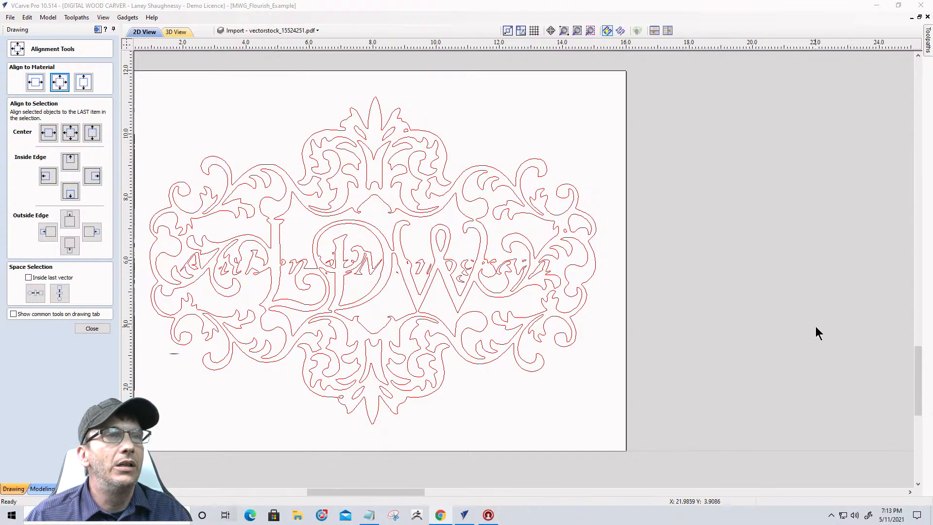
# - Examine the traced LDW monogram vectors on the material and the original reference photo beside them
pyautogui.scroll(-1, 815, 325)
pyautogui.scroll(1, 735, 335)
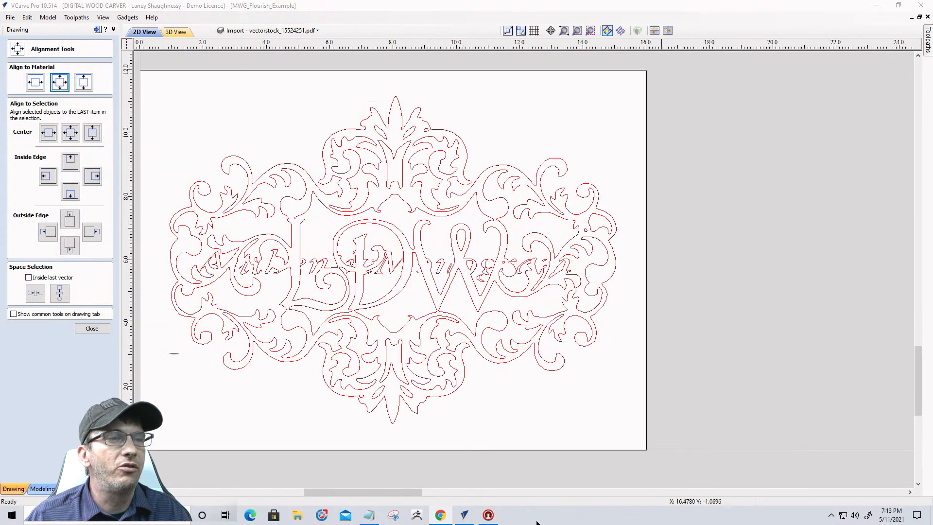
pyautogui.moveTo(403, 492); pyautogui.dragTo(378, 492)
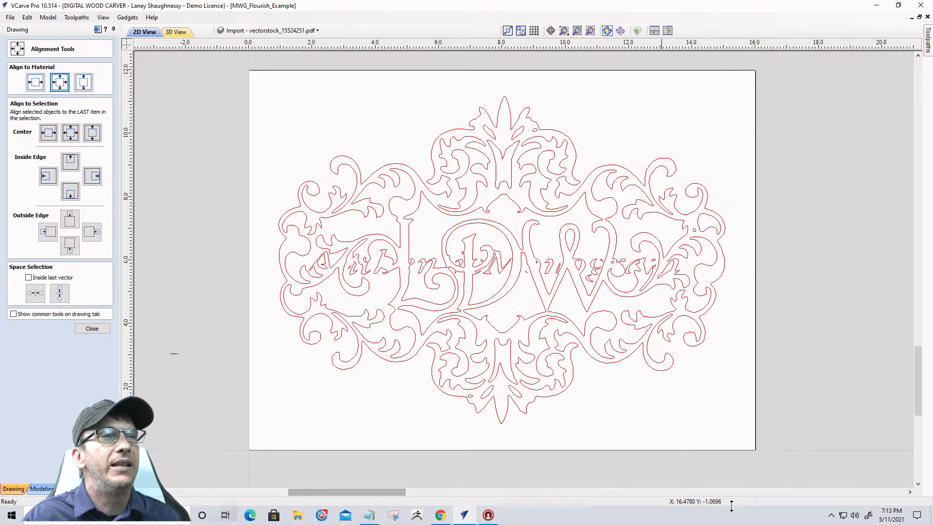
pyautogui.scroll(-5, 710, 320)
pyautogui.scroll(7, 621, 315)
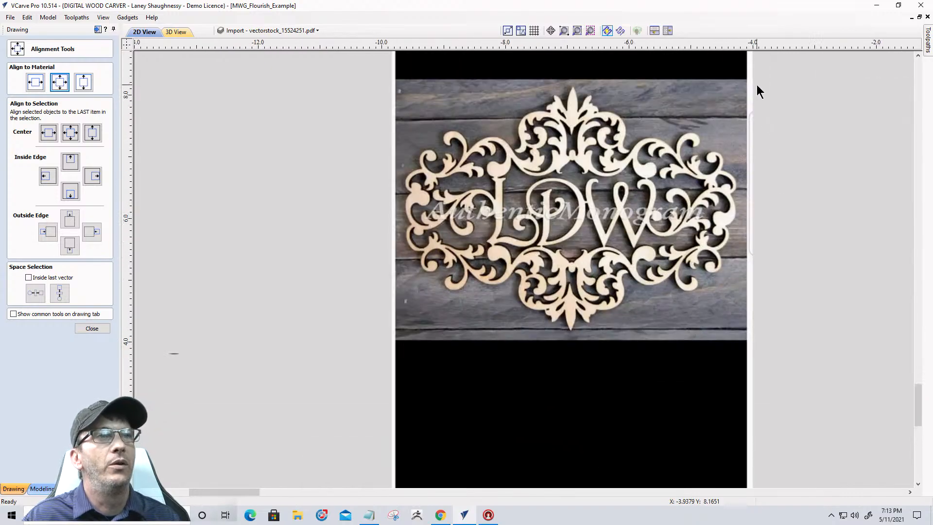
pyautogui.scroll(1, 758, 92)
pyautogui.scroll(1, 374, 261)
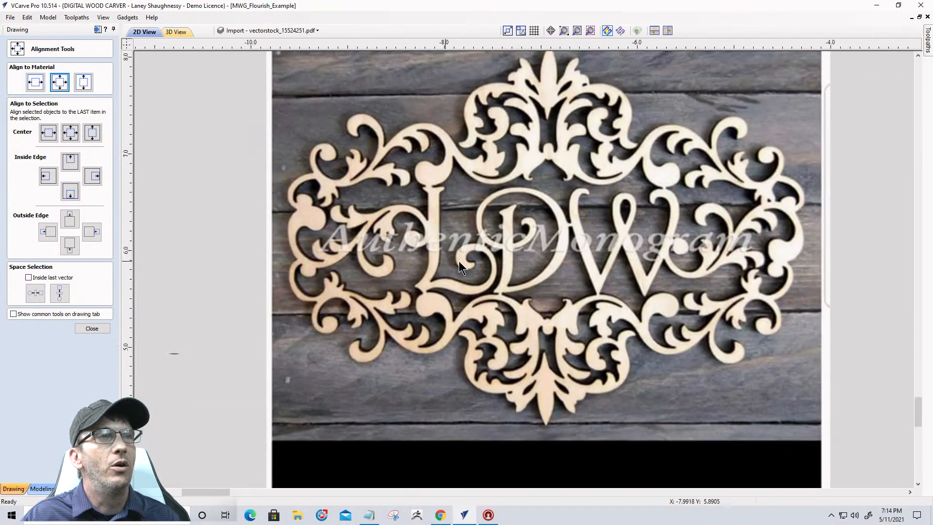
pyautogui.scroll(-1, 374, 316)
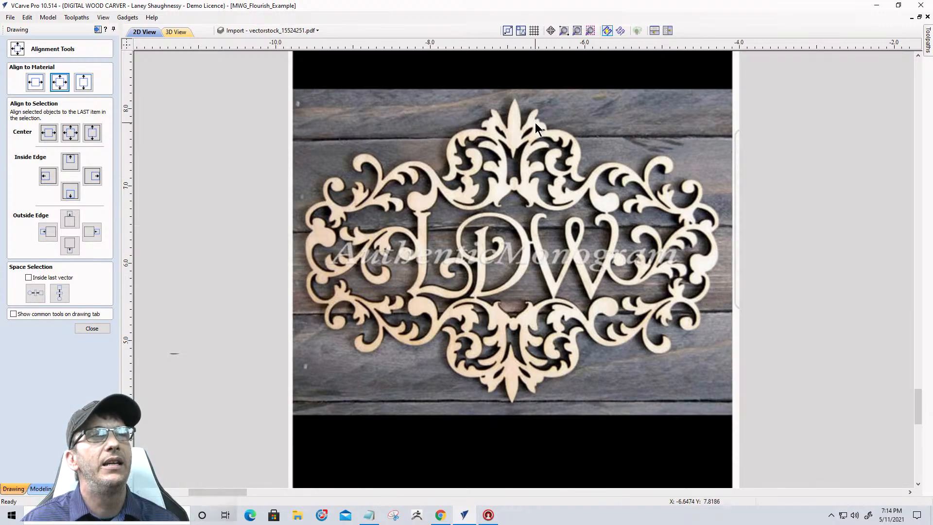
# - Leave the alignment tools and make Layer 2 the active layer
pyautogui.click(78, 332)
pyautogui.click(254, 32)
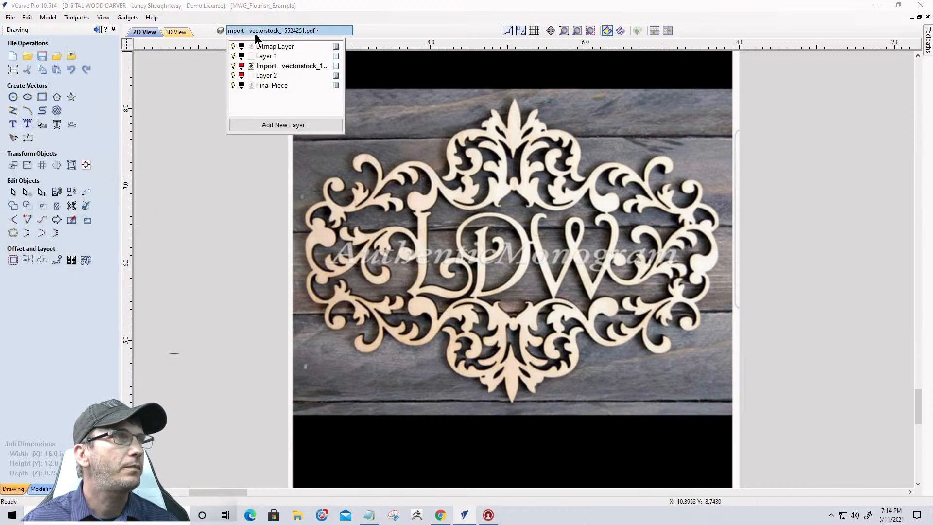
pyautogui.click(257, 75)
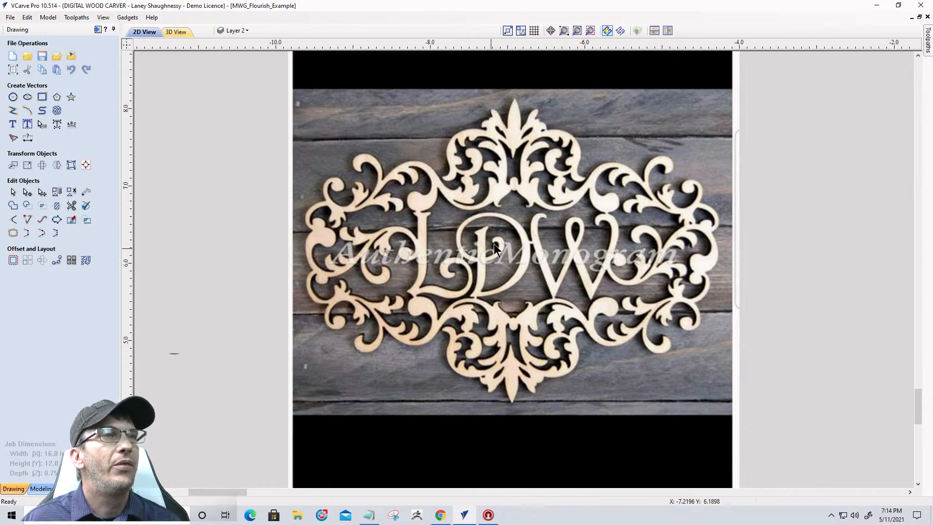
# - Draw a square-cornered rectangle about 2.85 by 2.0 inches around the upper-right quarter of the monogram in the reference photo
pyautogui.click(43, 97)
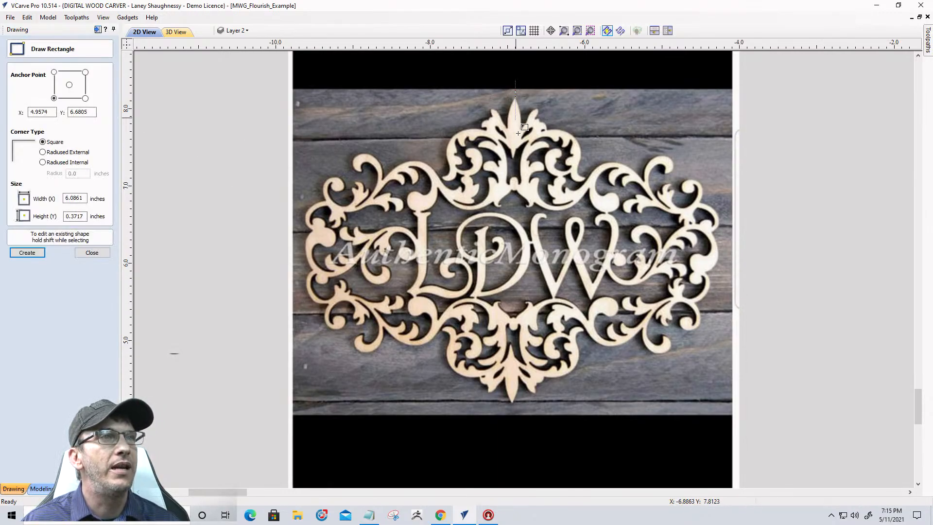
pyautogui.moveTo(518, 133); pyautogui.dragTo(734, 235)
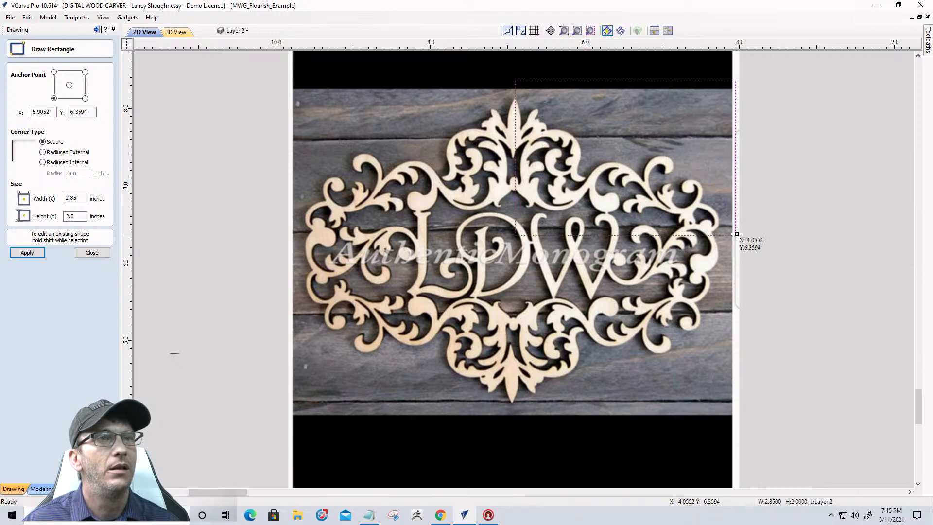
pyautogui.click(92, 254)
pyautogui.scroll(1, 592, 151)
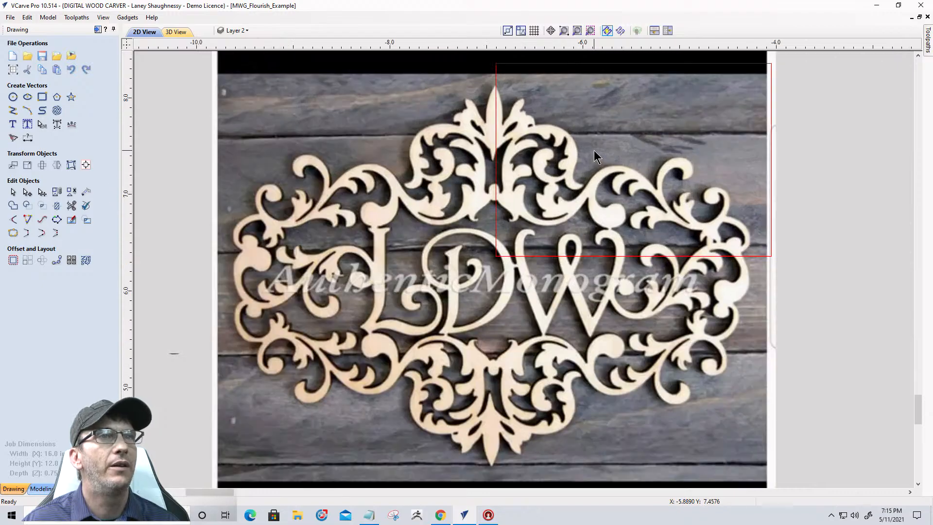
pyautogui.scroll(1, 594, 152)
pyautogui.scroll(-2, 594, 151)
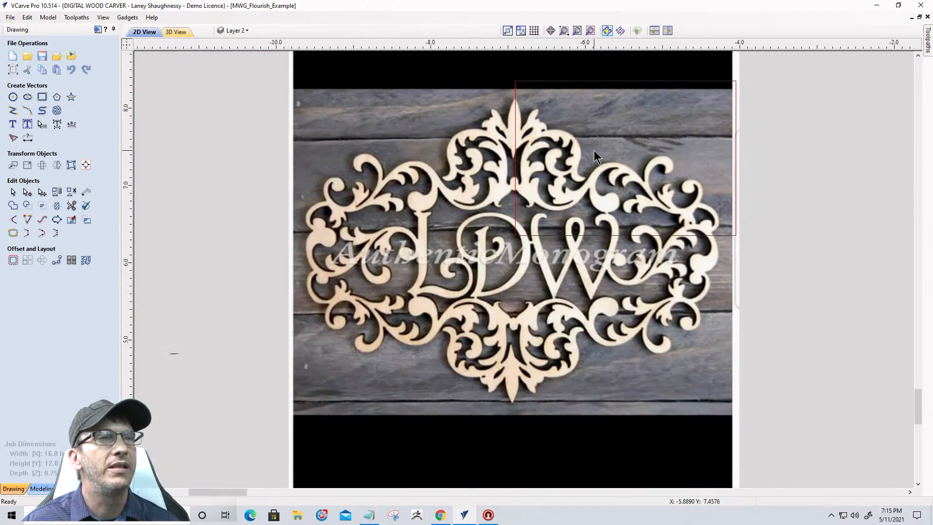
# - Set the reference bitmap's fading when not selected to 50%
pyautogui.rightClick(495, 332)
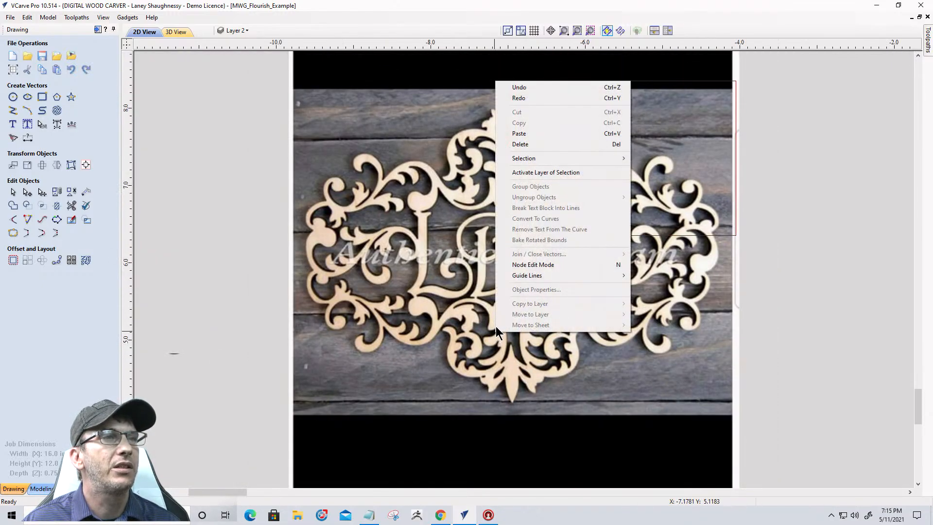
pyautogui.click(451, 325)
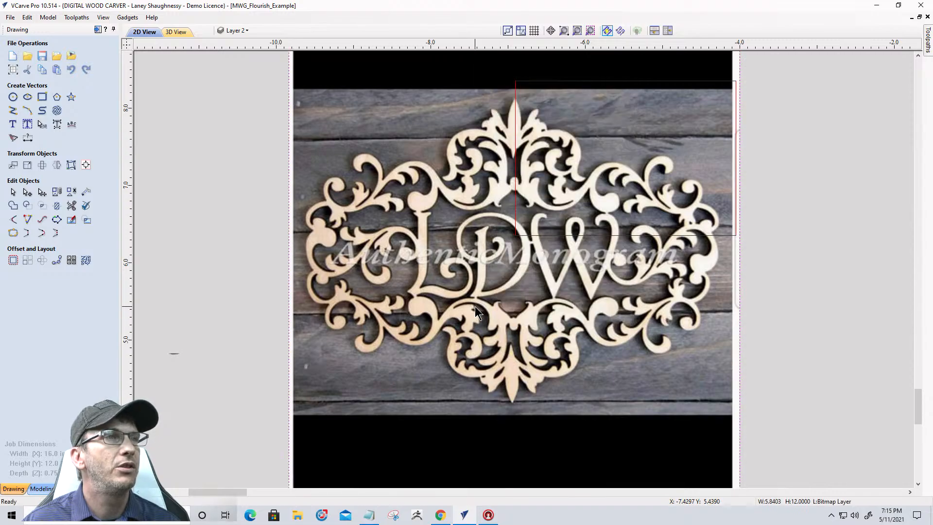
pyautogui.rightClick(475, 311)
pyautogui.click(498, 265)
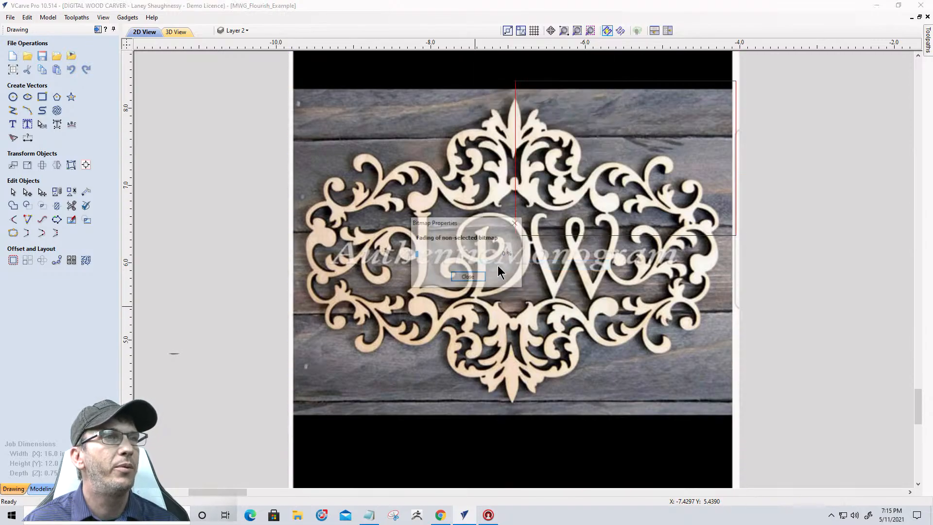
pyautogui.moveTo(416, 254); pyautogui.dragTo(456, 259)
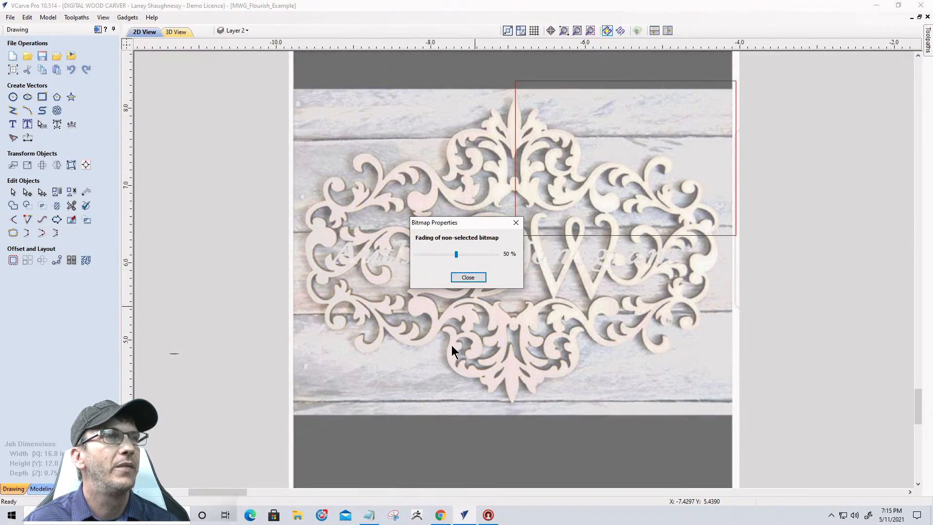
pyautogui.click(470, 277)
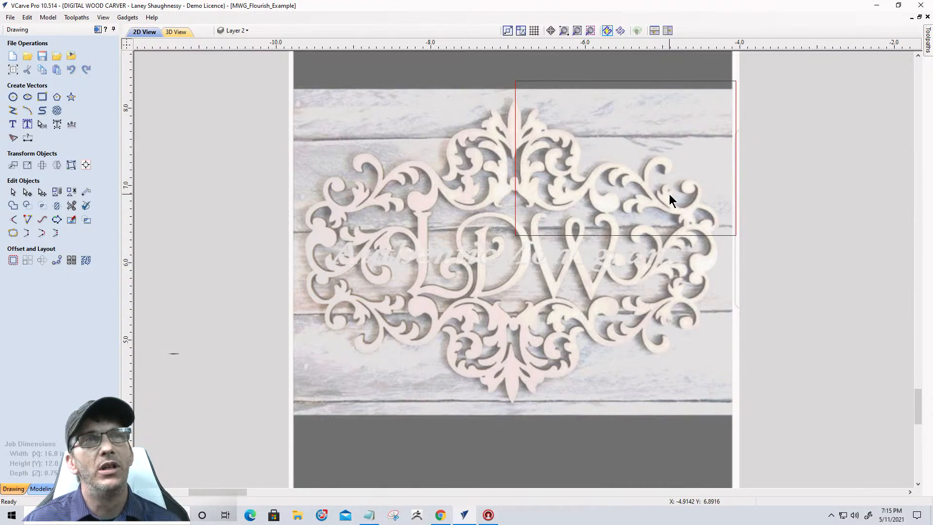
# - Examine the flourishes on both sides of the faded monogram photo up close and compare them for symmetry
pyautogui.scroll(1, 669, 193)
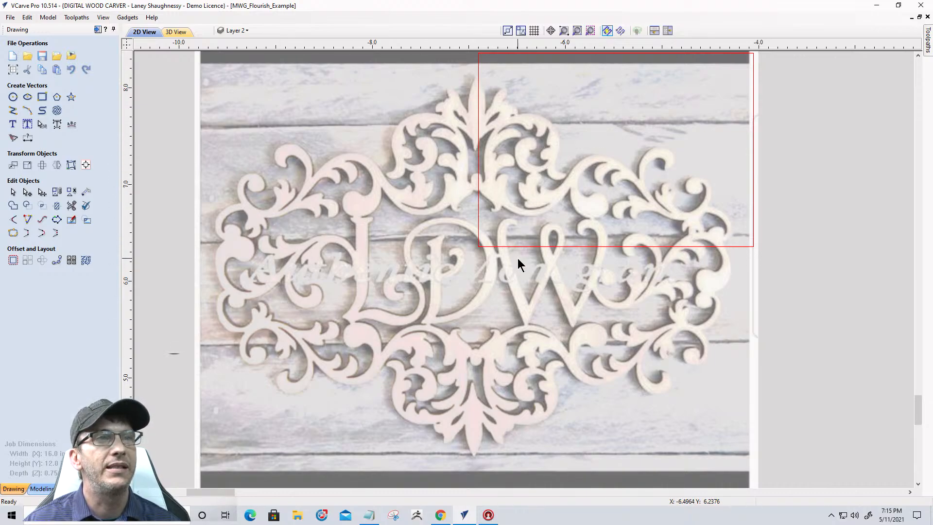
pyautogui.scroll(5, 724, 275)
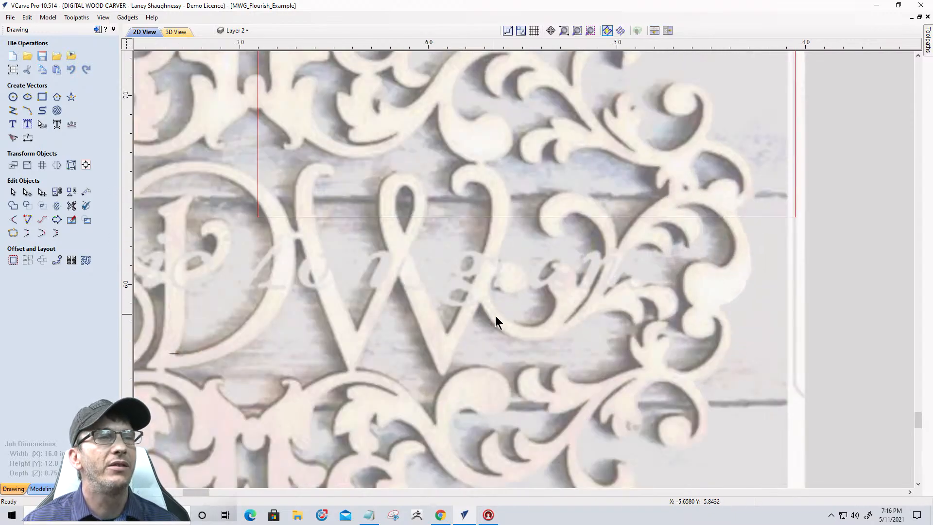
pyautogui.scroll(-2, 502, 307)
pyautogui.scroll(-3, 673, 309)
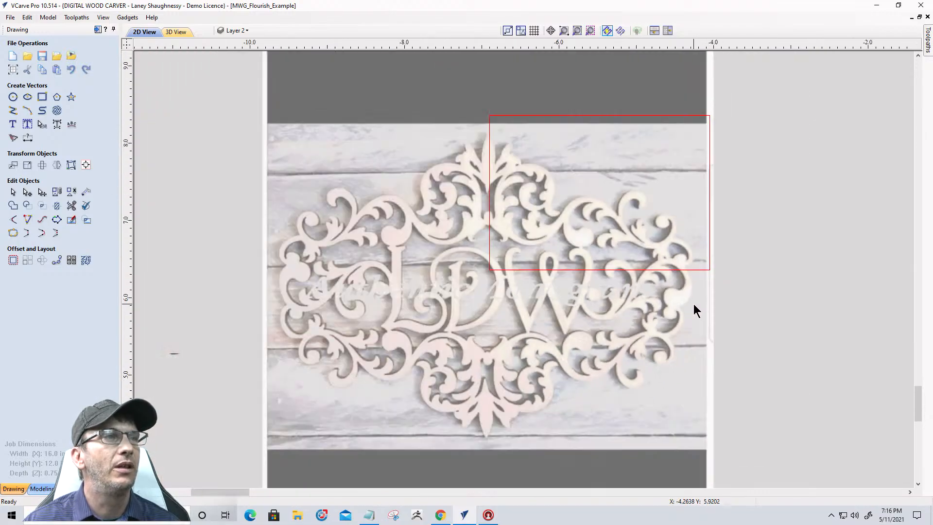
pyautogui.scroll(4, 279, 287)
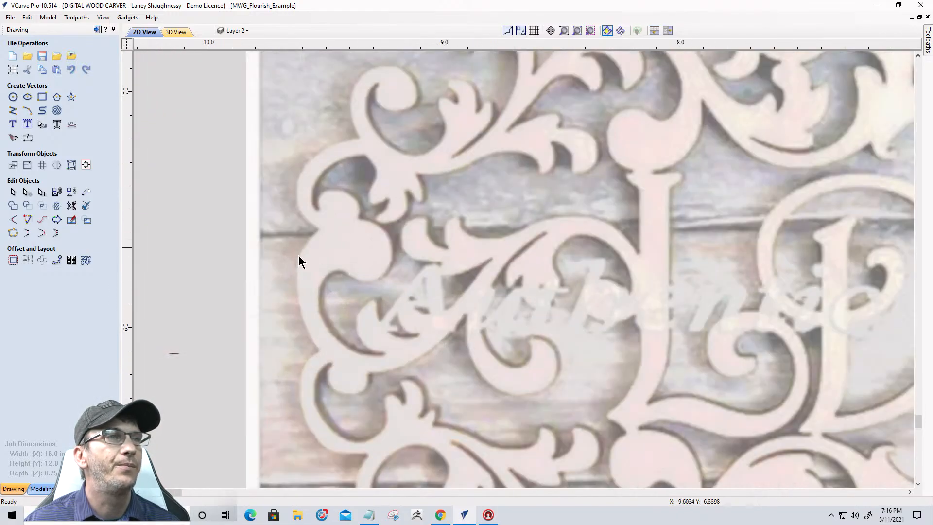
pyautogui.scroll(-7, 389, 221)
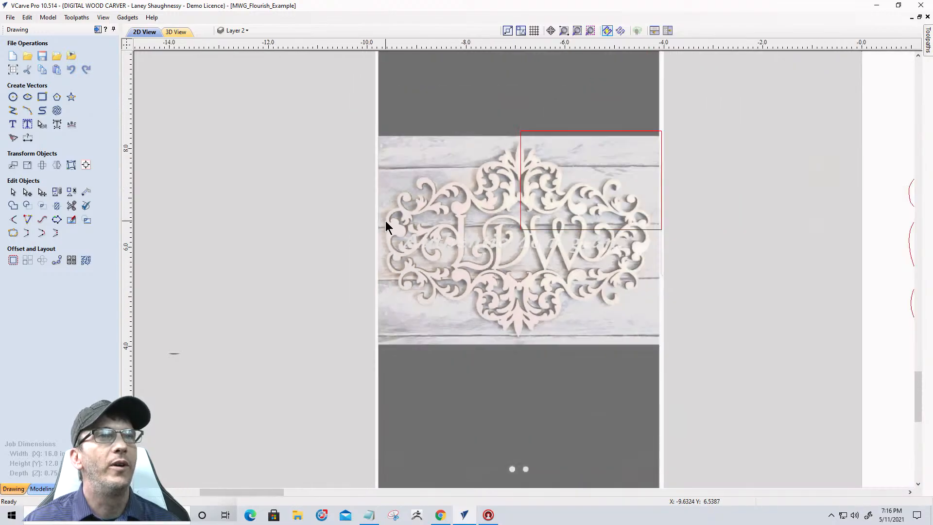
pyautogui.scroll(1, 386, 220)
pyautogui.scroll(4, 636, 188)
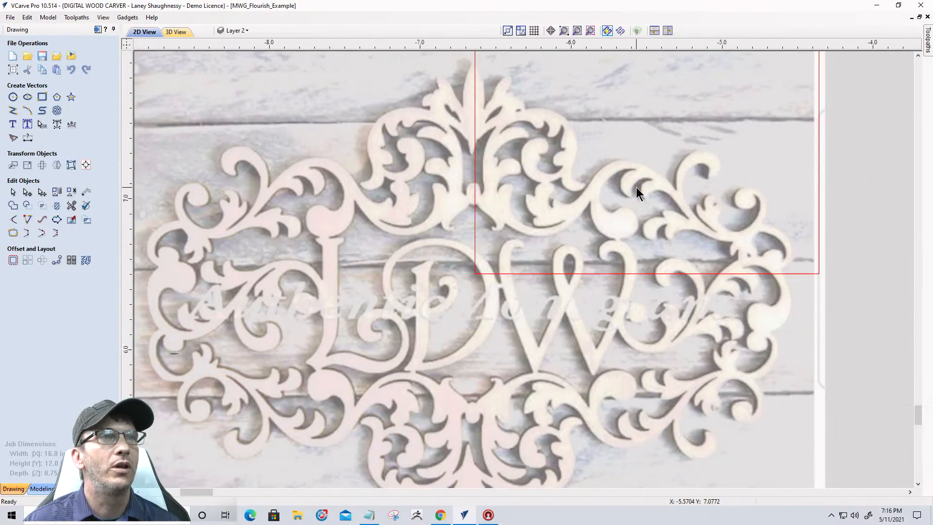
# - Draw a smaller rectangle about 1.775 by 1.1 inches around the upper-right corner flourish of the photo, beside the central crest
pyautogui.scroll(1, 636, 188)
pyautogui.scroll(1, 607, 246)
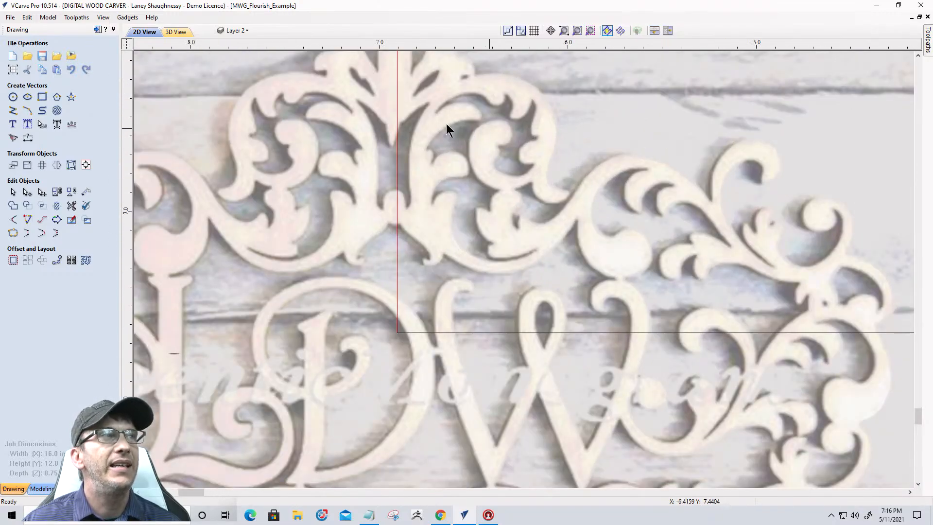
pyautogui.click(42, 97)
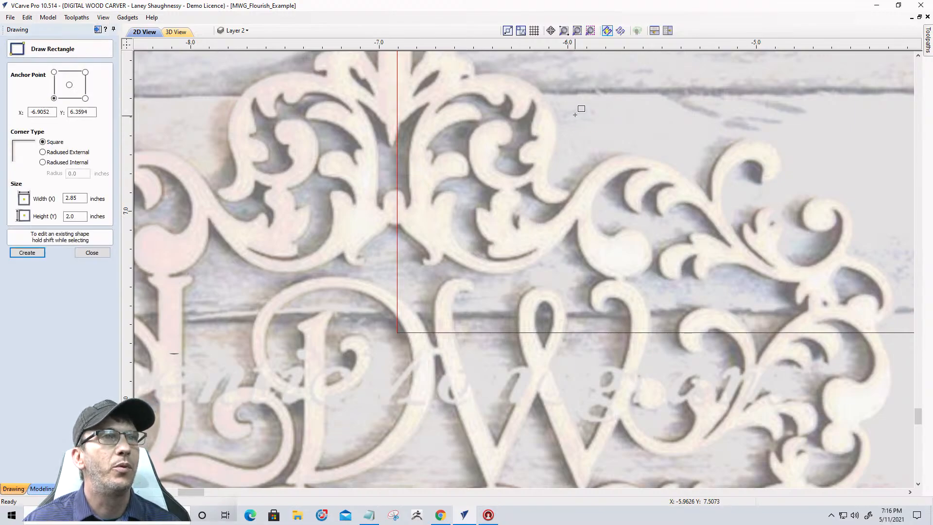
pyautogui.moveTo(574, 115); pyautogui.dragTo(908, 321)
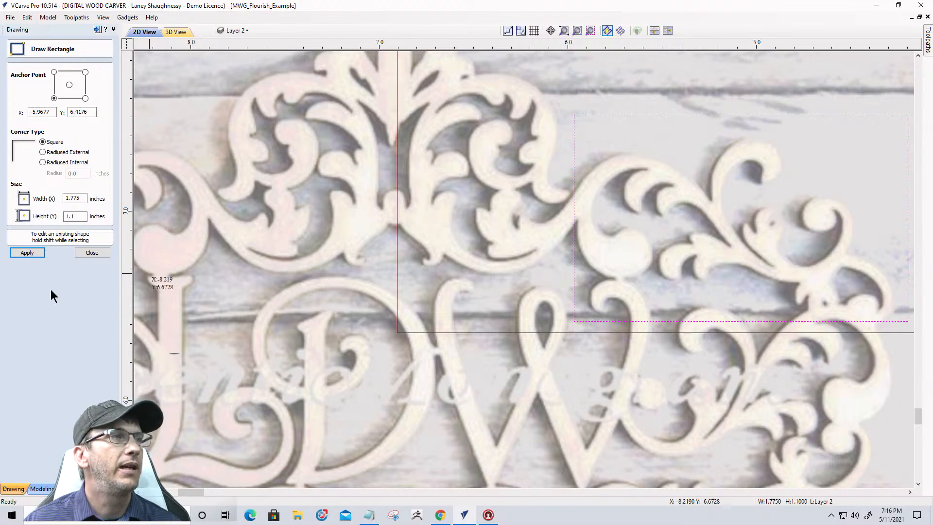
pyautogui.click(91, 253)
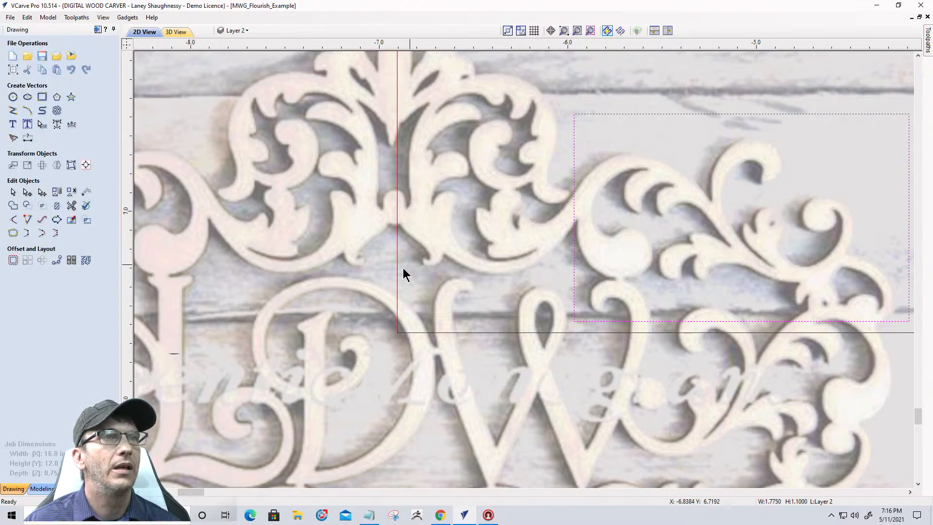
# - Select the reference bitmap and check its fading setting in the object properties
pyautogui.click(366, 290)
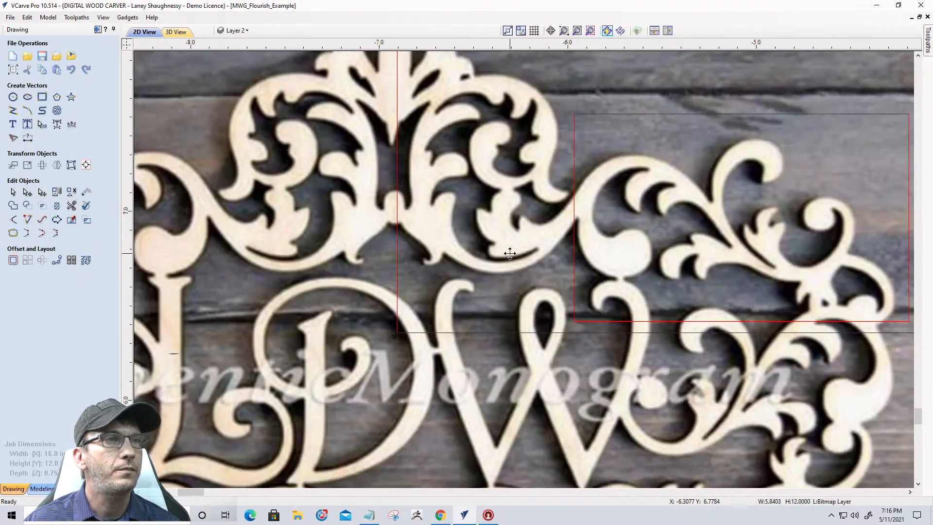
pyautogui.rightClick(355, 254)
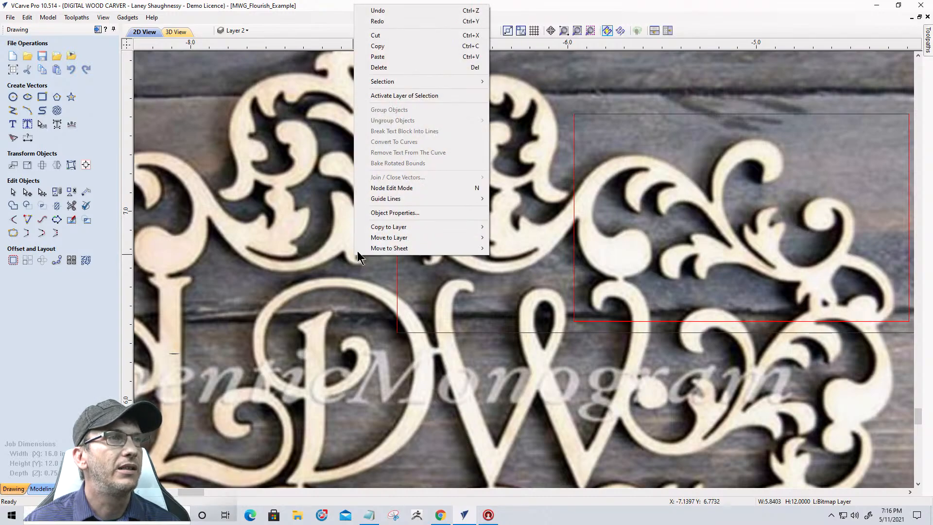
pyautogui.click(377, 212)
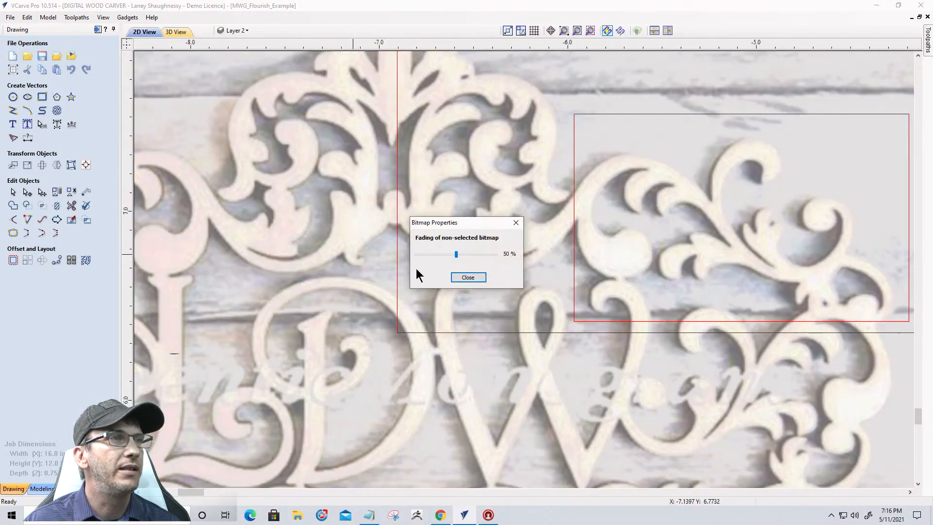
pyautogui.click(458, 277)
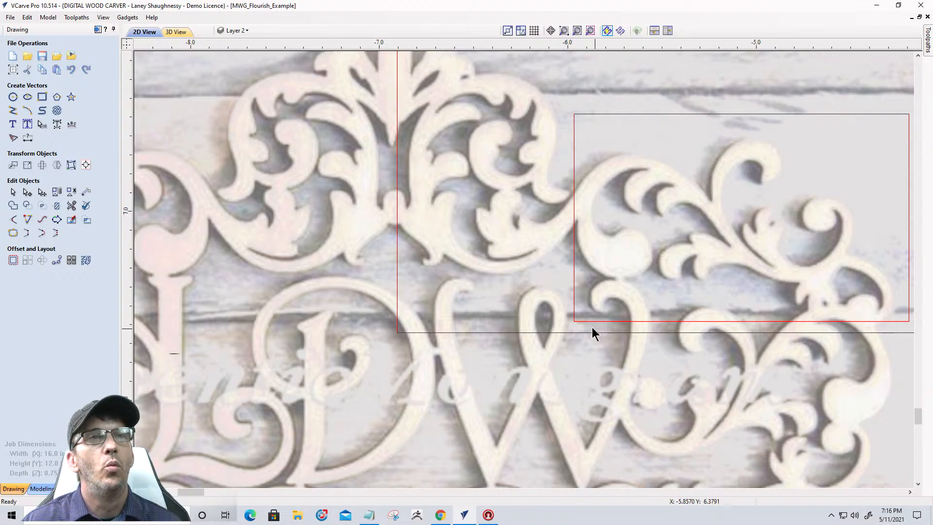
# - Draw a 7.5 by 5 inch rectangle over the upper-right quarter of the traced flourish vectors, starting from the vertical centerline
pyautogui.scroll(-3, 510, 291)
pyautogui.scroll(-4, 497, 283)
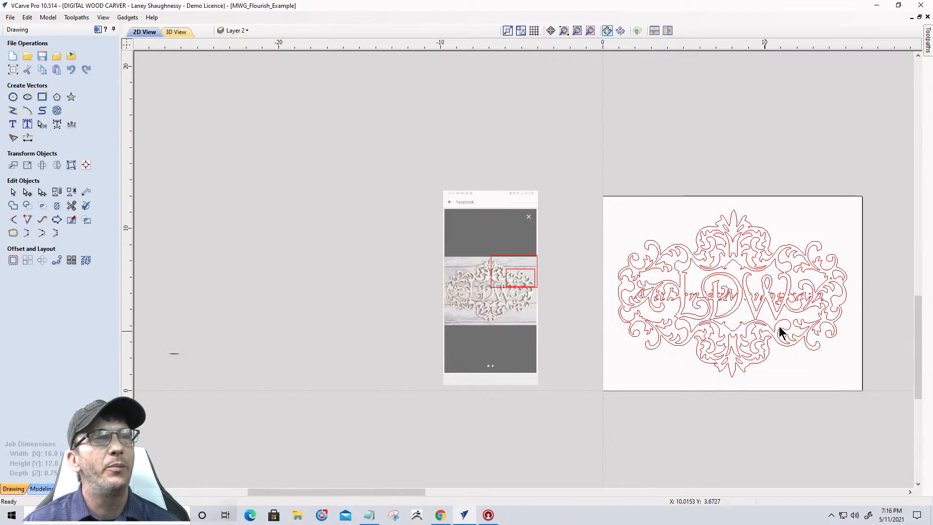
pyautogui.scroll(5, 789, 318)
pyautogui.scroll(-5, 791, 318)
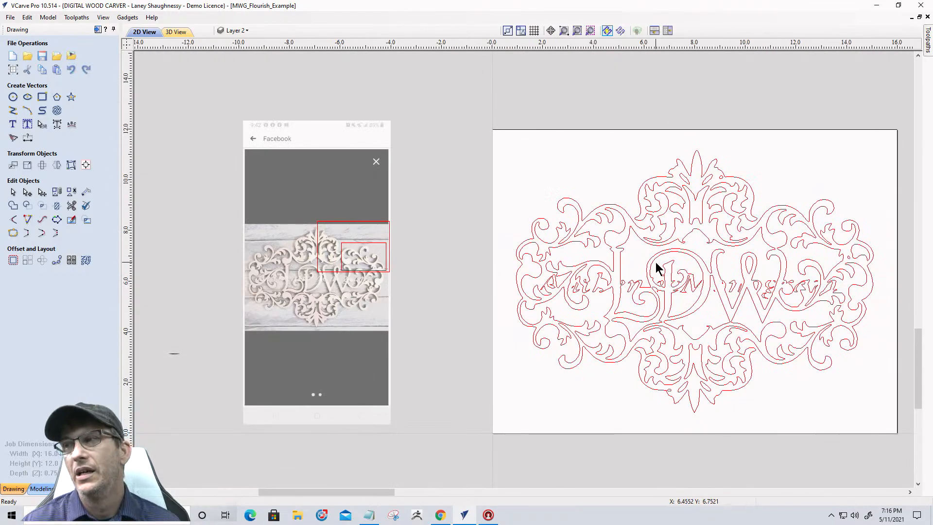
pyautogui.scroll(5, 823, 258)
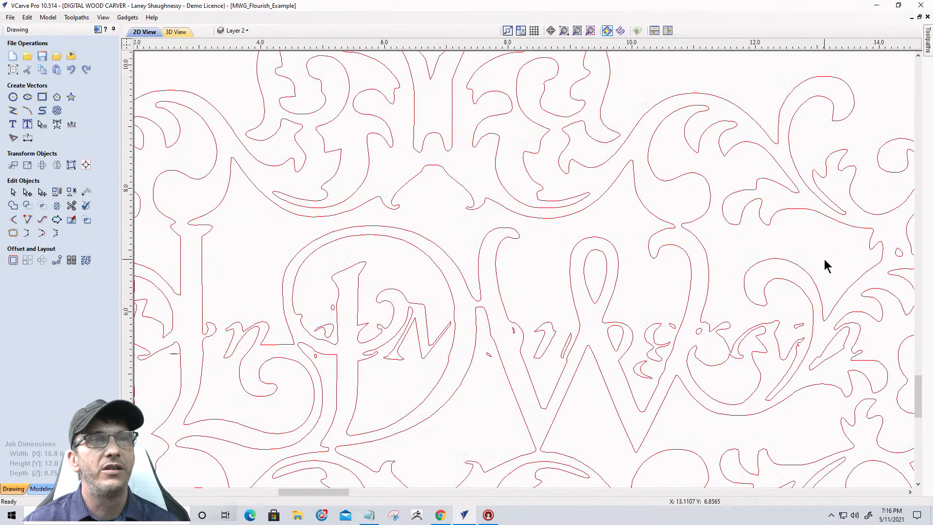
pyautogui.scroll(-4, 824, 259)
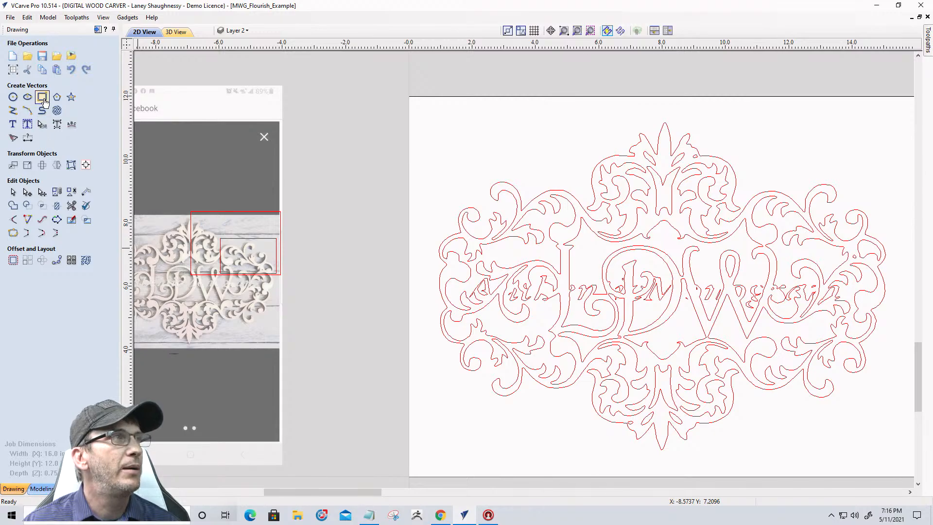
pyautogui.click(42, 98)
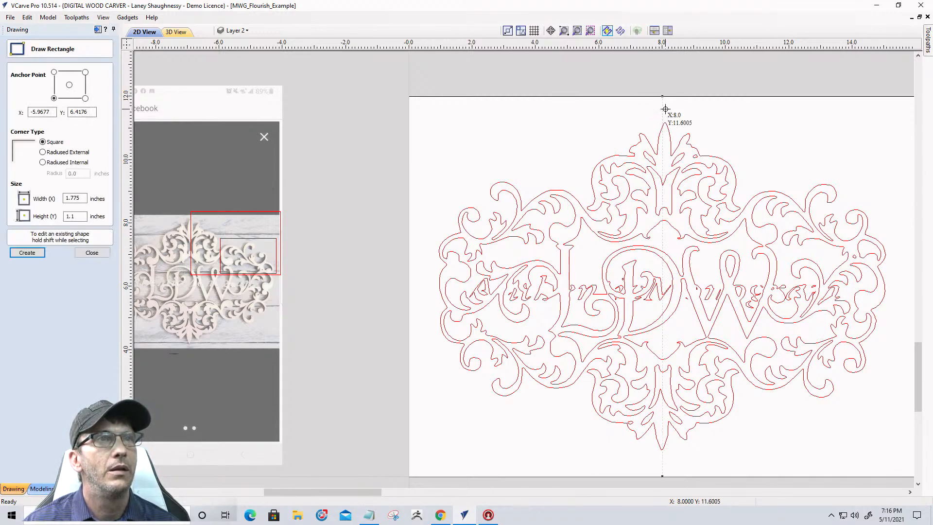
pyautogui.moveTo(663, 109); pyautogui.dragTo(898, 266)
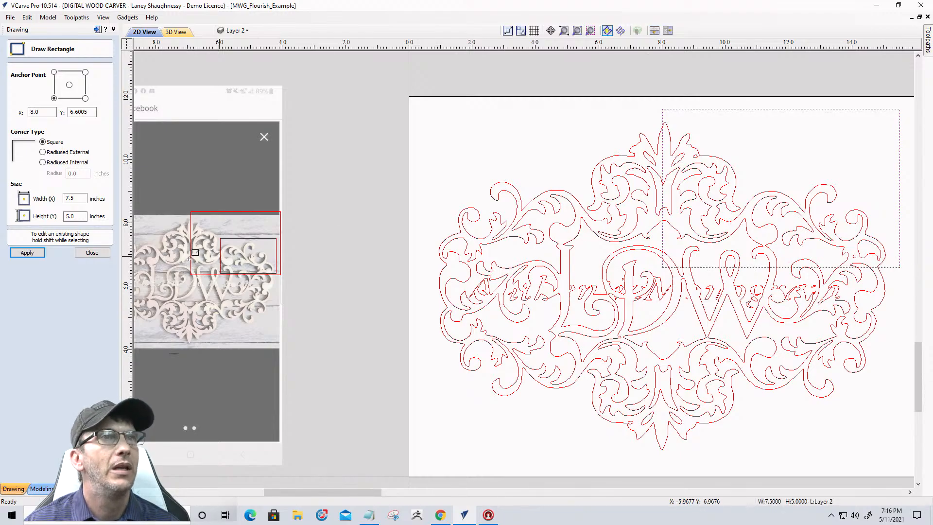
pyautogui.click(92, 252)
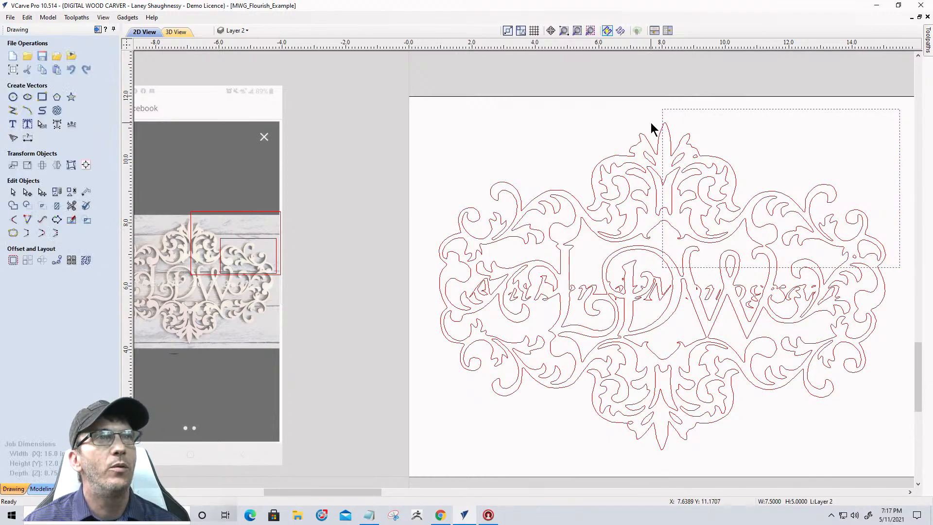
# - Stretch the rectangle's left edge to the central crest's tip, and move the rectangle so its lower edge meets the outer notch of the flourish
pyautogui.scroll(5, 660, 124)
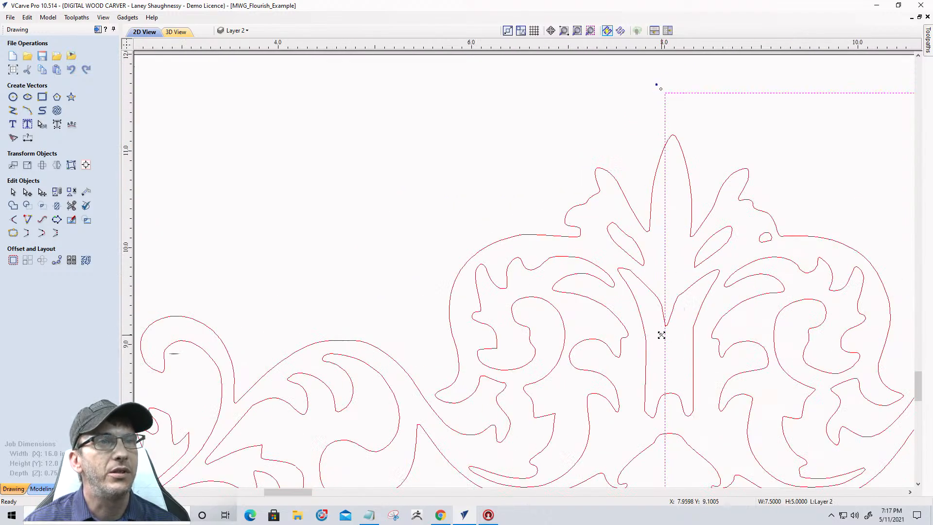
pyautogui.moveTo(661, 335); pyautogui.dragTo(671, 132)
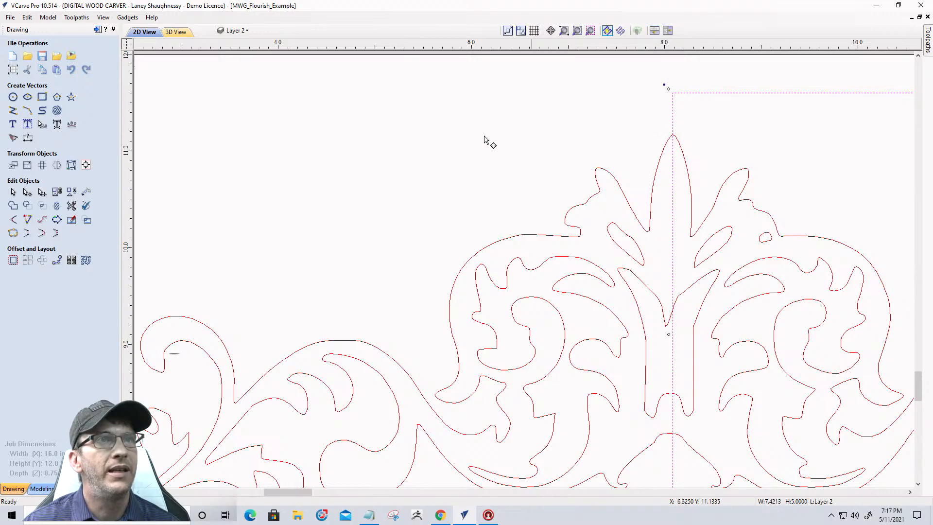
pyautogui.scroll(-3, 481, 139)
pyautogui.scroll(2, 554, 249)
pyautogui.scroll(-3, 540, 247)
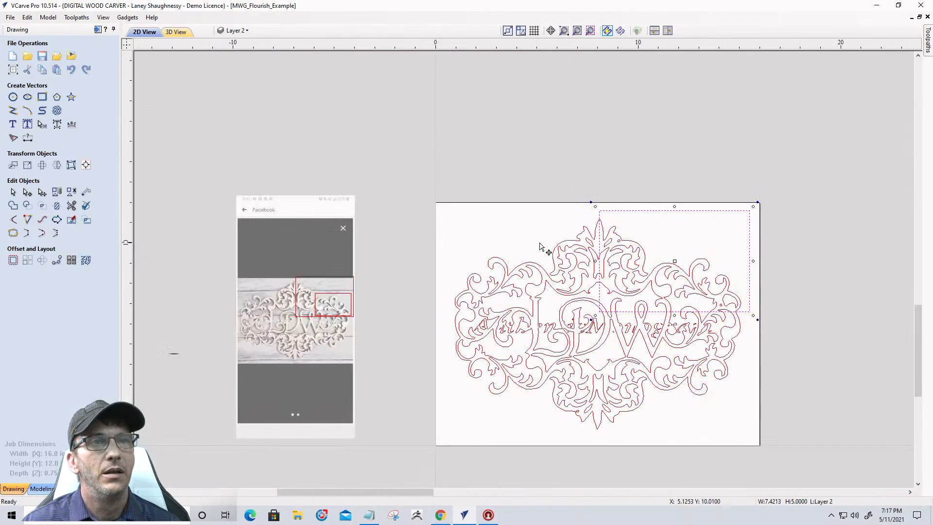
pyautogui.scroll(8, 748, 316)
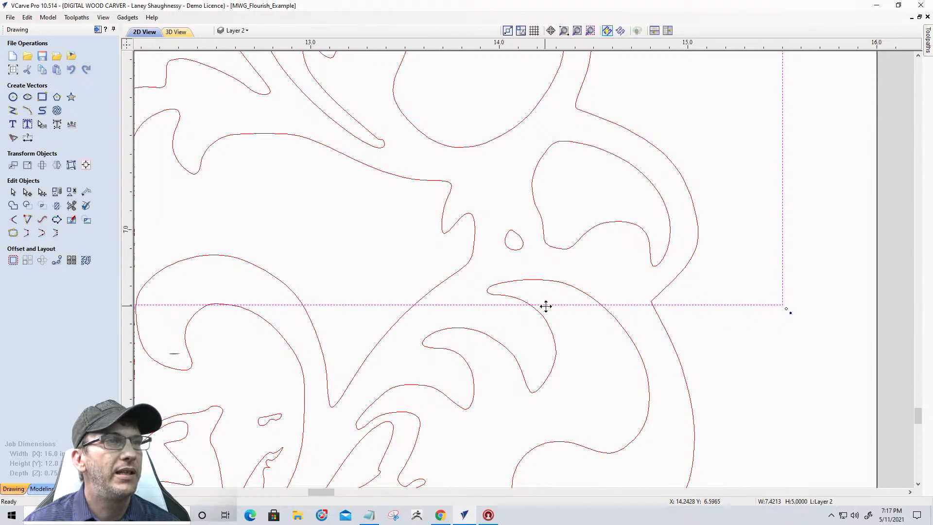
pyautogui.moveTo(627, 305); pyautogui.dragTo(650, 300)
pyautogui.scroll(-6, 786, 322)
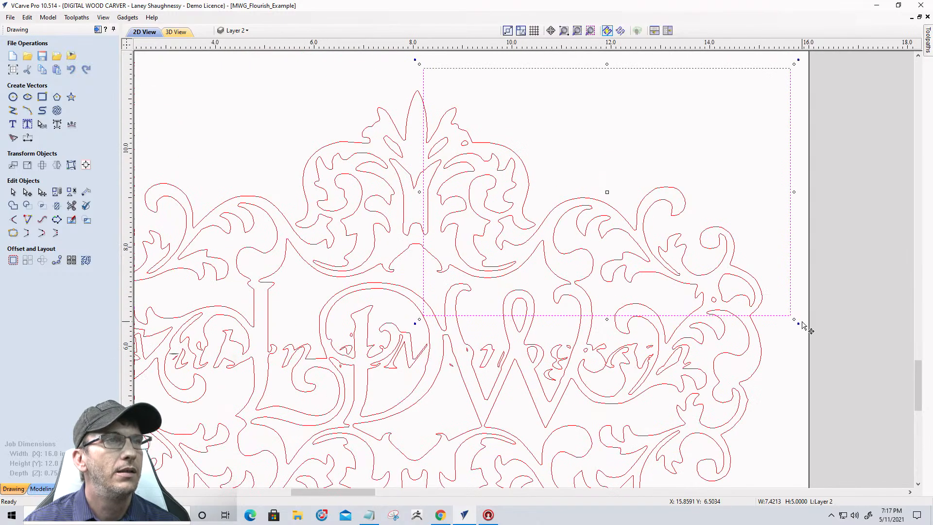
# - Restretch the rectangle's left edge to the peak of the central crest, making the rectangle about 7.55 inches wide
pyautogui.scroll(5, 350, 53)
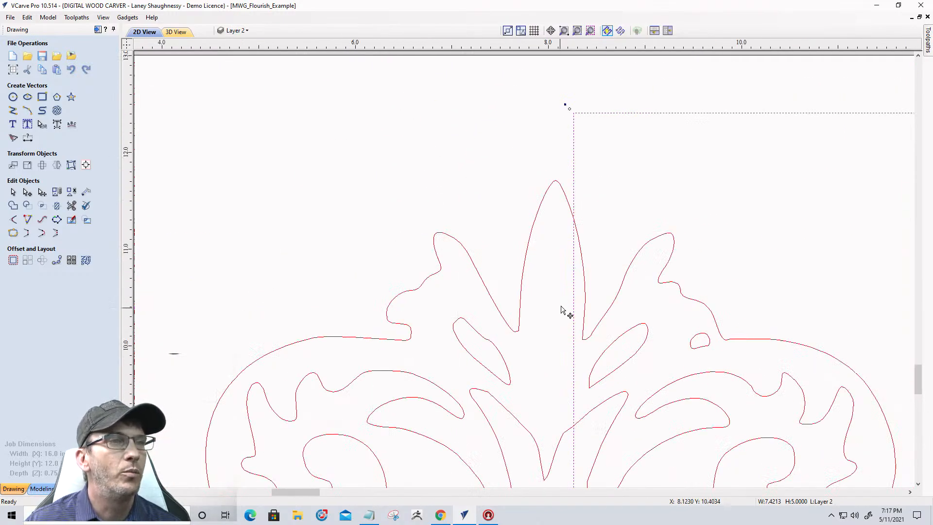
pyautogui.scroll(-2, 559, 321)
pyautogui.moveTo(563, 430); pyautogui.dragTo(555, 231)
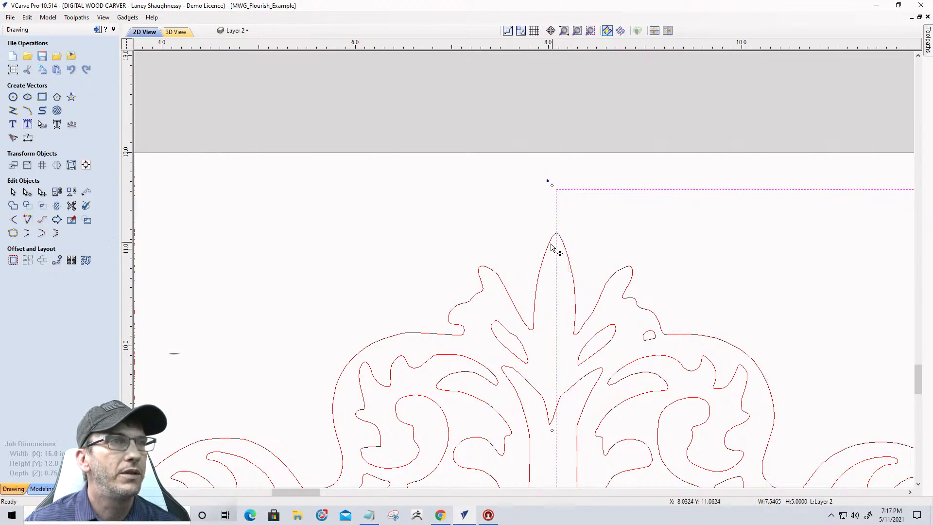
# - Compare the rectangle's placement over the traced flourish with the quarter section marked on the reference photo
pyautogui.scroll(-4, 554, 238)
pyautogui.scroll(2, 654, 323)
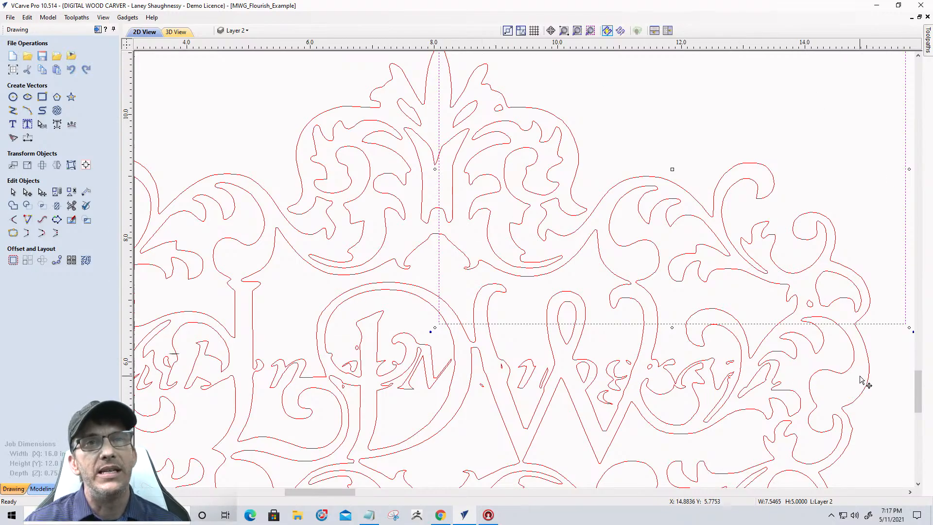
pyautogui.scroll(-3, 858, 379)
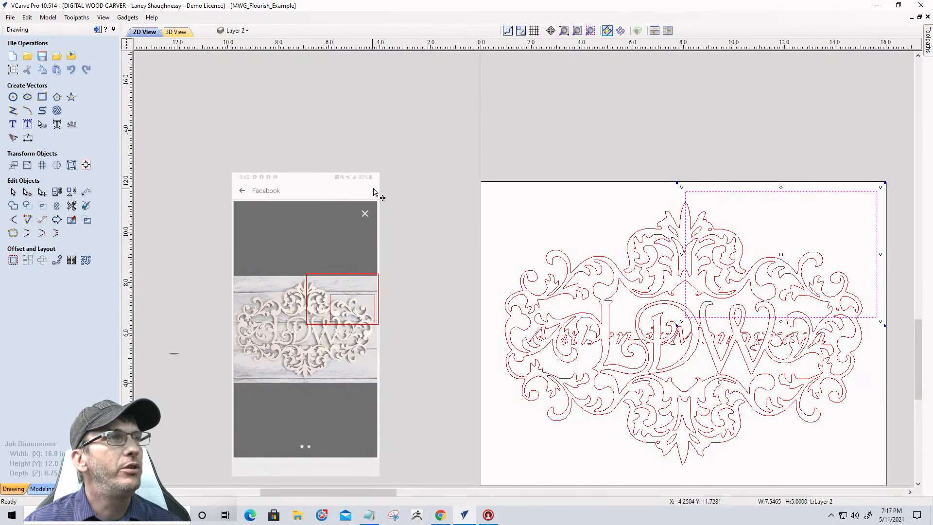
pyautogui.click(257, 204)
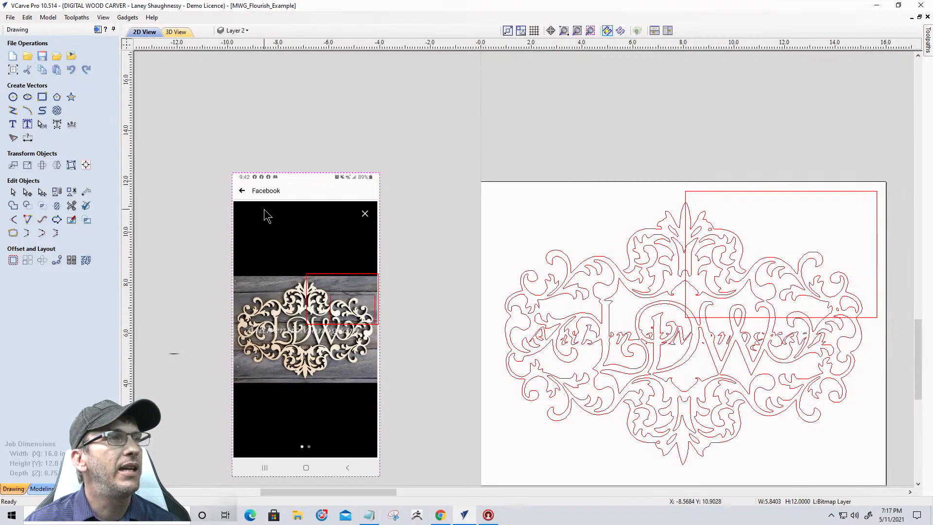
pyautogui.scroll(-2, 222, 194)
pyautogui.scroll(3, 512, 319)
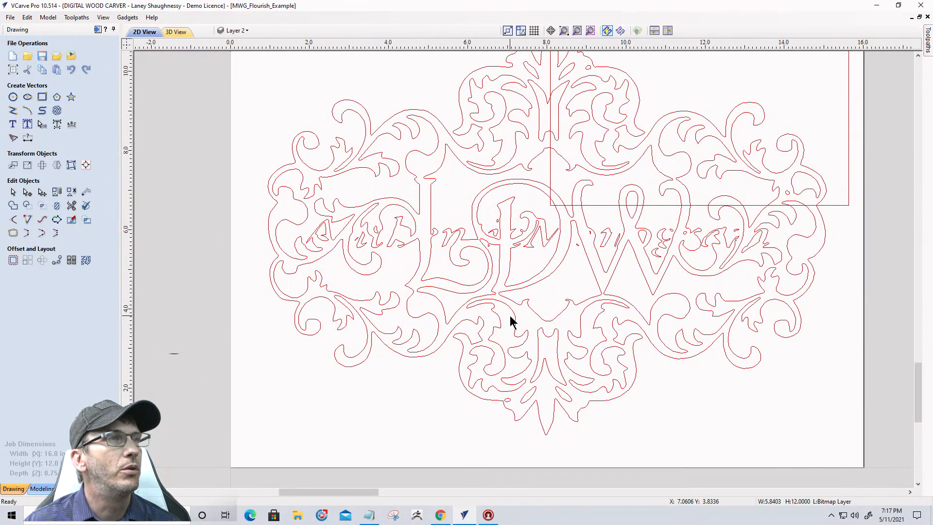
pyautogui.scroll(-1, 512, 319)
pyautogui.scroll(2, 597, 92)
pyautogui.scroll(-2, 596, 91)
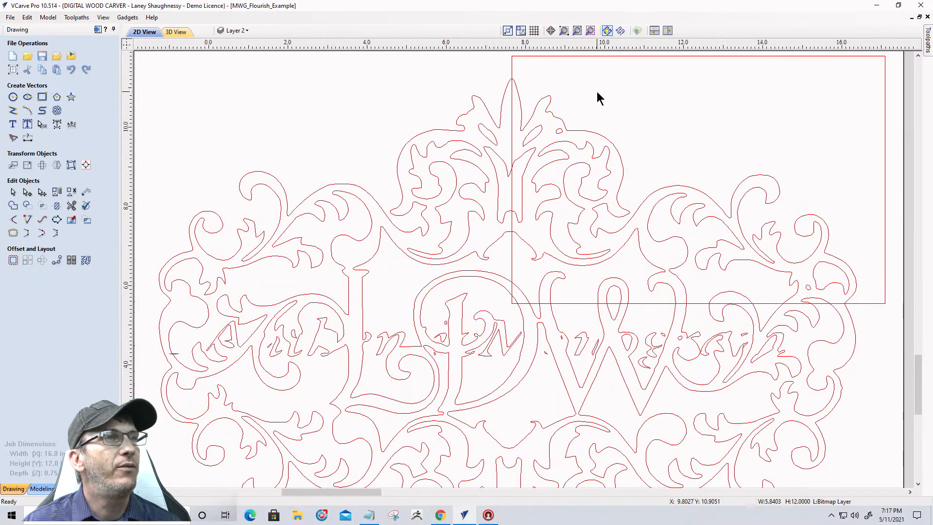
# - Select all the traced monogram vectors without the rectangle and group them
pyautogui.moveTo(286, 67); pyautogui.dragTo(785, 429)
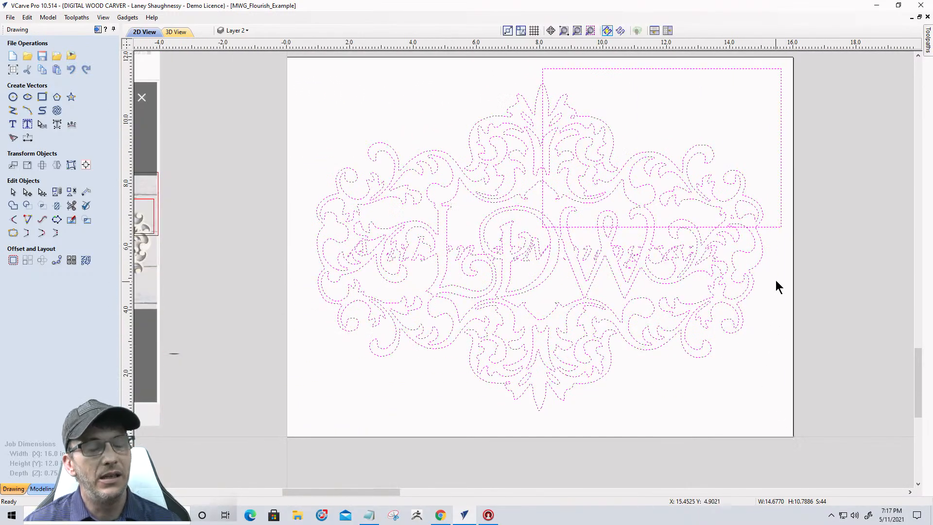
pyautogui.keyDown('shift'); pyautogui.click(777, 226); pyautogui.keyUp('shift')
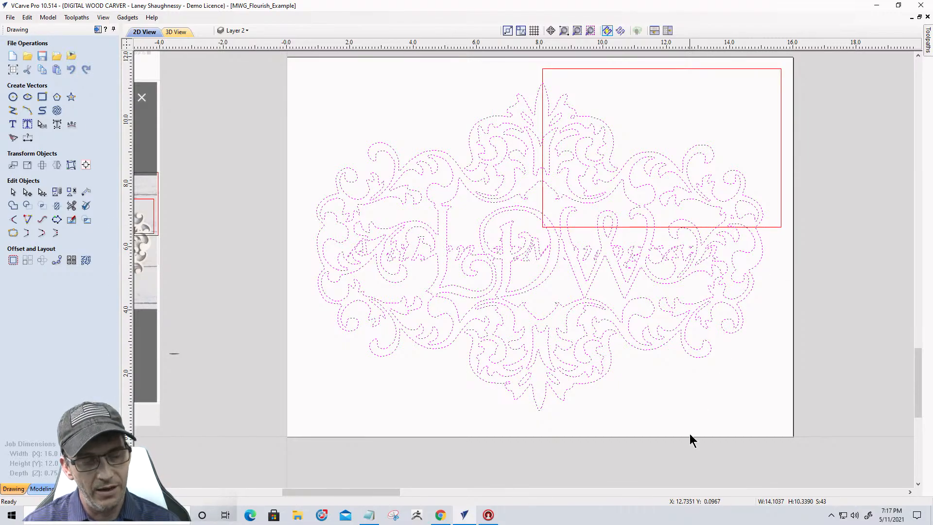
pyautogui.click(689, 433)
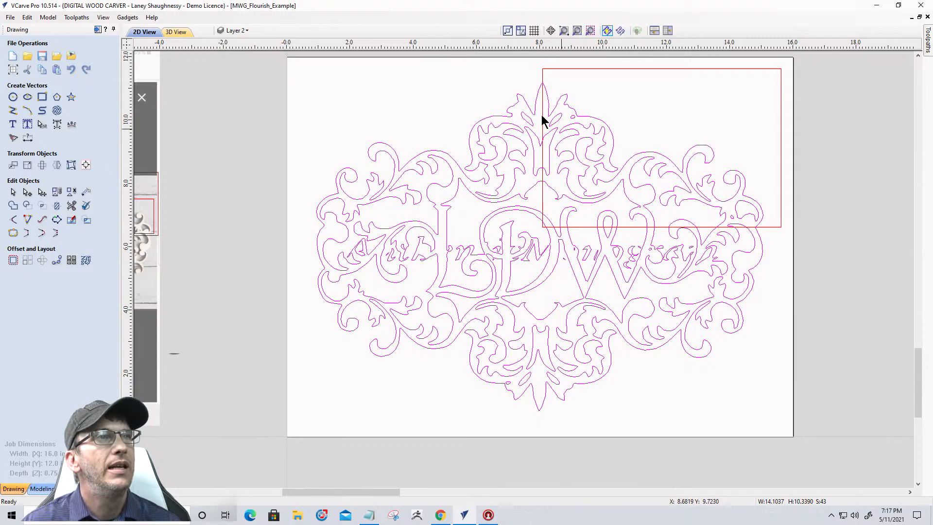
# - Trim the grouped monogram vectors with the rectangle as boundary, clearing everything outside it and refitting the curves
pyautogui.click(57, 207)
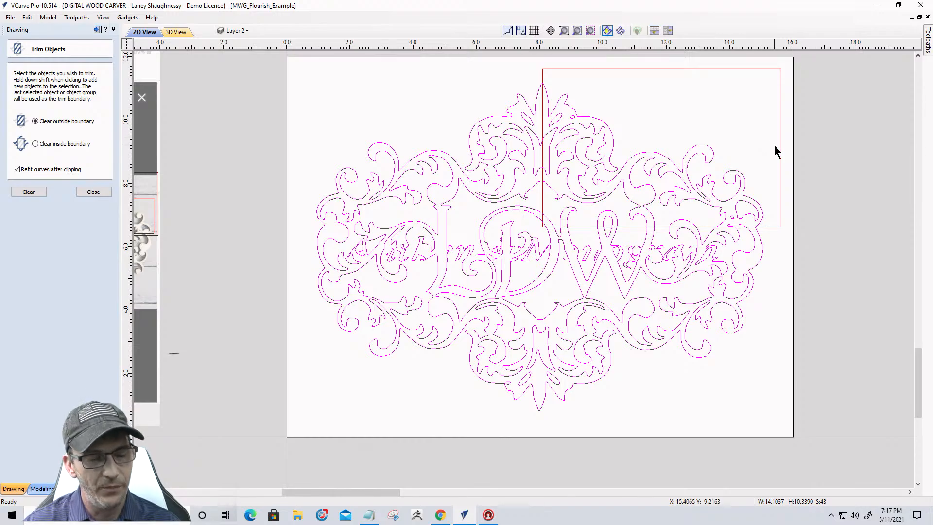
pyautogui.click(780, 130)
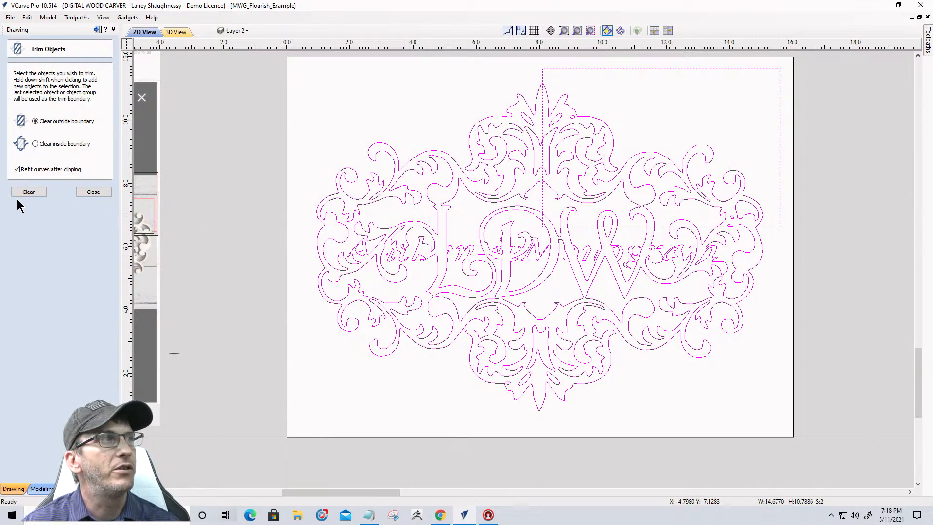
pyautogui.click(28, 192)
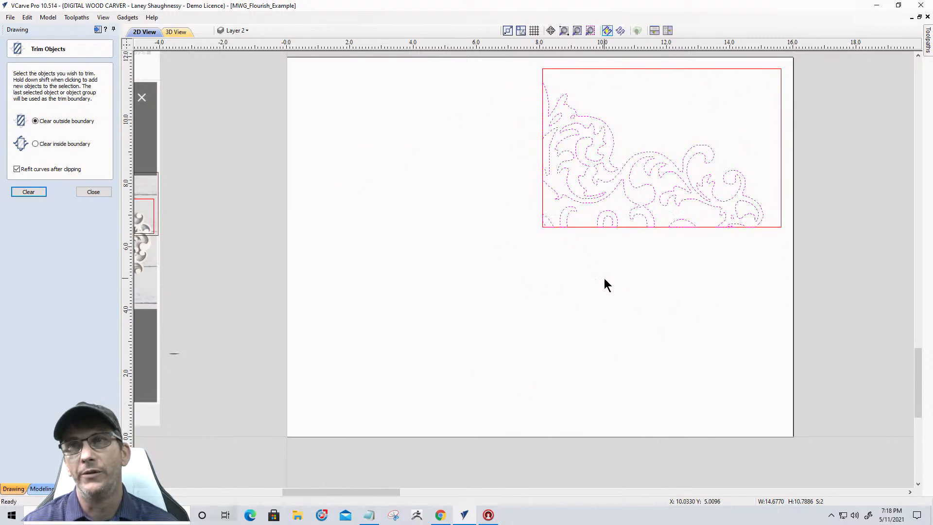
# - Delete the boundary rectangle and the loose cut-off fragments along the lower edge of the quarter flourish
pyautogui.click(722, 69)
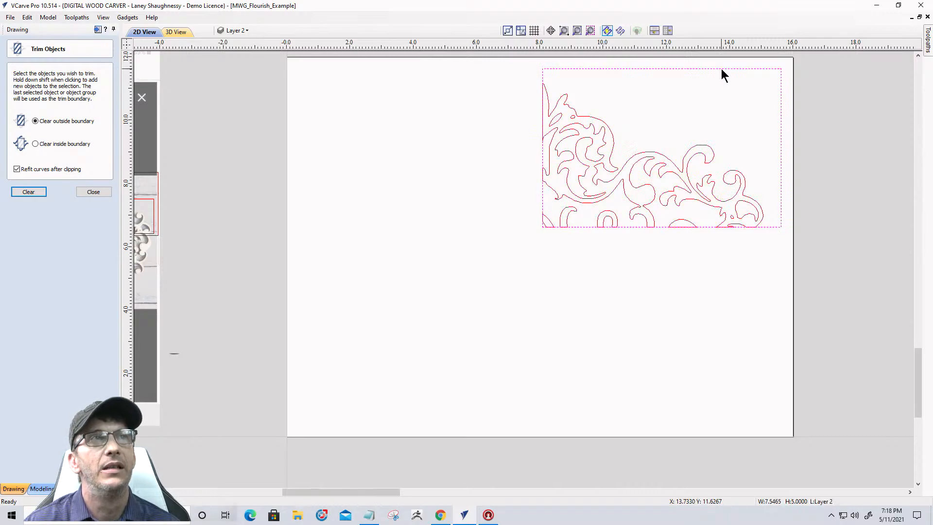
pyautogui.press('Delete')
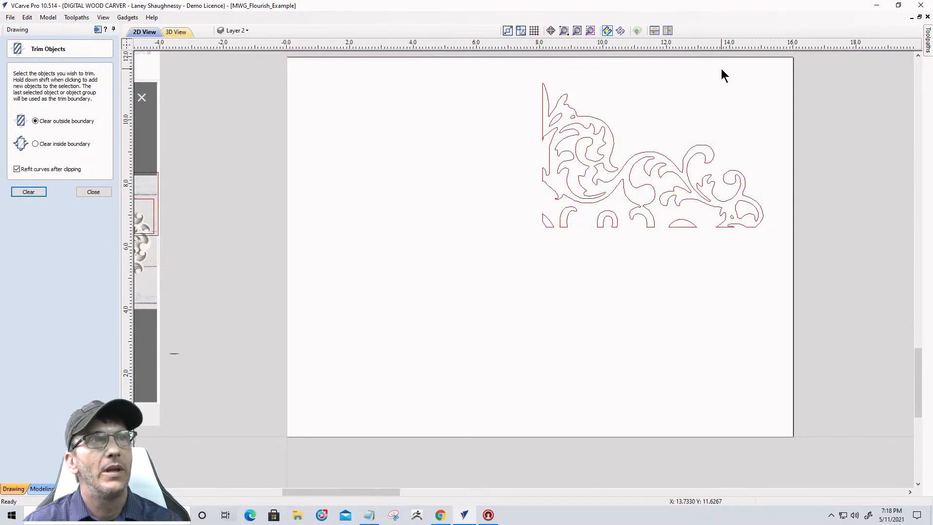
pyautogui.scroll(1, 580, 136)
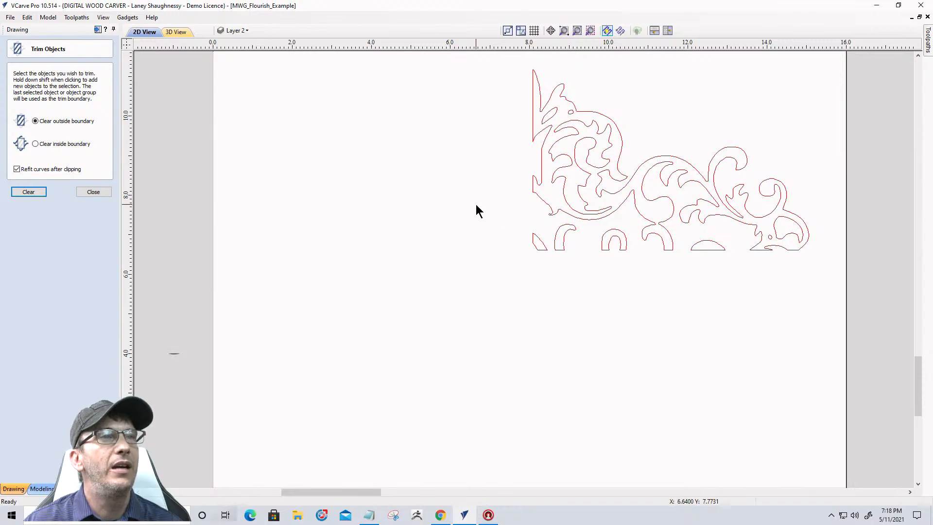
pyautogui.moveTo(481, 207); pyautogui.dragTo(638, 290)
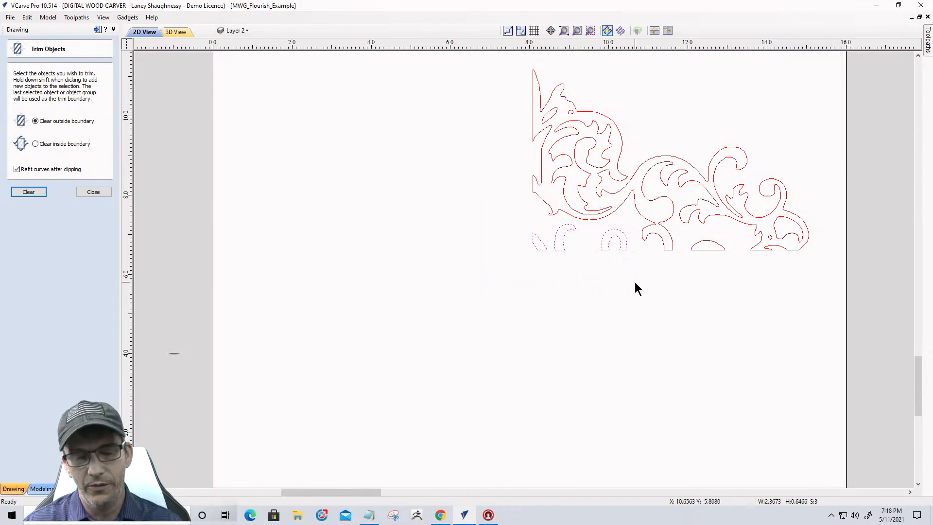
pyautogui.press('Delete')
pyautogui.moveTo(729, 278); pyautogui.dragTo(729, 279)
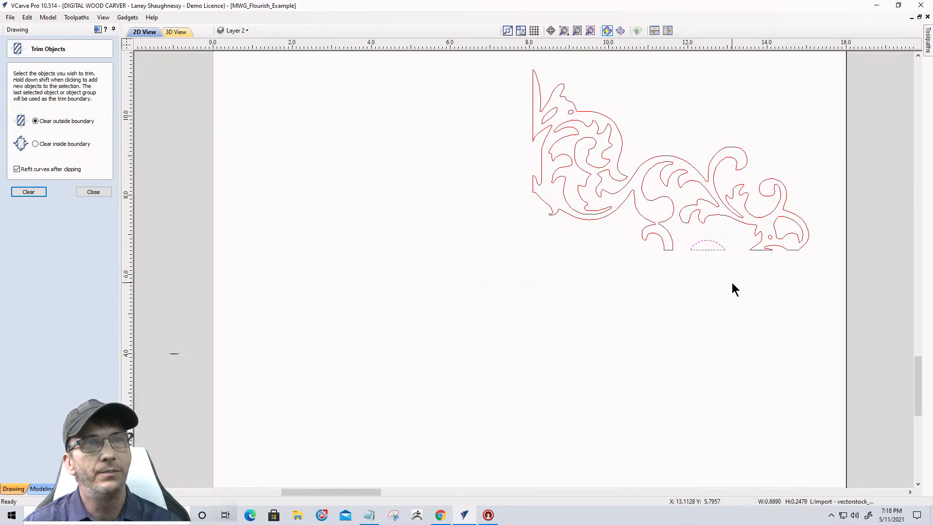
pyautogui.press('Delete')
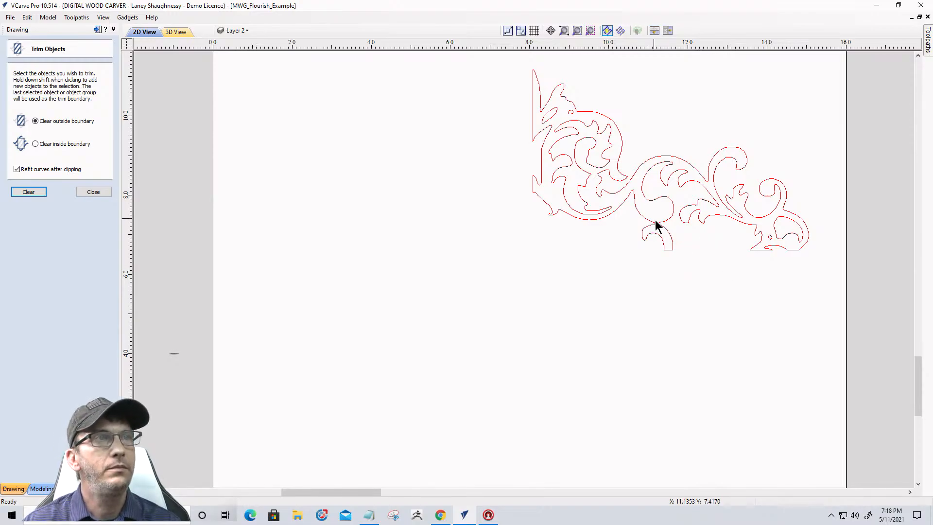
# - Cut the flourish outline at nodes on both sides of the narrow neck below the middle lobe and delete the hanging stub
pyautogui.scroll(4, 655, 221)
pyautogui.scroll(1, 657, 222)
pyautogui.moveTo(487, 217); pyautogui.dragTo(786, 473)
pyautogui.click(93, 192)
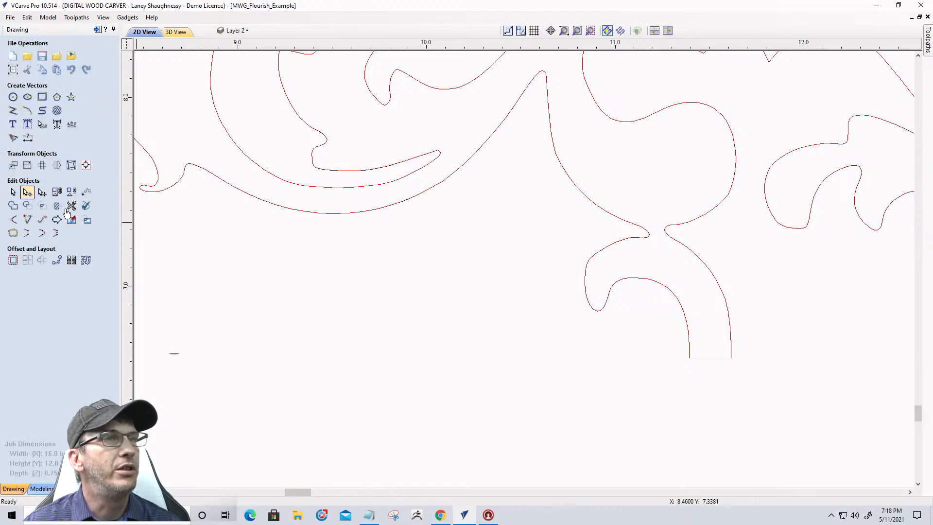
pyautogui.scroll(2, 660, 237)
pyautogui.scroll(1, 660, 236)
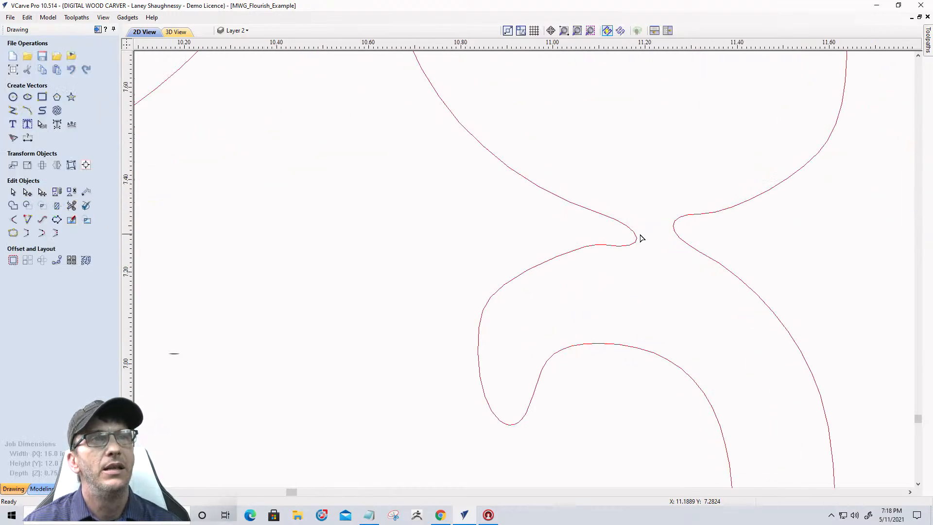
pyautogui.click(617, 221)
pyautogui.rightClick(617, 220)
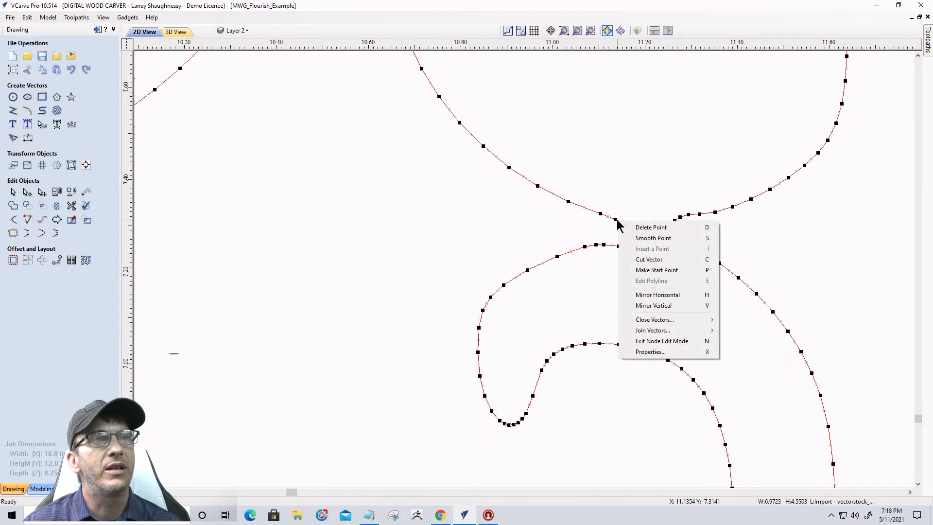
pyautogui.click(636, 258)
pyautogui.rightClick(715, 214)
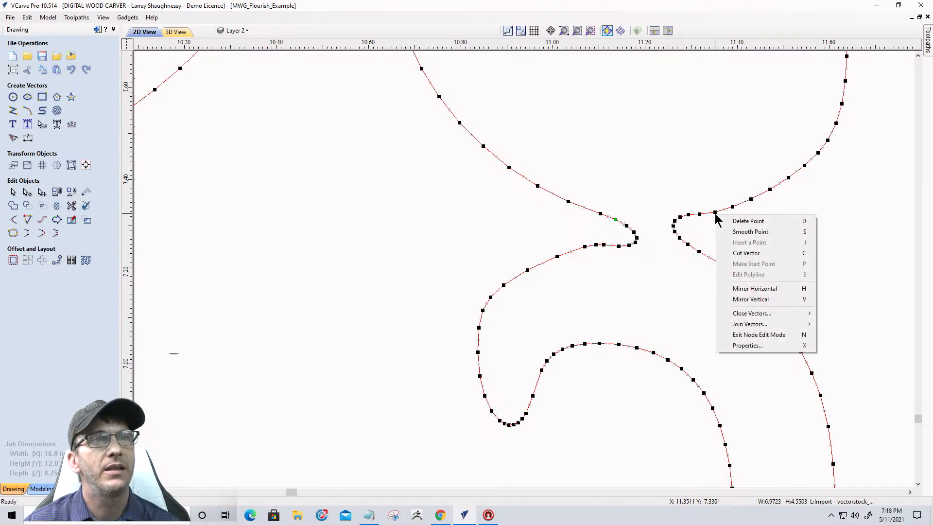
pyautogui.click(726, 253)
pyautogui.press('Delete')
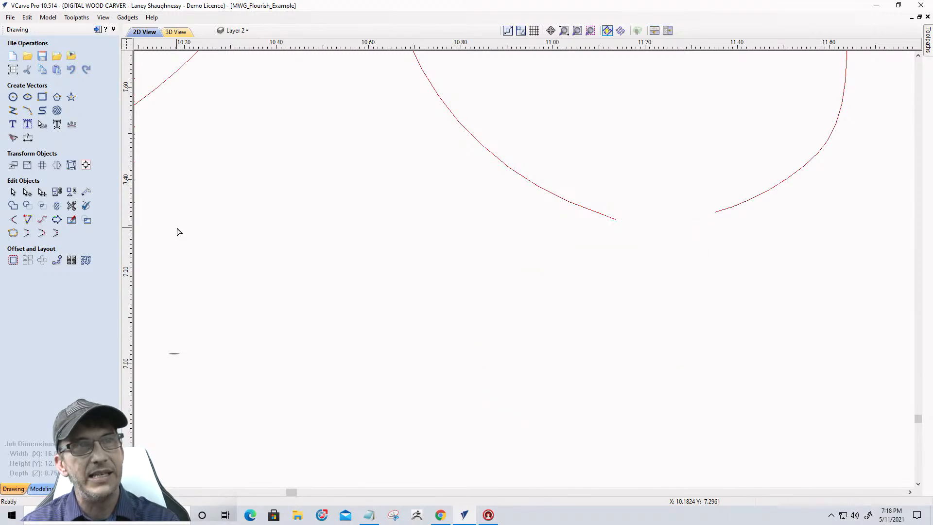
# - Join the two open ends below the middle lobe with a smooth curve
pyautogui.click(568, 202)
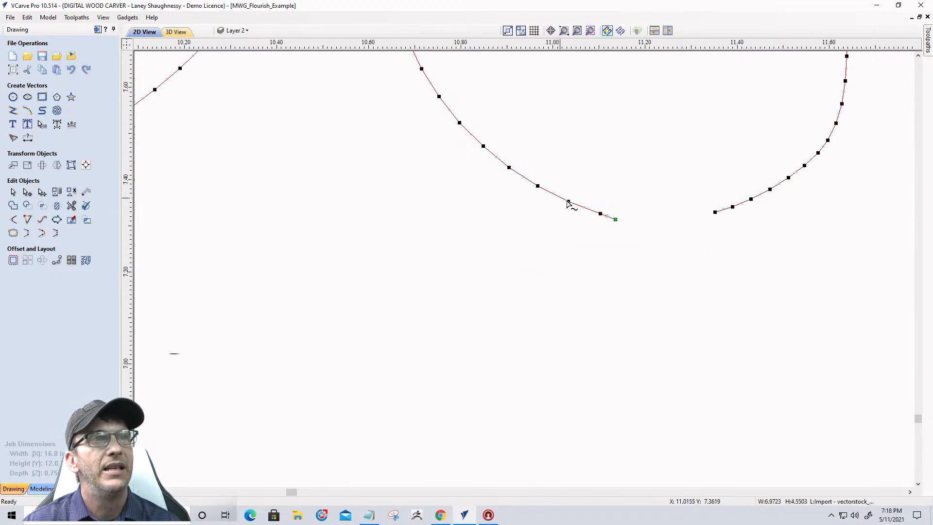
pyautogui.click(42, 233)
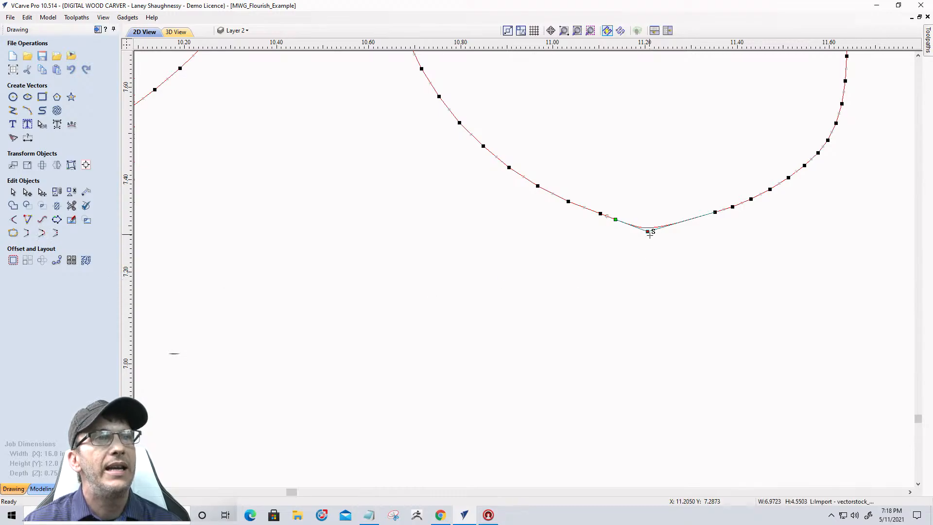
pyautogui.click(645, 278)
pyautogui.scroll(-3, 647, 260)
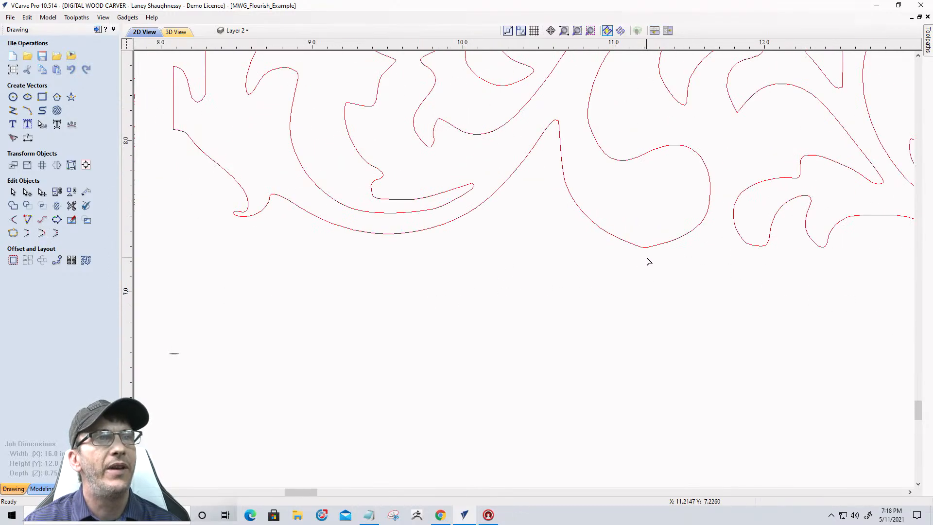
# - Delete the nodes along the lobe's lower edge on both sides of the join so a single straight span bridges it
pyautogui.scroll(3, 647, 260)
pyautogui.click(641, 231)
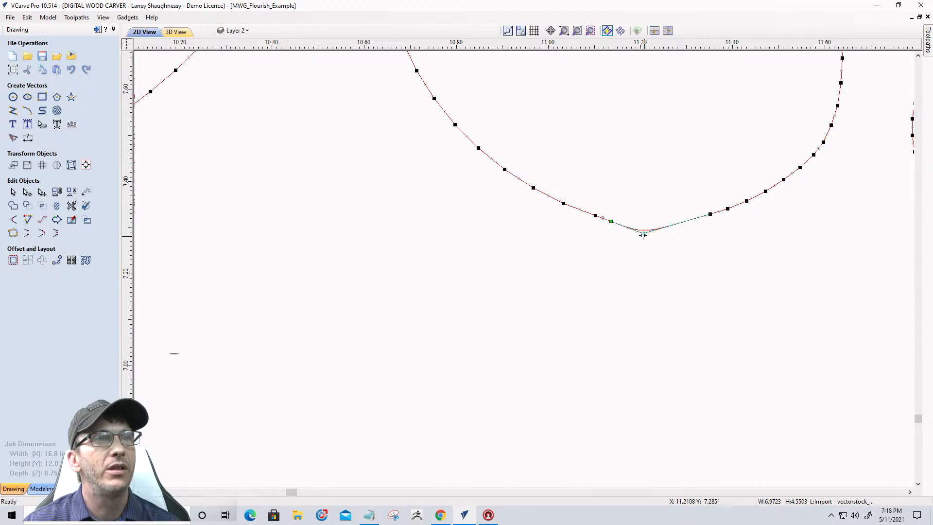
pyautogui.moveTo(502, 165); pyautogui.dragTo(642, 258)
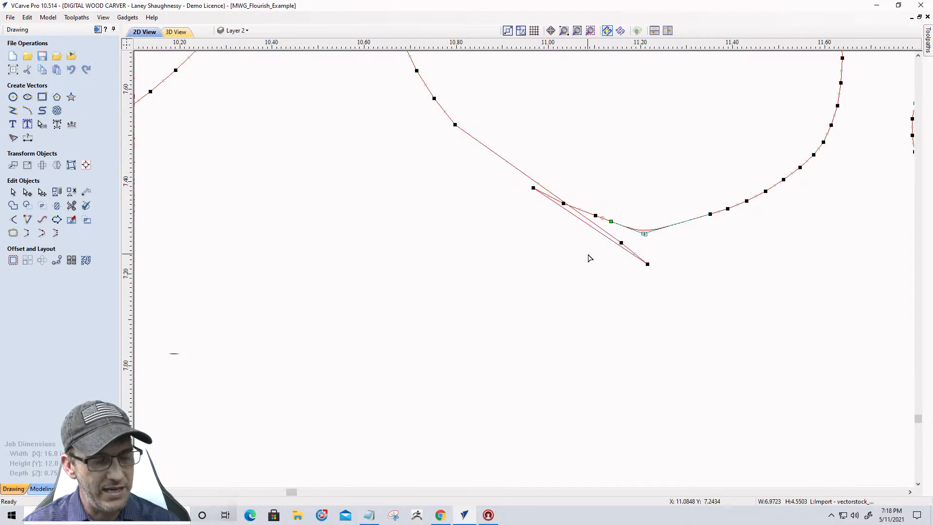
pyautogui.hotkey('ctrl', 'z')
pyautogui.moveTo(452, 143); pyautogui.dragTo(682, 271)
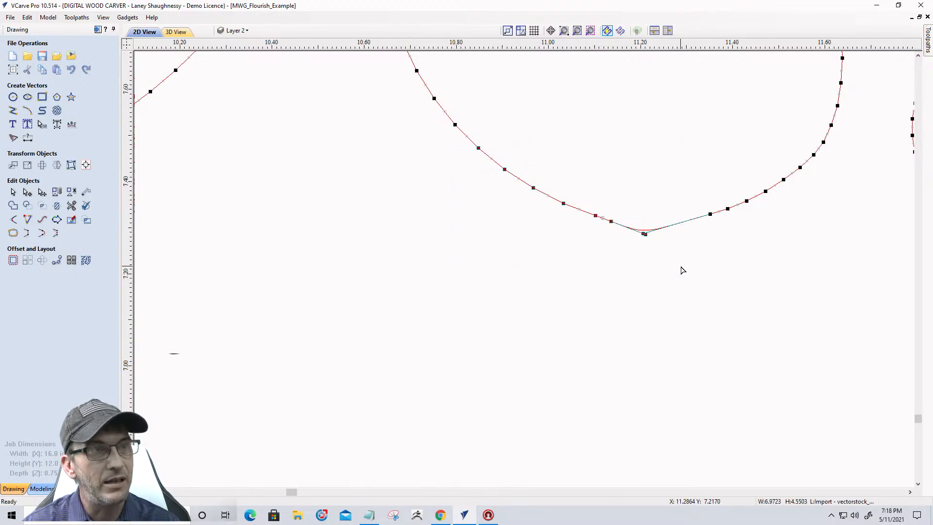
pyautogui.press('Delete')
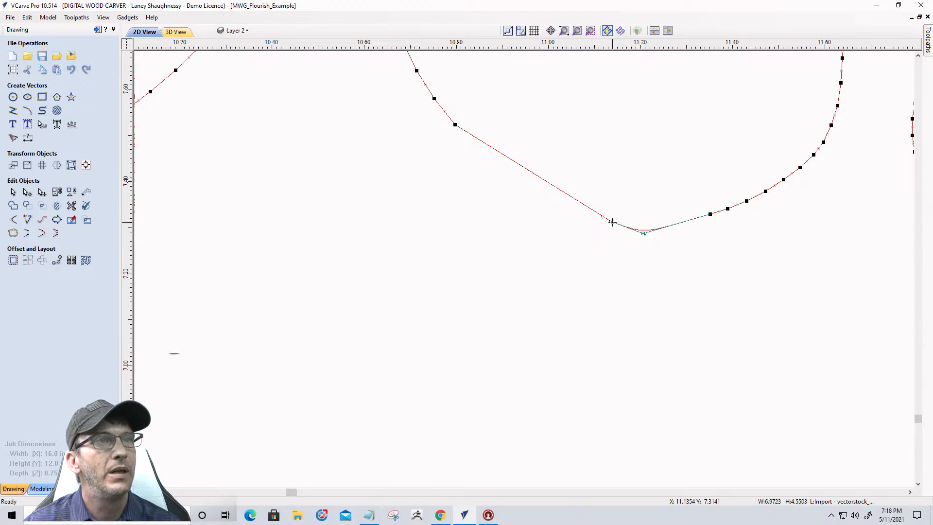
pyautogui.press('Delete')
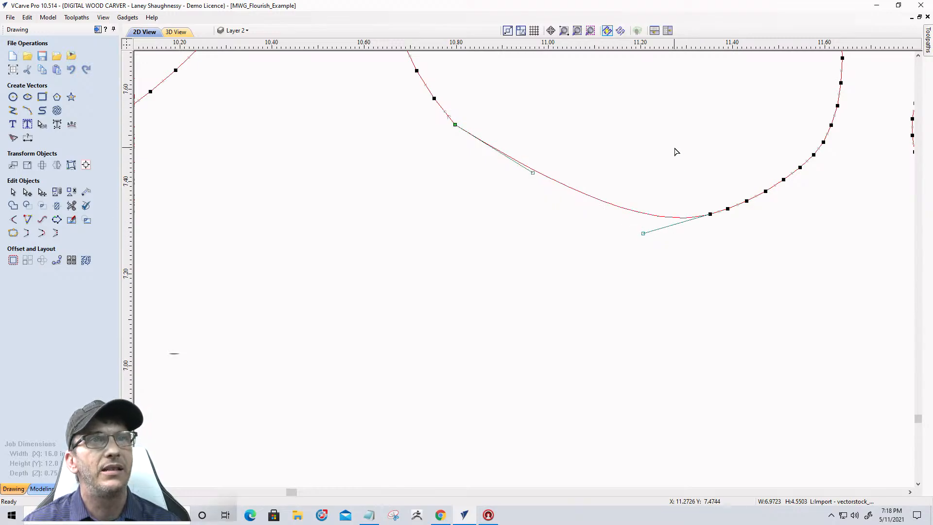
pyautogui.moveTo(675, 149); pyautogui.dragTo(831, 265)
pyautogui.press('Delete')
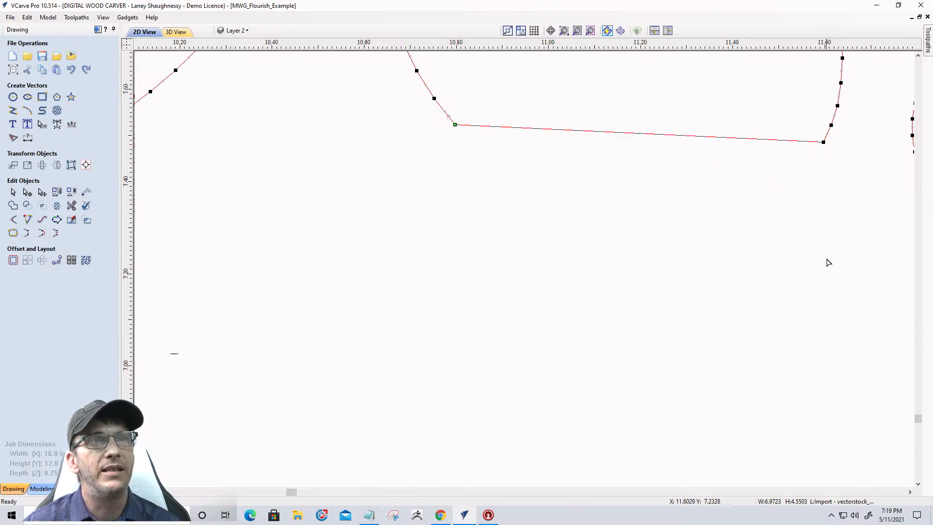
# - Convert the straight span under the lobe to an arc and bulge it downward into a rounded bottom
pyautogui.rightClick(696, 139)
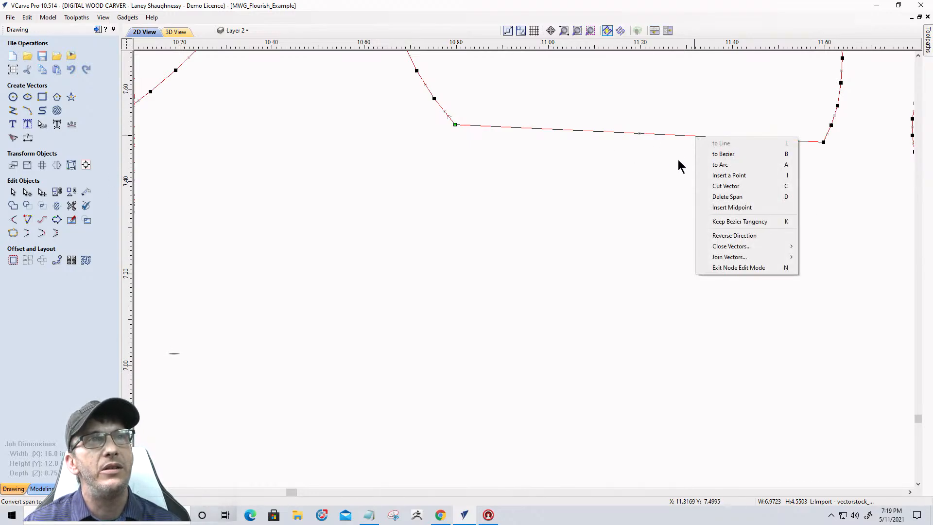
pyautogui.click(714, 165)
pyautogui.scroll(-2, 724, 295)
pyautogui.scroll(3, 709, 257)
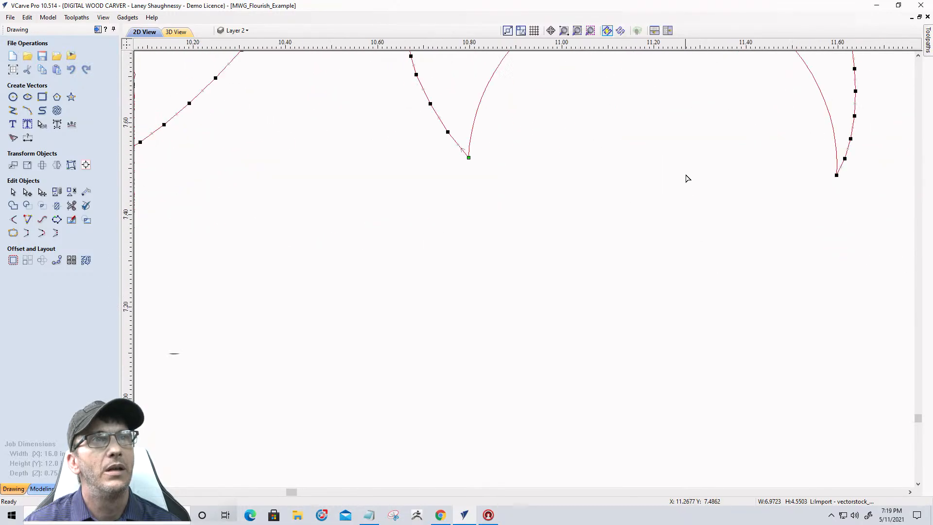
pyautogui.scroll(-3, 687, 178)
pyautogui.moveTo(673, 75); pyautogui.dragTo(669, 219)
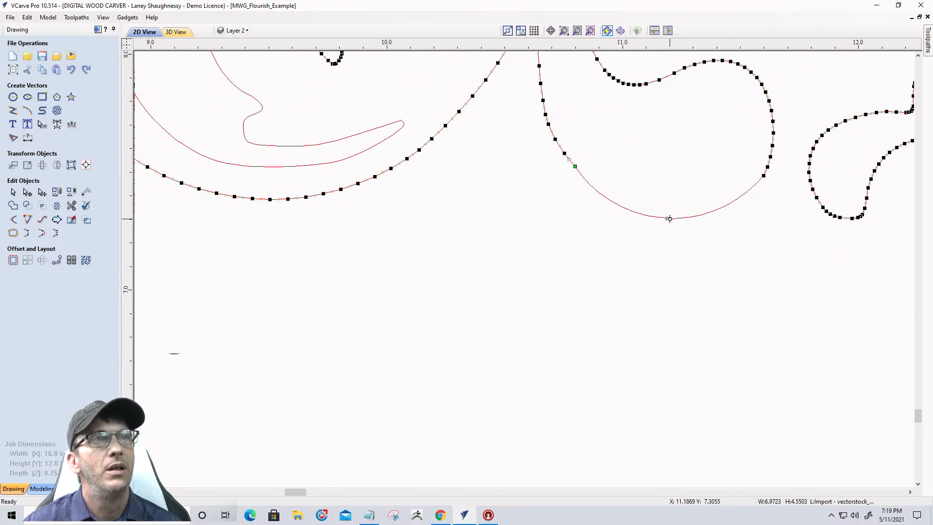
pyautogui.click(742, 237)
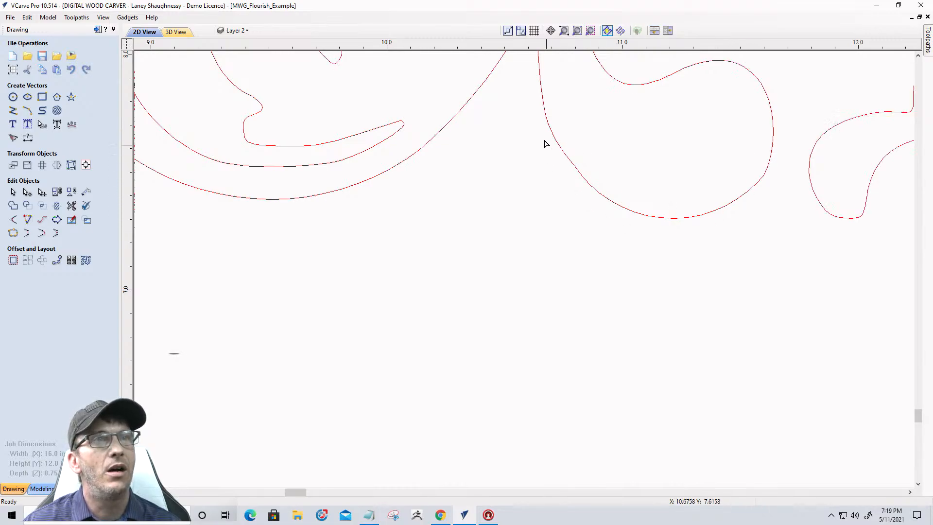
# - Examine the reshaped lobe and compare the flat-cut lower end of the flourish with the same area on the reference photo
pyautogui.scroll(-2, 777, 269)
pyautogui.scroll(2, 777, 269)
pyautogui.scroll(-5, 627, 248)
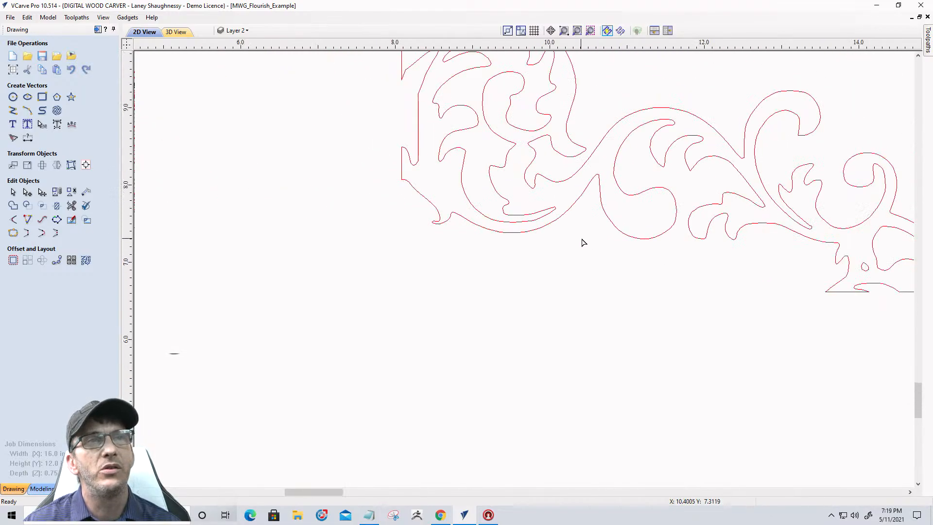
pyautogui.scroll(2, 649, 229)
pyautogui.scroll(-4, 606, 235)
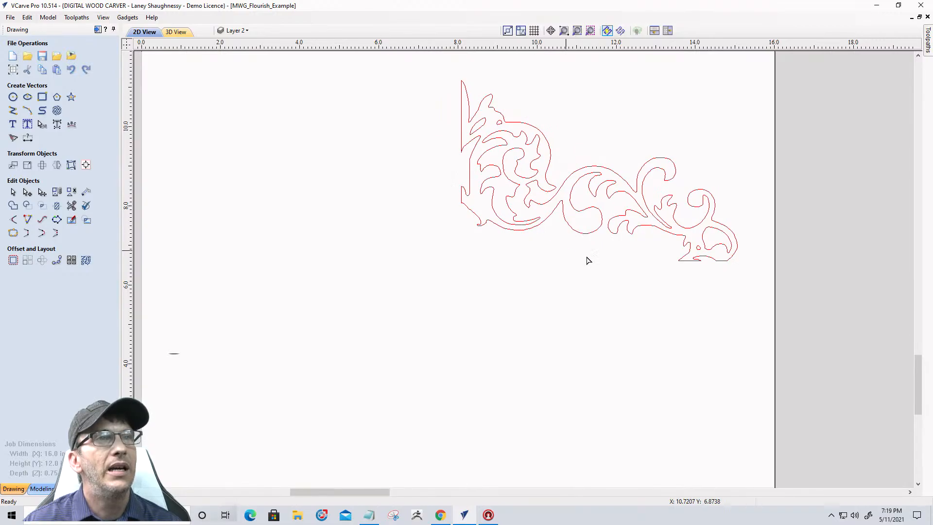
pyautogui.scroll(8, 743, 259)
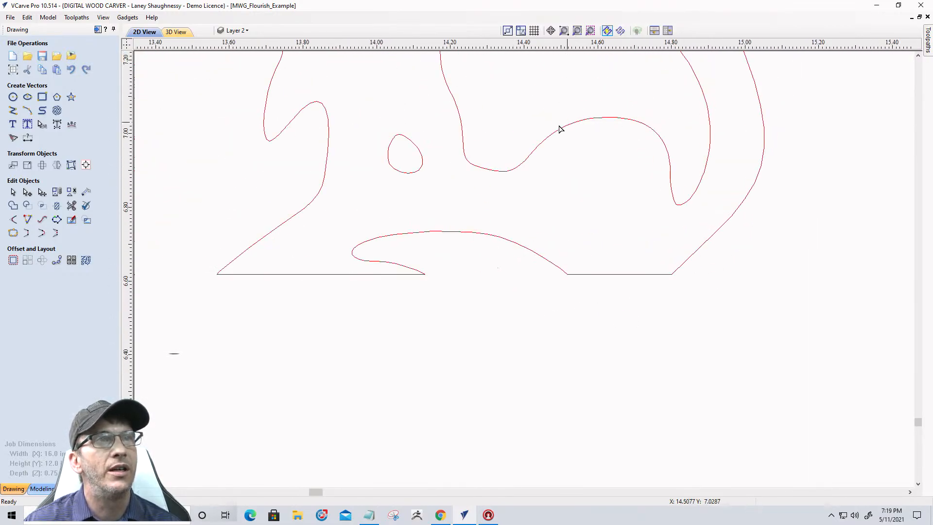
pyautogui.scroll(-3, 647, 246)
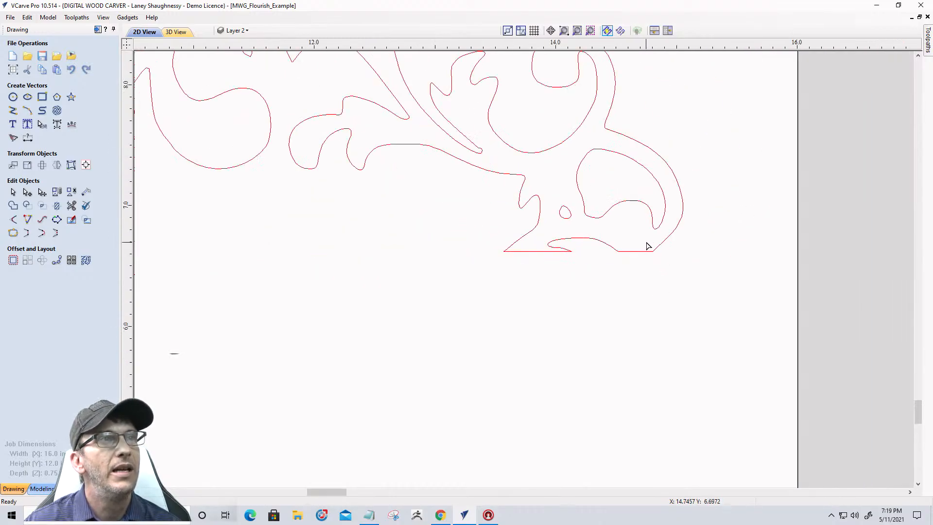
pyautogui.scroll(3, 518, 214)
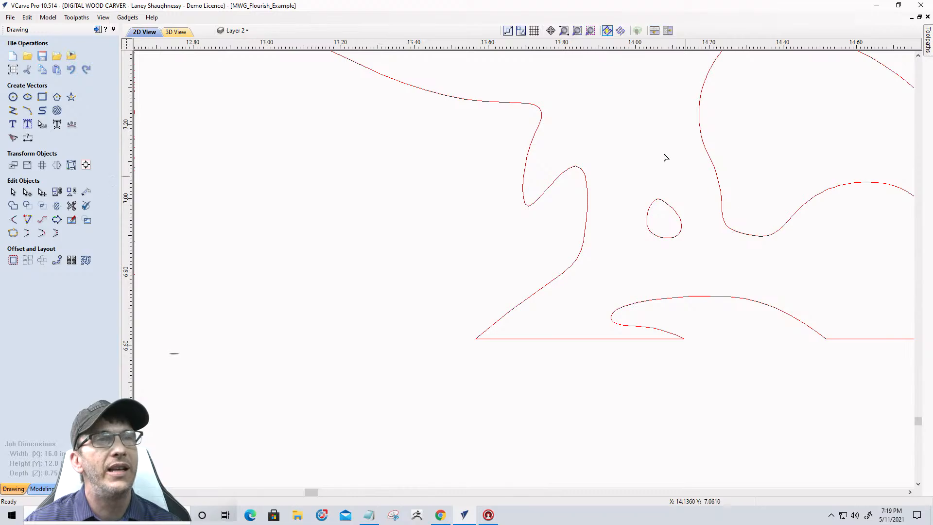
pyautogui.scroll(-6, 826, 268)
pyautogui.scroll(-2, 481, 260)
pyautogui.scroll(2, 420, 279)
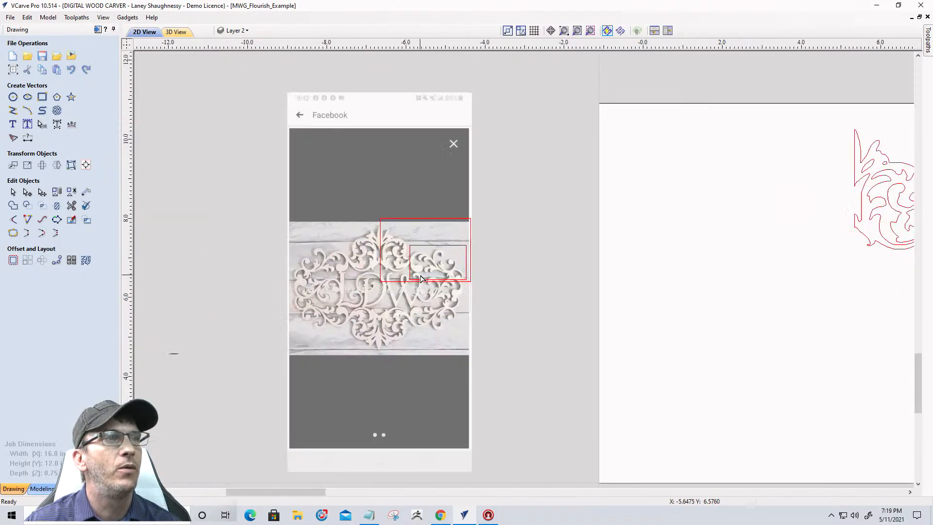
pyautogui.scroll(6, 421, 278)
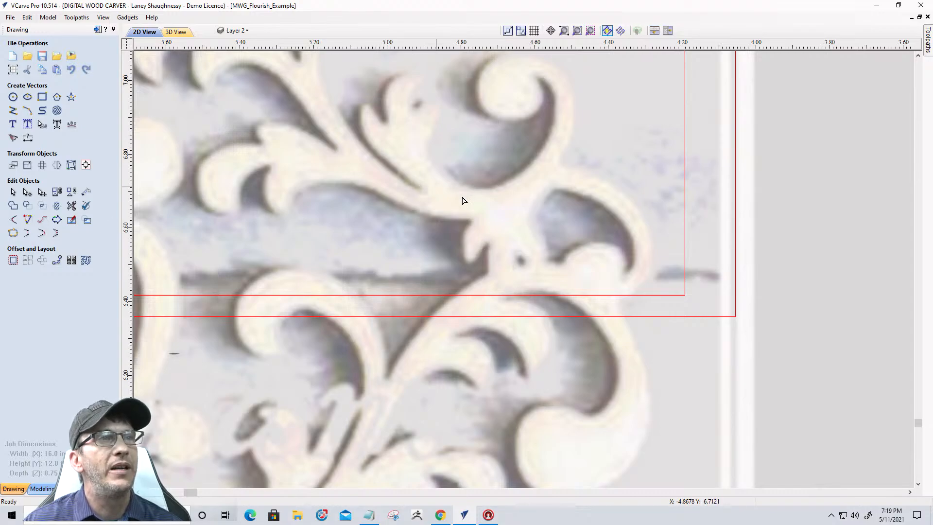
pyautogui.scroll(-9, 462, 200)
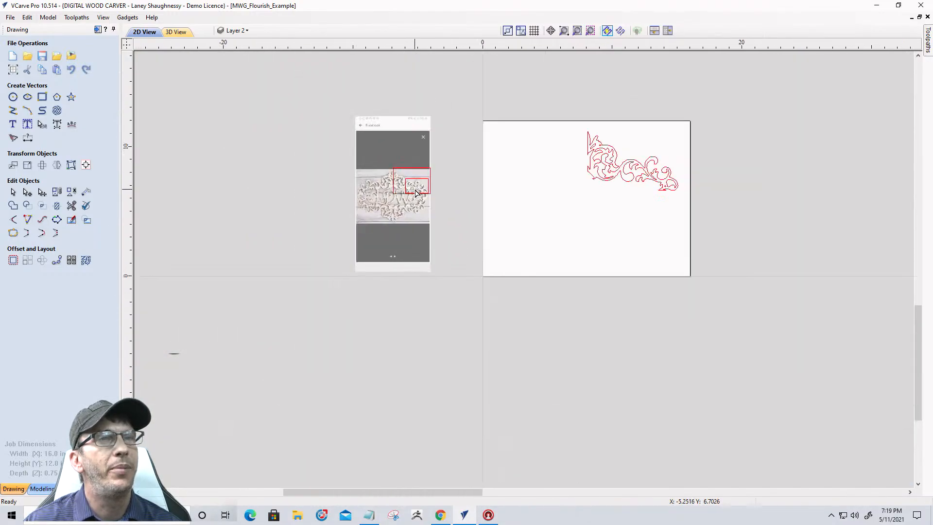
pyautogui.scroll(8, 633, 206)
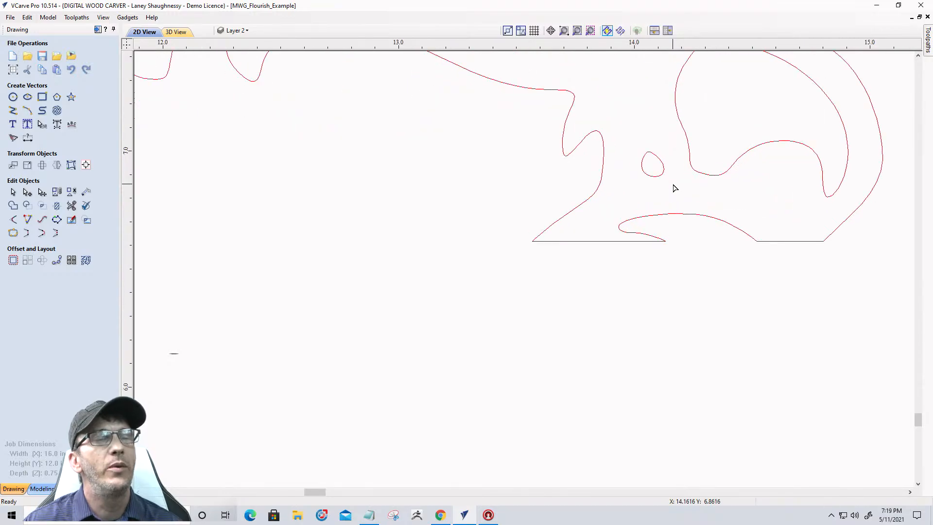
pyautogui.scroll(2, 707, 187)
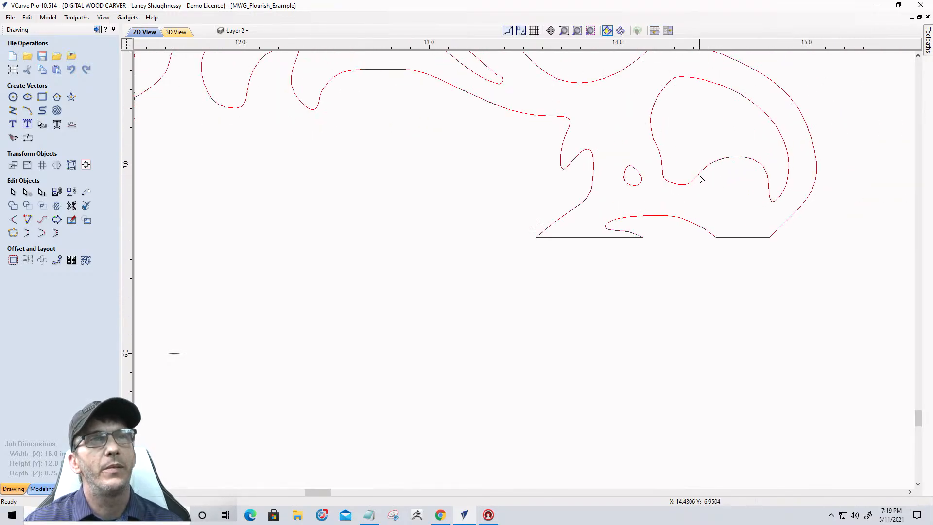
# - Cut the inner crescent opening at the node on its lower edge and pull the cut end slightly downward
pyautogui.click(696, 179)
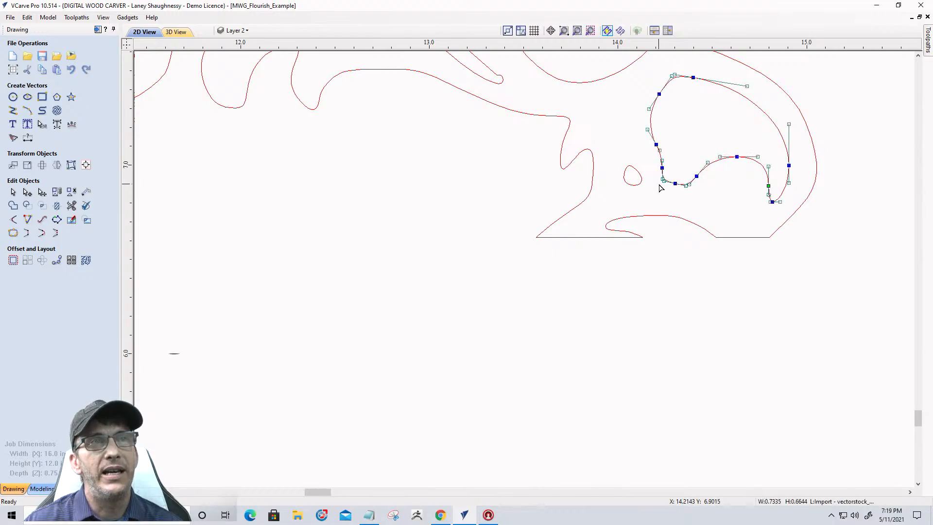
pyautogui.rightClick(697, 178)
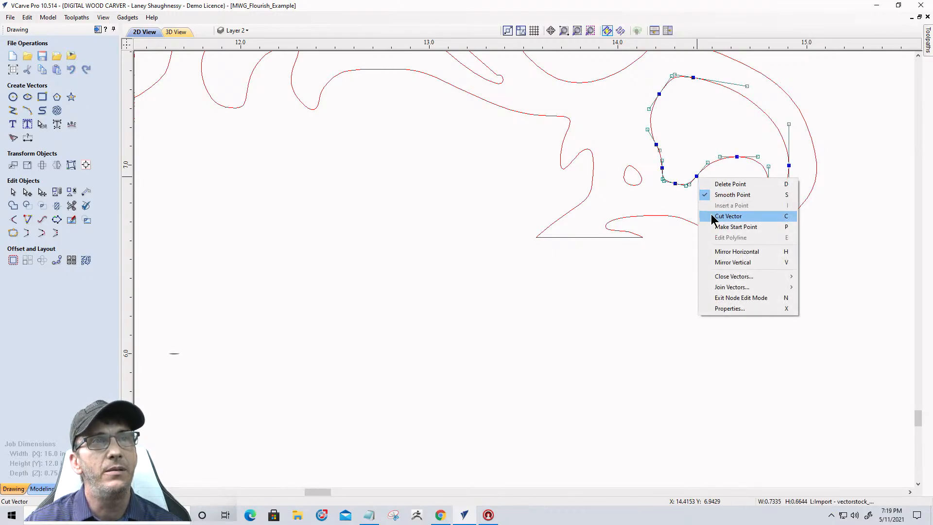
pyautogui.click(709, 216)
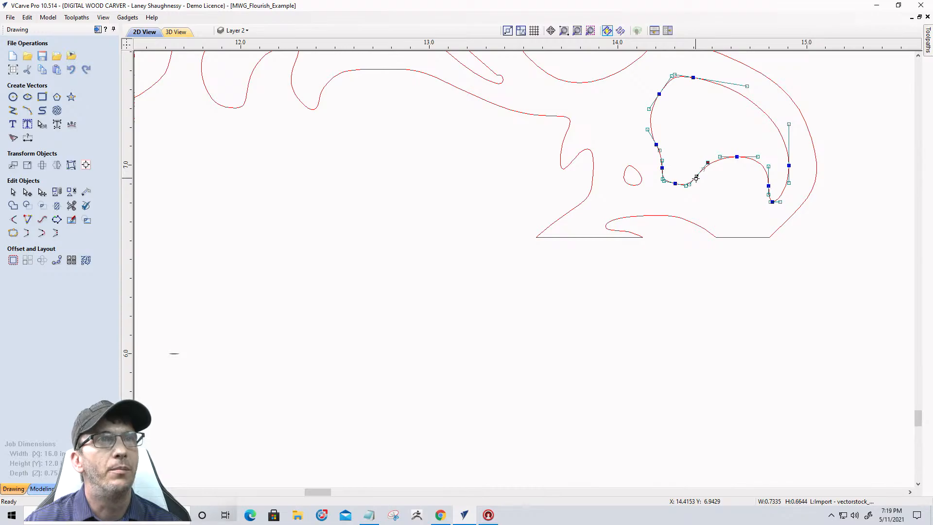
pyautogui.moveTo(695, 178); pyautogui.dragTo(696, 183)
pyautogui.scroll(3, 697, 235)
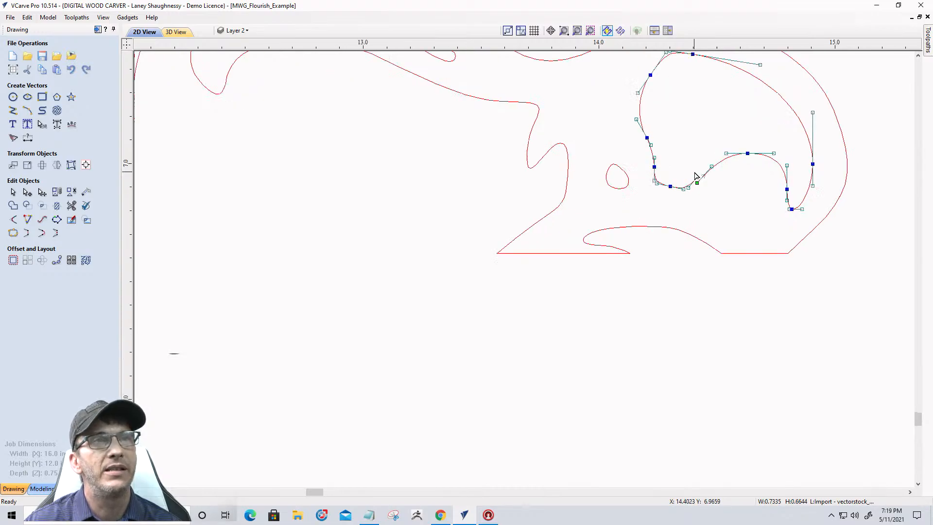
pyautogui.scroll(-3, 694, 177)
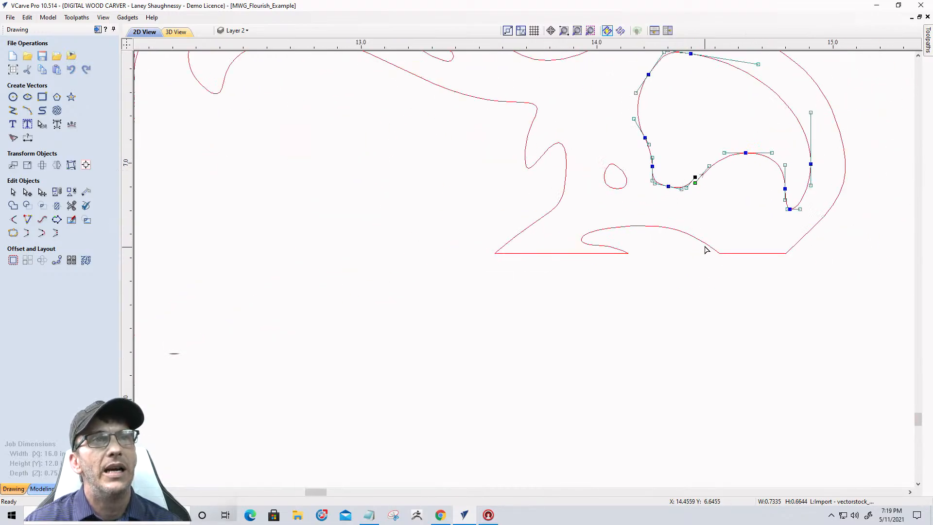
# - Cut the flourish outline at the outer curve's corner on the flat bottom edge and at a node on the adjacent scooped curve
pyautogui.click(702, 241)
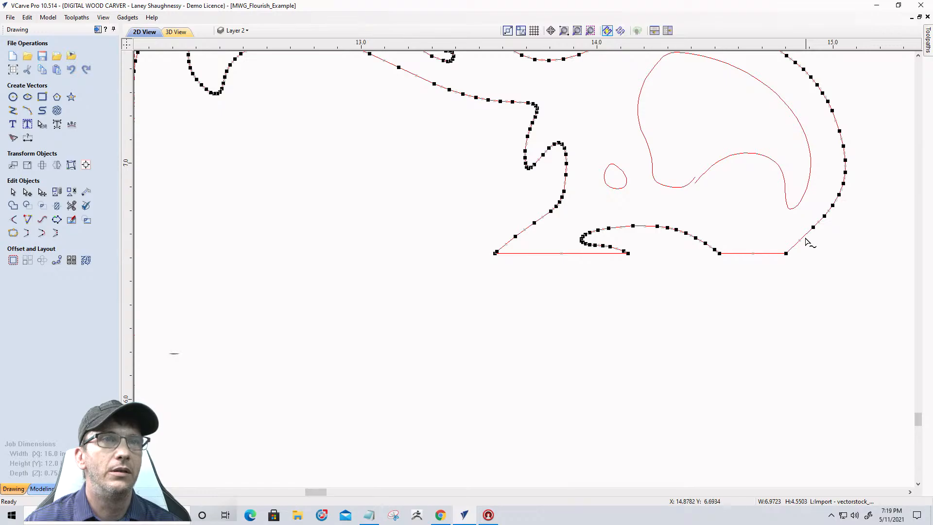
pyautogui.rightClick(786, 252)
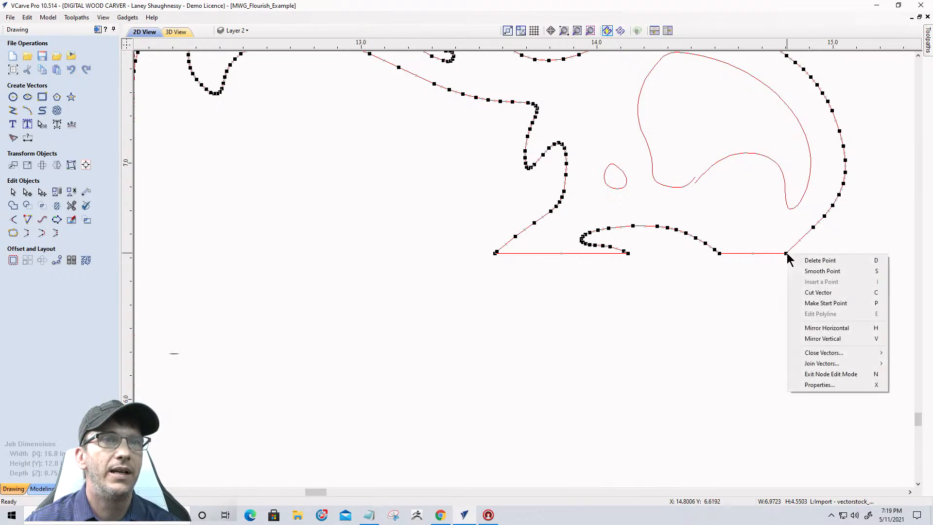
pyautogui.click(806, 292)
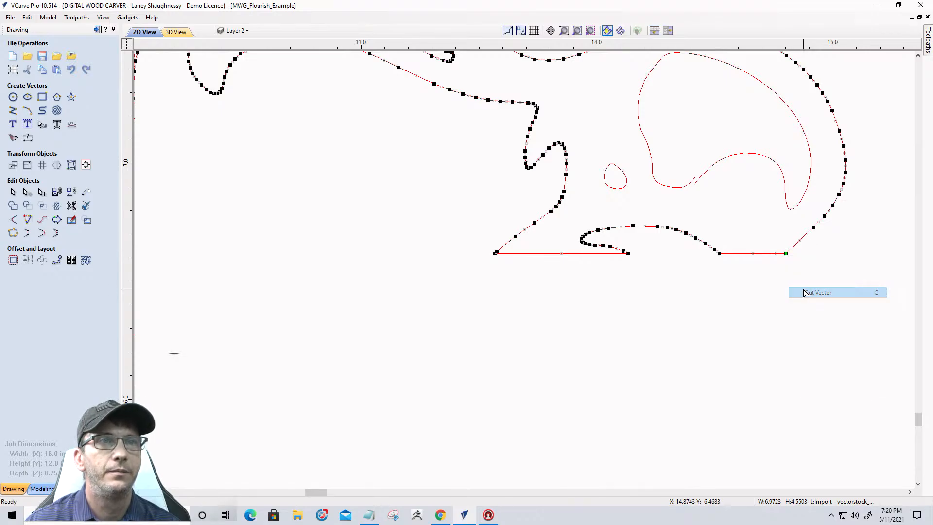
pyautogui.rightClick(705, 244)
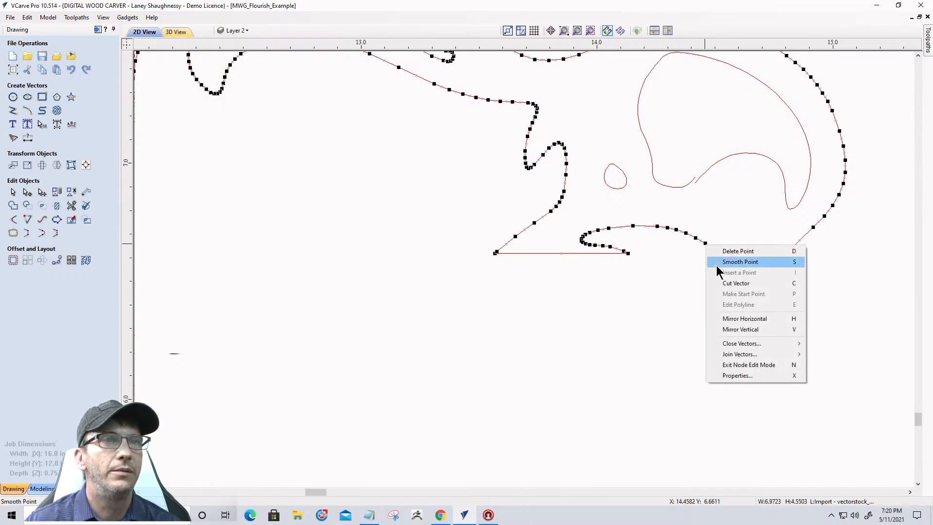
pyautogui.click(721, 284)
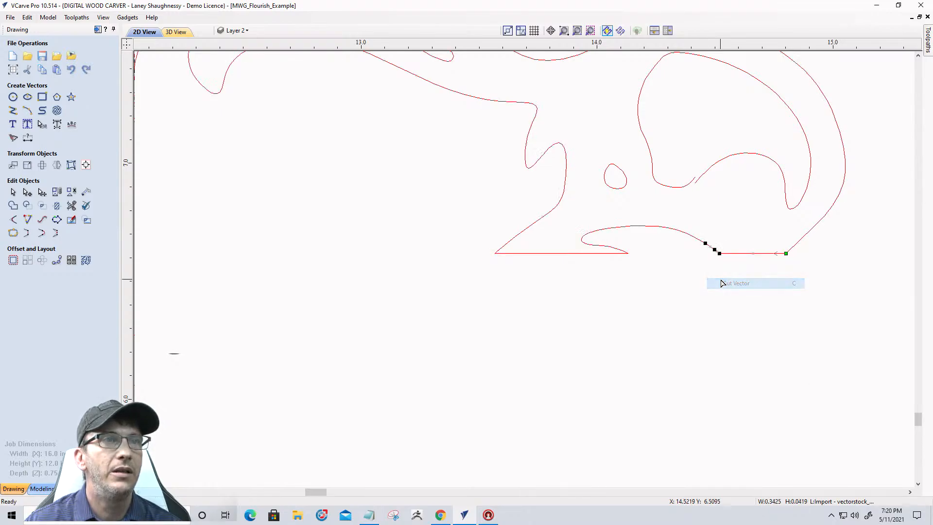
# - Cut the flourish outline at the node low on the narrow finger, where it starts to slope toward the flat edge
pyautogui.click(557, 203)
pyautogui.scroll(2, 551, 210)
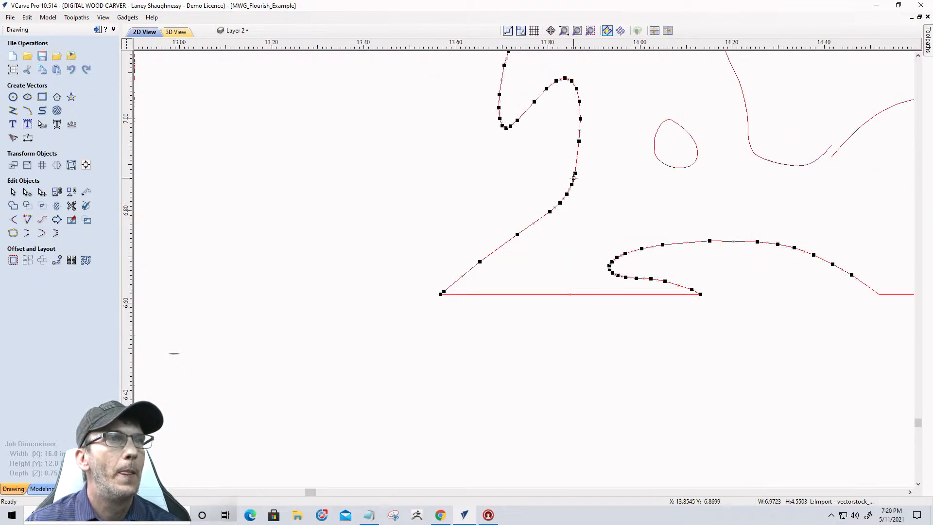
pyautogui.rightClick(575, 174)
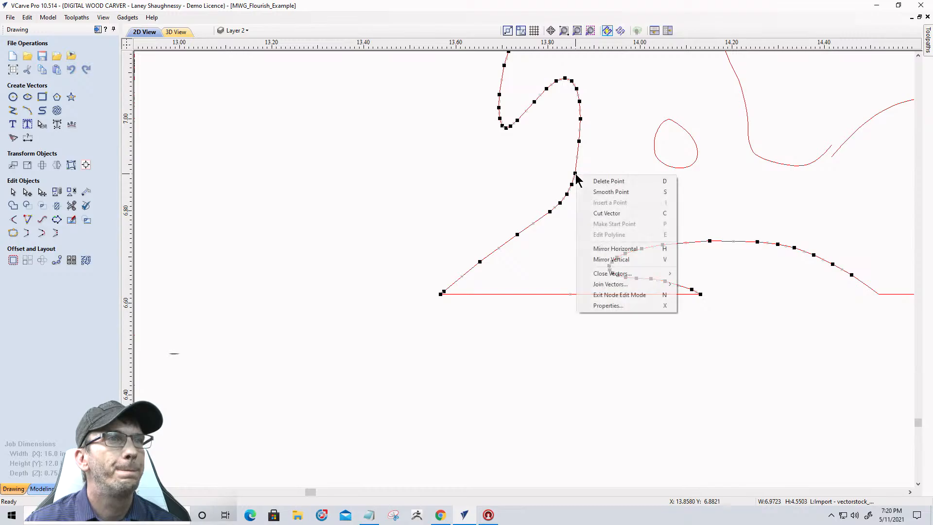
pyautogui.click(588, 212)
pyautogui.scroll(-2, 553, 246)
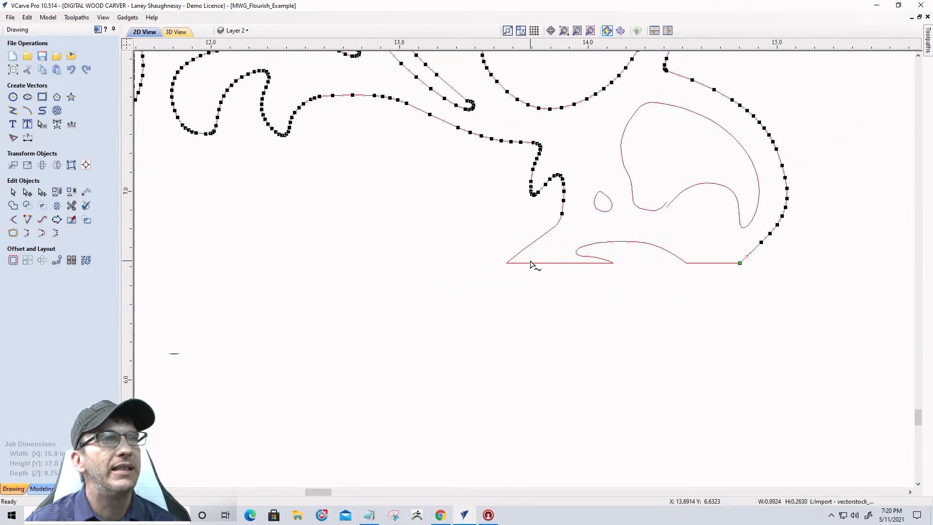
# - Delete the two cut-off outline pieces that contain the flat bottom edges
pyautogui.click(533, 267)
pyautogui.press('Delete')
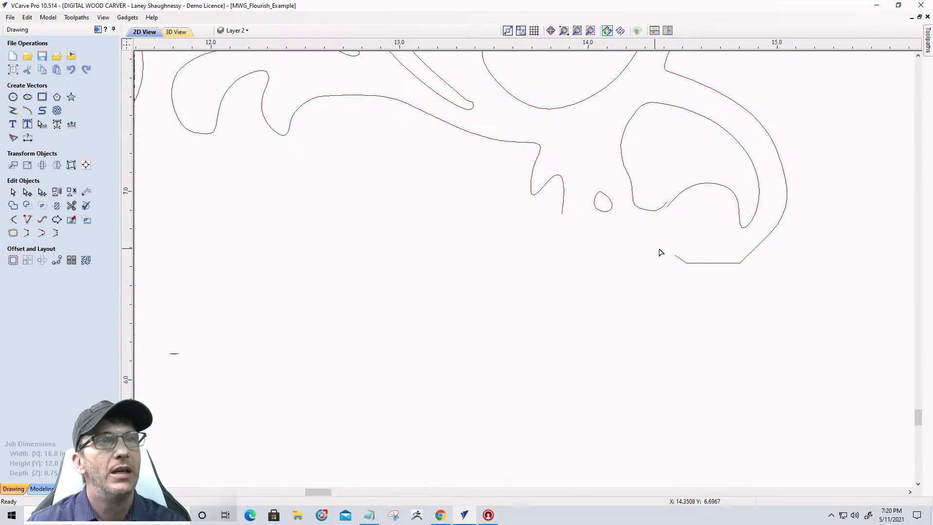
pyautogui.click(689, 263)
pyautogui.press('Delete')
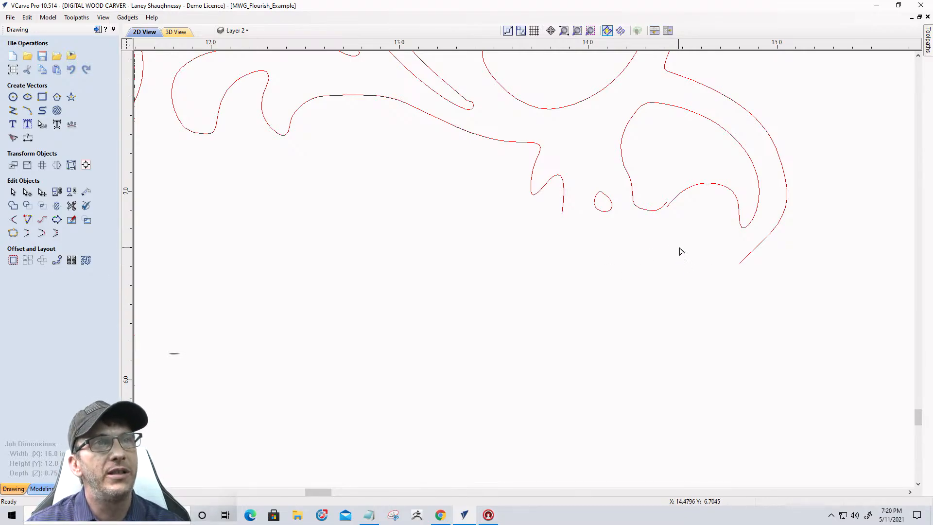
# - Draw a three-point arc of about 0.24 inch radius from the crescent's lower cut end to the outer curve's end, bulging down and outward
pyautogui.scroll(2, 680, 250)
pyautogui.click(676, 151)
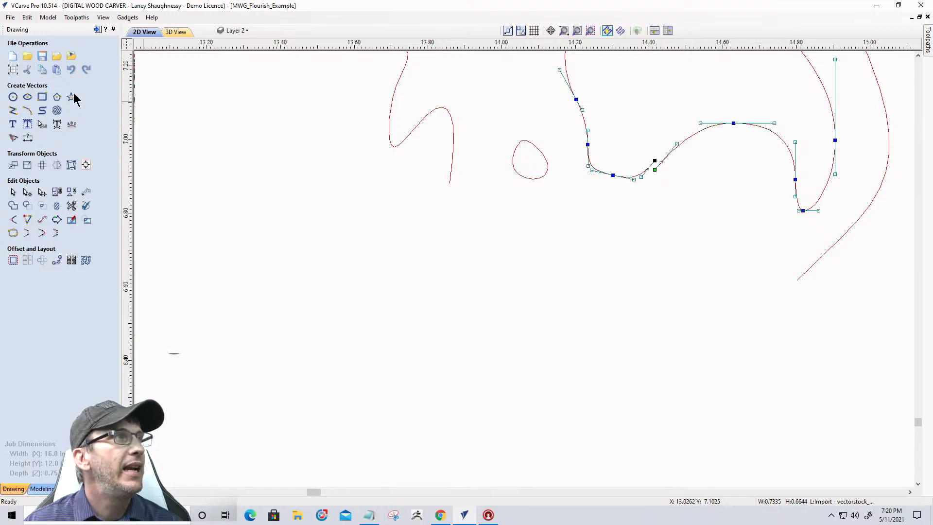
pyautogui.click(27, 111)
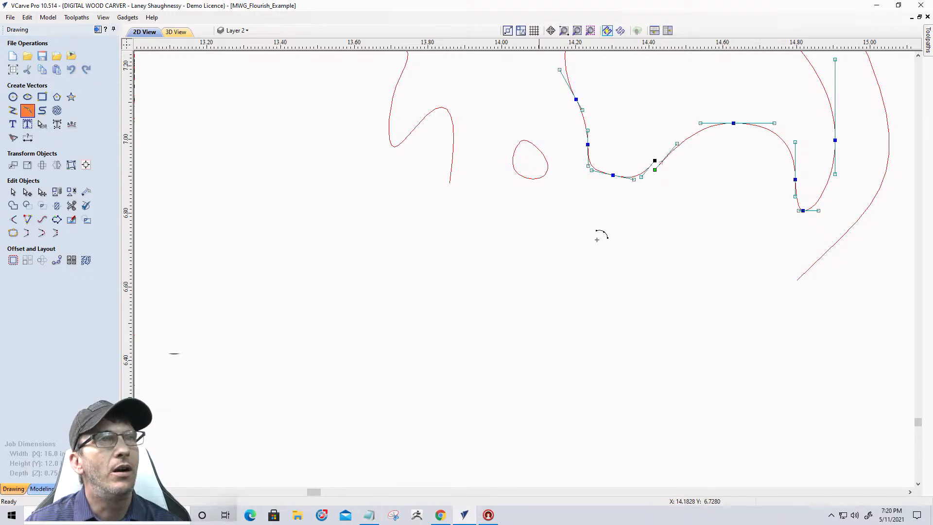
pyautogui.click(654, 170)
pyautogui.click(797, 281)
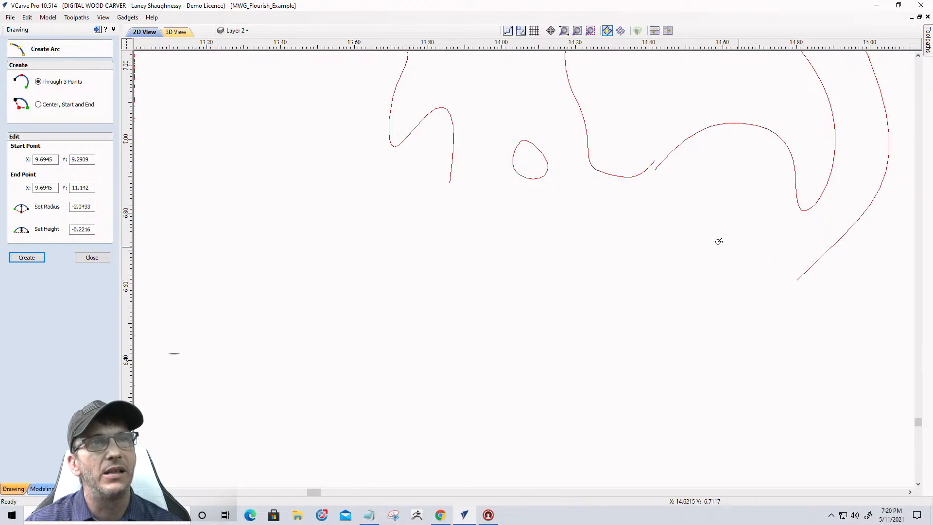
pyautogui.click(663, 286)
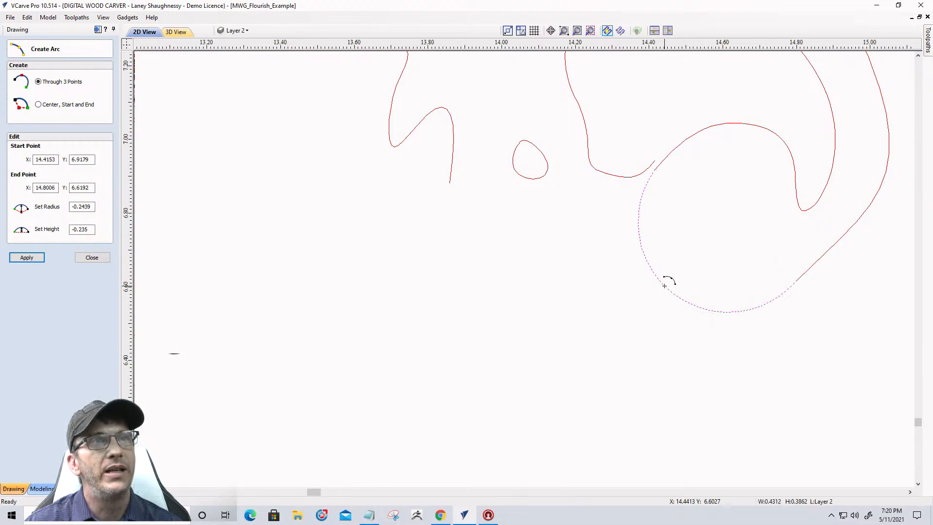
pyautogui.click(104, 258)
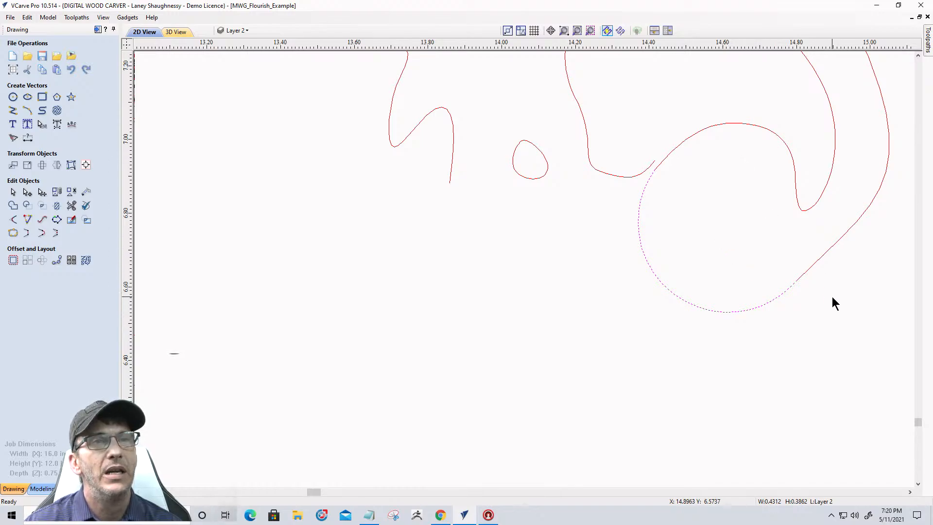
# - Join the new arc with the crescent and the outer outline into one vector at 0.004 inch tolerance
pyautogui.moveTo(832, 296); pyautogui.dragTo(659, 134)
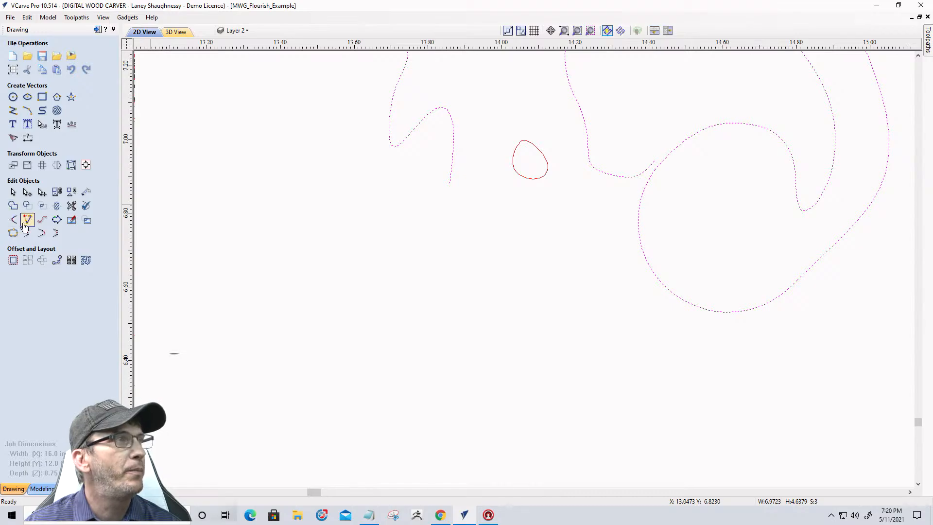
pyautogui.click(13, 234)
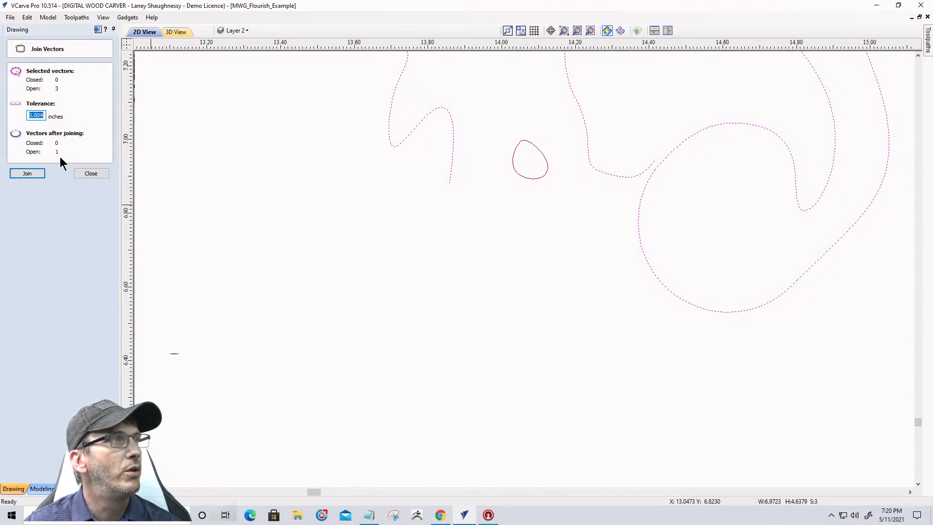
pyautogui.click(36, 175)
pyautogui.scroll(-3, 659, 277)
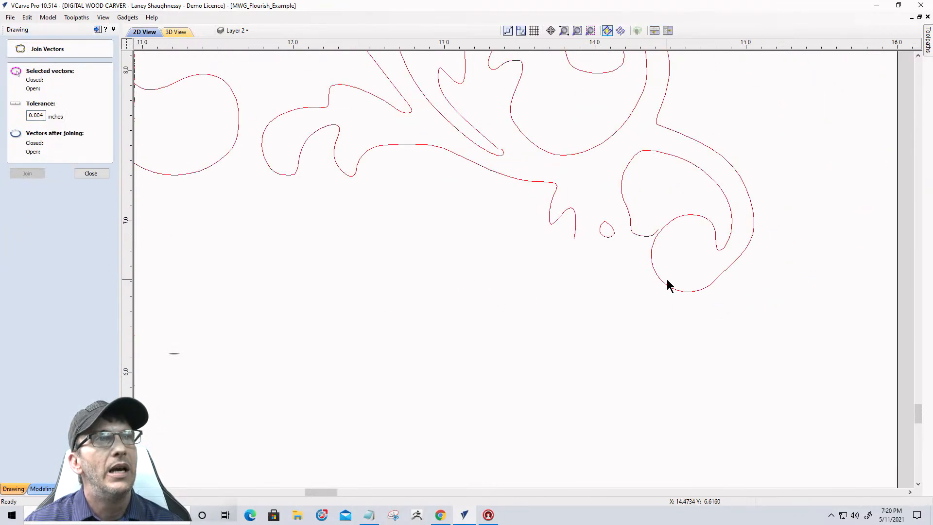
# - Cut the small teardrop at its right side and at its lower-left node, and delete its lower part to leave an open arch
pyautogui.scroll(3, 521, 190)
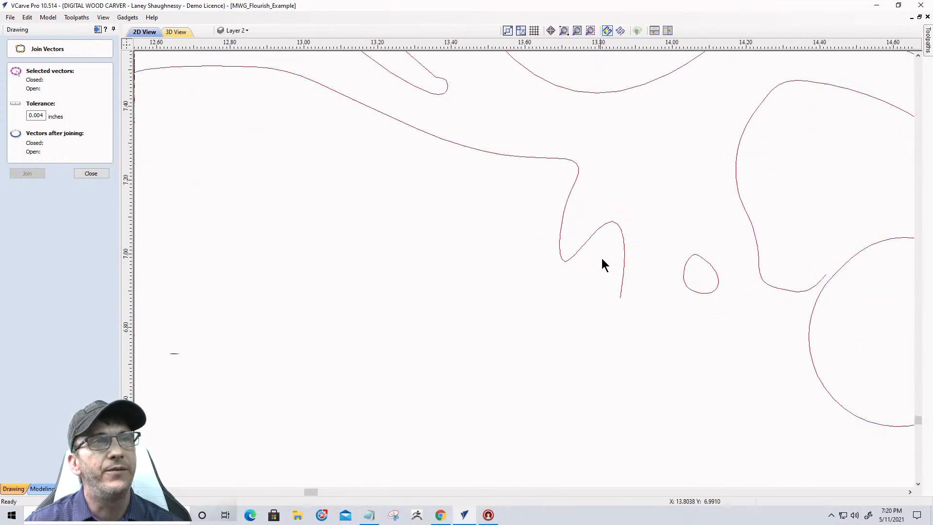
pyautogui.click(712, 292)
pyautogui.scroll(1, 710, 294)
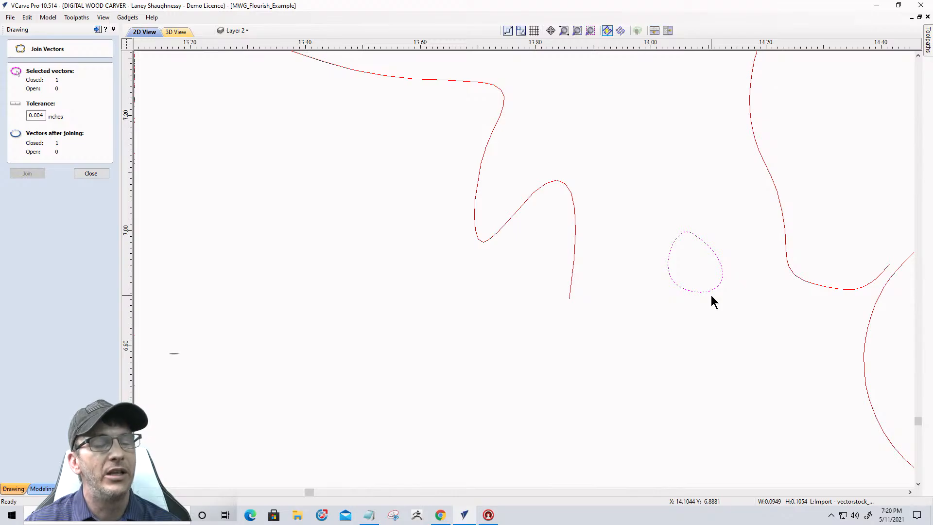
pyautogui.doubleClick(711, 293)
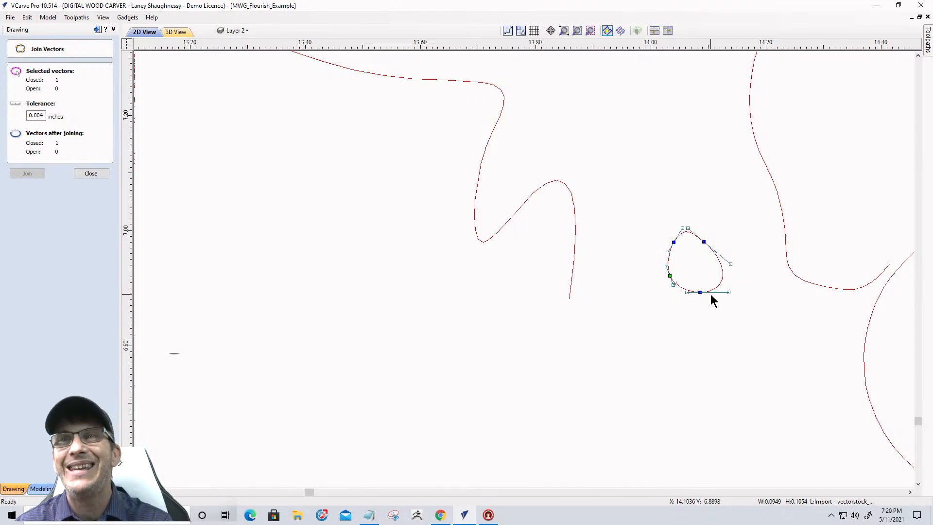
pyautogui.scroll(2, 711, 299)
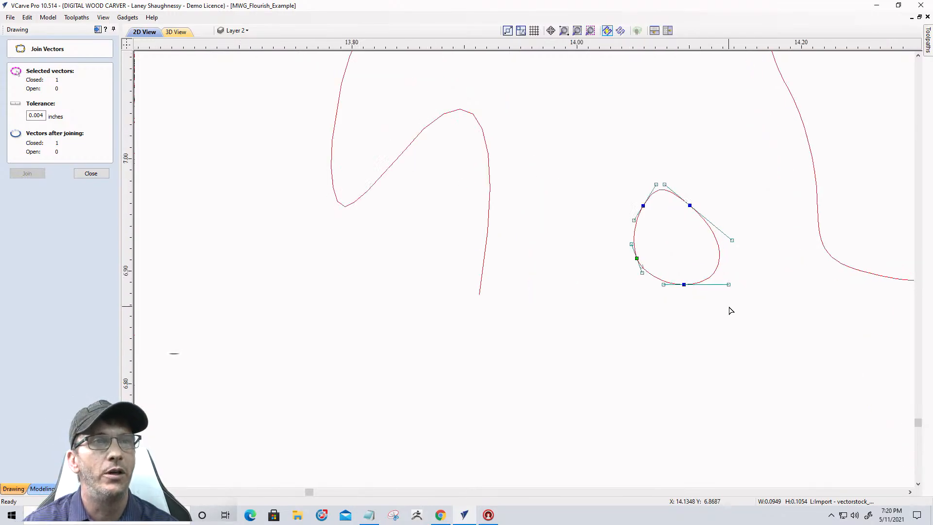
pyautogui.rightClick(714, 223)
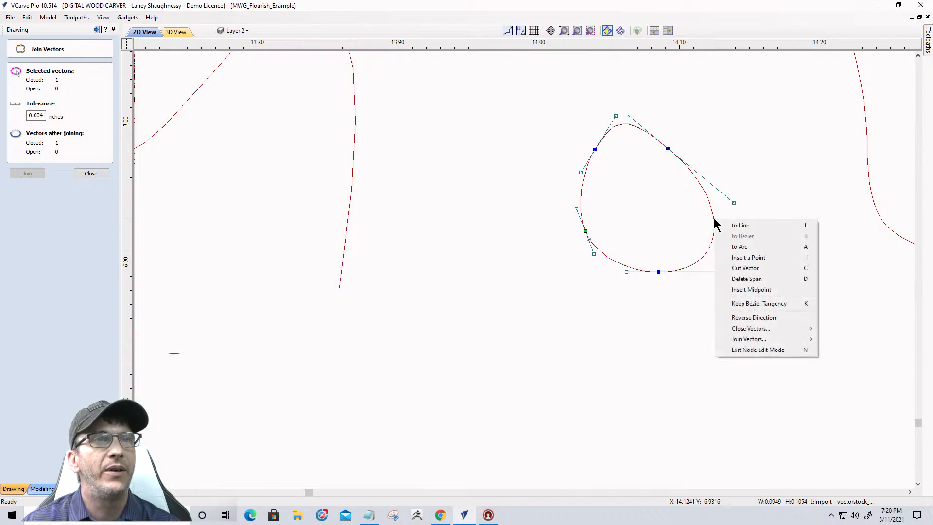
pyautogui.click(729, 268)
pyautogui.rightClick(585, 232)
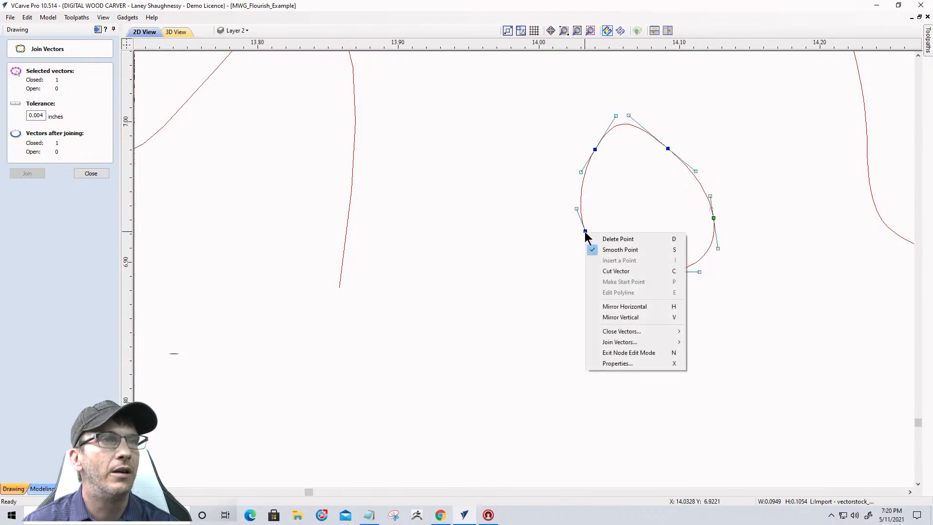
pyautogui.click(598, 268)
pyautogui.click(647, 274)
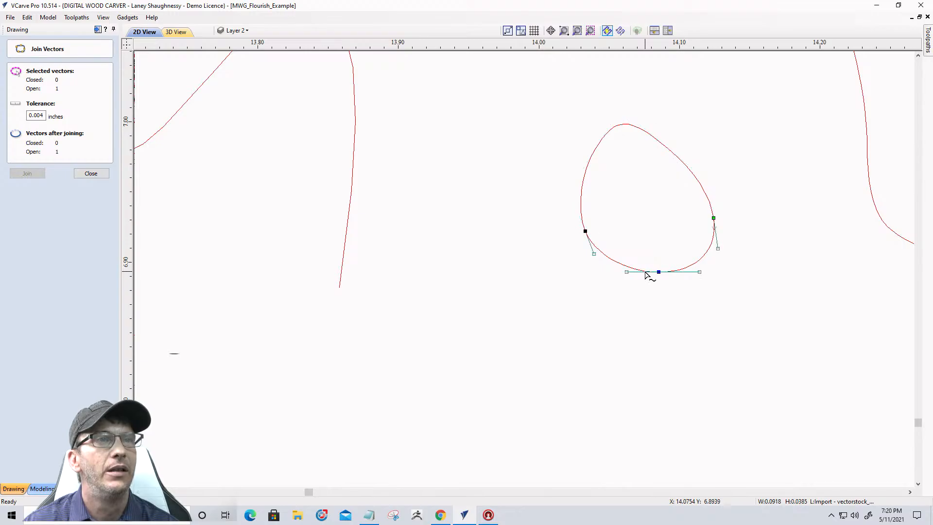
pyautogui.press('Delete')
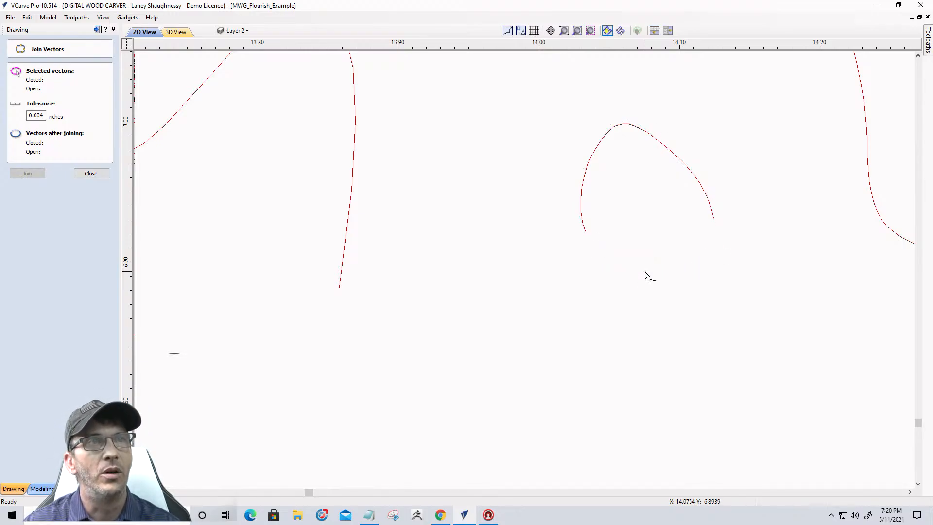
# - Cut the crescent outline at the node just above its lower-left bend and delete the curved tail running to the round end
pyautogui.scroll(-3, 646, 275)
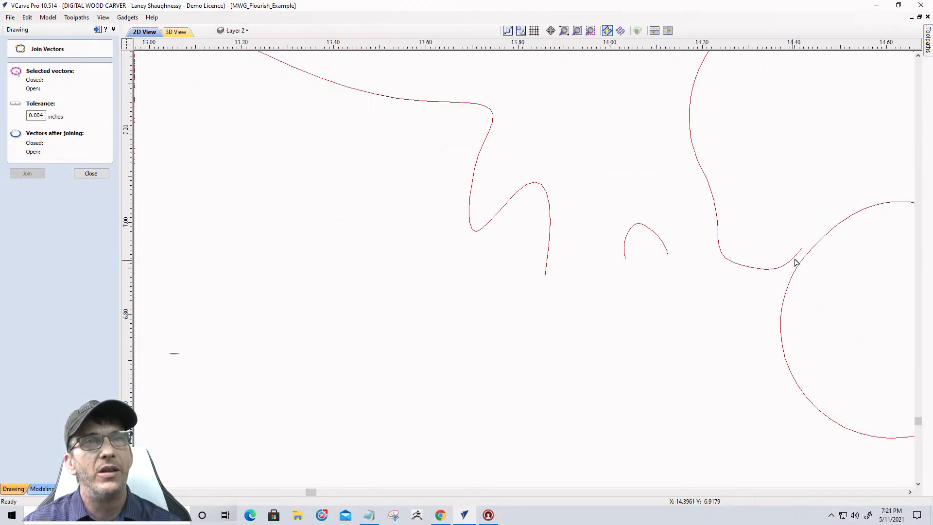
pyautogui.click(720, 248)
pyautogui.scroll(3, 723, 250)
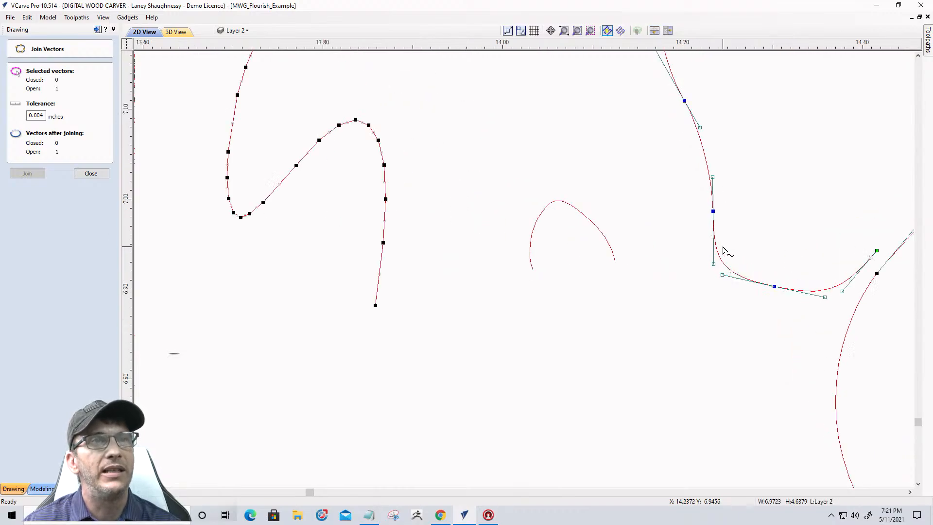
pyautogui.rightClick(713, 211)
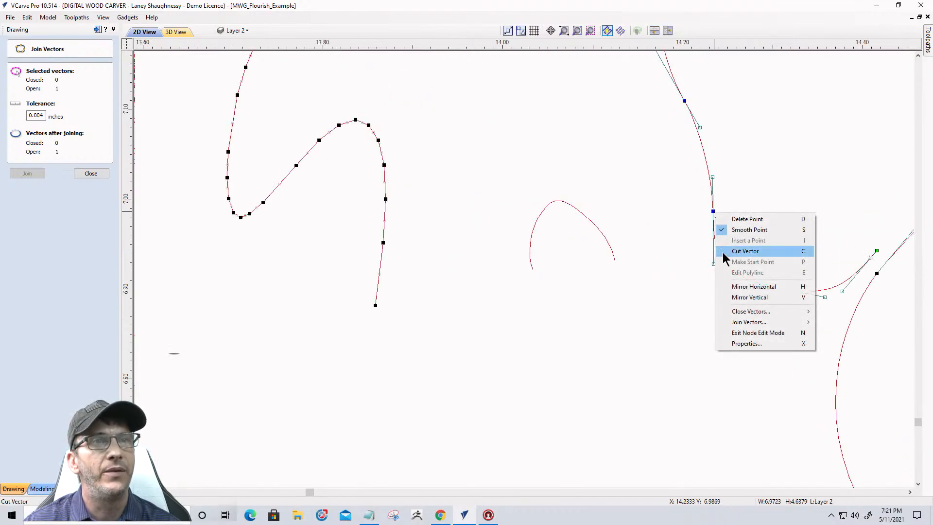
pyautogui.click(724, 252)
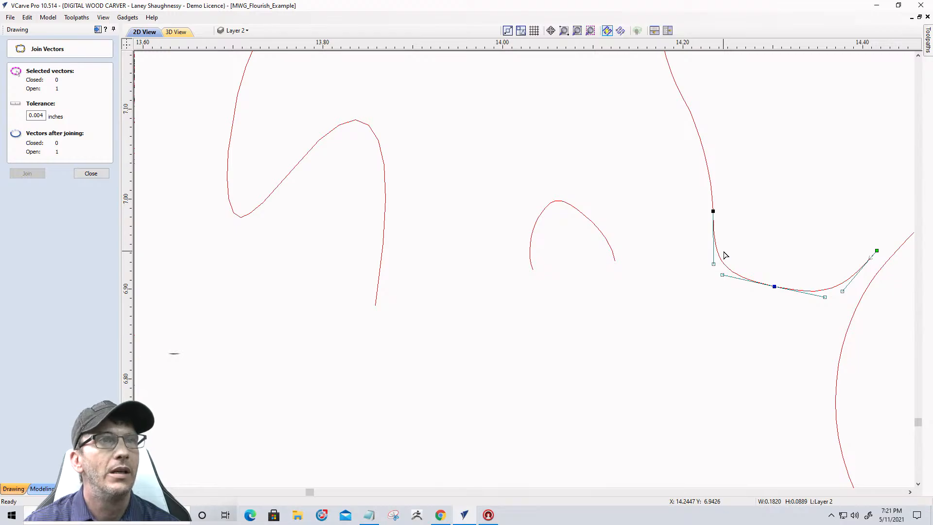
pyautogui.press('Delete')
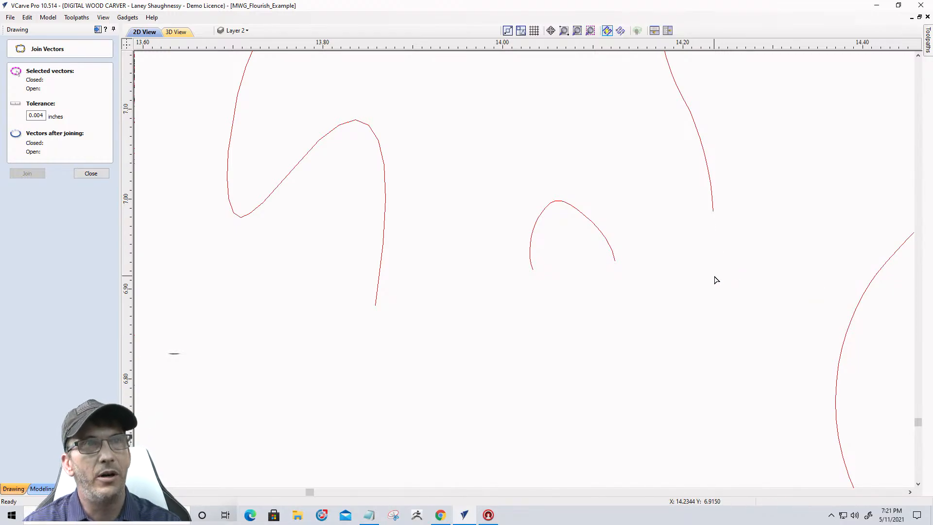
# - Move the small arch's left end node slightly outward and swing its handle inward so the end flares outward
pyautogui.scroll(-3, 733, 283)
pyautogui.scroll(4, 580, 297)
pyautogui.scroll(1, 602, 301)
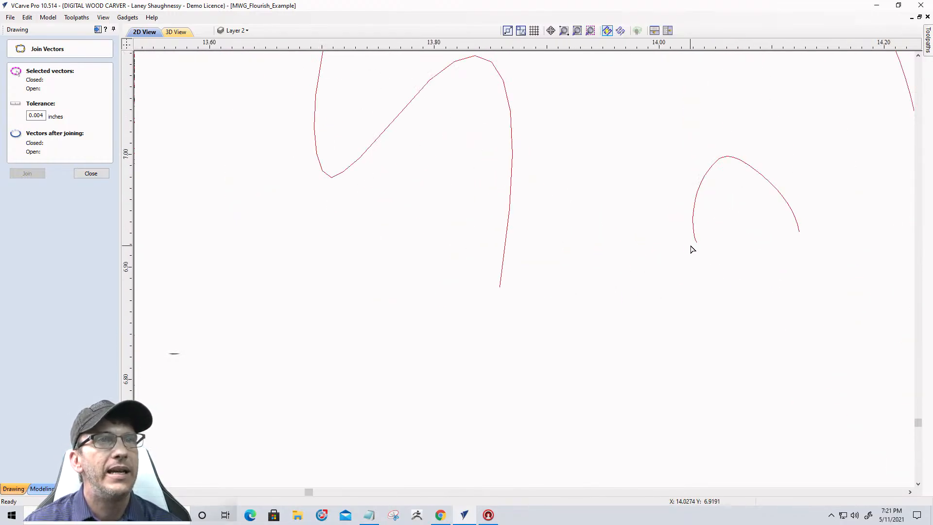
pyautogui.click(694, 241)
pyautogui.scroll(5, 696, 243)
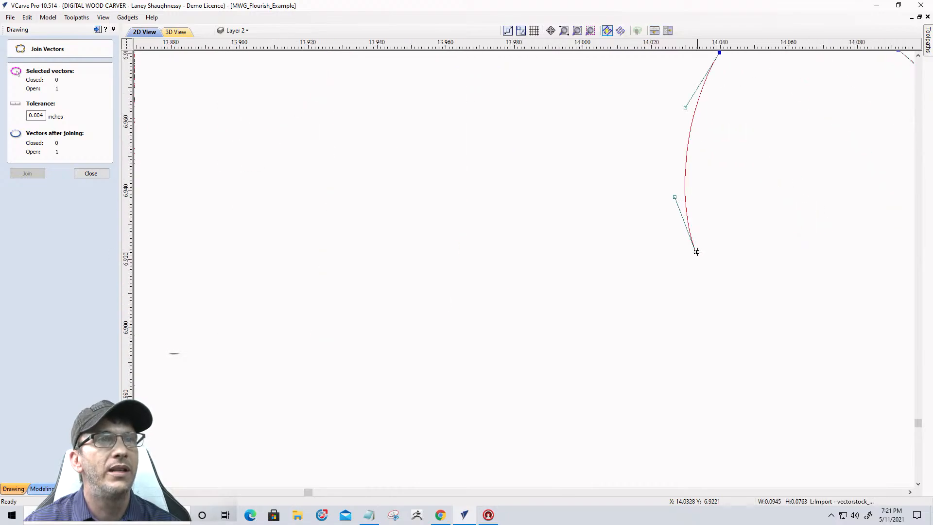
pyautogui.moveTo(695, 251); pyautogui.dragTo(674, 251)
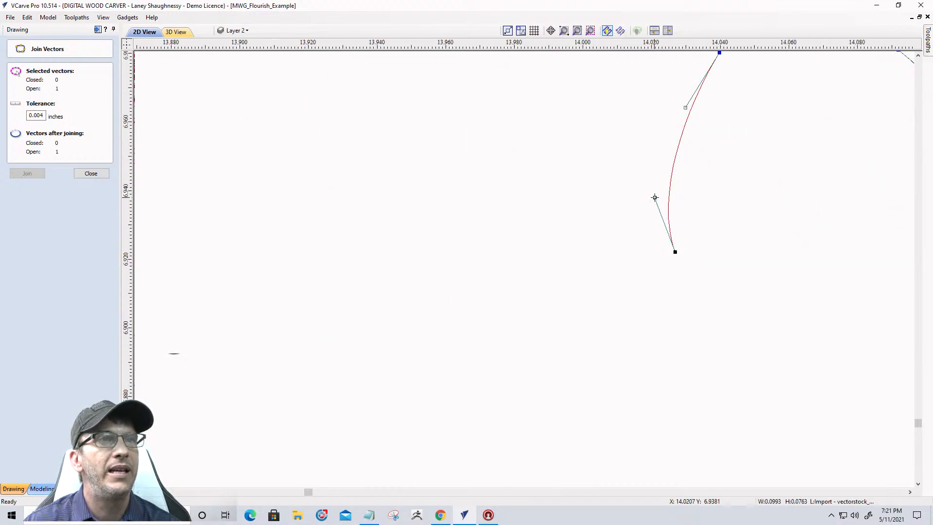
pyautogui.moveTo(655, 197); pyautogui.dragTo(688, 209)
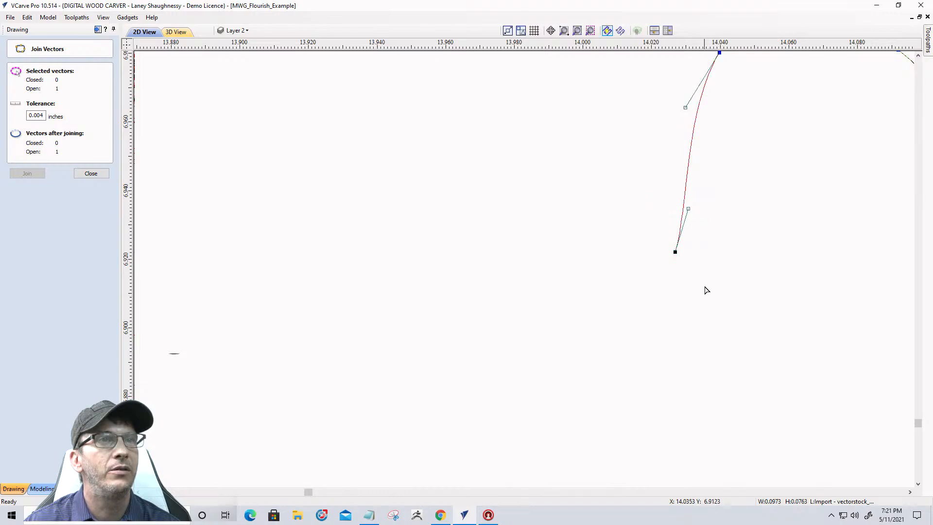
# - Try to close the small open arch with a straight line between its two ends
pyautogui.scroll(-8, 654, 212)
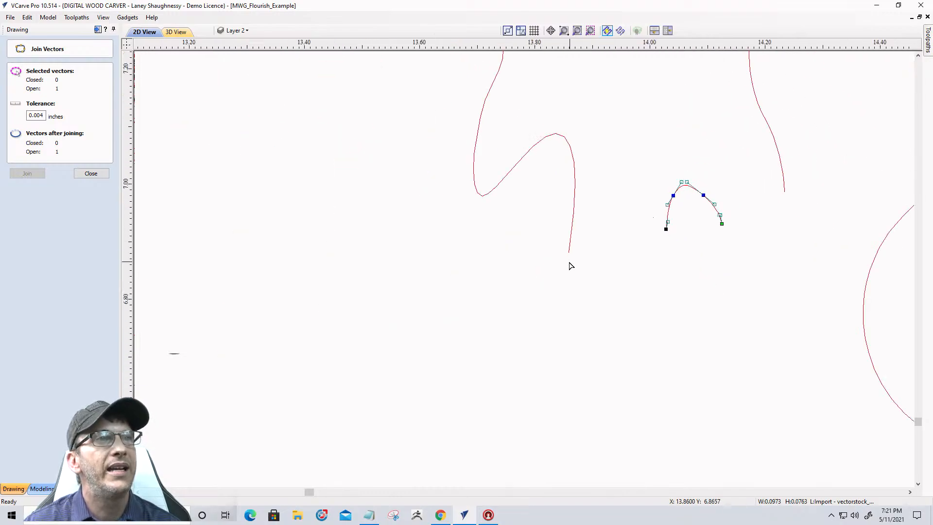
pyautogui.click(88, 174)
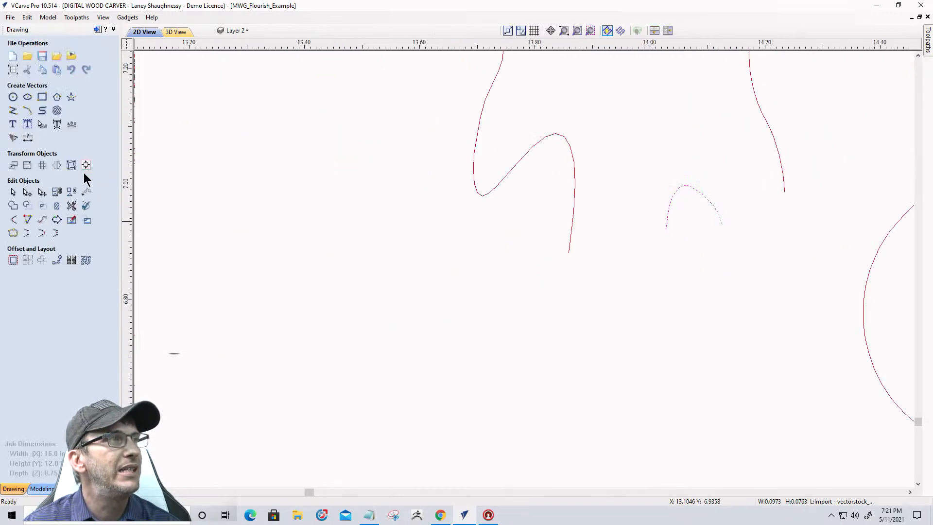
pyautogui.click(26, 233)
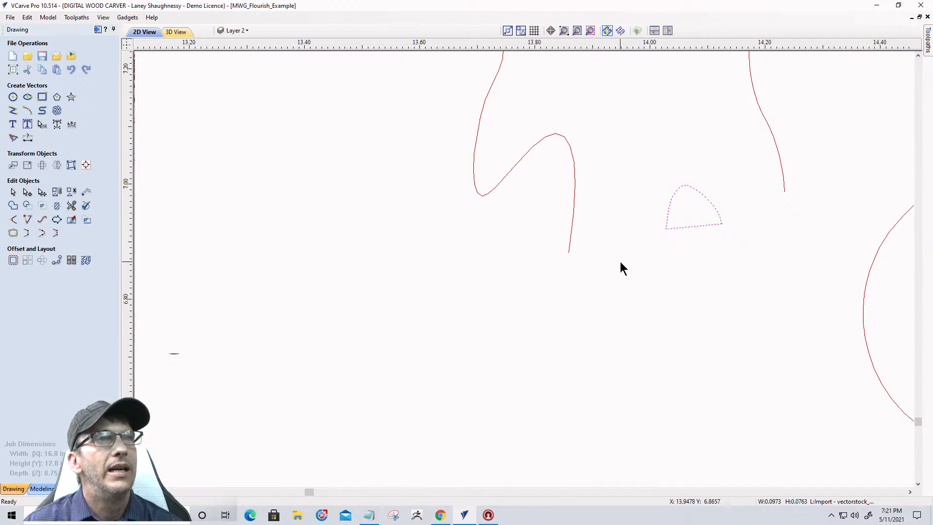
pyautogui.hotkey('ctrl', 'z')
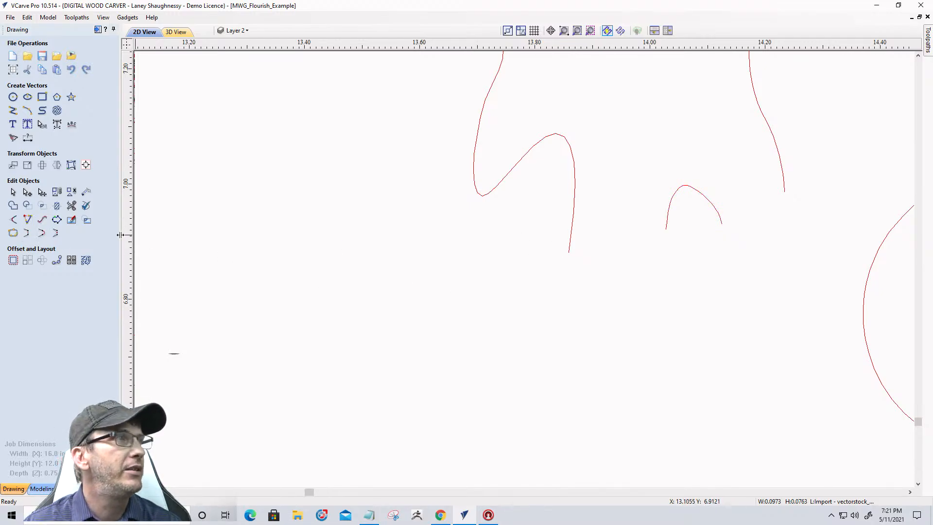
# - Extend the small arch's left end to meet the outer outline's open end, and its right end to meet the crescent's open end
pyautogui.click(27, 220)
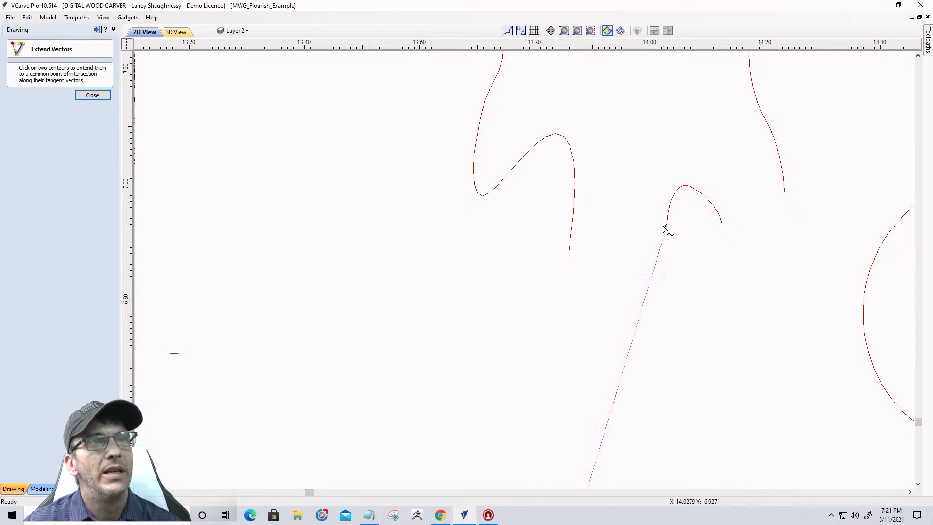
pyautogui.click(664, 229)
pyautogui.click(568, 252)
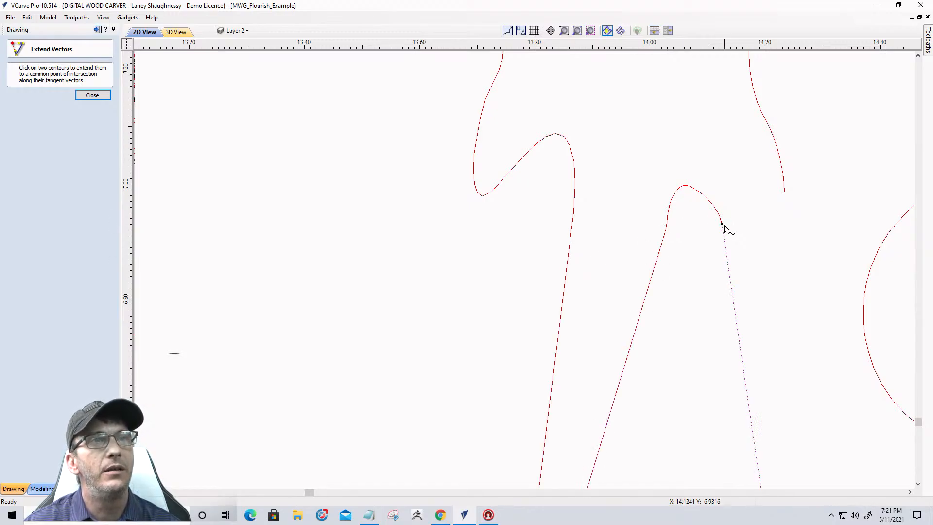
pyautogui.click(784, 193)
pyautogui.scroll(-3, 799, 176)
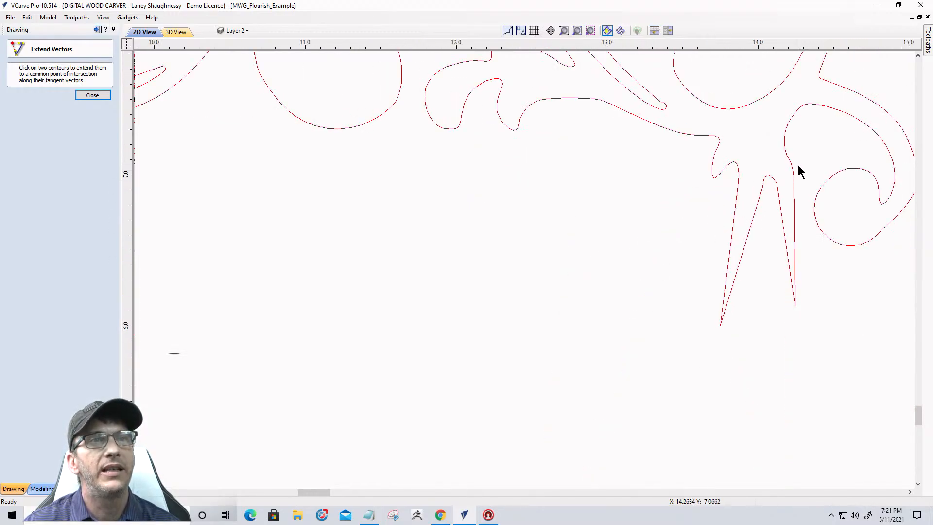
pyautogui.scroll(2, 797, 277)
pyautogui.scroll(-1, 795, 276)
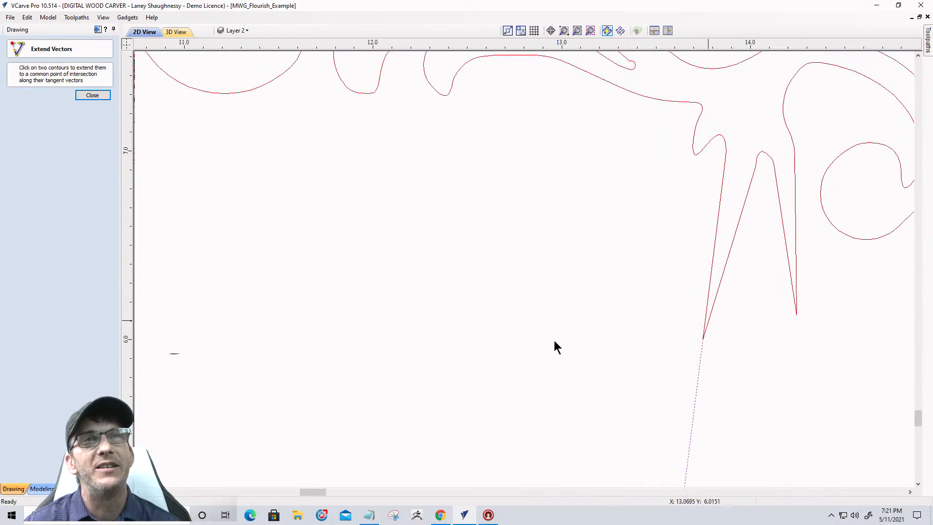
pyautogui.scroll(2, 896, 272)
pyautogui.scroll(-2, 886, 262)
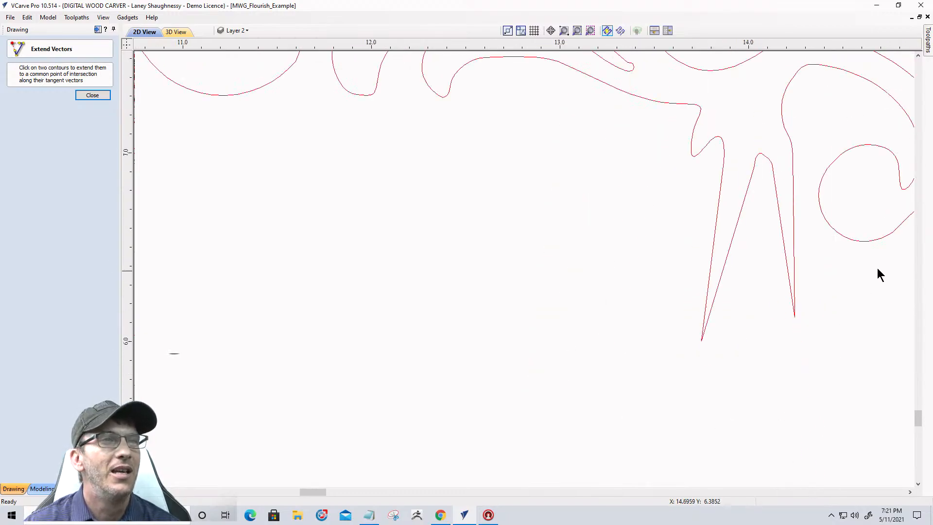
pyautogui.click(100, 96)
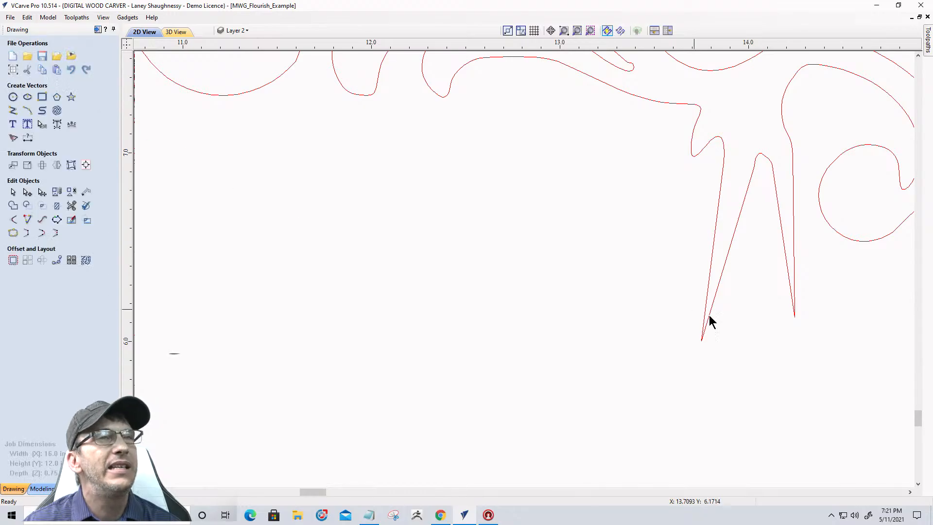
# - Join the two open flourish vectors into one closed outline at 0.004 inch tolerance
pyautogui.scroll(-3, 701, 320)
pyautogui.moveTo(768, 333); pyautogui.dragTo(561, 89)
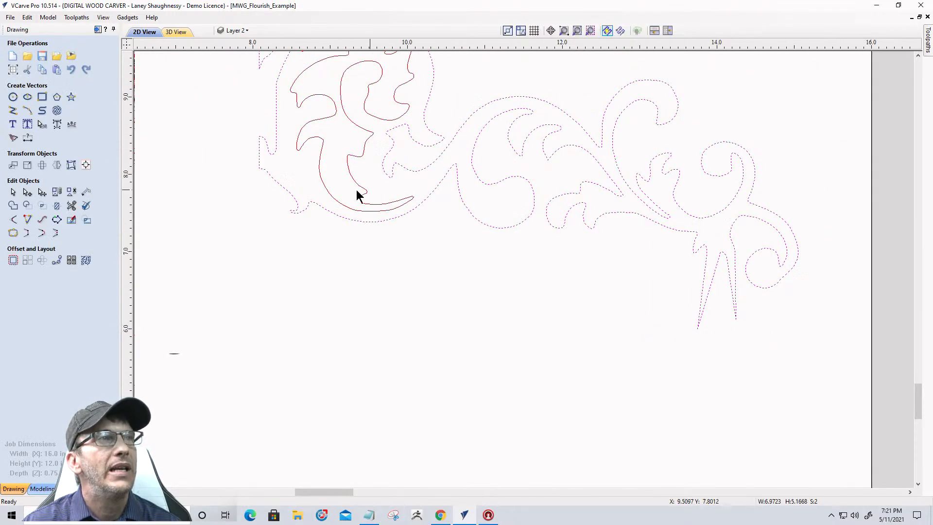
pyautogui.click(13, 233)
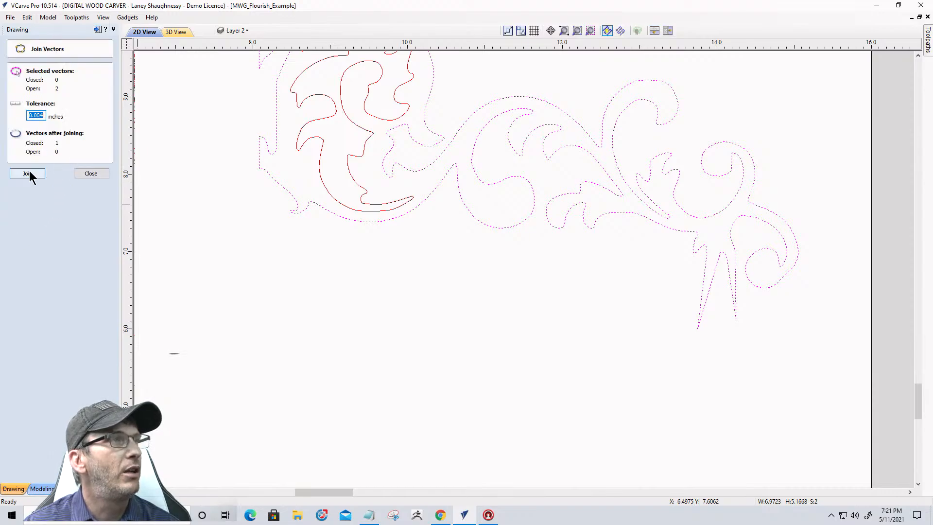
pyautogui.click(27, 173)
pyautogui.scroll(2, 761, 262)
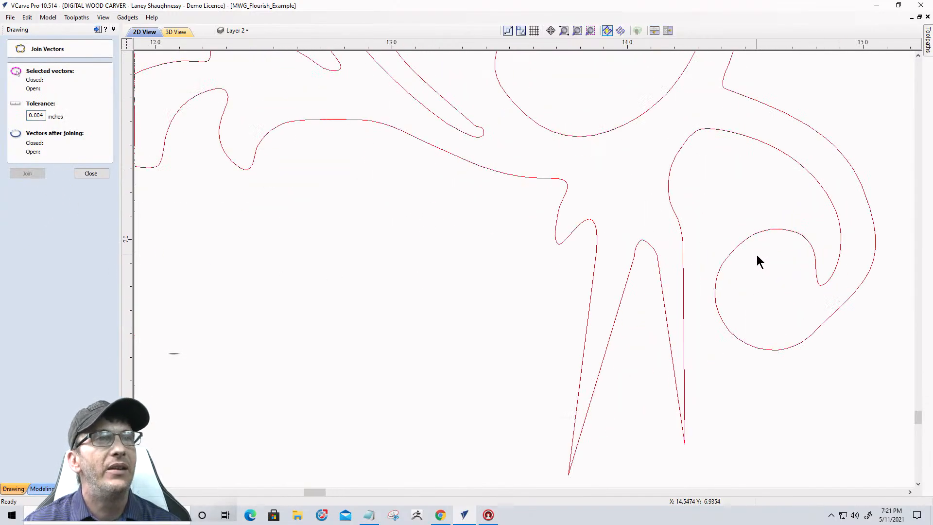
pyautogui.click(88, 176)
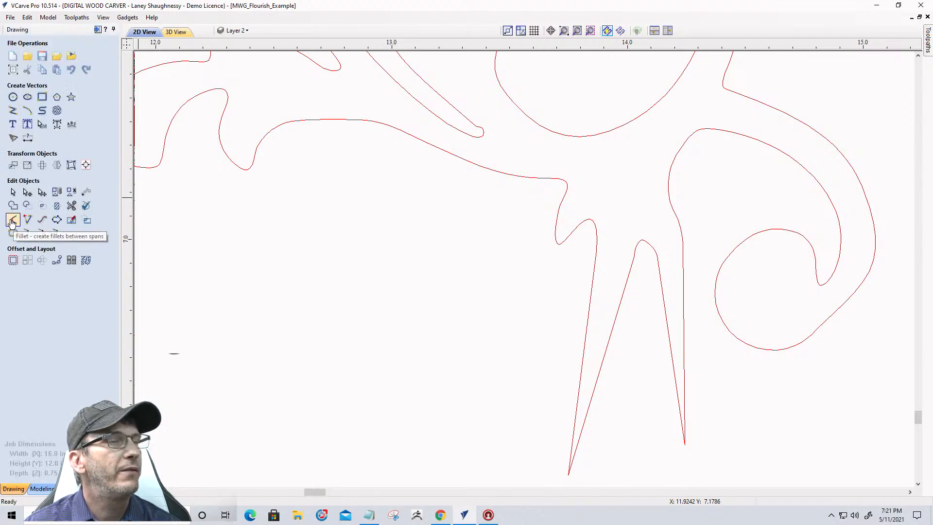
# - Round both long spikes beside the small arch with normal fillets of 0.0625 inch radius
pyautogui.click(12, 221)
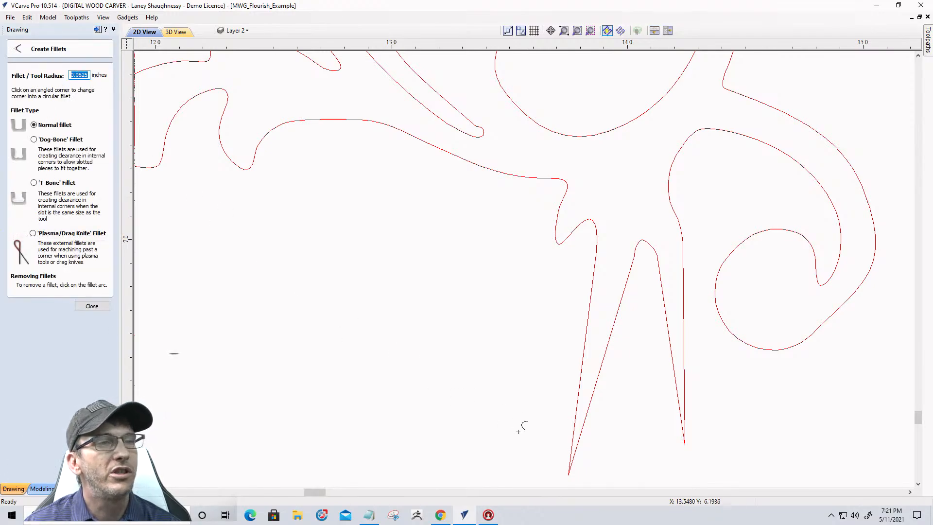
pyautogui.click(571, 470)
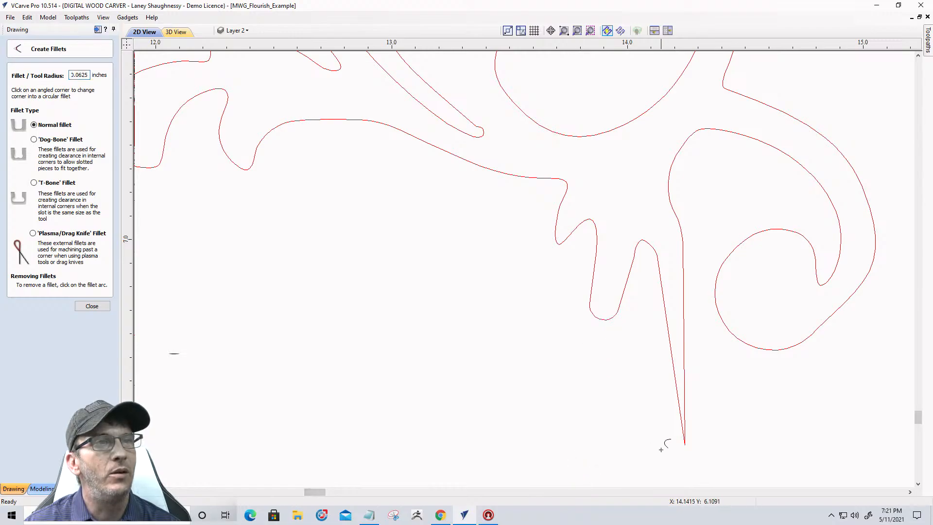
pyautogui.click(686, 444)
pyautogui.click(91, 306)
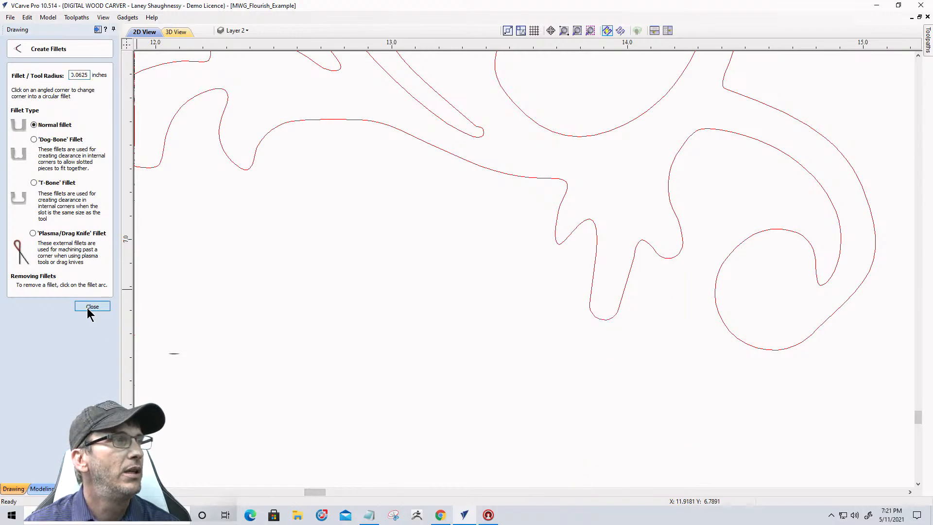
# - Shorten the long left lobe by moving its rounded end's nodes up and slightly to the right
pyautogui.click(29, 194)
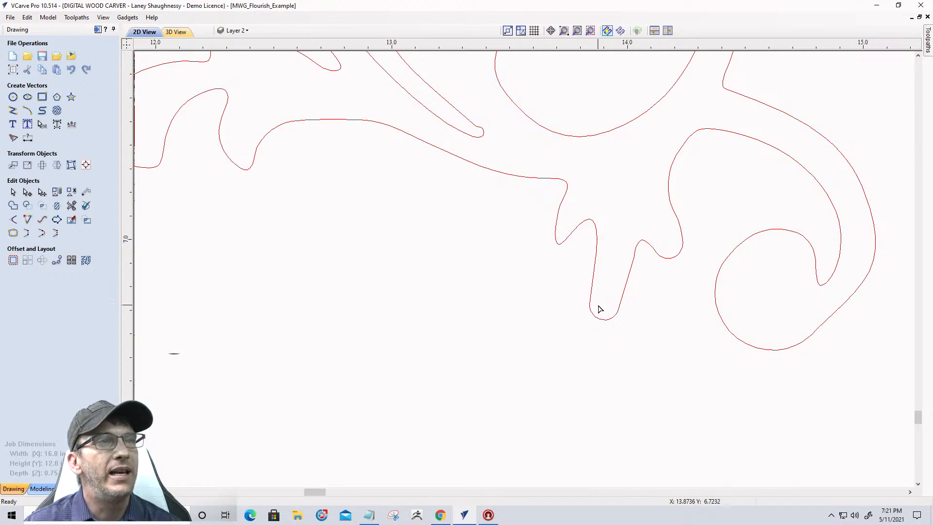
pyautogui.click(602, 319)
pyautogui.scroll(1, 604, 321)
pyautogui.moveTo(544, 276); pyautogui.dragTo(642, 355)
pyautogui.press('Up')
pyautogui.press('Up')
pyautogui.press('Up')
pyautogui.press('Up')
pyautogui.press('Up')
pyautogui.press('Up')
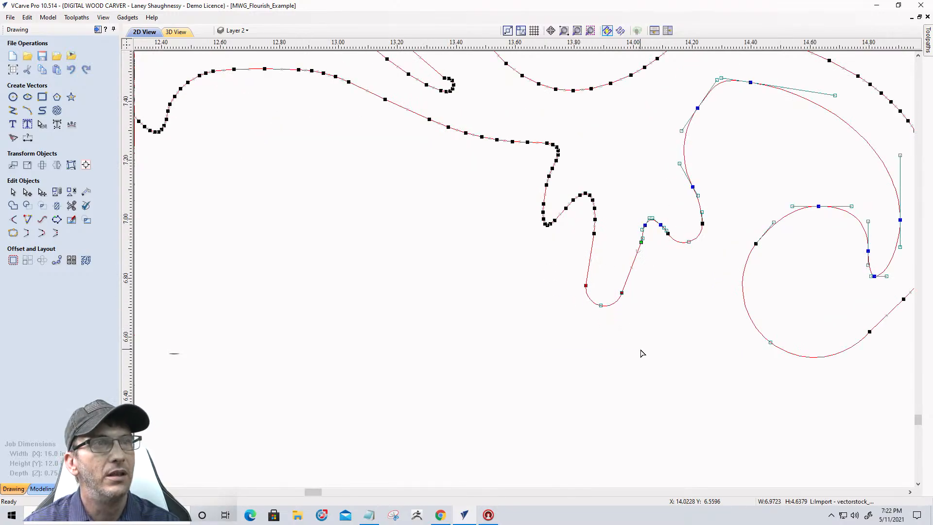
pyautogui.press('Right')
pyautogui.press('Right')
pyautogui.press('Right')
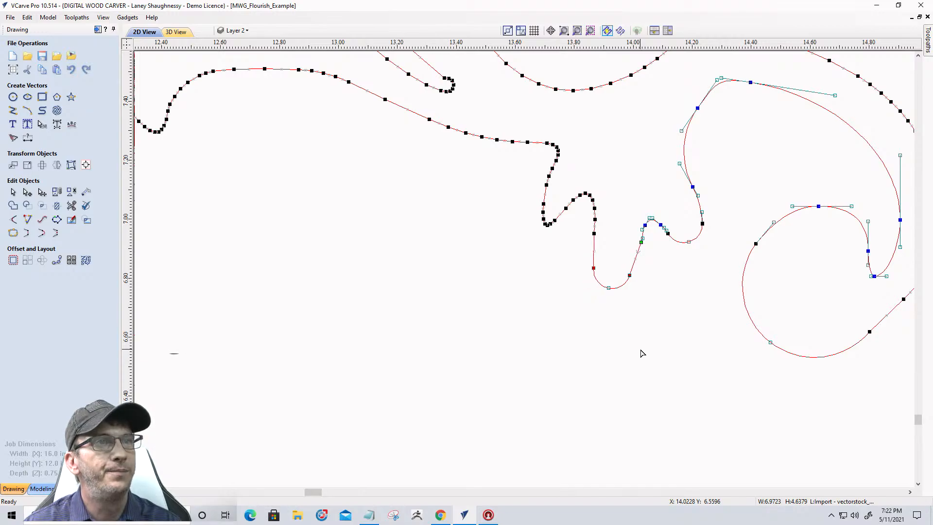
# - Convert the left lobe's end arc to a bezier and pull both handles downward to form a narrower tip
pyautogui.scroll(2, 607, 288)
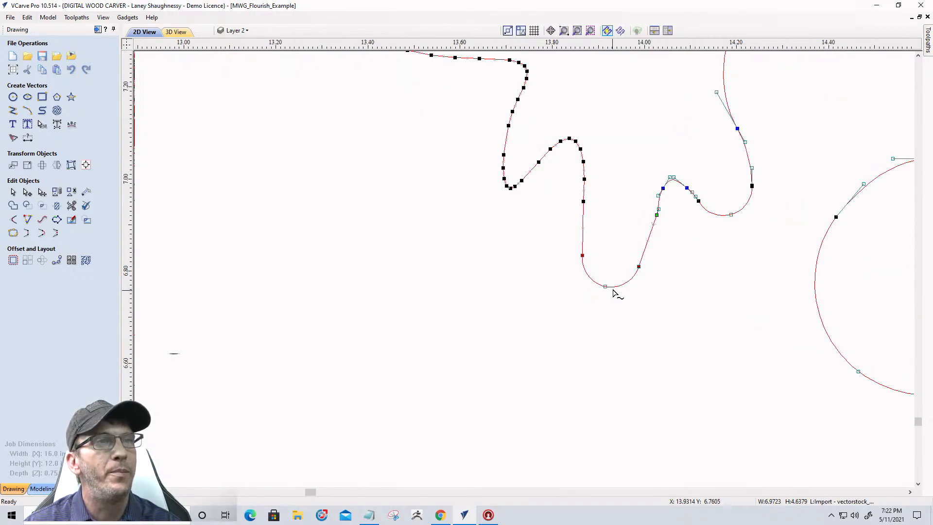
pyautogui.rightClick(615, 290)
pyautogui.click(632, 306)
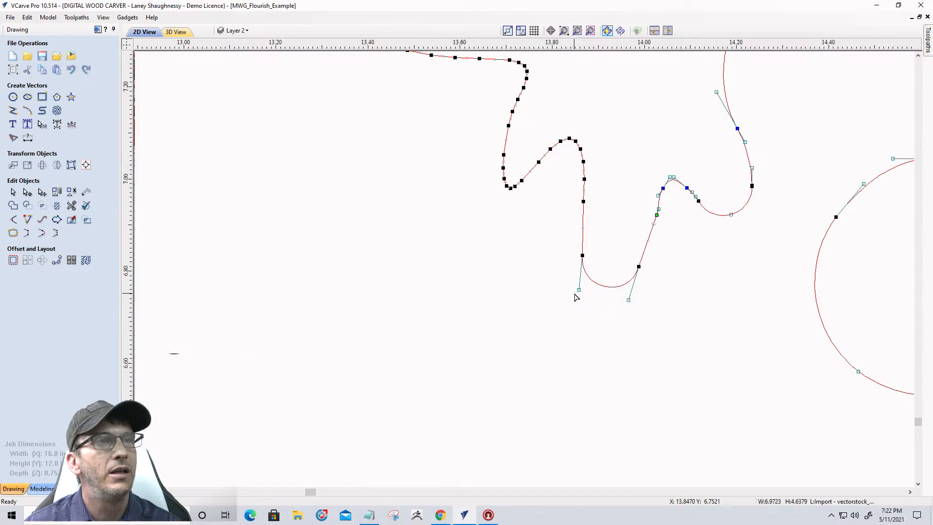
pyautogui.moveTo(580, 343); pyautogui.dragTo(587, 348)
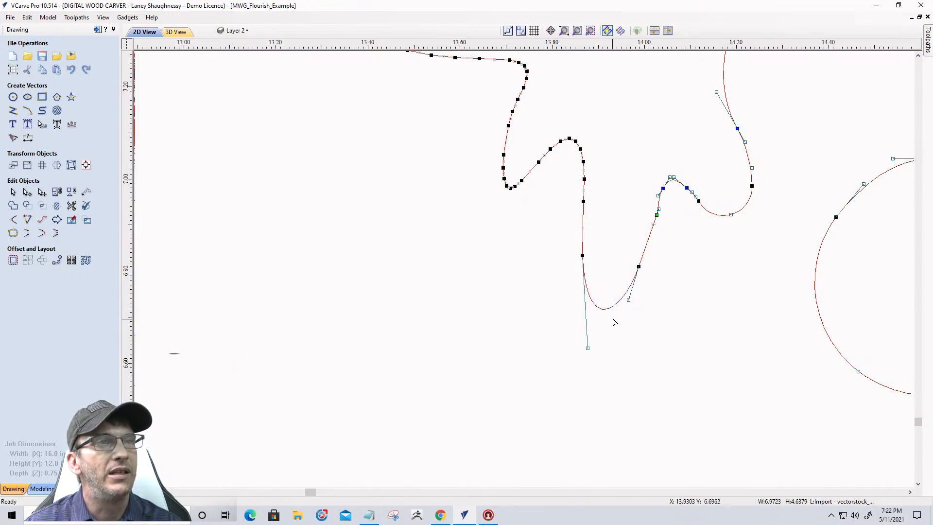
pyautogui.moveTo(628, 301); pyautogui.dragTo(619, 321)
# - Move the left lobe's two end nodes further up and slightly right to shorten the lobe
pyautogui.moveTo(545, 239); pyautogui.dragTo(665, 345)
pyautogui.press('Up')
pyautogui.press('Up')
pyautogui.press('Up')
pyautogui.press('Up')
pyautogui.press('Up')
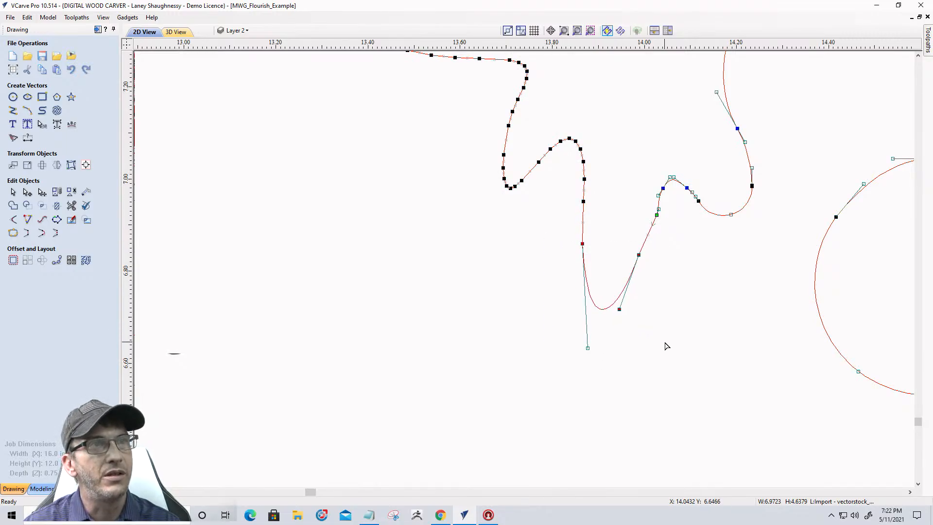
pyautogui.press('Right')
pyautogui.press('Right')
pyautogui.press('Right')
pyautogui.press('Right')
pyautogui.press('Up')
pyautogui.press('Up')
pyautogui.press('Up')
pyautogui.press('Up')
pyautogui.press('Up')
pyautogui.press('Up')
pyautogui.press('Up')
pyautogui.press('Up')
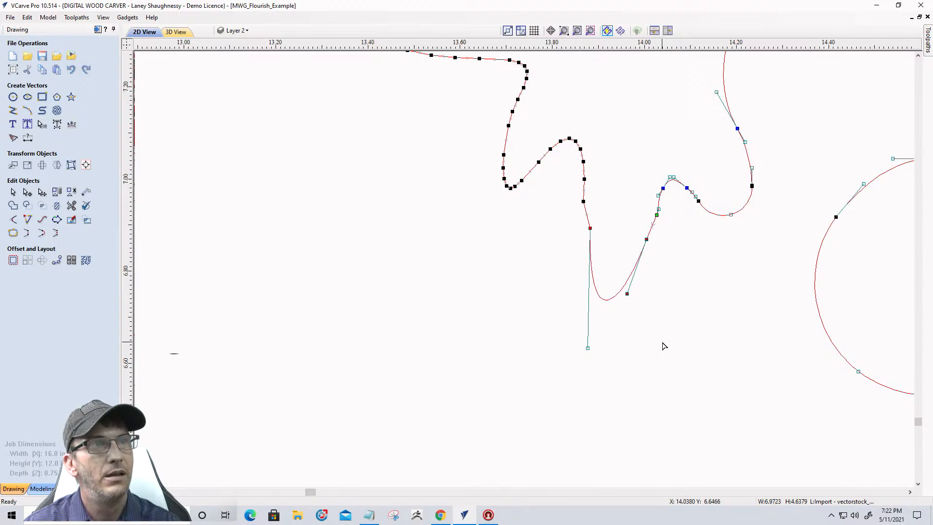
pyautogui.press('Left')
pyautogui.press('Left')
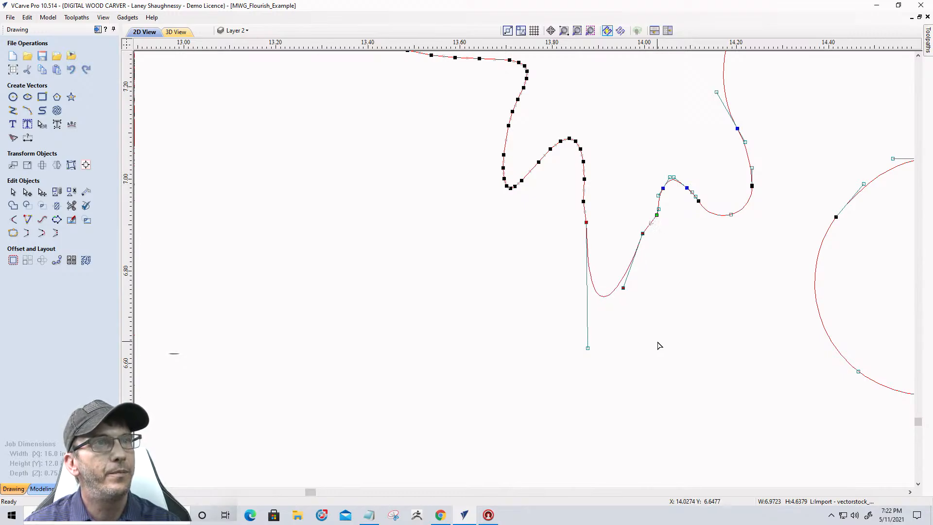
pyautogui.press('Down')
pyautogui.press('Down')
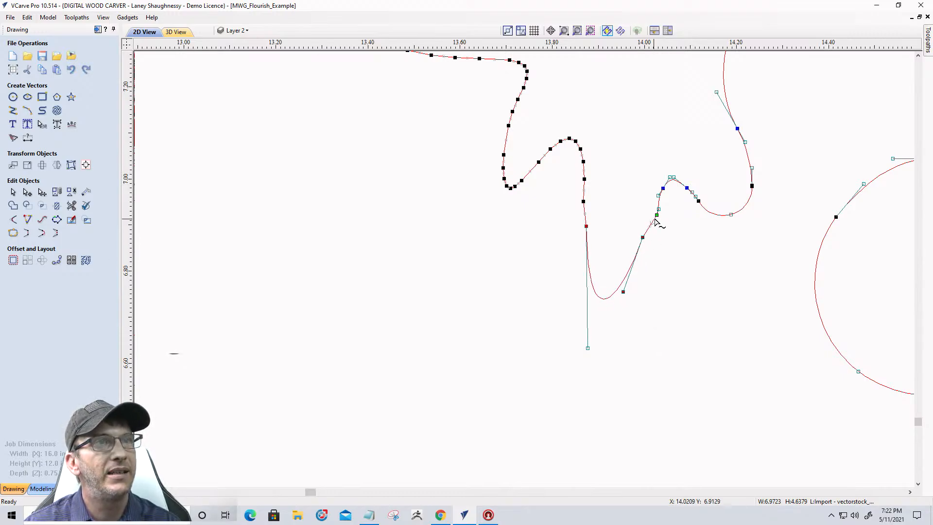
# - Shift the small arch's lower-left node slightly left so it flows smoothly into the left lobe's side
pyautogui.press('Left')
pyautogui.press('Left')
pyautogui.press('Left')
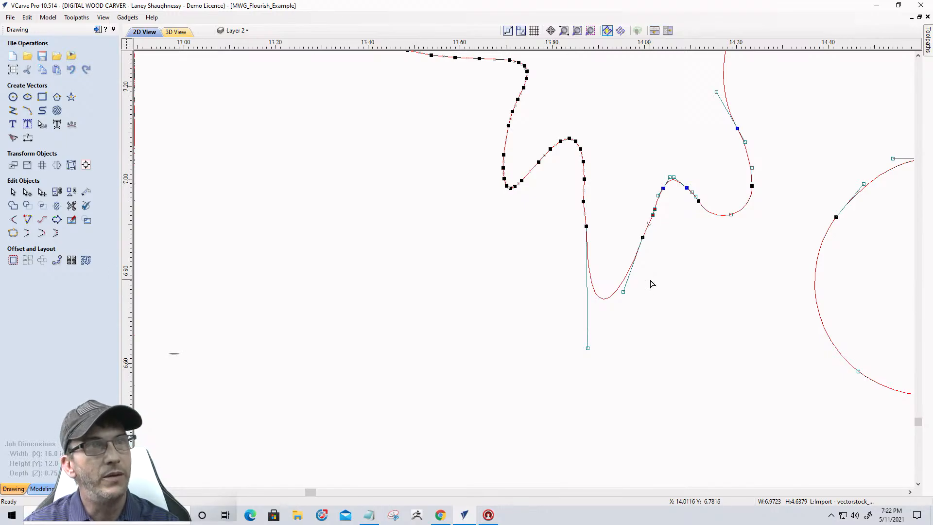
# - Convert the right lobe's end arc to a bezier and pull both handles down and to the right into a tip
pyautogui.rightClick(748, 210)
pyautogui.click(756, 223)
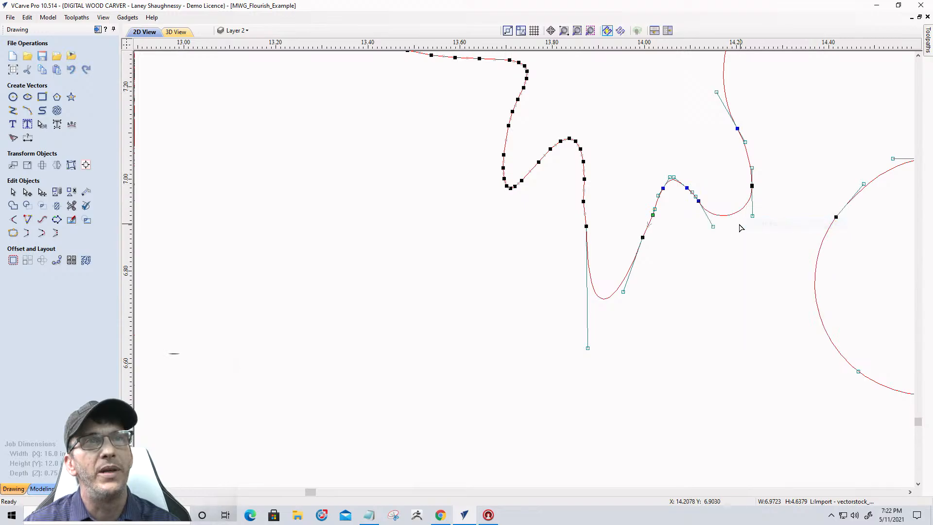
pyautogui.moveTo(714, 228); pyautogui.dragTo(756, 257)
pyautogui.moveTo(750, 218); pyautogui.dragTo(762, 230)
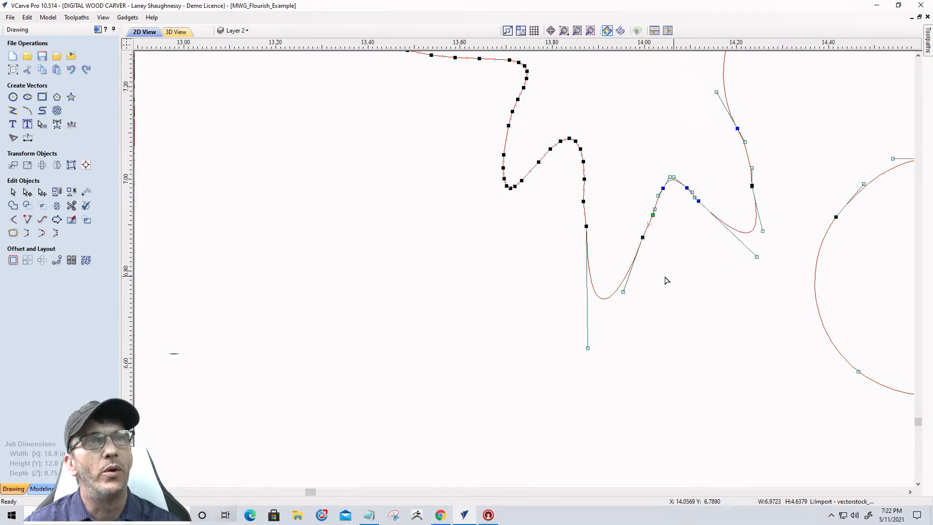
pyautogui.click(530, 203)
# - Select all vectors of the flourish and switch from node editing to object selection
pyautogui.scroll(-4, 607, 318)
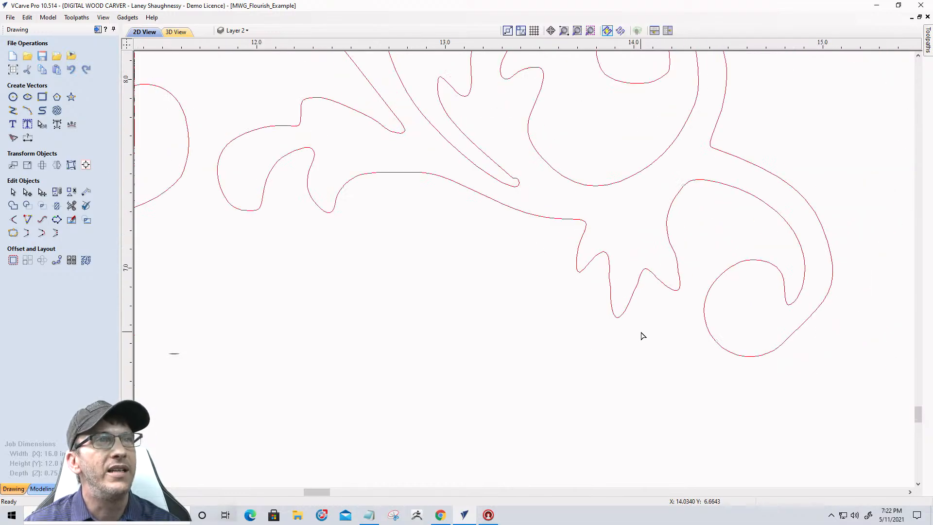
pyautogui.scroll(-3, 705, 316)
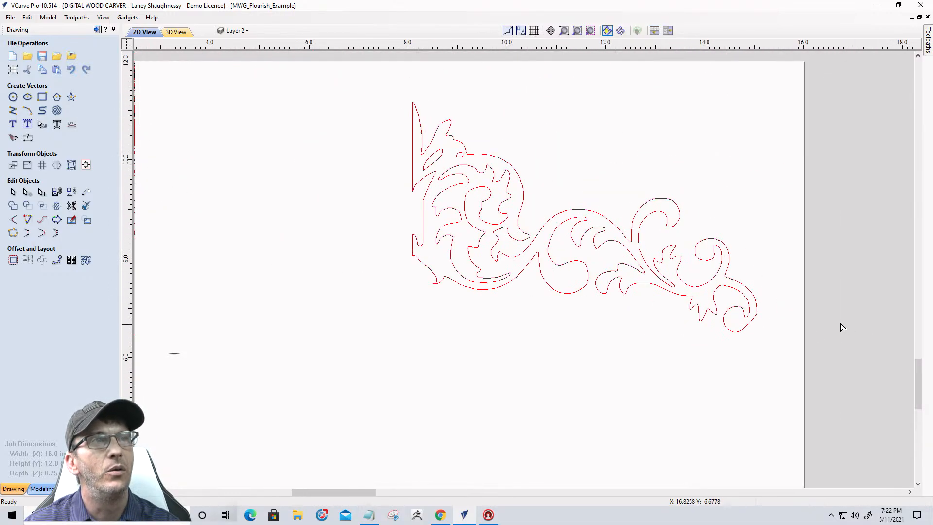
pyautogui.moveTo(356, 87); pyautogui.dragTo(792, 361)
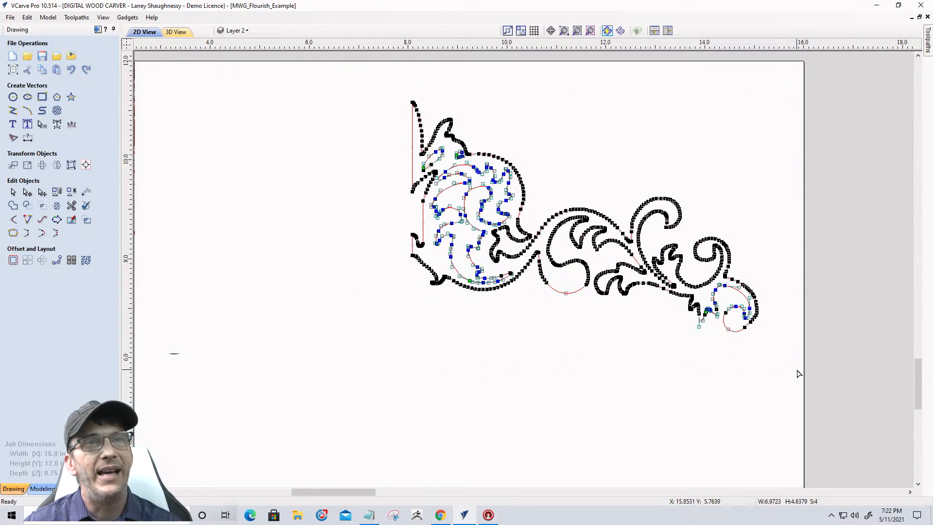
pyautogui.click(13, 192)
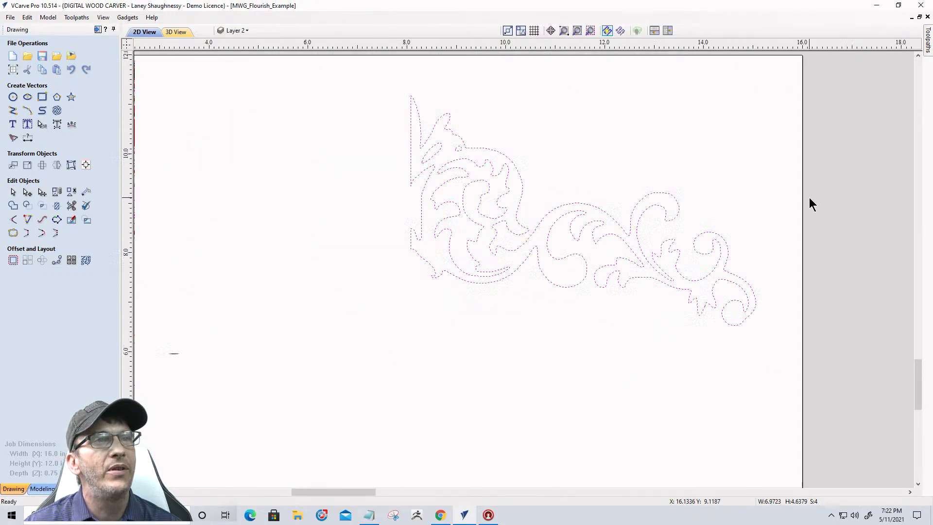
pyautogui.scroll(-3, 809, 200)
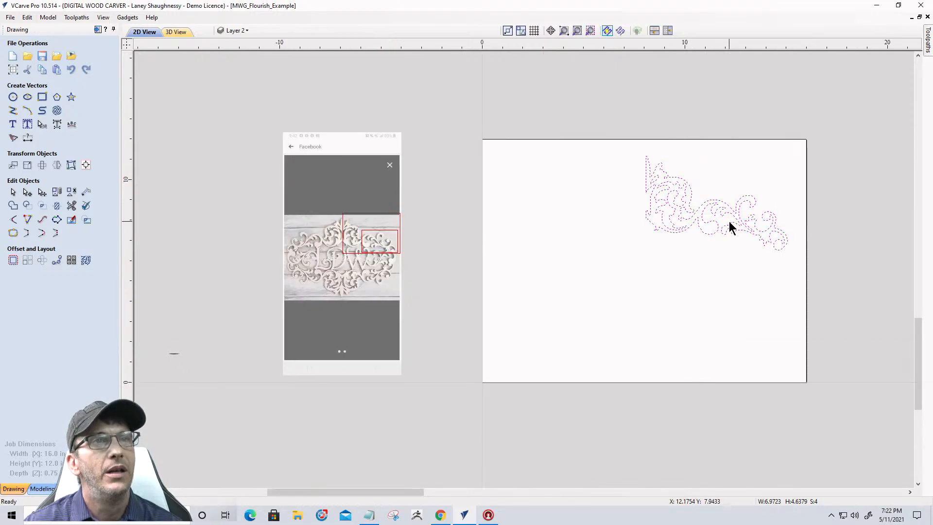
# - Select all vectors of the flourish and place a copy of them beside the job sheet, to the right of the original
pyautogui.scroll(2, 728, 221)
pyautogui.scroll(-1, 632, 207)
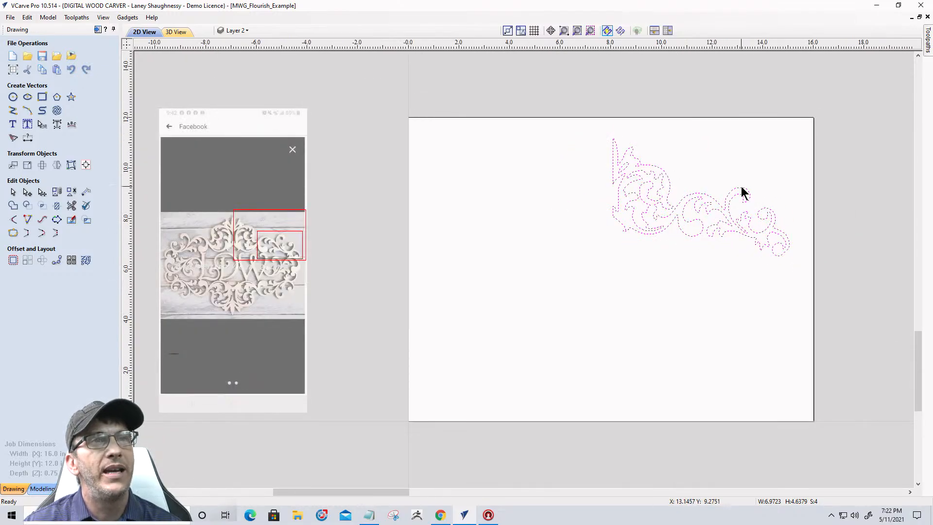
pyautogui.scroll(2, 742, 193)
pyautogui.scroll(-1, 617, 172)
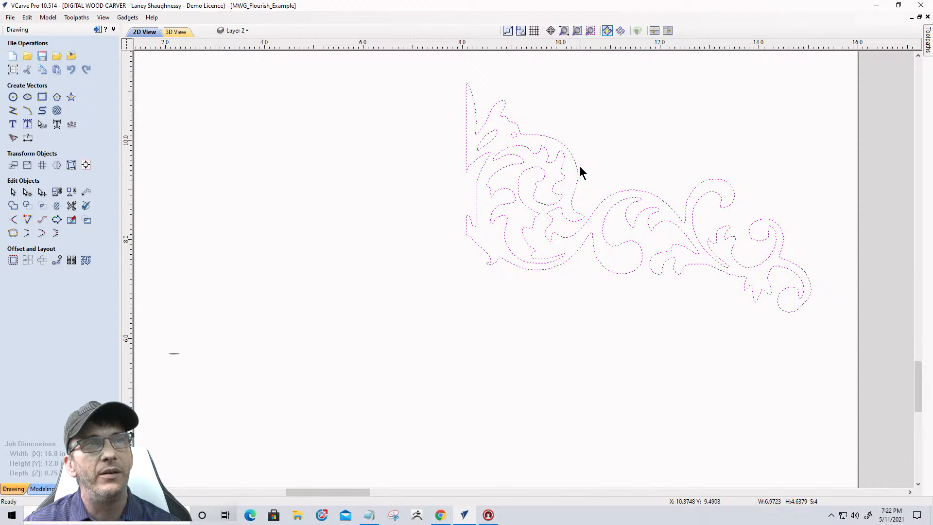
pyautogui.click(600, 201)
pyautogui.click(602, 203)
pyautogui.click(602, 203)
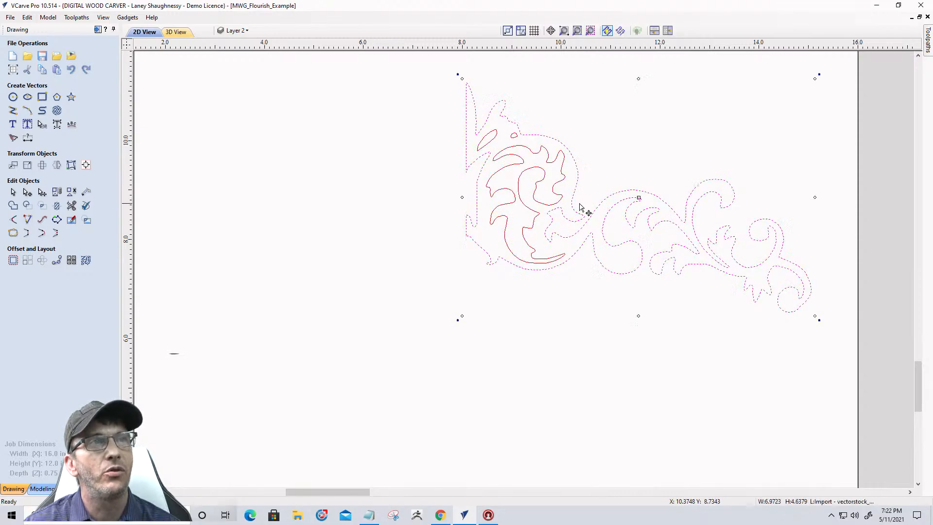
pyautogui.moveTo(429, 67); pyautogui.dragTo(844, 350)
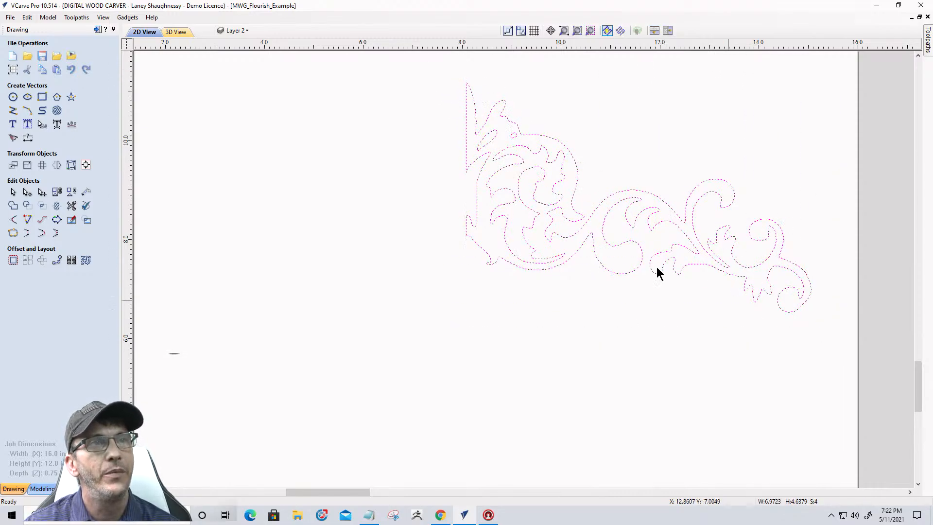
pyautogui.click(608, 196)
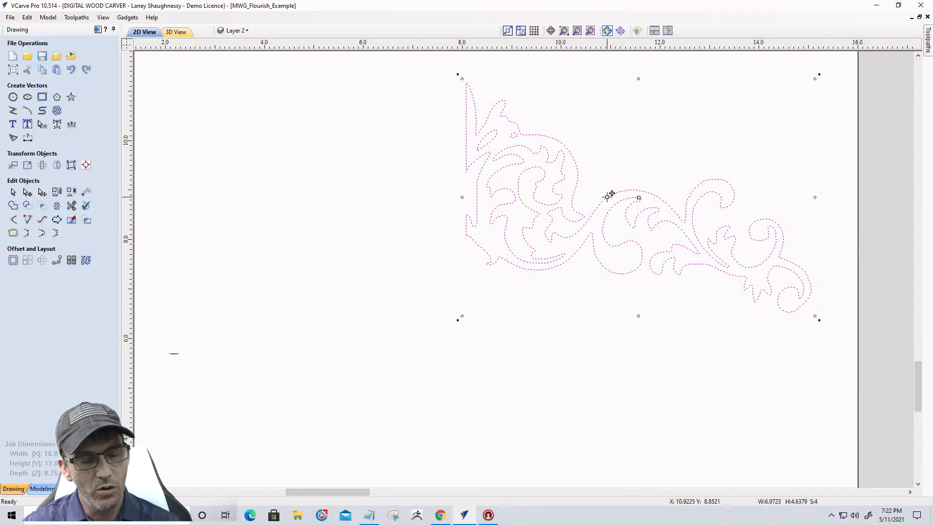
pyautogui.scroll(-3, 627, 209)
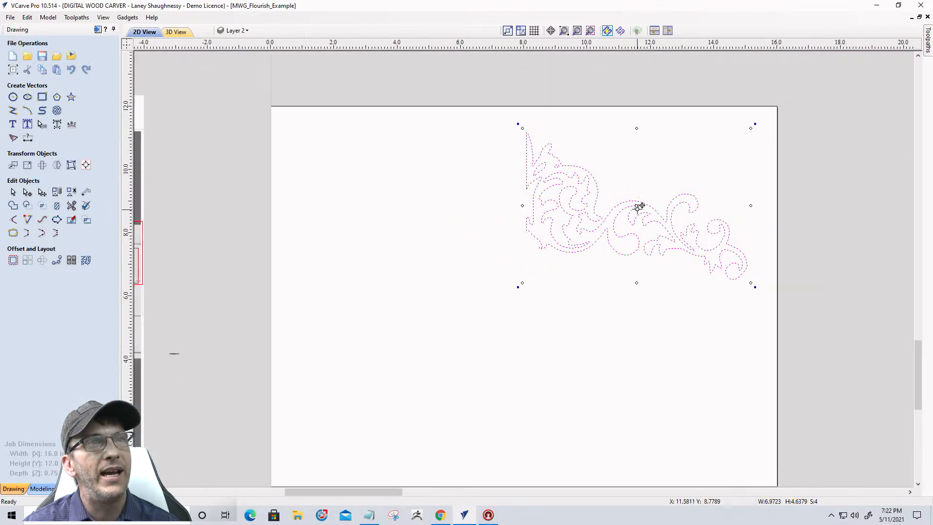
pyautogui.moveTo(641, 203); pyautogui.dragTo(910, 209)
pyautogui.scroll(-2, 697, 306)
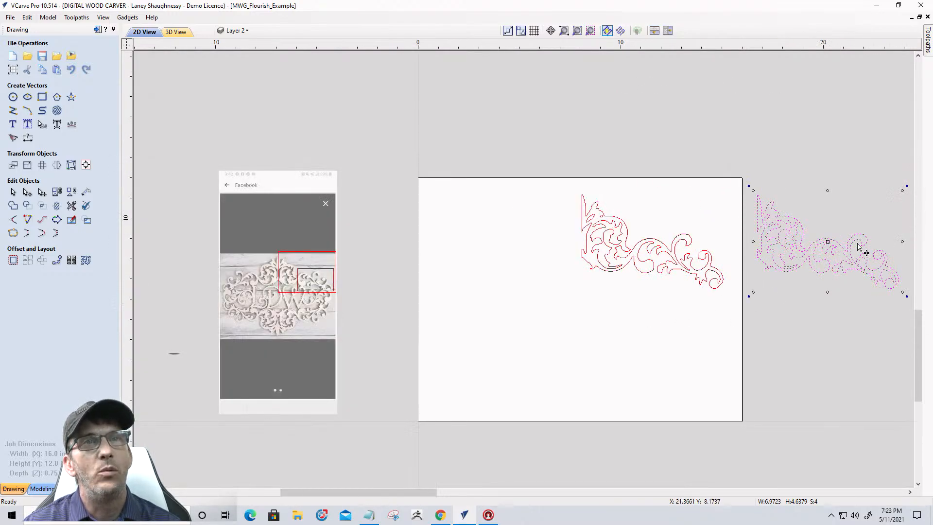
# - Mirror copies of the original flourish left, down and right about its own bounds, not the job center, to form a four-part frame
pyautogui.scroll(2, 633, 300)
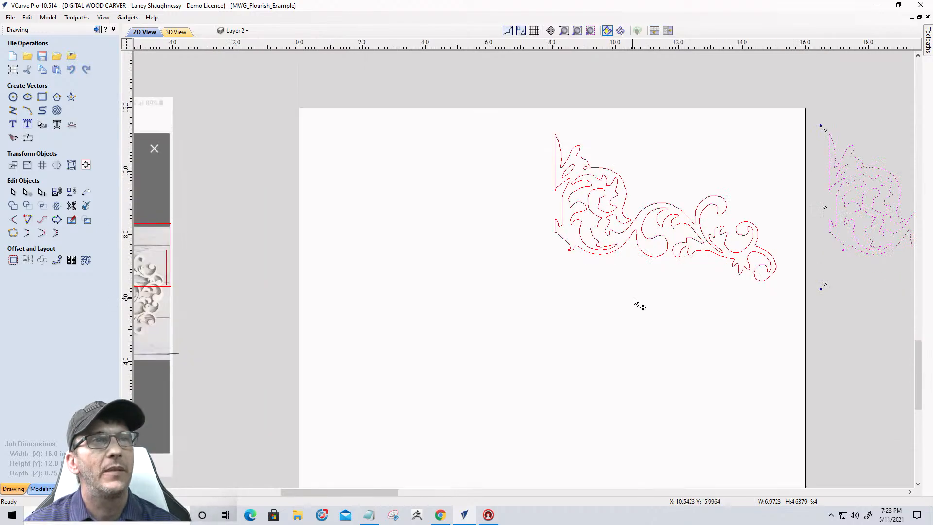
pyautogui.moveTo(504, 123); pyautogui.dragTo(789, 332)
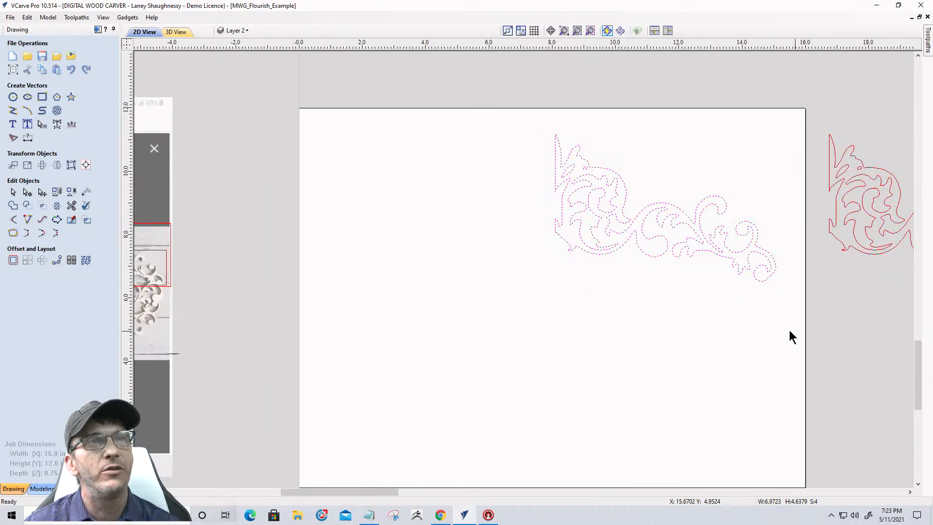
pyautogui.scroll(-2, 738, 278)
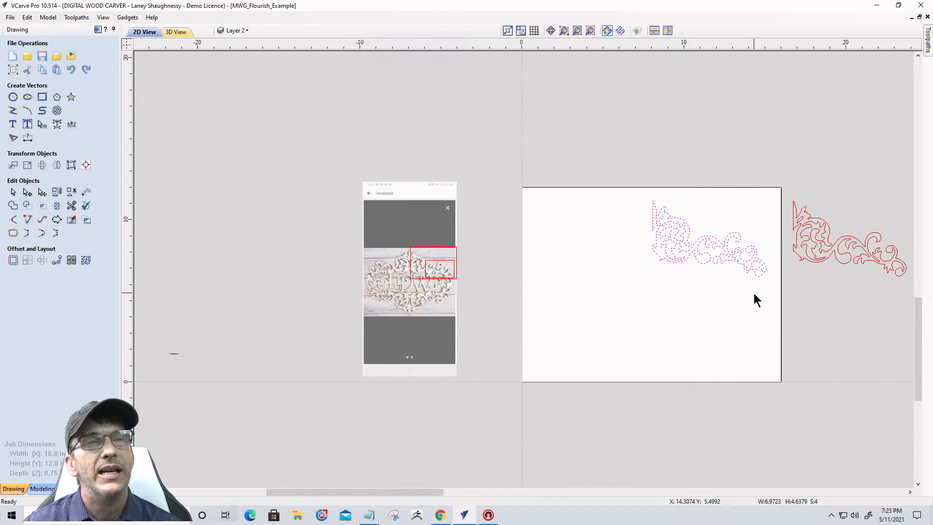
pyautogui.click(57, 165)
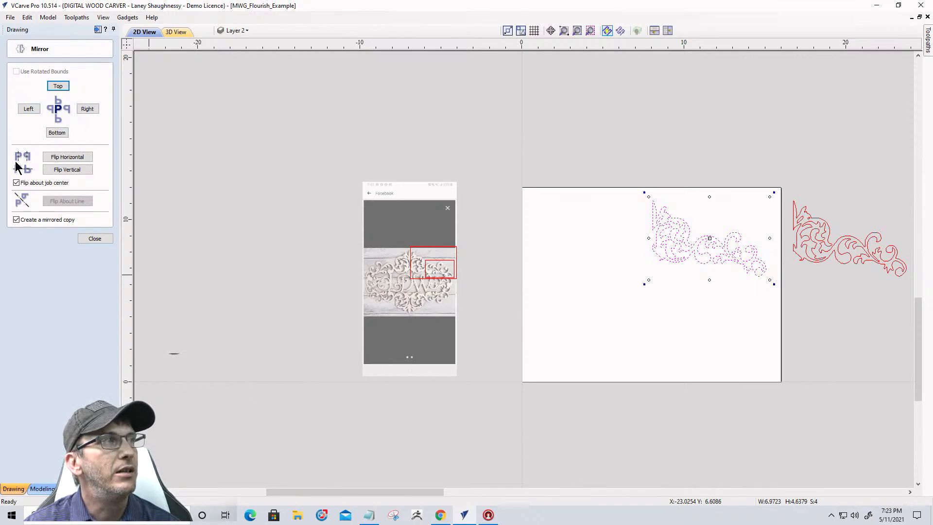
pyautogui.click(17, 183)
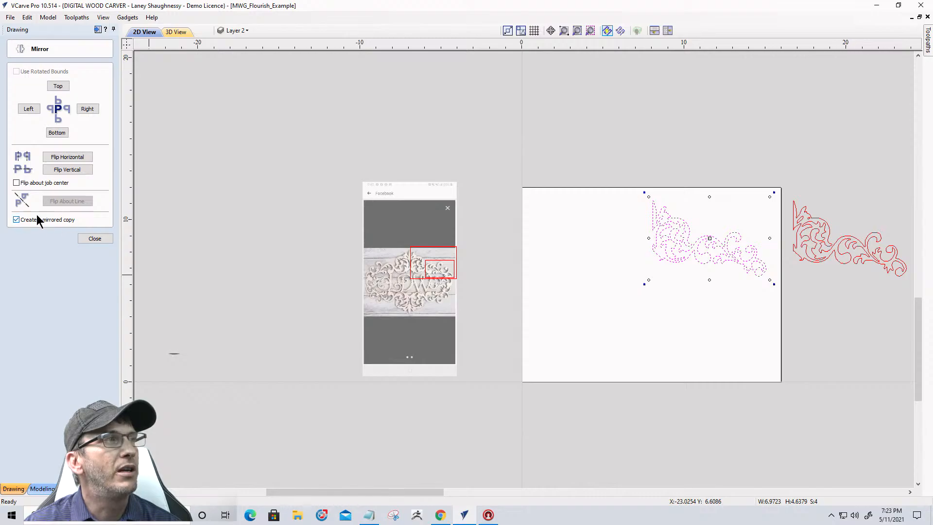
pyautogui.click(28, 112)
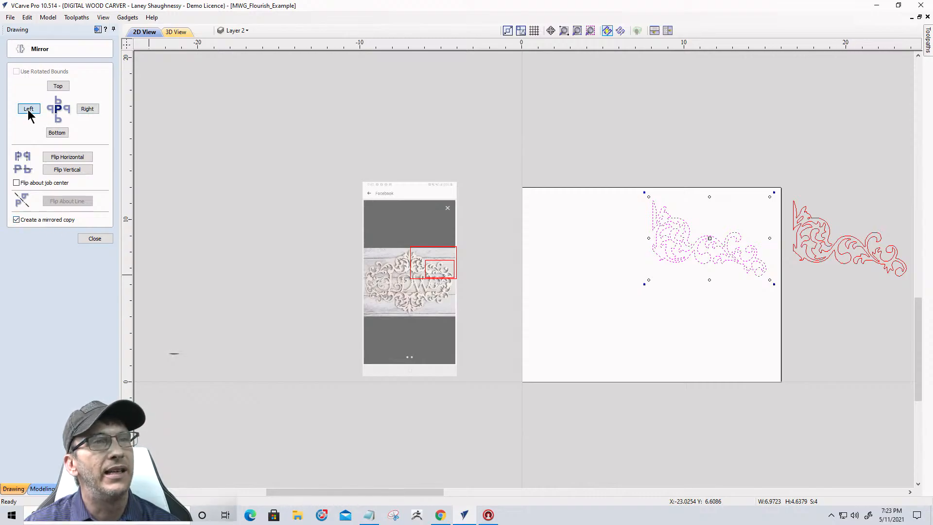
pyautogui.click(55, 133)
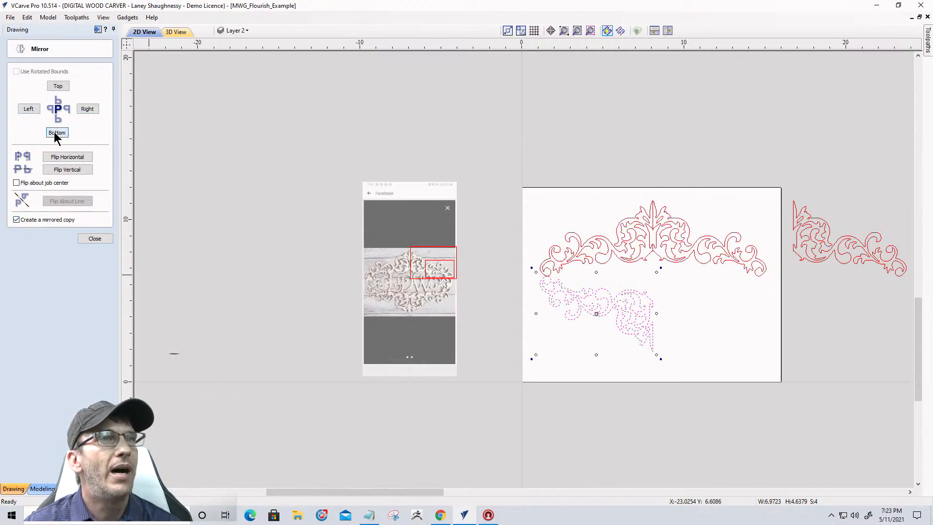
pyautogui.click(86, 109)
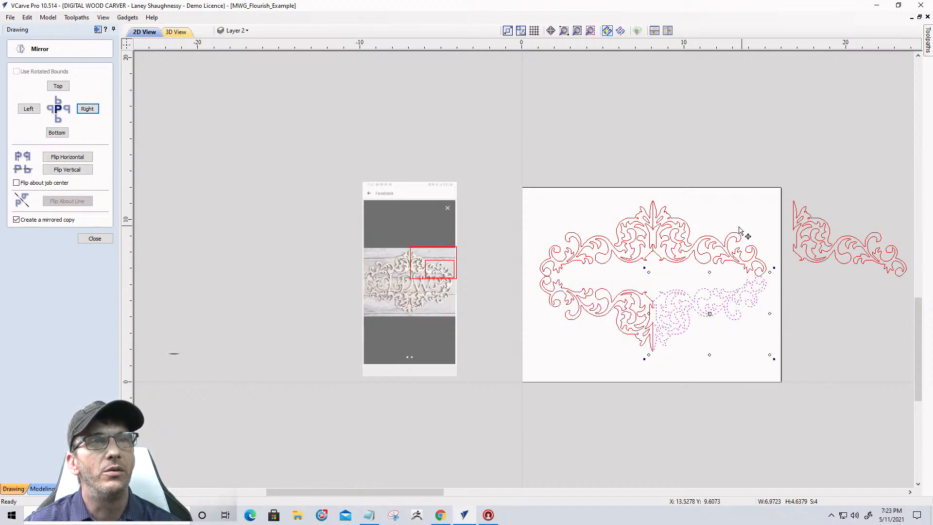
# - Group the frame's upper-half vectors and its lower-half vectors as two separate groups
pyautogui.moveTo(603, 204); pyautogui.dragTo(775, 286)
pyautogui.press('g')
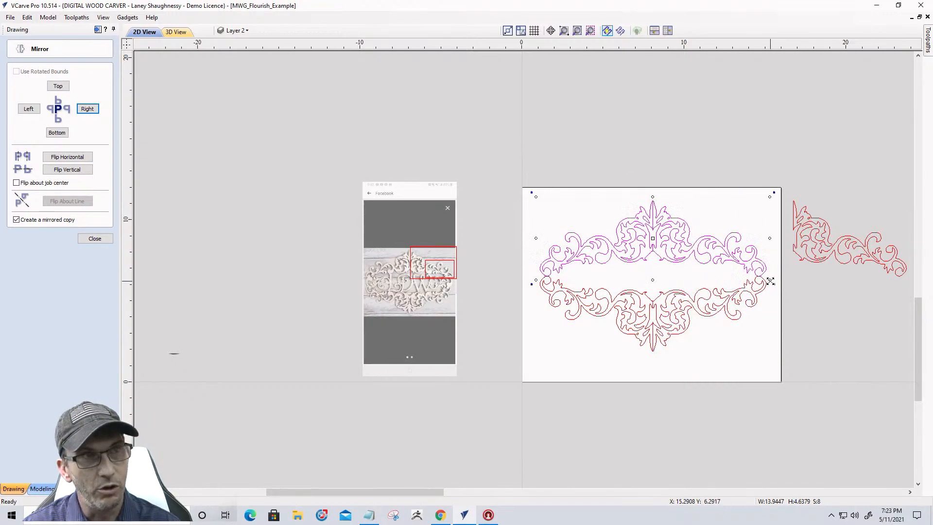
pyautogui.moveTo(502, 271); pyautogui.dragTo(818, 361)
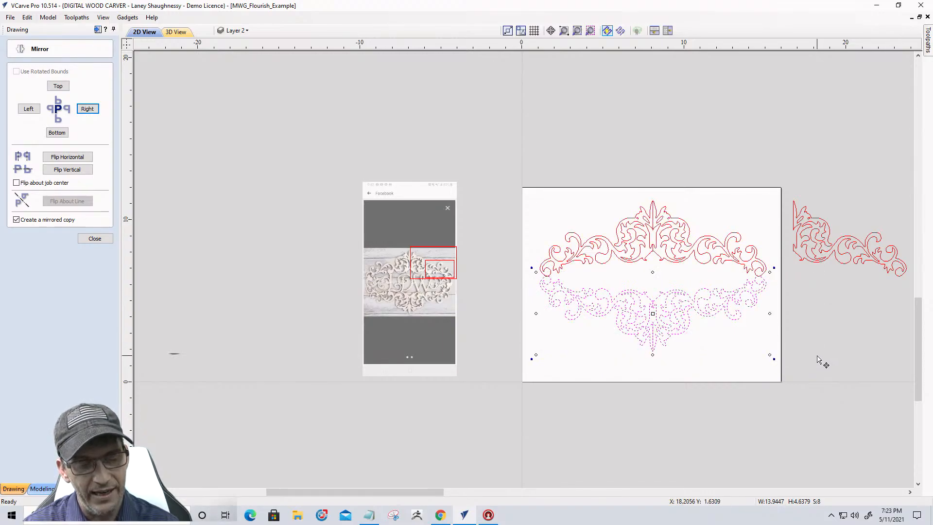
pyautogui.press('g')
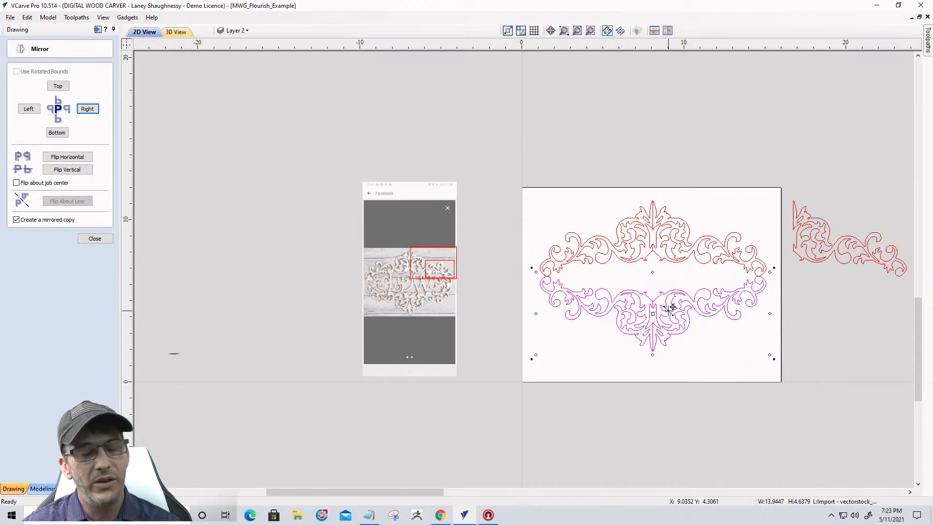
# - Nudge the grouped lower half of the frame straight down to open a wide gap beneath the upper half
pyautogui.press('Down')
pyautogui.press('Down')
pyautogui.press('Down')
pyautogui.press('Down')
pyautogui.press('Down')
pyautogui.press('Down')
pyautogui.press('Down')
pyautogui.press('Down')
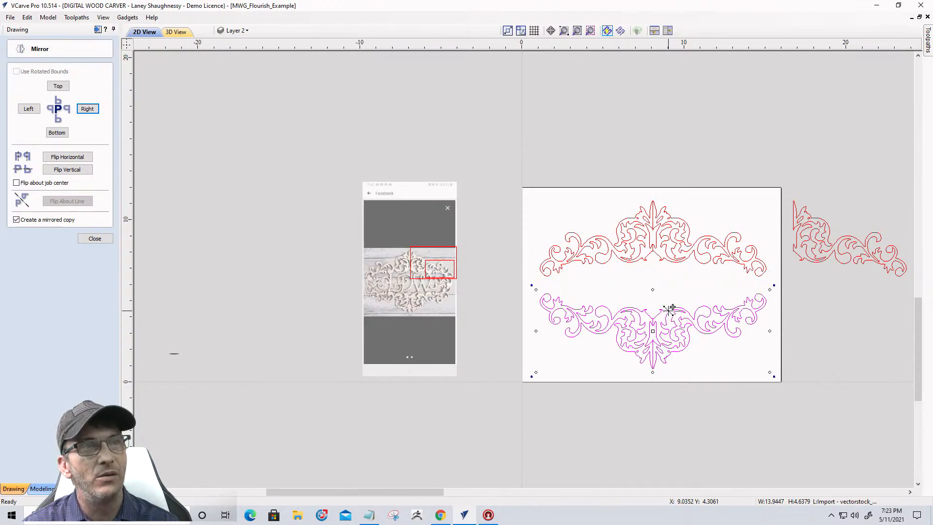
pyautogui.press('Down')
pyautogui.press('Down')
pyautogui.press('Down')
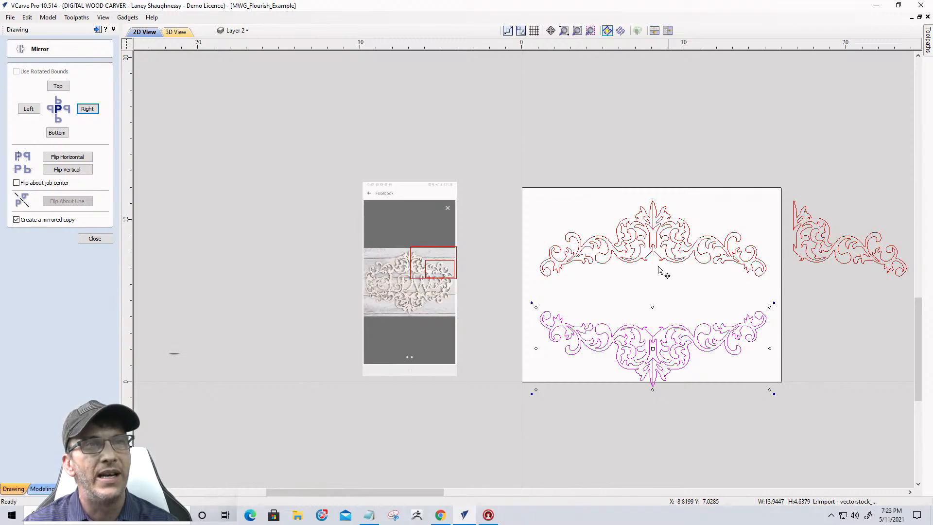
# - Cut the spare flourish's outline at the two facing nodes where the large leaf scroll meets the tail
pyautogui.scroll(-2, 640, 307)
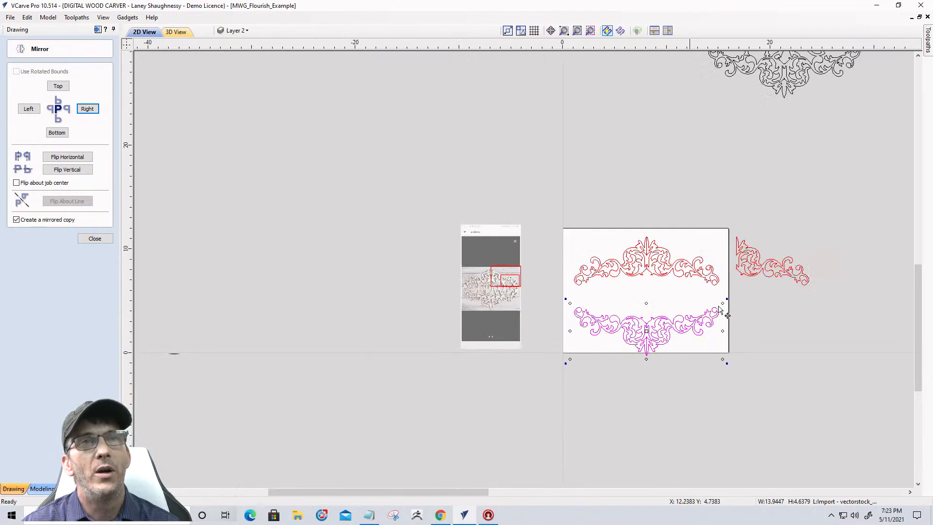
pyautogui.scroll(3, 795, 263)
pyautogui.scroll(4, 735, 312)
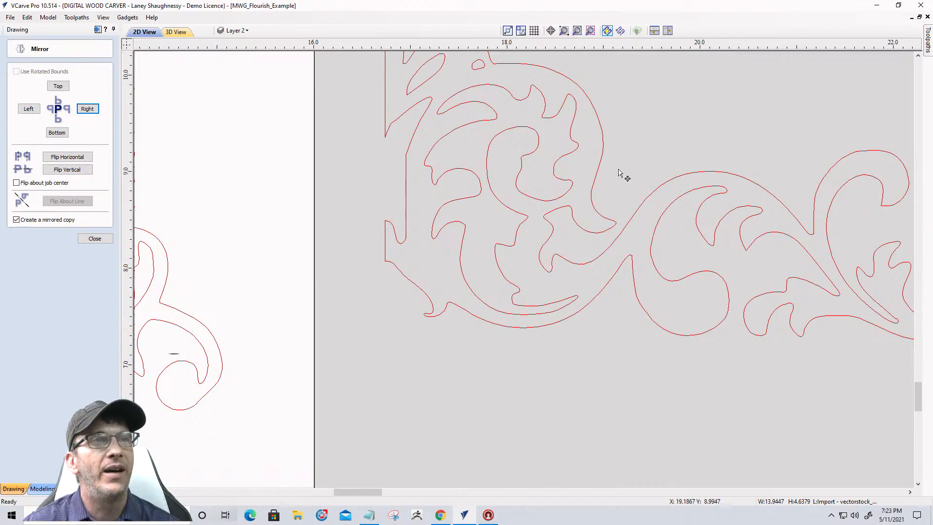
pyautogui.click(619, 240)
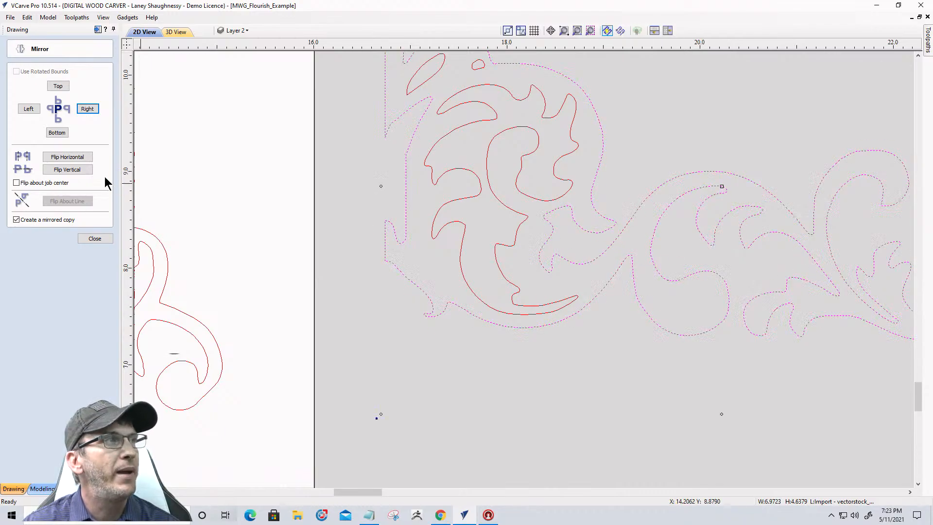
pyautogui.click(88, 238)
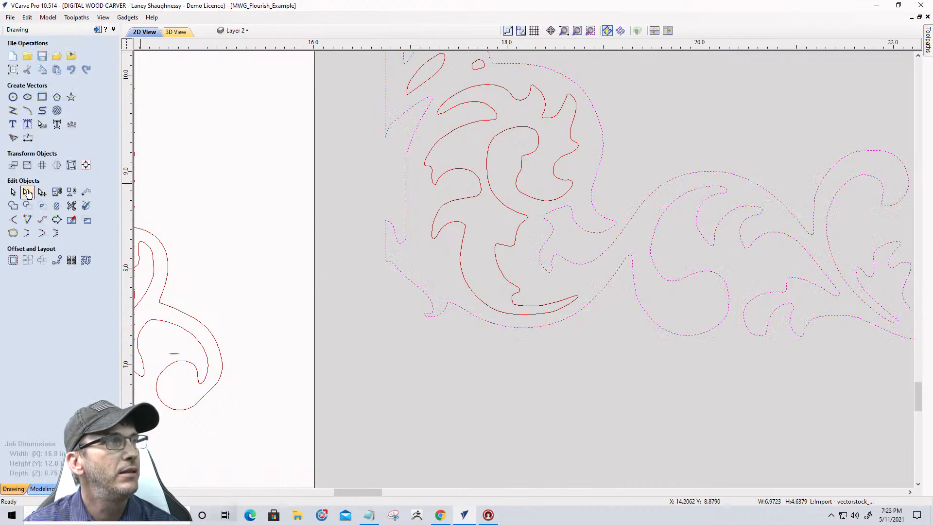
pyautogui.click(27, 193)
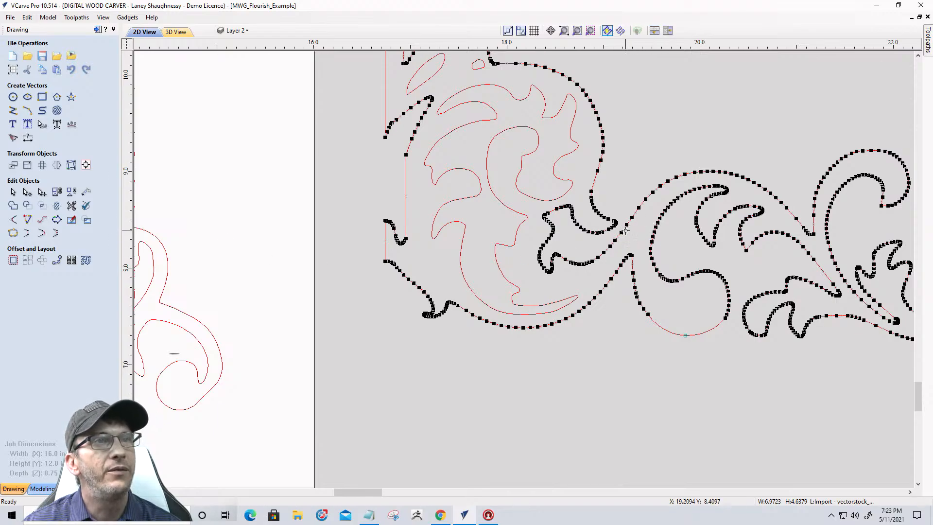
pyautogui.scroll(3, 627, 226)
pyautogui.rightClick(635, 210)
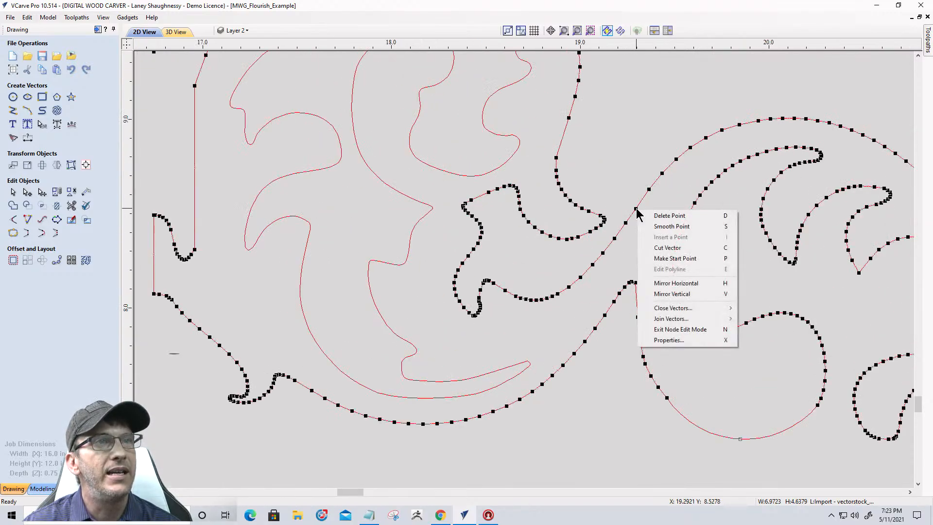
pyautogui.click(650, 245)
pyautogui.scroll(4, 634, 294)
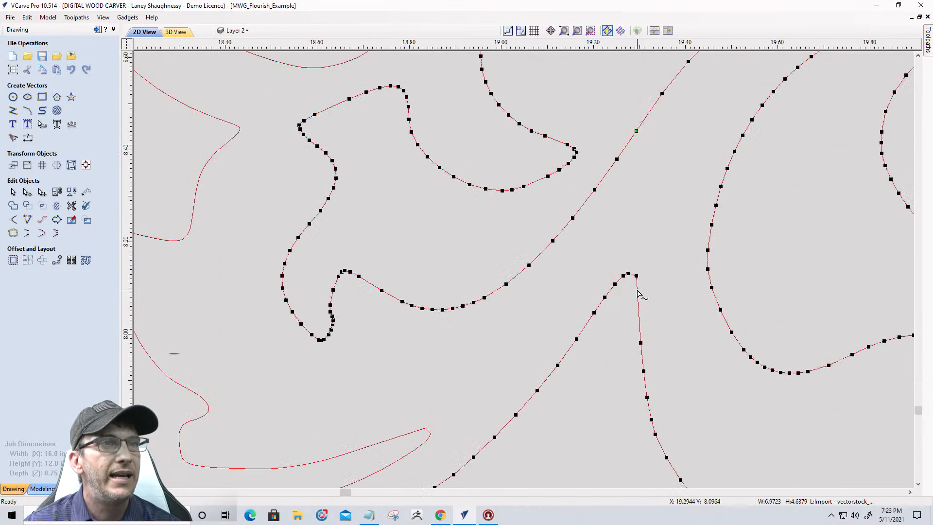
pyautogui.rightClick(636, 273)
pyautogui.click(667, 311)
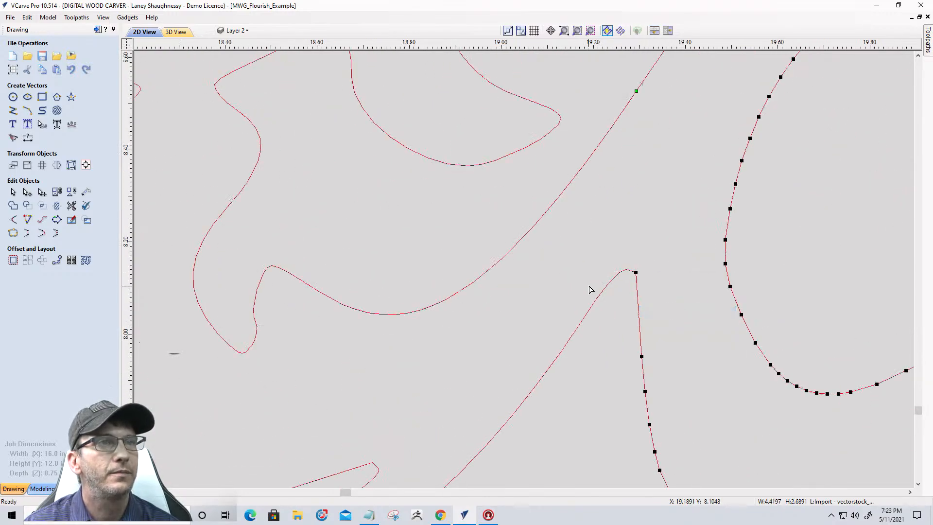
# - Delete the spare flourish's large leaf scroll and its inner cutouts, keeping only the tail section
pyautogui.scroll(-6, 589, 290)
pyautogui.moveTo(418, 99); pyautogui.dragTo(606, 352)
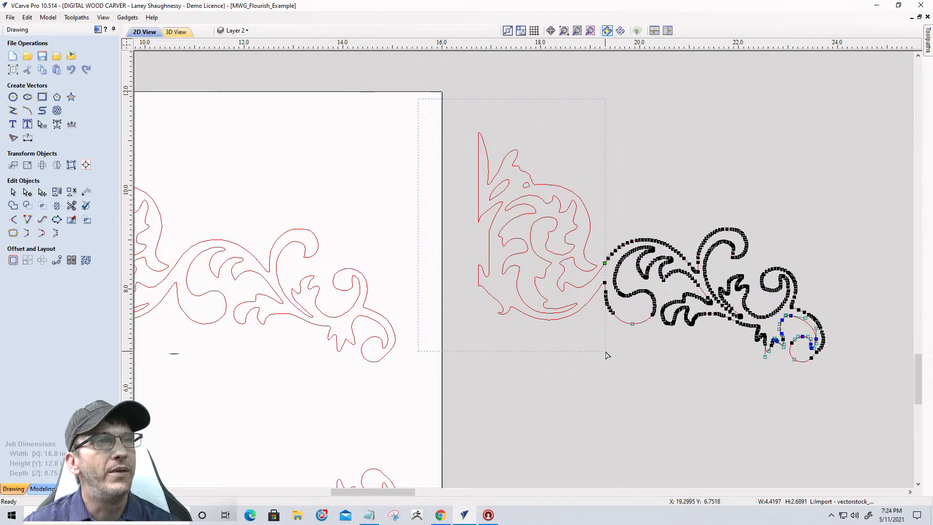
pyautogui.click(563, 319)
pyautogui.press('Delete')
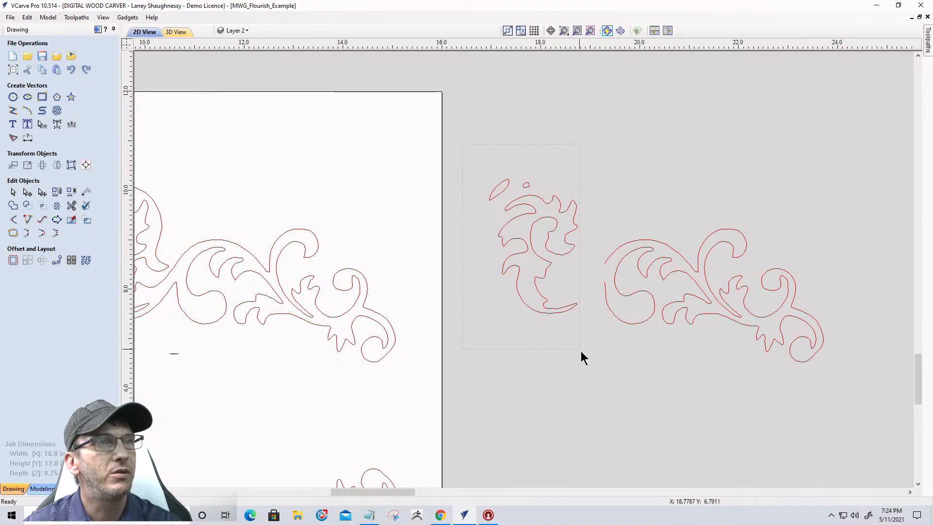
pyautogui.moveTo(581, 351); pyautogui.dragTo(590, 360)
pyautogui.press('Delete')
# - Close the tail section's open end with a smooth curve and move the curve's lower node slightly left
pyautogui.scroll(5, 604, 290)
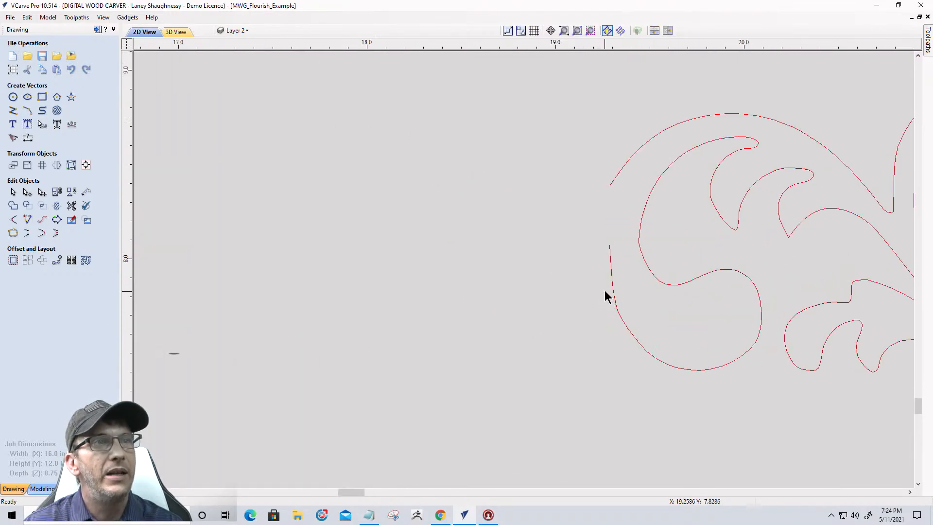
pyautogui.click(612, 269)
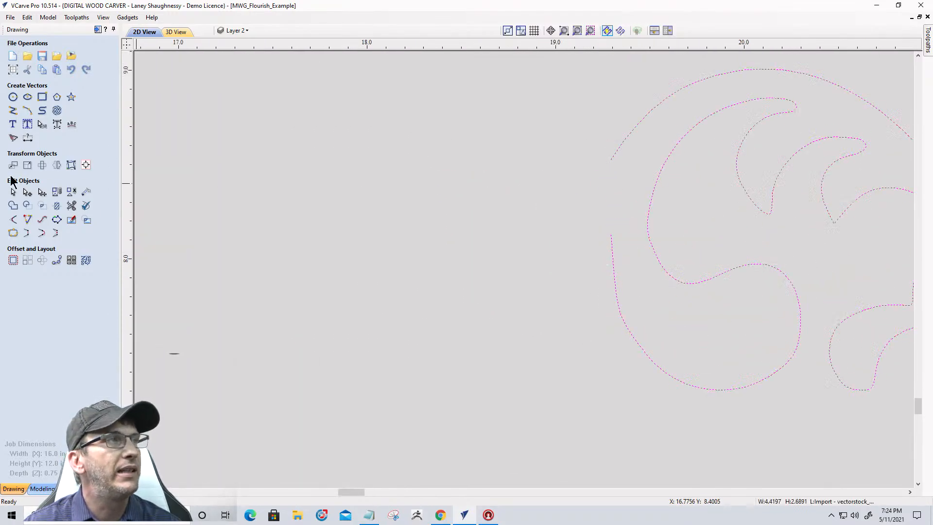
pyautogui.click(42, 233)
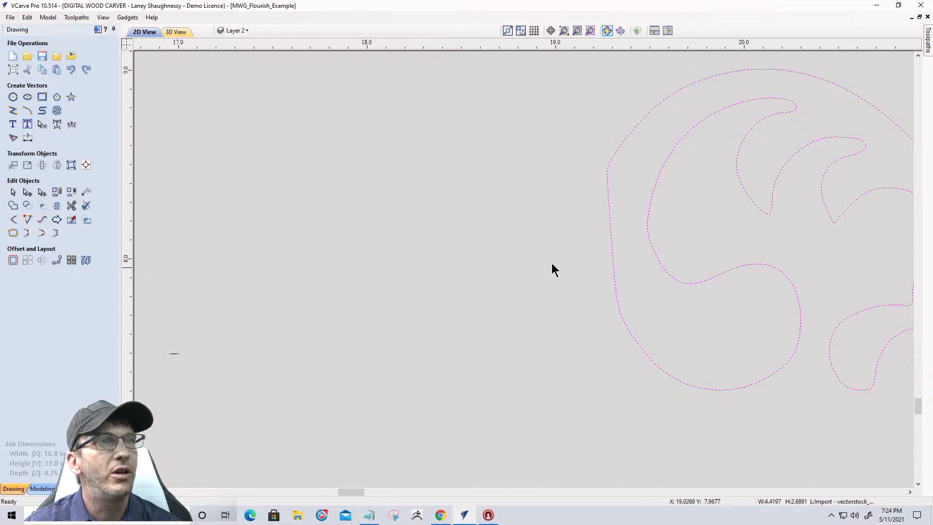
pyautogui.click(27, 192)
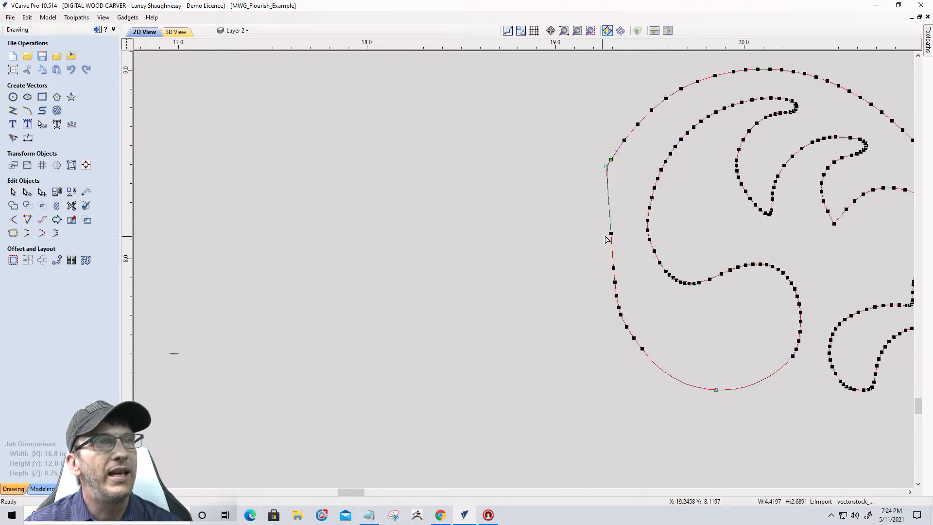
pyautogui.moveTo(610, 233)
pyautogui.mouseDown()
pyautogui.moveTo(589, 233)
pyautogui.moveTo(595, 240)
pyautogui.mouseUp()
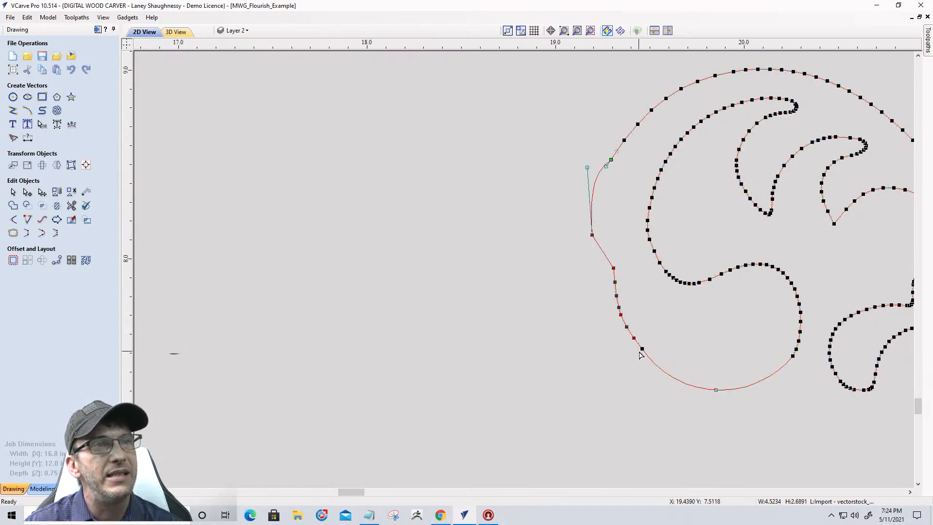
# - Delete the extra nodes on the tail section's closing edge, convert the straight span to a Bezier curve and bow it outward
pyautogui.press('Delete')
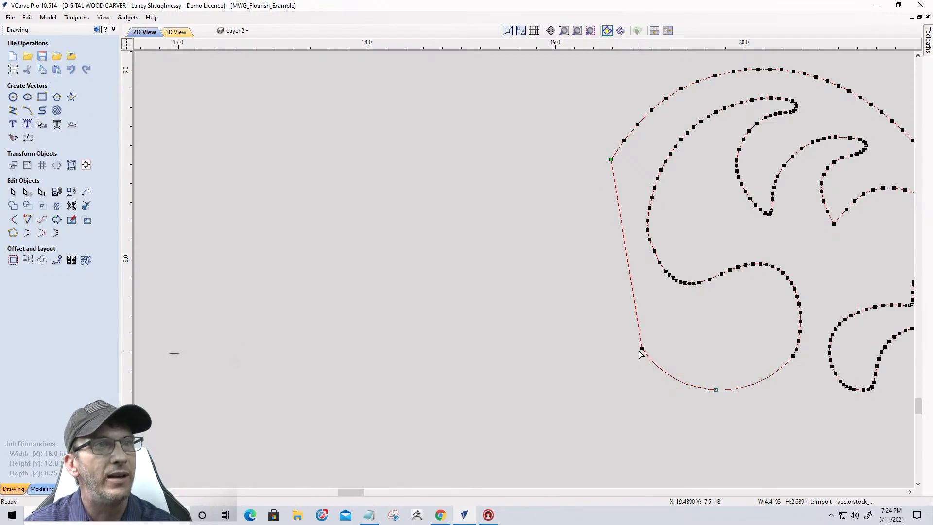
pyautogui.rightClick(635, 316)
pyautogui.click(643, 329)
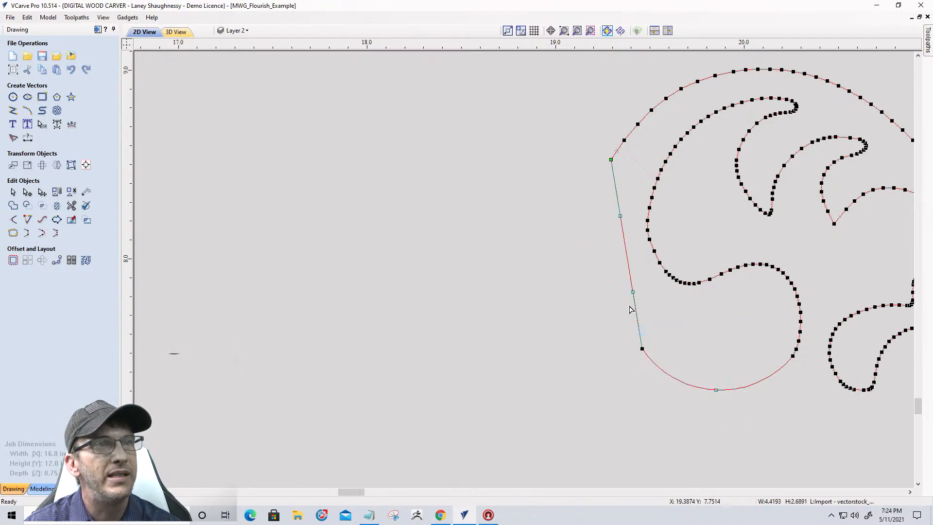
pyautogui.moveTo(632, 292); pyautogui.dragTo(595, 295)
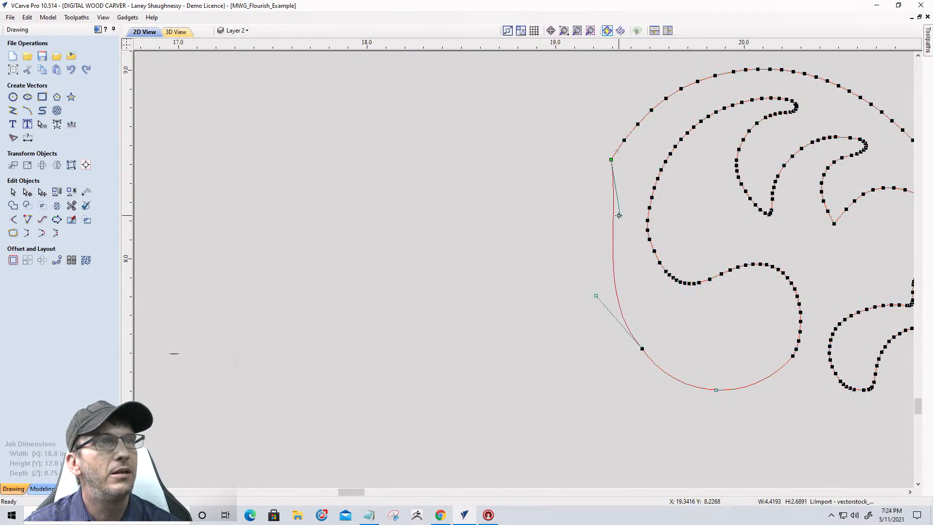
pyautogui.moveTo(618, 215); pyautogui.dragTo(595, 212)
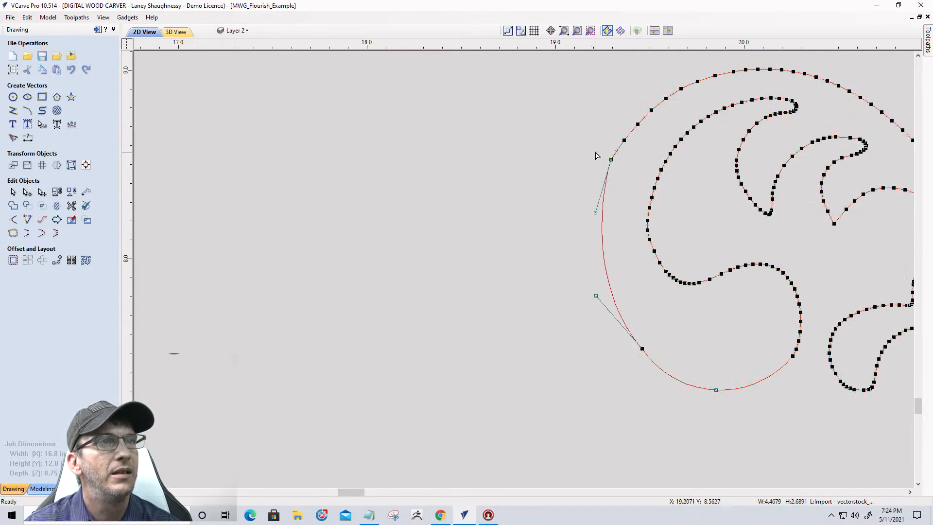
pyautogui.click(524, 321)
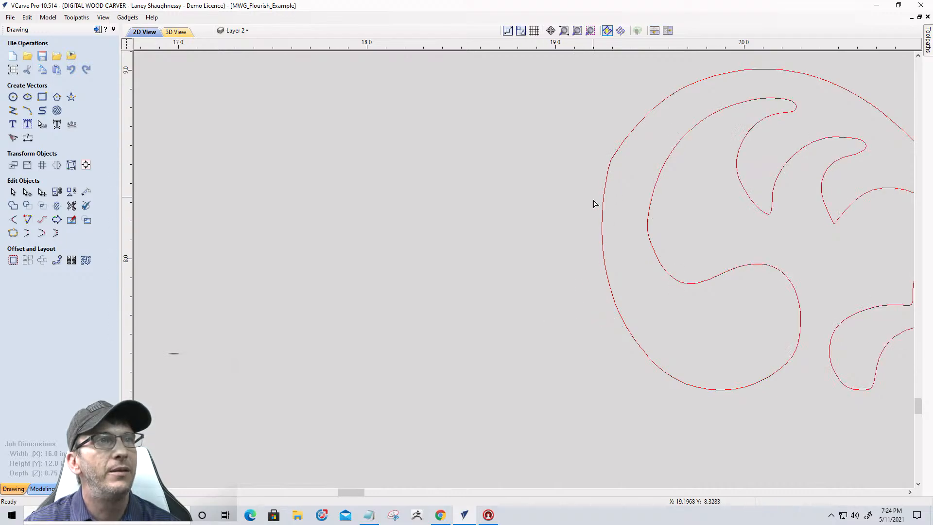
# - Smooth the node where the new closing curve meets the upper part of the tail section's outline
pyautogui.scroll(5, 595, 203)
pyautogui.click(610, 198)
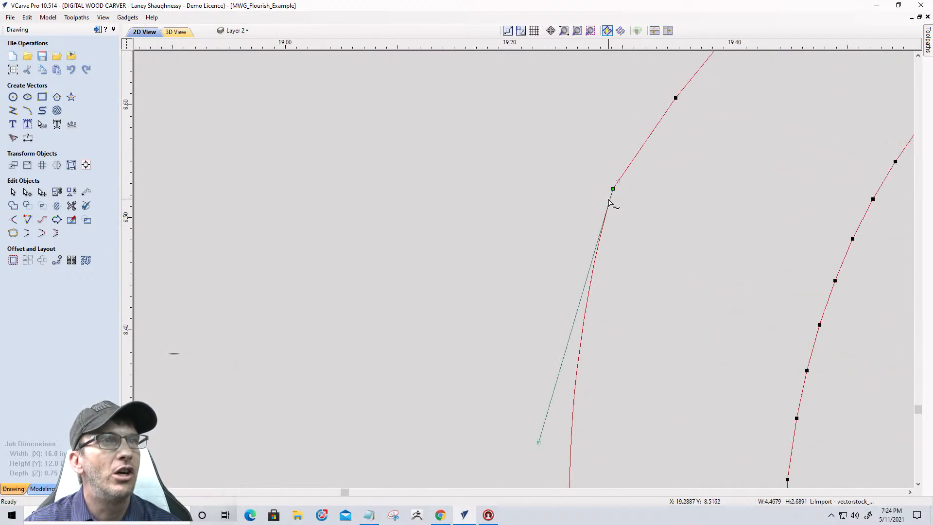
pyautogui.scroll(1, 610, 201)
pyautogui.rightClick(616, 182)
pyautogui.click(625, 197)
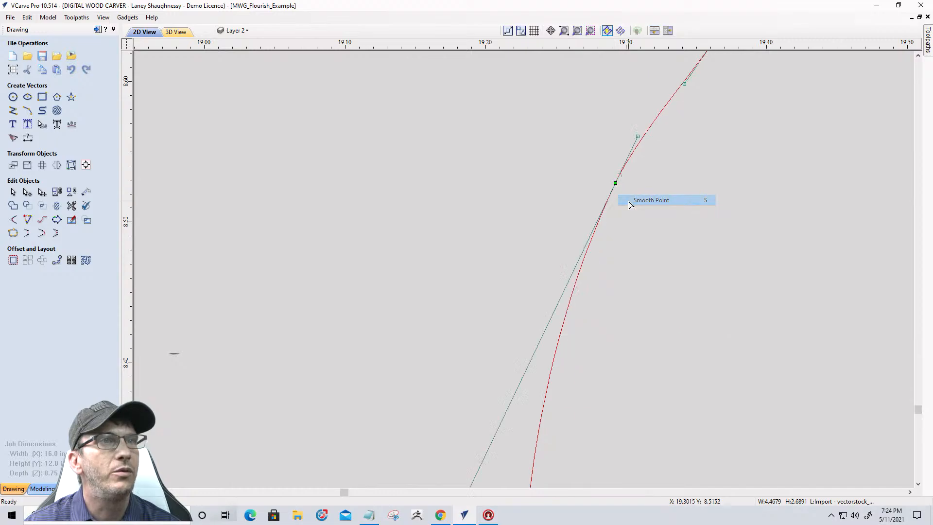
pyautogui.scroll(-4, 635, 186)
pyautogui.scroll(-3, 635, 186)
pyautogui.click(567, 164)
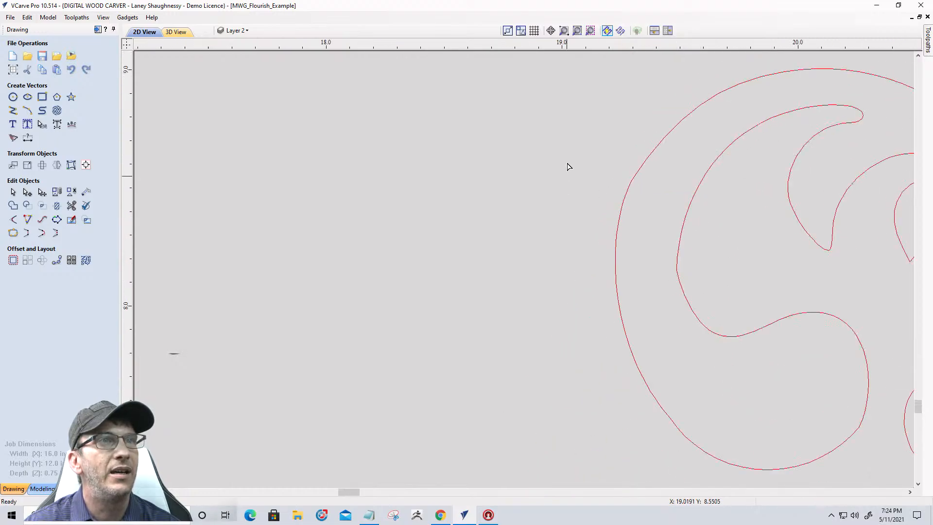
# - Mirror the spare tail section horizontally and place it in the gap between the right ends of the frame's upper and lower halves
pyautogui.scroll(-4, 562, 150)
pyautogui.scroll(-4, 550, 152)
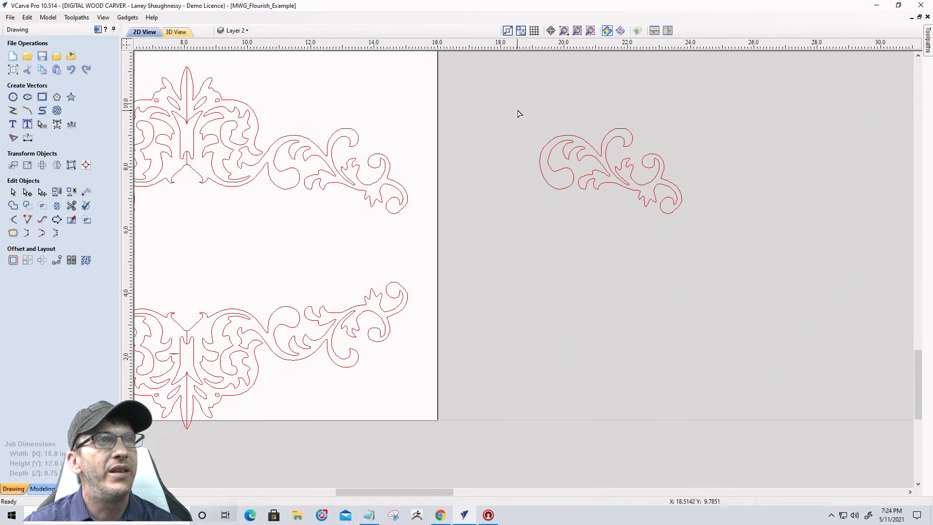
pyautogui.moveTo(708, 302); pyautogui.dragTo(708, 301)
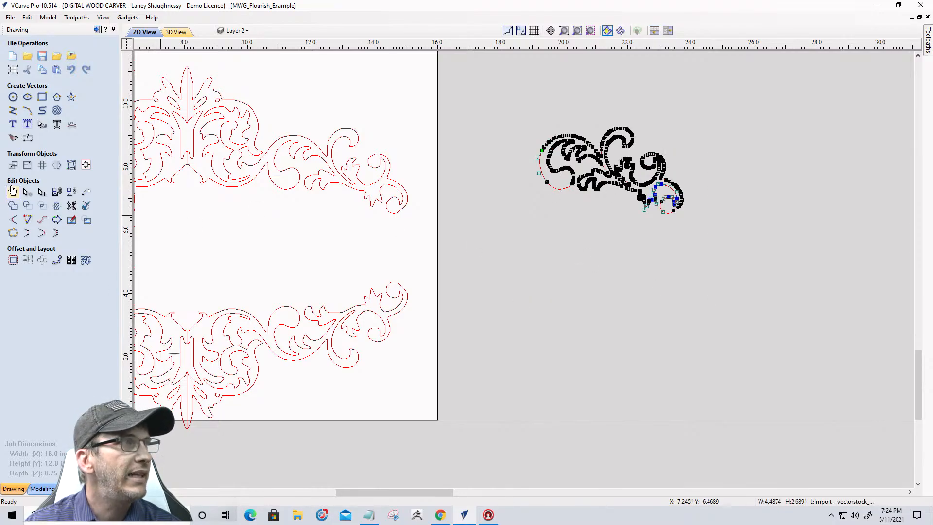
pyautogui.click(13, 191)
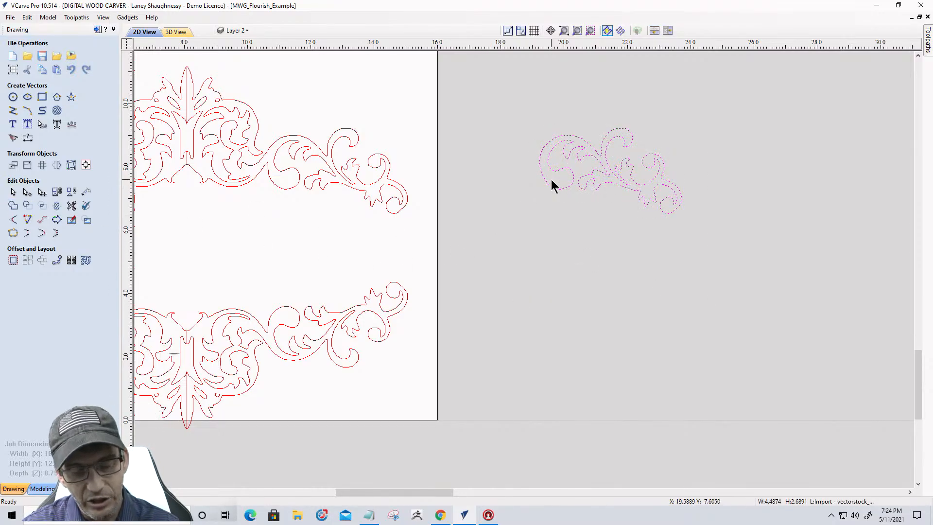
pyautogui.press('h')
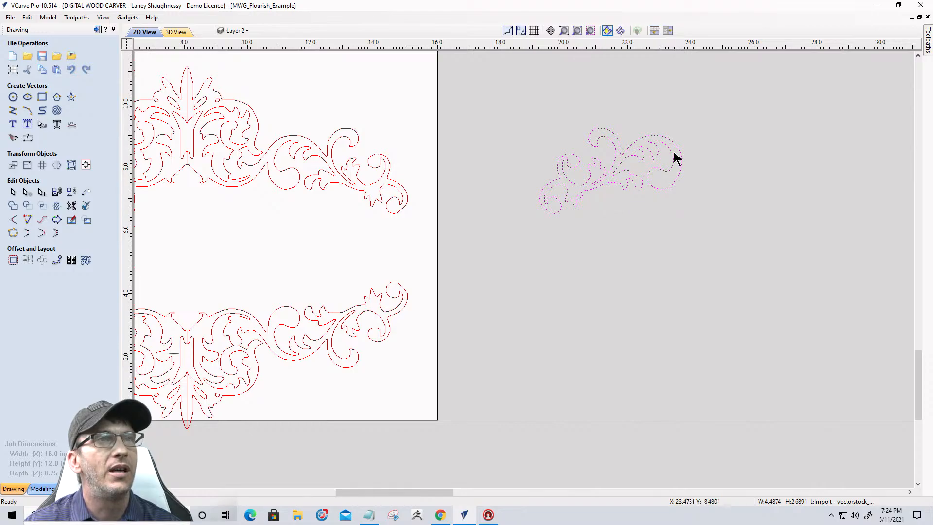
pyautogui.moveTo(680, 144); pyautogui.dragTo(407, 240)
pyautogui.scroll(5, 292, 245)
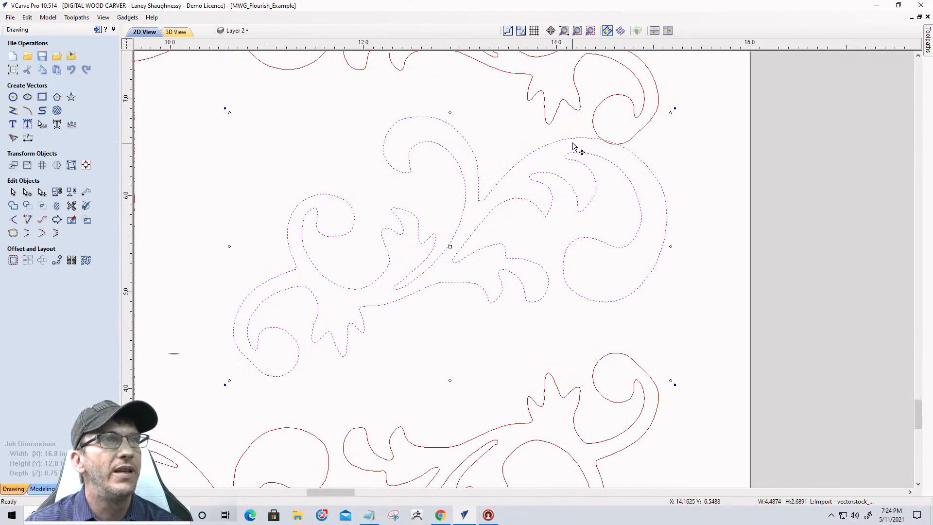
pyautogui.moveTo(568, 136); pyautogui.dragTo(573, 116)
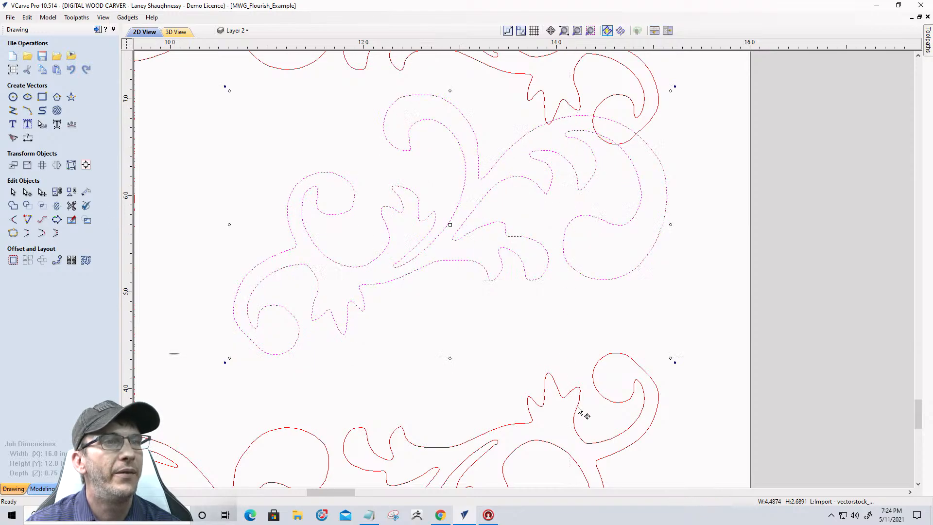
# - Nudge the grouped lower half of the frame straight up until its scrolls meet the inserted side flourish
pyautogui.click(592, 373)
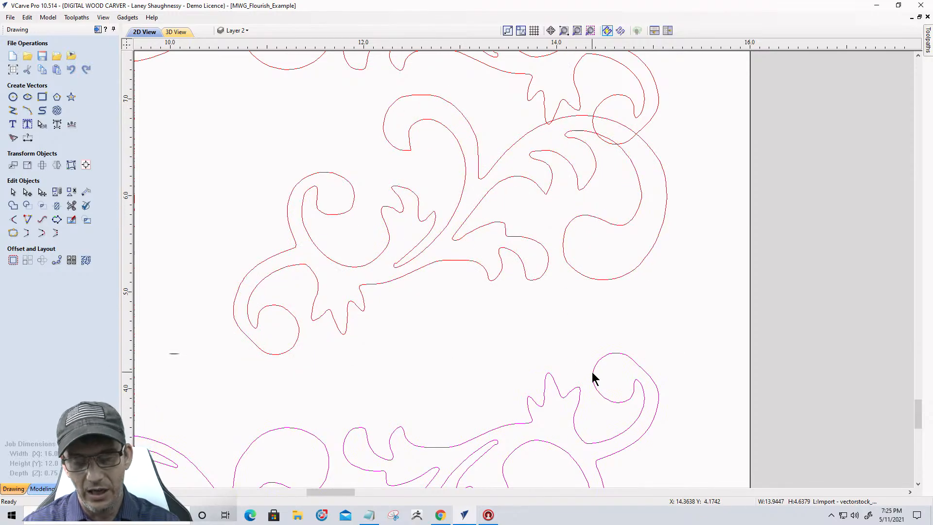
pyautogui.press('Up')
pyautogui.press('Up')
pyautogui.press('Up')
pyautogui.press('Up')
pyautogui.press('Up')
pyautogui.press('Up')
pyautogui.press('Up')
pyautogui.press('Up')
pyautogui.press('Up')
pyautogui.press('Up')
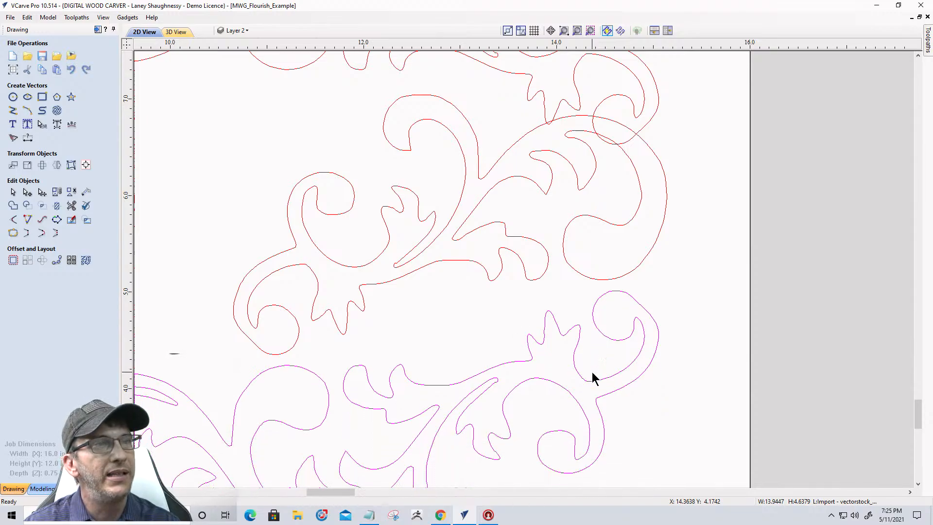
pyautogui.press('Up')
pyautogui.press('Up')
pyautogui.scroll(-4, 723, 327)
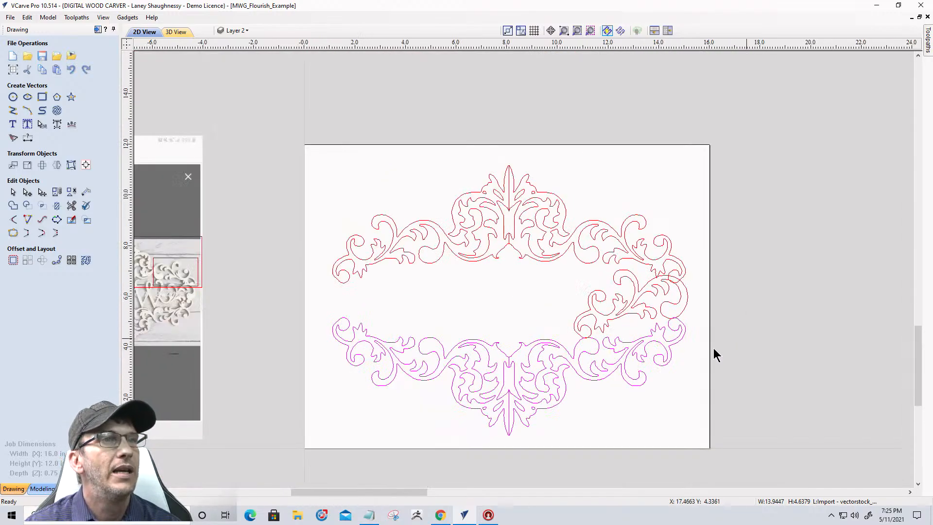
pyautogui.scroll(3, 510, 362)
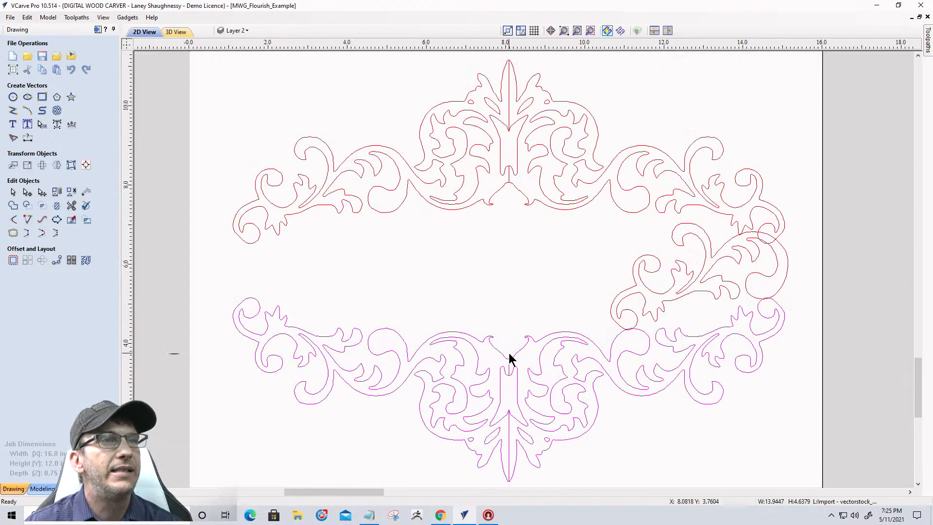
# - Select all the vectors and centre them together on the material
pyautogui.click(676, 281)
pyautogui.scroll(-3, 799, 263)
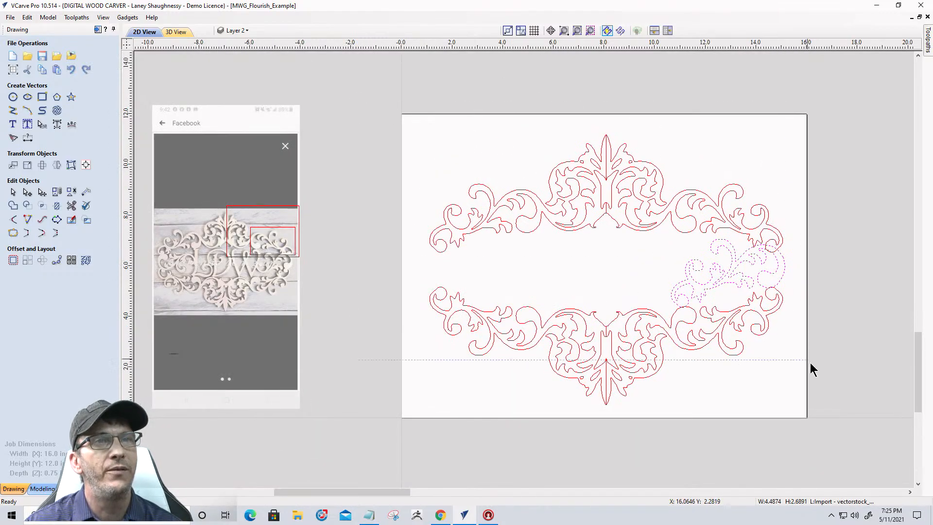
pyautogui.hotkey('ctrl', 'a')
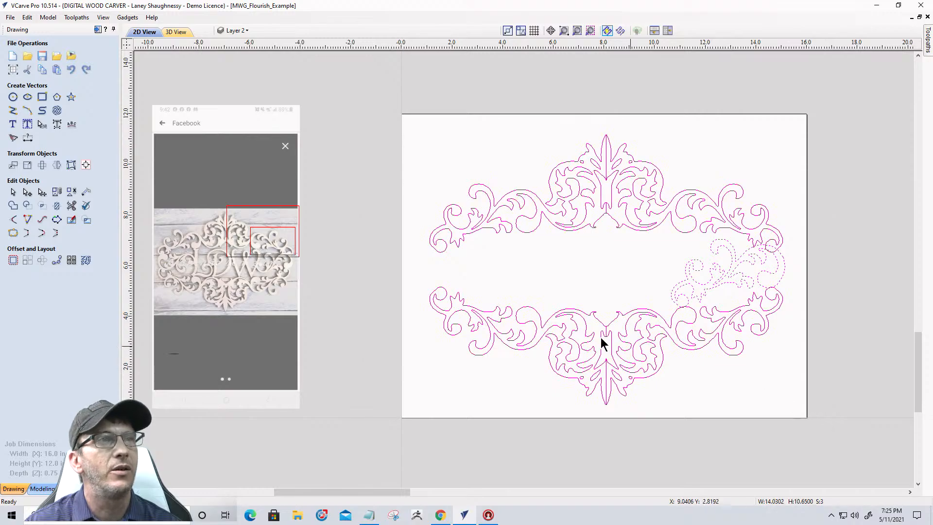
pyautogui.click(86, 164)
pyautogui.click(59, 82)
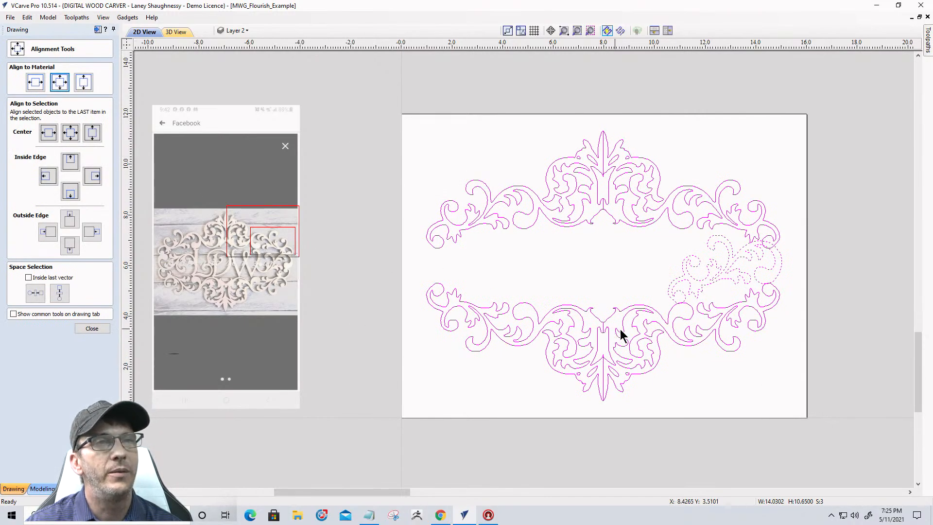
pyautogui.click(636, 275)
# - Create a horizontally mirrored copy of the right side flourish about the job center
pyautogui.click(703, 286)
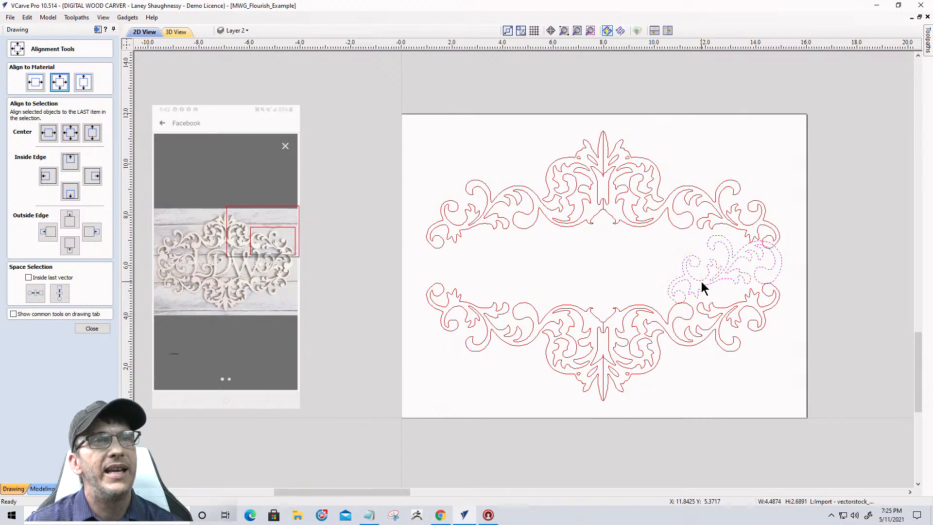
pyautogui.click(92, 329)
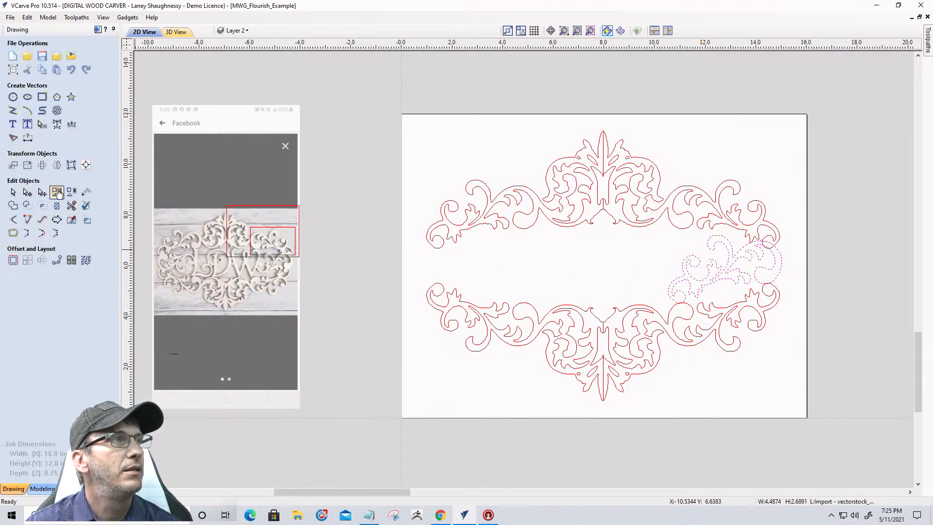
pyautogui.click(57, 165)
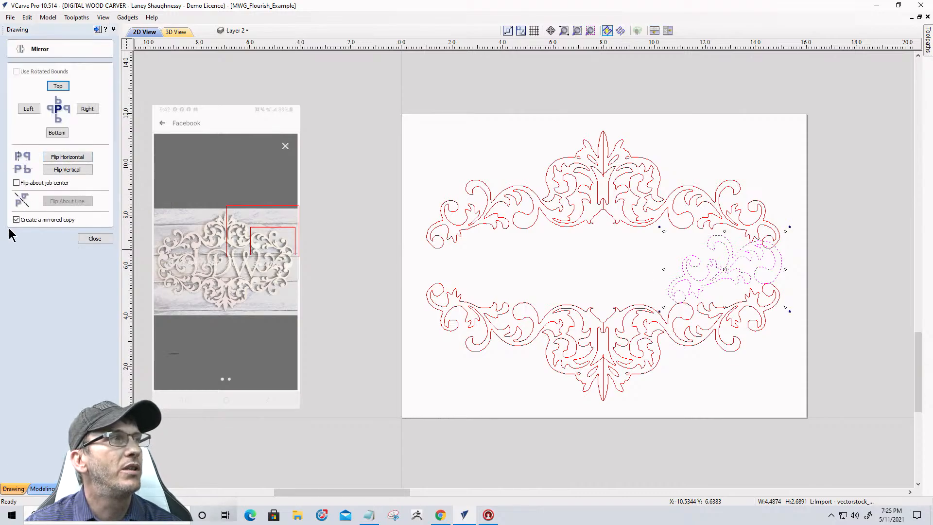
pyautogui.click(16, 183)
pyautogui.click(63, 156)
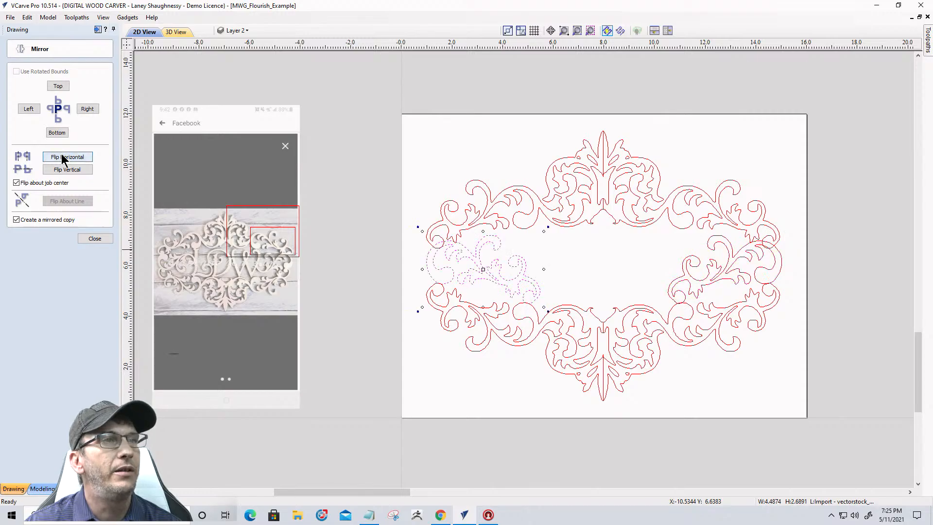
pyautogui.scroll(4, 340, 245)
pyautogui.scroll(-3, 381, 286)
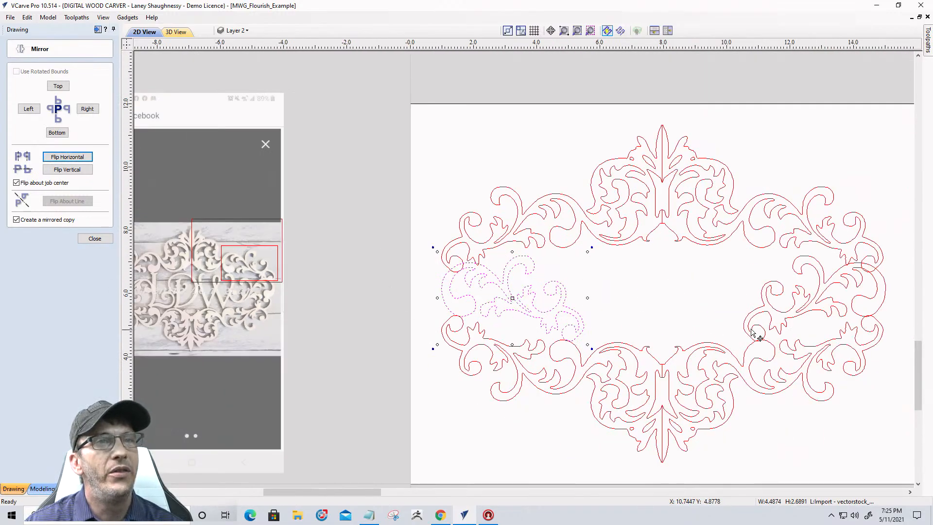
# - Compare the side flourishes with the reference photo's lettering area and remove the mirrored copy on the frame's left side
pyautogui.scroll(5, 166, 260)
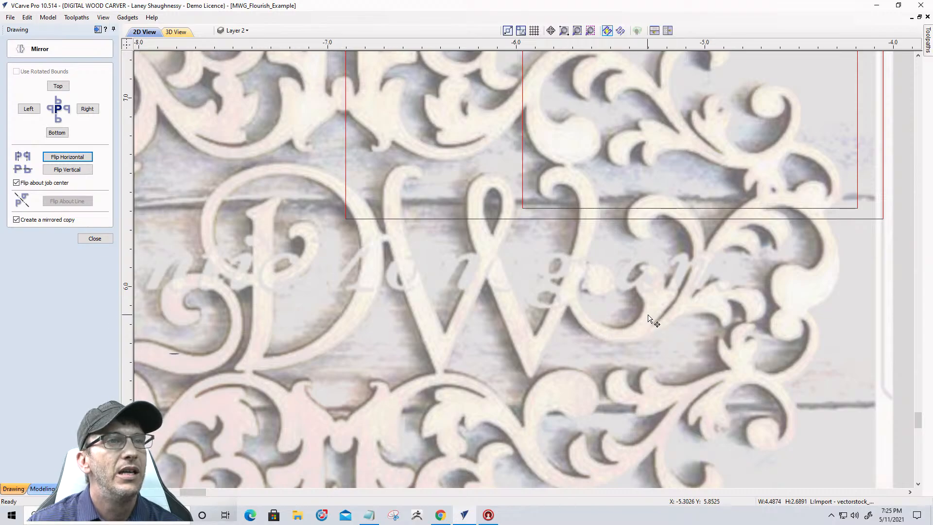
pyautogui.scroll(-3, 369, 238)
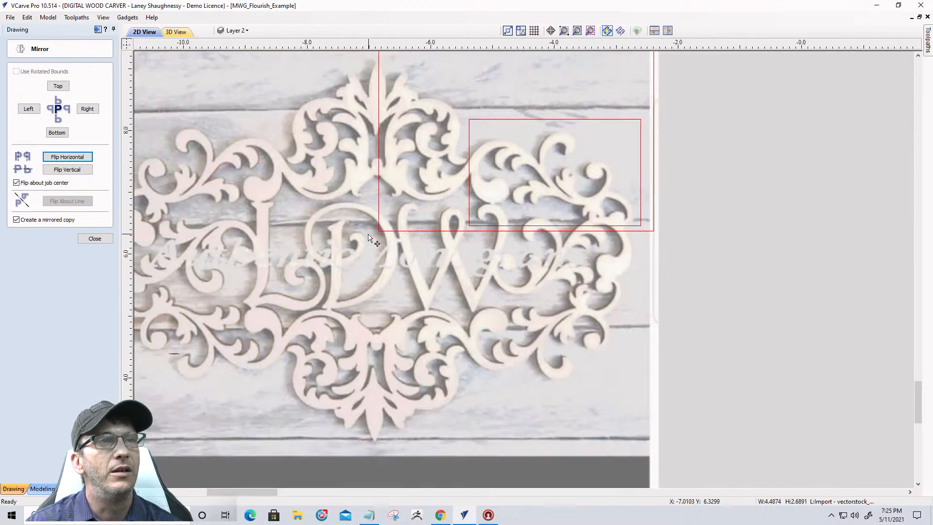
pyautogui.scroll(-2, 368, 238)
pyautogui.scroll(5, 687, 264)
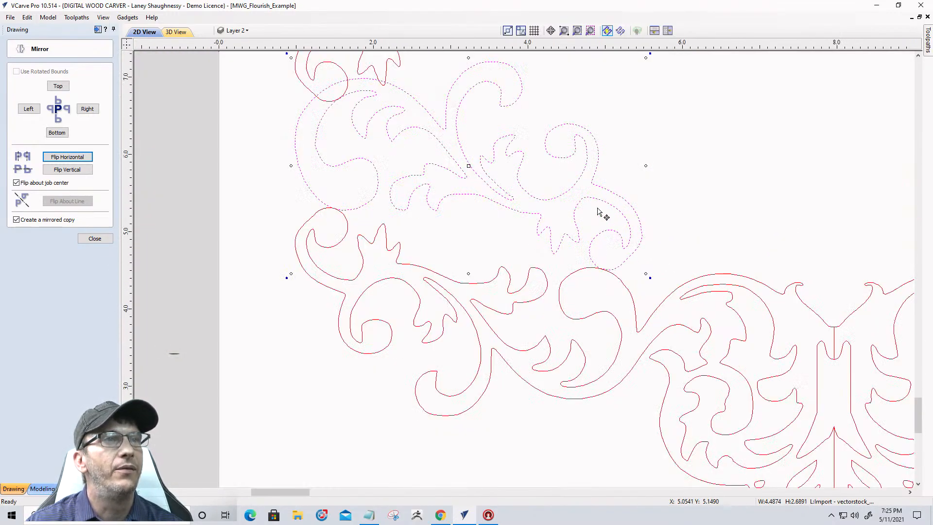
pyautogui.scroll(1, 630, 168)
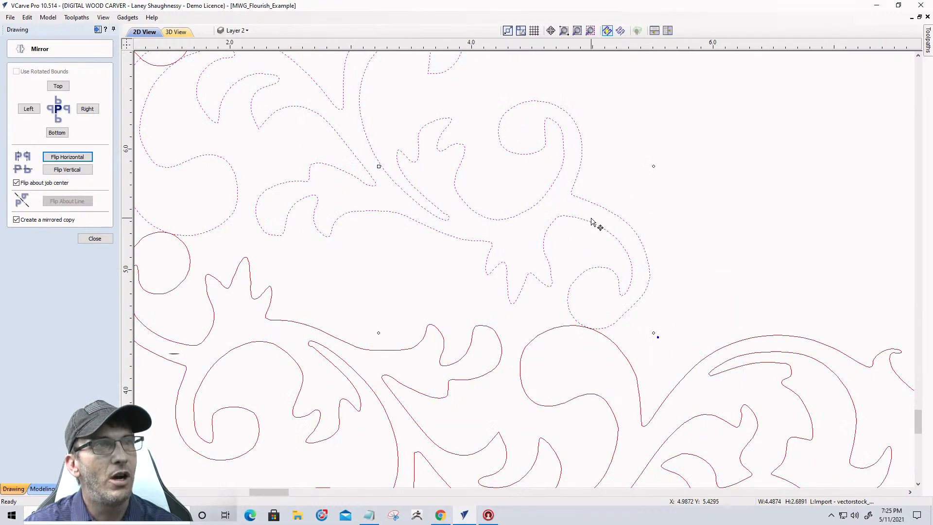
pyautogui.scroll(-2, 505, 243)
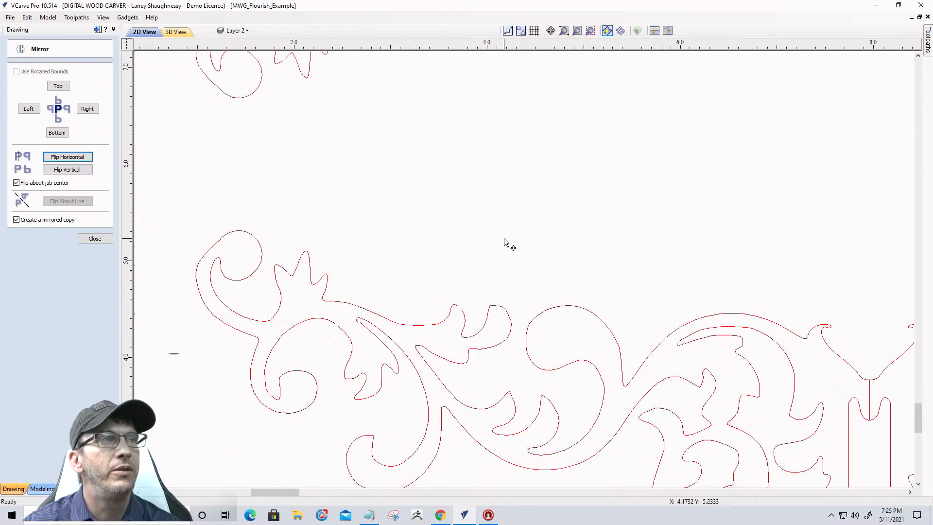
pyautogui.scroll(-1, 763, 238)
pyautogui.scroll(3, 798, 243)
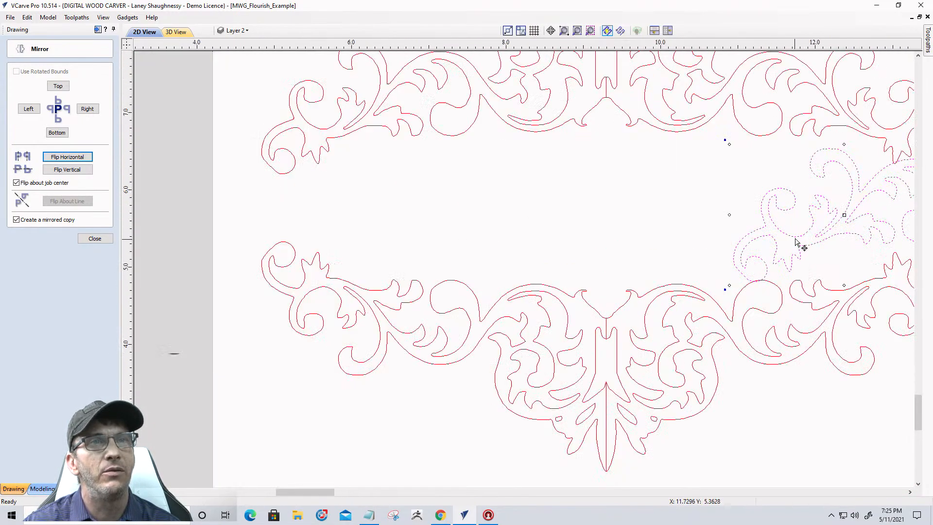
# - Cut the right side flourish's outline at two nodes near its inner end and delete the separated end scroll
pyautogui.click(89, 241)
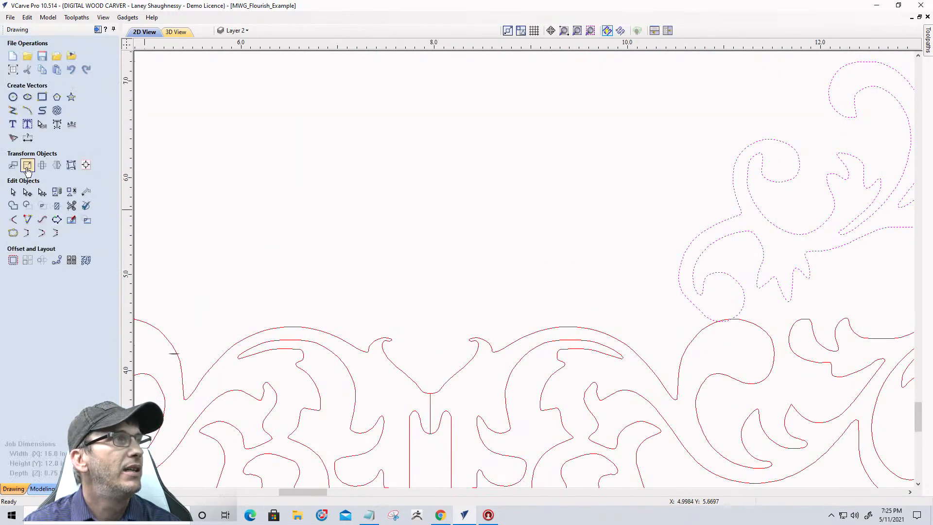
pyautogui.click(27, 194)
pyautogui.click(706, 228)
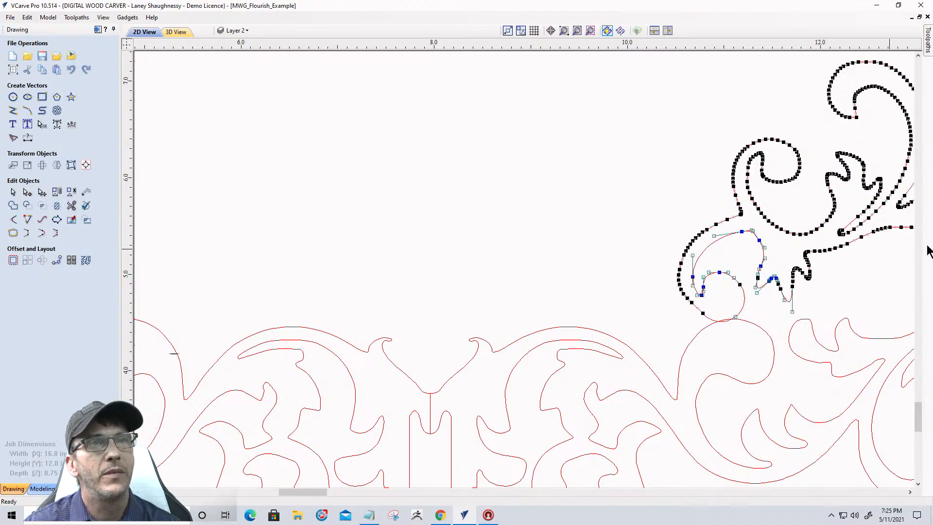
pyautogui.scroll(4, 728, 228)
pyautogui.rightClick(845, 222)
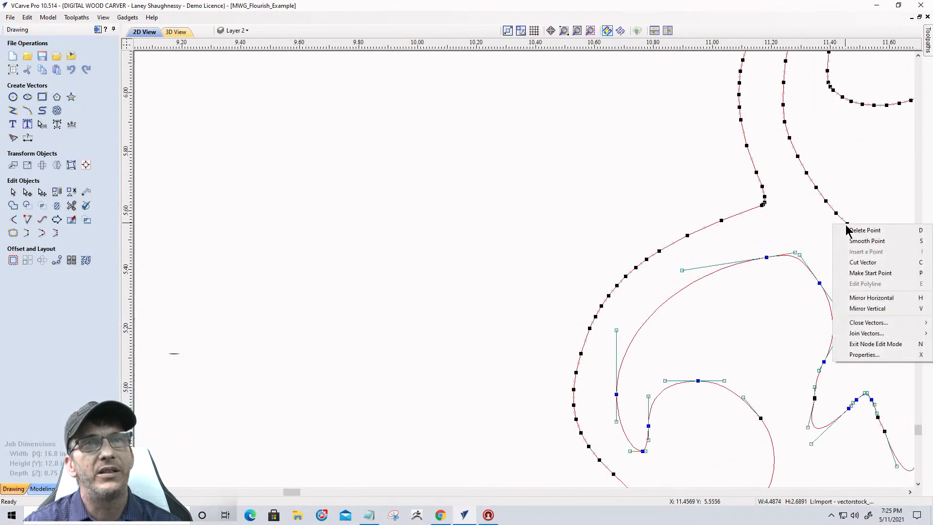
pyautogui.click(851, 265)
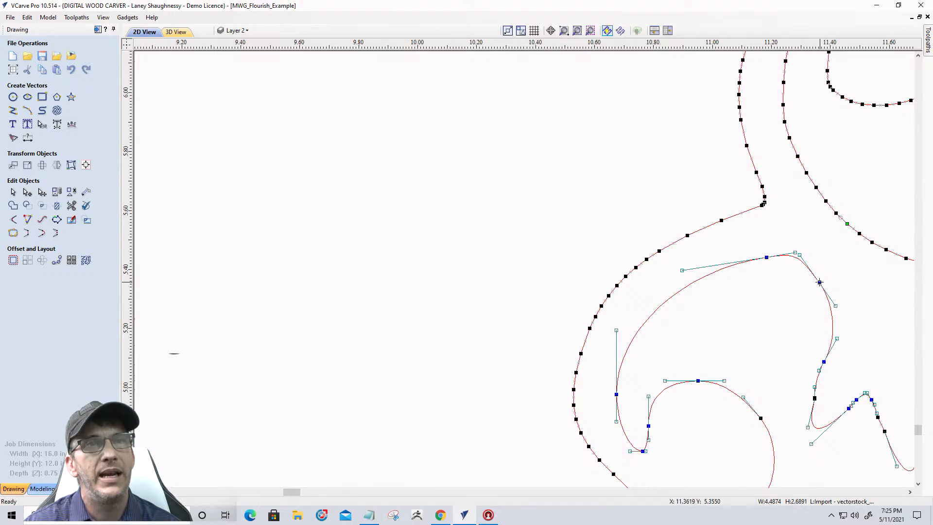
pyautogui.rightClick(820, 283)
pyautogui.click(840, 322)
pyautogui.scroll(-3, 686, 287)
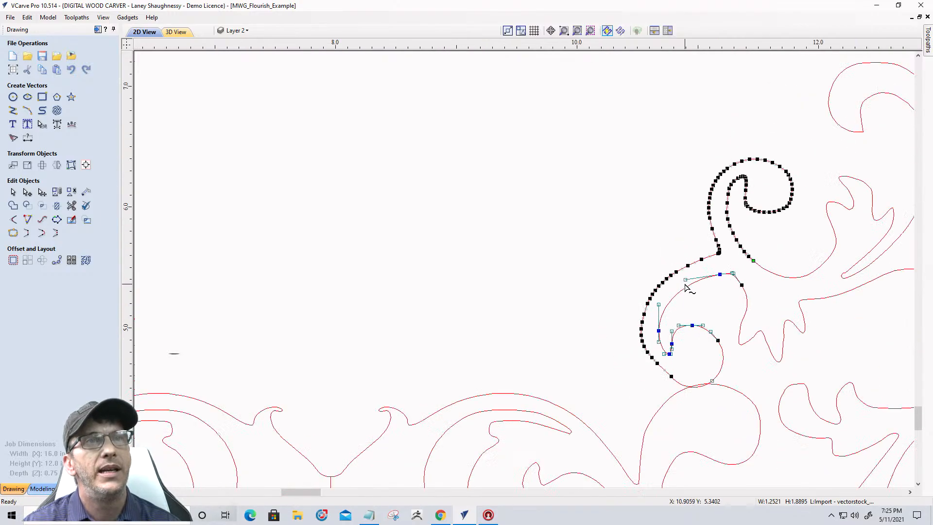
pyautogui.press('Escape')
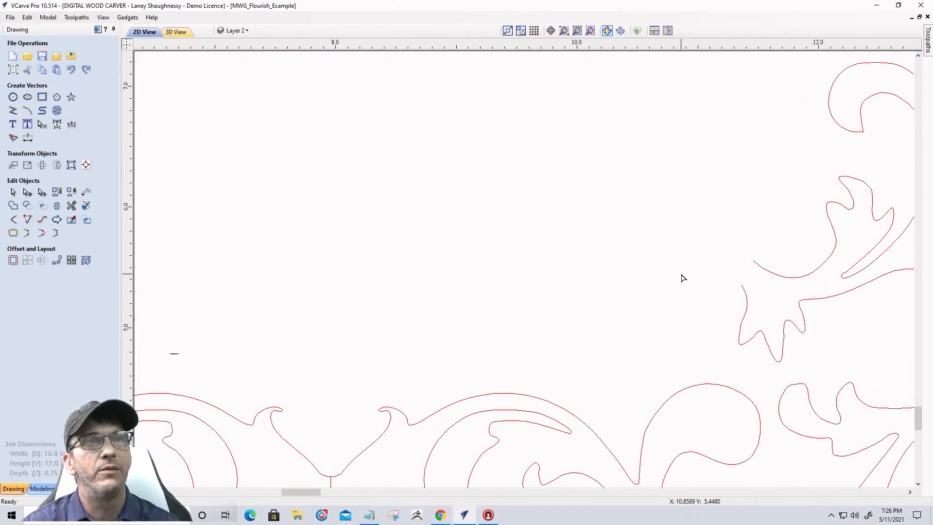
# - Create a horizontally mirrored copy of the shortened right side flourish about the job center
pyautogui.scroll(-3, 760, 312)
pyautogui.scroll(-2, 818, 310)
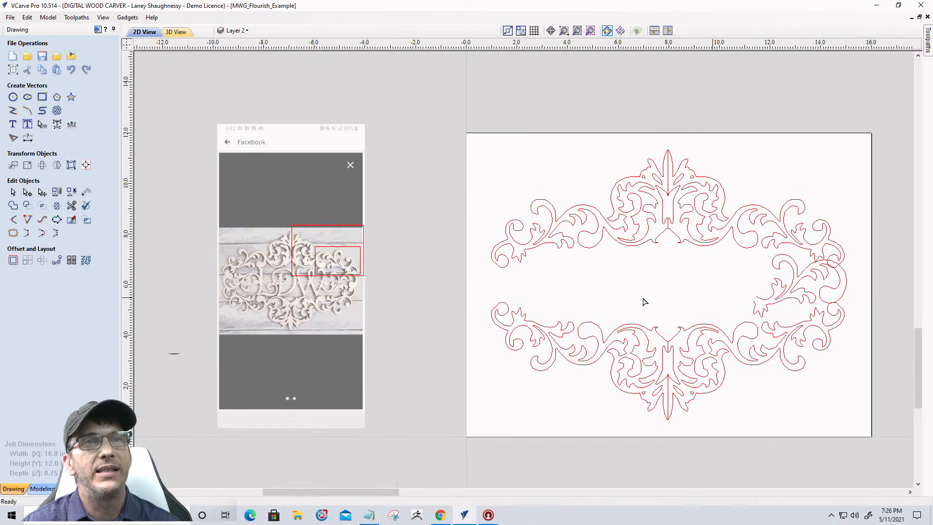
pyautogui.click(774, 294)
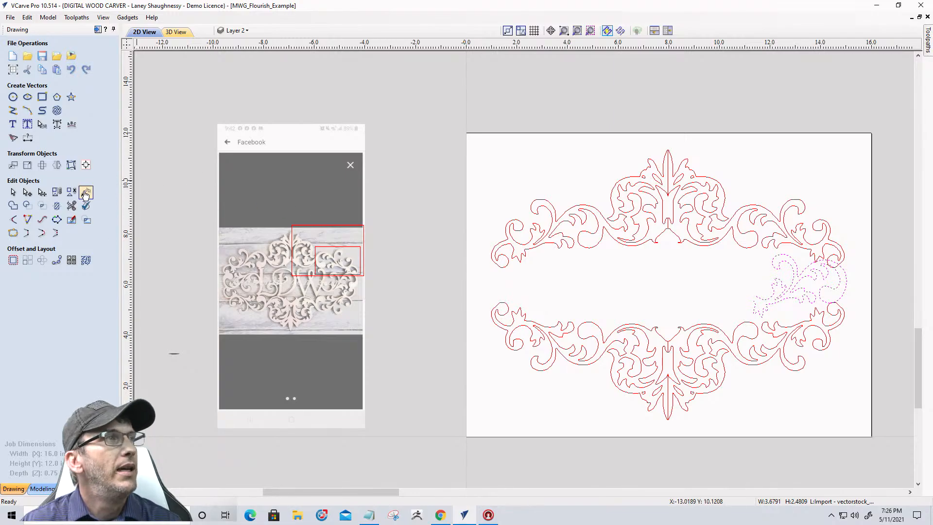
pyautogui.click(57, 166)
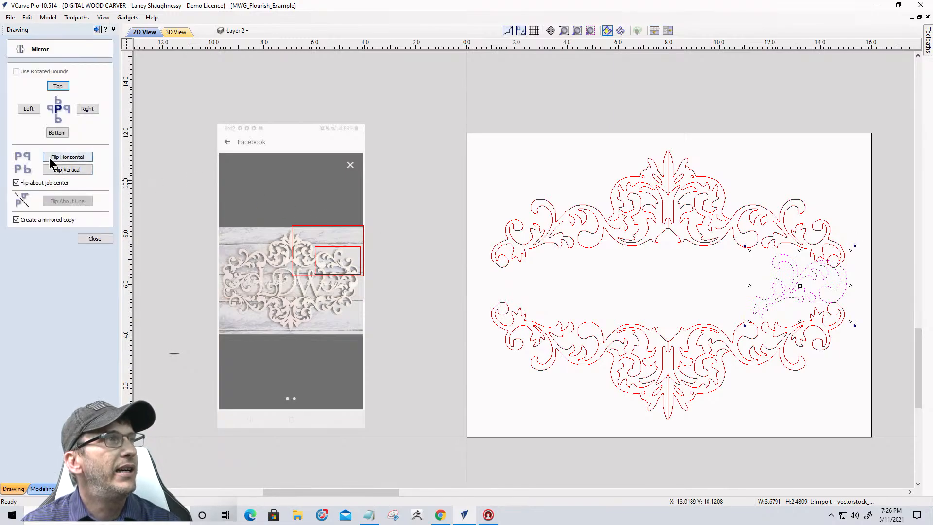
pyautogui.click(55, 157)
pyautogui.click(93, 238)
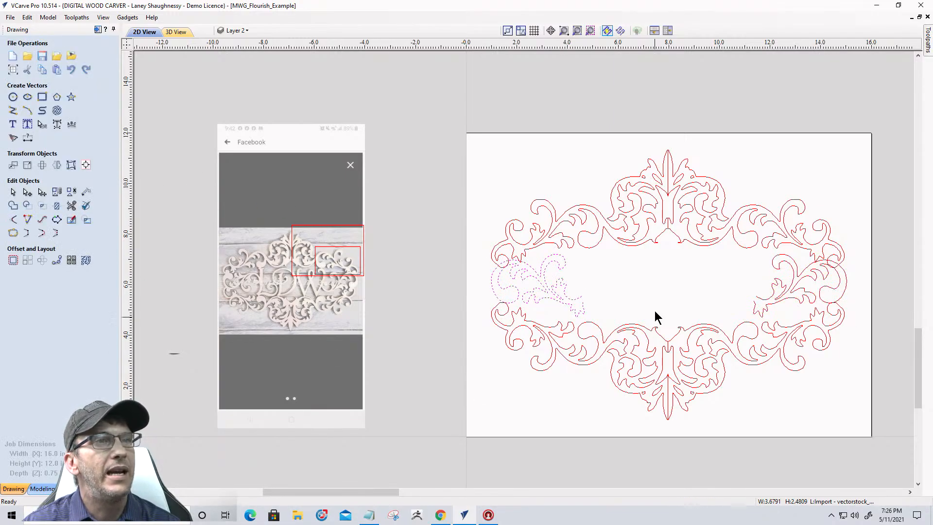
pyautogui.scroll(3, 643, 294)
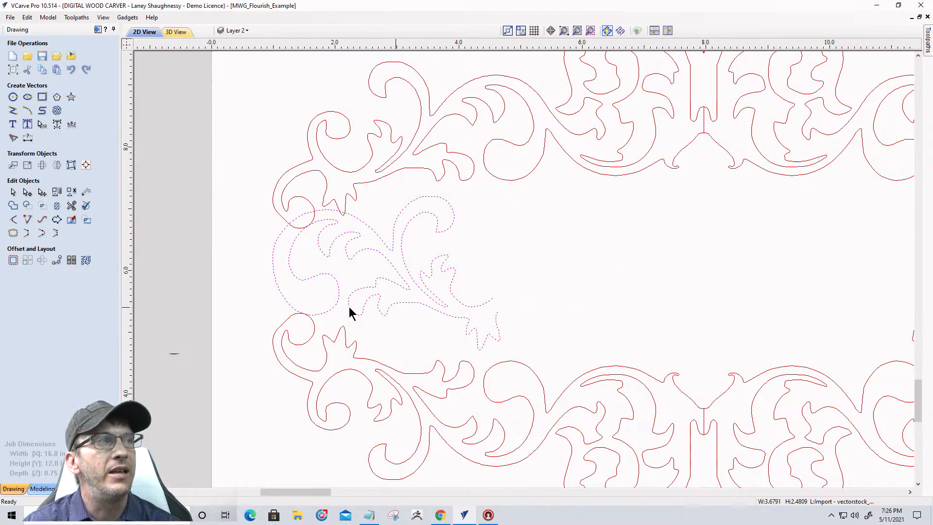
pyautogui.click(43, 112)
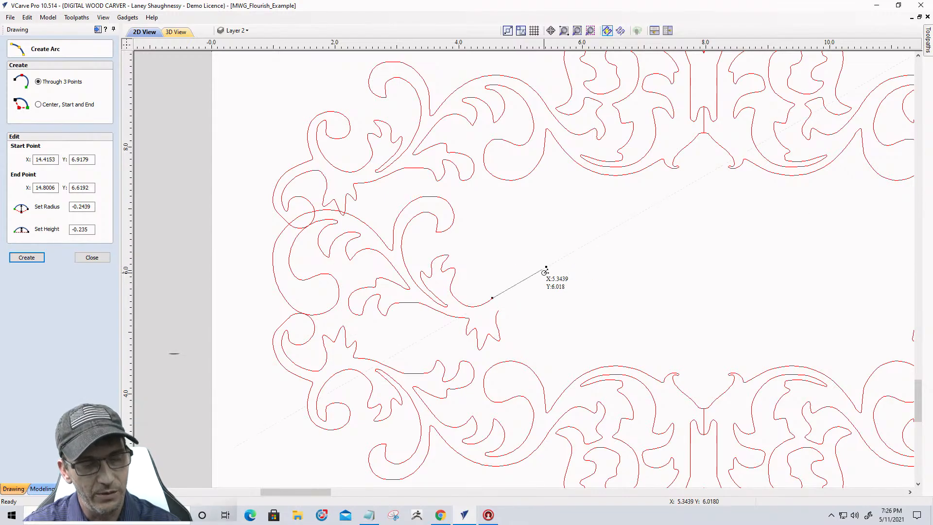
pyautogui.press('Escape')
pyautogui.scroll(-3, 561, 313)
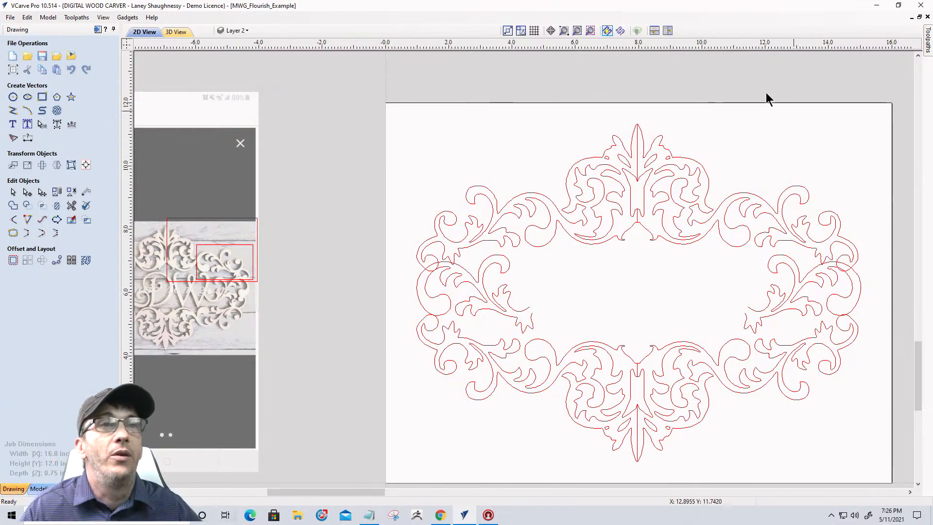
# - Examine the centre seam of the frame's upper ornament up close, checking how the two mirrored halves meet at the tip
pyautogui.scroll(3, 637, 141)
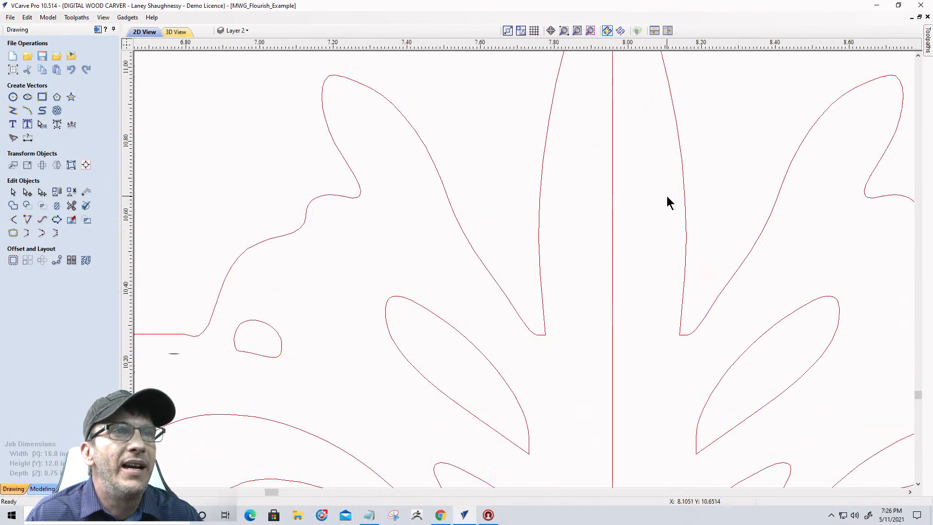
pyautogui.scroll(3, 651, 199)
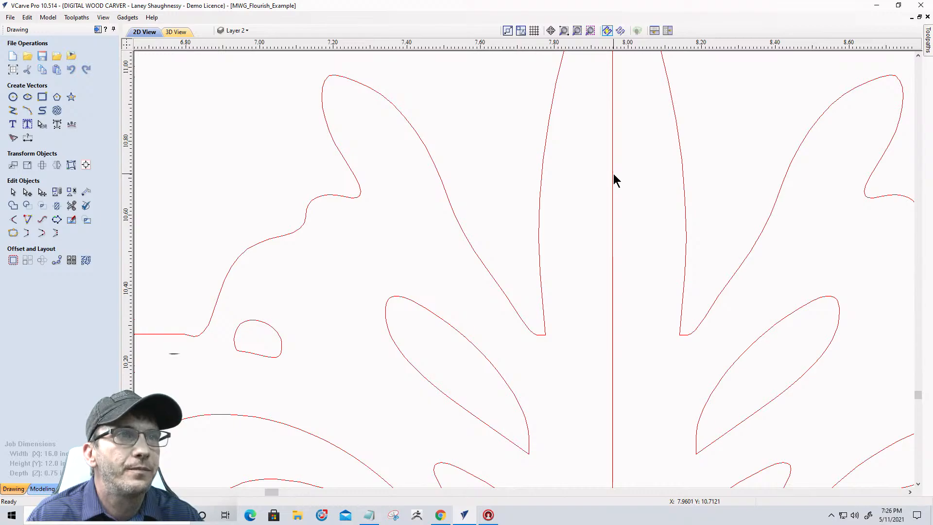
pyautogui.click(613, 180)
pyautogui.scroll(-5, 616, 187)
pyautogui.scroll(5, 612, 80)
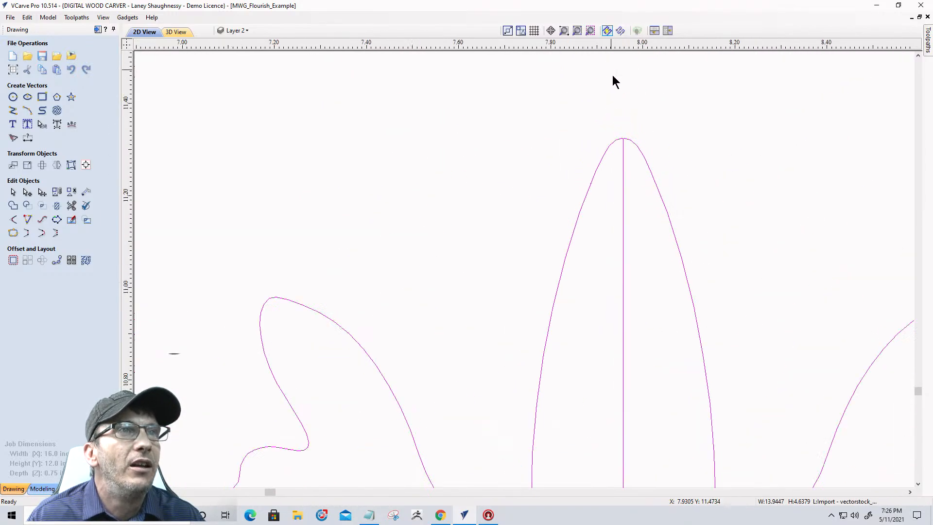
pyautogui.scroll(10, 634, 160)
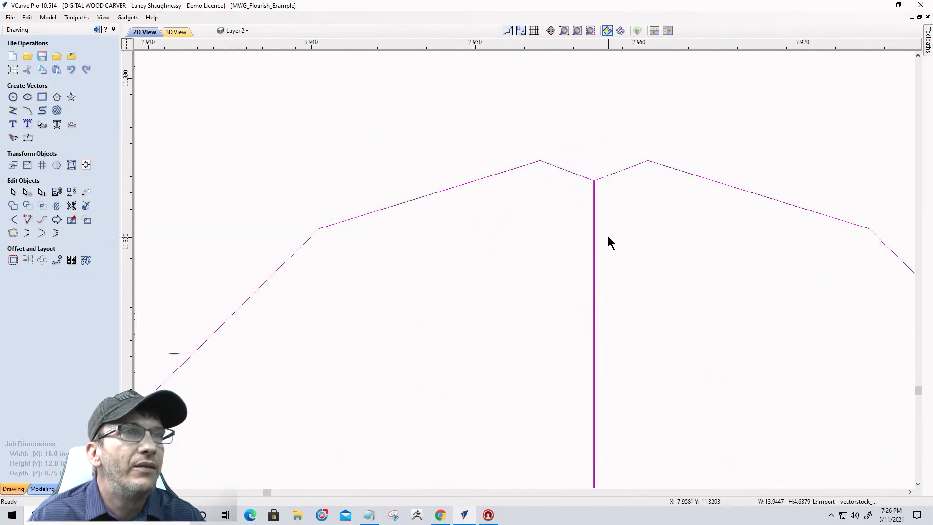
pyautogui.scroll(3, 594, 207)
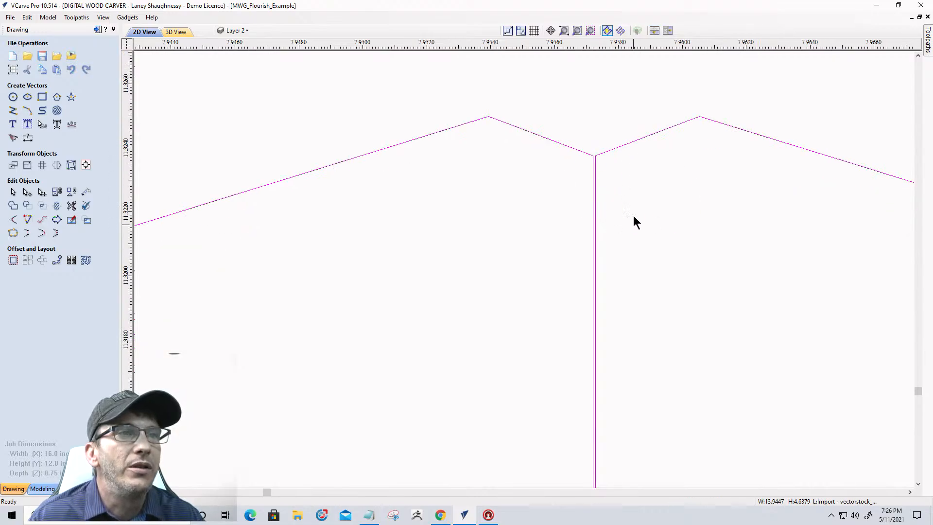
pyautogui.scroll(-15, 611, 189)
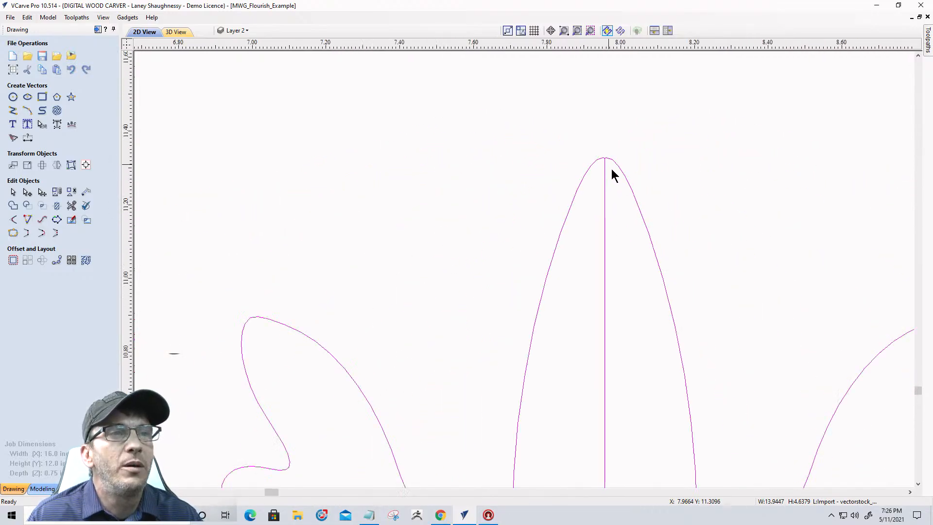
pyautogui.scroll(-3, 611, 172)
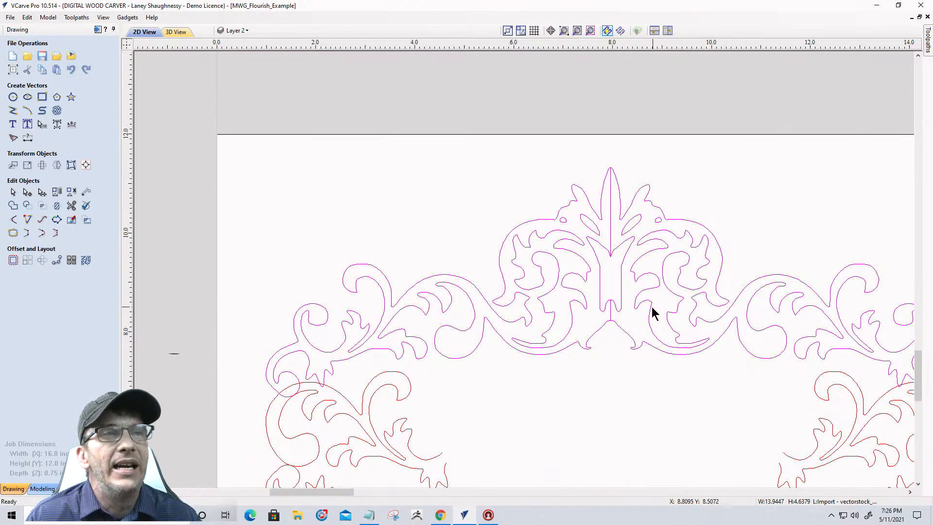
# - Ungroup the upper and lower halves of the frame
pyautogui.click(71, 207)
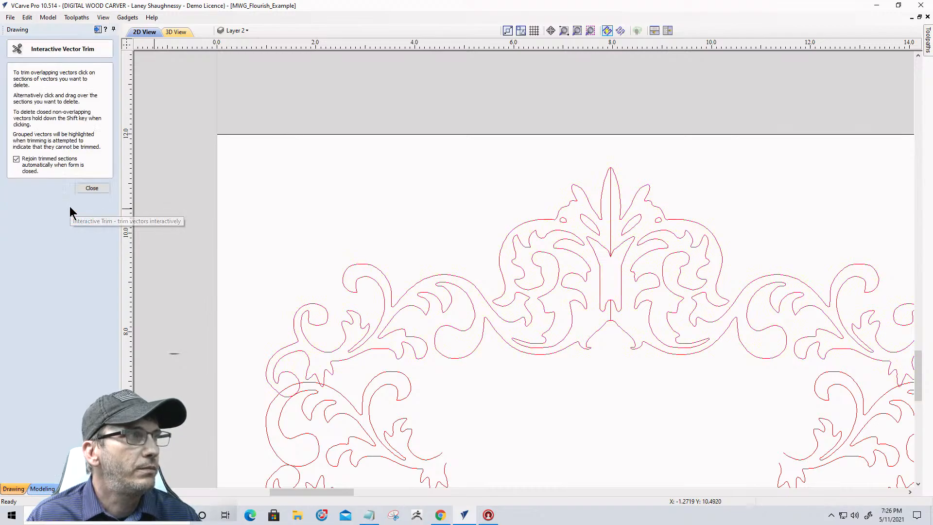
pyautogui.click(90, 188)
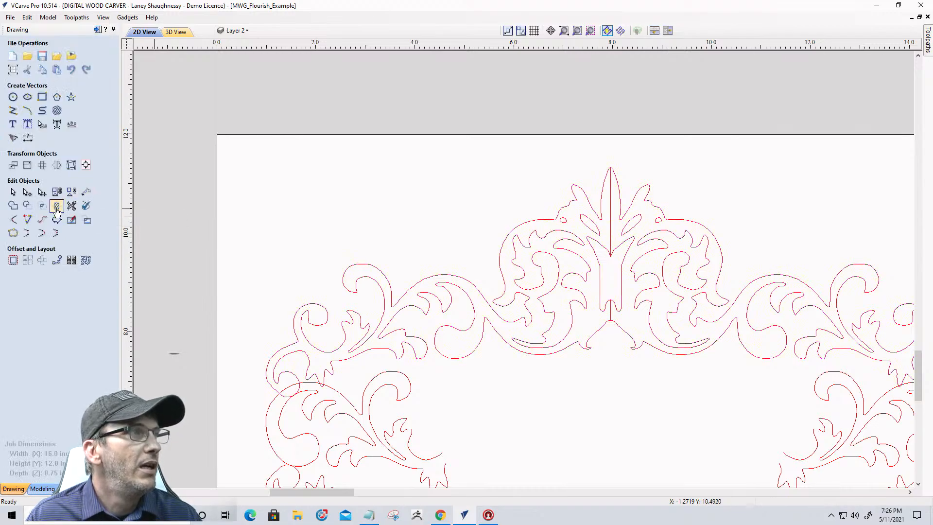
pyautogui.scroll(-1, 509, 192)
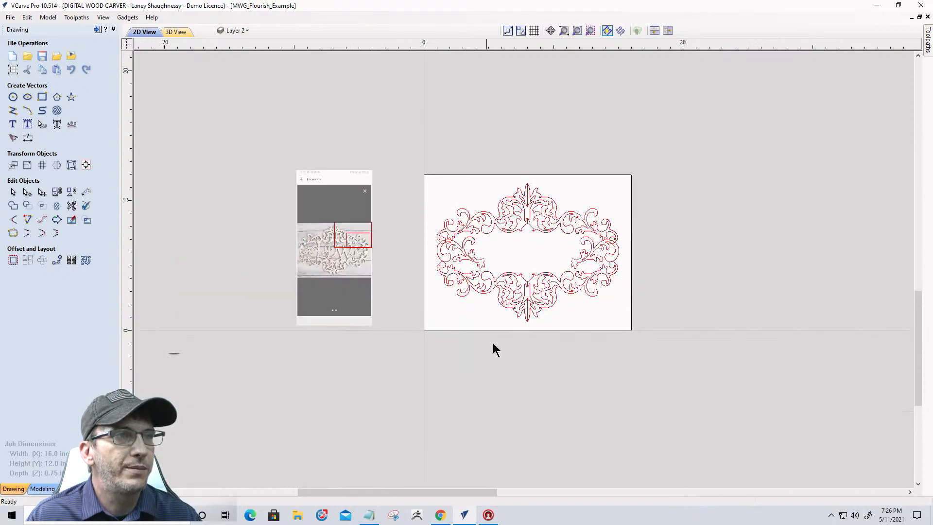
pyautogui.click(500, 201)
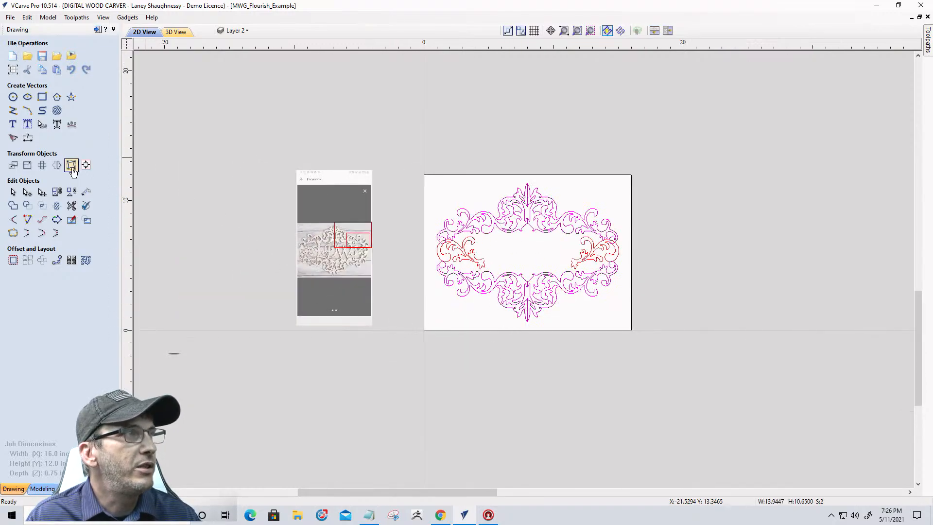
pyautogui.click(71, 194)
pyautogui.scroll(2, 470, 192)
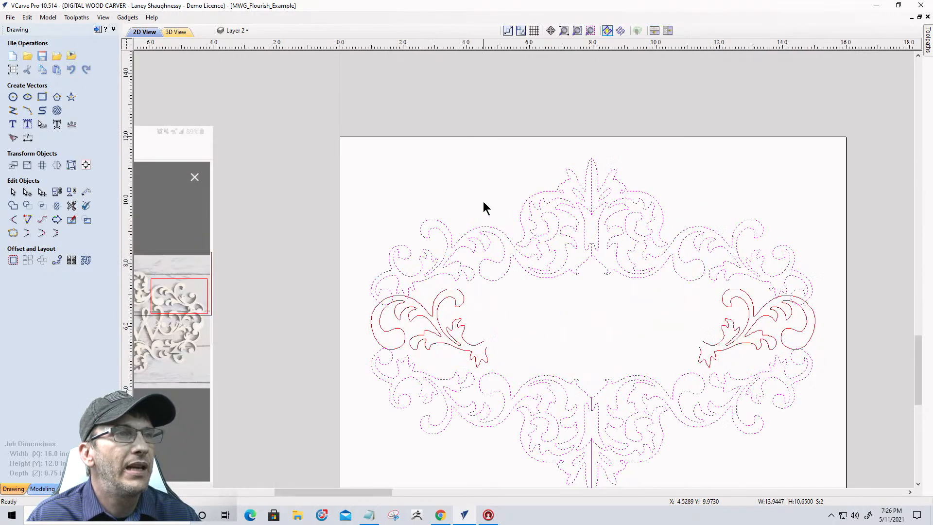
pyautogui.click(548, 448)
pyautogui.click(538, 349)
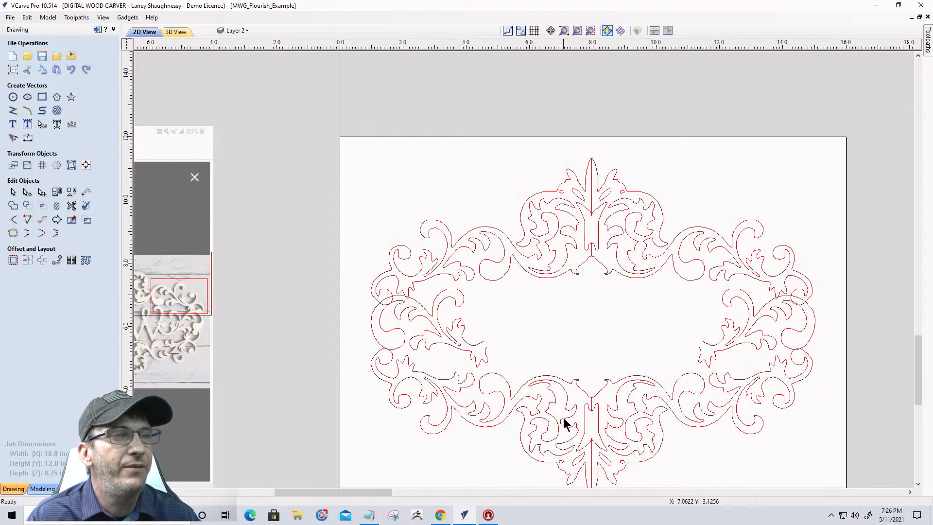
# - Select all vectors of the frame's left half, including its side flourish and small inner shapes, and nudge them right across the centre seam
pyautogui.moveTo(571, 439); pyautogui.dragTo(520, 178)
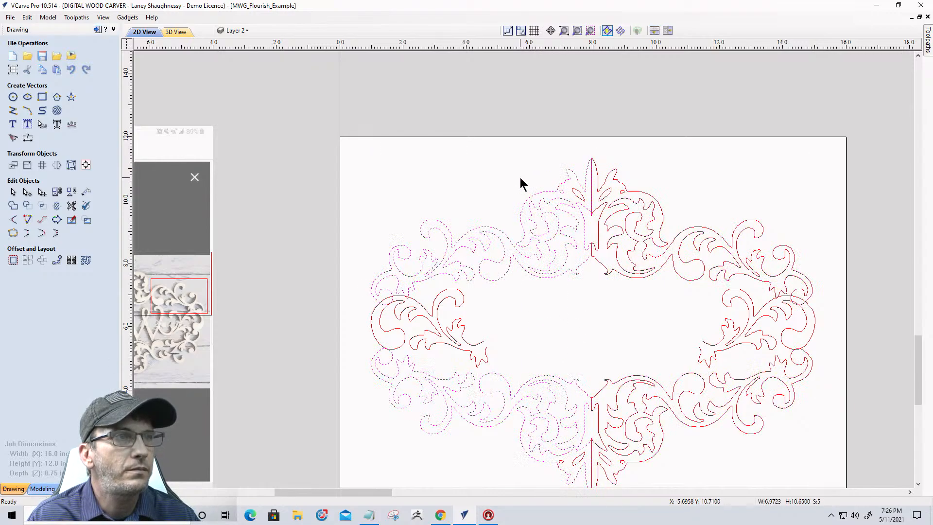
pyautogui.keyDown('shift'); pyautogui.click(439, 319); pyautogui.keyUp('shift')
pyautogui.scroll(3, 584, 203)
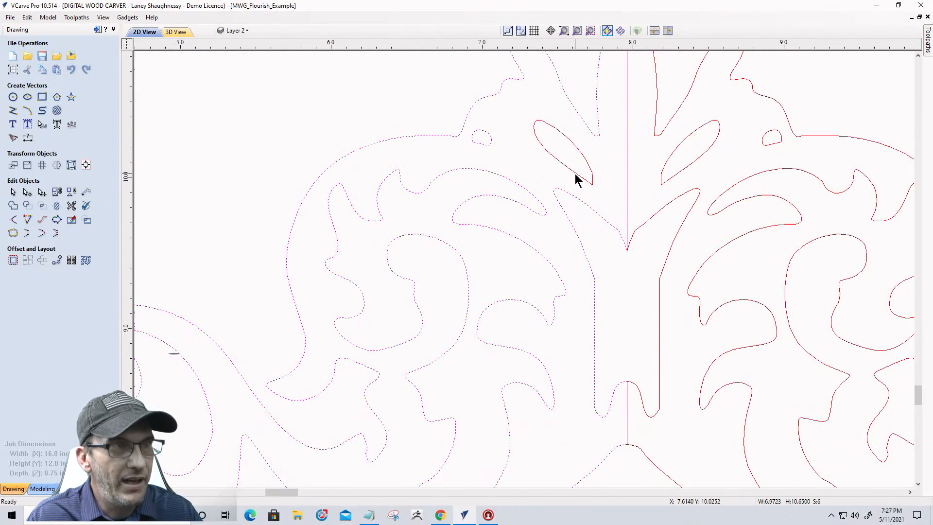
pyautogui.scroll(-6, 576, 180)
pyautogui.scroll(3, 574, 253)
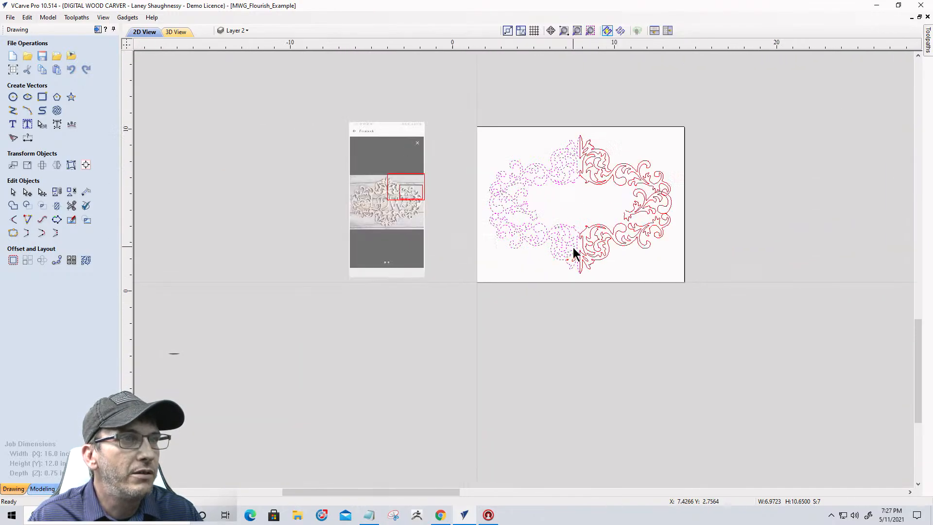
pyautogui.keyDown('shift'); pyautogui.click(560, 301); pyautogui.keyUp('shift')
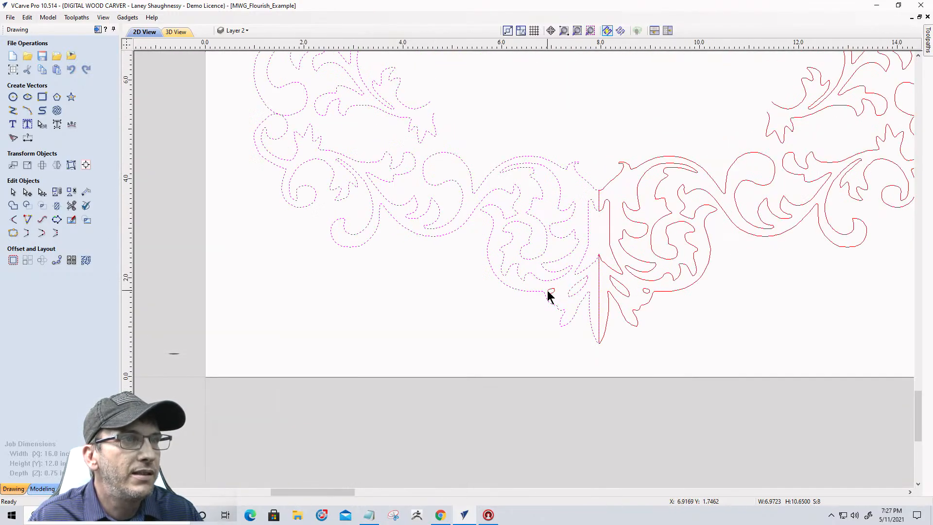
pyautogui.keyDown('shift'); pyautogui.click(548, 291); pyautogui.keyUp('shift')
pyautogui.scroll(-3, 532, 280)
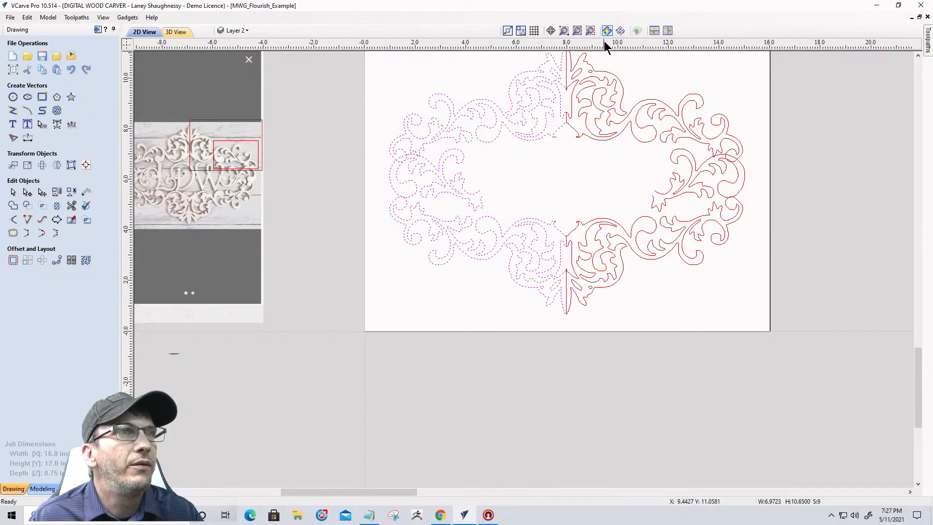
pyautogui.scroll(6, 558, 92)
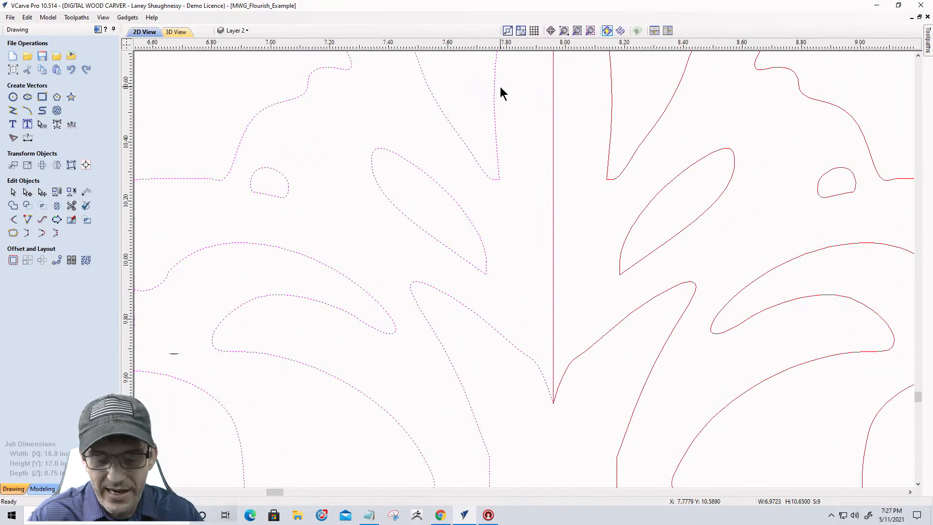
pyautogui.press('Right')
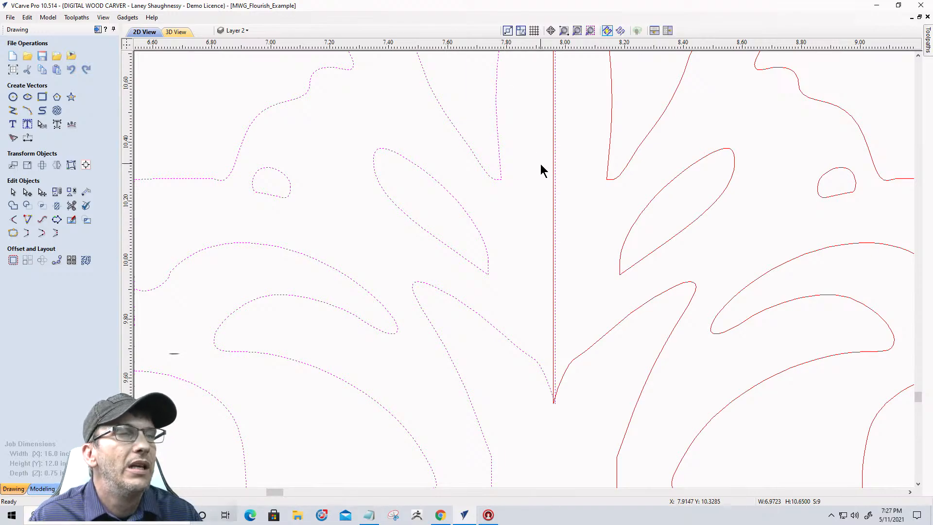
# - Trim away the overlapping centre seam lines inside the upper ornament, both through the pointed tip and the short segment below
pyautogui.scroll(-4, 583, 229)
pyautogui.scroll(1, 589, 231)
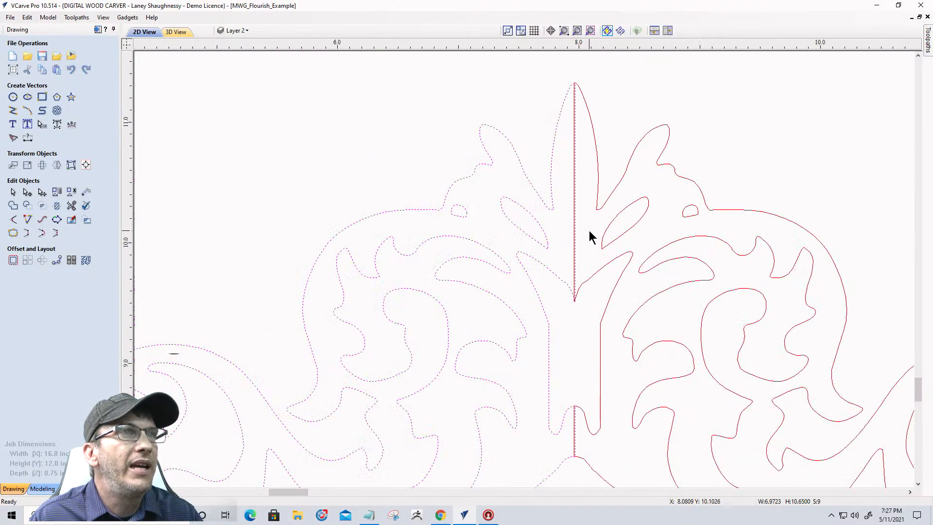
pyautogui.click(71, 205)
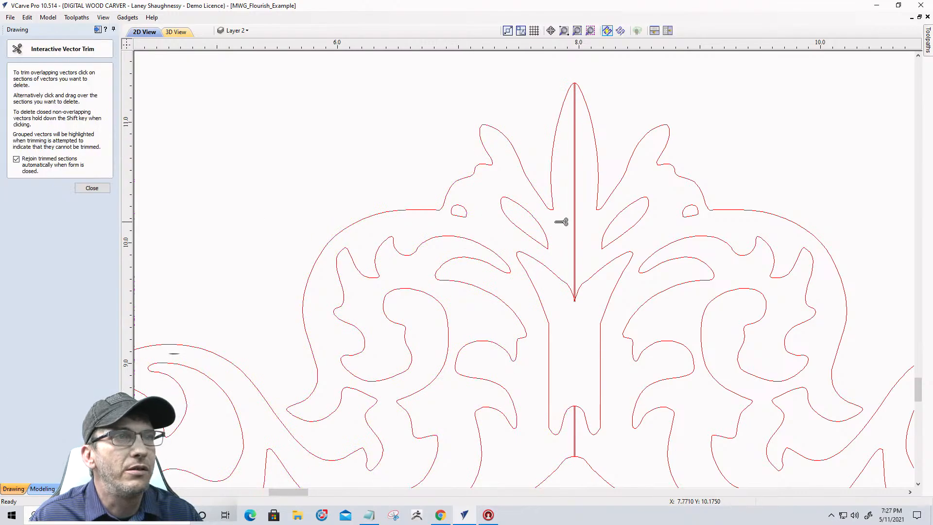
pyautogui.click(576, 221)
pyautogui.click(576, 221)
pyautogui.scroll(-5, 578, 224)
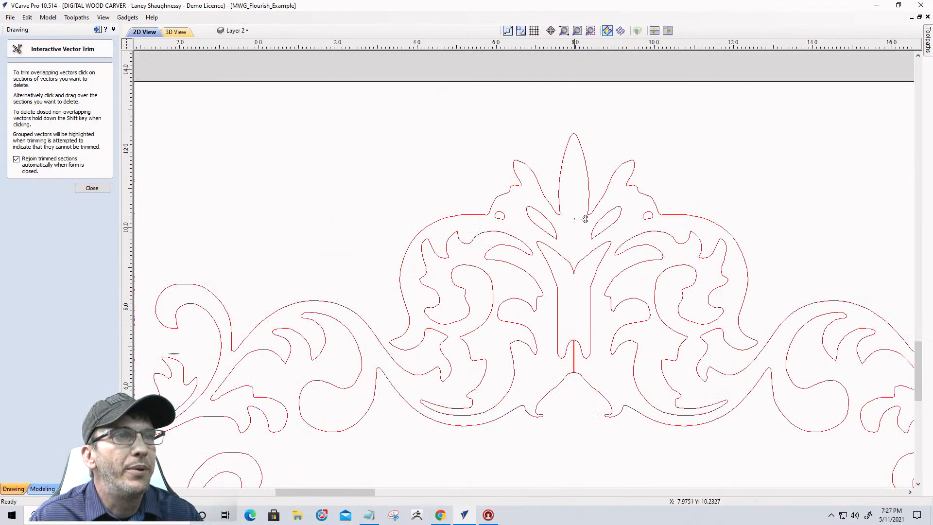
pyautogui.scroll(5, 578, 265)
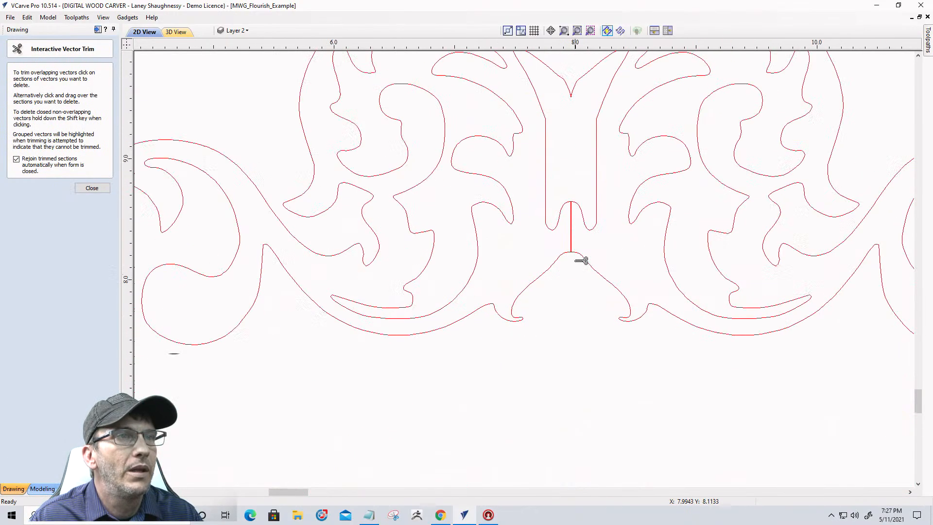
pyautogui.click(576, 223)
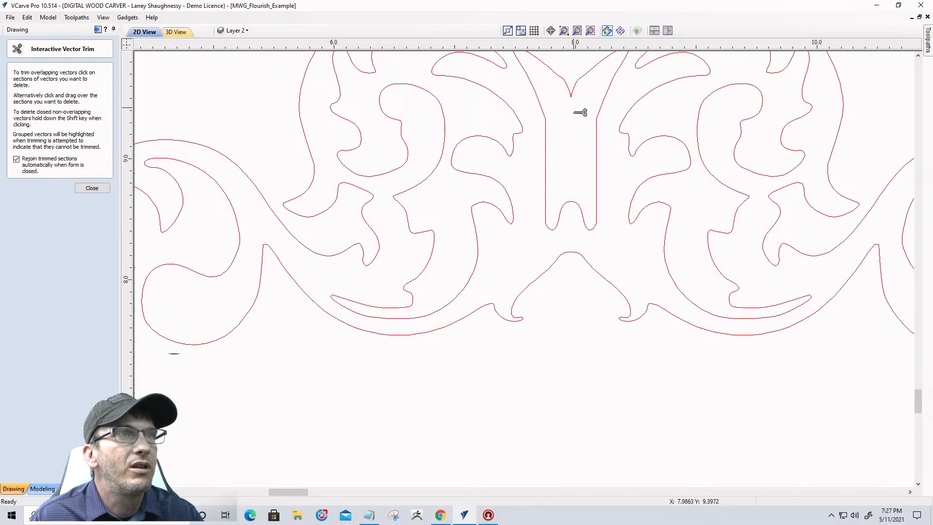
# - Trim the tiny crossing line ends at the point of the upper ornament's central V-shaped notch
pyautogui.scroll(4, 569, 73)
pyautogui.scroll(5, 589, 249)
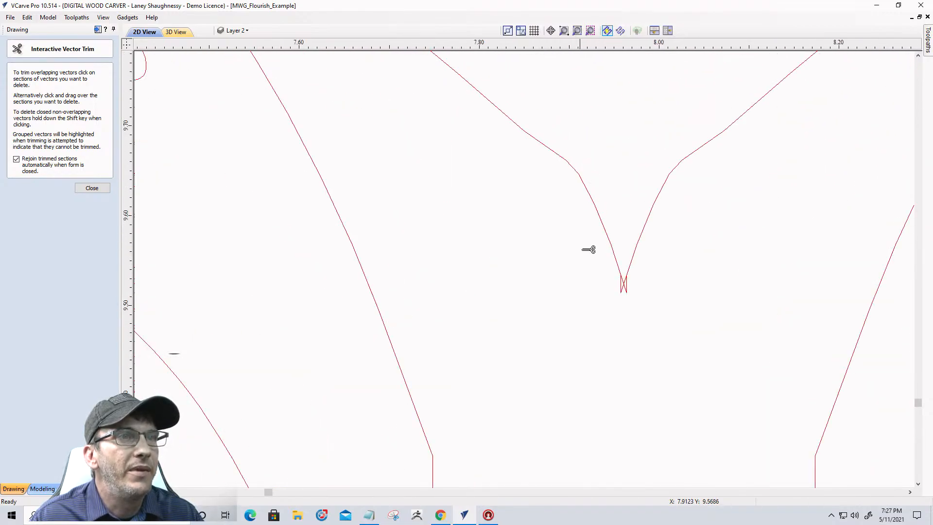
pyautogui.click(627, 288)
pyautogui.click(599, 304)
pyautogui.scroll(-10, 595, 243)
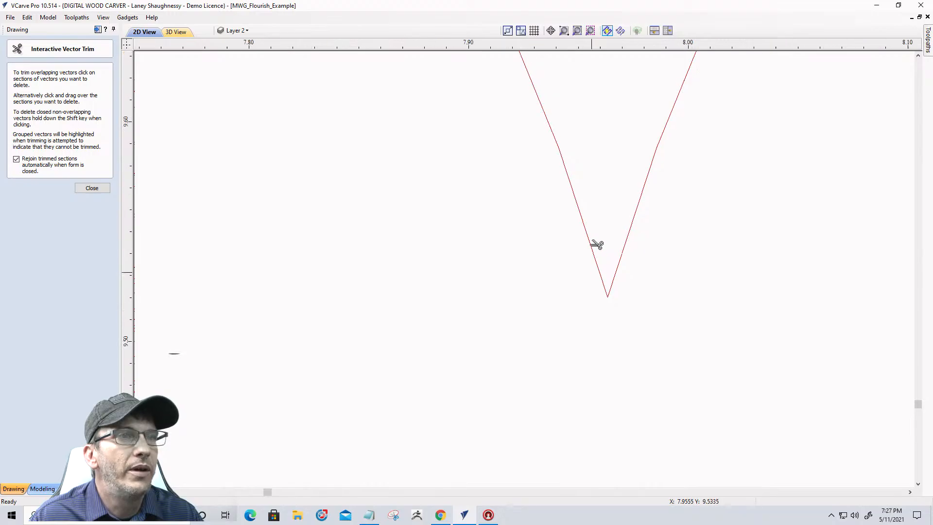
pyautogui.scroll(-5, 597, 234)
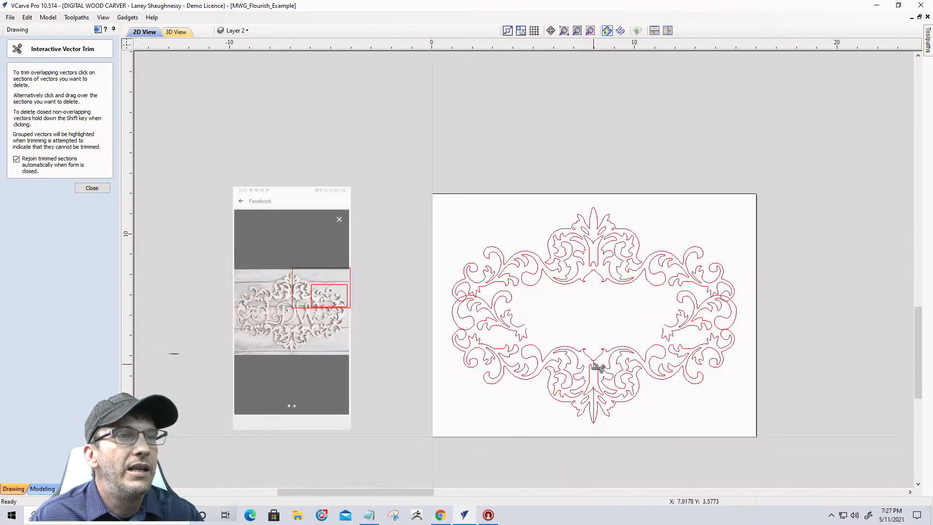
# - Trim away the overlapping centre seam lines inside the lower ornament
pyautogui.scroll(7, 600, 358)
pyautogui.scroll(-3, 601, 358)
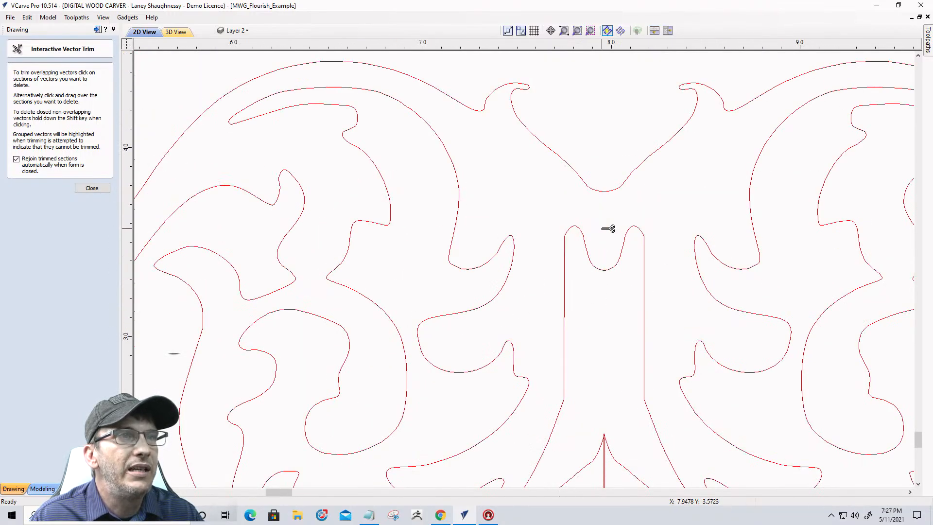
pyautogui.scroll(-3, 606, 348)
pyautogui.scroll(6, 609, 335)
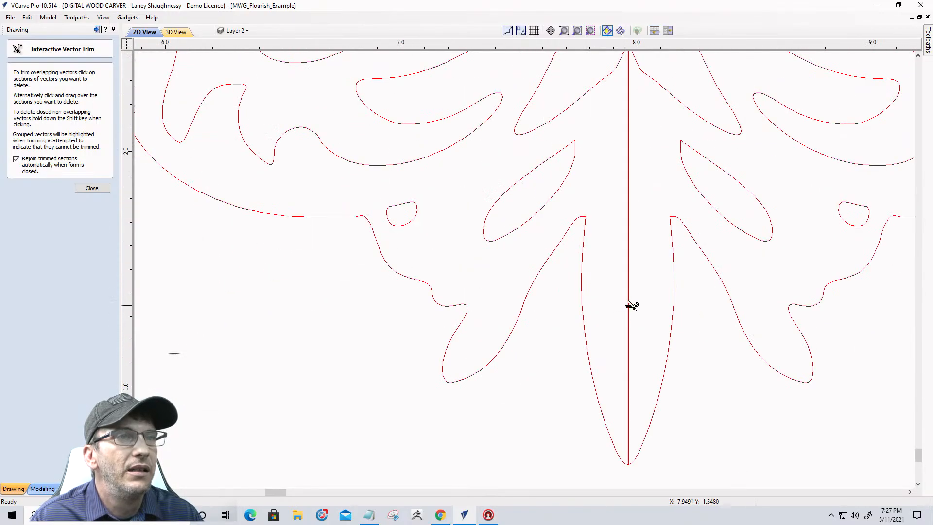
pyautogui.scroll(-2, 631, 305)
pyautogui.scroll(10, 626, 204)
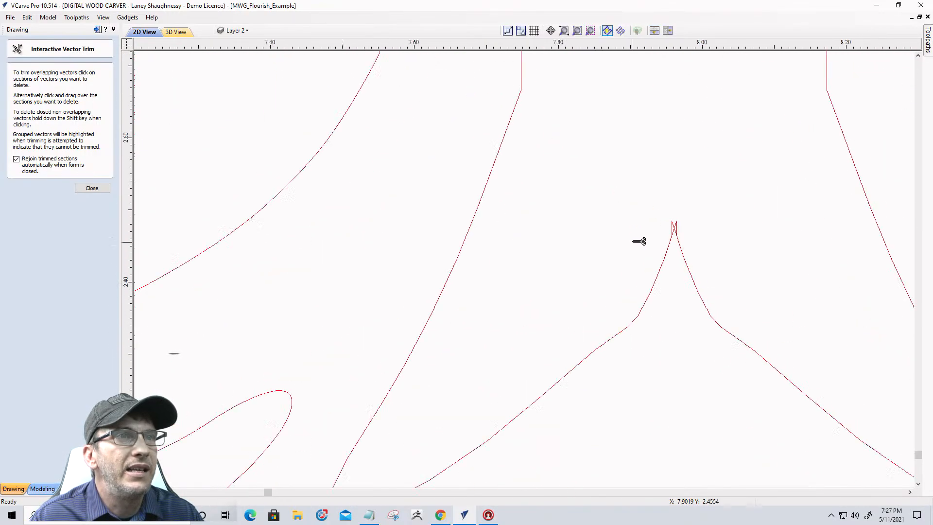
# - Trim the crossing line ends at the point of the lower ornament's central notch and finish trimming
pyautogui.click(657, 285)
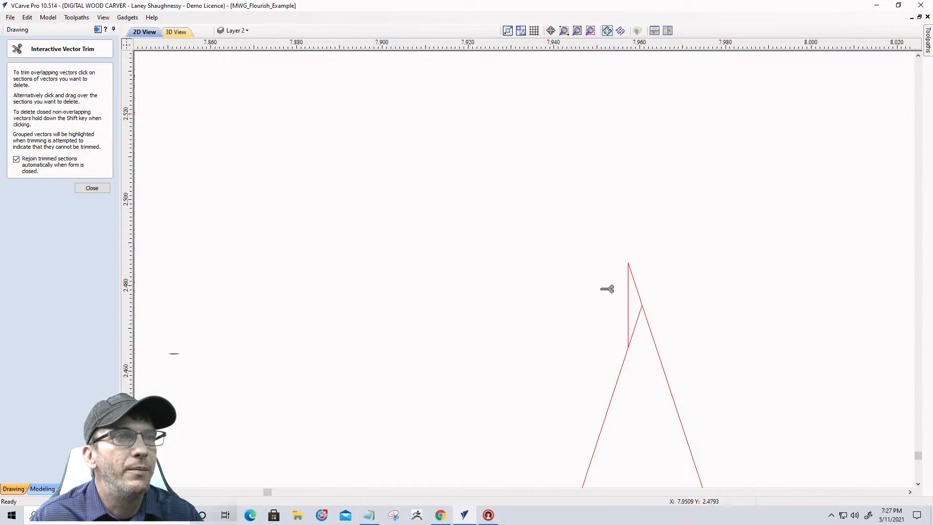
pyautogui.click(642, 293)
pyautogui.scroll(-15, 574, 223)
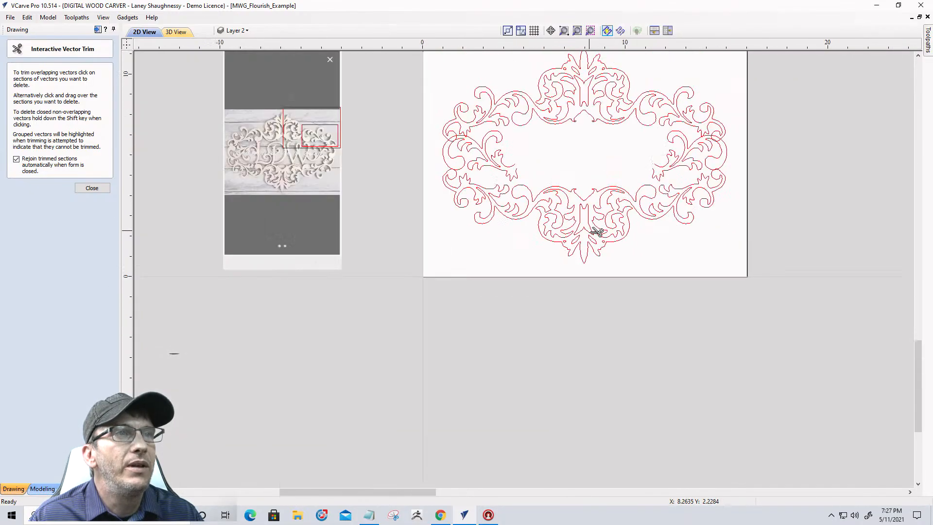
pyautogui.scroll(5, 578, 134)
pyautogui.scroll(-3, 577, 132)
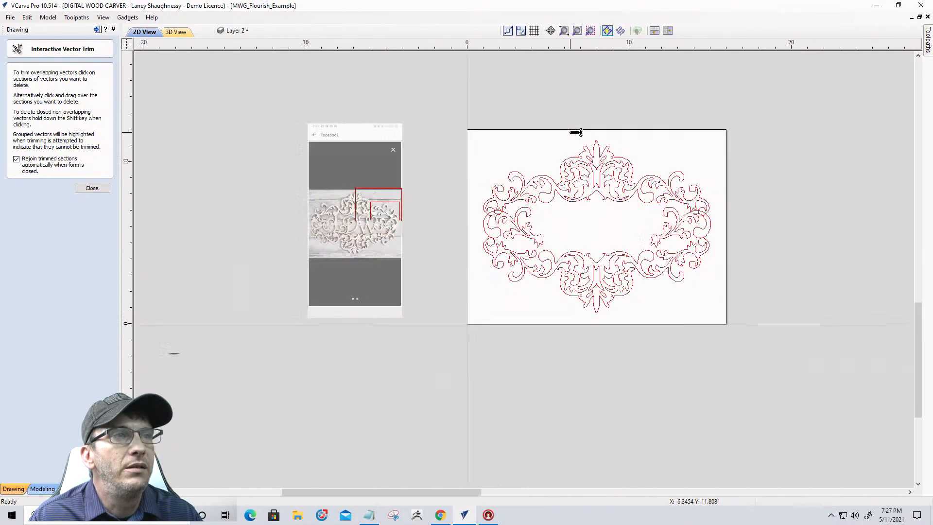
pyautogui.scroll(1, 577, 132)
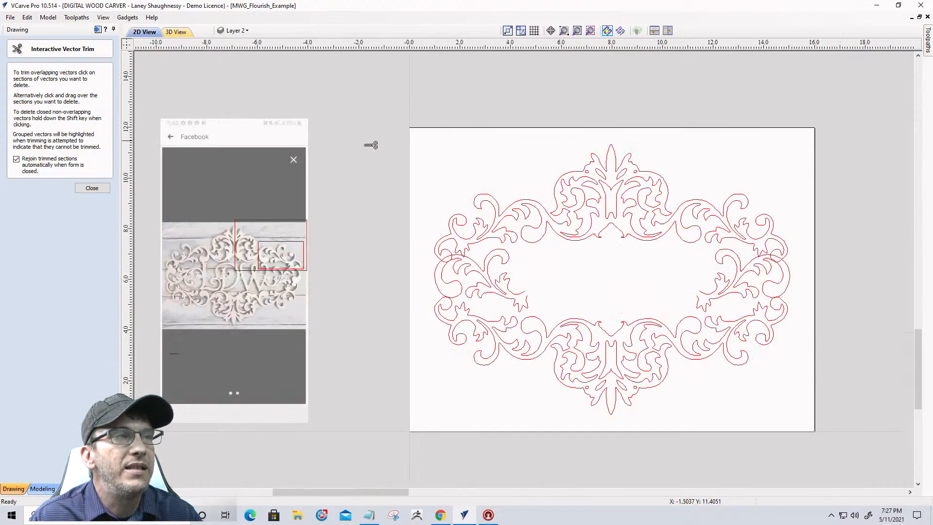
pyautogui.click(105, 188)
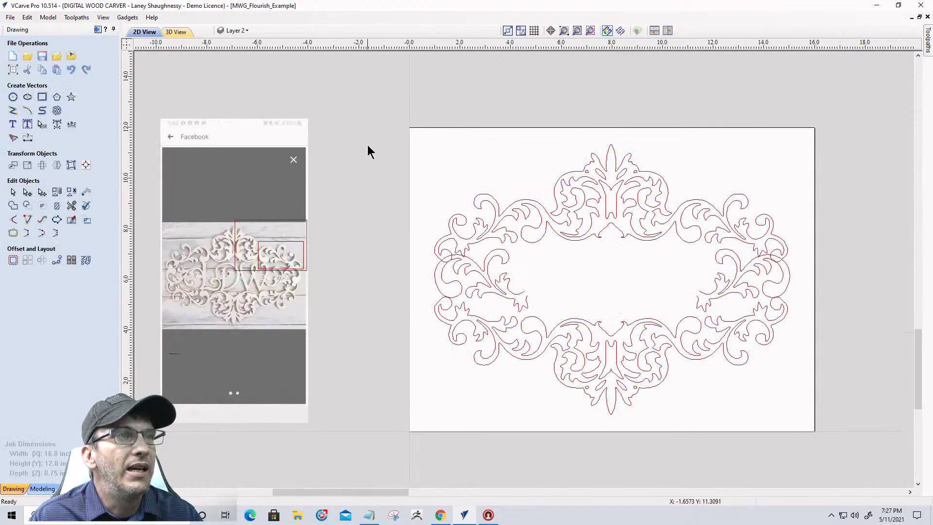
# - Group all vectors of the frame's upper half, and group those of the lower half separately, leaving out the side flourishes
pyautogui.moveTo(836, 255); pyautogui.dragTo(835, 261)
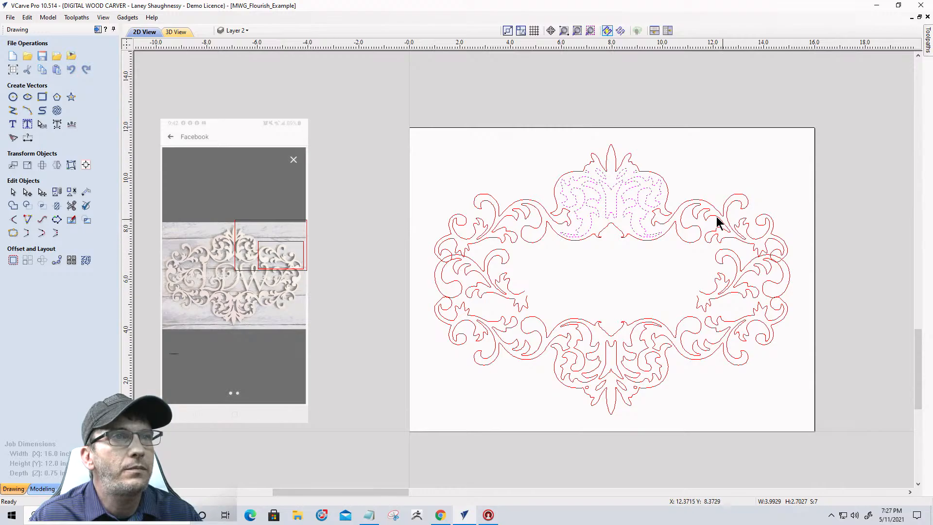
pyautogui.keyDown('shift'); pyautogui.click(697, 206); pyautogui.keyUp('shift')
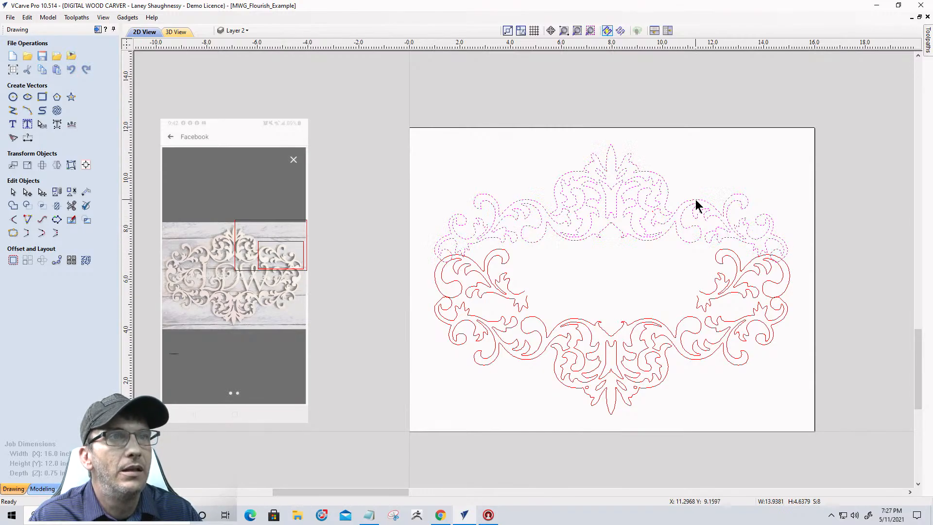
pyautogui.click(613, 294)
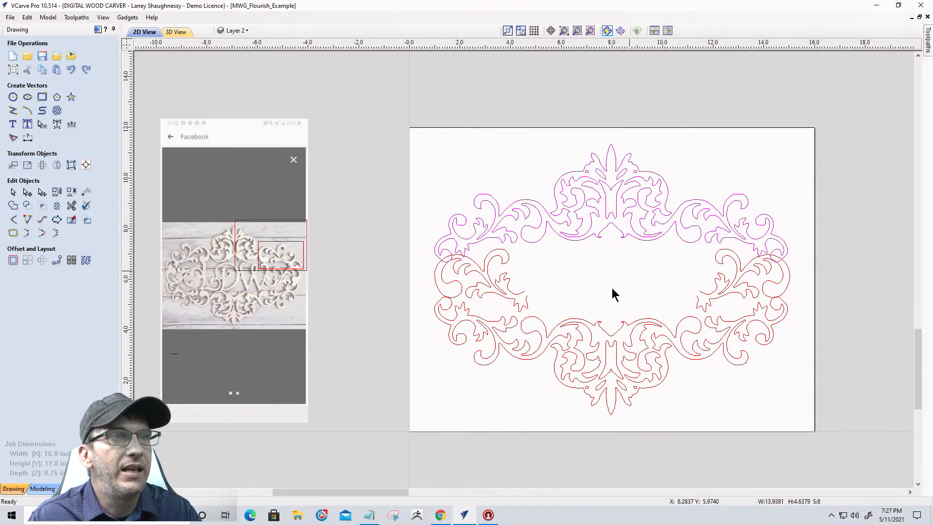
pyautogui.moveTo(398, 290); pyautogui.dragTo(864, 436)
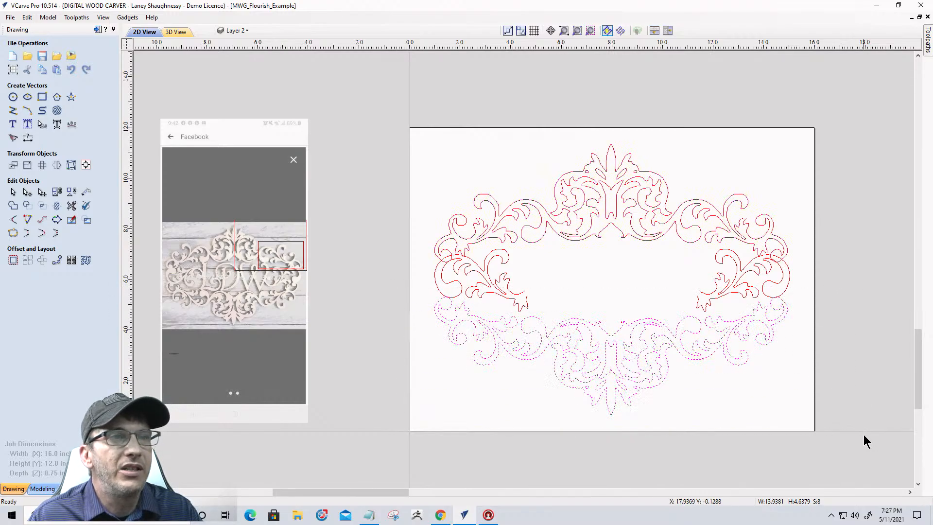
pyautogui.press('g')
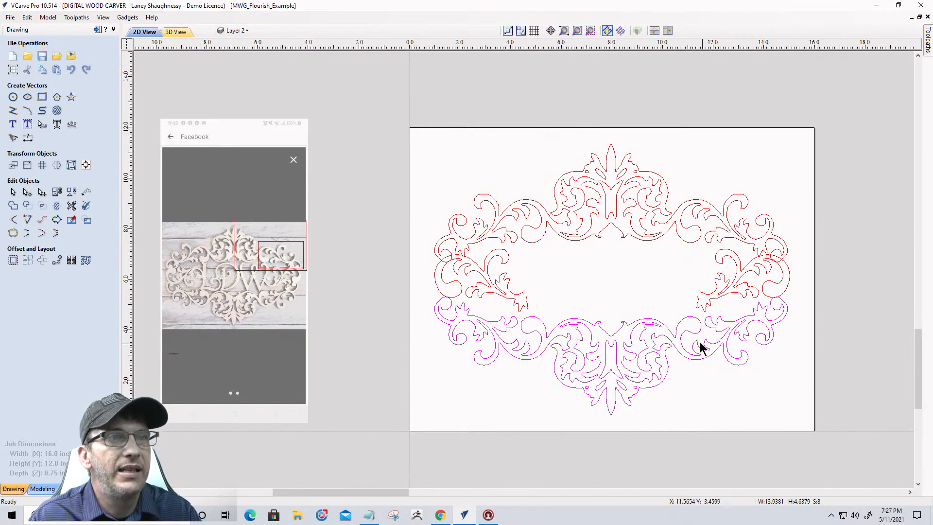
pyautogui.click(734, 276)
pyautogui.click(488, 277)
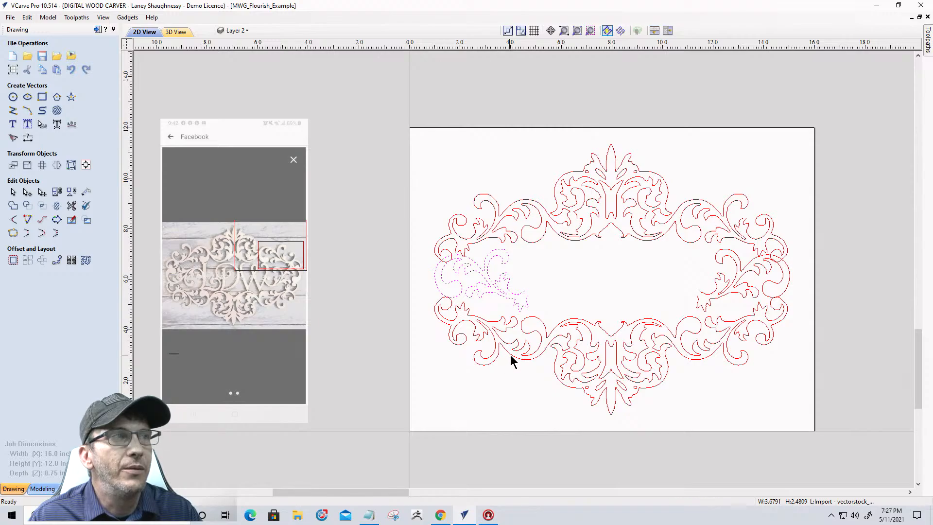
# - Examine the monogram lettering in the reference photo and how it meets the surrounding frame
pyautogui.scroll(-5, 709, 341)
pyautogui.scroll(10, 562, 333)
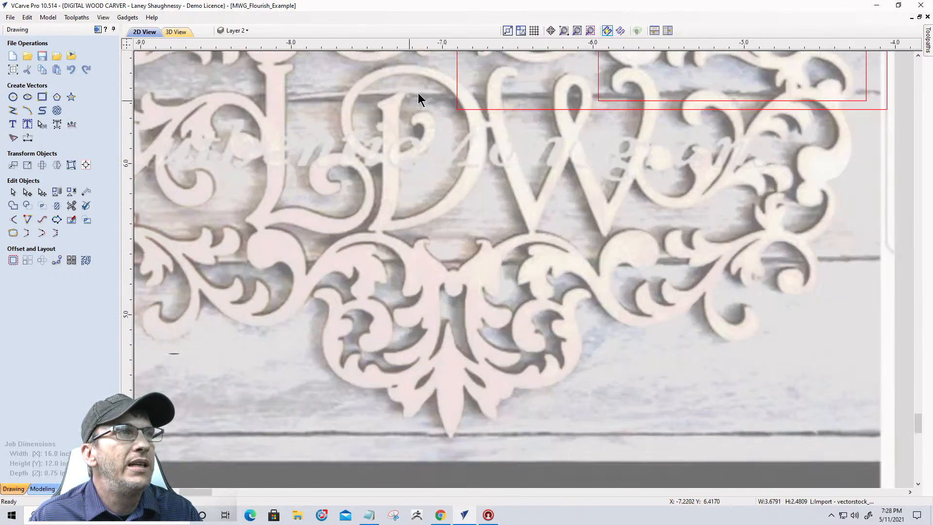
pyautogui.scroll(-5, 649, 171)
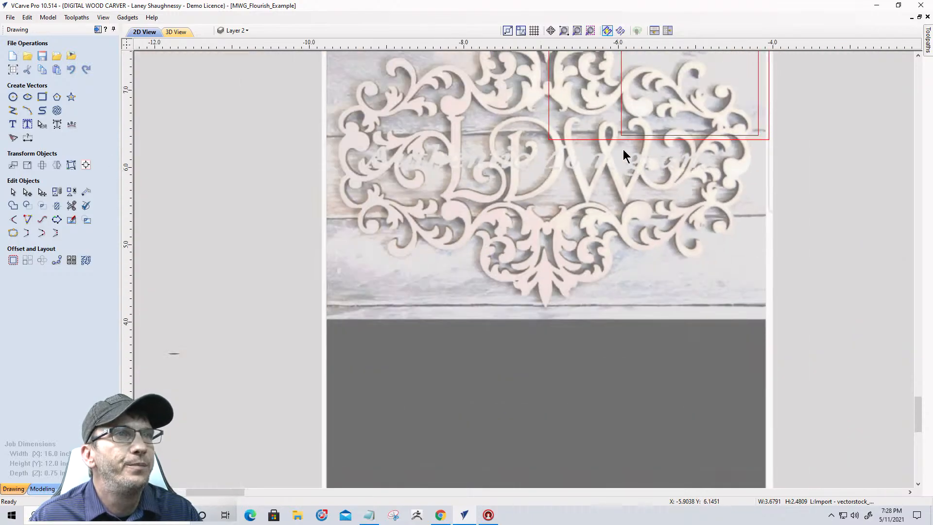
pyautogui.scroll(2, 578, 95)
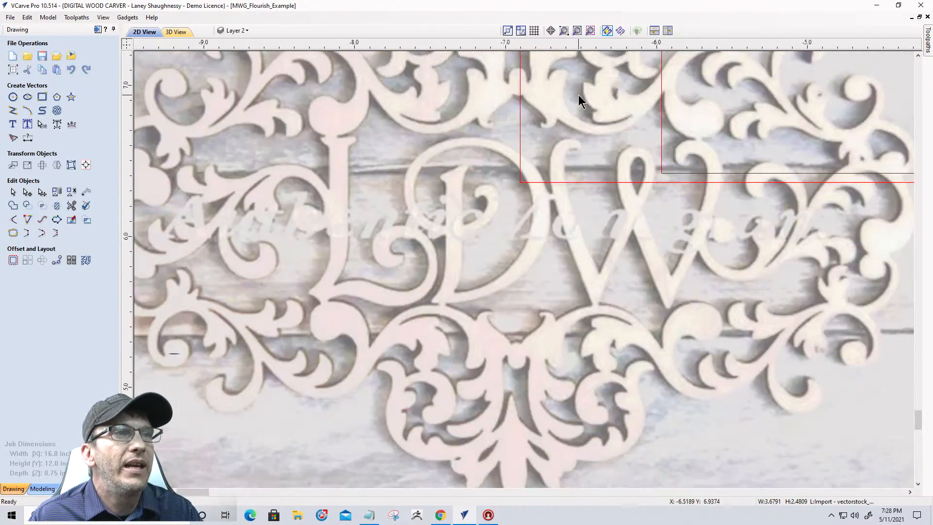
pyautogui.scroll(-10, 354, 172)
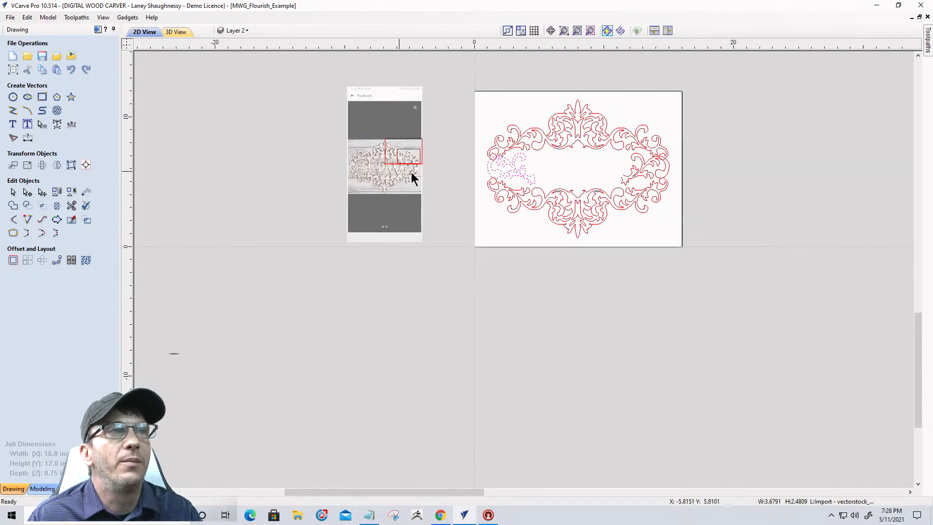
pyautogui.scroll(-1, 538, 170)
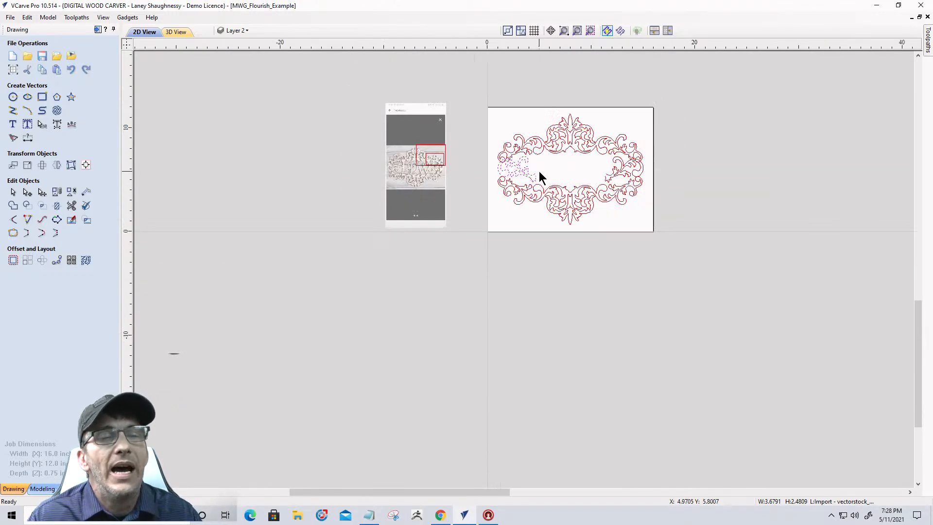
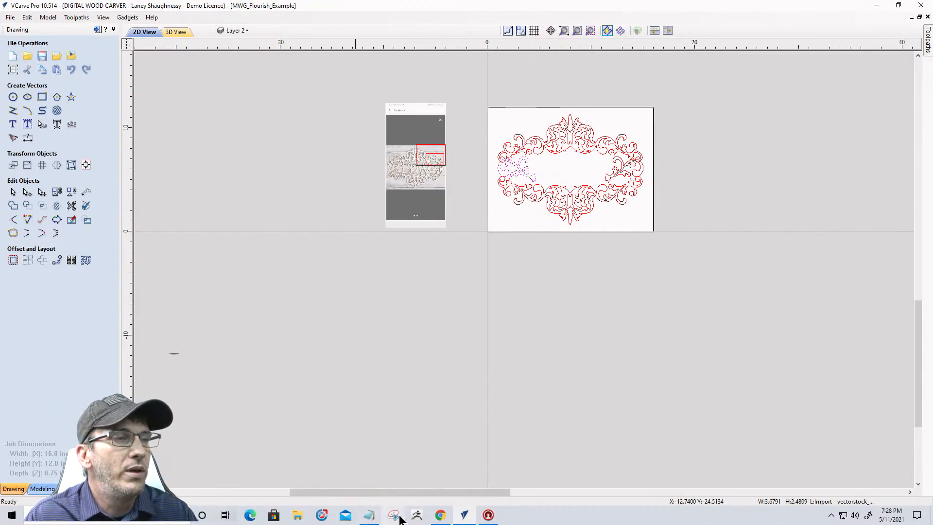
# - Switch to Chrome, open wordmark.it and preview the letters LDW in the fonts installed on the computer
pyautogui.moveTo(362, 522)
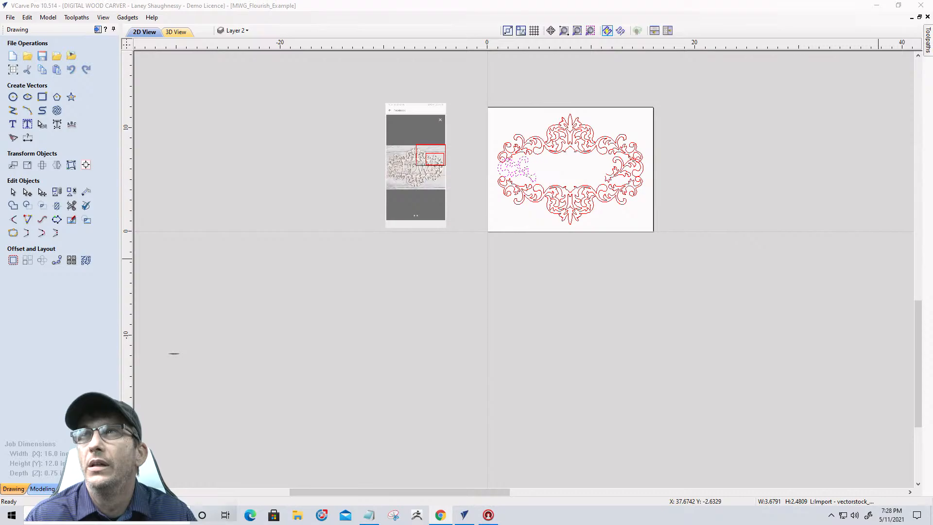
pyautogui.click(440, 515)
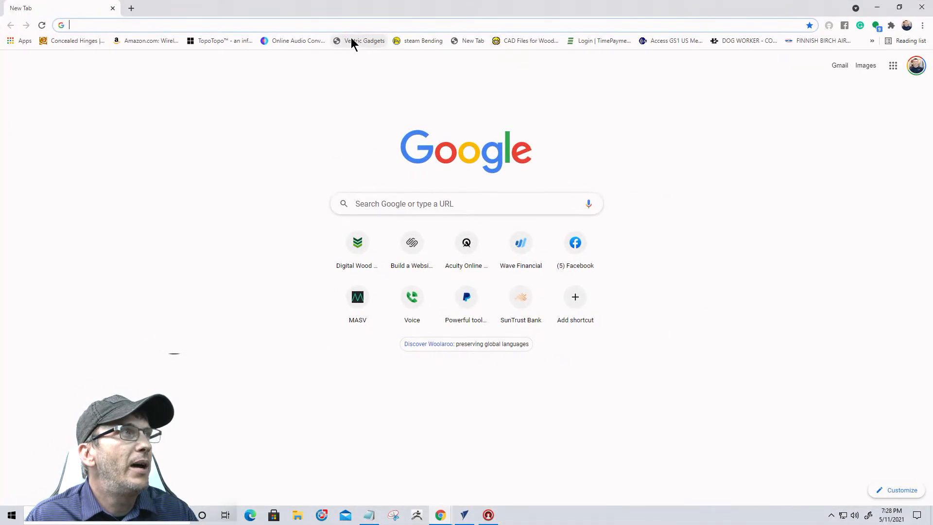
pyautogui.write('Word')
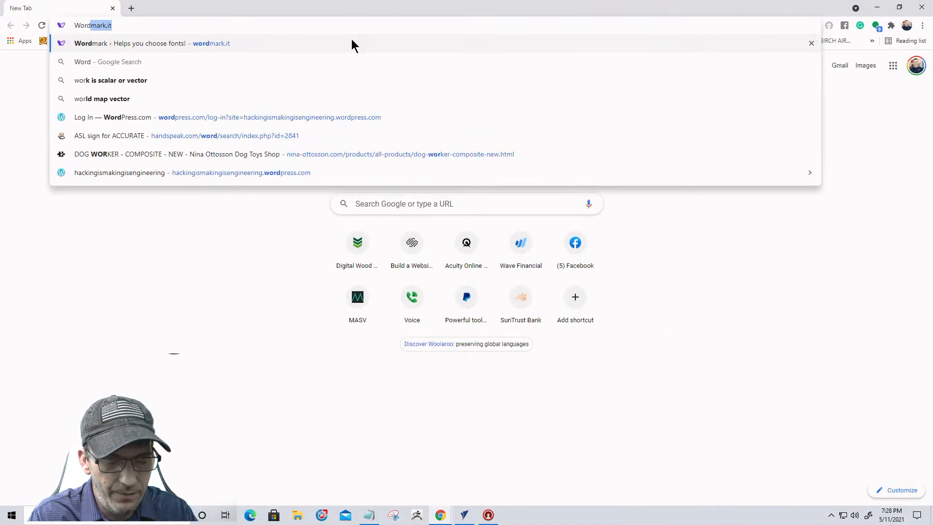
pyautogui.write('mark.it')
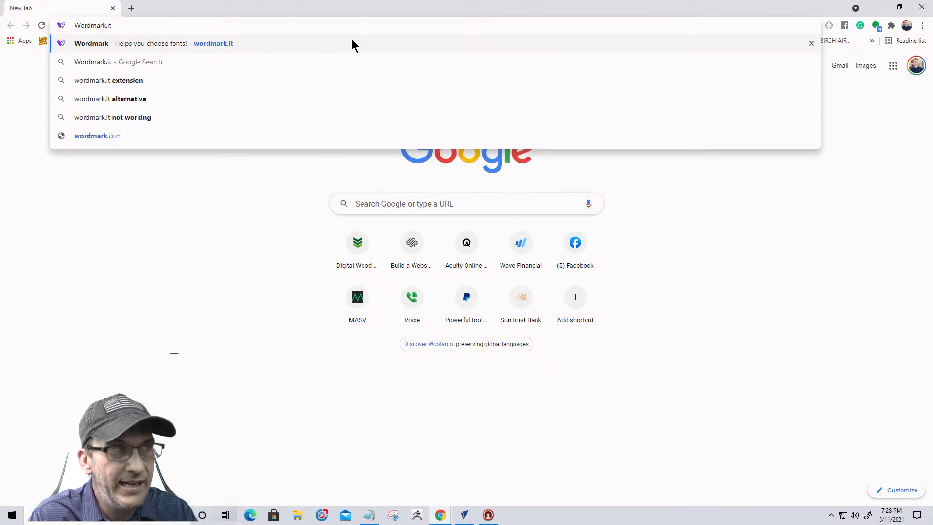
pyautogui.press('Return')
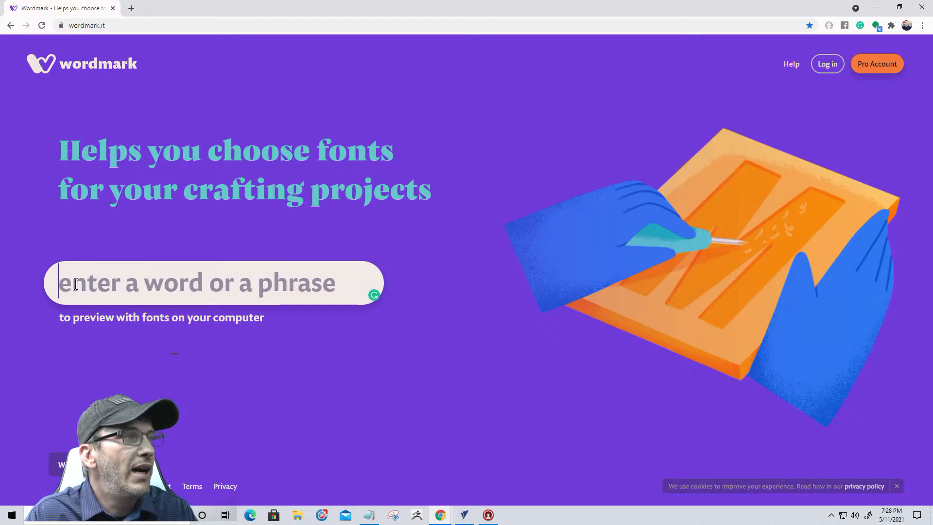
pyautogui.write('LDW')
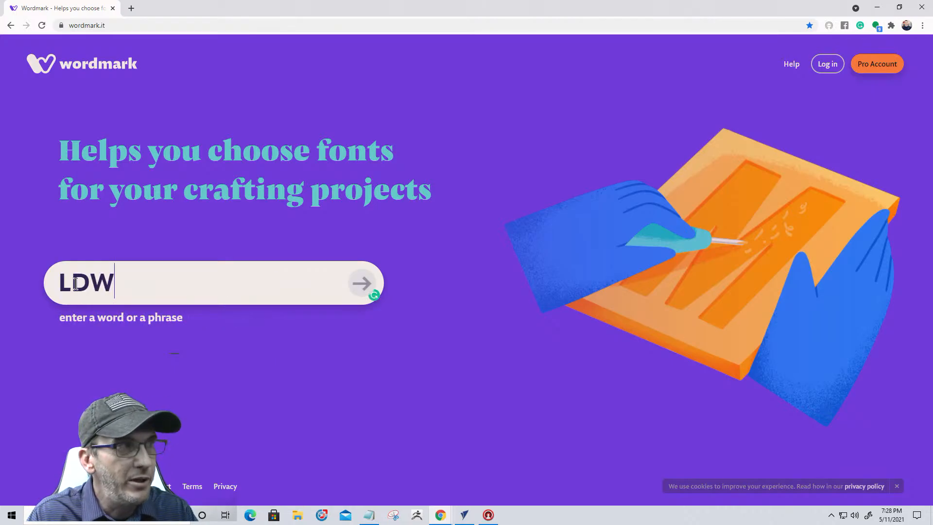
pyautogui.click(363, 283)
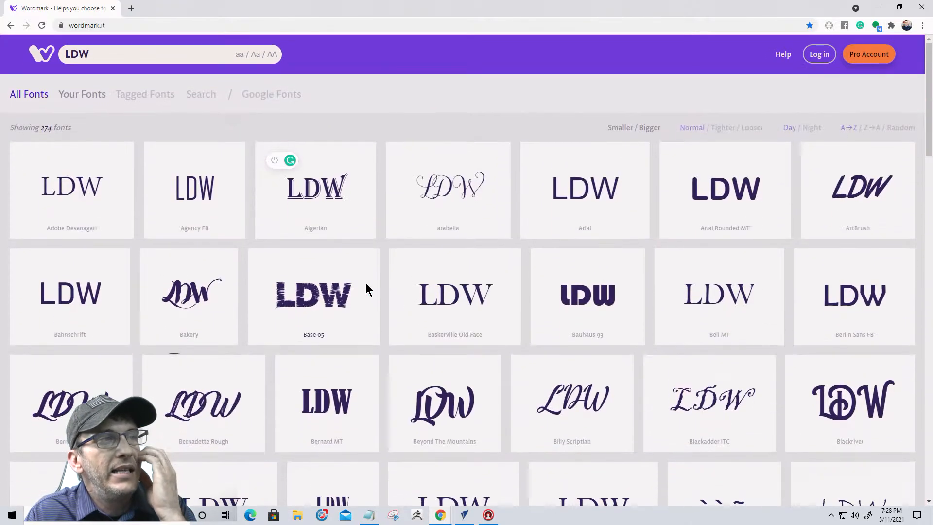
# - Browse the LDW previews of the installed fonts for a style close to the reference lettering
pyautogui.scroll(-5, 664, 219)
pyautogui.scroll(2, 664, 218)
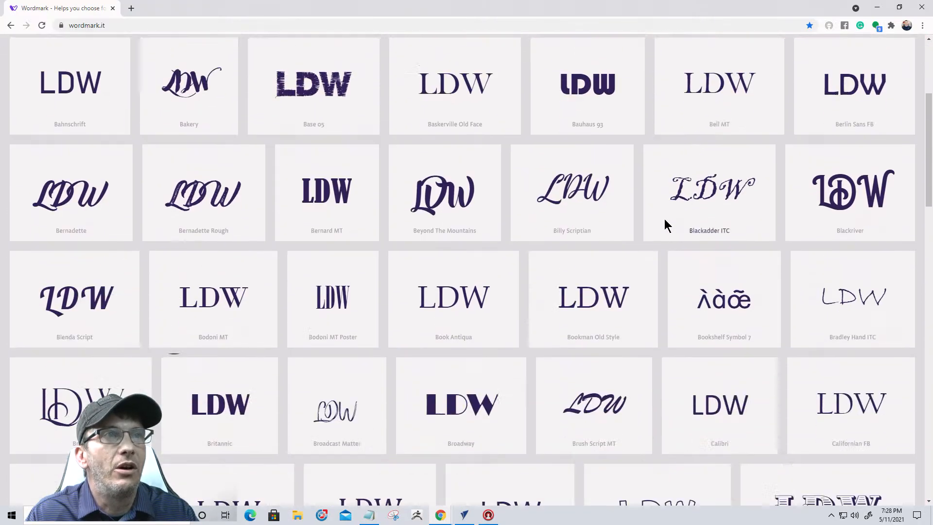
pyautogui.scroll(-2, 664, 219)
pyautogui.scroll(2, 664, 218)
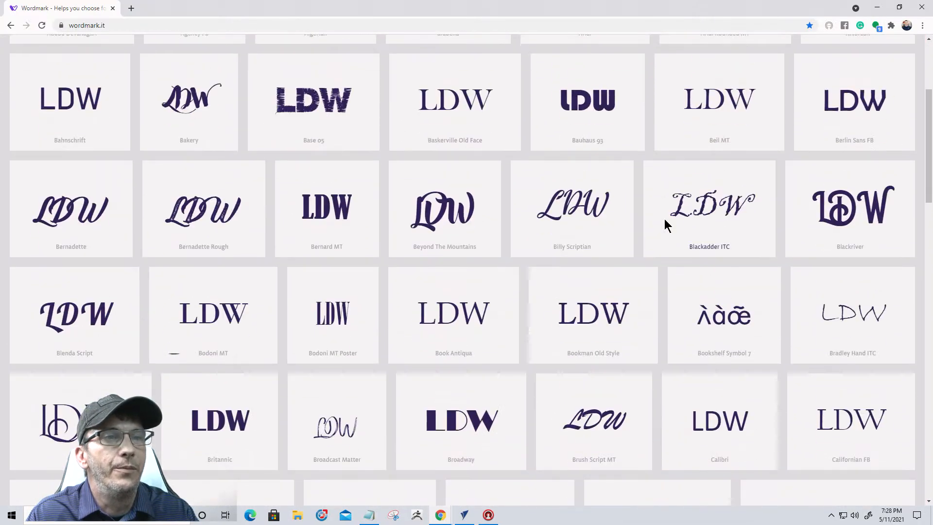
# - Switch to VCarve Pro and set the fading of the non-selected reference photo to 0 %
pyautogui.click(469, 514)
pyautogui.scroll(3, 384, 156)
pyautogui.scroll(2, 450, 170)
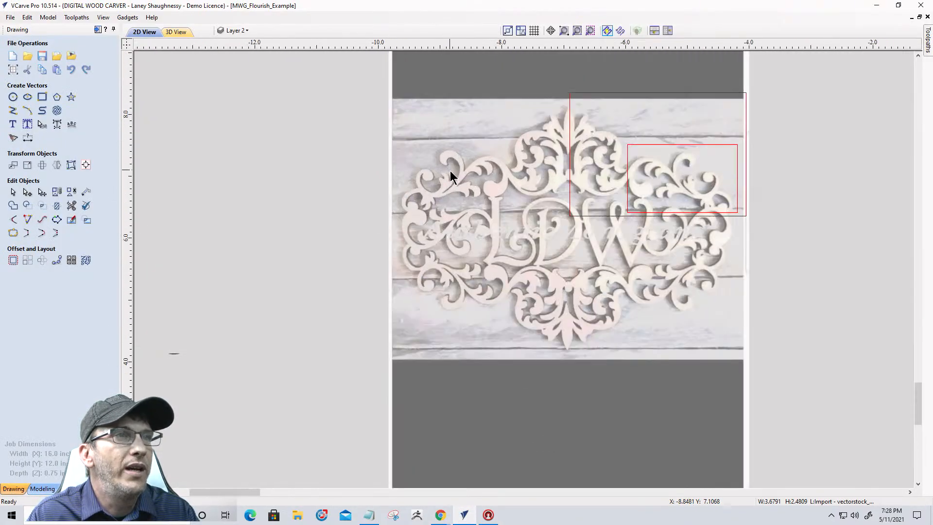
pyautogui.rightClick(469, 198)
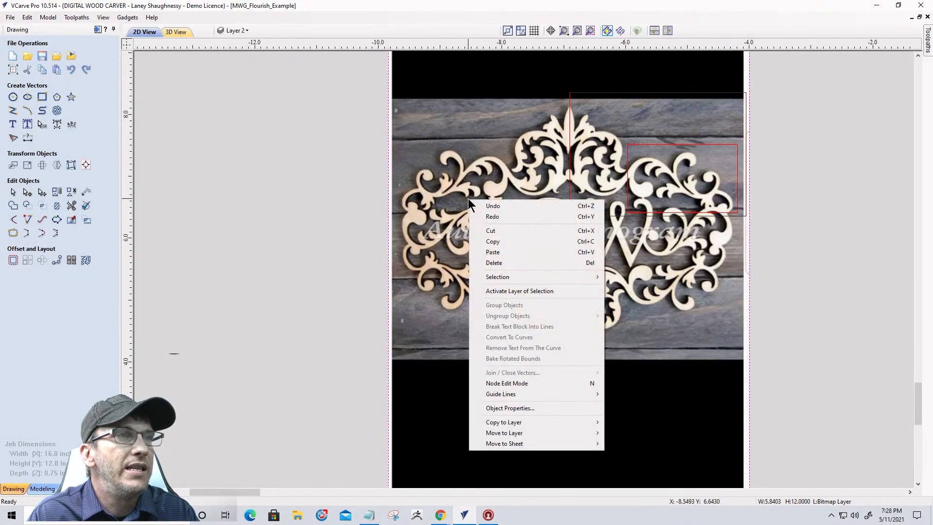
pyautogui.click(500, 408)
pyautogui.moveTo(409, 249); pyautogui.dragTo(381, 267)
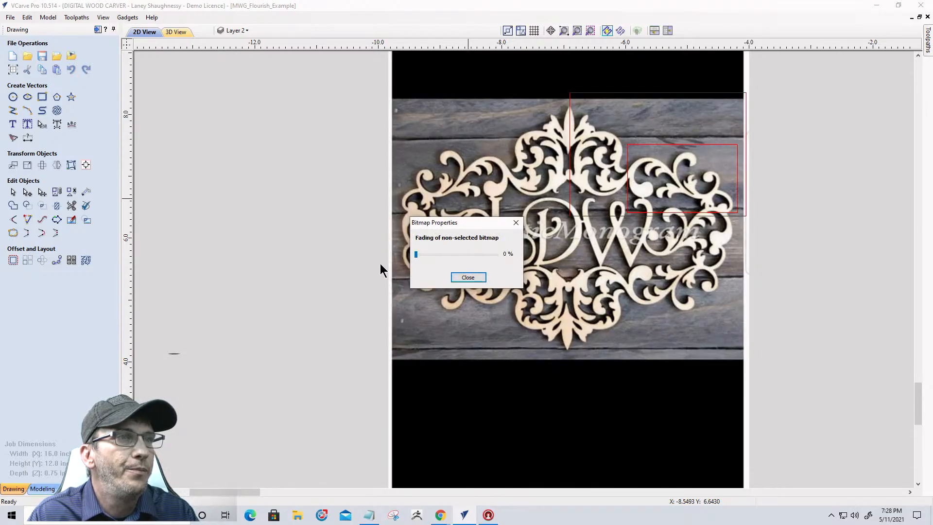
pyautogui.click(462, 280)
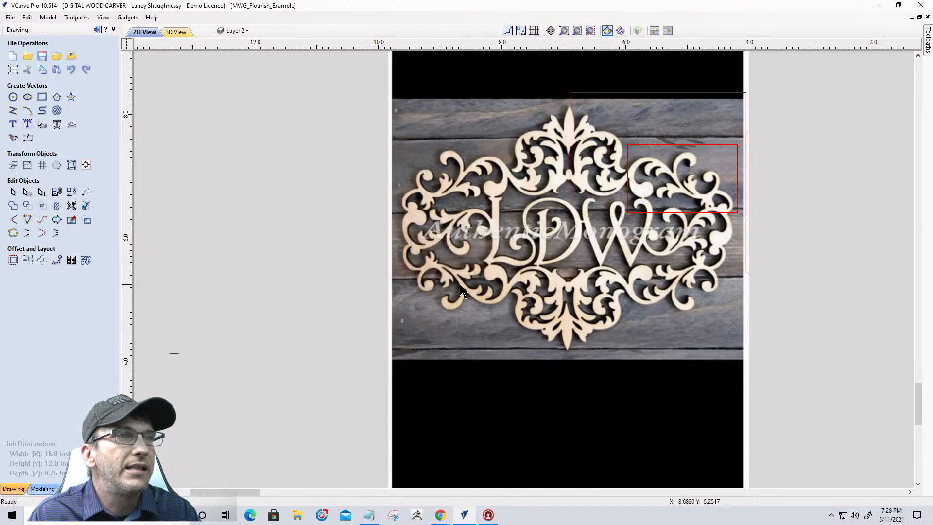
# - Examine the LDW lettering in the reference photo and compare it with the frame and the MWG example
pyautogui.scroll(3, 473, 246)
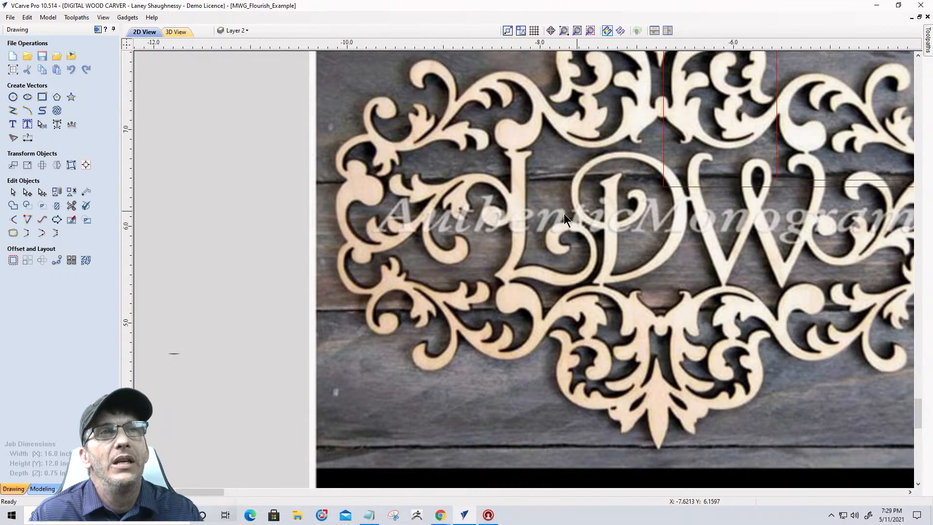
pyautogui.scroll(-2, 561, 206)
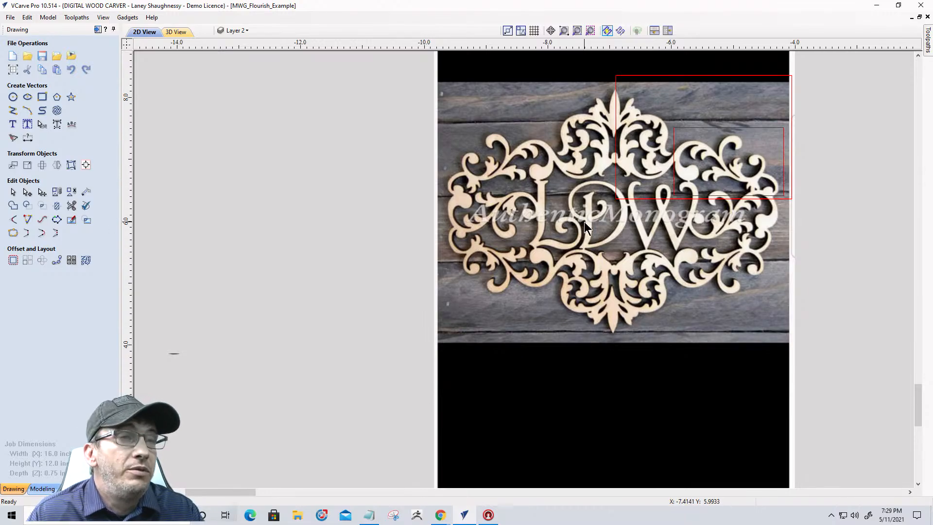
pyautogui.scroll(-3, 622, 223)
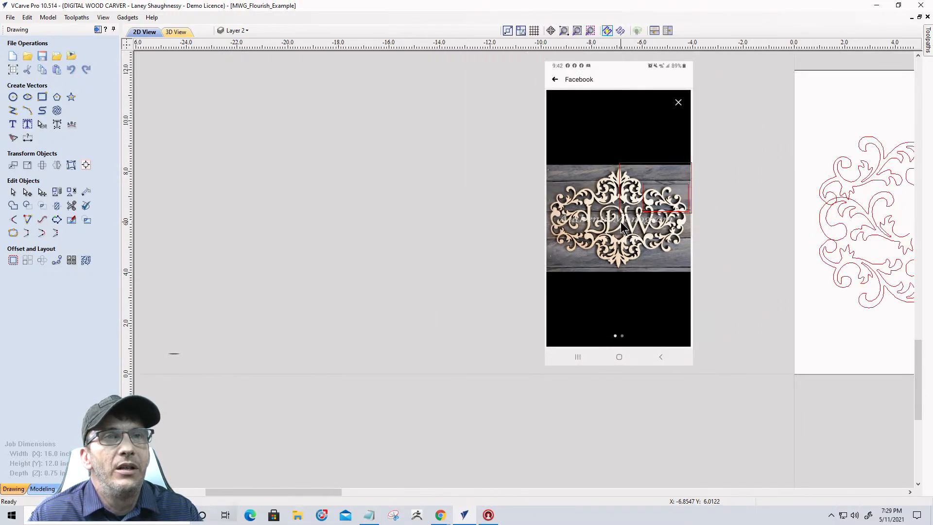
pyautogui.scroll(-6, 619, 222)
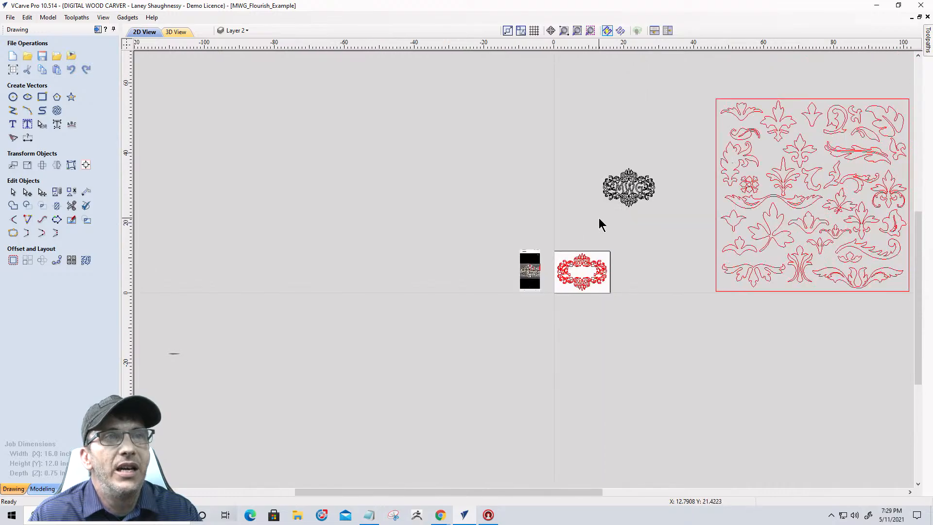
pyautogui.scroll(3, 645, 265)
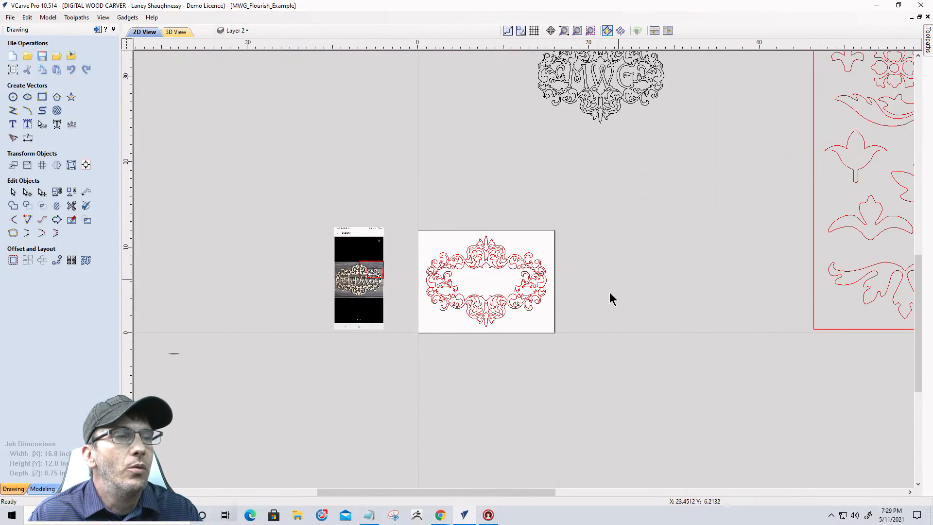
# - Switch to Chrome with the LDW font previews and mark arabella and Blackriver as candidate fonts
pyautogui.moveTo(440, 514)
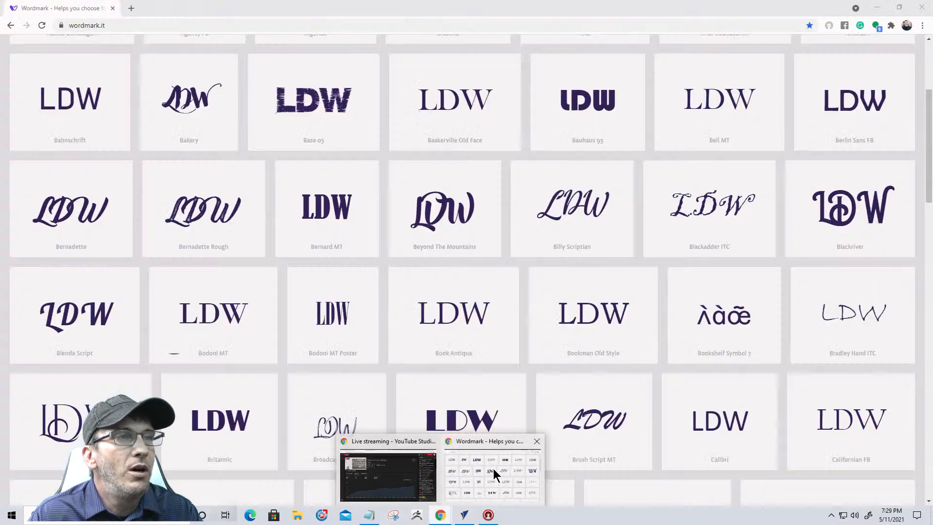
pyautogui.click(493, 468)
pyautogui.scroll(4, 267, 131)
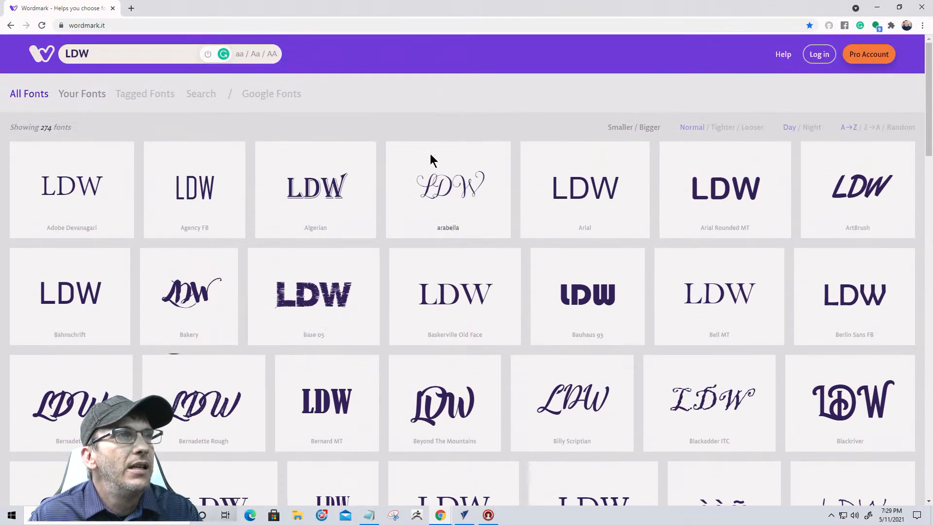
pyautogui.scroll(-3, 459, 194)
pyautogui.scroll(2, 458, 189)
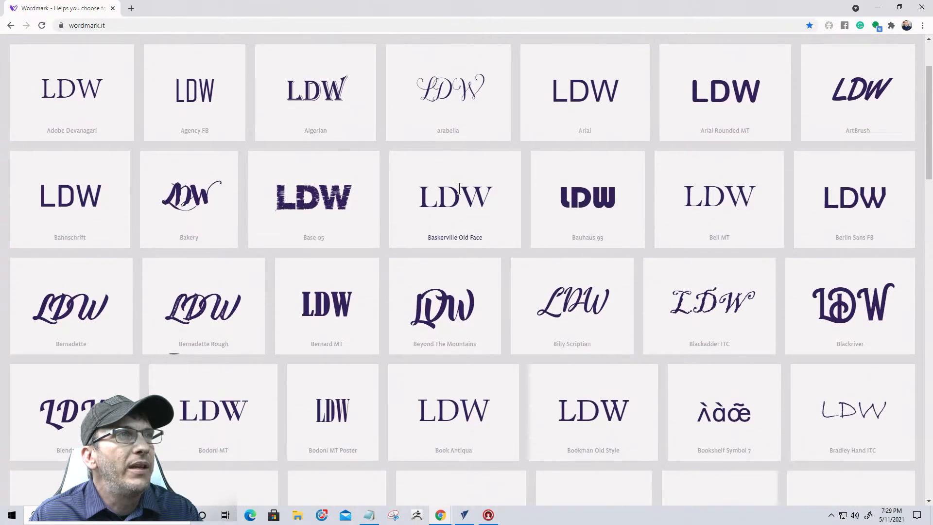
pyautogui.moveTo(417, 139); pyautogui.dragTo(485, 162)
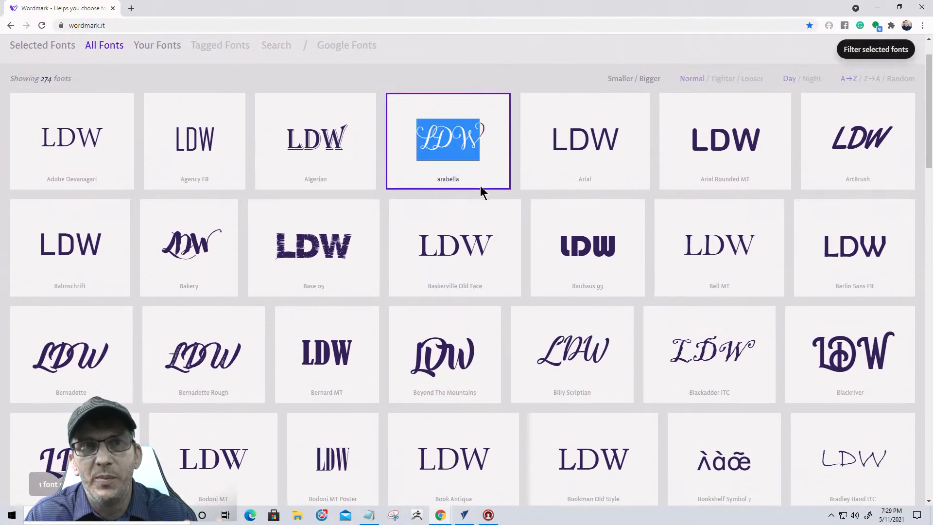
pyautogui.scroll(-2, 480, 188)
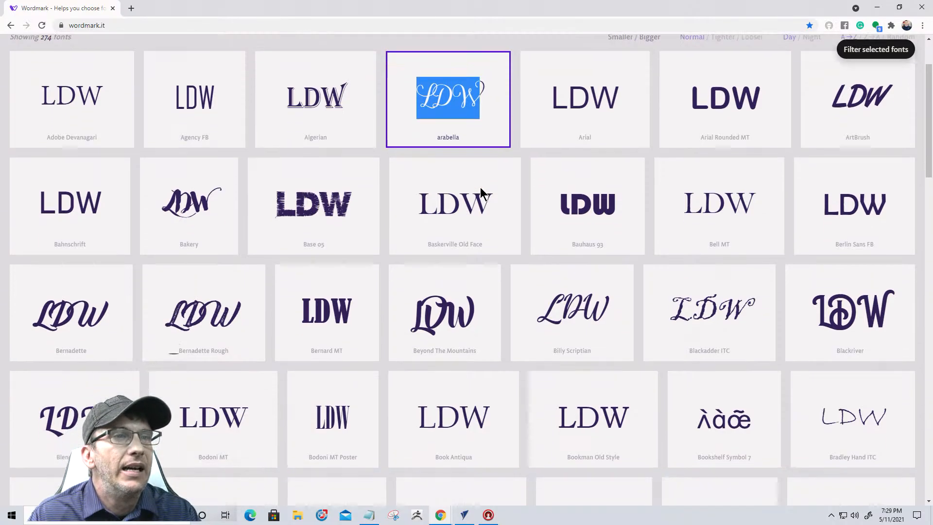
pyautogui.moveTo(815, 251); pyautogui.dragTo(905, 257)
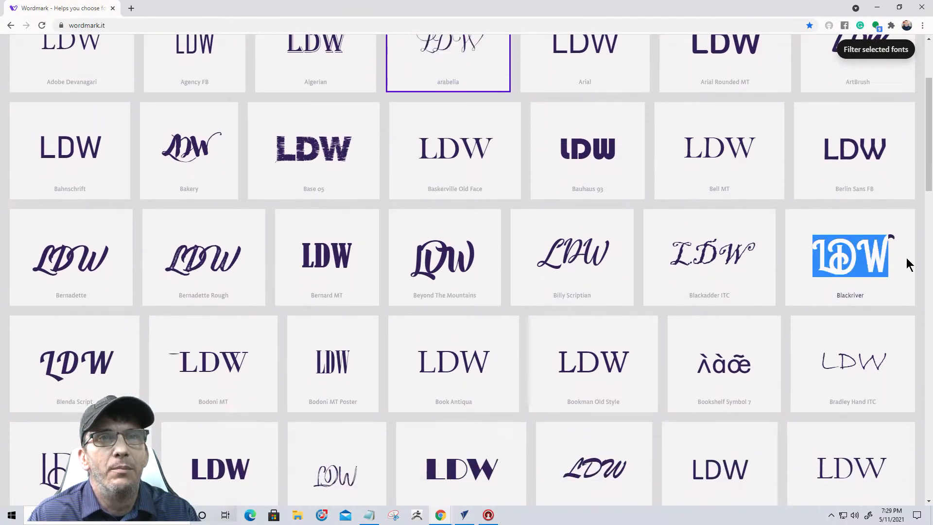
pyautogui.click(834, 272)
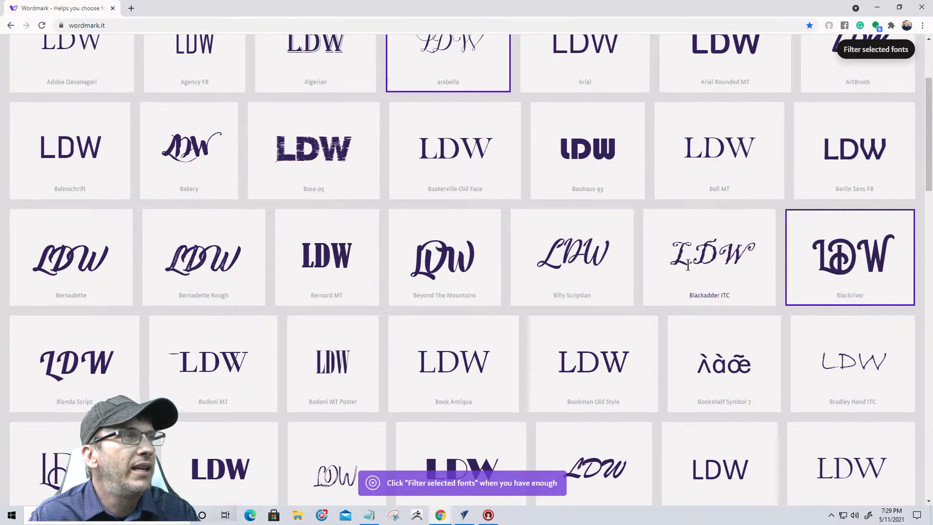
# - Browse further through the font previews and try Harrington as a candidate for the LDW lettering
pyautogui.scroll(-6, 646, 256)
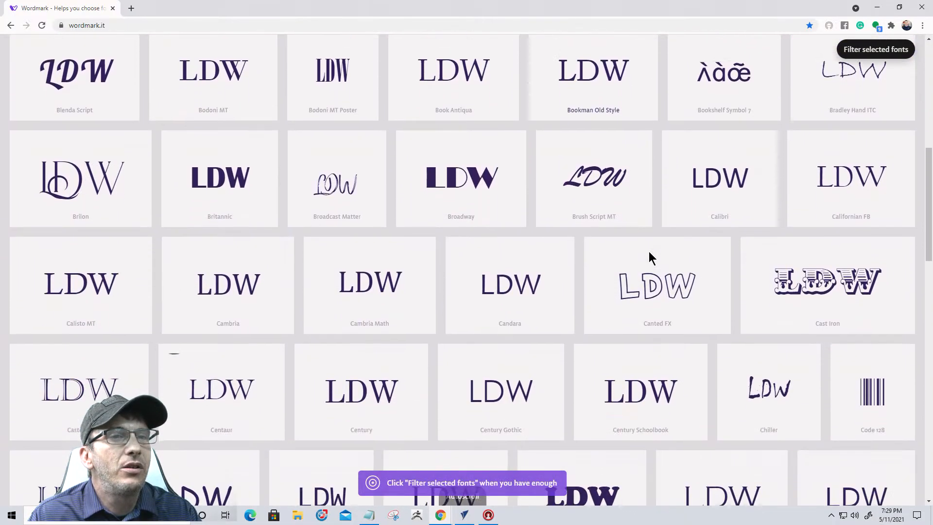
pyautogui.scroll(-8, 651, 257)
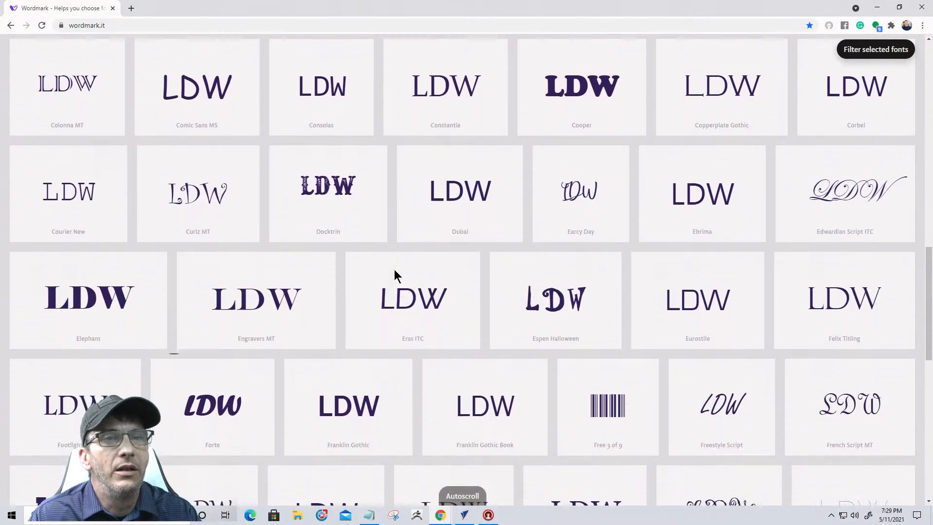
pyautogui.scroll(-1, 394, 269)
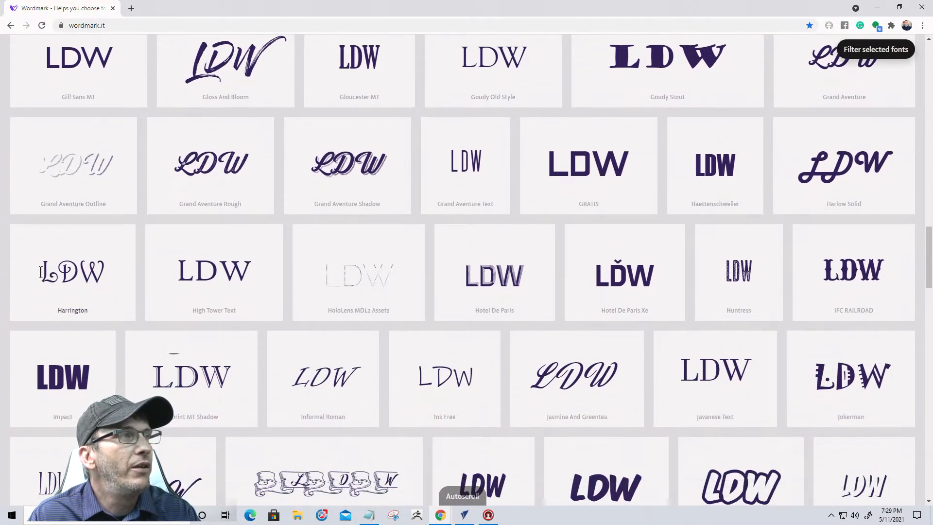
pyautogui.moveTo(41, 272); pyautogui.dragTo(120, 282)
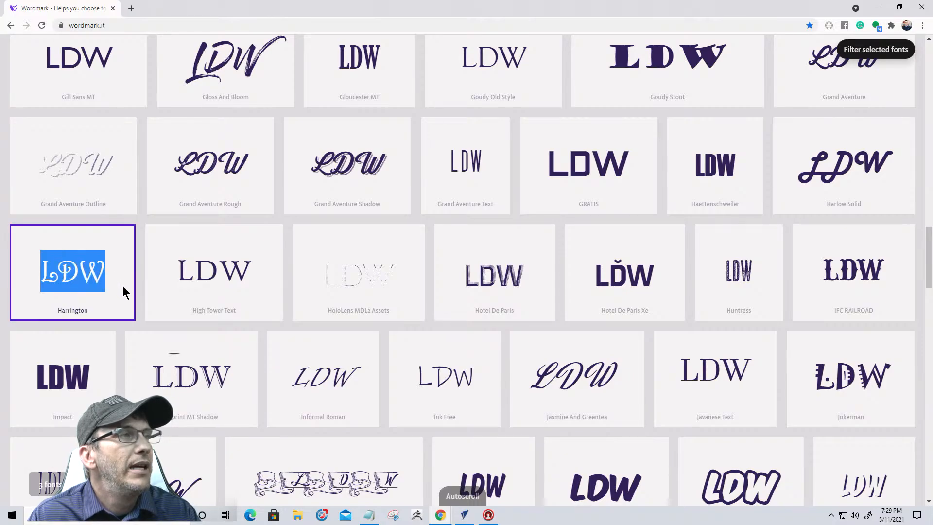
pyautogui.click(42, 283)
pyautogui.moveTo(41, 276); pyautogui.dragTo(125, 279)
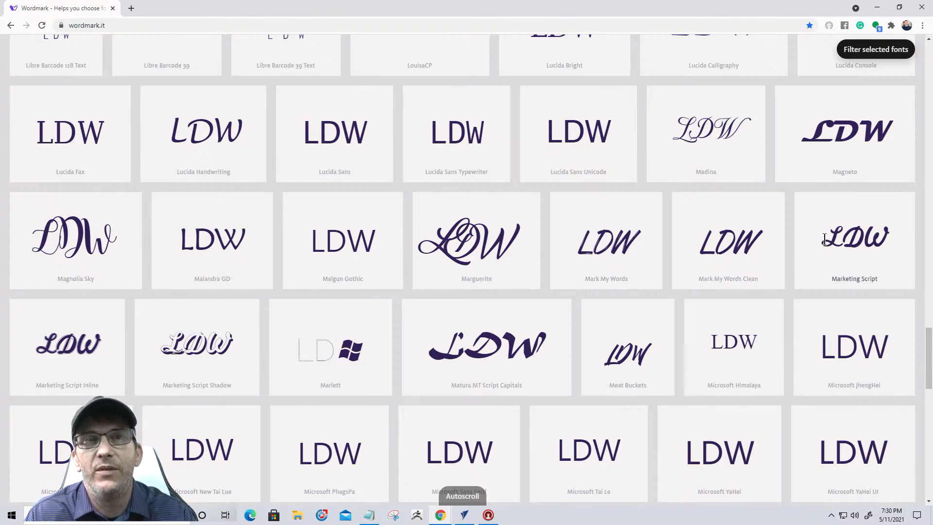
# - Mark Marketing Script as a candidate font and review the remaining LDW previews up to the start of the list
pyautogui.moveTo(824, 239); pyautogui.dragTo(900, 246)
pyautogui.moveTo(820, 241); pyautogui.dragTo(764, 276)
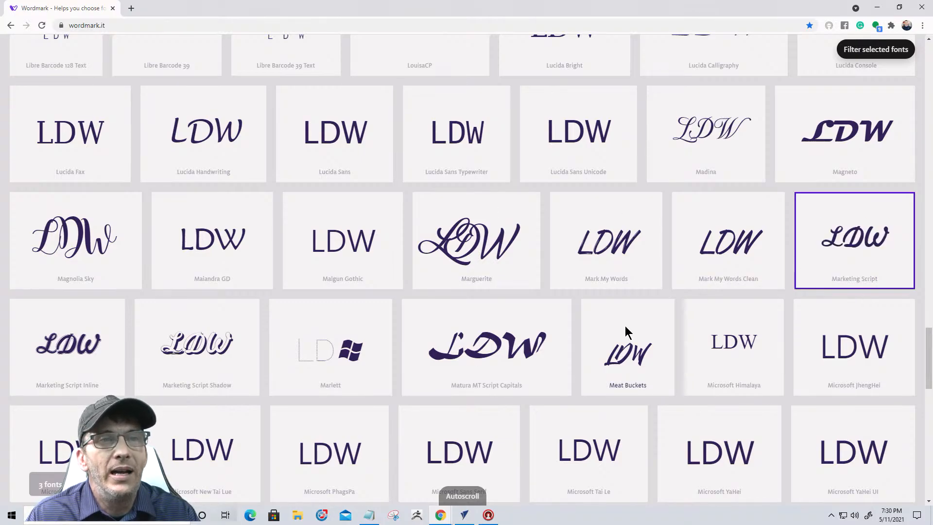
pyautogui.scroll(-6, 614, 325)
pyautogui.scroll(6, 611, 331)
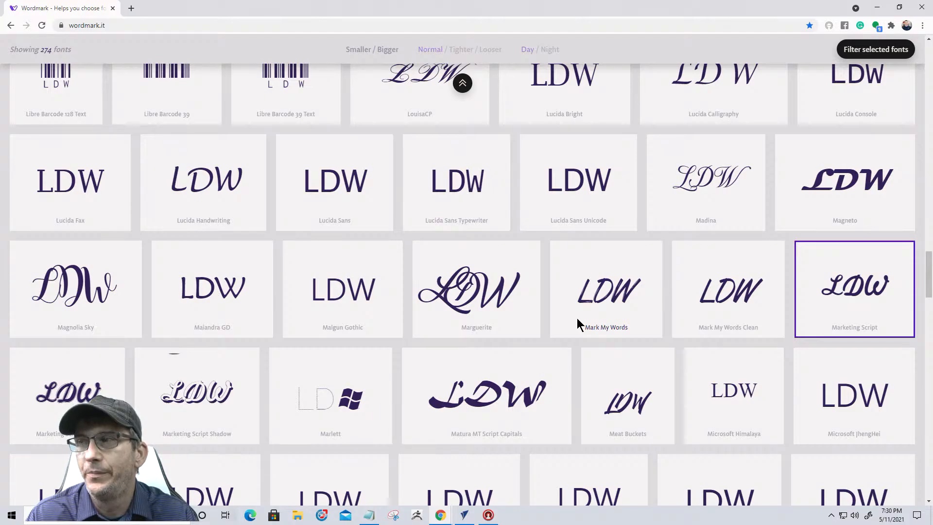
pyautogui.scroll(5, 613, 338)
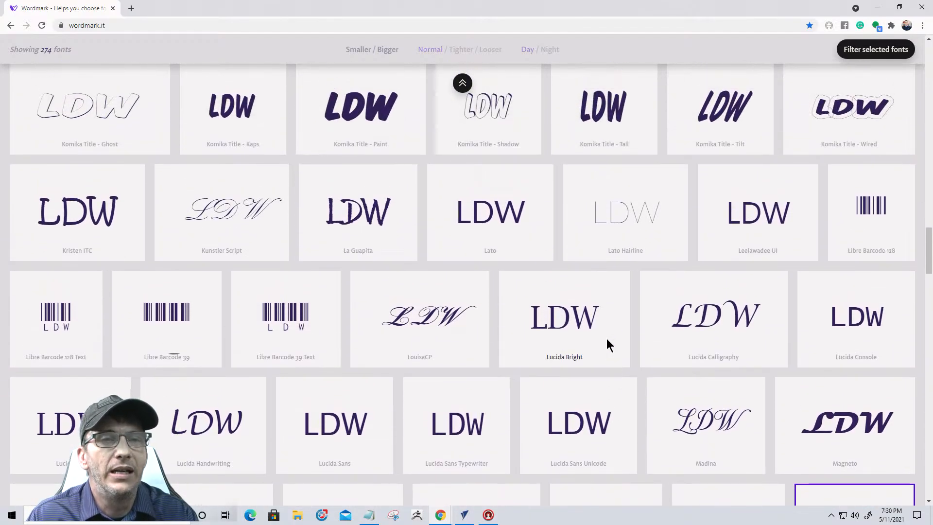
pyautogui.scroll(-4, 613, 337)
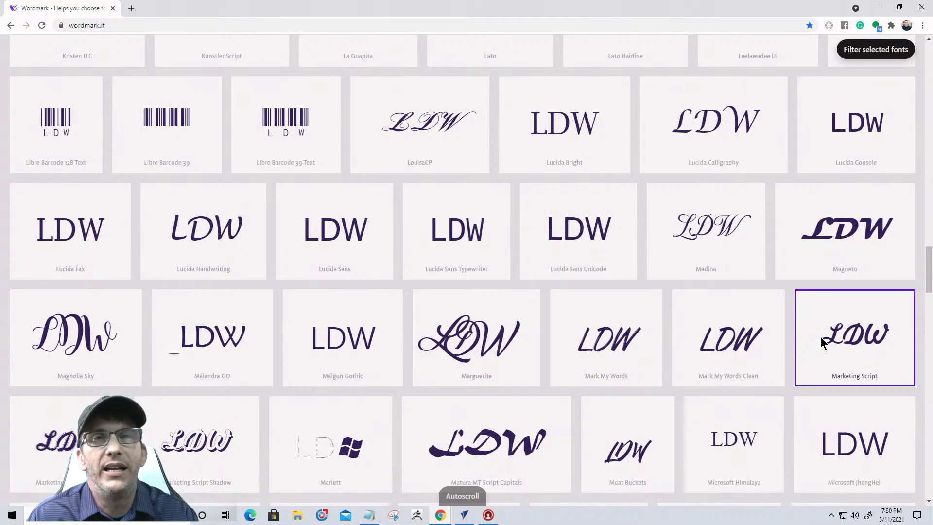
pyautogui.scroll(-1, 700, 340)
pyautogui.scroll(8, 699, 337)
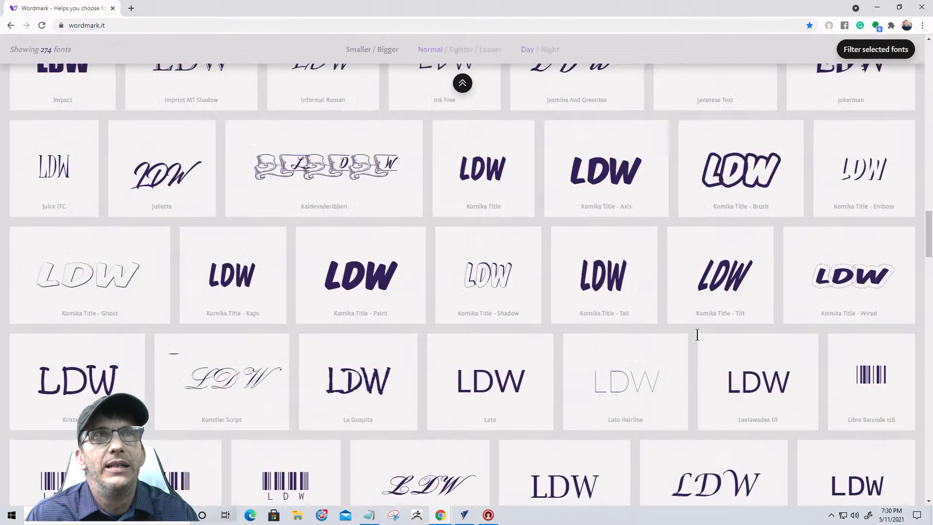
pyautogui.scroll(10, 697, 335)
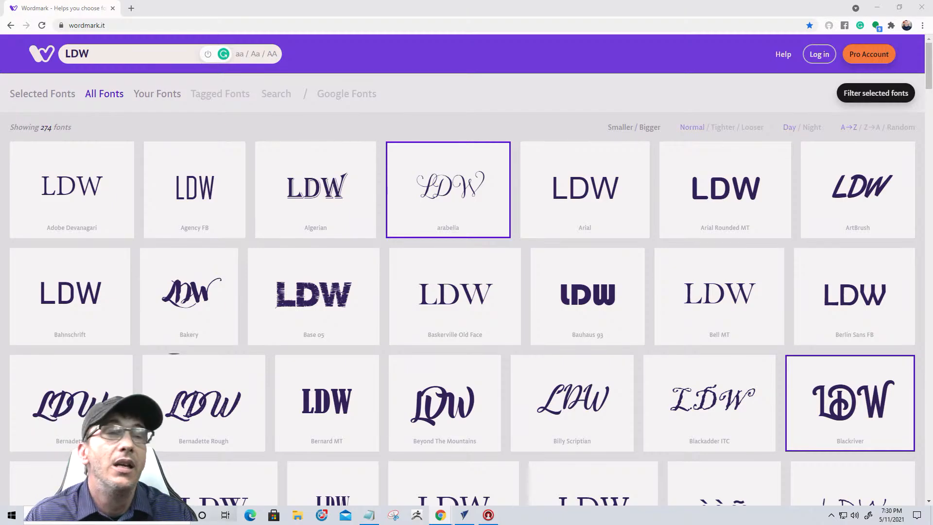
# - Return to VCarve Pro and select all vectors of the monogram frame, including both side flourishes
pyautogui.click(877, 8)
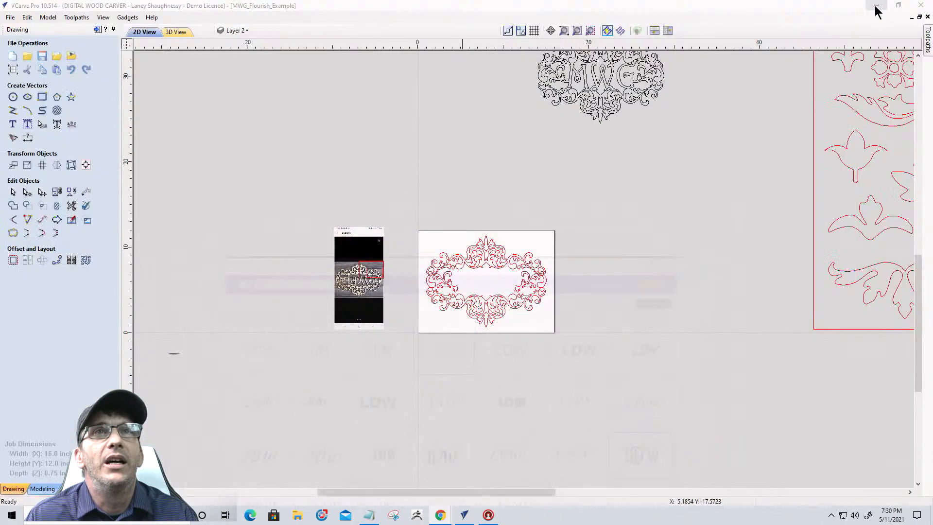
pyautogui.scroll(5, 505, 314)
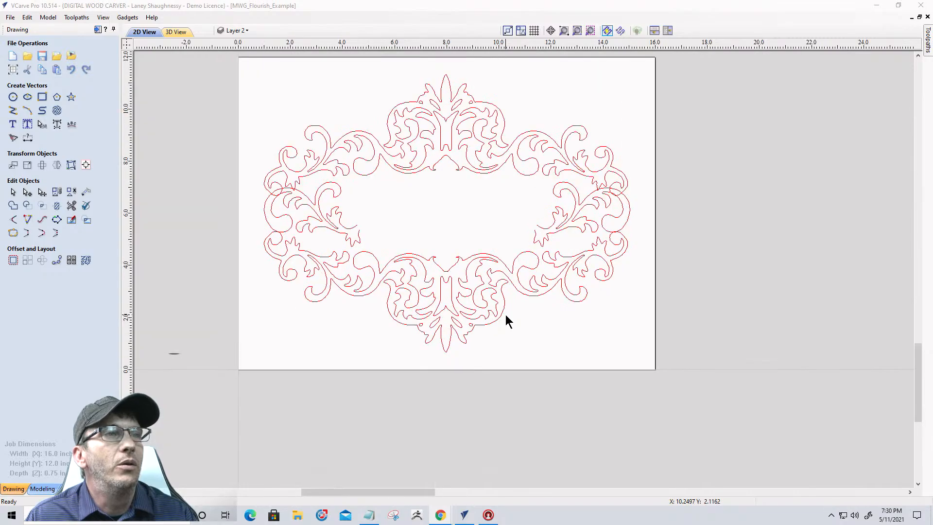
pyautogui.scroll(-2, 510, 235)
pyautogui.scroll(3, 508, 185)
pyautogui.scroll(-2, 501, 180)
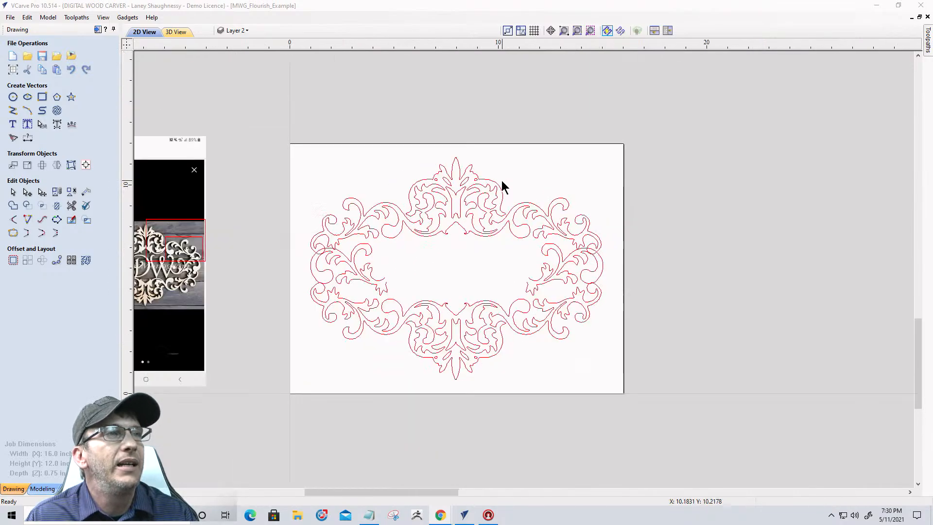
pyautogui.moveTo(290, 123); pyautogui.dragTo(656, 410)
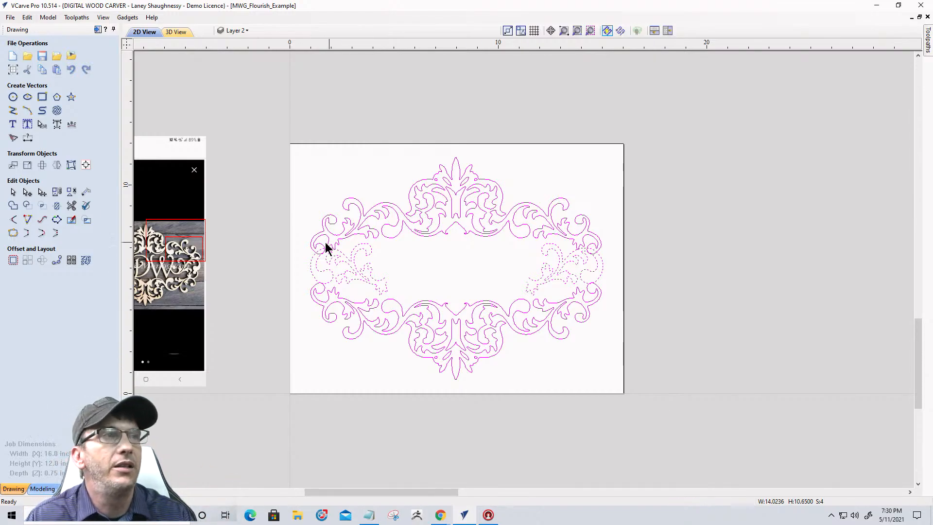
pyautogui.moveTo(280, 116); pyautogui.dragTo(669, 473)
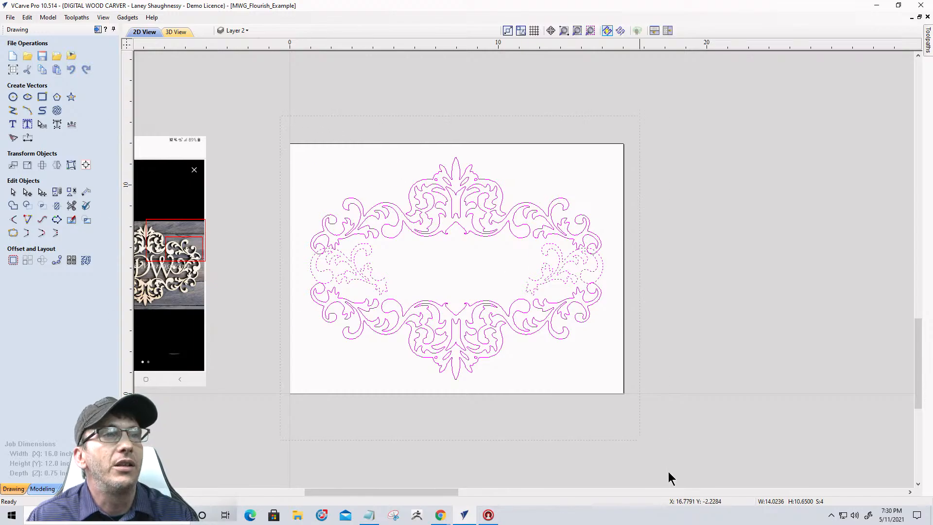
pyautogui.scroll(2, 475, 344)
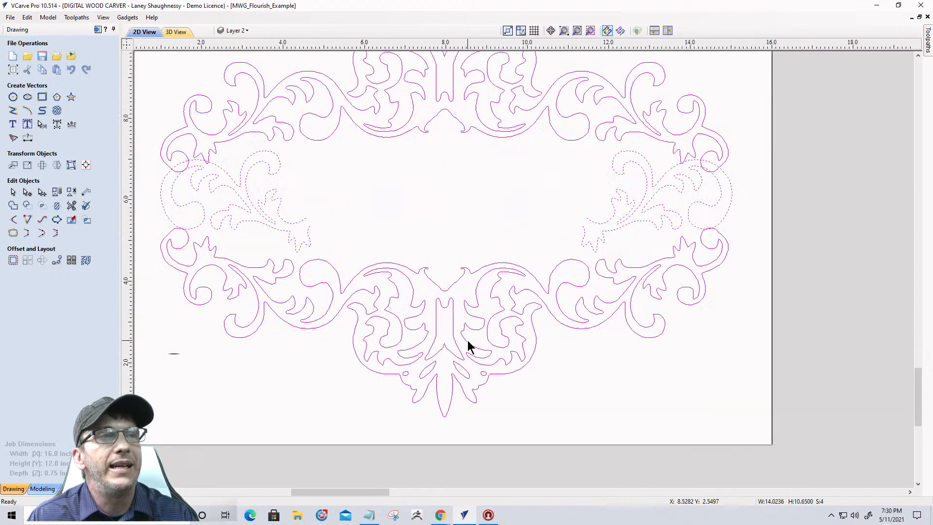
# - Examine the sheet of ornamental flourish designs and compare the LDW reference photo with the monogram frame
pyautogui.scroll(-2, 468, 345)
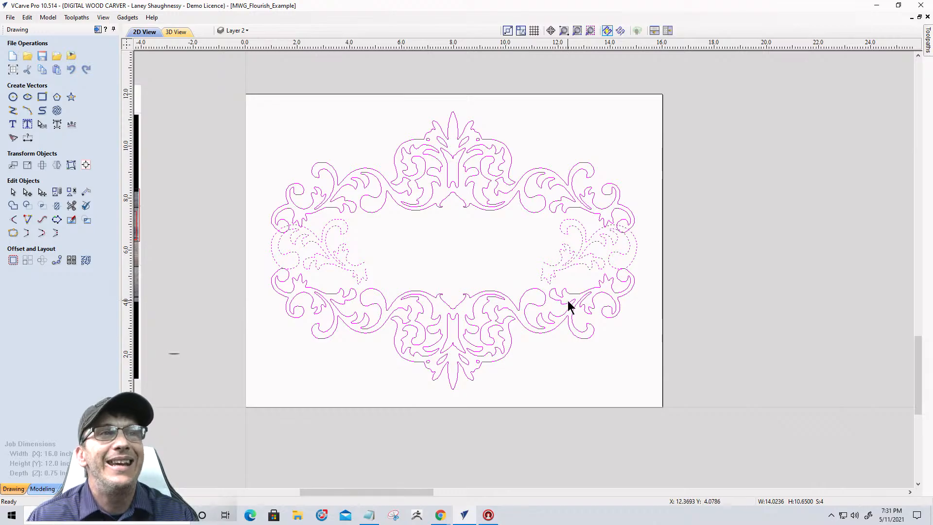
pyautogui.scroll(-5, 427, 250)
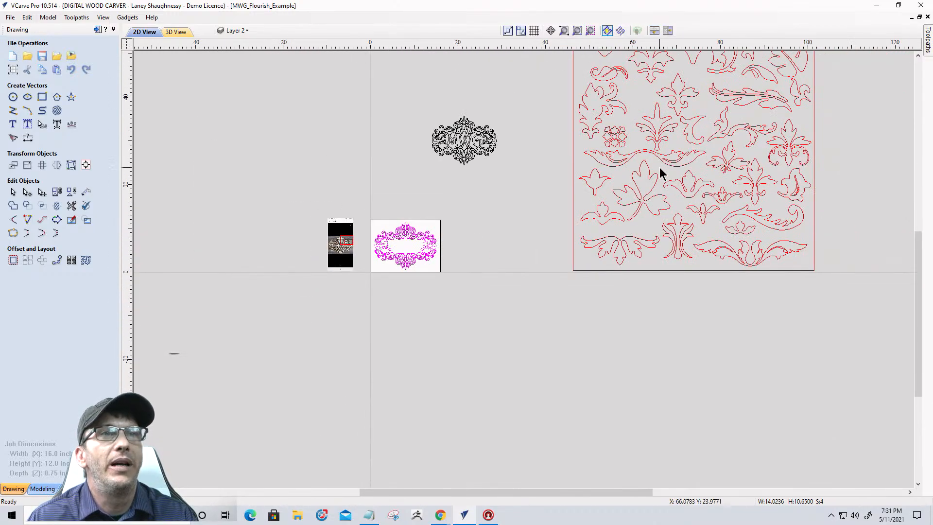
pyautogui.scroll(-2, 635, 239)
pyautogui.scroll(5, 632, 248)
pyautogui.scroll(1, 631, 246)
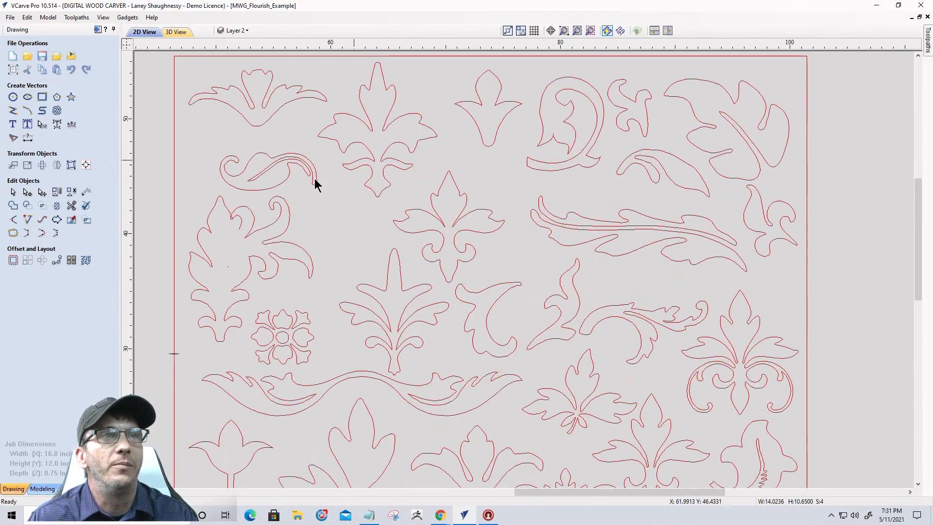
pyautogui.scroll(-2, 572, 273)
pyautogui.scroll(-1, 572, 273)
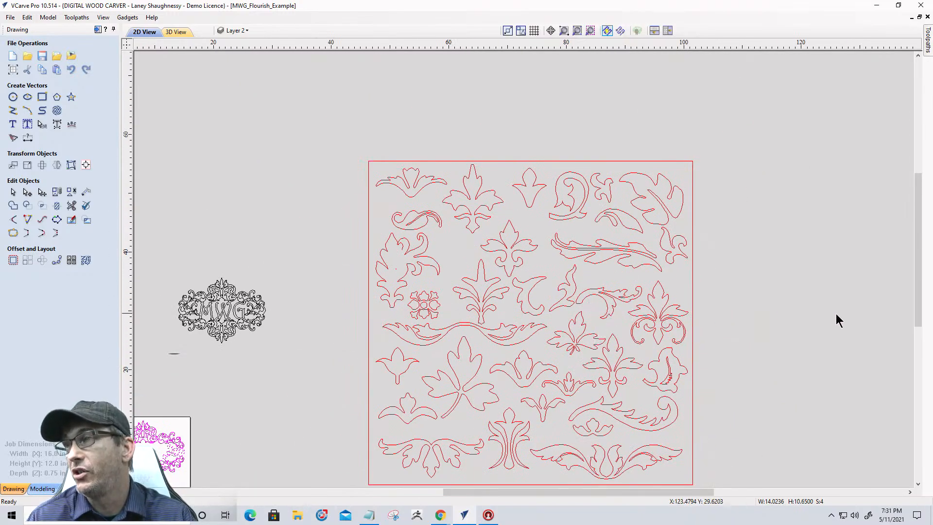
pyautogui.scroll(-3, 878, 319)
pyautogui.scroll(3, 504, 378)
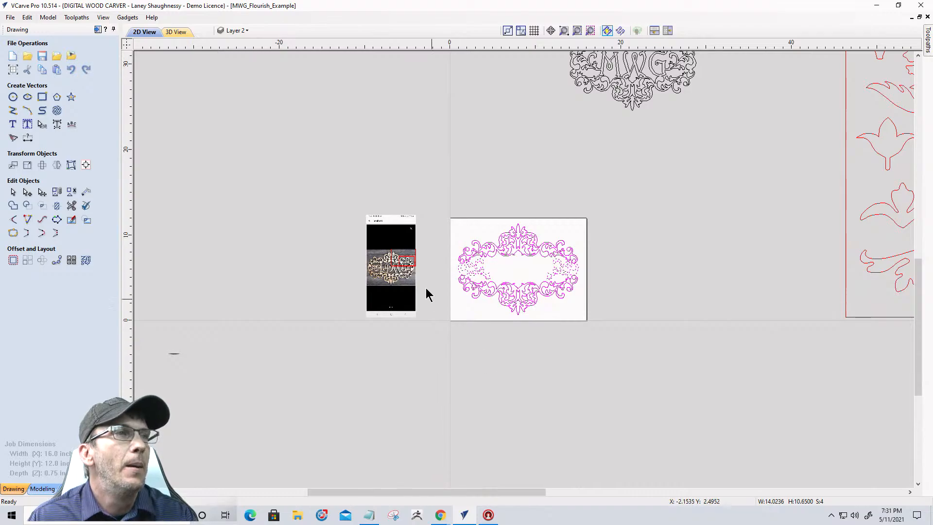
pyautogui.scroll(4, 425, 287)
pyautogui.scroll(4, 285, 276)
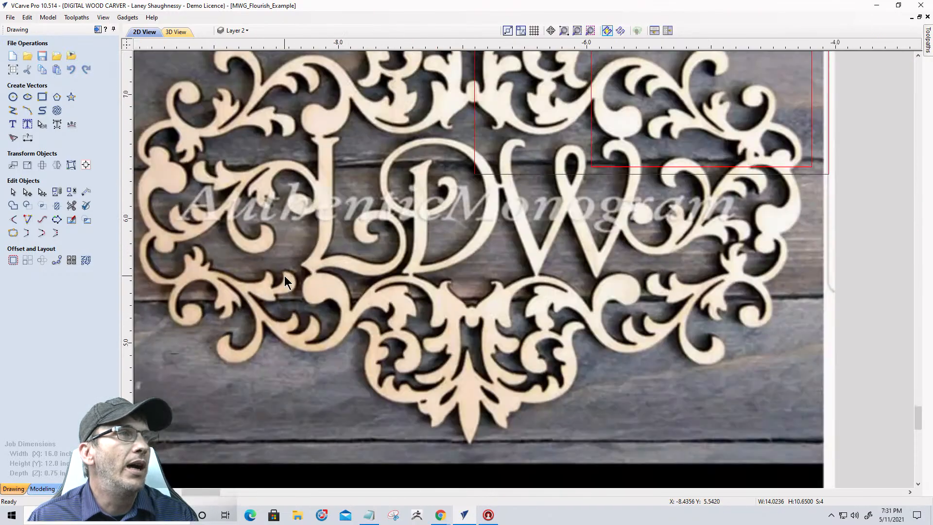
pyautogui.scroll(-6, 284, 276)
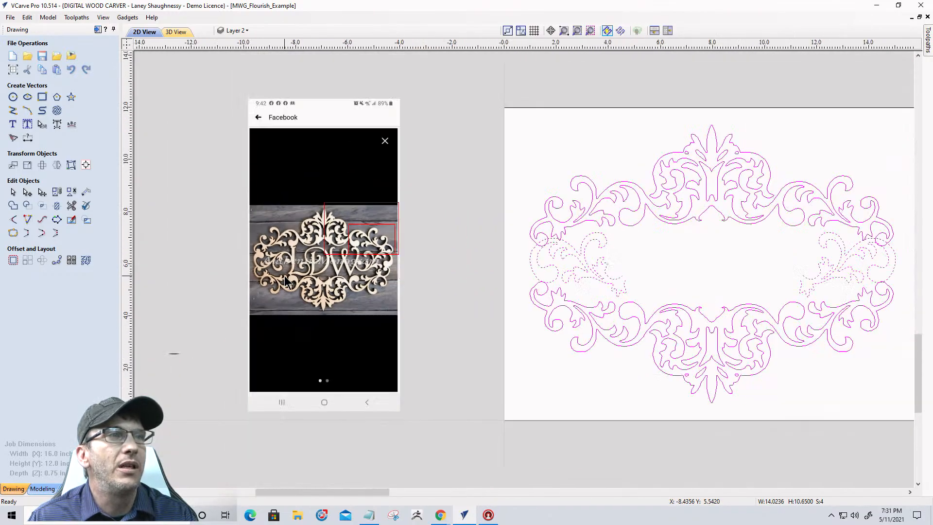
pyautogui.scroll(-1, 491, 255)
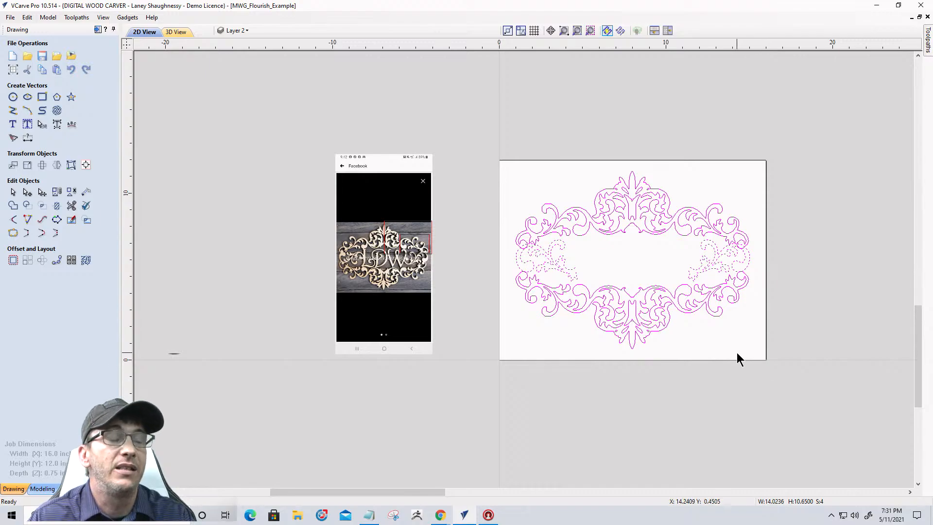
# - Deselect all vectors of the monogram frame, including both side flourishes
pyautogui.scroll(-1, 589, 329)
pyautogui.scroll(2, 719, 309)
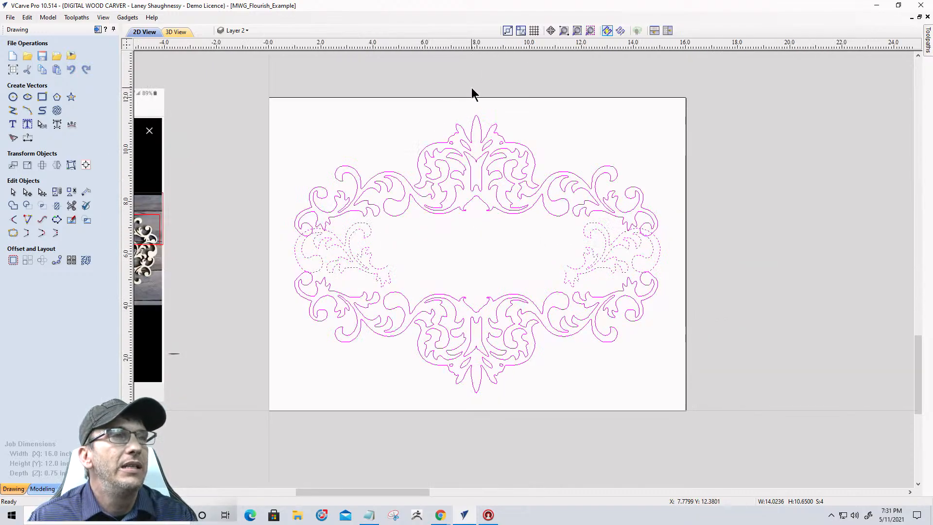
pyautogui.moveTo(471, 88); pyautogui.dragTo(685, 272)
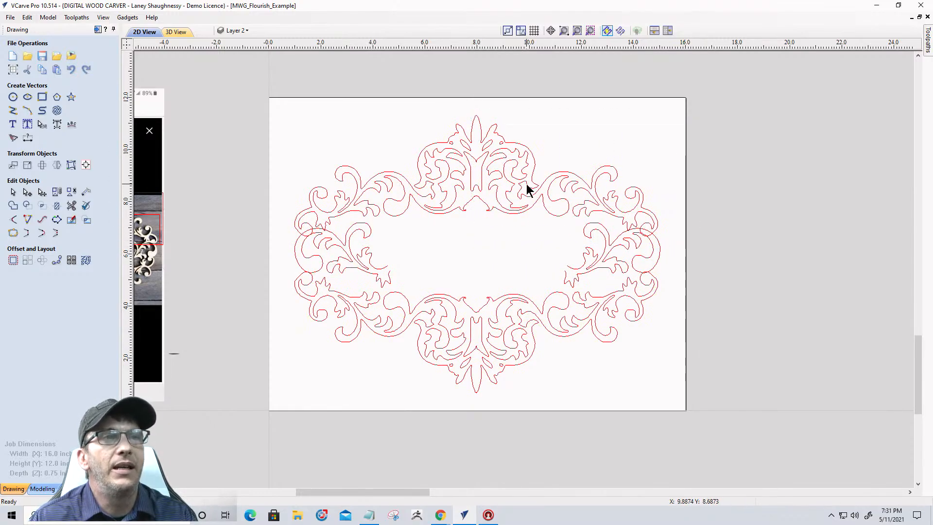
pyautogui.scroll(-2, 628, 231)
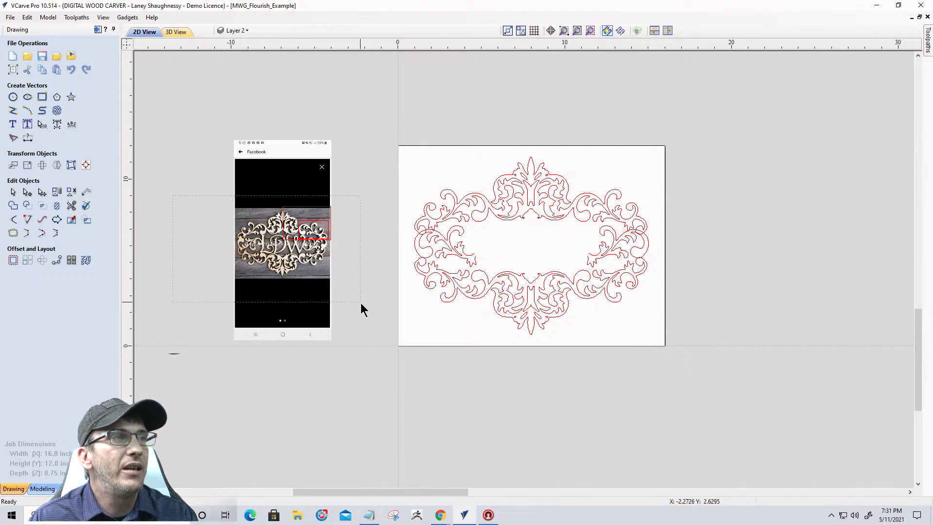
# - Examine the reference sign photo, the flourish vectors beside the job and the assembled flourish frame on the board
pyautogui.scroll(3, 275, 263)
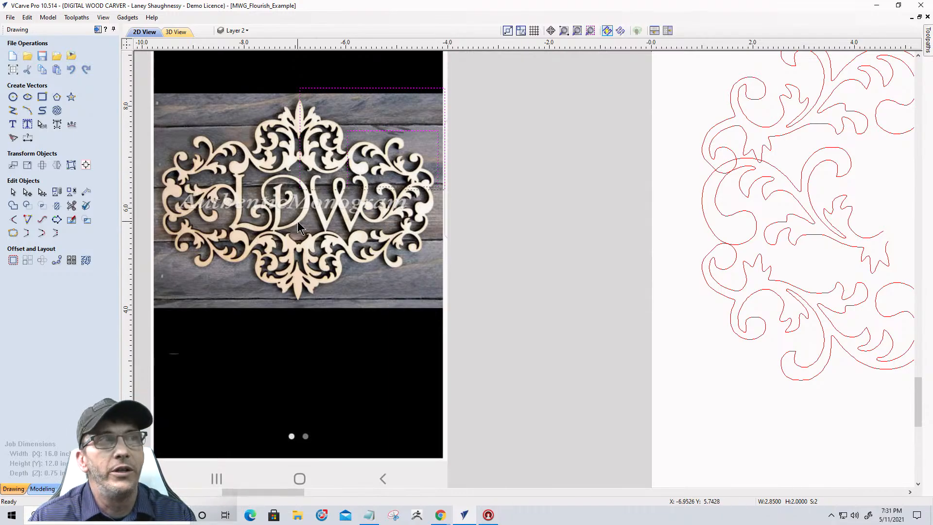
pyautogui.scroll(-3, 297, 222)
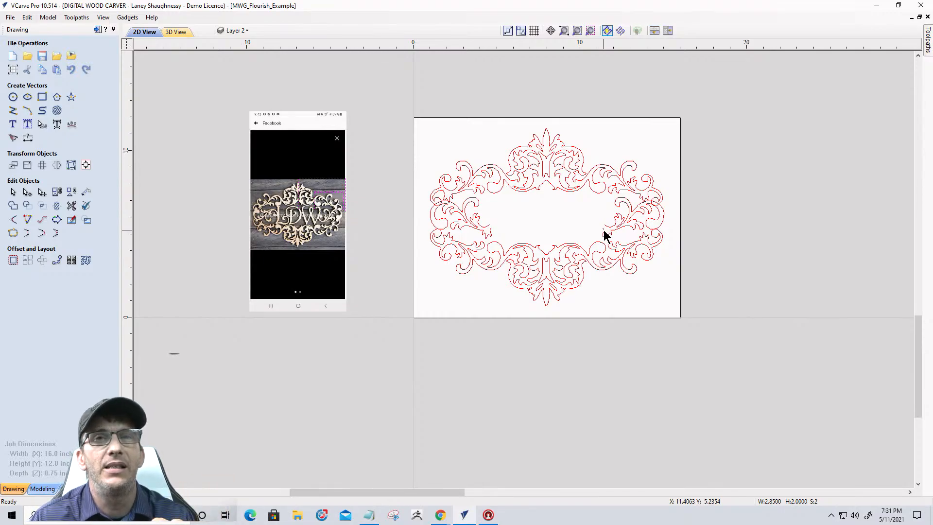
pyautogui.scroll(-3, 602, 235)
pyautogui.scroll(5, 573, 238)
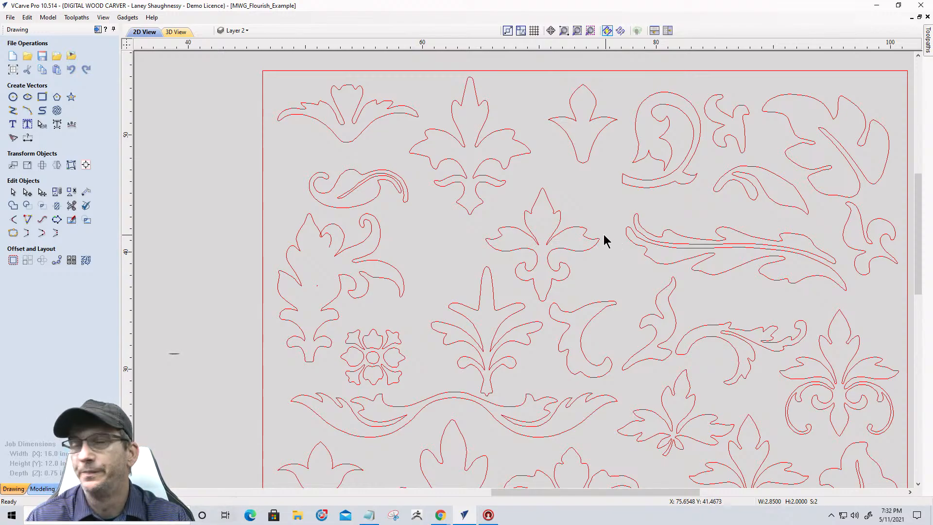
pyautogui.scroll(-4, 630, 223)
pyautogui.scroll(1, 397, 340)
pyautogui.scroll(4, 408, 331)
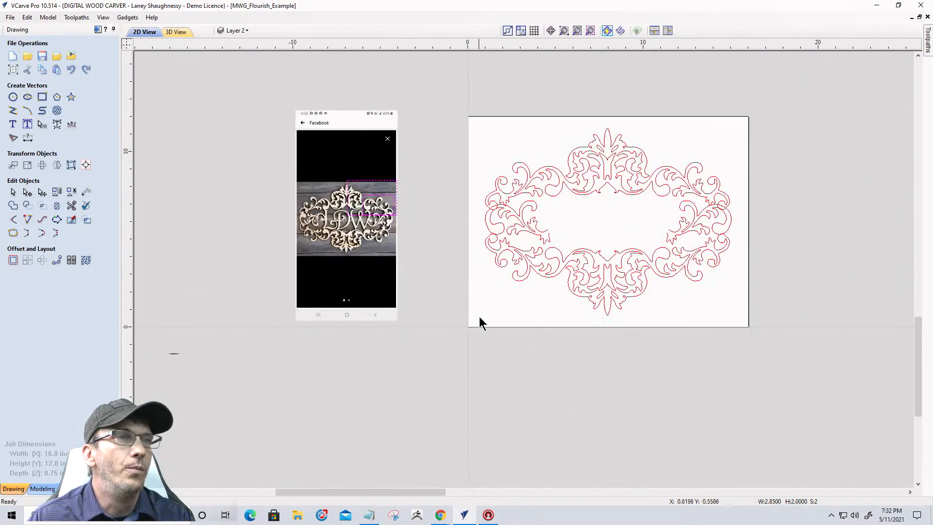
pyautogui.scroll(1, 628, 216)
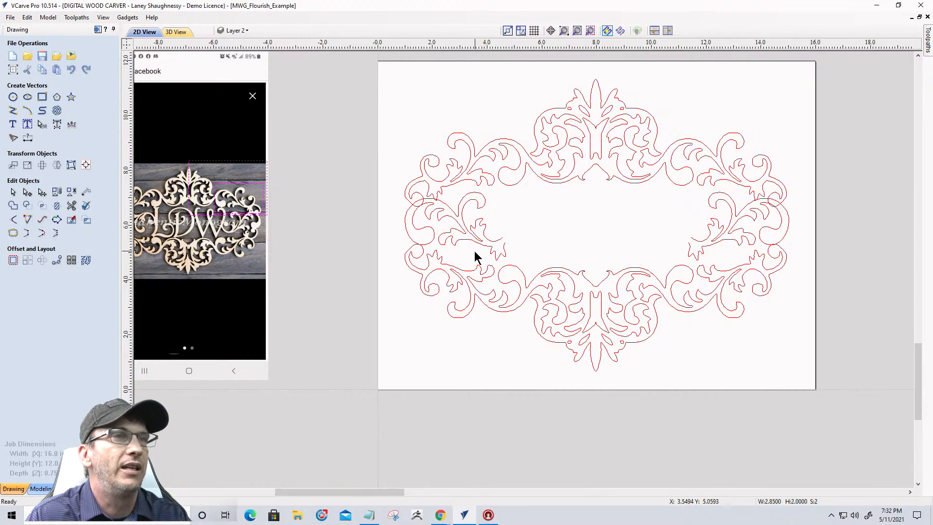
pyautogui.scroll(-2, 467, 269)
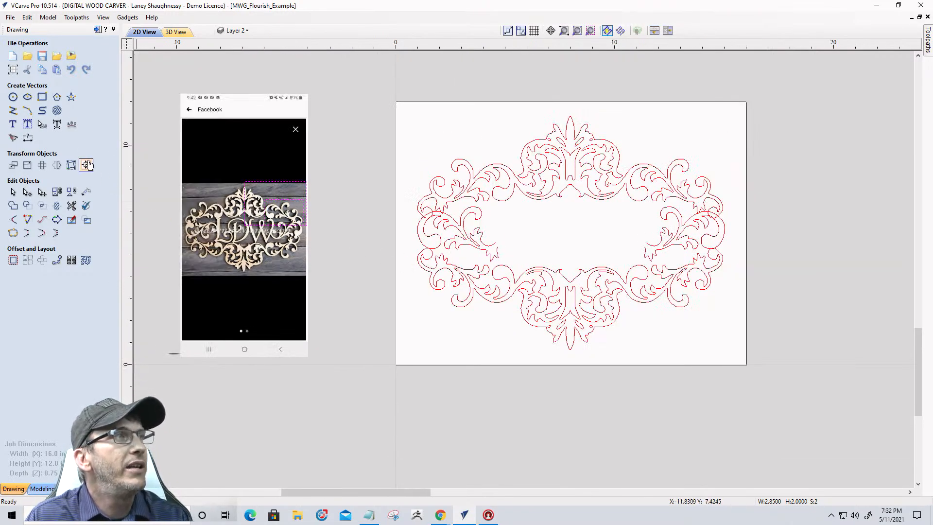
# - Create the centre-aligned text "LDW" in the Harrington font and enlarge it to about 8.1 by 3.0 inches
pyautogui.click(14, 125)
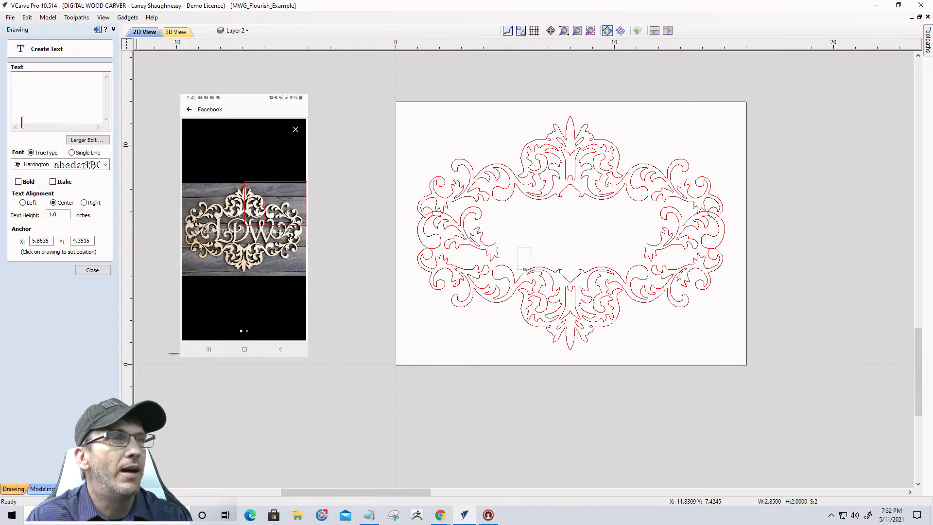
pyautogui.write('LDW')
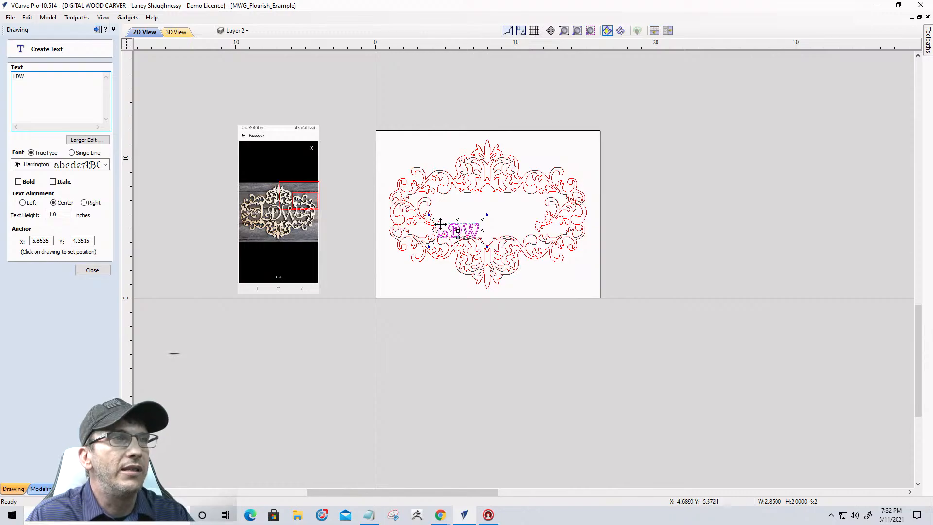
pyautogui.scroll(4, 485, 243)
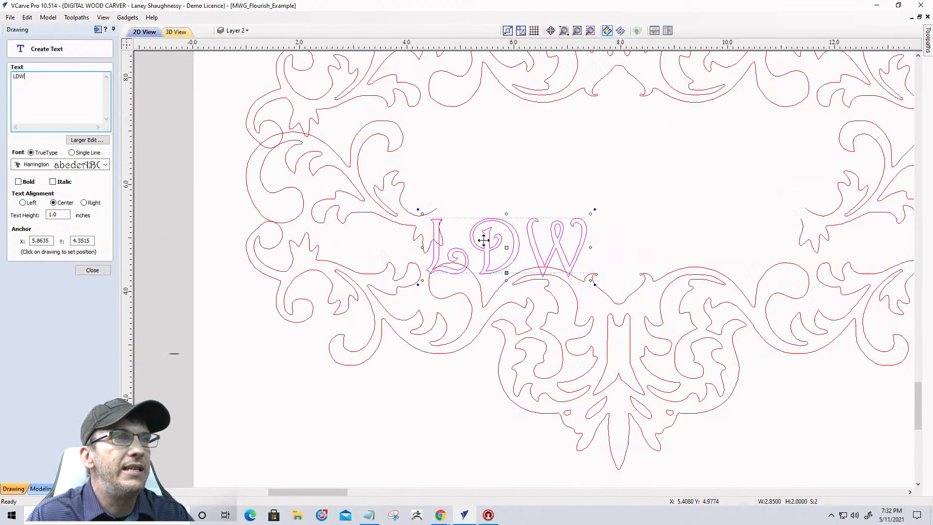
pyautogui.click(593, 215)
pyautogui.click(496, 226)
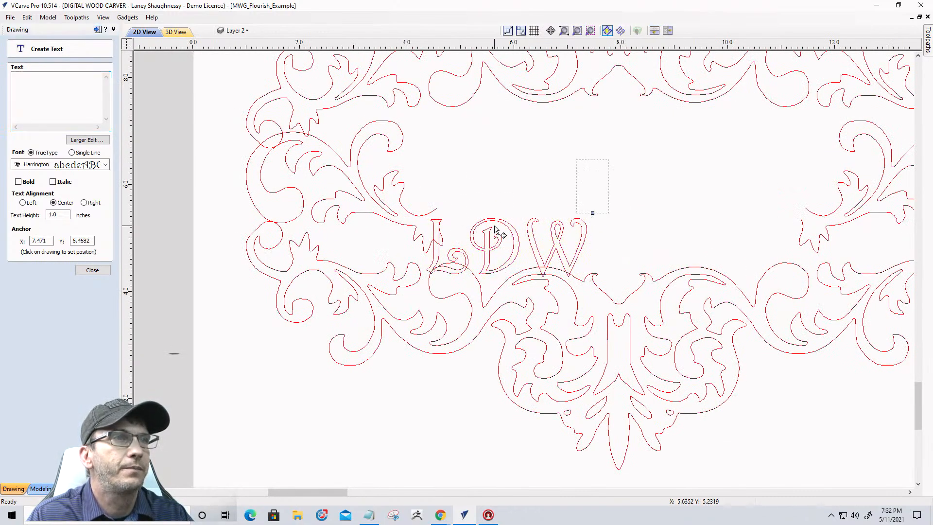
pyautogui.click(494, 222)
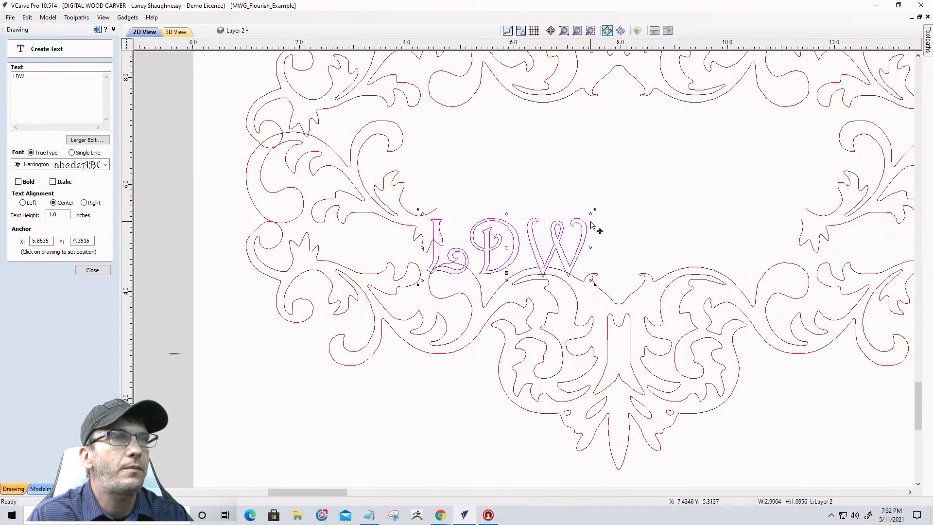
pyautogui.moveTo(591, 214); pyautogui.dragTo(756, 125)
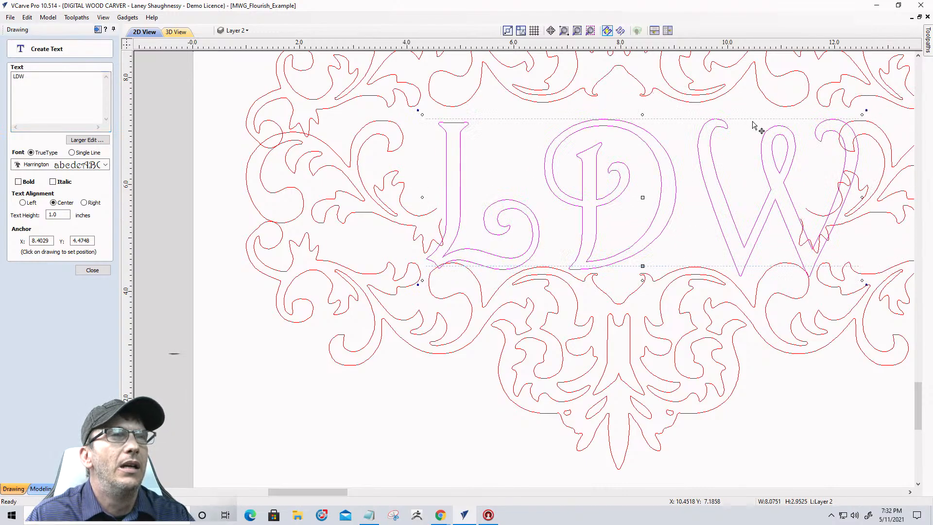
# - Move the LDW text onto the black area below the sign in the reference photo and compare the lettering styles
pyautogui.scroll(-5, 842, 141)
pyautogui.moveTo(836, 138); pyautogui.dragTo(652, 177)
pyautogui.scroll(5, 650, 176)
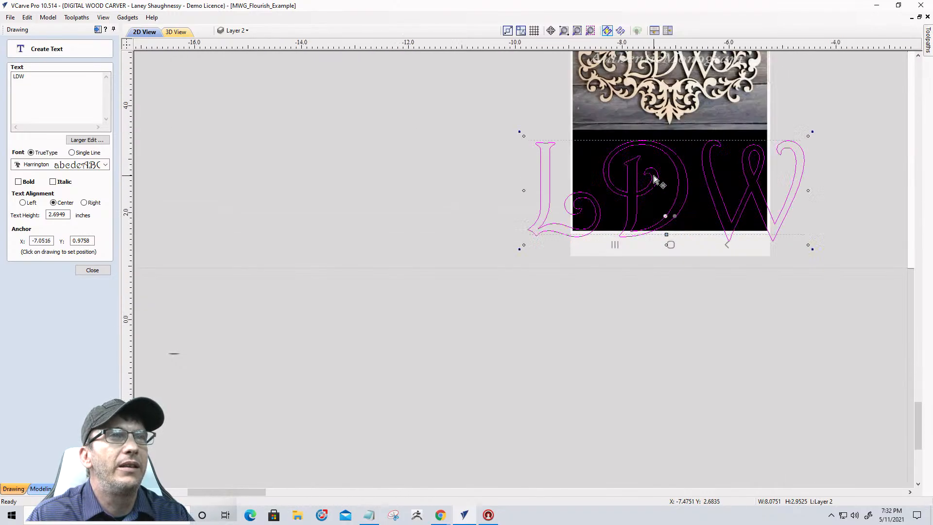
pyautogui.moveTo(550, 237); pyautogui.dragTo(413, 403, button='middle')
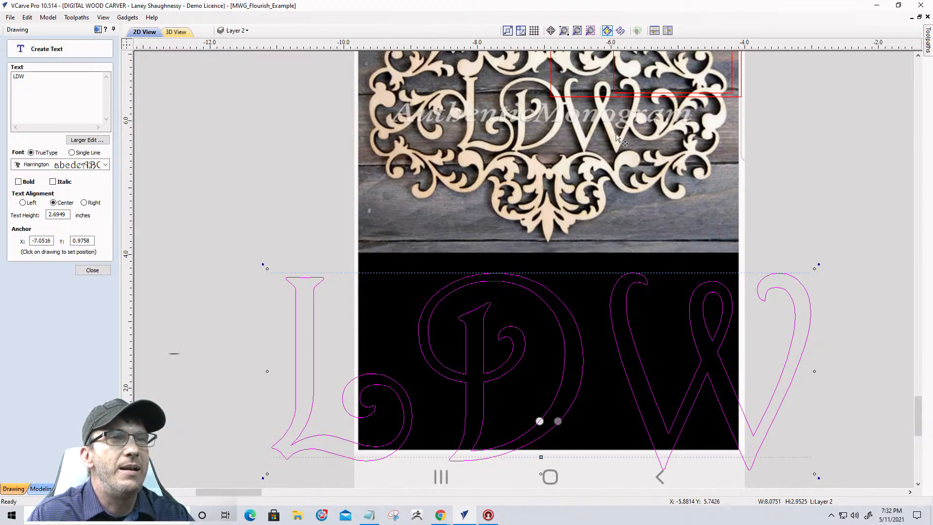
pyautogui.scroll(-2, 500, 195)
pyautogui.scroll(-3, 392, 204)
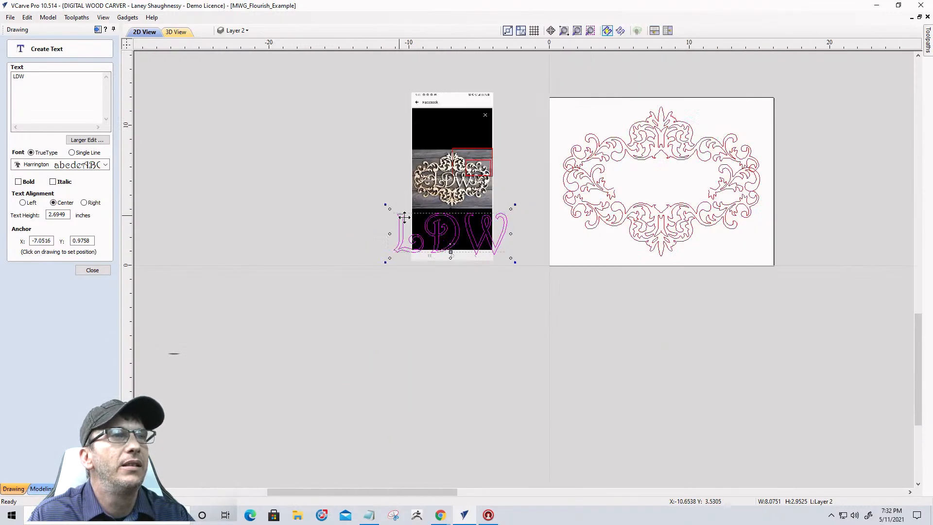
# - Move the LDW text into the middle of the flourish frame and shrink it to a text height of about 2.36 inches
pyautogui.moveTo(448, 241); pyautogui.dragTo(648, 181)
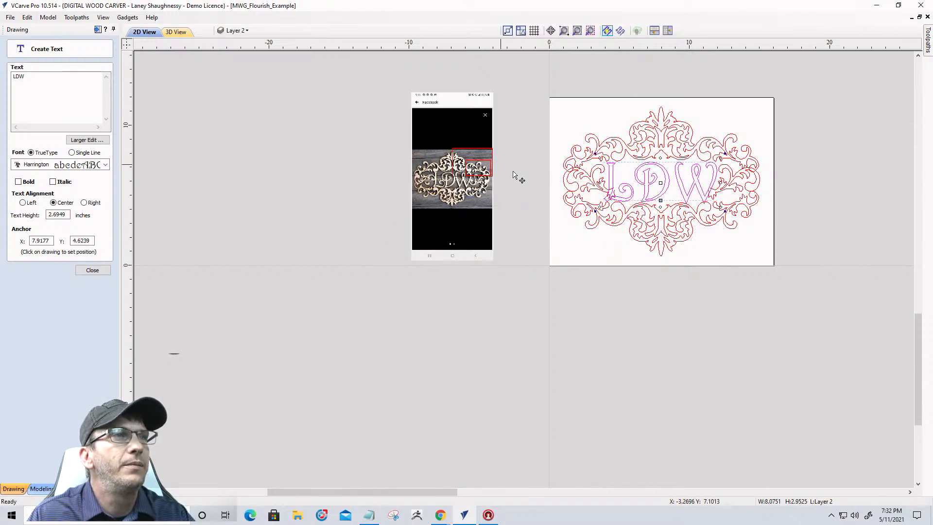
pyautogui.click(541, 188)
pyautogui.scroll(3, 541, 188)
pyautogui.click(610, 166)
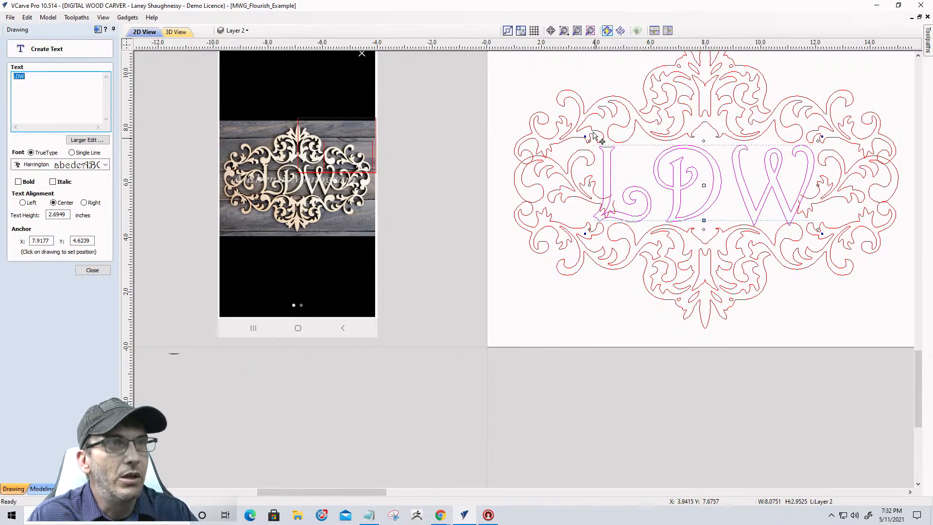
pyautogui.moveTo(590, 140); pyautogui.dragTo(606, 150)
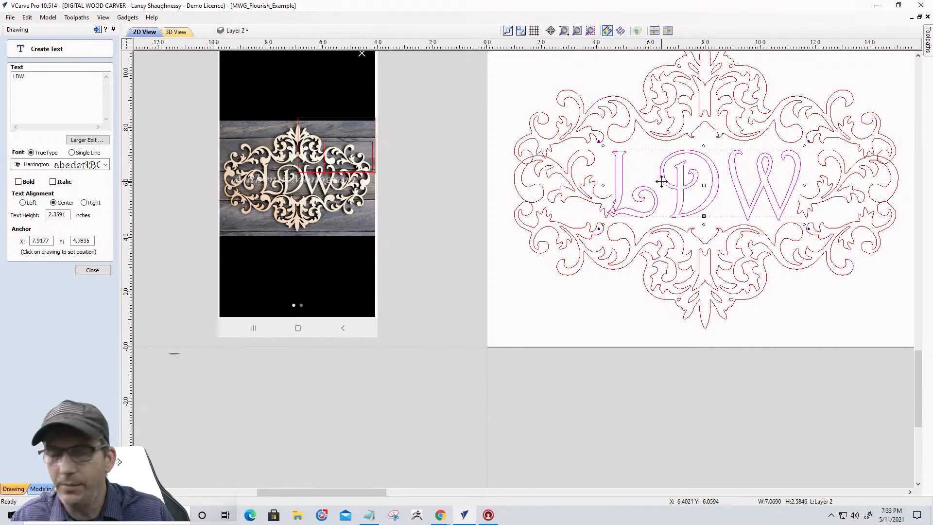
# - Replace the text inside the flourish frame with "MWG" and finish the text creation
pyautogui.moveTo(45, 89); pyautogui.dragTo(1, 76)
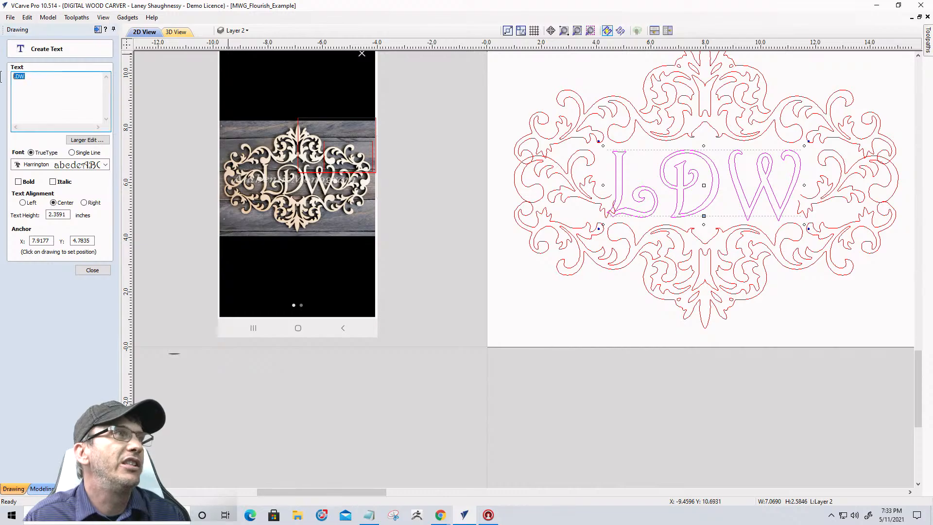
pyautogui.write('MWG')
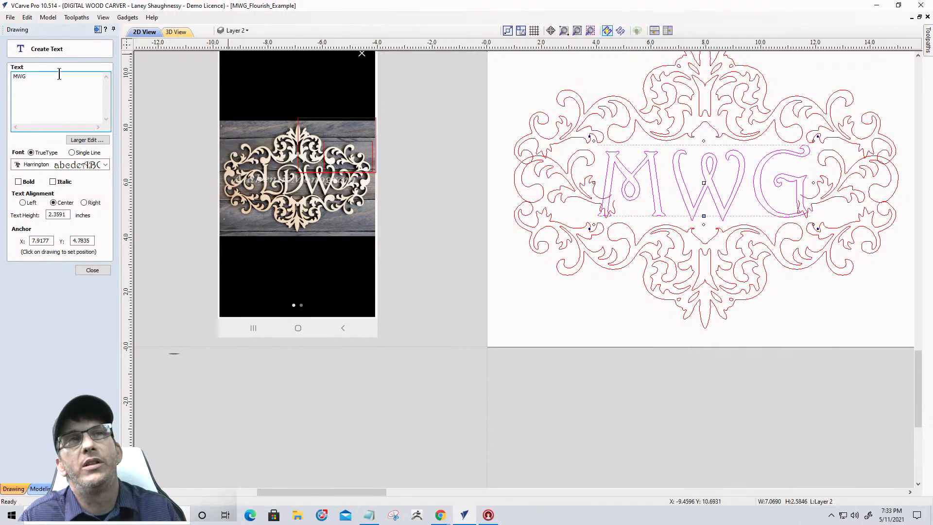
pyautogui.scroll(3, 789, 209)
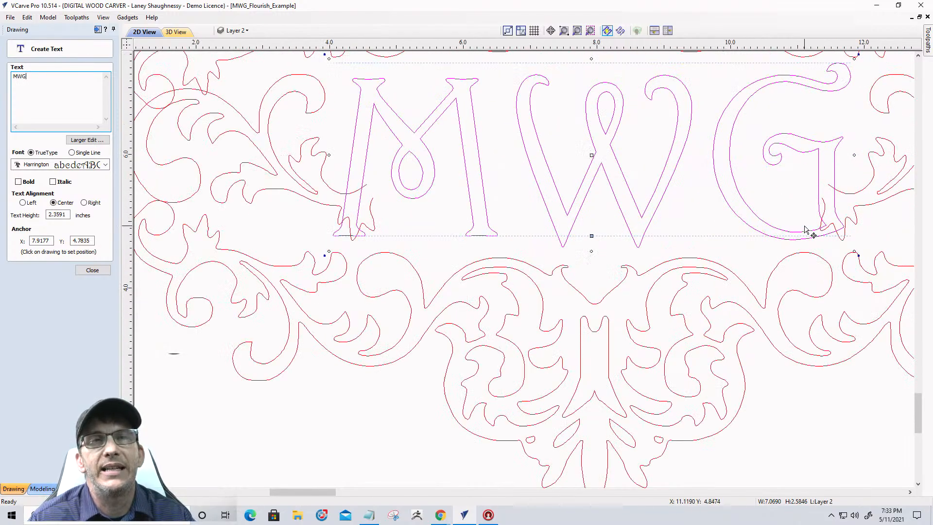
pyautogui.scroll(-5, 805, 229)
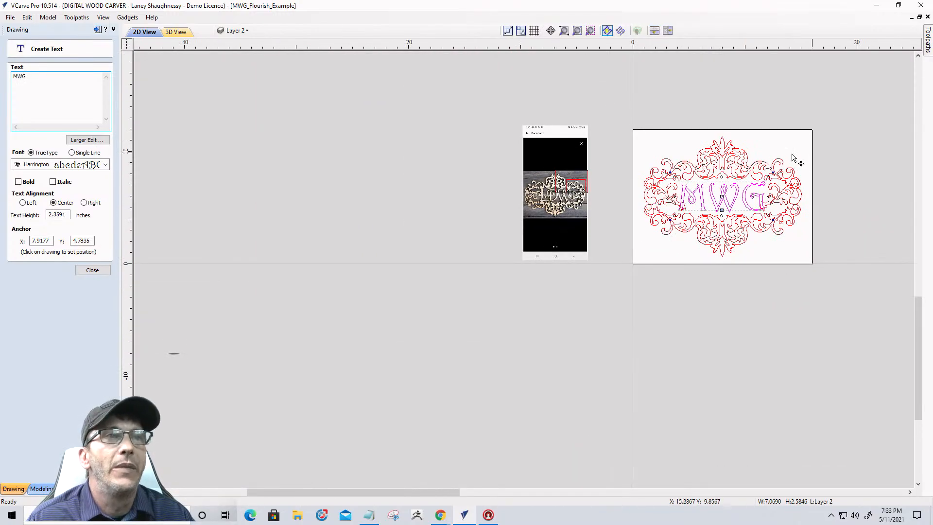
pyautogui.scroll(-1, 408, 114)
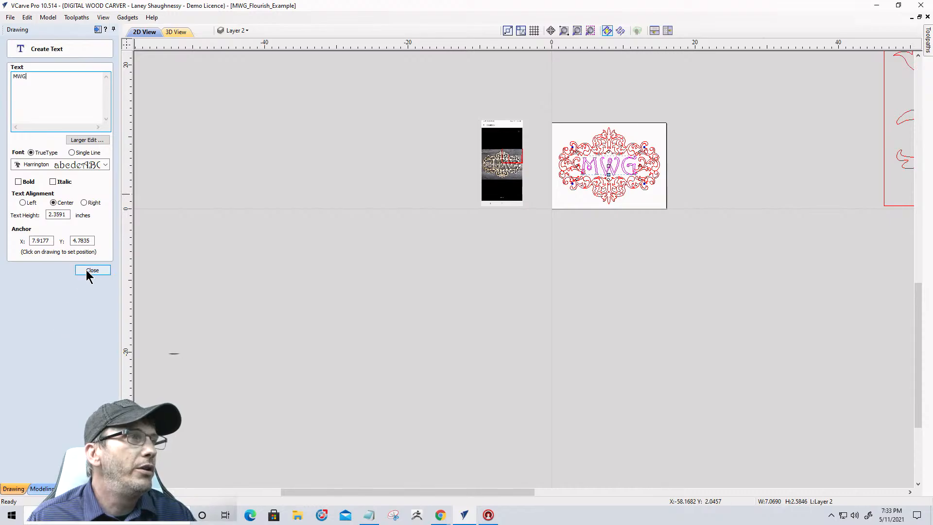
pyautogui.click(92, 270)
# - Select the MWG lettering together with all the flourish vectors of the frame
pyautogui.scroll(4, 592, 122)
pyautogui.scroll(-3, 589, 122)
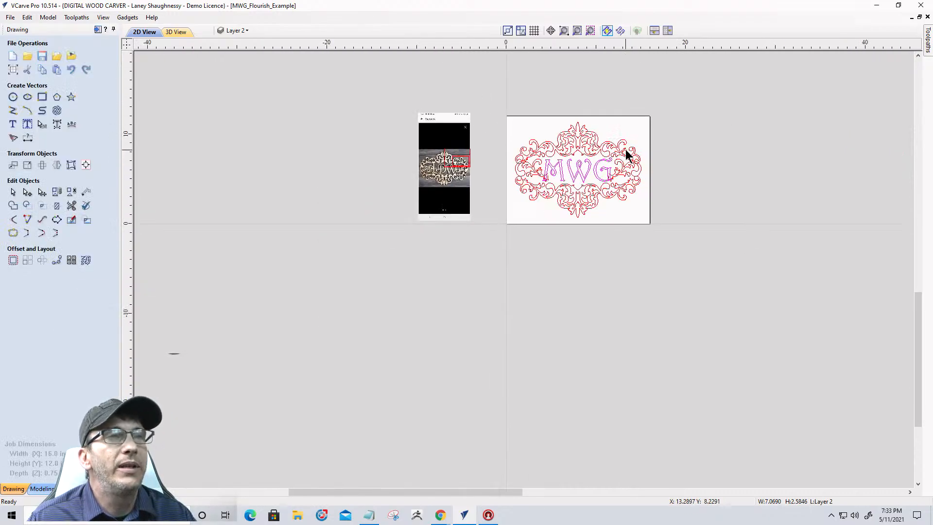
pyautogui.scroll(5, 626, 154)
pyautogui.scroll(-1, 294, 94)
pyautogui.scroll(1, 270, 65)
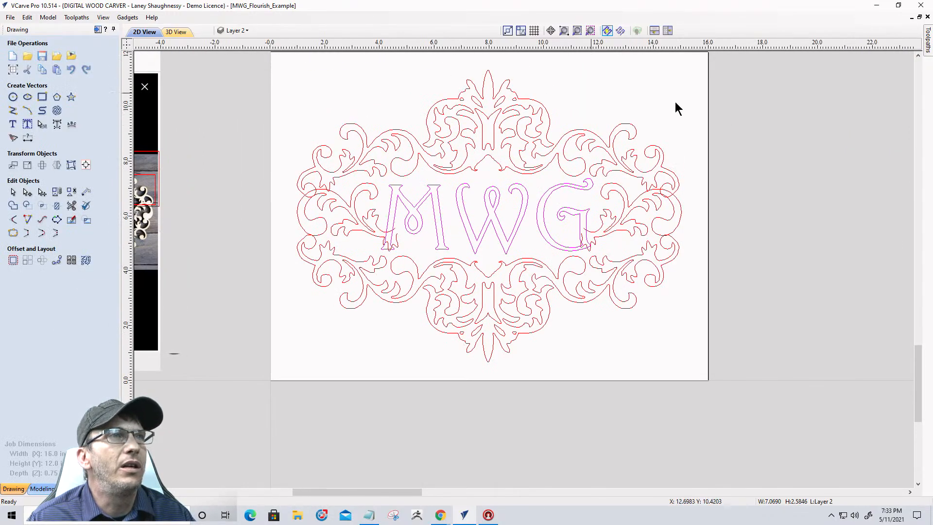
pyautogui.hotkey('ctrl', 'a')
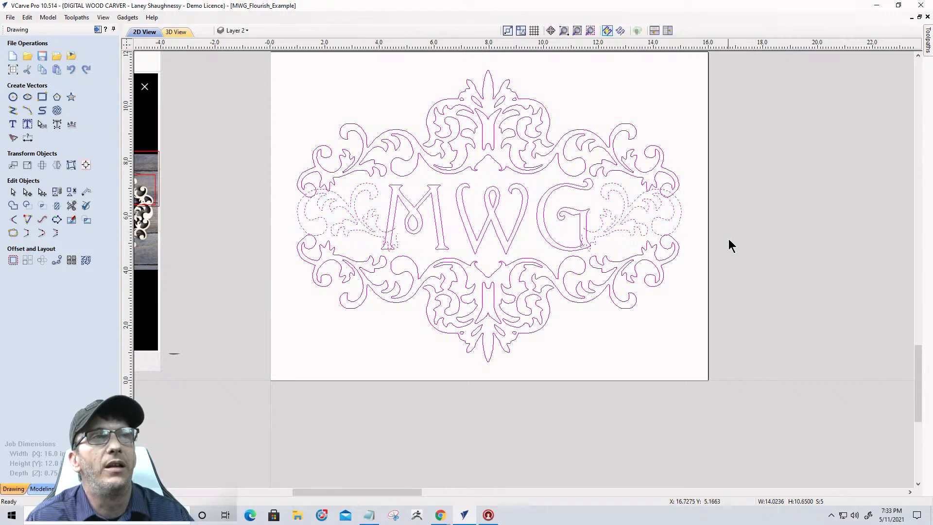
pyautogui.scroll(-2, 727, 242)
pyautogui.scroll(2, 733, 168)
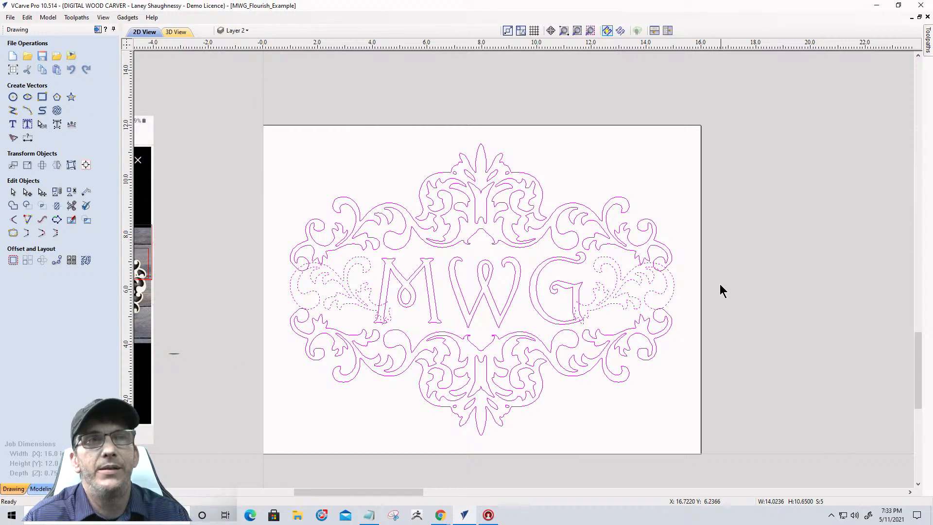
pyautogui.scroll(-1, 645, 348)
pyautogui.scroll(3, 643, 349)
pyautogui.scroll(-2, 643, 348)
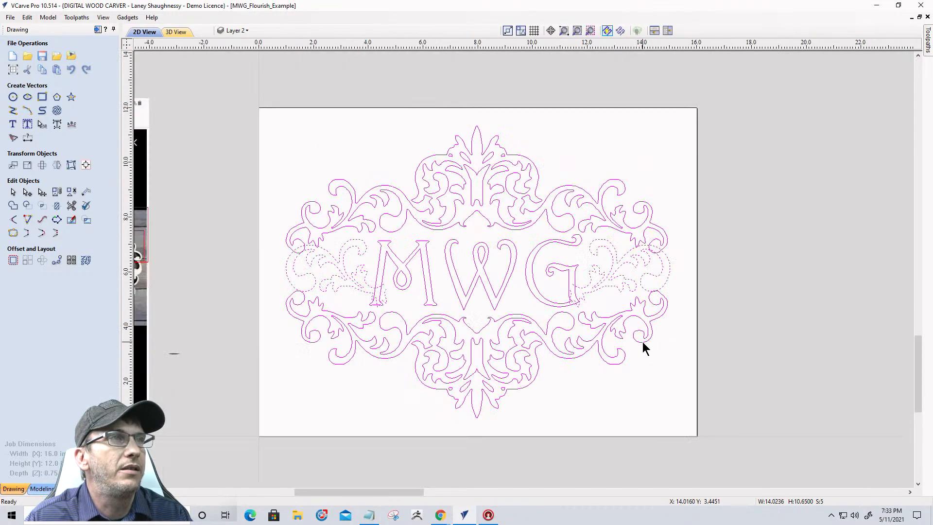
pyautogui.scroll(-1, 610, 229)
pyautogui.scroll(-1, 622, 236)
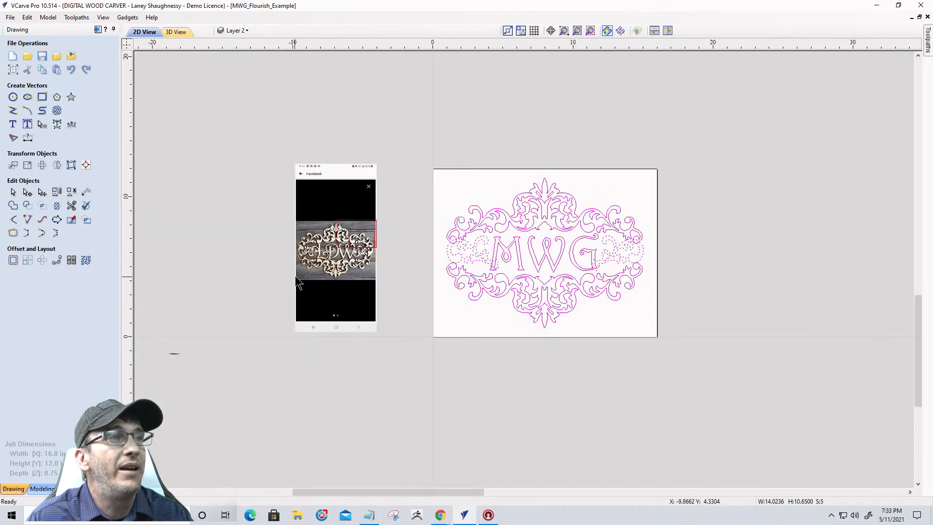
# - Examine how the letters join the frame in the reference photo, compare the MWG layout with it, and clear the selection
pyautogui.scroll(3, 300, 270)
pyautogui.scroll(2, 431, 192)
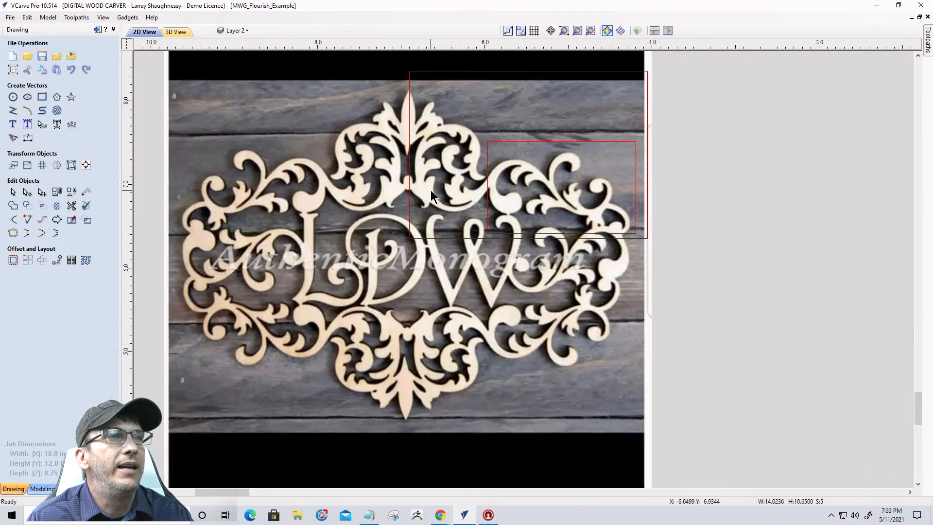
pyautogui.scroll(1, 430, 192)
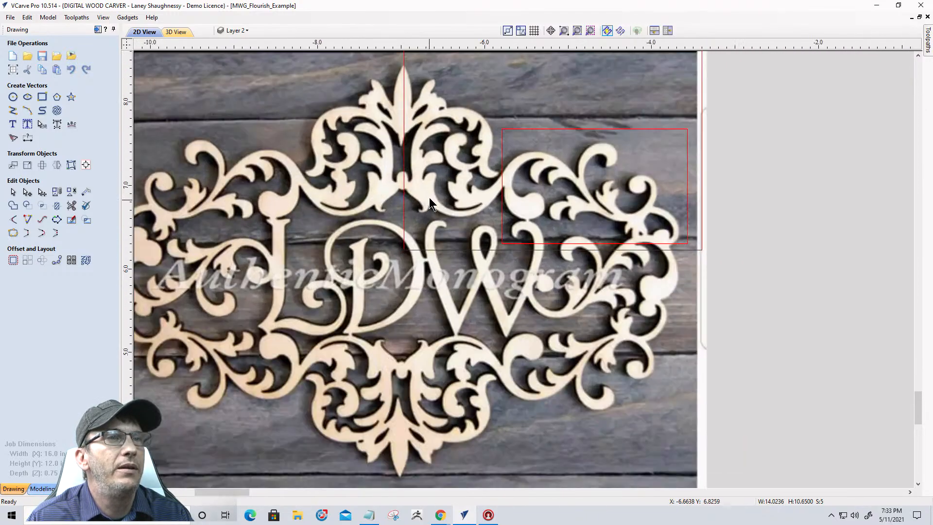
pyautogui.scroll(-1, 430, 197)
pyautogui.scroll(1, 429, 197)
pyautogui.scroll(-4, 429, 196)
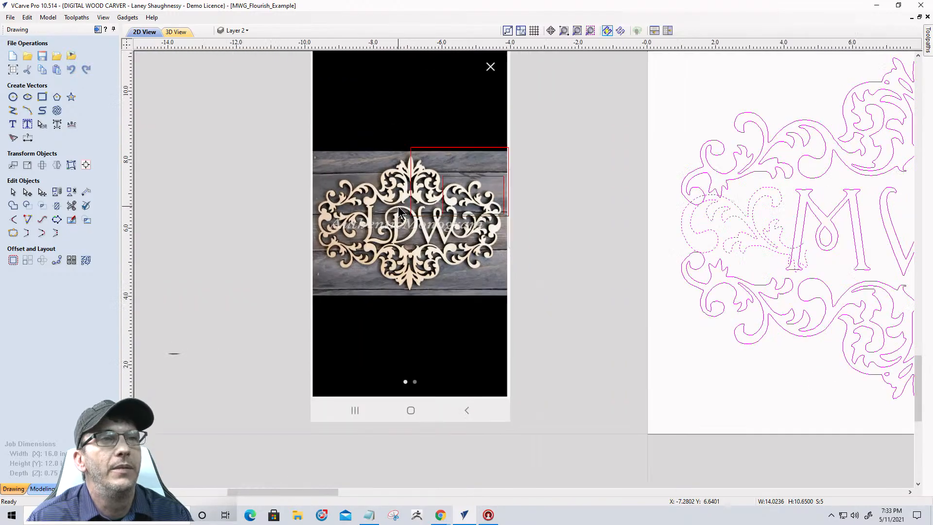
pyautogui.scroll(-3, 414, 221)
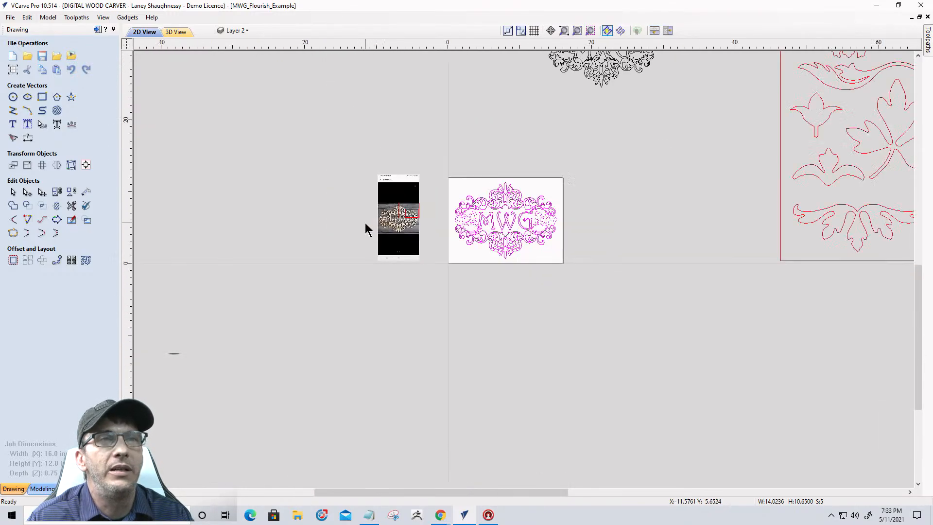
pyautogui.scroll(4, 485, 221)
pyautogui.scroll(1, 485, 221)
pyautogui.scroll(-1, 572, 268)
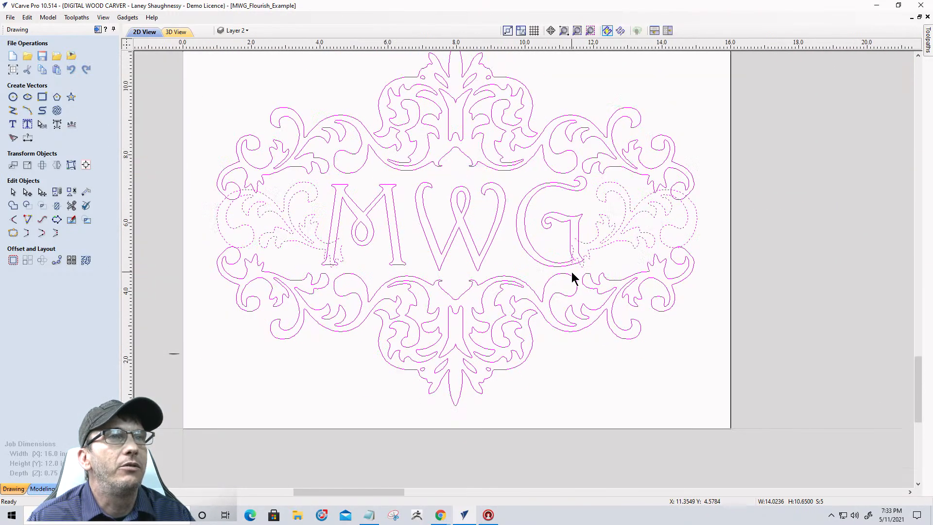
pyautogui.click(546, 201)
pyautogui.scroll(-1, 528, 207)
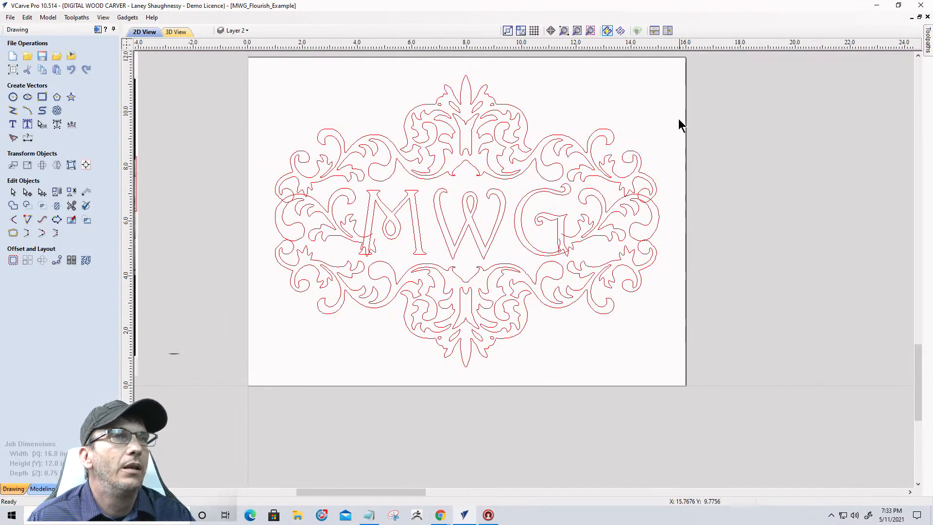
# - Examine the MWG lettering and flourish frame up close, and review the sheet of ornament vectors beside the board
pyautogui.scroll(2, 677, 121)
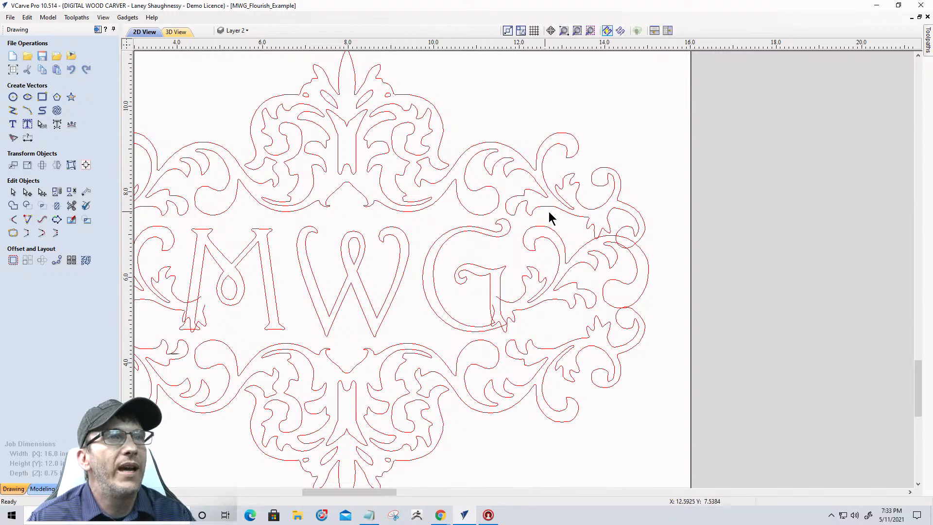
pyautogui.scroll(-1, 622, 217)
pyautogui.scroll(1, 623, 217)
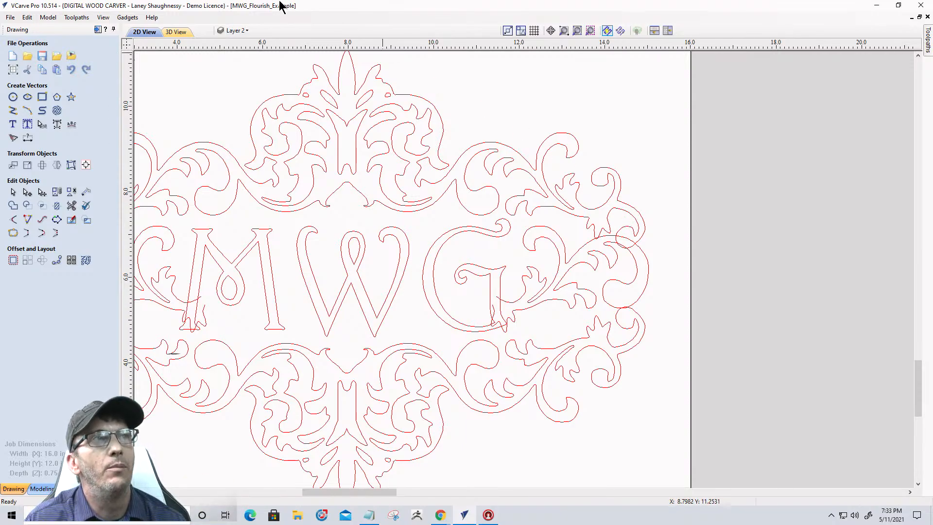
pyautogui.scroll(1, 625, 135)
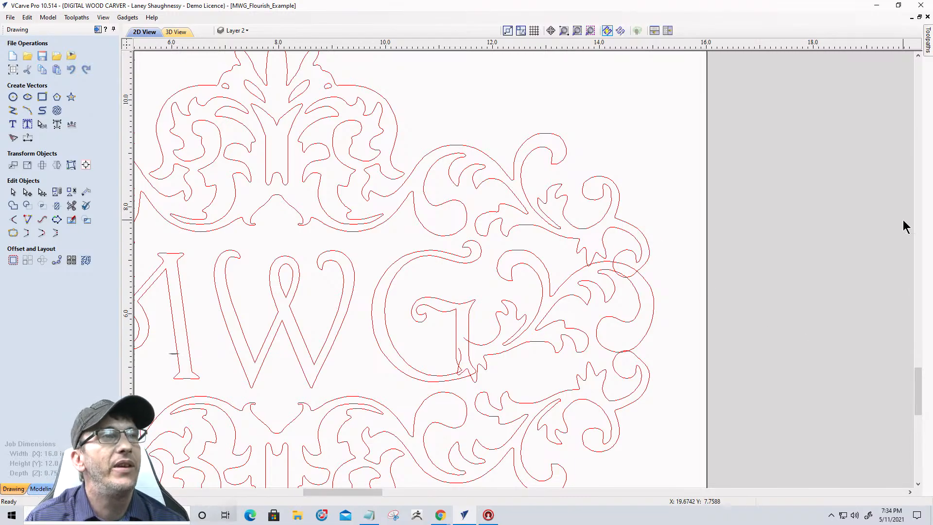
pyautogui.scroll(-4, 551, 202)
pyautogui.scroll(6, 467, 182)
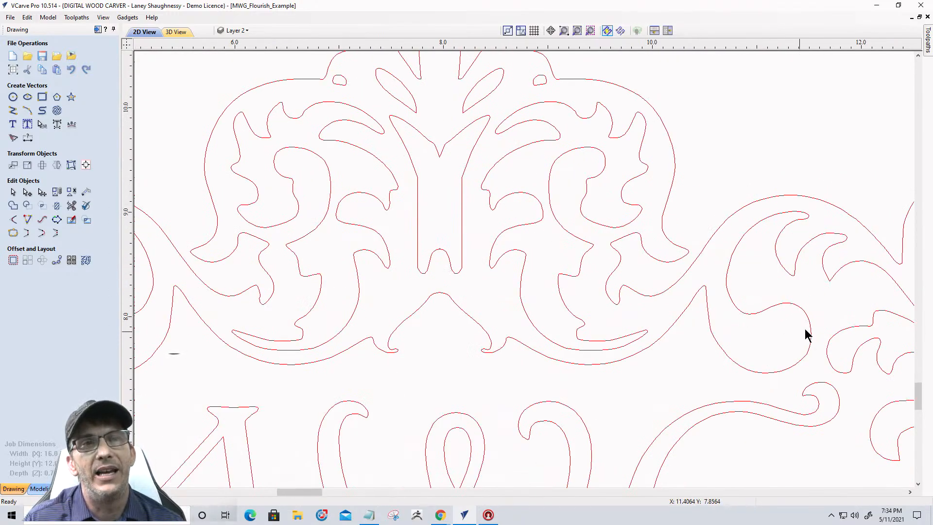
pyautogui.scroll(-10, 646, 233)
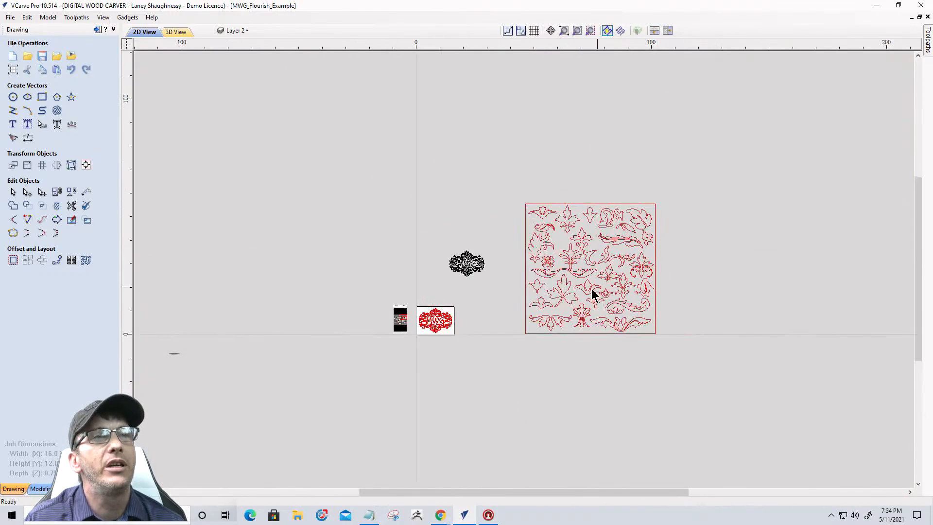
pyautogui.scroll(5, 593, 293)
pyautogui.scroll(-2, 593, 294)
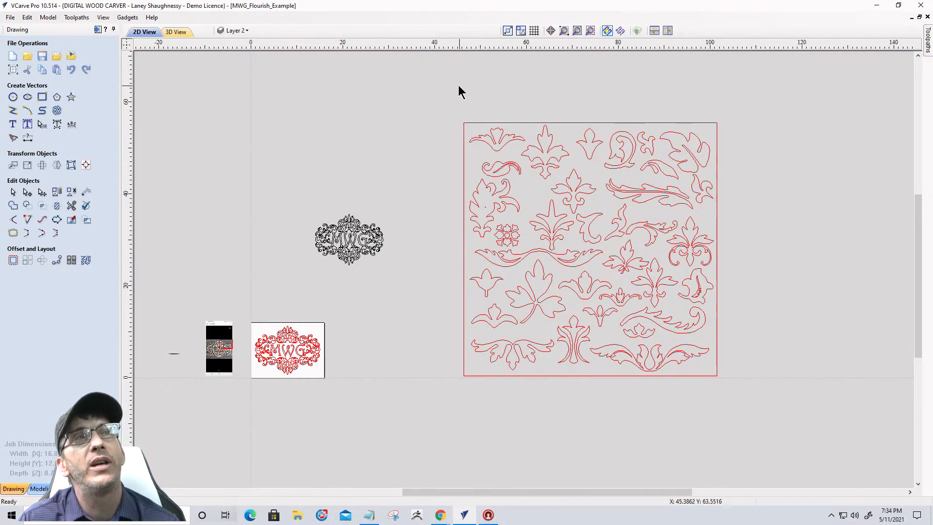
# - Select the entire sheet of ornament vectors, and single out the small flame-shaped leaf in it
pyautogui.moveTo(790, 411); pyautogui.dragTo(597, 166)
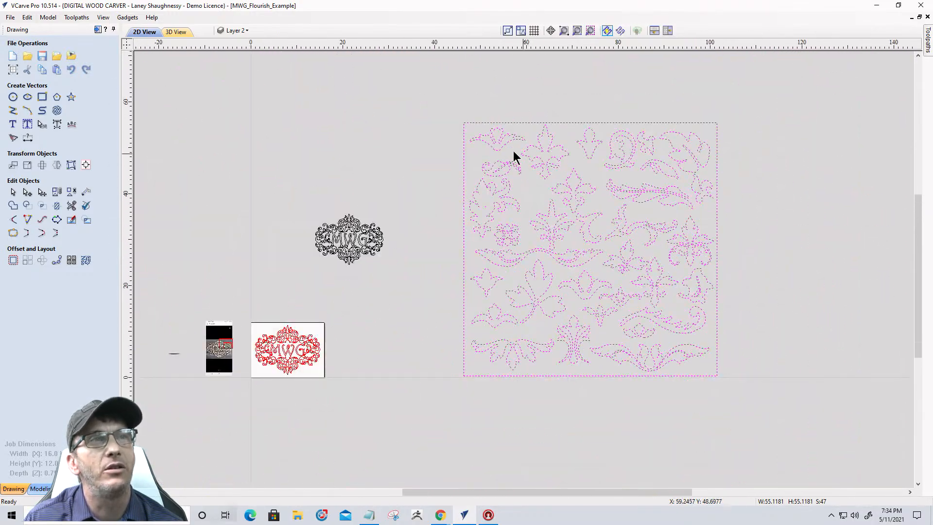
pyautogui.moveTo(445, 99); pyautogui.dragTo(760, 431)
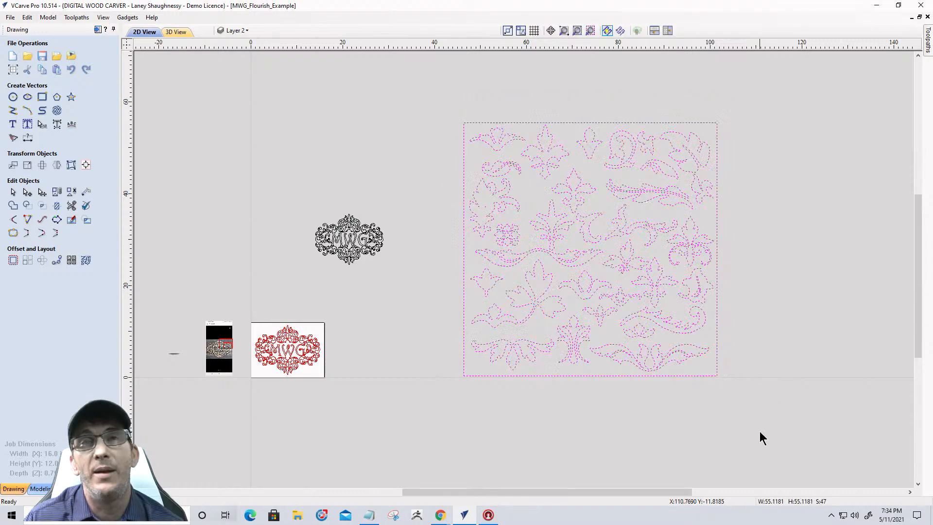
pyautogui.scroll(6, 596, 227)
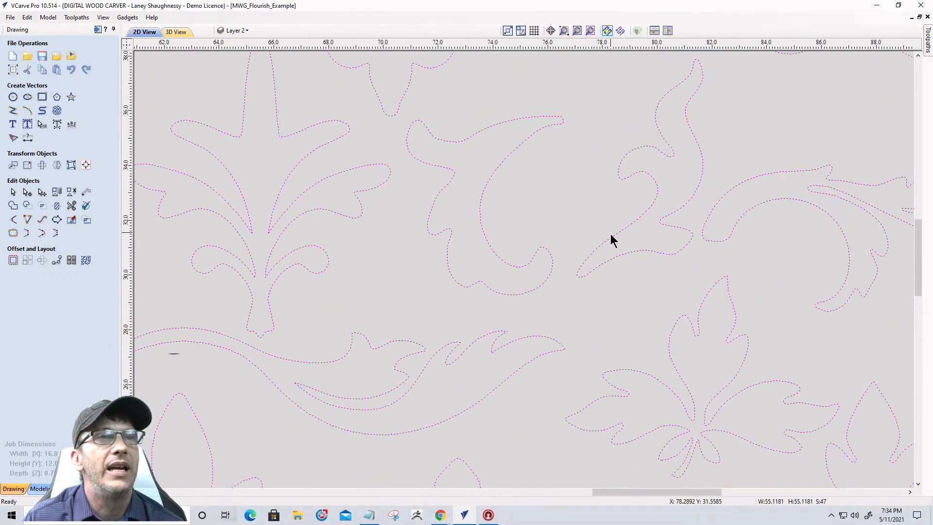
pyautogui.click(600, 216)
pyautogui.click(622, 230)
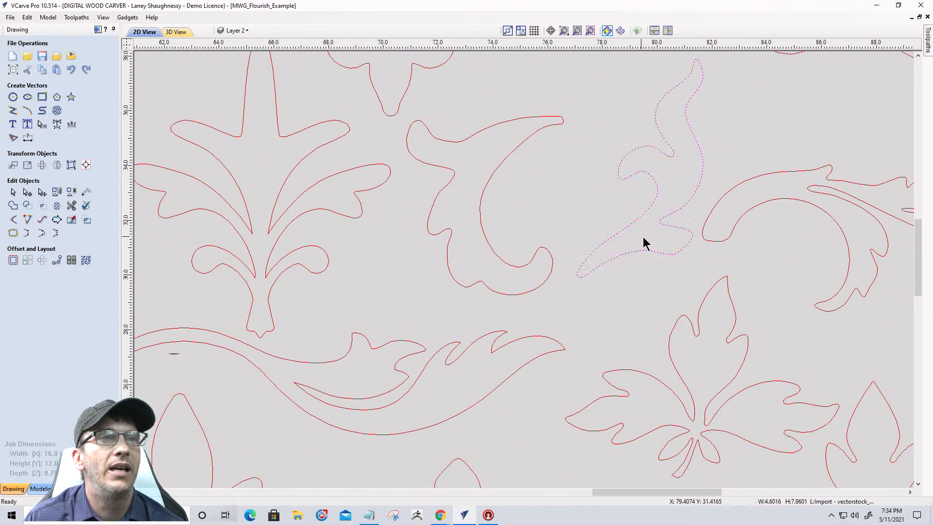
pyautogui.scroll(-6, 631, 238)
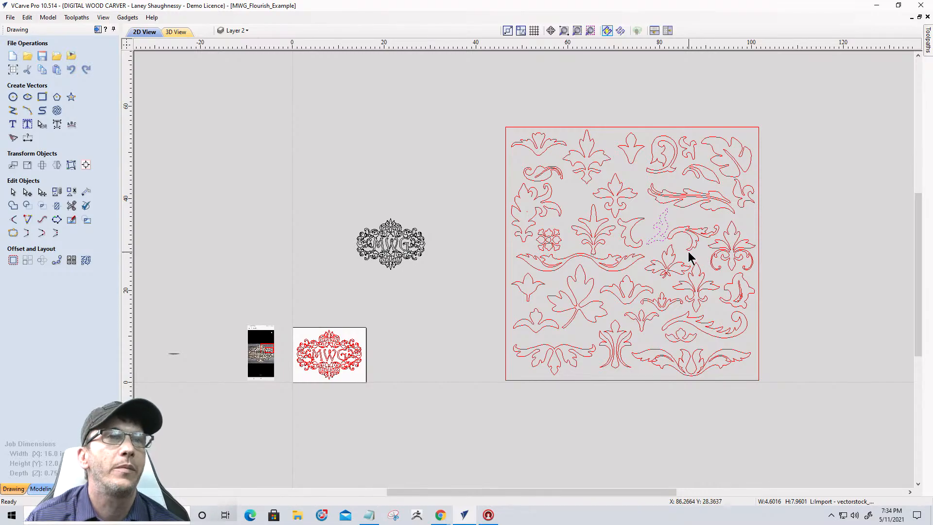
# - Compare the MWG design with the reference photo, and select all of its lettering and frame vectors on the board
pyautogui.scroll(2, 688, 251)
pyautogui.scroll(-3, 690, 251)
pyautogui.scroll(5, 363, 360)
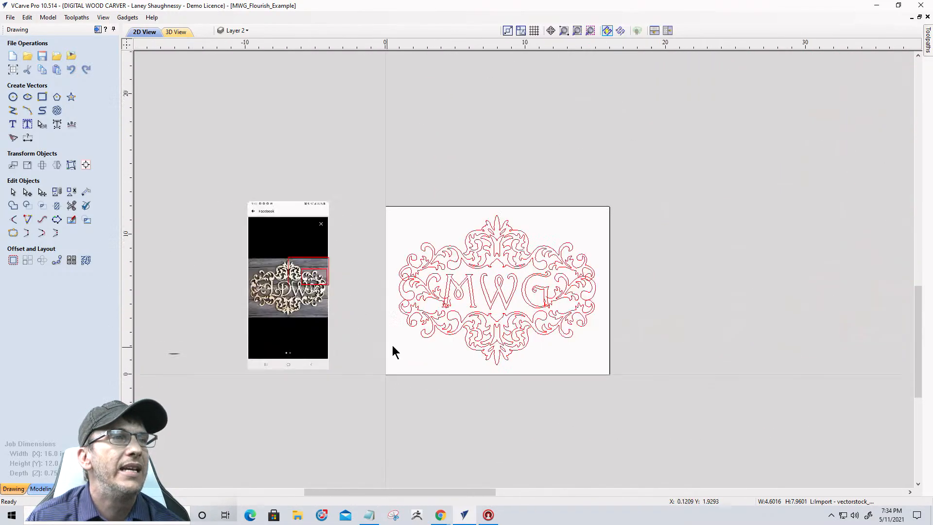
pyautogui.scroll(-1, 476, 342)
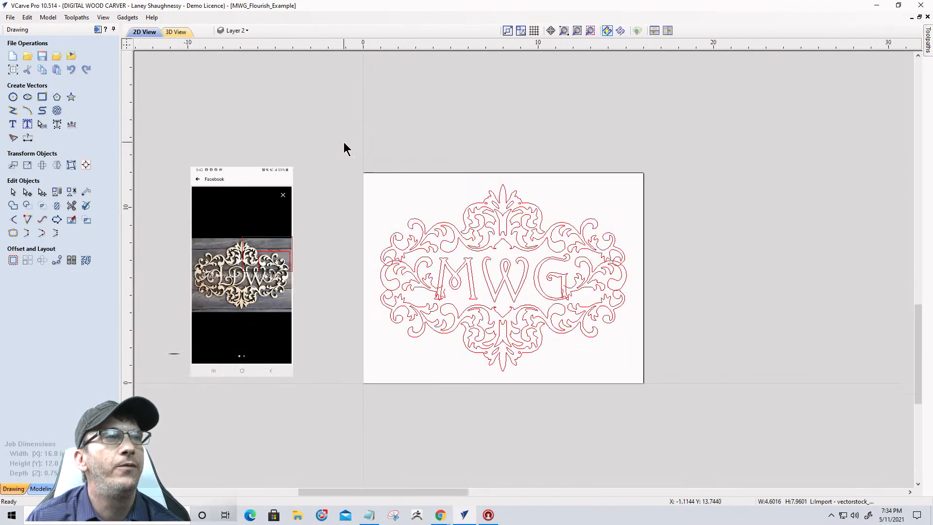
pyautogui.moveTo(343, 145); pyautogui.dragTo(673, 403)
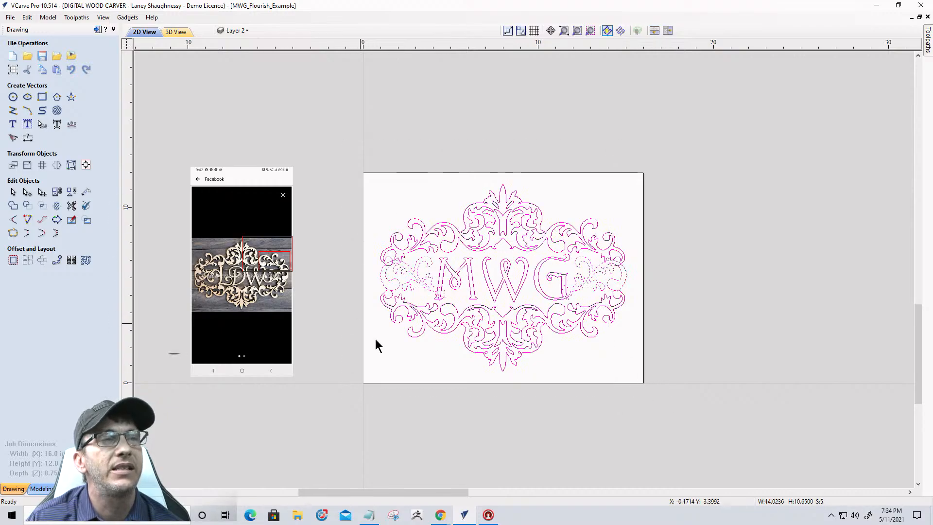
# - Look through the ornament sheet, single out the flame-shaped leaf again, and clear the selection
pyautogui.scroll(-4, 428, 253)
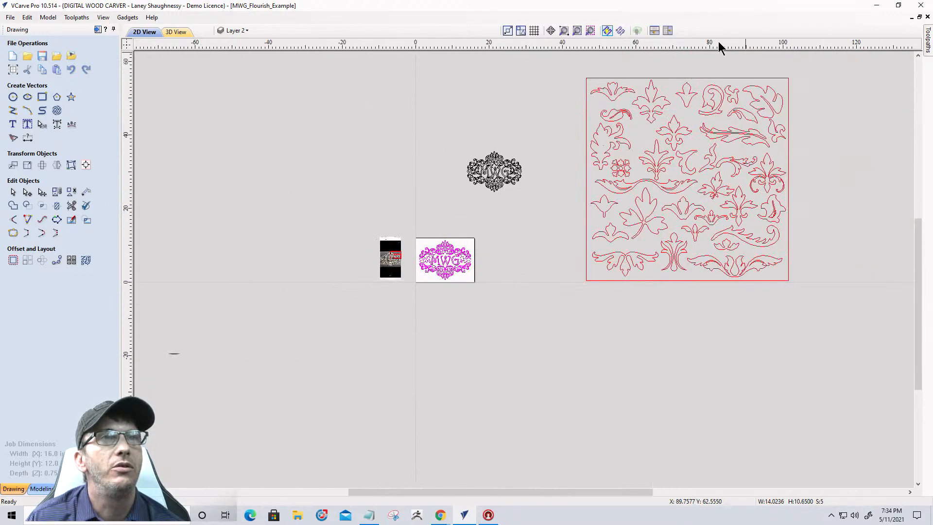
pyautogui.scroll(3, 616, 80)
pyautogui.scroll(-4, 681, 129)
pyautogui.scroll(4, 673, 210)
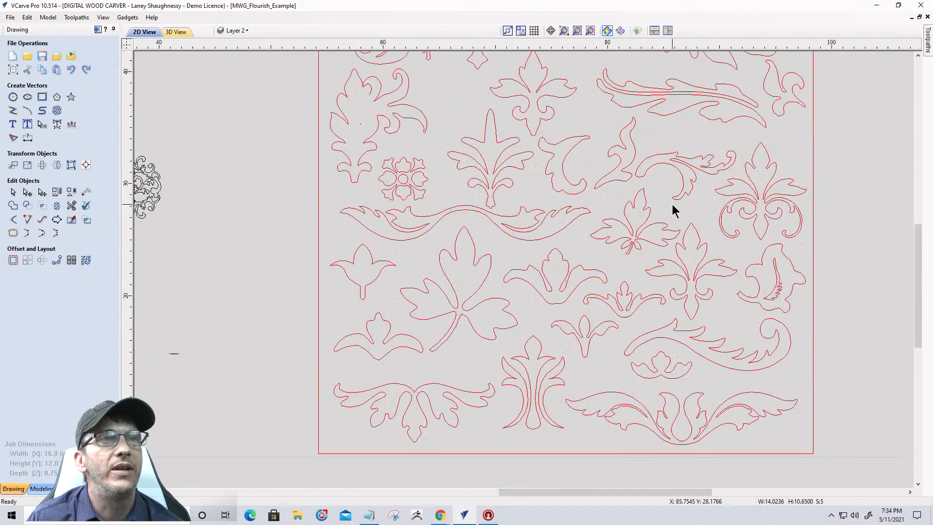
pyautogui.scroll(1, 673, 210)
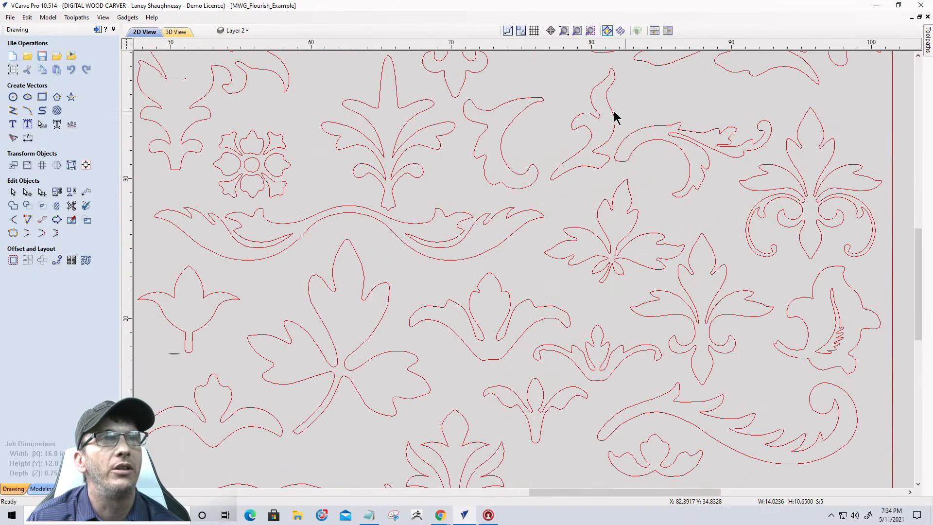
pyautogui.click(612, 140)
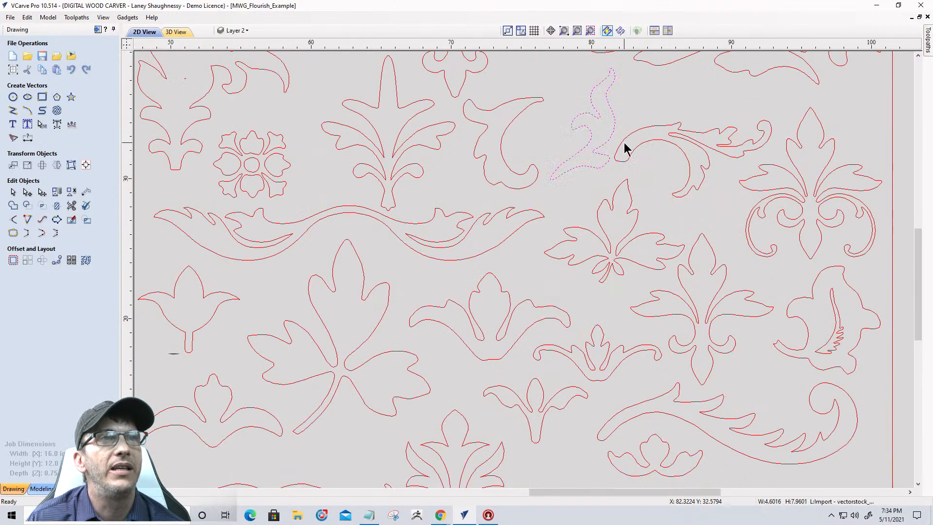
pyautogui.scroll(-4, 818, 208)
pyautogui.scroll(-2, 818, 212)
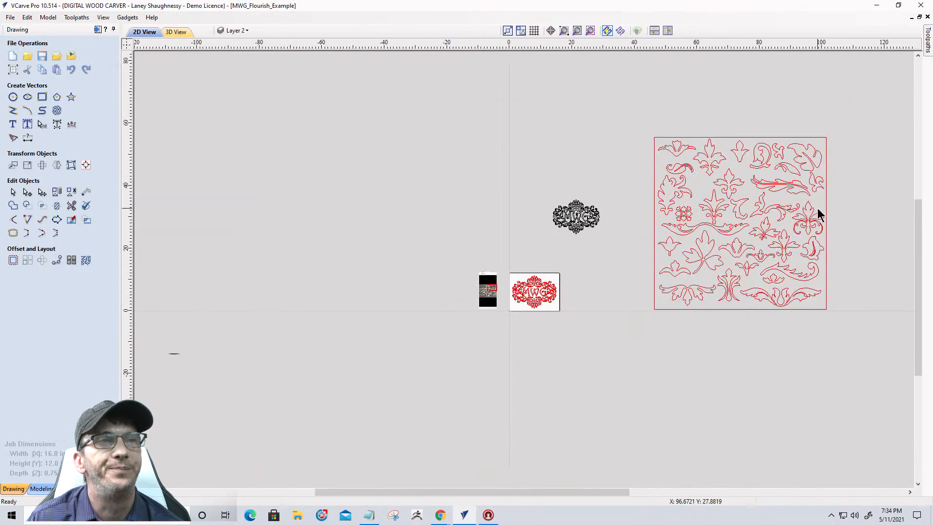
pyautogui.scroll(1, 769, 237)
pyautogui.scroll(-1, 490, 272)
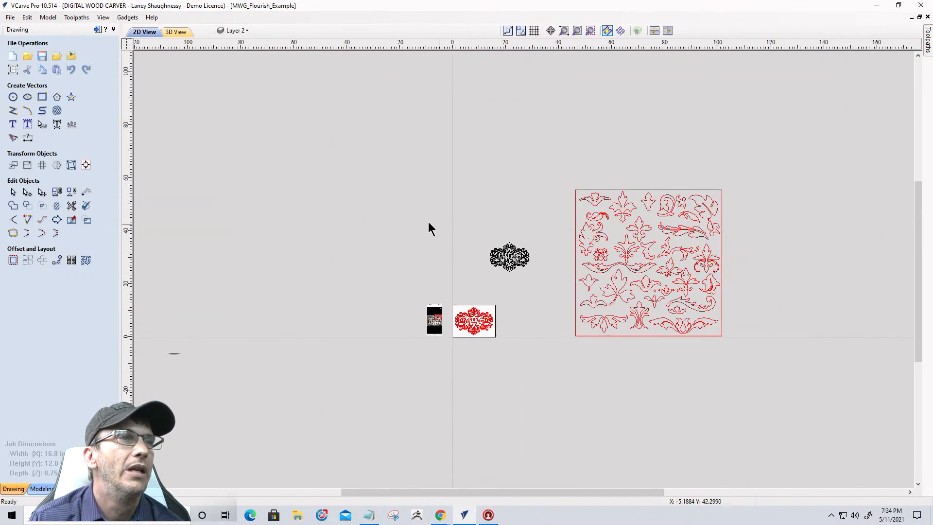
# - Delete the reference photo beside the board and the two rectangles drawn over it
pyautogui.scroll(3, 455, 346)
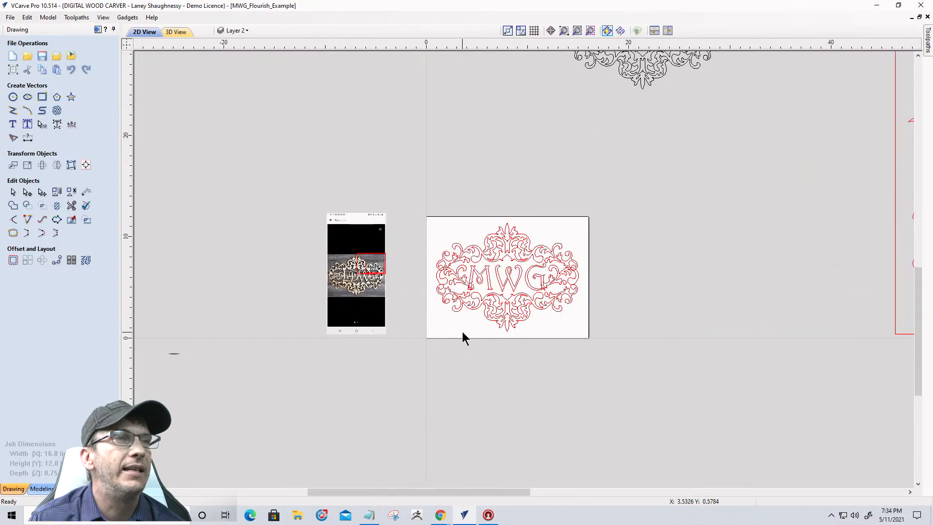
pyautogui.click(330, 264)
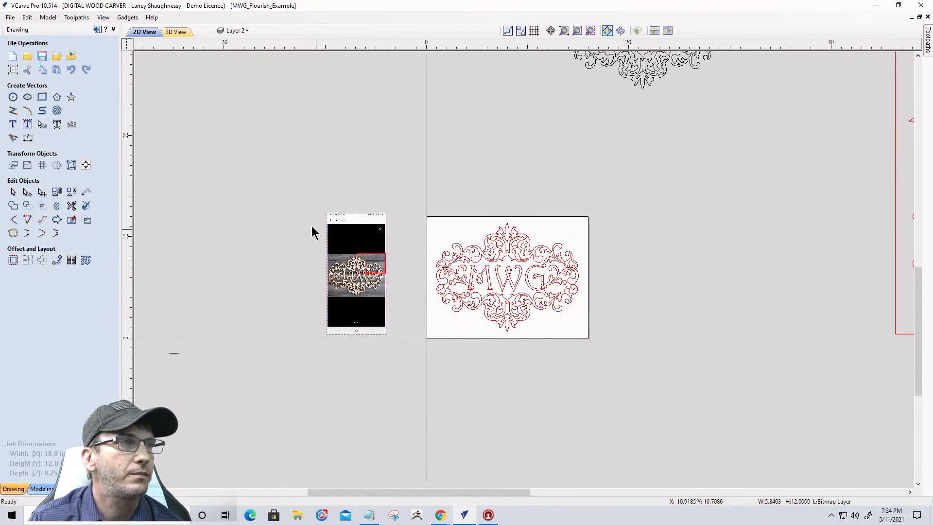
pyautogui.press('Delete')
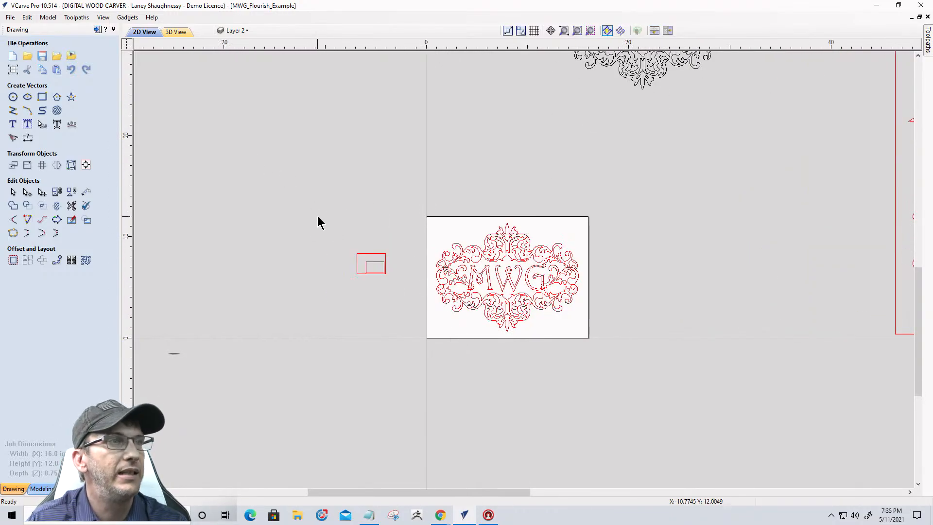
pyautogui.moveTo(317, 216); pyautogui.dragTo(422, 312)
pyautogui.press('Delete')
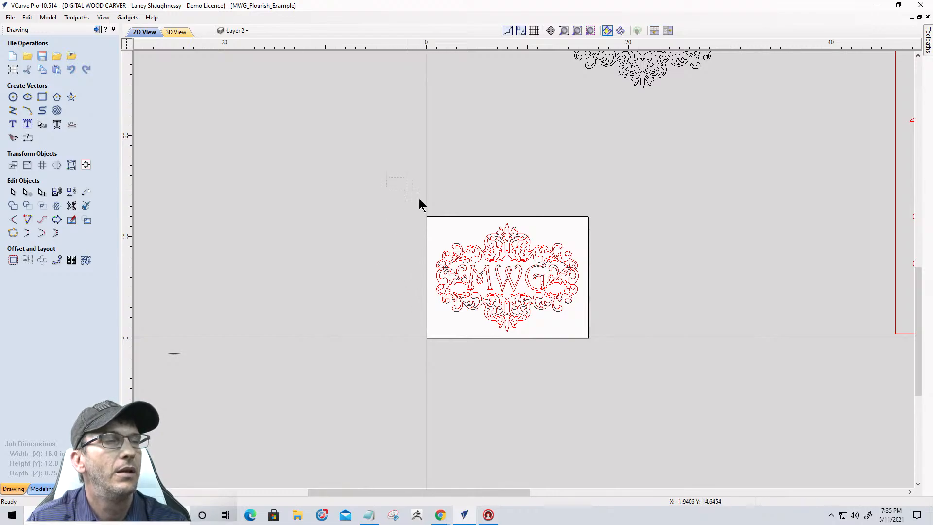
# - Move the complete MWG design, lettering and flourish frame, off the board to the empty area above and left of it
pyautogui.moveTo(622, 376); pyautogui.dragTo(622, 376)
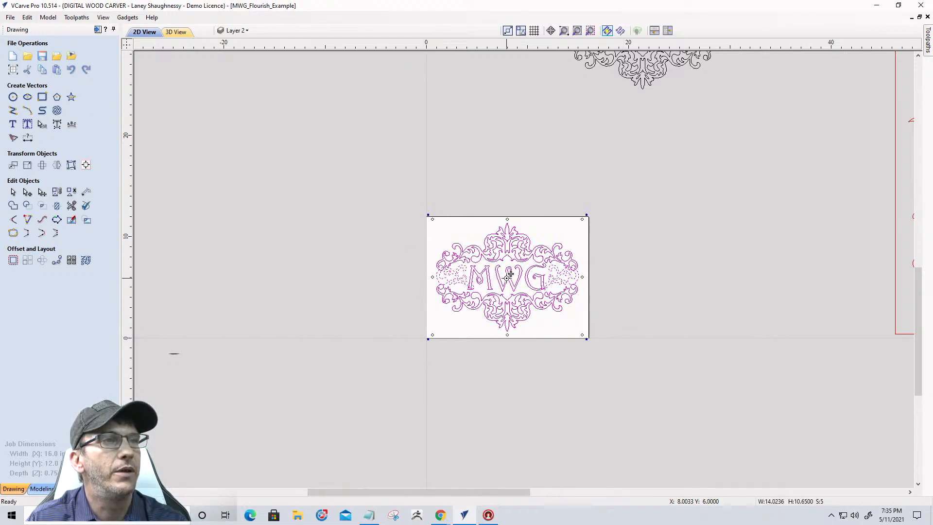
pyautogui.moveTo(506, 283); pyautogui.dragTo(332, 82)
pyautogui.scroll(-4, 547, 233)
pyautogui.scroll(-1, 546, 233)
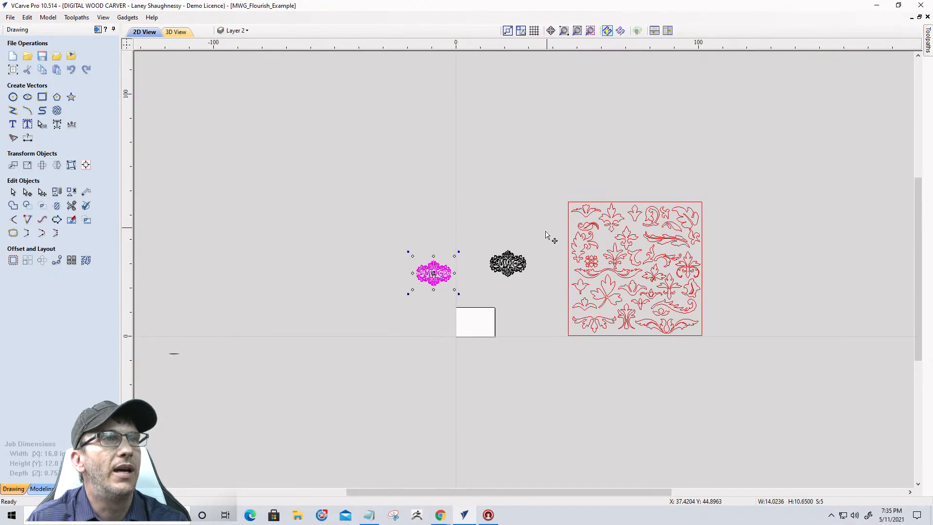
pyautogui.scroll(2, 517, 277)
pyautogui.scroll(-2, 519, 273)
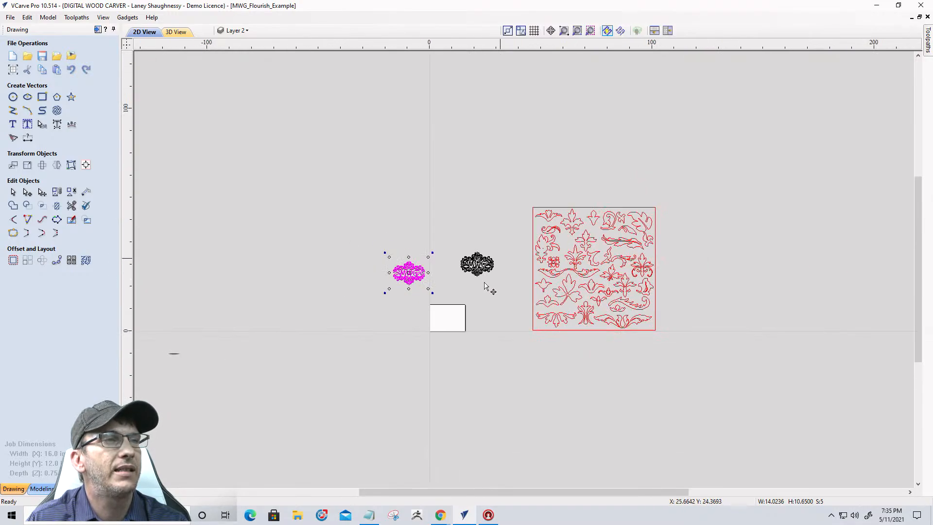
pyautogui.scroll(3, 463, 326)
pyautogui.scroll(-1, 456, 321)
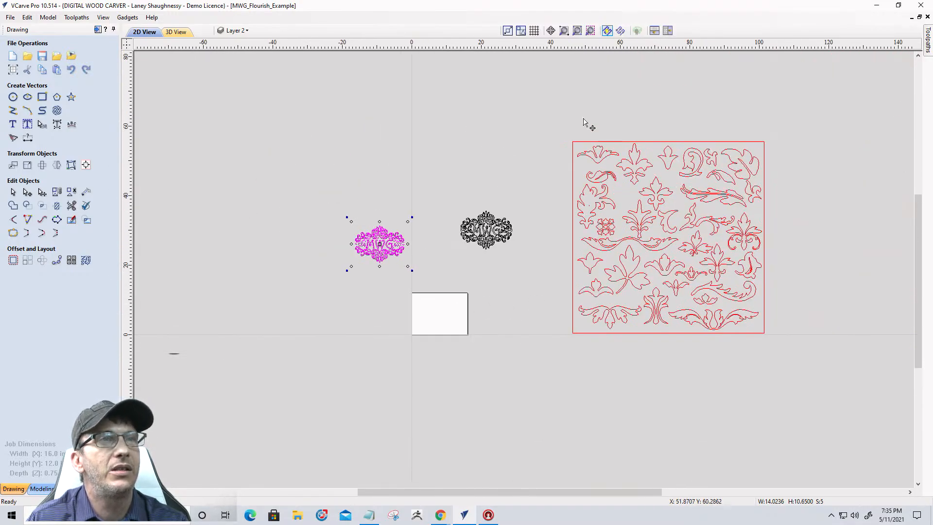
# - Select all vectors of the ornament sheet, and single out the wide winged ornament at its lower right
pyautogui.moveTo(561, 111); pyautogui.dragTo(780, 394)
pyautogui.scroll(4, 650, 270)
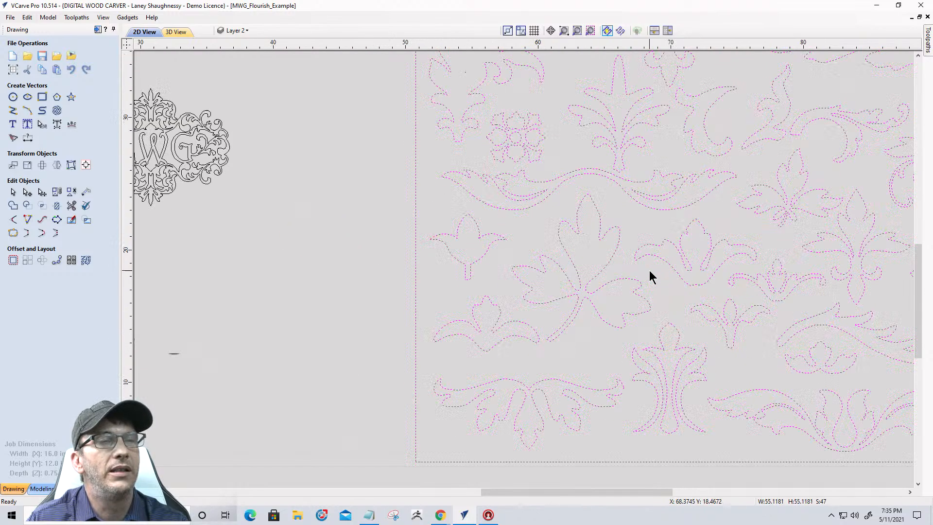
pyautogui.scroll(-3, 650, 270)
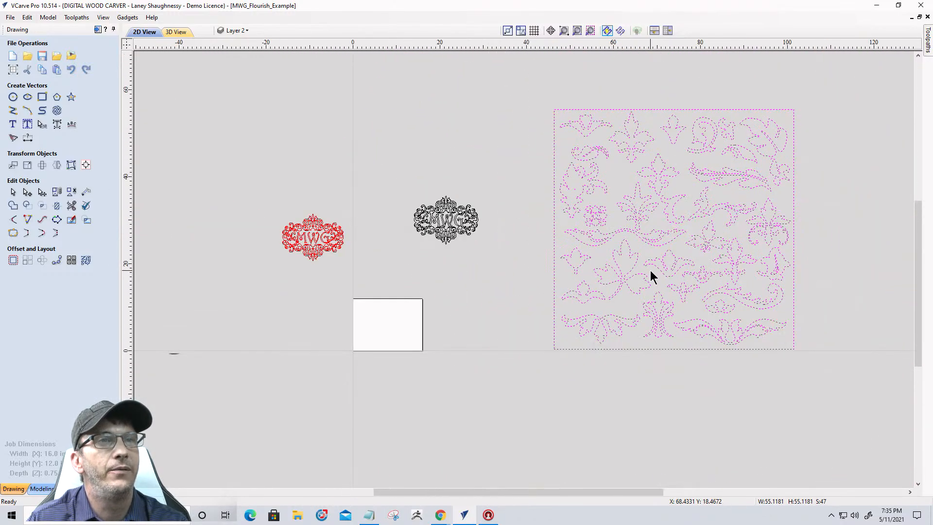
pyautogui.click(693, 307)
pyautogui.click(697, 322)
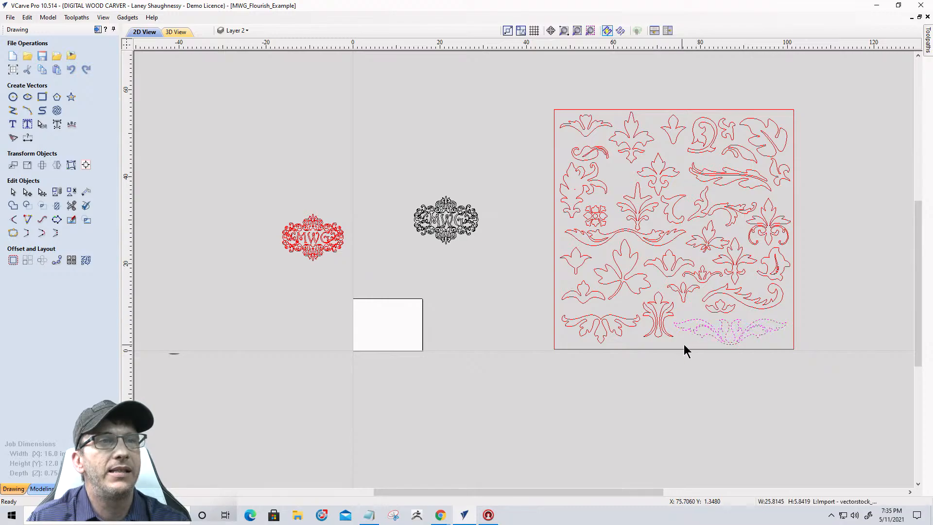
# - Move the long scrolling leaf flourish from the ornament sheet onto the right edge of the board
pyautogui.click(745, 304)
pyautogui.moveTo(745, 304); pyautogui.dragTo(440, 321)
pyautogui.scroll(3, 410, 354)
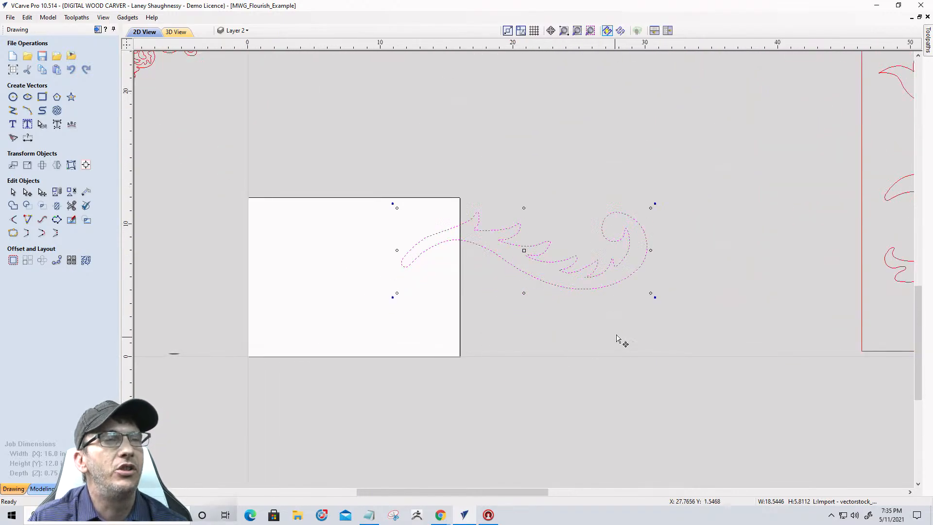
# - Rotate the leaf flourish so its curled end lies over the board's upper-right corner, and select the three-leaf ornament in the sheet's middle
pyautogui.click(650, 294)
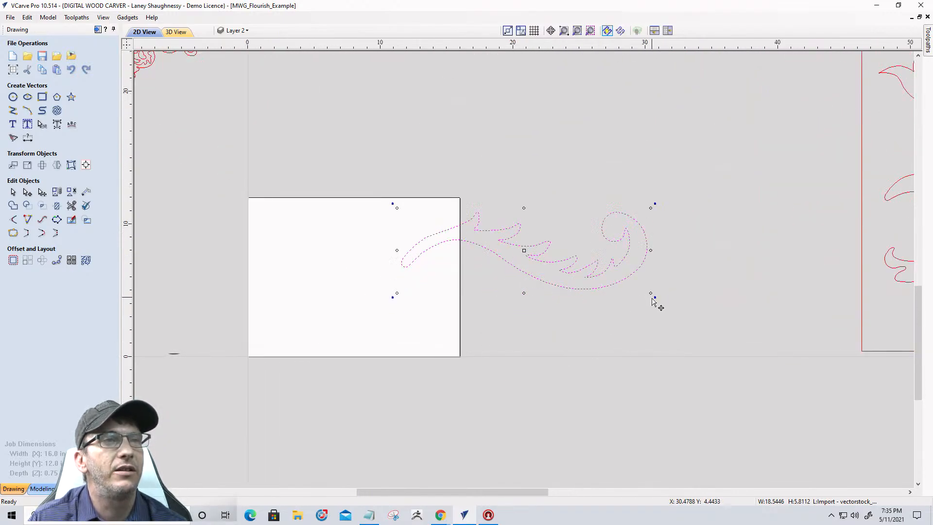
pyautogui.moveTo(649, 294); pyautogui.dragTo(413, 134)
pyautogui.scroll(-3, 435, 274)
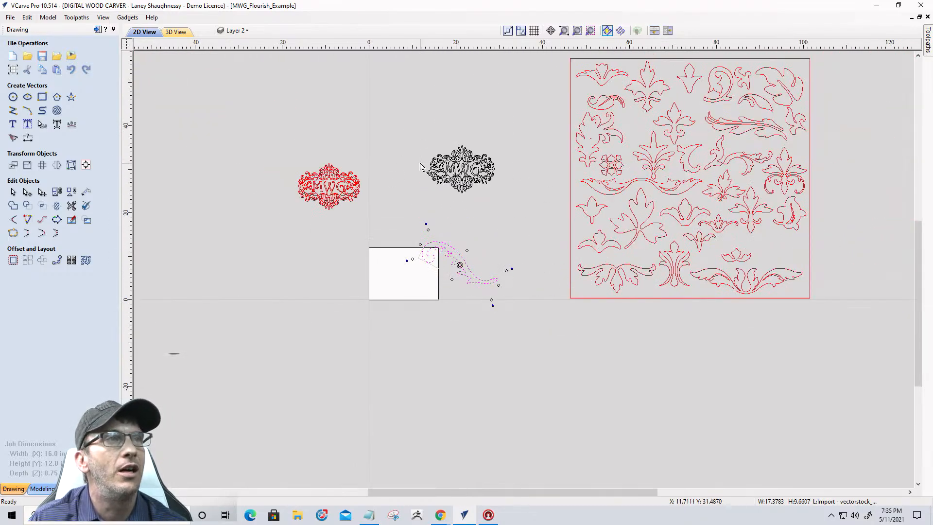
pyautogui.click(679, 217)
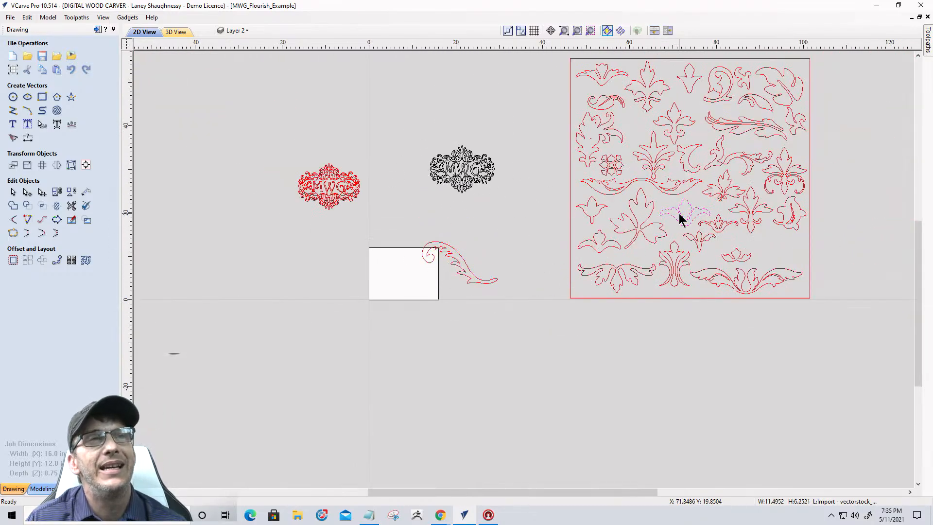
# - Delete the whole ornament sheet, including its border, from the area beside the board
pyautogui.scroll(-2, 677, 216)
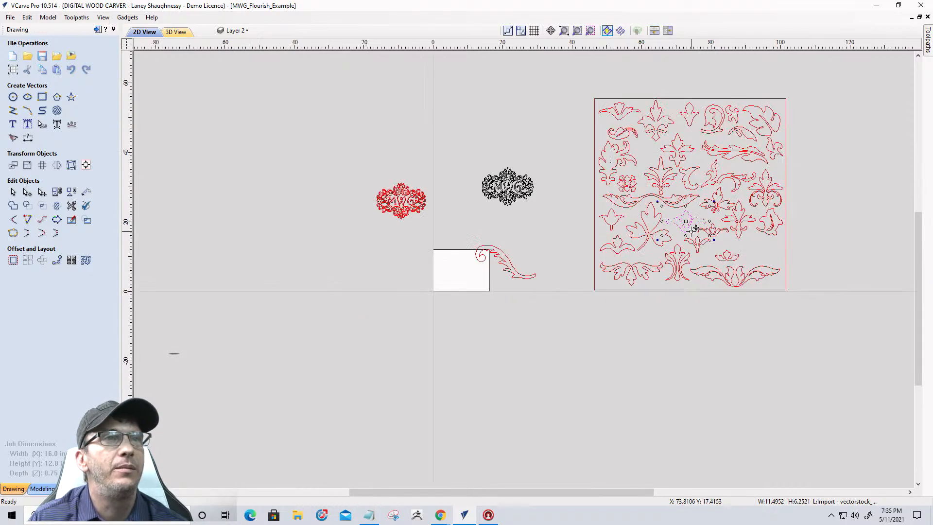
pyautogui.scroll(4, 654, 136)
pyautogui.scroll(1, 655, 136)
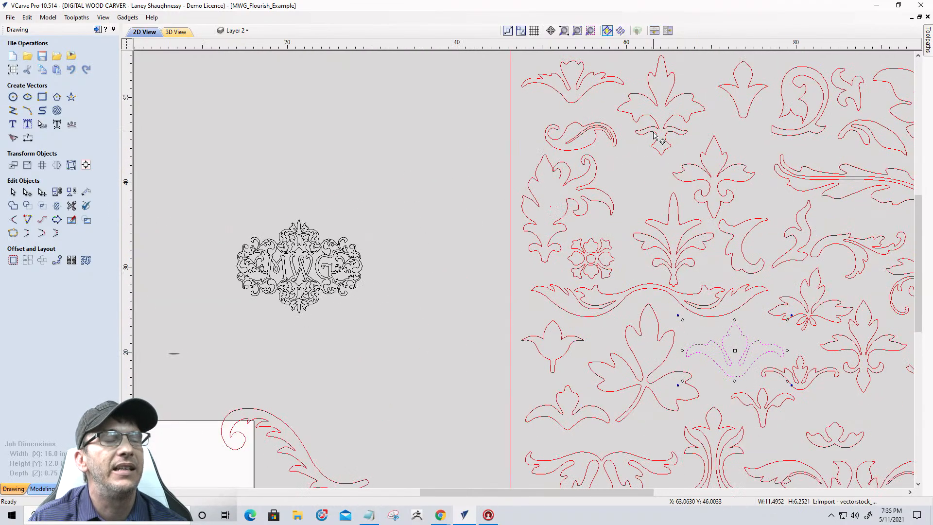
pyautogui.scroll(-2, 640, 156)
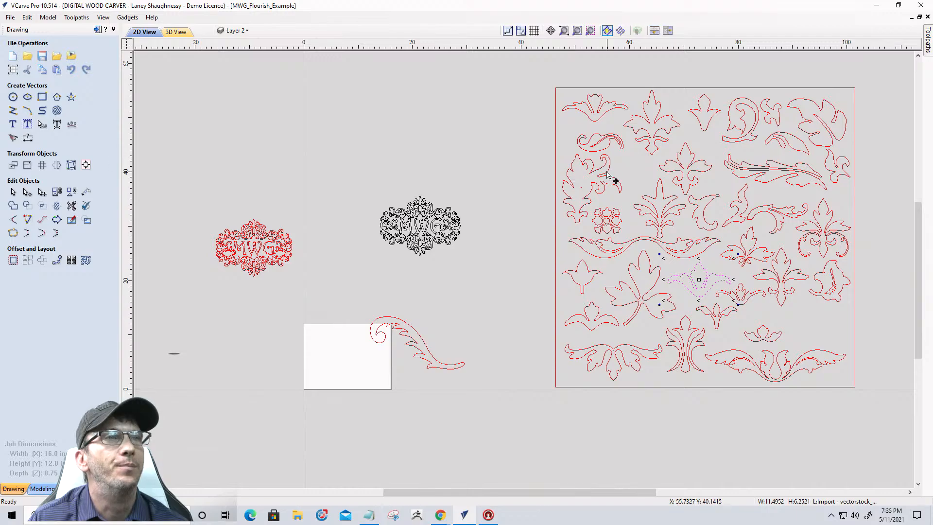
pyautogui.moveTo(522, 138); pyautogui.dragTo(629, 233)
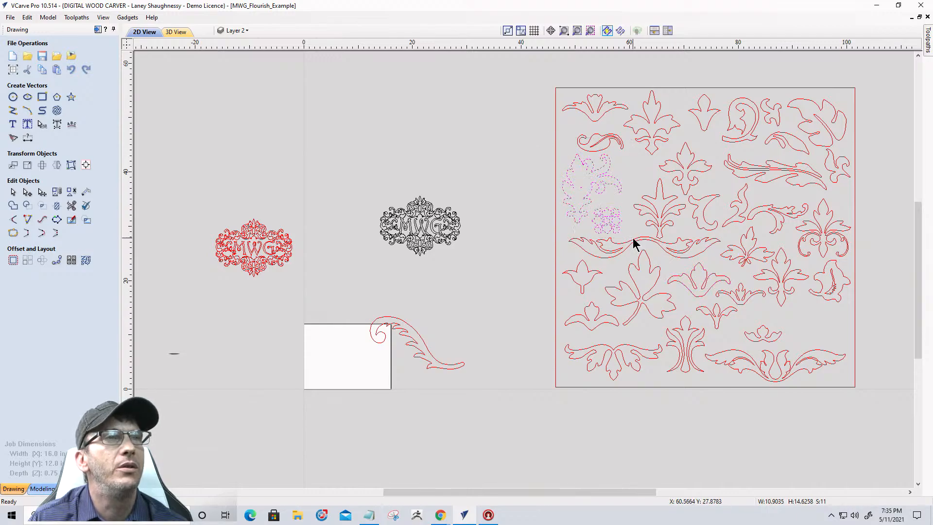
pyautogui.moveTo(510, 78); pyautogui.dragTo(874, 433)
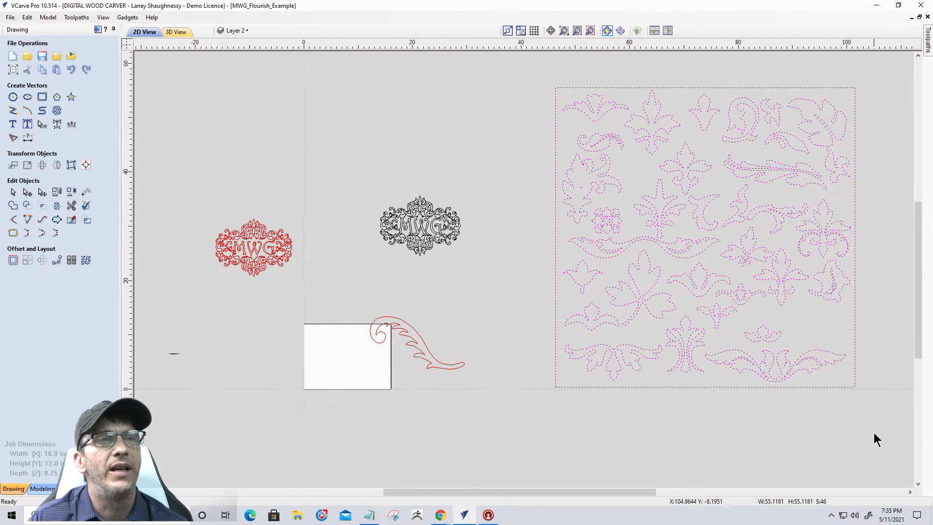
pyautogui.press('Delete')
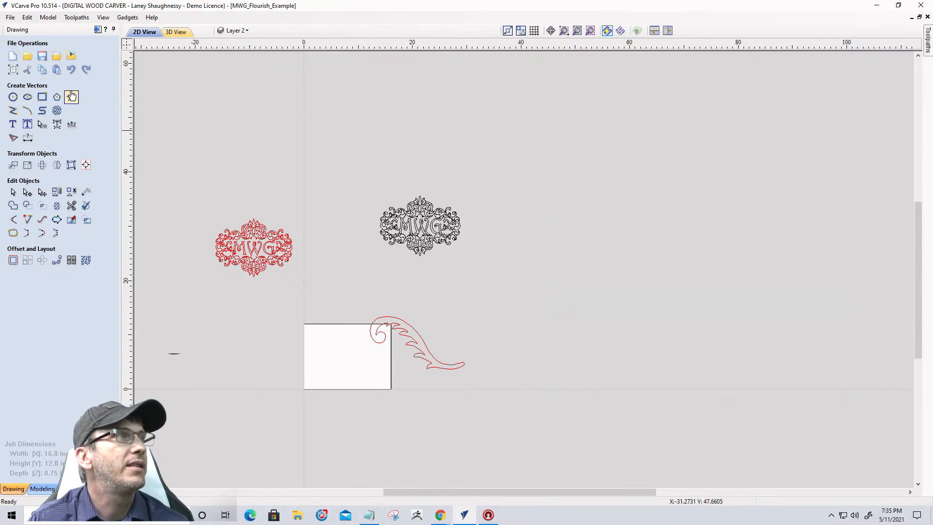
# - Import the vectors of vectorstock_15524251.pdf and move the ornament sheet clear of the board, to the right of the MWG designs
pyautogui.click(59, 59)
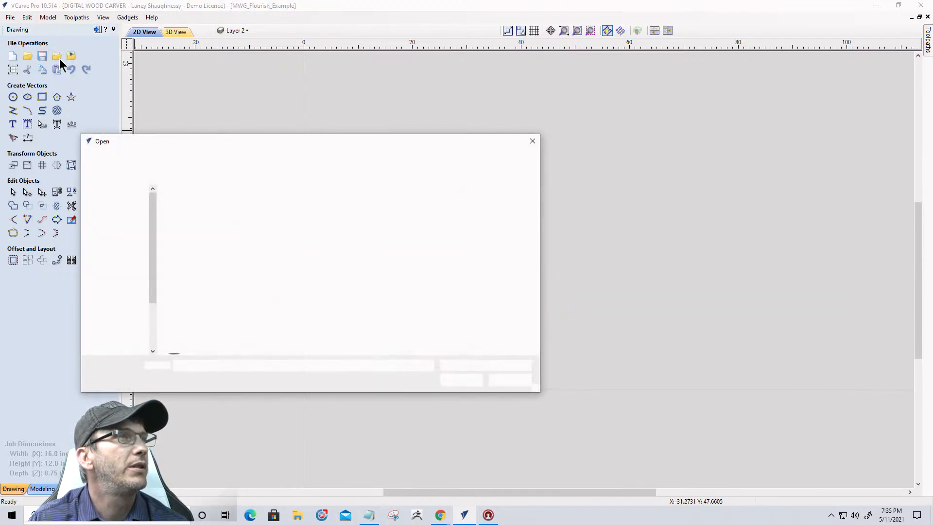
pyautogui.doubleClick(297, 219)
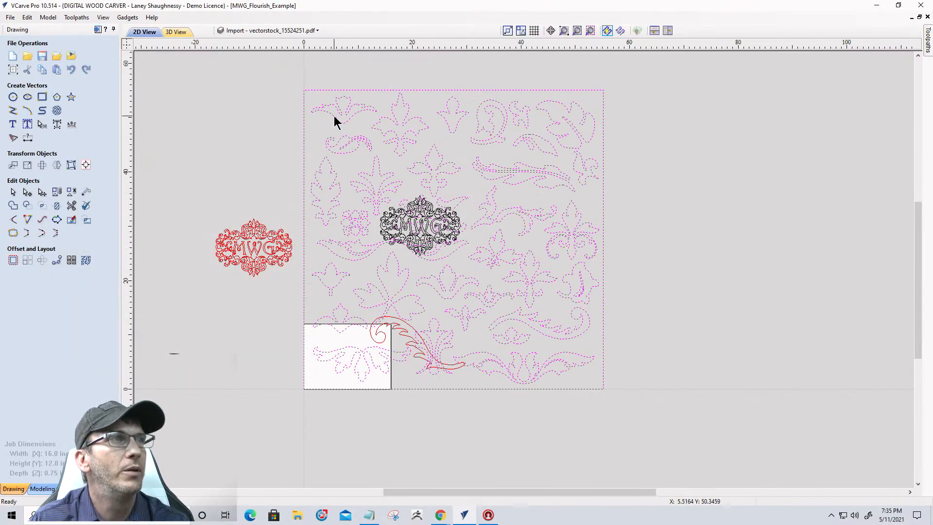
pyautogui.moveTo(334, 117); pyautogui.dragTo(614, 135)
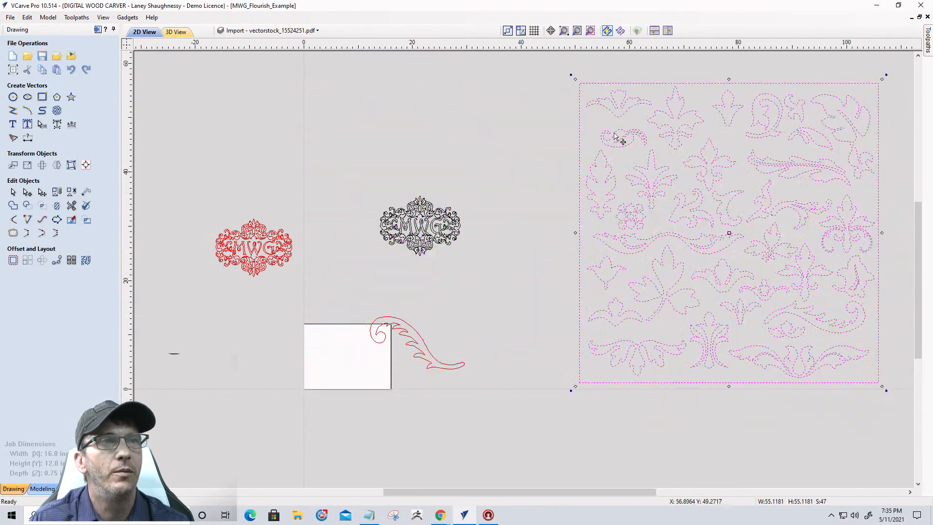
pyautogui.scroll(2, 637, 198)
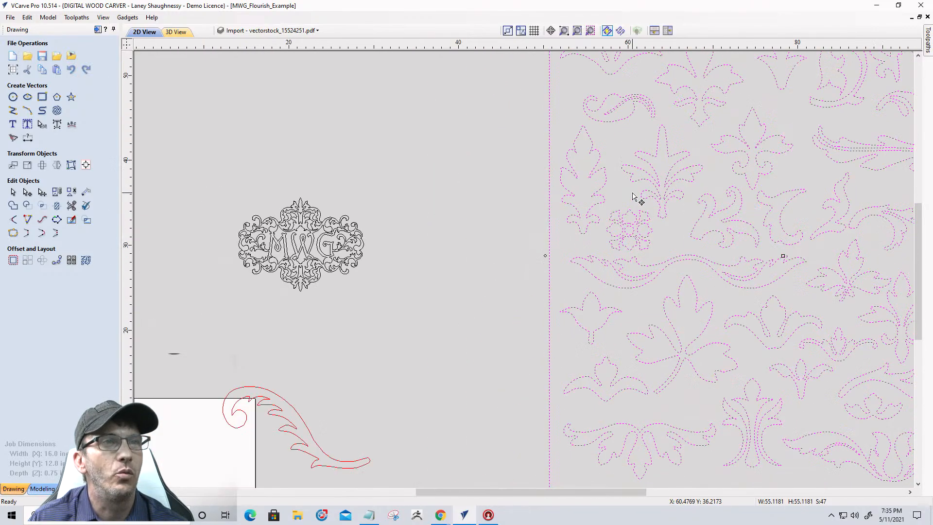
pyautogui.click(503, 300)
# - Examine the sheet's small branched scroll ornament and compare its shape with the flourishes in the black MWG frame
pyautogui.scroll(-3, 503, 314)
pyautogui.scroll(5, 624, 261)
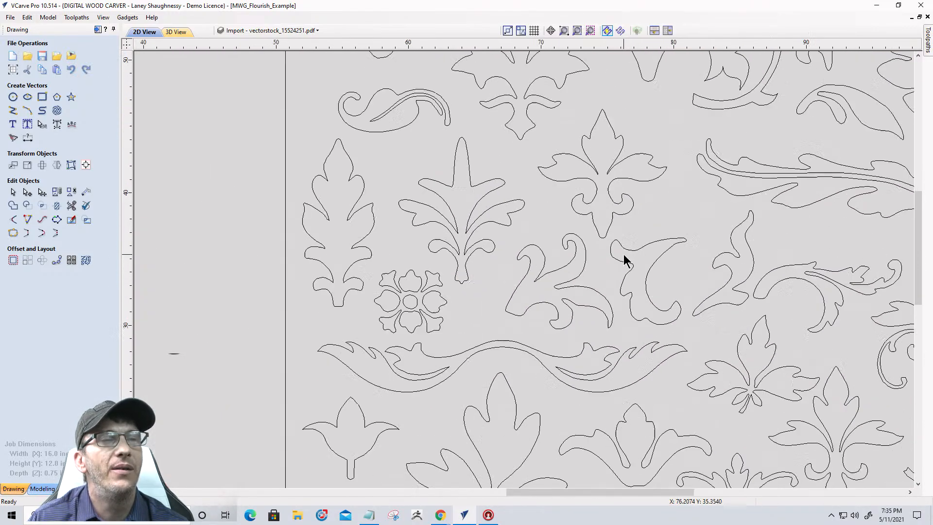
pyautogui.scroll(3, 737, 260)
pyautogui.click(734, 260)
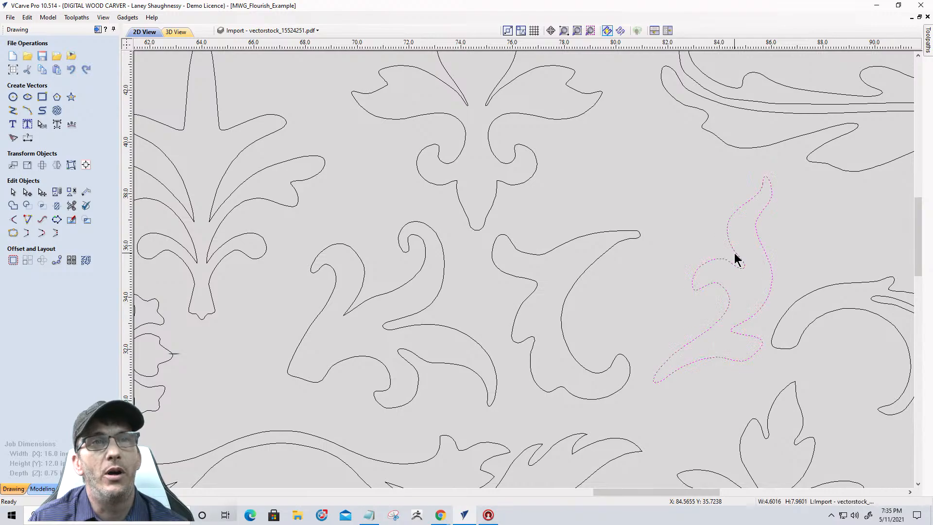
pyautogui.scroll(2, 737, 262)
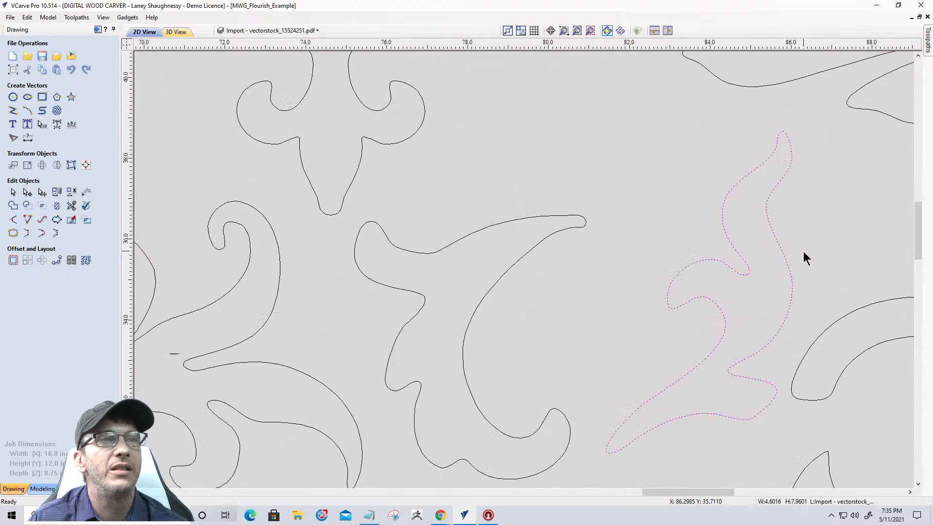
pyautogui.scroll(-8, 751, 152)
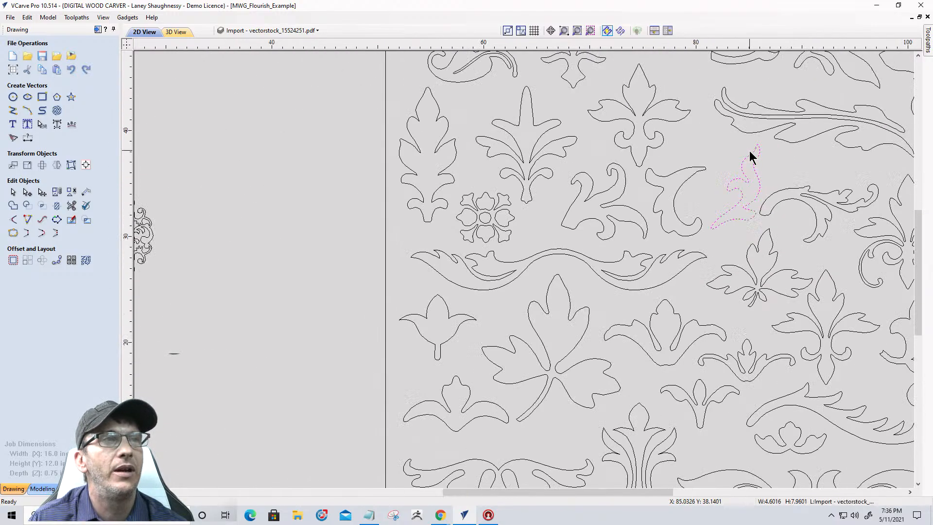
pyautogui.scroll(2, 585, 216)
pyautogui.scroll(5, 585, 216)
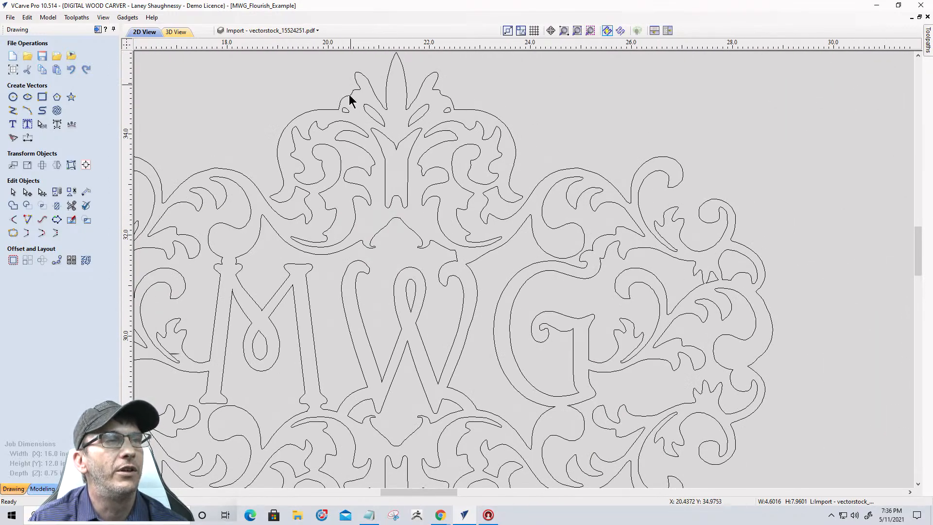
pyautogui.scroll(2, 680, 340)
pyautogui.scroll(-5, 665, 364)
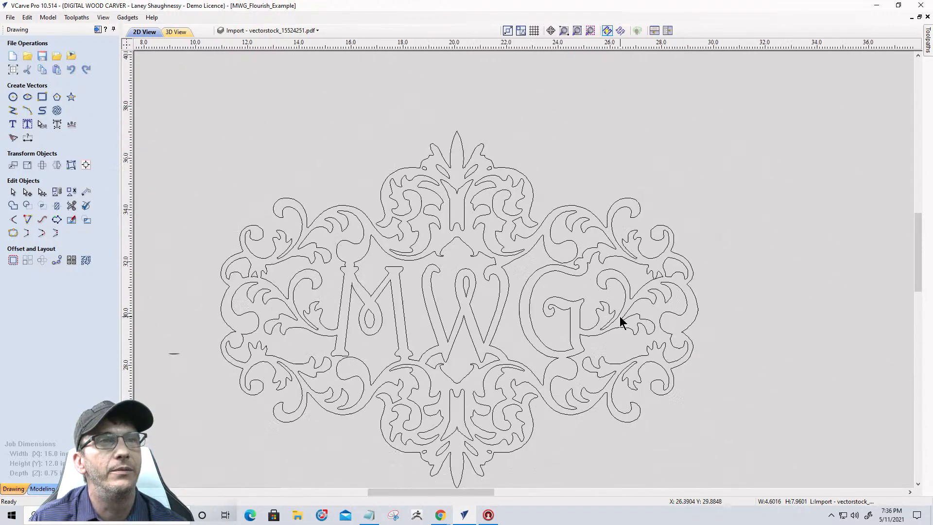
pyautogui.scroll(-4, 486, 213)
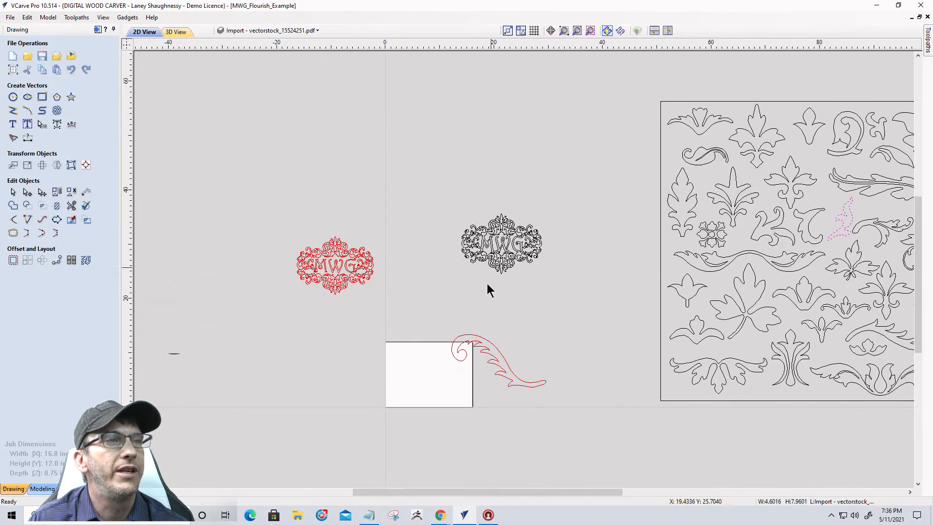
# - Delete the leaf flourish at the board's upper-right corner and move the red MWG design down beside the board's left edge
pyautogui.click(496, 367)
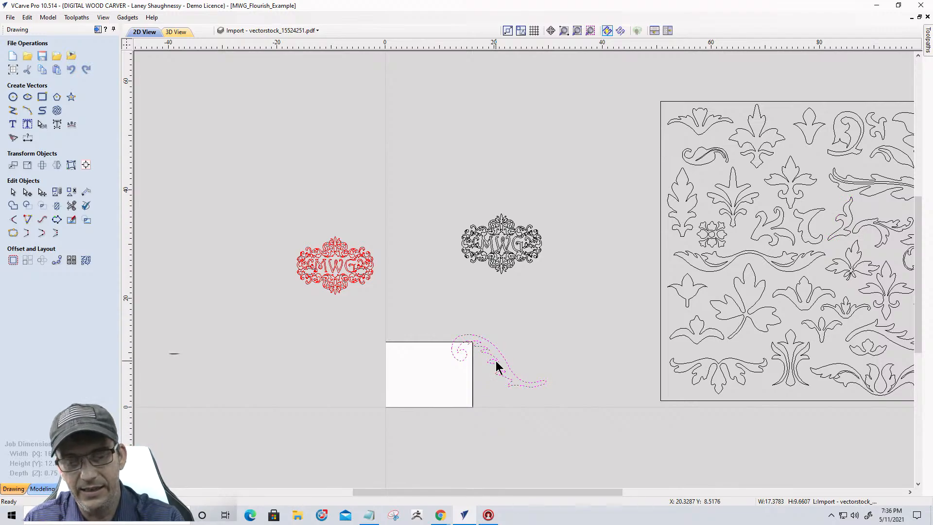
pyautogui.press('Delete')
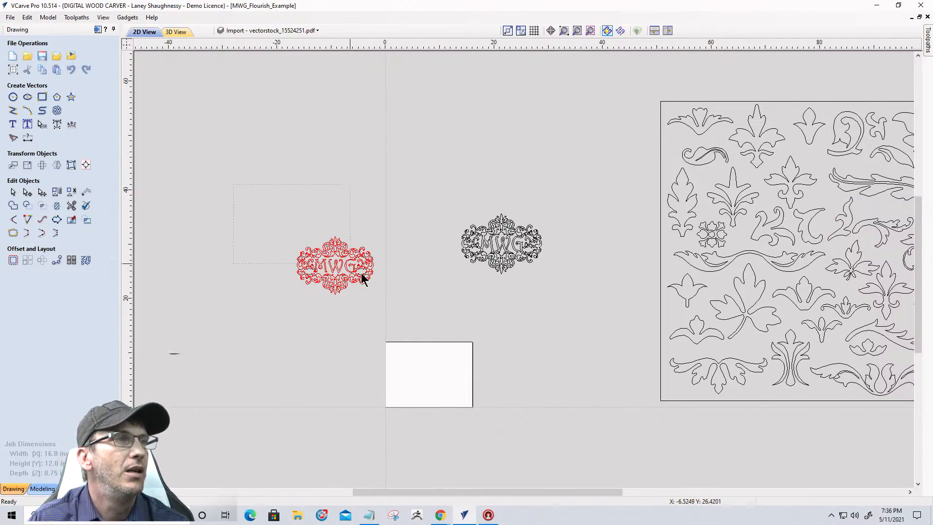
pyautogui.click(363, 279)
pyautogui.click(332, 255)
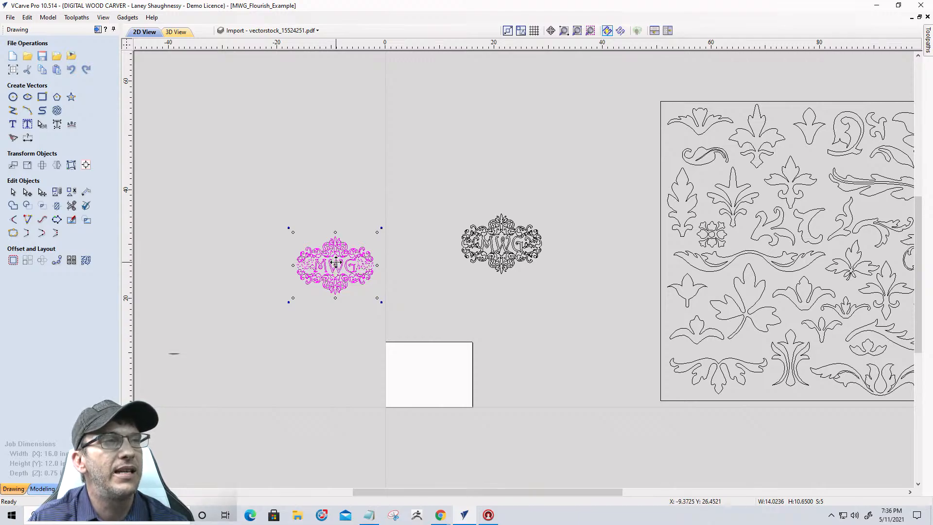
pyautogui.moveTo(336, 262); pyautogui.dragTo(326, 370)
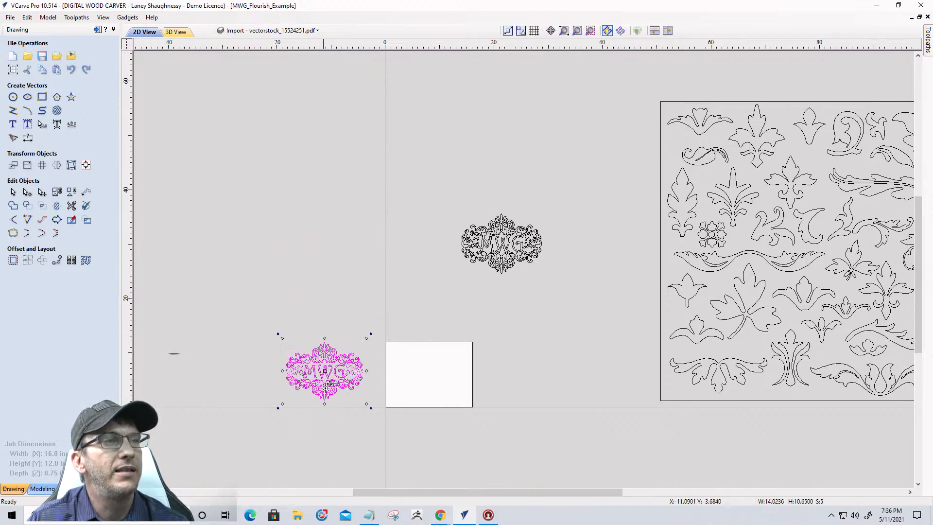
pyautogui.scroll(6, 328, 384)
pyautogui.scroll(-2, 579, 256)
pyautogui.click(586, 298)
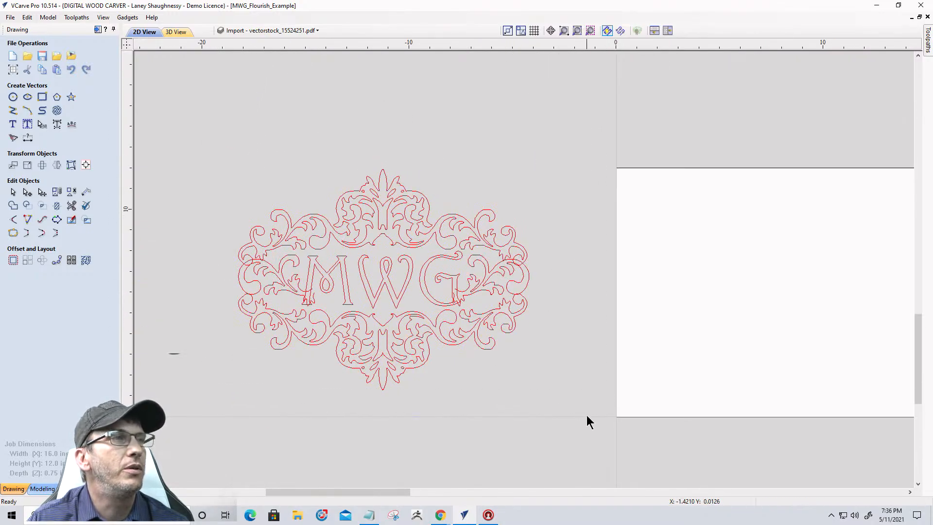
# - Move all vectors of the red MWG design to a new layer named MUSE LAYER
pyautogui.moveTo(587, 415); pyautogui.dragTo(587, 415)
pyautogui.rightClick(360, 202)
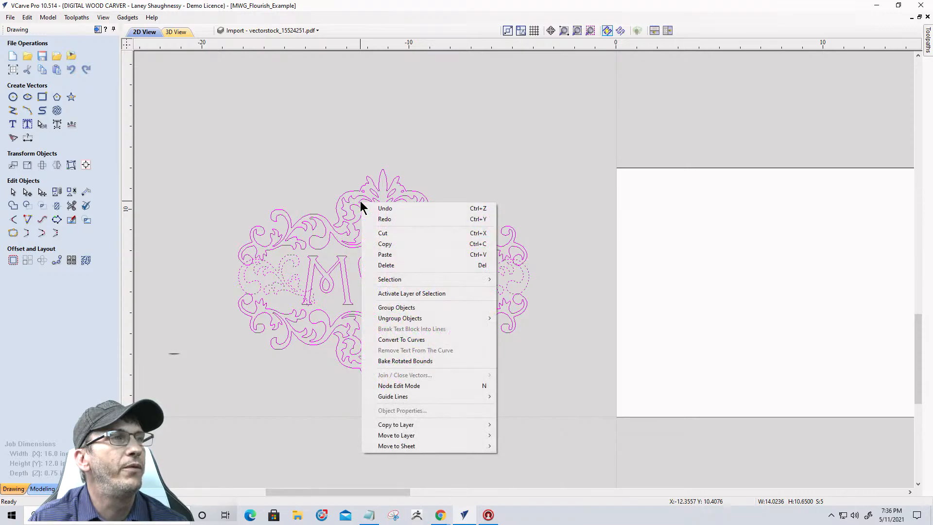
pyautogui.moveTo(403, 440)
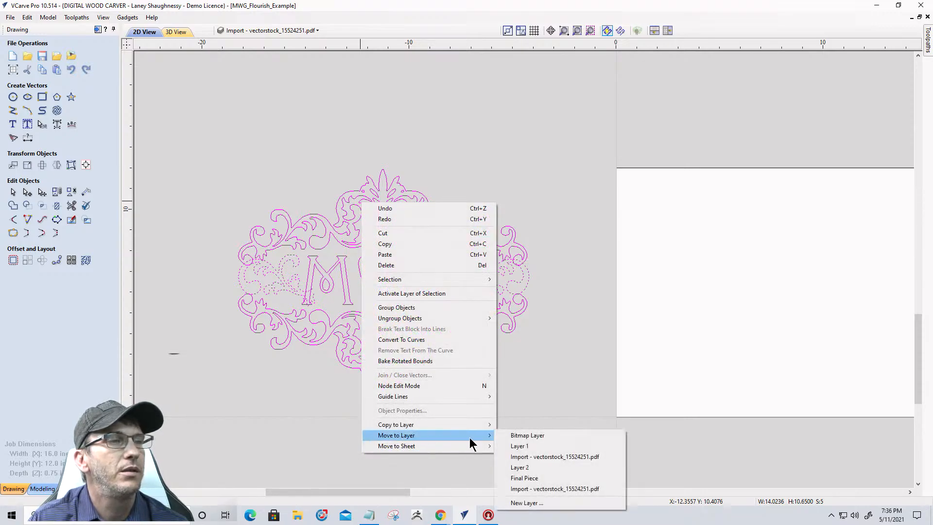
pyautogui.click(527, 502)
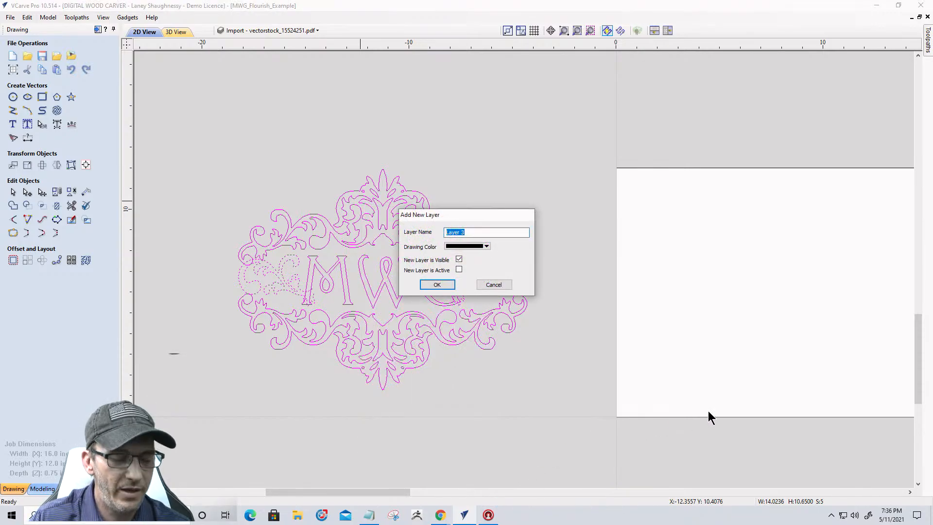
pyautogui.write('MUSE LAYER')
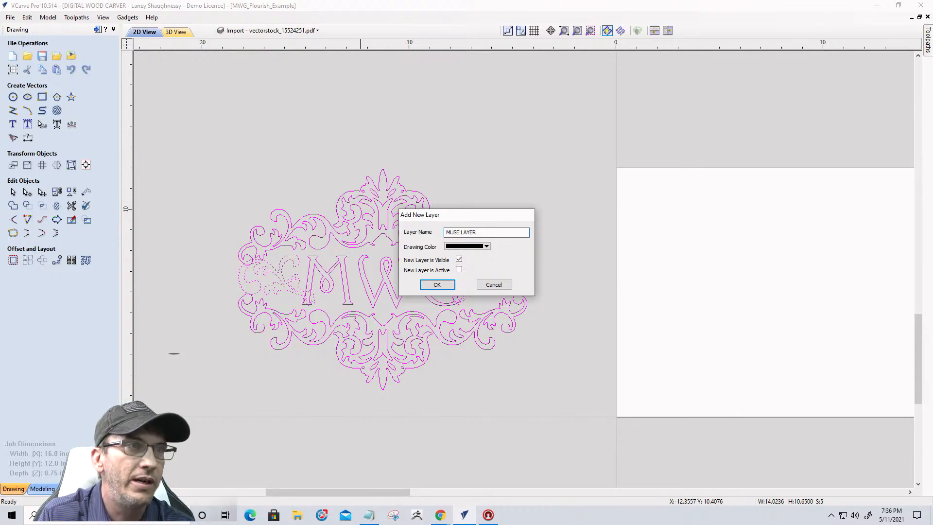
pyautogui.press('Return')
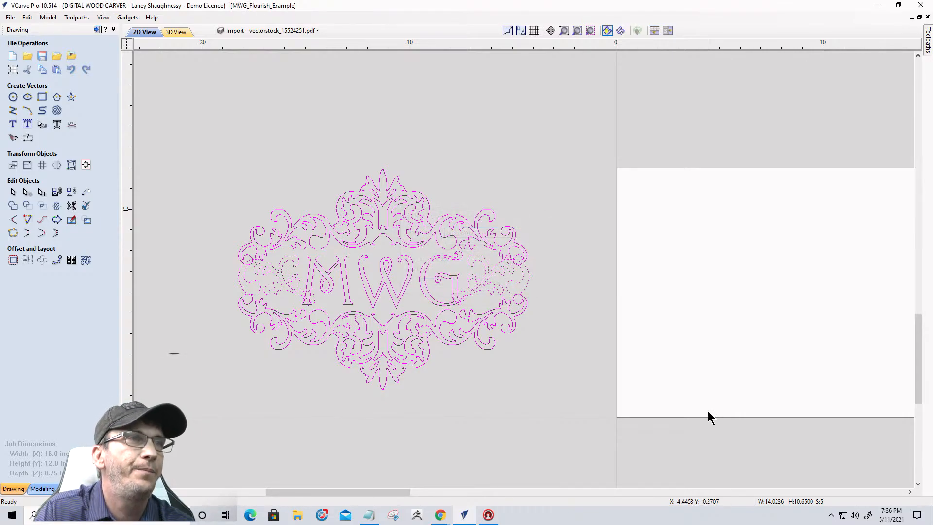
# - Lock the MUSE LAYER so its MWG design cannot be selected or edited
pyautogui.click(287, 31)
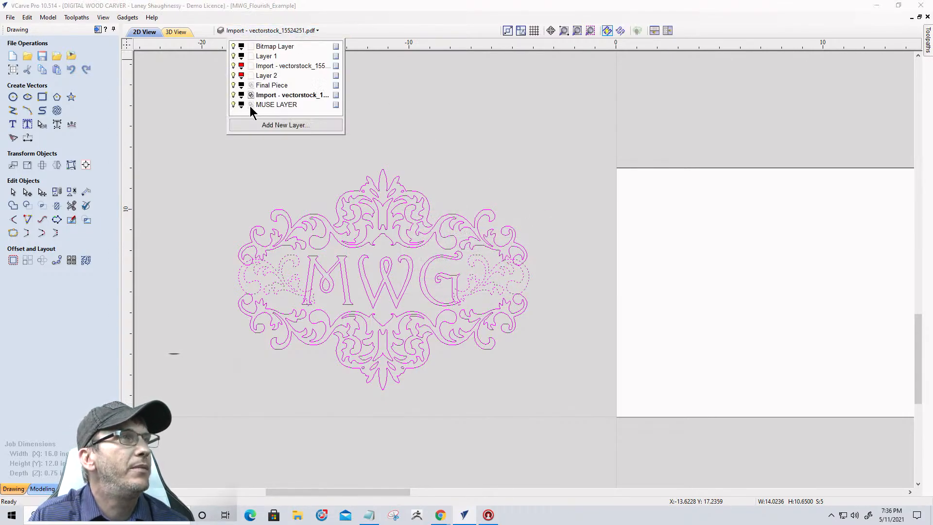
pyautogui.click(241, 105)
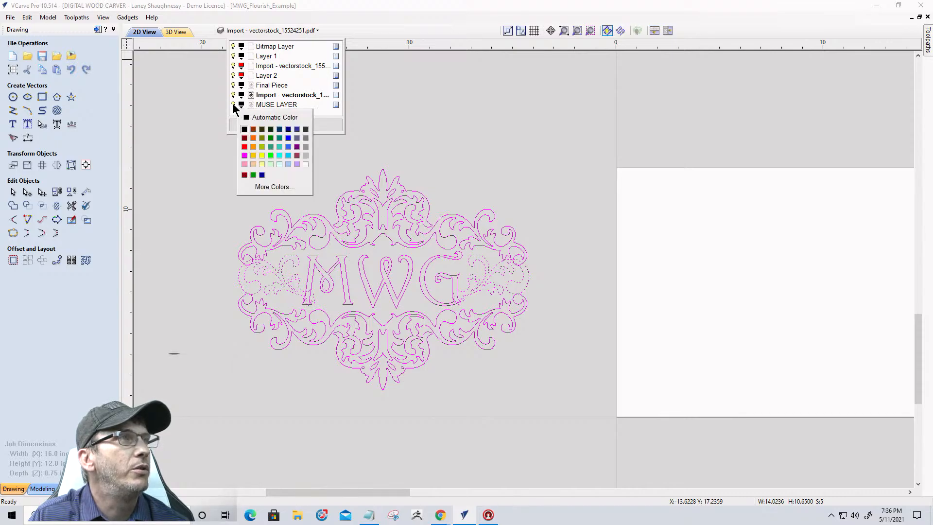
pyautogui.click(334, 105)
pyautogui.rightClick(334, 105)
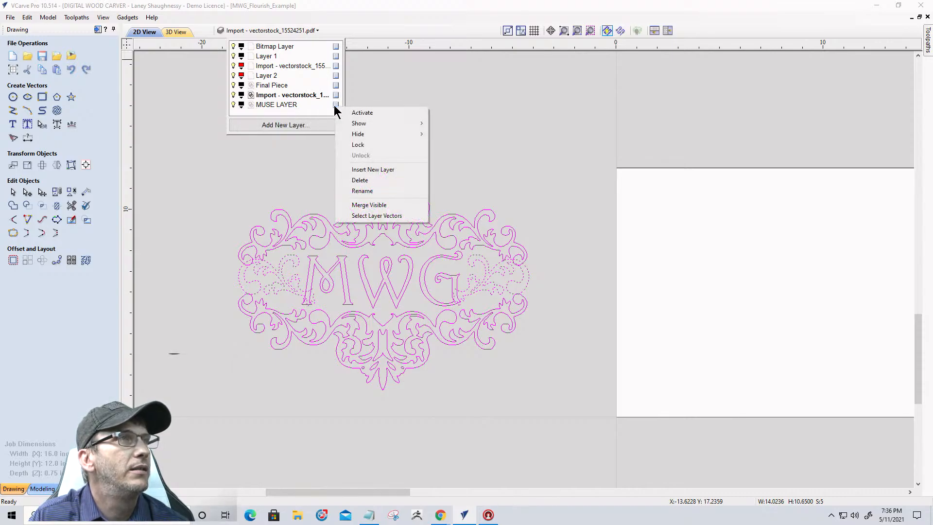
pyautogui.click(350, 145)
pyautogui.click(356, 218)
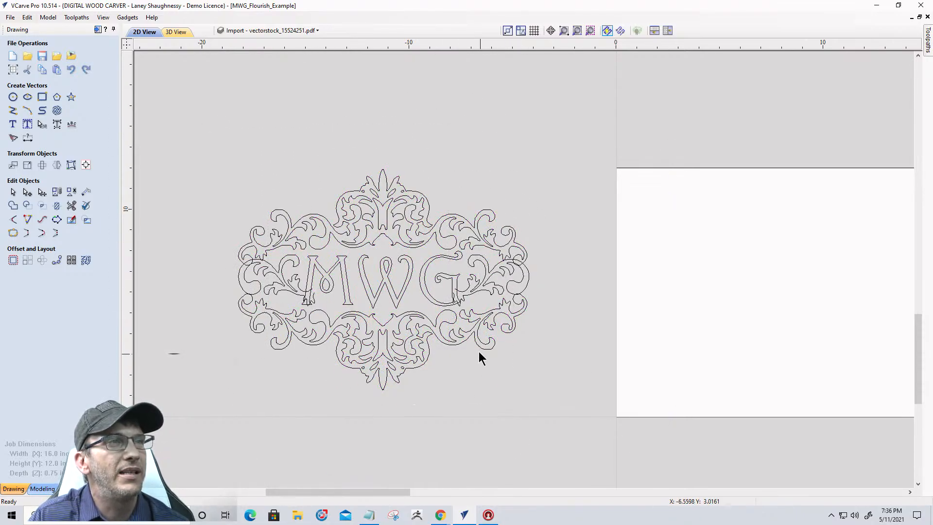
# - Make Layer 2 the active layer and frame the board together with the MWG reference design
pyautogui.scroll(-3, 348, 206)
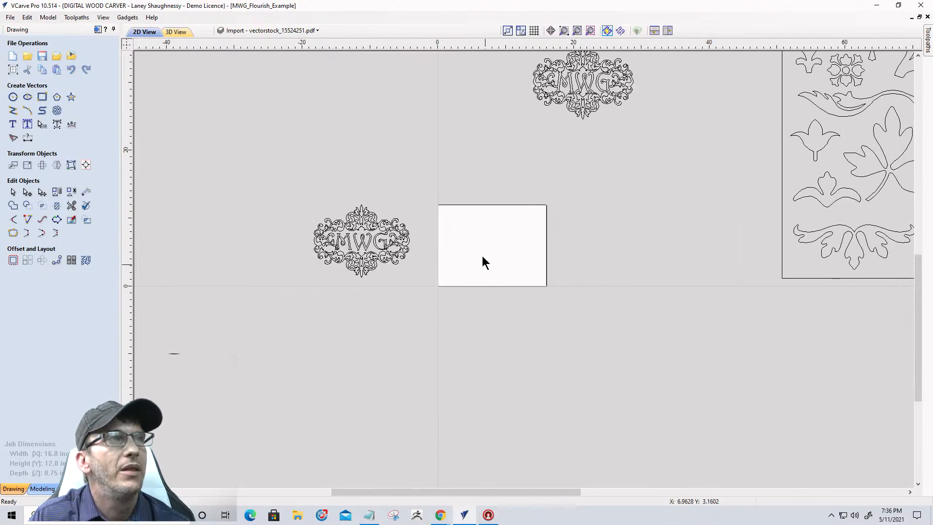
pyautogui.click(267, 32)
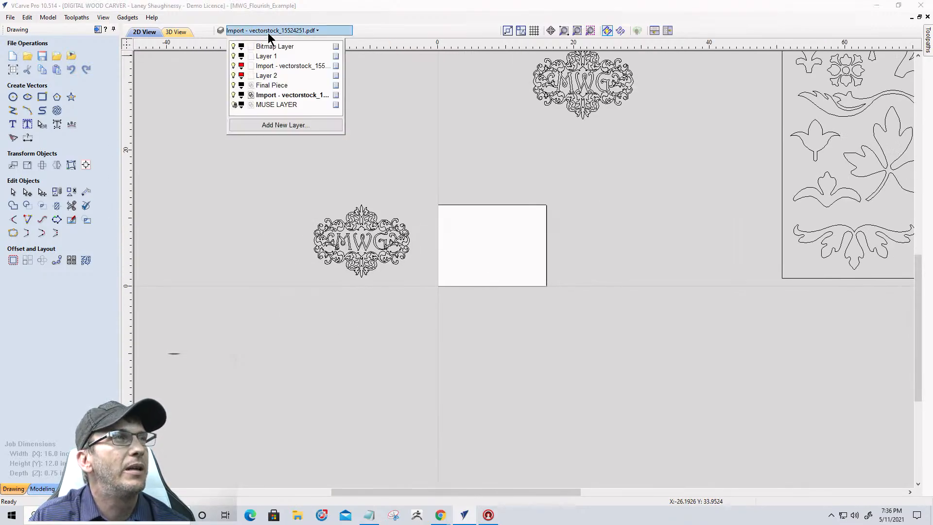
pyautogui.click(262, 77)
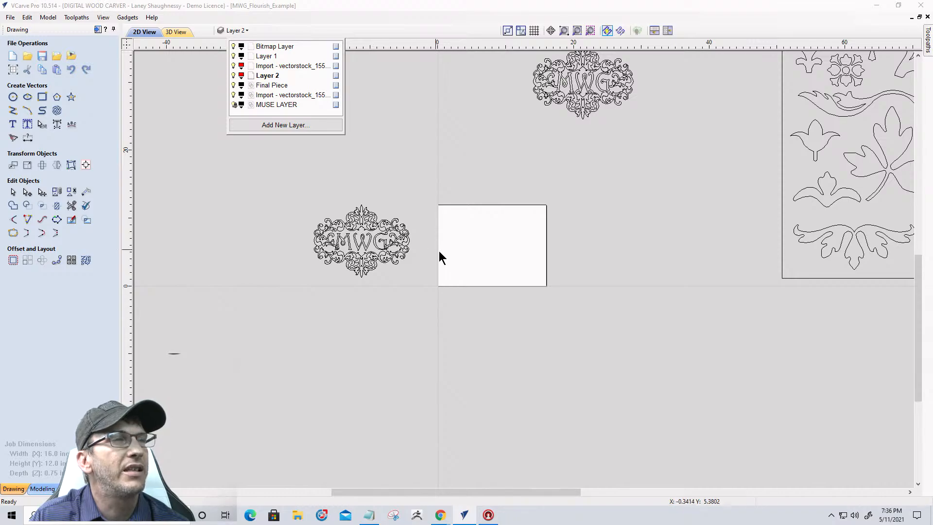
pyautogui.scroll(5, 496, 263)
pyautogui.scroll(-5, 515, 267)
pyautogui.scroll(3, 513, 192)
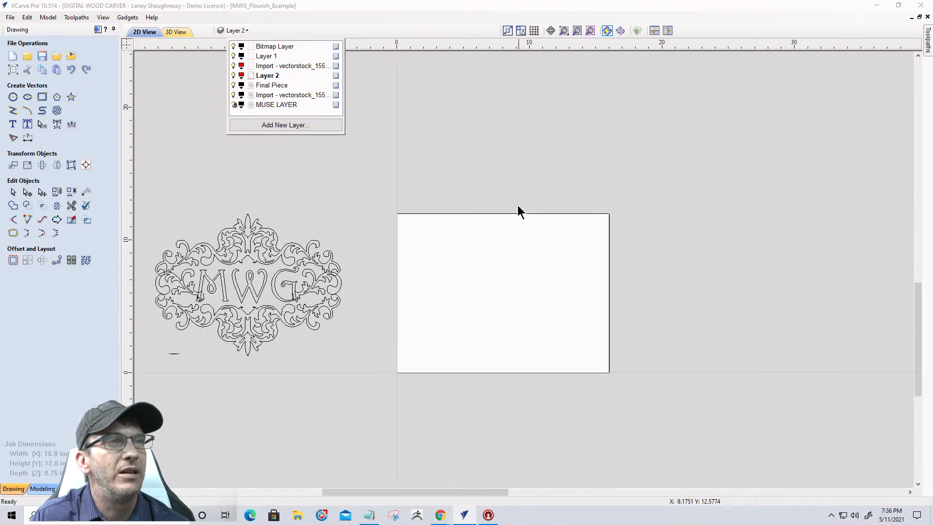
# - Move the long curled leaf scroll from the lower right of the ornament sheet to just above the board
pyautogui.scroll(-4, 502, 204)
pyautogui.scroll(-2, 534, 238)
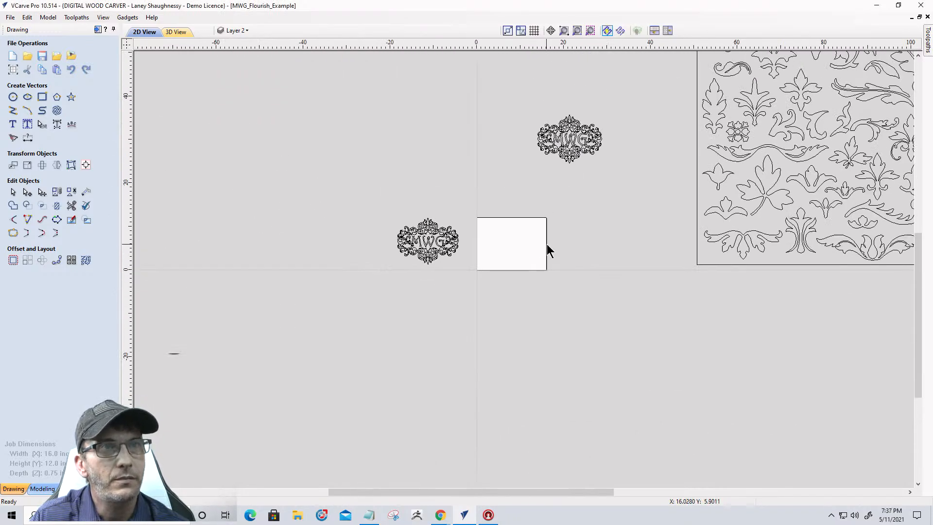
pyautogui.scroll(-2, 547, 244)
pyautogui.scroll(2, 737, 295)
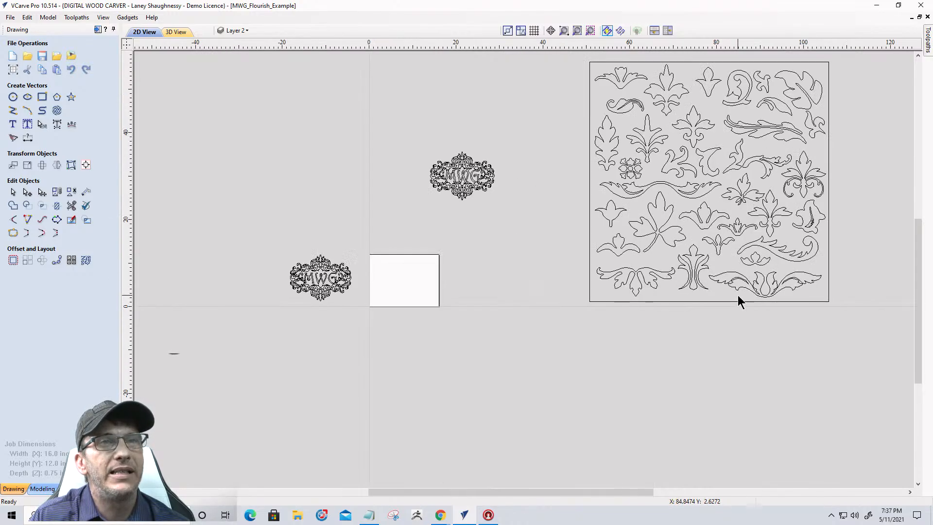
pyautogui.click(775, 253)
pyautogui.moveTo(776, 252); pyautogui.dragTo(434, 244)
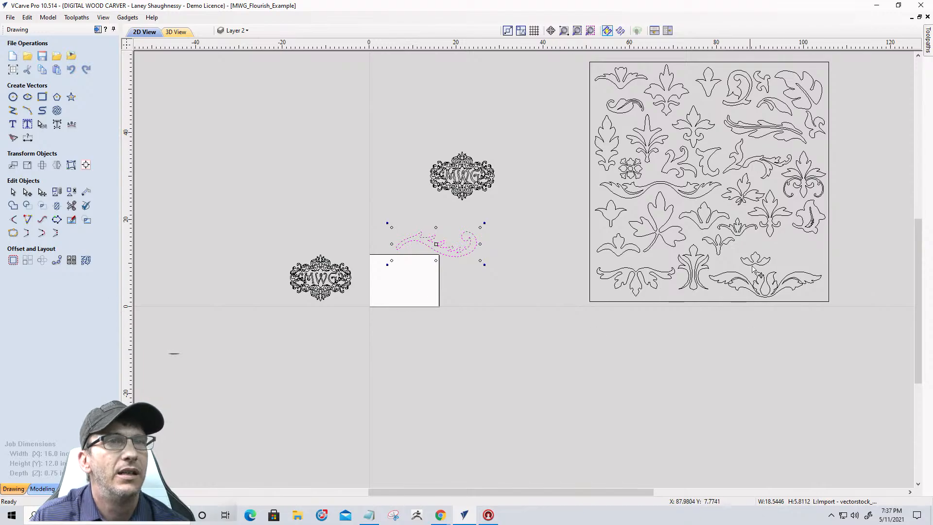
# - Move the leaf ornament with three pointed lobes from the ornament sheet to the board's right edge
pyautogui.scroll(3, 753, 267)
pyautogui.scroll(-1, 750, 252)
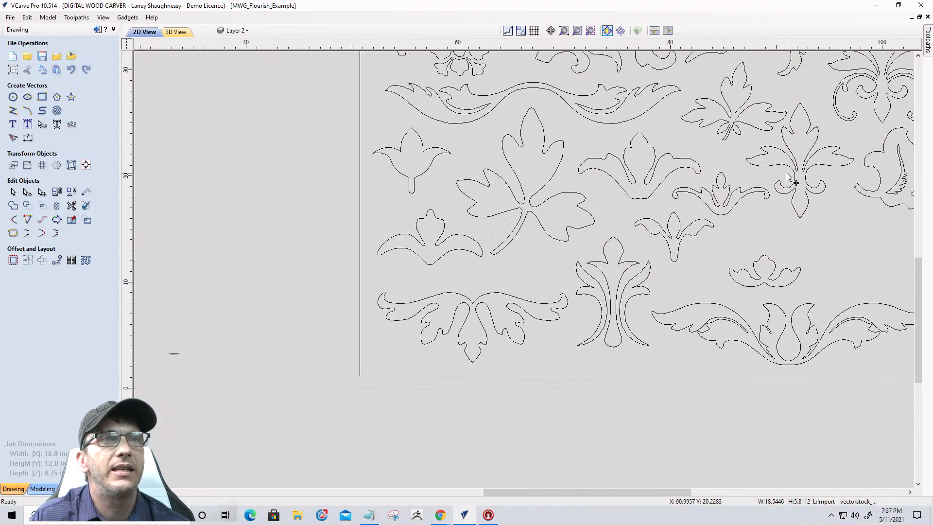
pyautogui.scroll(-1, 788, 175)
pyautogui.click(742, 125)
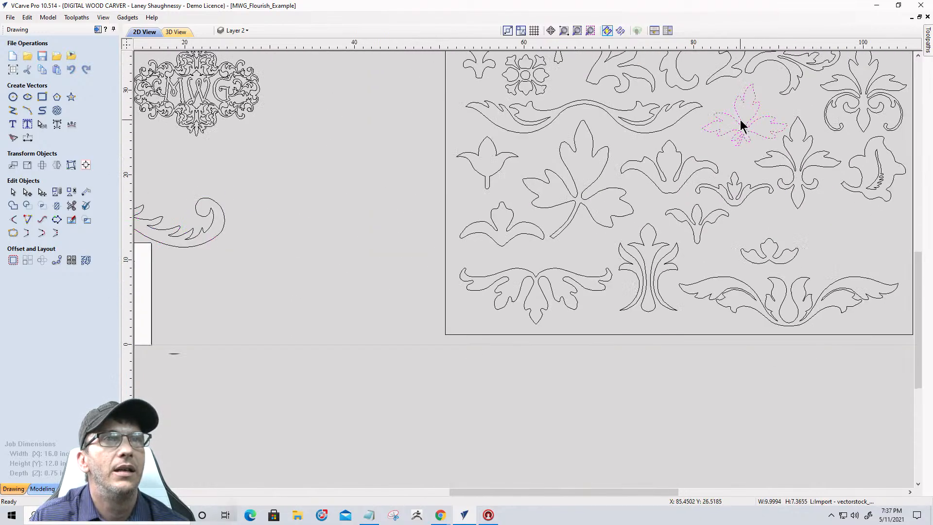
pyautogui.moveTo(742, 125); pyautogui.dragTo(222, 315)
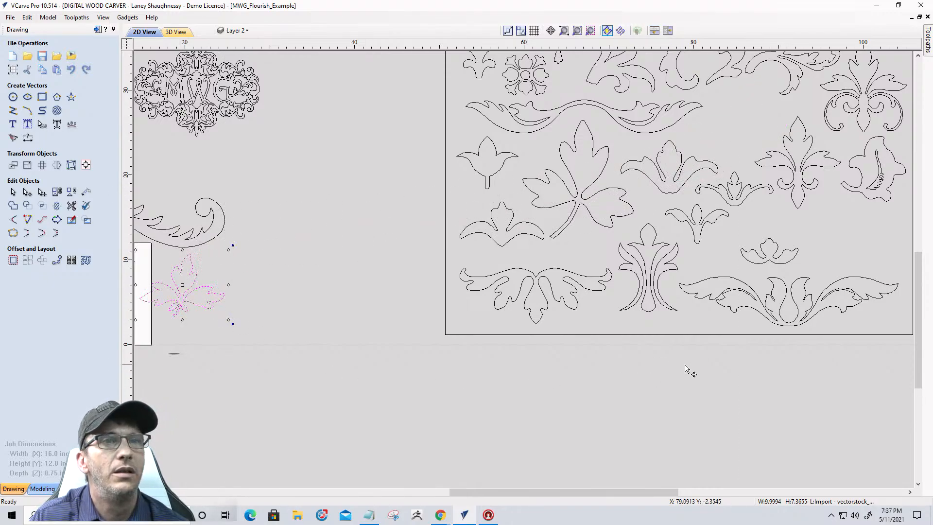
# - Move the wide winged tulip ornament from the bottom of the ornament sheet to beneath the board's lower-right corner
pyautogui.scroll(-2, 683, 369)
pyautogui.click(748, 334)
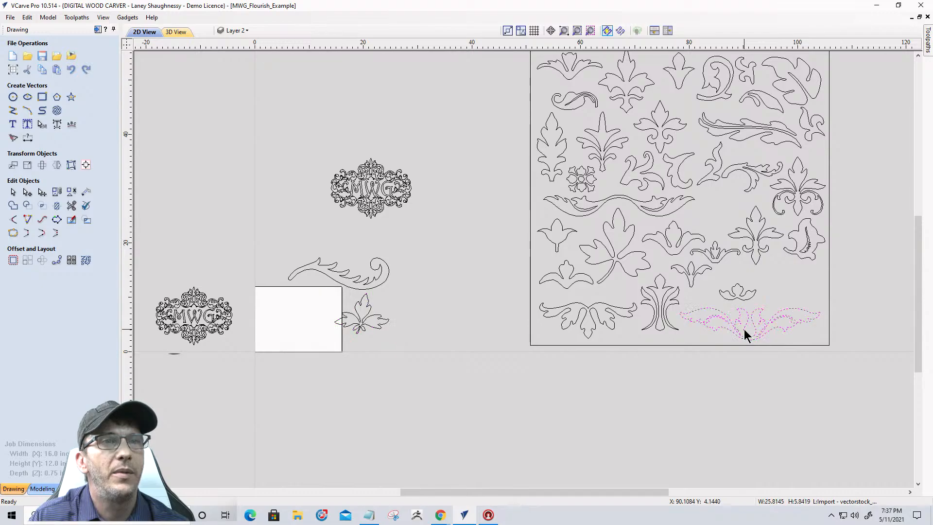
pyautogui.moveTo(746, 326); pyautogui.dragTo(393, 364)
# - Move the D-shaped curled scroll from the upper part of the ornament sheet to beside the long leaf scroll
pyautogui.scroll(4, 727, 108)
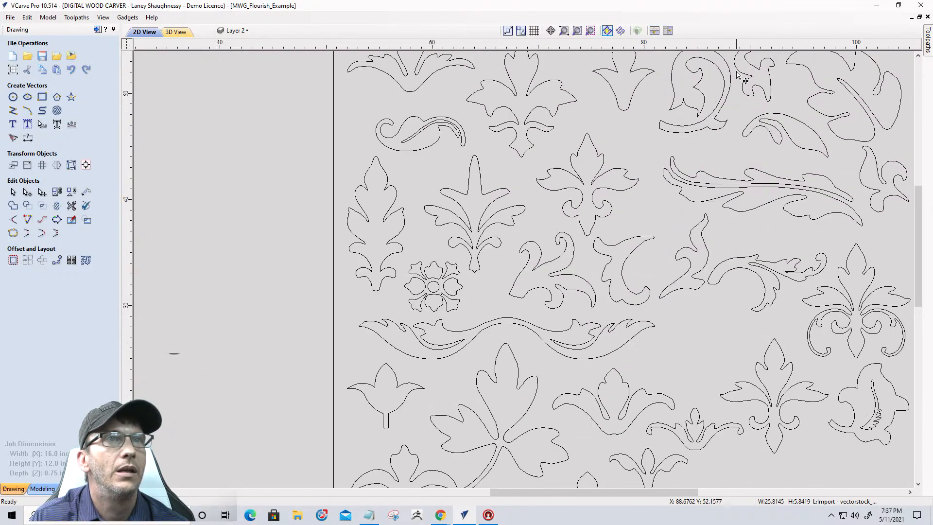
pyautogui.click(721, 104)
pyautogui.scroll(-3, 726, 137)
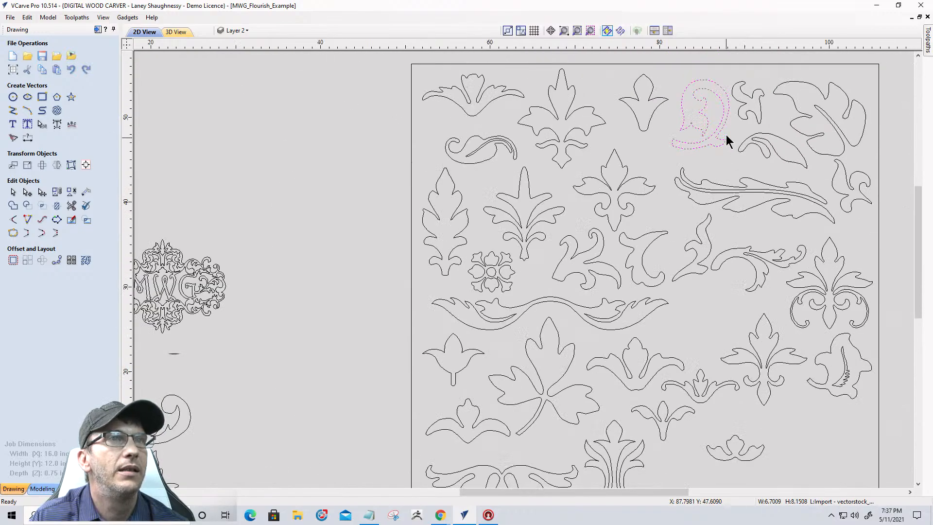
pyautogui.moveTo(704, 103); pyautogui.dragTo(209, 438)
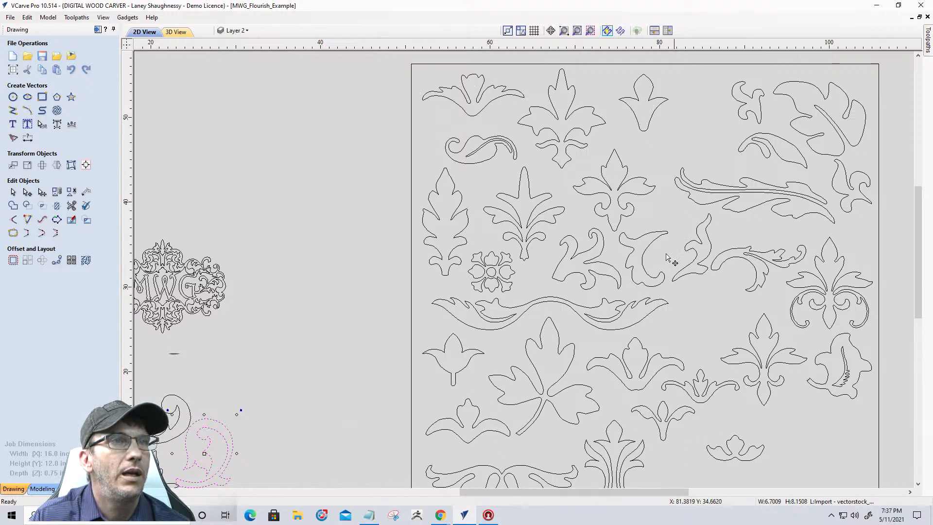
# - Move the small C-shaped flourish from the middle of the ornament sheet to above the long leaf scroll
pyautogui.click(634, 237)
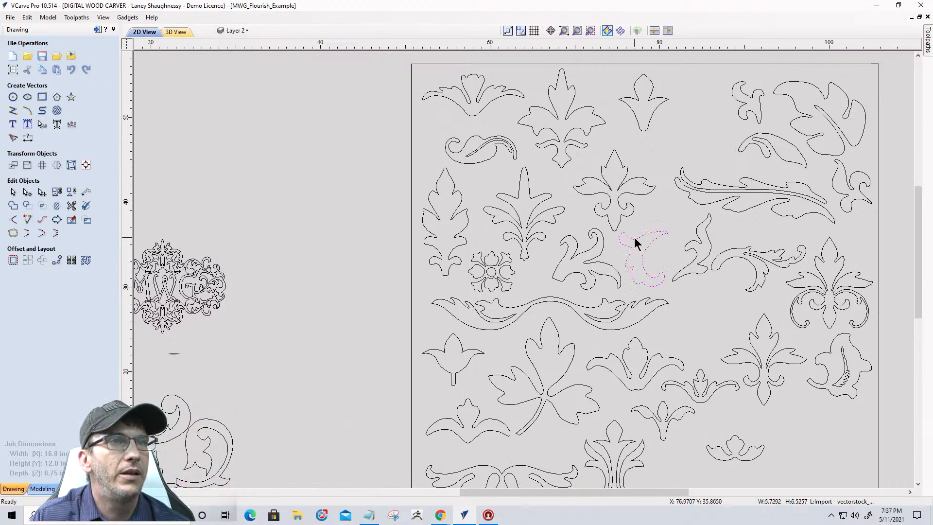
pyautogui.moveTo(634, 238); pyautogui.dragTo(163, 372)
pyautogui.scroll(-5, 583, 272)
pyautogui.scroll(5, 418, 325)
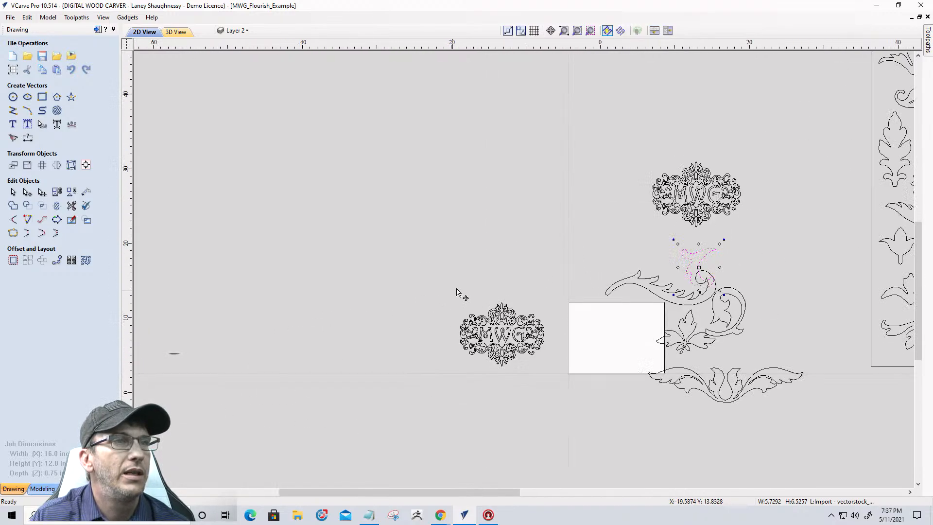
pyautogui.scroll(2, 811, 287)
pyautogui.scroll(-3, 736, 204)
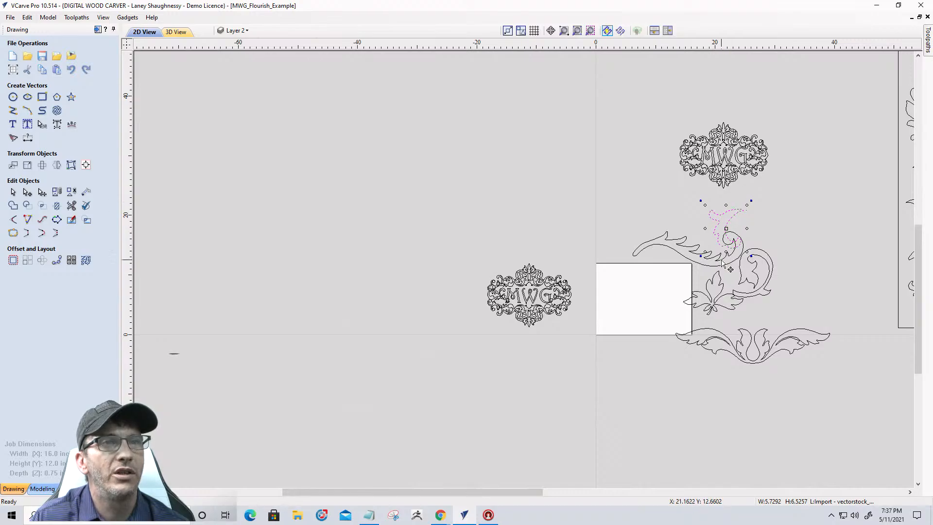
pyautogui.scroll(3, 719, 243)
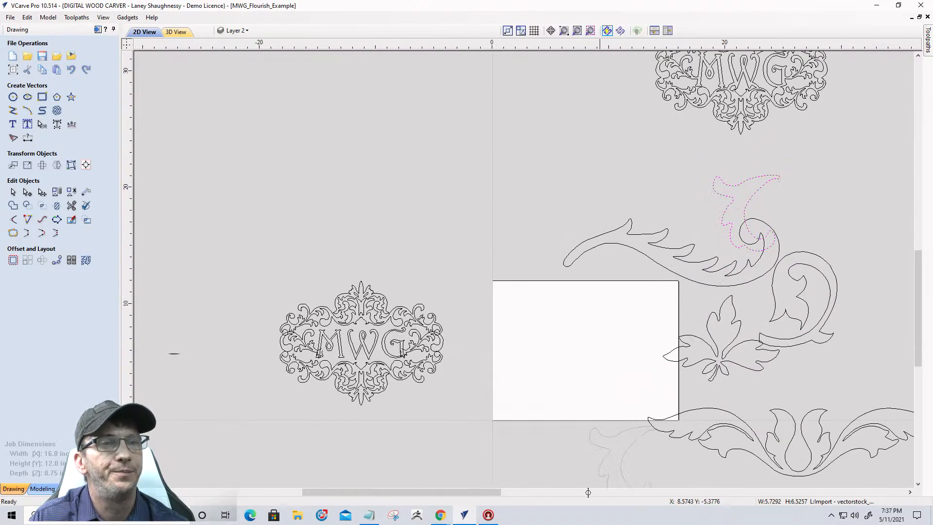
# - Spread the gathered ornaments apart, placing the C-shaped flourish furthest right of the board and the D-shaped scroll above it
pyautogui.moveTo(587, 492); pyautogui.dragTo(858, 296)
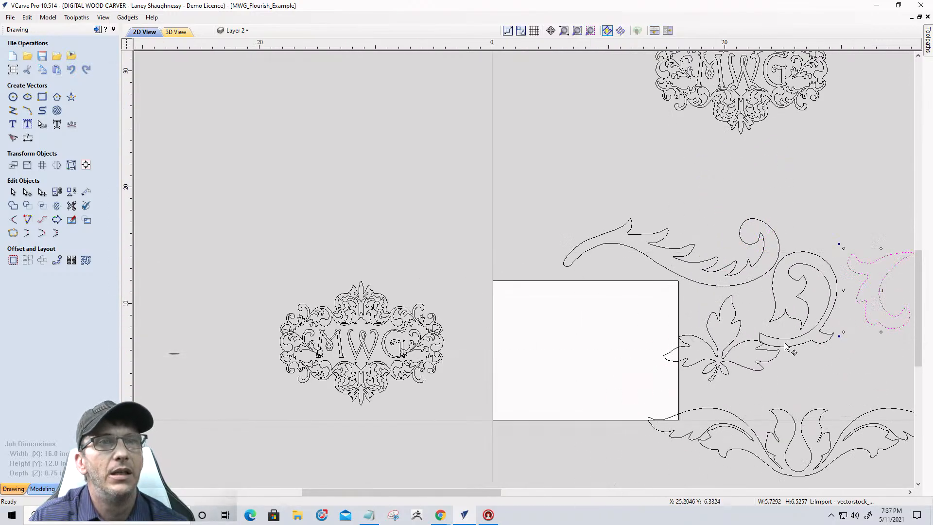
pyautogui.click(787, 340)
pyautogui.click(787, 339)
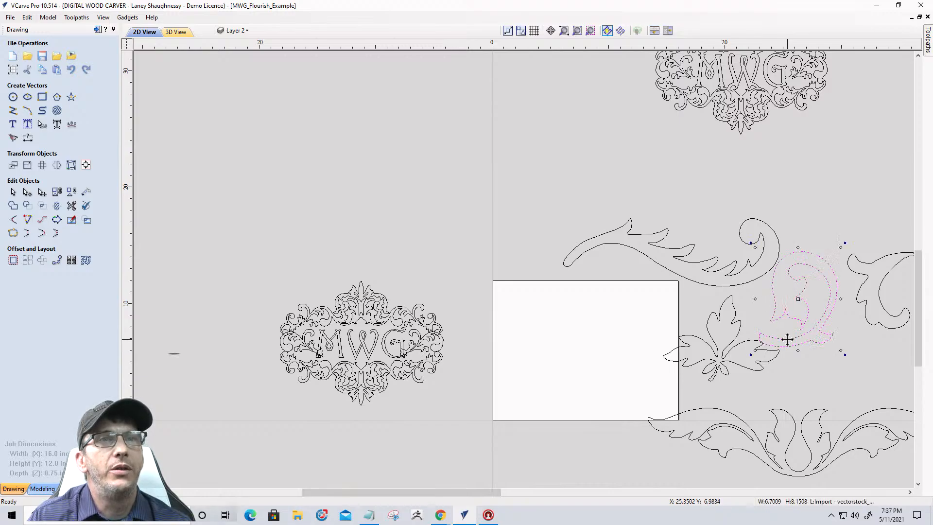
pyautogui.moveTo(801, 275); pyautogui.dragTo(834, 158)
# - Rotate the long leaf scroll about half a turn and flip it vertically in place, not about the job center
pyautogui.click(710, 275)
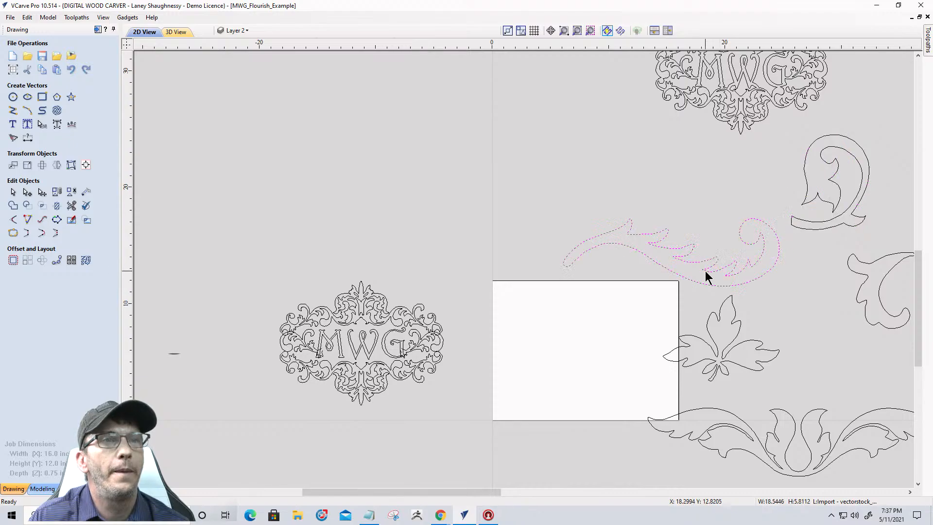
pyautogui.moveTo(787, 210); pyautogui.dragTo(514, 263)
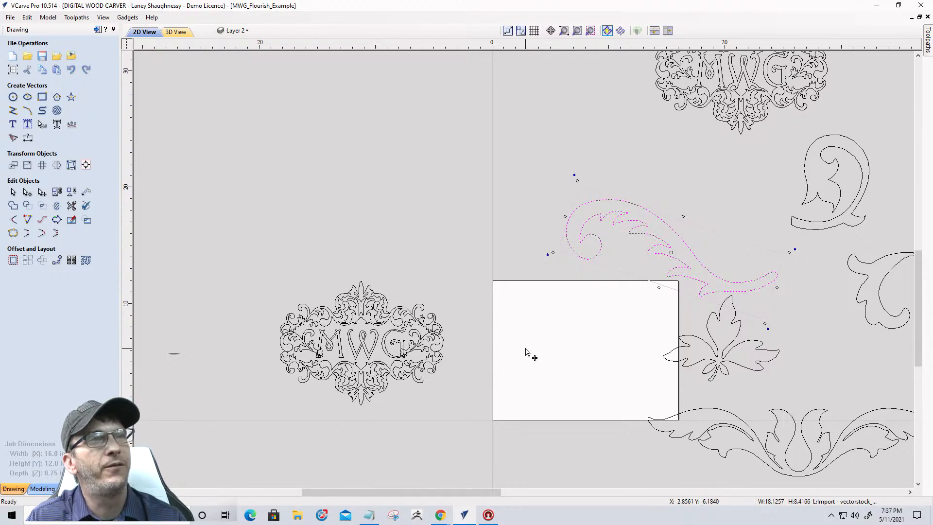
pyautogui.click(56, 165)
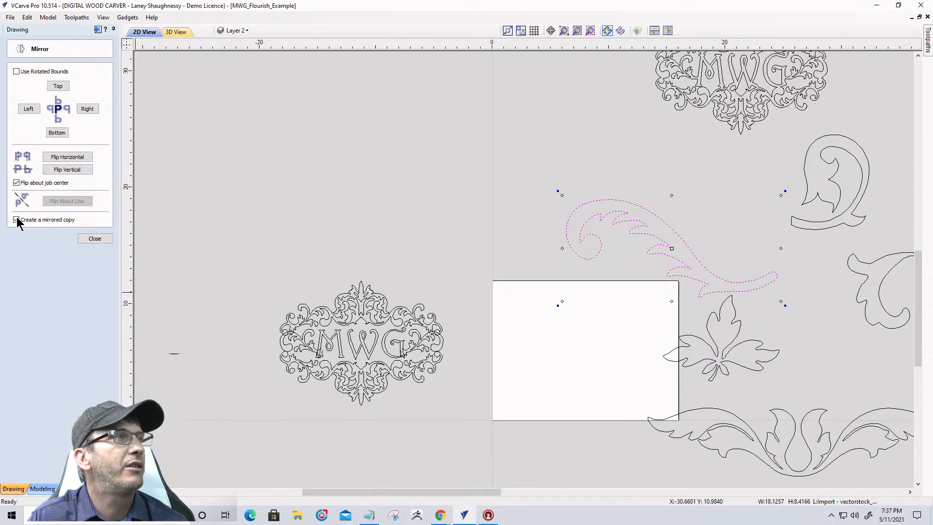
pyautogui.click(18, 183)
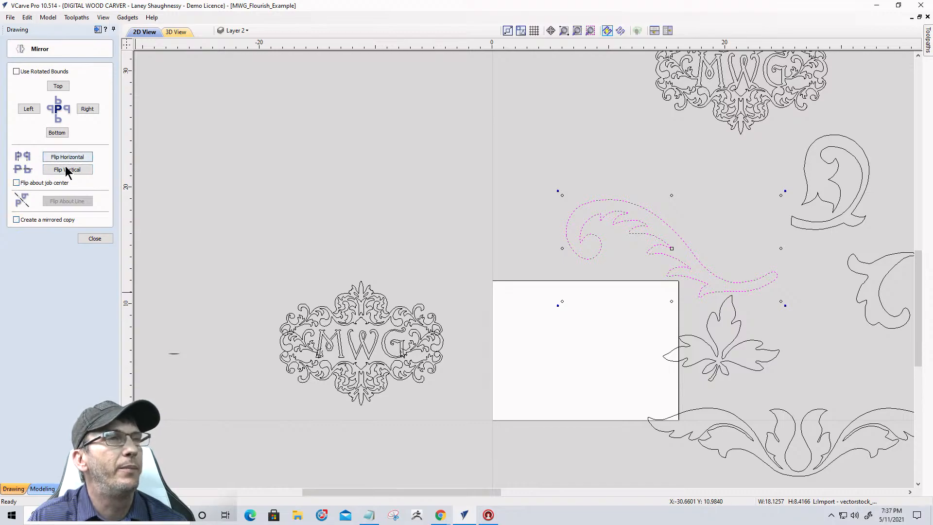
pyautogui.click(66, 169)
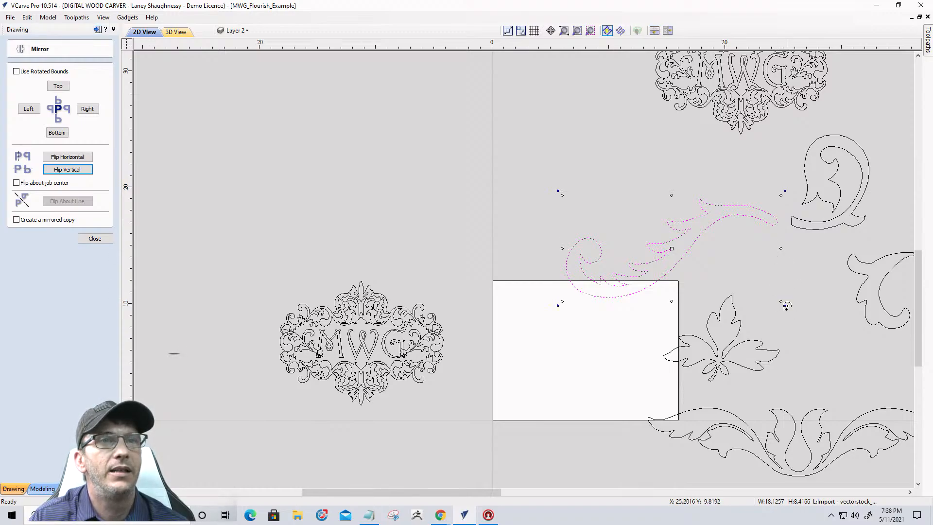
# - Rotate the flipped leaf scroll clockwise so its curl rises over the board and its tail points down to the right
pyautogui.click(783, 316)
pyautogui.moveTo(783, 317); pyautogui.dragTo(752, 433)
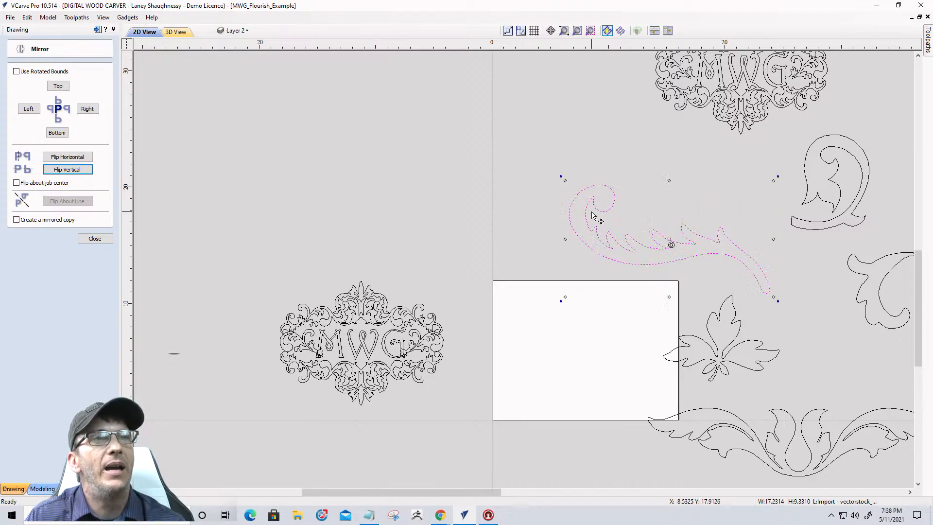
pyautogui.scroll(-1, 591, 216)
pyautogui.scroll(2, 590, 218)
pyautogui.scroll(-2, 587, 218)
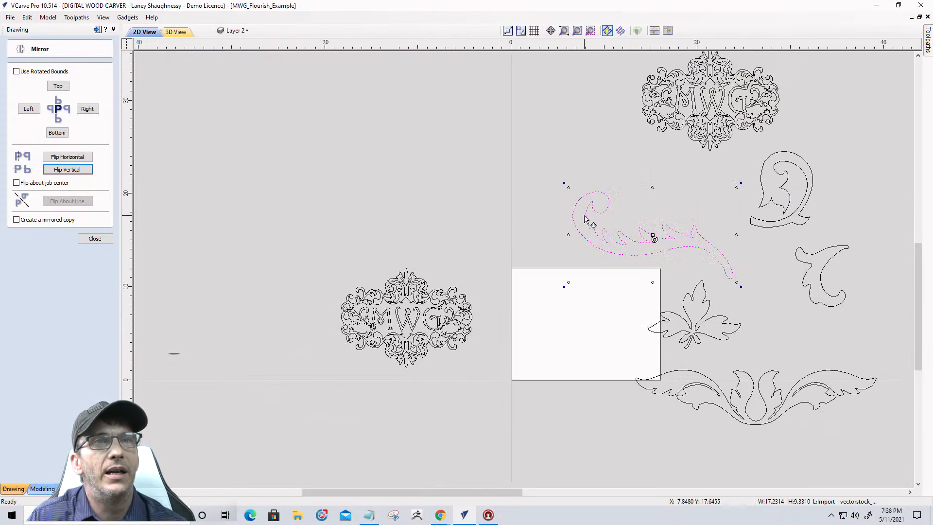
# - Flip the D-shaped scroll horizontally in place
pyautogui.click(776, 226)
pyautogui.click(776, 222)
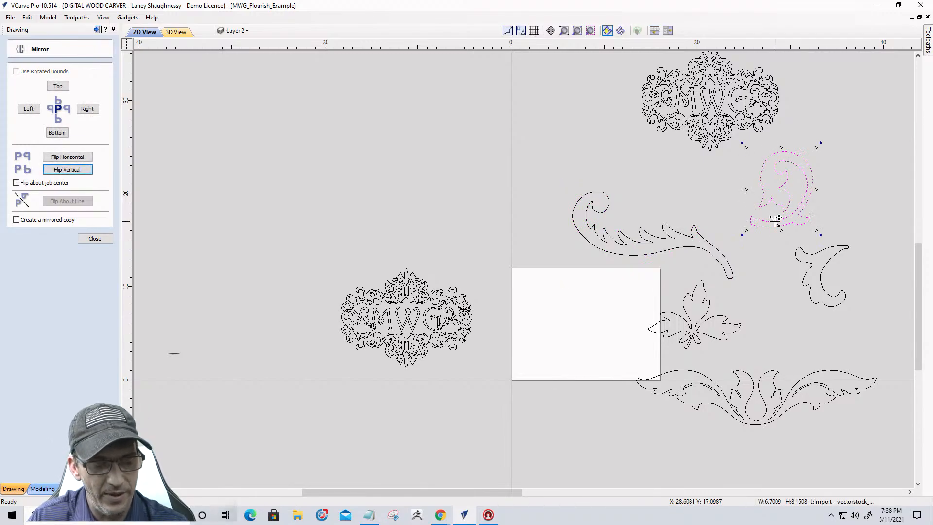
pyautogui.press('h')
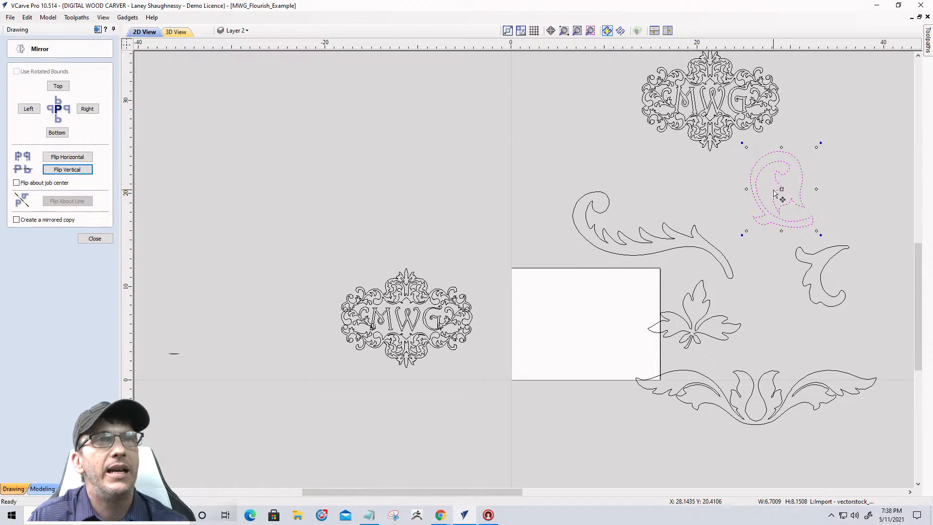
# - Try the D-shaped scroll over the curled end of the long leaf scroll, and move it back aside
pyautogui.moveTo(783, 187); pyautogui.dragTo(603, 217)
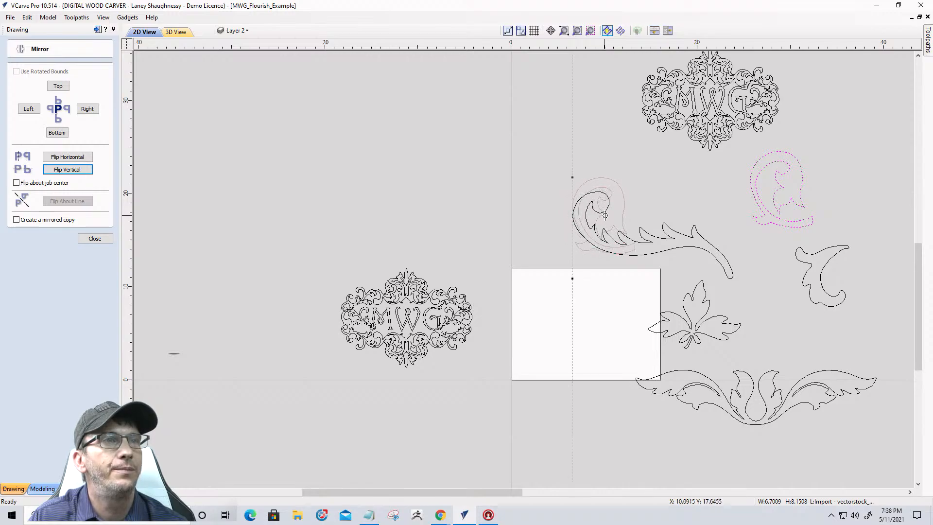
pyautogui.moveTo(605, 215)
pyautogui.mouseDown()
pyautogui.moveTo(606, 196)
pyautogui.moveTo(617, 210)
pyautogui.moveTo(610, 226)
pyautogui.mouseUp()
pyautogui.scroll(4, 591, 242)
pyautogui.scroll(-2, 587, 233)
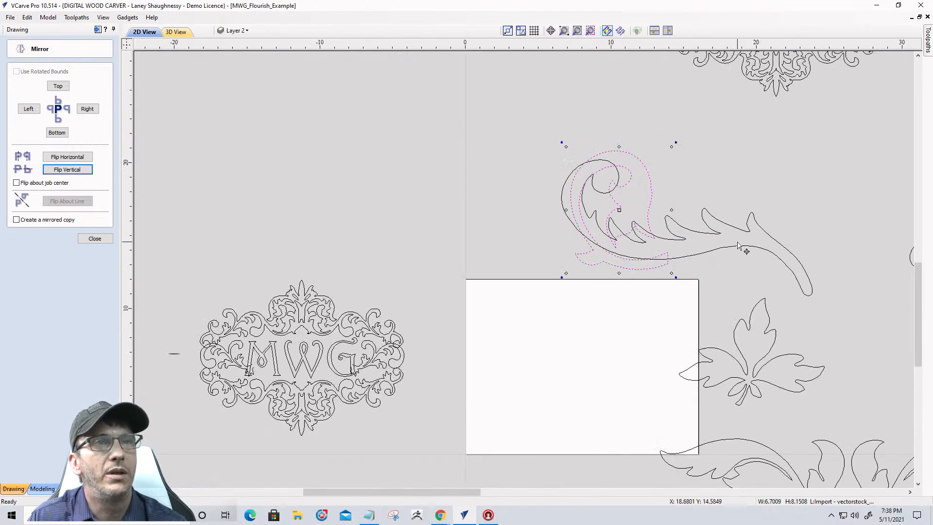
pyautogui.scroll(-3, 738, 245)
pyautogui.scroll(4, 729, 235)
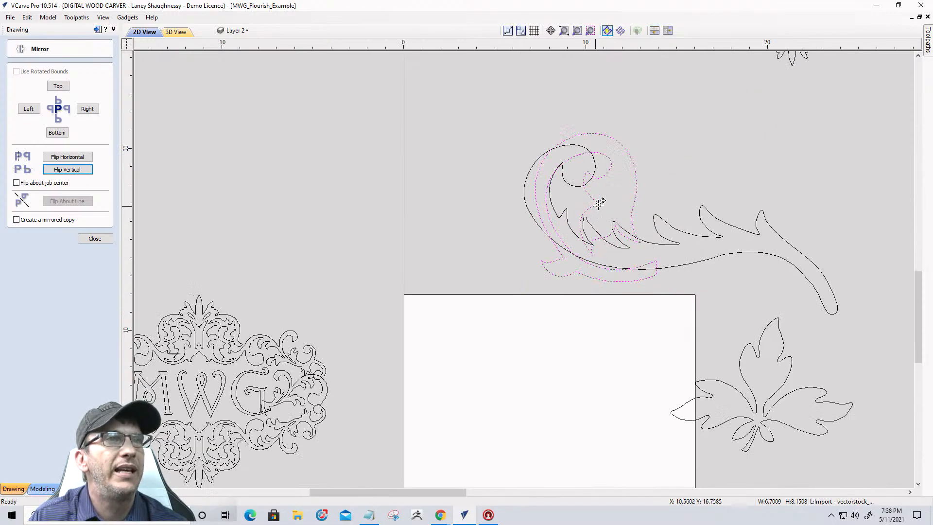
pyautogui.moveTo(598, 204); pyautogui.dragTo(887, 140)
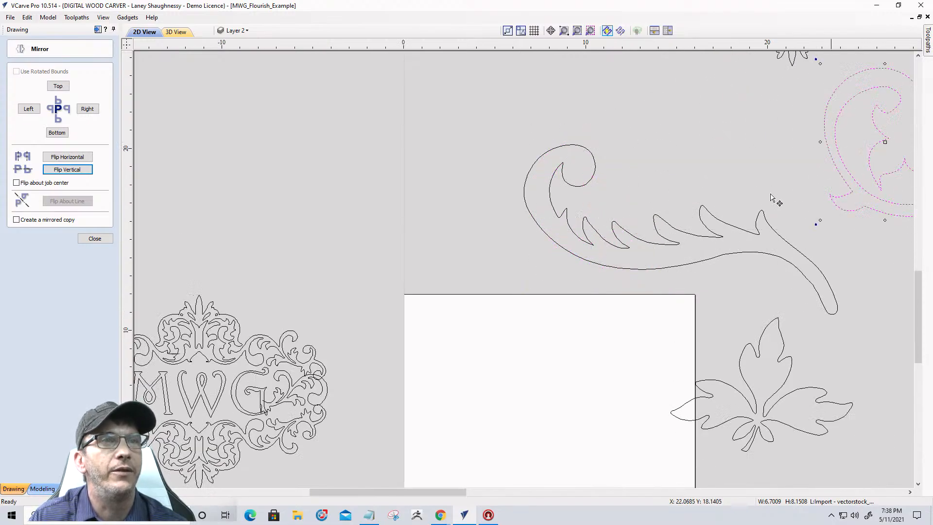
# - Cut the long leaf scroll's outline at the node below the curl, where the row of leaf barbs begins
pyautogui.click(616, 228)
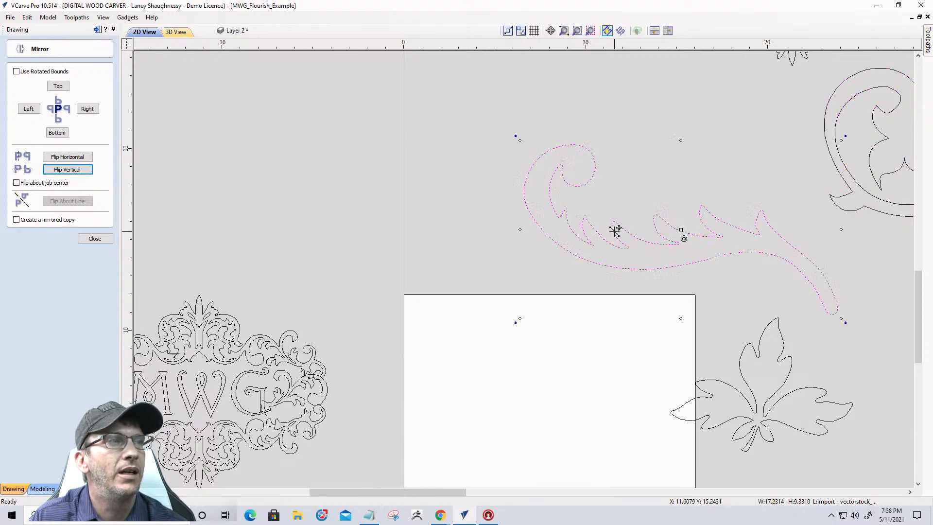
pyautogui.scroll(3, 582, 256)
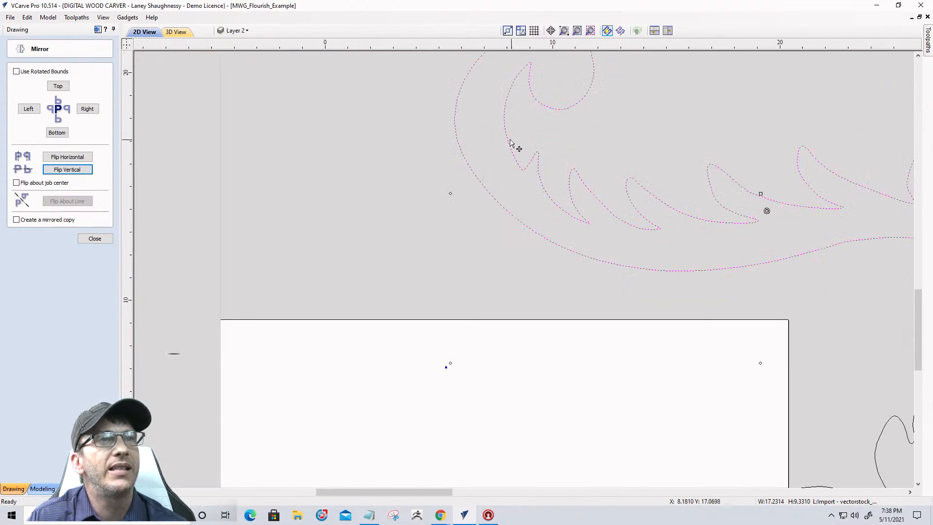
pyautogui.scroll(-2, 513, 145)
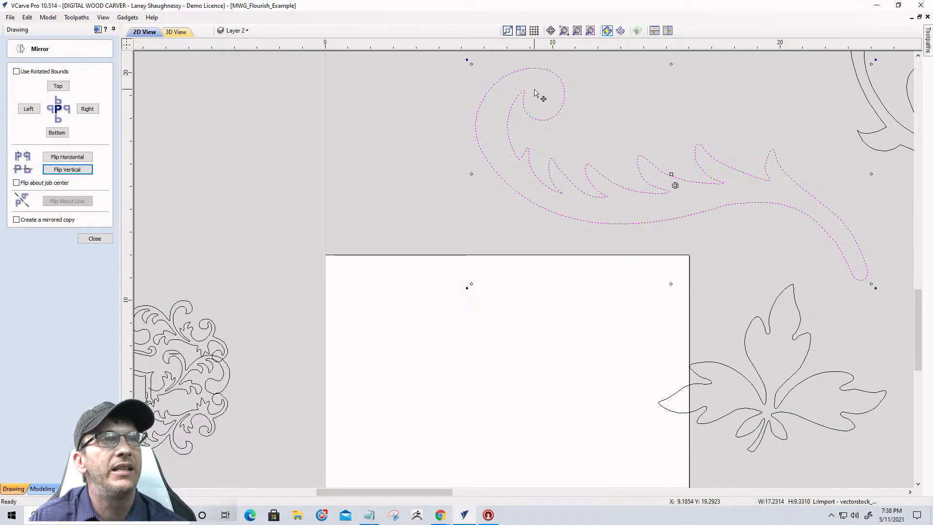
pyautogui.click(87, 237)
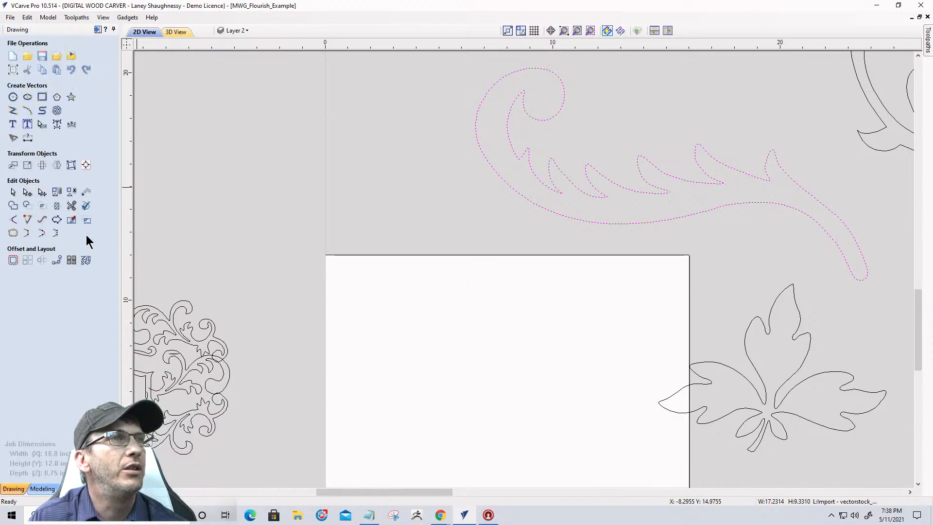
pyautogui.click(41, 192)
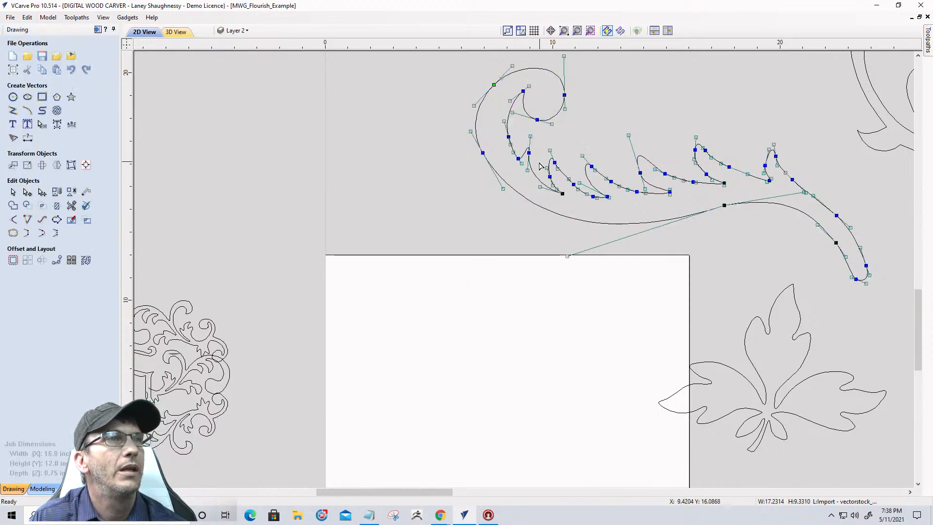
pyautogui.scroll(4, 524, 163)
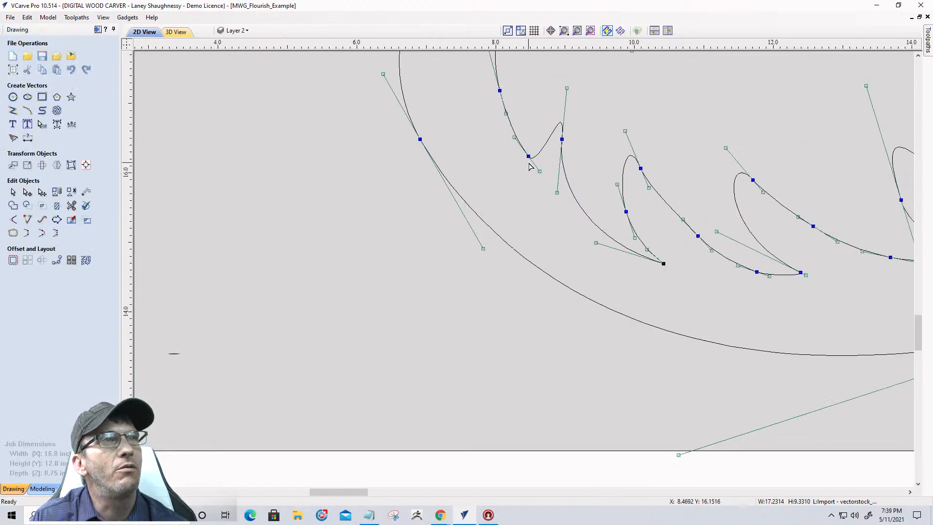
pyautogui.rightClick(530, 158)
pyautogui.click(544, 195)
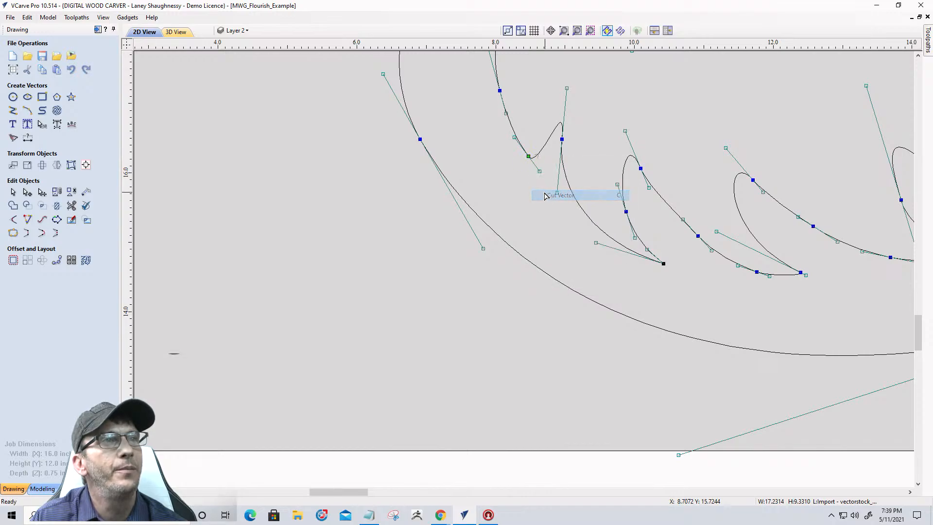
# - Cut the scroll's outline again at the node just past the last barb near the tail, and delete the barbed section
pyautogui.scroll(-4, 495, 181)
pyautogui.scroll(5, 774, 208)
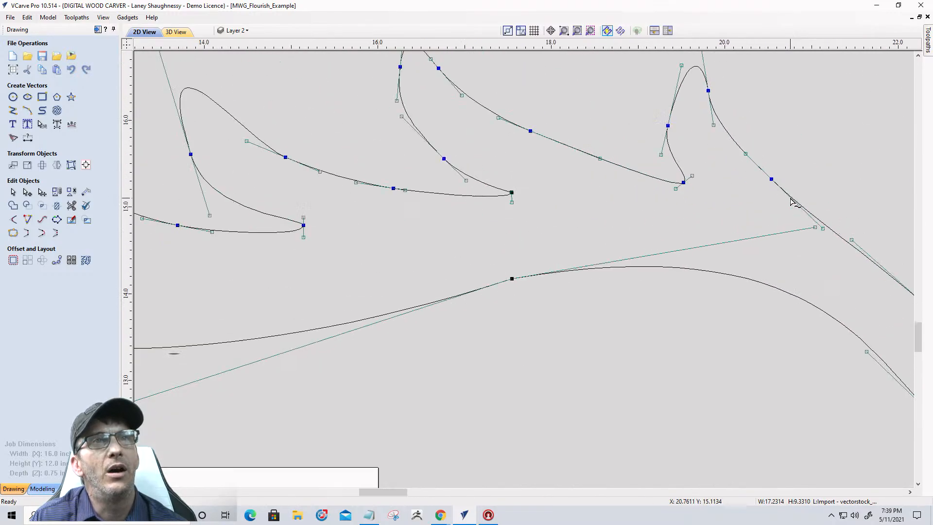
pyautogui.rightClick(768, 176)
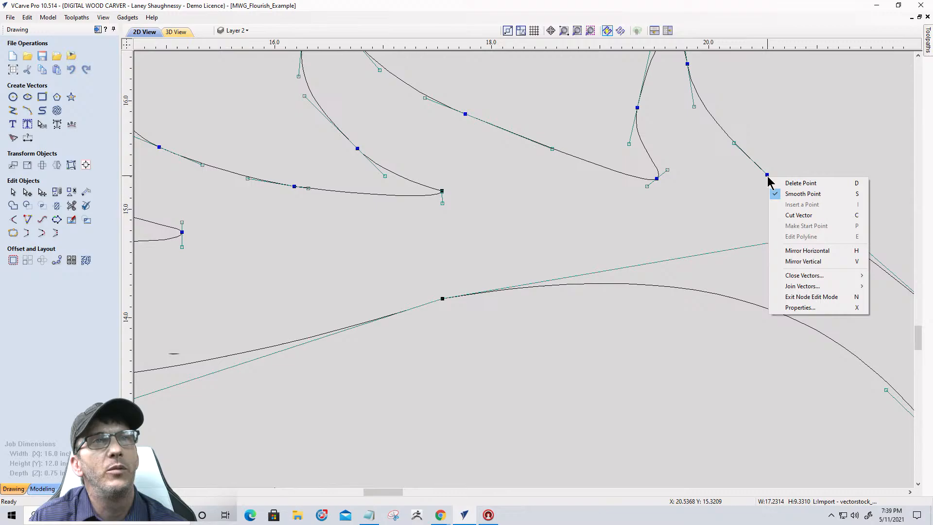
pyautogui.click(782, 214)
pyautogui.scroll(-2, 877, 219)
pyautogui.scroll(-1, 877, 218)
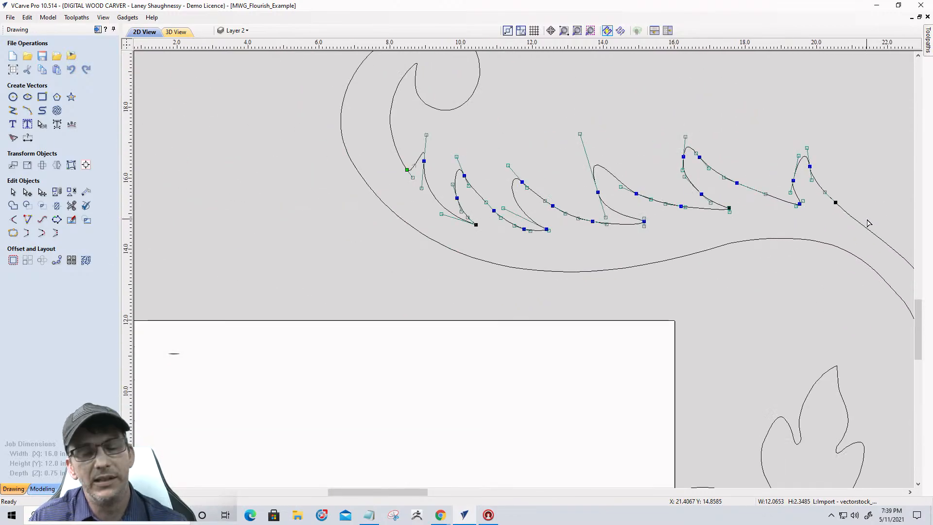
pyautogui.press('Delete')
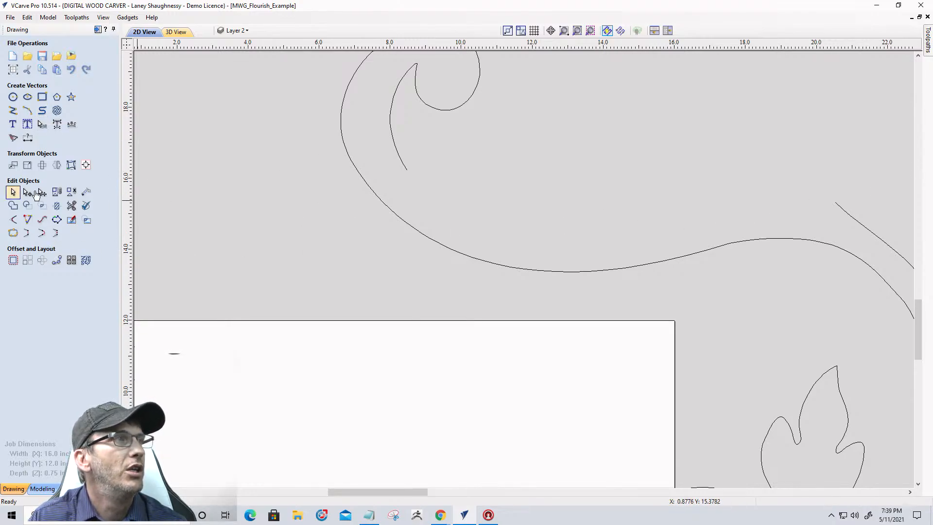
# - Close the open scroll with a smooth curve and flatten the new upper edge by lowering its tail-side node handle
pyautogui.click(398, 216)
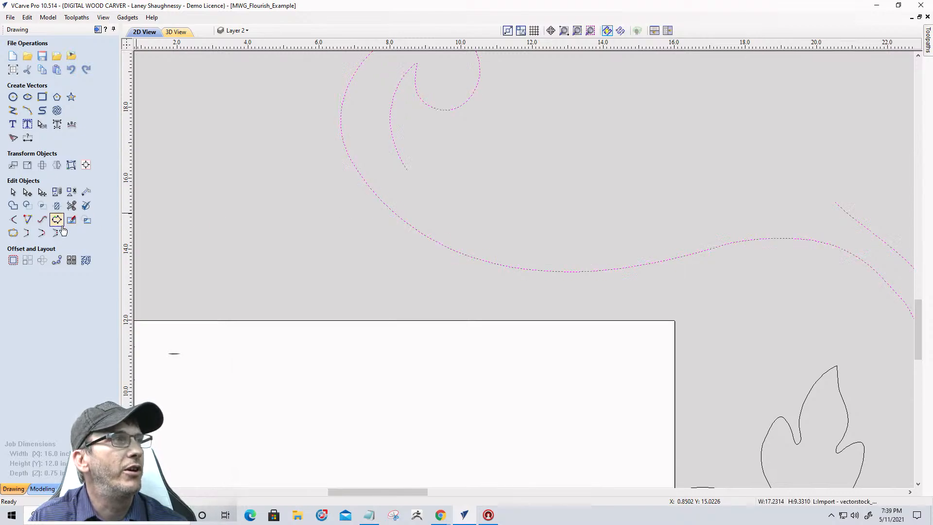
pyautogui.click(42, 233)
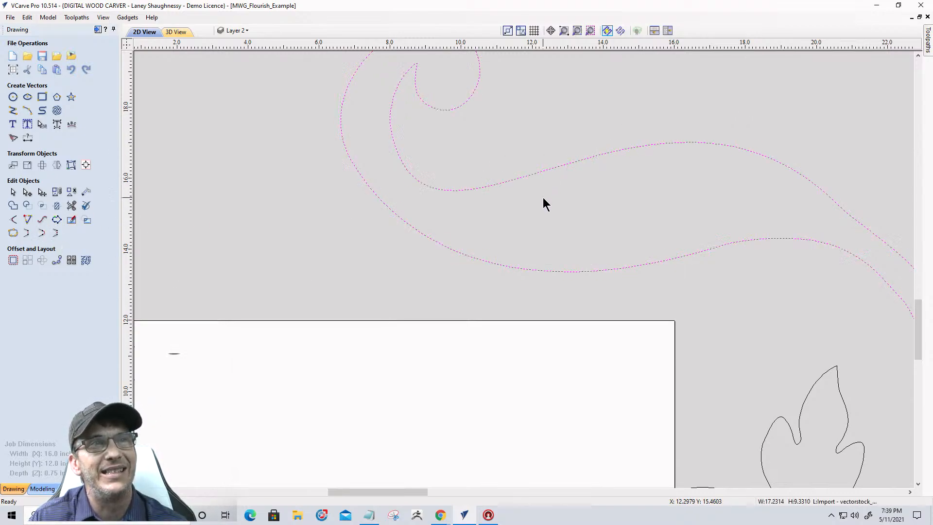
pyautogui.click(27, 192)
pyautogui.scroll(-3, 651, 160)
pyautogui.scroll(3, 773, 192)
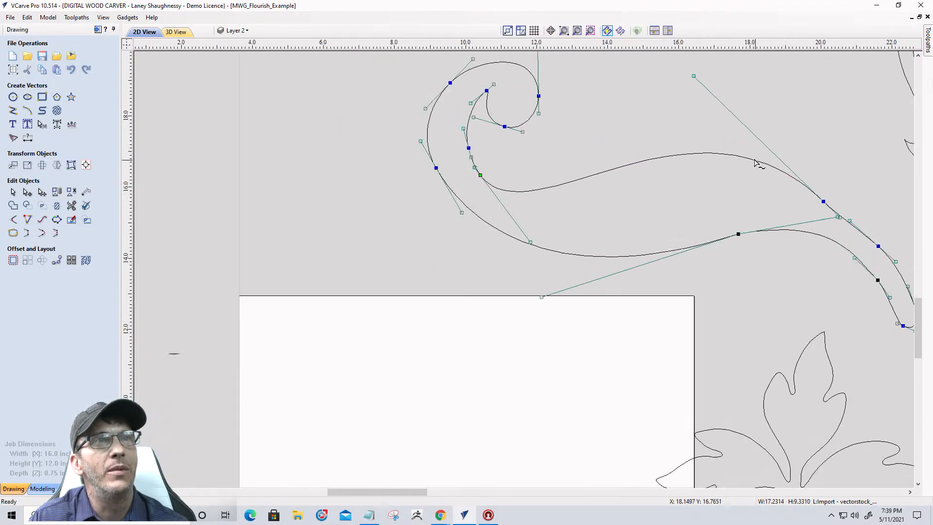
pyautogui.moveTo(678, 55); pyautogui.dragTo(683, 118)
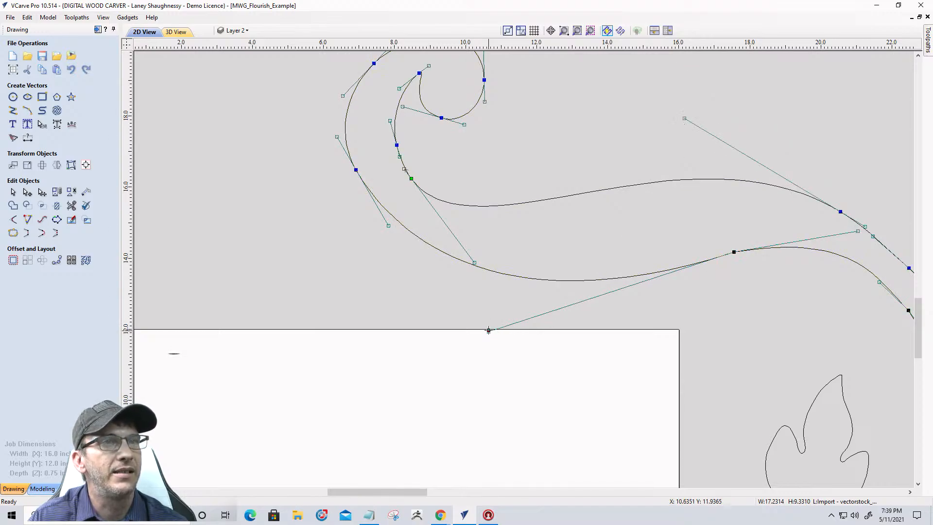
# - Thin the scroll's body by moving the lower edge's middle node up toward the curl and leveling its handles horizontally
pyautogui.moveTo(488, 330); pyautogui.dragTo(506, 290)
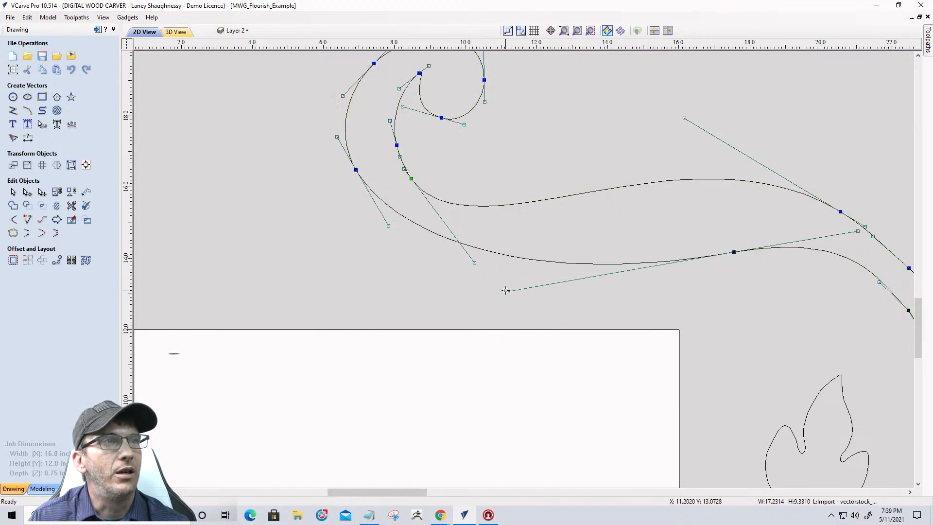
pyautogui.moveTo(735, 251); pyautogui.dragTo(699, 230)
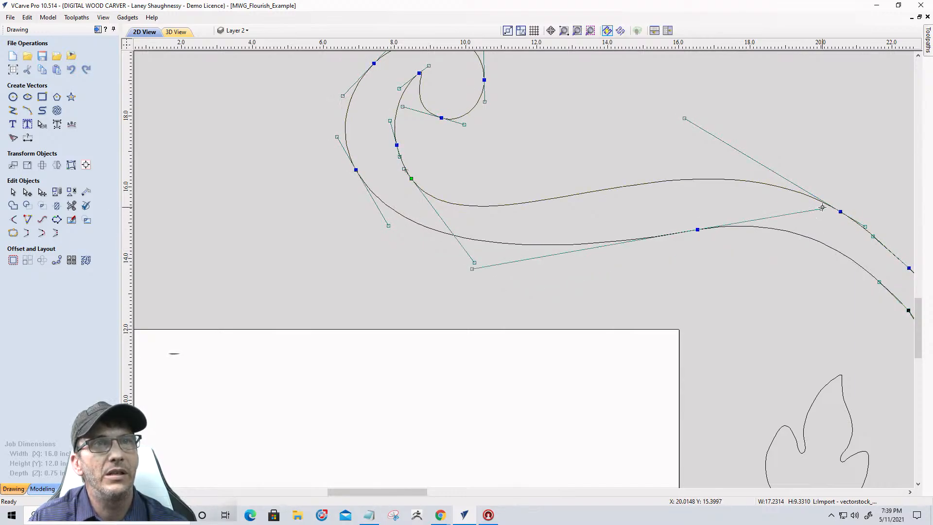
pyautogui.moveTo(822, 207); pyautogui.dragTo(816, 223)
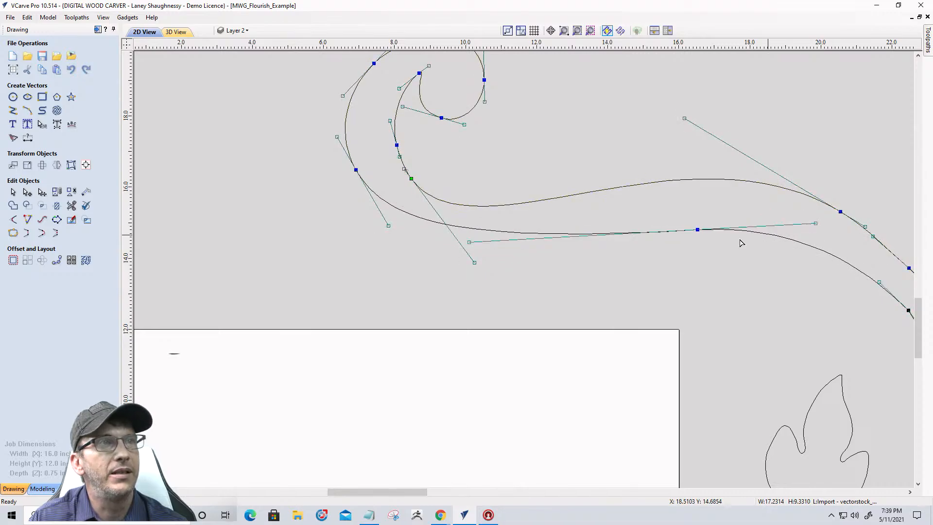
pyautogui.moveTo(468, 247); pyautogui.dragTo(460, 263)
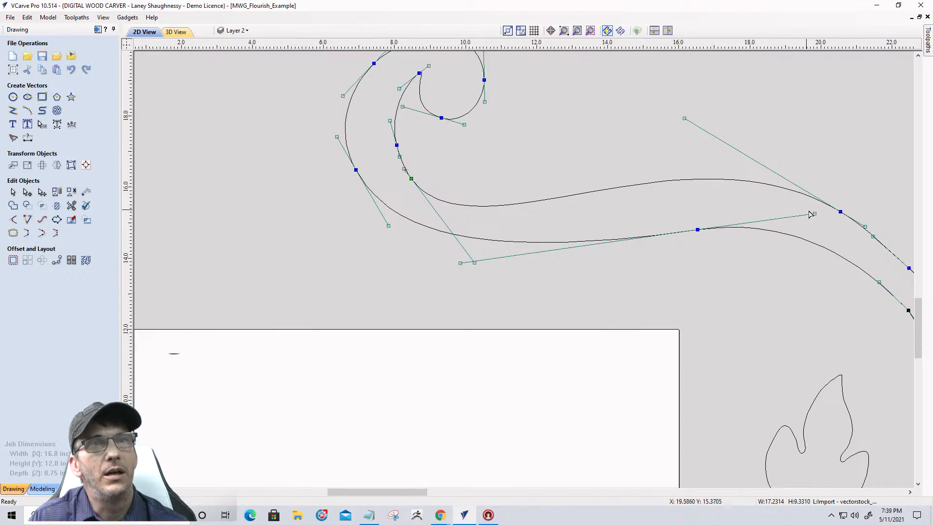
pyautogui.moveTo(814, 213); pyautogui.dragTo(811, 229)
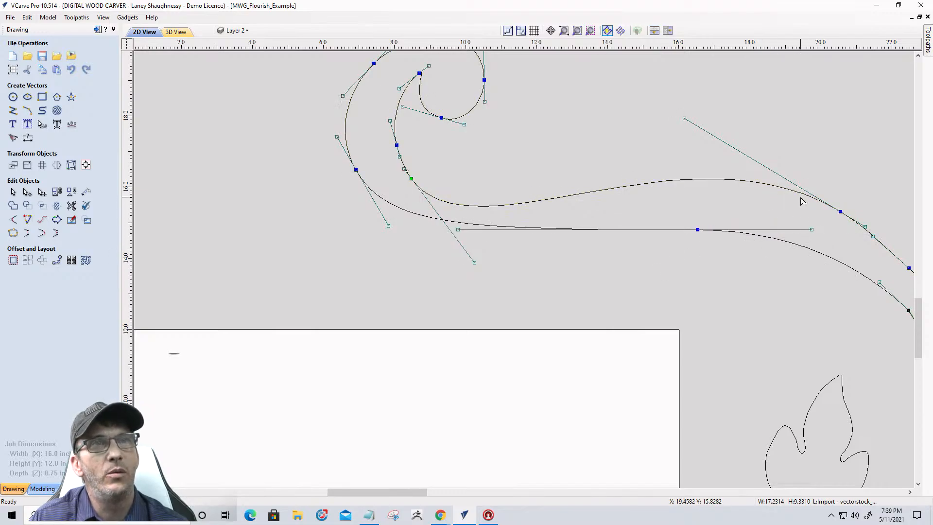
# - Shift the lower edge's middle node slightly up and toward the tail, and turn off Smooth Point for it
pyautogui.scroll(-3, 752, 243)
pyautogui.scroll(4, 709, 241)
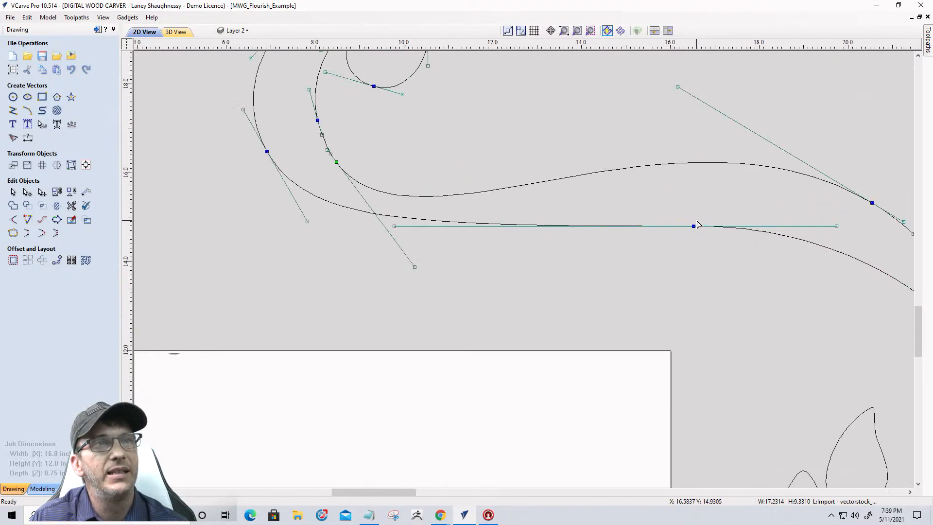
pyautogui.moveTo(694, 225); pyautogui.dragTo(711, 214)
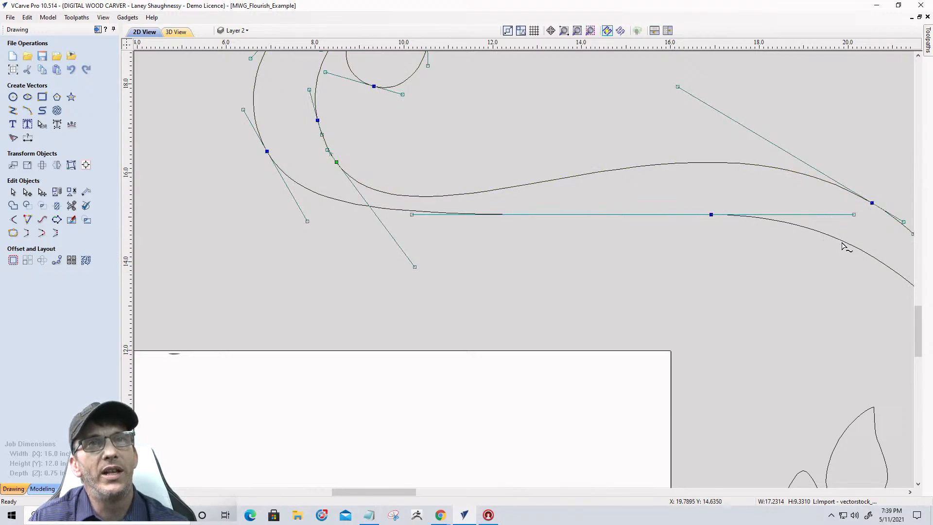
pyautogui.rightClick(712, 215)
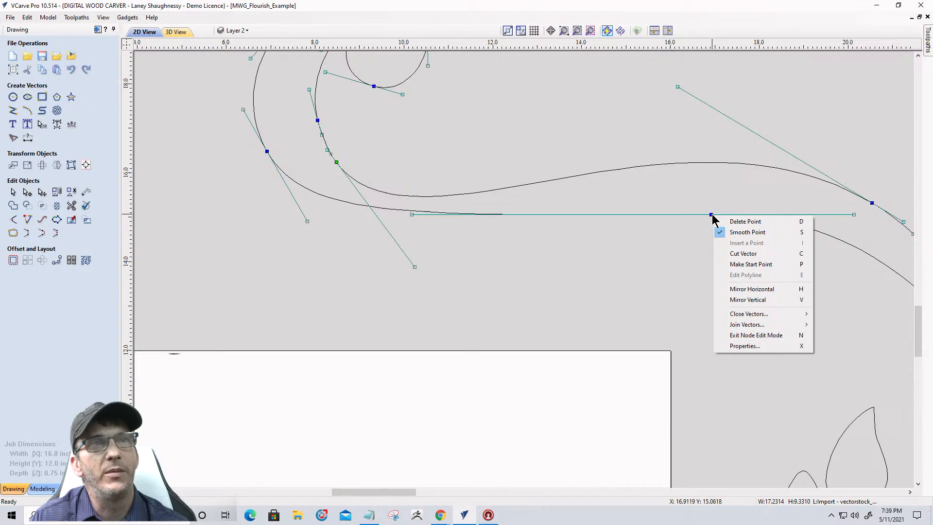
pyautogui.click(731, 233)
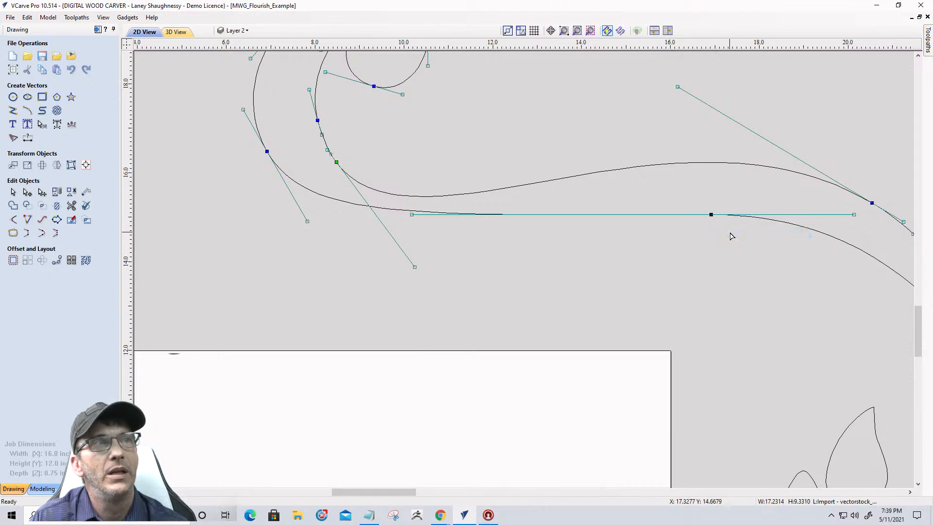
# - Bow the lower edge slightly downward with the middle node's curl-side handle, and lengthen the lower handle of the outer curl node
pyautogui.click(412, 214)
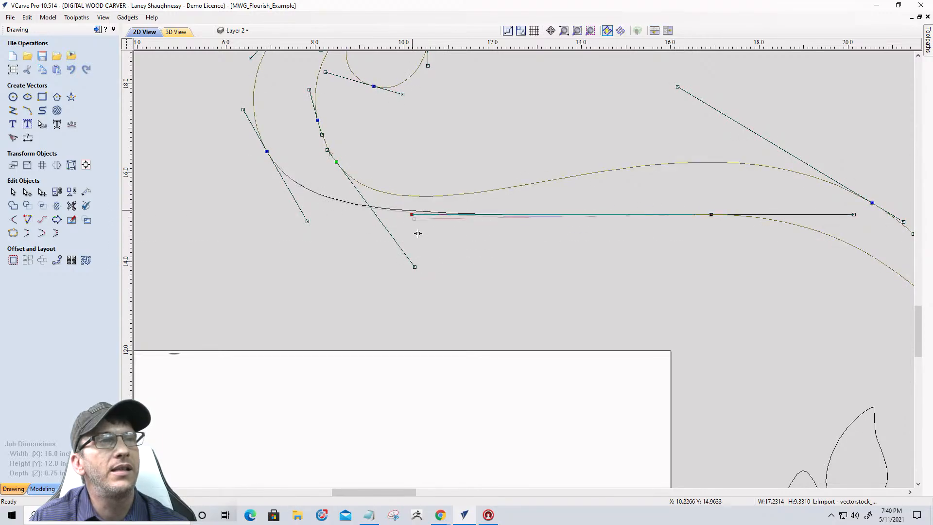
pyautogui.moveTo(411, 214); pyautogui.dragTo(419, 267)
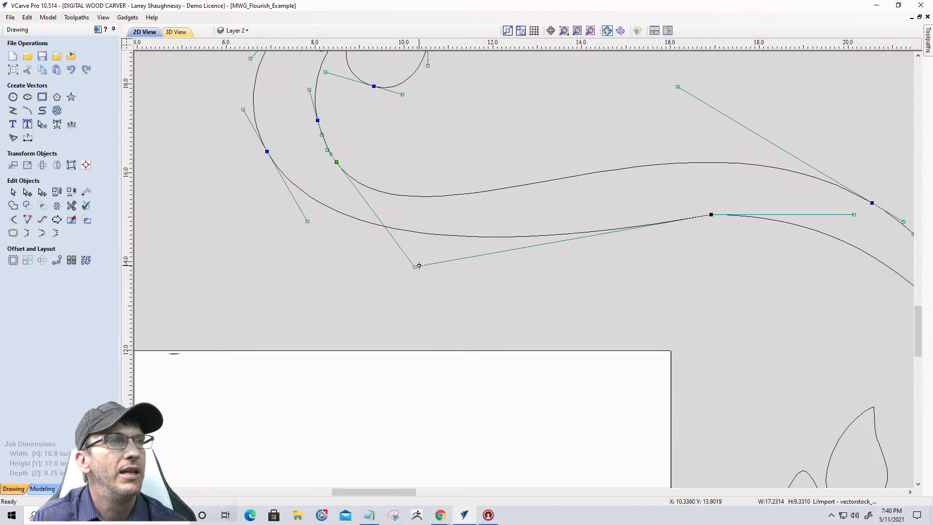
pyautogui.moveTo(419, 266); pyautogui.dragTo(420, 245)
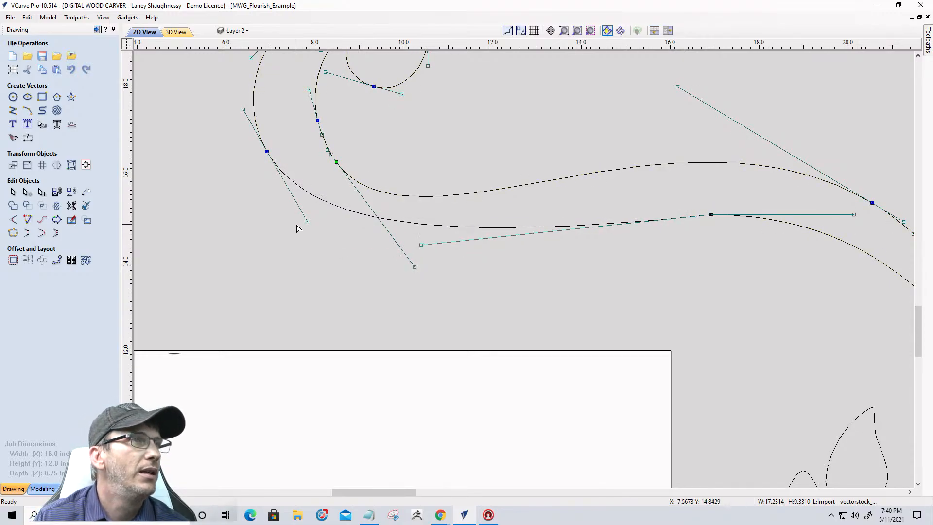
pyautogui.scroll(3, 298, 225)
pyautogui.moveTo(316, 220); pyautogui.dragTo(344, 267)
pyautogui.scroll(-4, 354, 277)
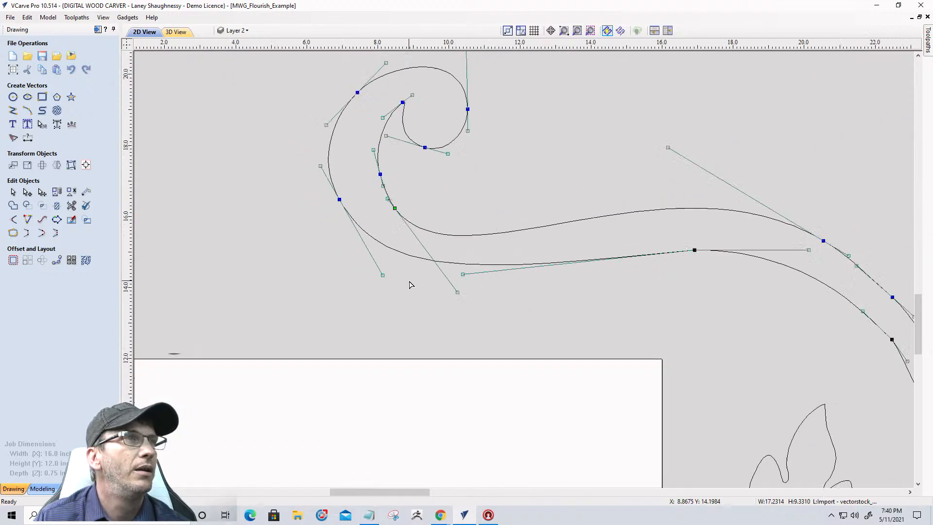
pyautogui.click(310, 265)
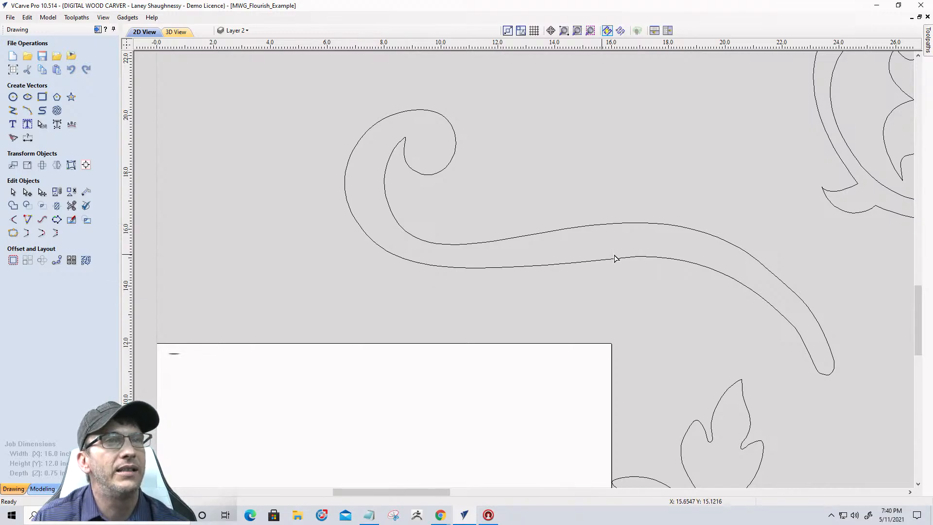
# - Open the small leafy hook scroll for node editing and examine the flourish shapes in the MWG reference design beside the board
pyautogui.scroll(-3, 617, 209)
pyautogui.scroll(4, 501, 192)
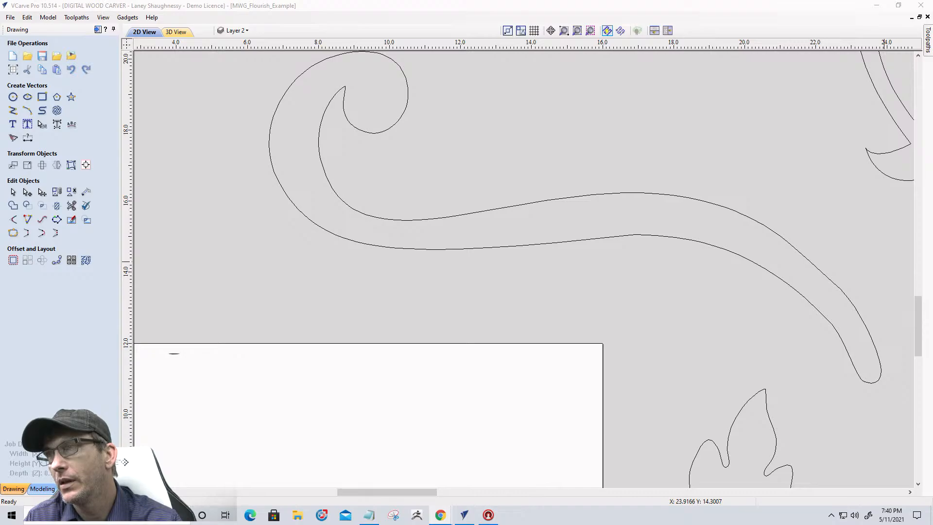
pyautogui.scroll(-5, 733, 258)
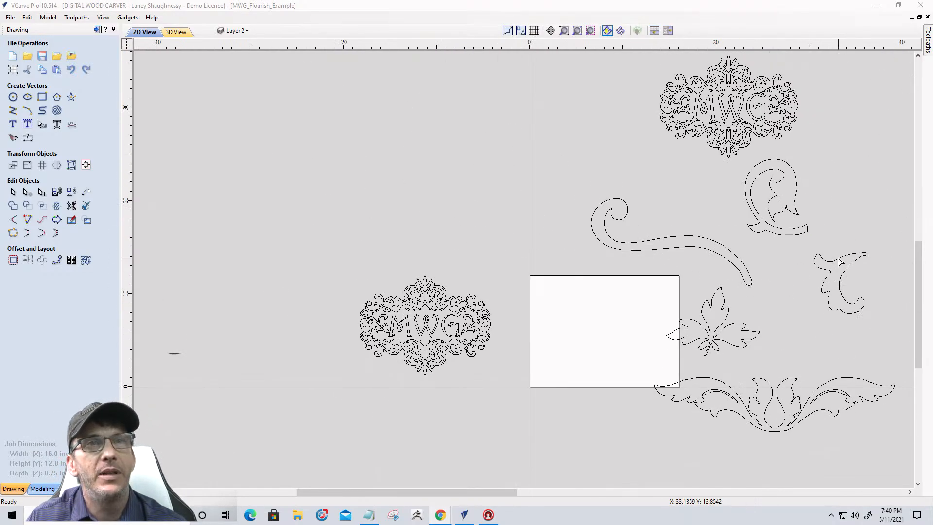
pyautogui.doubleClick(839, 261)
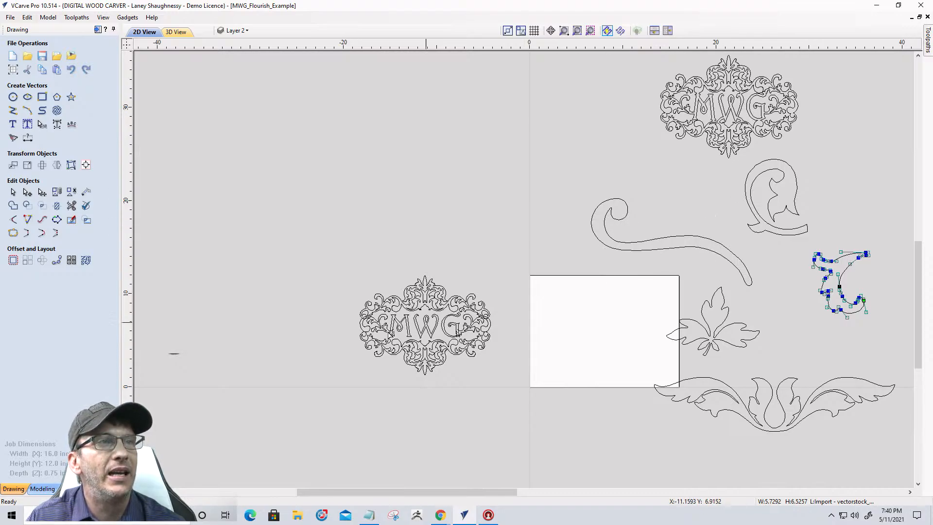
pyautogui.scroll(5, 388, 335)
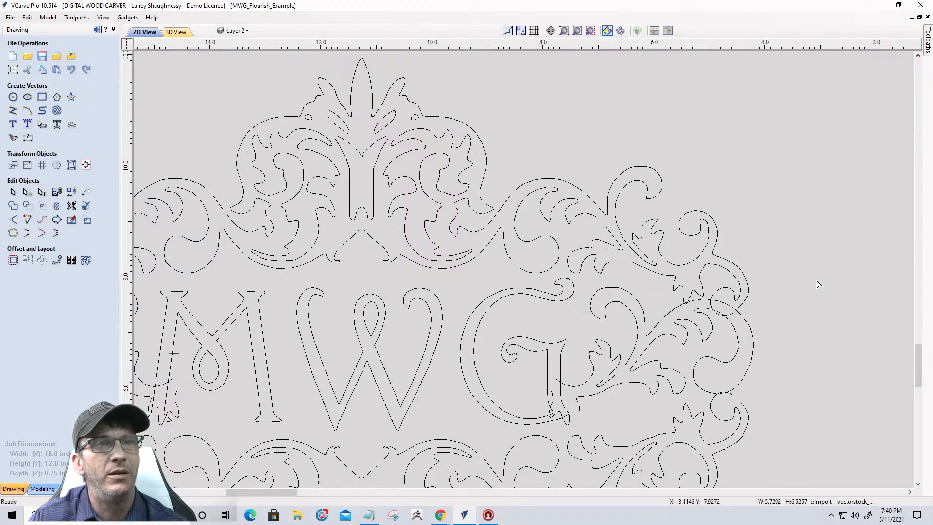
pyautogui.scroll(-3, 821, 279)
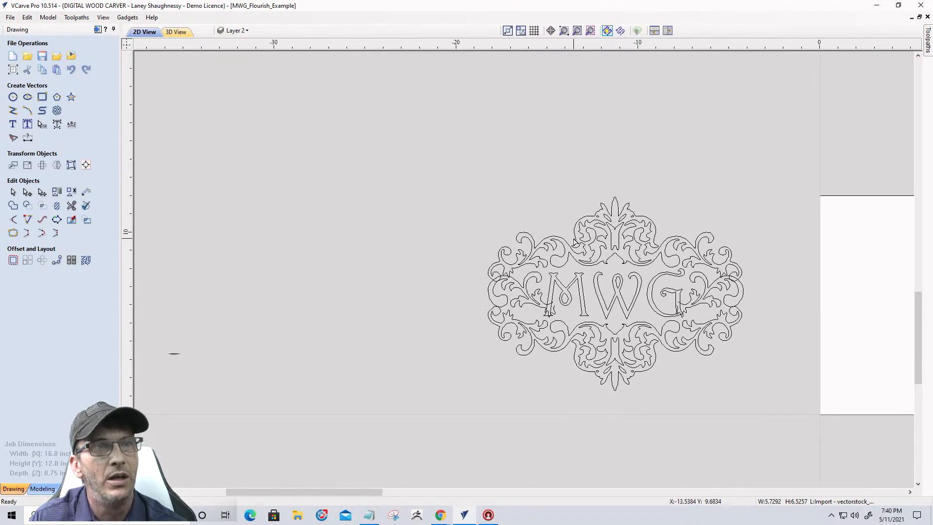
pyautogui.scroll(-4, 761, 271)
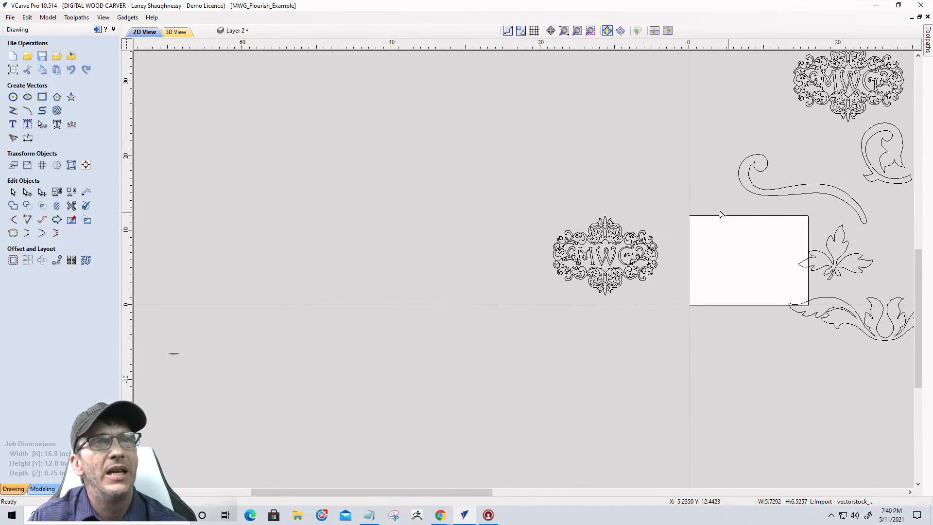
# - Move the wide symmetrical leaf ornament from below the board up onto the plain curled scroll above it
pyautogui.scroll(-1, 631, 213)
pyautogui.scroll(2, 855, 195)
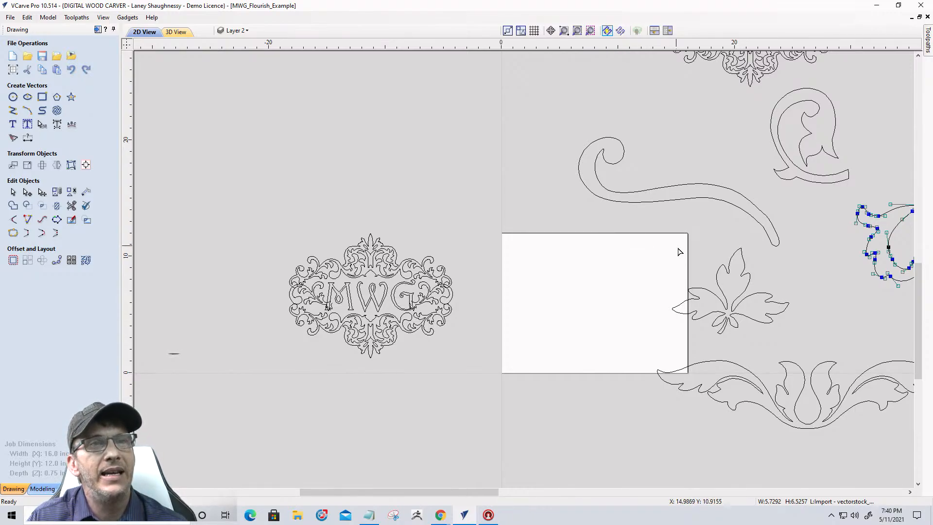
pyautogui.click(797, 397)
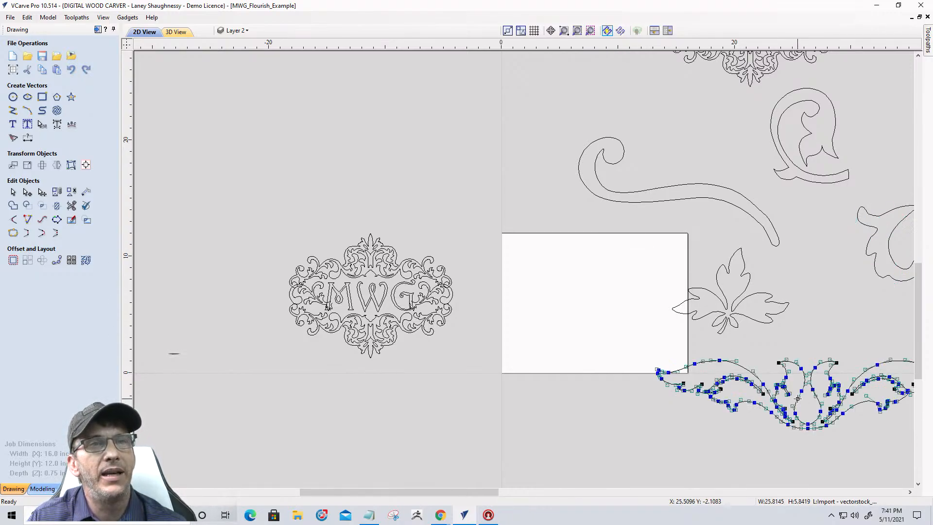
pyautogui.click(13, 191)
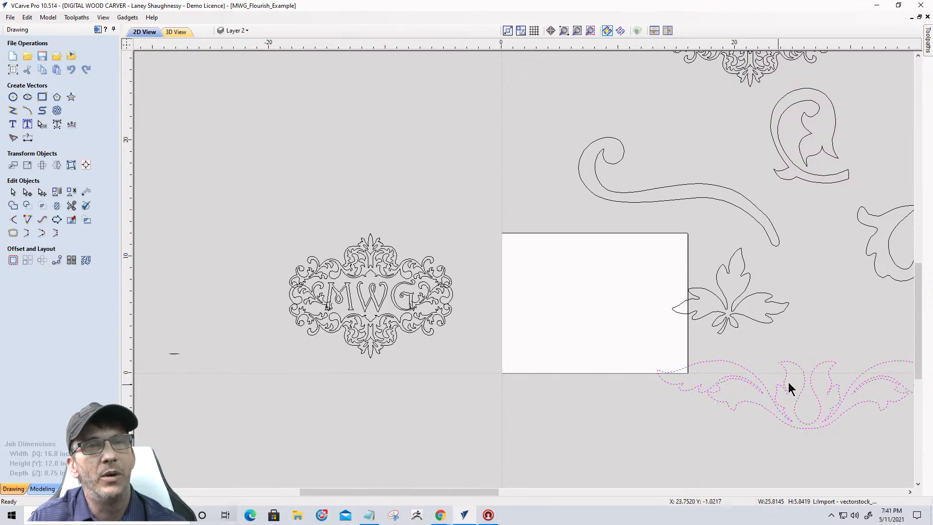
pyautogui.moveTo(797, 394); pyautogui.dragTo(506, 122)
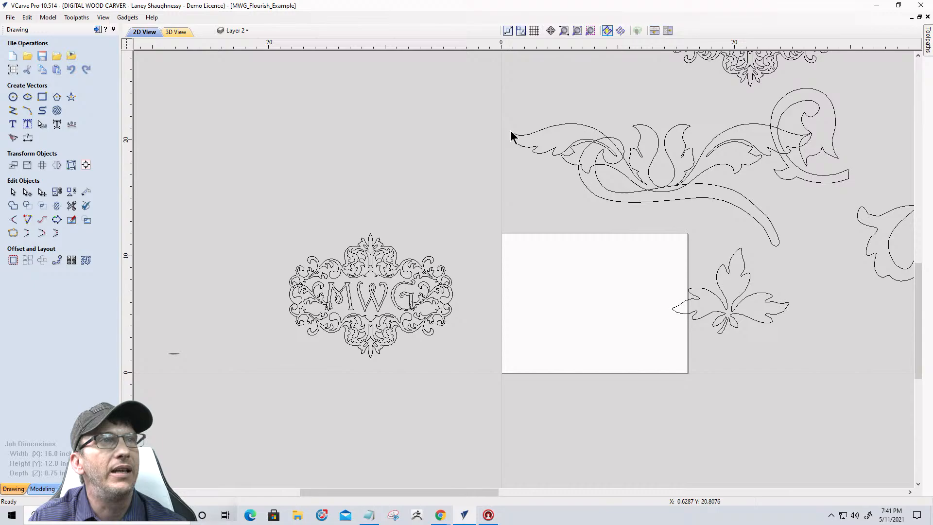
# - Shrink the leaf ornament proportionally to about 16.8 by 3.8 inches and place its center over the scroll's curl
pyautogui.click(534, 140)
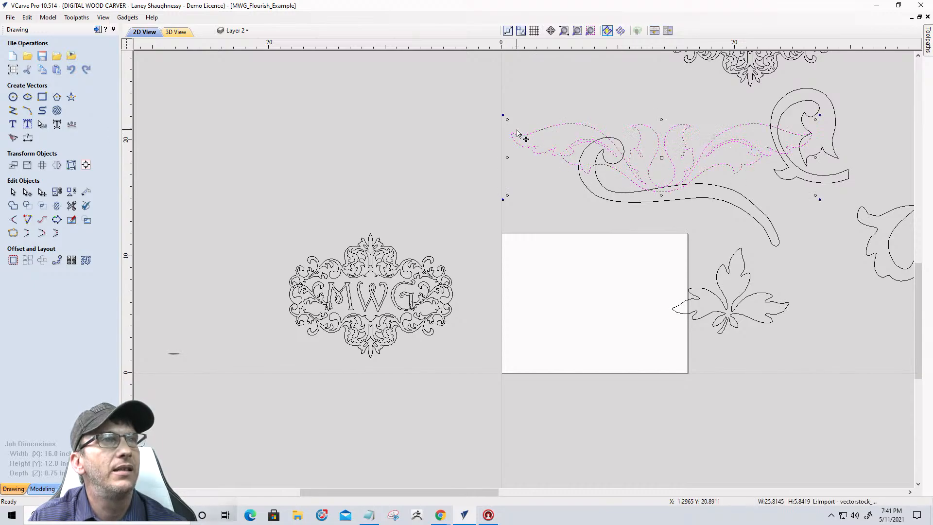
pyautogui.moveTo(504, 120); pyautogui.dragTo(554, 148)
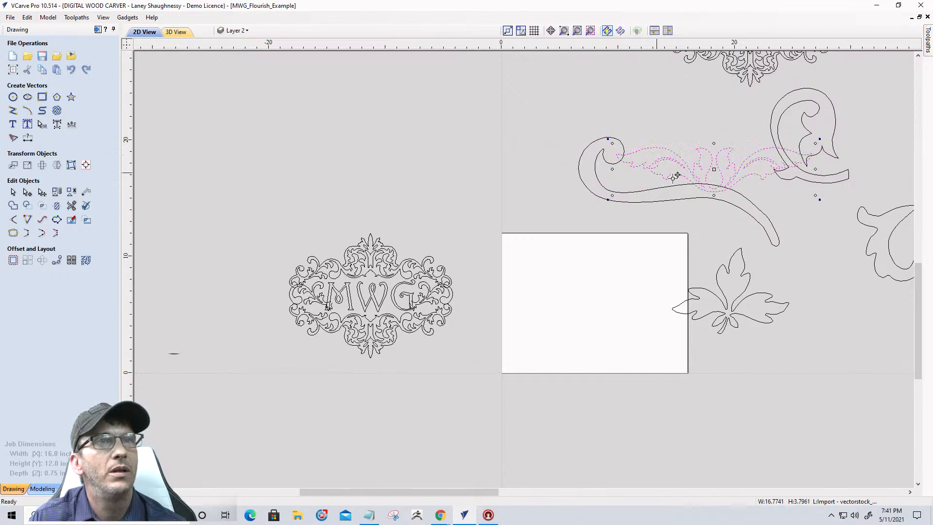
pyautogui.moveTo(725, 169); pyautogui.dragTo(612, 180)
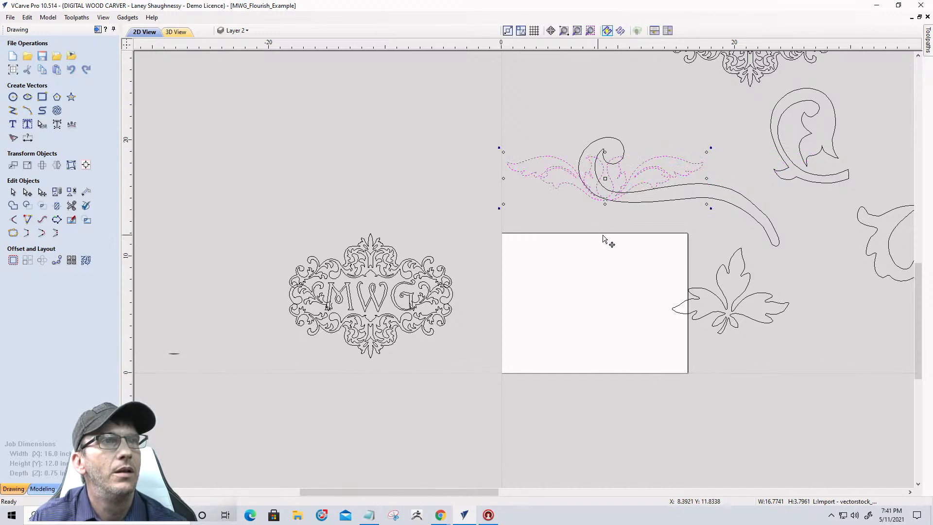
# - Trim away the ornament lines inside the scroll's body and the scroll's upper-edge segments between the ornament's central bud and right leaf
pyautogui.scroll(5, 608, 232)
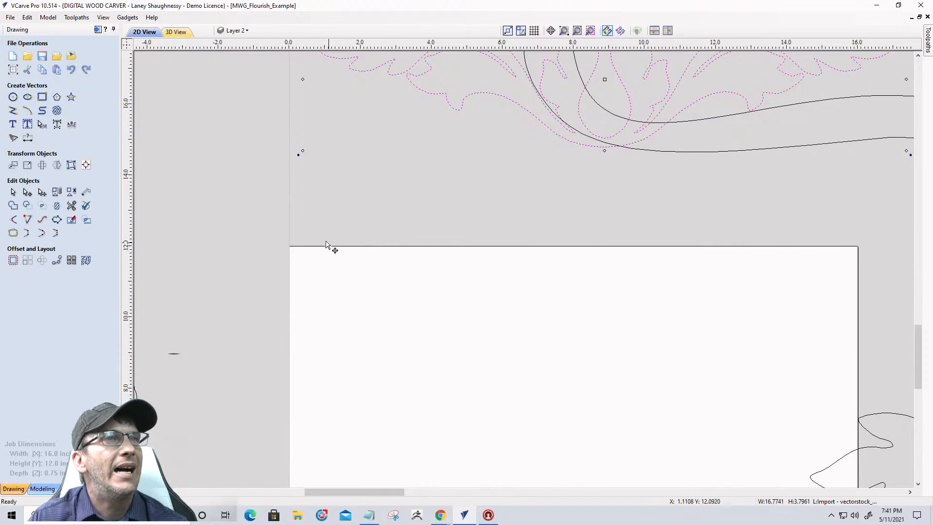
pyautogui.click(71, 205)
pyautogui.scroll(5, 609, 176)
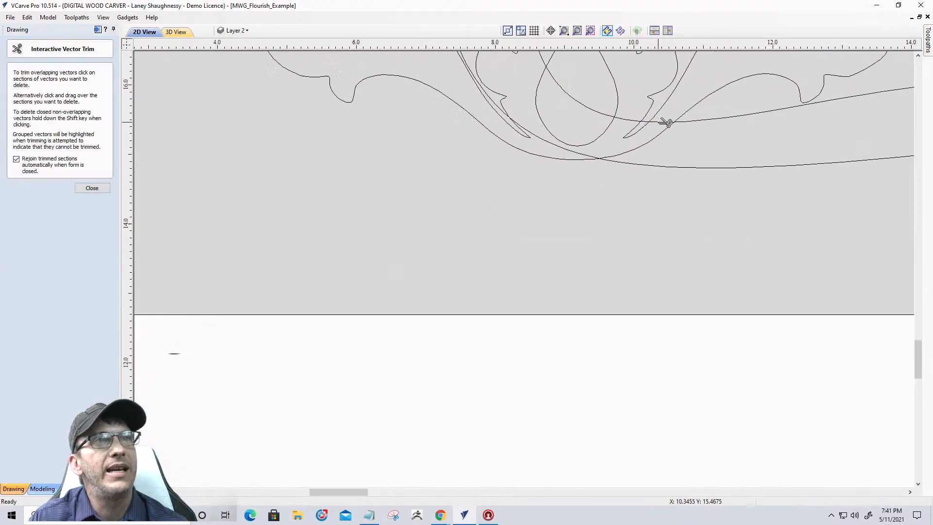
pyautogui.click(627, 142)
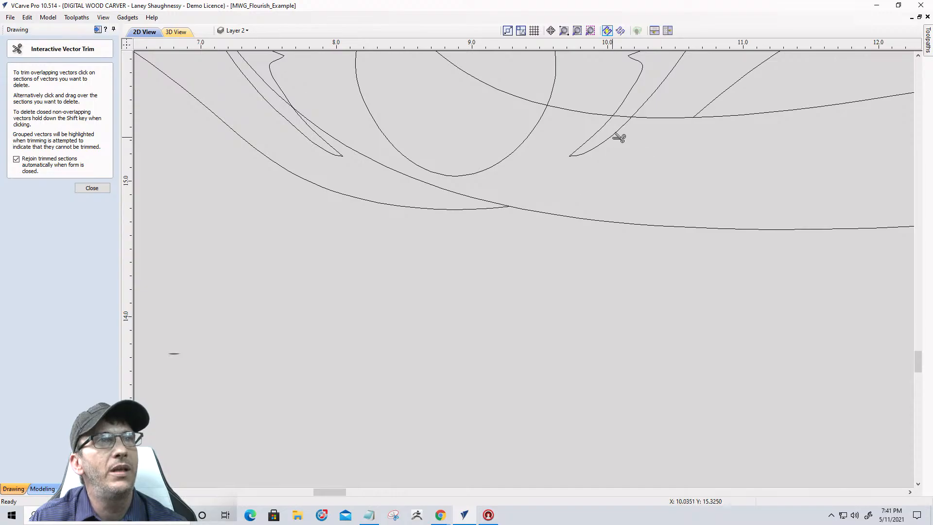
pyautogui.click(604, 137)
pyautogui.click(540, 125)
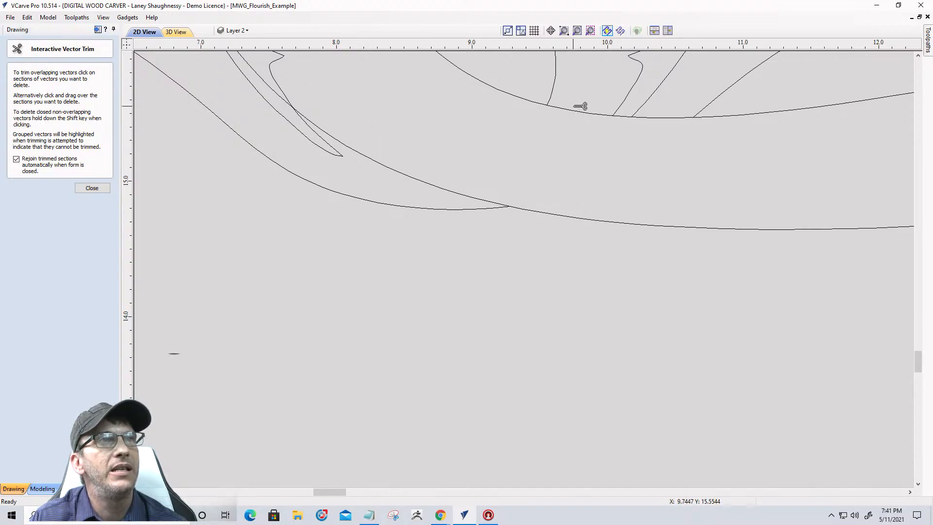
pyautogui.click(582, 109)
pyautogui.click(664, 118)
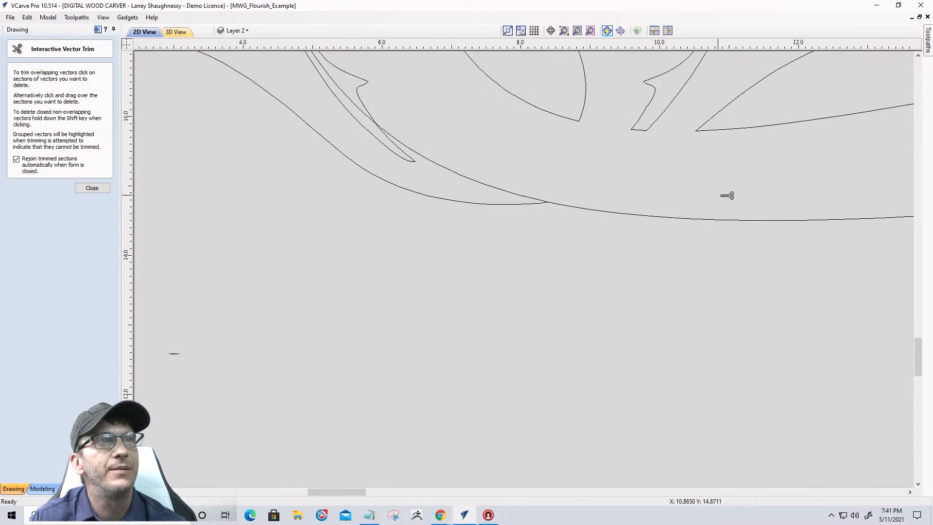
pyautogui.scroll(-6, 727, 196)
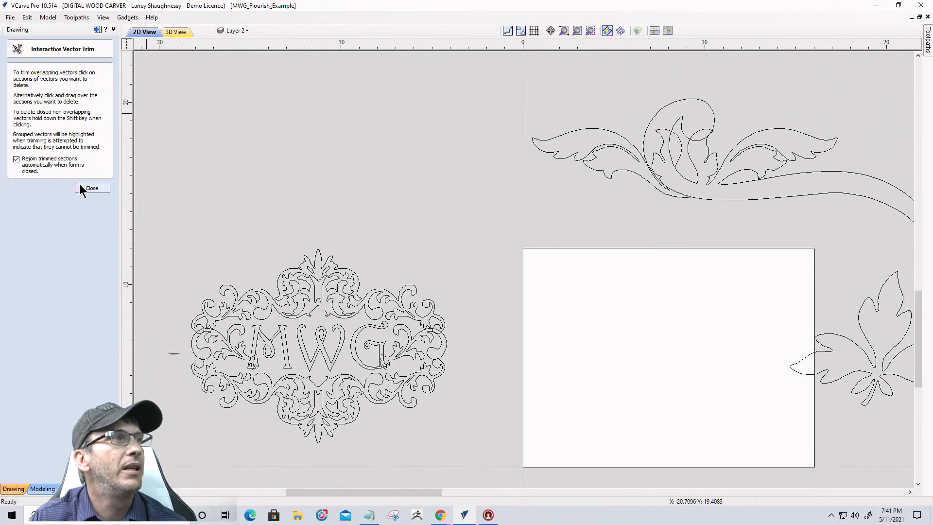
pyautogui.click(81, 188)
# - Delete the ornament's left leaf and petal section, keeping the right leaf merged with the scroll
pyautogui.click(594, 129)
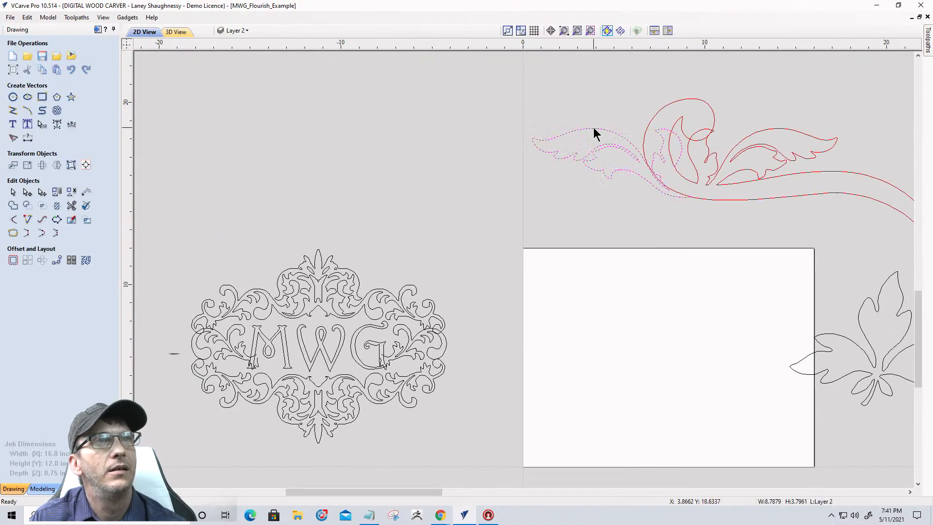
pyautogui.press('Delete')
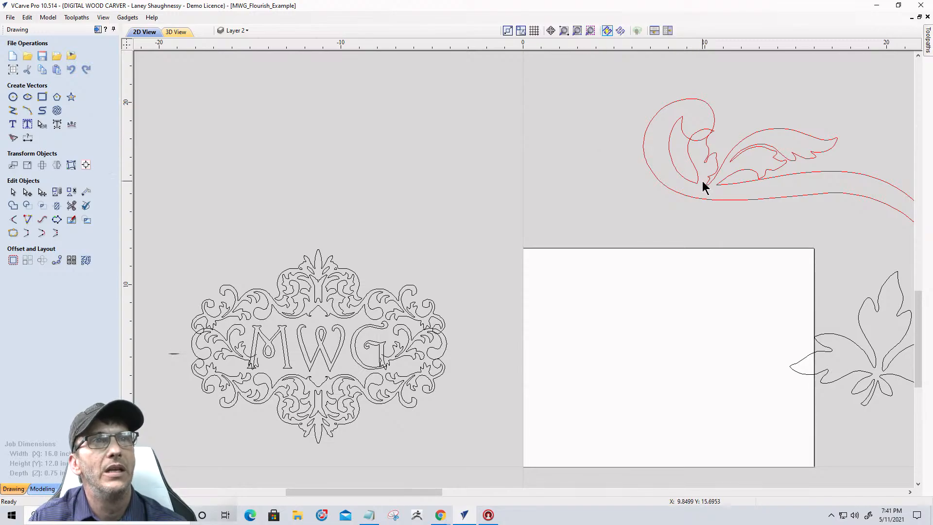
pyautogui.scroll(3, 705, 187)
pyautogui.scroll(-2, 716, 108)
pyautogui.scroll(1, 694, 95)
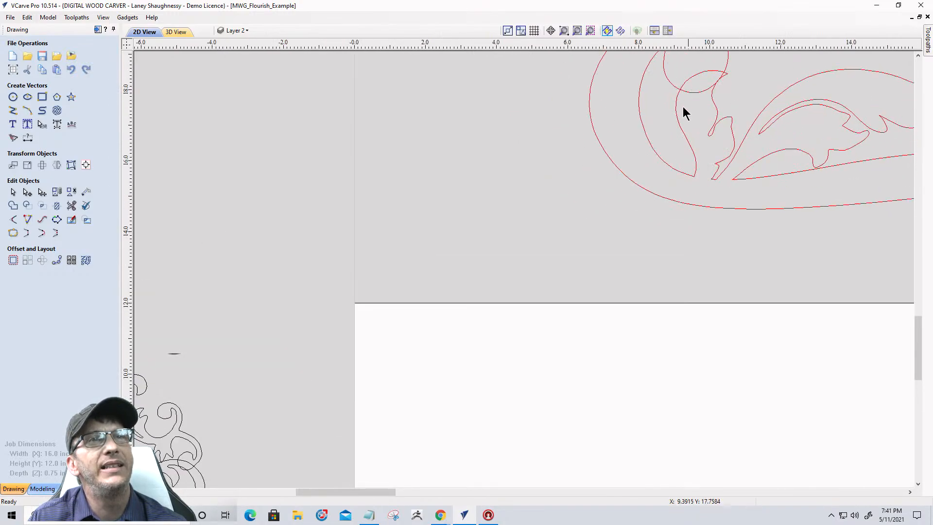
pyautogui.scroll(-3, 683, 108)
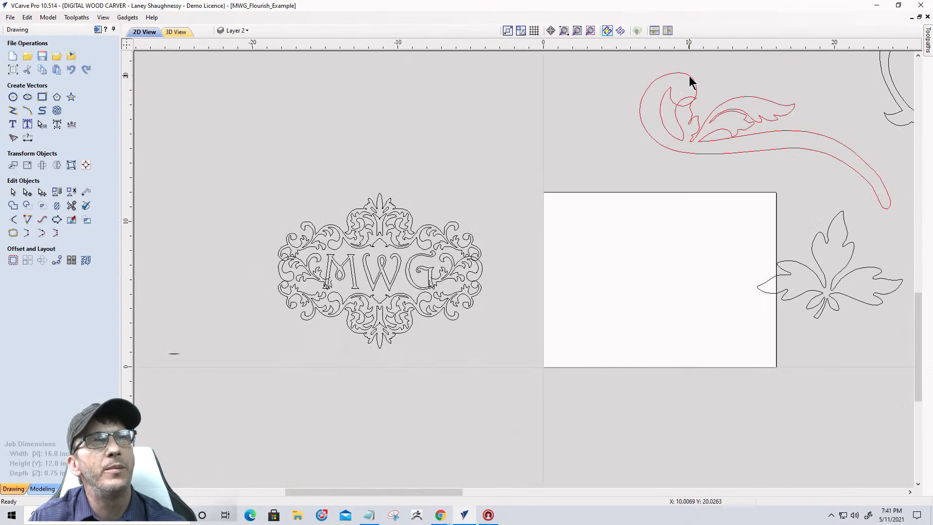
pyautogui.scroll(6, 692, 82)
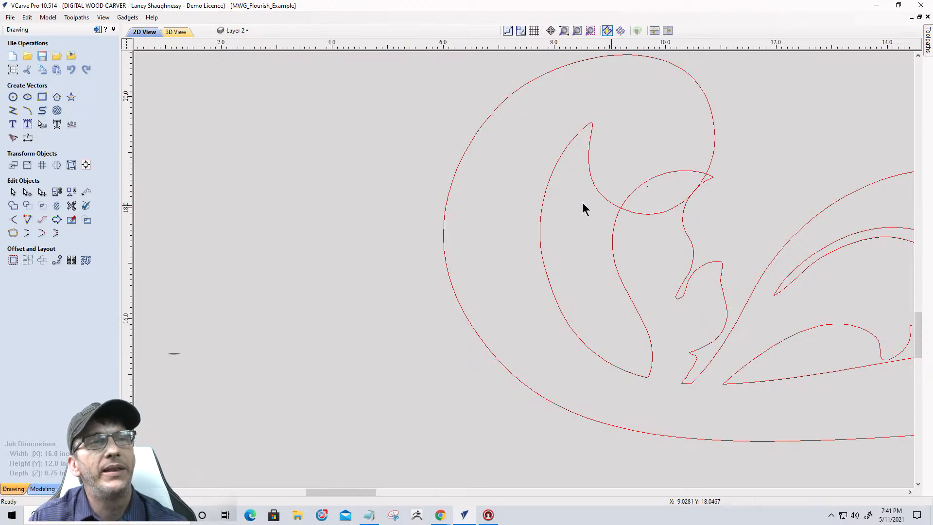
pyautogui.scroll(-4, 573, 206)
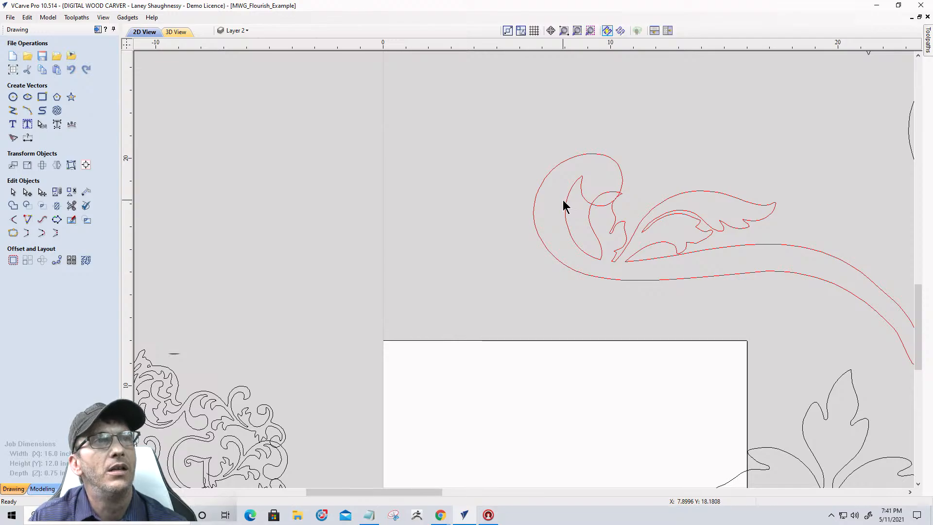
# - Select all of the merged scroll-and-leaf outline and open it for node editing
pyautogui.click(564, 200)
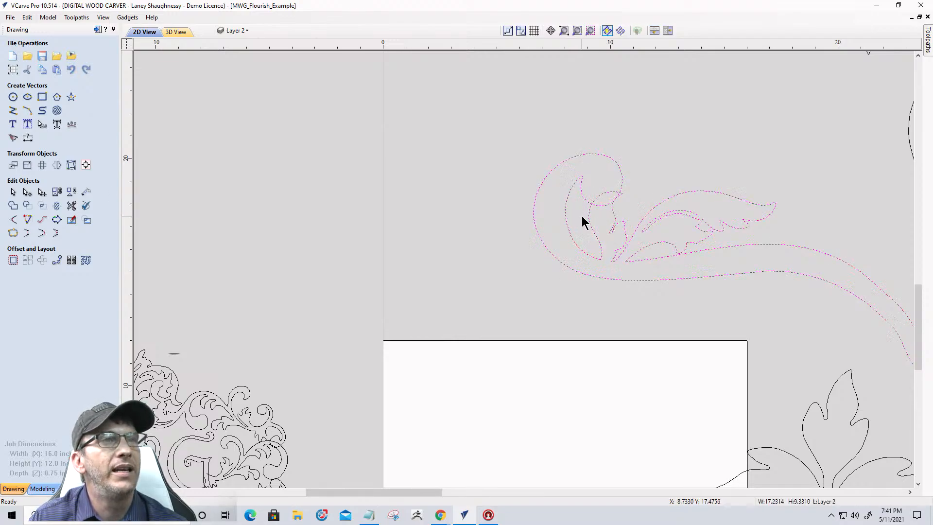
pyautogui.keyDown('shift'); pyautogui.click(591, 225); pyautogui.keyUp('shift')
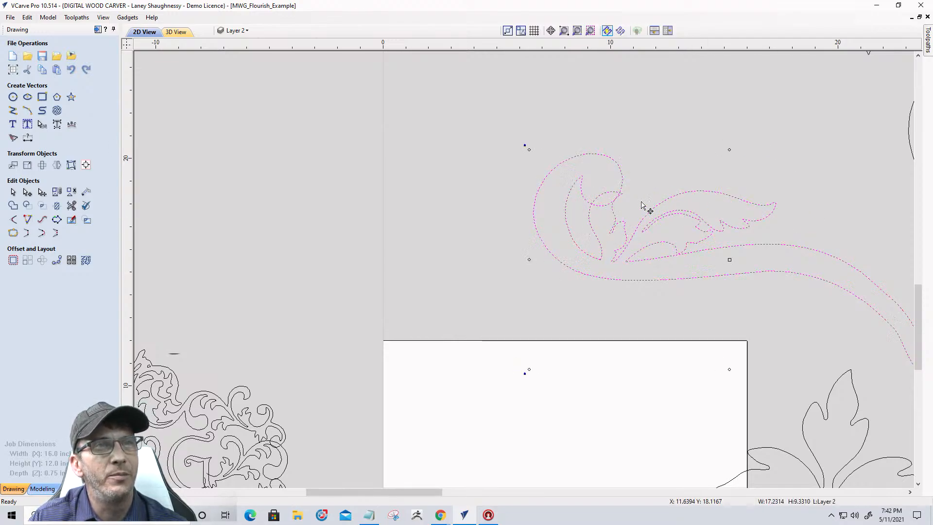
pyautogui.click(28, 192)
pyautogui.scroll(6, 605, 187)
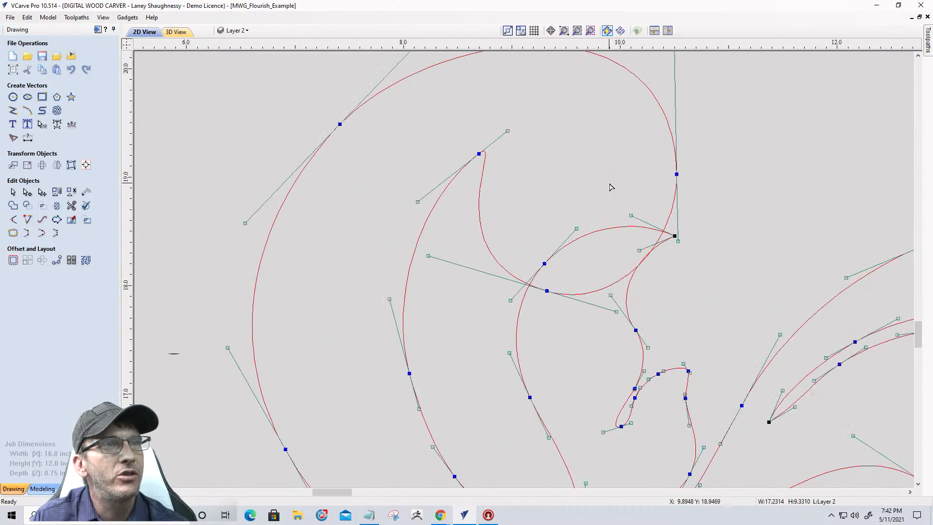
# - Try to raise the scroll's curl by selecting its upper nodes together and nudging them upward in small increments
pyautogui.scroll(-4, 610, 187)
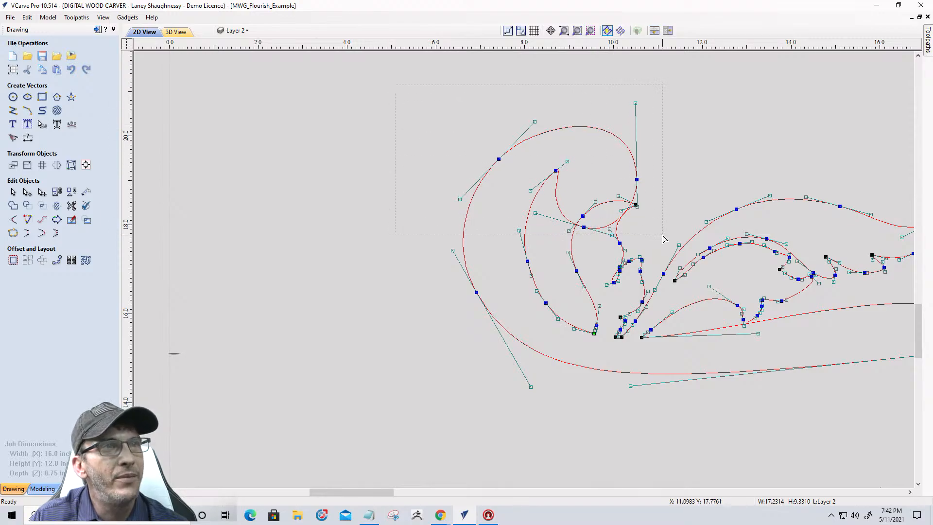
pyautogui.scroll(5, 640, 220)
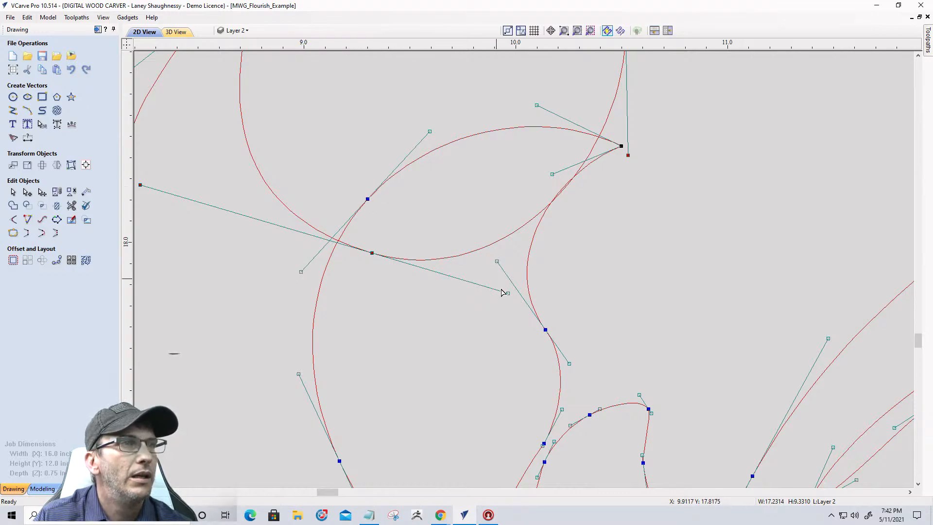
pyautogui.scroll(-2, 643, 266)
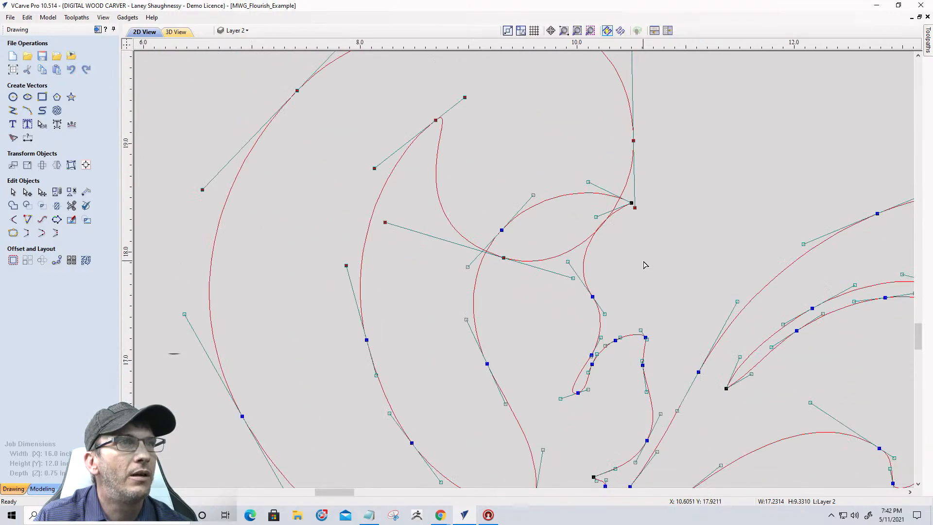
pyautogui.scroll(-1, 645, 267)
pyautogui.scroll(2, 347, 349)
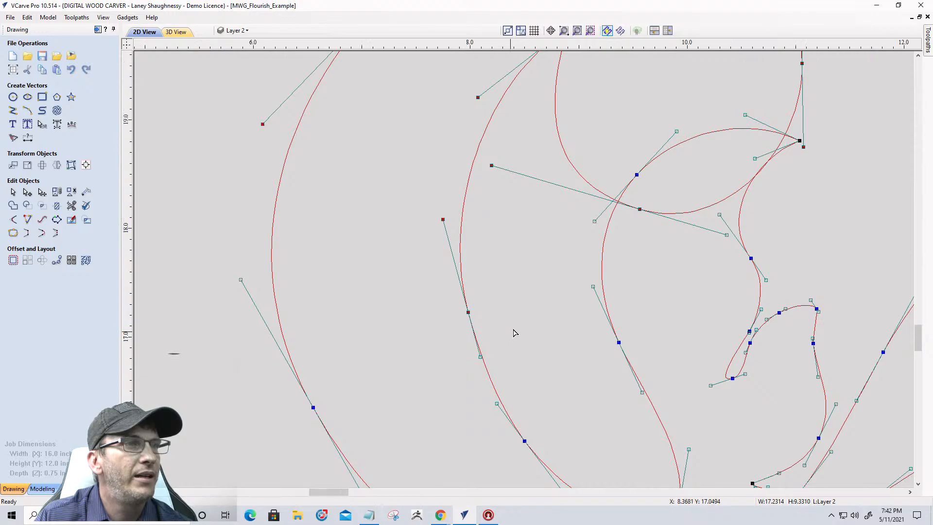
pyautogui.scroll(-2, 514, 329)
pyautogui.press('Up')
pyautogui.press('Up')
pyautogui.press('Up')
pyautogui.press('Up')
pyautogui.press('Up')
pyautogui.press('Up')
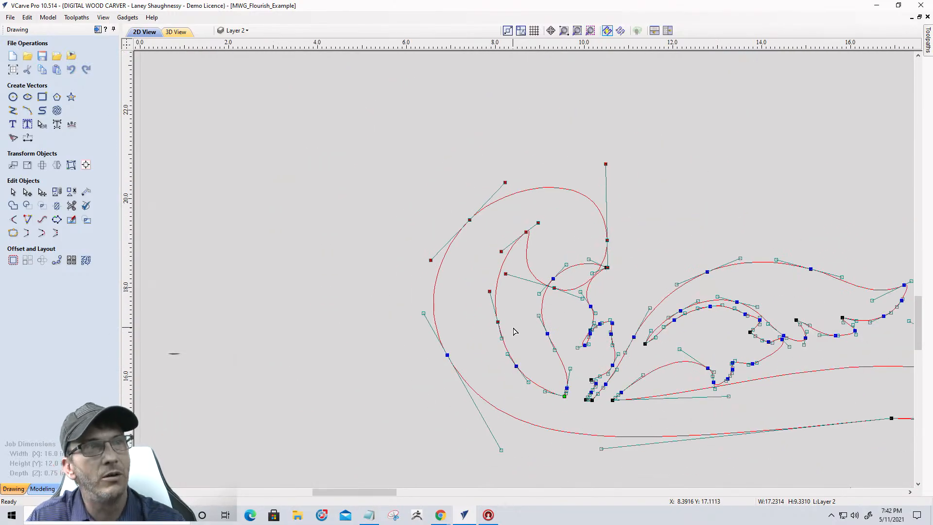
pyautogui.press('Up')
pyautogui.press('Up')
pyautogui.press('Up')
pyautogui.press('Up')
pyautogui.press('Up')
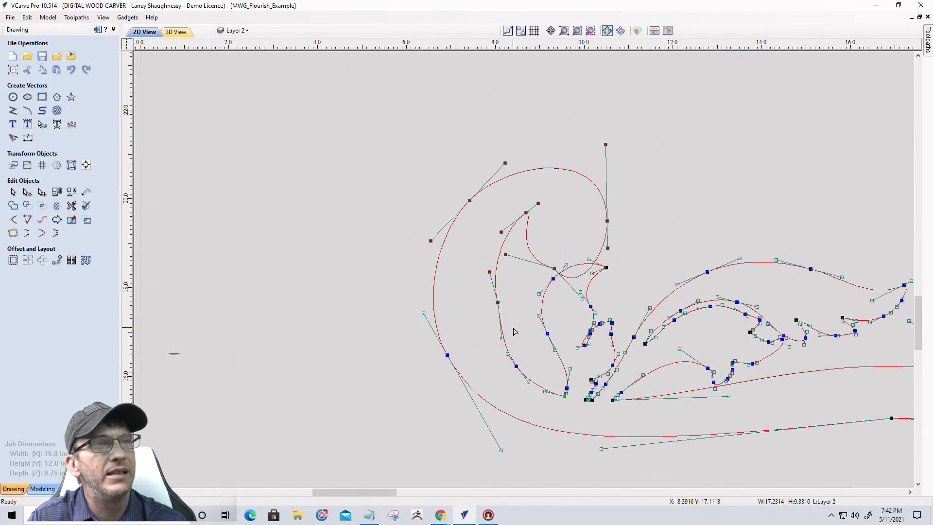
# - Undo all the upward nudges of the curl's nodes
pyautogui.scroll(1, 569, 280)
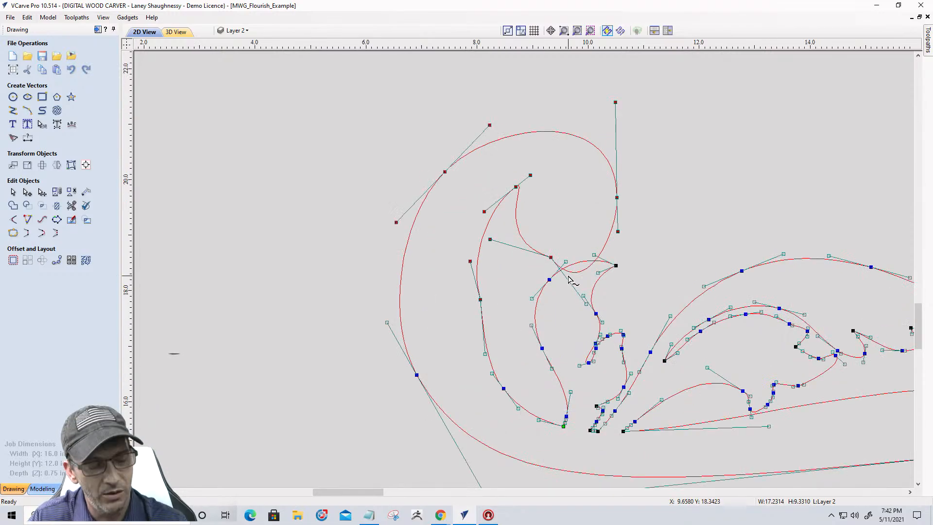
pyautogui.hotkey('ctrl', 'z')
pyautogui.hotkey('ctrl', 'z')
pyautogui.hotkey('ctrl', 'z')
pyautogui.hotkey('ctrl', 'z')
pyautogui.hotkey('ctrl', 'z')
pyautogui.hotkey('ctrl', 'z')
pyautogui.hotkey('ctrl', 'z')
pyautogui.hotkey('ctrl', 'z')
pyautogui.hotkey('ctrl', 'z')
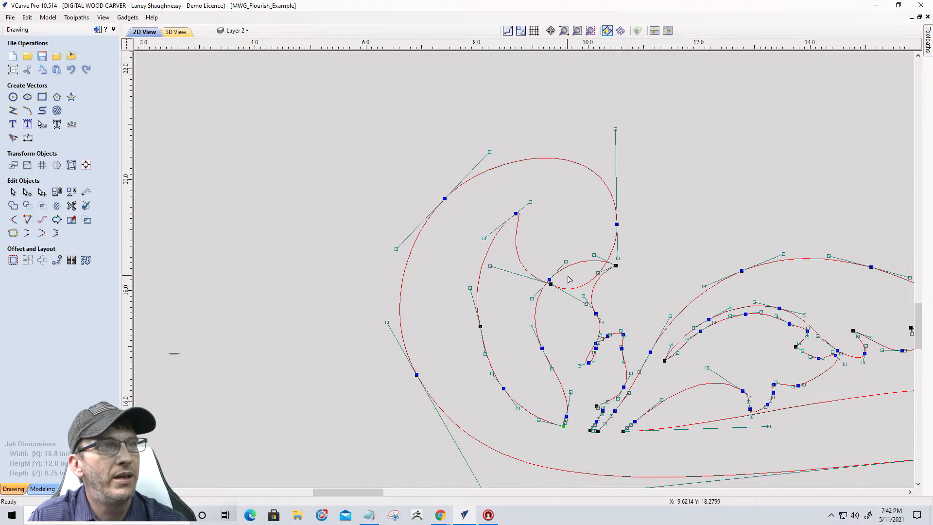
pyautogui.hotkey('ctrl', 'z')
pyautogui.hotkey('ctrl', 'z')
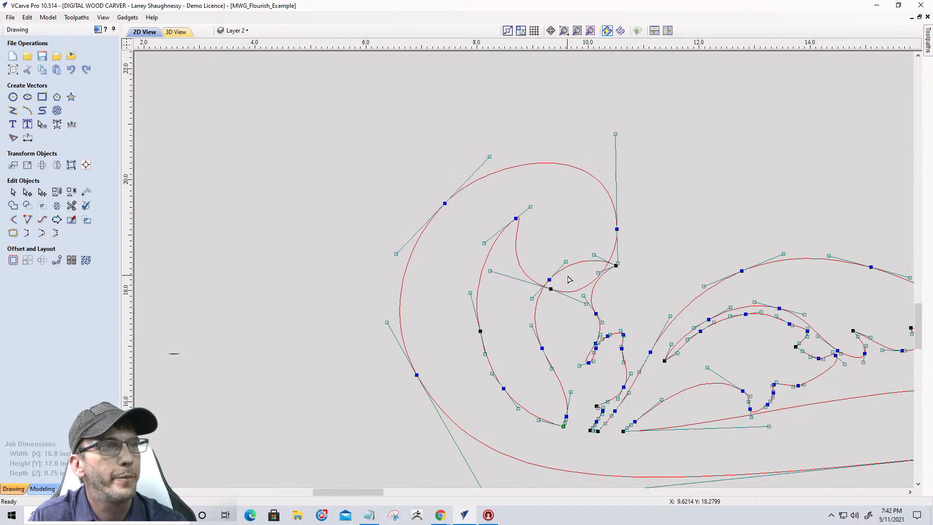
pyautogui.hotkey('ctrl', 'z')
pyautogui.hotkey('ctrl', 'z')
pyautogui.hotkey('ctrl', 'z')
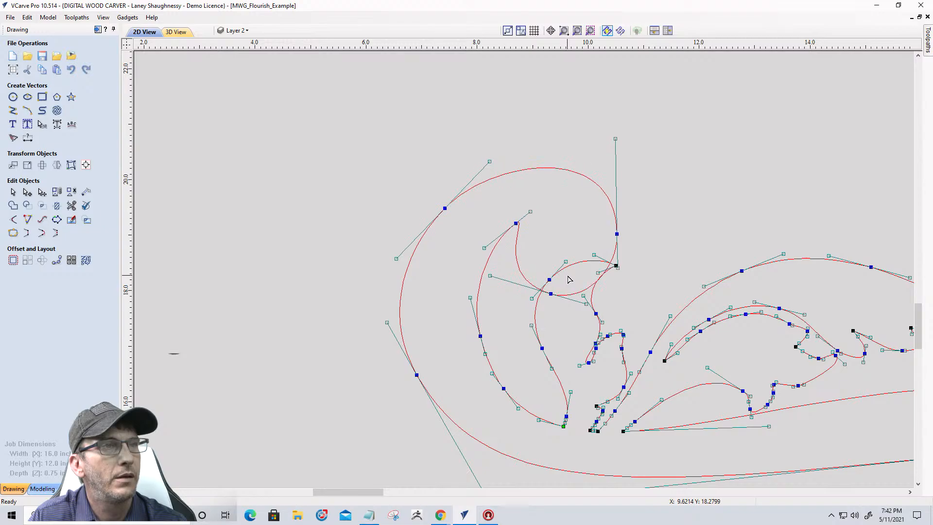
pyautogui.hotkey('ctrl', 'y')
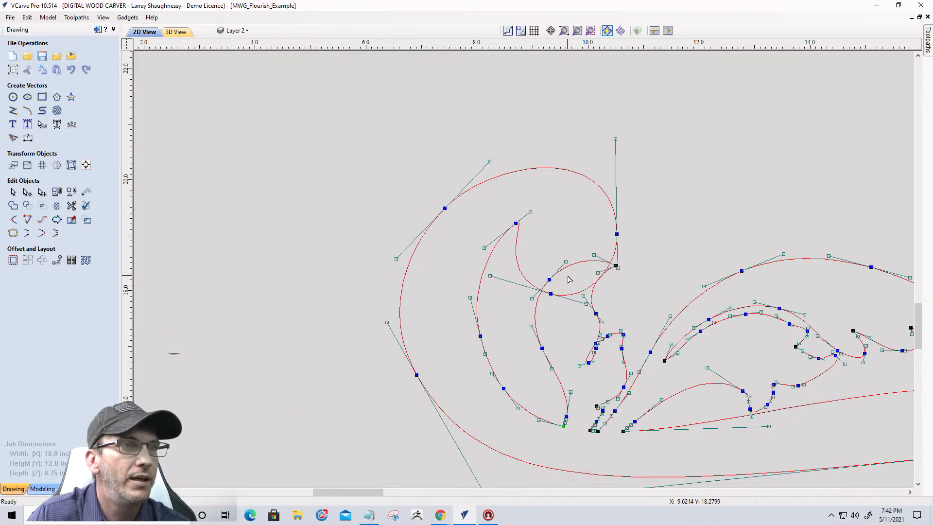
pyautogui.scroll(3, 578, 315)
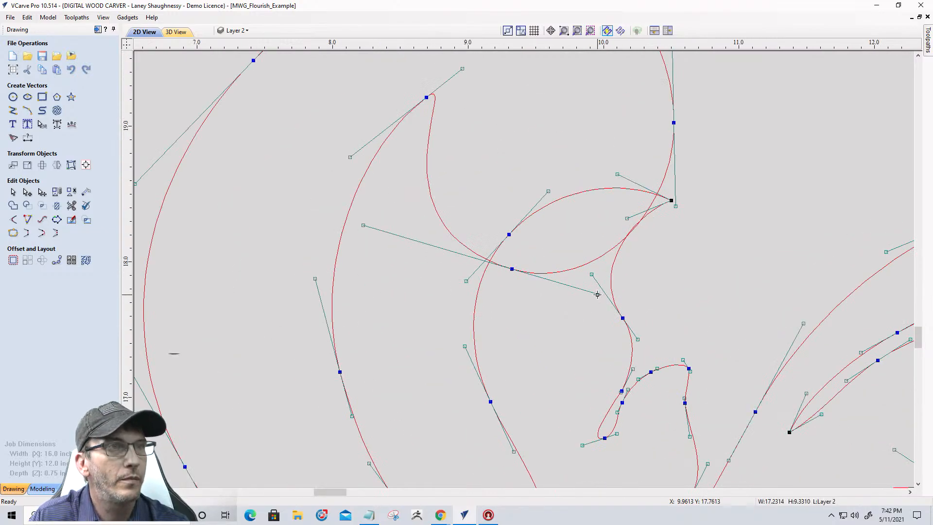
pyautogui.scroll(-4, 596, 304)
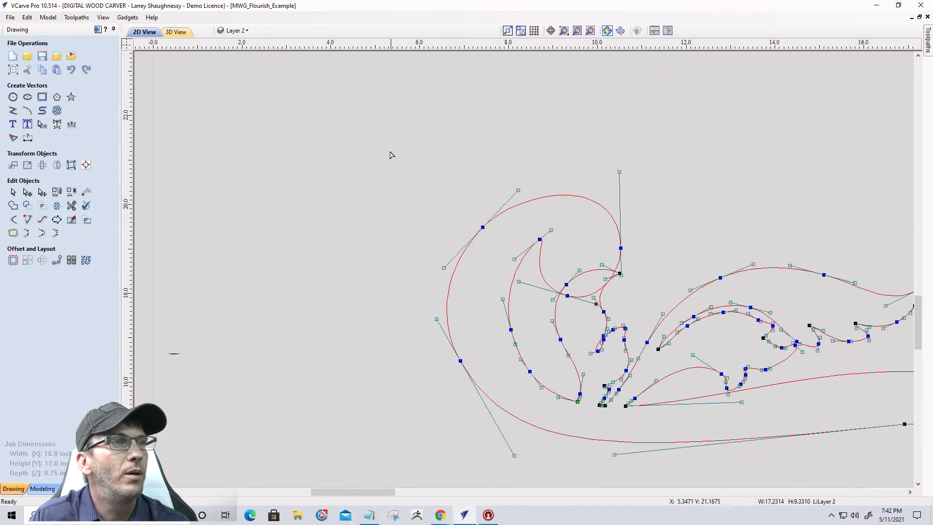
pyautogui.moveTo(671, 286); pyautogui.dragTo(670, 303)
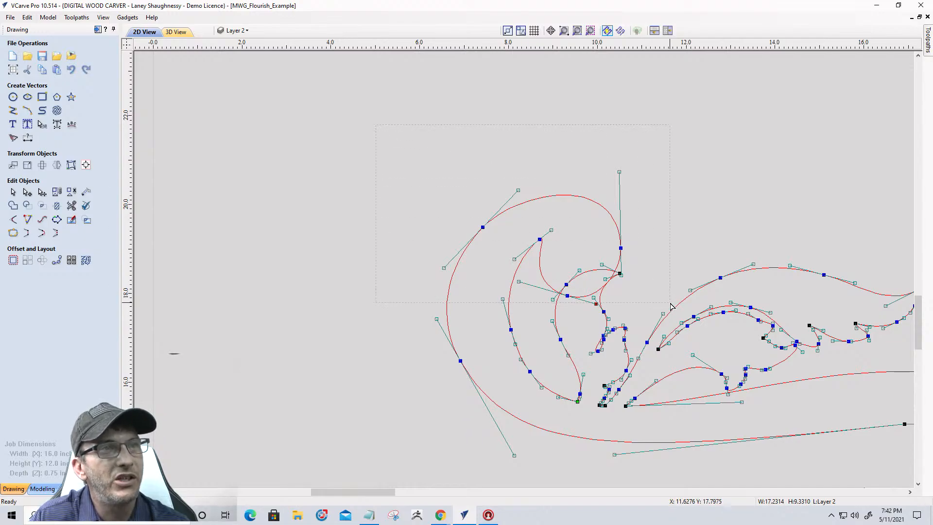
pyautogui.scroll(5, 590, 303)
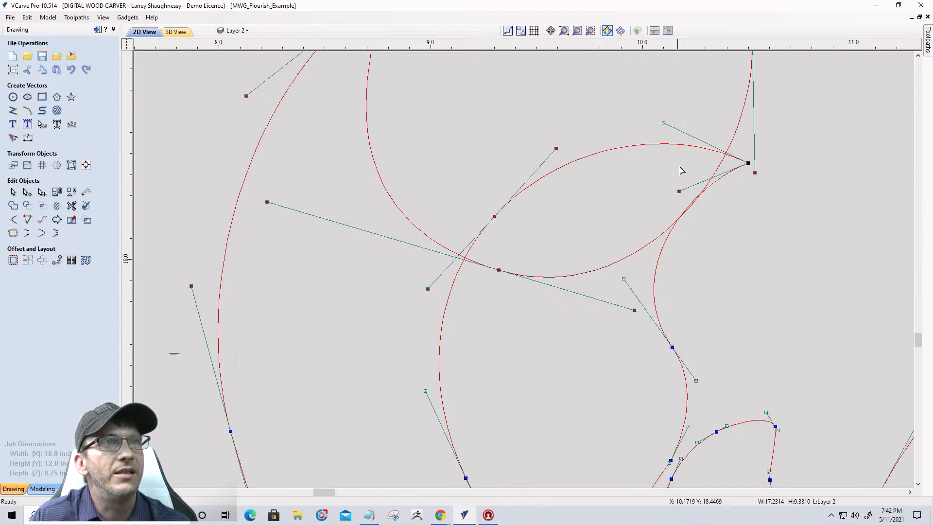
pyautogui.press('Escape')
pyautogui.click(687, 145)
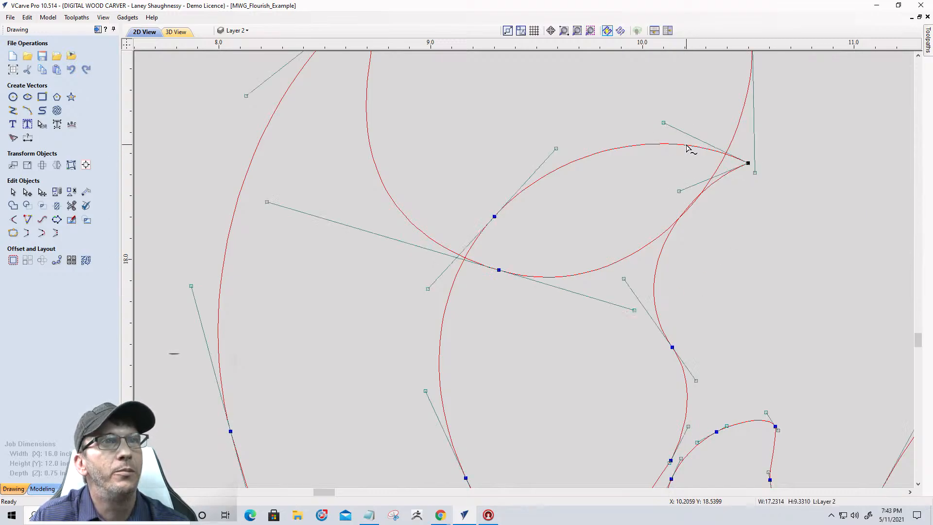
pyautogui.click(736, 129)
pyautogui.scroll(-4, 739, 166)
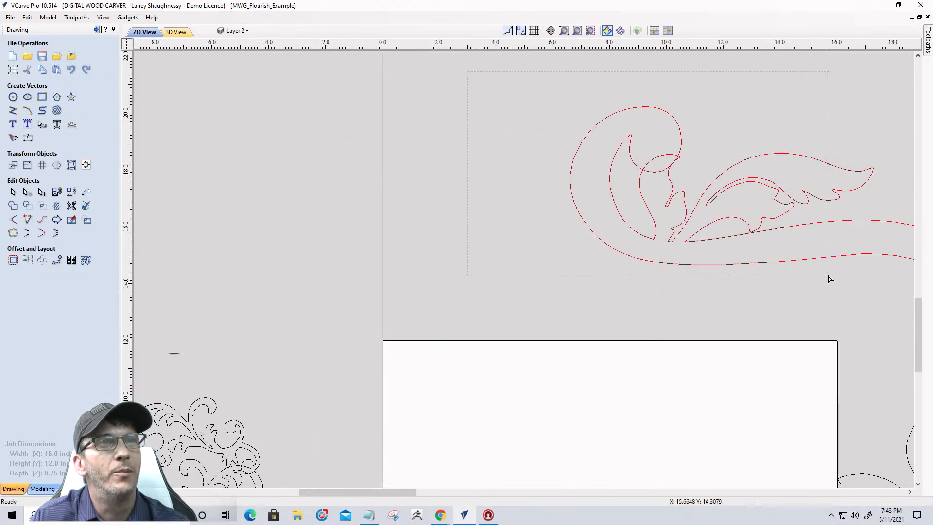
pyautogui.click(678, 228)
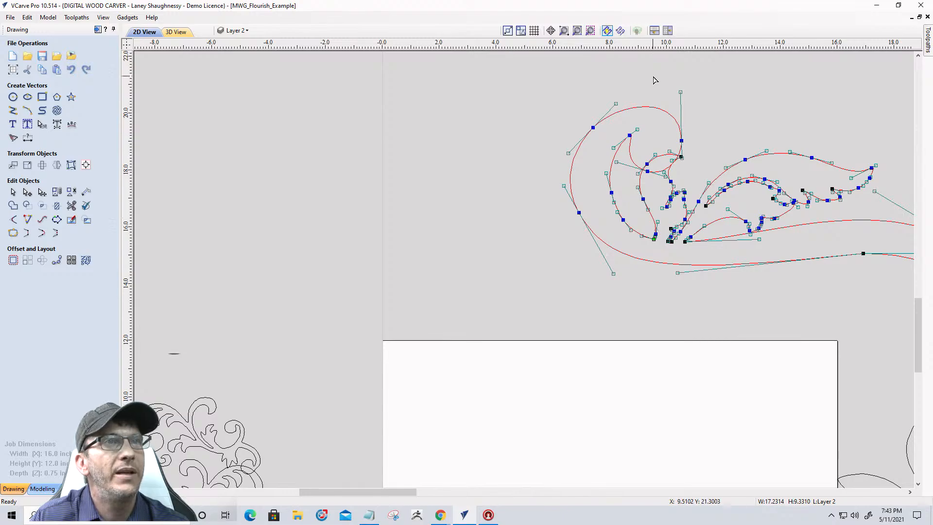
pyautogui.scroll(2, 654, 79)
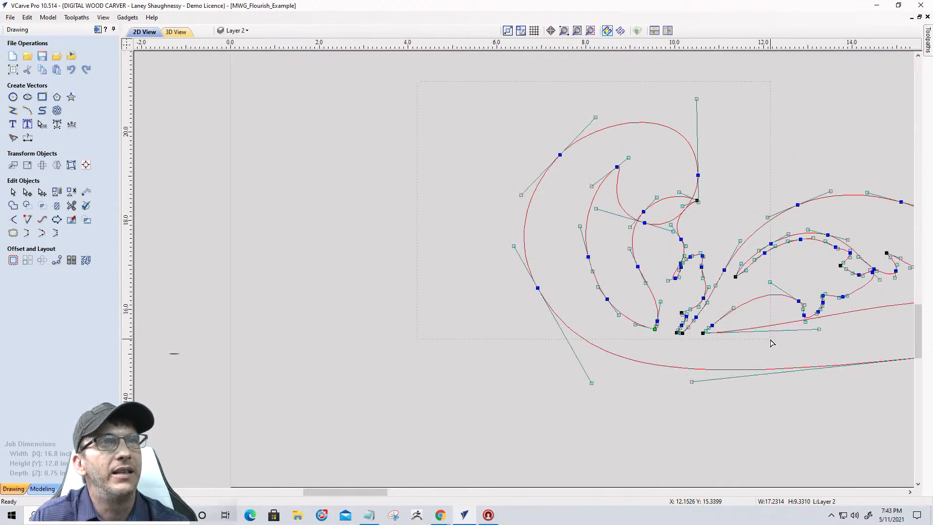
pyautogui.moveTo(770, 339); pyautogui.dragTo(771, 339)
pyautogui.scroll(1, 694, 209)
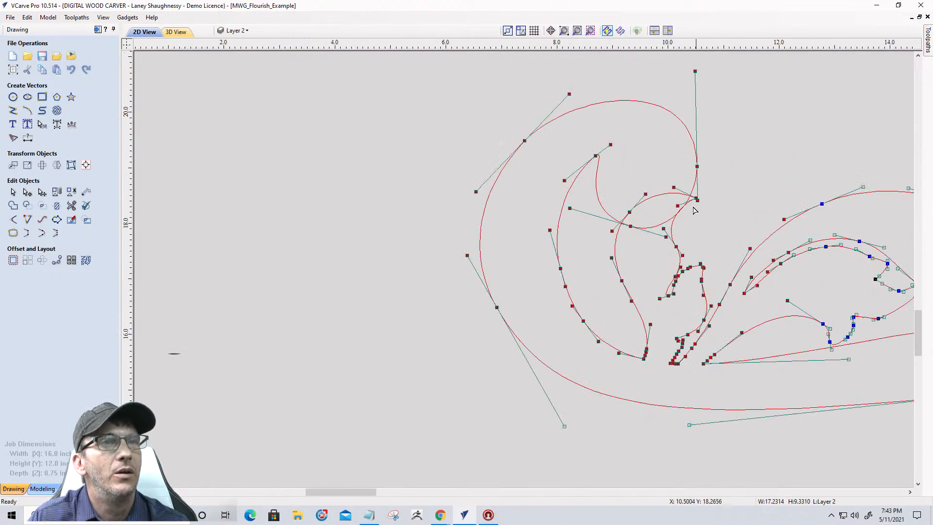
pyautogui.scroll(-1, 361, 146)
pyautogui.click(360, 125)
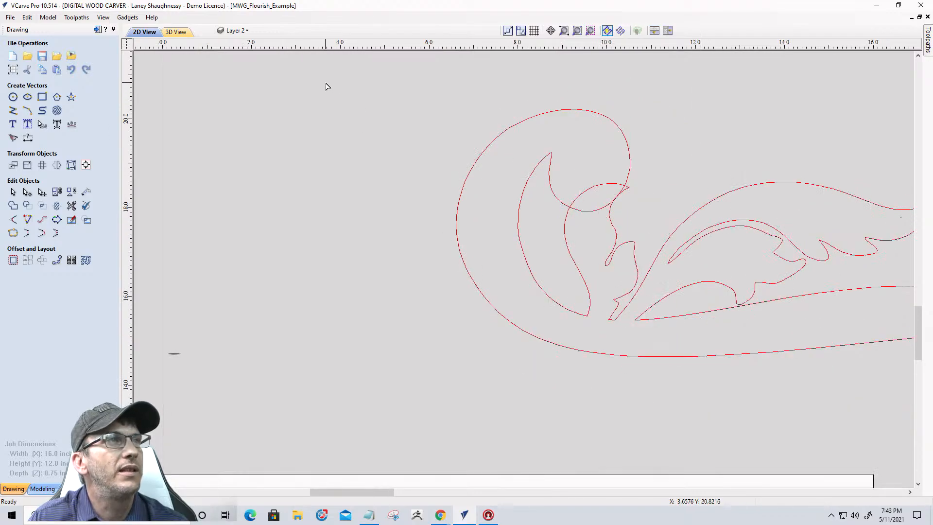
# - Select the nodes of the scroll's upper curl for editing, leaving the neighbouring leaf's nodes out of the selection
pyautogui.click(601, 212)
pyautogui.moveTo(393, 86); pyautogui.dragTo(661, 239)
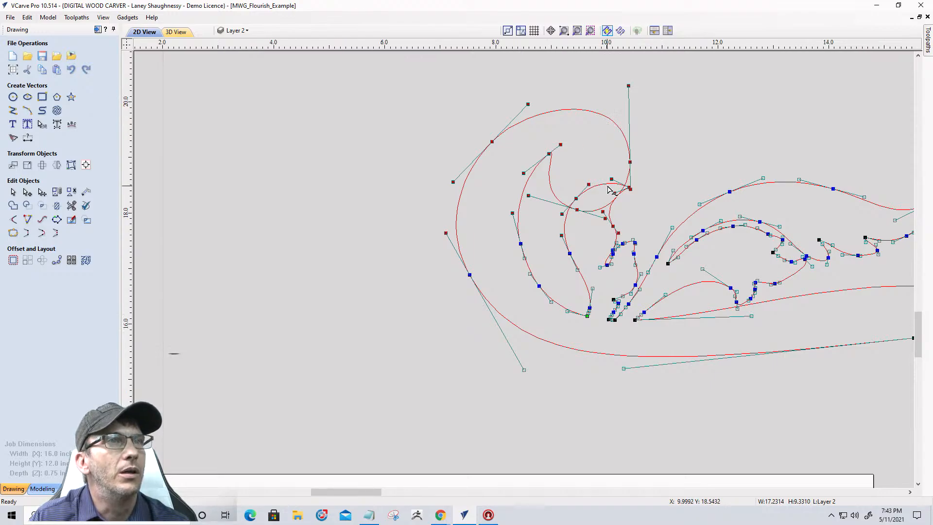
pyautogui.scroll(5, 614, 193)
pyautogui.click(733, 195)
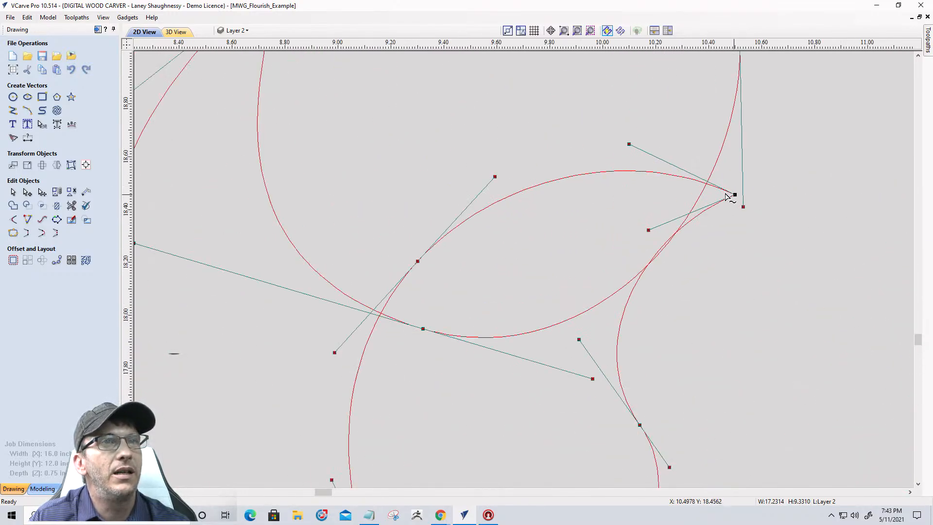
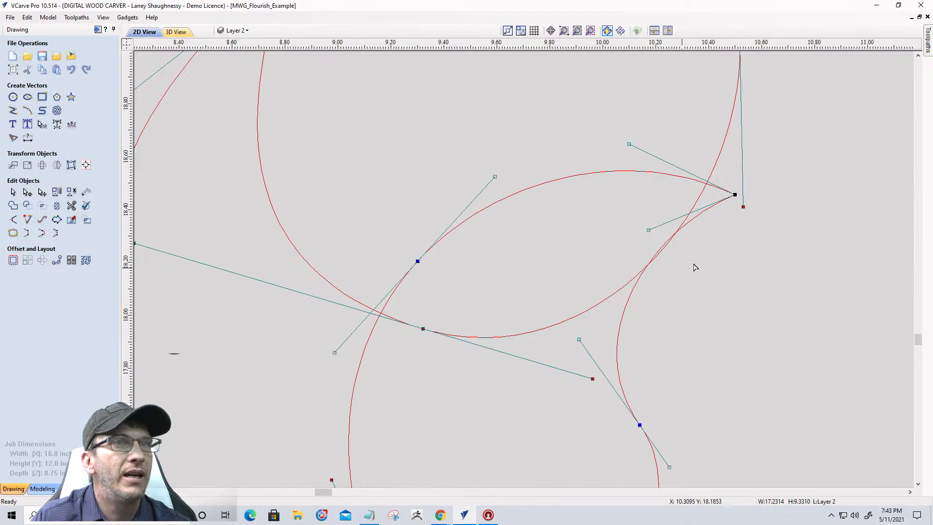
pyautogui.scroll(-3, 502, 281)
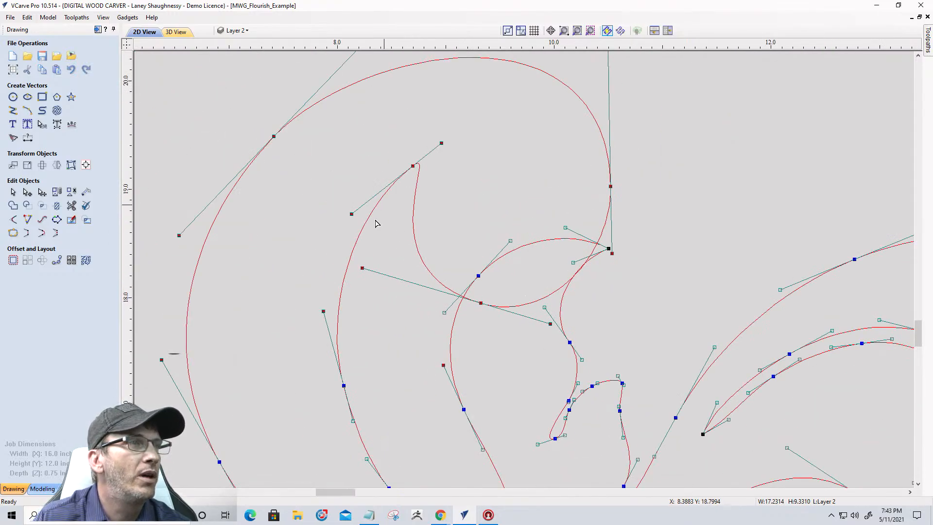
pyautogui.scroll(-2, 378, 224)
pyautogui.scroll(5, 378, 367)
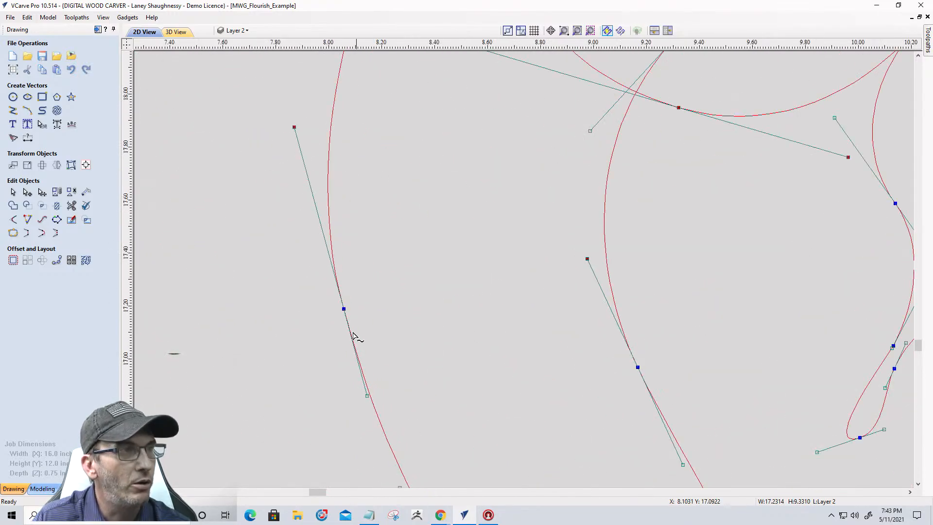
pyautogui.scroll(-5, 501, 322)
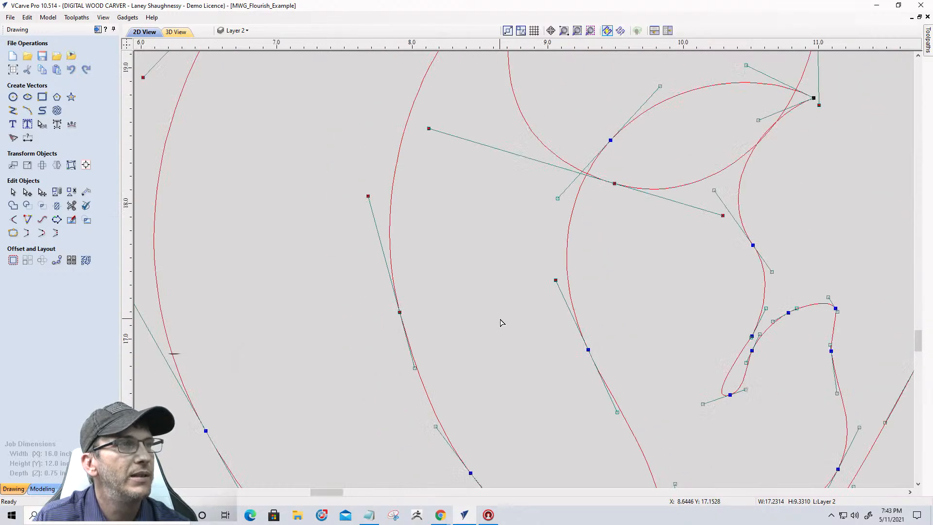
pyautogui.scroll(1, 500, 323)
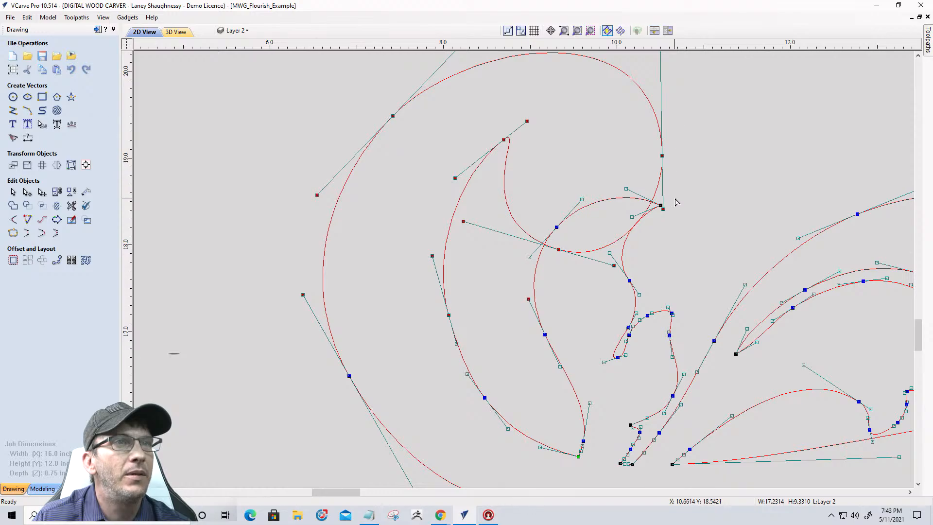
# - Nudge the selected curl nodes upward in small increments, about 1.5 inches in total, until the curl clears the leaf below it
pyautogui.press('Up')
pyautogui.press('Up')
pyautogui.press('Up')
pyautogui.press('Up')
pyautogui.press('Up')
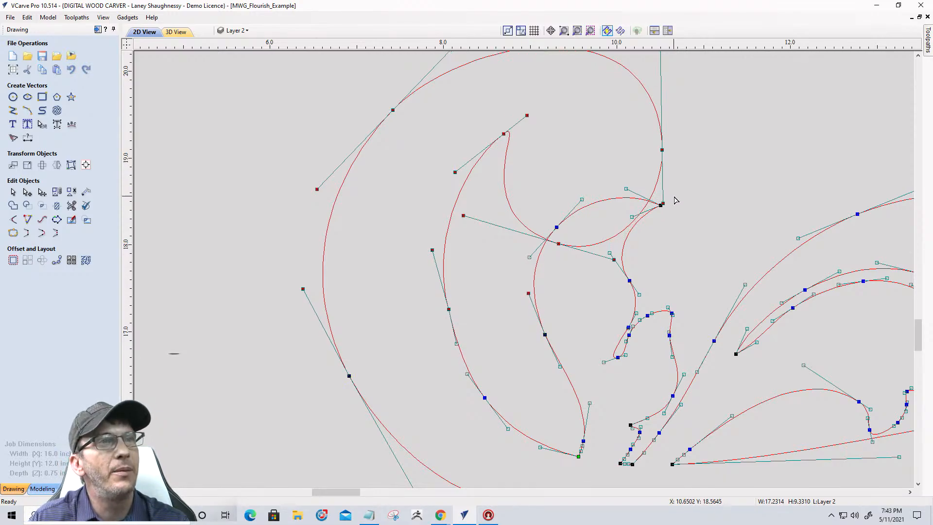
pyautogui.press('Up')
pyautogui.press('Up')
pyautogui.press('Up')
pyautogui.press('Up')
pyautogui.press('Up')
pyautogui.press('Up')
pyautogui.press('Up')
pyautogui.press('Up')
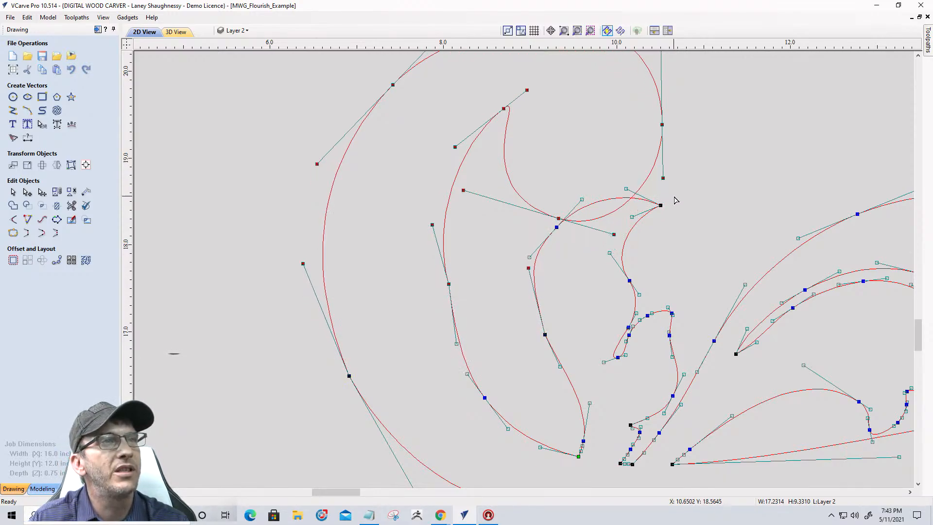
pyautogui.press('Up')
pyautogui.press('Up')
pyautogui.press('Up')
pyautogui.press('Up')
pyautogui.press('Up')
pyautogui.press('Up')
pyautogui.press('Up')
pyautogui.press('Up')
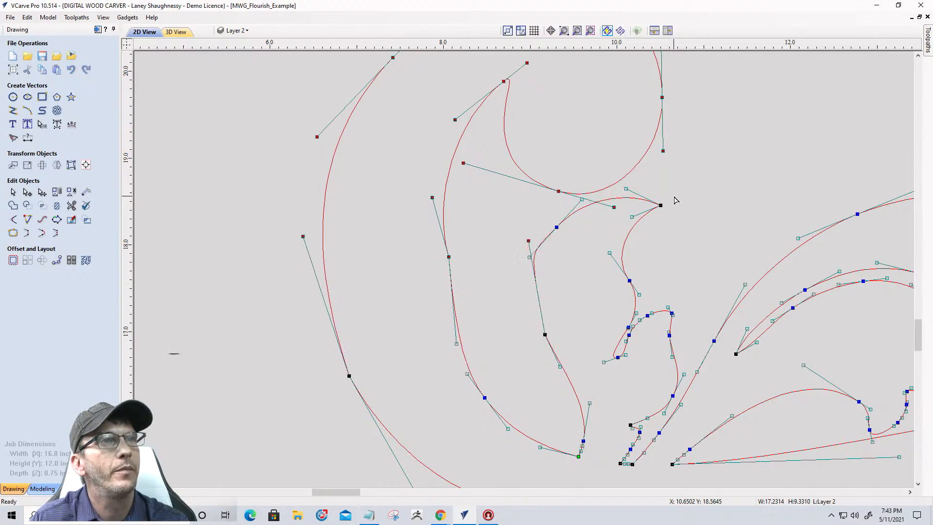
pyautogui.press('Up')
pyautogui.press('Up')
pyautogui.scroll(-3, 671, 231)
pyautogui.press('Up')
pyautogui.press('Up')
pyautogui.press('Up')
pyautogui.press('Up')
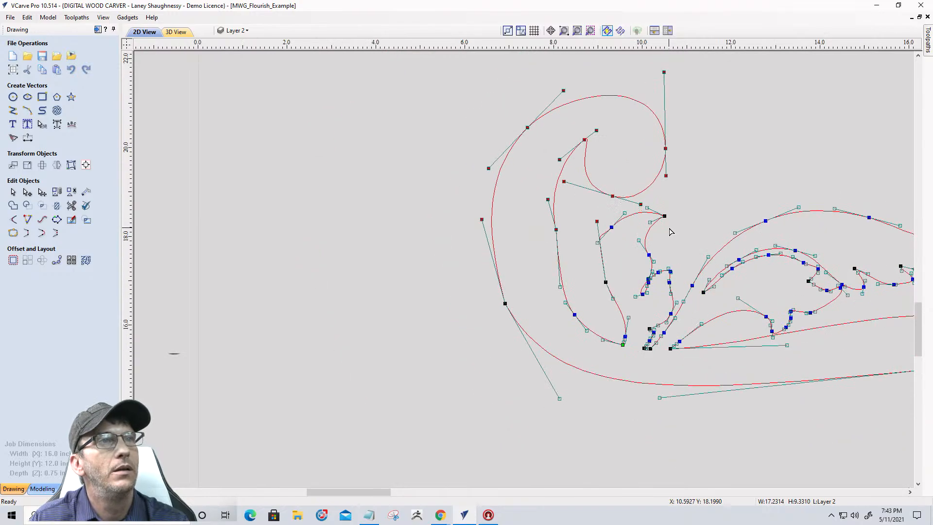
pyautogui.press('Up')
pyautogui.press('Up')
pyautogui.press('Up')
pyautogui.press('Up')
pyautogui.press('Up')
pyautogui.press('Up')
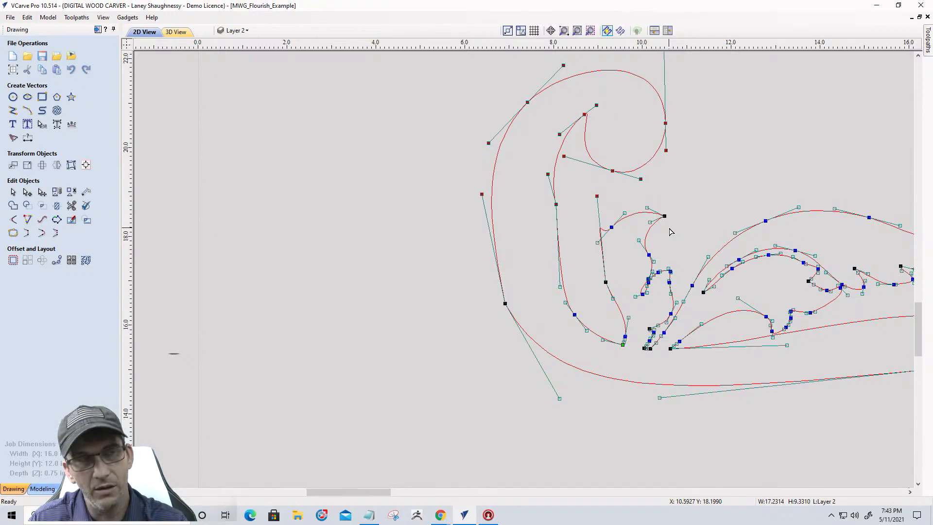
# - Nudge the raised curl nodes to the right in small increments, about 0.6 inch in total
pyautogui.press('Right')
pyautogui.press('Right')
pyautogui.press('Right')
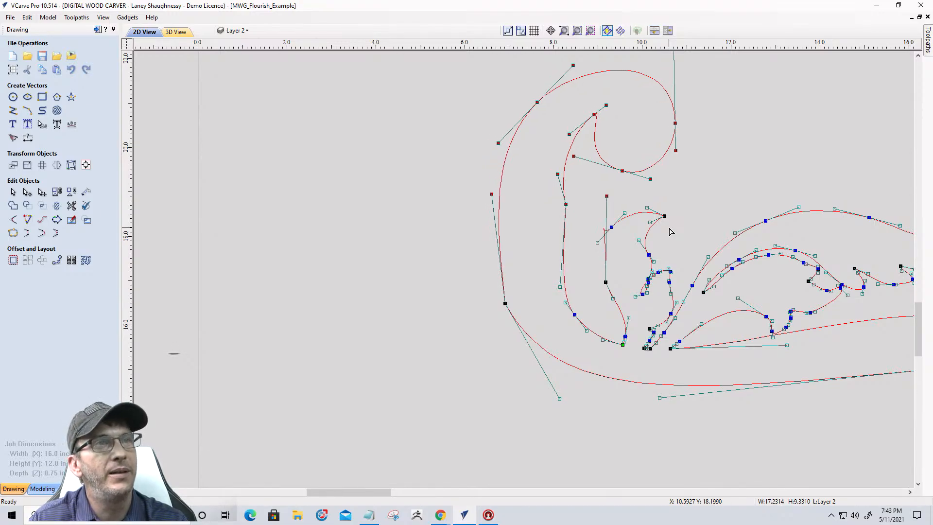
pyautogui.press('Right')
pyautogui.press('Right')
pyautogui.press('Right')
pyautogui.press('Right')
pyautogui.press('Right')
pyautogui.press('Right')
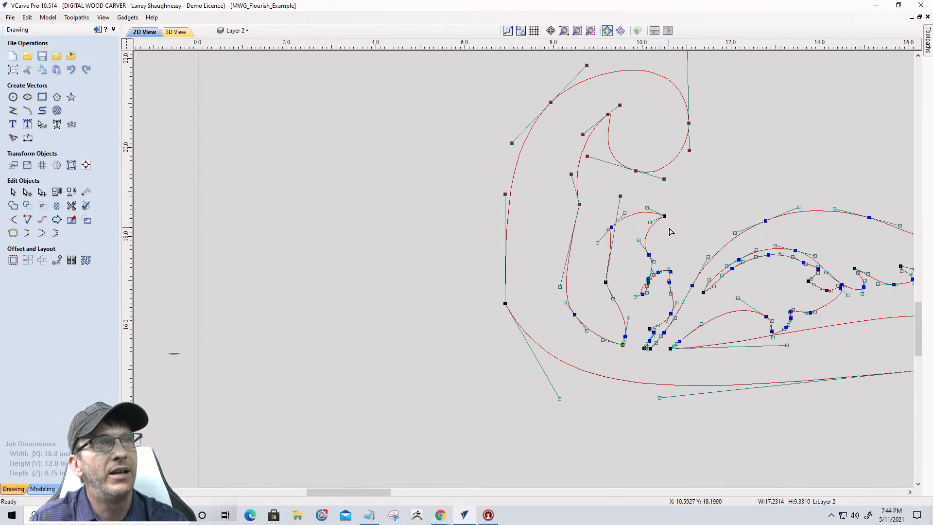
# - Bow the scroll's outer left edge outward with its lower curve handle and move its upper-left node slightly left
pyautogui.click(451, 273)
pyautogui.click(510, 228)
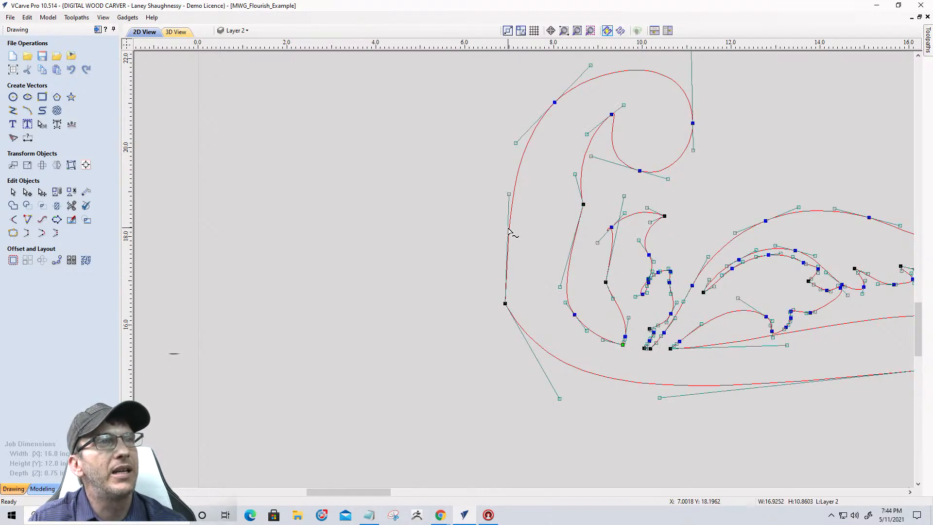
pyautogui.moveTo(509, 194); pyautogui.dragTo(471, 189)
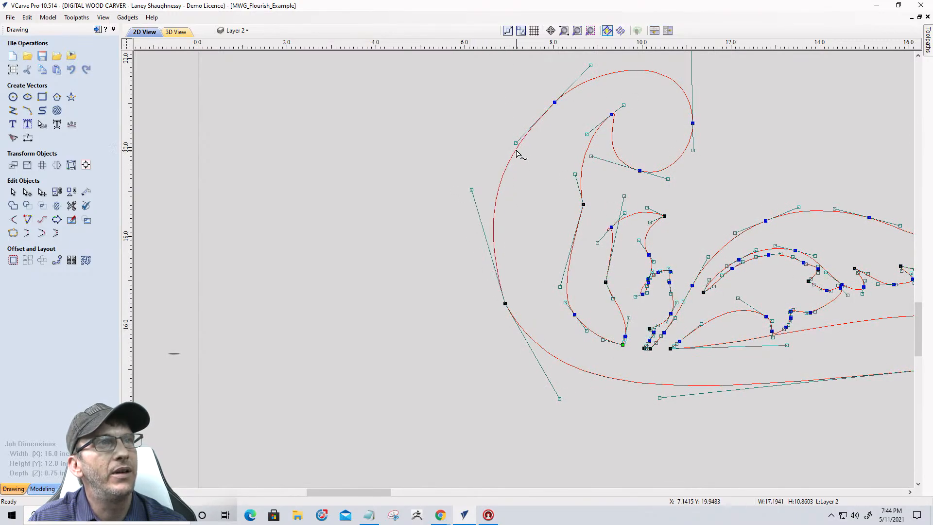
pyautogui.moveTo(555, 104); pyautogui.dragTo(546, 99)
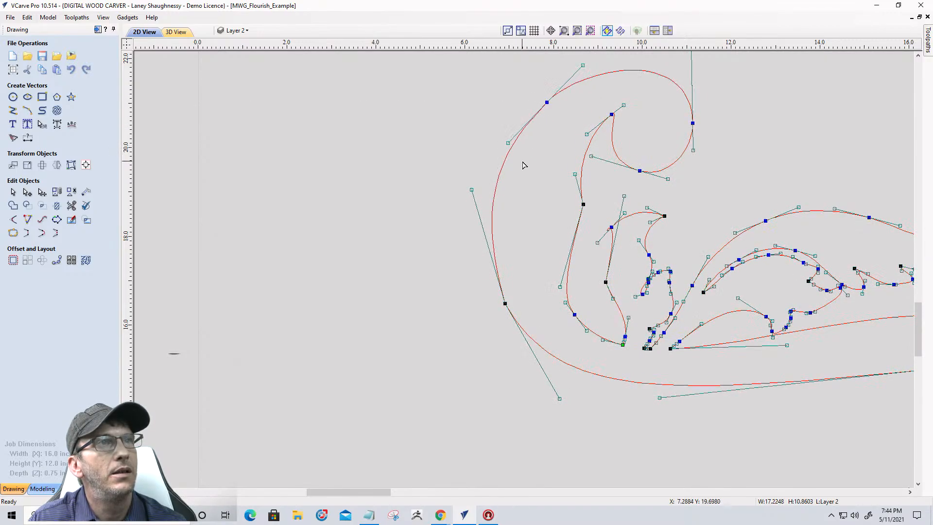
pyautogui.click(530, 181)
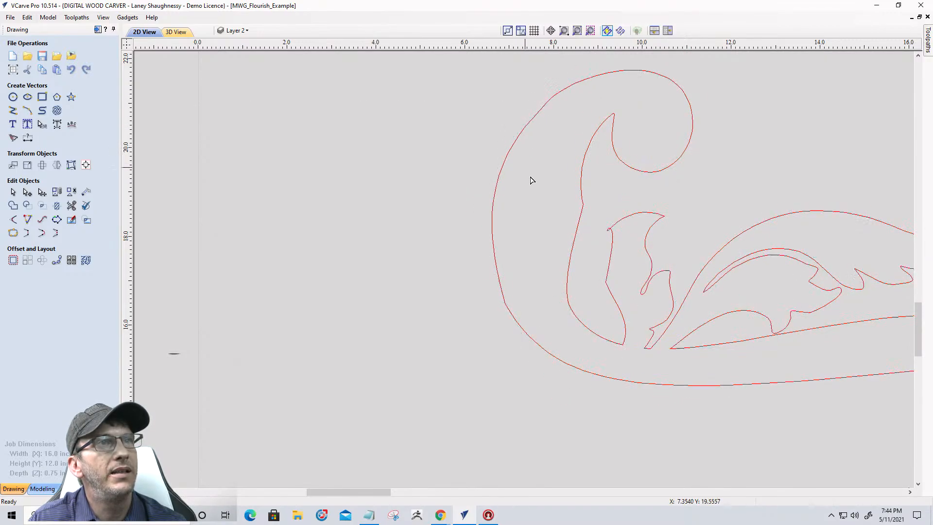
# - Move the inner curve's left node outward, raise the curl's inner tip, and adjust their handles so the inner edge follows the outer one
pyautogui.click(581, 195)
pyautogui.moveTo(583, 205); pyautogui.dragTo(548, 199)
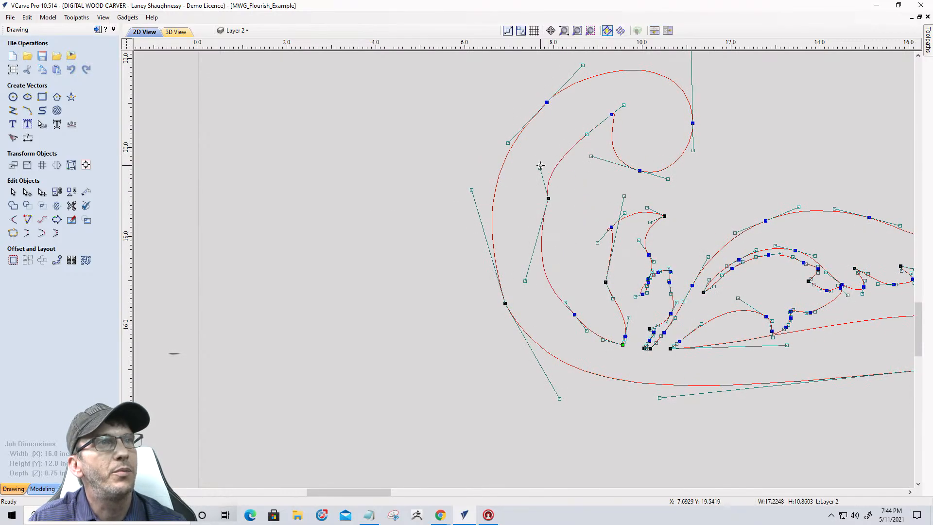
pyautogui.moveTo(540, 165); pyautogui.dragTo(553, 170)
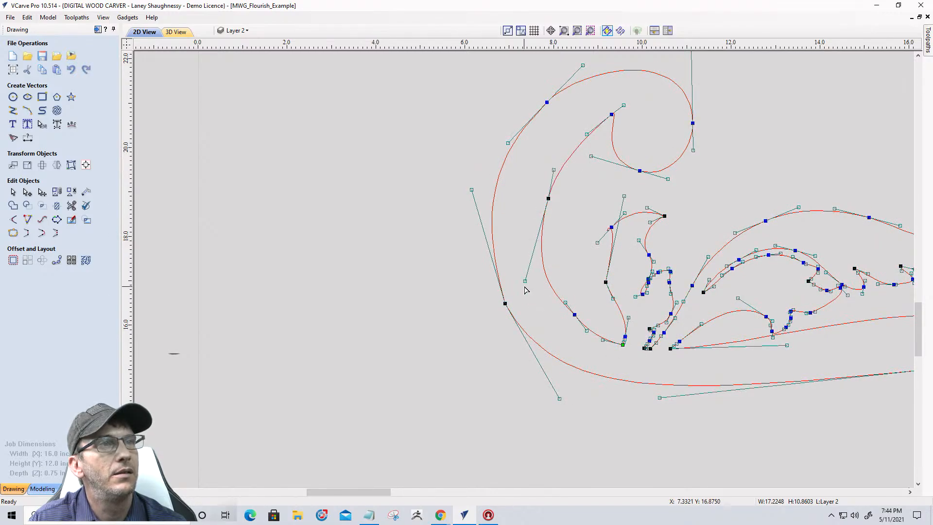
pyautogui.moveTo(525, 281); pyautogui.dragTo(529, 279)
pyautogui.moveTo(547, 198); pyautogui.dragTo(535, 189)
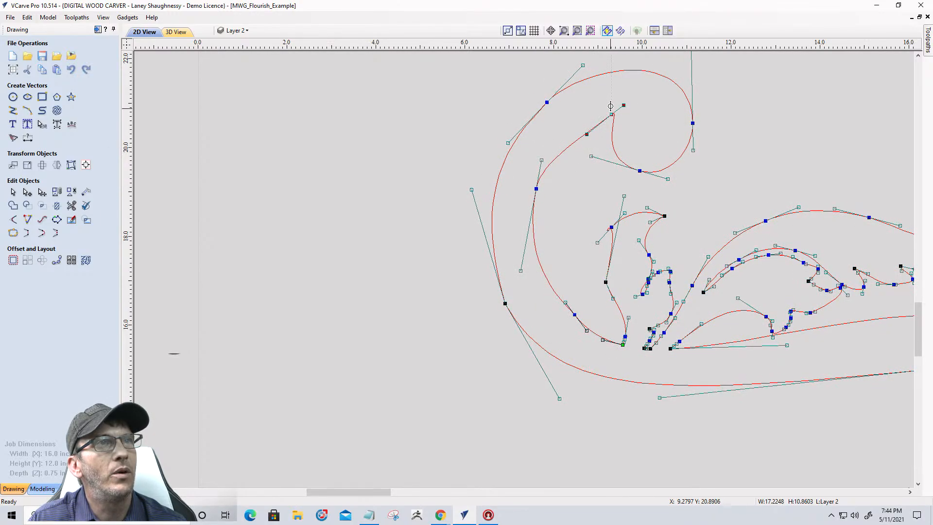
pyautogui.moveTo(611, 113); pyautogui.dragTo(614, 101)
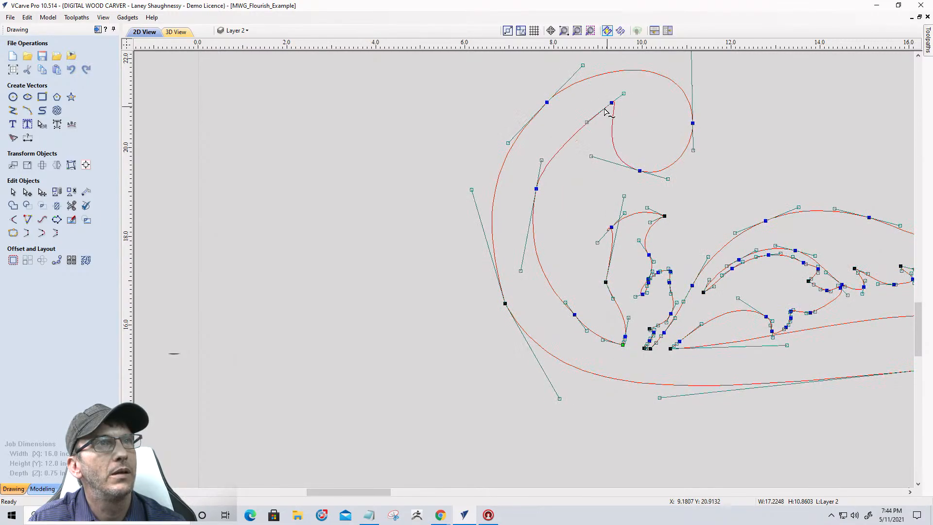
pyautogui.moveTo(541, 160); pyautogui.dragTo(582, 113)
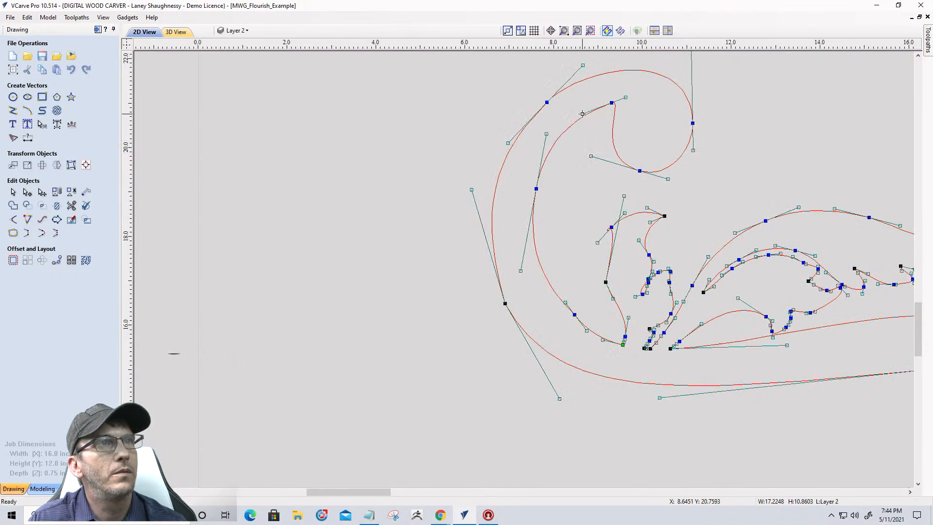
# - Nudge the lower node of the scroll's inner curve slightly left to smooth the arc, and leave node editing
pyautogui.click(574, 313)
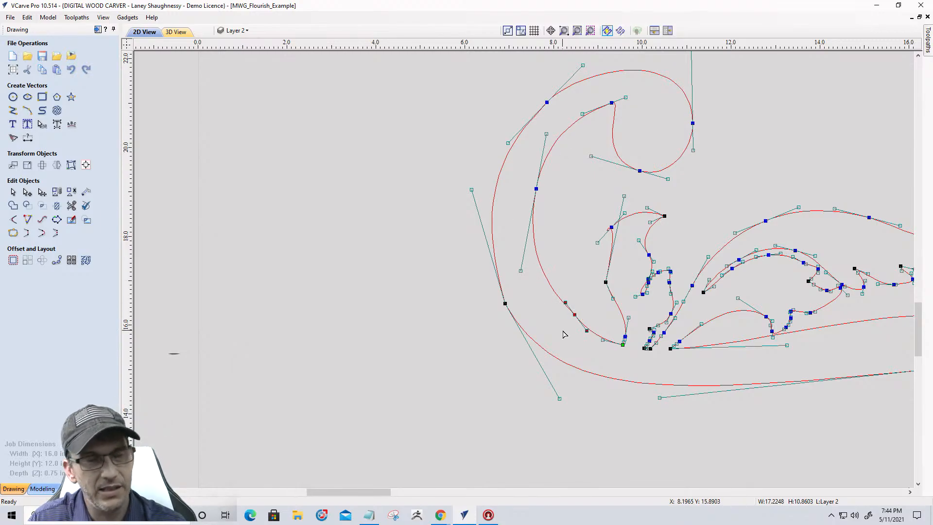
pyautogui.press('Left')
pyautogui.press('Left')
pyautogui.press('Left')
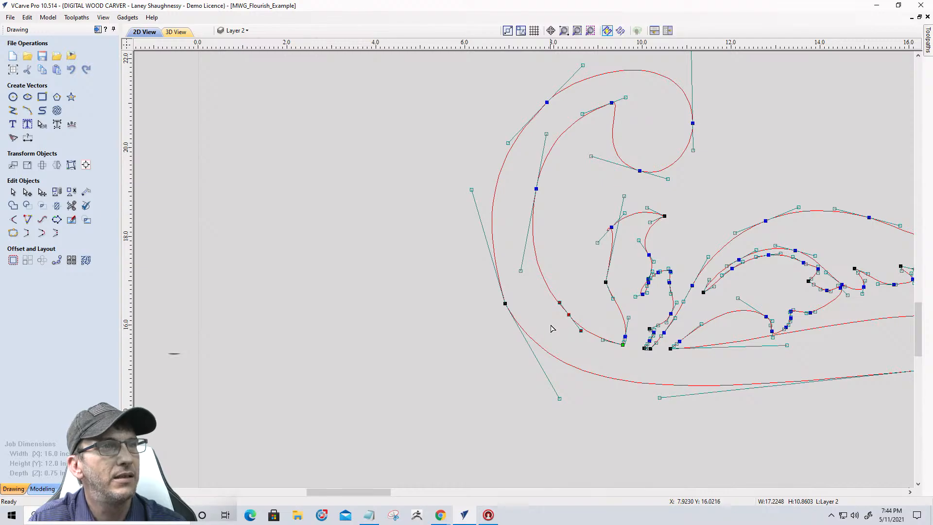
pyautogui.press('Escape')
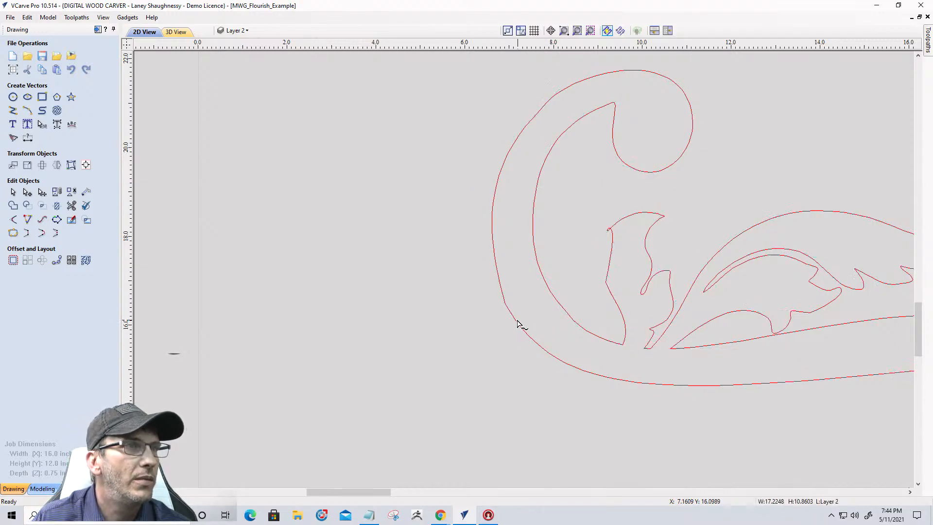
# - Convert the corner node on the scroll's lower-left outer edge to a smooth point and leave node editing
pyautogui.click(508, 307)
pyautogui.scroll(3, 505, 304)
pyautogui.rightClick(509, 300)
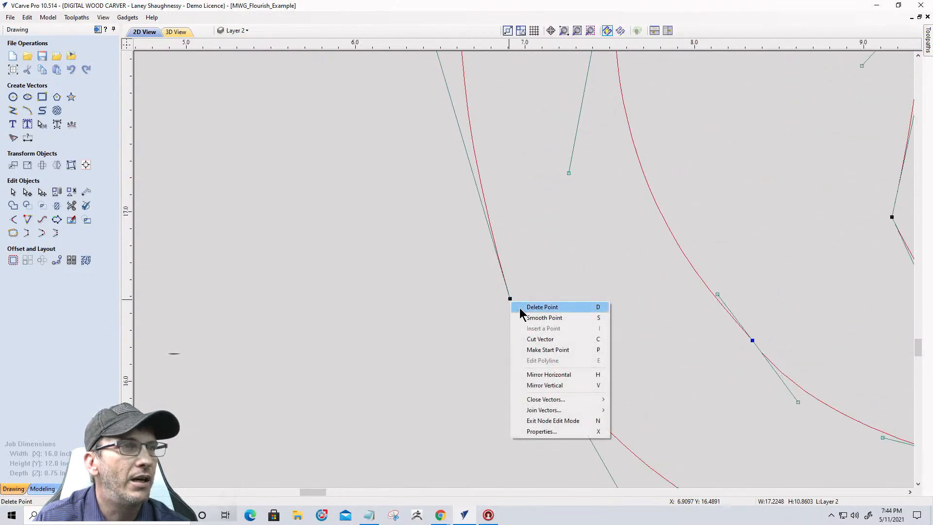
pyautogui.click(530, 318)
pyautogui.scroll(-3, 548, 291)
pyautogui.click(501, 324)
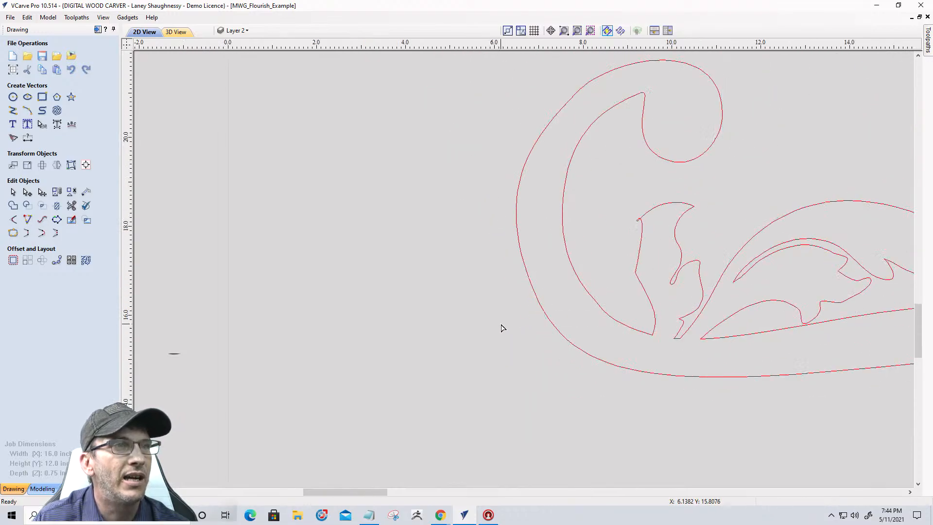
# - Reshape the small leaf inside the curl into a rounded bud by moving its upper nodes, lowering its tip, and adjusting the curve handles
pyautogui.scroll(-3, 483, 311)
pyautogui.scroll(4, 481, 295)
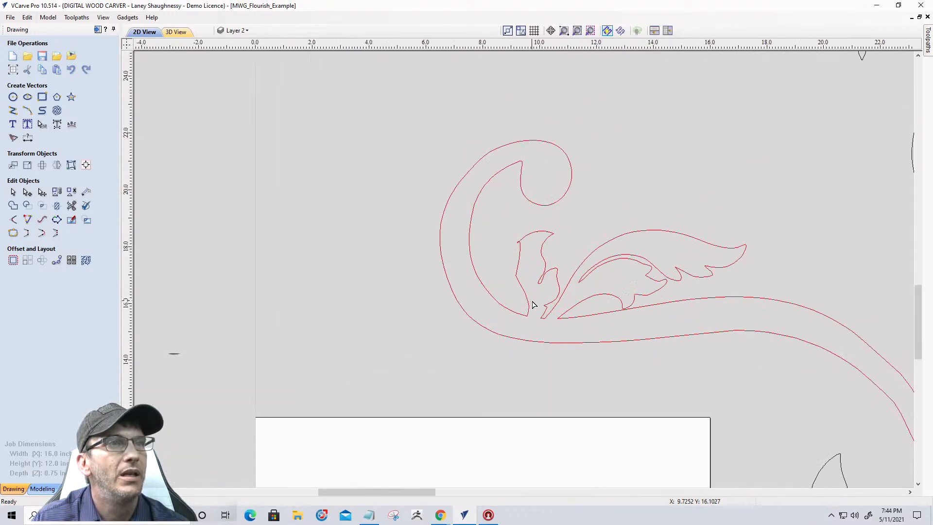
pyautogui.scroll(4, 530, 271)
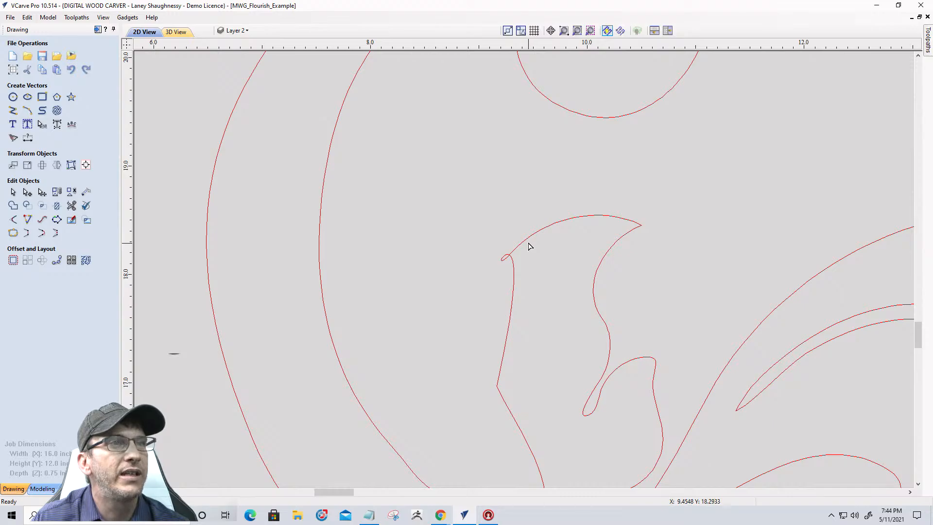
pyautogui.click(507, 251)
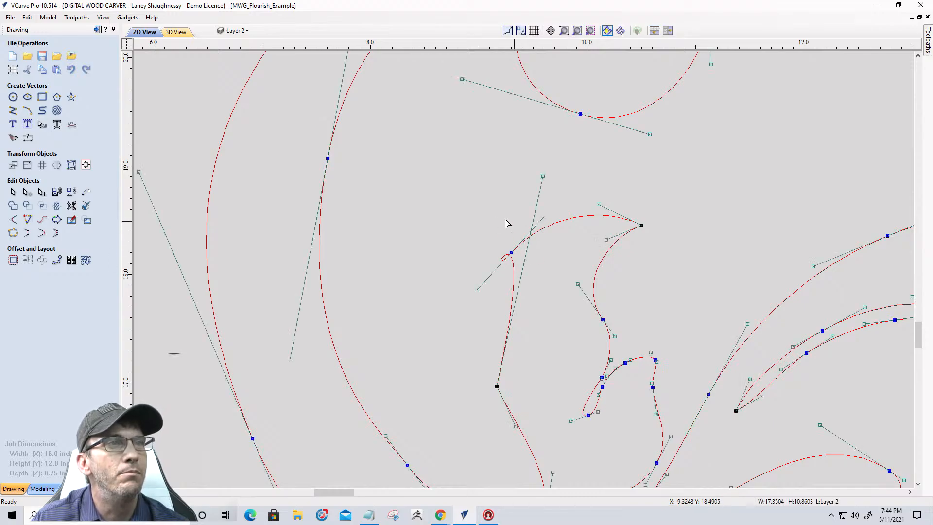
pyautogui.scroll(-1, 571, 243)
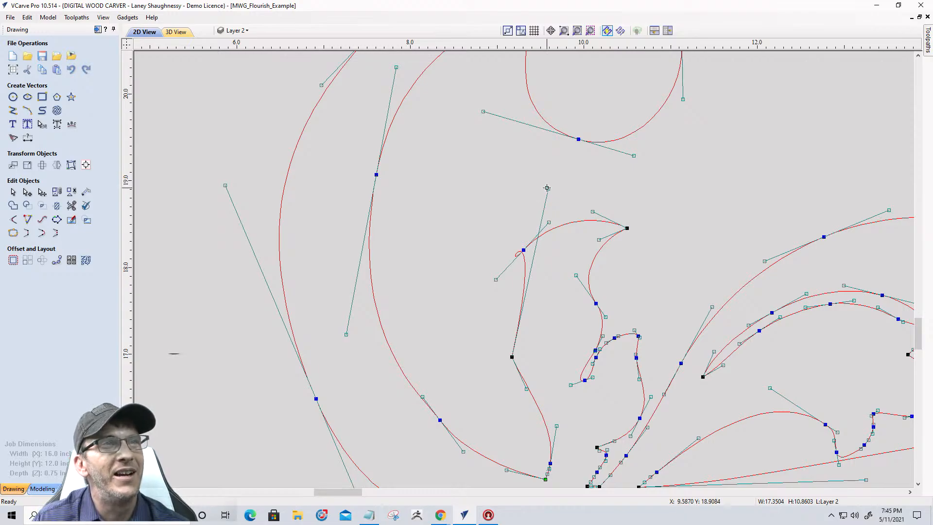
pyautogui.moveTo(546, 188); pyautogui.dragTo(529, 298)
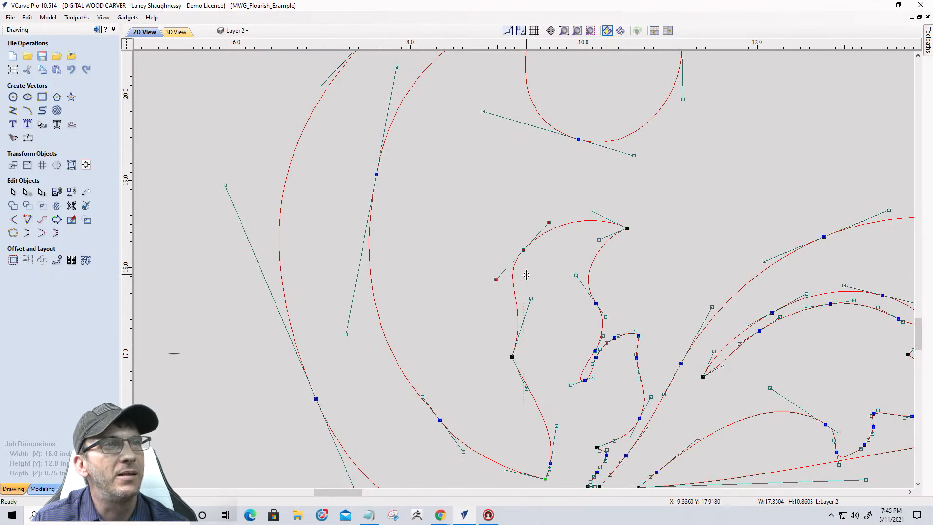
pyautogui.moveTo(528, 246); pyautogui.dragTo(537, 278)
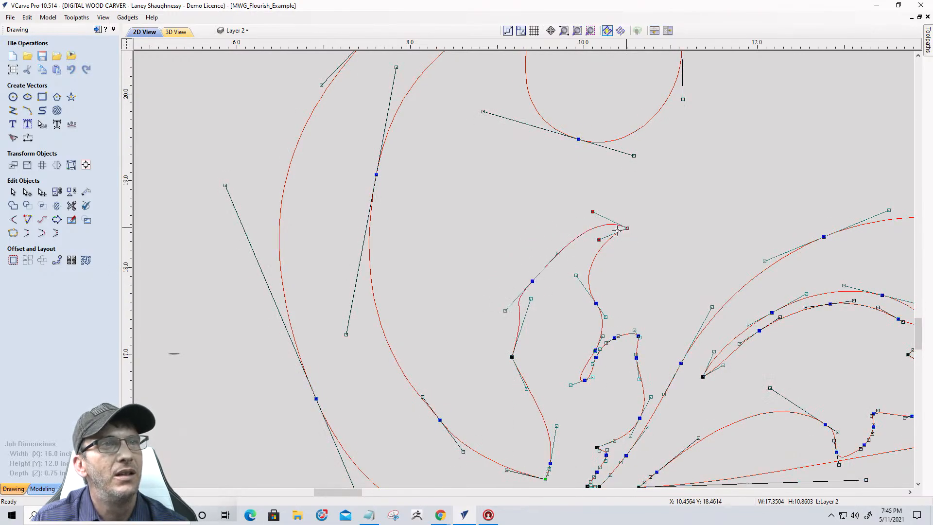
pyautogui.moveTo(627, 229); pyautogui.dragTo(577, 275)
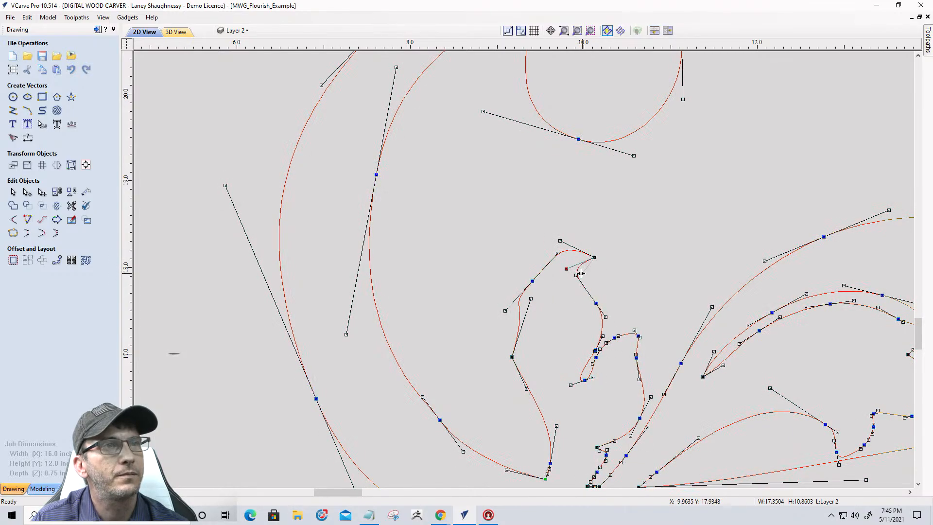
pyautogui.moveTo(557, 254); pyautogui.dragTo(551, 249)
pyautogui.moveTo(530, 284); pyautogui.dragTo(506, 323)
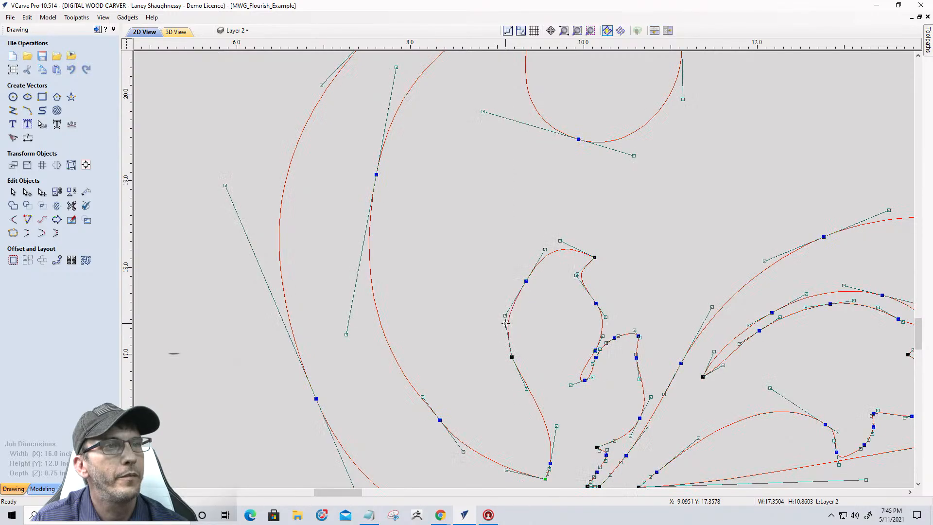
pyautogui.click(480, 330)
# - Compare the reshaped scroll with the finished MWG monogram design and the spare ornaments around the job area
pyautogui.scroll(-7, 530, 243)
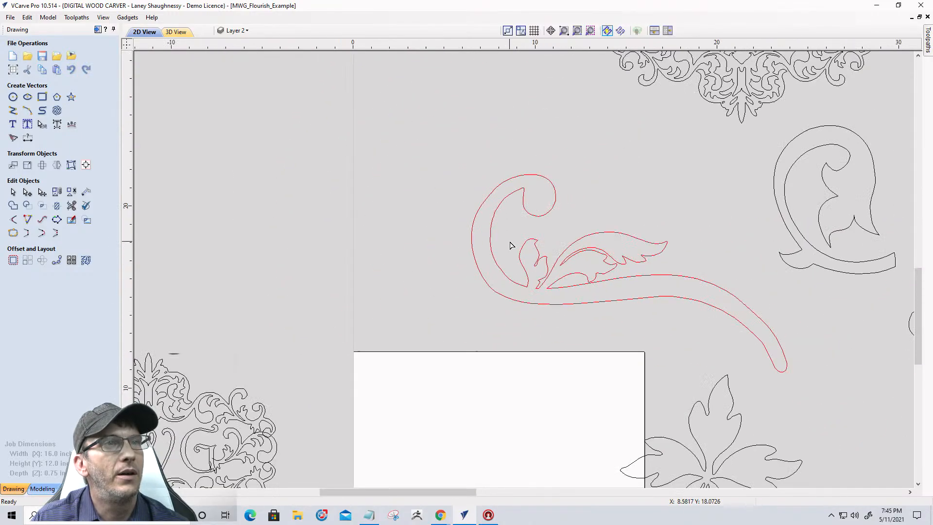
pyautogui.scroll(2, 510, 246)
pyautogui.scroll(-2, 537, 272)
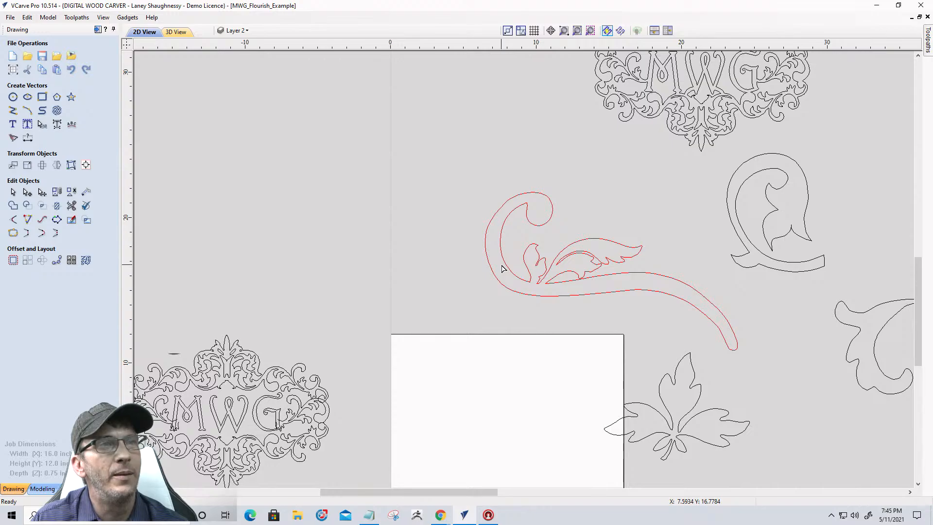
pyautogui.scroll(-4, 530, 224)
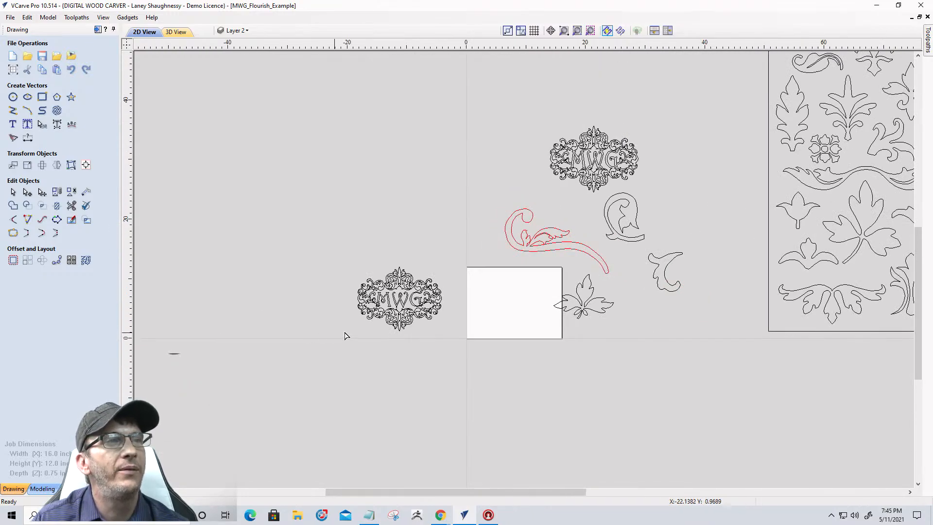
pyautogui.scroll(6, 369, 328)
pyautogui.scroll(-3, 398, 331)
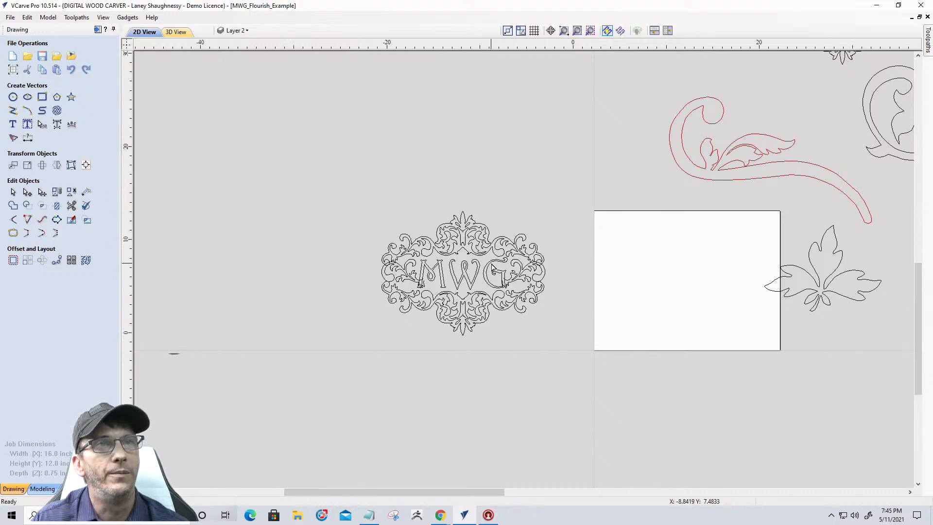
pyautogui.scroll(-2, 494, 268)
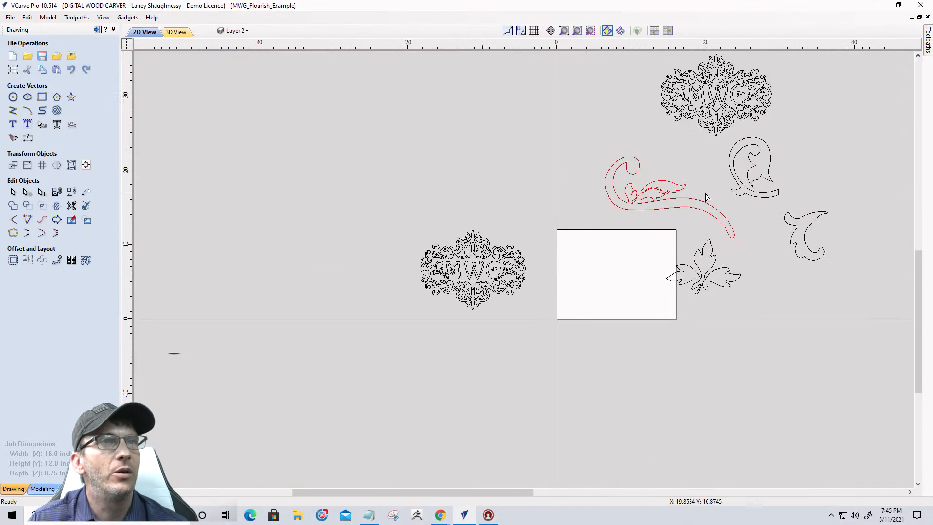
pyautogui.scroll(4, 703, 197)
pyautogui.scroll(-4, 660, 196)
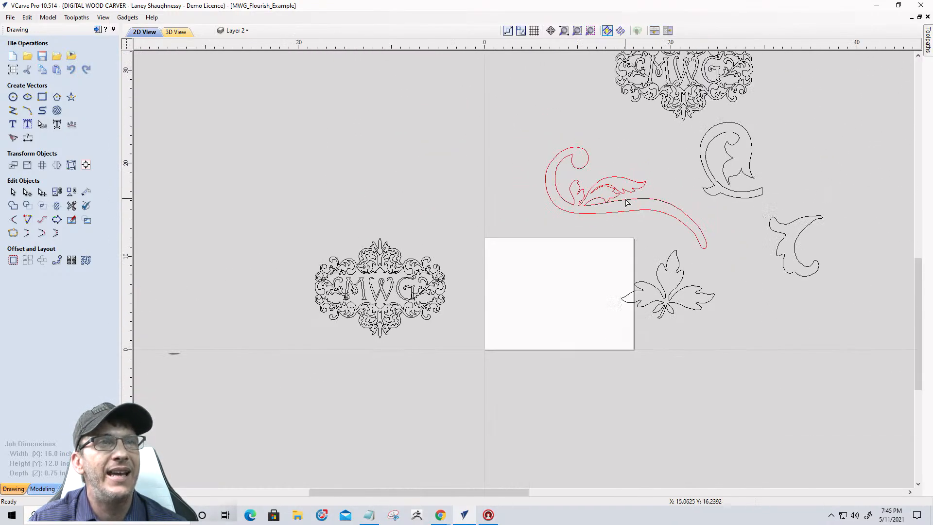
pyautogui.scroll(1, 627, 202)
# - Move the hooked leaf ornament onto the scroll's lower edge near its middle, rotate it, and shrink it to about 3.1 by 3.8 inches
pyautogui.click(836, 231)
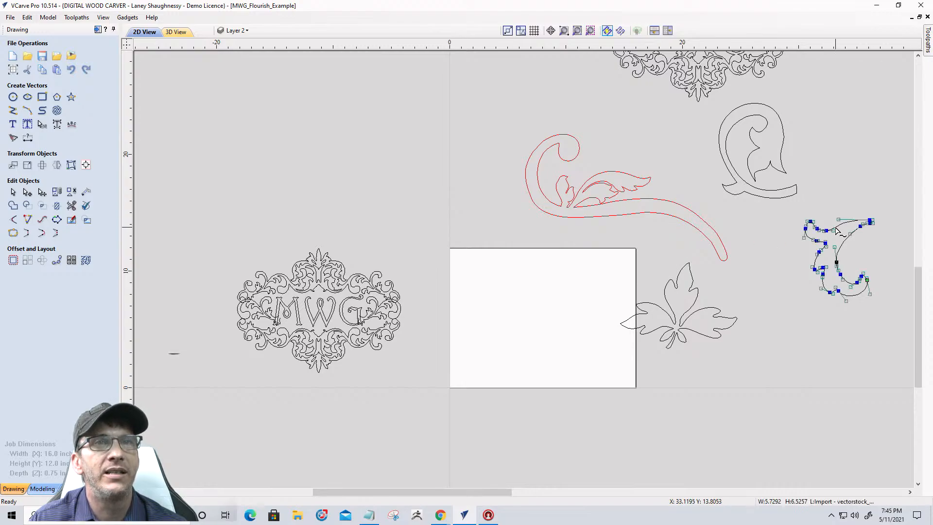
pyautogui.click(13, 192)
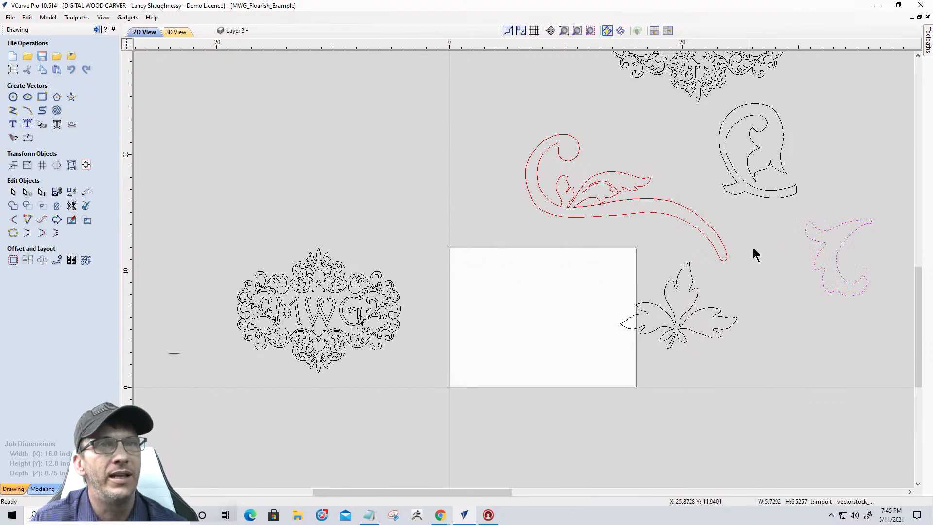
pyautogui.click(828, 226)
pyautogui.click(830, 231)
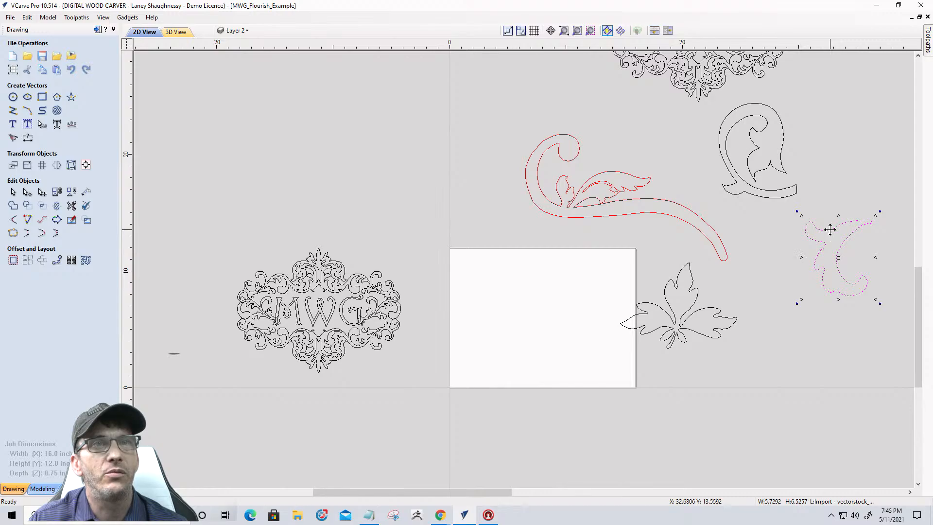
pyautogui.click(830, 229)
pyautogui.moveTo(879, 211); pyautogui.dragTo(631, 223)
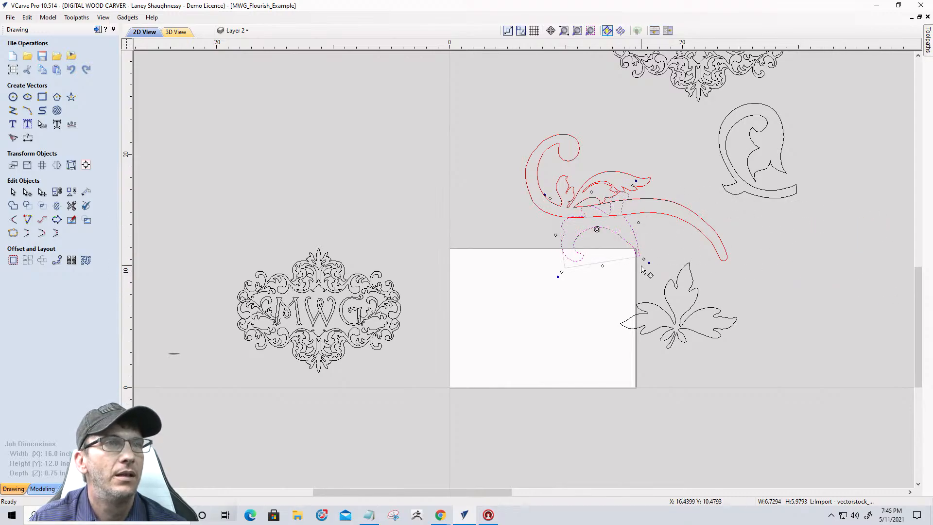
pyautogui.moveTo(647, 264); pyautogui.dragTo(589, 225)
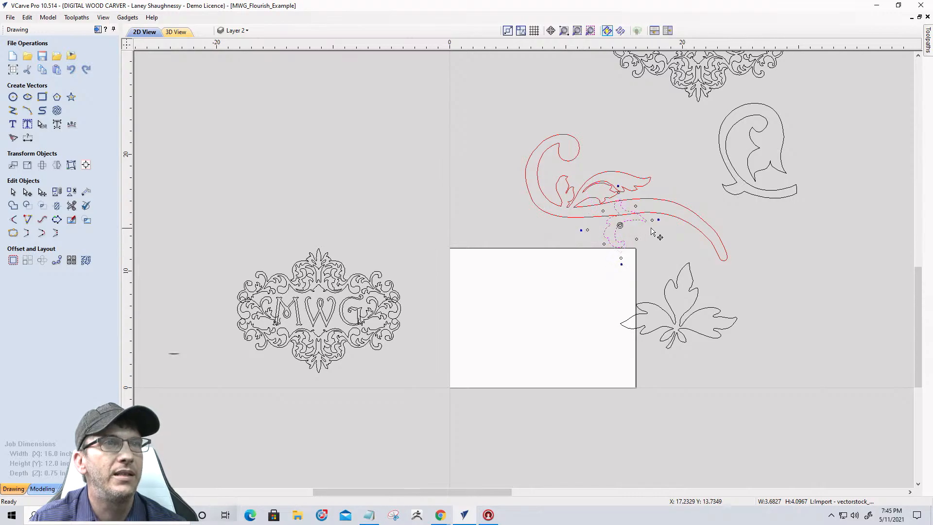
pyautogui.moveTo(658, 221); pyautogui.dragTo(659, 203)
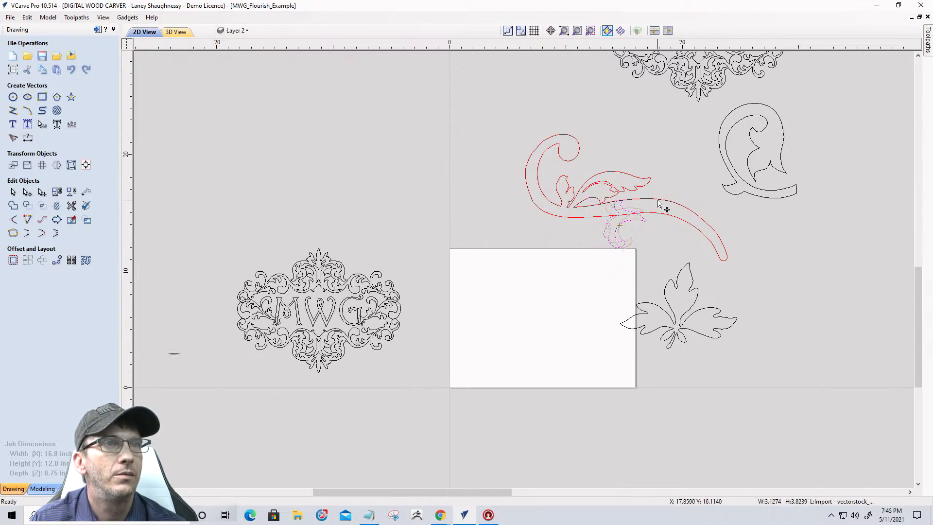
# - Nudge the hooked leaf down about 0.9 inch so its stem sits just under the scroll's lower edge
pyautogui.scroll(2, 604, 250)
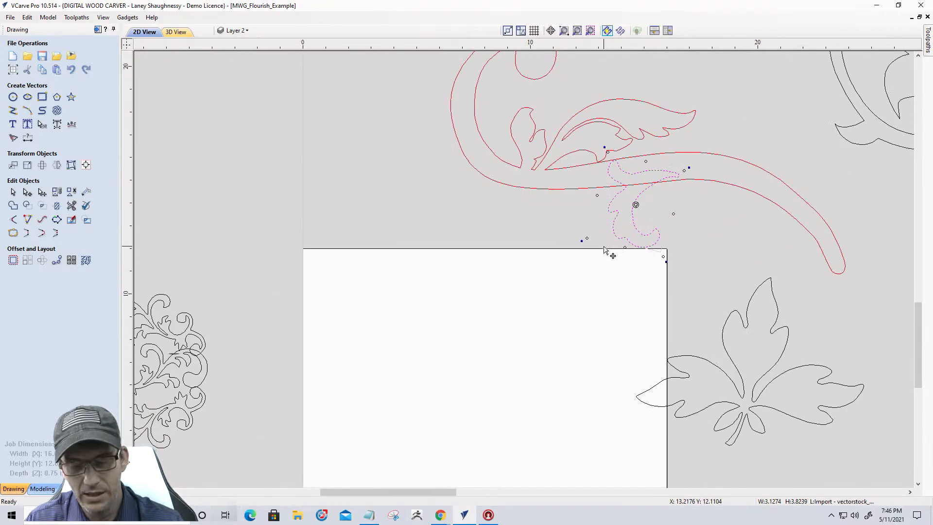
pyautogui.press('Down')
pyautogui.press('Down')
pyautogui.press('Down')
pyautogui.press('Down')
pyautogui.press('Down')
pyautogui.press('Down')
pyautogui.press('Down')
pyautogui.press('Down')
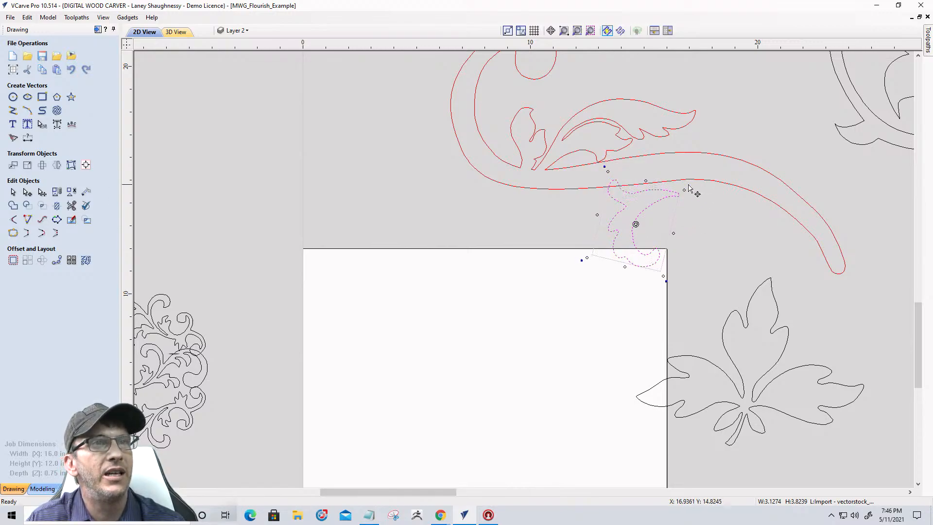
# - Rotate the hooked leaf so its stem points up into the scroll, nudge it upward to overlap the lower edge, and deselect it
pyautogui.moveTo(689, 185); pyautogui.dragTo(652, 162)
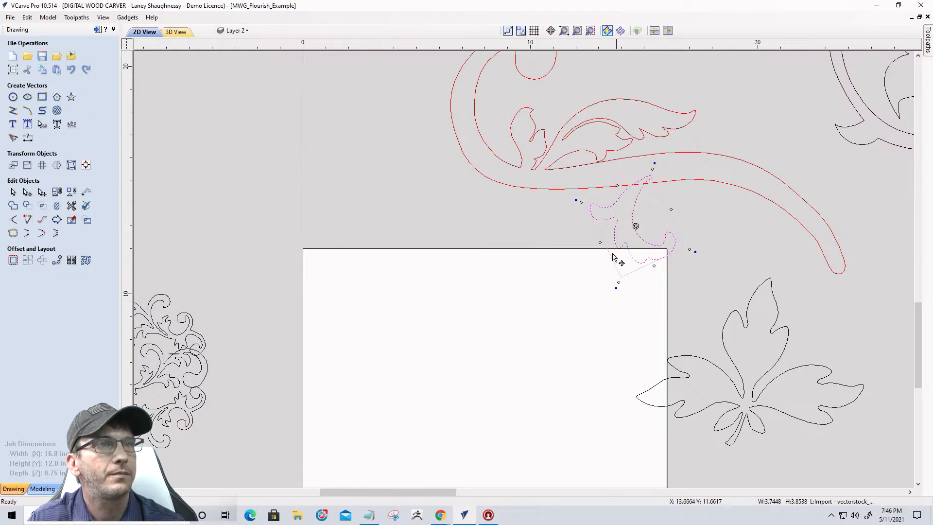
pyautogui.moveTo(577, 201); pyautogui.dragTo(580, 190)
pyautogui.press('Up')
pyautogui.press('Up')
pyautogui.press('Up')
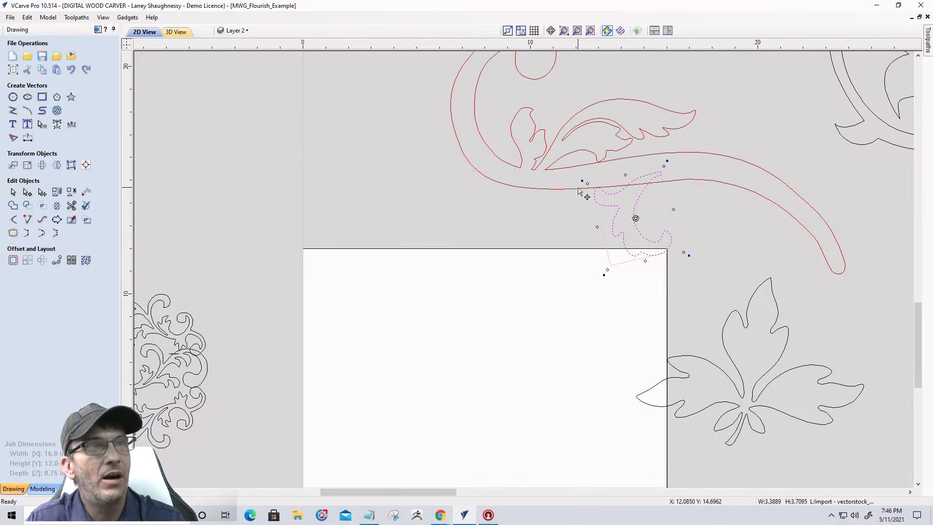
pyautogui.scroll(5, 583, 192)
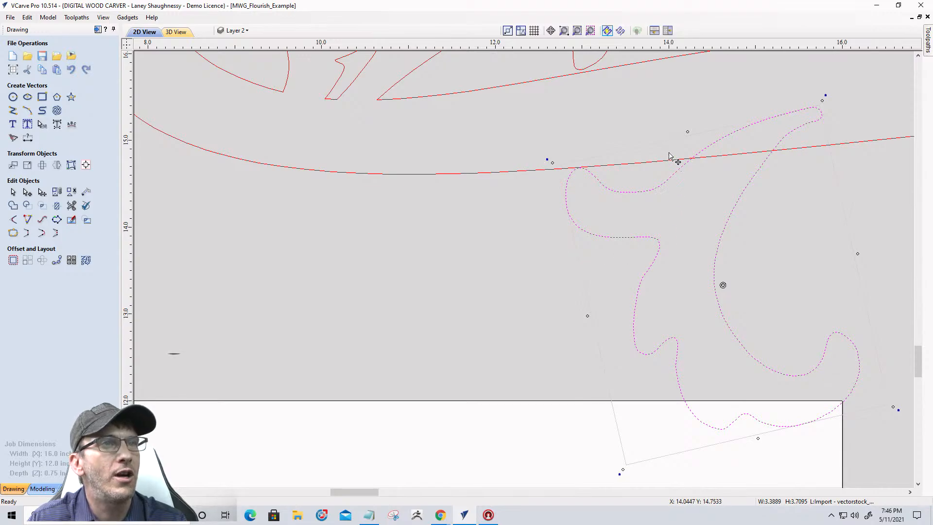
pyautogui.scroll(-4, 561, 232)
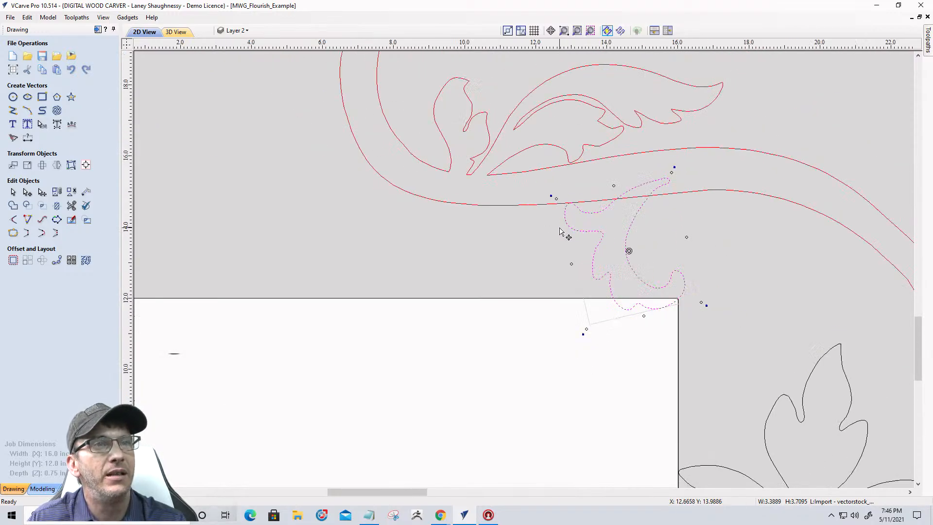
pyautogui.press('Up')
pyautogui.press('Up')
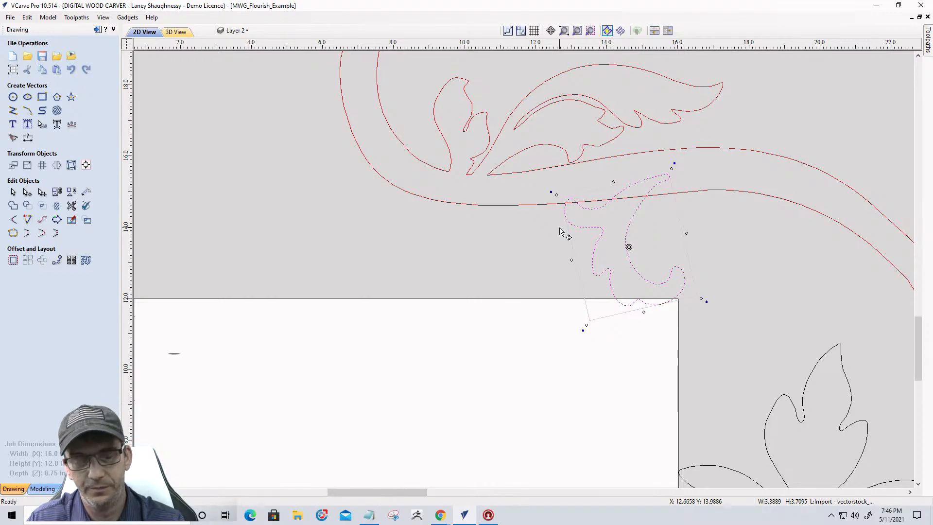
pyautogui.click(292, 237)
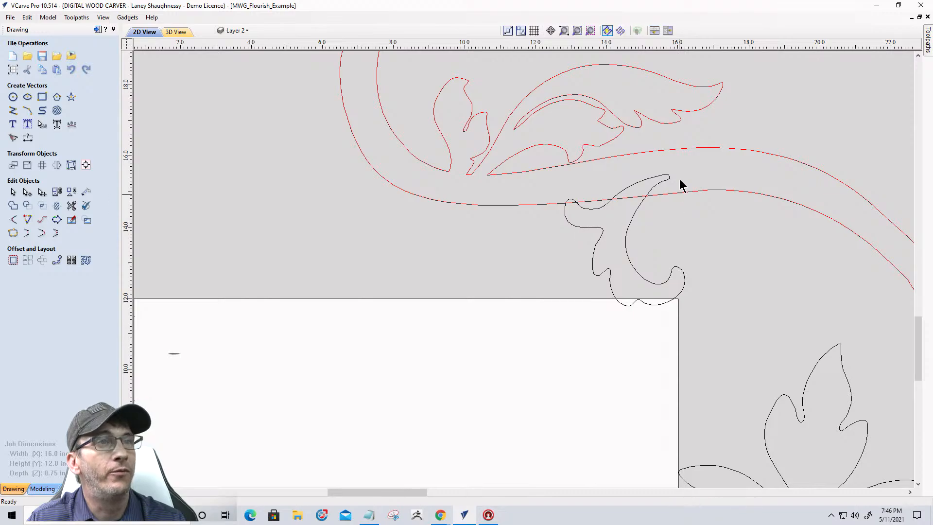
# - Insert a point on the leaf stem's upper edge and cut the vector there and at the notch below the upper-left lobe
pyautogui.click(576, 230)
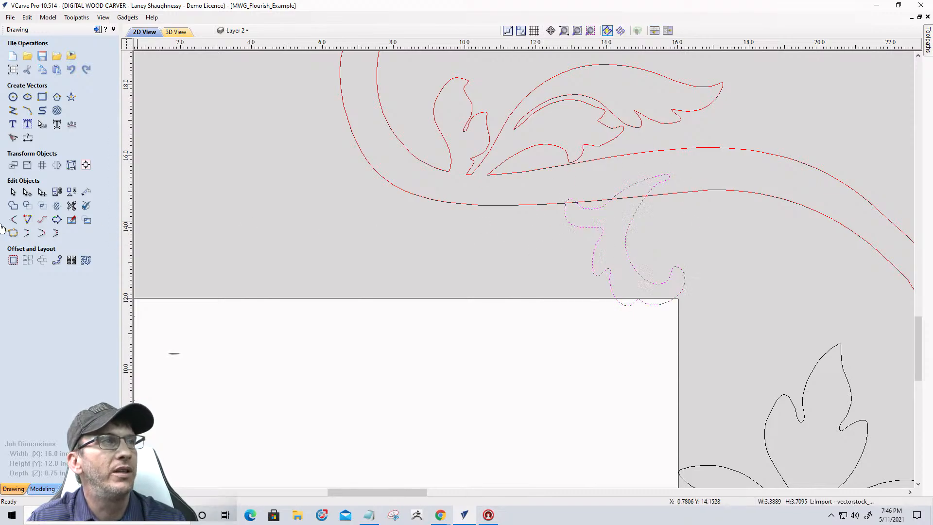
pyautogui.click(27, 191)
pyautogui.scroll(5, 575, 224)
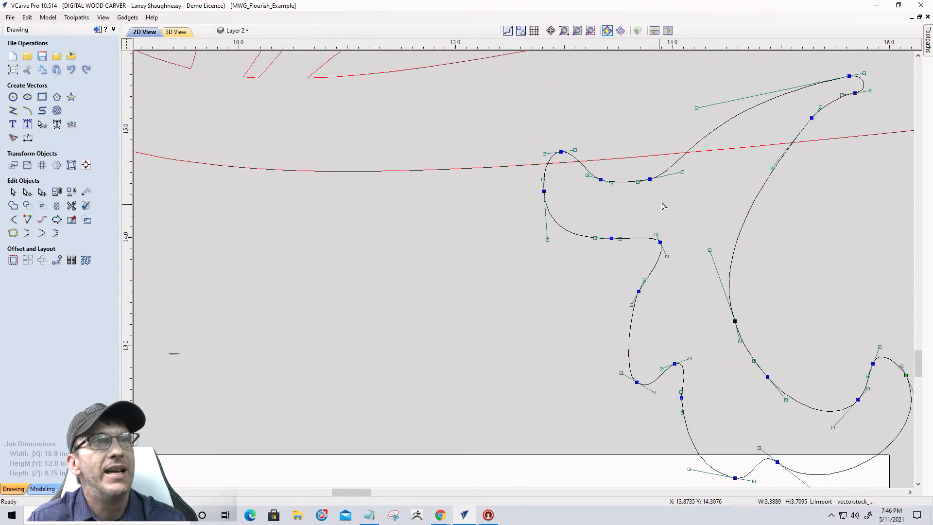
pyautogui.rightClick(676, 165)
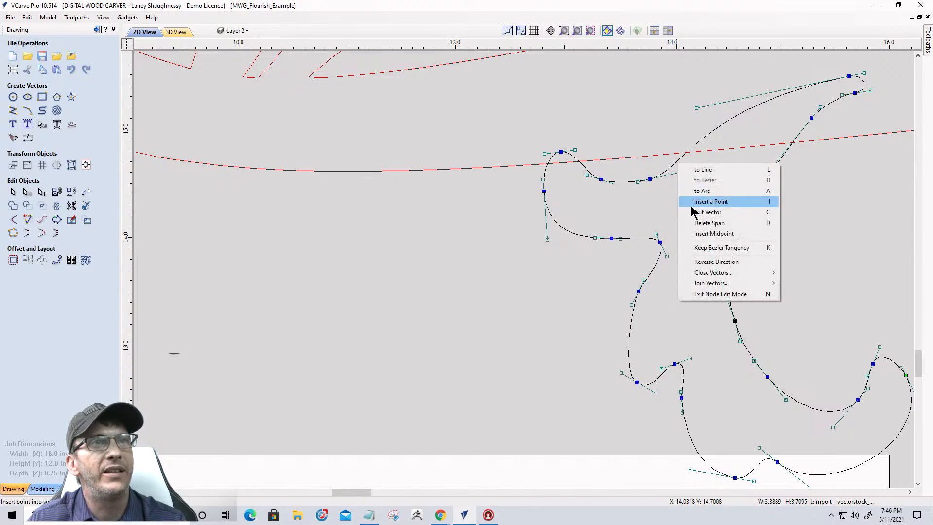
pyautogui.click(709, 202)
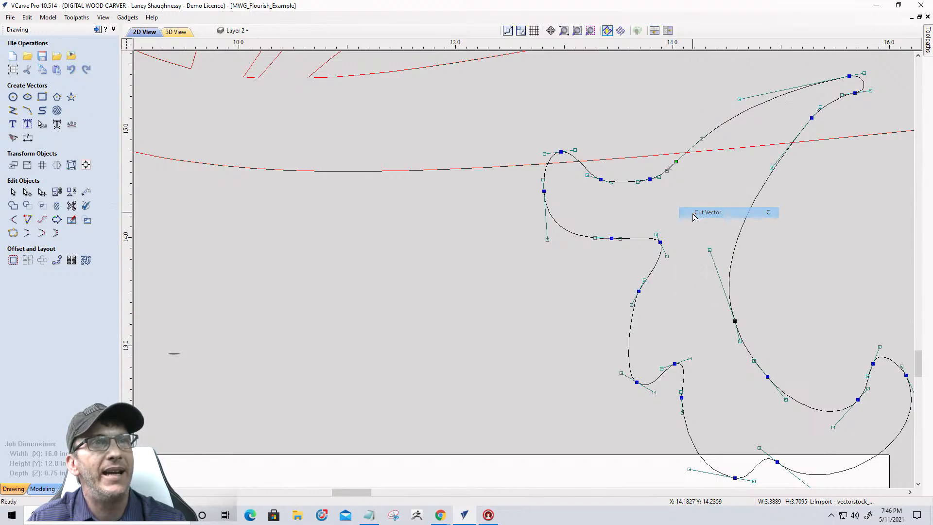
pyautogui.rightClick(660, 242)
pyautogui.click(676, 281)
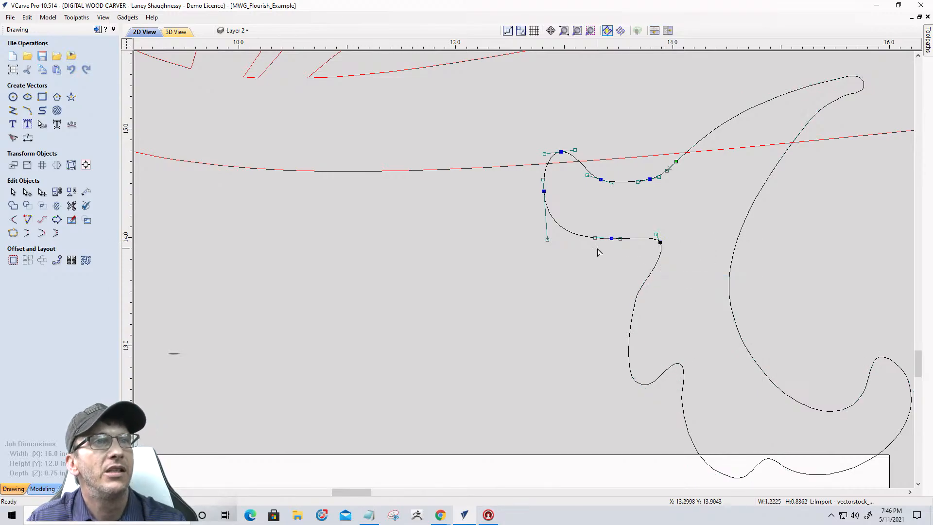
# - Delete the cut-off upper-left lobe of the hooked leaf and close the gap with a smooth curve reshaped to flow from the stem
pyautogui.press('Delete')
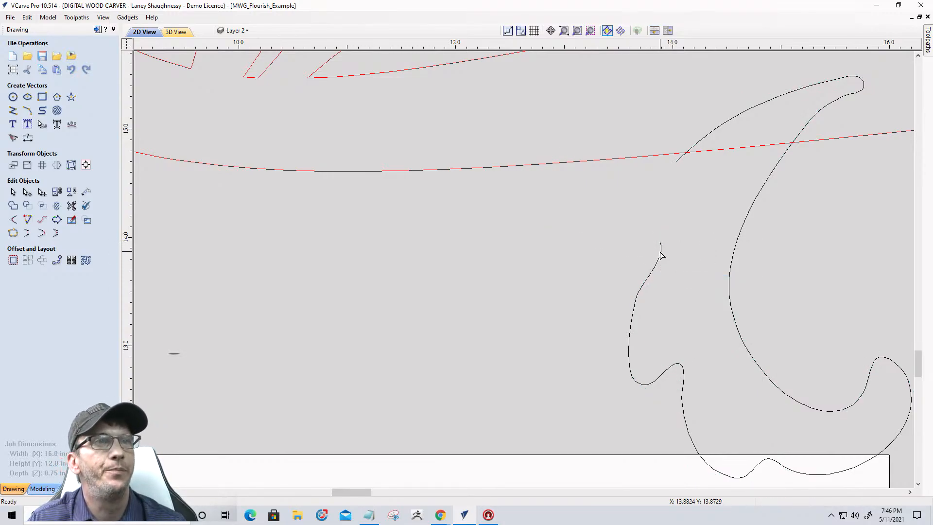
pyautogui.click(660, 252)
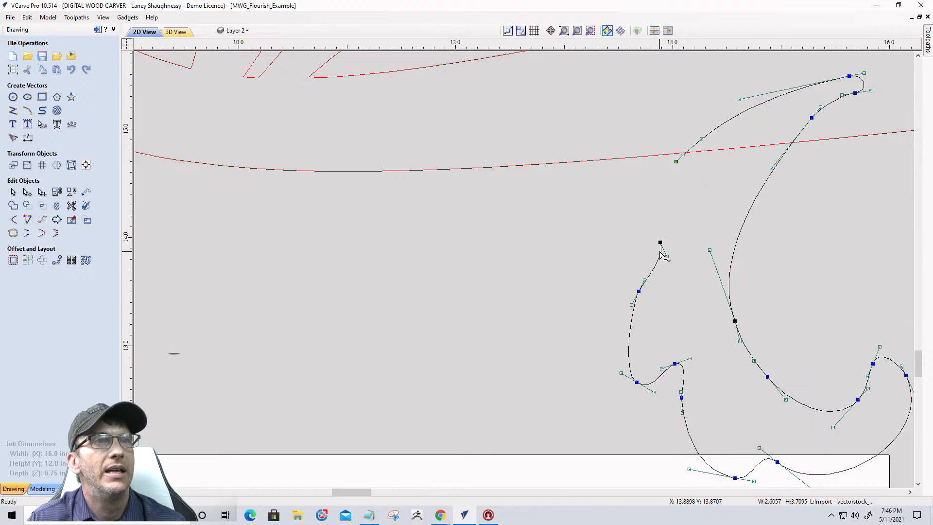
pyautogui.click(42, 232)
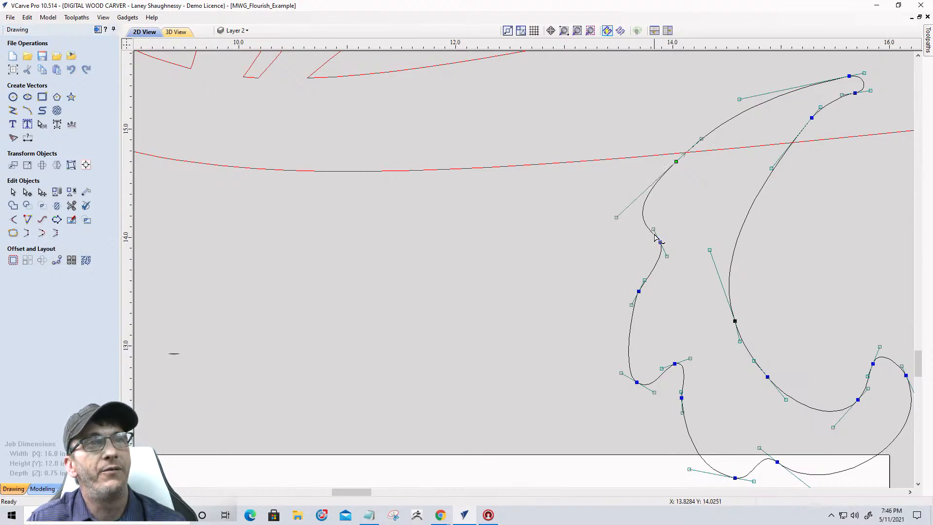
pyautogui.moveTo(648, 191); pyautogui.dragTo(659, 180)
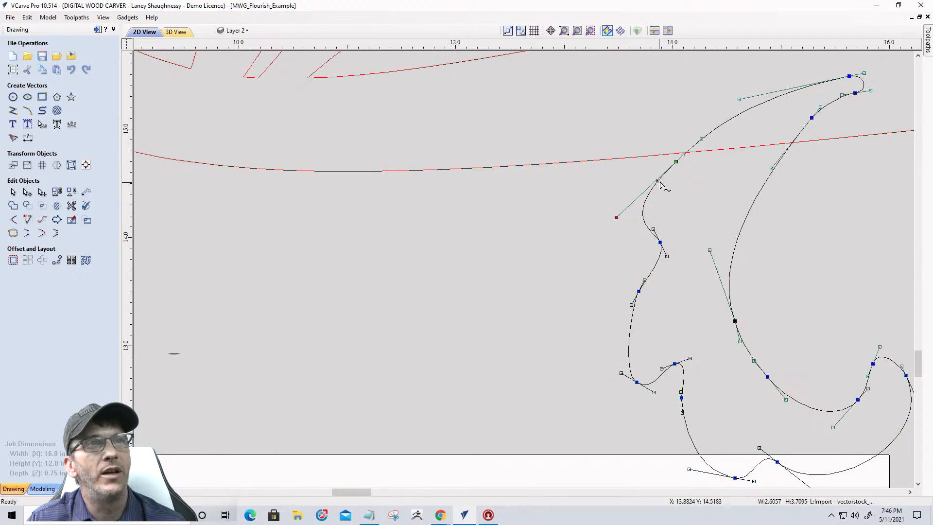
pyautogui.click(588, 262)
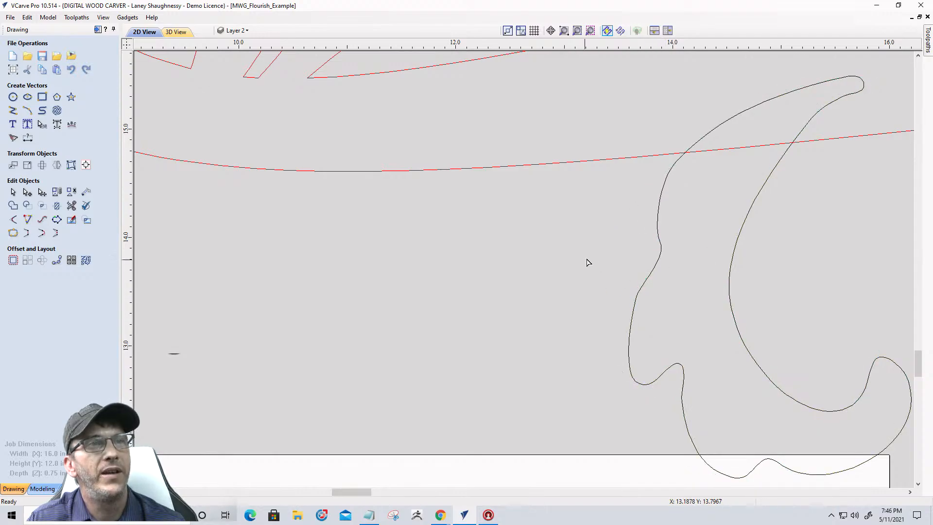
# - Trim away the leaf stem inside the scroll and the scroll edge between the stem's sides, rejoining both into one outline
pyautogui.scroll(-2, 583, 249)
pyautogui.click(72, 205)
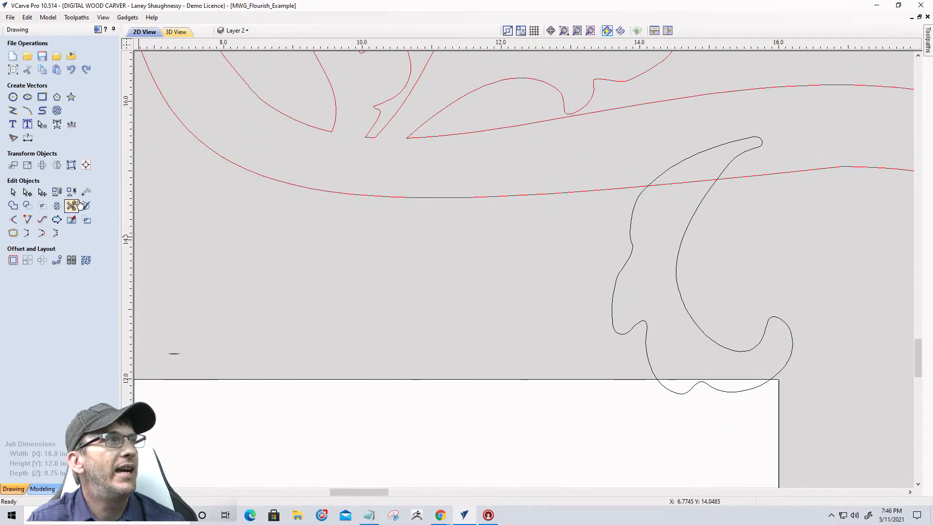
pyautogui.click(663, 172)
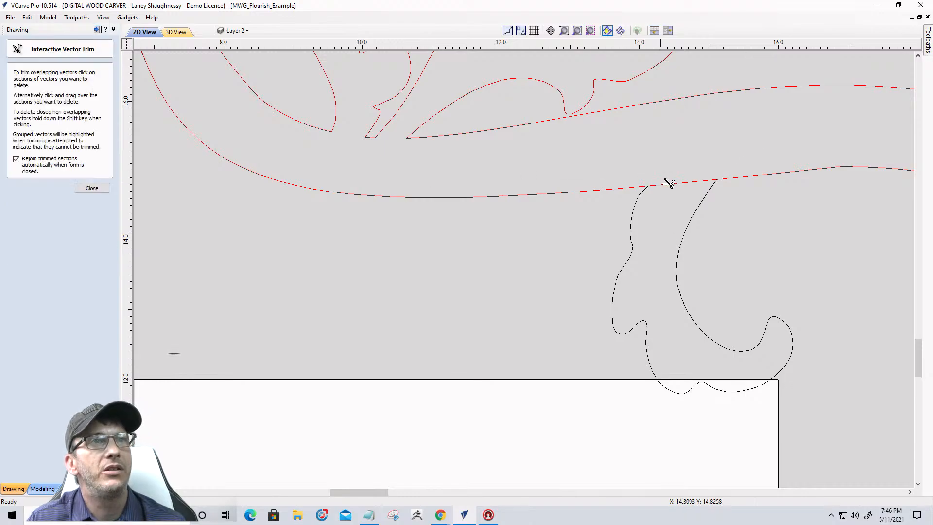
pyautogui.click(671, 183)
pyautogui.click(92, 188)
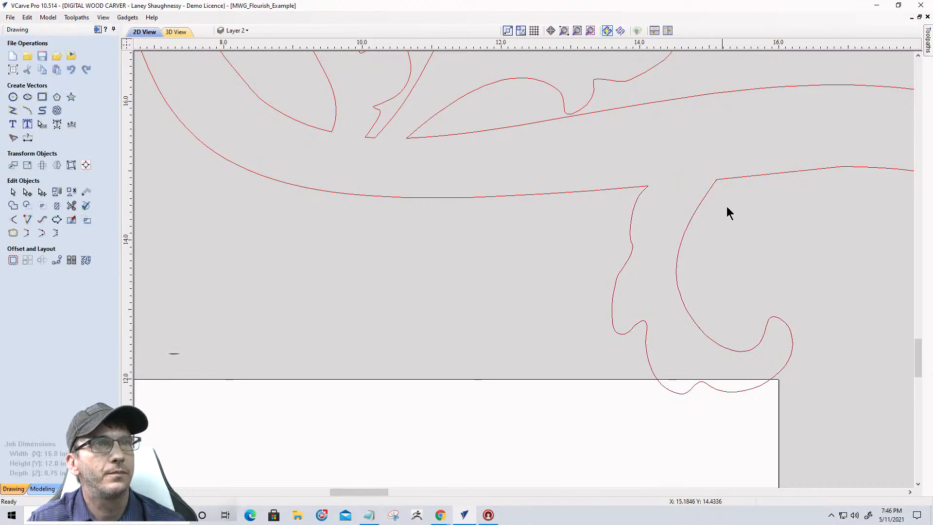
# - Move the branching leafy flourish from the ornament sheet to the tail end of the scroll, slightly overlapping its tip
pyautogui.scroll(-3, 538, 250)
pyautogui.scroll(-1, 536, 251)
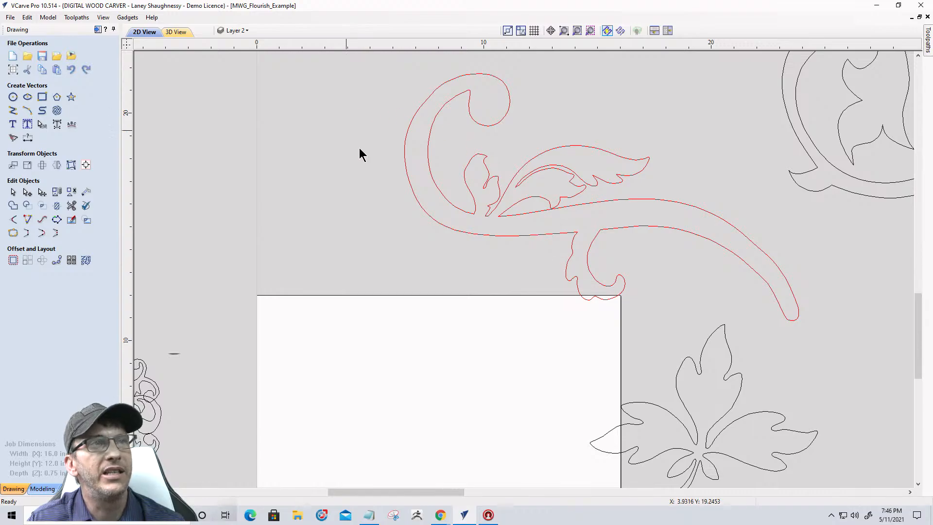
pyautogui.scroll(-5, 536, 272)
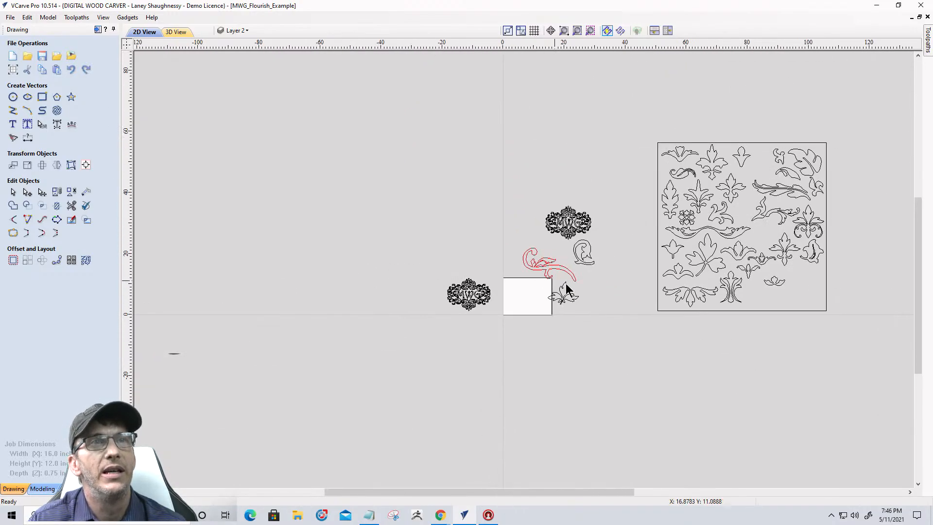
pyautogui.scroll(4, 800, 146)
pyautogui.scroll(1, 800, 145)
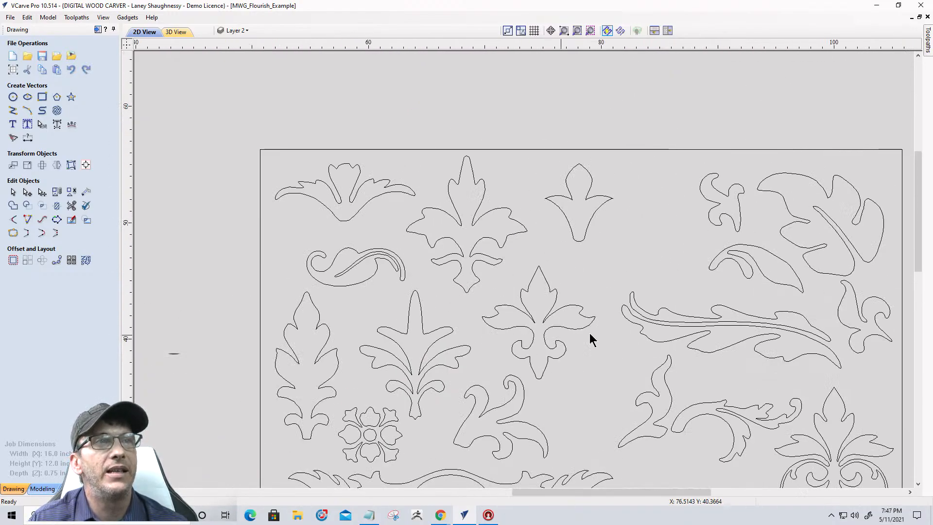
pyautogui.scroll(-4, 671, 277)
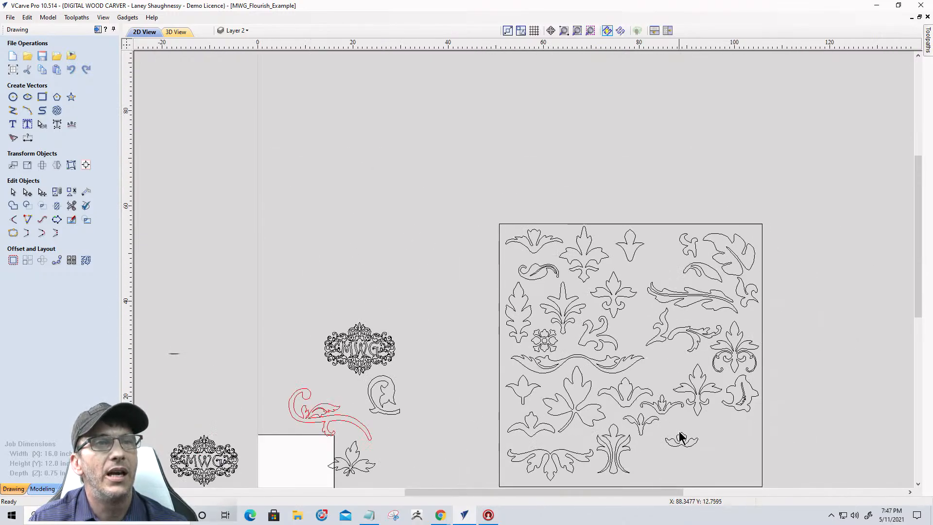
pyautogui.scroll(5, 690, 427)
pyautogui.click(636, 197)
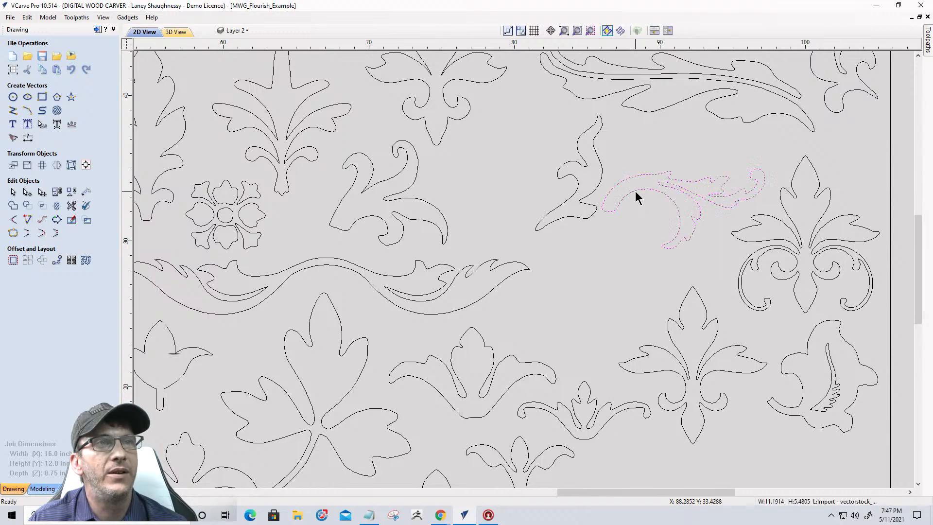
pyautogui.scroll(-7, 745, 192)
pyautogui.scroll(2, 774, 192)
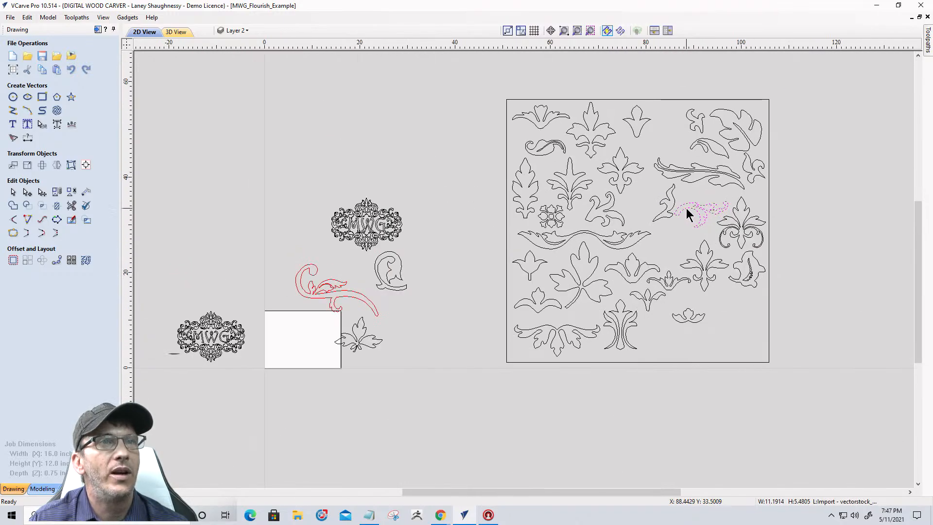
pyautogui.moveTo(690, 205); pyautogui.dragTo(393, 322)
pyautogui.scroll(-1, 387, 371)
pyautogui.scroll(4, 385, 350)
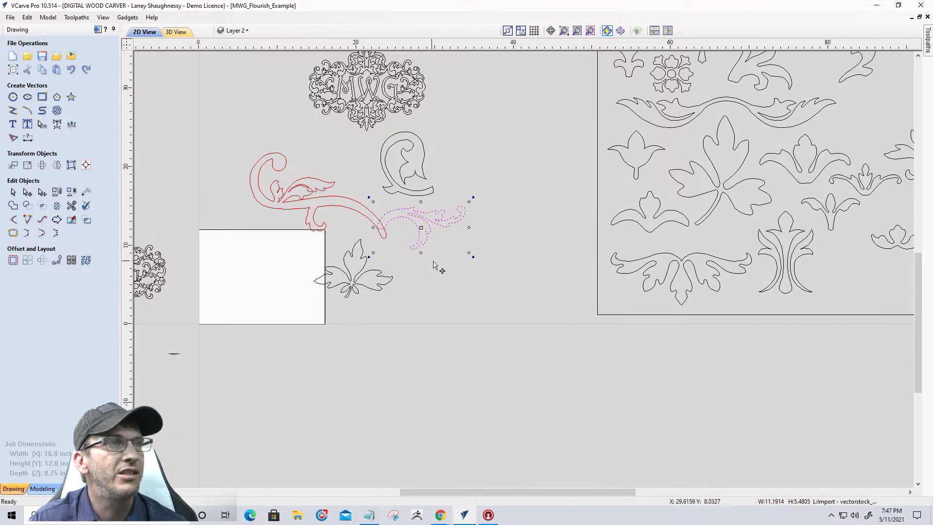
# - Examine the ornament sheet and the scroll for further ornaments that could fit the frame
pyautogui.scroll(-3, 718, 240)
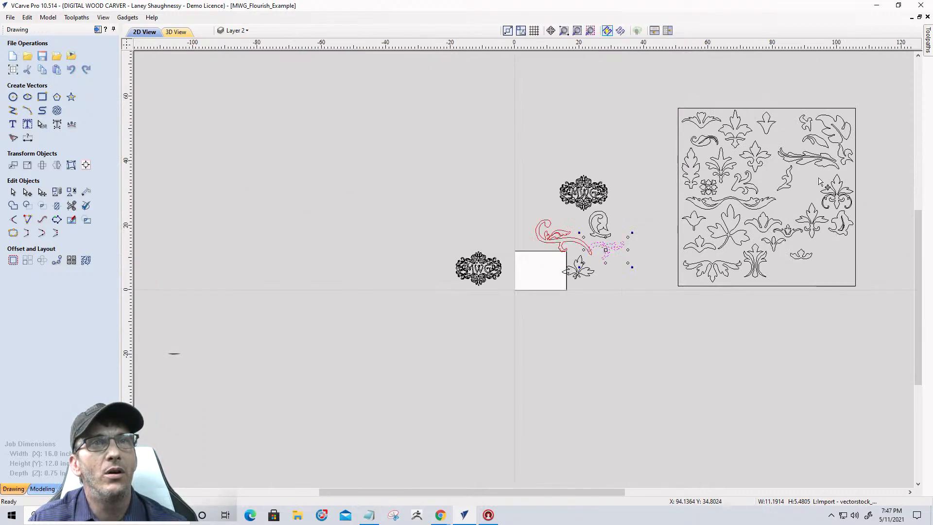
pyautogui.scroll(4, 820, 181)
pyautogui.scroll(-3, 719, 191)
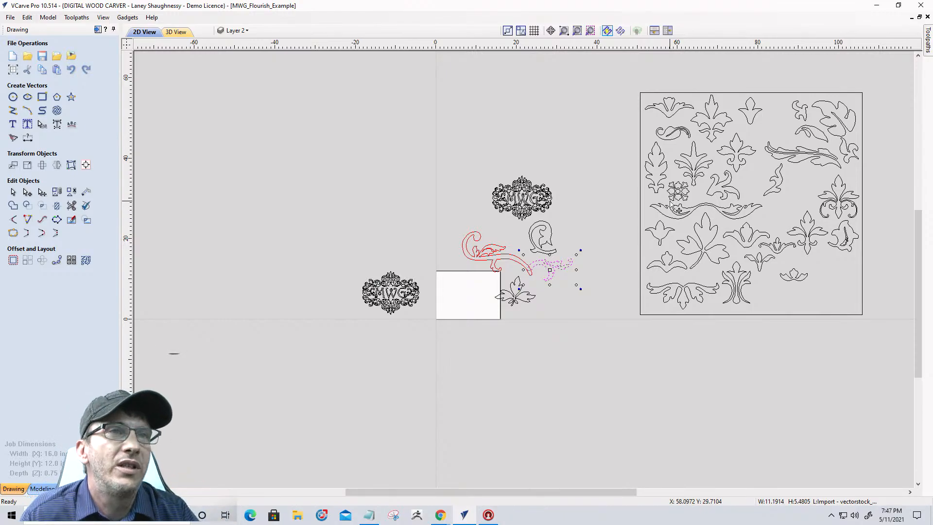
pyautogui.scroll(3, 679, 195)
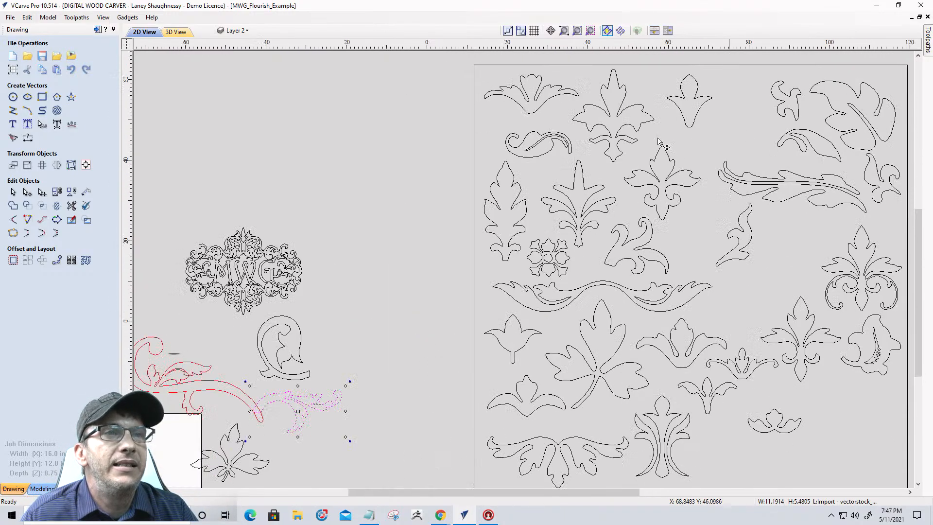
pyautogui.scroll(-5, 638, 203)
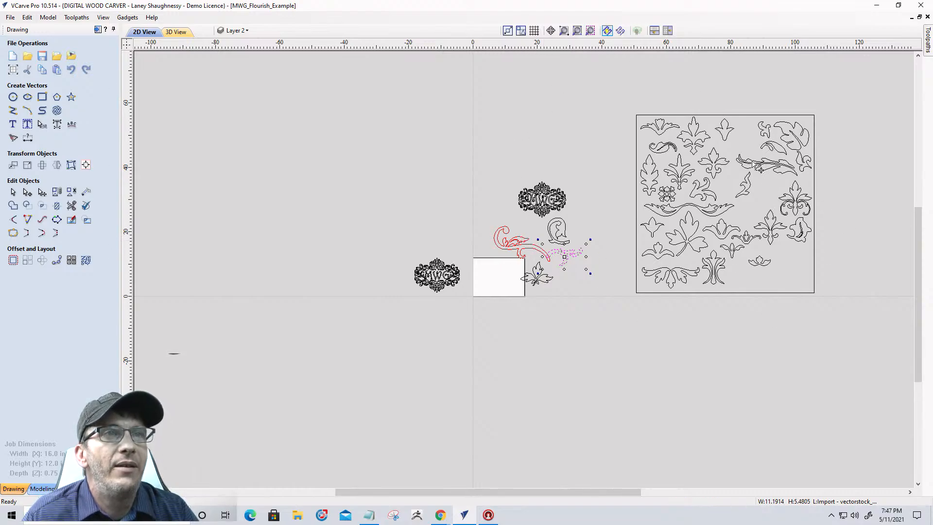
pyautogui.scroll(4, 832, 119)
pyautogui.scroll(1, 833, 121)
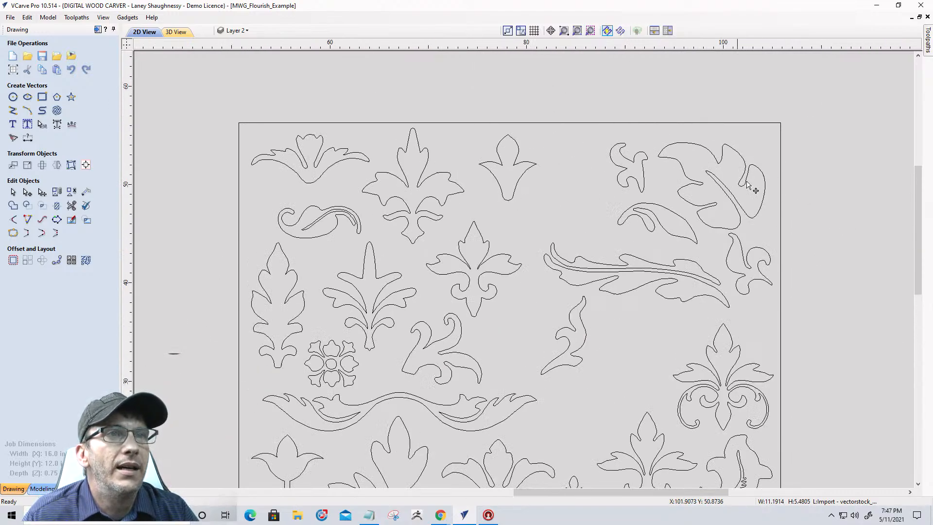
pyautogui.scroll(1, 741, 236)
pyautogui.scroll(-6, 738, 260)
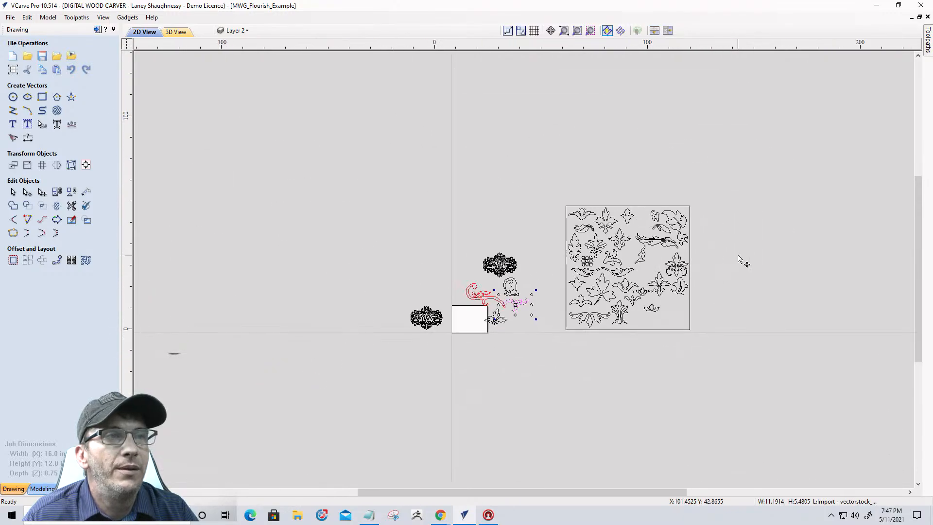
pyautogui.scroll(6, 380, 298)
pyautogui.scroll(3, 382, 297)
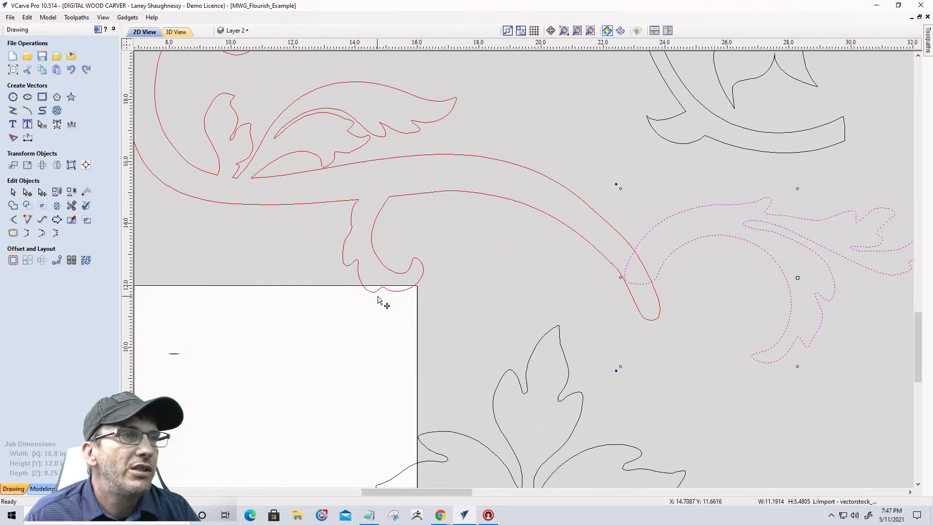
pyautogui.scroll(-3, 391, 301)
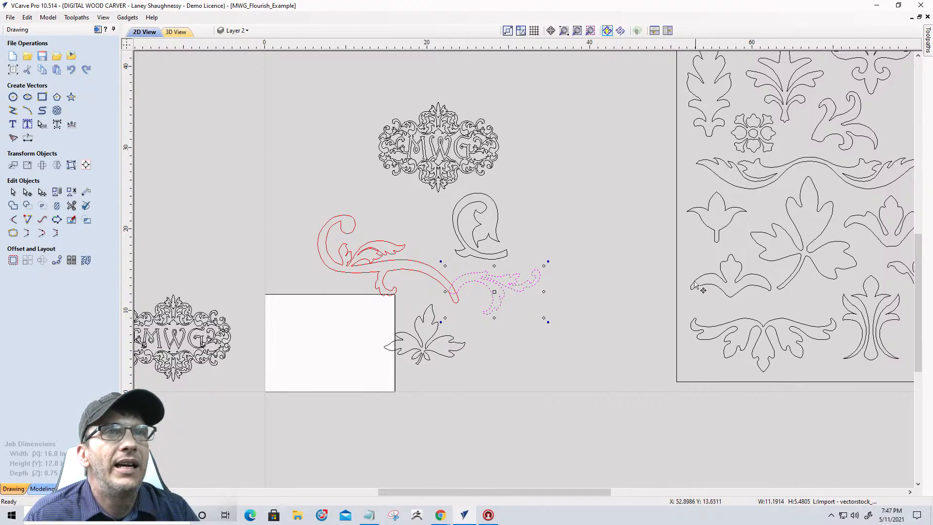
pyautogui.scroll(-1, 632, 277)
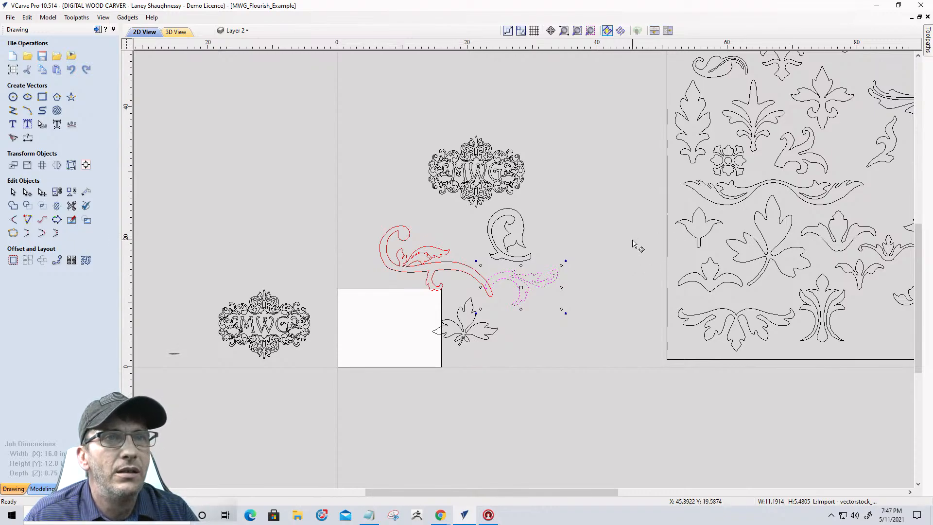
pyautogui.scroll(-1, 633, 240)
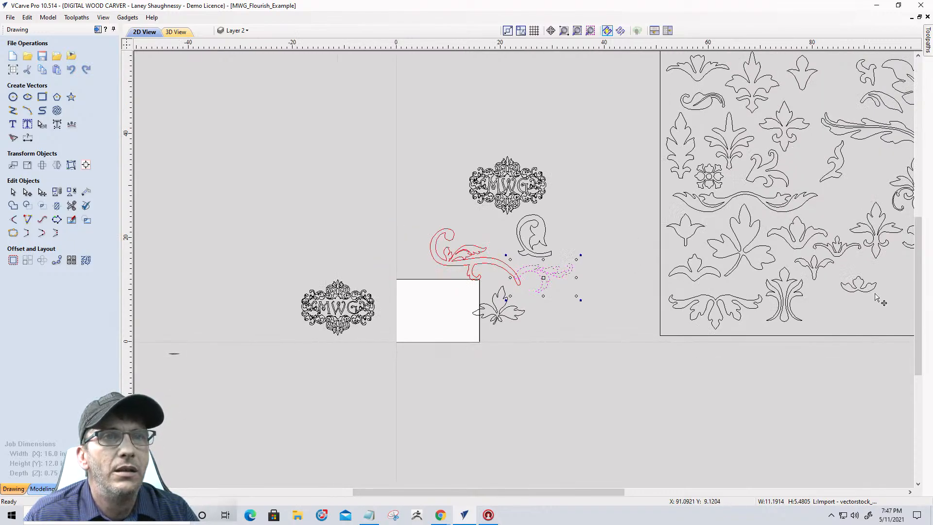
pyautogui.scroll(-1, 808, 282)
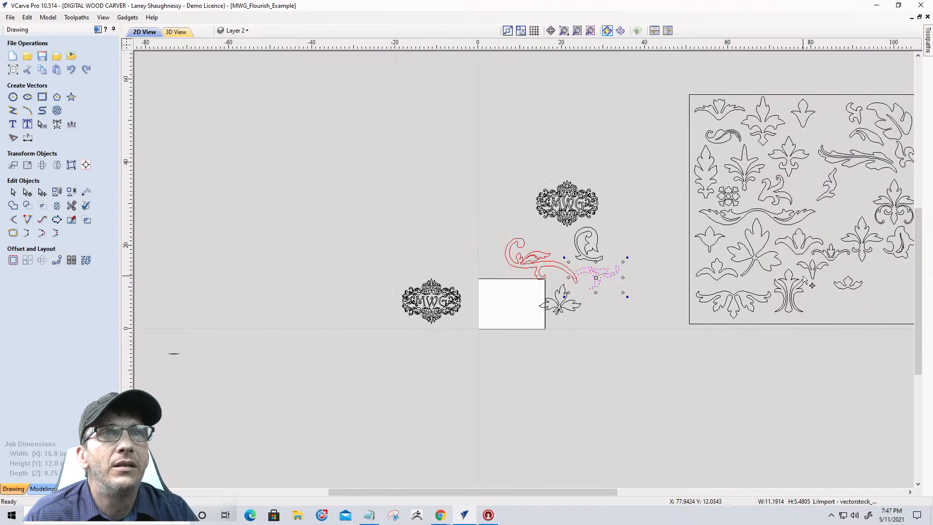
# - Move the small curled sprig from the top of the ornament sheet to the space between the scroll and the rounded scroll ornament
pyautogui.click(855, 117)
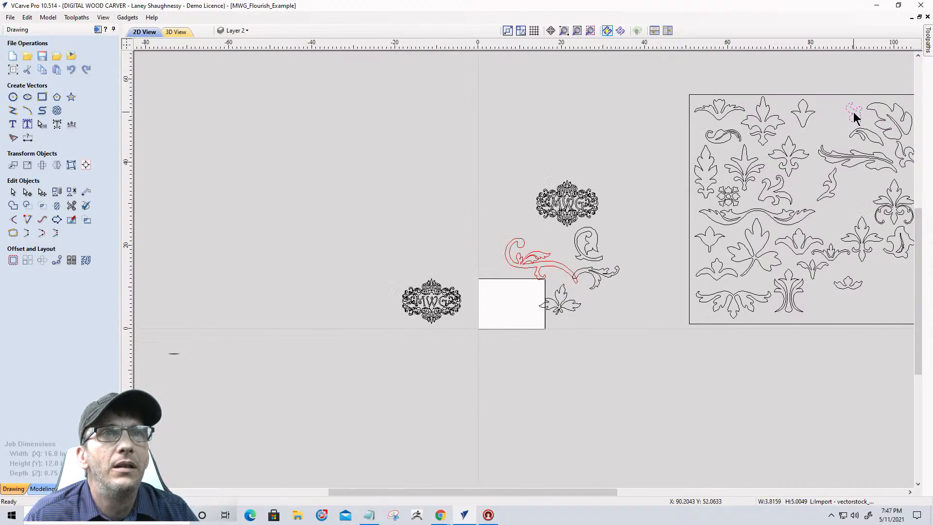
pyautogui.moveTo(856, 110); pyautogui.dragTo(563, 246)
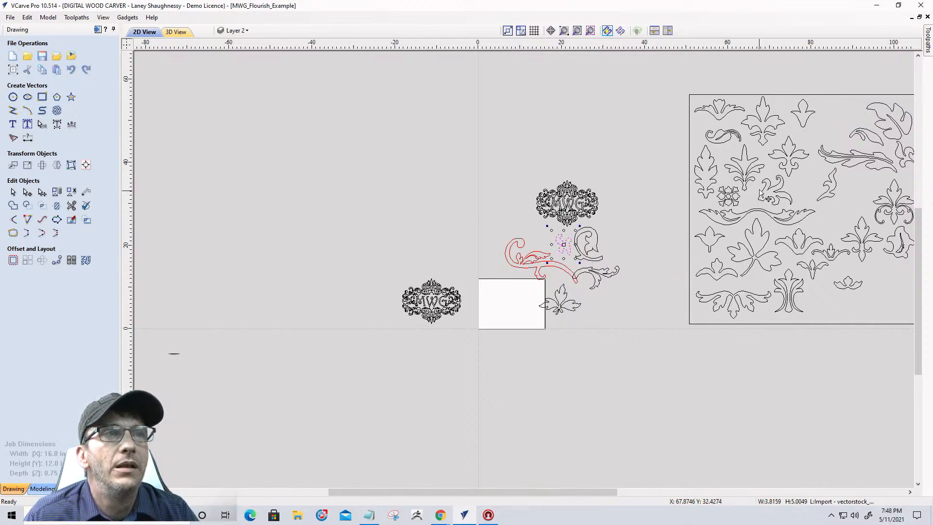
pyautogui.scroll(1, 763, 190)
pyautogui.scroll(1, 762, 189)
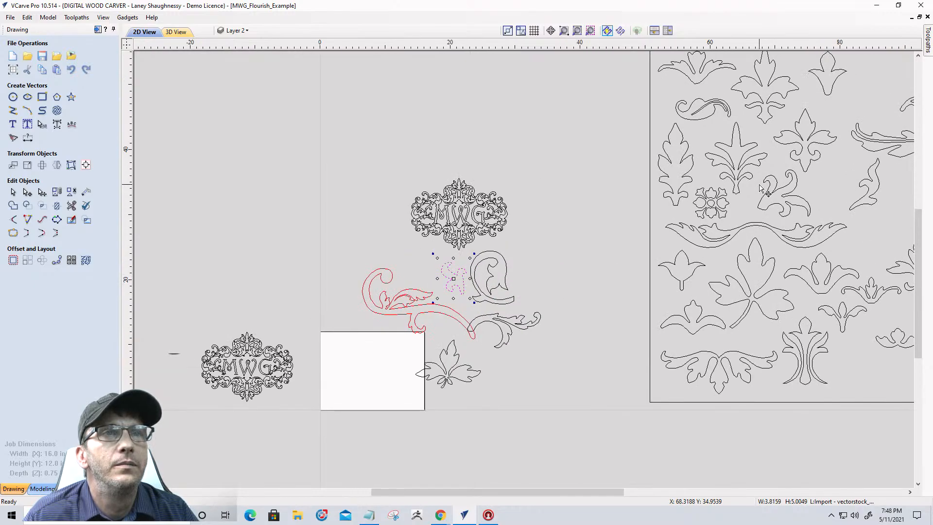
pyautogui.scroll(1, 374, 322)
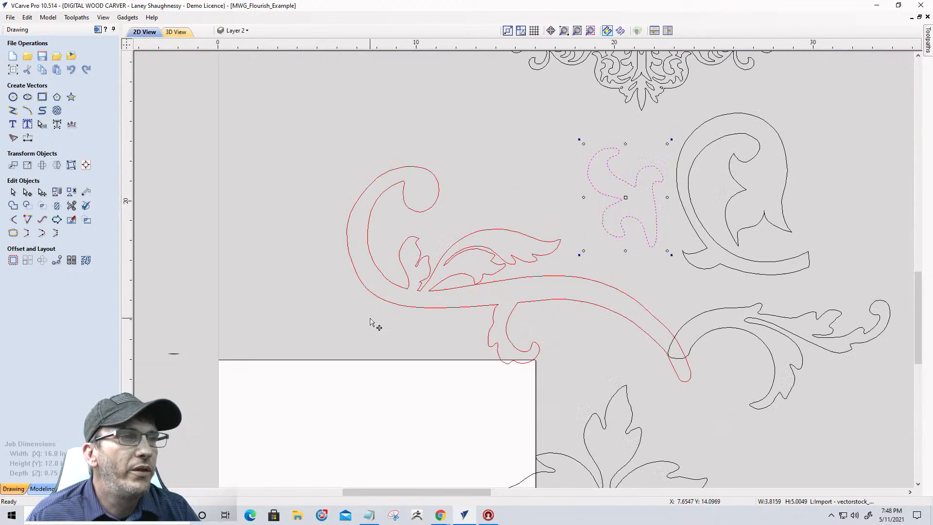
pyautogui.scroll(-1, 396, 321)
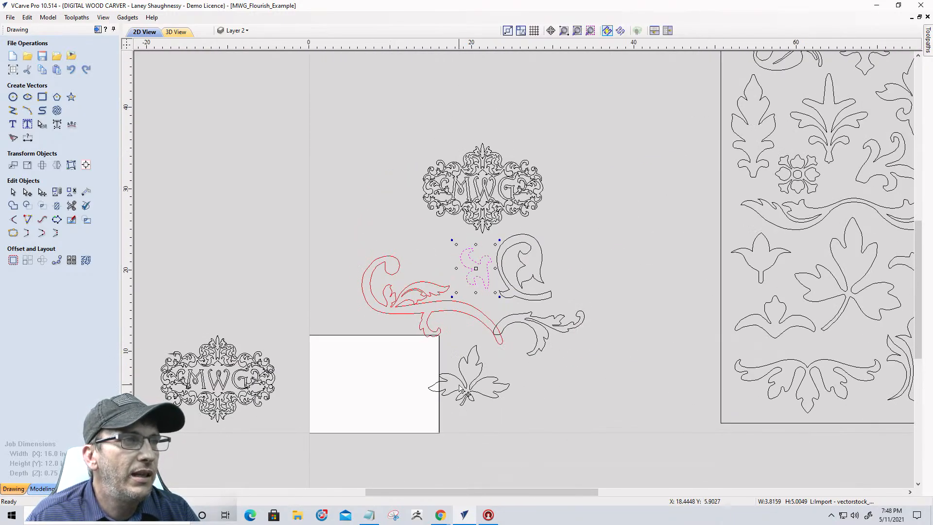
# - Try deleting the multi-lobed leaf ornament below the scroll's tail and undo the deletion
pyautogui.click(462, 388)
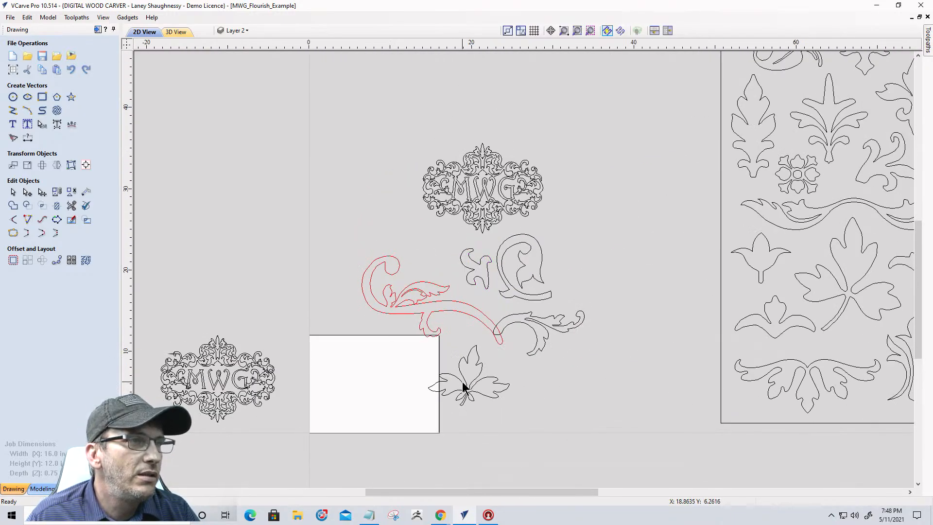
pyautogui.click(462, 387)
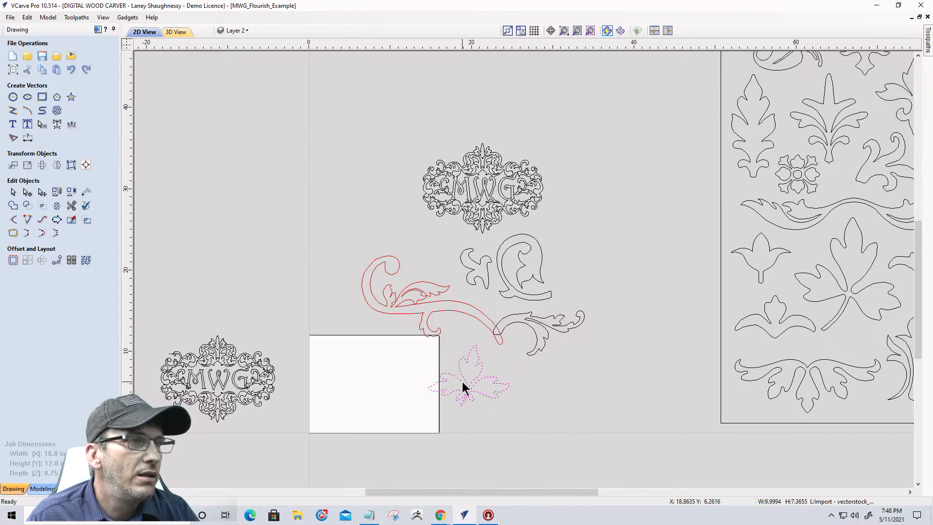
pyautogui.click(464, 382)
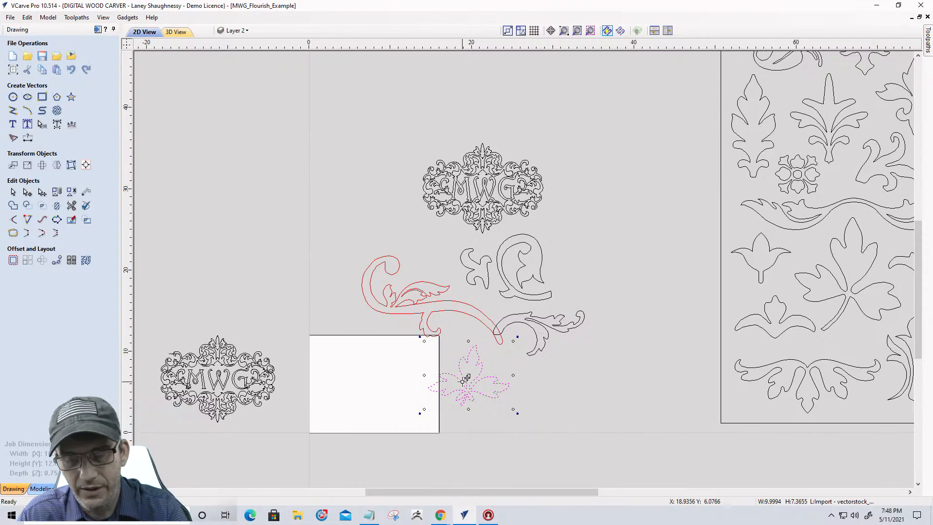
pyautogui.press('Delete')
pyautogui.hotkey('ctrl', 'z')
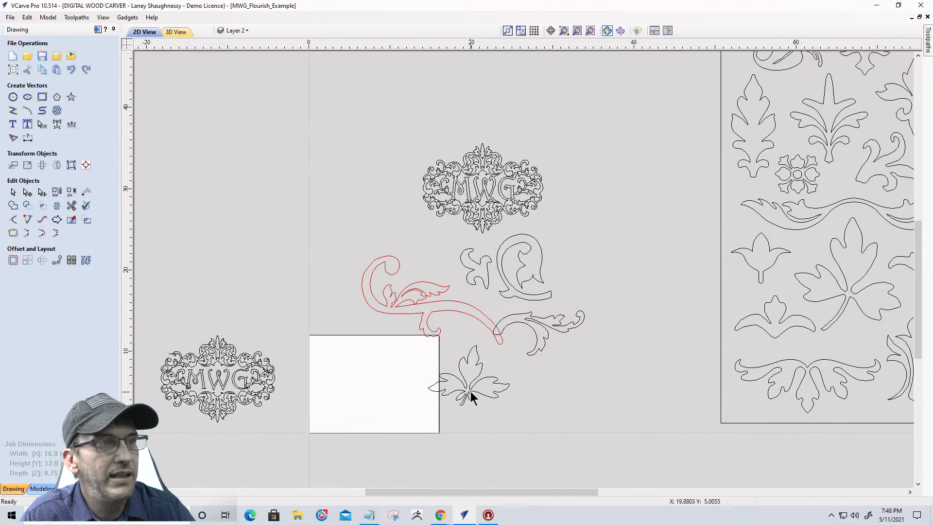
# - Move the multi-lobed leaf ornament from below the scroll's tail back to the lower corner of the ornament sheet
pyautogui.click(464, 381)
pyautogui.scroll(-3, 464, 382)
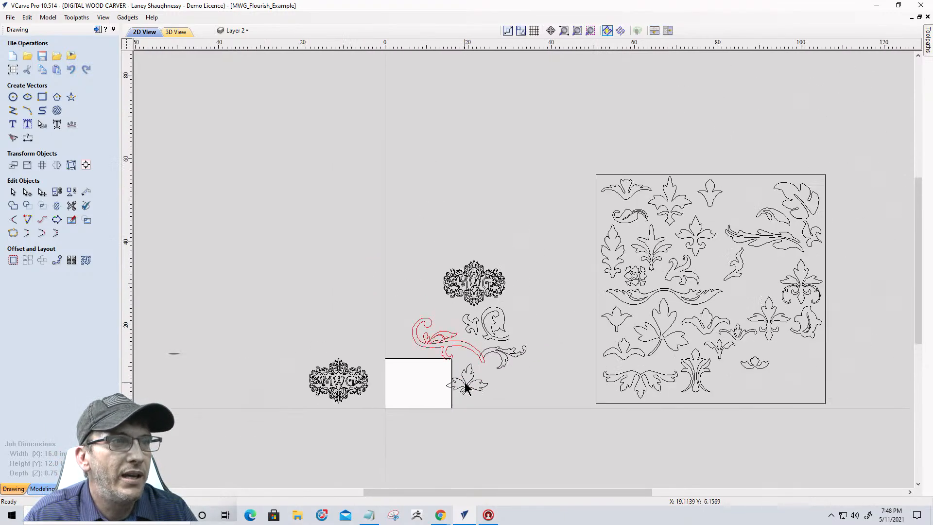
pyautogui.scroll(3, 464, 383)
pyautogui.scroll(-1, 464, 386)
pyautogui.scroll(-1, 465, 387)
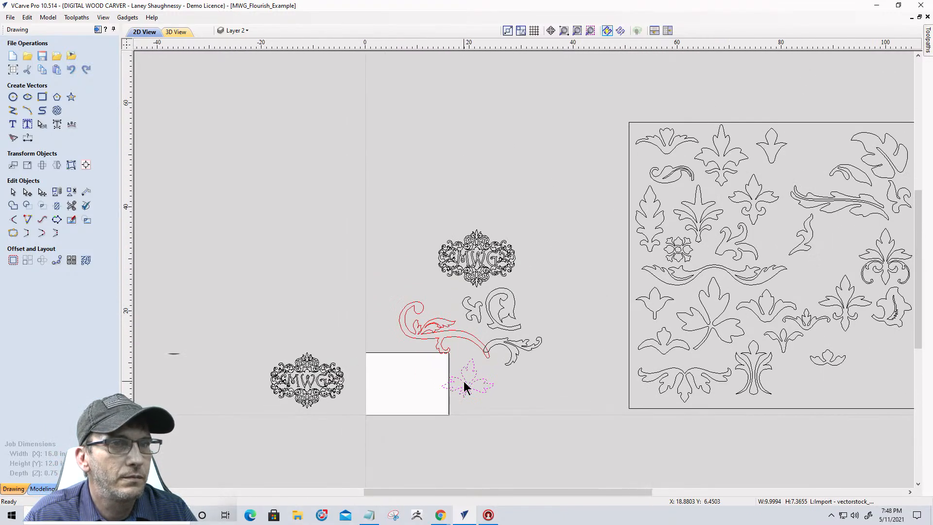
pyautogui.scroll(-1, 465, 386)
pyautogui.click(465, 382)
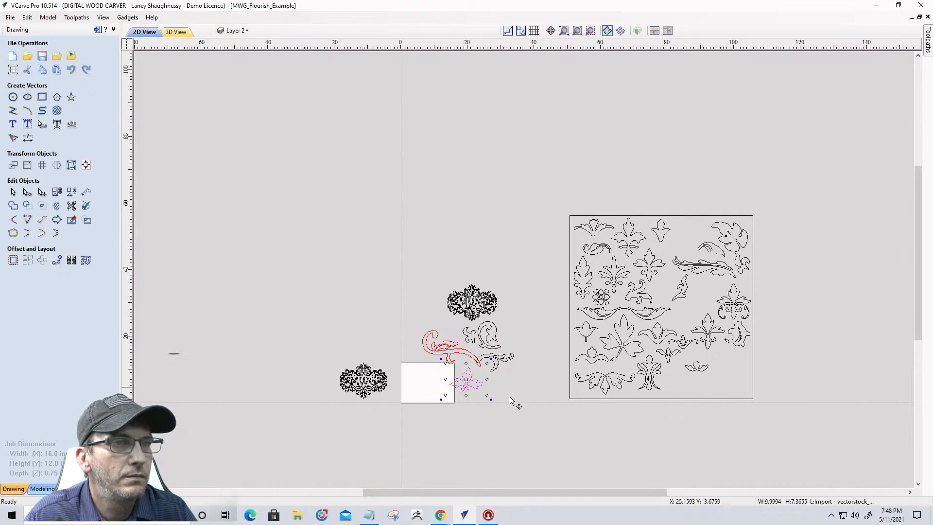
pyautogui.moveTo(461, 380); pyautogui.dragTo(734, 369)
# - Move the fleur-de-lis ornament with curled scrolls from the ornament sheet to the scroll's curled head, partly overlapping it
pyautogui.scroll(2, 558, 389)
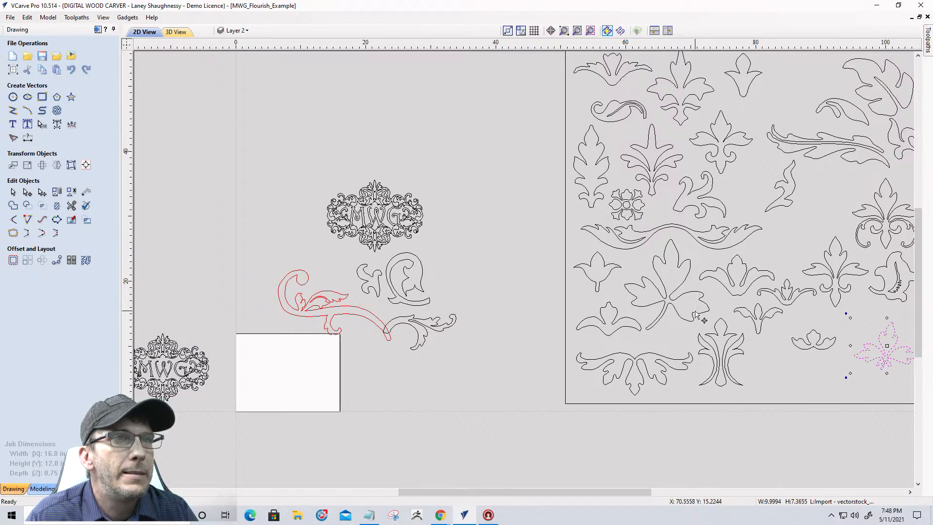
pyautogui.scroll(-1, 695, 315)
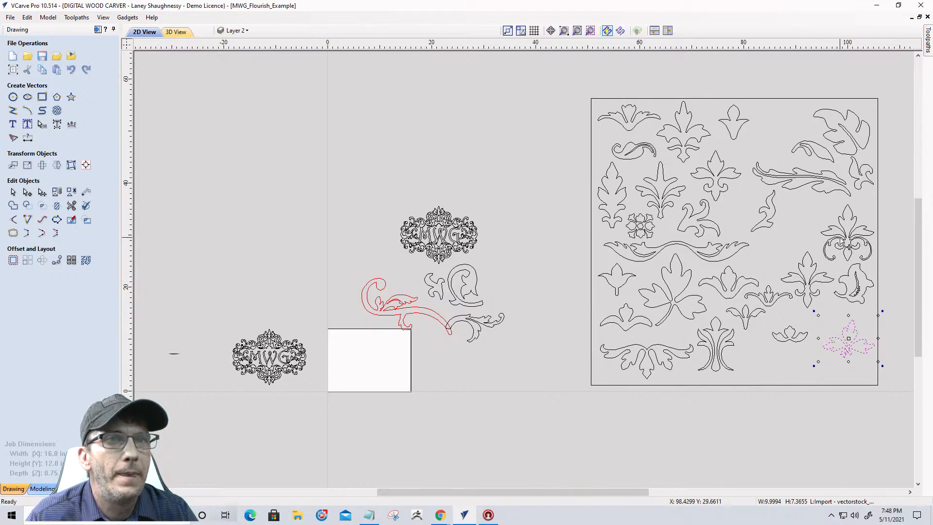
pyautogui.moveTo(848, 246); pyautogui.dragTo(342, 276)
pyautogui.scroll(5, 354, 296)
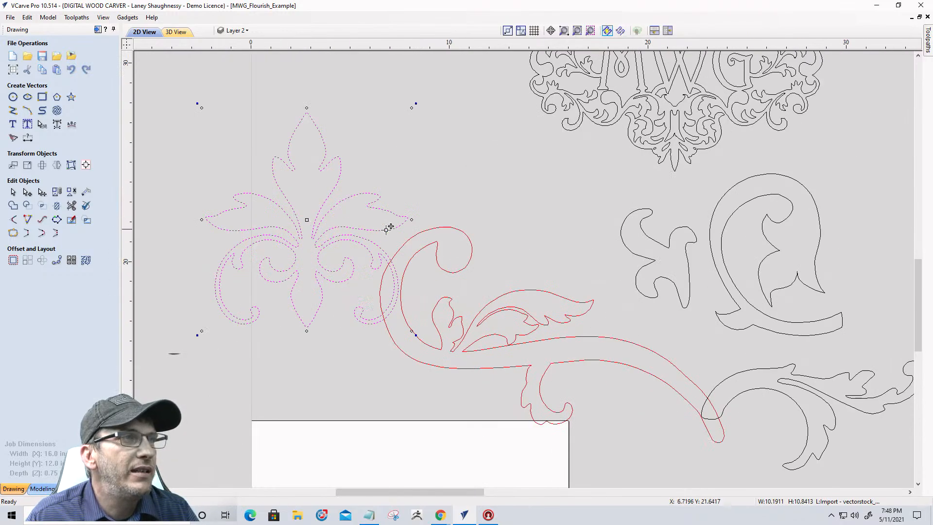
pyautogui.scroll(1, 384, 303)
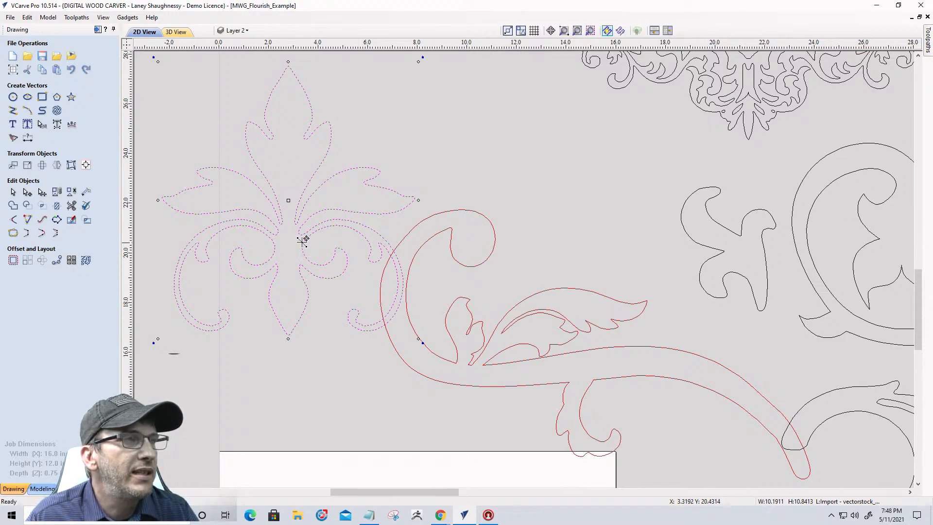
pyautogui.moveTo(302, 240); pyautogui.dragTo(343, 264)
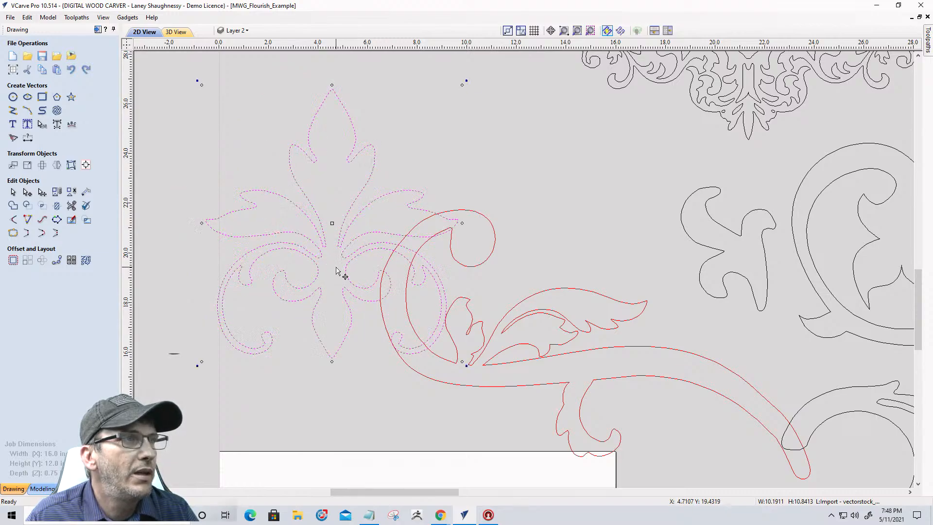
pyautogui.press('Left')
pyautogui.press('Left')
pyautogui.press('Left')
pyautogui.press('Left')
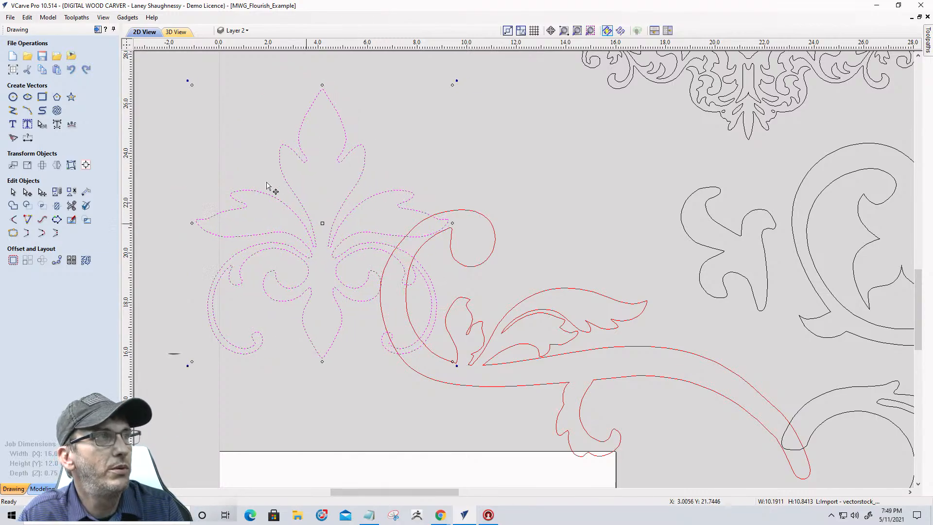
# - Scale the fleur-de-lis ornament down to about 8.1 by 8.6 in and nudge it left to reduce its overlap with the scroll's head
pyautogui.moveTo(187, 81); pyautogui.dragTo(236, 135)
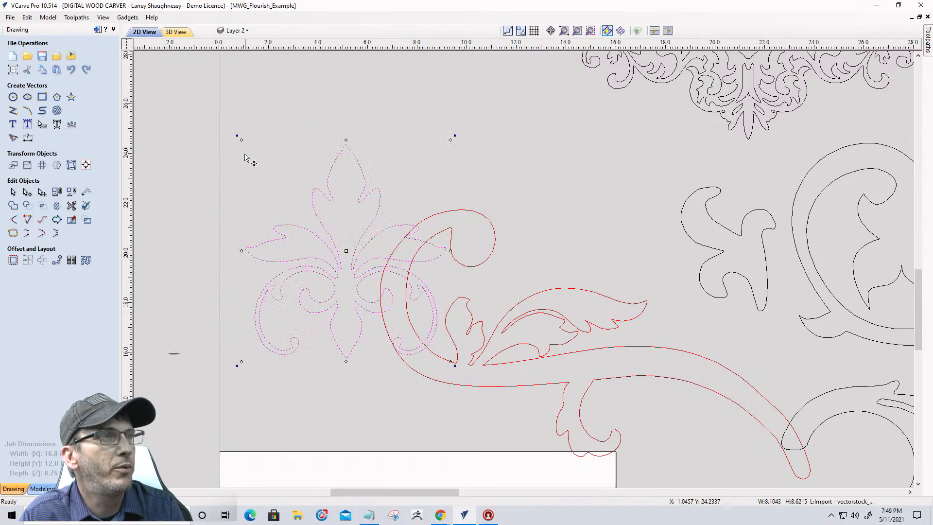
pyautogui.press('Left')
pyautogui.press('Left')
pyautogui.press('Left')
pyautogui.press('Left')
pyautogui.press('Left')
pyautogui.press('Left')
pyautogui.press('Left')
pyautogui.press('Left')
pyautogui.press('Left')
pyautogui.press('Left')
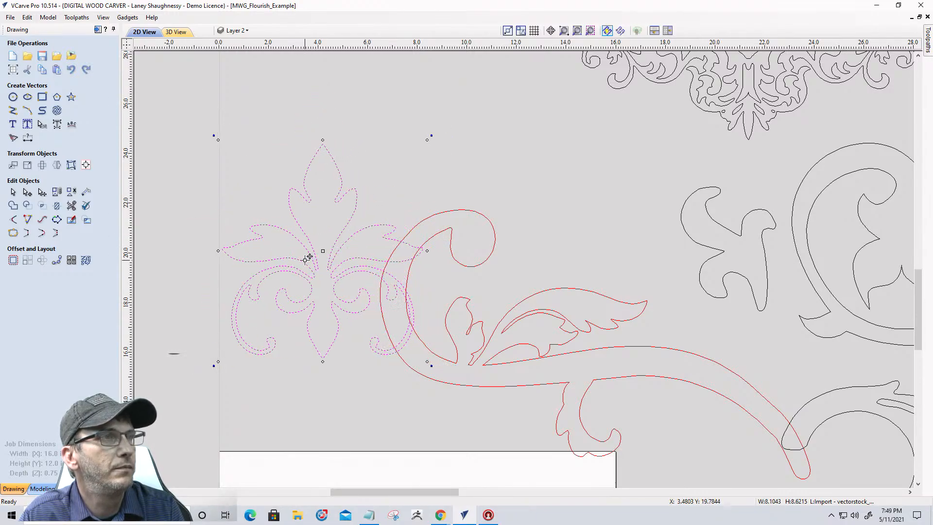
pyautogui.press('Left')
pyautogui.press('Left')
pyautogui.press('Left')
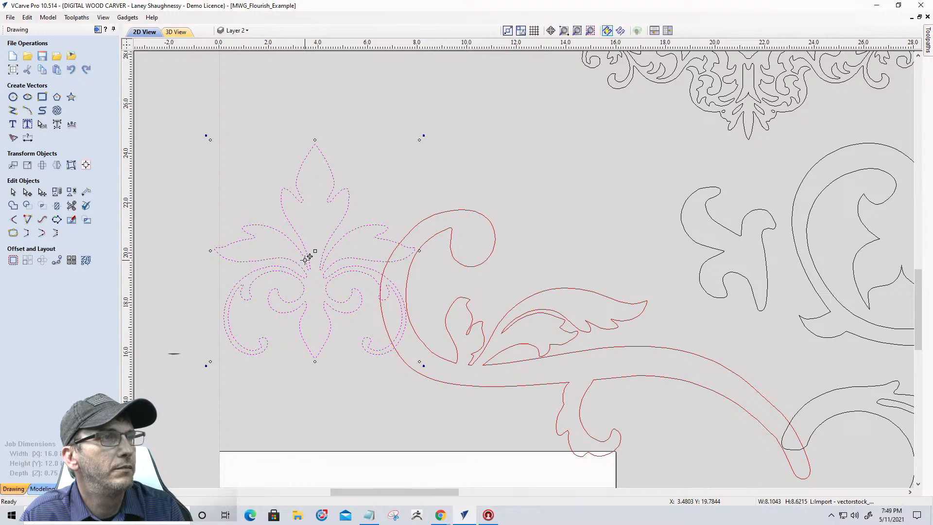
# - Mirror the branching leafy flourish at the scroll's tail vertically
pyautogui.scroll(-3, 399, 323)
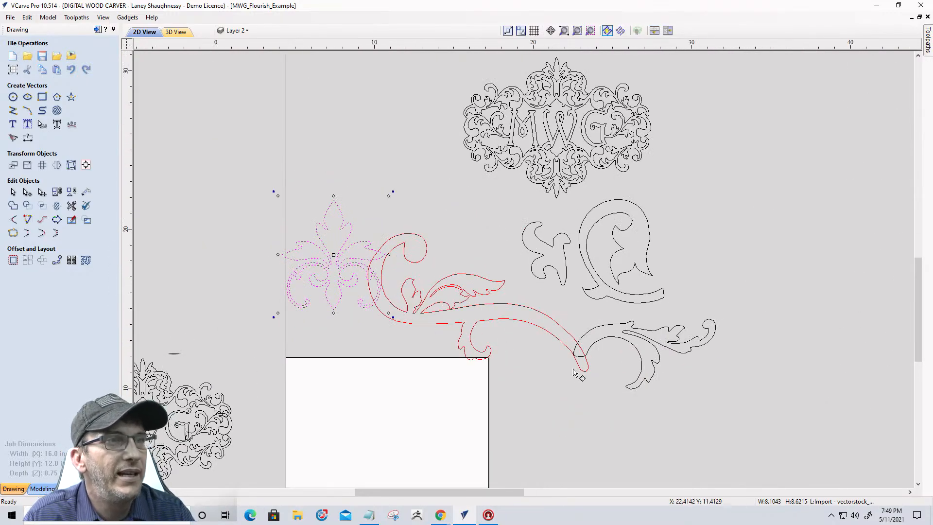
pyautogui.scroll(3, 624, 350)
pyautogui.scroll(-2, 625, 358)
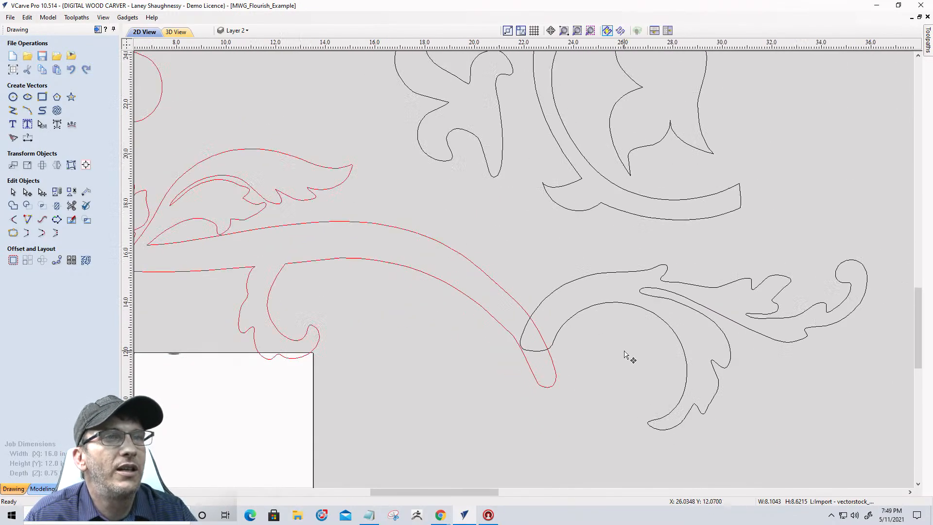
pyautogui.click(599, 319)
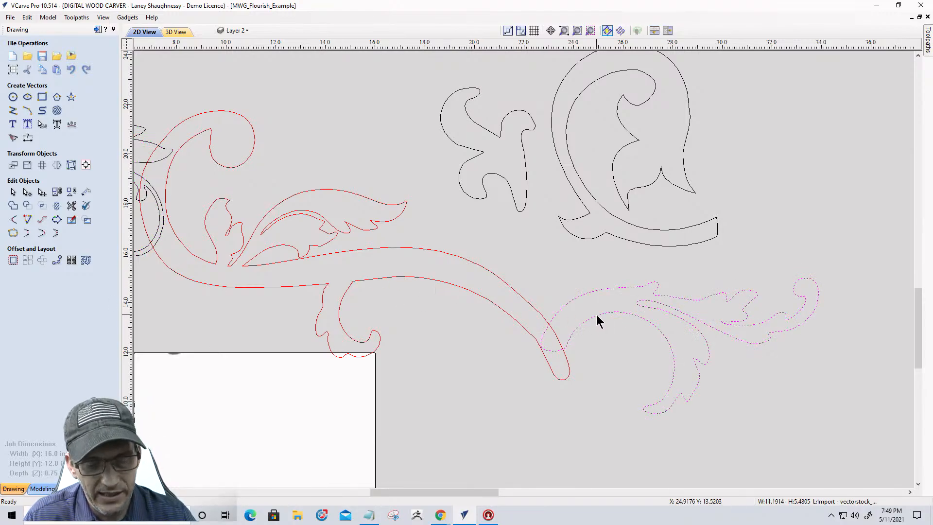
pyautogui.press('v')
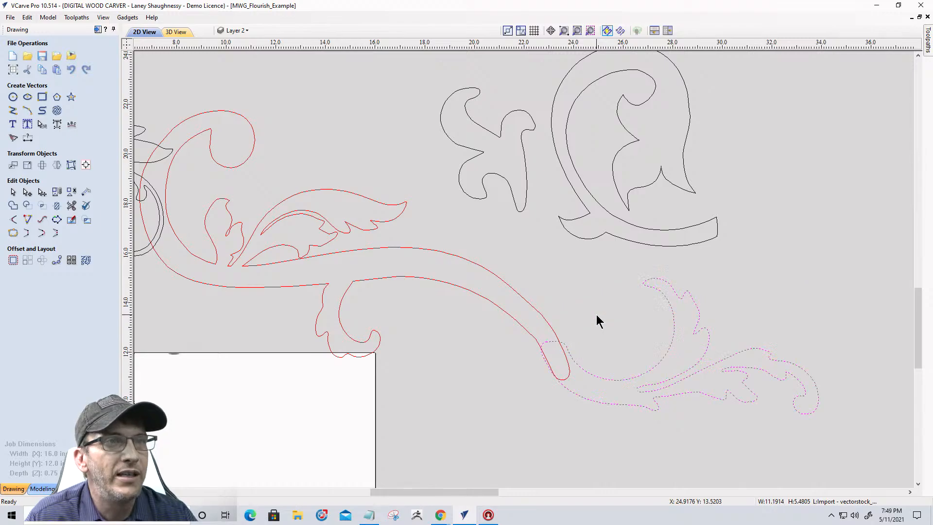
pyautogui.scroll(-1, 617, 343)
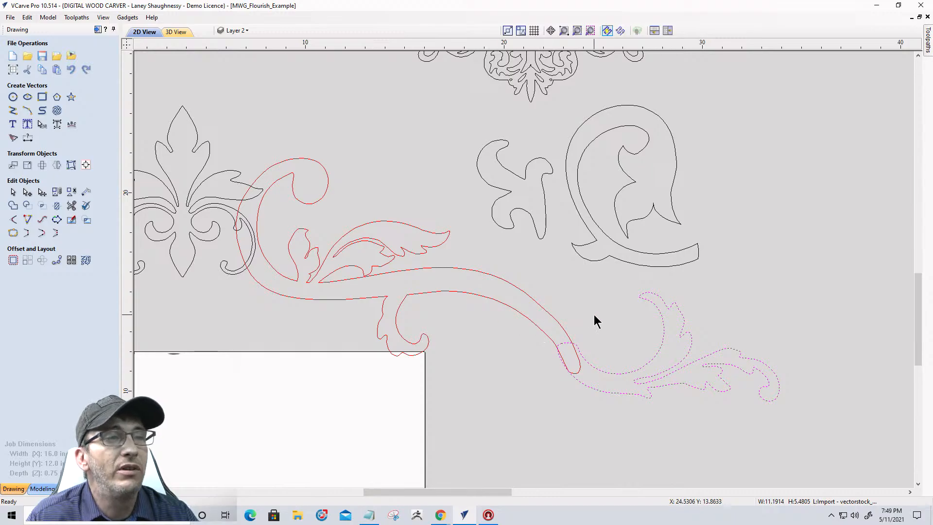
# - Move the mirrored flourish up and left so its rounded stem end lies across the scroll's tail
pyautogui.click(583, 358)
pyautogui.moveTo(583, 358); pyautogui.dragTo(561, 321)
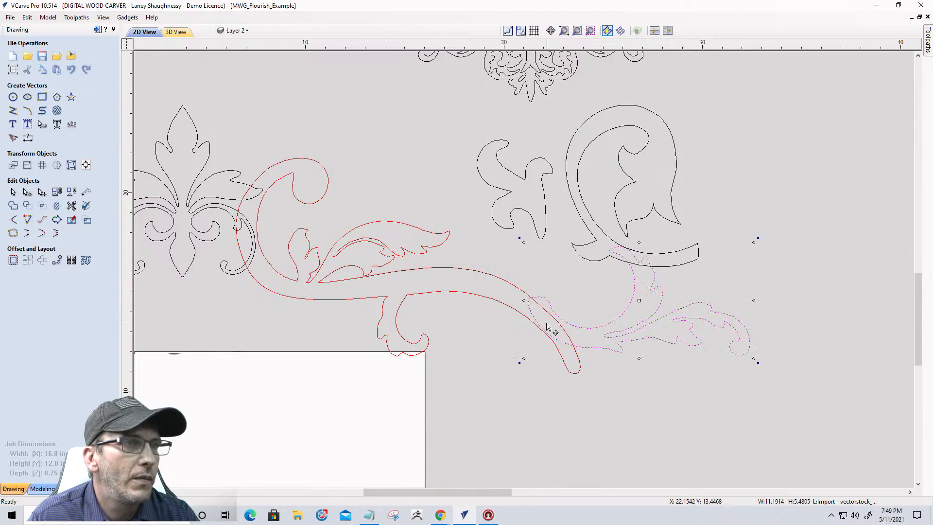
pyautogui.scroll(3, 547, 326)
pyautogui.press('Left')
pyautogui.press('Left')
pyautogui.press('Left')
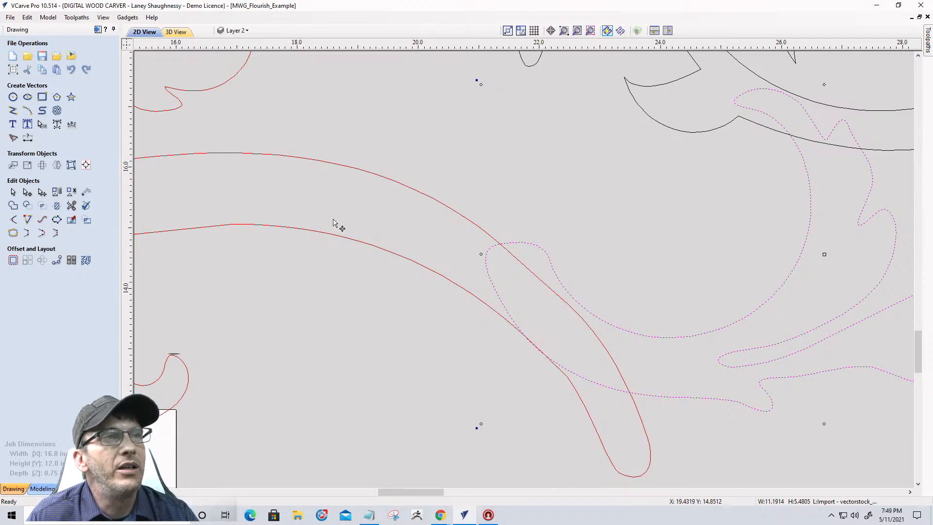
# - Insert a point on the upper edge of the flourish's stem and cut its lower edge where it meets the scroll
pyautogui.click(27, 192)
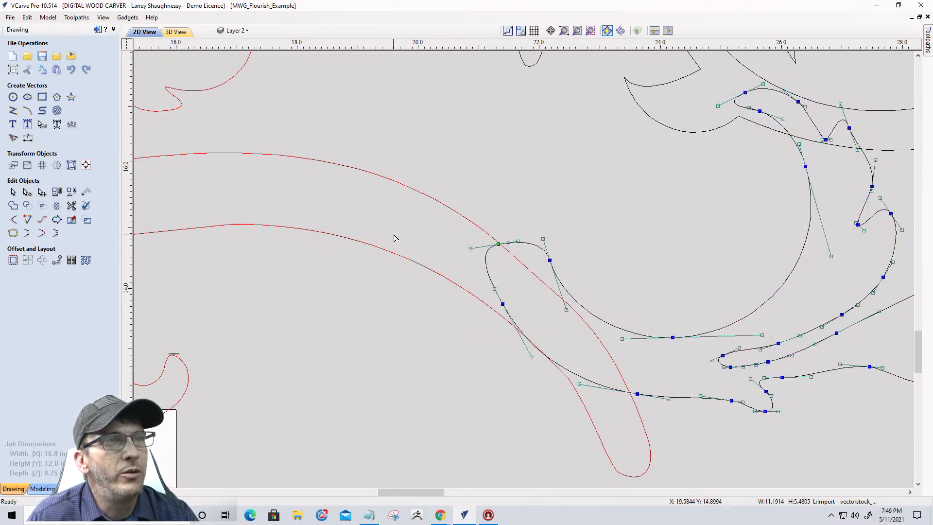
pyautogui.rightClick(576, 303)
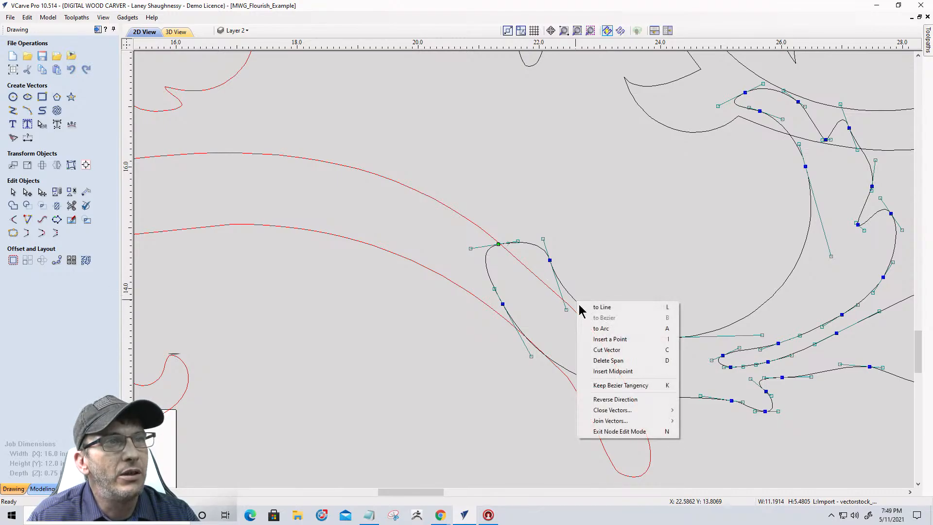
pyautogui.click(587, 334)
pyautogui.scroll(5, 543, 378)
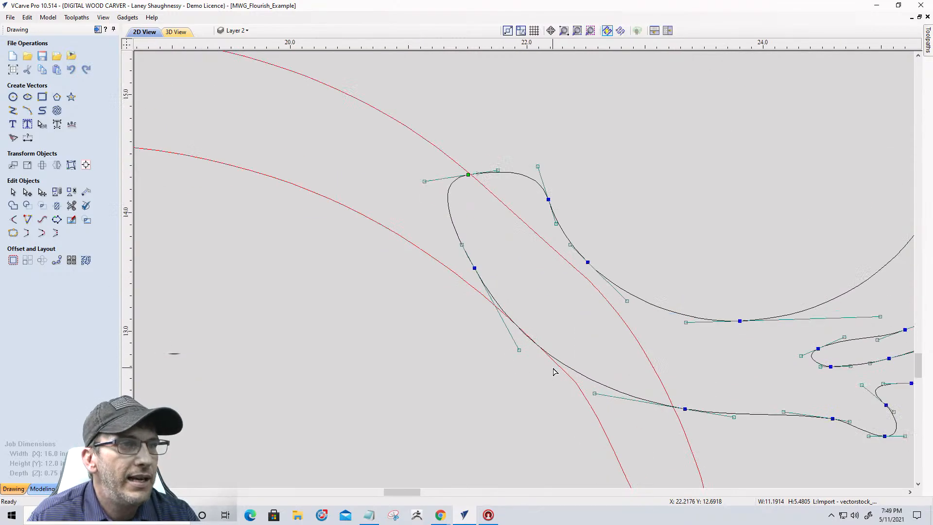
pyautogui.scroll(-5, 535, 331)
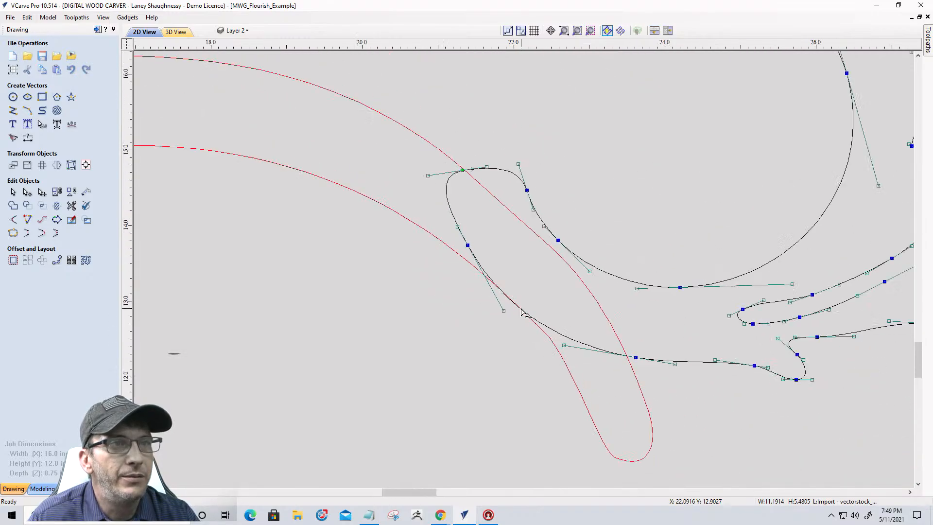
pyautogui.scroll(5, 521, 309)
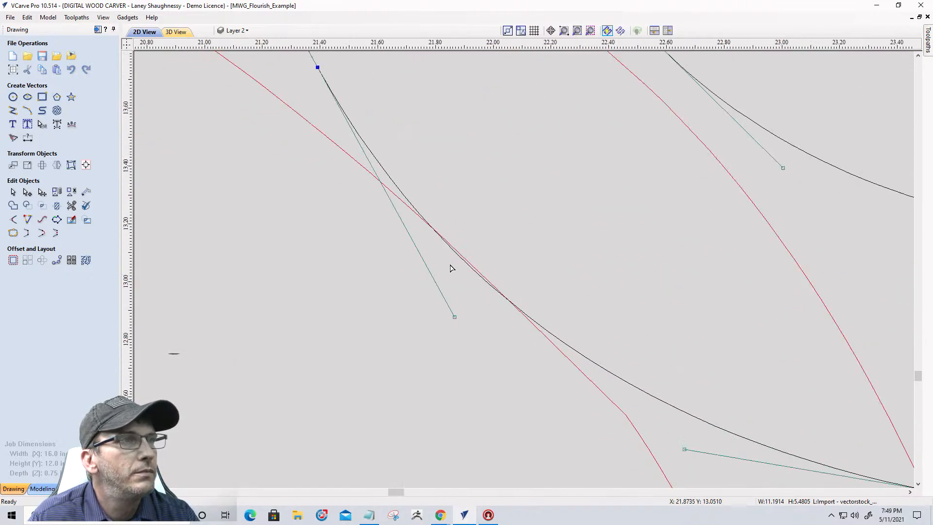
pyautogui.scroll(4, 452, 268)
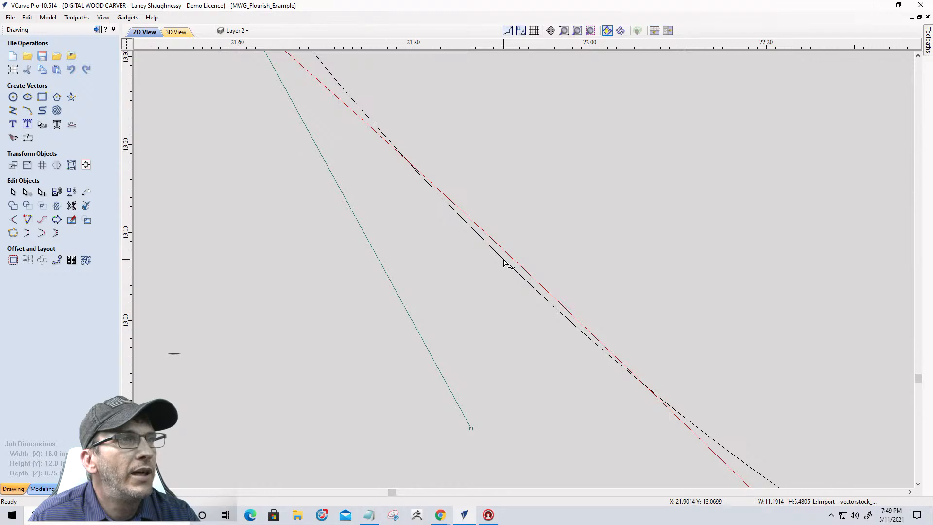
pyautogui.rightClick(504, 262)
pyautogui.click(518, 306)
pyautogui.scroll(-5, 520, 308)
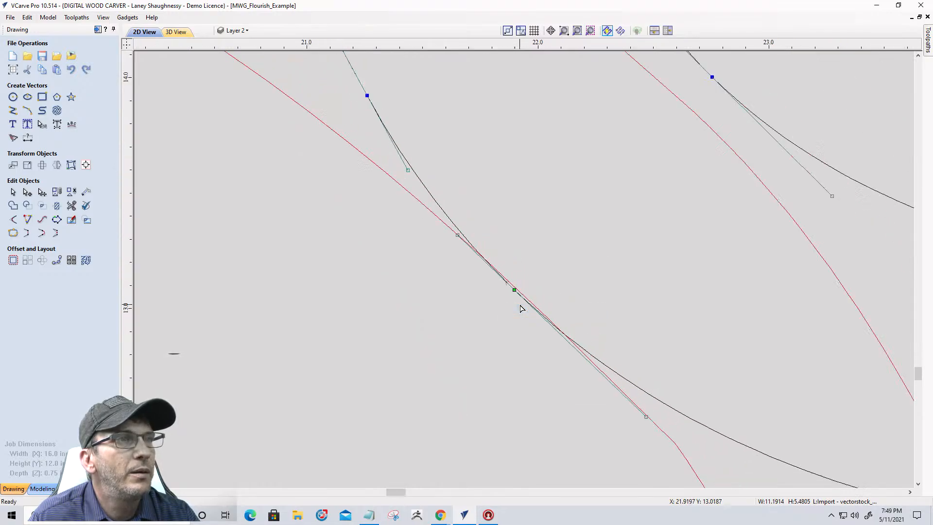
pyautogui.scroll(-5, 520, 308)
pyautogui.click(432, 176)
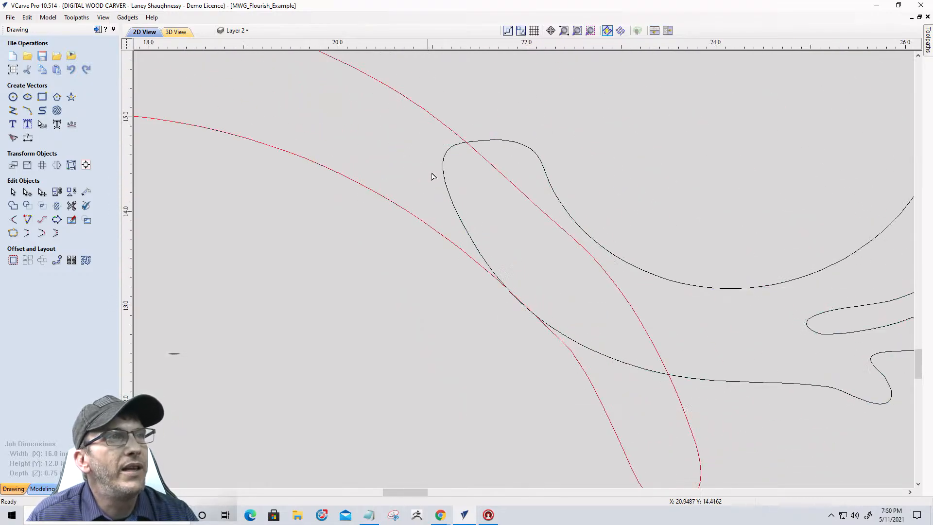
pyautogui.click(446, 178)
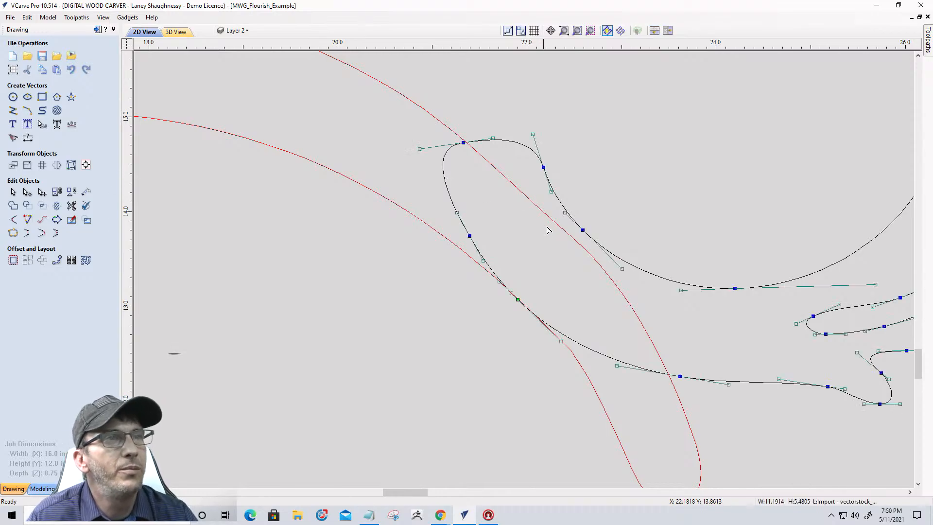
# - Cut the upper edge of the flourish's stem just outside the scroll and remove the rounded stem end
pyautogui.scroll(2, 550, 231)
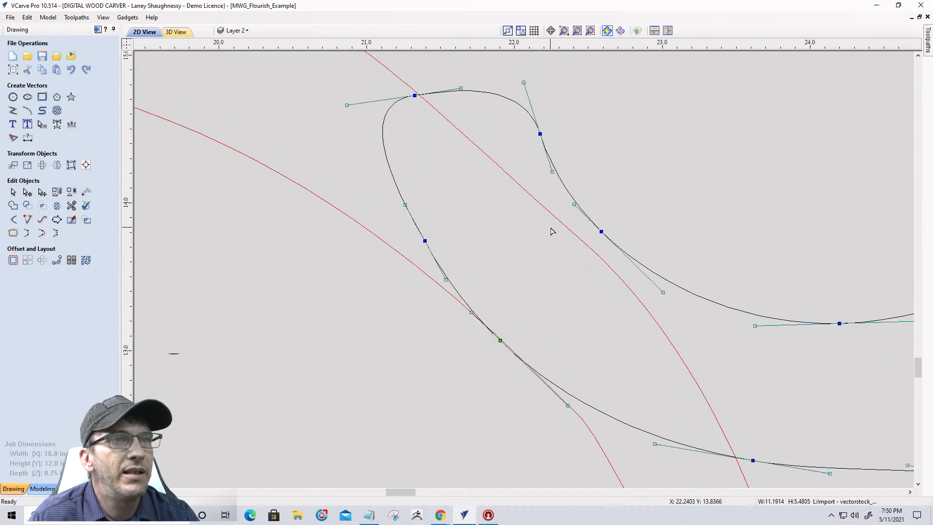
pyautogui.rightClick(664, 281)
pyautogui.click(681, 330)
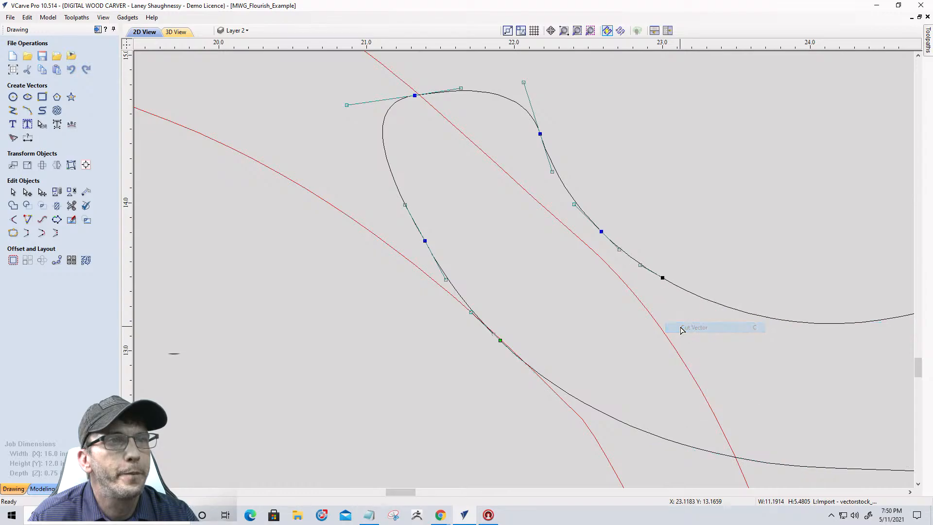
pyautogui.scroll(-3, 679, 327)
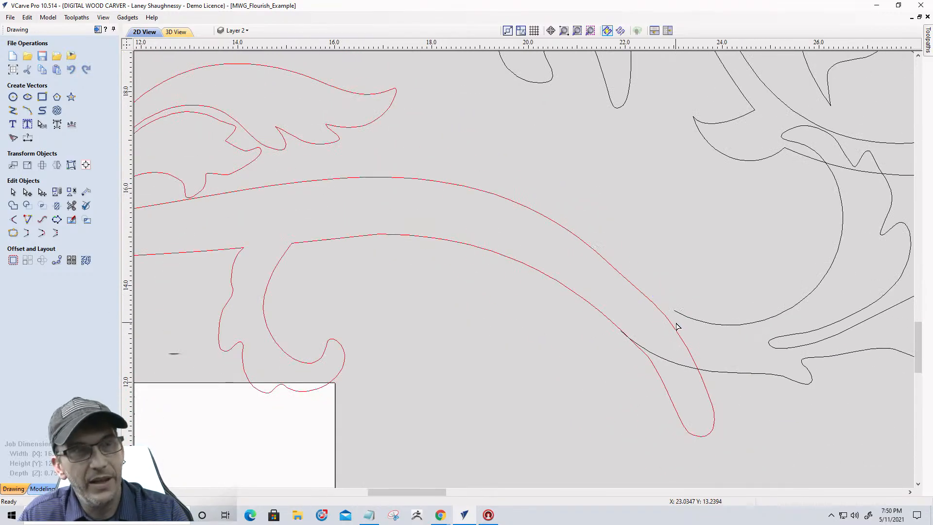
pyautogui.click(677, 327)
# - Move both open stem ends of the flourish onto the scroll's edges and align the upper end's tangent handle with the scroll's curve
pyautogui.scroll(3, 677, 326)
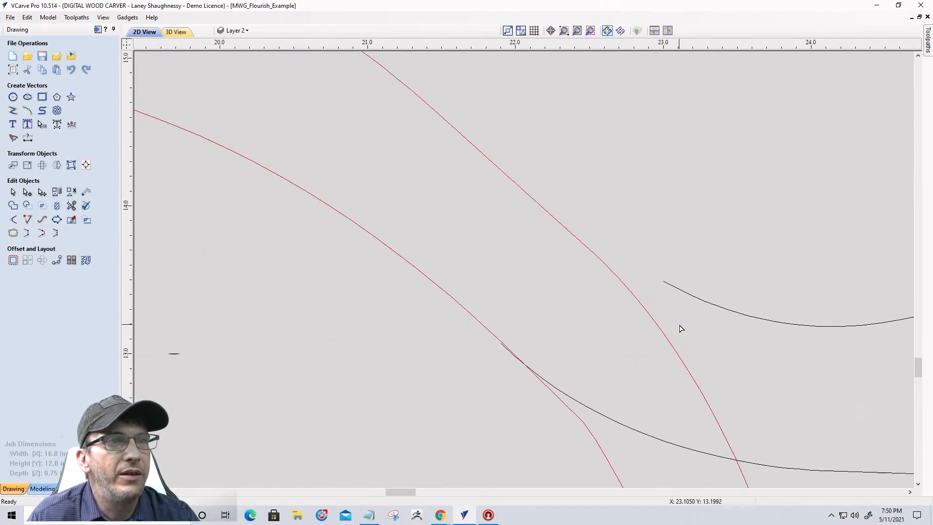
pyautogui.click(679, 291)
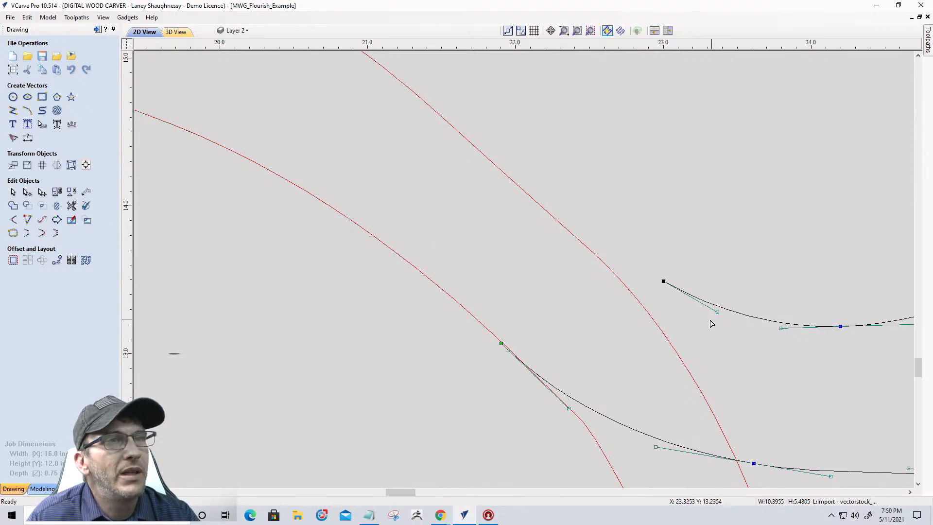
pyautogui.moveTo(663, 281); pyautogui.dragTo(547, 212)
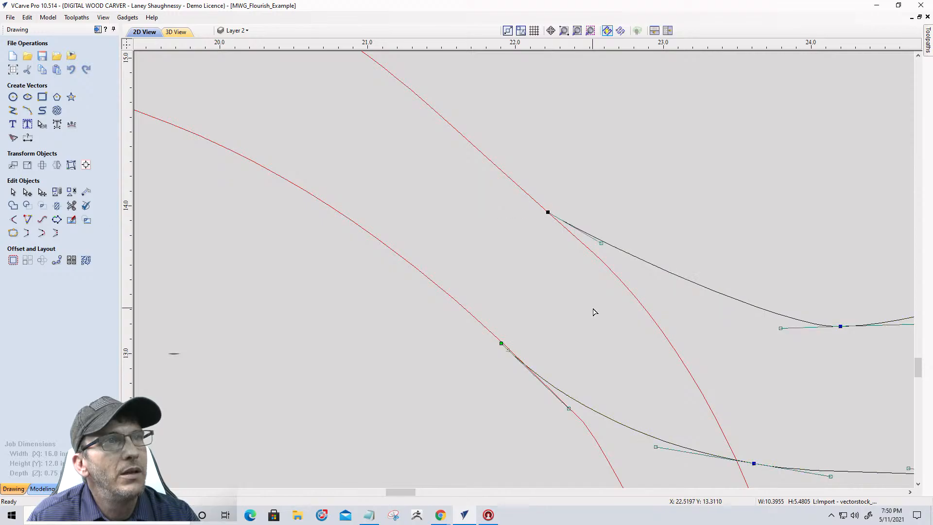
pyautogui.moveTo(602, 247); pyautogui.dragTo(601, 260)
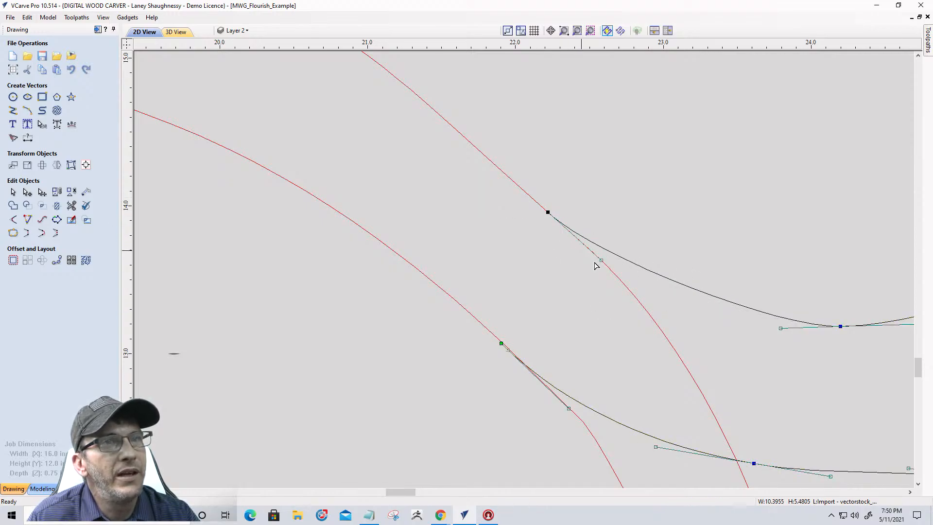
pyautogui.scroll(4, 488, 402)
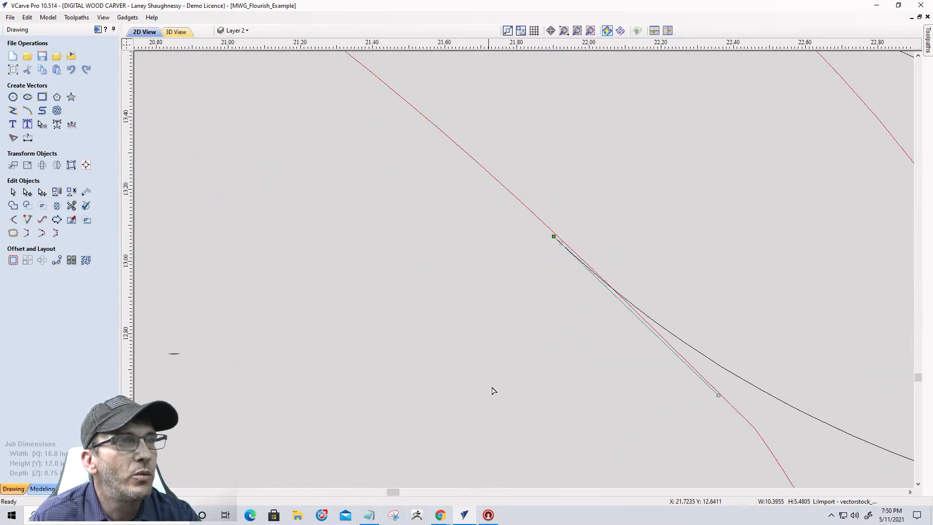
pyautogui.moveTo(554, 236); pyautogui.dragTo(550, 230)
# - Trim away the scroll's rounded tail tip where it extends past the flourish's lower edge
pyautogui.scroll(-8, 528, 286)
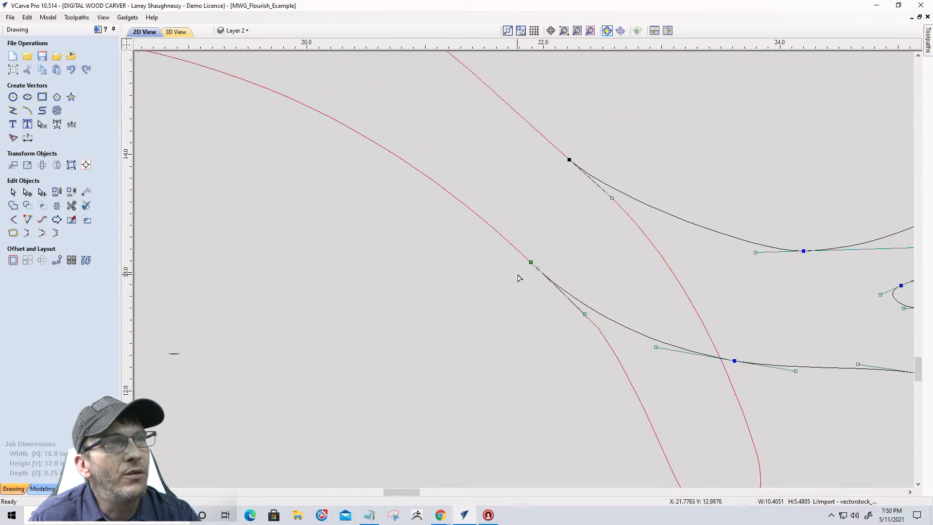
pyautogui.click(71, 206)
pyautogui.click(591, 354)
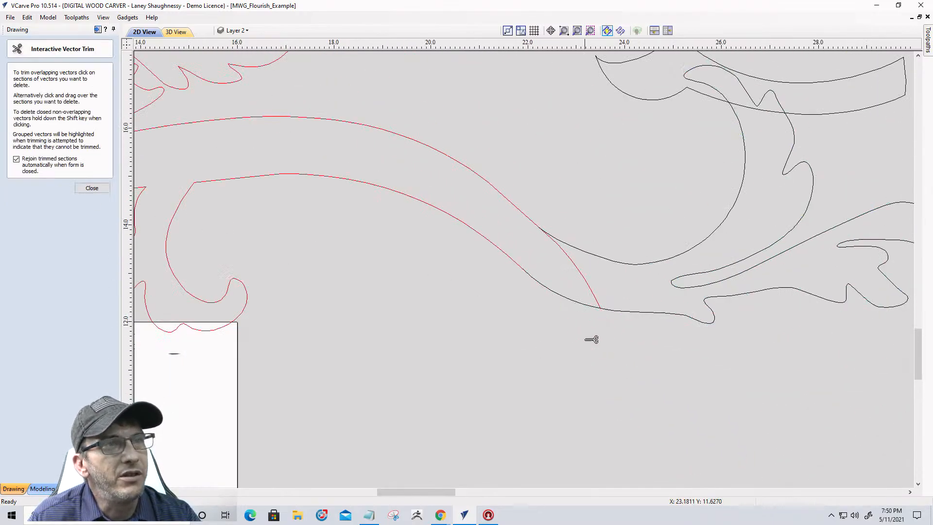
# - Trim away the leftover curve section that crosses between the stem's upper and lower edges on the flourish
pyautogui.click(593, 289)
pyautogui.click(91, 189)
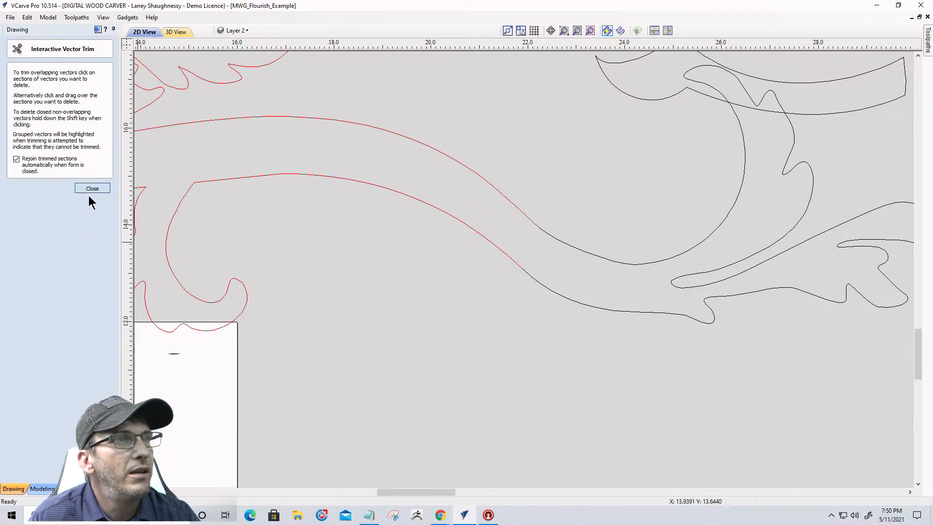
# - Trim the doubled-up line sections where the two vectors overlap along the flourish stem's lower edge
pyautogui.click(519, 205)
pyautogui.scroll(10, 480, 208)
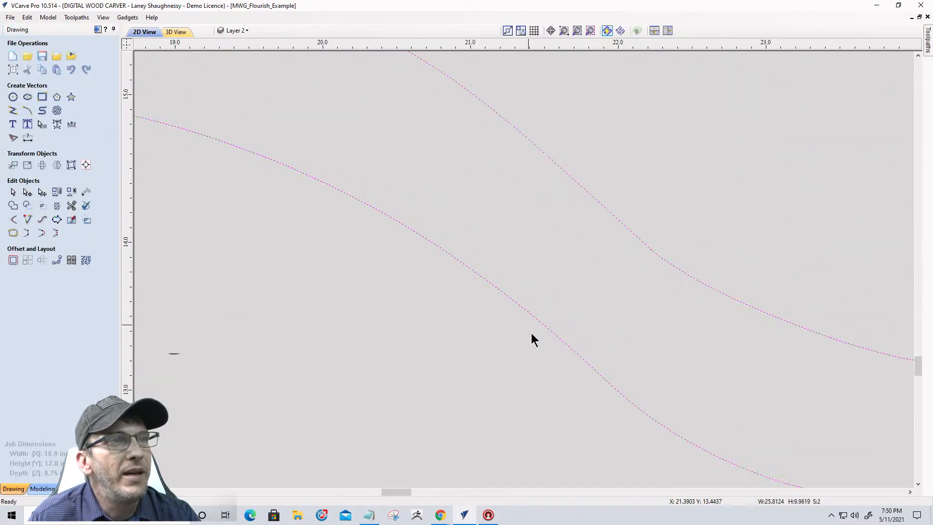
pyautogui.scroll(-2, 514, 336)
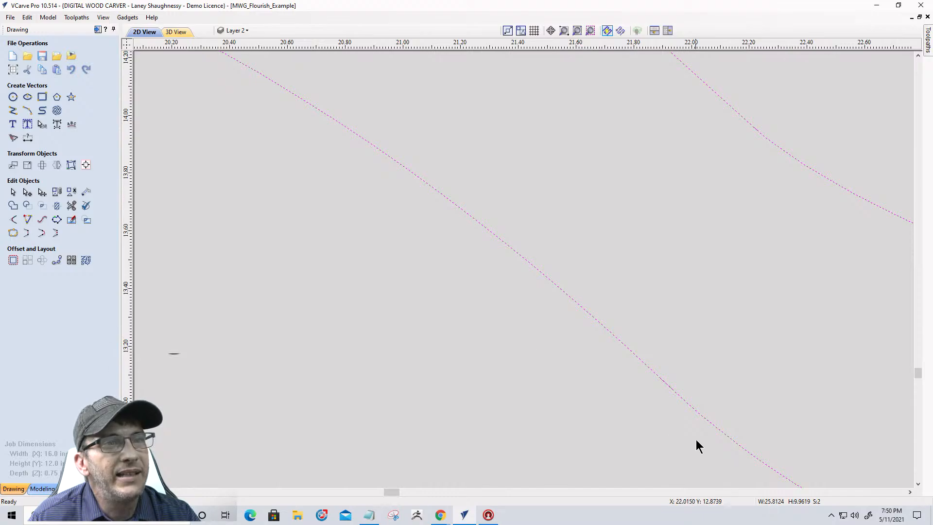
pyautogui.scroll(8, 670, 339)
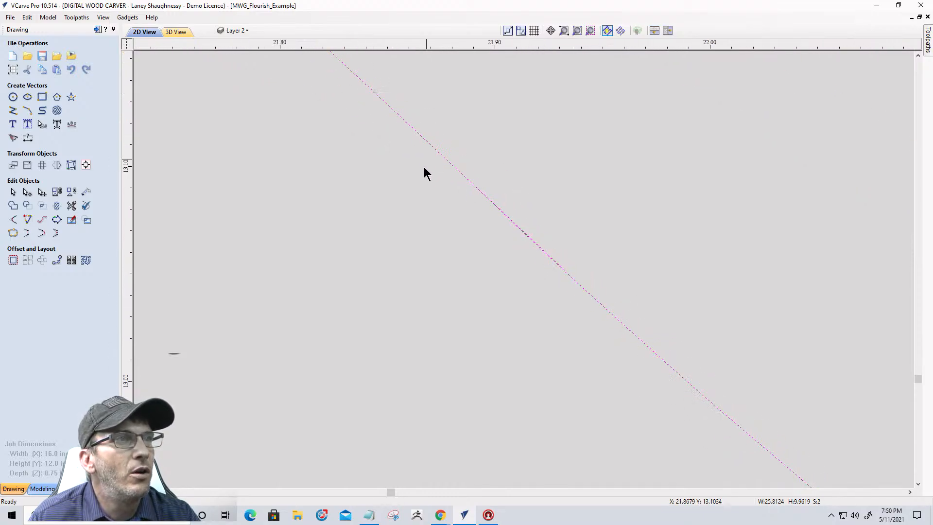
pyautogui.scroll(6, 515, 233)
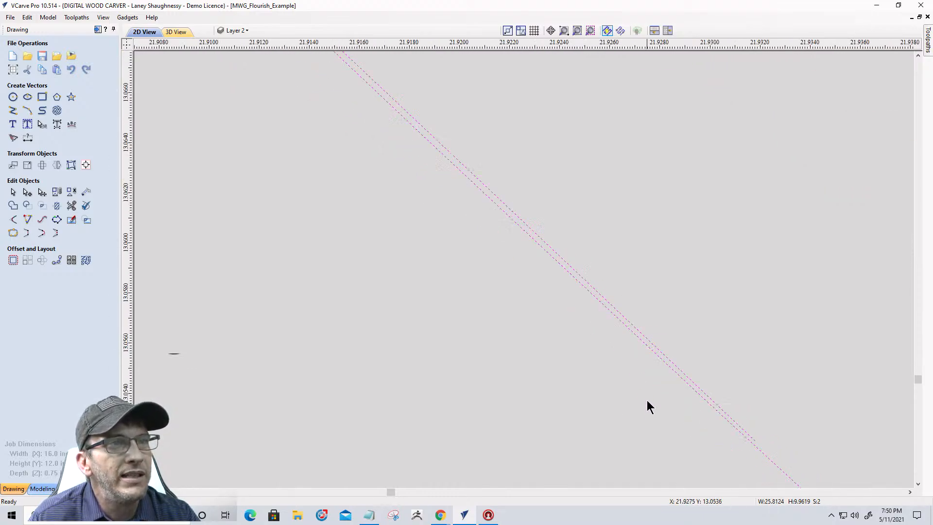
pyautogui.scroll(-4, 586, 238)
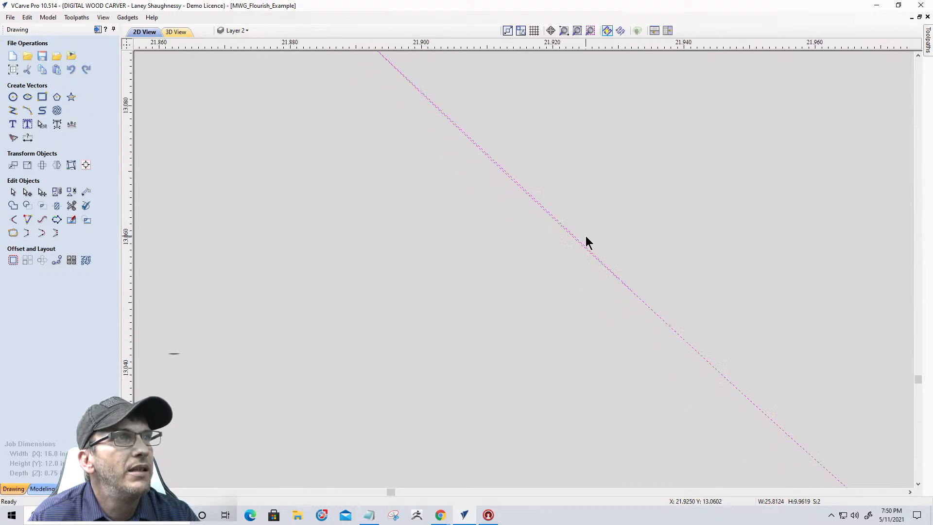
pyautogui.scroll(5, 586, 242)
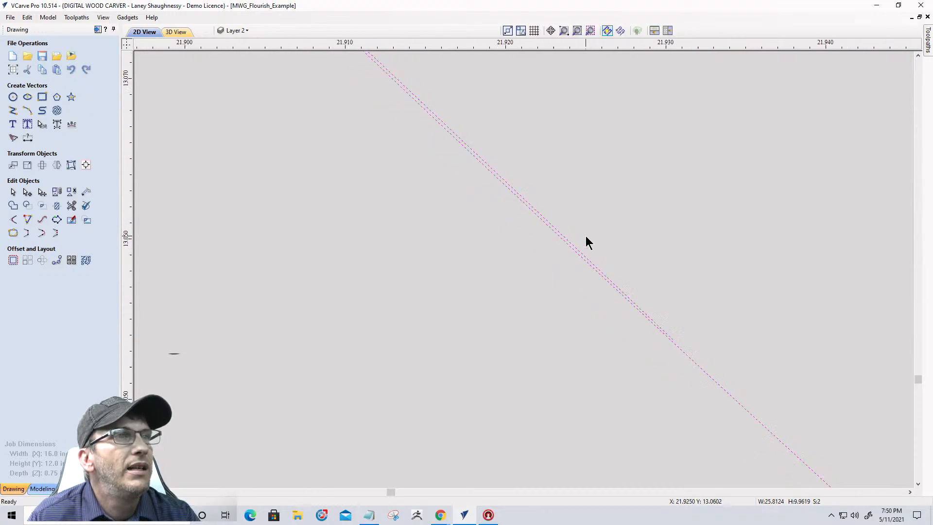
pyautogui.click(71, 205)
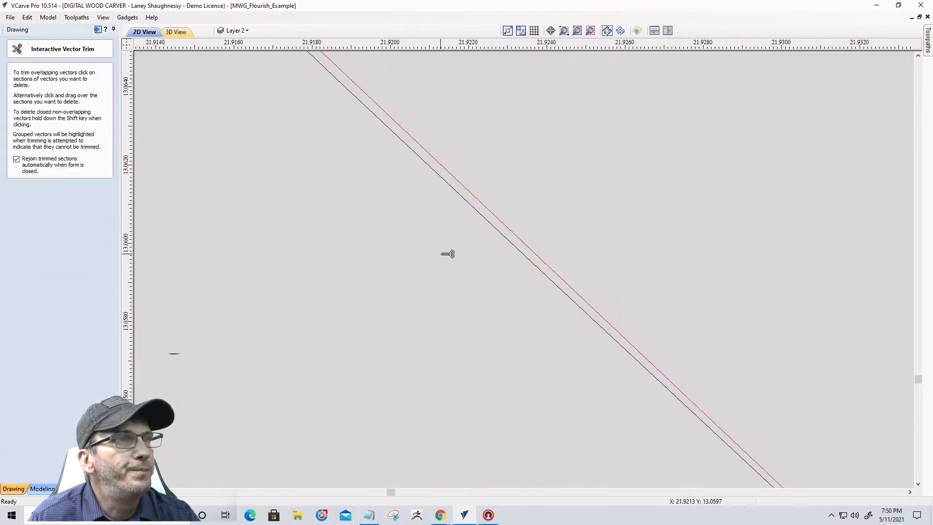
pyautogui.click(520, 235)
pyautogui.scroll(-6, 550, 294)
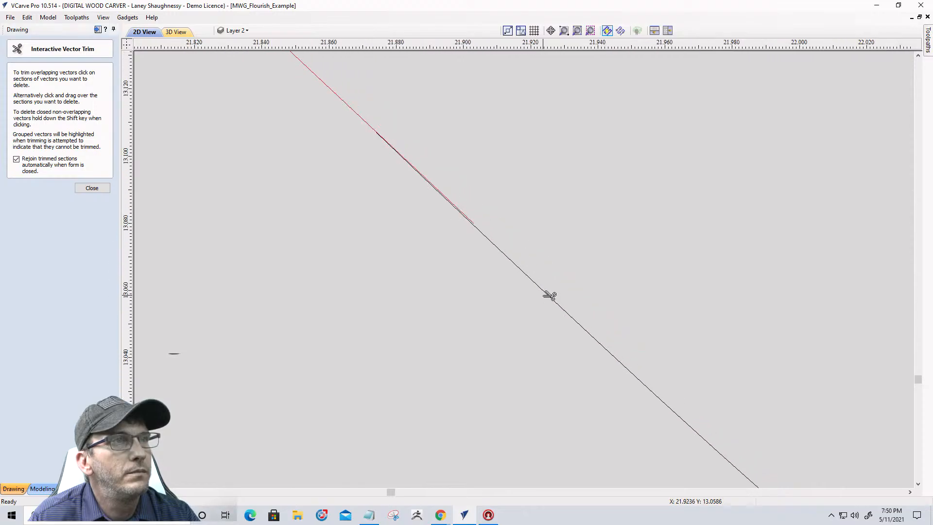
pyautogui.scroll(3, 549, 294)
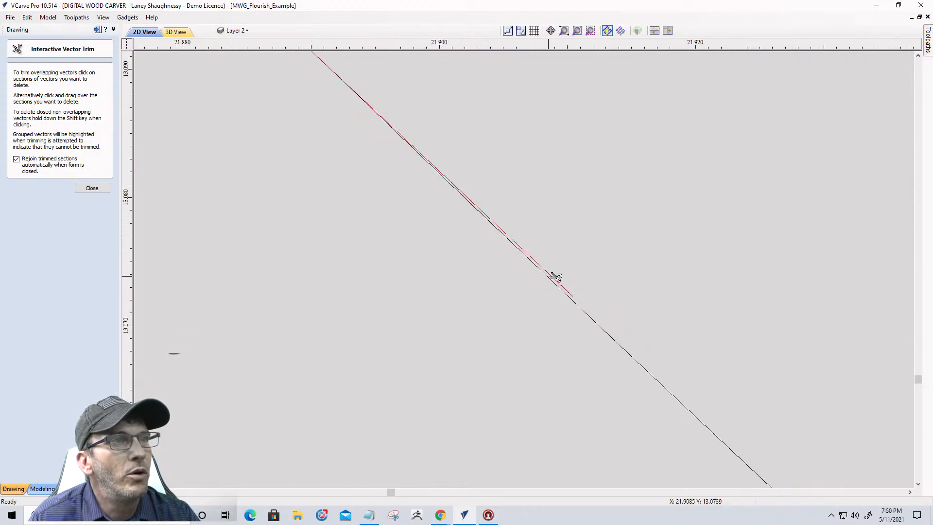
pyautogui.click(559, 277)
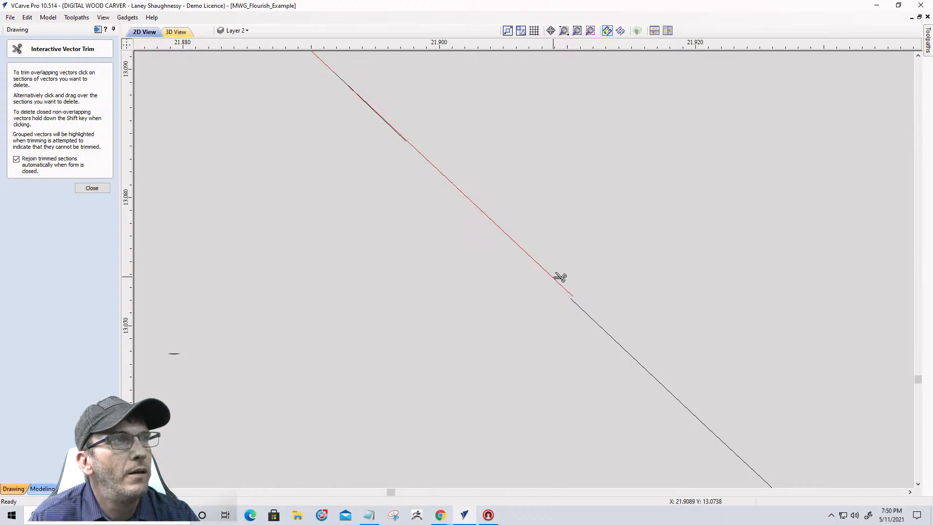
pyautogui.scroll(-3, 558, 275)
pyautogui.click(92, 187)
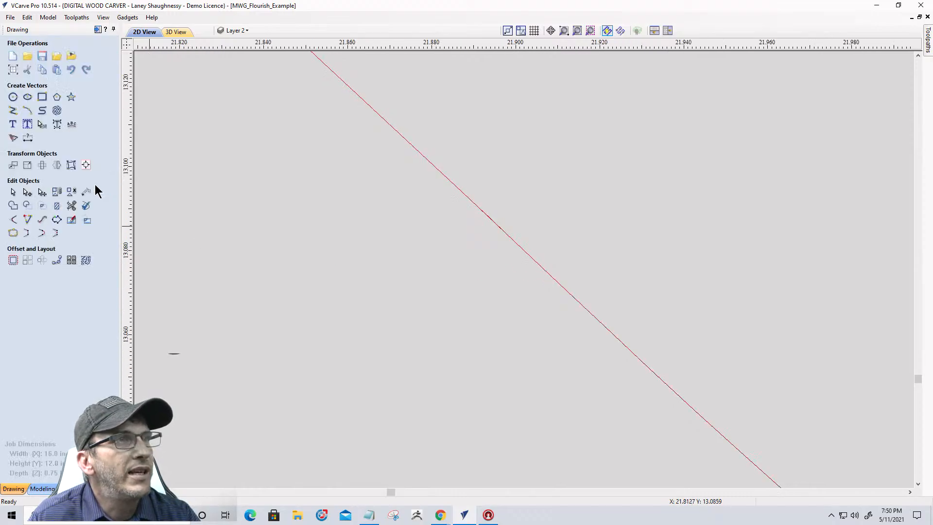
# - In node editing, pull the free end of the short leftover fragment off the stem's lower edge and delete its span
pyautogui.scroll(5, 486, 224)
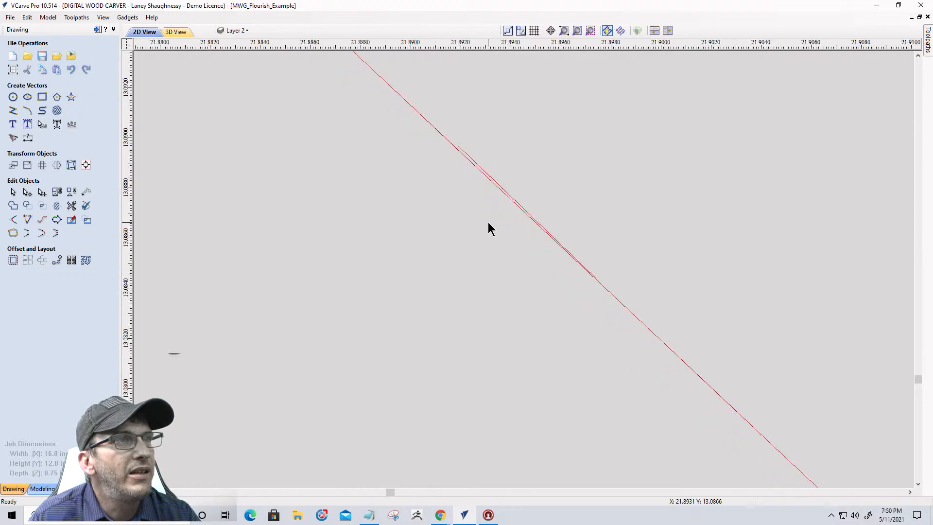
pyautogui.click(27, 192)
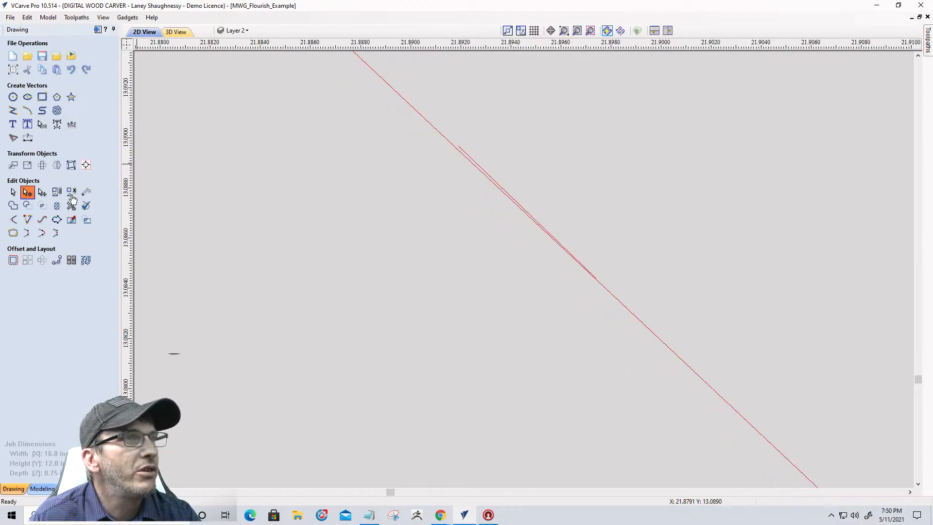
pyautogui.click(452, 147)
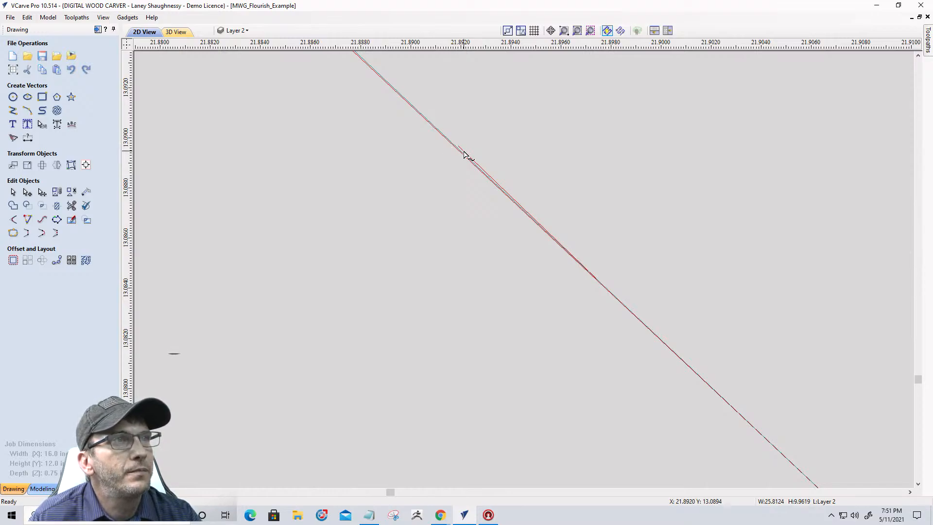
pyautogui.click(463, 153)
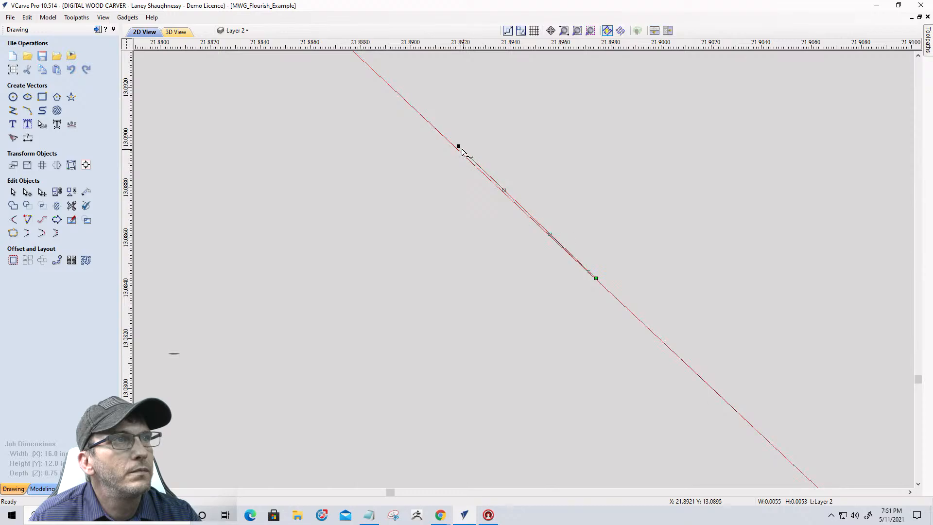
pyautogui.moveTo(682, 261); pyautogui.dragTo(657, 232)
pyautogui.rightClick(628, 259)
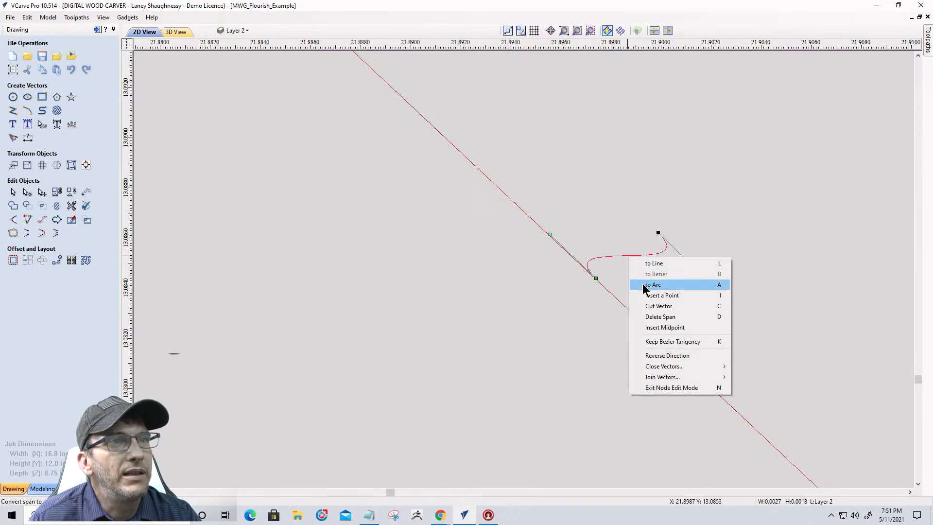
pyautogui.click(646, 308)
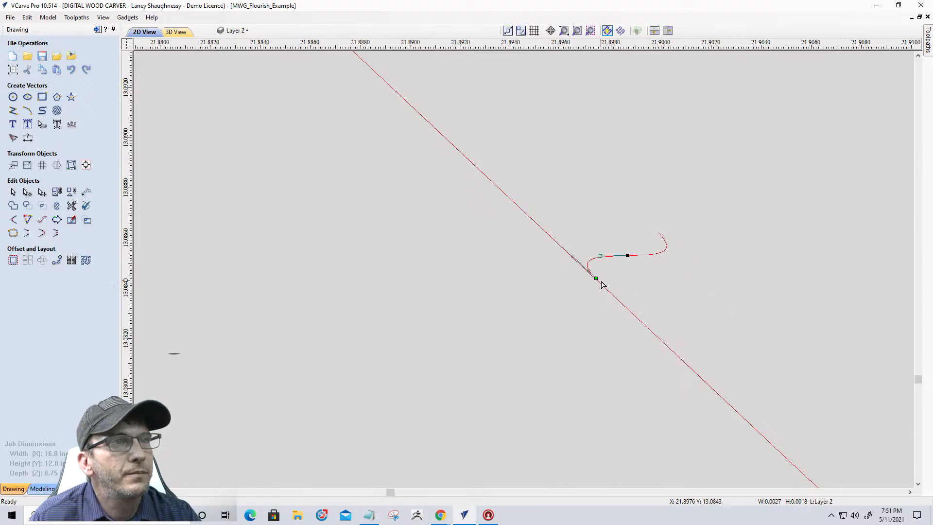
pyautogui.click(639, 259)
pyautogui.rightClick(640, 258)
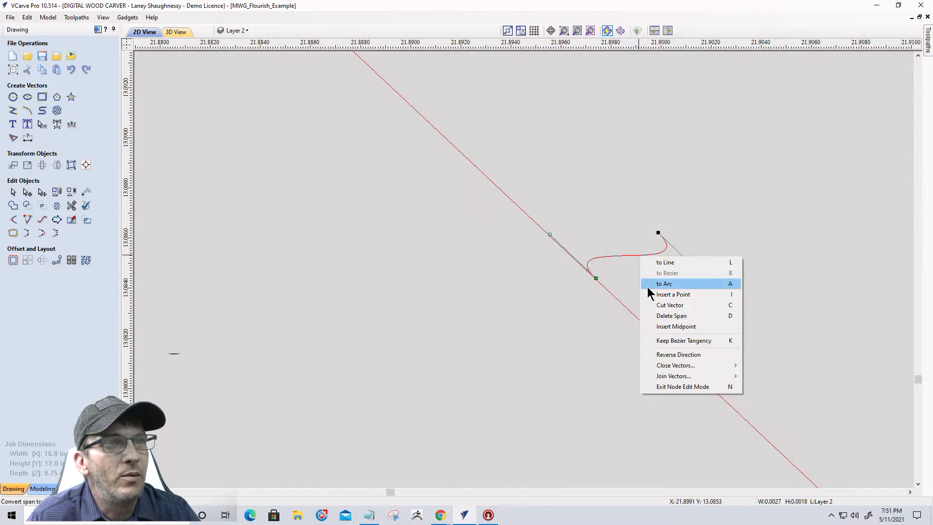
pyautogui.click(656, 316)
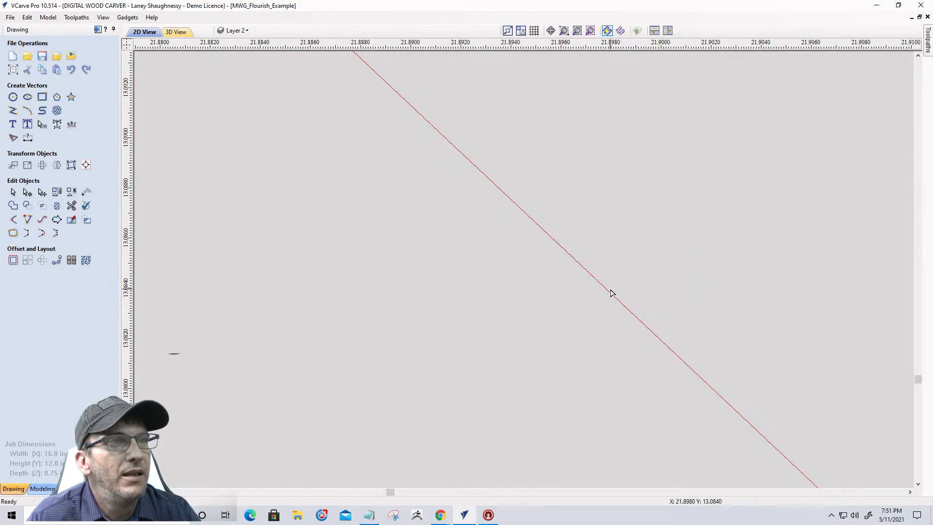
# - Check with Join Vectors whether the whole flourish outline can be joined into a closed vector
pyautogui.scroll(-10, 616, 294)
pyautogui.scroll(-10, 611, 295)
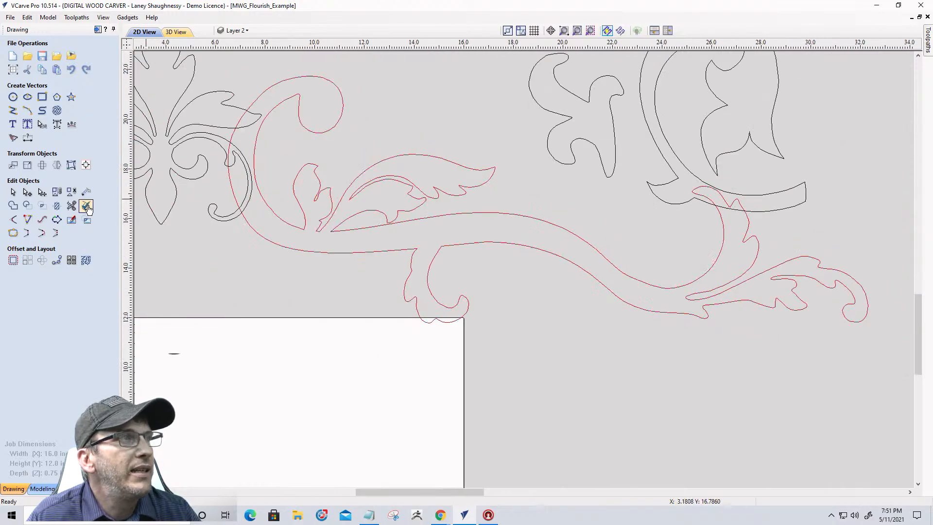
pyautogui.click(13, 232)
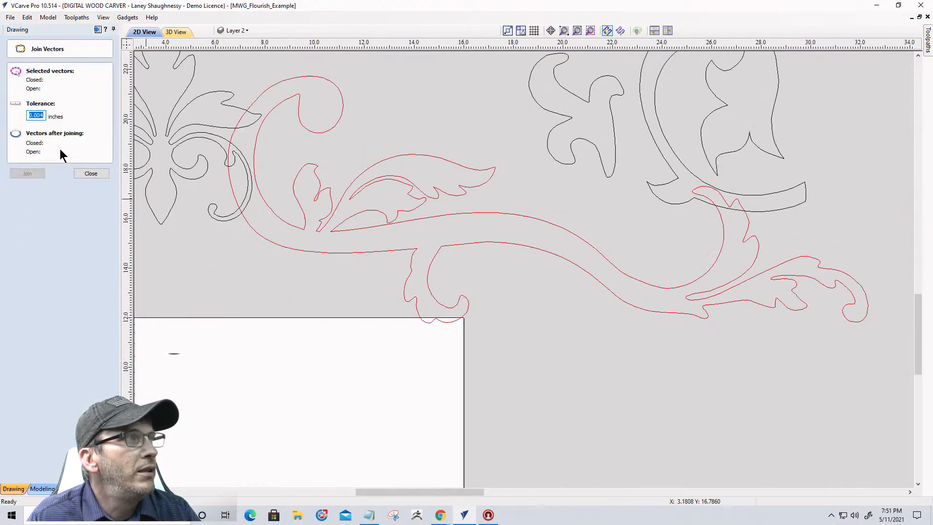
pyautogui.click(409, 219)
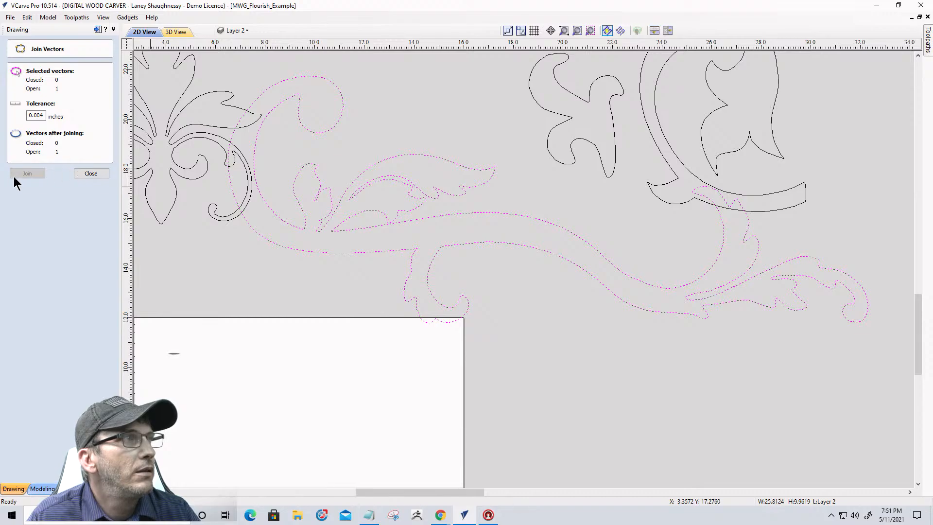
pyautogui.click(91, 174)
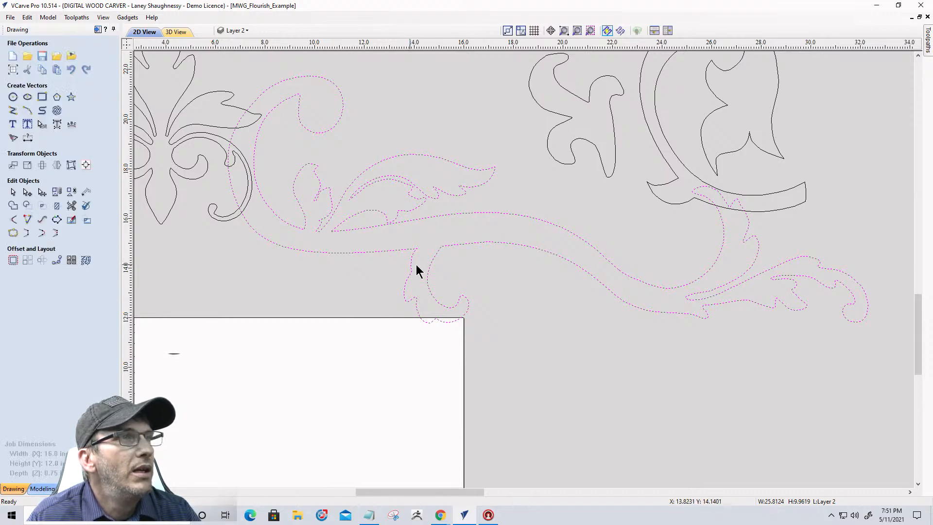
# - Move the whole flourish as one piece down and to the right, clear of the fleur-de-lis
pyautogui.click(646, 334)
pyautogui.click(504, 218)
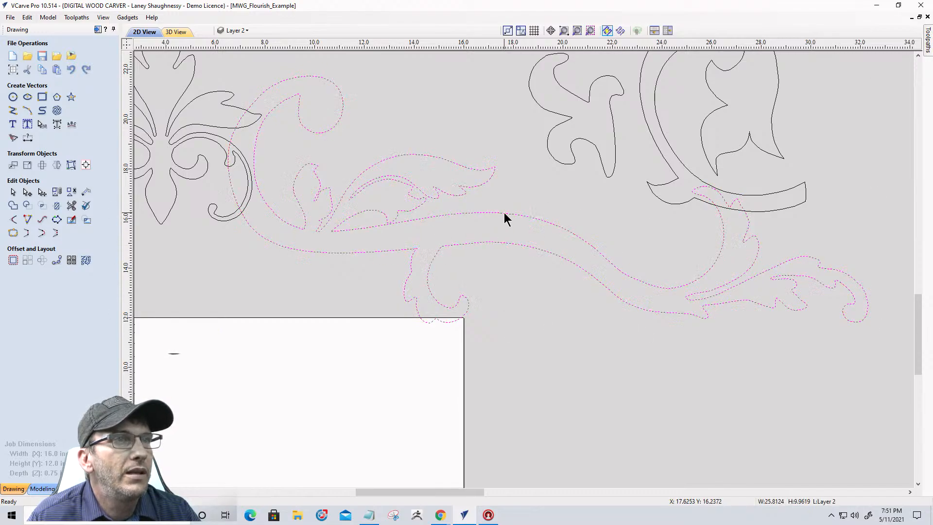
pyautogui.moveTo(503, 212); pyautogui.dragTo(626, 346)
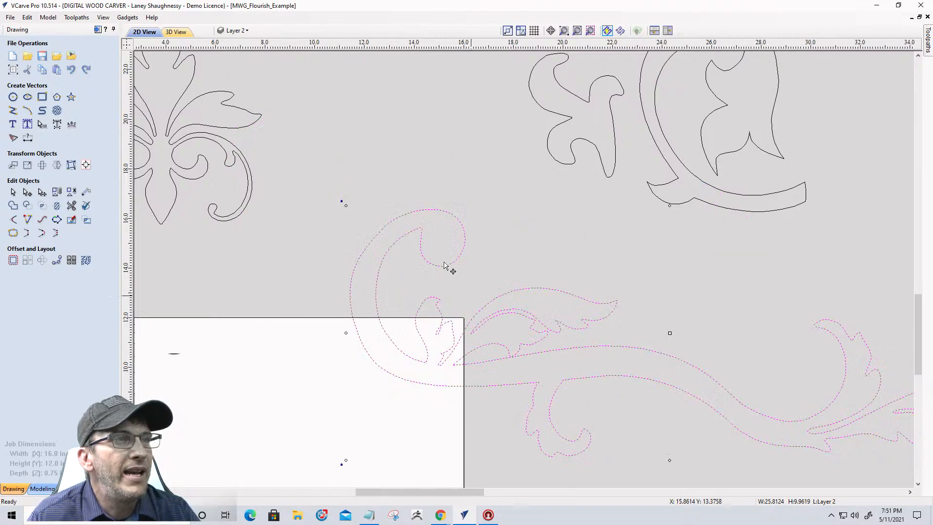
pyautogui.scroll(-1, 327, 321)
pyautogui.scroll(3, 631, 402)
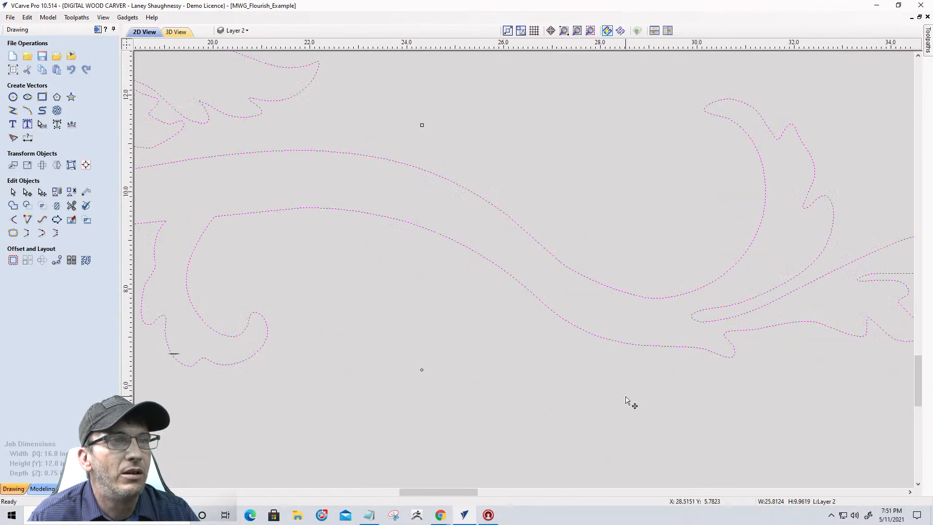
pyautogui.scroll(-2, 630, 402)
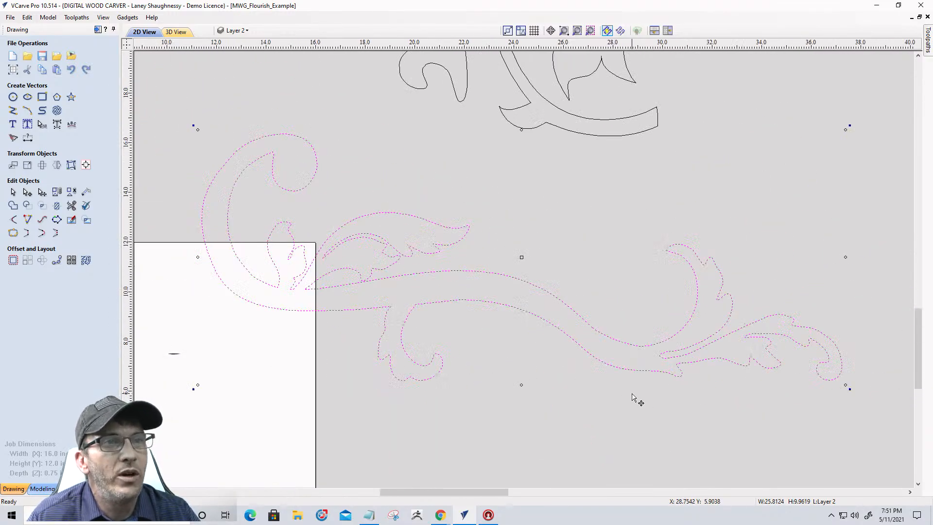
# - Separate the overlapping end nodes on the stem's upper edge, bring them together at one point, and join the flourish outline into a closed vector
pyautogui.click(27, 192)
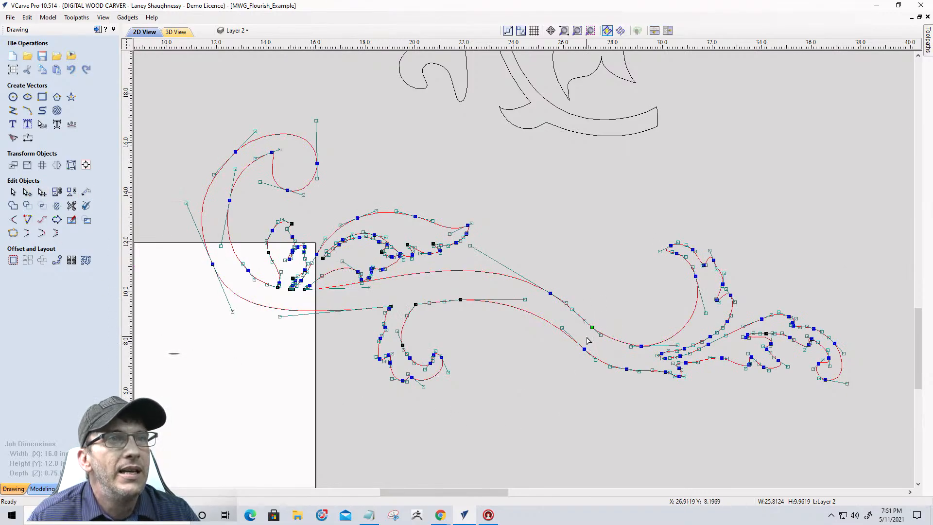
pyautogui.scroll(8, 587, 340)
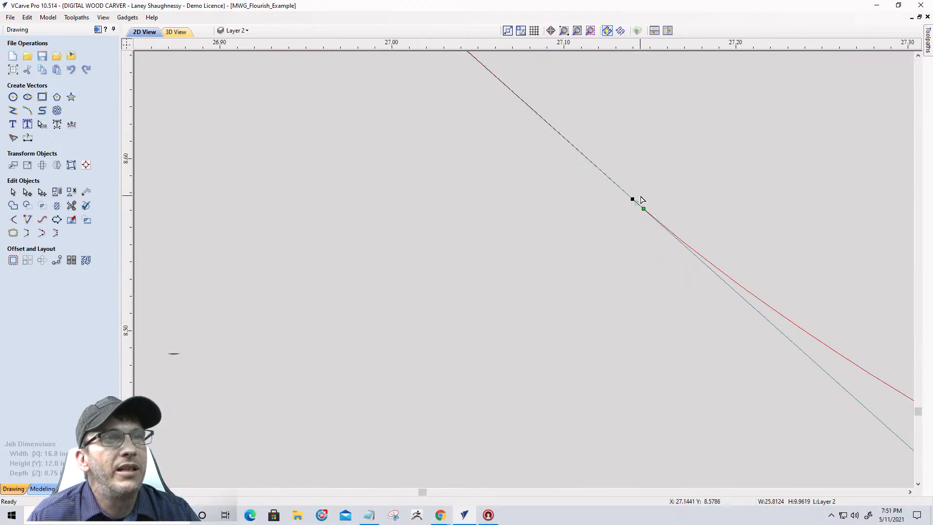
pyautogui.scroll(3, 641, 200)
pyautogui.moveTo(648, 247); pyautogui.dragTo(658, 139)
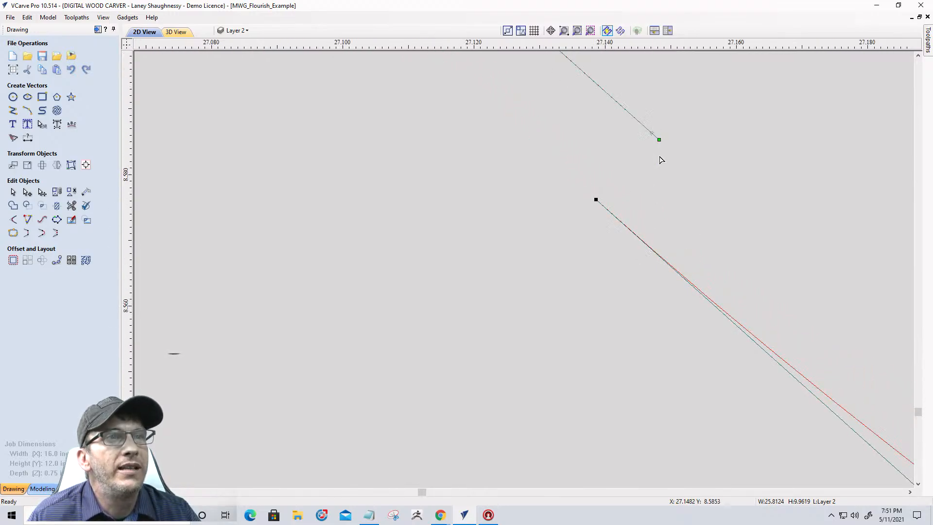
pyautogui.scroll(-3, 674, 413)
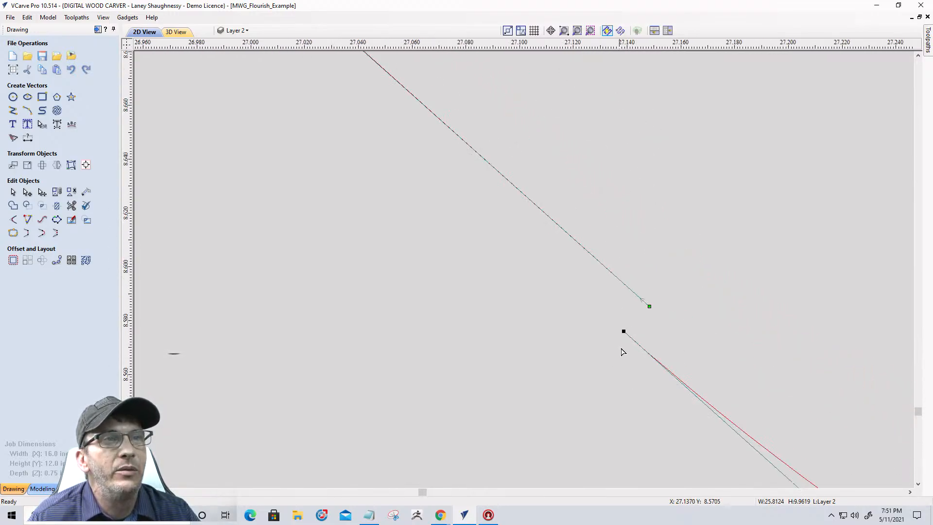
pyautogui.moveTo(649, 305); pyautogui.dragTo(625, 331)
pyautogui.scroll(-2, 662, 318)
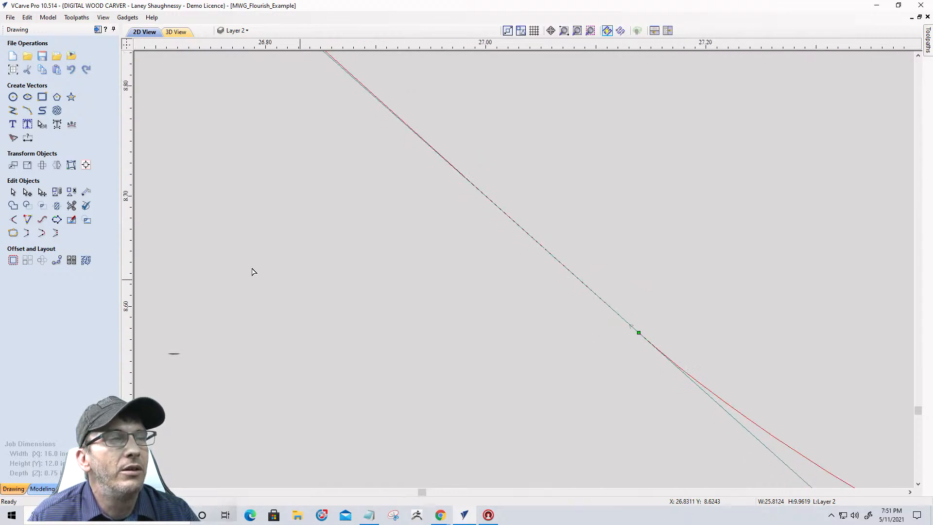
pyautogui.click(13, 232)
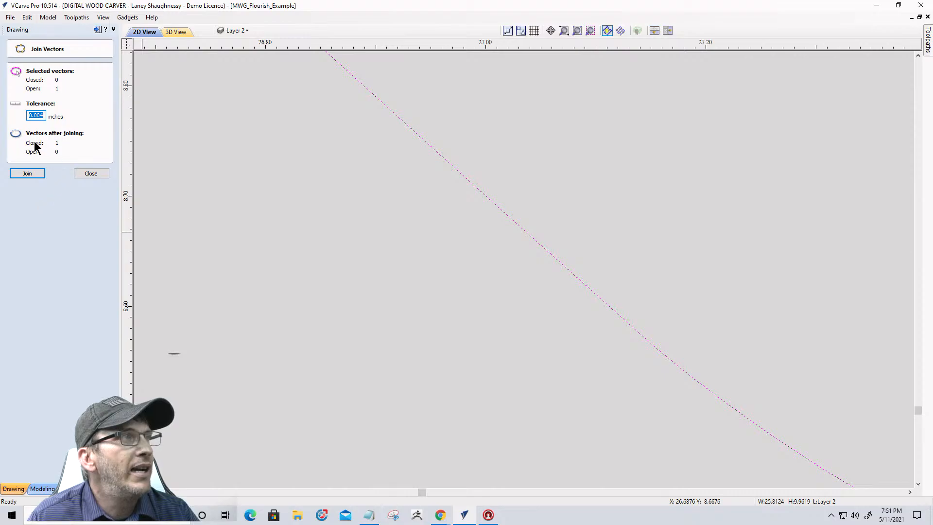
pyautogui.click(25, 174)
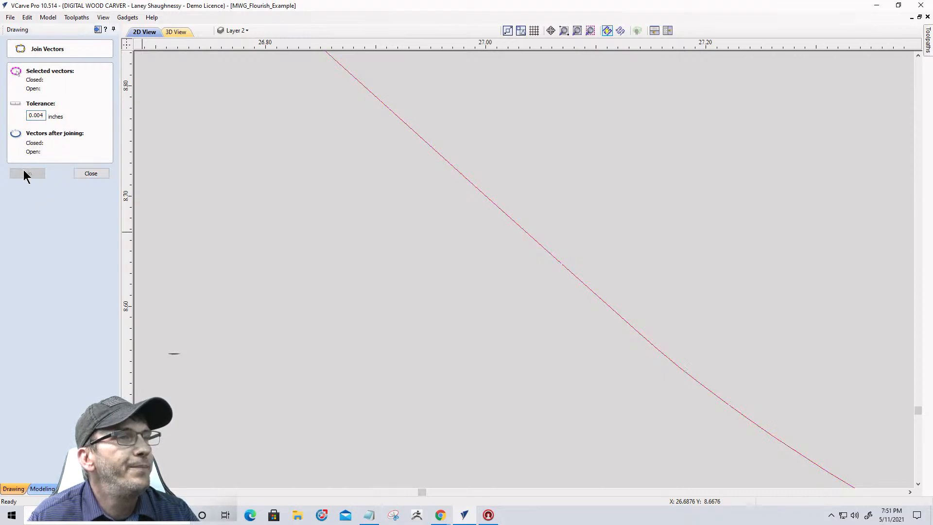
# - Close Join Vectors and select the joined flourish to check that its whole outline is one vector
pyautogui.click(90, 174)
pyautogui.scroll(-10, 540, 416)
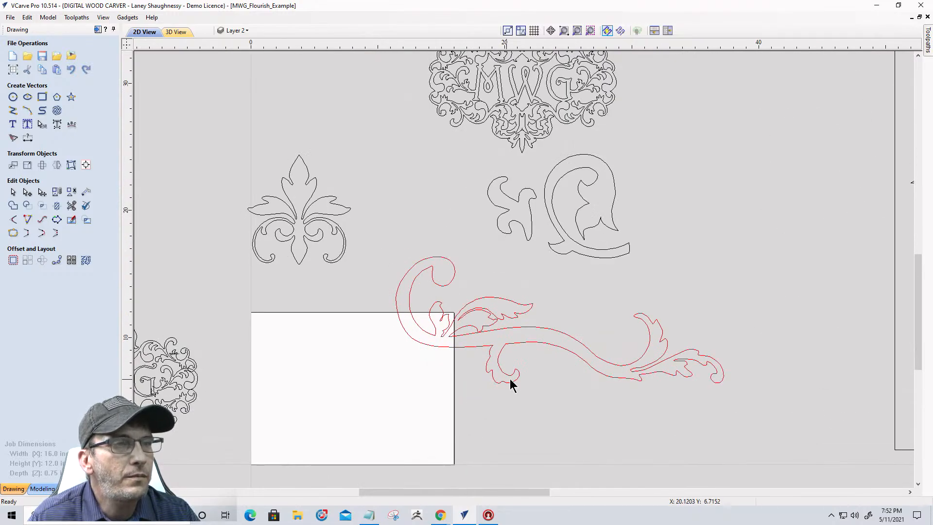
pyautogui.scroll(2, 510, 381)
pyautogui.click(651, 349)
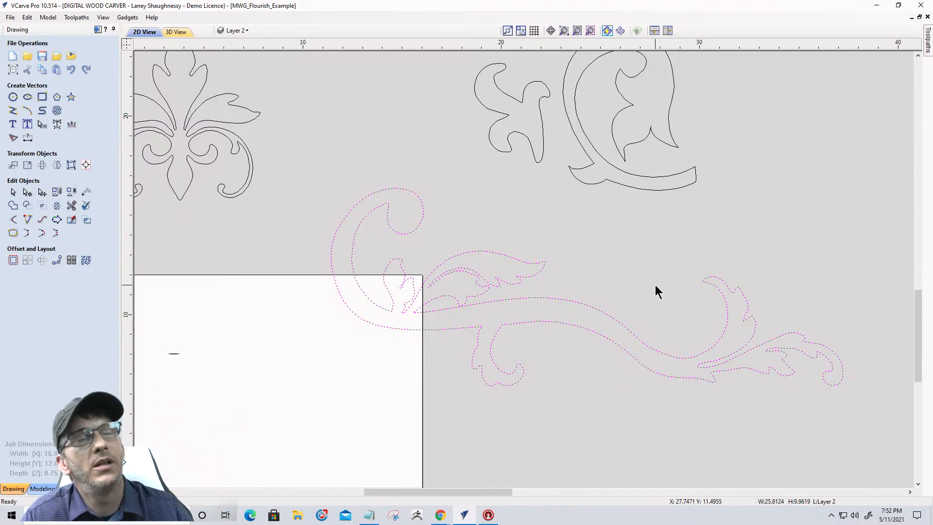
pyautogui.scroll(-5, 662, 309)
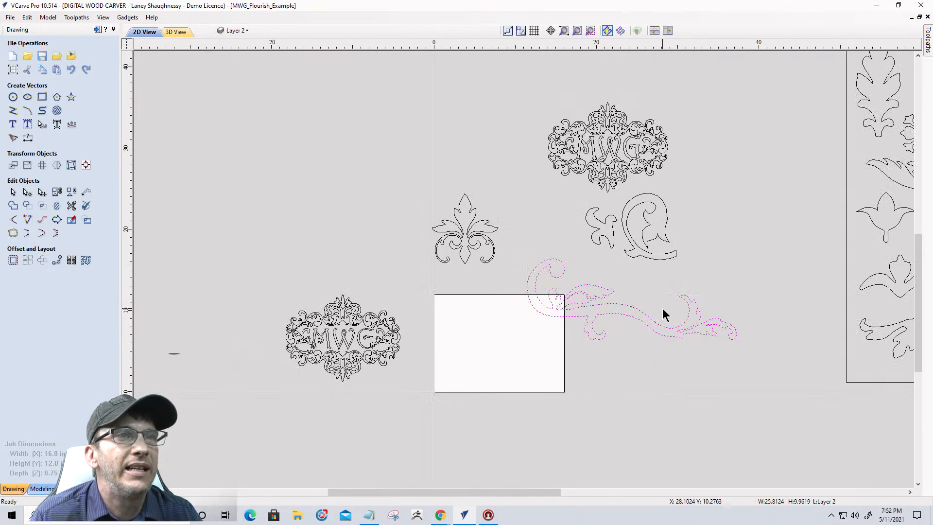
pyautogui.scroll(4, 663, 311)
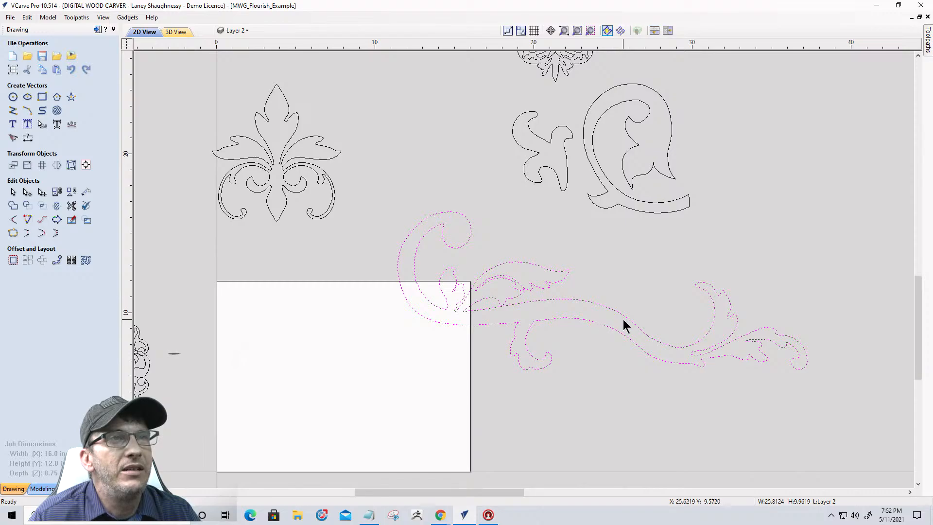
# - Move the C-shaped scroll with the leafed tip over the flourish's upper-left curl and open it for node editing
pyautogui.click(665, 205)
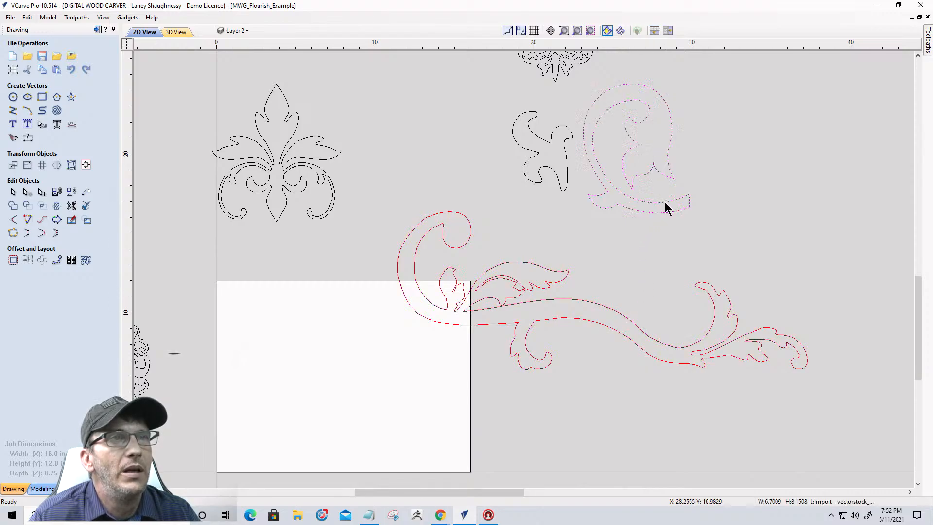
pyautogui.scroll(-3, 690, 199)
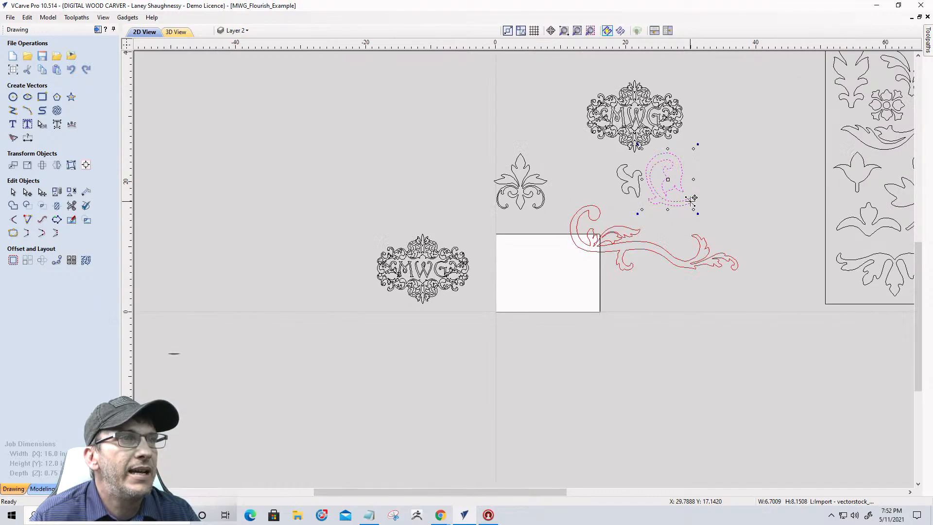
pyautogui.moveTo(691, 199); pyautogui.dragTo(611, 227)
pyautogui.scroll(5, 602, 221)
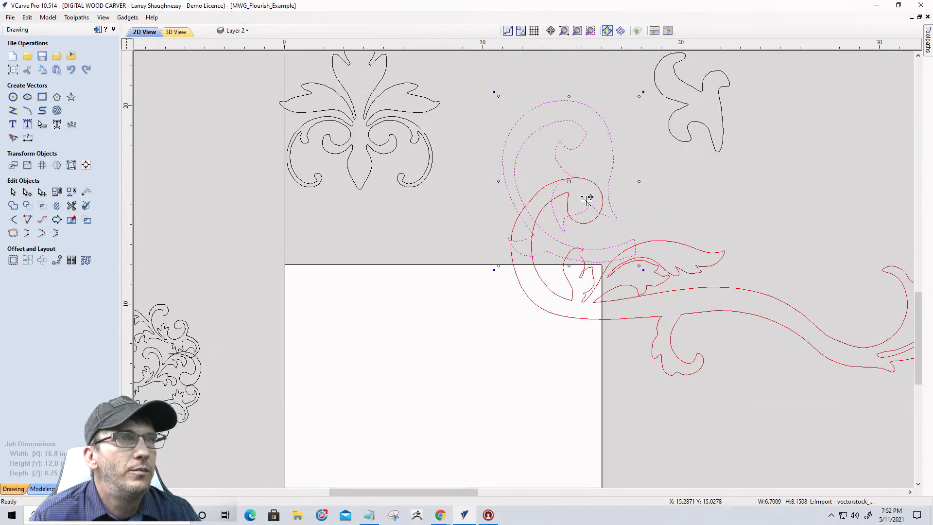
pyautogui.moveTo(569, 146); pyautogui.dragTo(617, 164)
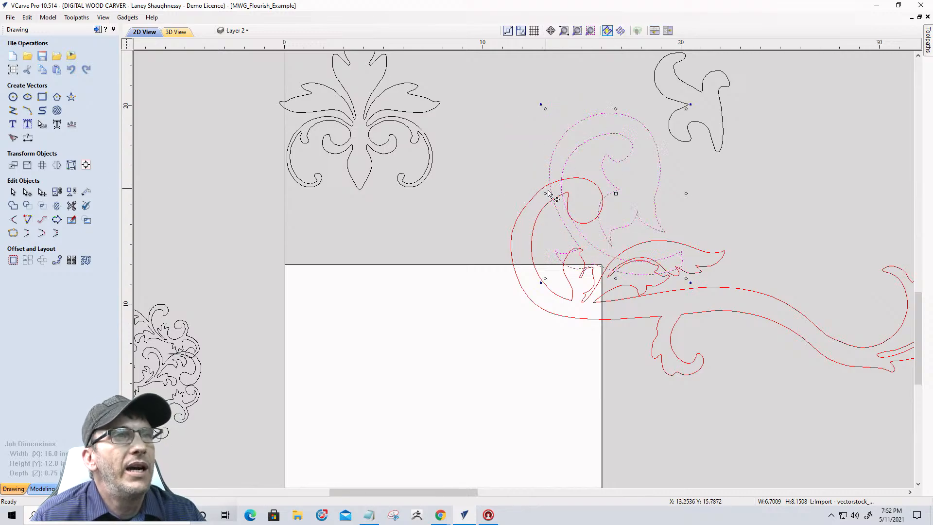
pyautogui.scroll(3, 551, 195)
pyautogui.click(27, 192)
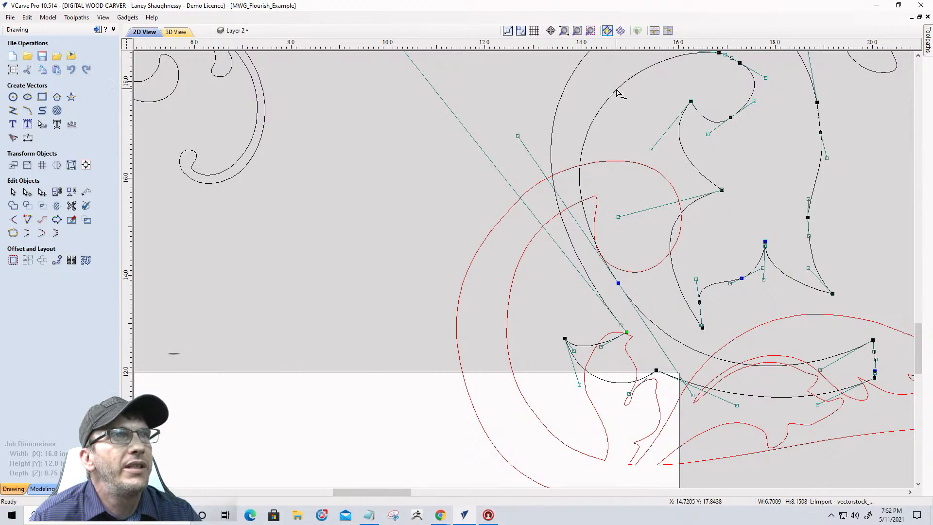
pyautogui.rightClick(621, 86)
pyautogui.click(631, 150)
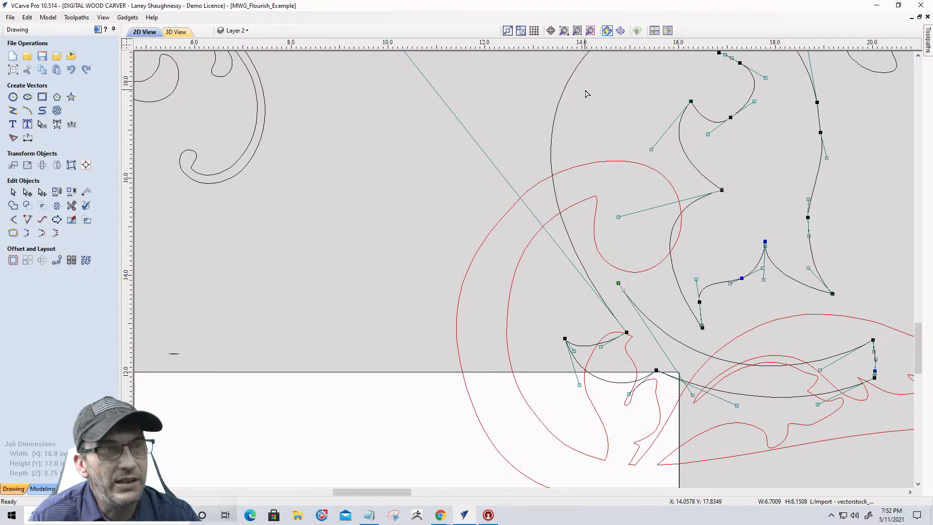
pyautogui.hotkey('ctrl', 'z')
# - Cut the scroll's inner and outer curves near its top and delete the lower portion, keeping the leafed tip
pyautogui.rightClick(621, 86)
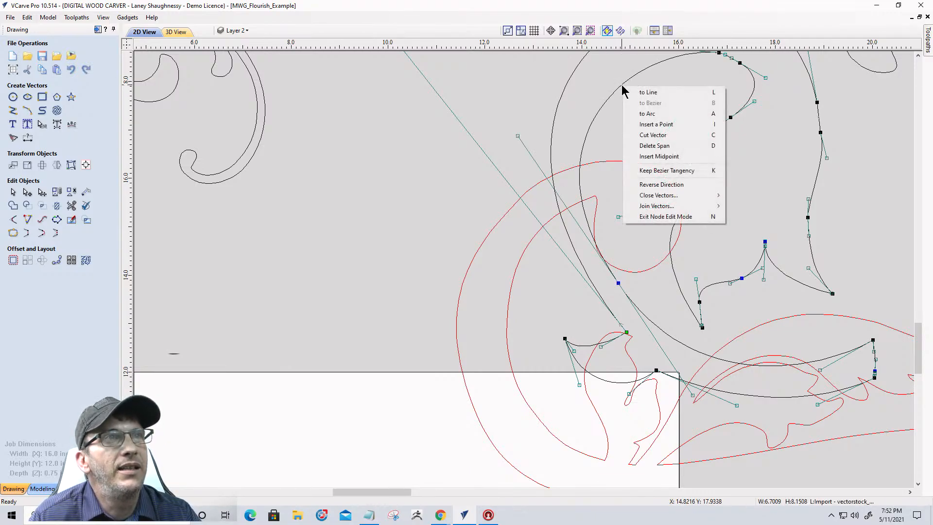
pyautogui.click(630, 134)
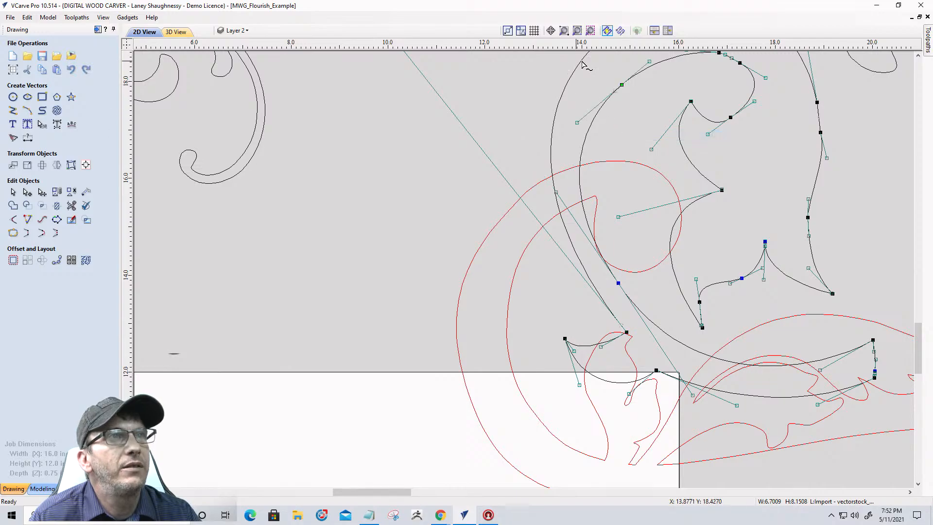
pyautogui.scroll(-3, 597, 83)
pyautogui.scroll(4, 597, 85)
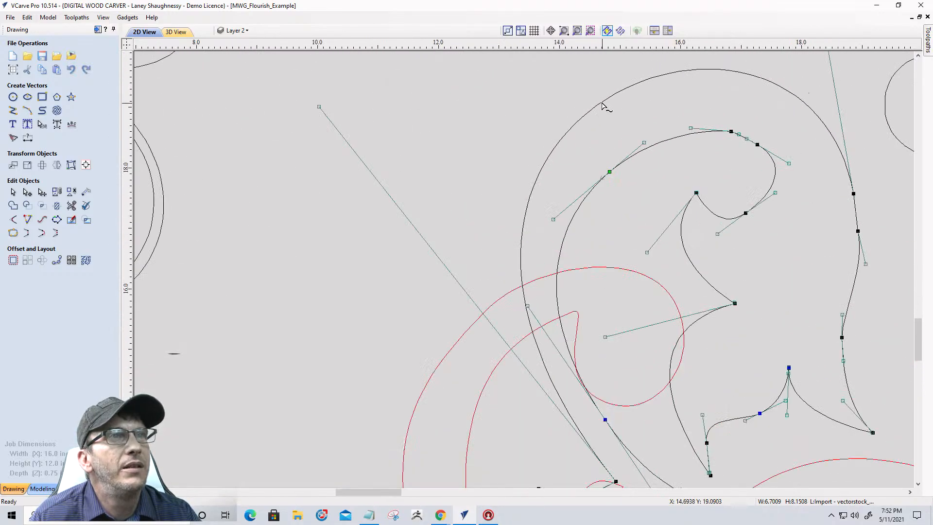
pyautogui.rightClick(602, 101)
pyautogui.rightClick(639, 83)
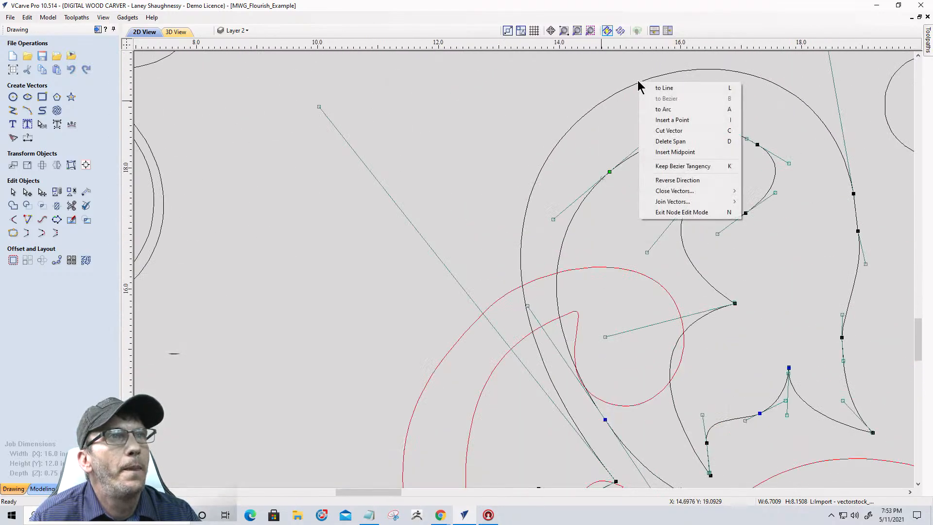
pyautogui.click(647, 131)
pyautogui.scroll(-3, 587, 156)
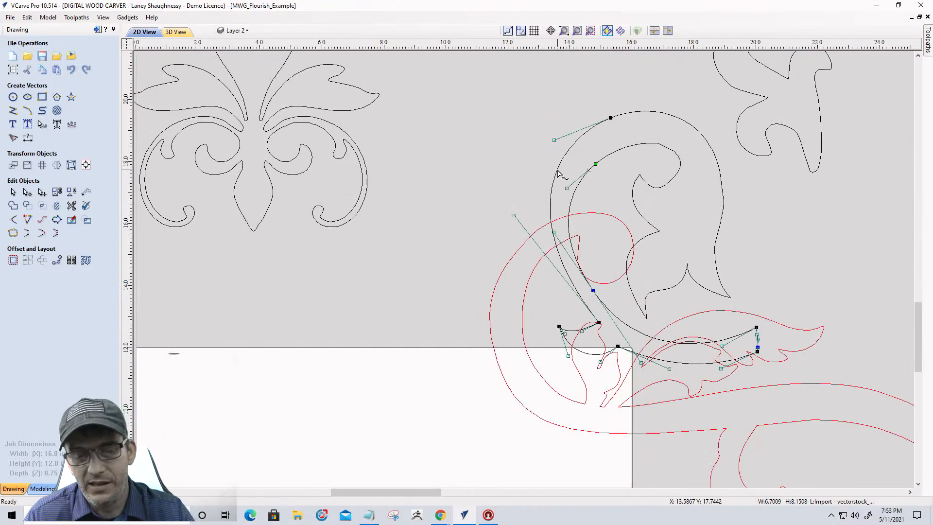
pyautogui.click(557, 174)
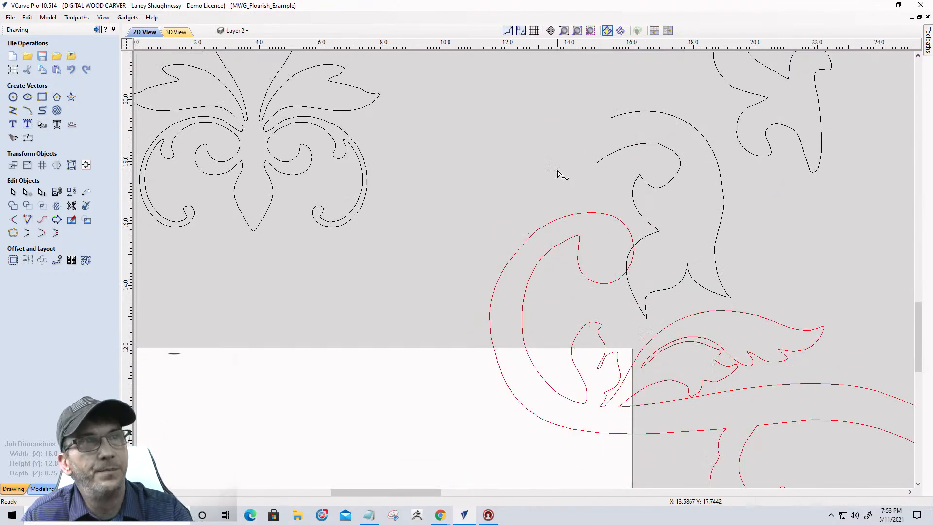
# - Cut the flourish at the outer and inner nodes of its upper-left curl in node editing
pyautogui.click(552, 220)
pyautogui.rightClick(530, 235)
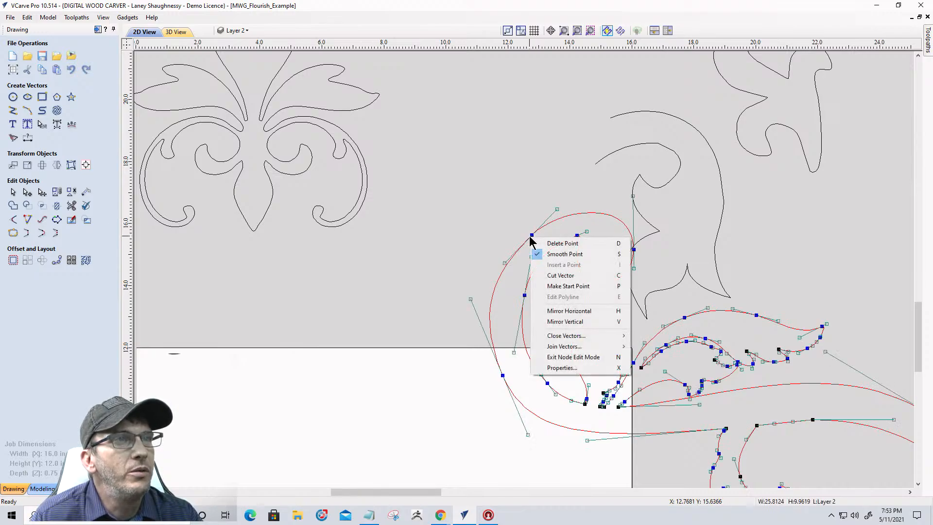
pyautogui.click(552, 286)
pyautogui.rightClick(526, 295)
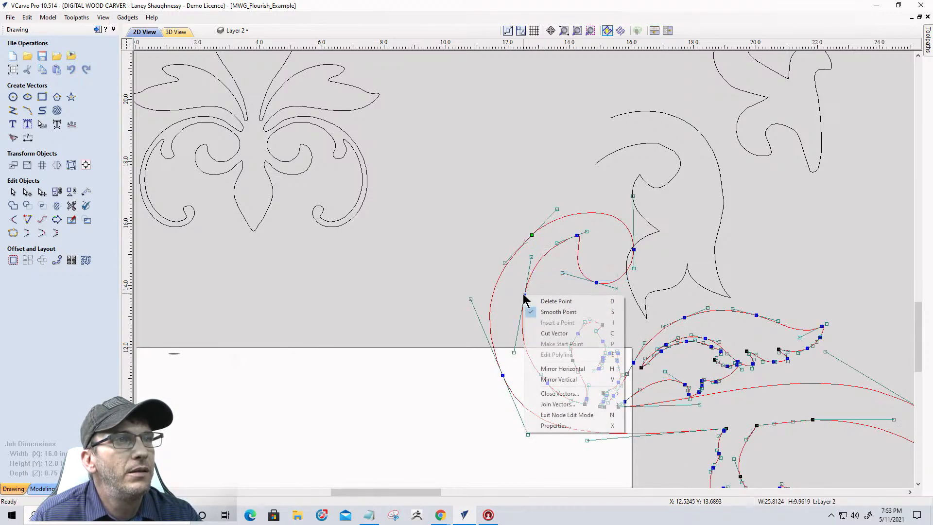
pyautogui.click(546, 333)
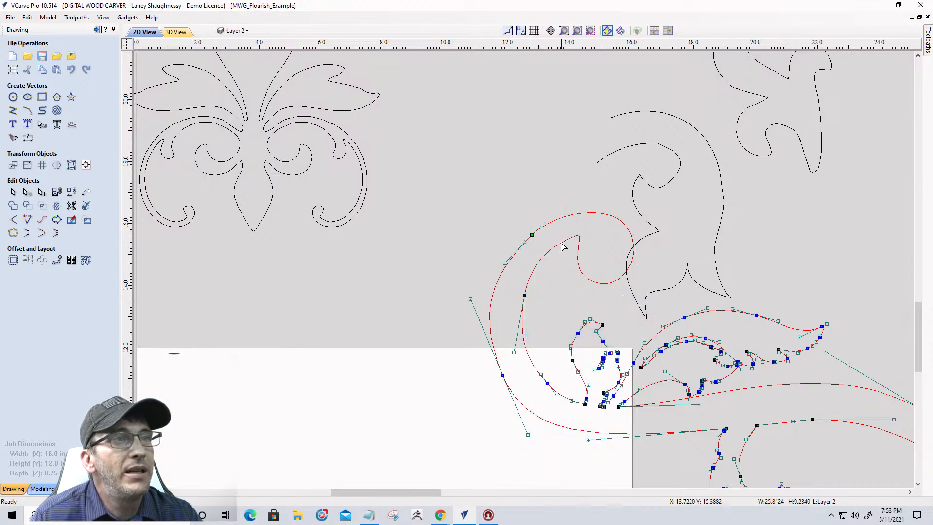
# - Select the cut-off curl end and move it away from the flourish, over the stem to the right
pyautogui.click(562, 246)
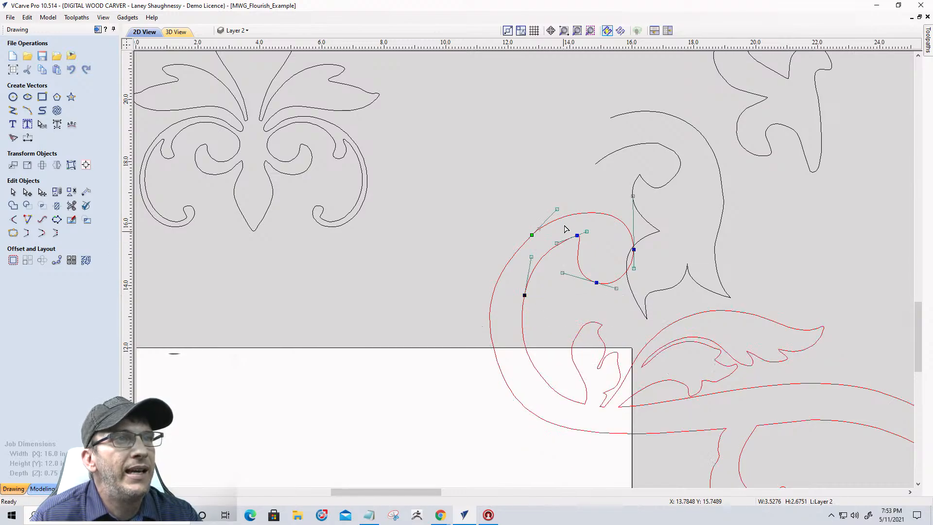
pyautogui.scroll(-2, 515, 204)
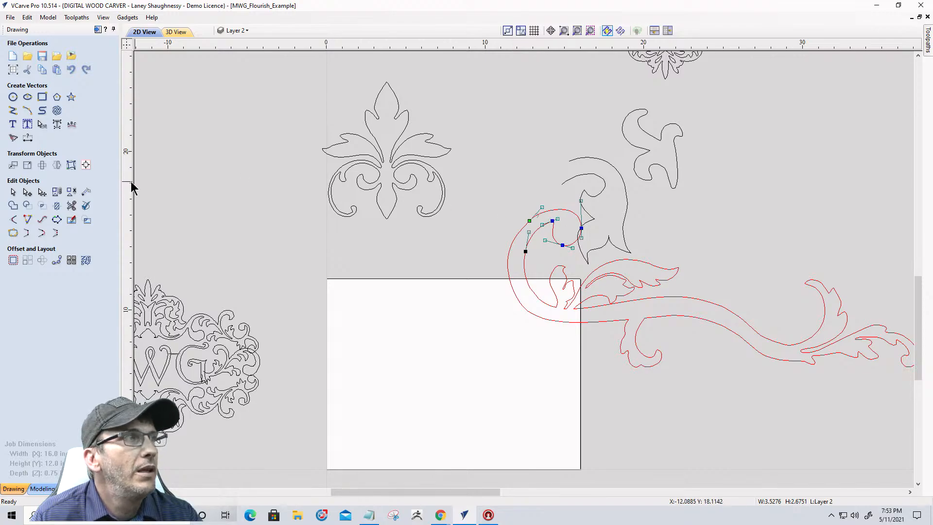
pyautogui.click(13, 191)
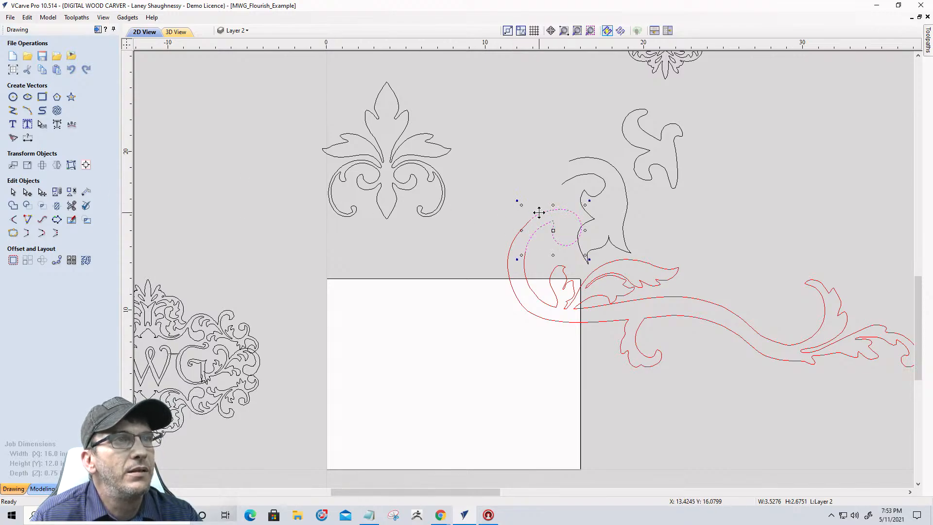
pyautogui.moveTo(539, 212); pyautogui.dragTo(731, 279)
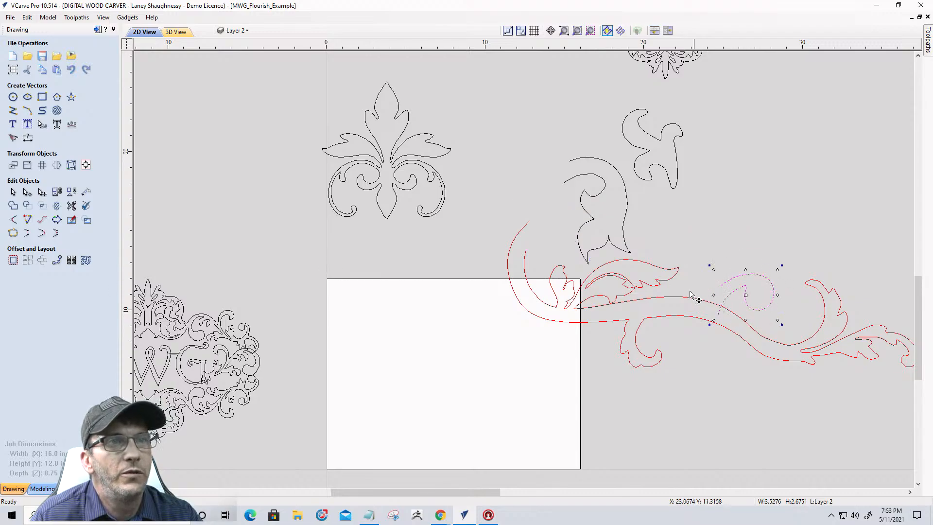
# - Scale the leafed scroll piece down, tilt it slightly, and place it above and to the right of the flourish's open ends
pyautogui.scroll(2, 520, 220)
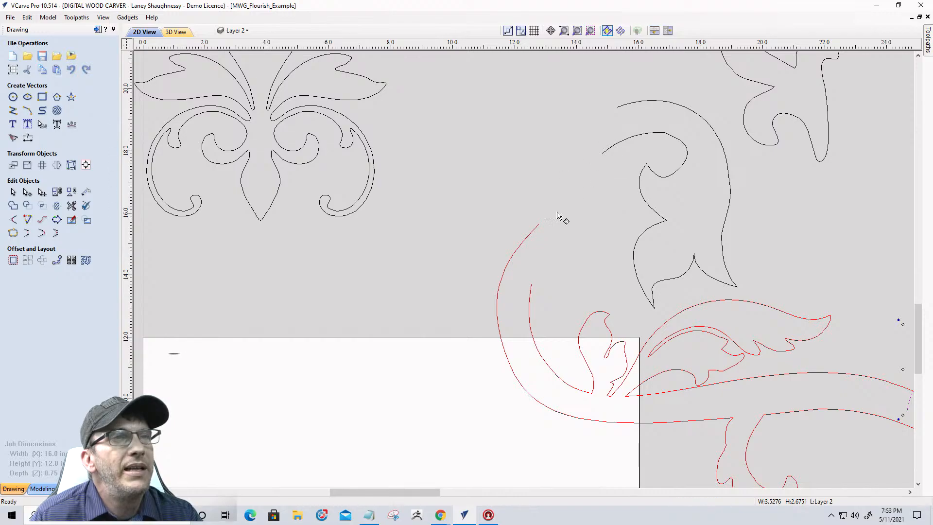
pyautogui.click(660, 223)
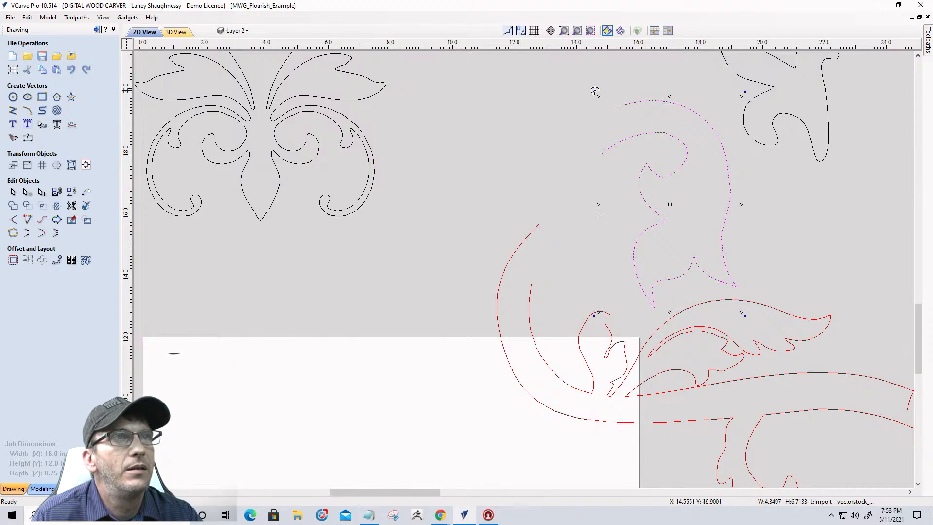
pyautogui.moveTo(595, 92); pyautogui.dragTo(656, 89)
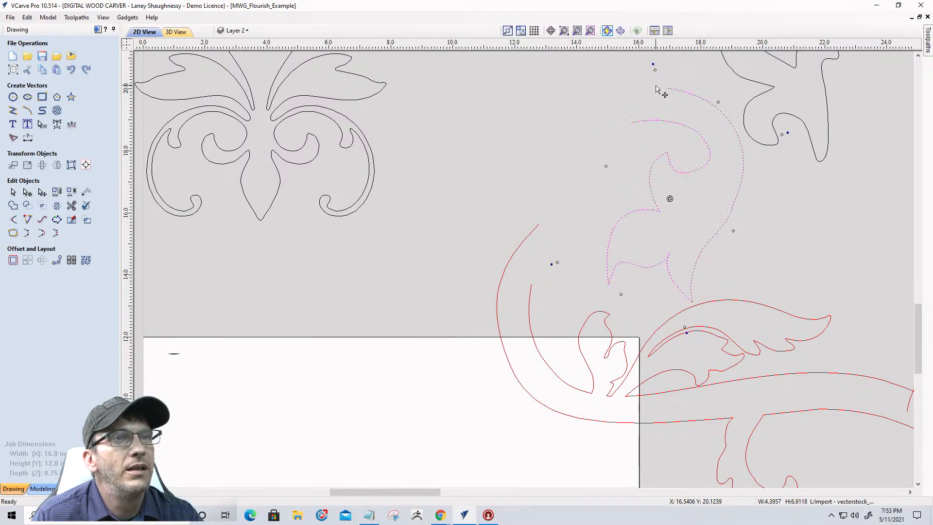
pyautogui.moveTo(655, 71); pyautogui.dragTo(662, 111)
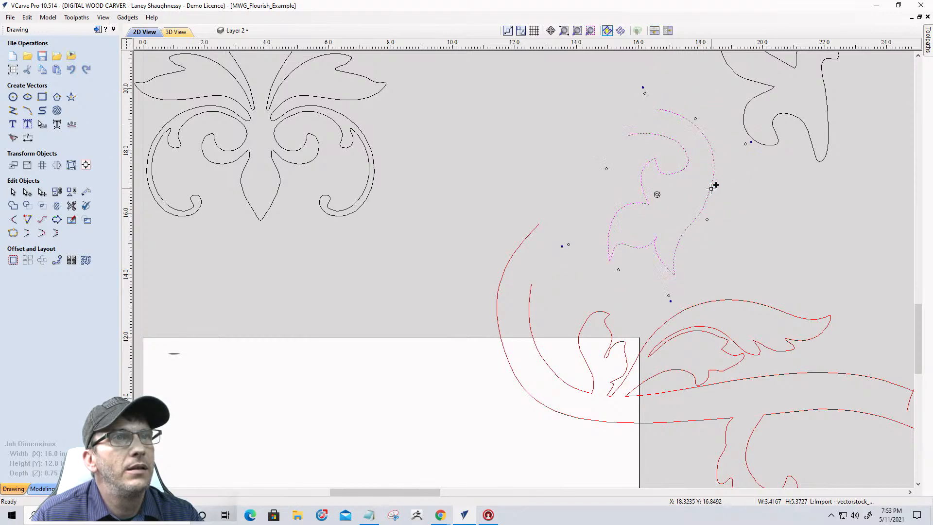
pyautogui.moveTo(643, 92); pyautogui.dragTo(641, 88)
pyautogui.moveTo(549, 242); pyautogui.dragTo(586, 270)
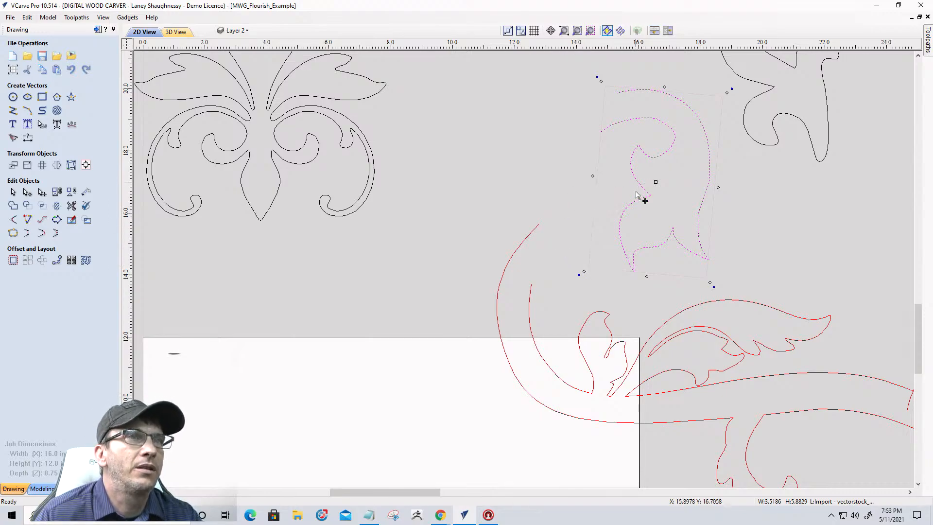
pyautogui.moveTo(656, 182); pyautogui.dragTo(719, 182)
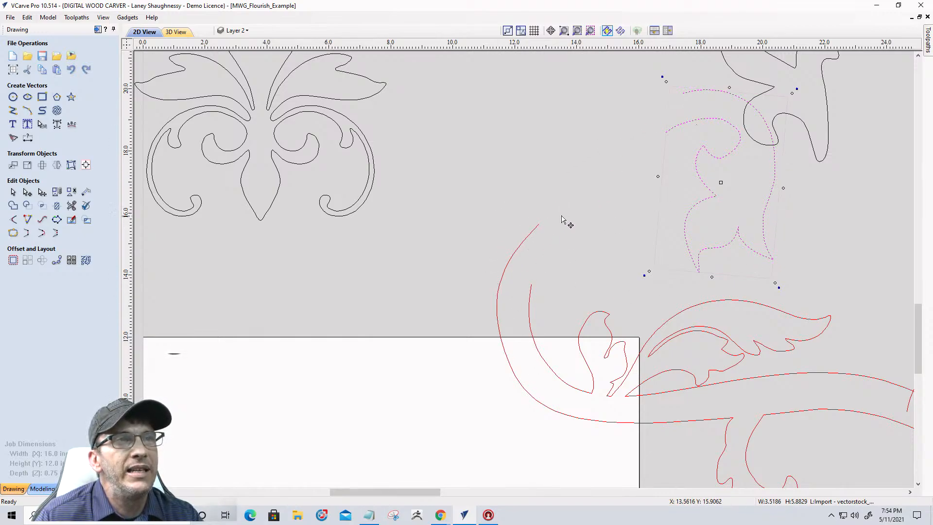
# - Try joining the leafed scroll piece to the flourish's outer open end with a smooth curve
pyautogui.keyDown('shift'); pyautogui.click(530, 238); pyautogui.keyUp('shift')
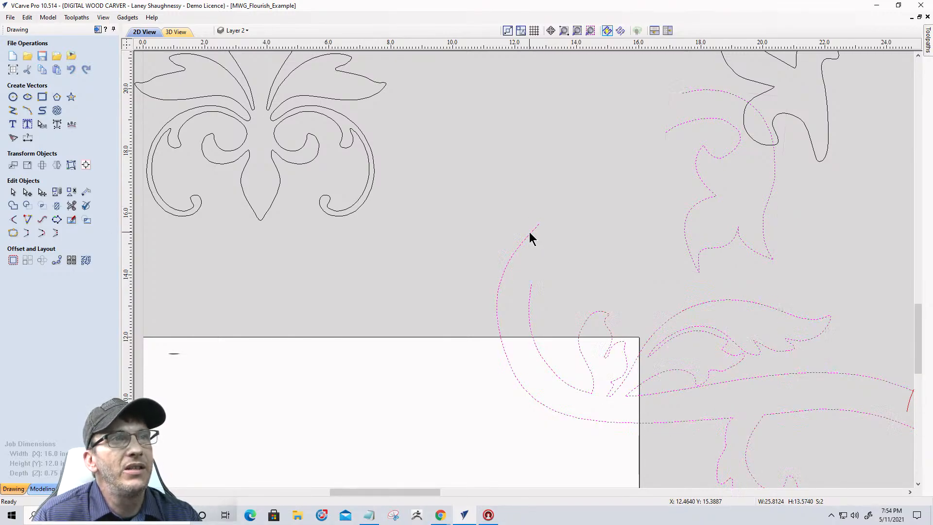
pyautogui.click(42, 234)
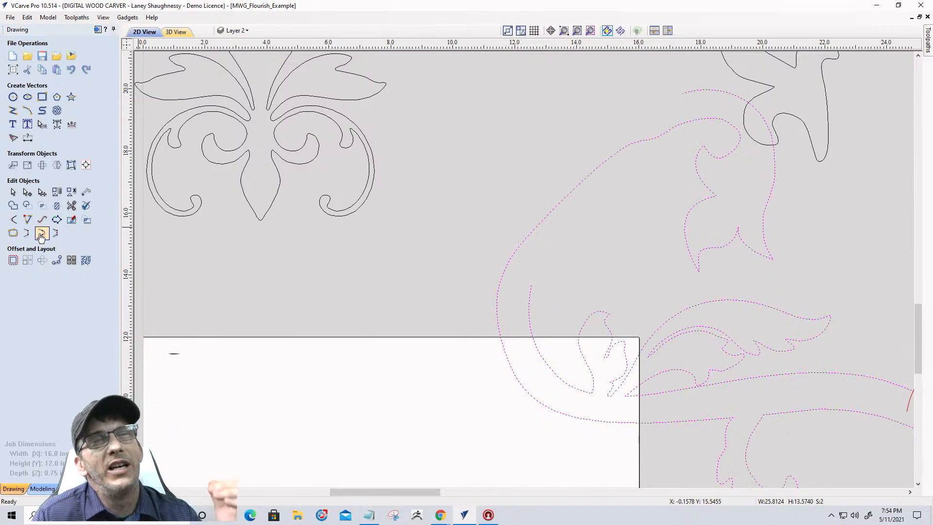
pyautogui.hotkey('ctrl', 'z')
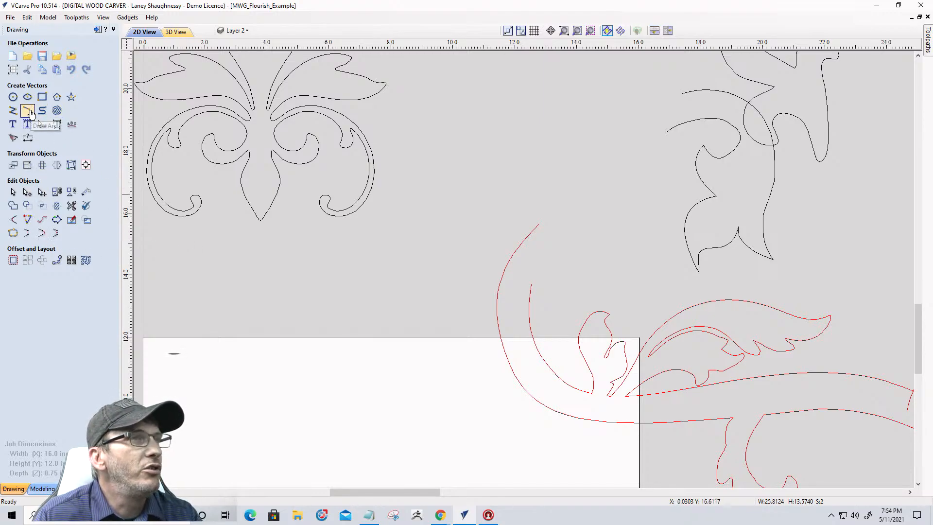
# - Draw a curve from the flourish's outer open end, arching up and over to the leafed scroll's outer open end
pyautogui.click(28, 112)
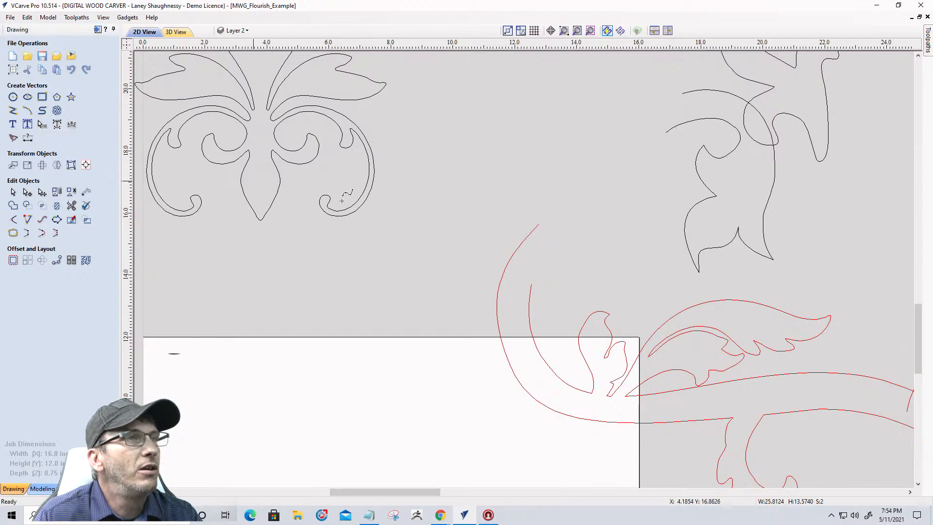
pyautogui.click(538, 224)
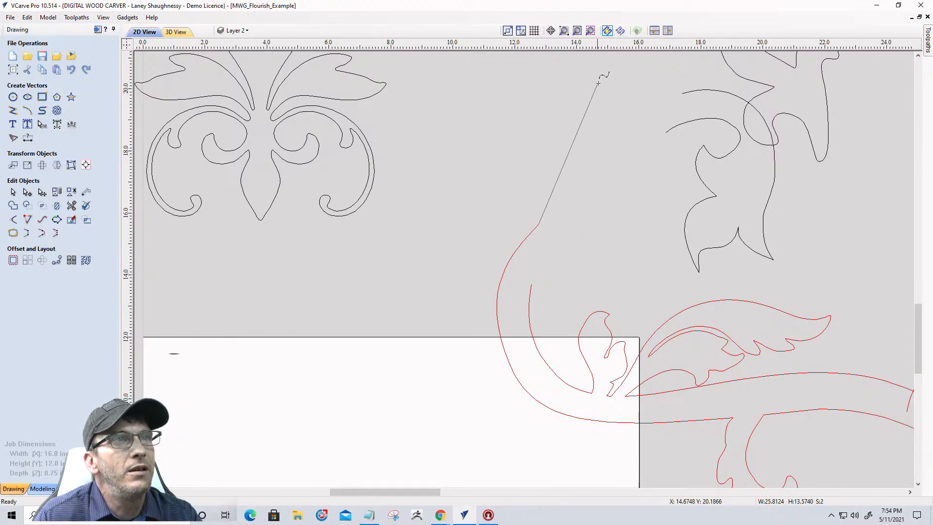
pyautogui.click(598, 85)
pyautogui.click(684, 93)
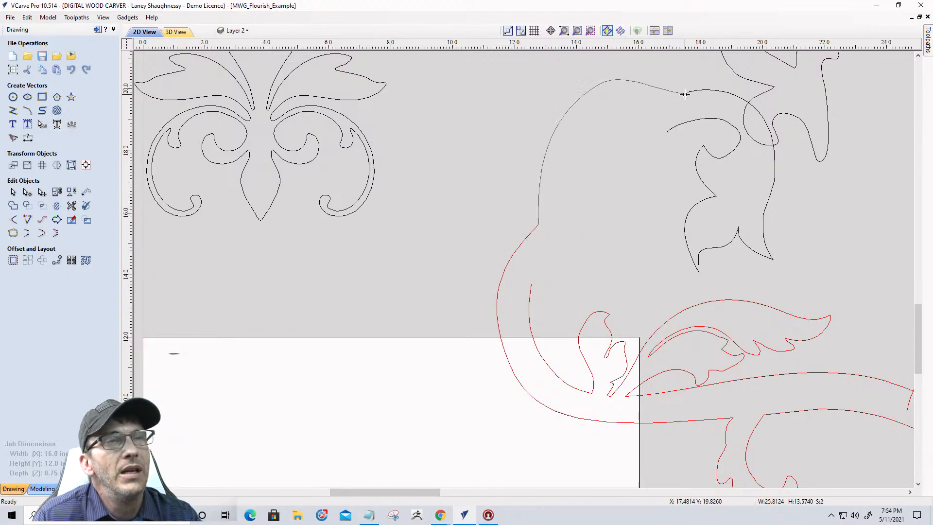
# - Finish the outer curve, and draw a second curve from the flourish's inner open end to the leafed scroll's inner open end
pyautogui.rightClick(645, 125)
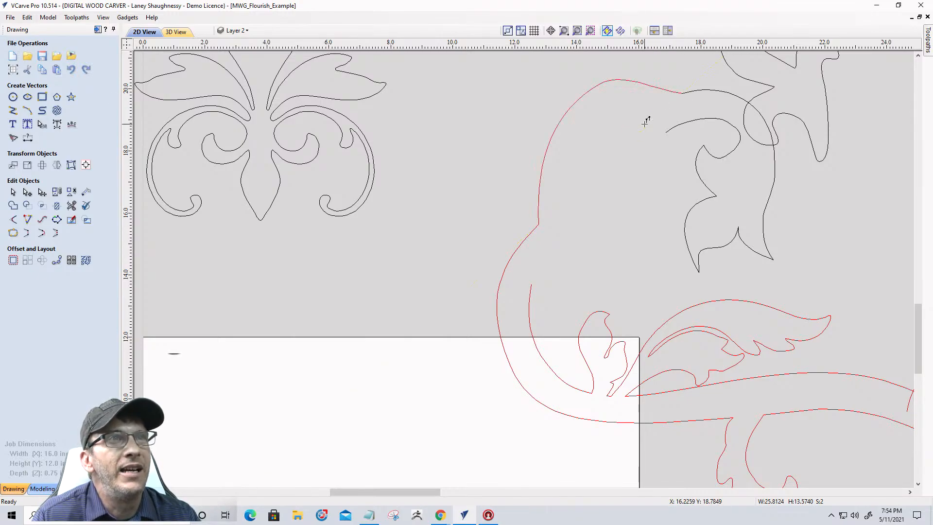
pyautogui.click(530, 285)
pyautogui.click(616, 148)
pyautogui.click(665, 131)
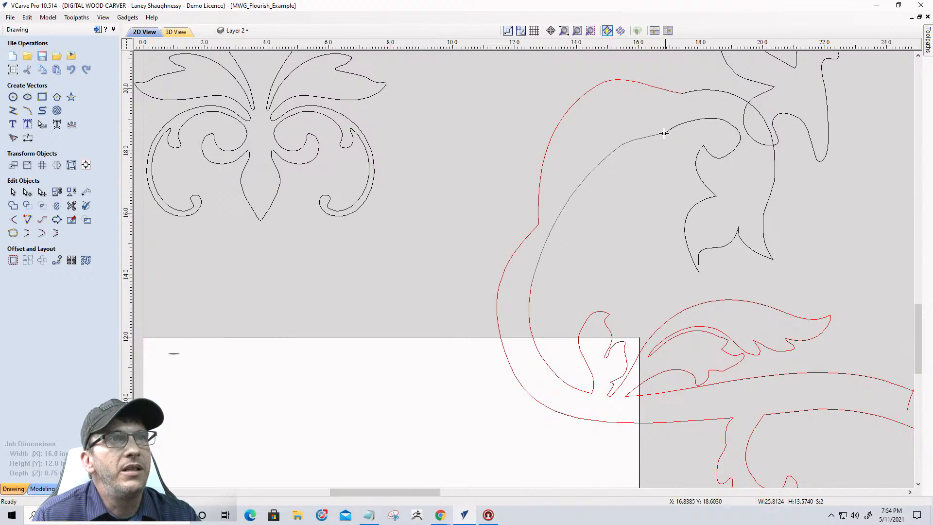
pyautogui.rightClick(663, 133)
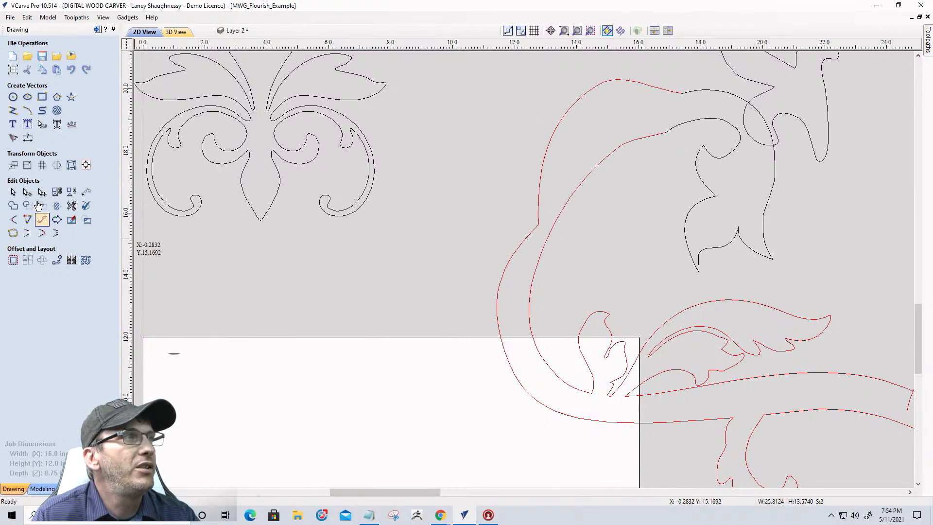
pyautogui.click(28, 192)
pyautogui.click(539, 195)
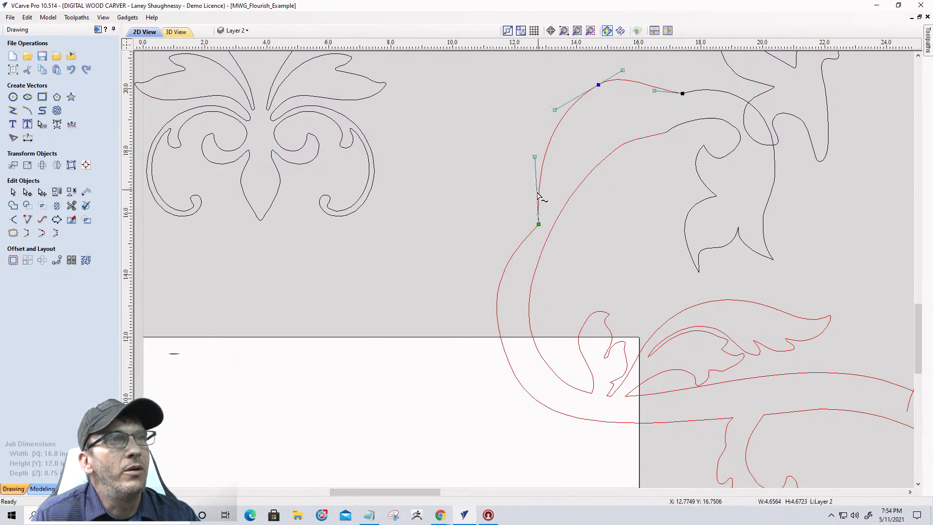
pyautogui.moveTo(529, 214); pyautogui.dragTo(495, 173)
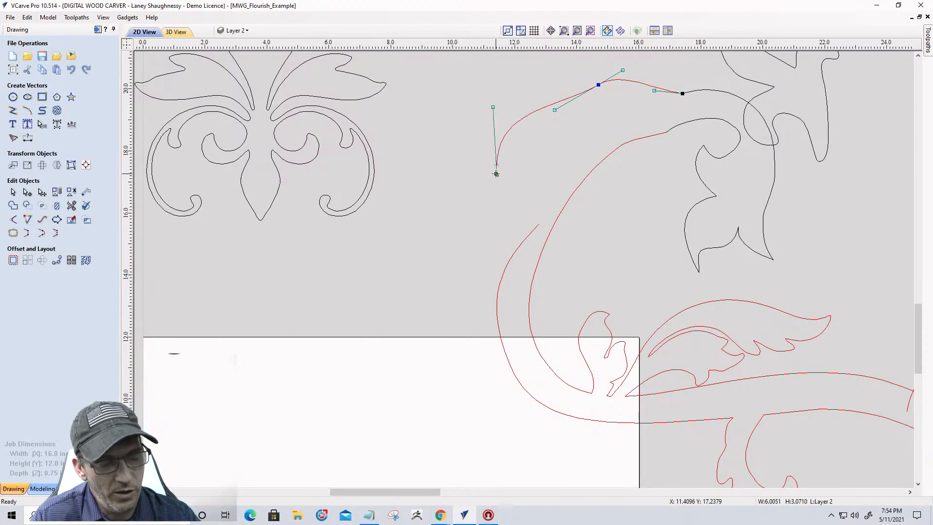
pyautogui.hotkey('ctrl', 'z')
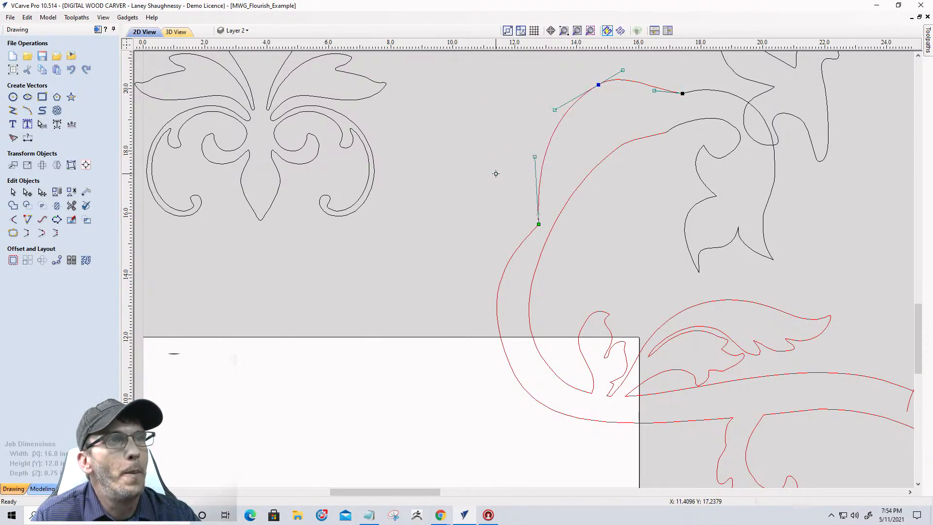
pyautogui.click(463, 210)
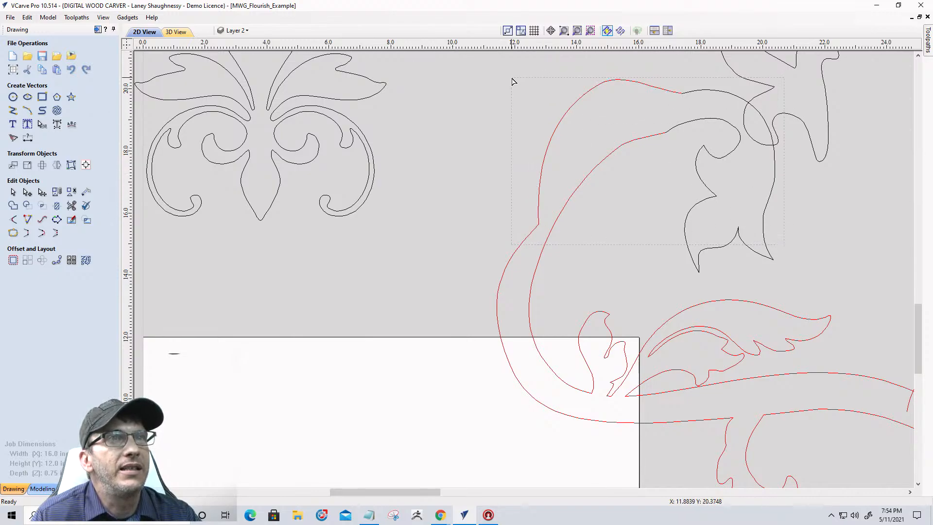
pyautogui.moveTo(512, 81); pyautogui.dragTo(512, 81)
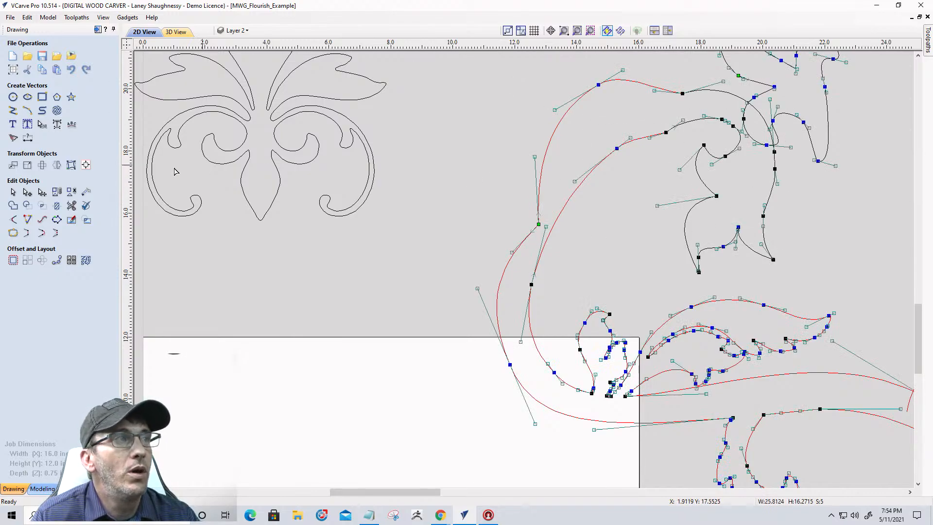
# - Select the flourish, the leafed scroll piece and both connecting curves, and join them into one closed vector
pyautogui.click(12, 192)
pyautogui.click(741, 178)
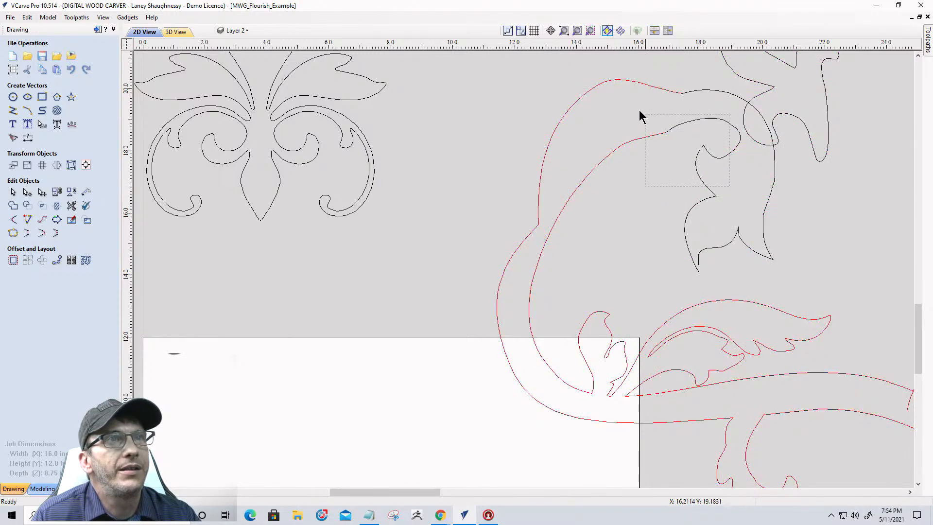
pyautogui.moveTo(547, 75); pyautogui.dragTo(547, 75)
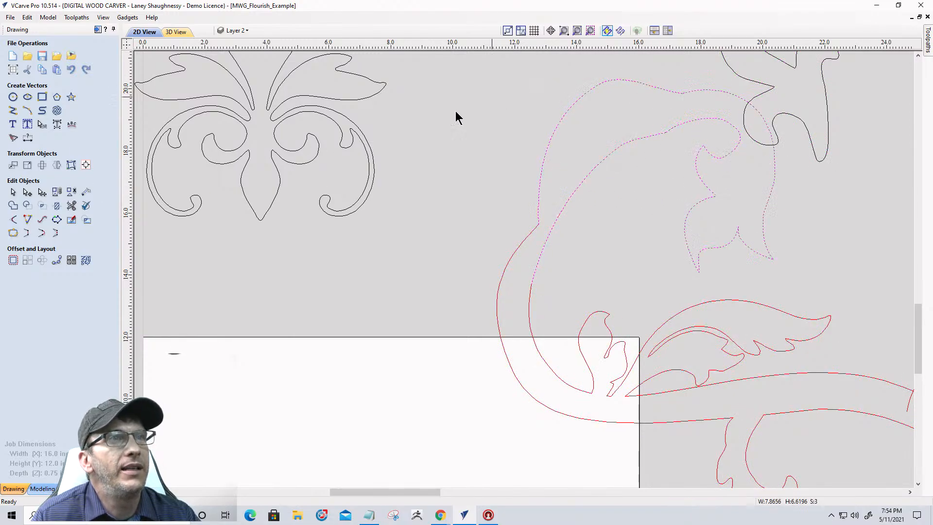
pyautogui.keyDown('shift'); pyautogui.click(501, 282); pyautogui.keyUp('shift')
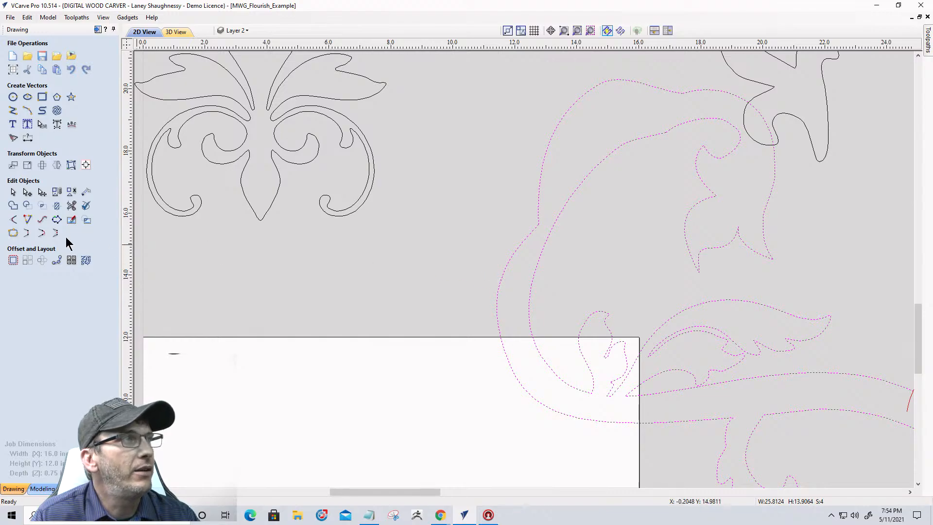
pyautogui.click(13, 232)
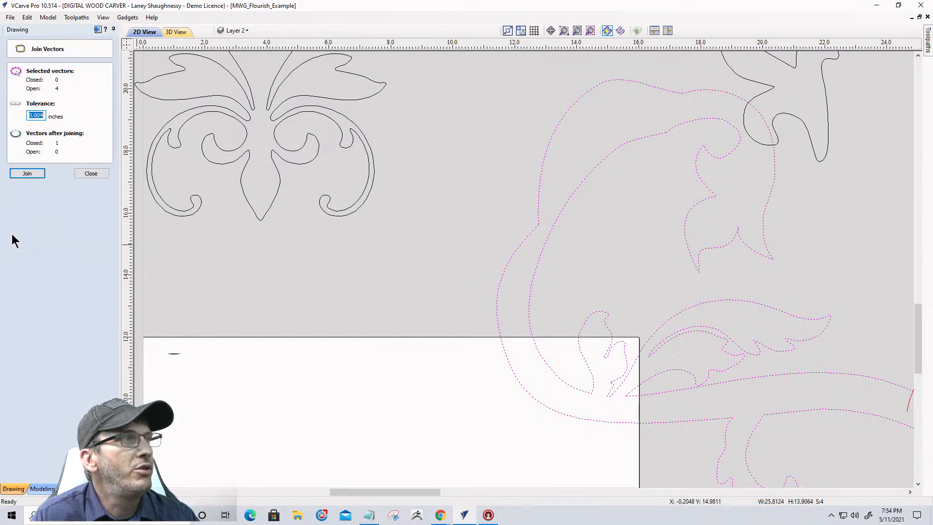
pyautogui.click(27, 173)
pyautogui.click(540, 224)
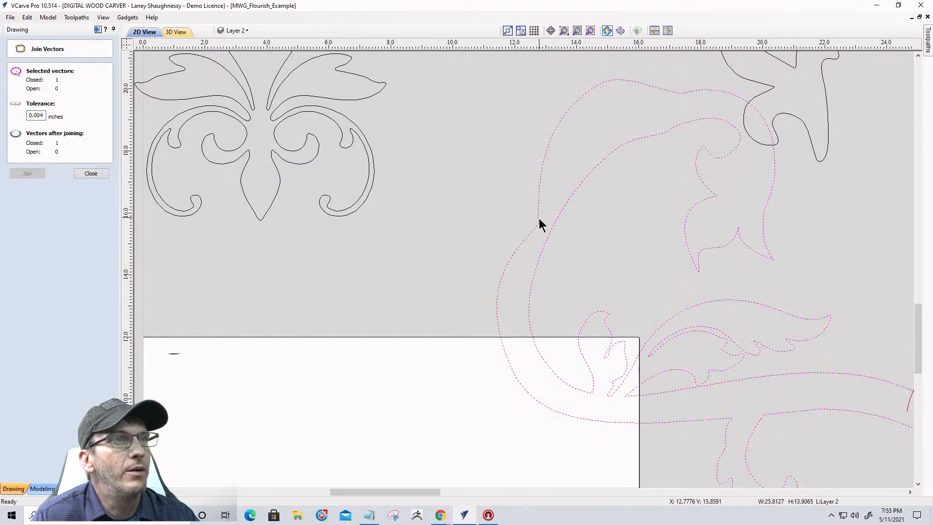
pyautogui.click(91, 173)
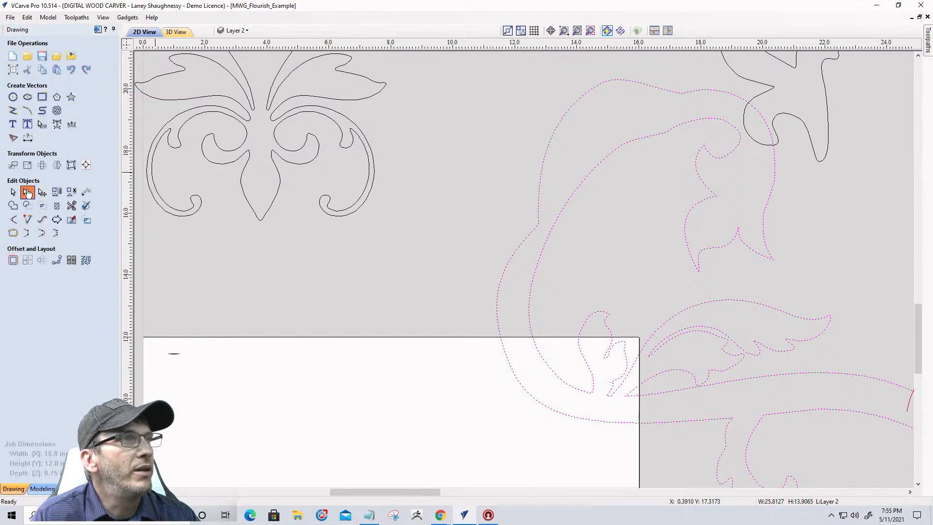
# - Try to smooth the kink where the outer curve meets the flourish by moving its node outward and swinging its handles
pyautogui.click(27, 192)
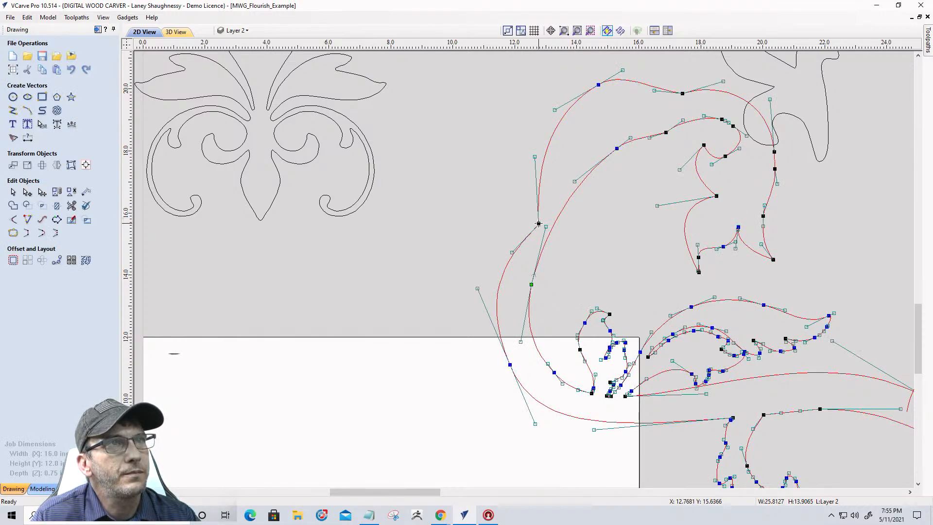
pyautogui.moveTo(538, 223); pyautogui.dragTo(484, 183)
pyautogui.rightClick(485, 183)
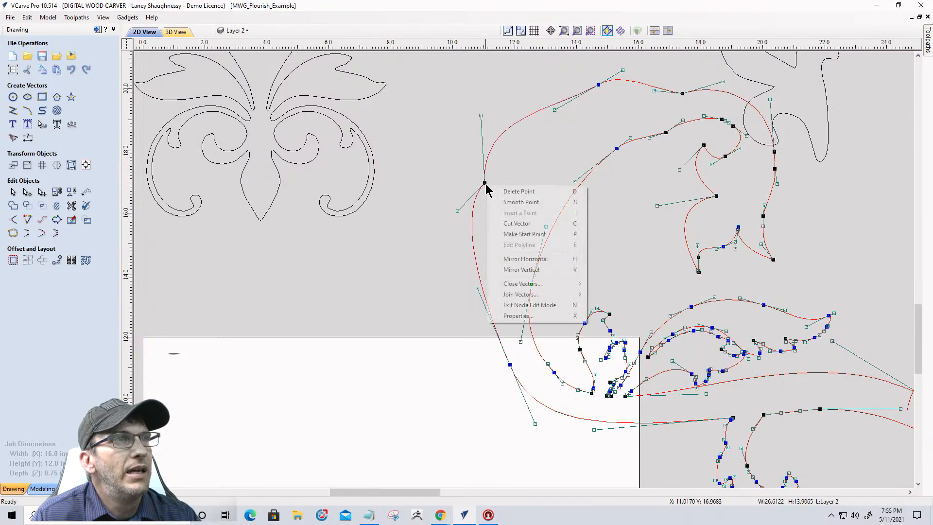
pyautogui.moveTo(457, 211); pyautogui.dragTo(511, 237)
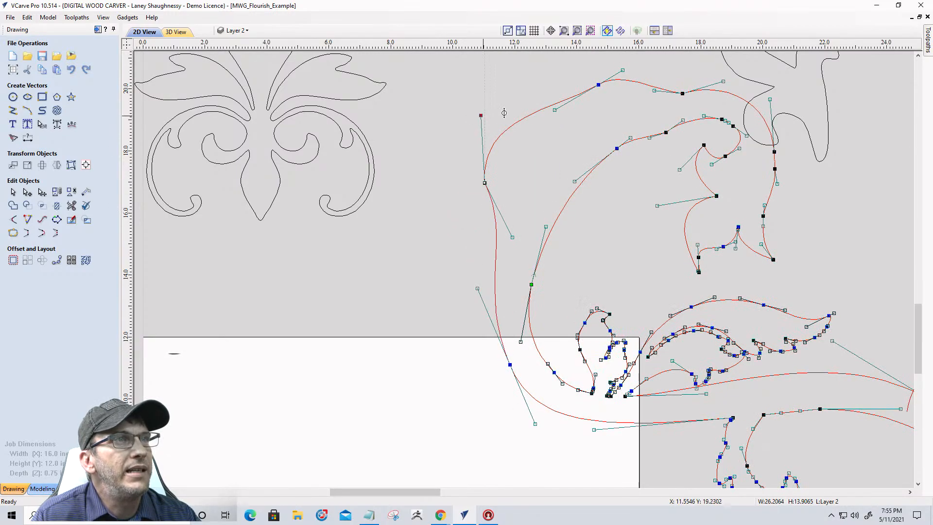
pyautogui.moveTo(482, 118); pyautogui.dragTo(504, 113)
# - Delete the kinked node on the outer curve and the extra node near the top of its arch
pyautogui.rightClick(485, 183)
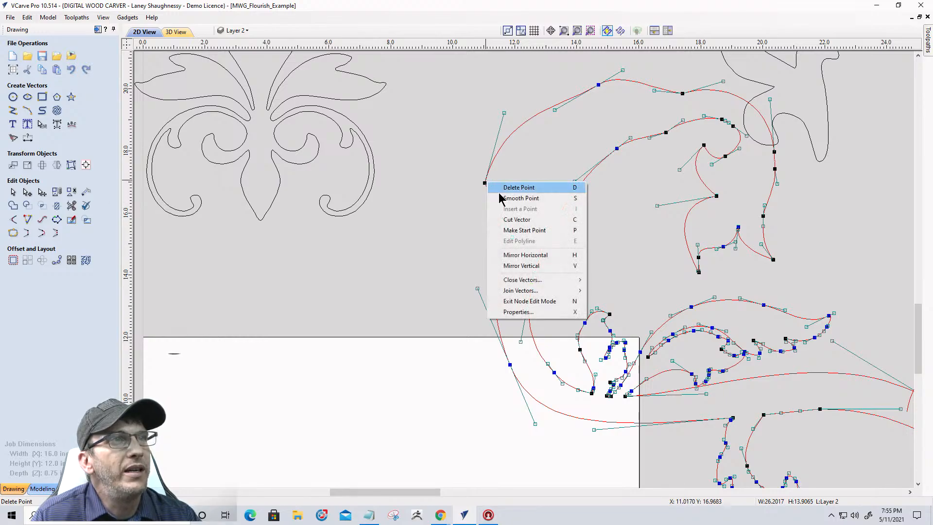
pyautogui.click(506, 188)
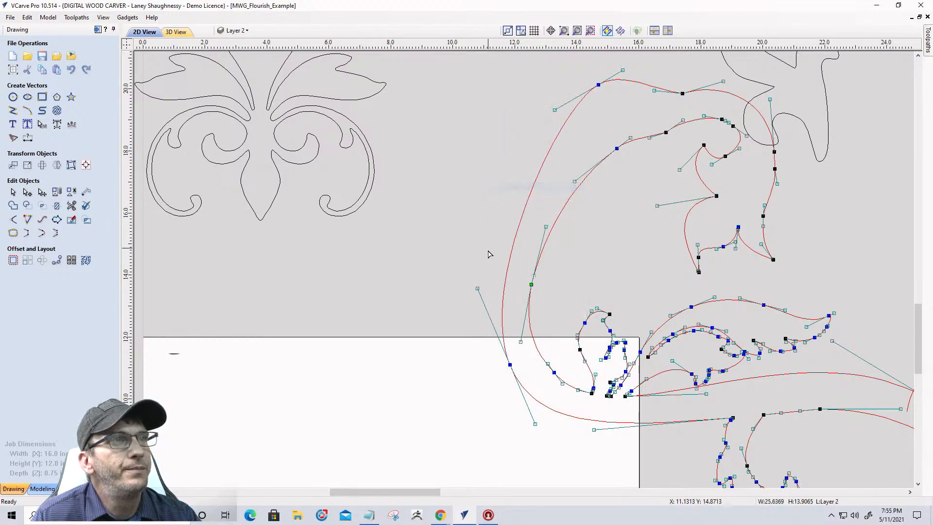
pyautogui.rightClick(597, 83)
pyautogui.click(613, 90)
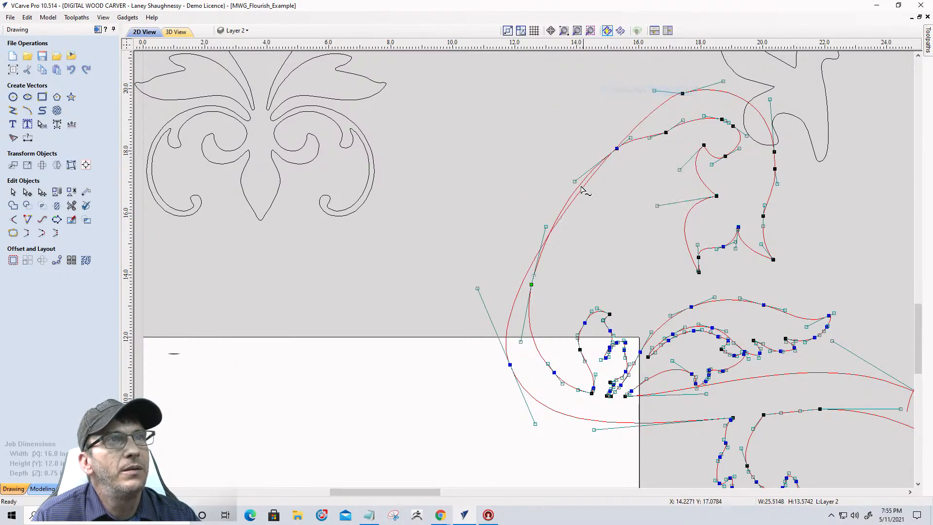
# - Smooth the outer node joining the leafed scroll, extend its handle far out to form a round arch, and raise the node slightly
pyautogui.rightClick(681, 93)
pyautogui.click(695, 112)
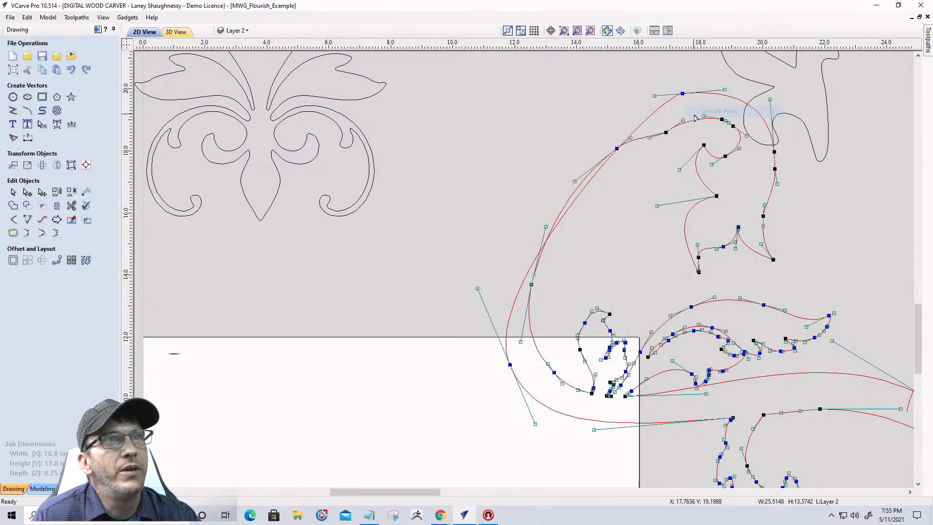
pyautogui.moveTo(656, 95); pyautogui.dragTo(500, 84)
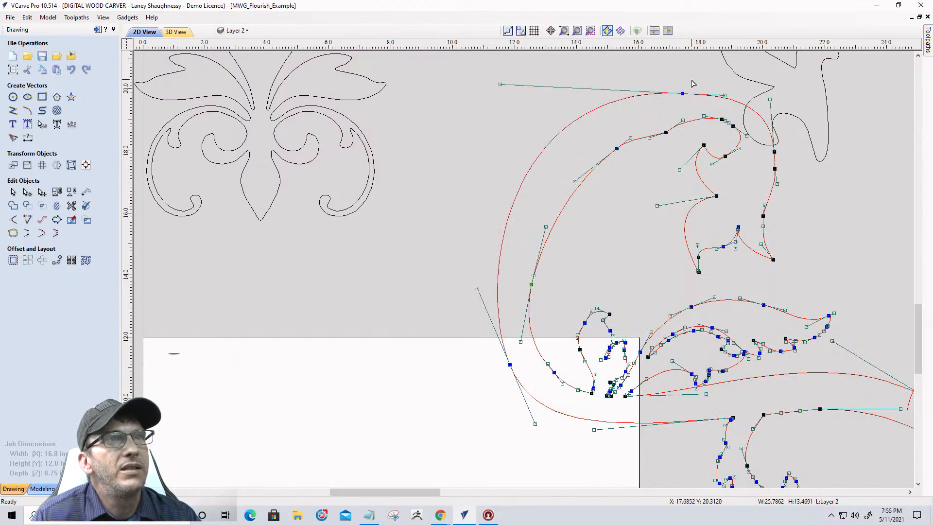
pyautogui.moveTo(686, 79); pyautogui.dragTo(682, 74)
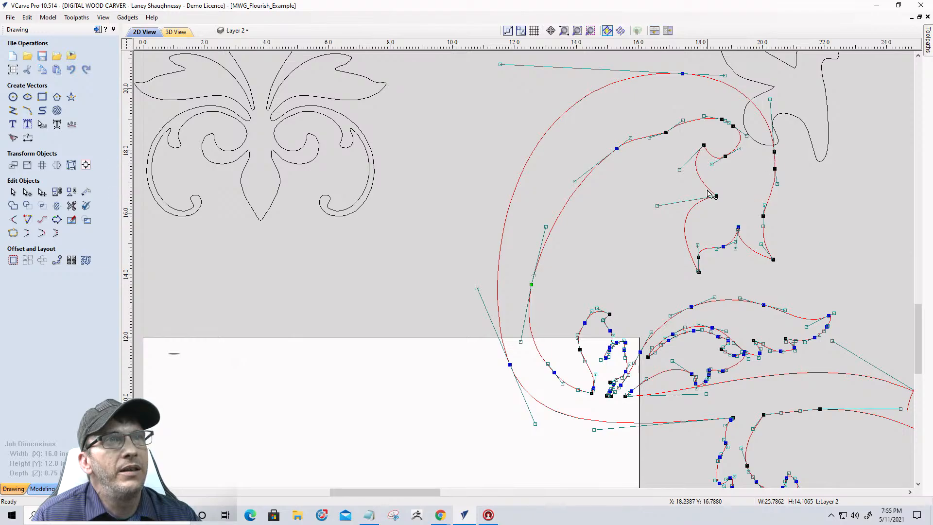
# - Delete the node where the inner curve meets the leafed scroll and the curve's middle node
pyautogui.scroll(4, 715, 120)
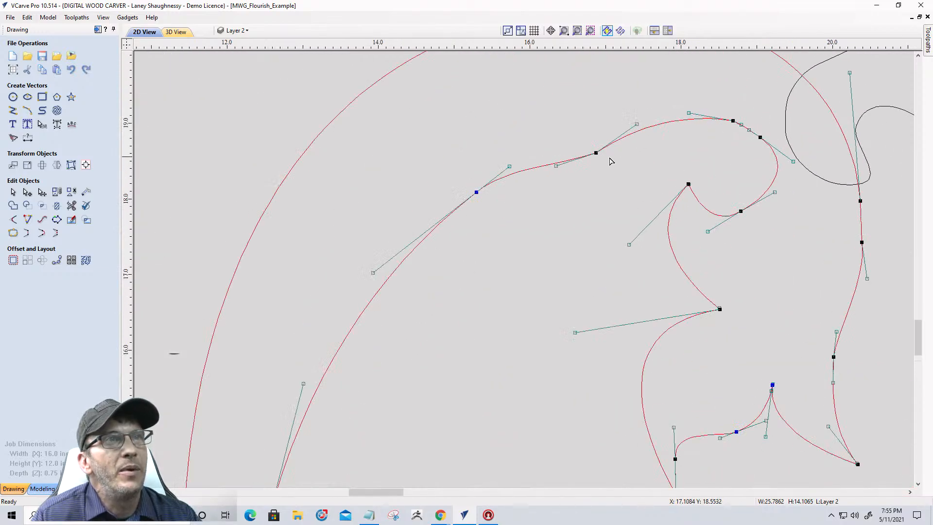
pyautogui.rightClick(596, 152)
pyautogui.click(605, 157)
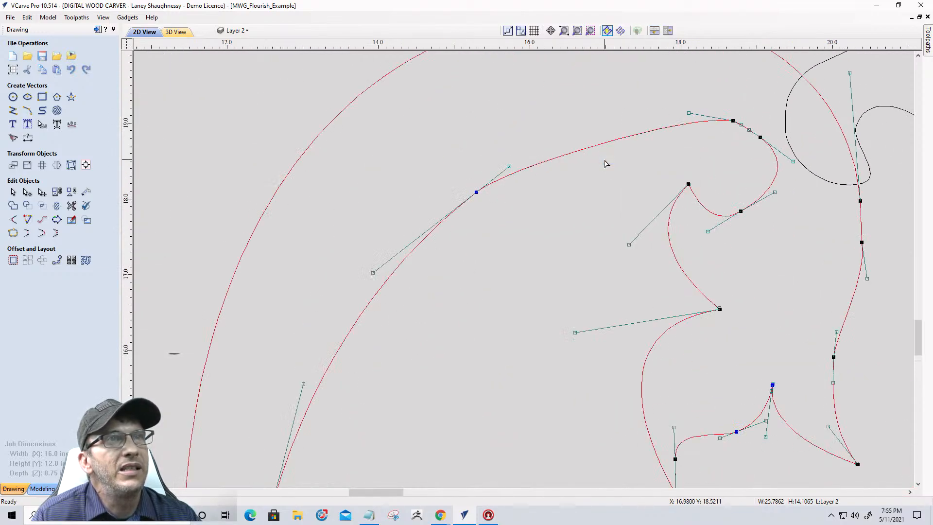
pyautogui.rightClick(477, 194)
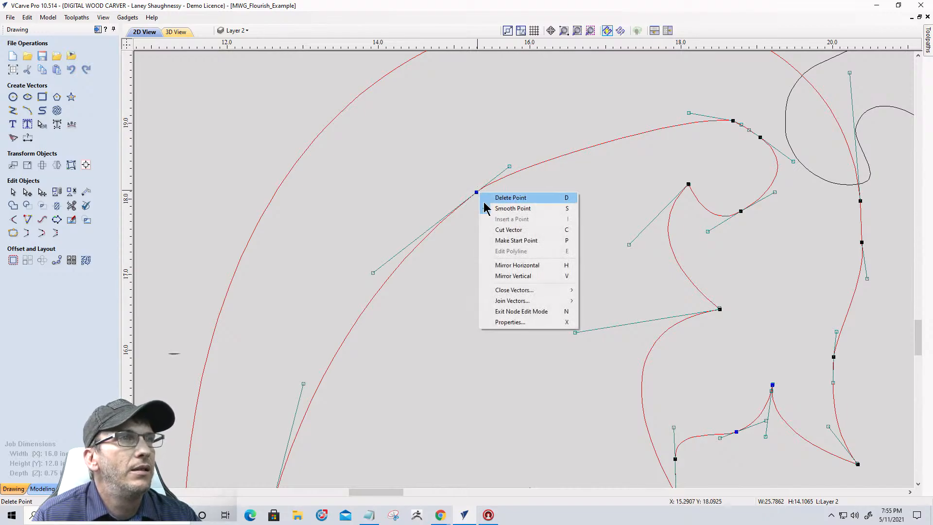
pyautogui.click(487, 199)
# - Delete the node where the inner curve meets the flourish, and extend the scroll-end handle so the inner curve follows the outer arch
pyautogui.scroll(-5, 584, 170)
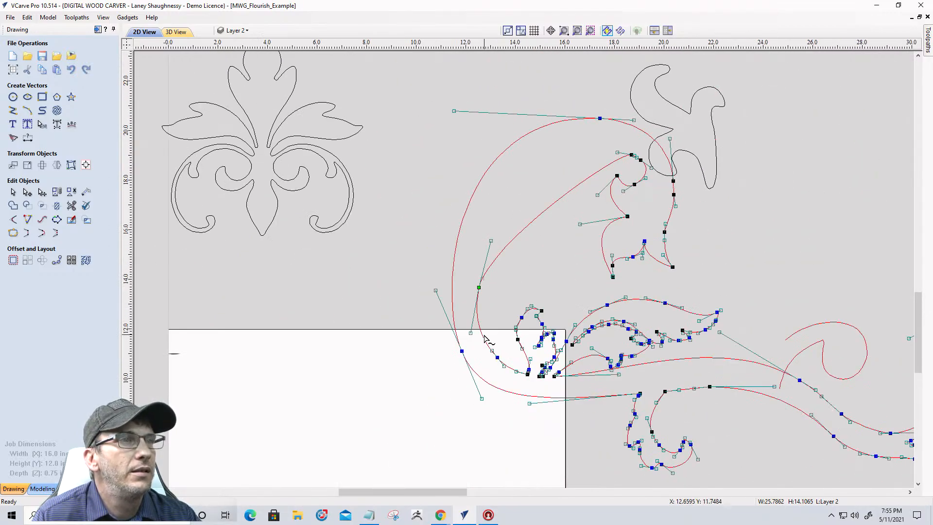
pyautogui.scroll(3, 484, 338)
pyautogui.rightClick(472, 243)
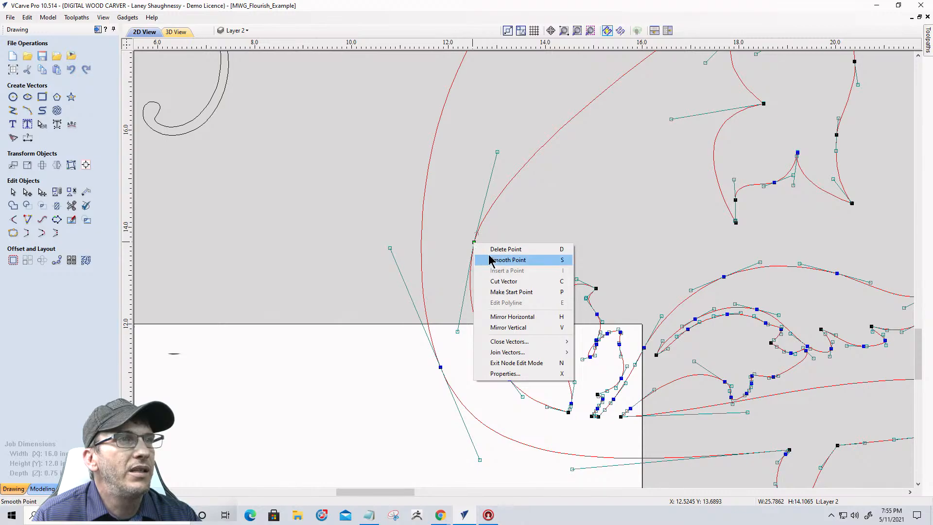
pyautogui.click(489, 250)
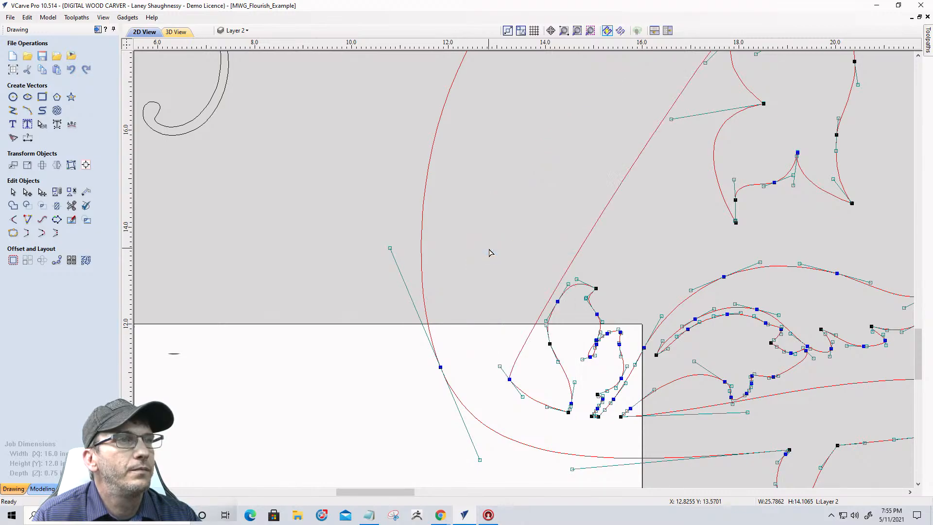
pyautogui.scroll(-3, 489, 252)
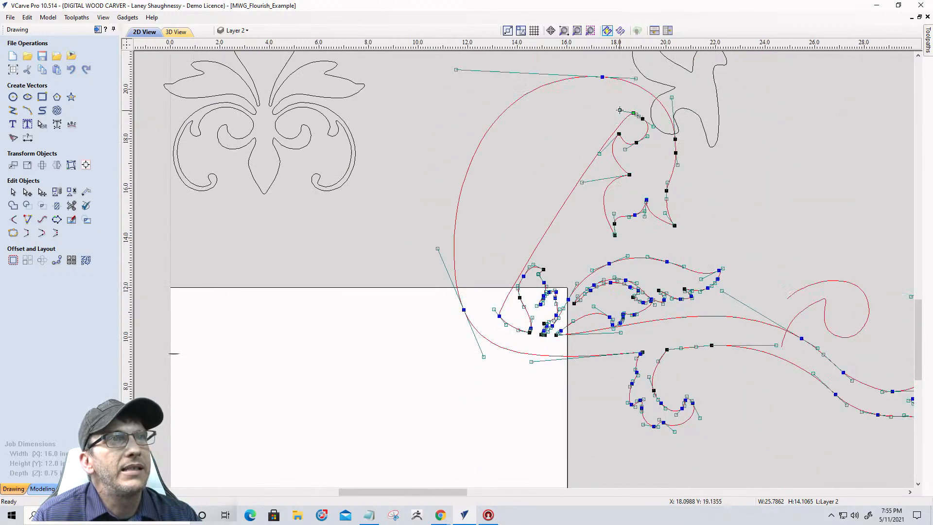
pyautogui.moveTo(619, 110); pyautogui.dragTo(437, 78)
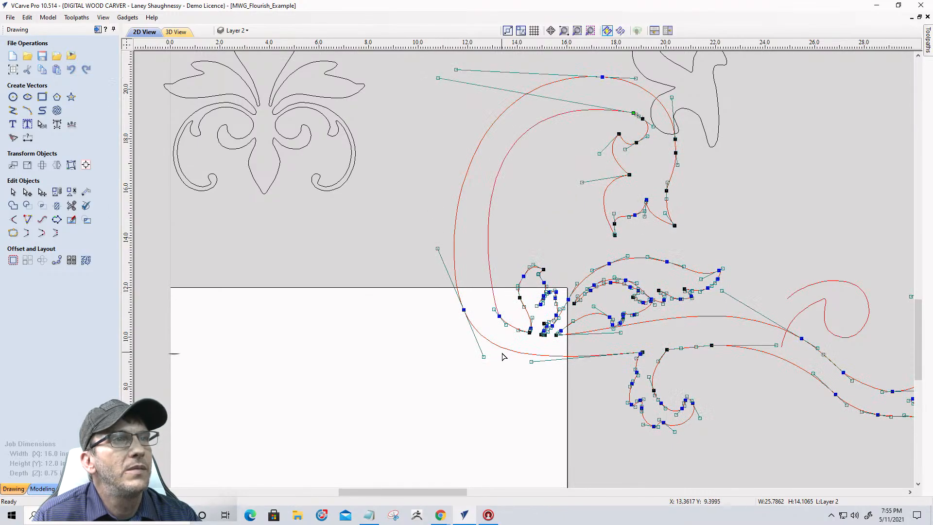
# - Nudge the lower nodes of the outer and inner curves together to the left, widening the bend of the arch
pyautogui.scroll(2, 484, 247)
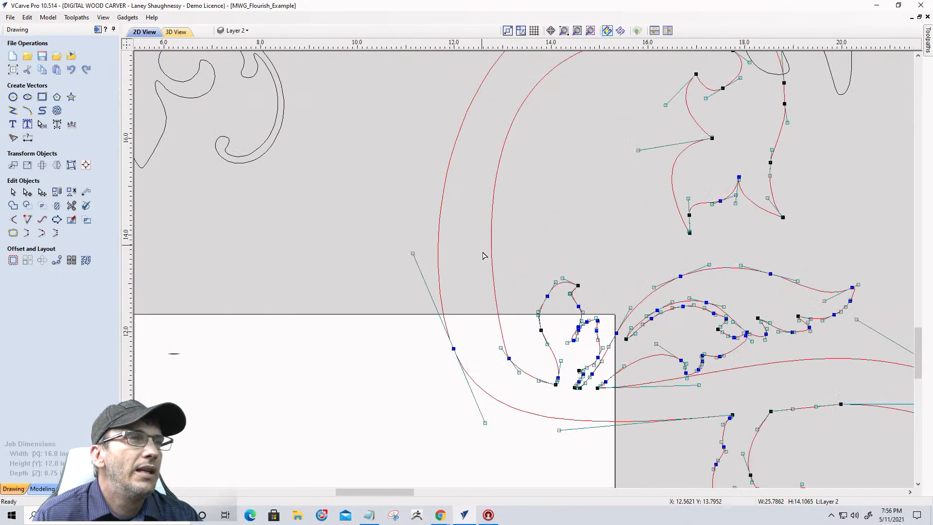
pyautogui.scroll(3, 518, 411)
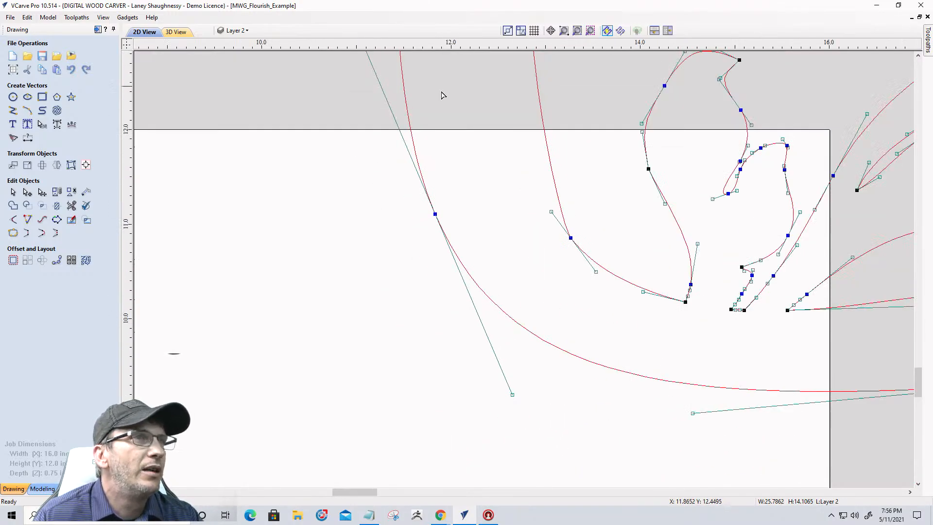
pyautogui.click(569, 238)
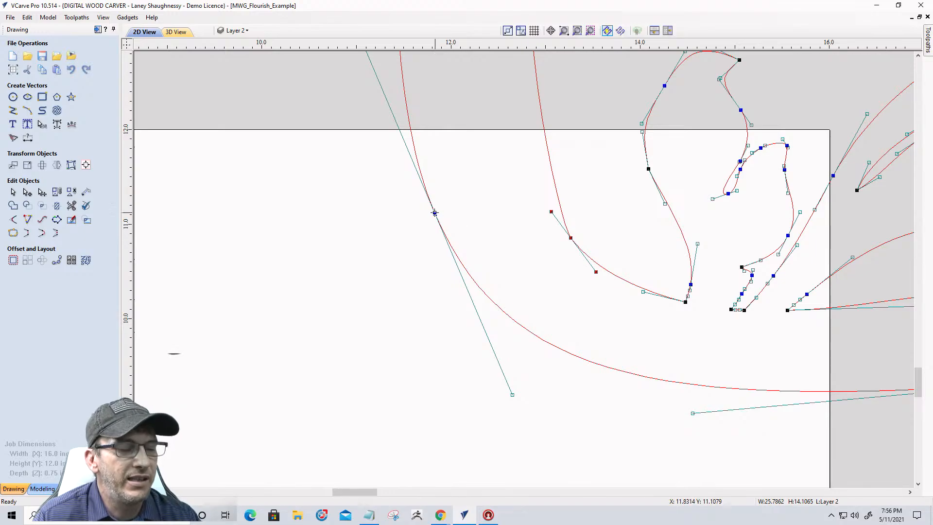
pyautogui.keyDown('shift'); pyautogui.moveTo(435, 214); pyautogui.dragTo(435, 212); pyautogui.keyUp('shift')
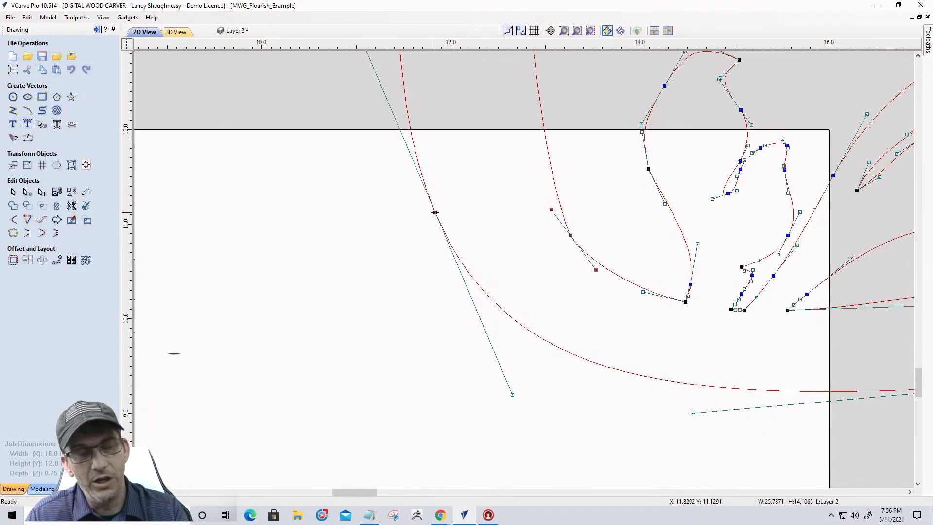
pyautogui.press('Left')
pyautogui.press('Left')
pyautogui.press('Left')
pyautogui.press('Left')
pyautogui.press('Left')
pyautogui.press('Left')
pyautogui.press('Left')
pyautogui.press('Left')
pyautogui.press('Left')
pyautogui.press('Left')
pyautogui.press('Left')
pyautogui.press('Left')
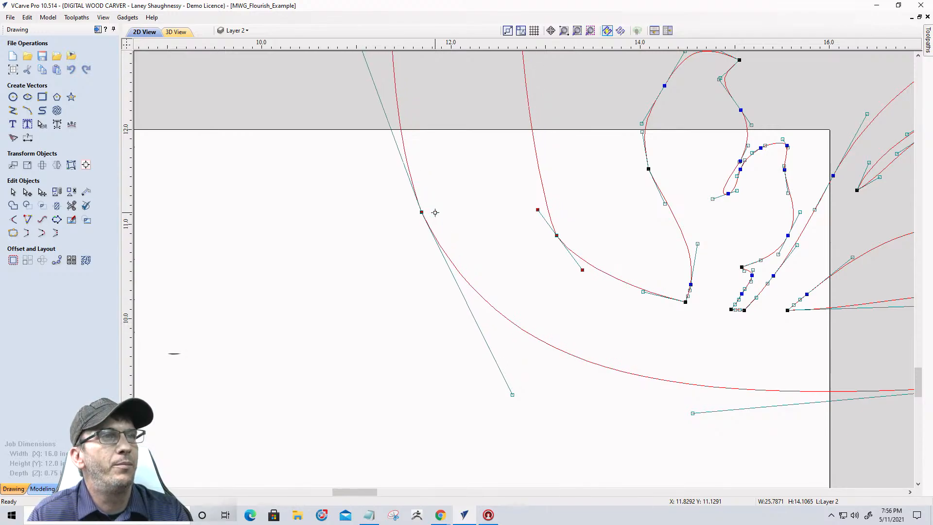
pyautogui.press('Left')
pyautogui.press('Left')
pyautogui.press('Left')
pyautogui.press('Left')
pyautogui.press('Left')
pyautogui.press('Left')
pyautogui.press('Left')
pyautogui.press('Left')
pyautogui.press('Left')
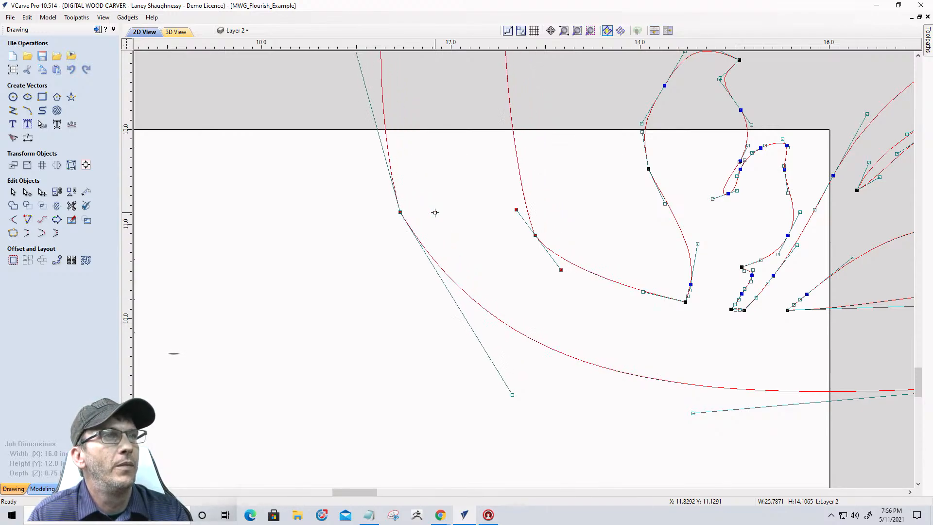
pyautogui.press('Left')
pyautogui.press('Left')
pyautogui.press('Left')
pyautogui.press('Left')
pyautogui.press('Left')
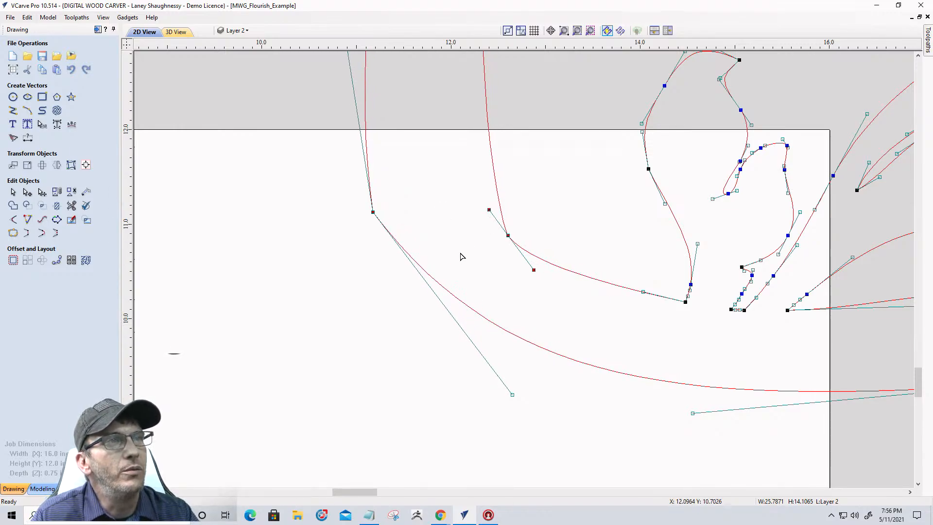
# - Extend the upper handle of the inner curve's lower node up and outward to round its bend
pyautogui.click(461, 255)
pyautogui.click(509, 240)
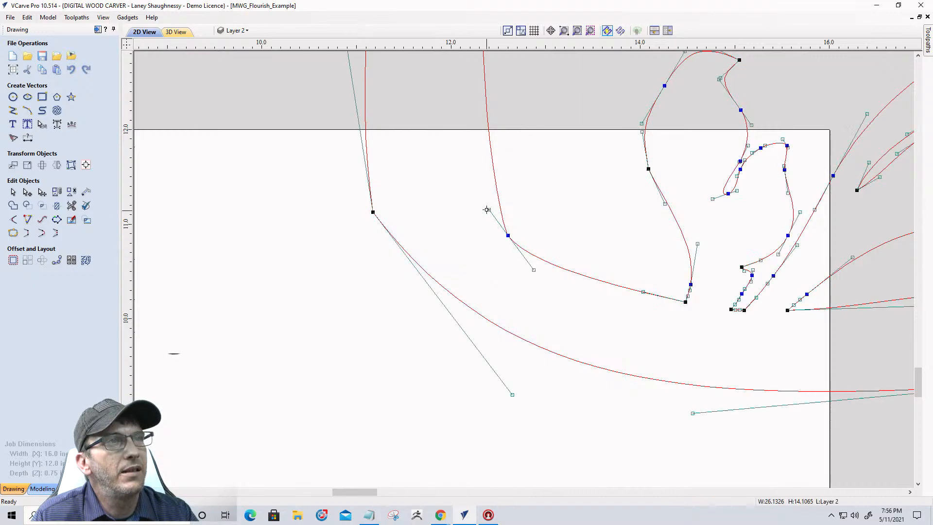
pyautogui.moveTo(487, 210); pyautogui.dragTo(396, 148)
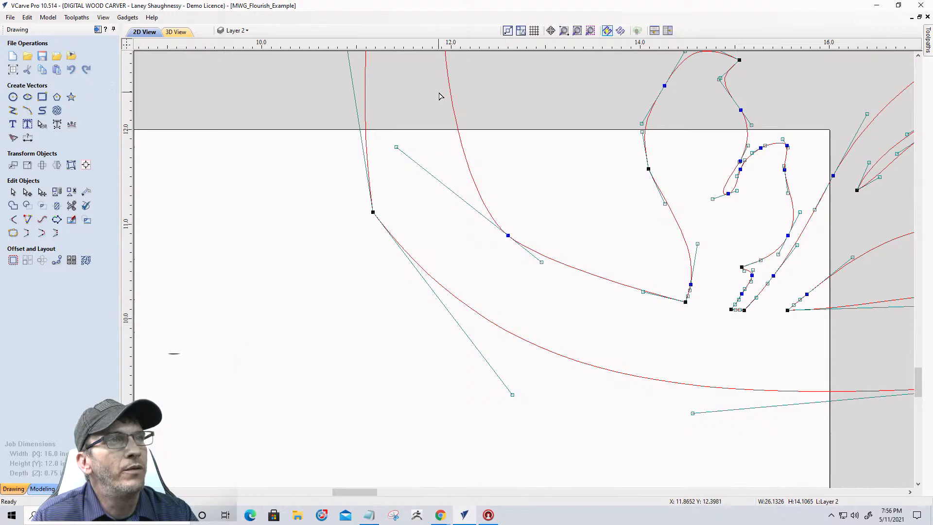
# - Smooth the outer curve's lower node and extend its upper handle so the outer bend flows evenly around the inner curve
pyautogui.scroll(-4, 529, 253)
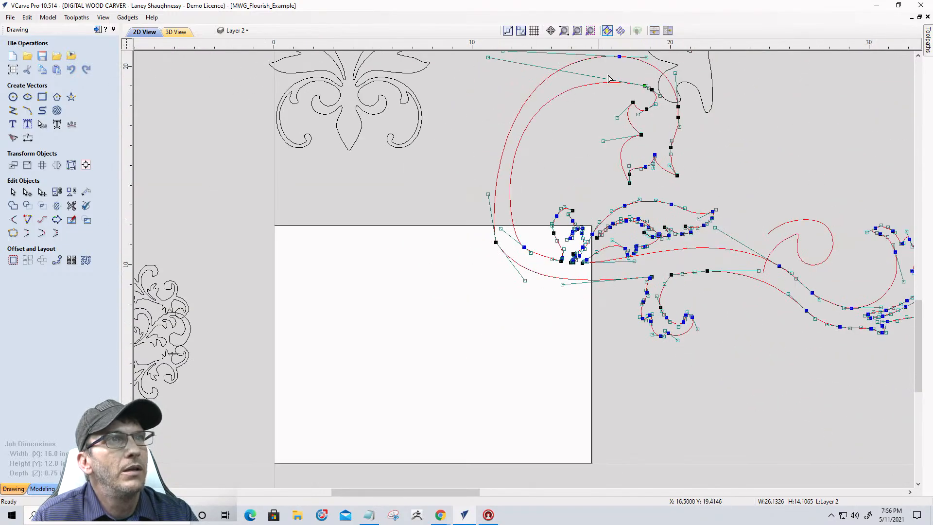
pyautogui.rightClick(494, 241)
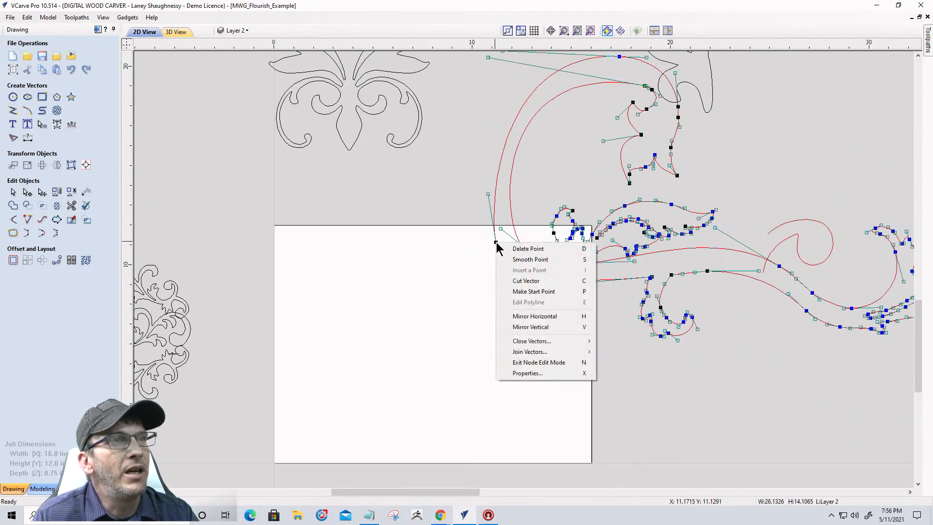
pyautogui.click(509, 259)
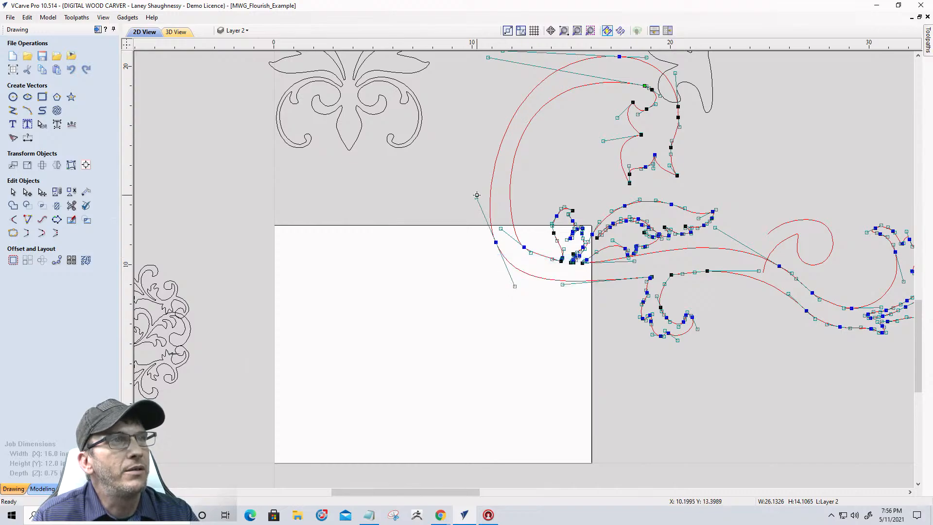
pyautogui.moveTo(476, 195); pyautogui.dragTo(460, 172)
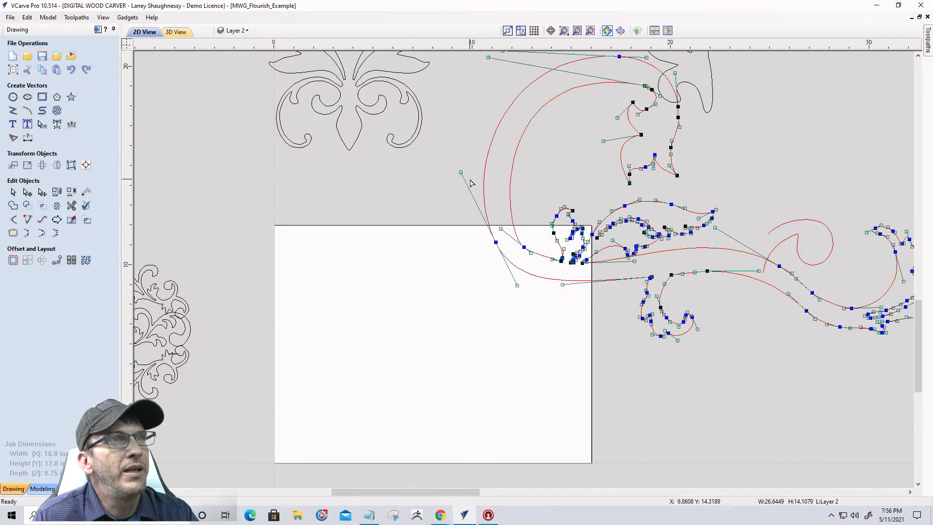
pyautogui.scroll(-1, 546, 196)
pyautogui.scroll(3, 537, 225)
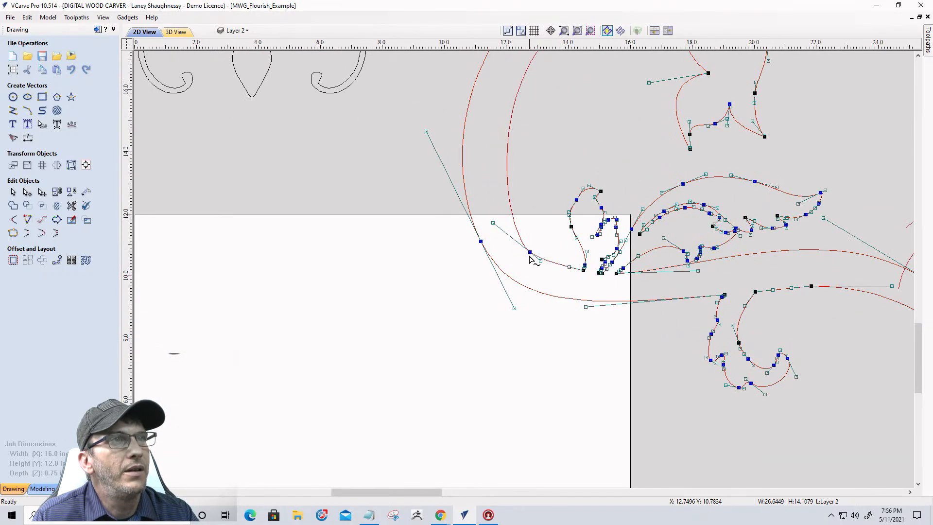
pyautogui.scroll(-2, 528, 256)
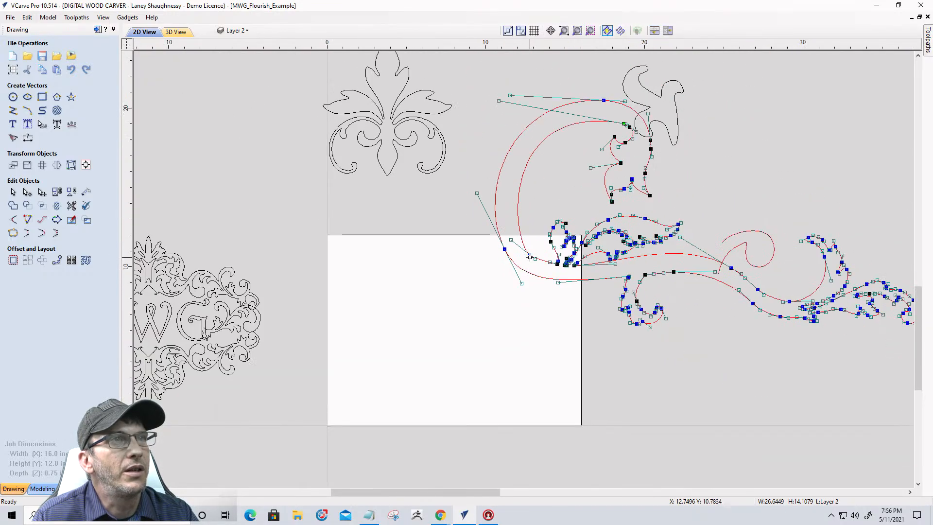
# - Shrink the small three-lobed leaf to about 2.4 wide, rotate it upright and place its base across the top of the outer arch
pyautogui.click(677, 113)
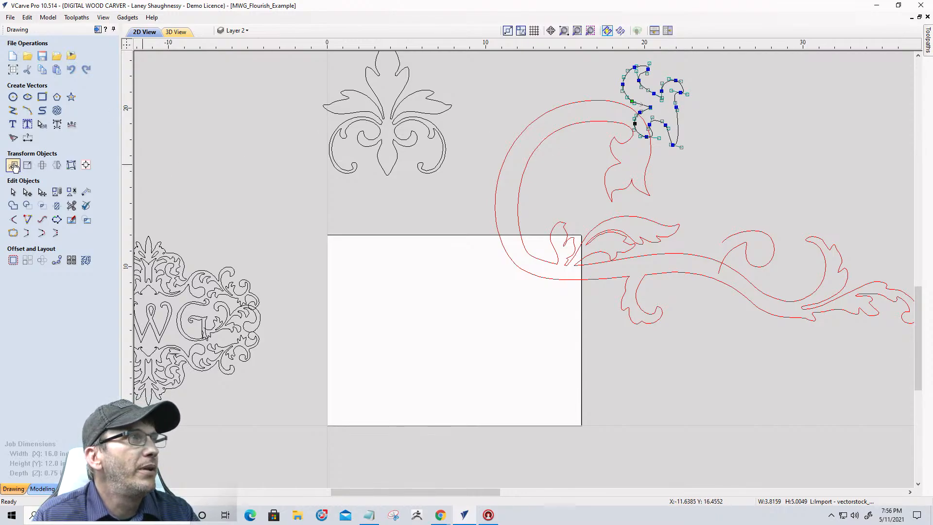
pyautogui.click(13, 192)
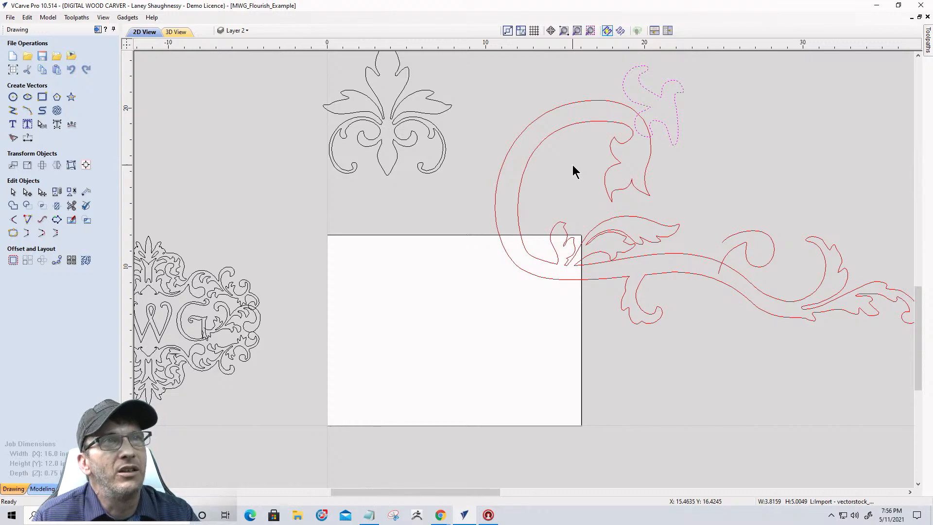
pyautogui.click(661, 119)
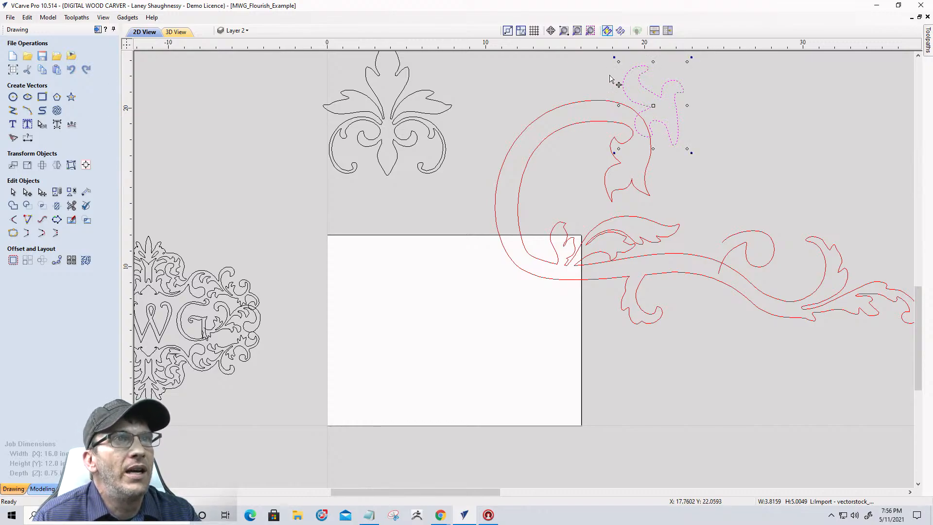
pyautogui.moveTo(621, 66); pyautogui.dragTo(645, 94)
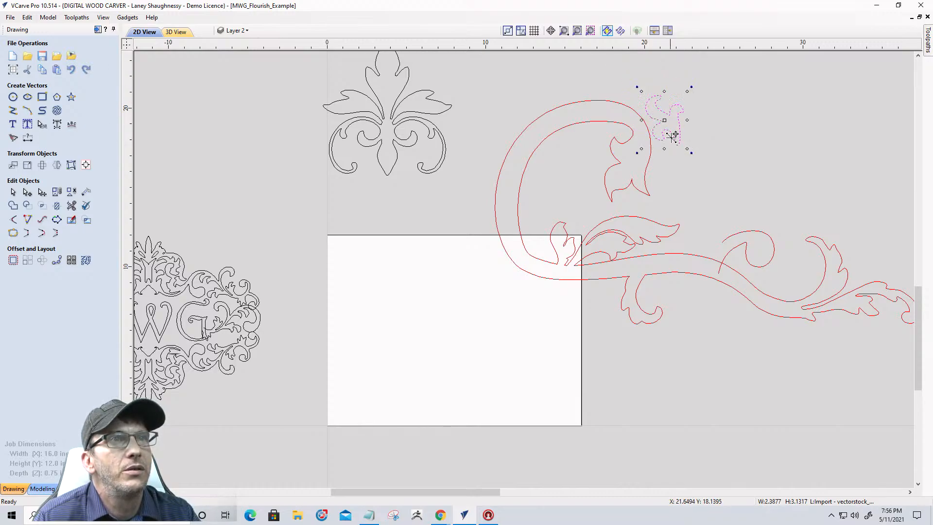
pyautogui.moveTo(677, 141); pyautogui.dragTo(571, 113)
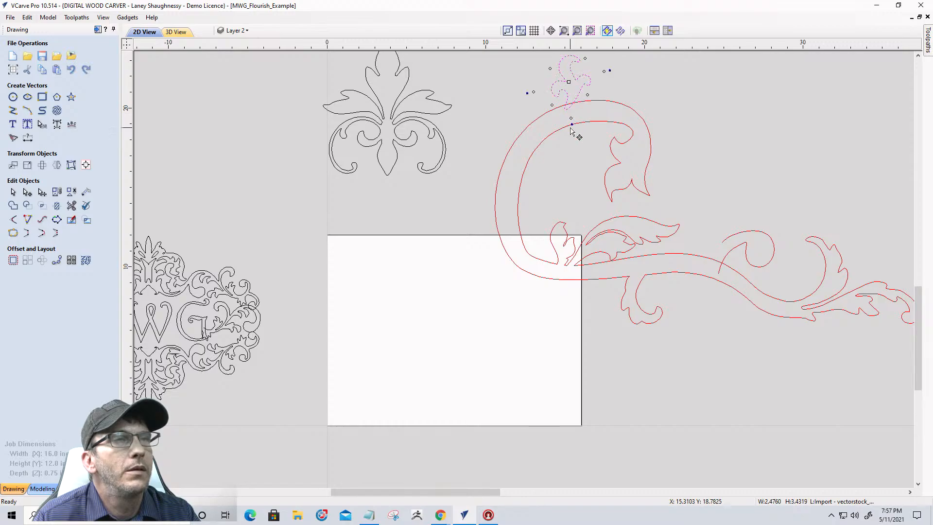
# - Trim the overlapping sections where the small leaf crosses the outer arch, rejoining the trimmed vectors into one outline
pyautogui.click(71, 205)
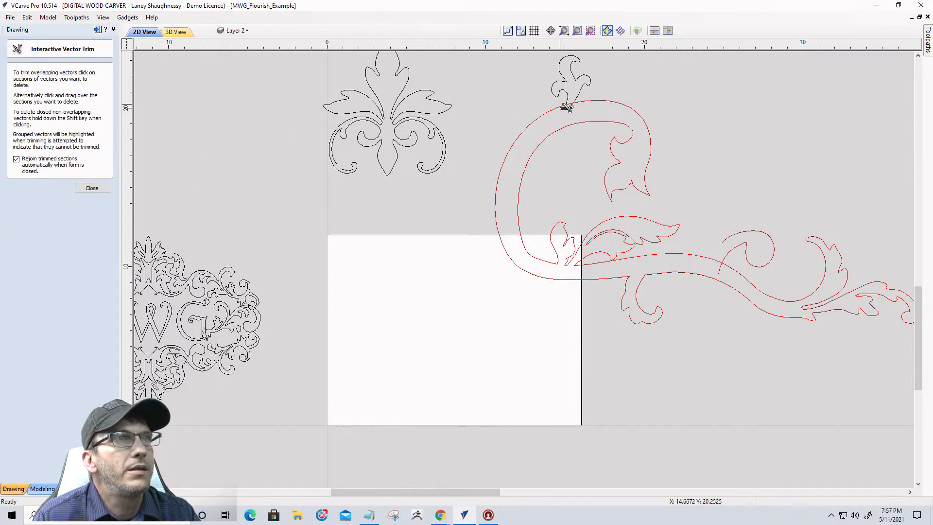
pyautogui.scroll(5, 571, 87)
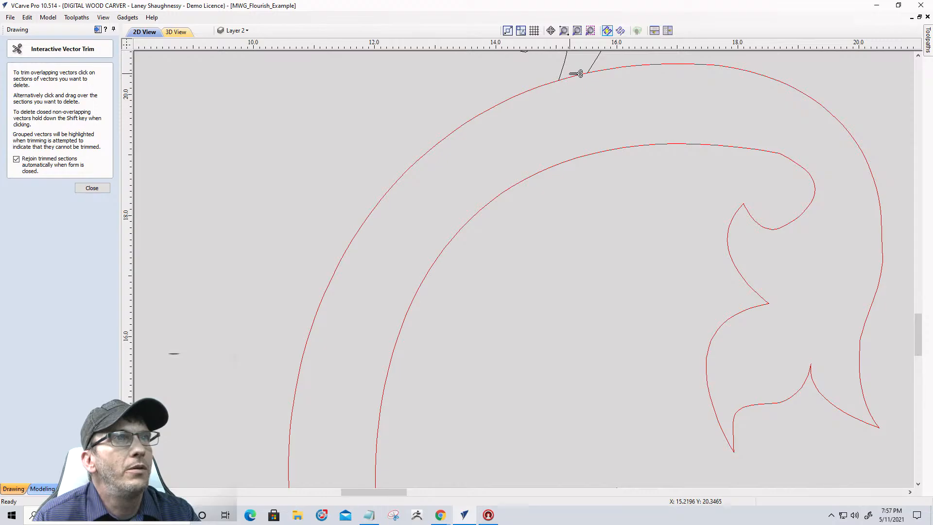
pyautogui.scroll(-6, 600, 140)
pyautogui.scroll(1, 601, 141)
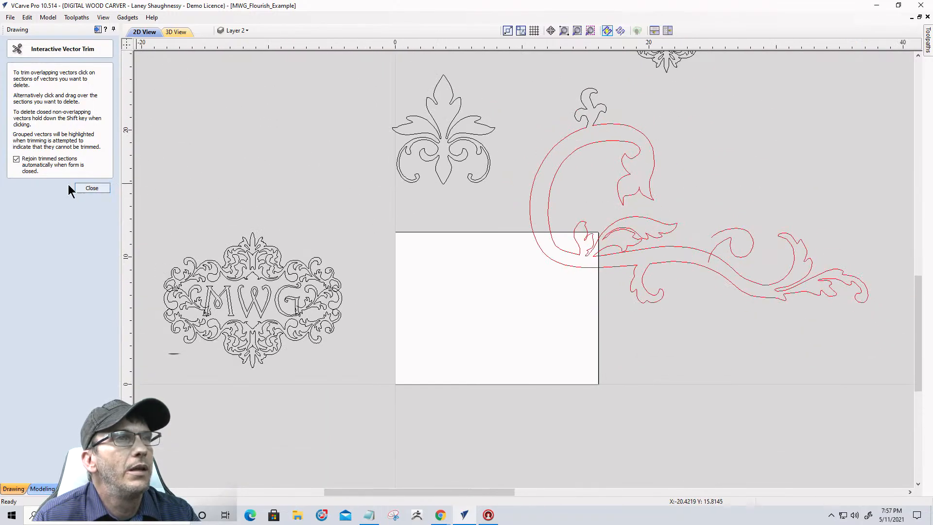
pyautogui.click(85, 188)
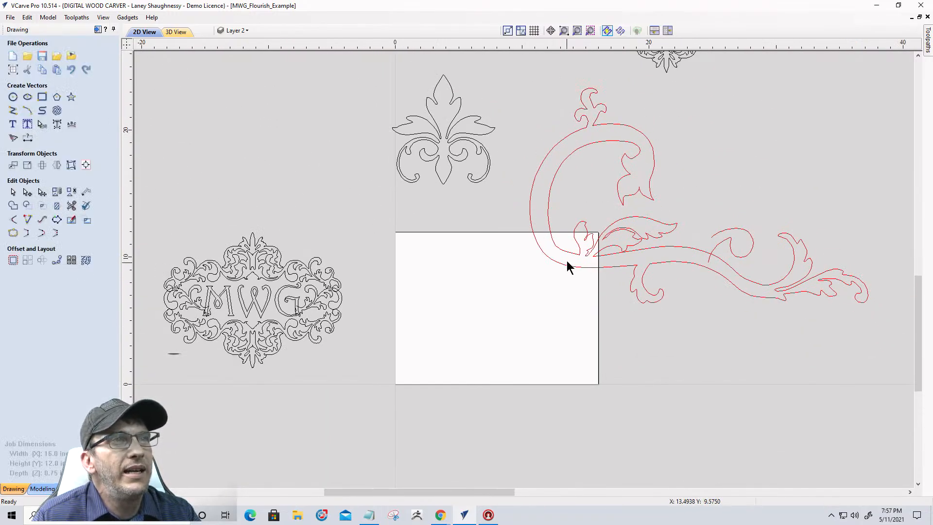
# - Extend the scroll-end handle of the inner curve slightly farther outward to round the top of the inner arch
pyautogui.scroll(2, 552, 218)
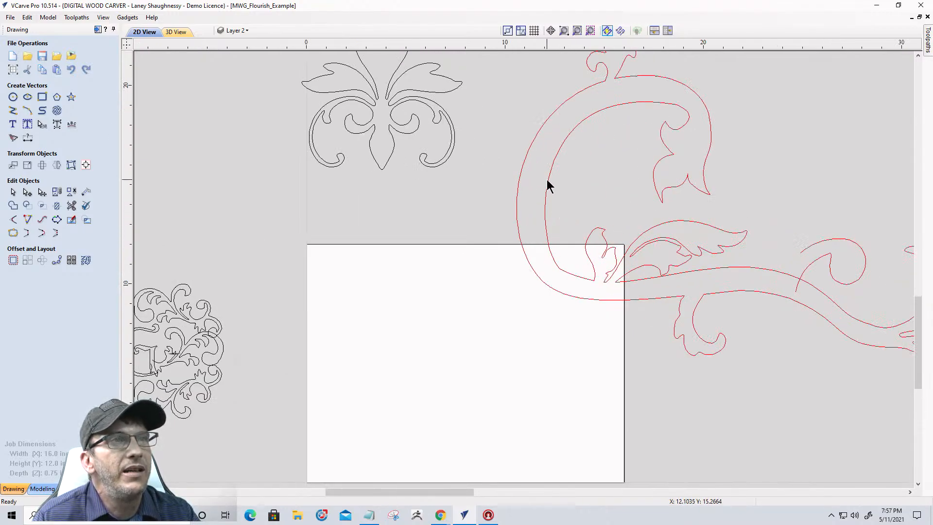
pyautogui.click(27, 192)
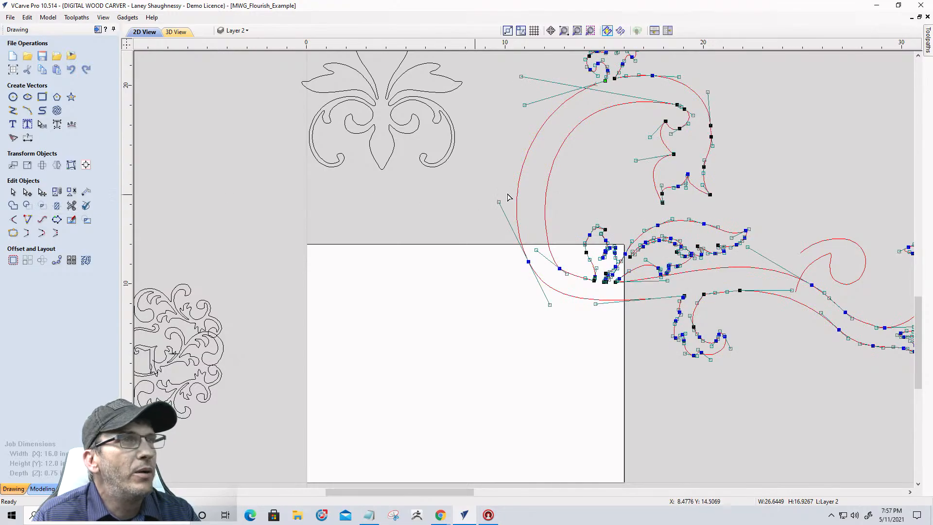
pyautogui.click(519, 77)
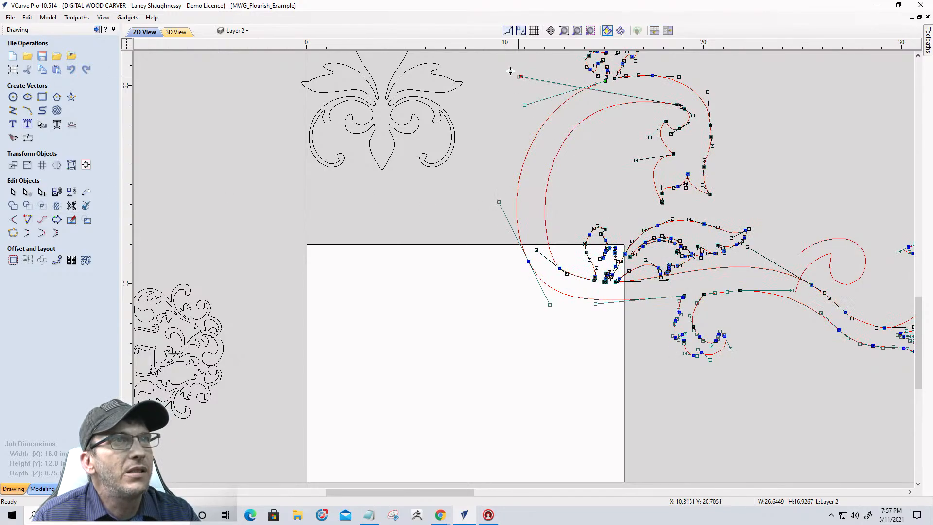
pyautogui.moveTo(505, 72); pyautogui.dragTo(503, 77)
pyautogui.press('Escape')
# - Examine the sheet of leaf and scroll ornaments beside the flourish for further pieces to add
pyautogui.scroll(-4, 447, 198)
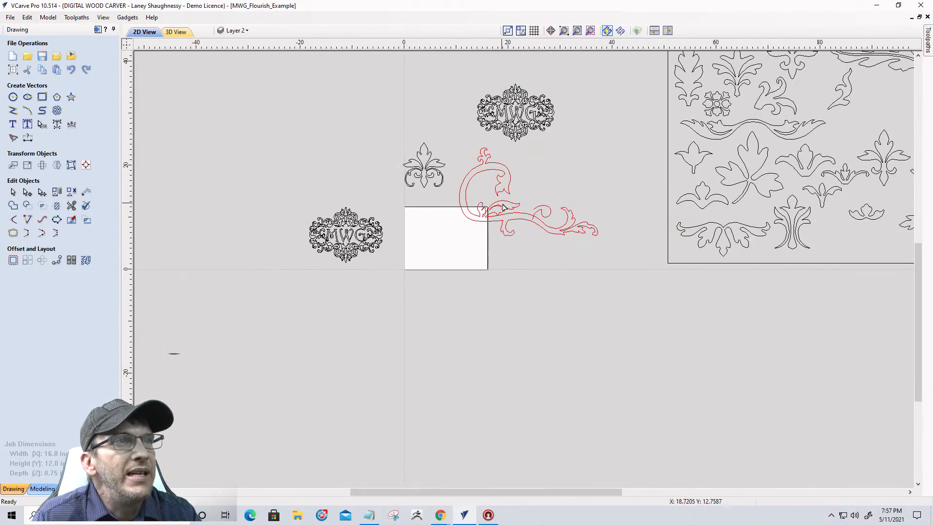
pyautogui.scroll(1, 503, 212)
pyautogui.scroll(-1, 504, 212)
pyautogui.scroll(-1, 504, 212)
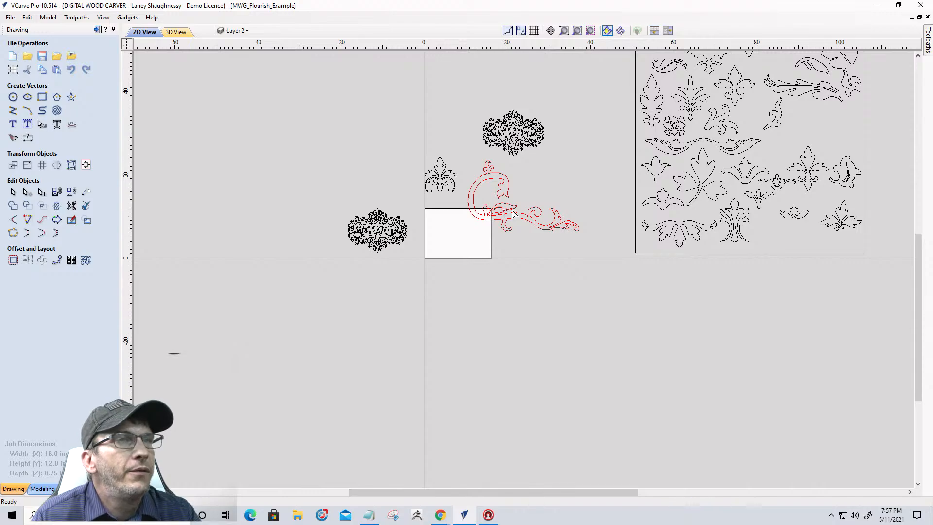
pyautogui.scroll(-1, 692, 226)
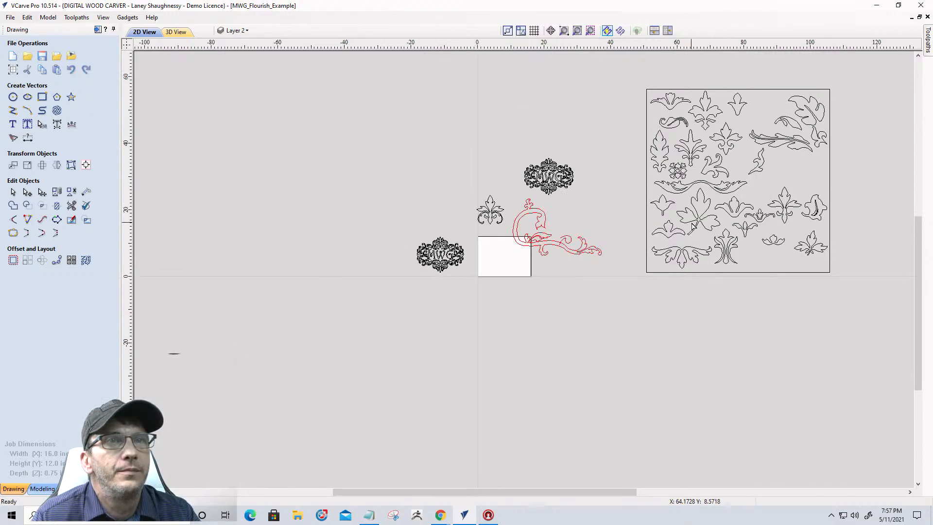
pyautogui.scroll(2, 778, 249)
pyautogui.scroll(-1, 777, 249)
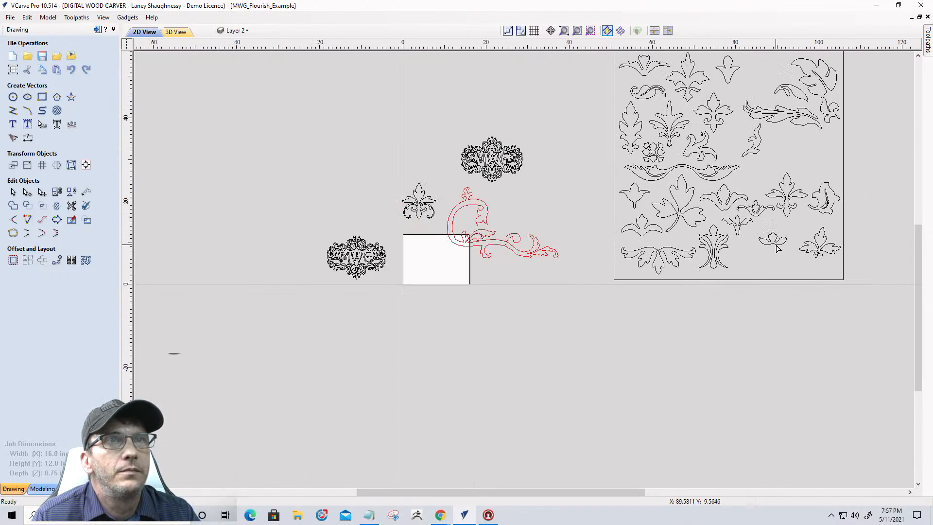
pyautogui.scroll(-1, 777, 249)
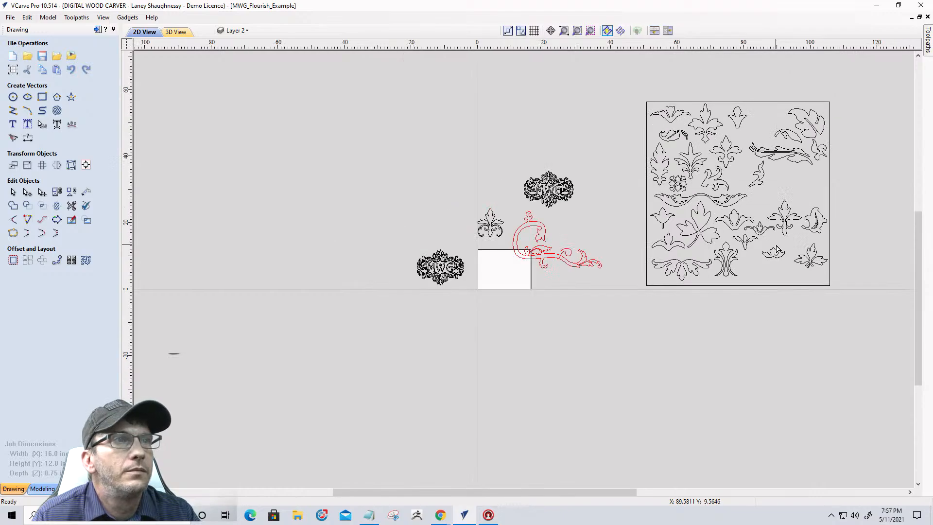
pyautogui.scroll(1, 776, 249)
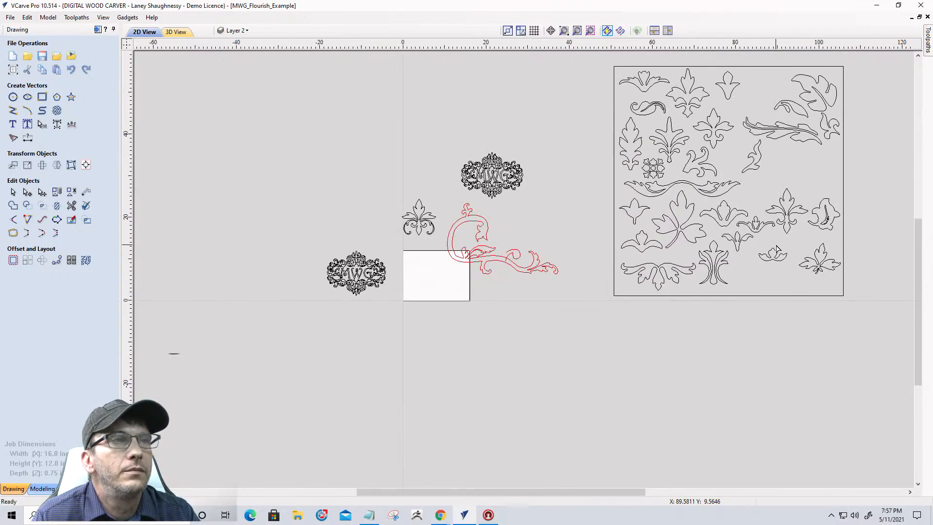
# - Compare the separate fleur-de-lis motif with the flourish and the ornament sheet to choose the next leaf
pyautogui.scroll(5, 391, 230)
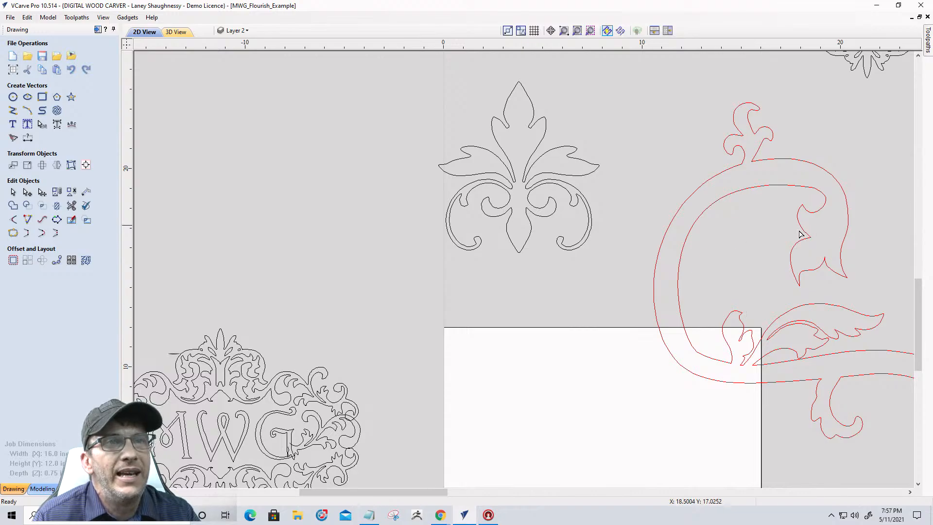
pyautogui.doubleClick(523, 179)
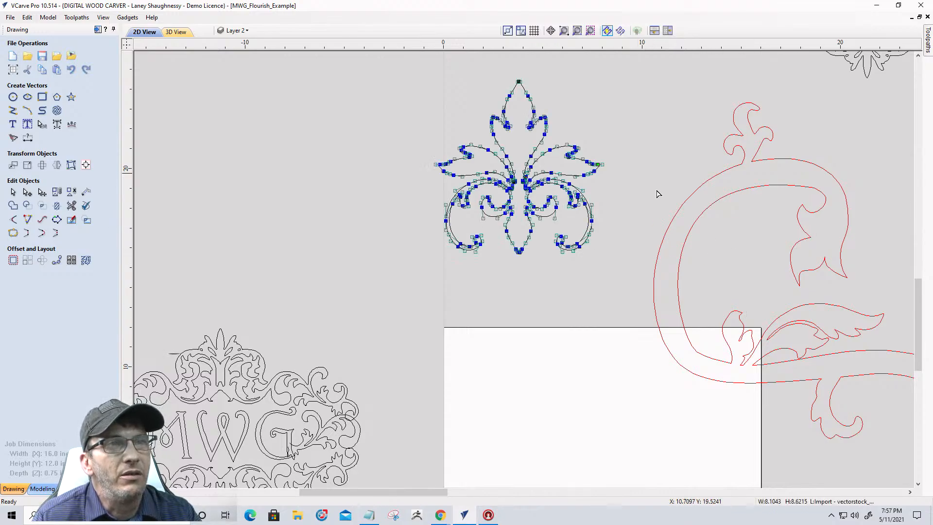
pyautogui.scroll(-3, 558, 250)
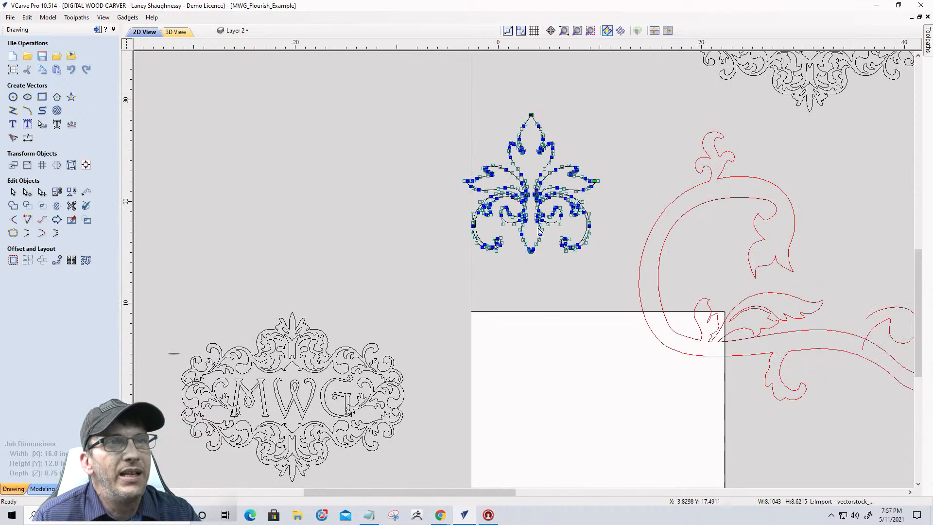
pyautogui.scroll(-1, 626, 253)
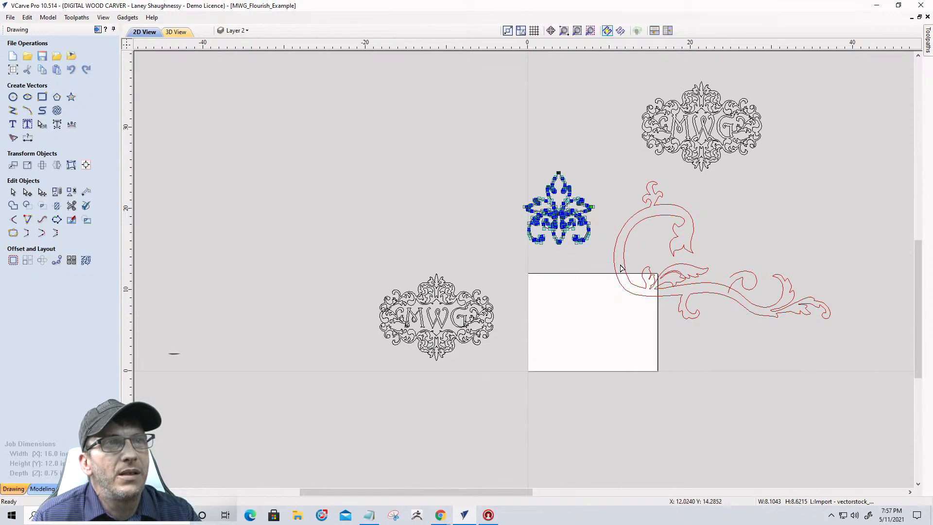
pyautogui.scroll(3, 674, 299)
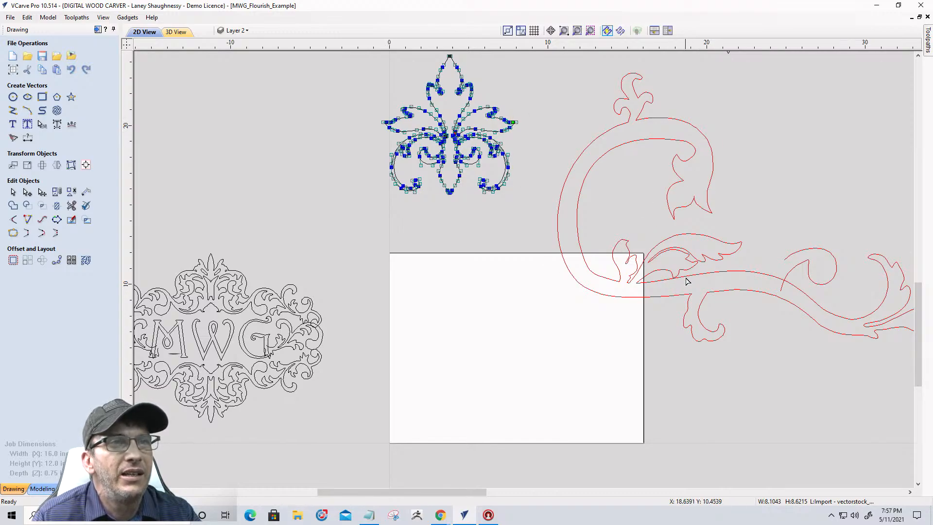
pyautogui.scroll(-3, 621, 263)
pyautogui.scroll(-2, 658, 271)
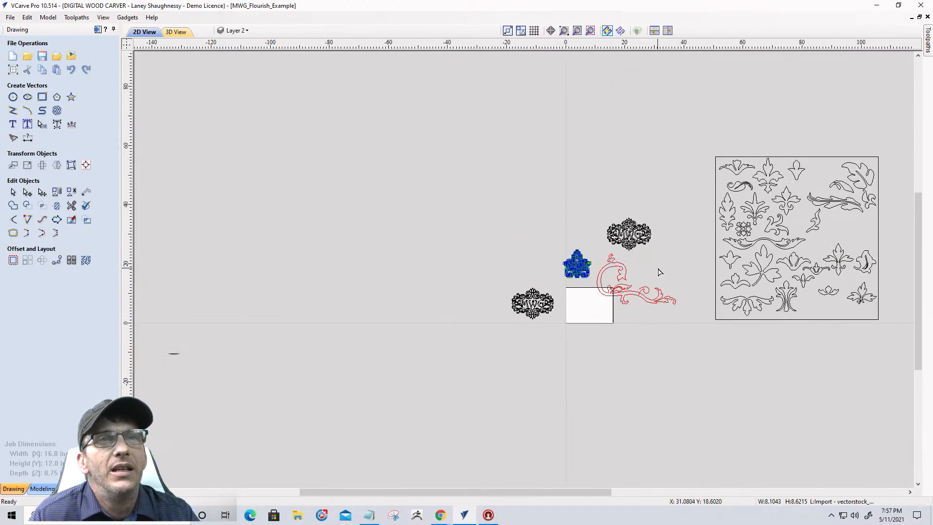
pyautogui.scroll(3, 819, 197)
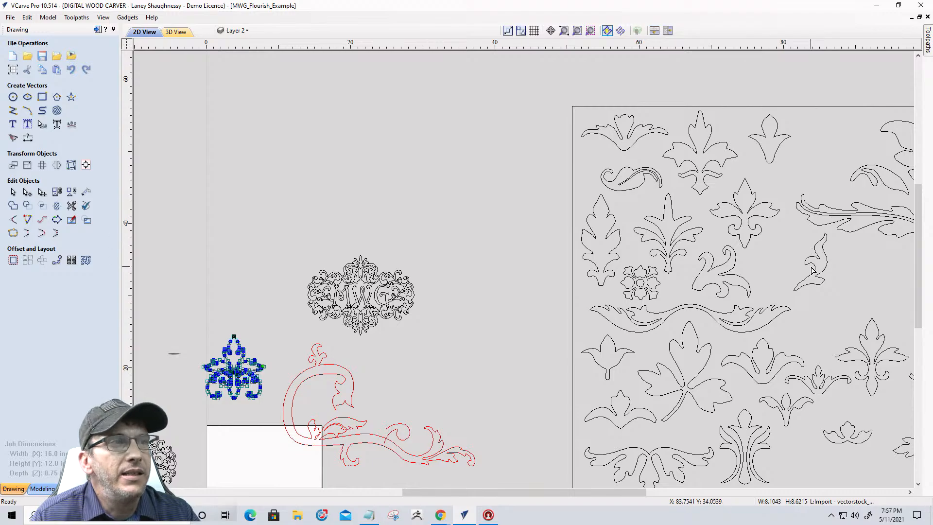
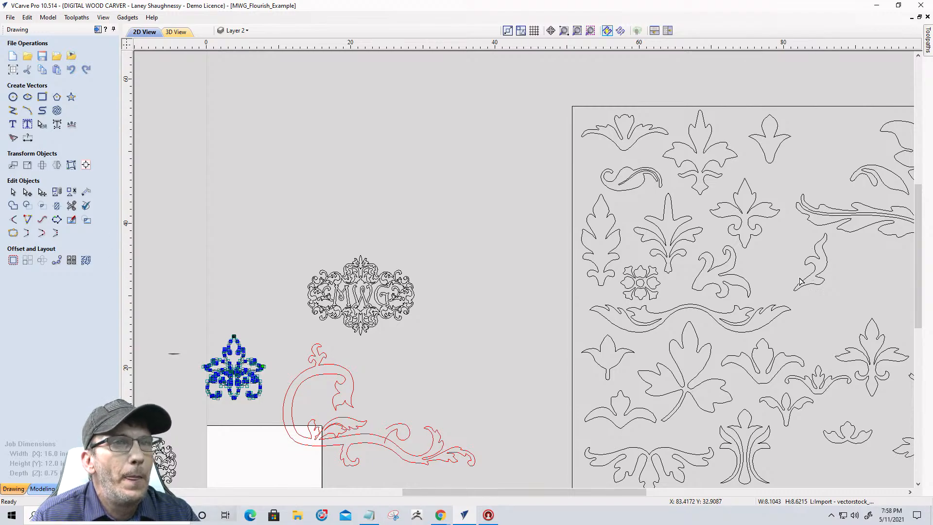
# - Move the small wavy leaf from the ornament sheet into the opening of the flourish's C-shaped arch
pyautogui.click(696, 279)
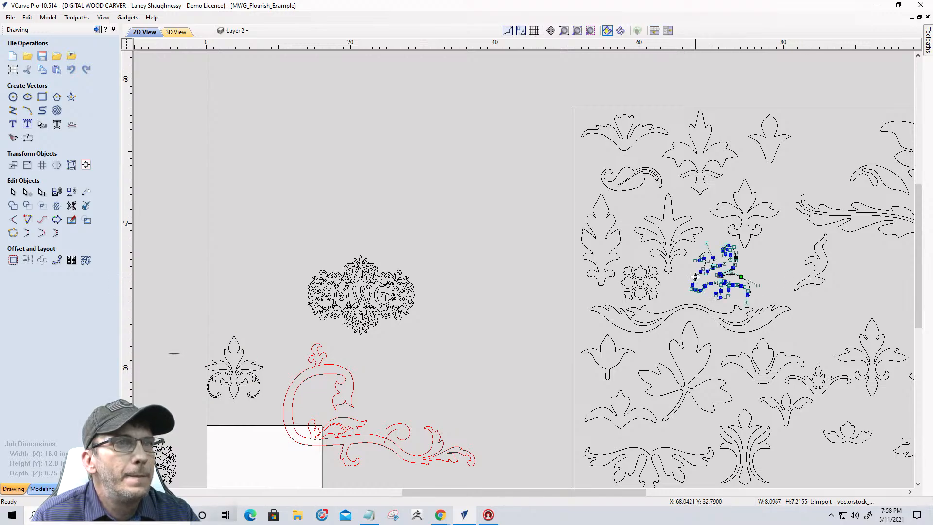
pyautogui.click(811, 282)
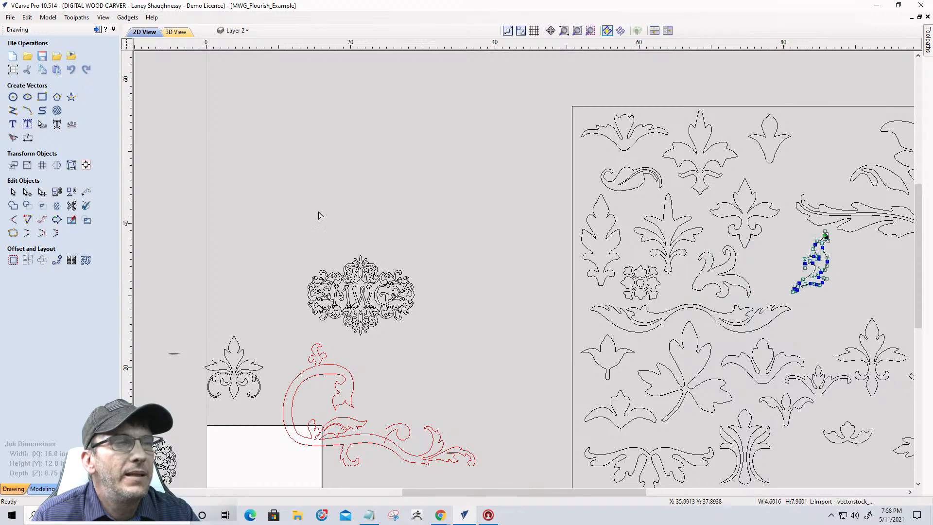
pyautogui.click(13, 191)
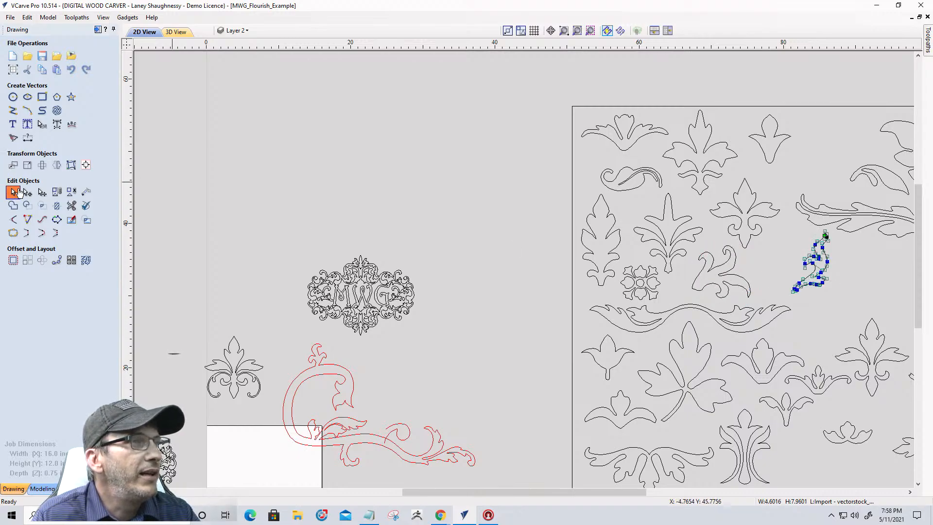
pyautogui.click(810, 274)
pyautogui.moveTo(270, 343); pyautogui.dragTo(311, 404)
pyautogui.scroll(-3, 310, 404)
pyautogui.scroll(5, 385, 184)
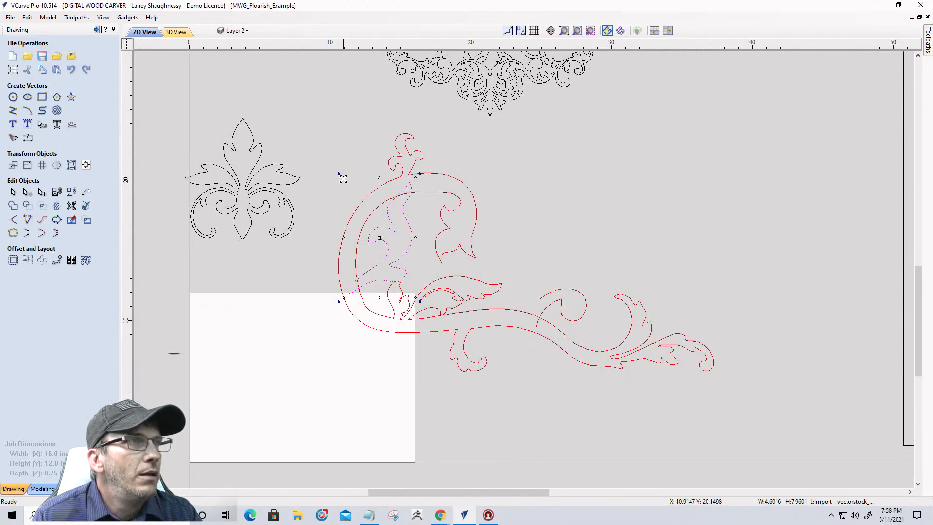
# - Shrink the leaf to about 3.2 wide by 5.6 high, rotate it clockwise and place its base across the arch's left band
pyautogui.moveTo(343, 177); pyautogui.dragTo(375, 249)
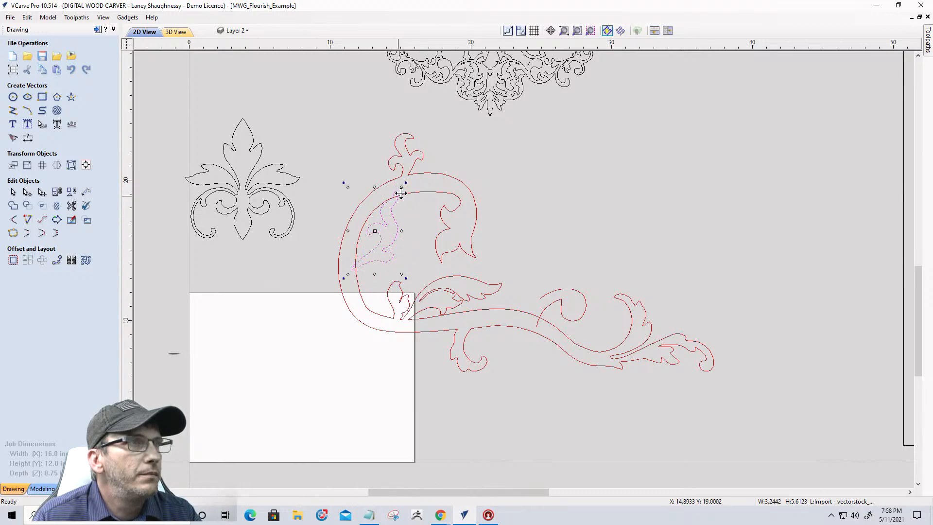
pyautogui.moveTo(405, 186); pyautogui.dragTo(417, 196)
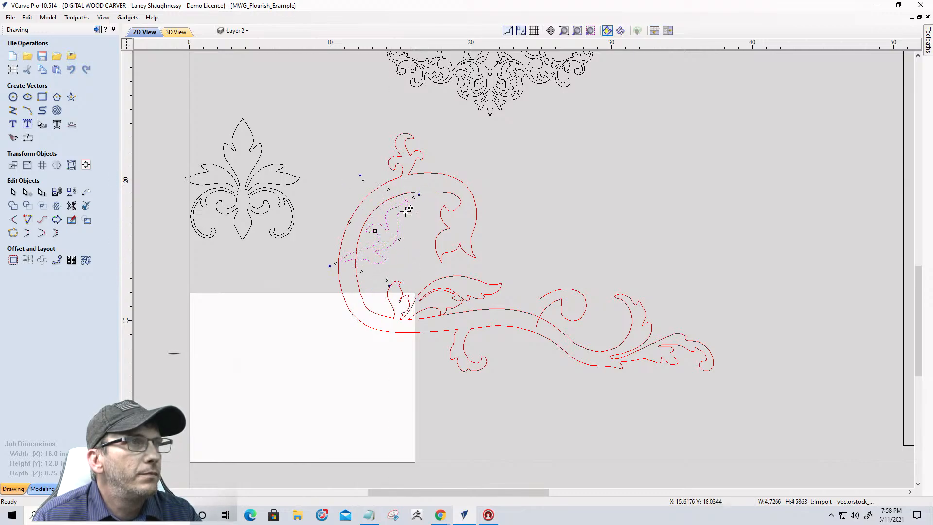
pyautogui.moveTo(369, 242)
pyautogui.mouseDown()
pyautogui.moveTo(374, 255)
pyautogui.moveTo(358, 267)
pyautogui.moveTo(375, 264)
pyautogui.moveTo(372, 258)
pyautogui.mouseUp()
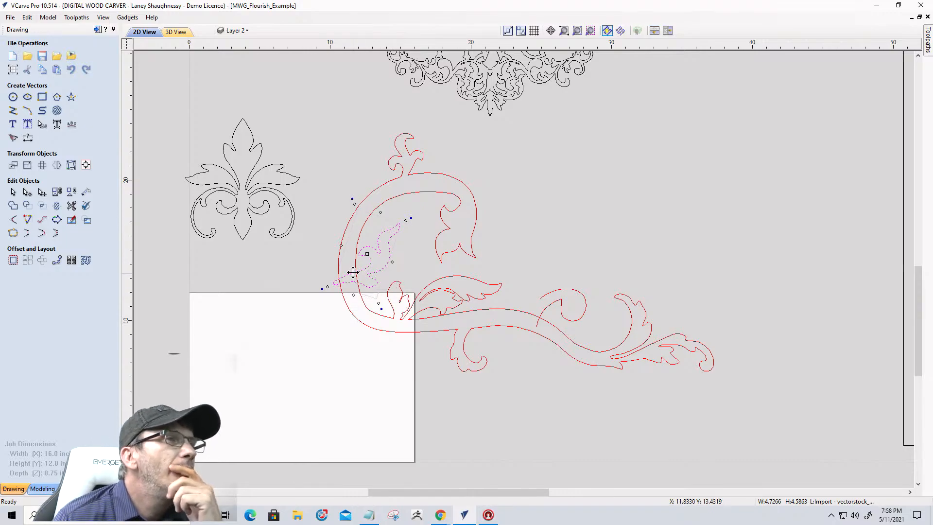
# - Trim the leaf base and the inner arch section where they overlap, rejoining the trimmed vectors into one outline
pyautogui.scroll(5, 354, 271)
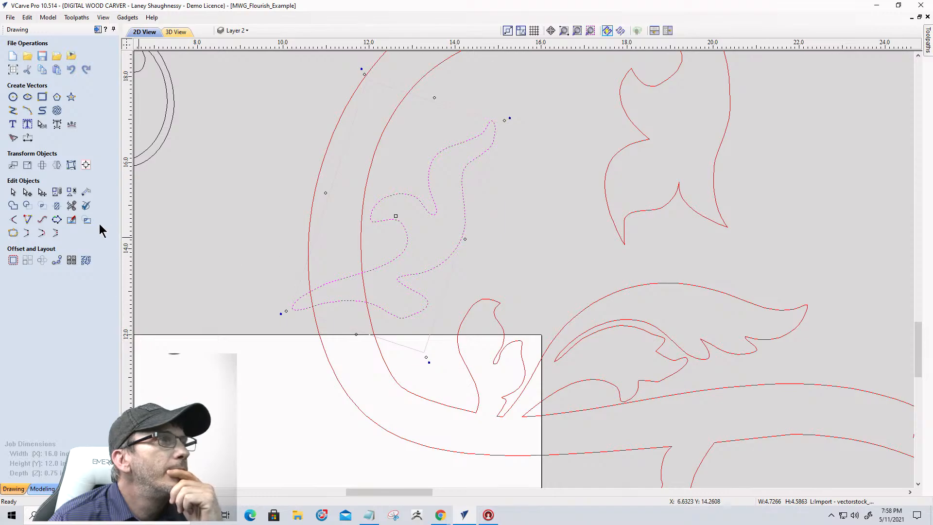
pyautogui.click(71, 206)
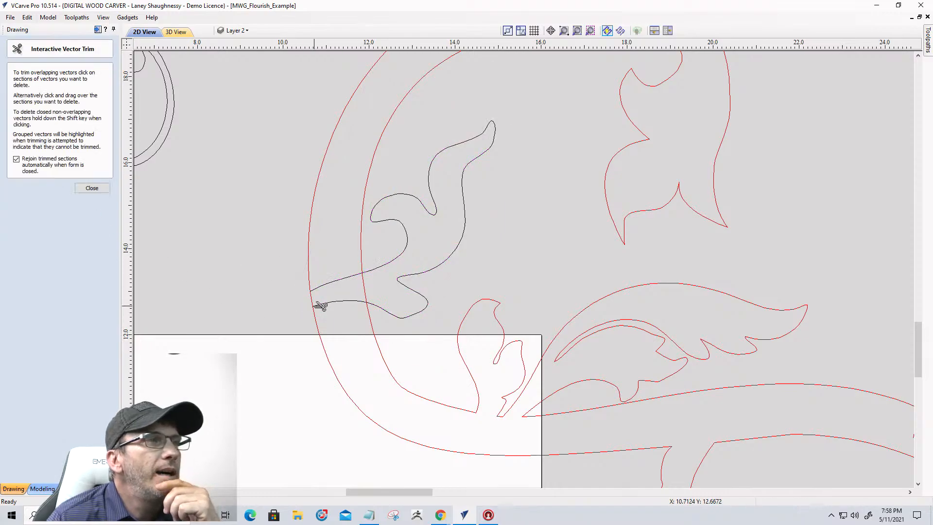
pyautogui.click(334, 286)
pyautogui.click(340, 302)
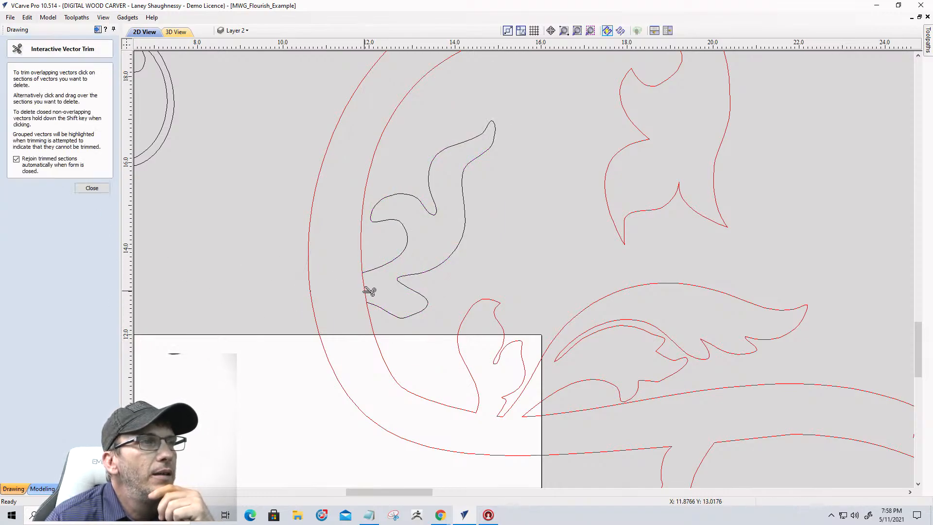
pyautogui.scroll(-1, 300, 288)
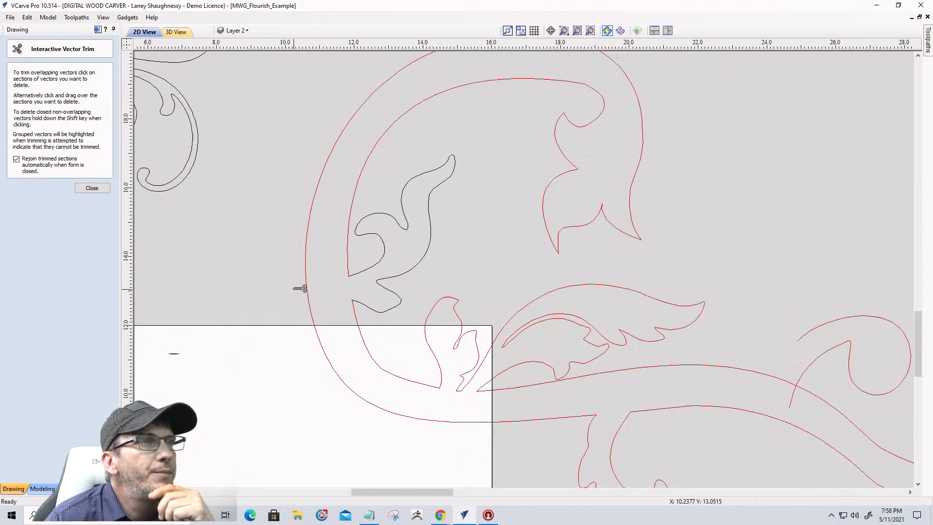
pyautogui.scroll(-2, 300, 288)
pyautogui.scroll(1, 240, 333)
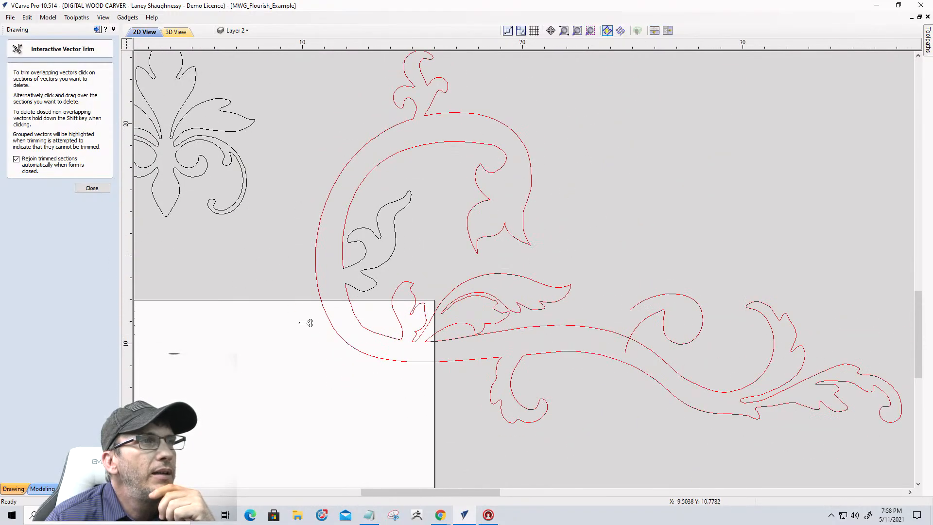
pyautogui.scroll(-2, 466, 235)
pyautogui.scroll(1, 343, 298)
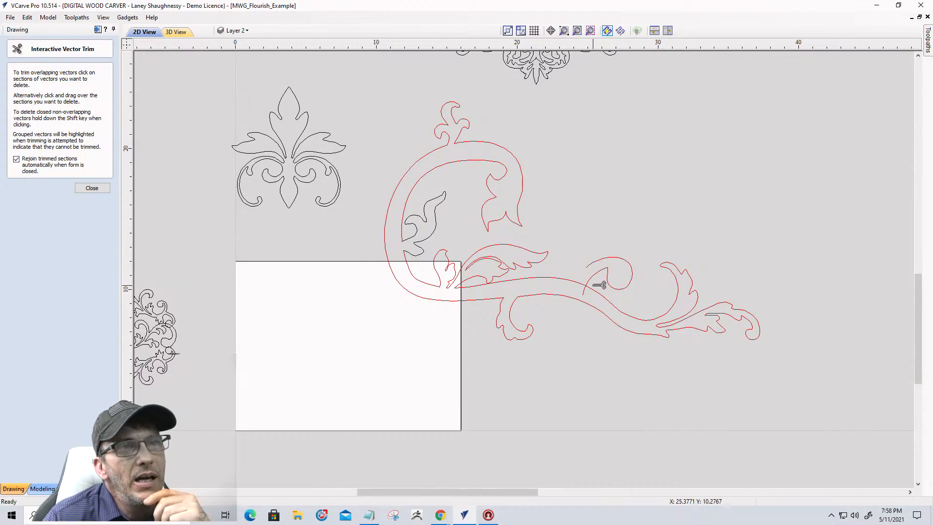
pyautogui.click(93, 188)
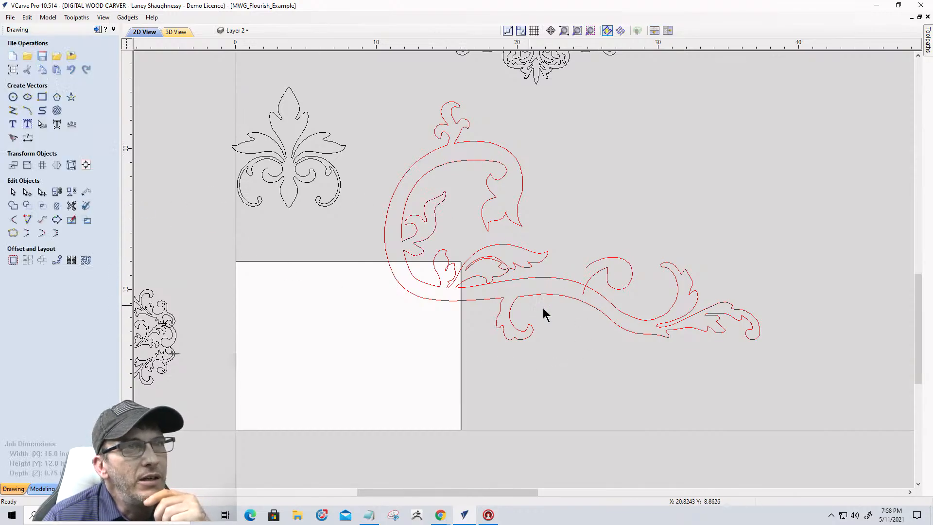
# - Mirror the loose scroll end above the stem vertically and rotate it about half a turn so its curl faces left
pyautogui.scroll(2, 683, 329)
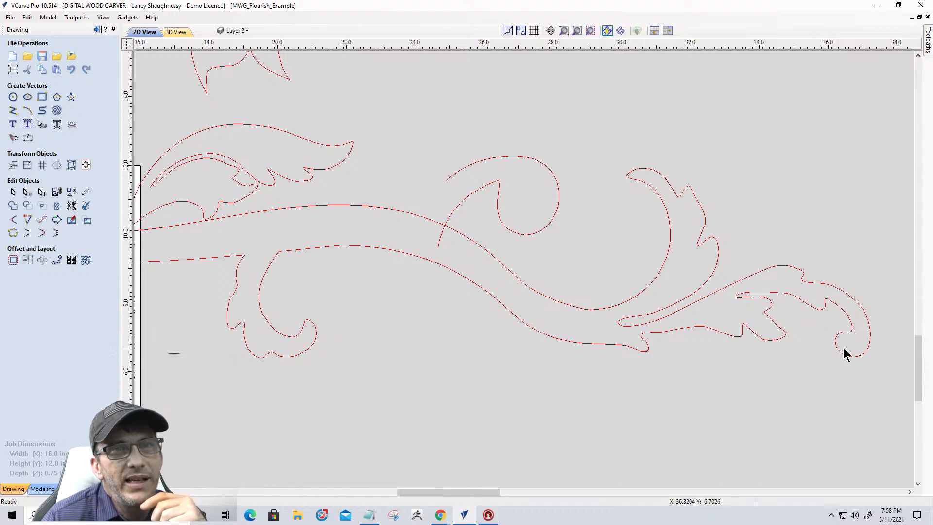
pyautogui.scroll(2, 844, 353)
pyautogui.scroll(-4, 886, 343)
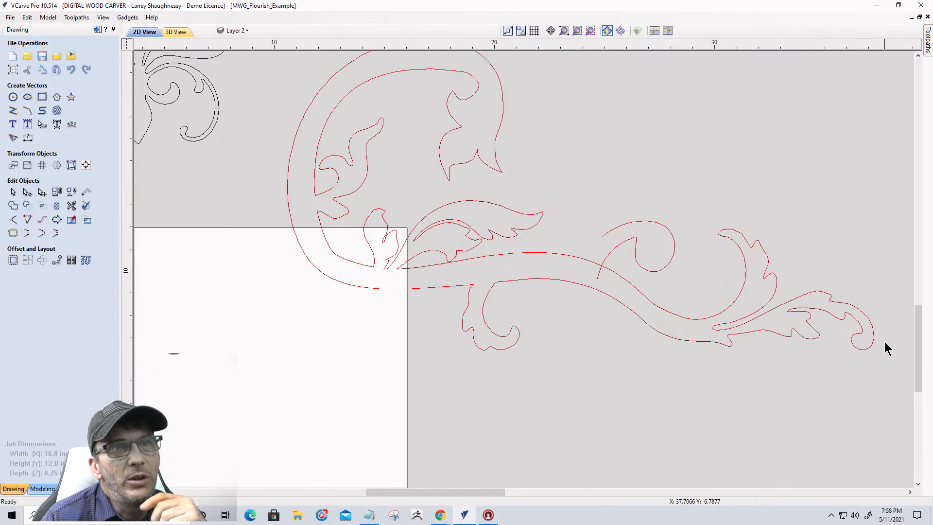
pyautogui.click(654, 274)
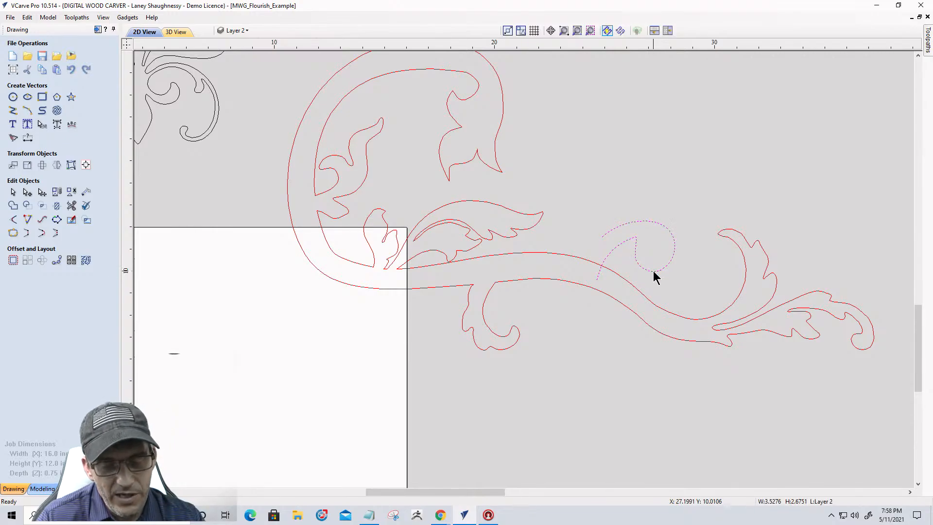
pyautogui.press('v')
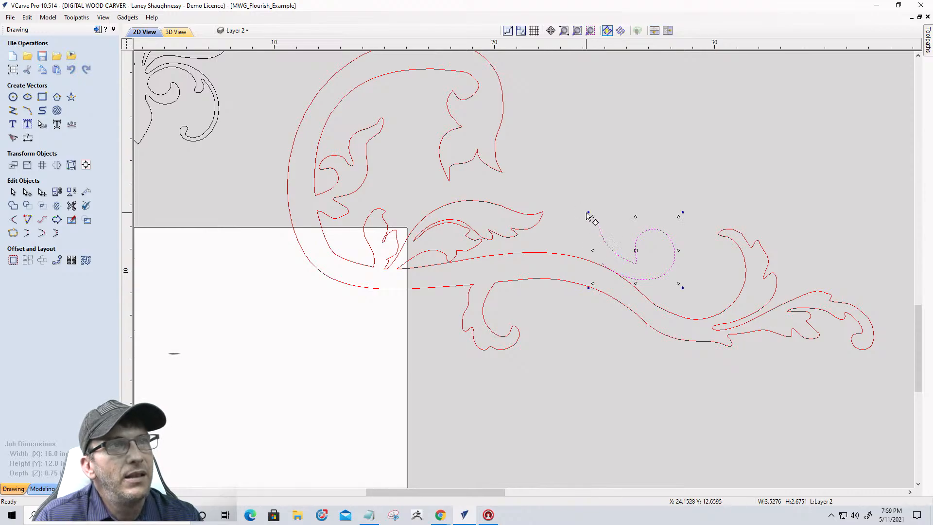
pyautogui.moveTo(587, 214); pyautogui.dragTo(702, 312)
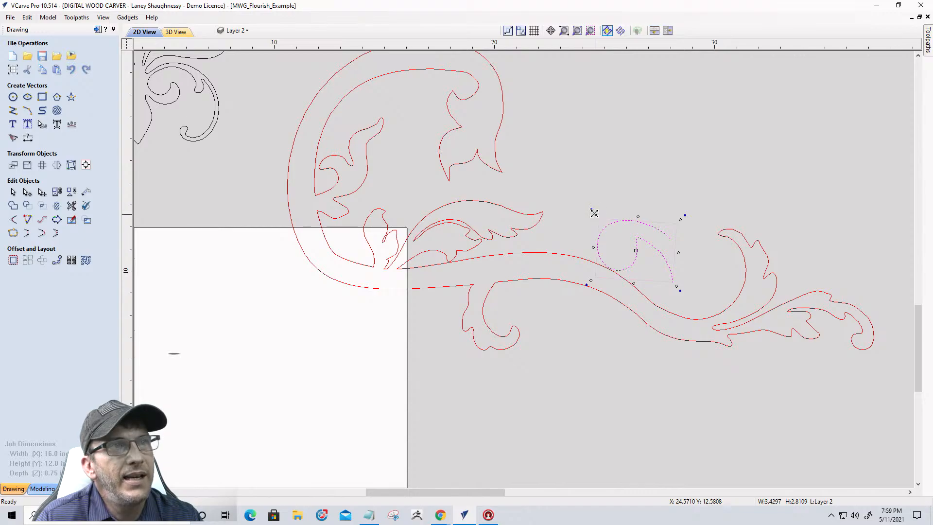
# - Shrink the scroll end to about 2.1 wide by 1.7 high and fit it over the tip of the upturned leaf
pyautogui.moveTo(593, 213); pyautogui.dragTo(724, 243)
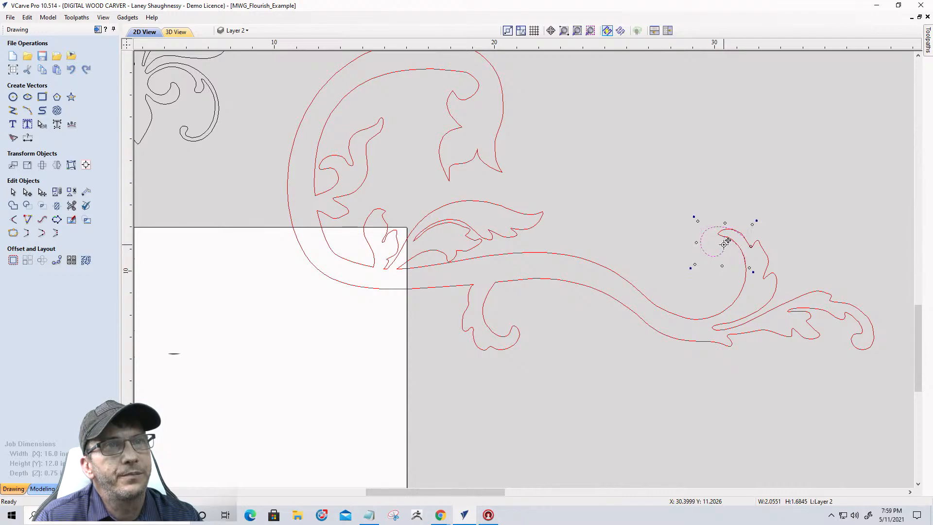
pyautogui.scroll(8, 736, 244)
pyautogui.scroll(-4, 735, 244)
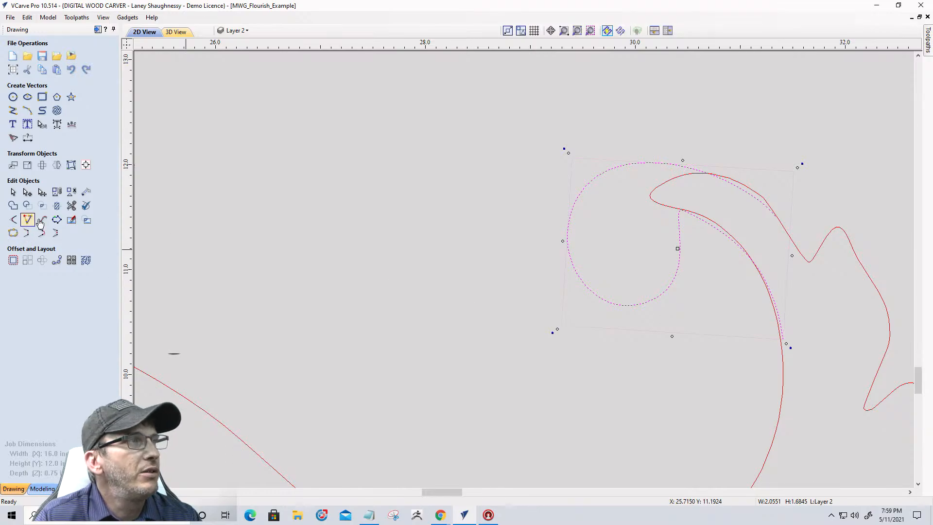
# - Trim the overlapping sections where the scroll end meets the upturned leaf, removing the old leaf tip
pyautogui.click(71, 206)
pyautogui.scroll(5, 770, 304)
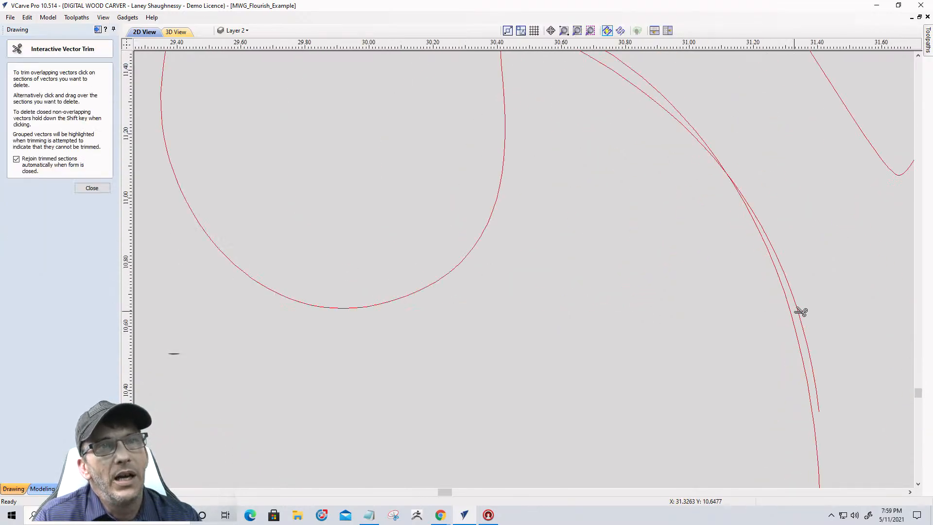
pyautogui.scroll(-2, 783, 291)
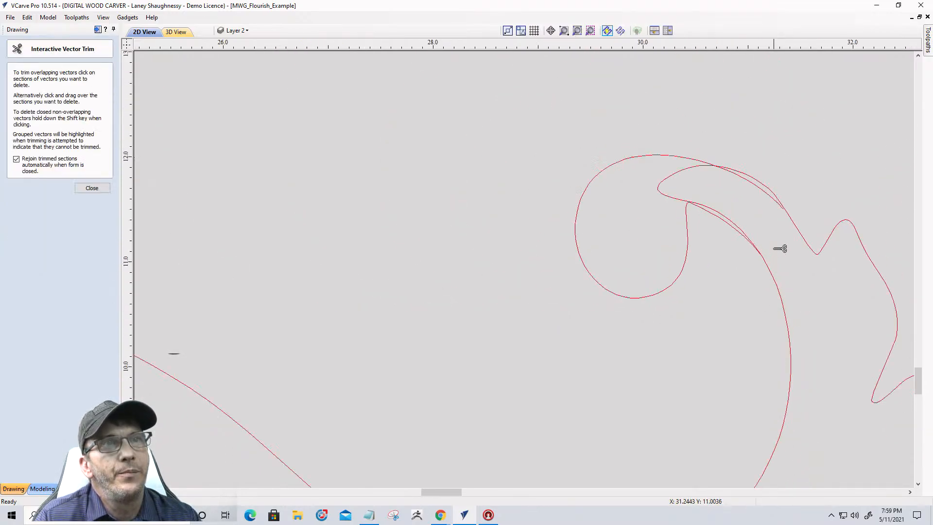
pyautogui.scroll(2, 776, 182)
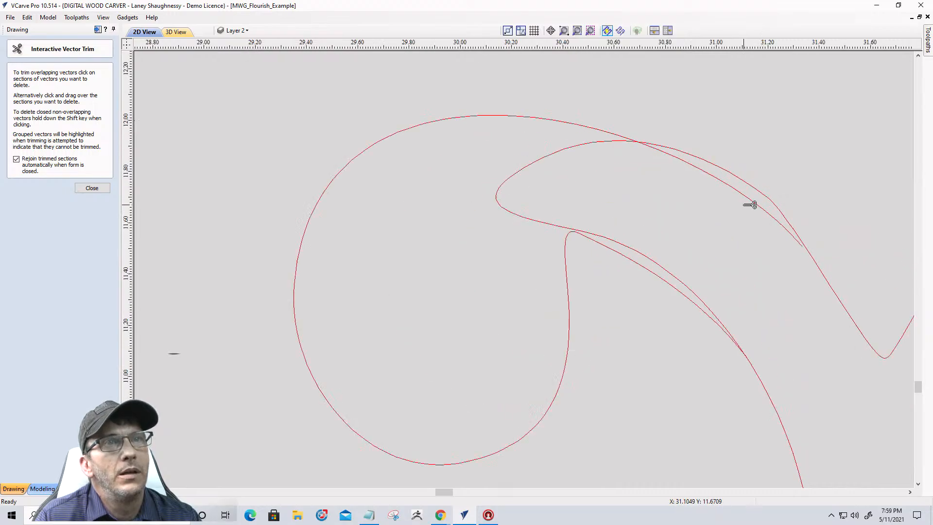
pyautogui.click(732, 186)
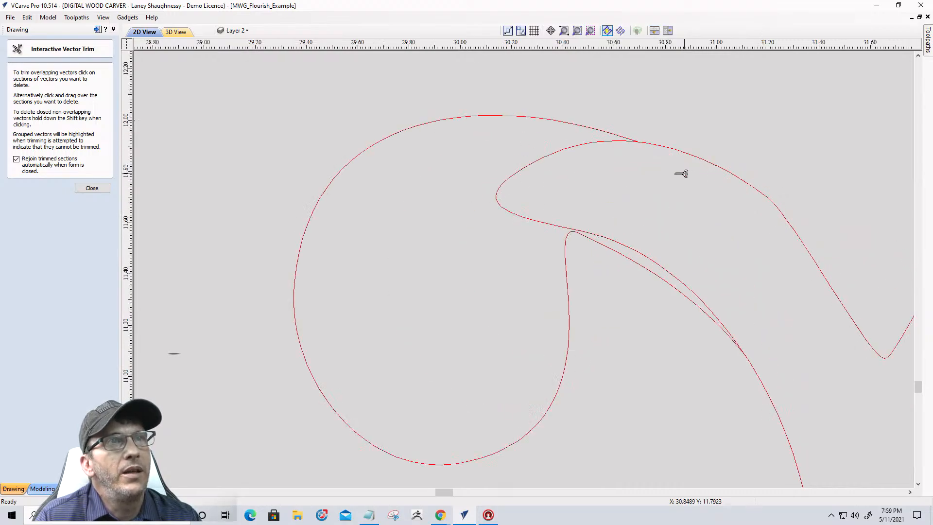
pyautogui.click(577, 147)
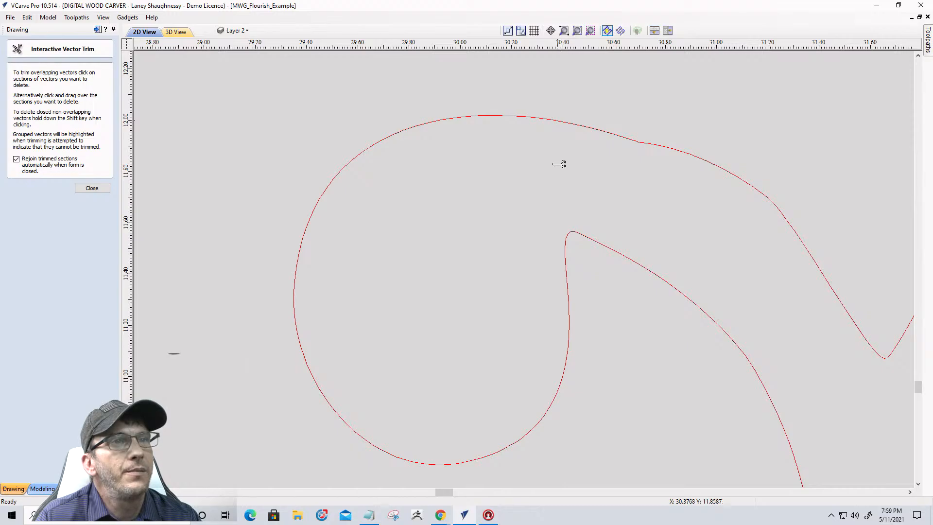
pyautogui.scroll(-2, 555, 160)
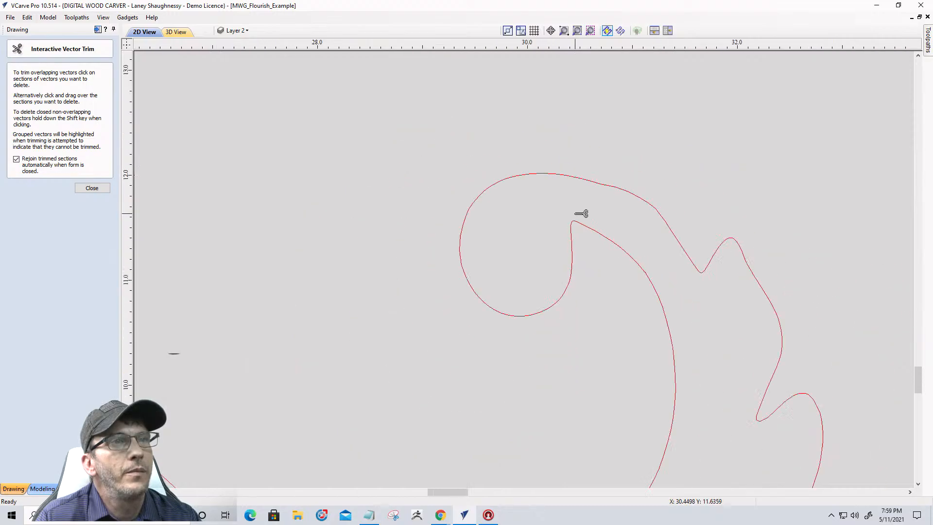
# - Smooth the outer curve where the scroll end joins the upturned leaf by adjusting the joining node and its control handle
pyautogui.click(91, 188)
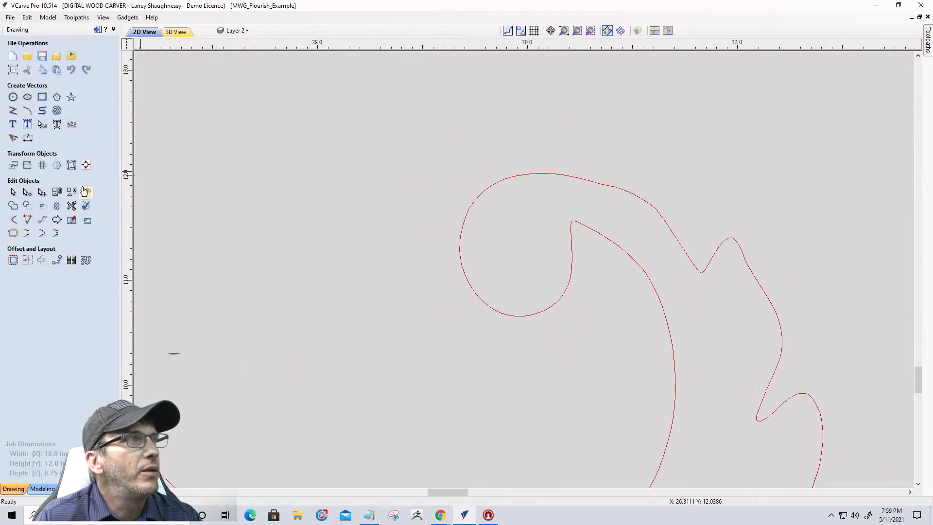
pyautogui.click(596, 192)
pyautogui.scroll(3, 600, 183)
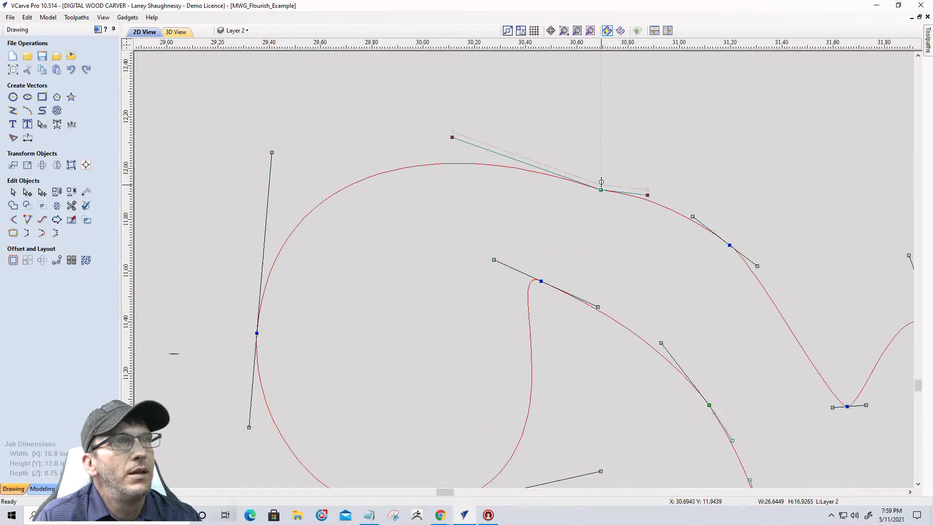
pyautogui.moveTo(600, 182); pyautogui.dragTo(647, 192)
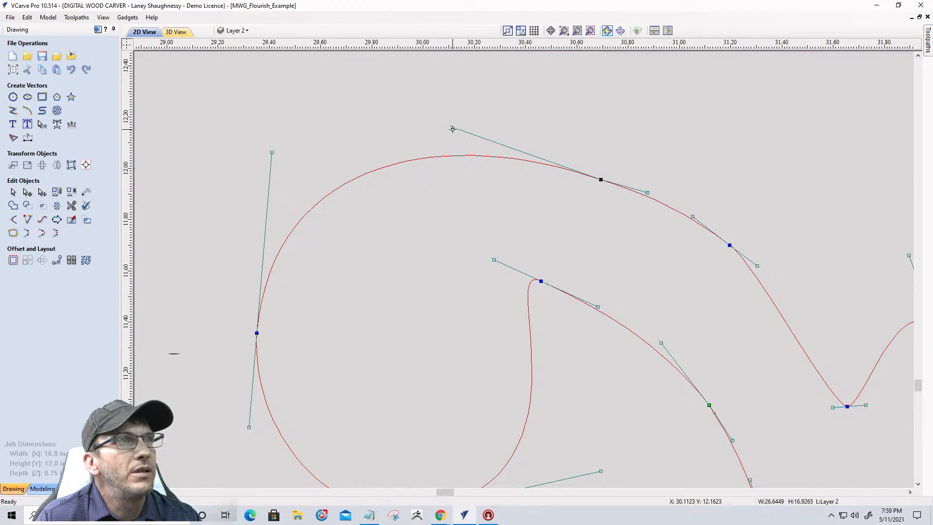
pyautogui.moveTo(452, 129); pyautogui.dragTo(450, 134)
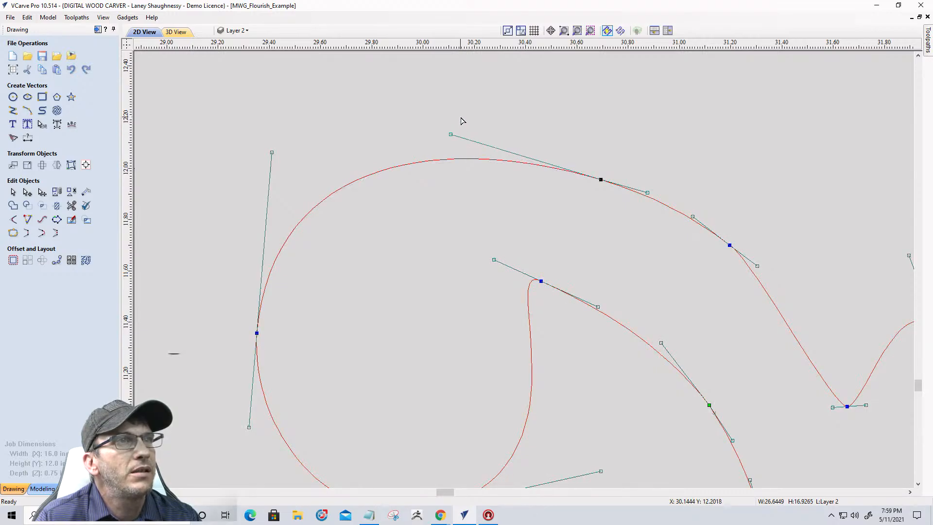
pyautogui.press('Escape')
# - Examine the whole flourish alongside the fleur-de-lis and the finished MWG emblem
pyautogui.scroll(-10, 639, 219)
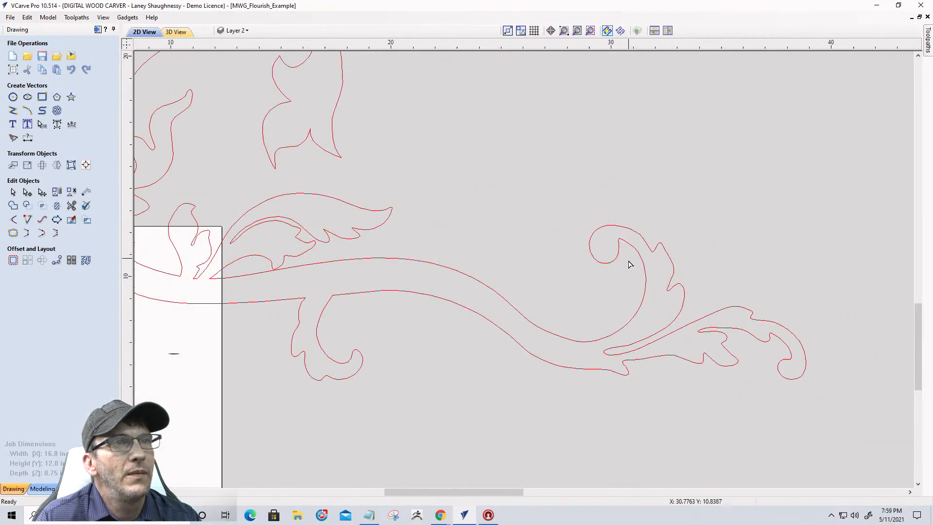
pyautogui.scroll(-2, 628, 261)
pyautogui.scroll(5, 592, 307)
pyautogui.scroll(-3, 593, 307)
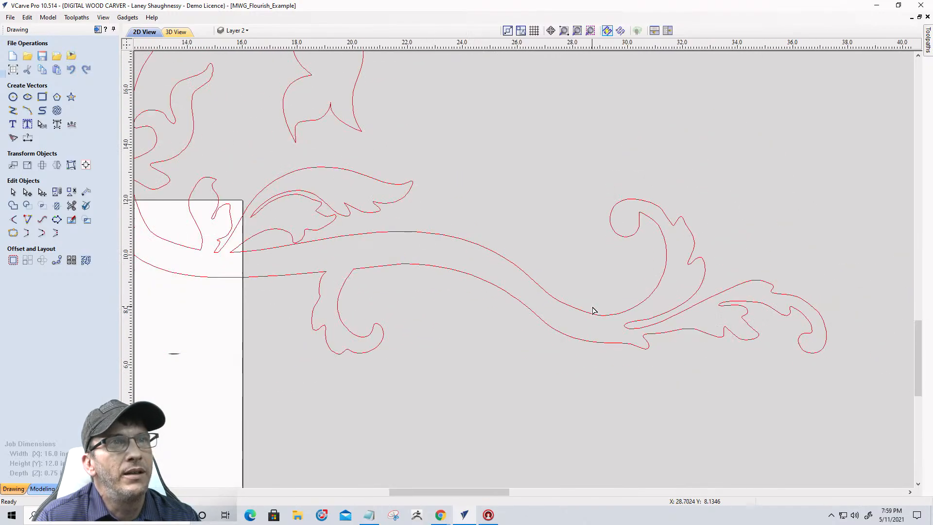
pyautogui.scroll(-3, 592, 307)
pyautogui.scroll(1, 529, 331)
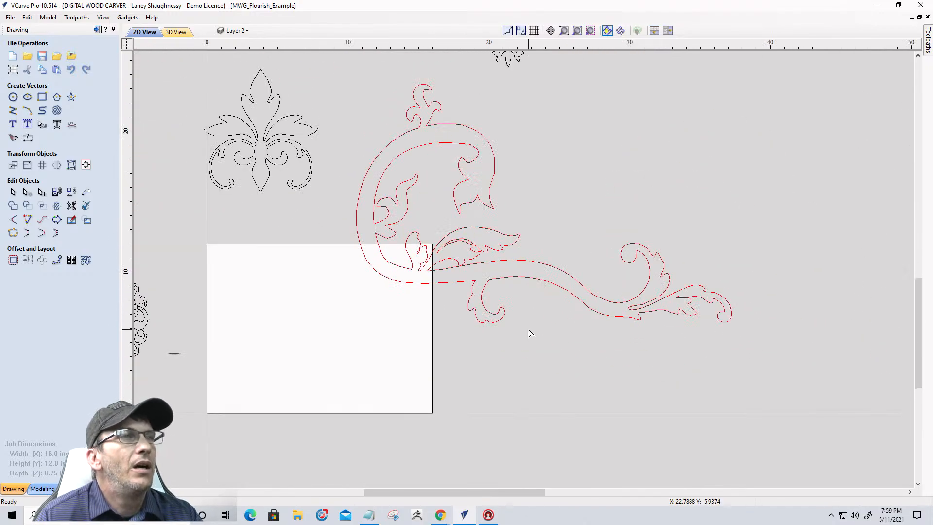
pyautogui.scroll(-2, 610, 221)
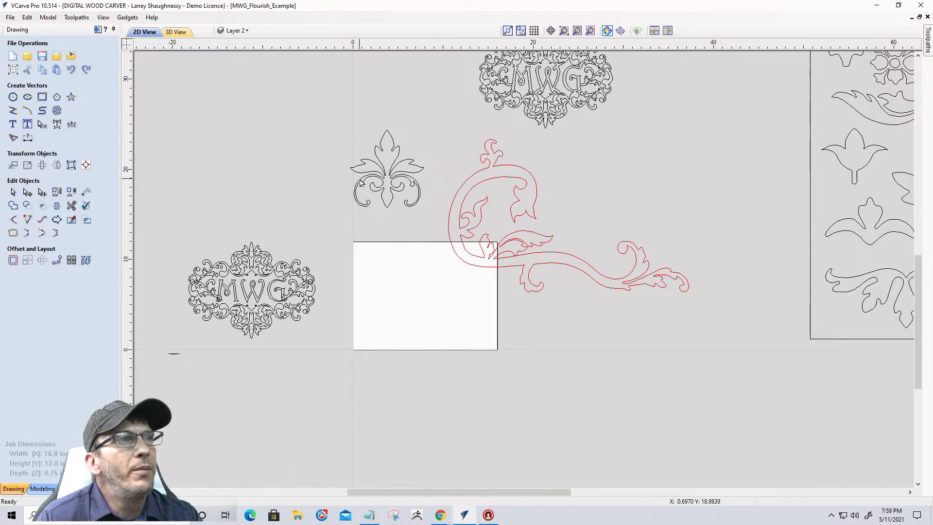
pyautogui.scroll(2, 360, 183)
pyautogui.scroll(-1, 563, 247)
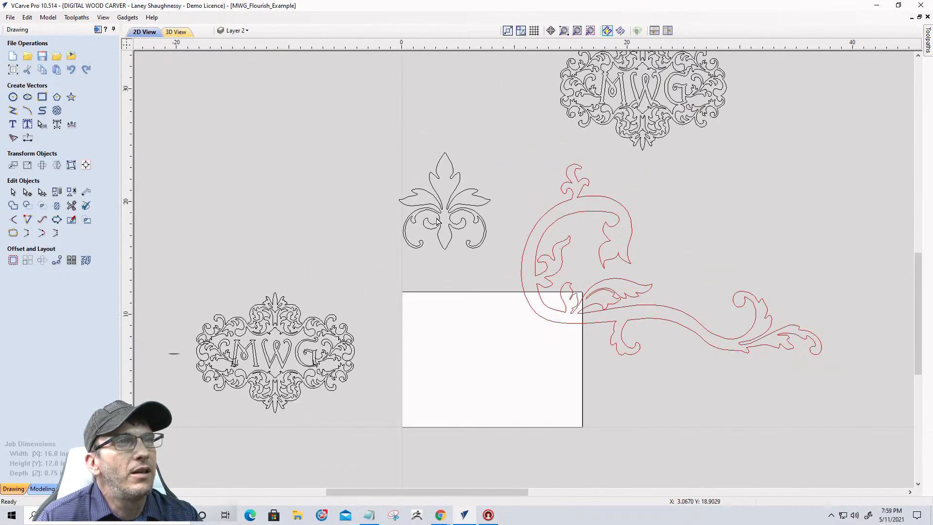
pyautogui.scroll(2, 437, 221)
pyautogui.scroll(-2, 503, 245)
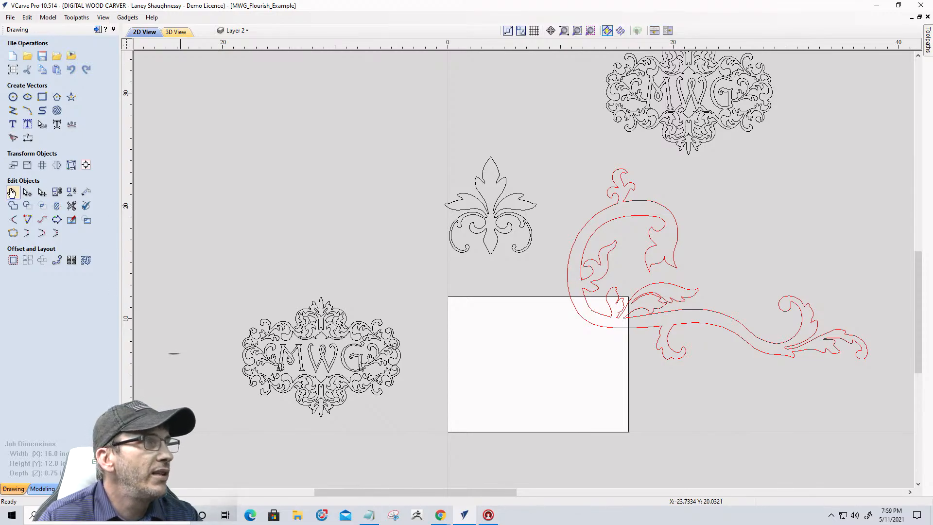
# - Shrink the whole flourish to about 7.5 wide by 4.75 high and place it in the board's upper right area
pyautogui.click(585, 249)
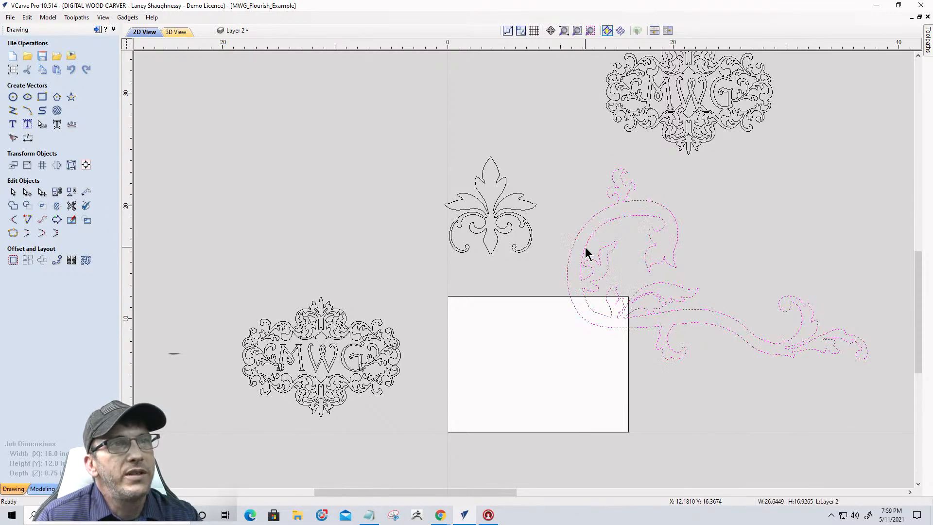
pyautogui.moveTo(563, 166); pyautogui.dragTo(701, 251)
pyautogui.moveTo(790, 307); pyautogui.dragTo(598, 336)
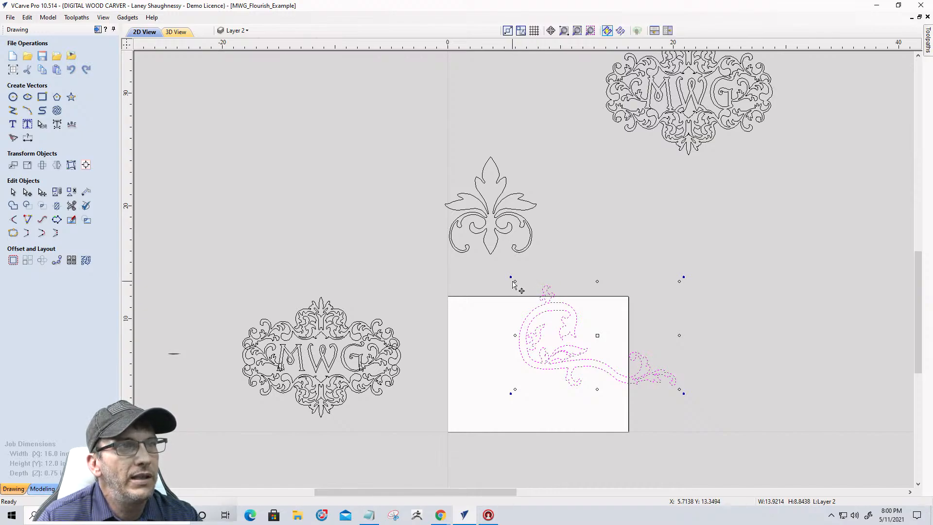
pyautogui.moveTo(516, 281); pyautogui.dragTo(577, 320)
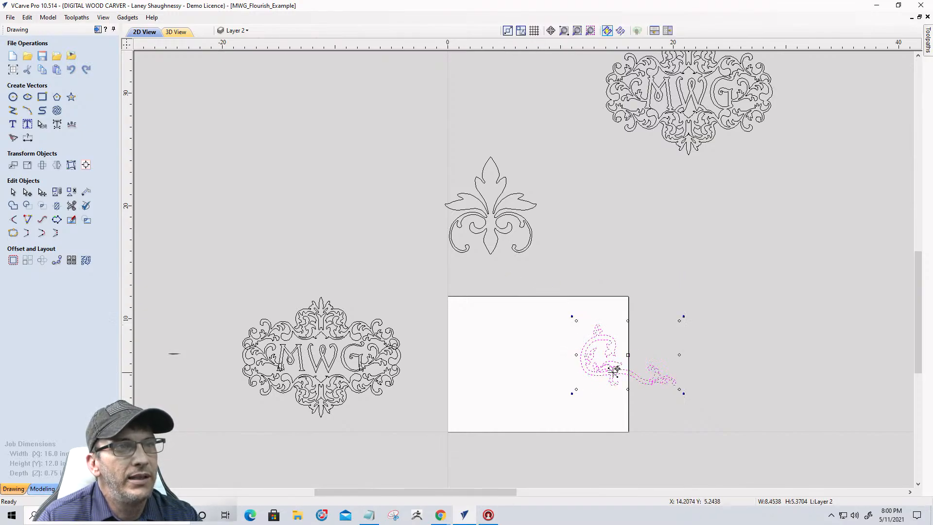
pyautogui.moveTo(585, 328); pyautogui.dragTo(585, 322)
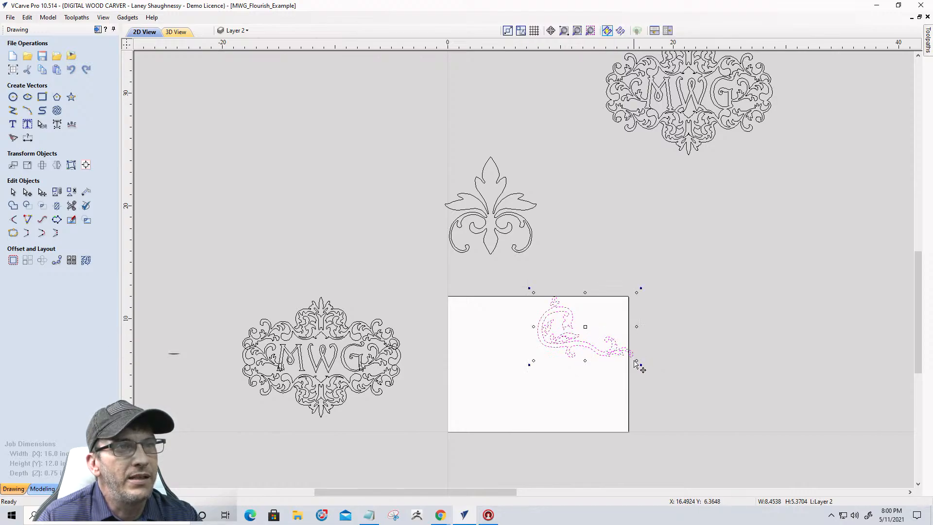
pyautogui.moveTo(632, 359); pyautogui.dragTo(622, 353)
# - Nudge the flourish right until its outer leaf tip meets the board's right edge
pyautogui.scroll(2, 496, 316)
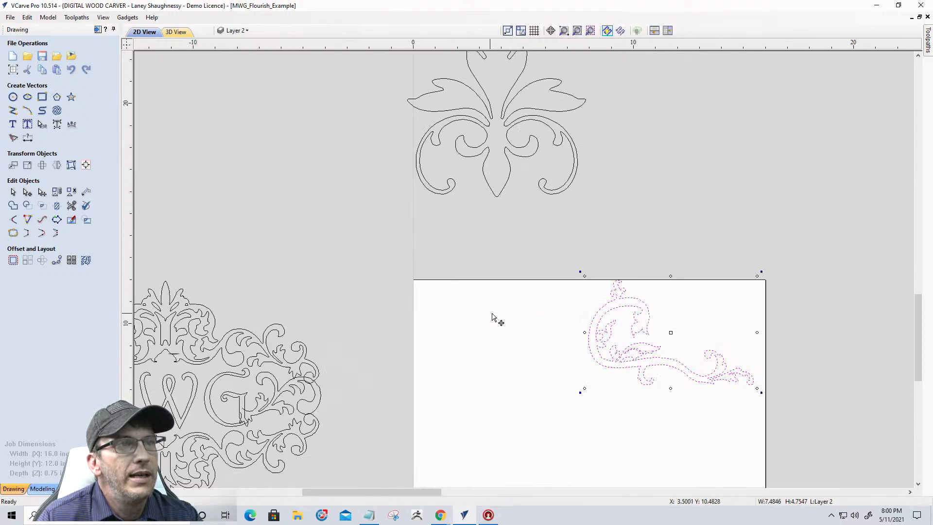
pyautogui.scroll(-1, 874, 270)
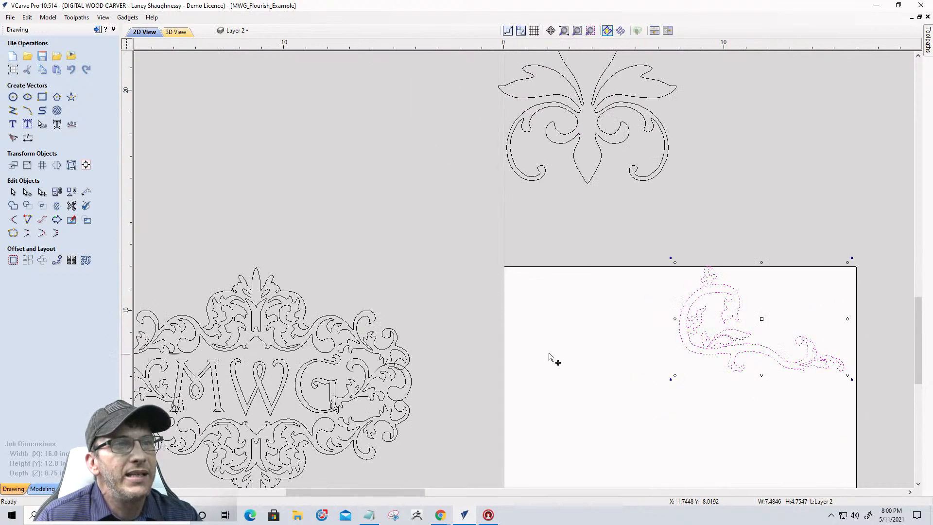
pyautogui.scroll(-2, 559, 277)
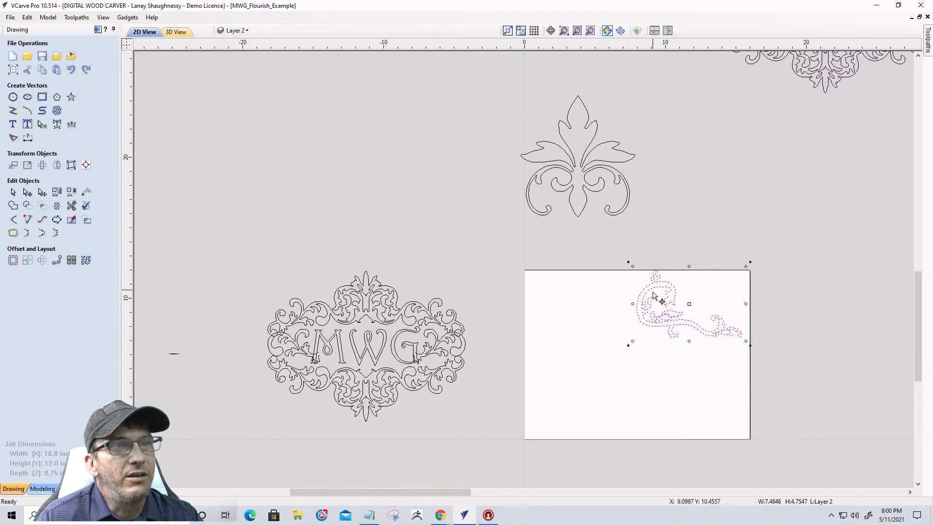
pyautogui.scroll(1, 654, 295)
pyautogui.scroll(2, 724, 348)
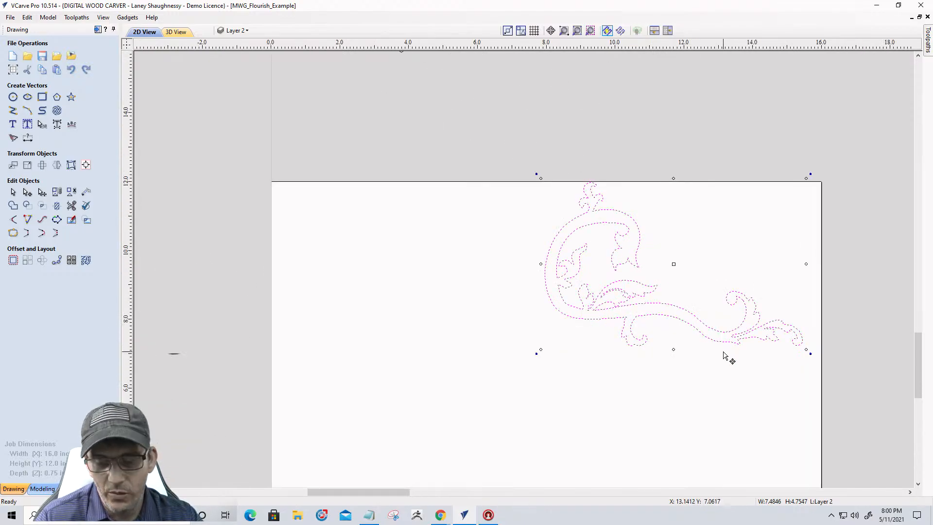
pyautogui.press('Right')
pyautogui.press('Right')
pyautogui.press('Right')
pyautogui.press('Right')
pyautogui.press('Right')
pyautogui.press('Right')
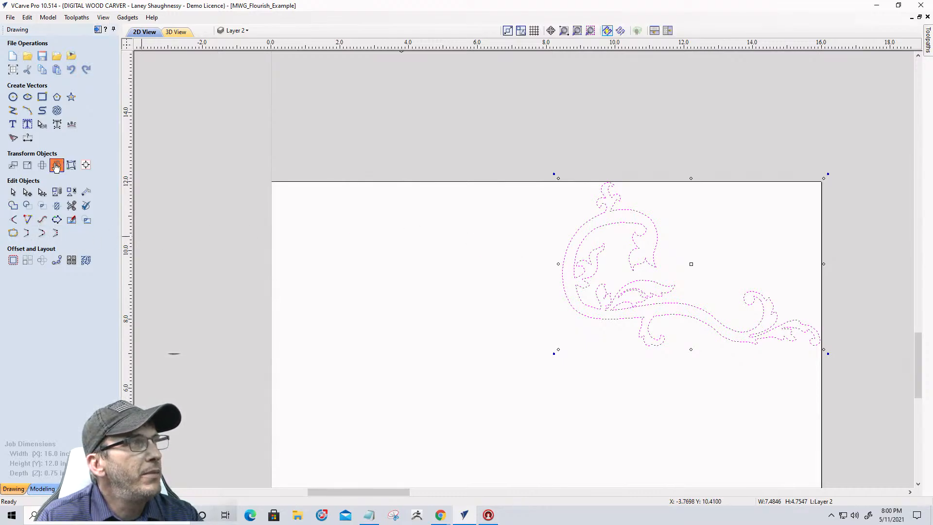
# - Create a horizontally mirrored copy of the flourish about the job center
pyautogui.click(57, 166)
pyautogui.click(17, 220)
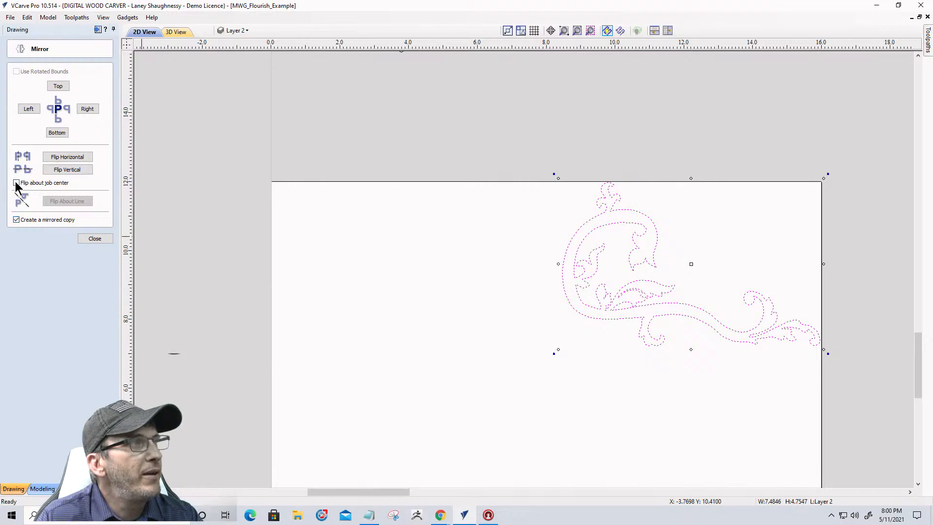
pyautogui.click(59, 159)
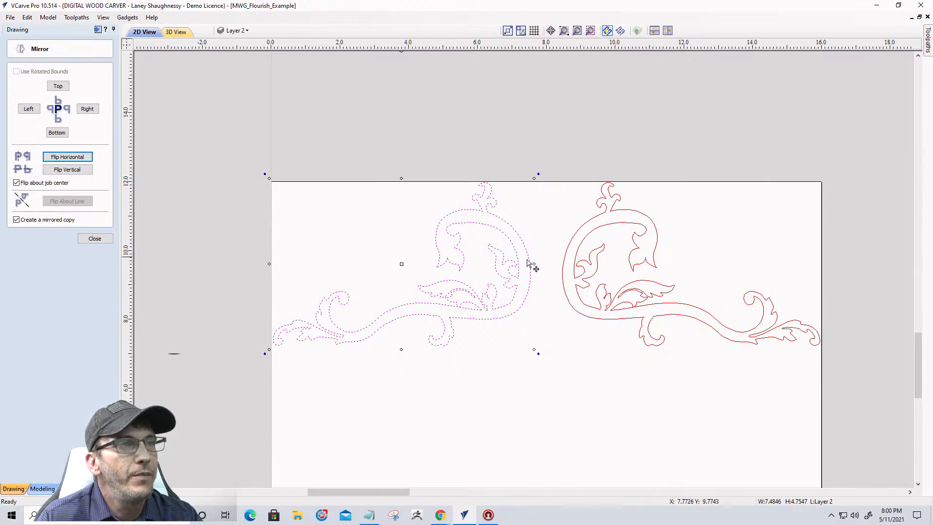
pyautogui.scroll(-2, 401, 165)
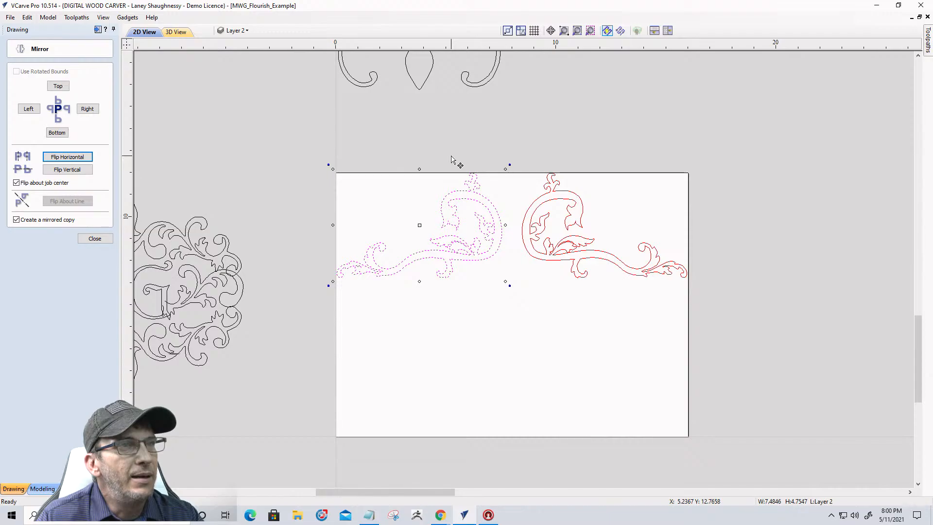
pyautogui.scroll(1, 451, 161)
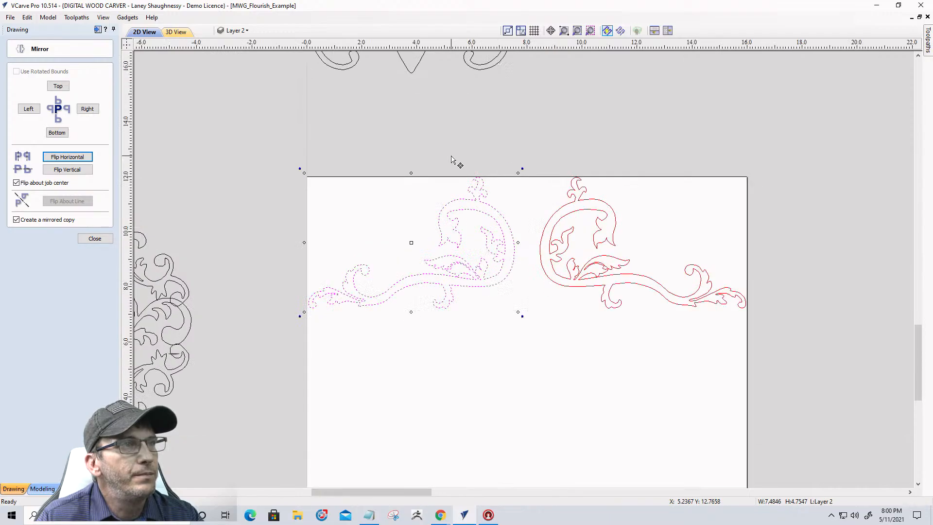
# - Try mirrored copies of the flourish across the board's lower half, and delete the lower pair
pyautogui.click(57, 170)
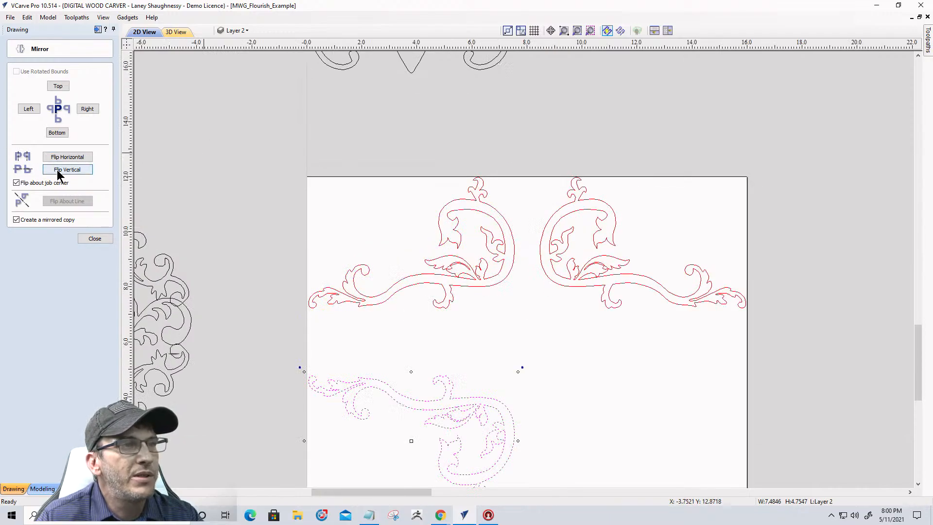
pyautogui.click(57, 158)
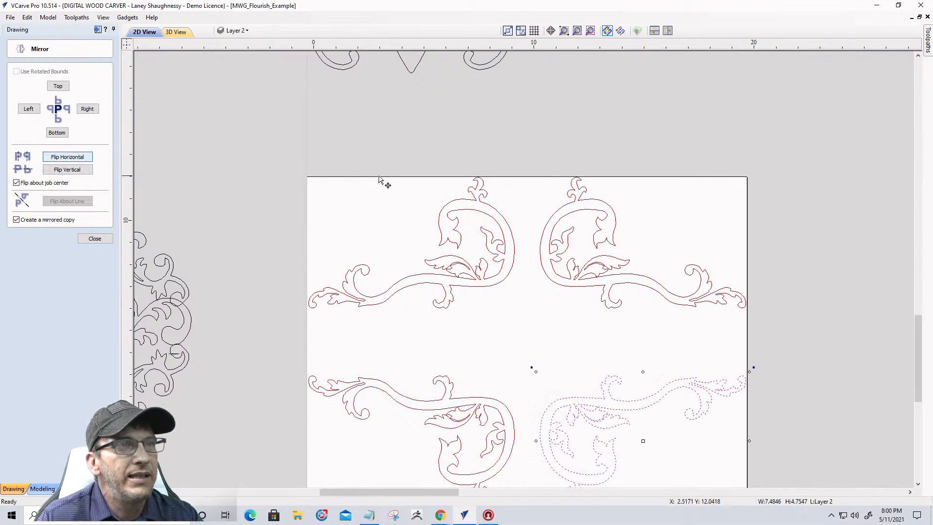
pyautogui.scroll(-1, 389, 185)
pyautogui.moveTo(297, 320); pyautogui.dragTo(773, 467)
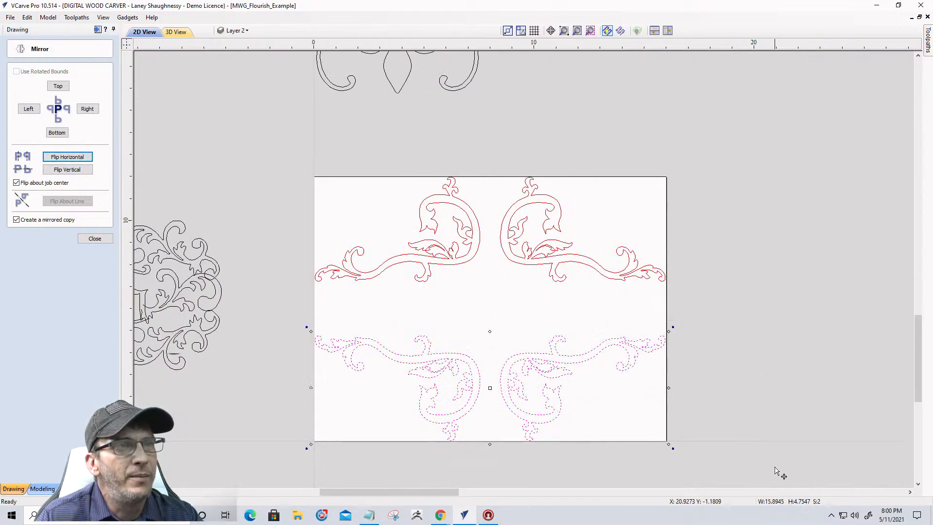
pyautogui.press('Delete')
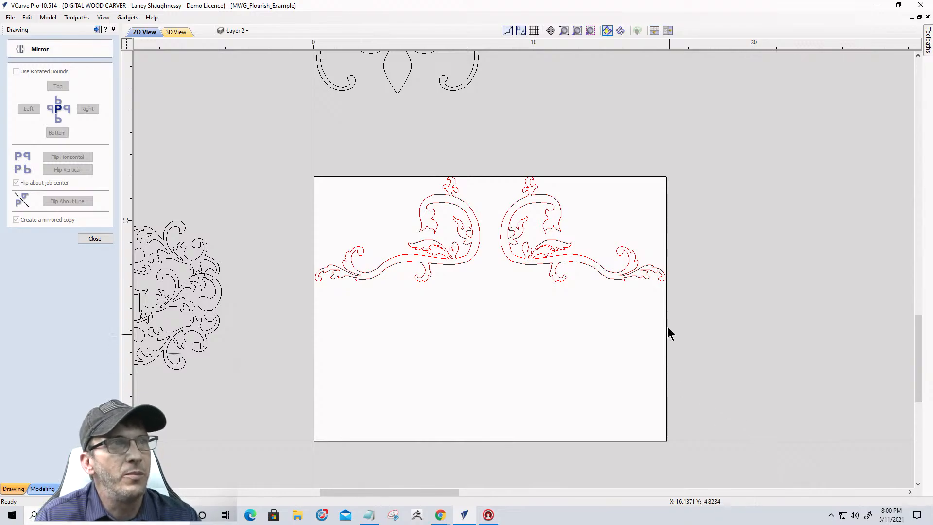
# - Move the fleur-de-lis from above the board onto the board's vertical centerline, between the two mirrored flourishes
pyautogui.scroll(-2, 643, 403)
pyautogui.scroll(2, 536, 243)
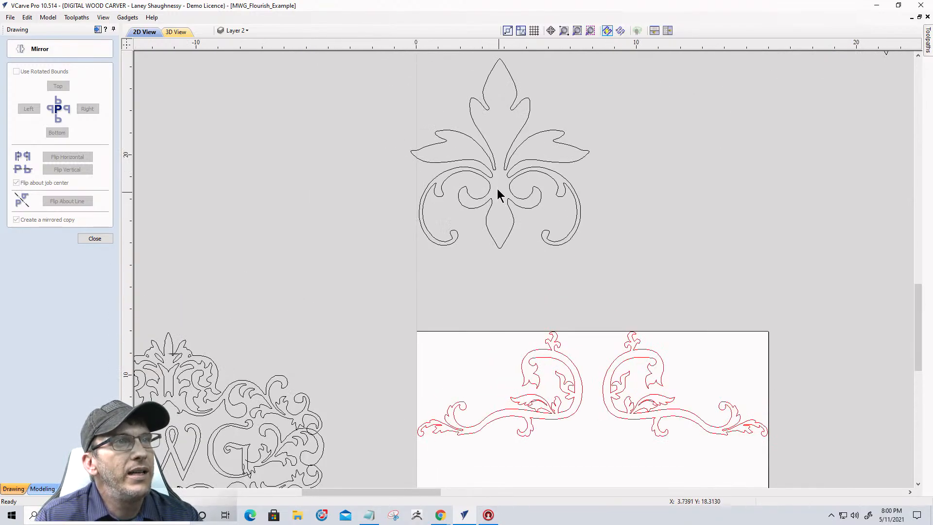
pyautogui.click(492, 173)
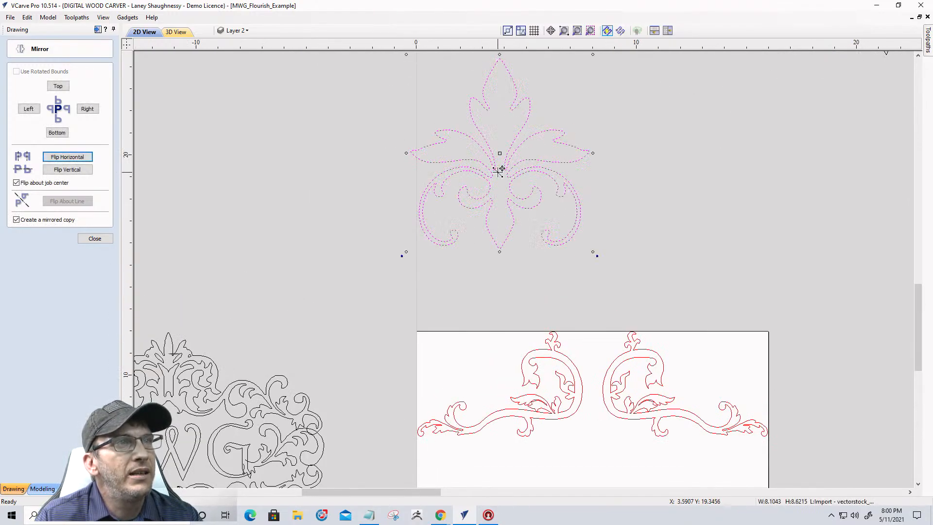
pyautogui.click(512, 229)
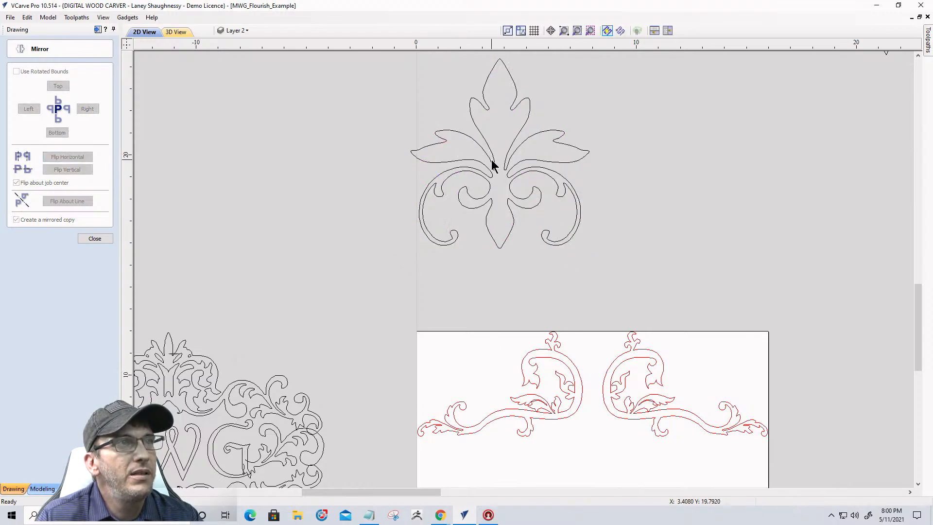
pyautogui.click(494, 160)
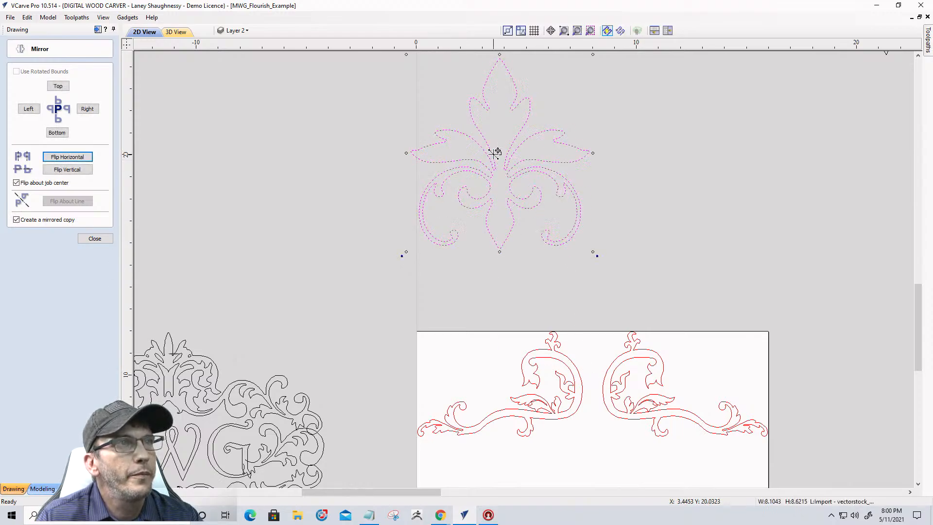
pyautogui.click(495, 158)
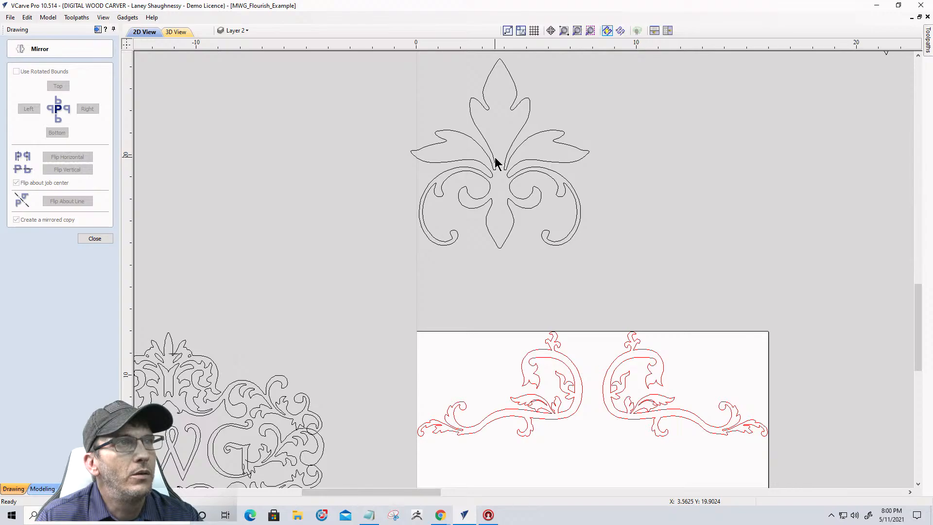
pyautogui.click(495, 156)
pyautogui.moveTo(499, 150); pyautogui.dragTo(590, 362)
pyautogui.scroll(3, 593, 391)
pyautogui.scroll(-3, 594, 381)
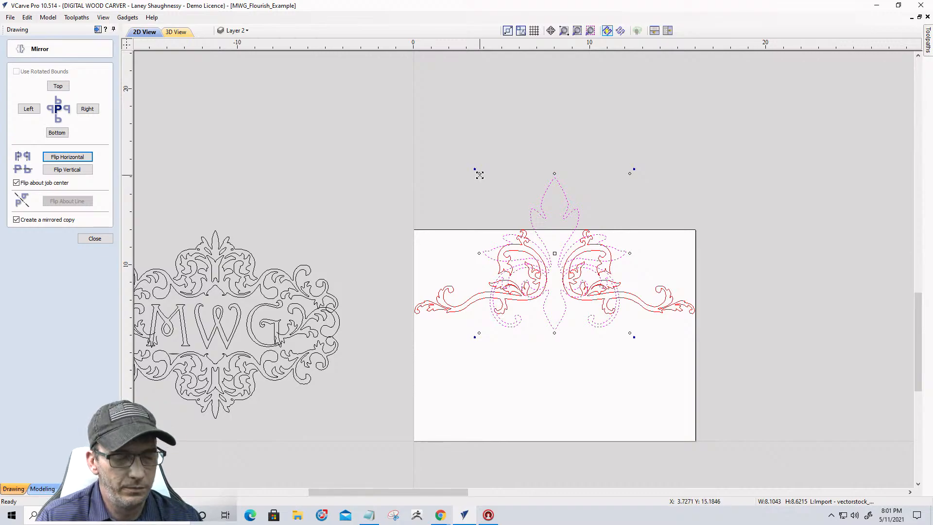
# - Shrink the fleur-de-lis to about 3.3 wide by 3.5 high and nudge it up so it rises above the board's top edge
pyautogui.moveTo(479, 175); pyautogui.dragTo(514, 227)
pyautogui.scroll(3, 532, 242)
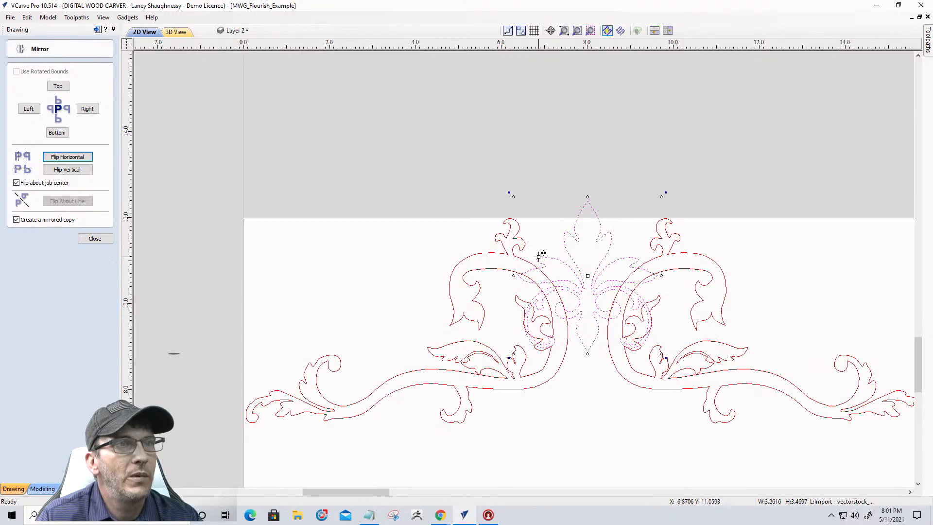
pyautogui.press('Up')
pyautogui.press('Up')
pyautogui.press('Up')
pyautogui.press('Up')
pyautogui.press('Up')
pyautogui.press('Up')
pyautogui.press('Up')
pyautogui.press('Up')
pyautogui.press('Up')
pyautogui.press('Up')
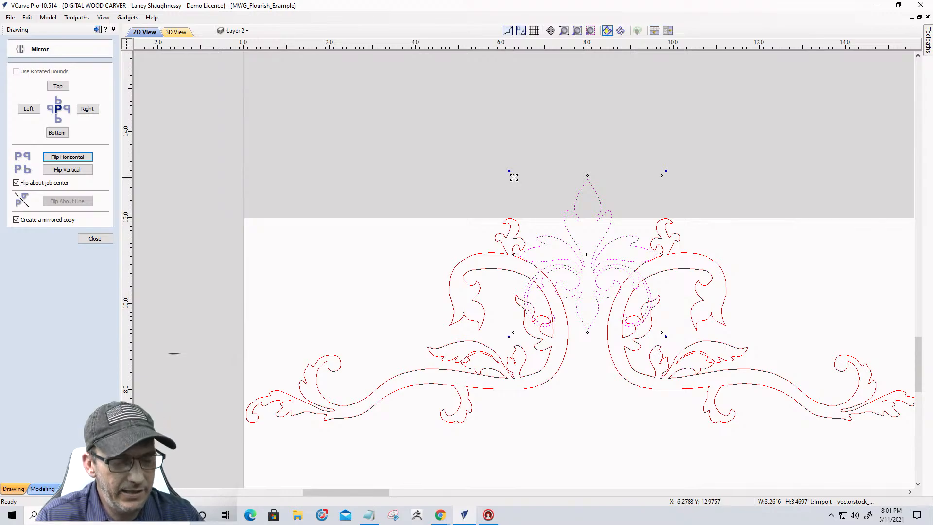
# - Shrink the fleur-de-lis to about 2.9 inches wide by 3.1 inches high on the board's vertical centerline
pyautogui.moveTo(513, 177); pyautogui.dragTo(521, 188)
pyautogui.scroll(3, 588, 287)
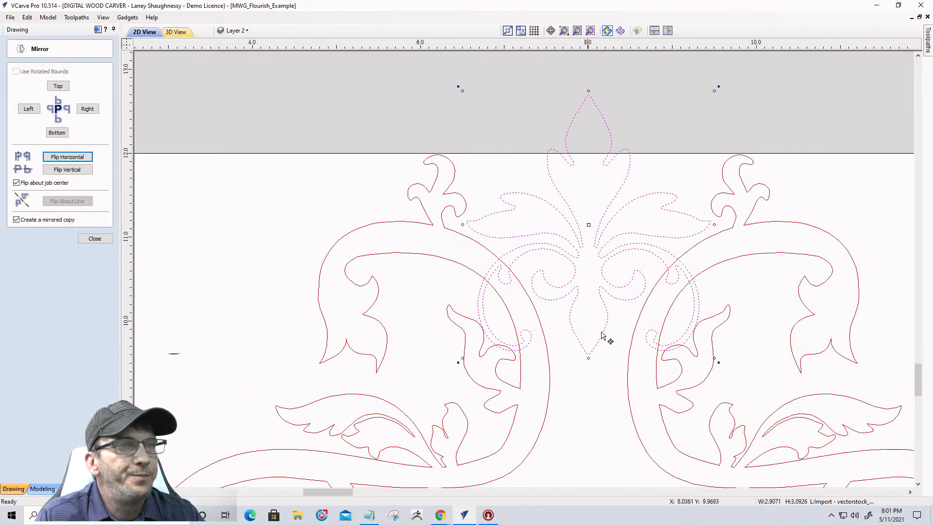
pyautogui.scroll(2, 609, 333)
pyautogui.scroll(-5, 583, 297)
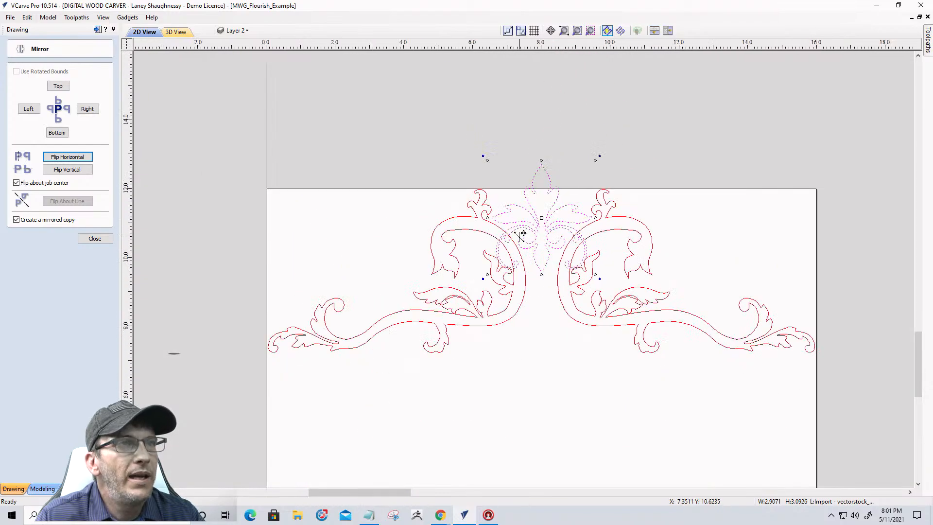
# - Bring the wide lobed leaf ornament from the clipart sheet onto the board, shrink it to about 4.1 by 1.5 inches, and place it between the flourishes
pyautogui.scroll(-8, 524, 236)
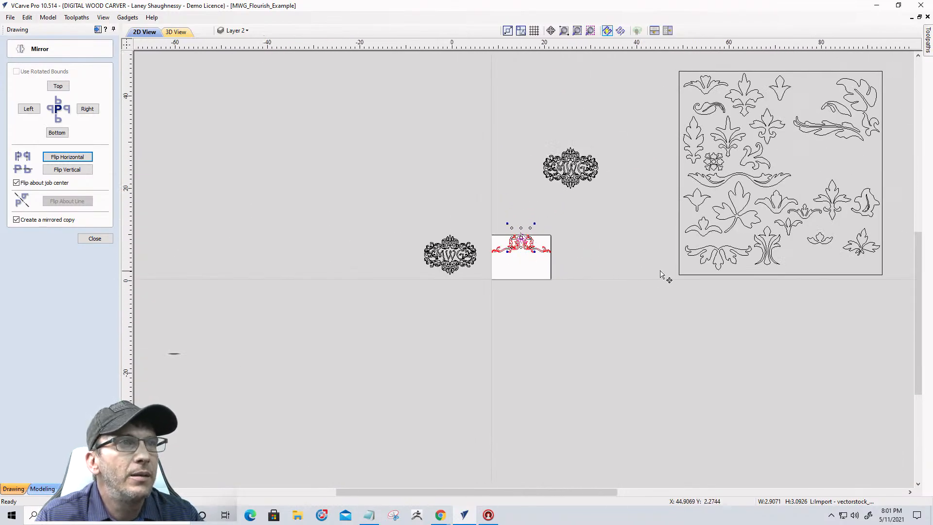
pyautogui.scroll(3, 661, 273)
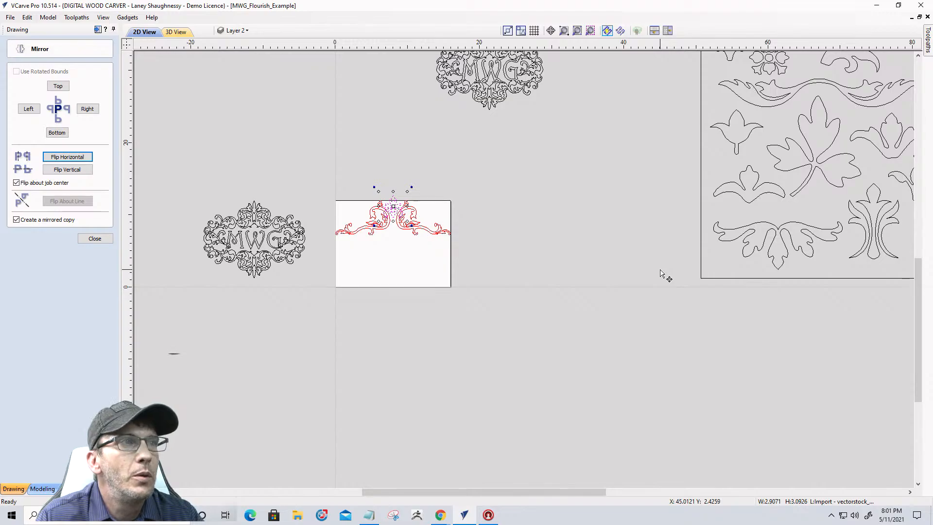
pyautogui.scroll(-2, 660, 273)
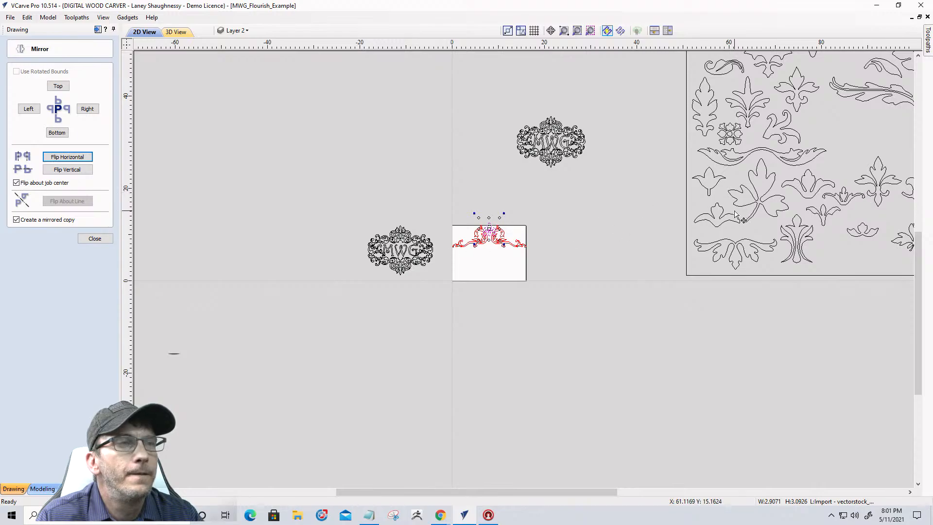
pyautogui.moveTo(743, 249); pyautogui.dragTo(493, 253)
pyautogui.scroll(3, 493, 252)
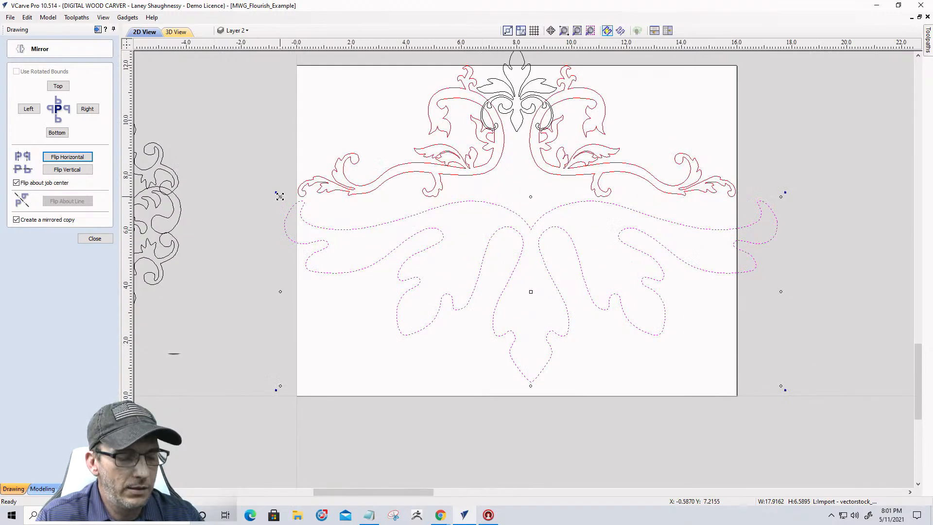
pyautogui.moveTo(280, 195); pyautogui.dragTo(380, 271)
pyautogui.moveTo(528, 274); pyautogui.dragTo(510, 176)
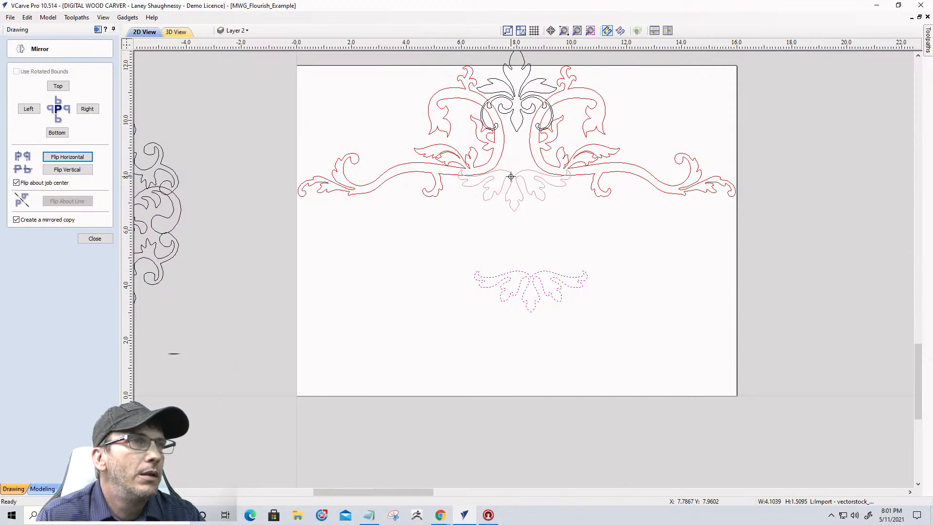
pyautogui.moveTo(509, 176); pyautogui.dragTo(509, 177)
pyautogui.scroll(3, 510, 177)
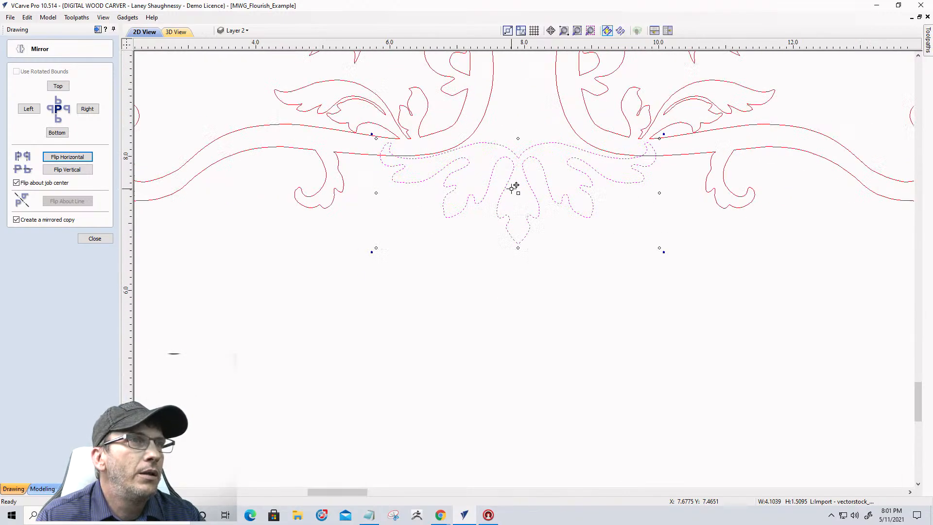
# - Move the small lobed leaf ornament off the board into the empty area toward the clipart sheet
pyautogui.scroll(-5, 513, 187)
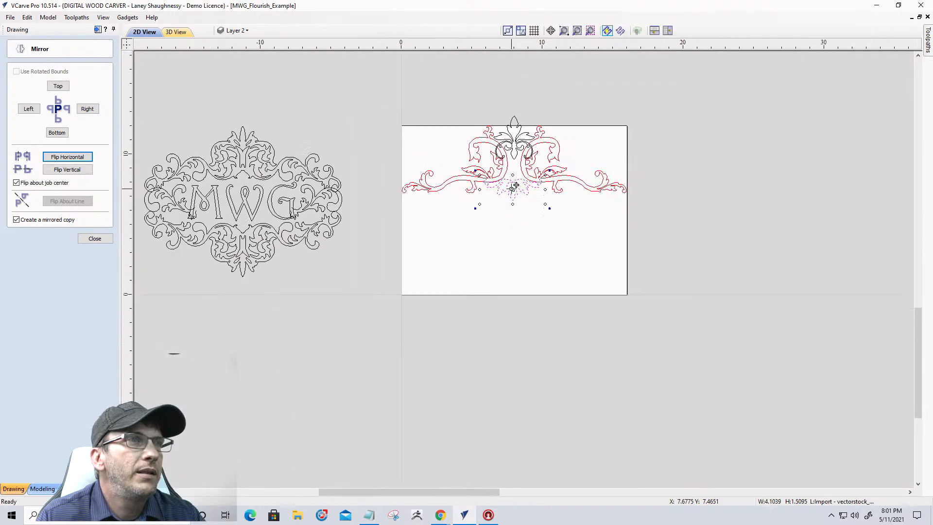
pyautogui.moveTo(510, 185); pyautogui.dragTo(831, 221)
pyautogui.scroll(-2, 580, 270)
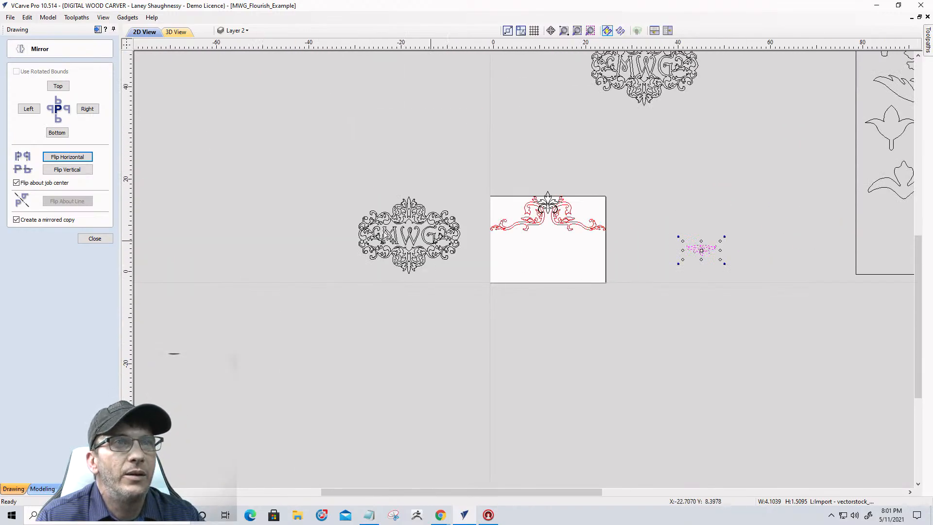
# - Examine the motifs on the clipart sheet for another centerpiece to fit beneath the fleur-de-lis
pyautogui.scroll(-3, 383, 235)
pyautogui.scroll(4, 605, 332)
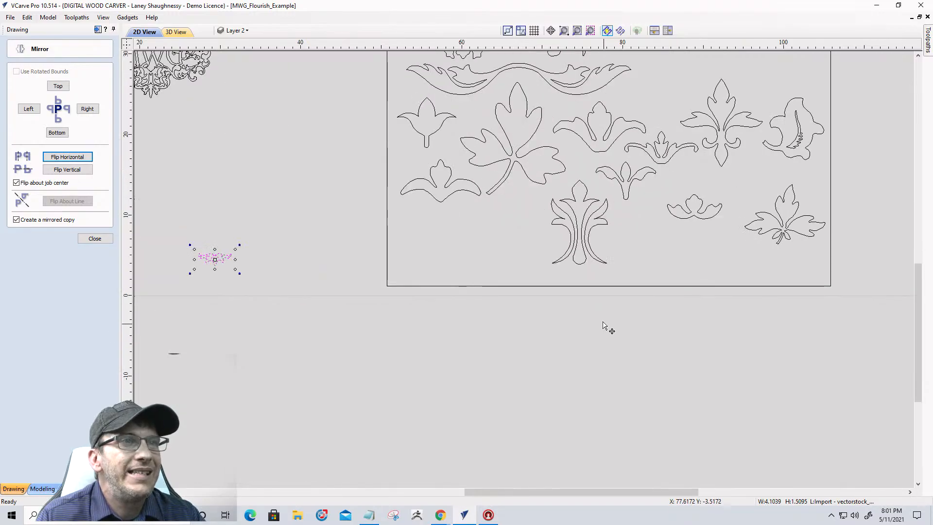
pyautogui.moveTo(563, 190); pyautogui.dragTo(659, 298)
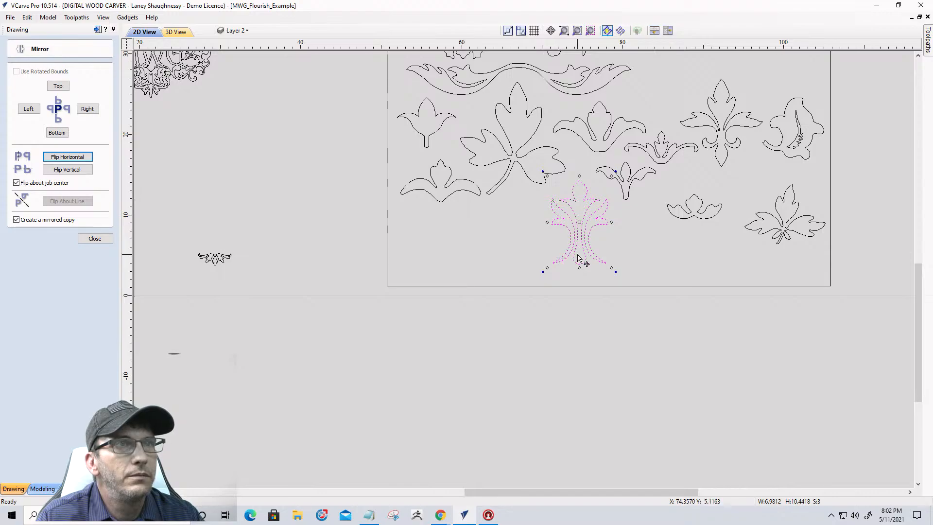
pyautogui.scroll(-1, 578, 257)
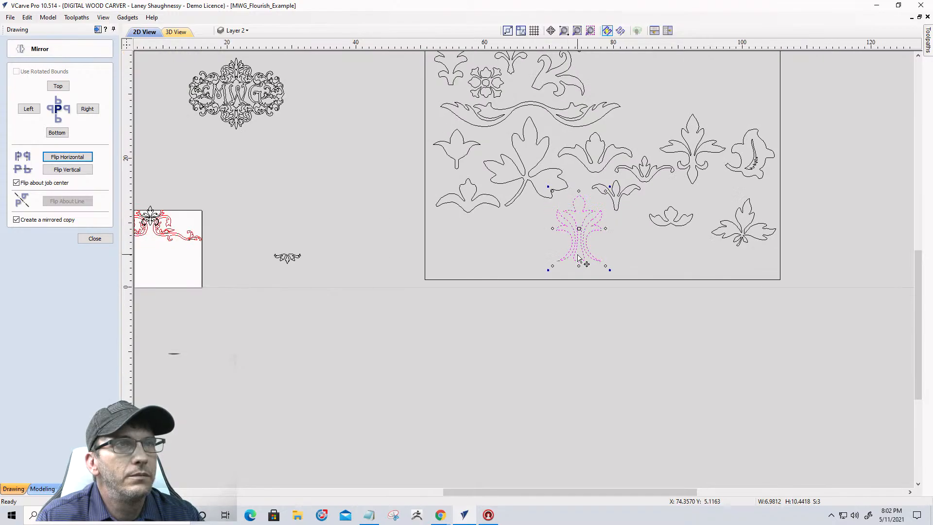
pyautogui.scroll(-1, 578, 257)
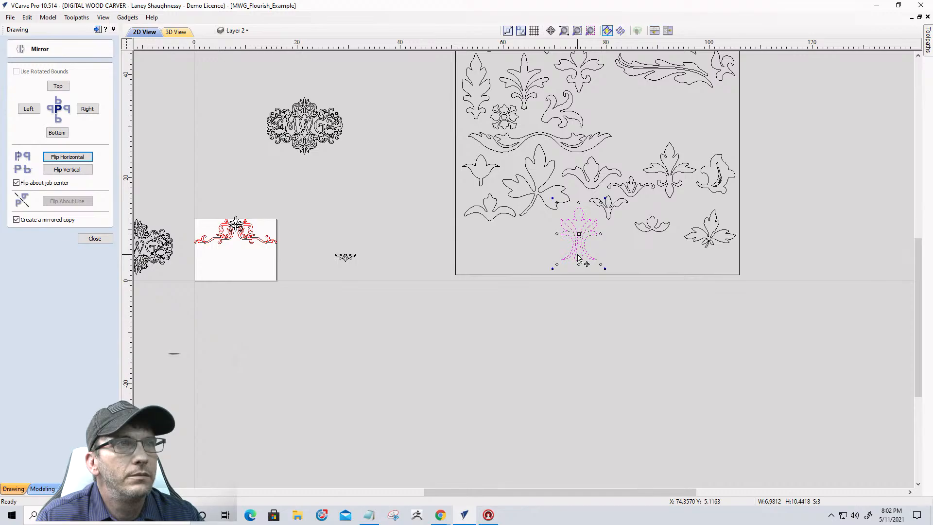
pyautogui.scroll(-1, 579, 252)
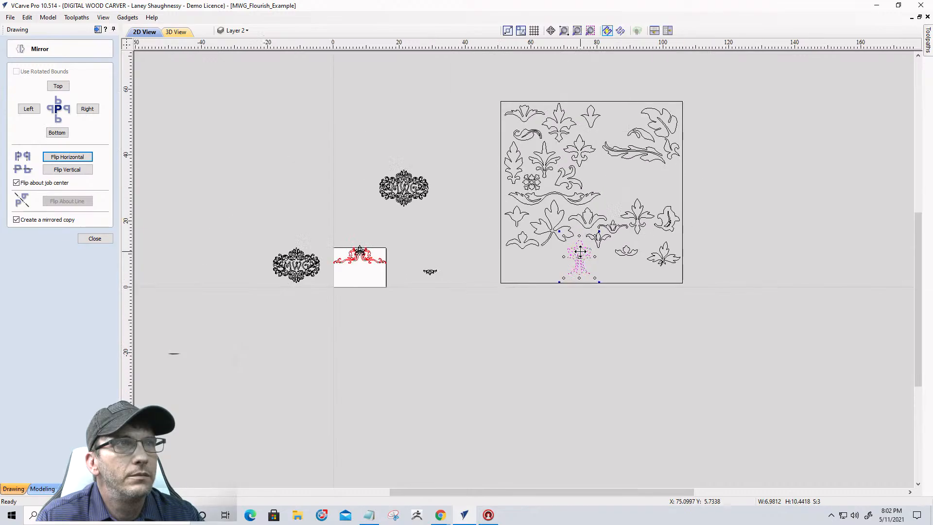
pyautogui.scroll(1, 579, 251)
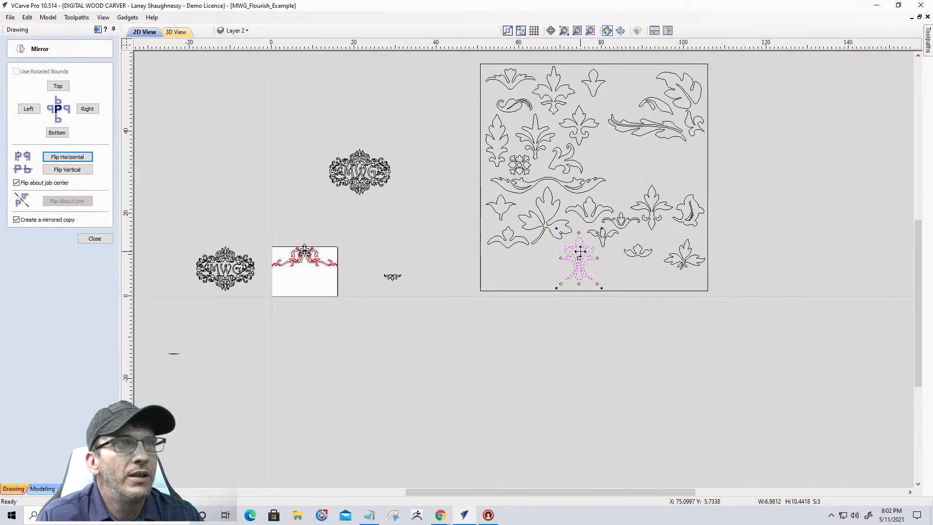
# - Move the crown-shaped ornament with long curled arms from the clipart sheet to the board's lower-left corner
pyautogui.click(620, 220)
pyautogui.moveTo(621, 219); pyautogui.dragTo(281, 291)
pyautogui.scroll(2, 222, 315)
pyautogui.scroll(2, 314, 254)
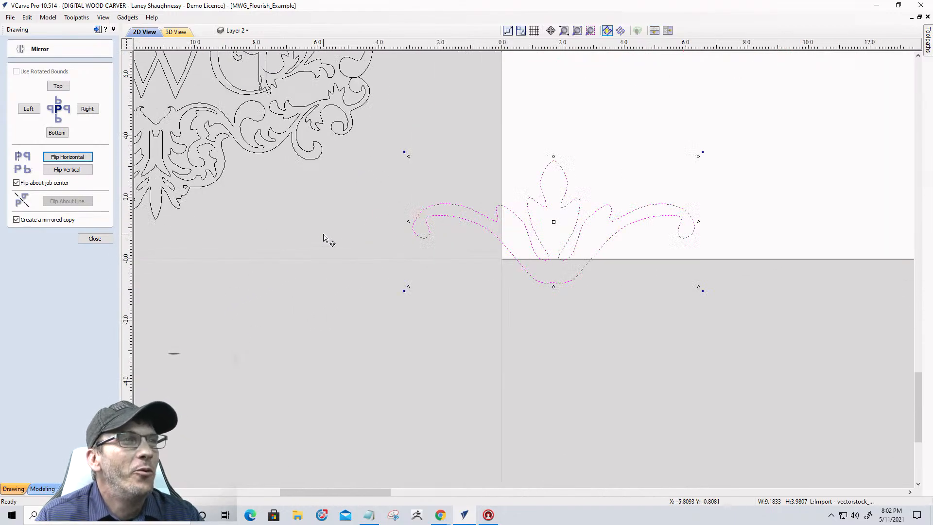
# - Rotate the crown-shaped ornament 180 degrees so its central tip points down
pyautogui.press('9')
pyautogui.press('9')
pyautogui.press('9')
pyautogui.press('9')
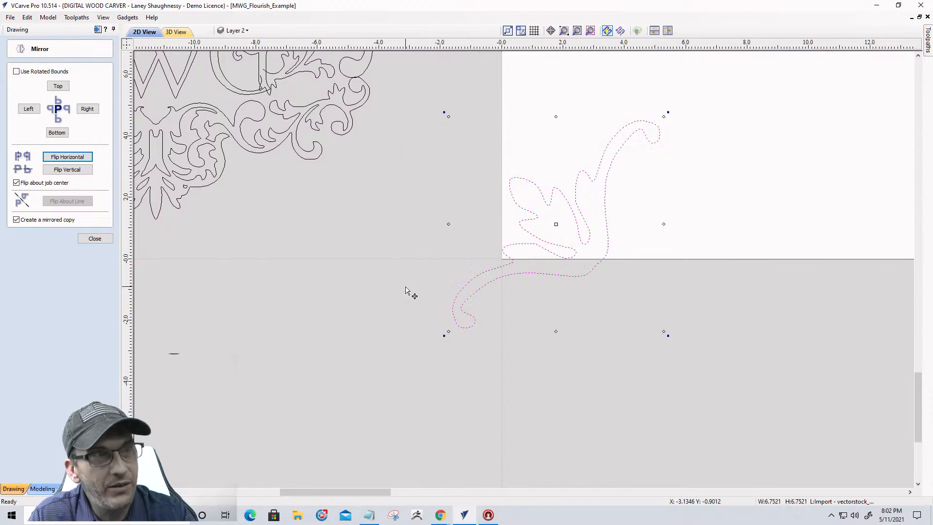
# - Move the inverted crown ornament to the gap below the fleur-de-lis and shrink it to about 3.9 by 1.7 inches
pyautogui.scroll(-4, 468, 319)
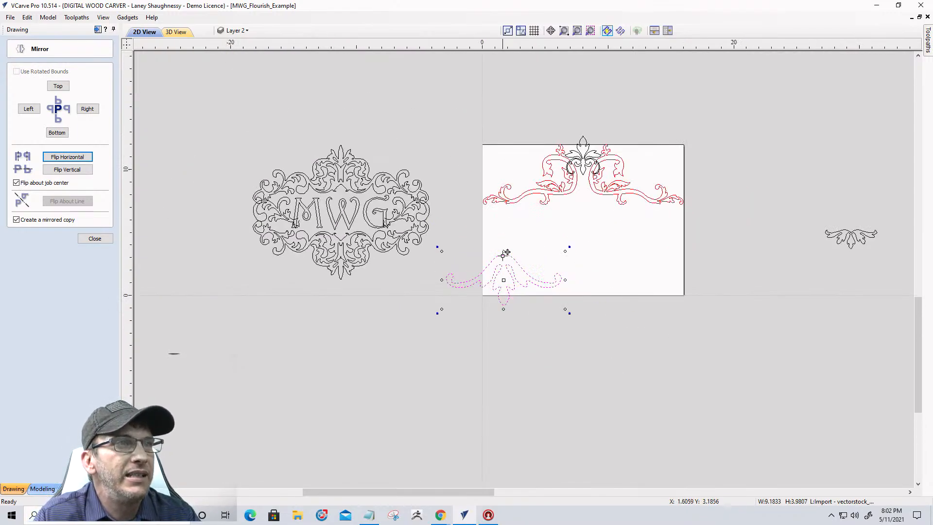
pyautogui.moveTo(504, 254); pyautogui.dragTo(584, 197)
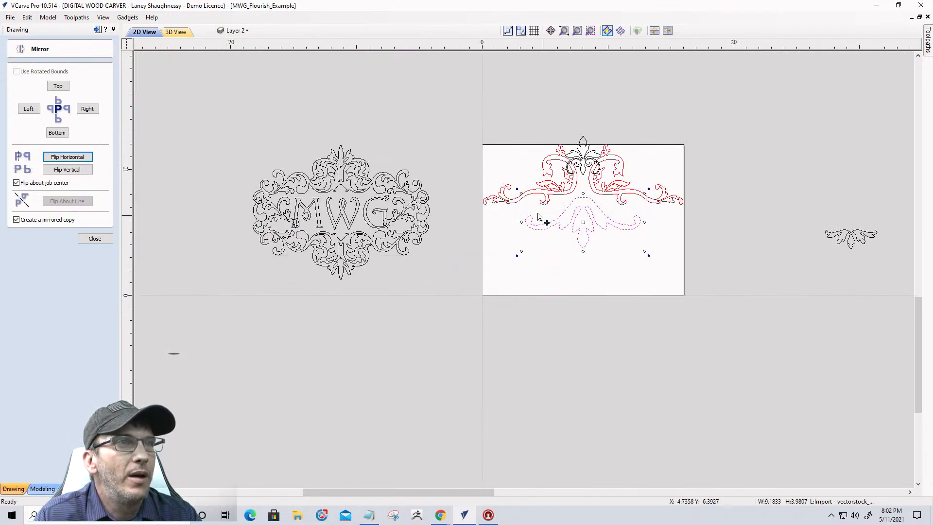
pyautogui.moveTo(522, 250); pyautogui.dragTo(583, 198)
pyautogui.scroll(5, 583, 199)
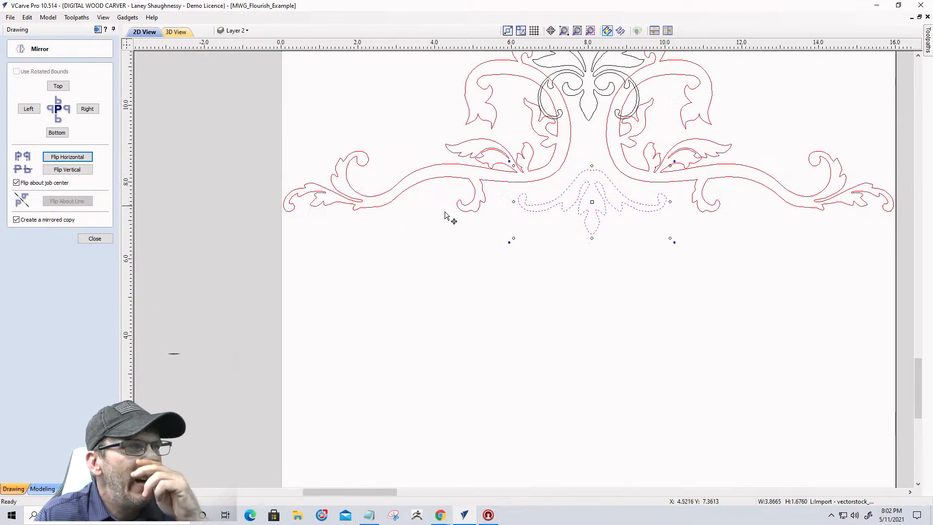
# - Center the inverted crown ornament and the fleur-de-lis horizontally on the material
pyautogui.click(95, 239)
pyautogui.click(86, 165)
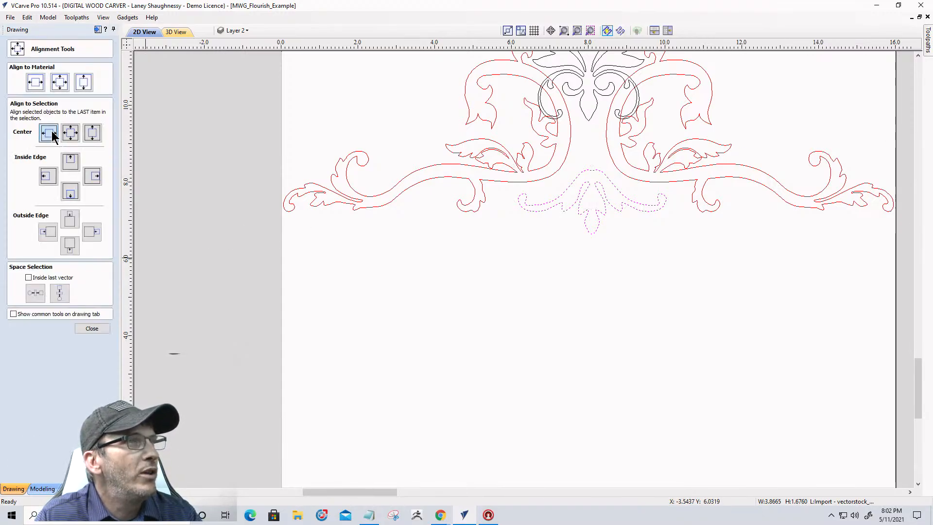
pyautogui.click(42, 82)
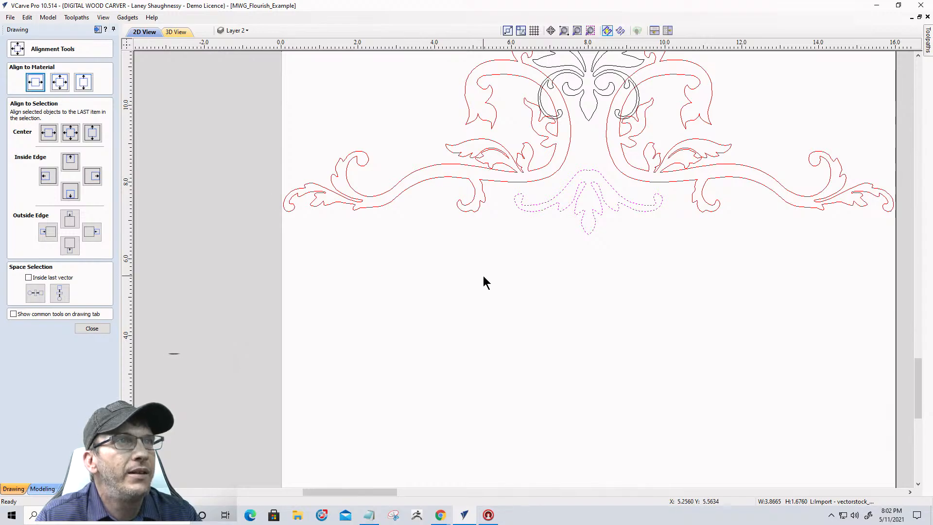
pyautogui.click(581, 87)
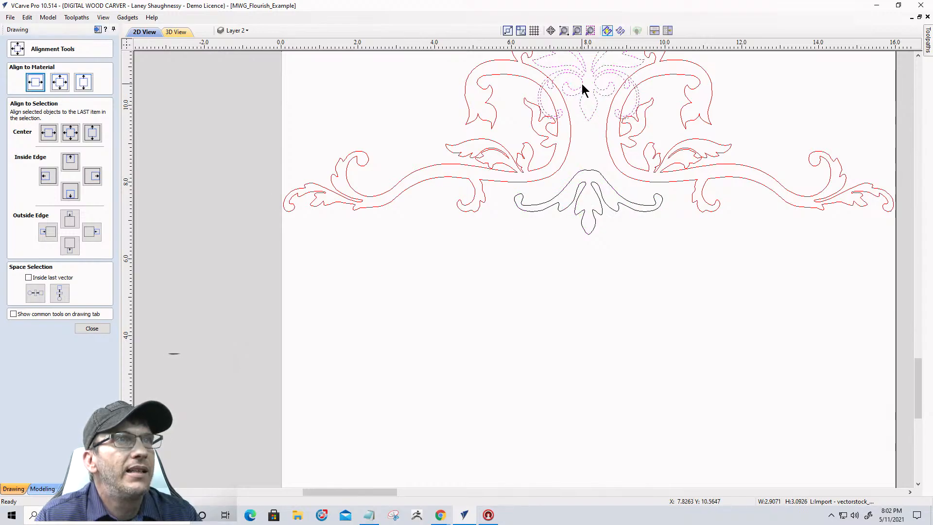
pyautogui.click(33, 81)
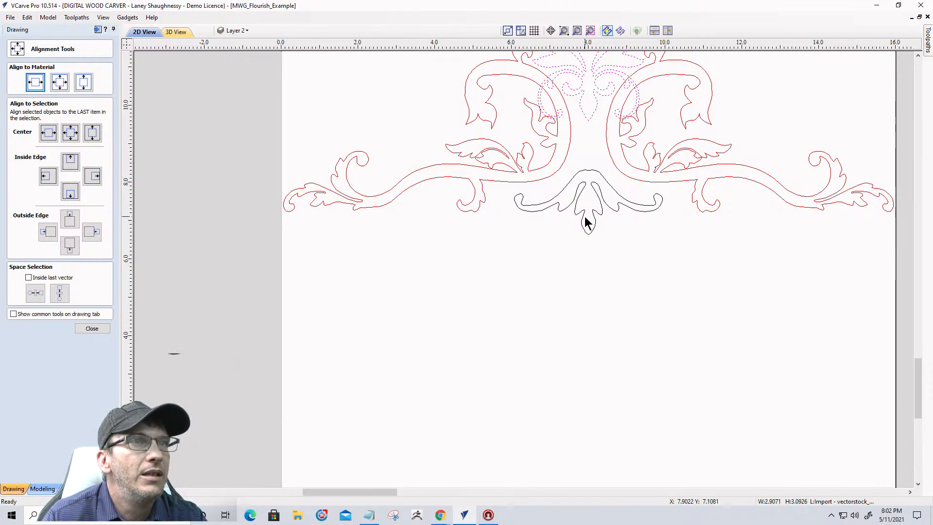
pyautogui.scroll(-2, 586, 209)
pyautogui.scroll(2, 590, 107)
pyautogui.scroll(1, 588, 153)
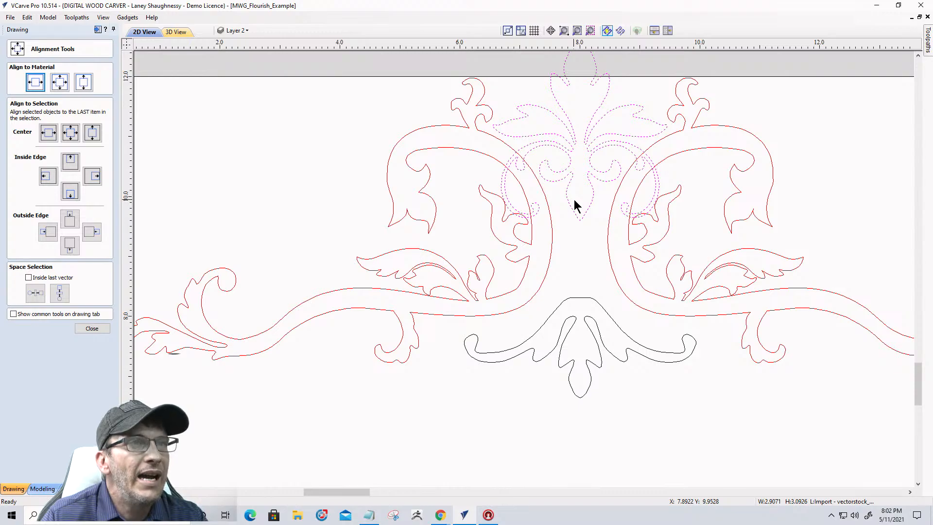
pyautogui.click(80, 330)
# - Delete the two curved spans on either side of the center node along the inverted crown ornament's upper edge
pyautogui.click(27, 191)
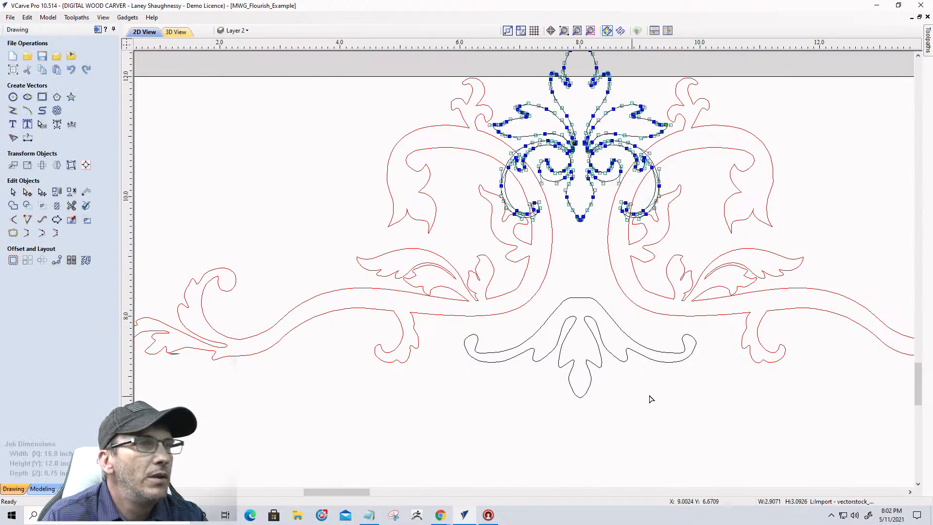
pyautogui.click(578, 299)
pyautogui.scroll(10, 578, 299)
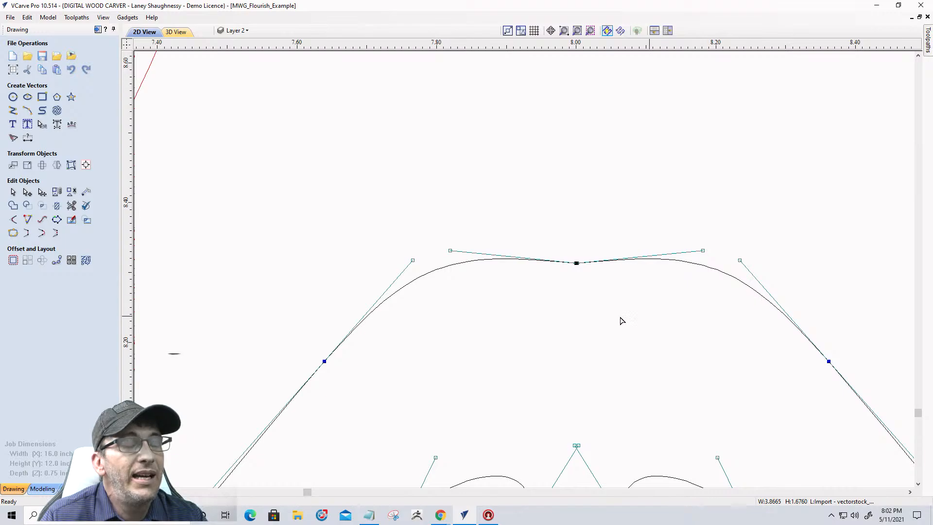
pyautogui.rightClick(741, 286)
pyautogui.click(751, 343)
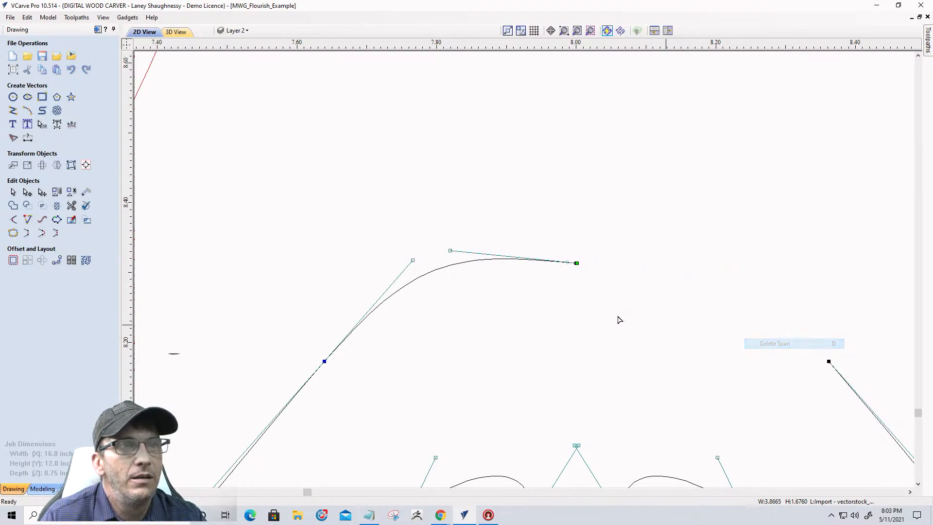
pyautogui.rightClick(404, 285)
pyautogui.click(422, 341)
pyautogui.scroll(-4, 505, 240)
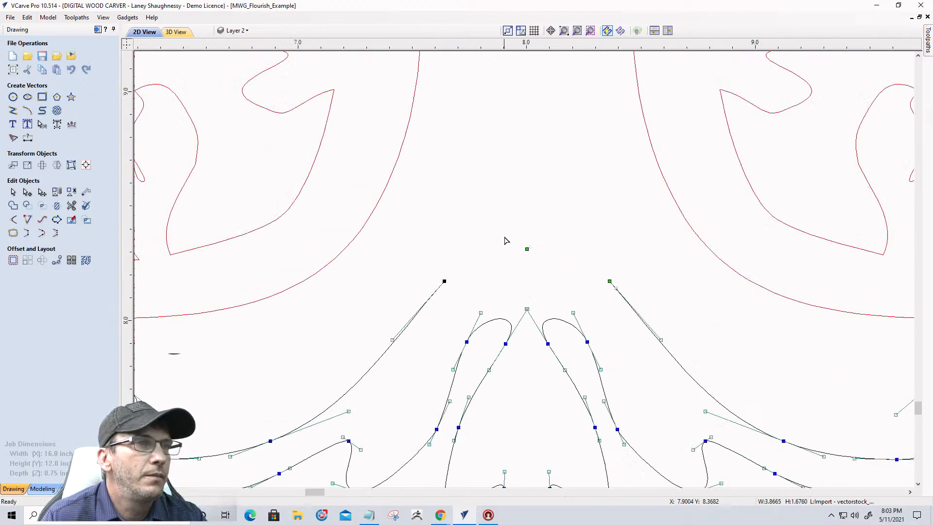
pyautogui.click(537, 235)
pyautogui.scroll(-4, 574, 317)
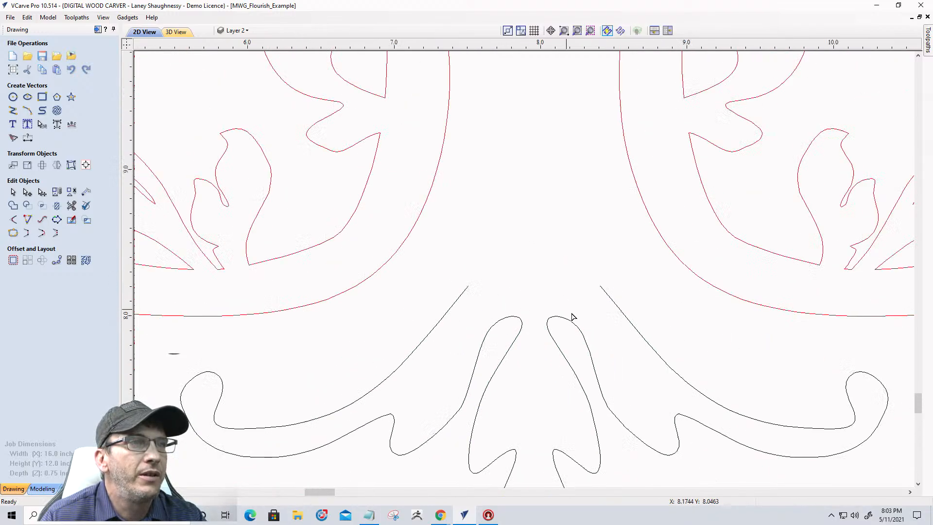
# - Trim the fleur-de-lis scroll sections inside the left flourish's band, plus the flourish's outer edge between the scroll lines
pyautogui.scroll(-2, 575, 320)
pyautogui.scroll(2, 564, 295)
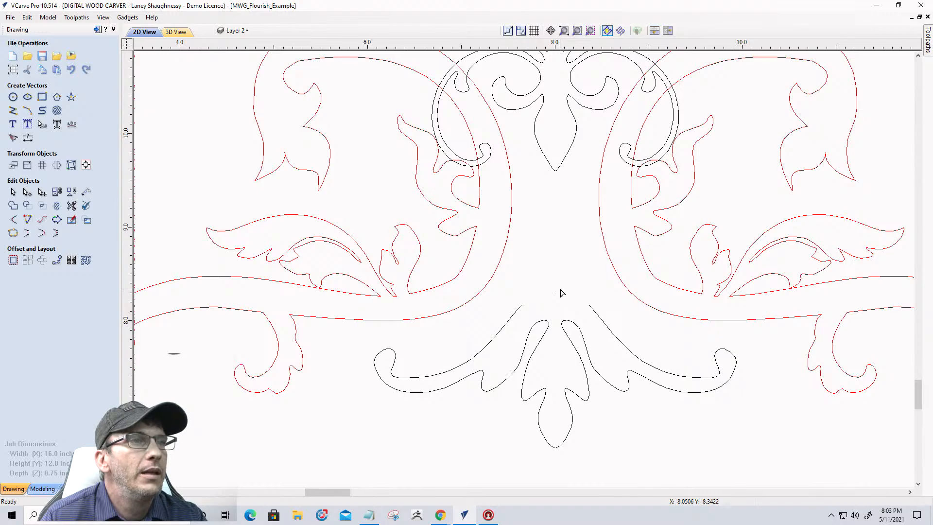
pyautogui.click(556, 166)
pyautogui.scroll(-3, 556, 165)
pyautogui.scroll(2, 517, 87)
pyautogui.scroll(4, 518, 87)
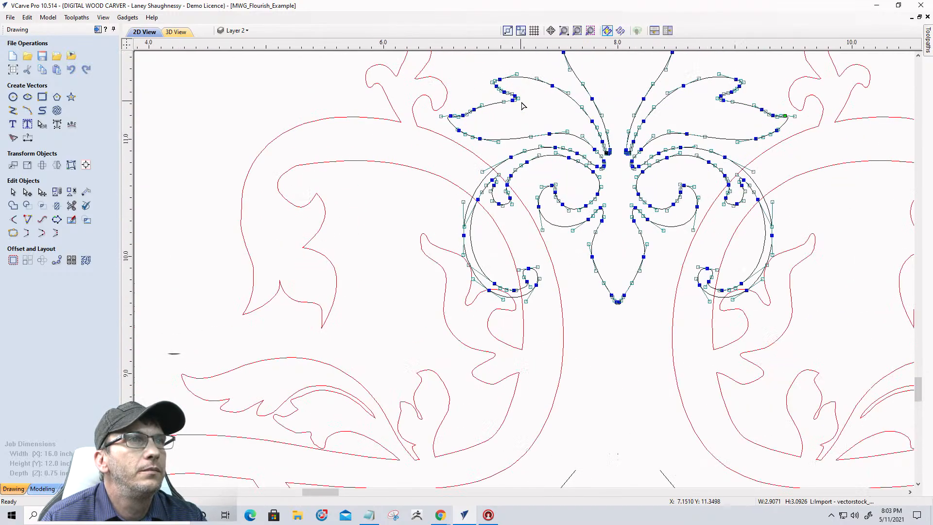
pyautogui.click(194, 93)
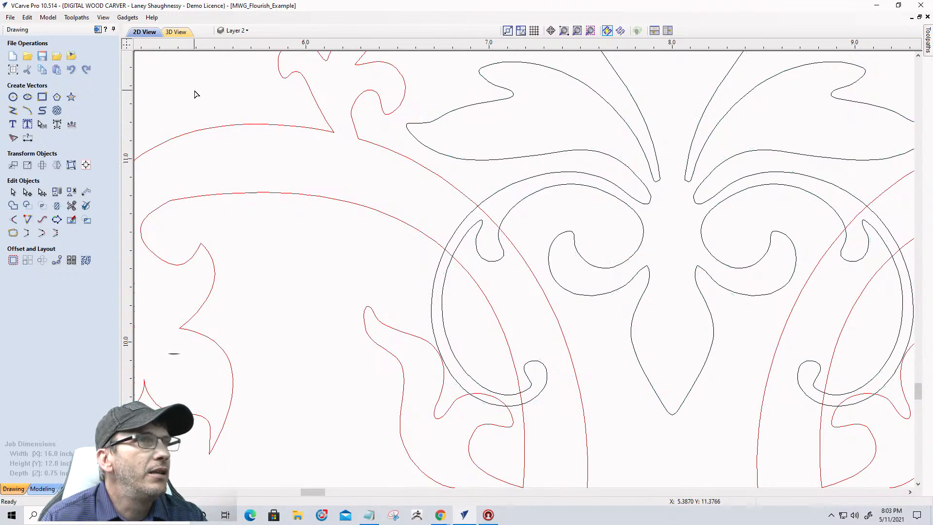
pyautogui.click(57, 220)
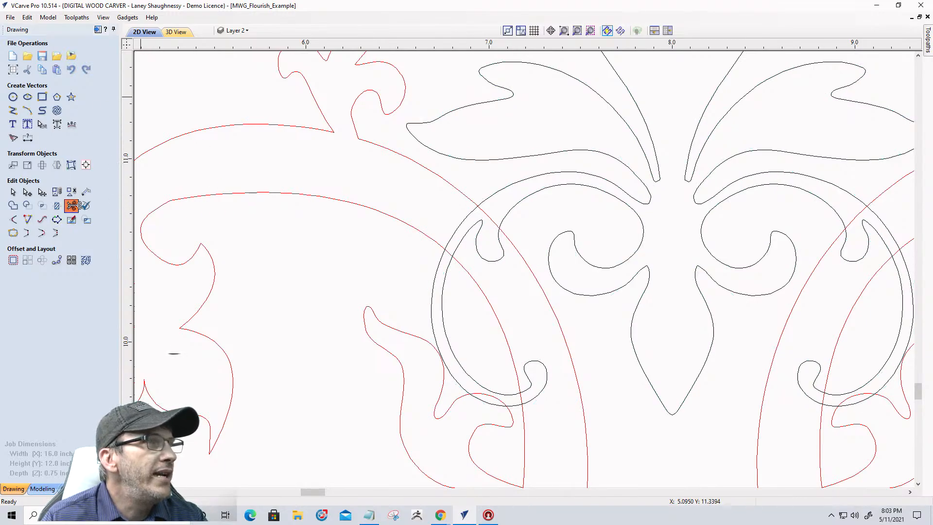
pyautogui.click(465, 232)
pyautogui.click(468, 236)
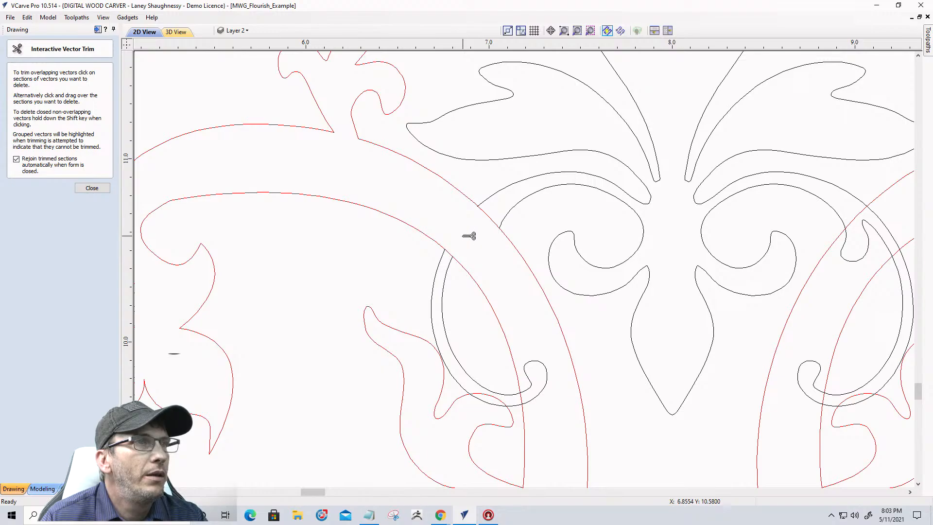
pyautogui.click(490, 217)
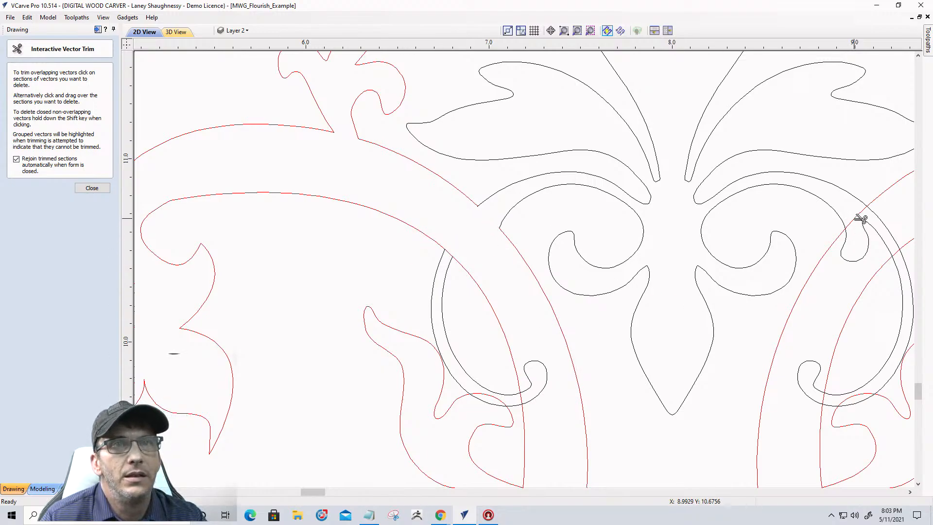
# - Trim the matching overlaps between the fleur-de-lis scroll and the right flourish's band, rejoining the trimmed sections
pyautogui.click(882, 222)
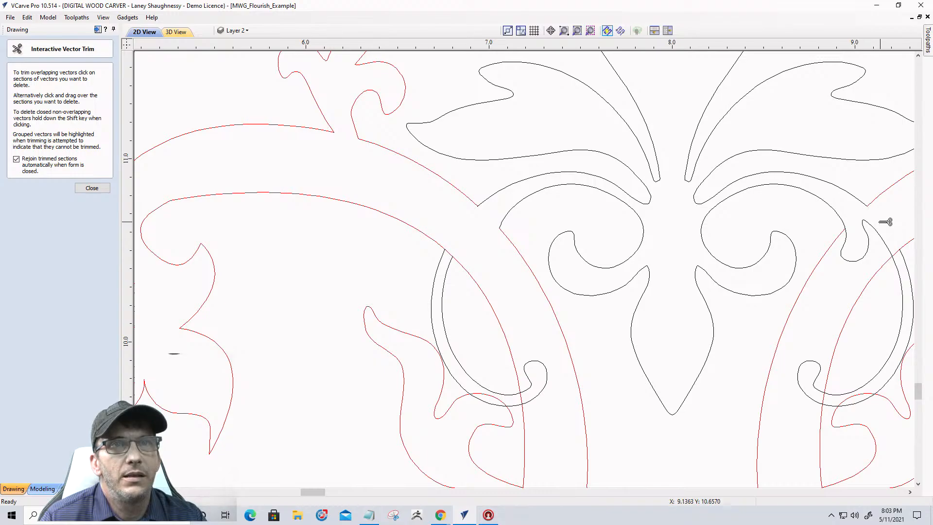
pyautogui.click(858, 254)
pyautogui.click(92, 188)
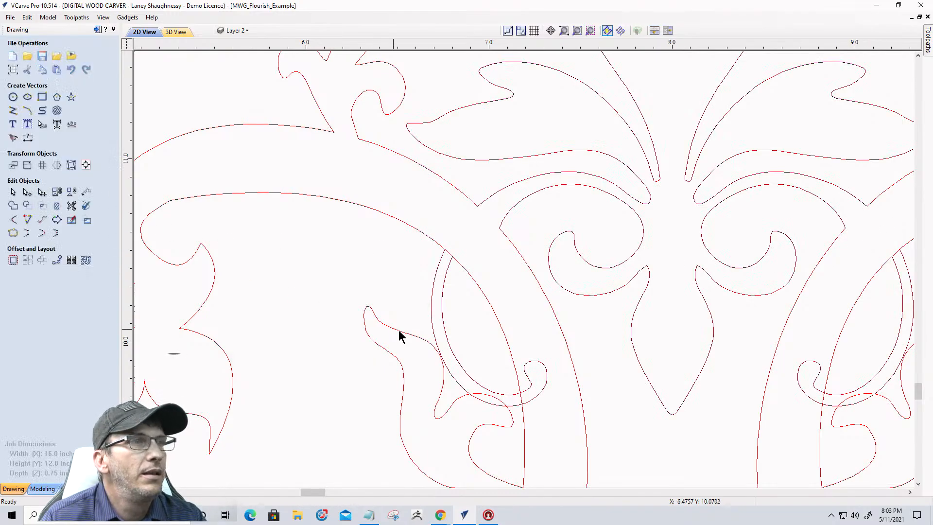
# - Shrink the left leftover curl to about 0.51 by 0.69 inches and move it up across the flourish's inner edge
pyautogui.scroll(-2, 428, 290)
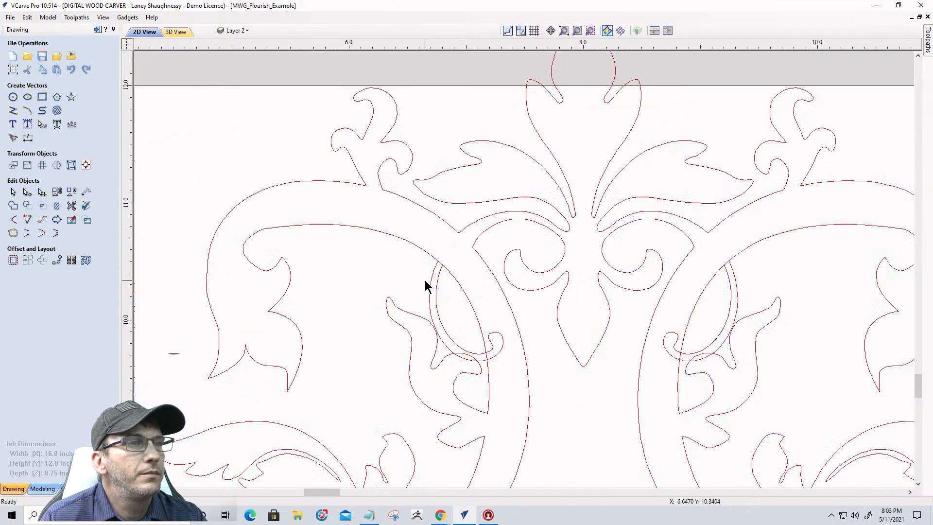
pyautogui.scroll(2, 451, 315)
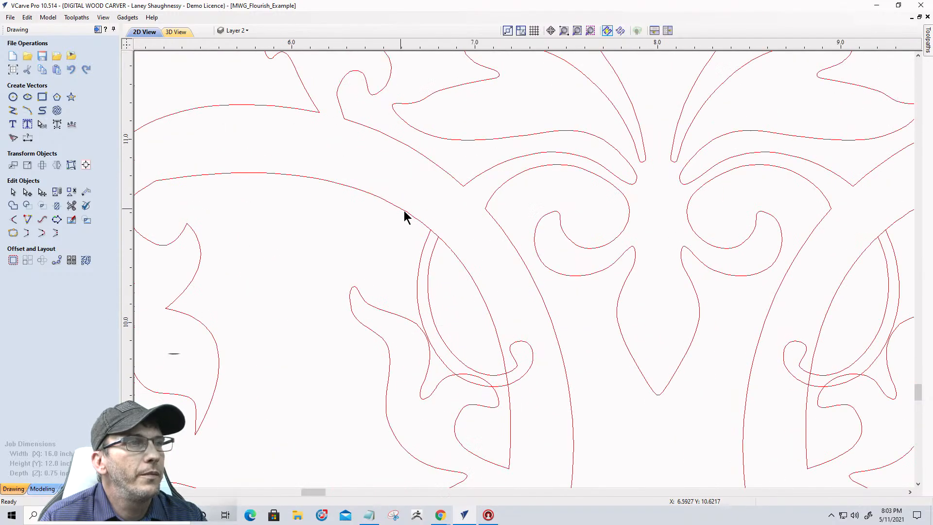
pyautogui.scroll(-3, 409, 221)
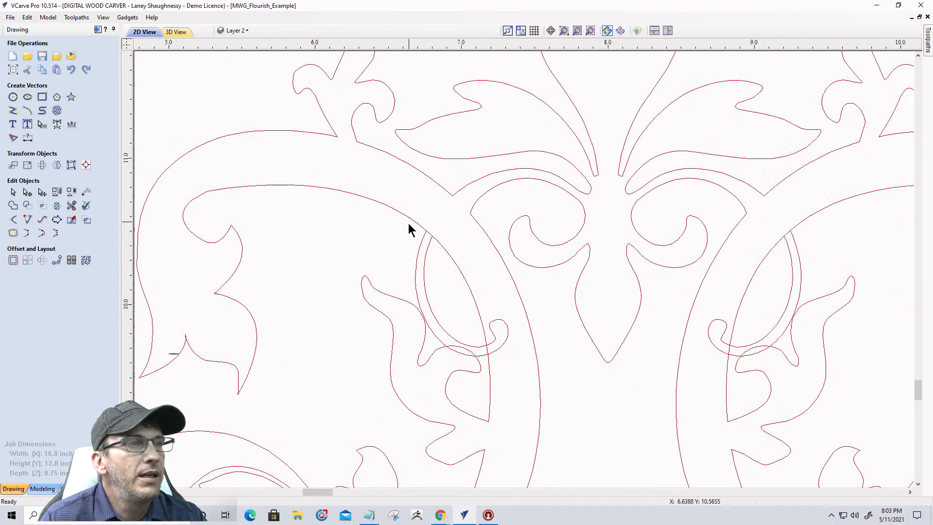
pyautogui.click(448, 339)
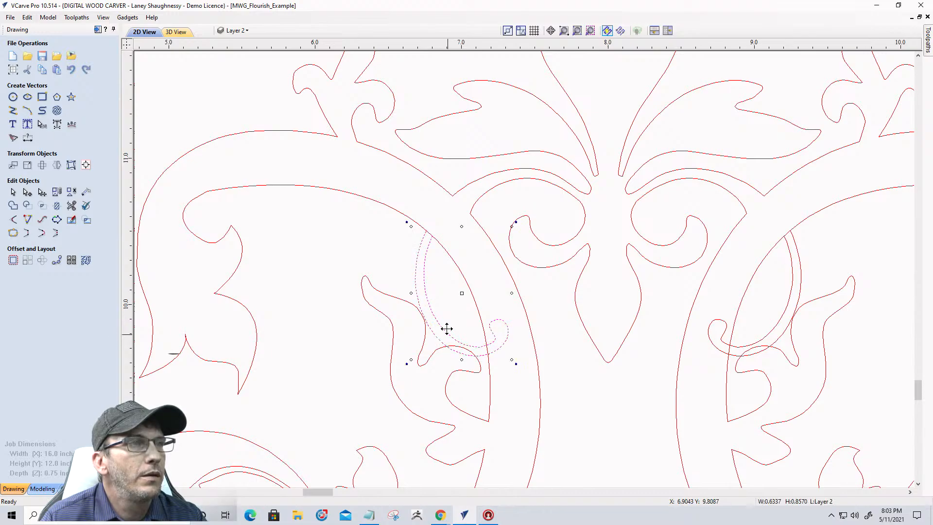
pyautogui.moveTo(411, 225); pyautogui.dragTo(434, 270)
pyautogui.moveTo(472, 309); pyautogui.dragTo(459, 271)
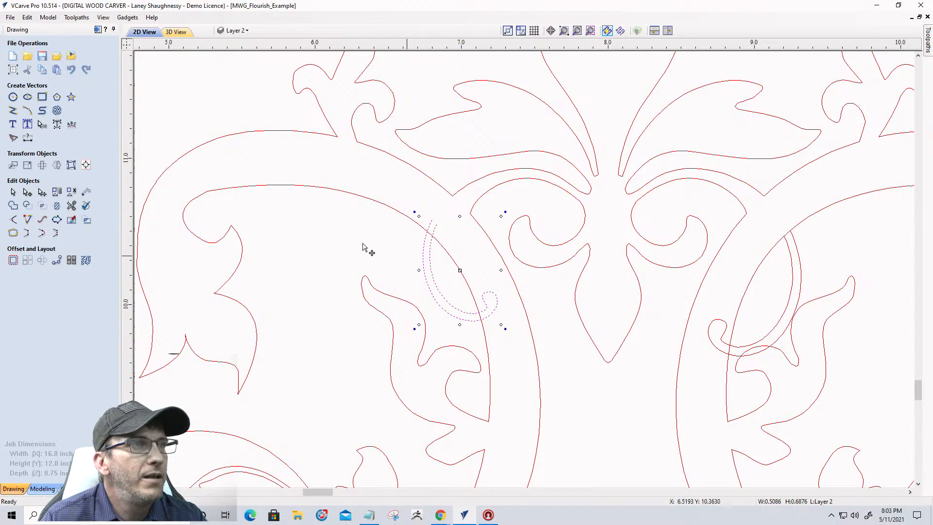
# - Reshape the left curl's inner curve by moving its open end farther into the flourish band and bowing the curve outward
pyautogui.click(28, 193)
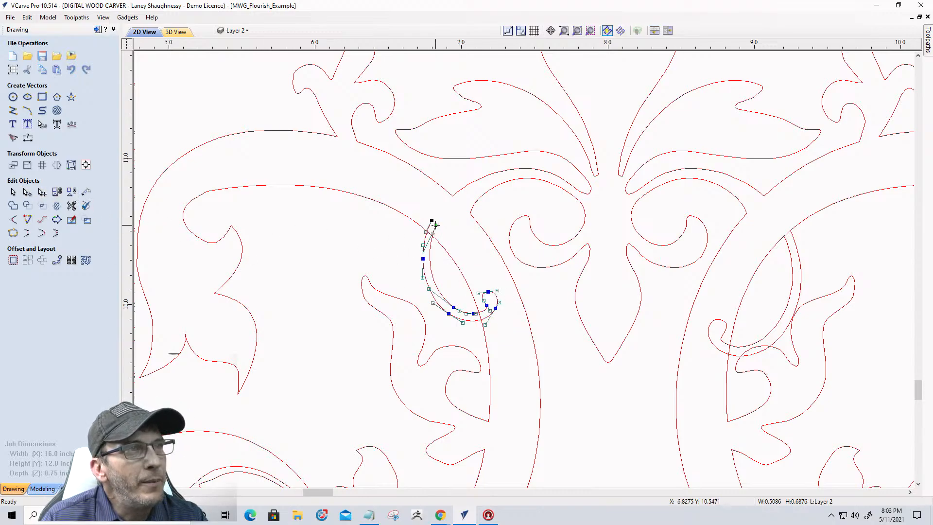
pyautogui.moveTo(443, 242)
pyautogui.mouseDown()
pyautogui.moveTo(448, 276)
pyautogui.moveTo(426, 293)
pyautogui.moveTo(443, 302)
pyautogui.moveTo(433, 269)
pyautogui.moveTo(449, 247)
pyautogui.mouseUp()
pyautogui.click(381, 263)
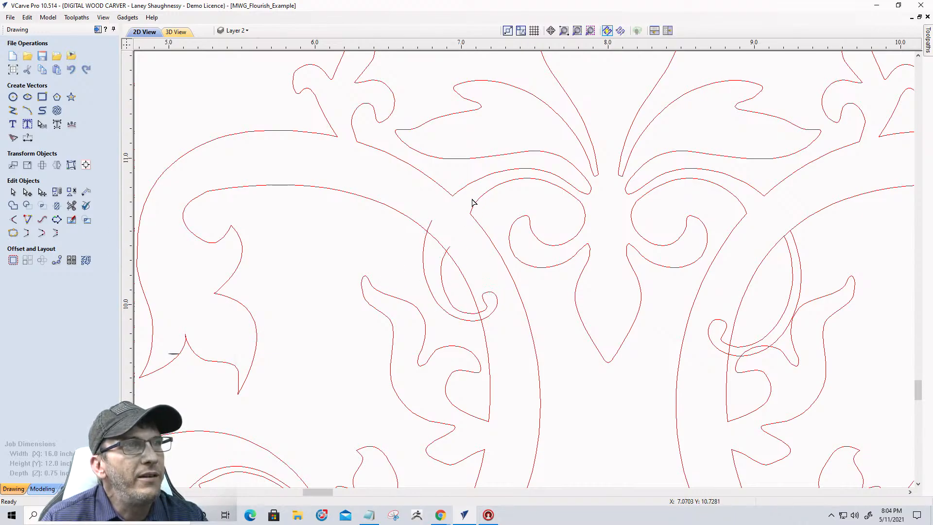
pyautogui.click(443, 288)
pyautogui.scroll(5, 443, 288)
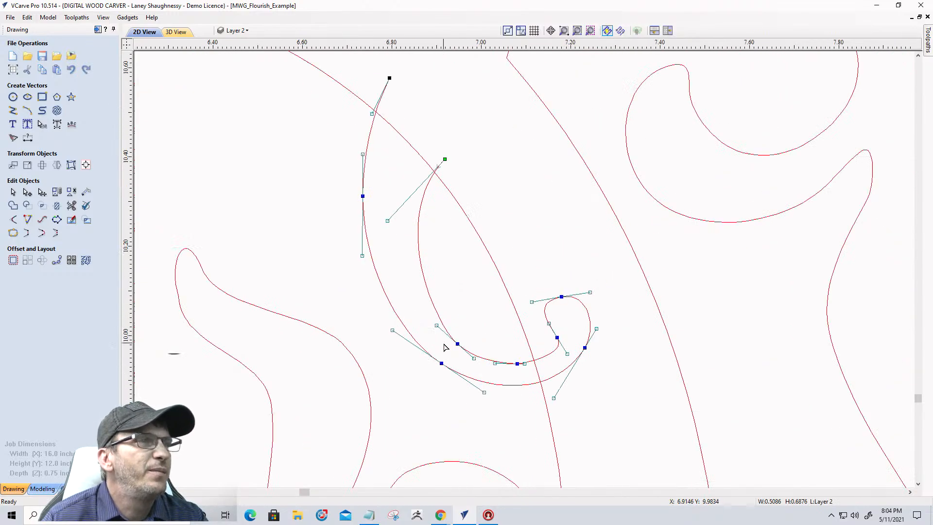
pyautogui.moveTo(436, 324); pyautogui.dragTo(388, 295)
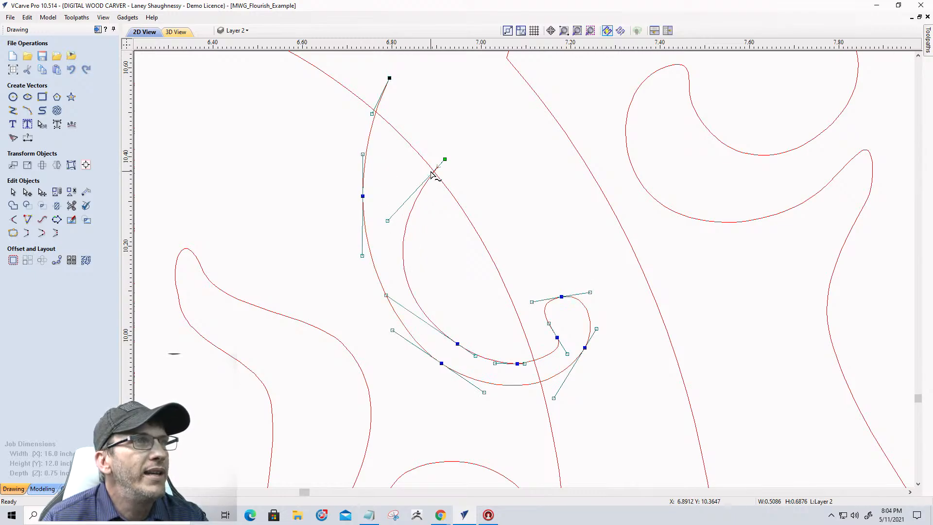
# - Nudge both open end nodes of the left curl closer to the flourish's inner edge, keeping them inside the band
pyautogui.scroll(-2, 434, 199)
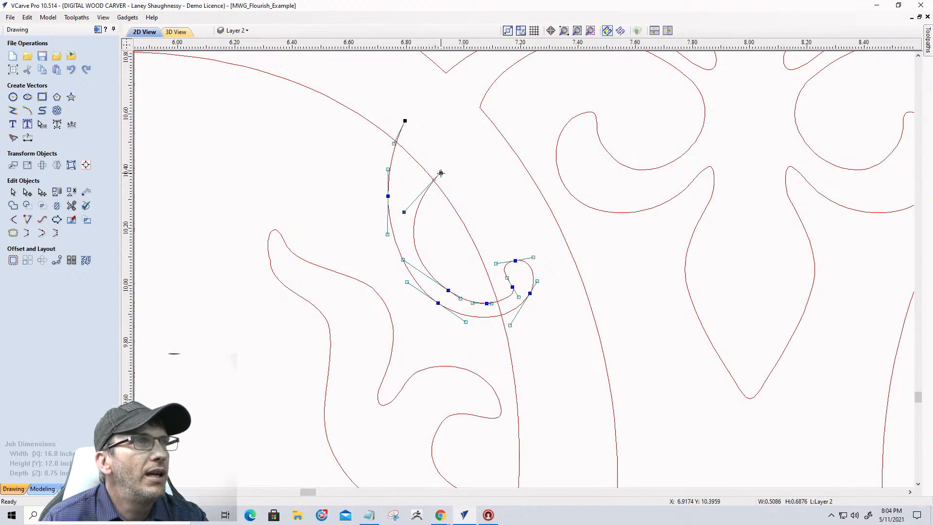
pyautogui.moveTo(441, 173)
pyautogui.mouseDown()
pyautogui.moveTo(439, 160)
pyautogui.moveTo(435, 168)
pyautogui.mouseUp()
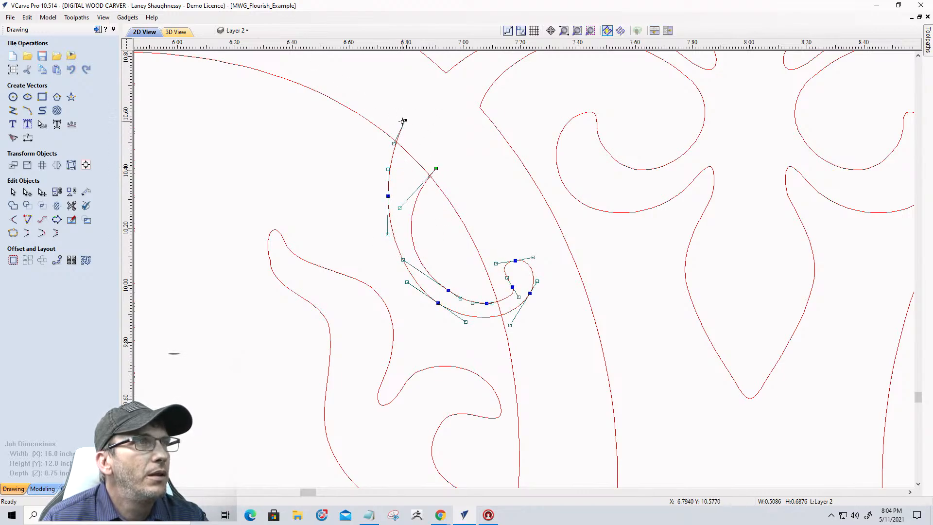
pyautogui.moveTo(405, 121); pyautogui.dragTo(407, 125)
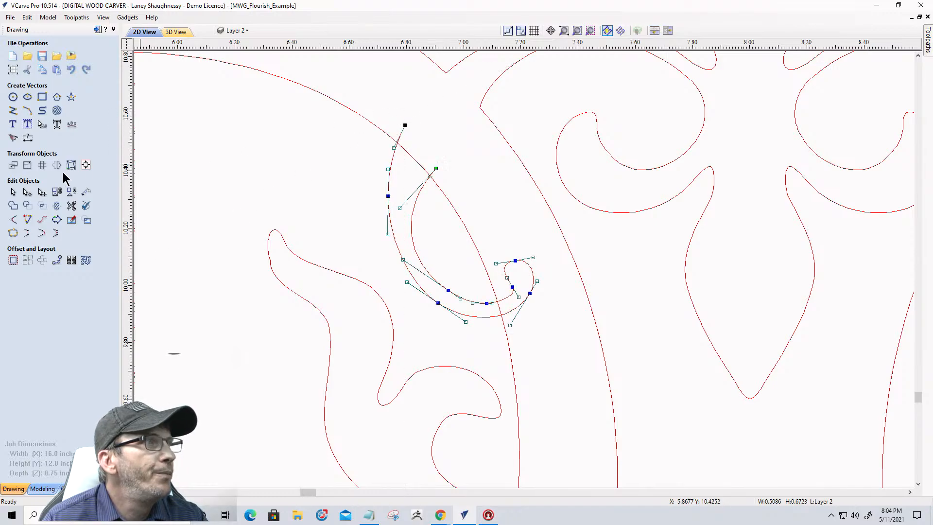
# - Trim the left curl's protruding ends and the flourish edge between them, rejoining the trimmed sections
pyautogui.click(72, 206)
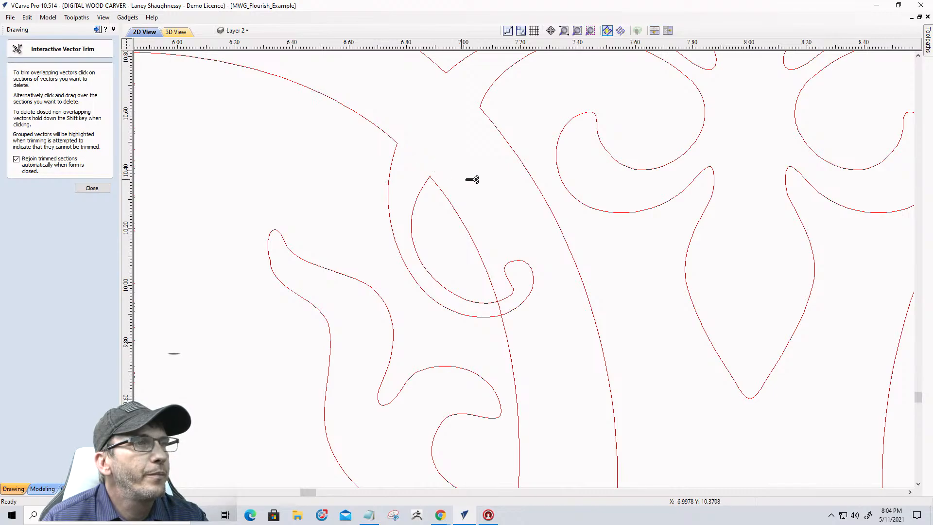
pyautogui.scroll(-3, 489, 179)
pyautogui.scroll(4, 514, 250)
pyautogui.scroll(-1, 516, 250)
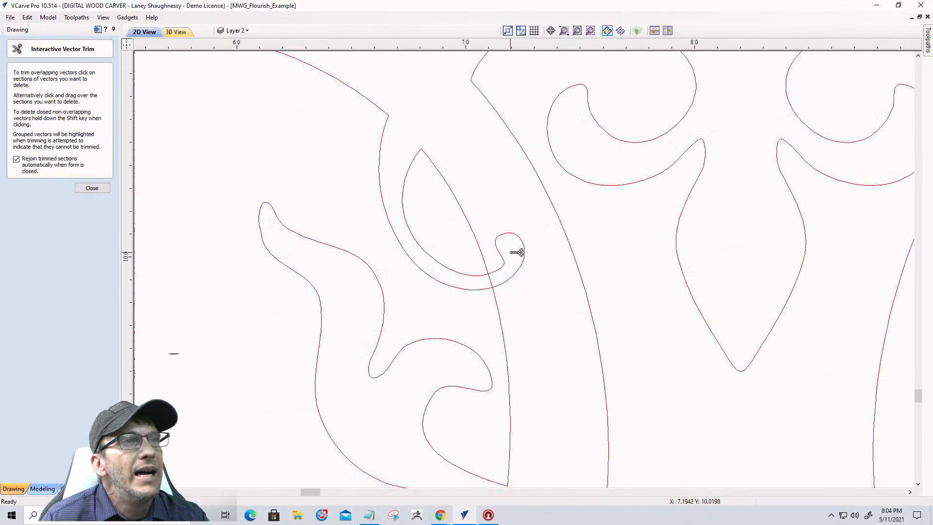
pyautogui.scroll(-1, 517, 252)
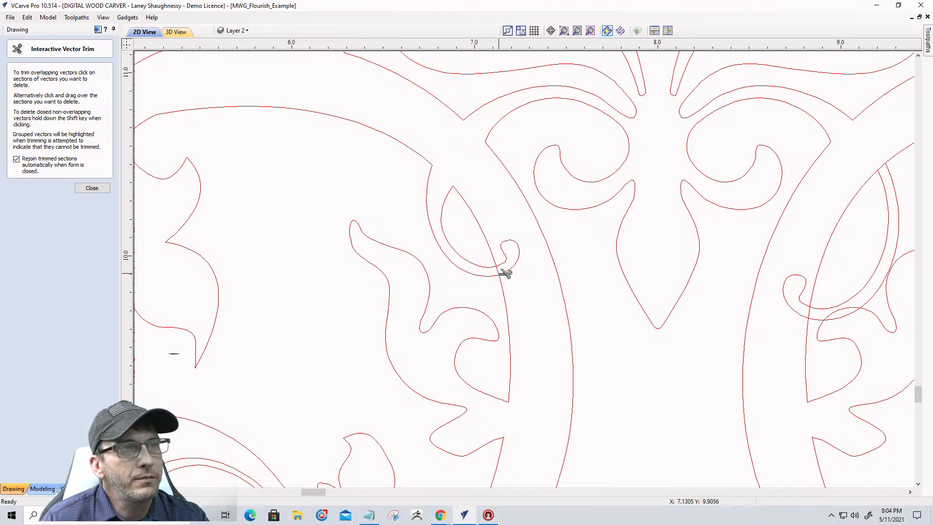
pyautogui.scroll(4, 505, 273)
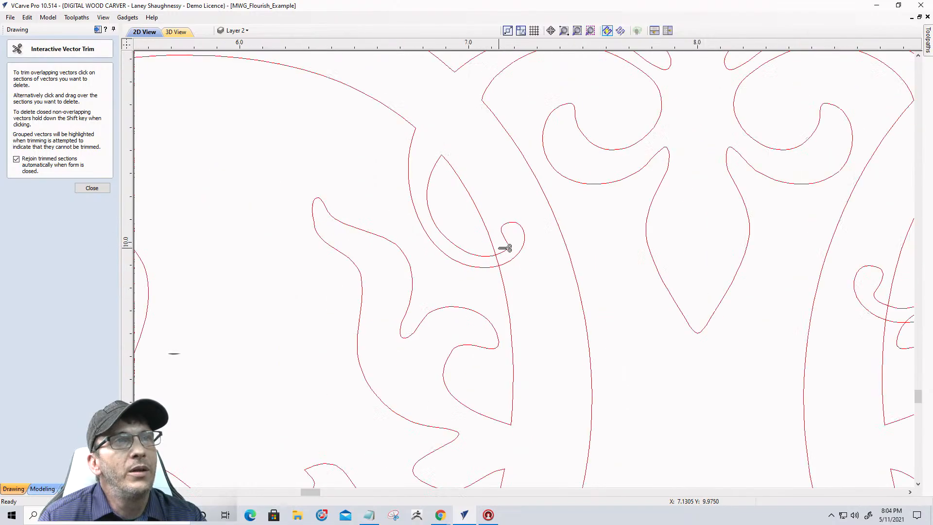
pyautogui.scroll(-2, 502, 247)
pyautogui.scroll(1, 498, 254)
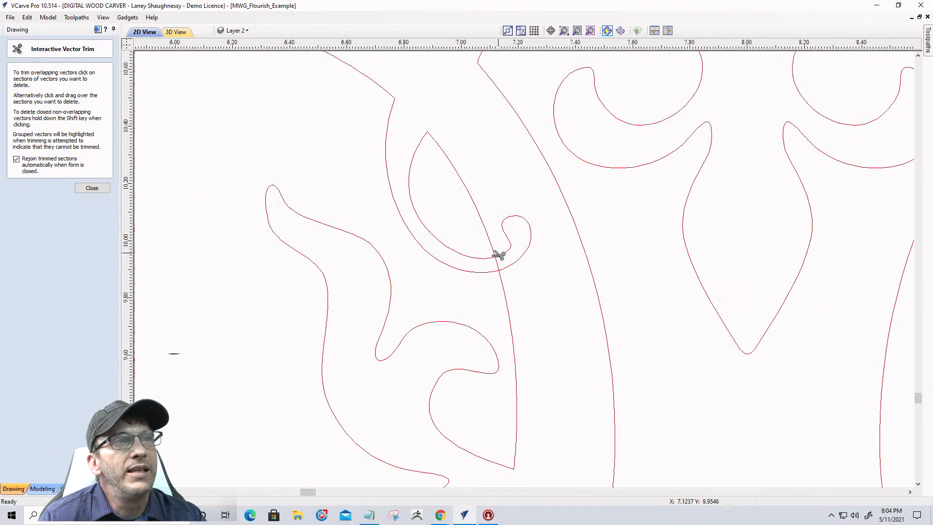
pyautogui.click(93, 189)
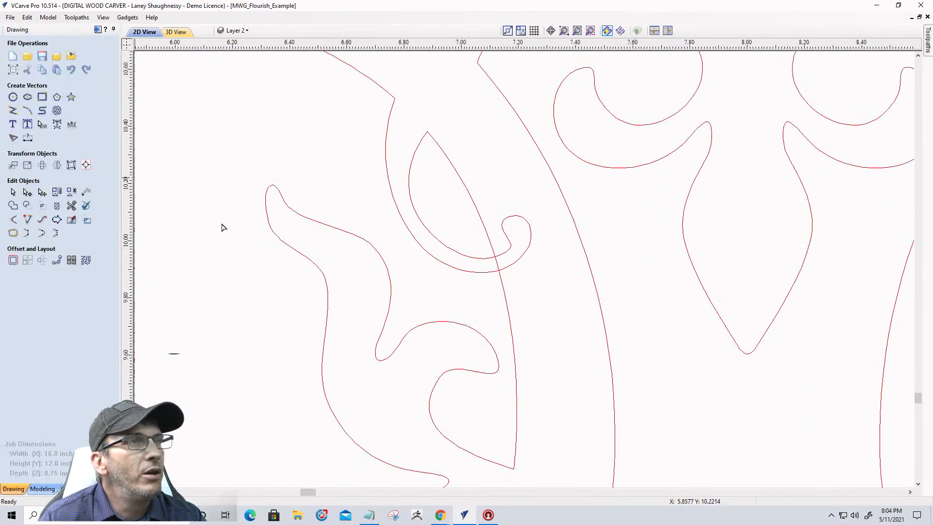
# - Cut the left flourish's inner edge at both points where it crosses the curl's hooked lower end
pyautogui.scroll(3, 495, 260)
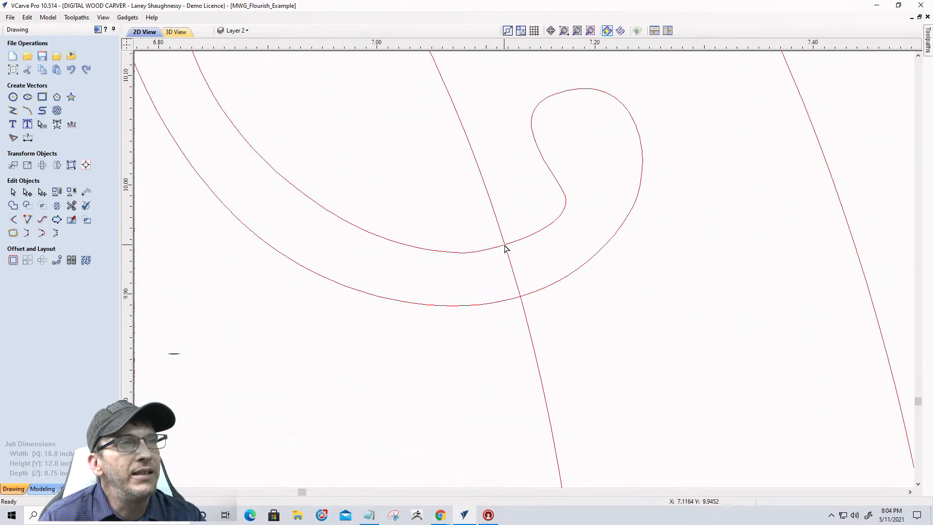
pyautogui.doubleClick(504, 247)
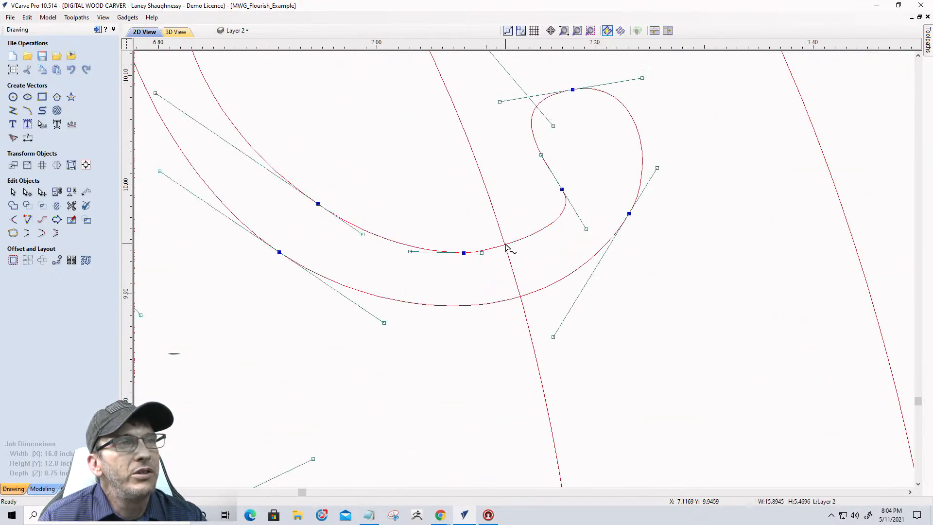
pyautogui.rightClick(505, 247)
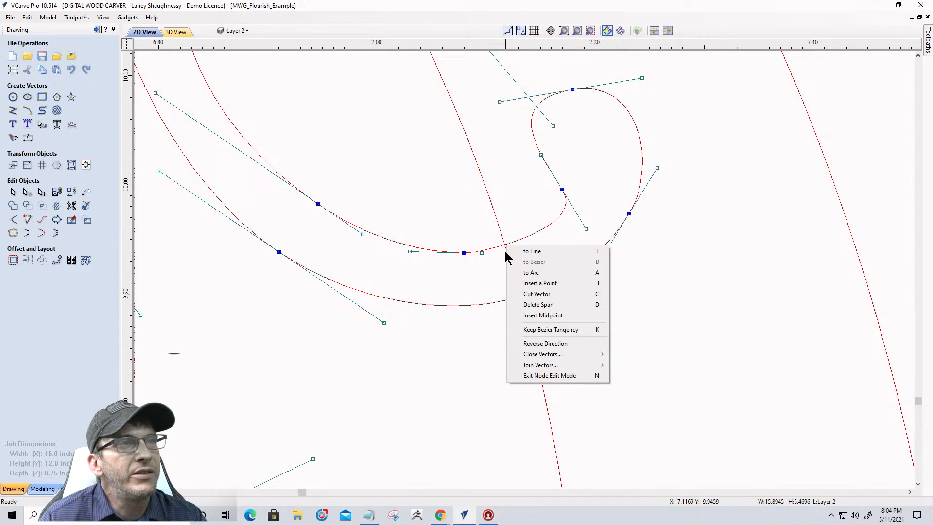
pyautogui.click(518, 294)
pyautogui.rightClick(521, 298)
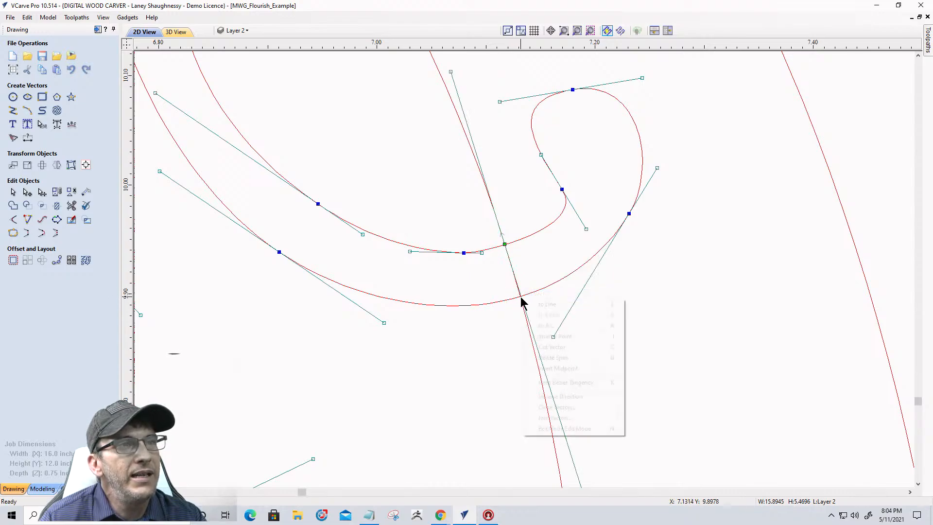
pyautogui.click(538, 347)
pyautogui.scroll(-5, 505, 292)
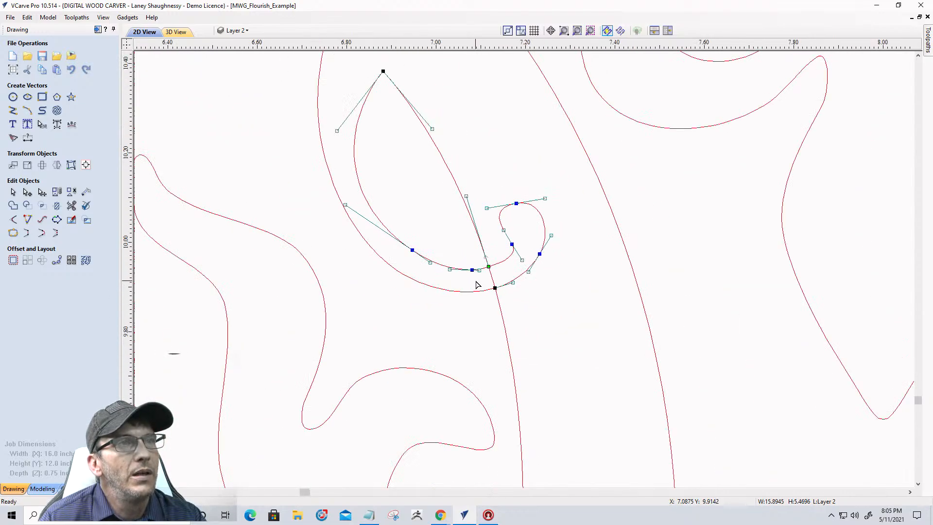
# - Cut the curl's inner line exactly where it crosses the left flourish's inner edge, detaching the hooked lower end
pyautogui.click(13, 192)
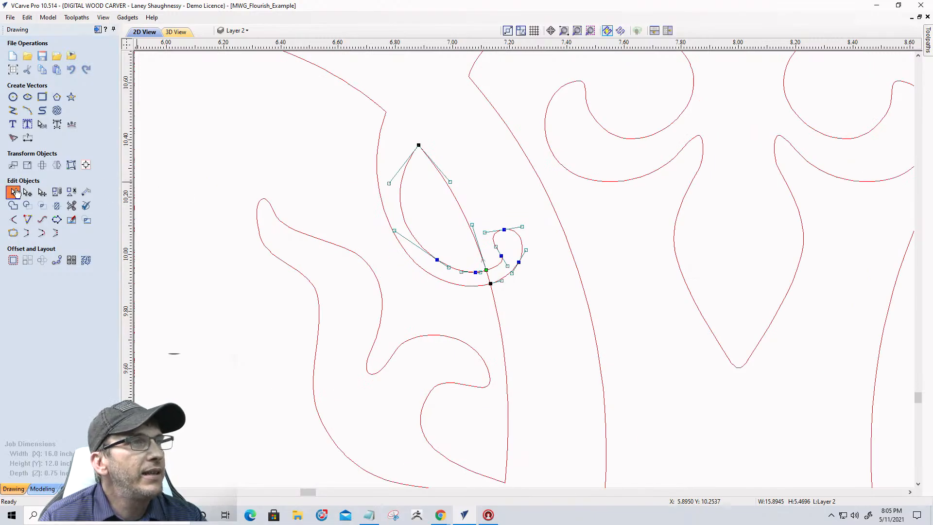
pyautogui.click(502, 263)
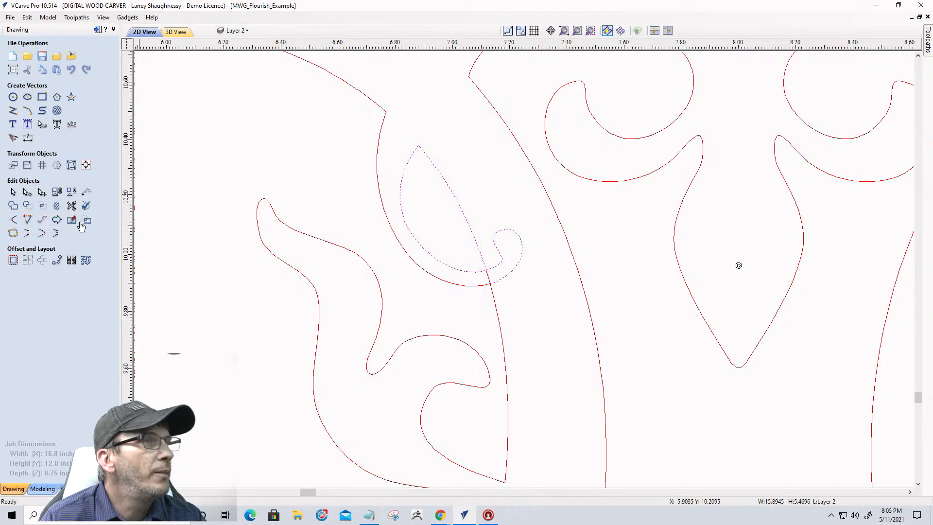
pyautogui.click(26, 193)
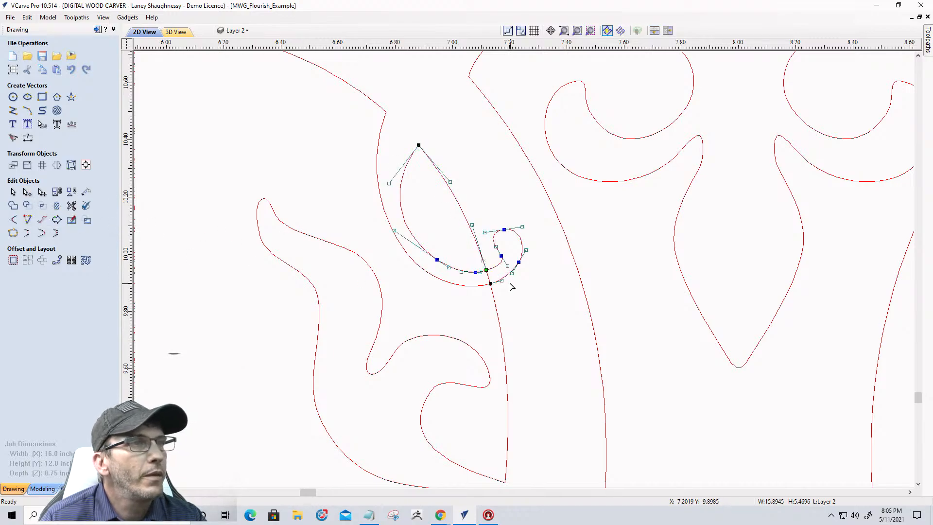
pyautogui.scroll(8, 486, 272)
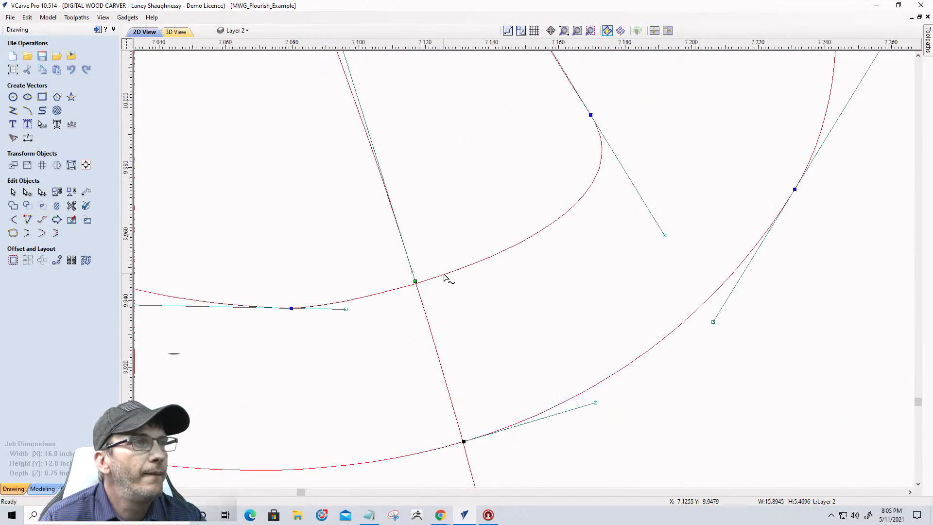
pyautogui.scroll(5, 415, 283)
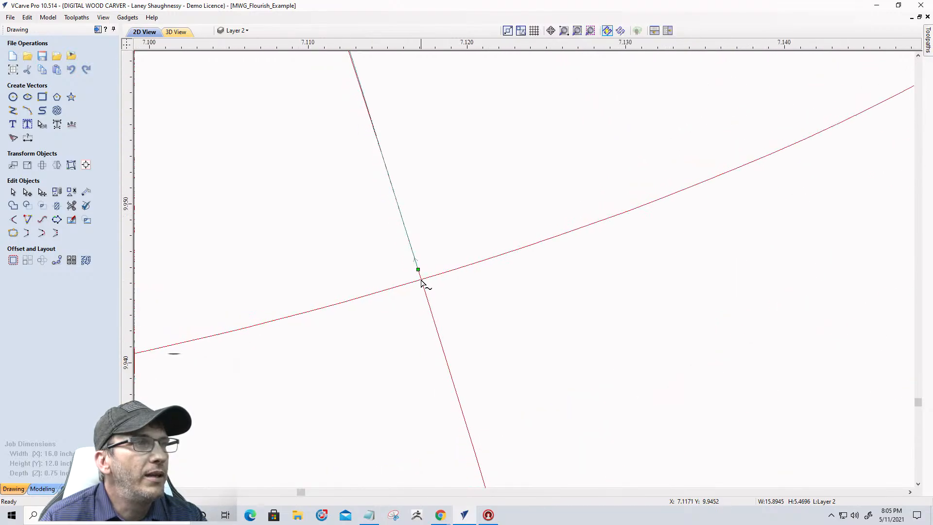
pyautogui.rightClick(421, 284)
pyautogui.click(442, 328)
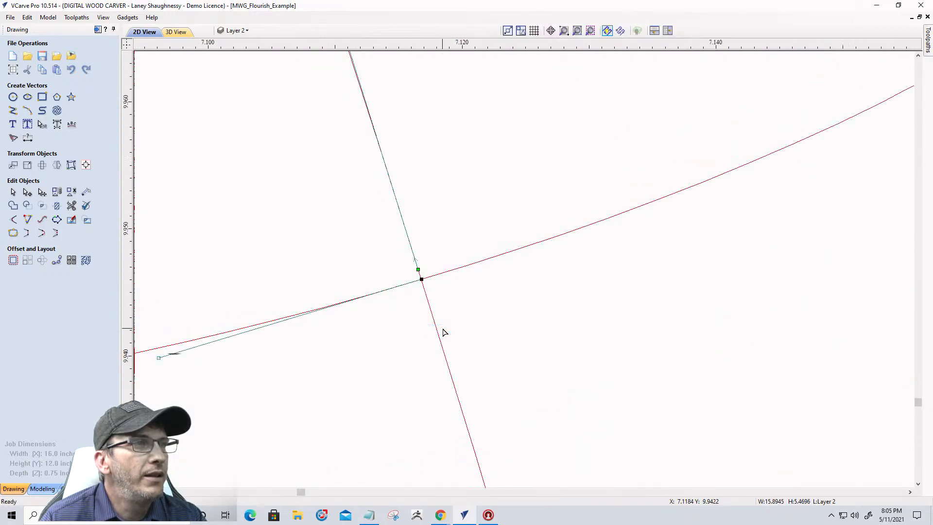
pyautogui.scroll(-10, 443, 332)
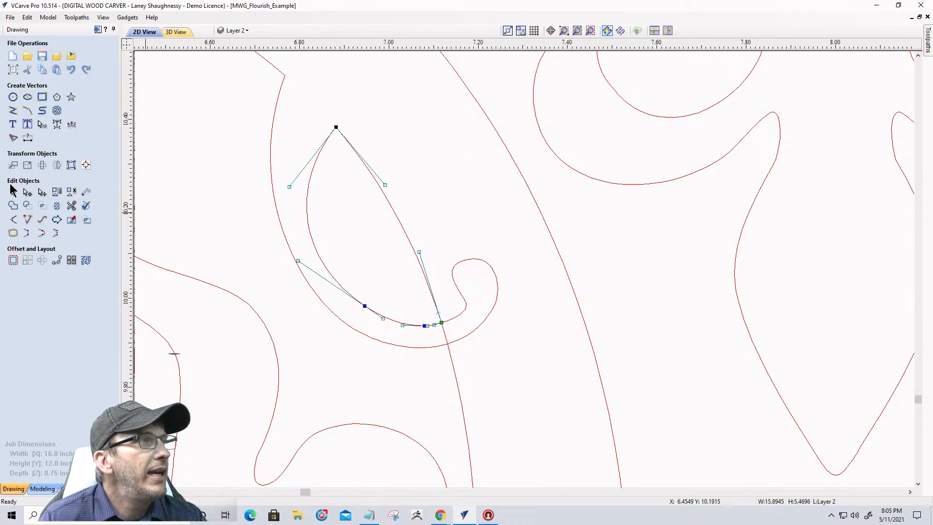
# - Move the detached hook across the left flourish band onto the edge facing the fleur-de-lis
pyautogui.click(13, 191)
pyautogui.click(464, 304)
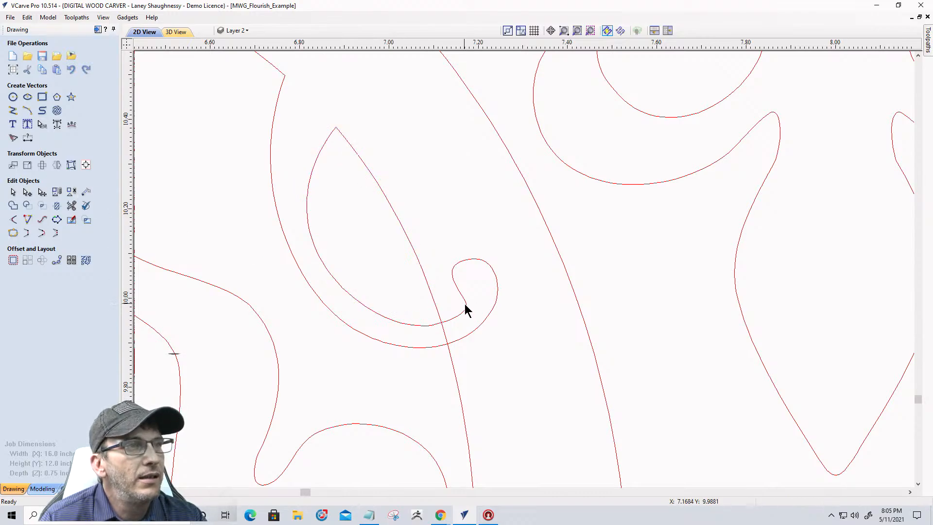
pyautogui.click(465, 305)
pyautogui.moveTo(464, 304); pyautogui.dragTo(583, 247)
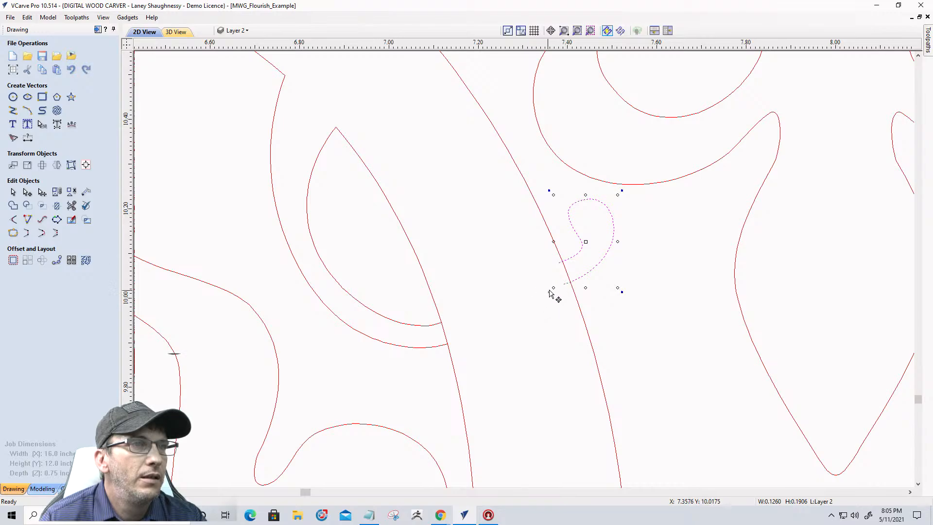
pyautogui.press('Escape')
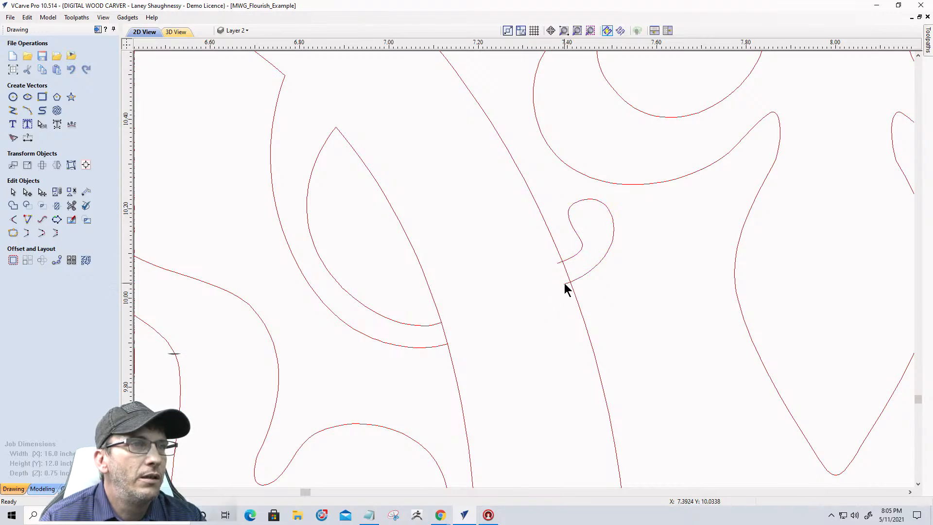
# - Rotate the hook slightly and nudge it up so both open ends cross the flourish's edge
pyautogui.click(564, 282)
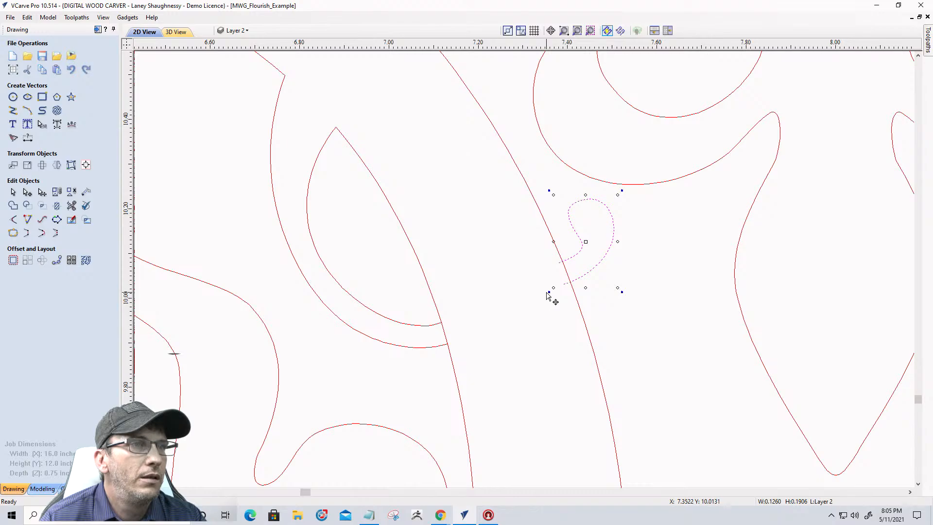
pyautogui.moveTo(548, 292); pyautogui.dragTo(554, 297)
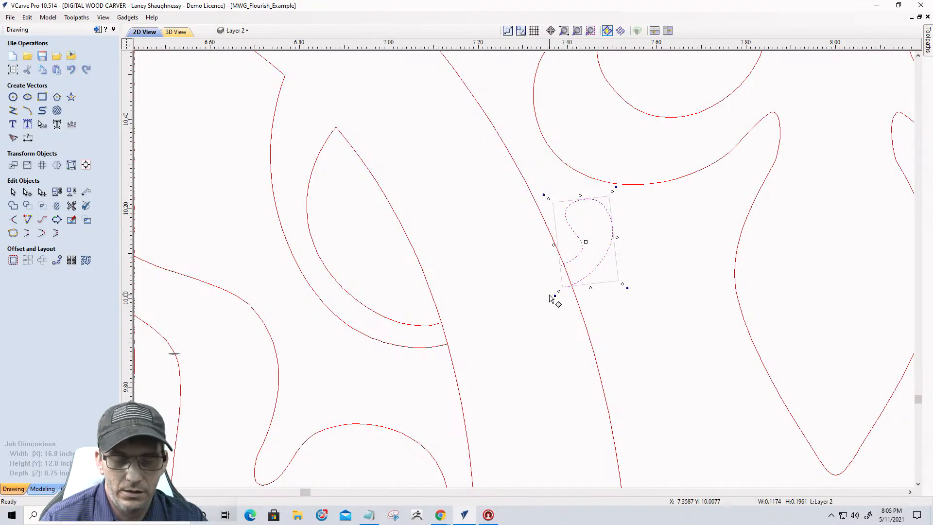
pyautogui.press('Up')
pyautogui.press('Up')
pyautogui.press('Down')
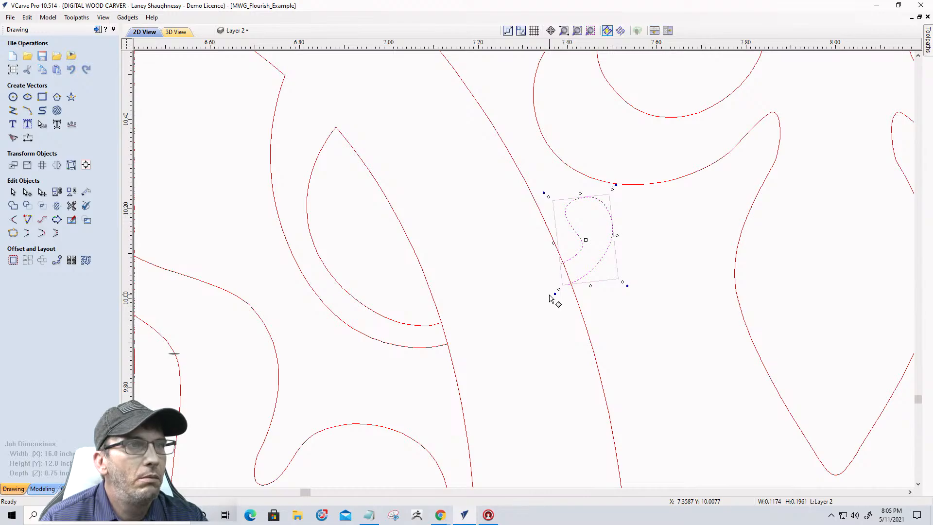
# - Trim the flourish edge between the hook's ends and the hook's protruding ends, rejoining the trimmed sections
pyautogui.click(71, 205)
pyautogui.scroll(3, 572, 272)
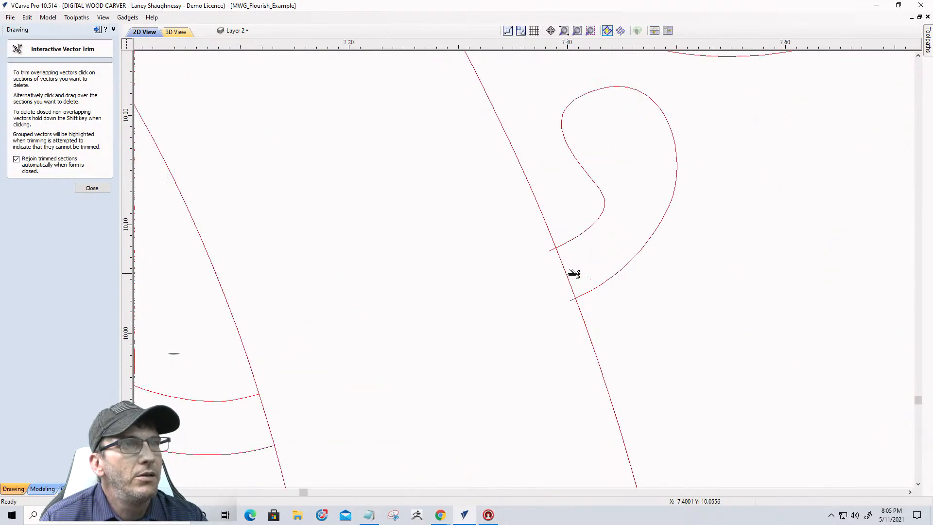
pyautogui.click(554, 253)
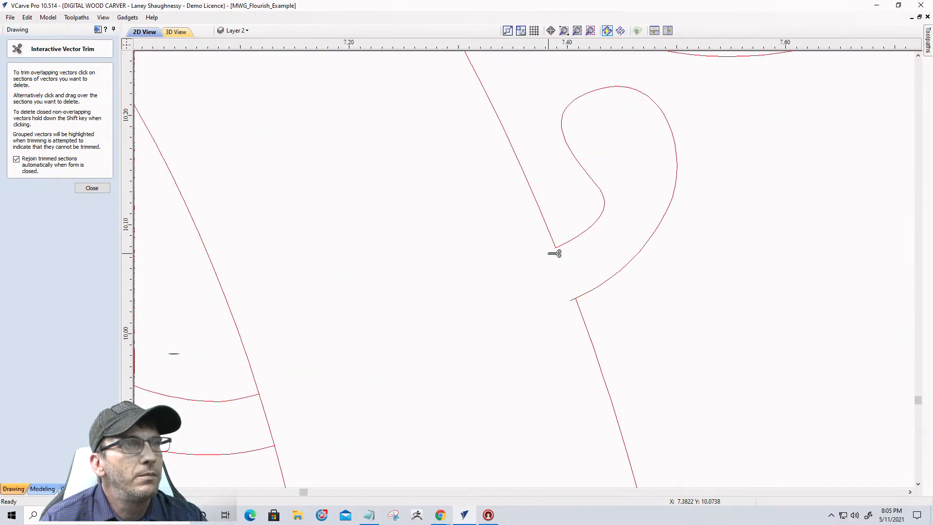
pyautogui.scroll(3, 575, 301)
pyautogui.scroll(-10, 585, 292)
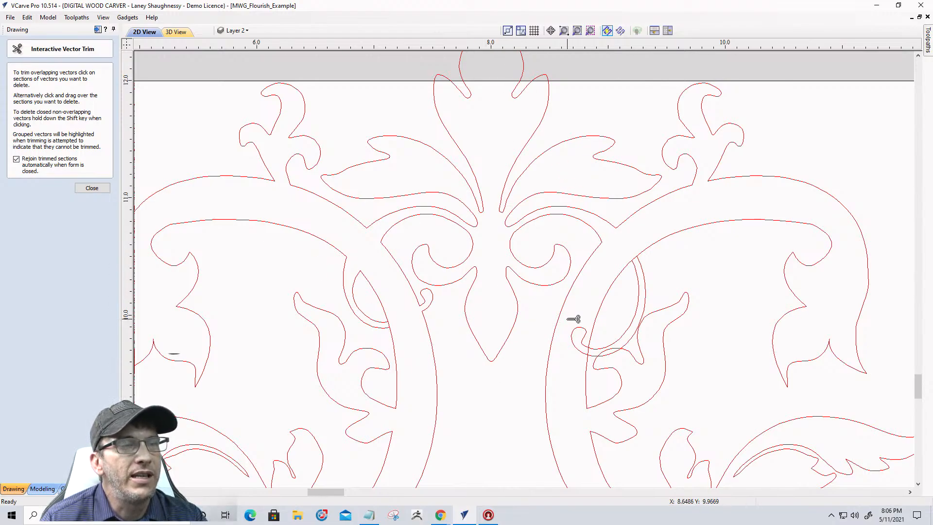
pyautogui.scroll(-2, 567, 319)
pyautogui.scroll(2, 567, 319)
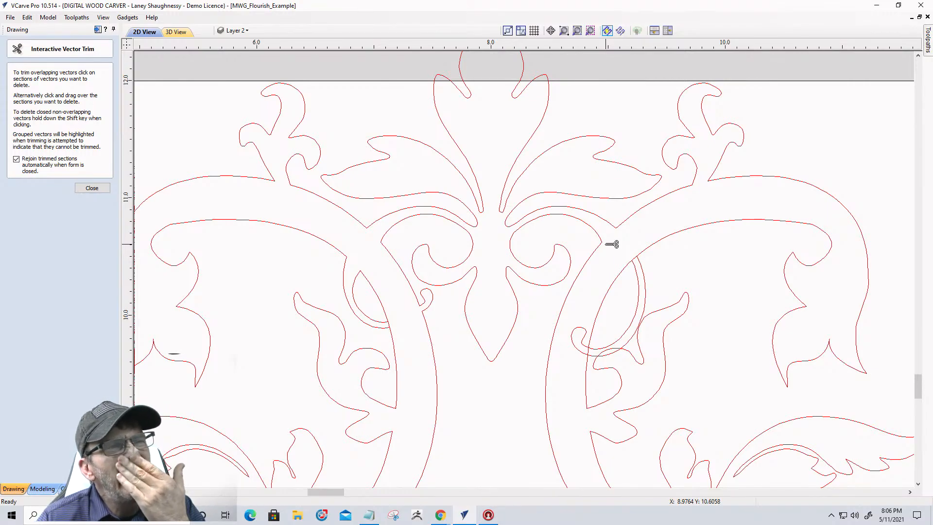
pyautogui.click(92, 188)
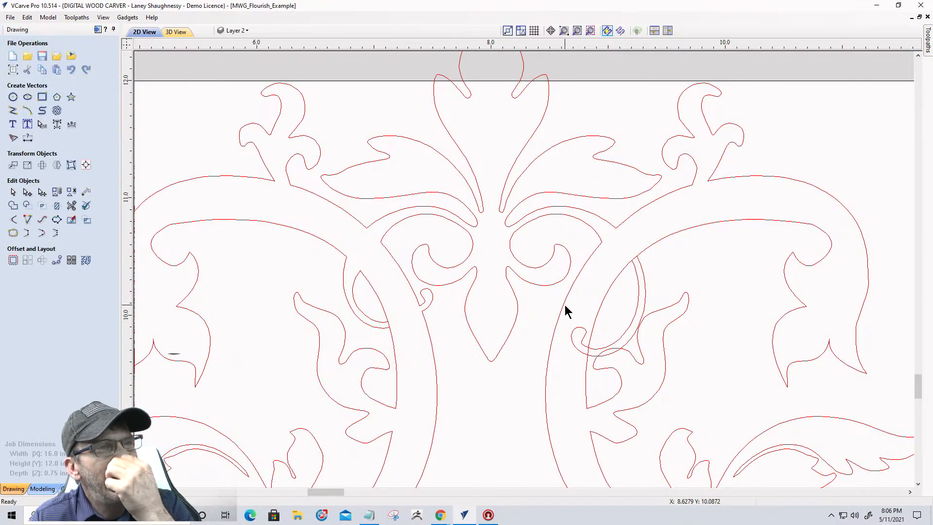
# - Cut the merged ornament outline at the node on the fleur-de-lis's top tip
pyautogui.scroll(-3, 577, 318)
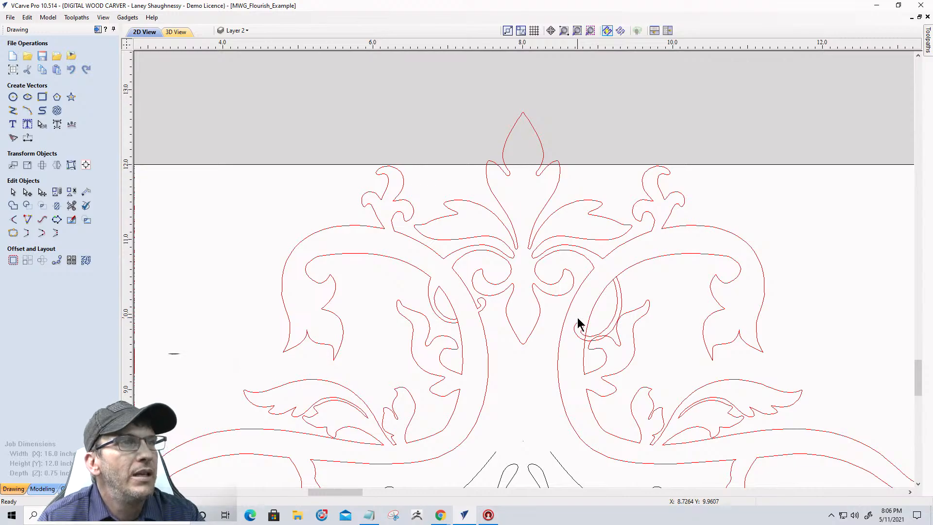
pyautogui.scroll(-2, 577, 322)
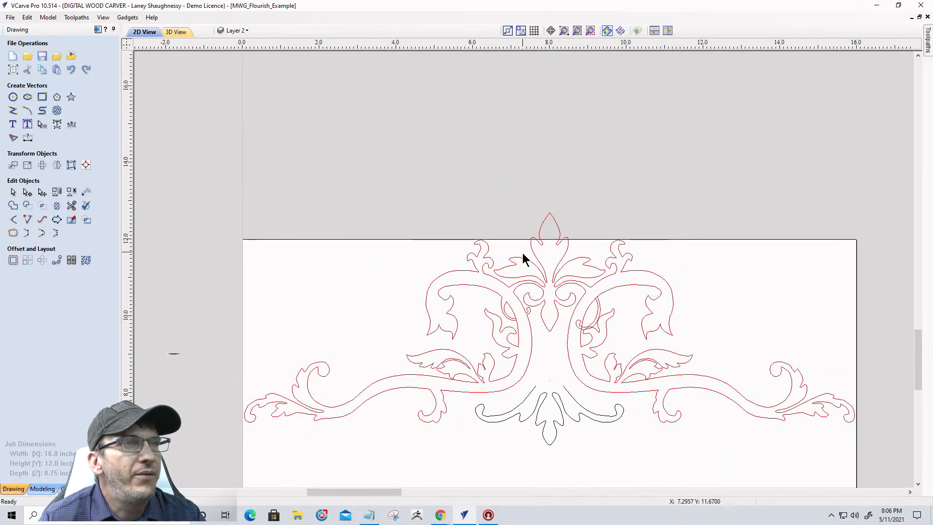
pyautogui.scroll(3, 520, 262)
pyautogui.click(27, 193)
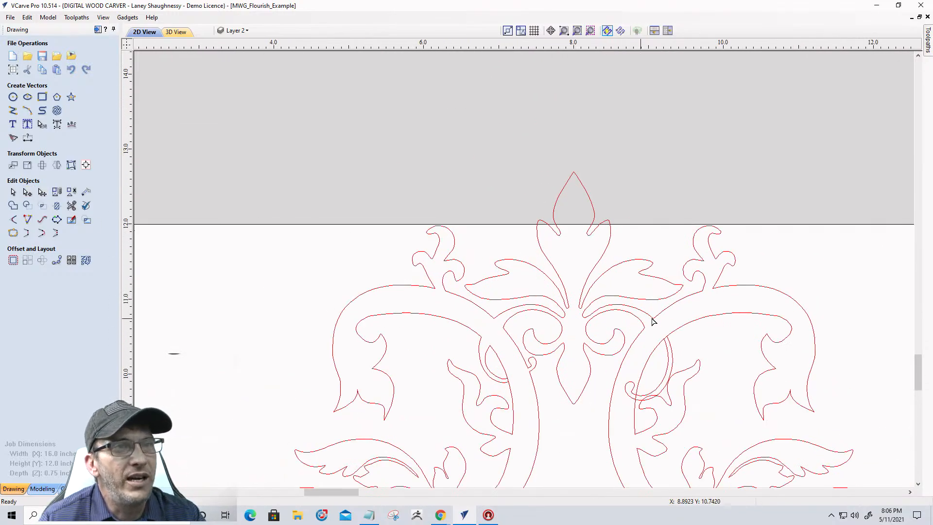
pyautogui.click(573, 173)
pyautogui.scroll(6, 574, 173)
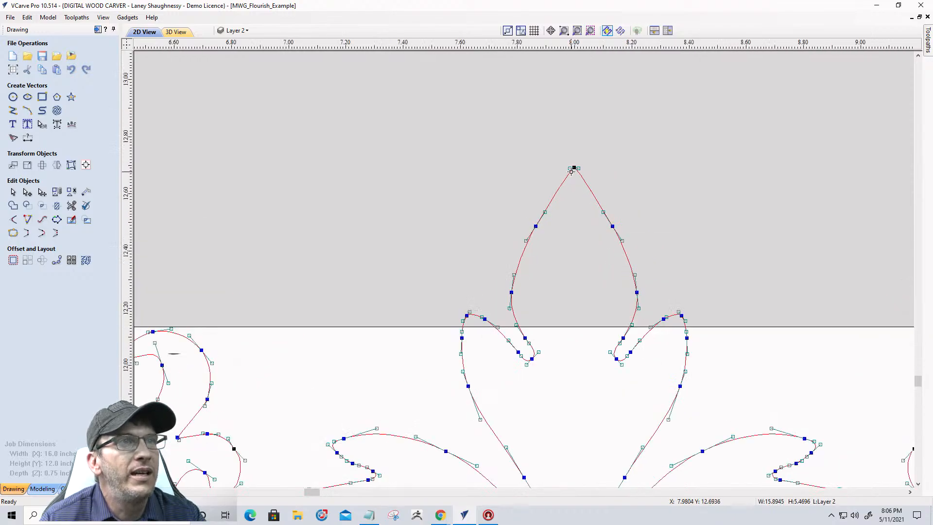
pyautogui.rightClick(580, 159)
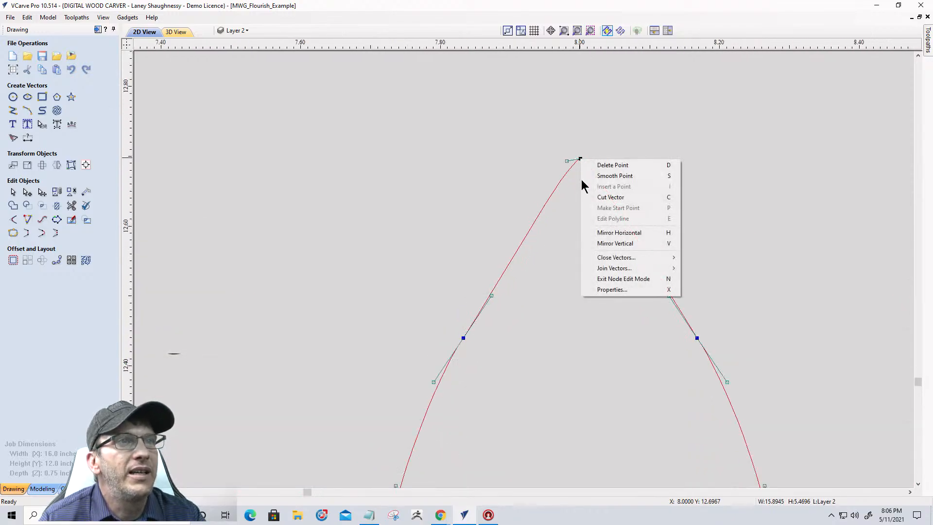
pyautogui.click(602, 197)
pyautogui.scroll(-5, 589, 219)
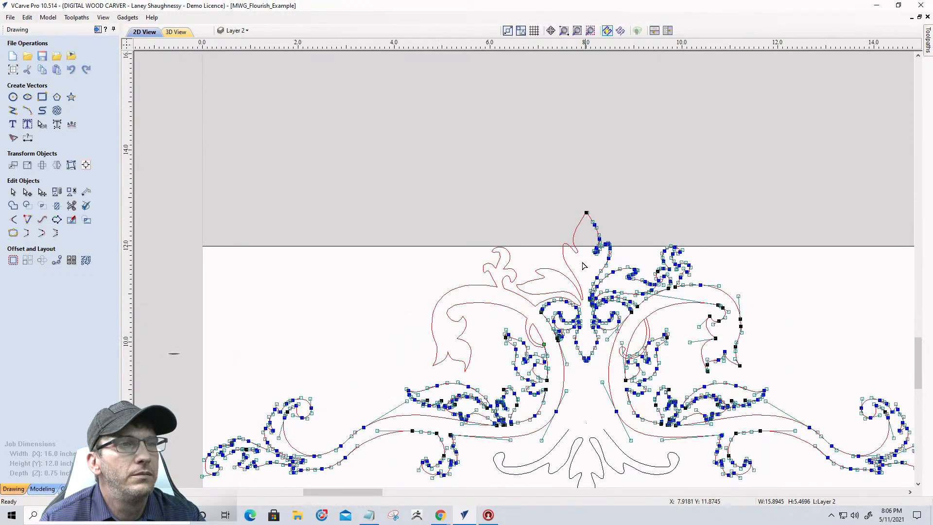
# - Cut the outline at the center of the fleur-de-lis's rounded bottom tip
pyautogui.scroll(6, 517, 357)
pyautogui.scroll(2, 515, 350)
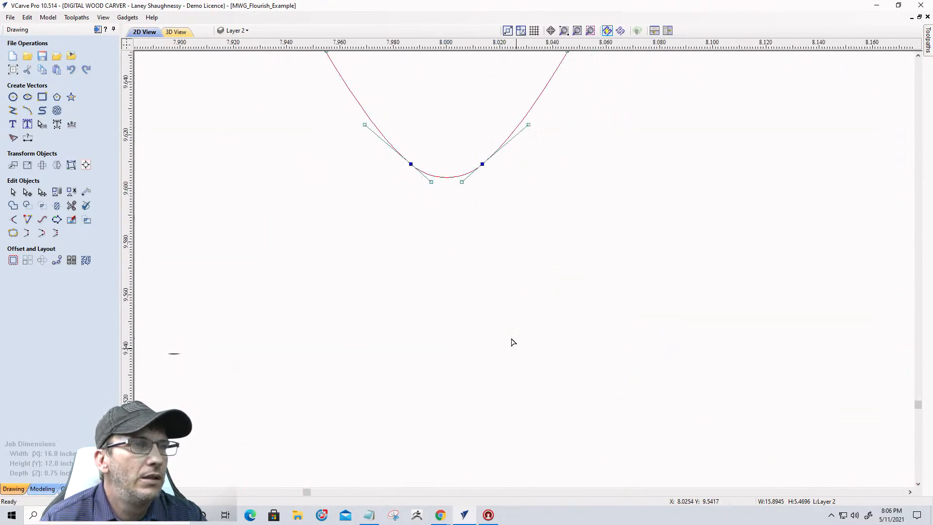
pyautogui.rightClick(447, 179)
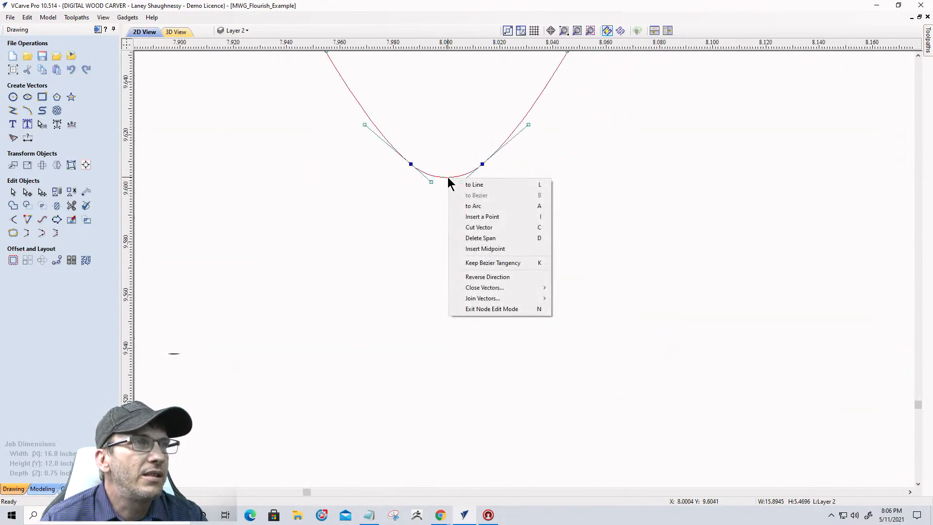
pyautogui.click(456, 227)
pyautogui.scroll(-8, 536, 355)
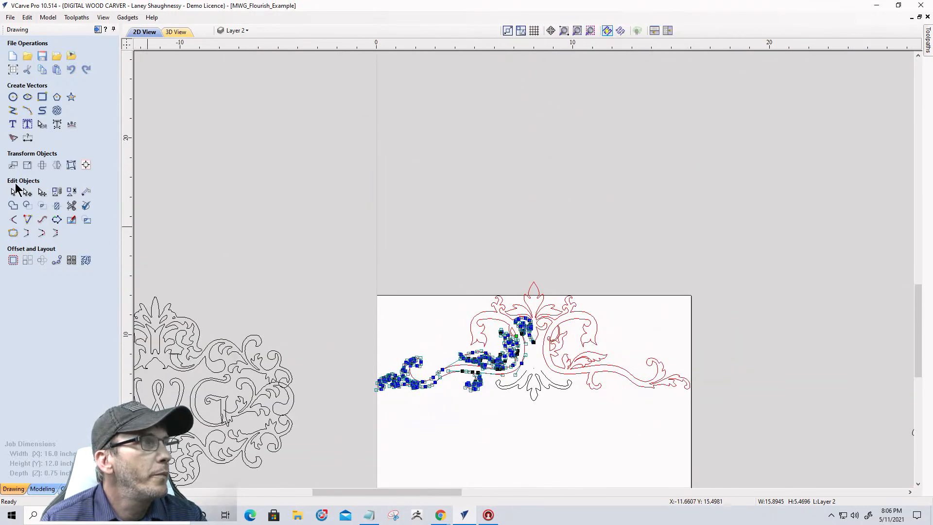
# - Delete the right half of the ornament together with its overlapping curl, keeping the black crown ornament
pyautogui.click(13, 191)
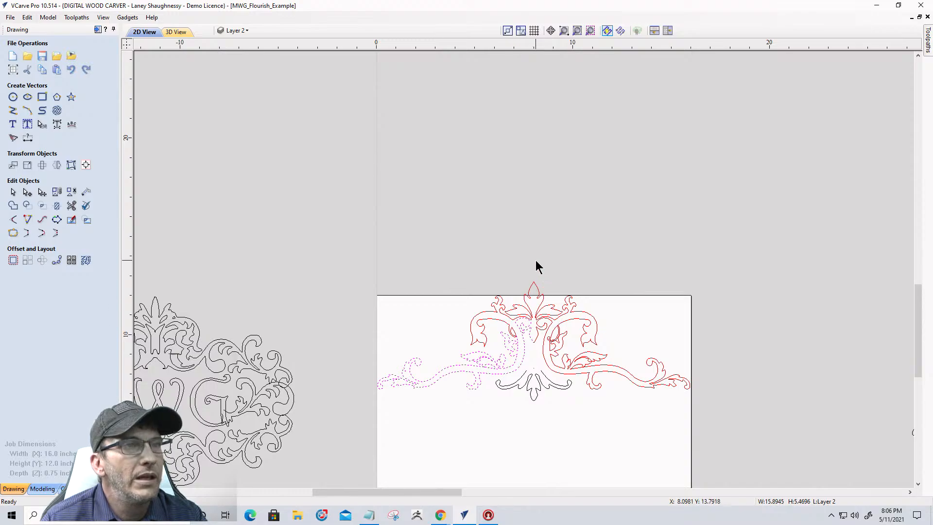
pyautogui.moveTo(535, 264); pyautogui.dragTo(711, 424)
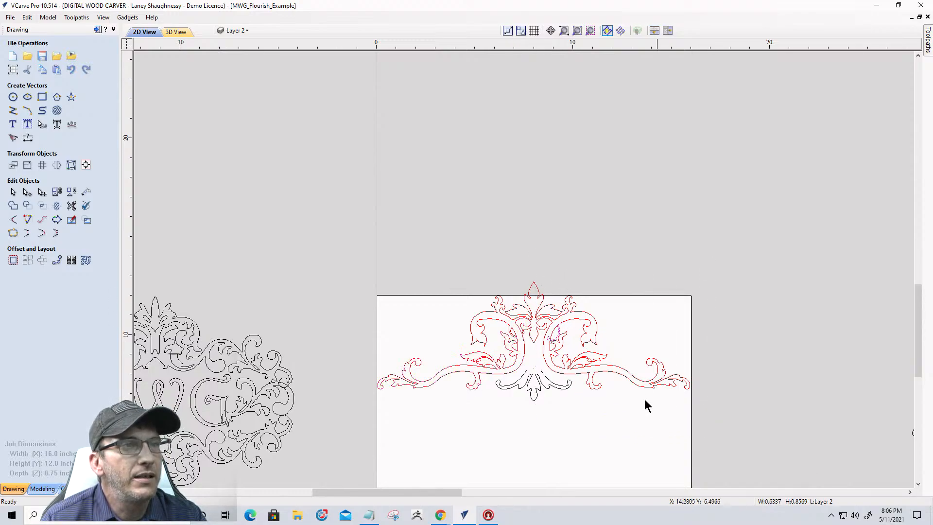
pyautogui.keyDown('shift'); pyautogui.click(582, 370); pyautogui.keyUp('shift')
pyautogui.press('Delete')
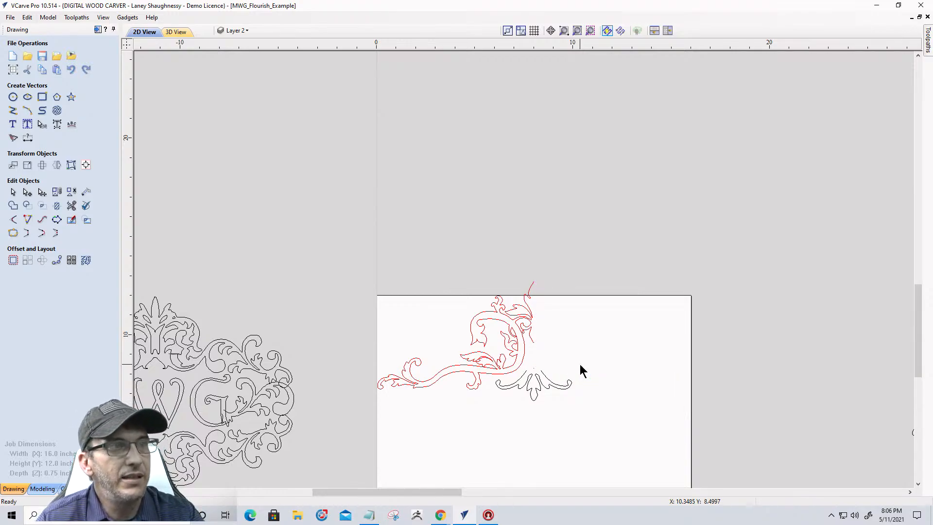
# - Create a horizontally mirrored copy of the ornament's left half about the job center
pyautogui.moveTo(489, 336); pyautogui.dragTo(553, 412)
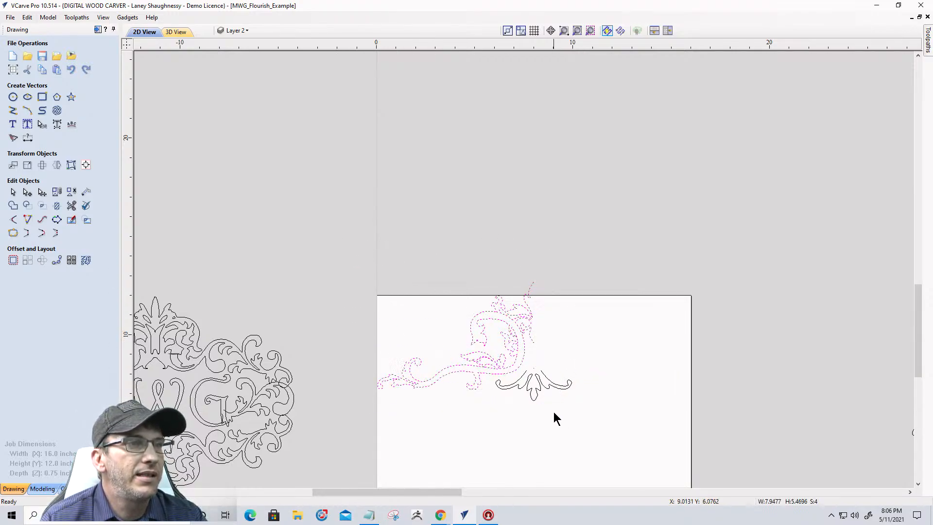
pyautogui.click(55, 166)
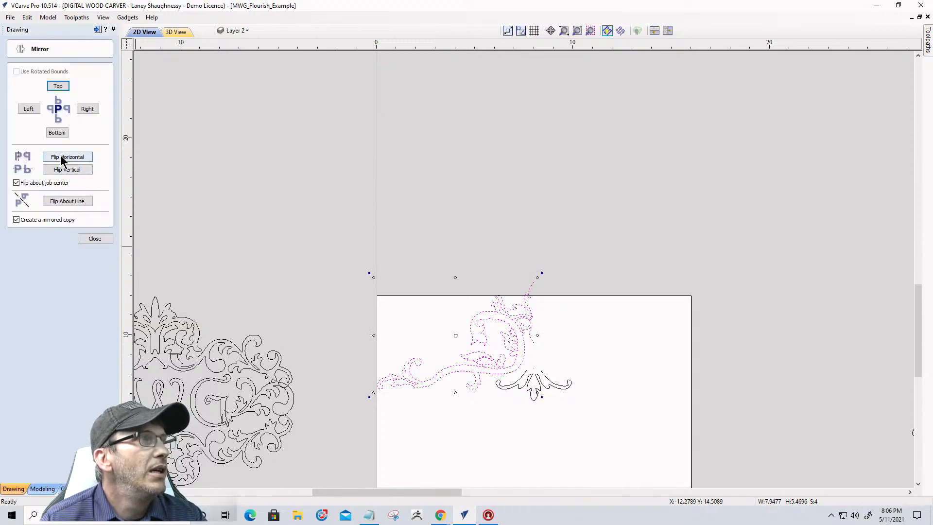
pyautogui.click(62, 157)
pyautogui.click(431, 282)
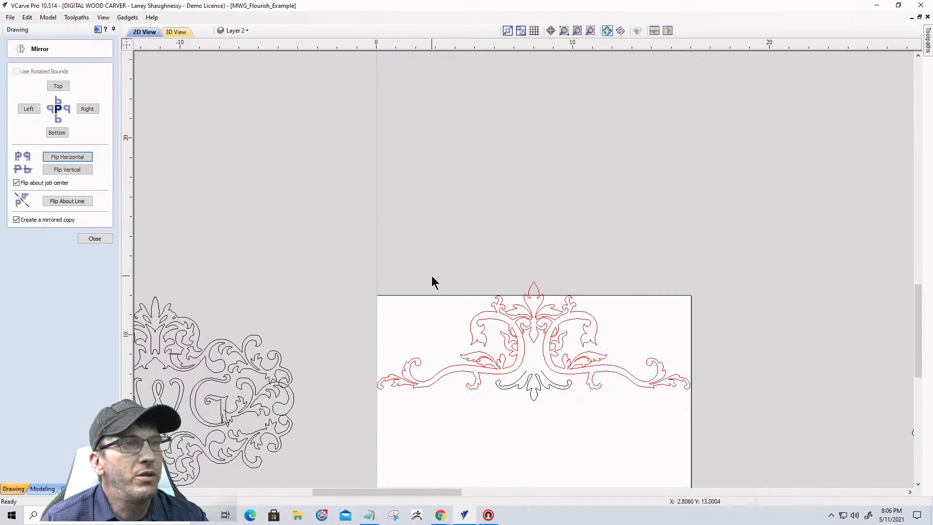
pyautogui.scroll(5, 474, 340)
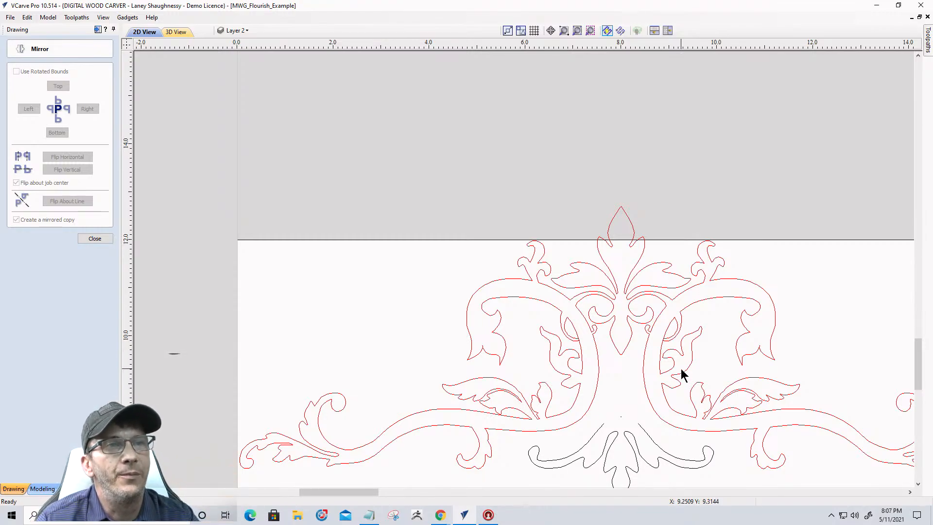
pyautogui.scroll(3, 631, 443)
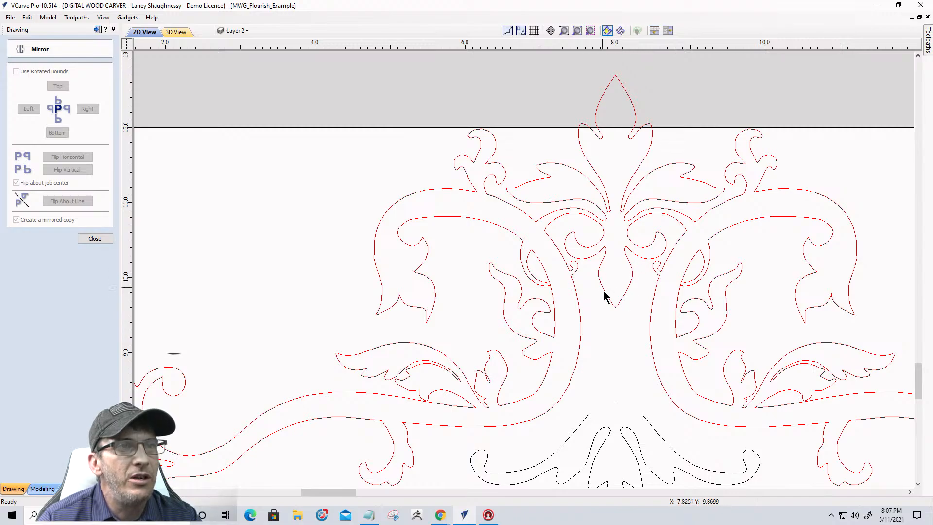
# - Cut the mirrored outlines at the nodes on both sides just above the fleur-de-lis's rounded bottom tip
pyautogui.click(84, 239)
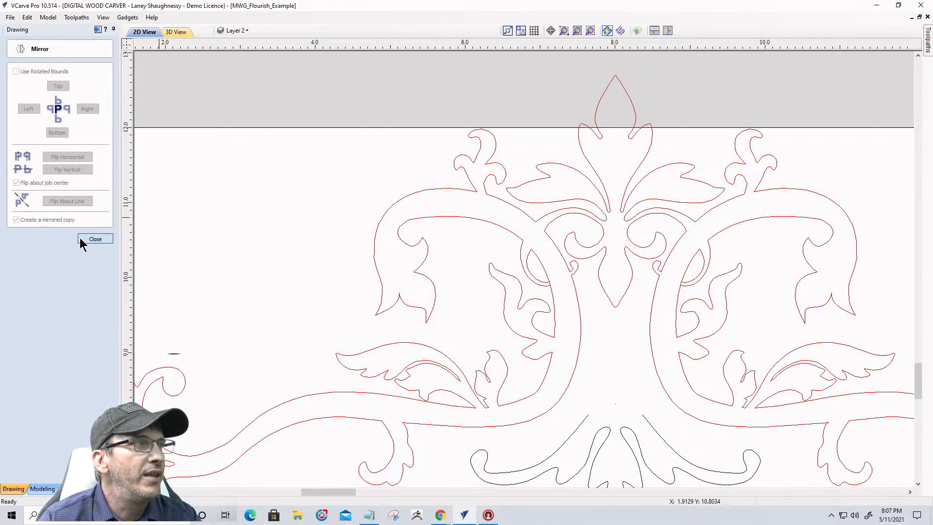
pyautogui.scroll(5, 602, 315)
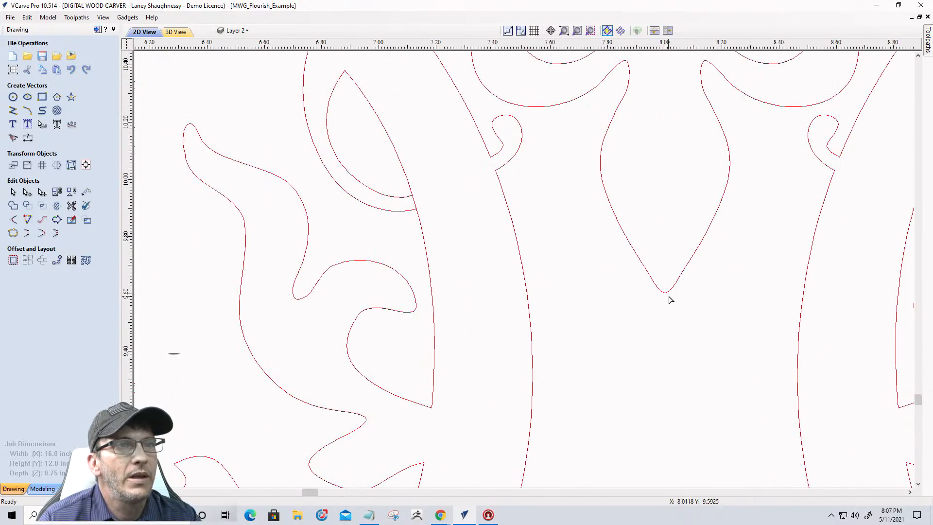
pyautogui.click(665, 292)
pyautogui.scroll(4, 672, 291)
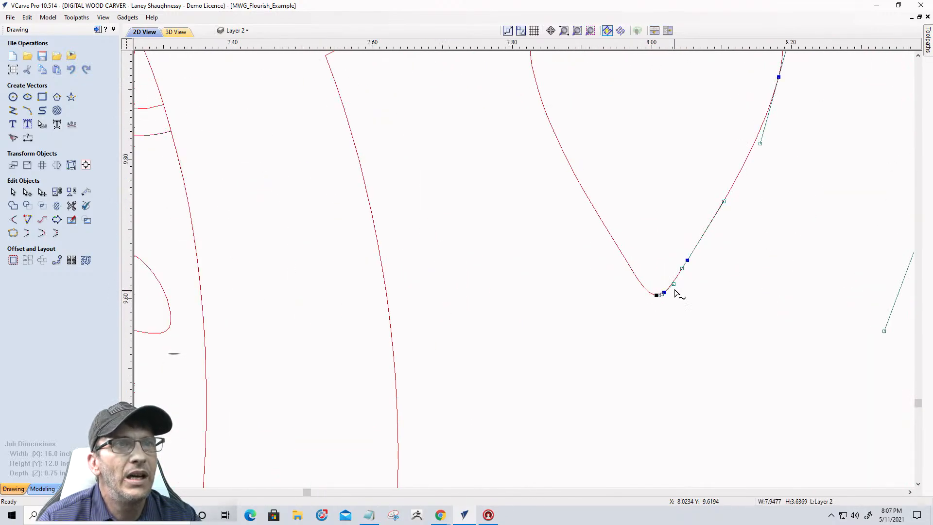
pyautogui.rightClick(690, 252)
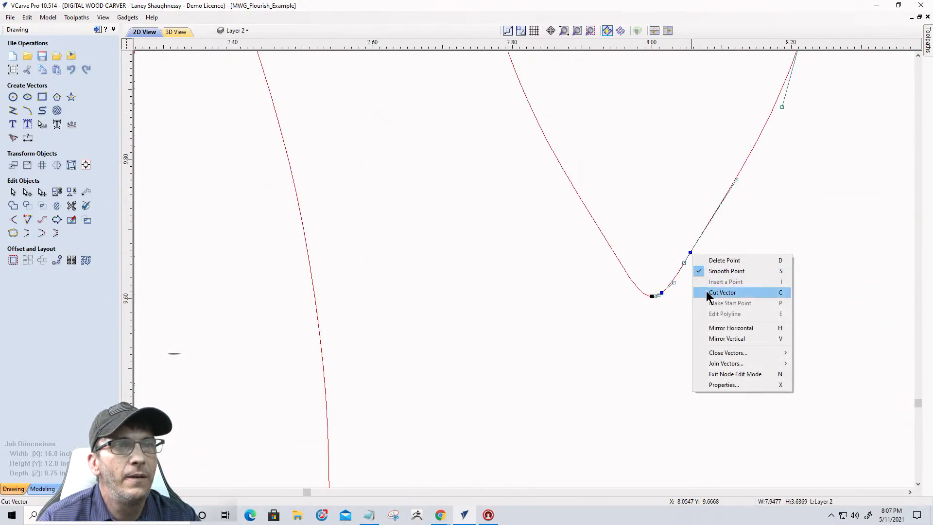
pyautogui.click(707, 293)
pyautogui.click(614, 252)
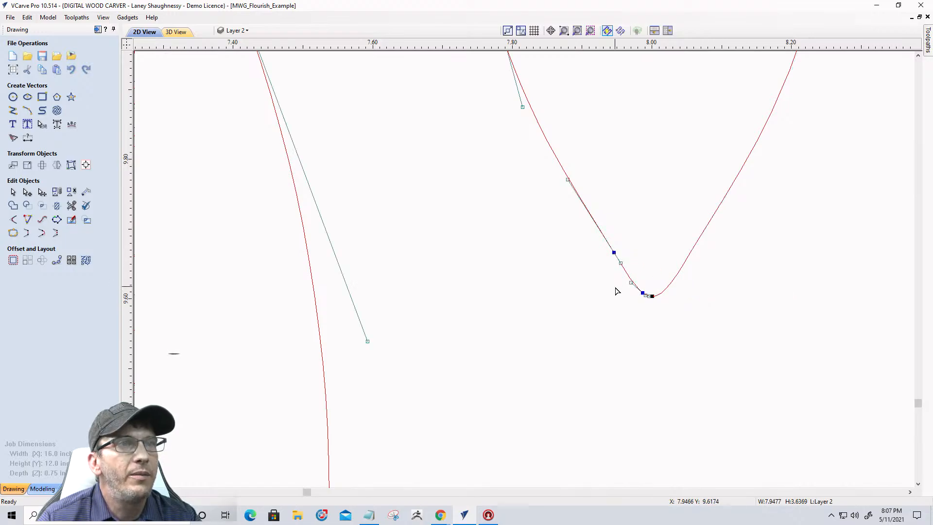
pyautogui.rightClick(613, 252)
pyautogui.click(622, 287)
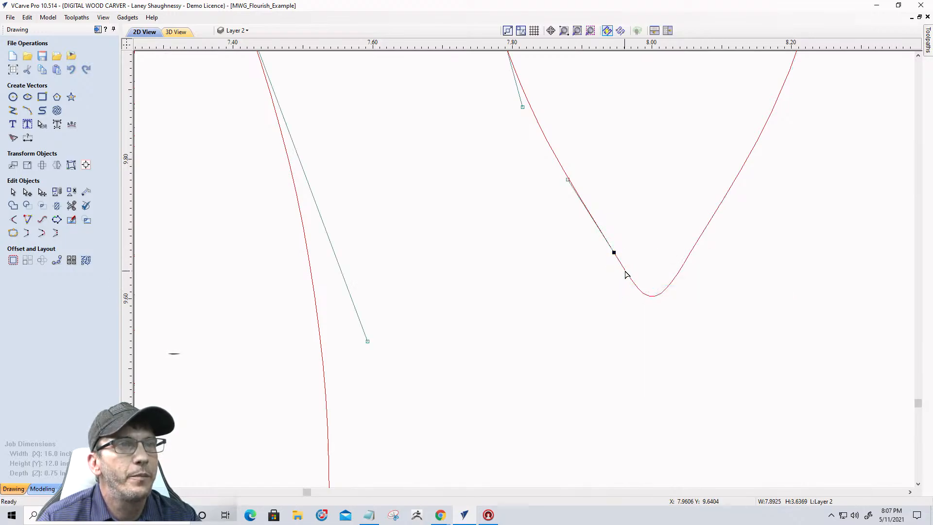
# - Delete the two short curve segments that form the fleur-de-lis's bottom tip
pyautogui.click(626, 274)
pyautogui.press('Delete')
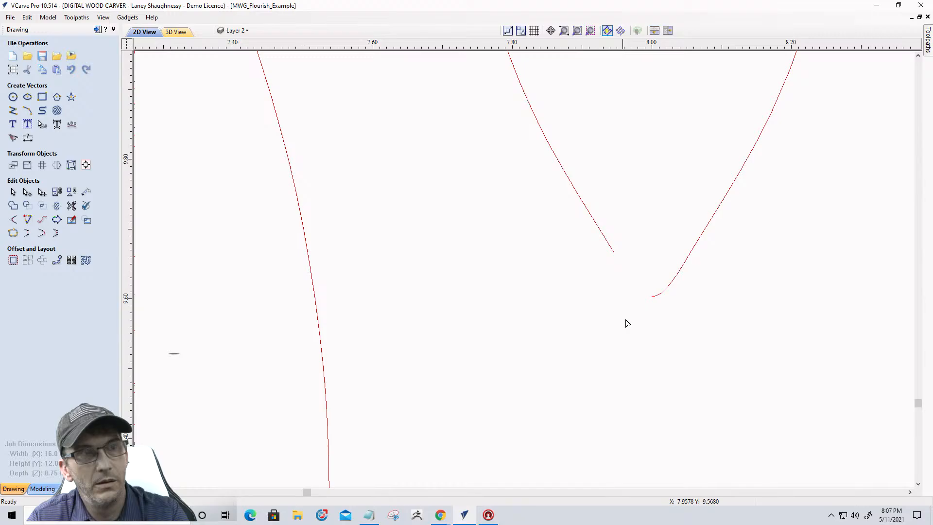
pyautogui.click(666, 287)
pyautogui.press('Delete')
pyautogui.scroll(-3, 667, 285)
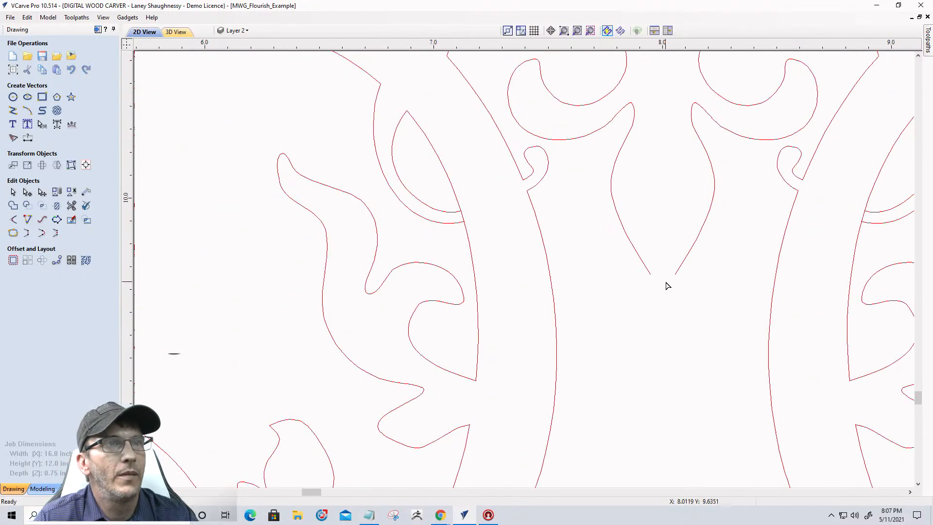
# - Join the left half's open fleur-de-lis end to the inverted crown ornament's left open end with a smooth curve
pyautogui.scroll(-4, 666, 286)
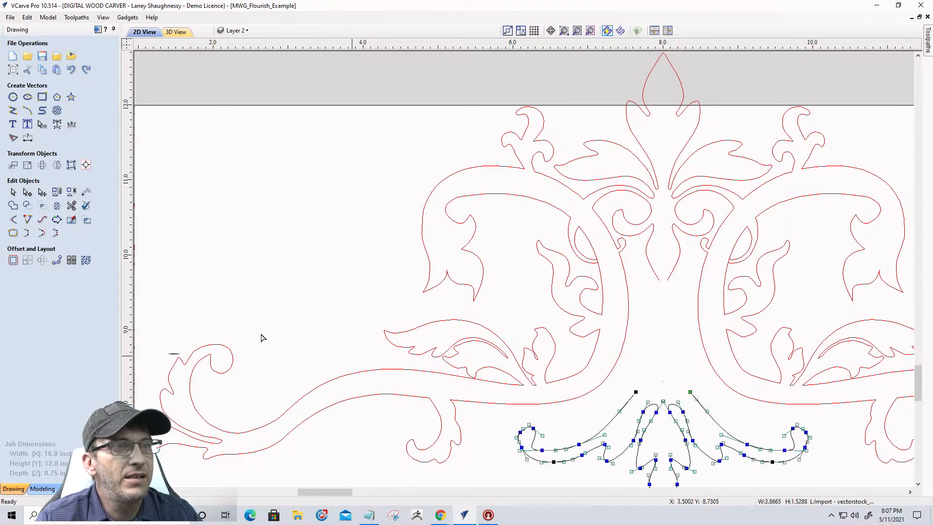
pyautogui.click(12, 192)
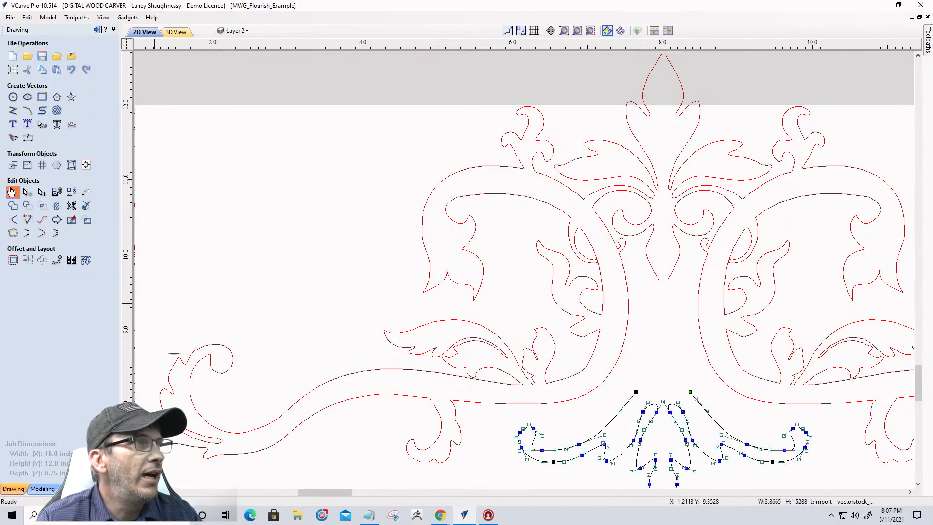
pyautogui.keyDown('shift'); pyautogui.click(652, 269); pyautogui.keyUp('shift')
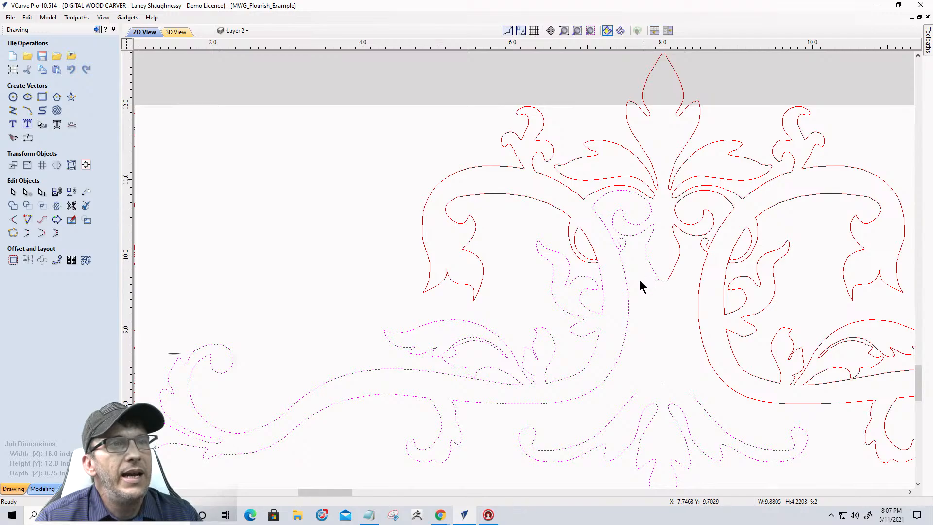
pyautogui.click(41, 233)
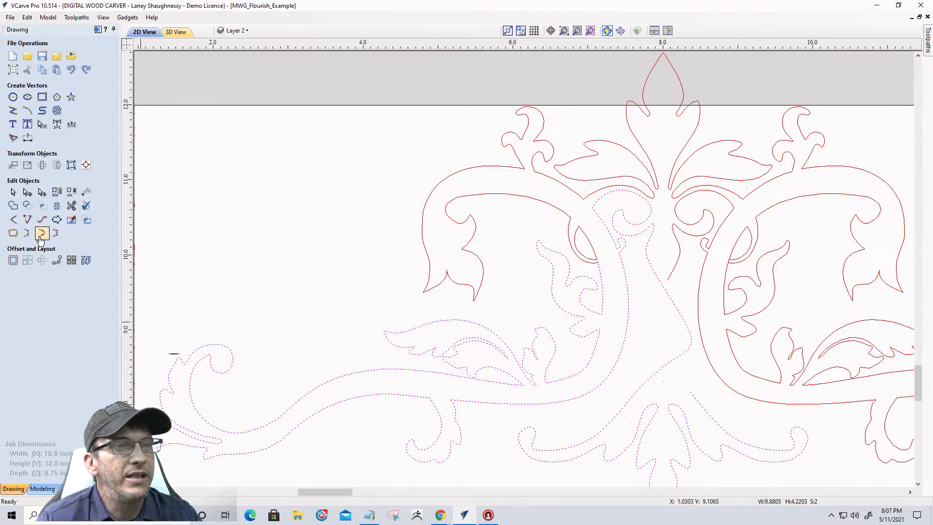
# - Reshape the new connecting curve with its node handles into a gentle stem running down from the fleur-de-lis to the crown ornament
pyautogui.click(28, 191)
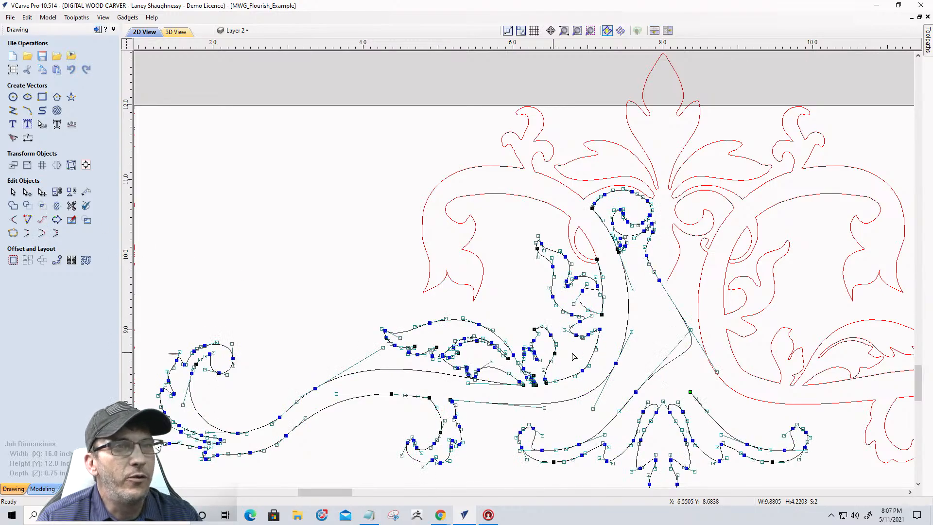
pyautogui.scroll(3, 675, 354)
pyautogui.scroll(1, 788, 389)
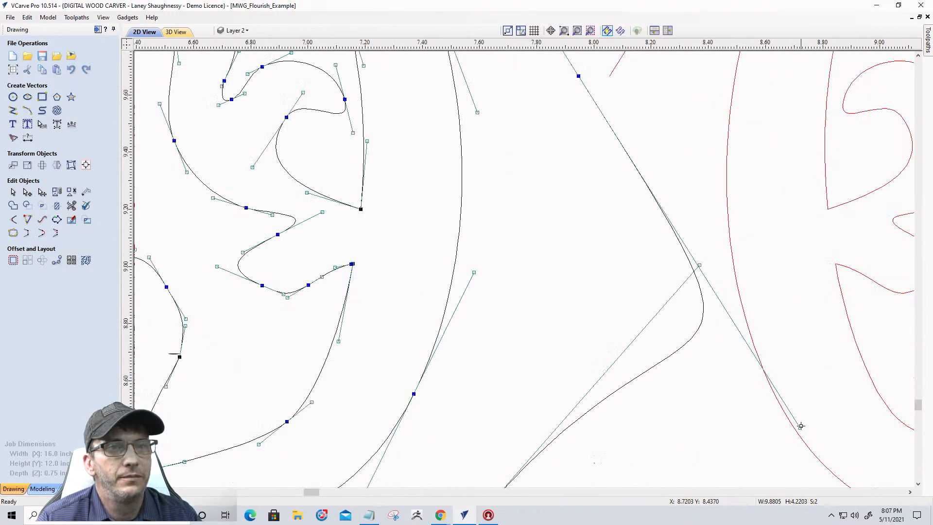
pyautogui.moveTo(800, 427); pyautogui.dragTo(578, 171)
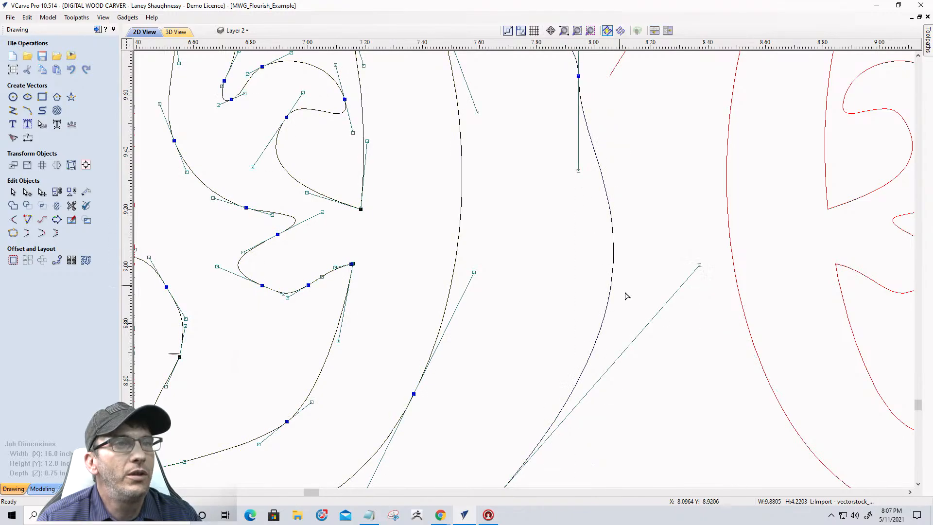
pyautogui.moveTo(670, 300); pyautogui.dragTo(506, 441)
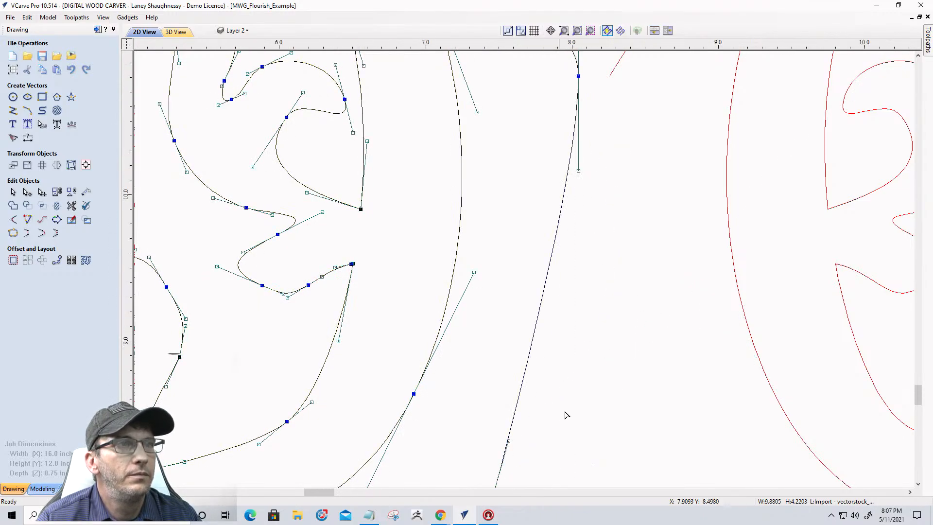
pyautogui.scroll(-7, 564, 383)
pyautogui.scroll(3, 559, 423)
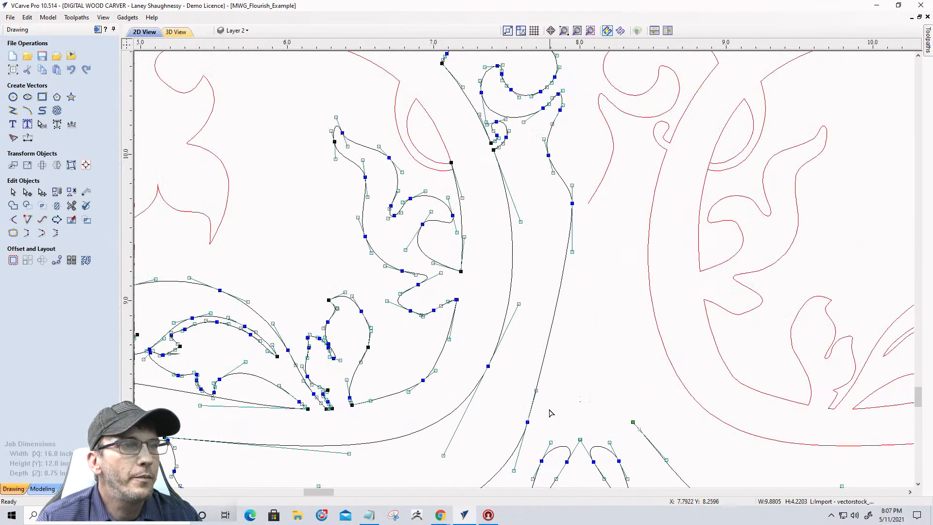
pyautogui.moveTo(537, 391); pyautogui.dragTo(557, 395)
pyautogui.click(527, 364)
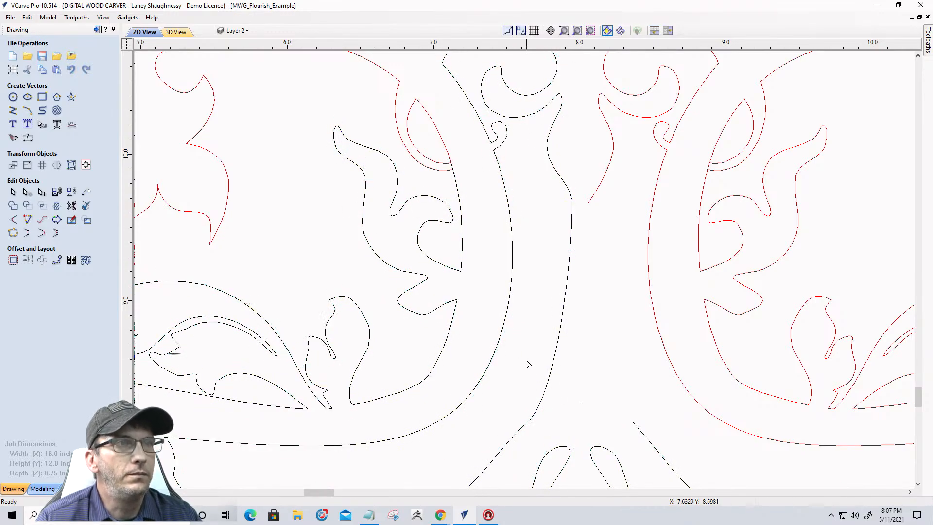
# - Try to join the right half's open end to the crown ornament's right open end with a smooth curve
pyautogui.click(590, 203)
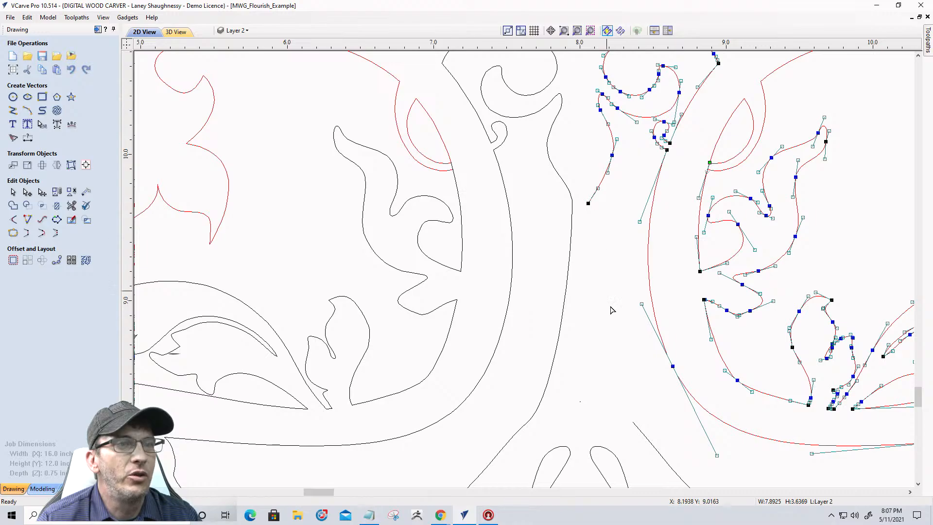
pyautogui.scroll(-3, 611, 310)
pyautogui.keyDown('shift'); pyautogui.click(641, 382); pyautogui.keyUp('shift')
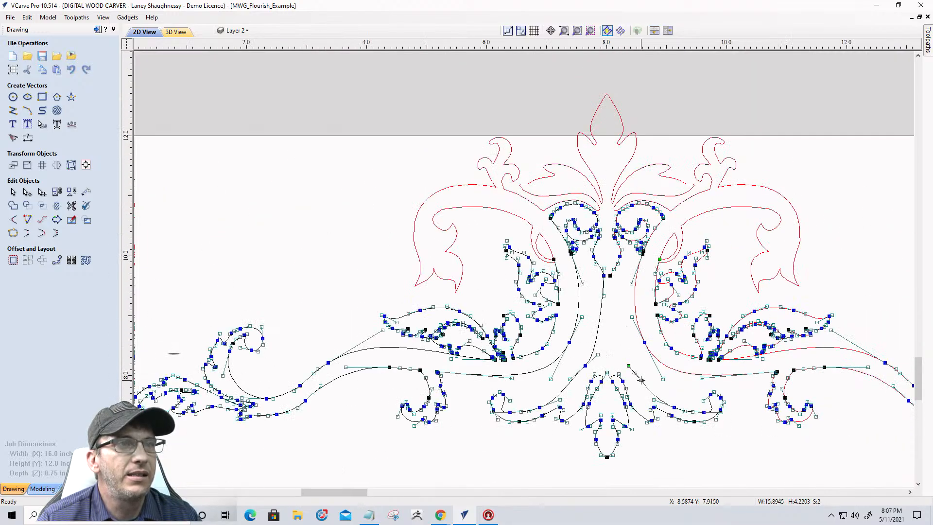
pyautogui.click(42, 233)
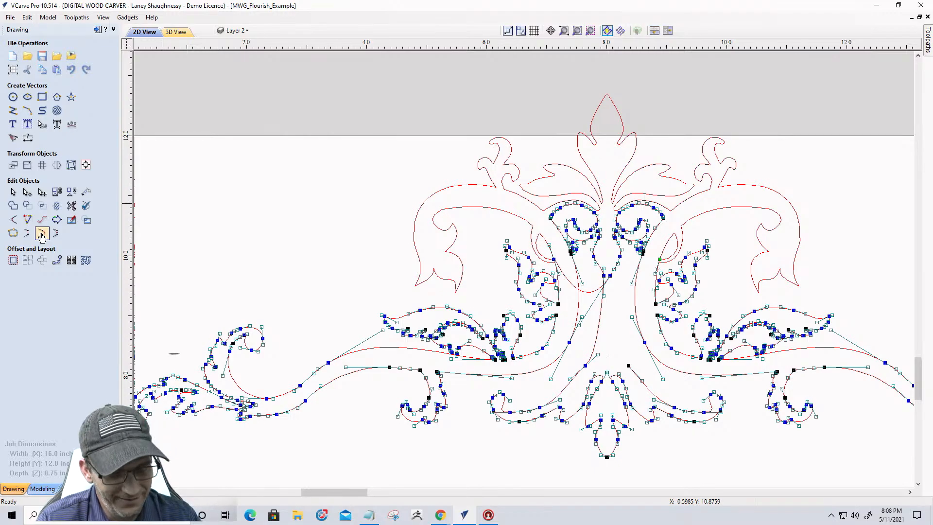
# - Select the whole ornament and join its open vectors with a tolerance of 0.004 inches
pyautogui.scroll(2, 503, 278)
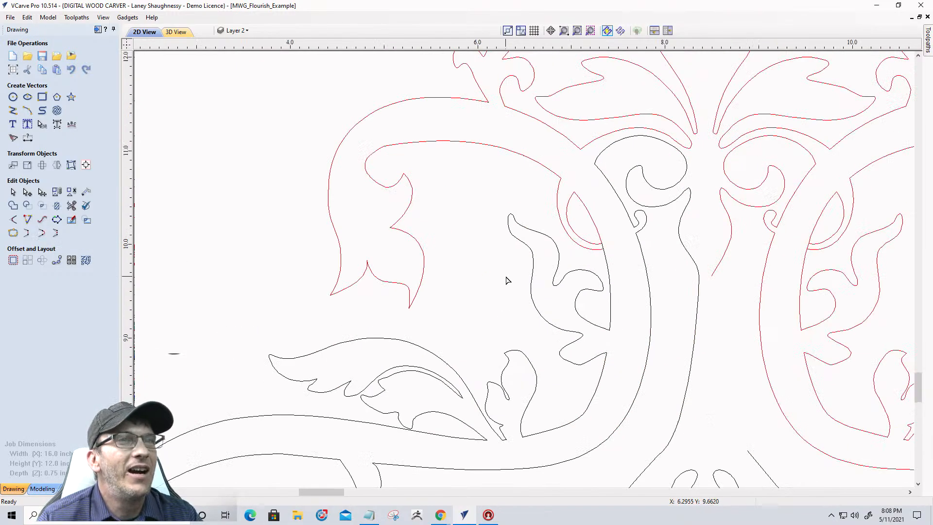
pyautogui.scroll(-3, 504, 280)
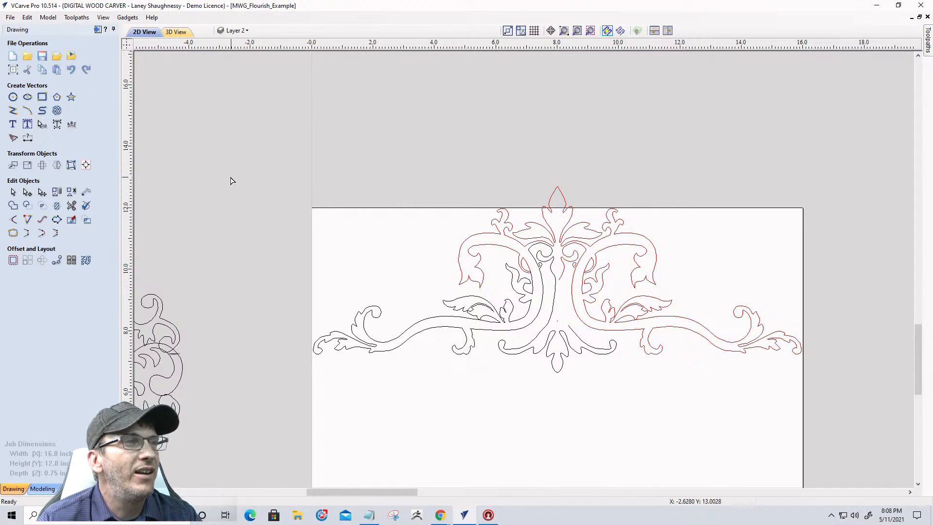
pyautogui.moveTo(231, 176); pyautogui.dragTo(801, 416)
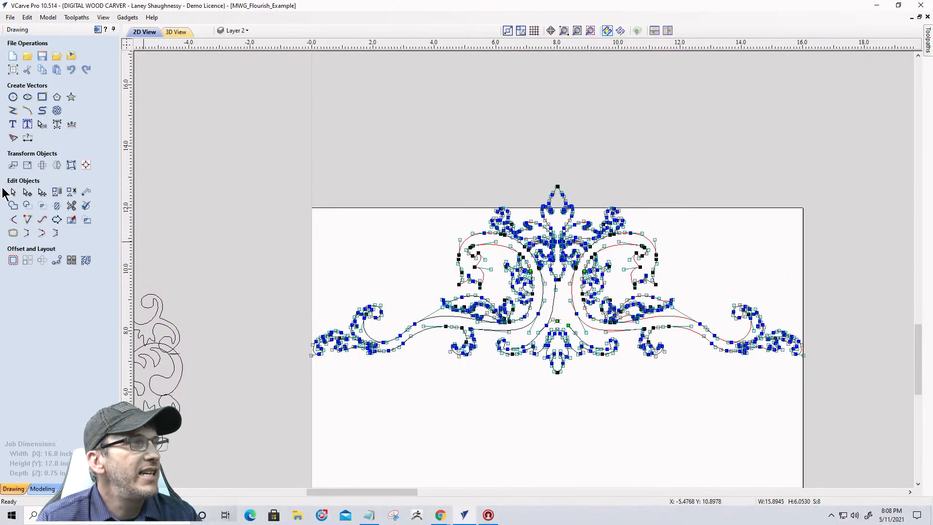
pyautogui.click(12, 193)
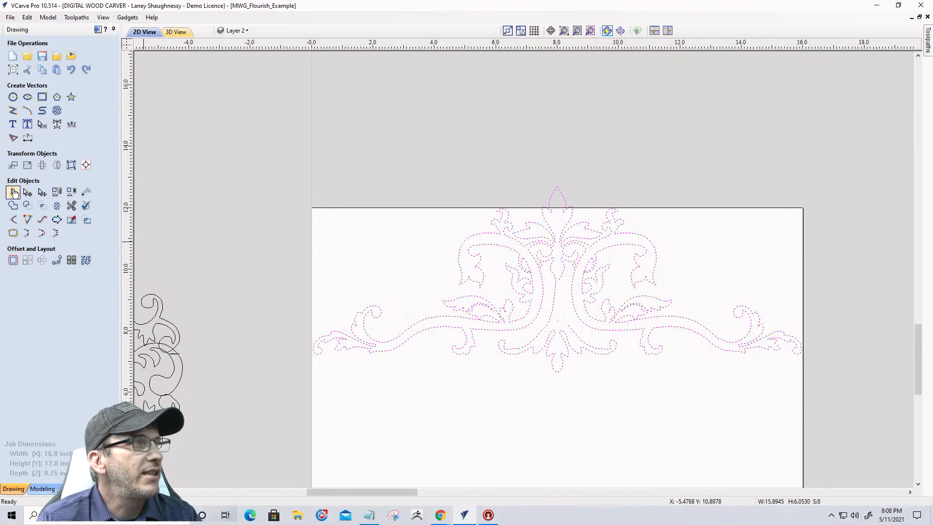
pyautogui.click(13, 232)
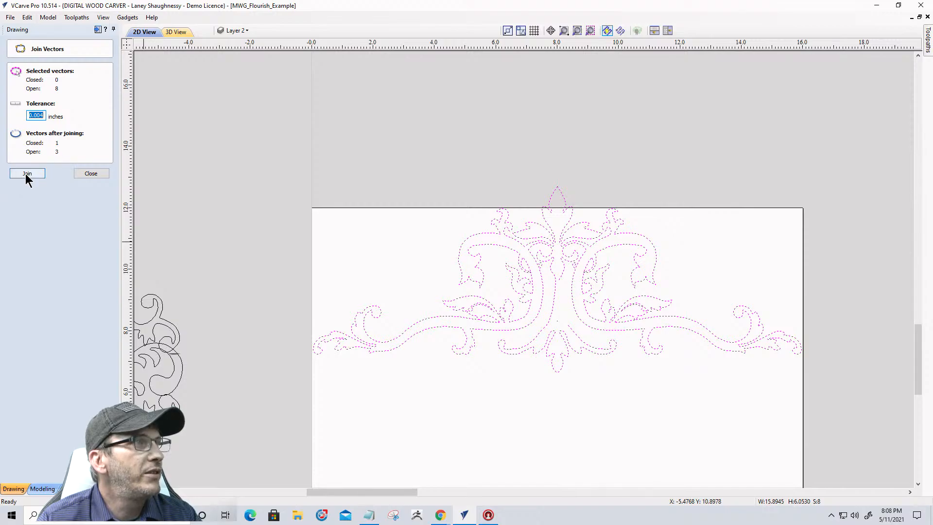
pyautogui.click(27, 175)
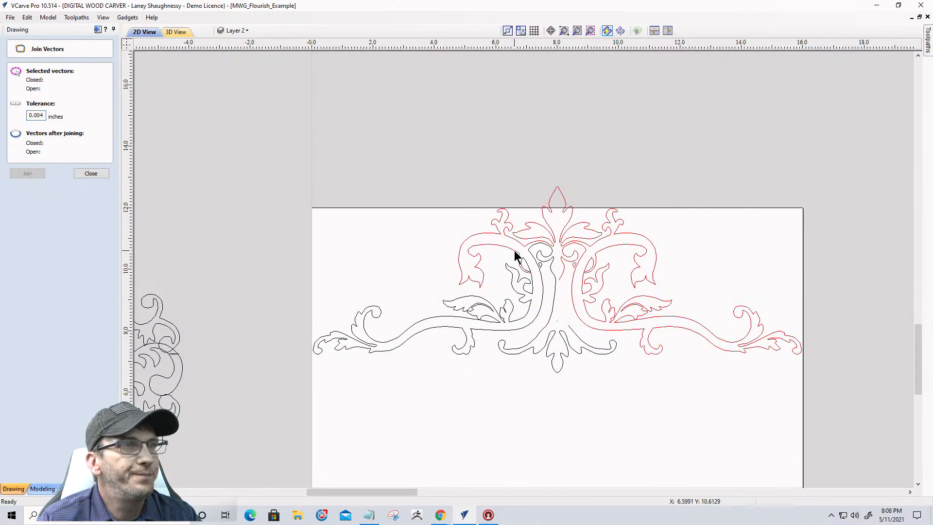
# - Trim the short stem-edge segment between the two curl ends on the left half, and check the connected outline by selecting it
pyautogui.click(497, 263)
pyautogui.scroll(5, 501, 264)
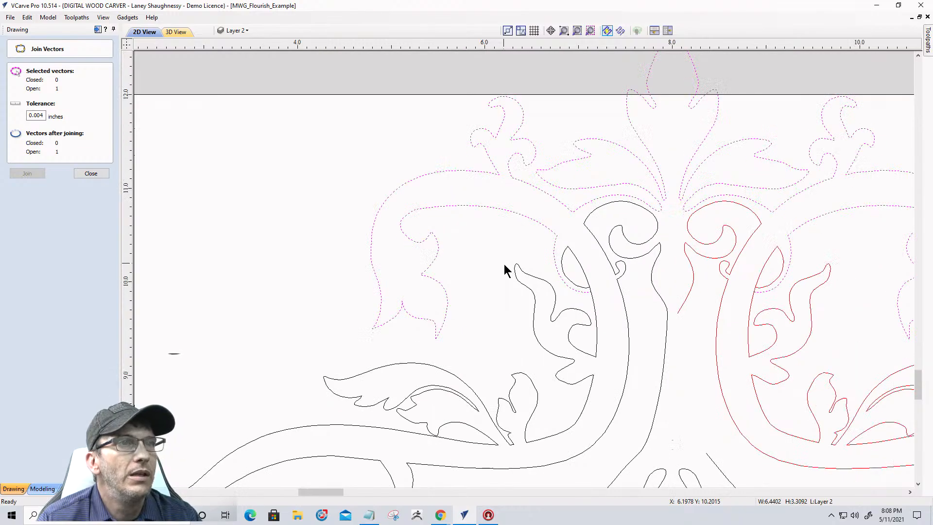
pyautogui.click(563, 267)
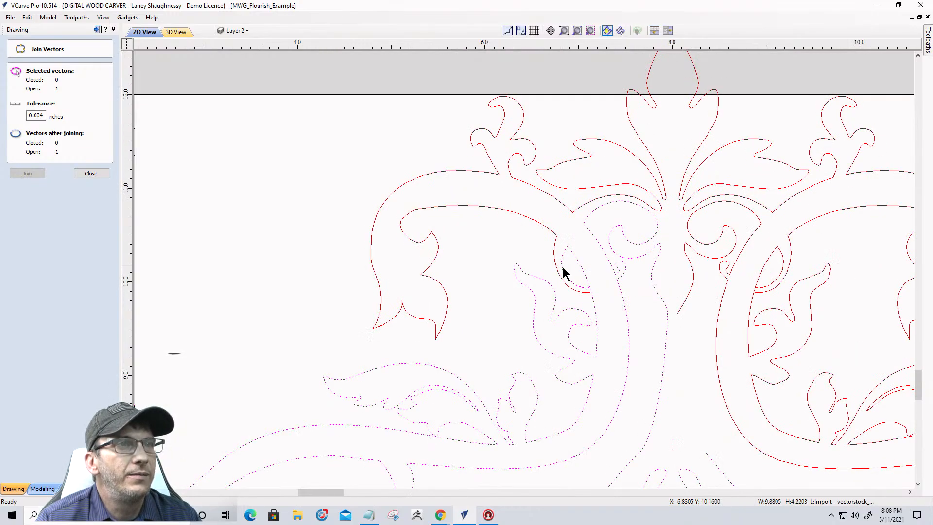
pyautogui.scroll(2, 563, 267)
pyautogui.scroll(1, 563, 267)
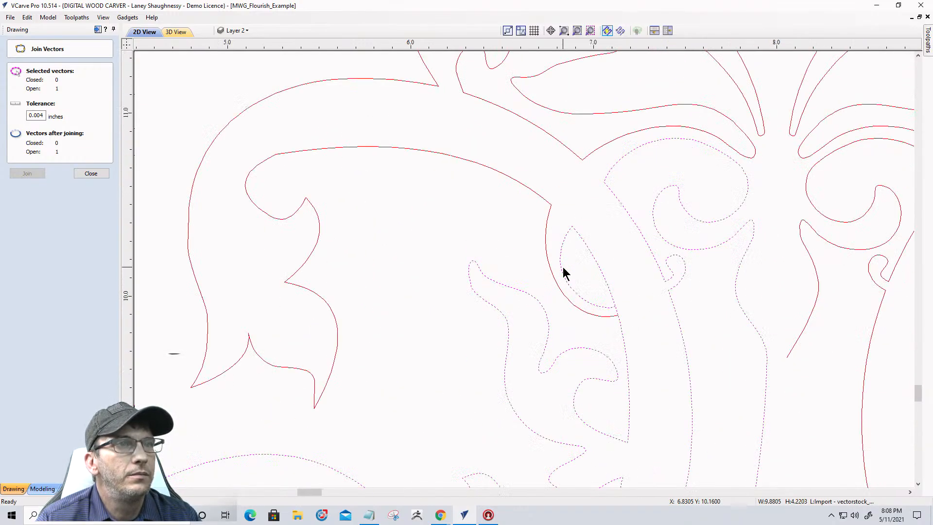
pyautogui.scroll(9, 607, 316)
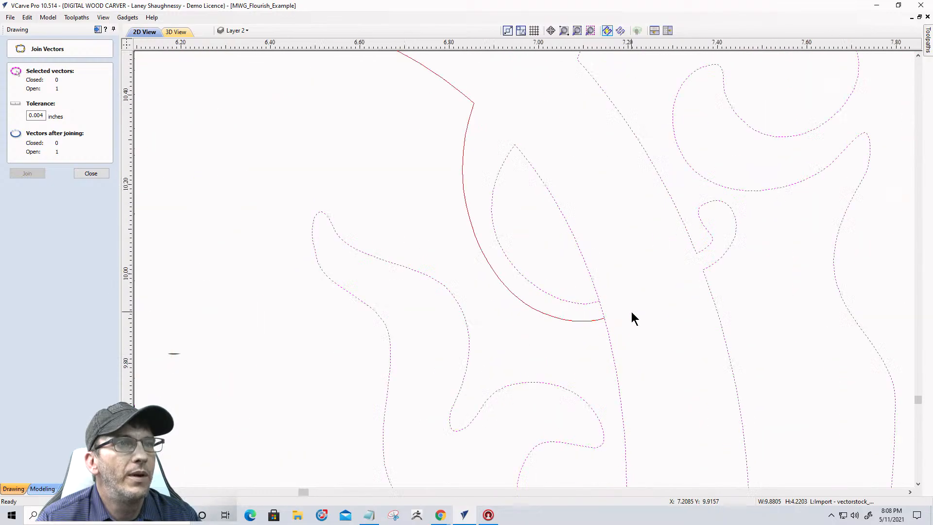
pyautogui.click(80, 173)
pyautogui.click(79, 208)
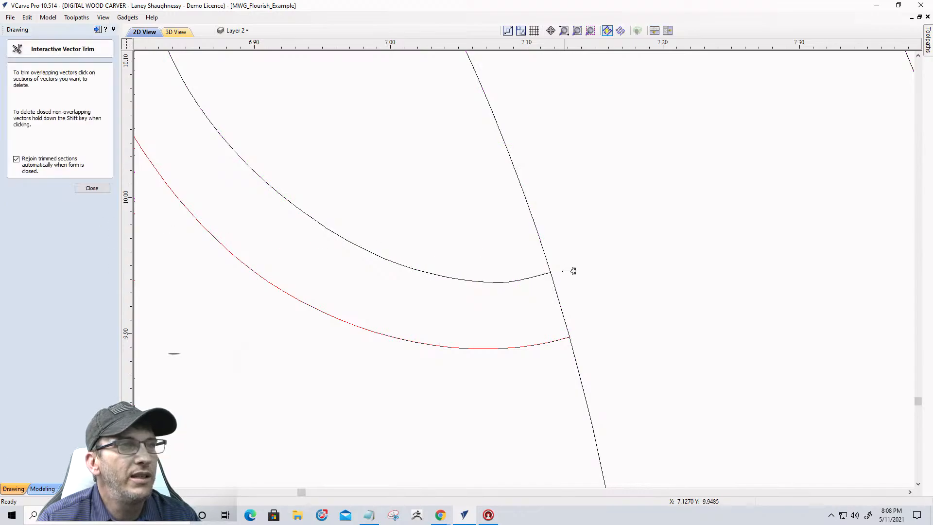
pyautogui.click(562, 300)
pyautogui.scroll(-4, 393, 203)
pyautogui.scroll(-5, 393, 202)
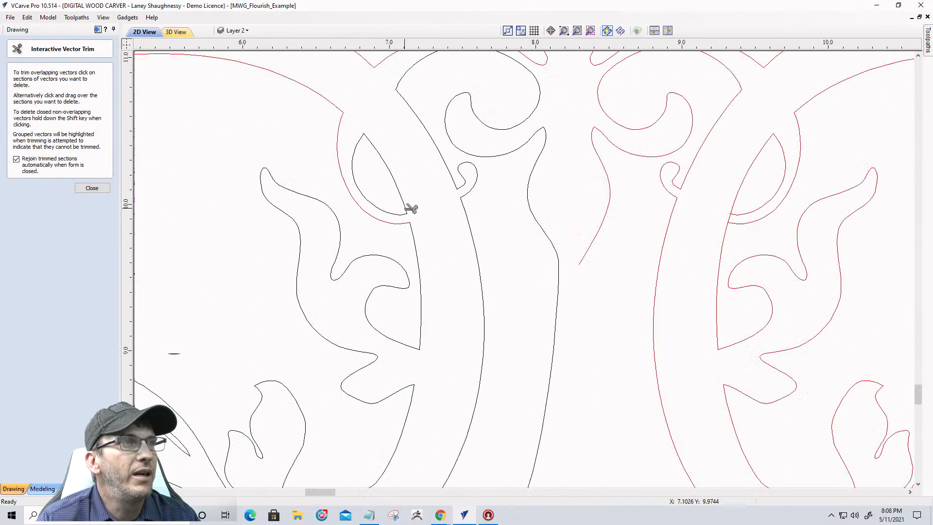
pyautogui.click(90, 188)
pyautogui.scroll(-2, 540, 250)
pyautogui.scroll(-1, 540, 250)
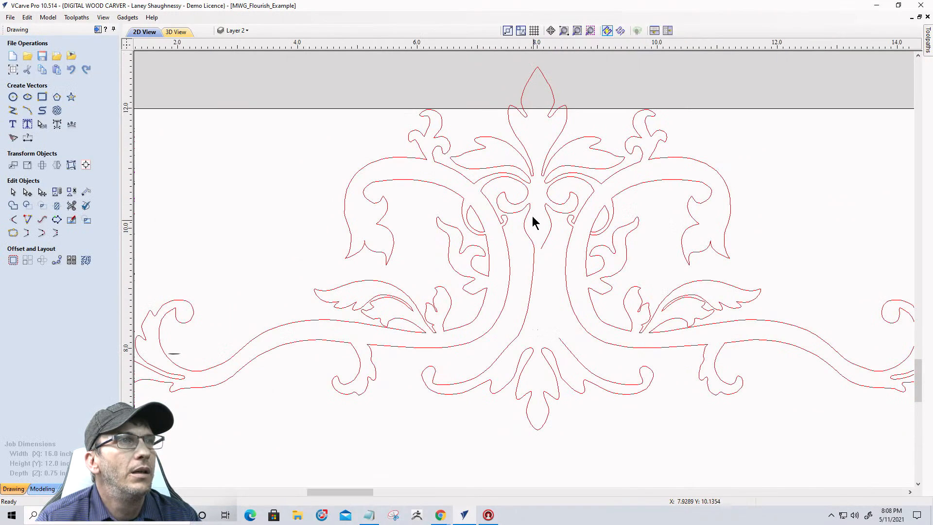
pyautogui.click(532, 166)
pyautogui.scroll(-3, 533, 168)
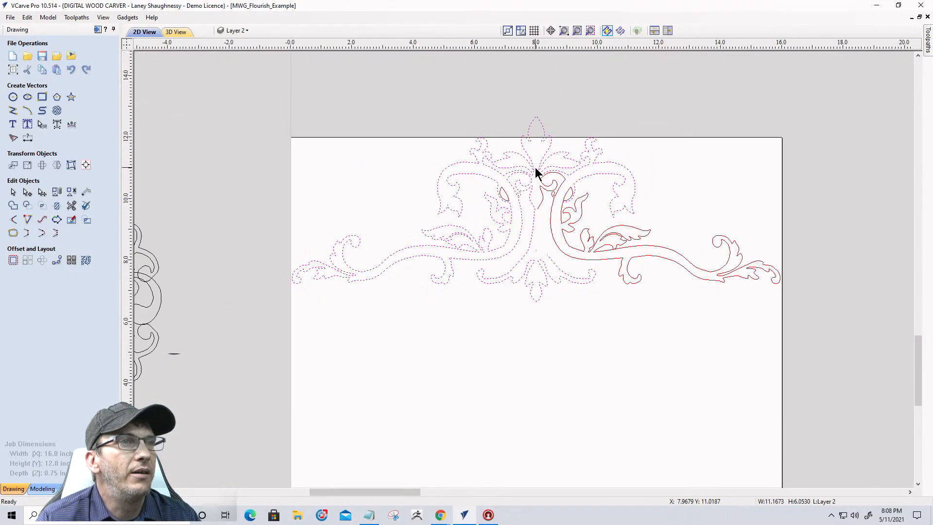
# - Trim the short stem-edge segment between the two curl ends on the right half of the ornament
pyautogui.scroll(5, 575, 176)
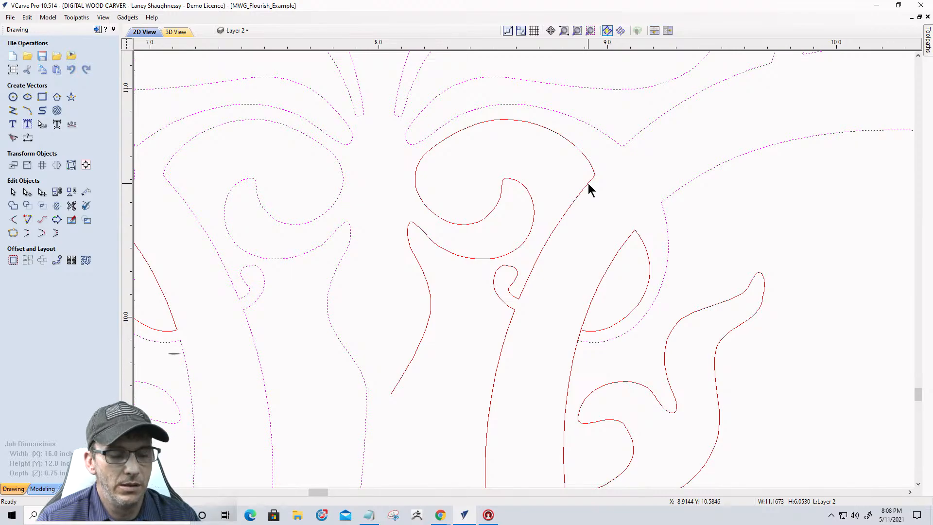
pyautogui.keyDown('shift'); pyautogui.click(587, 186); pyautogui.keyUp('shift')
pyautogui.scroll(-3, 585, 189)
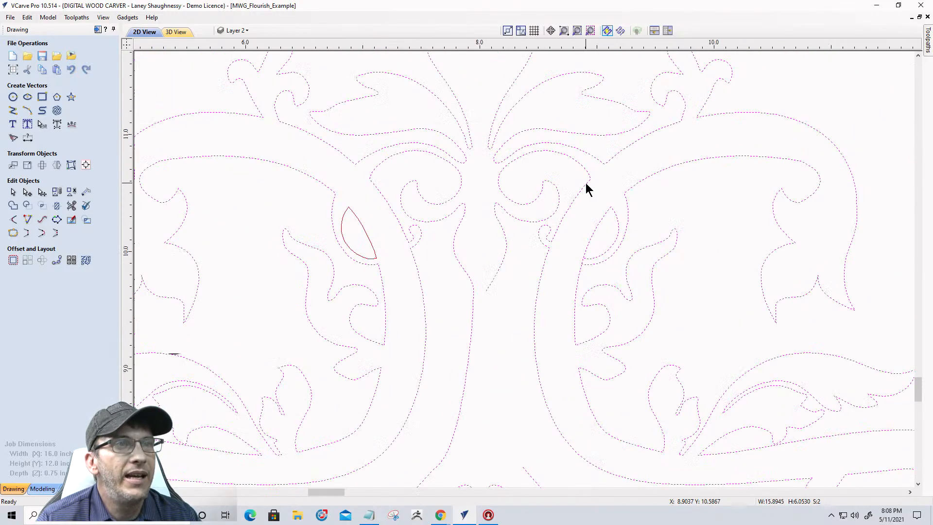
pyautogui.scroll(4, 582, 224)
pyautogui.scroll(7, 580, 231)
pyautogui.scroll(-4, 579, 248)
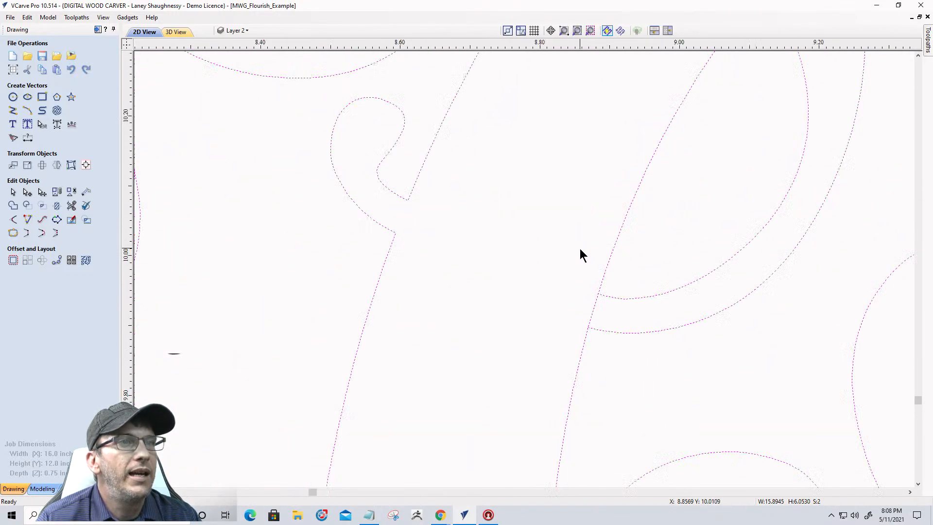
pyautogui.click(71, 206)
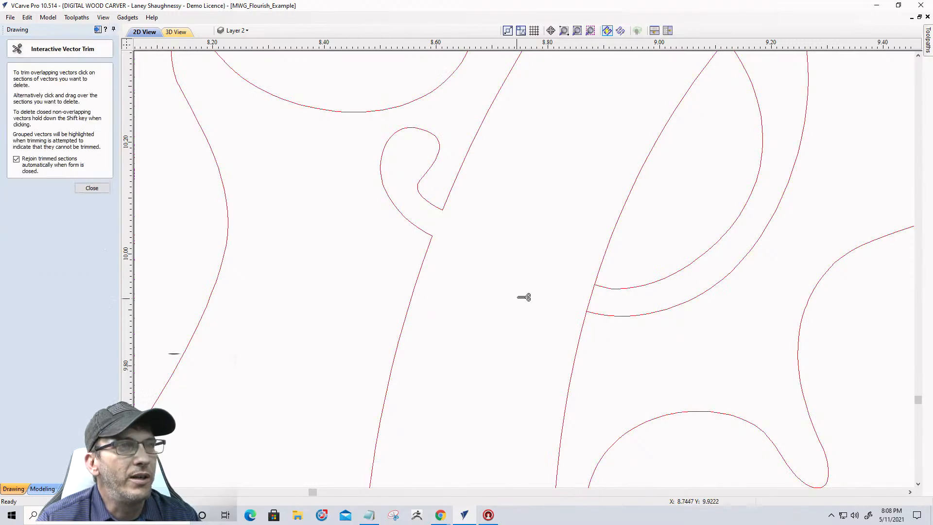
pyautogui.click(590, 298)
pyautogui.scroll(-8, 600, 286)
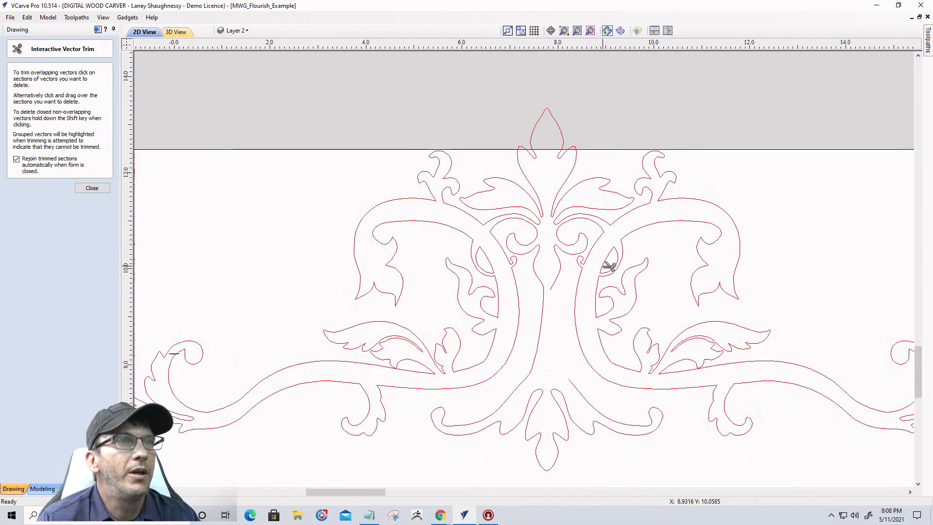
pyautogui.click(92, 188)
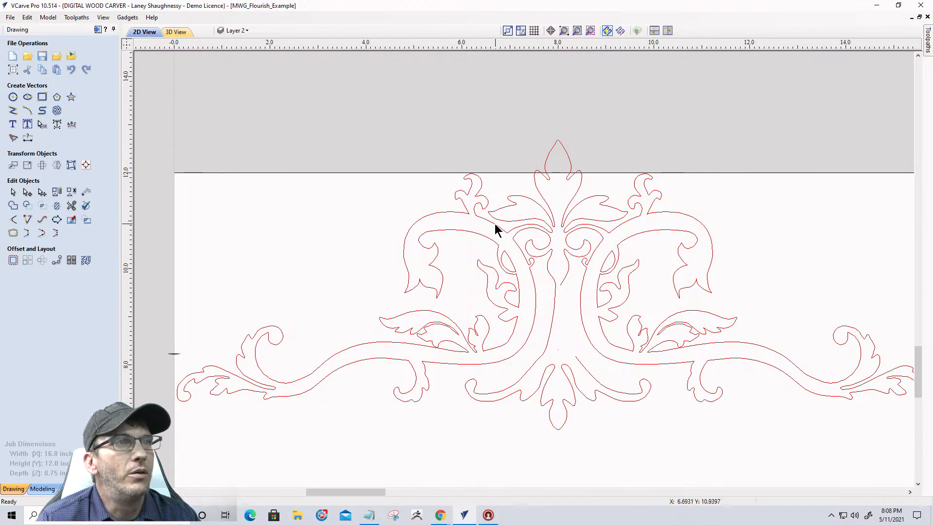
# - Select the connected ornament outline and close its remaining gap with a smooth curve between the right half's loose end and the crown ornament
pyautogui.click(495, 229)
pyautogui.scroll(-2, 699, 201)
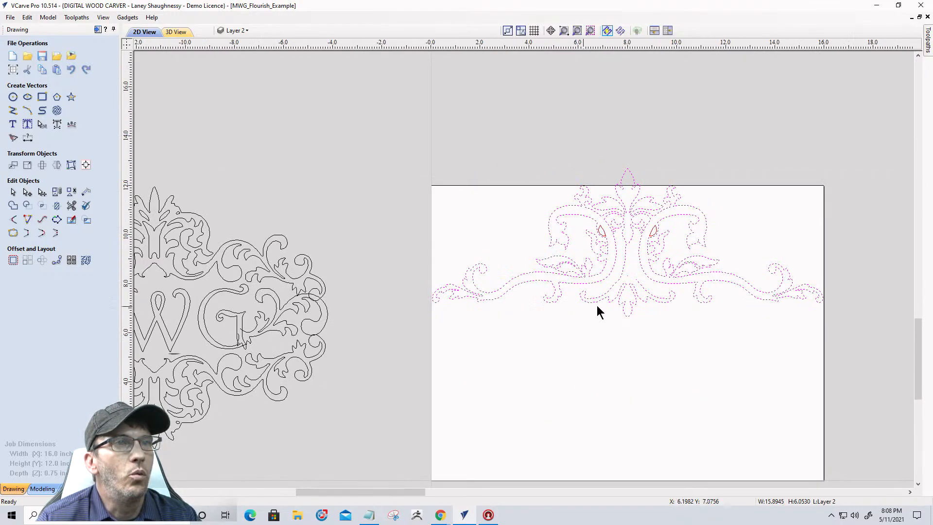
pyautogui.scroll(4, 597, 306)
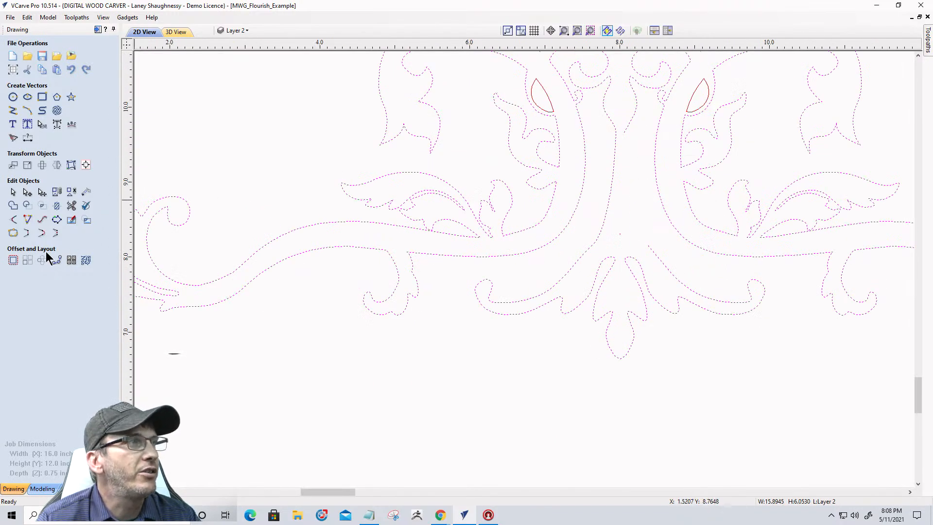
pyautogui.click(41, 233)
pyautogui.scroll(2, 646, 100)
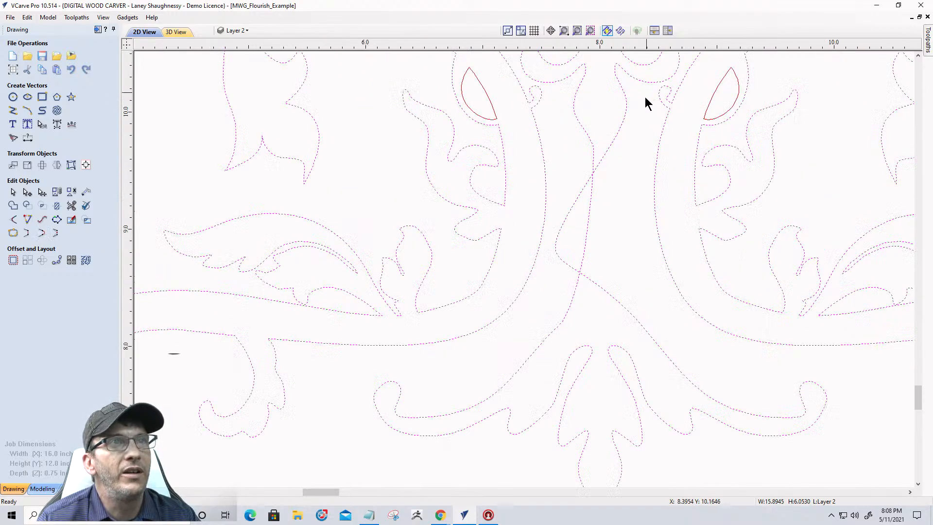
# - In node editing, uncross the right centre stem curve below the neck by repositioning its Bezier control handles
pyautogui.click(28, 191)
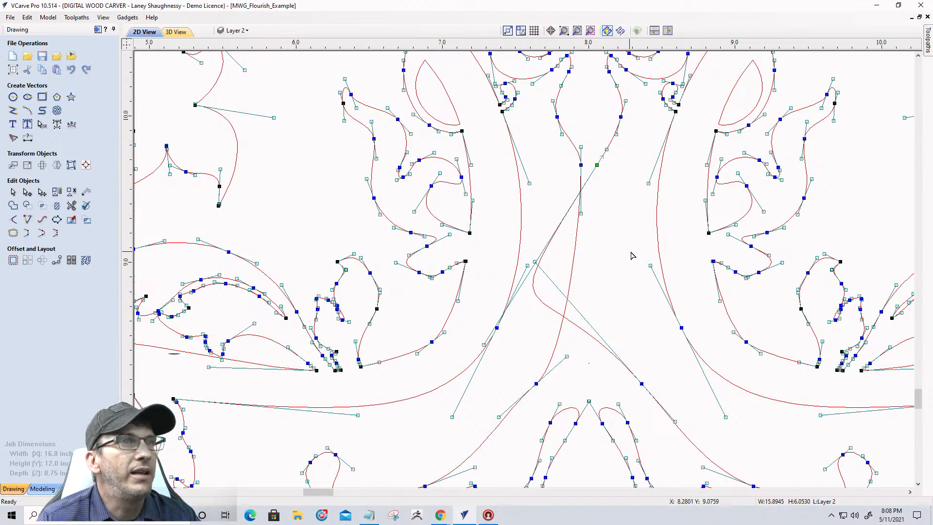
pyautogui.moveTo(534, 261); pyautogui.dragTo(633, 373)
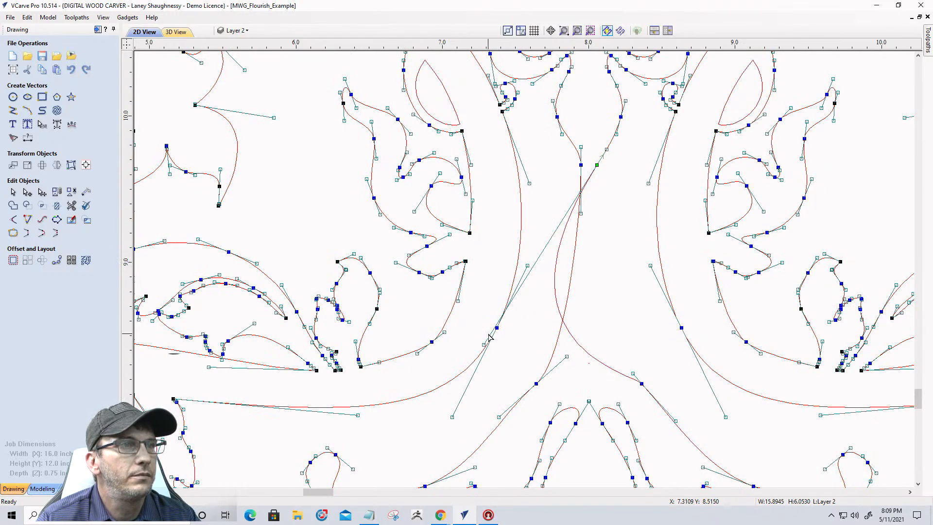
pyautogui.moveTo(483, 344); pyautogui.dragTo(606, 237)
pyautogui.scroll(3, 607, 232)
pyautogui.scroll(-3, 608, 228)
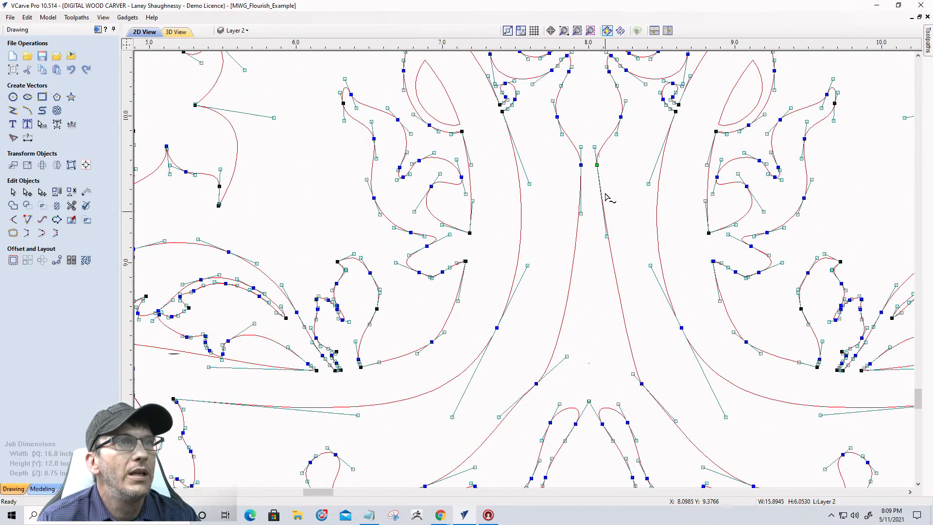
# - Adjust the handles of the two narrow neck nodes so both stem curves bow inward and flare smoothly downward
pyautogui.scroll(3, 597, 155)
pyautogui.scroll(2, 597, 154)
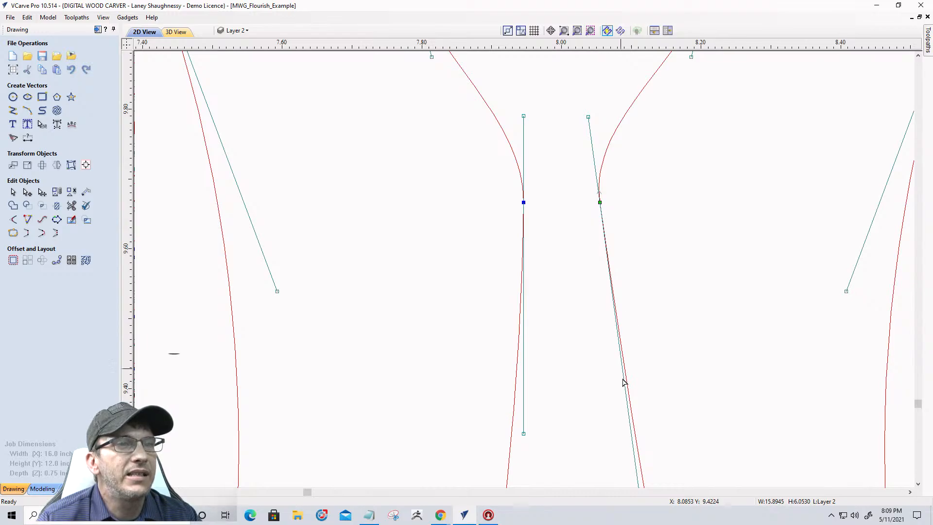
pyautogui.scroll(-4, 590, 253)
pyautogui.scroll(1, 603, 340)
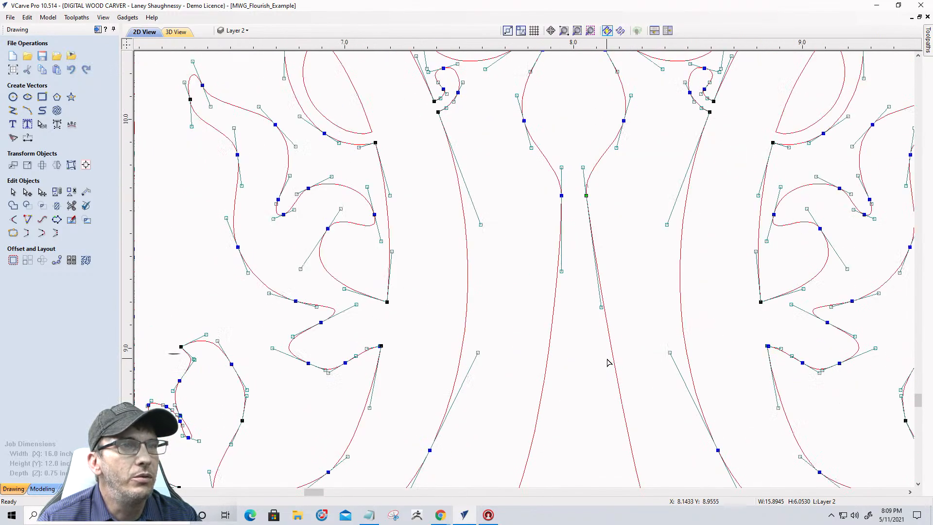
pyautogui.moveTo(602, 309); pyautogui.dragTo(578, 311)
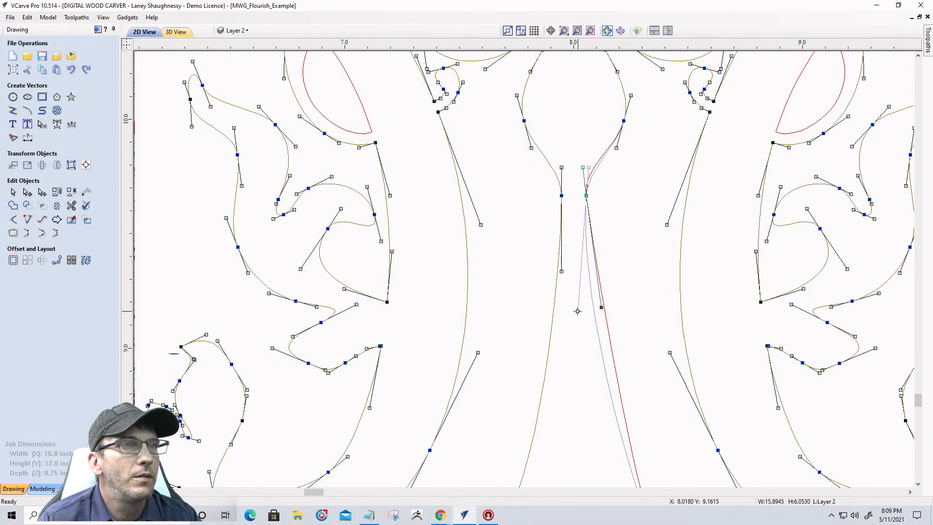
pyautogui.moveTo(562, 270); pyautogui.dragTo(570, 272)
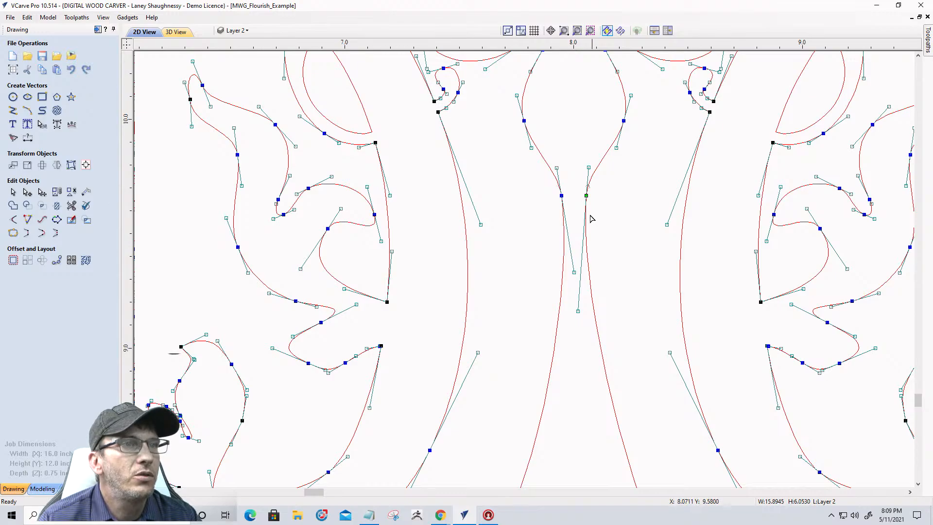
# - Delete the kinked node midway down the right stem and pull the lower scroll node's handle inward to smooth the curve
pyautogui.scroll(-2, 593, 198)
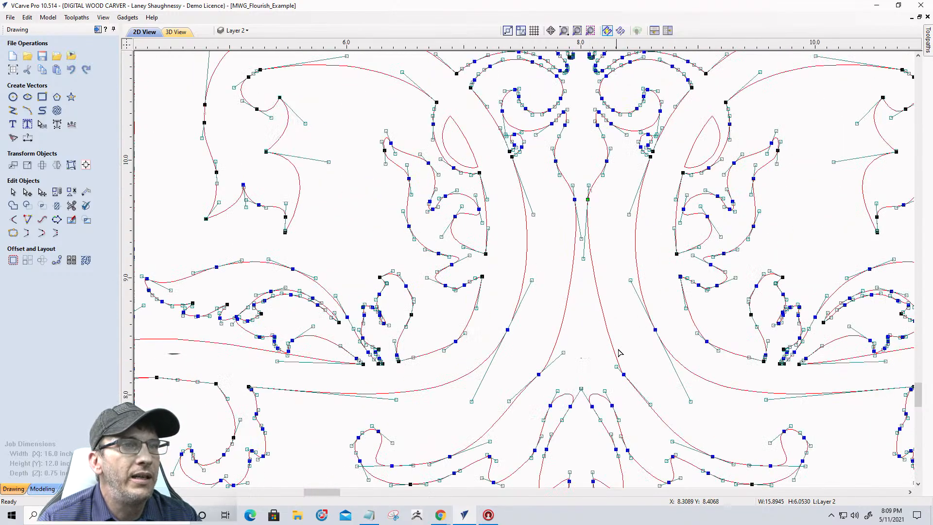
pyautogui.scroll(-3, 627, 388)
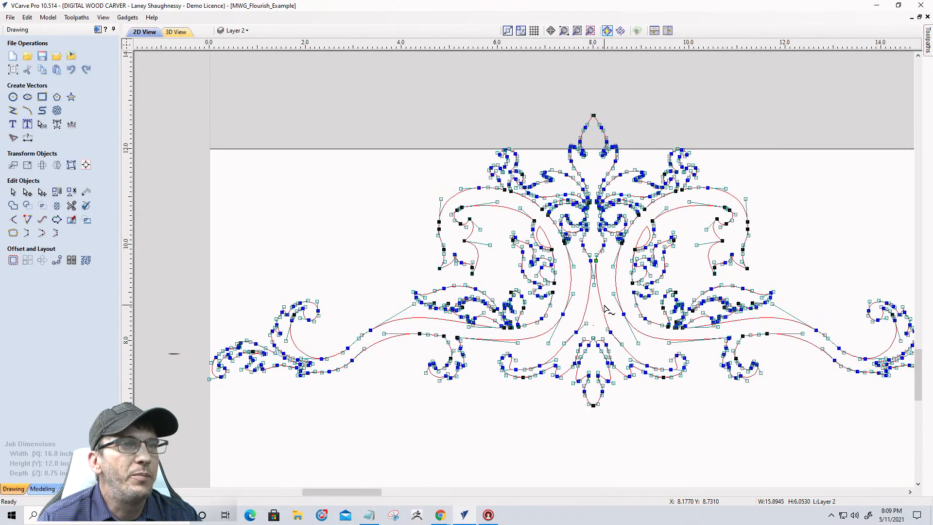
pyautogui.scroll(3, 619, 373)
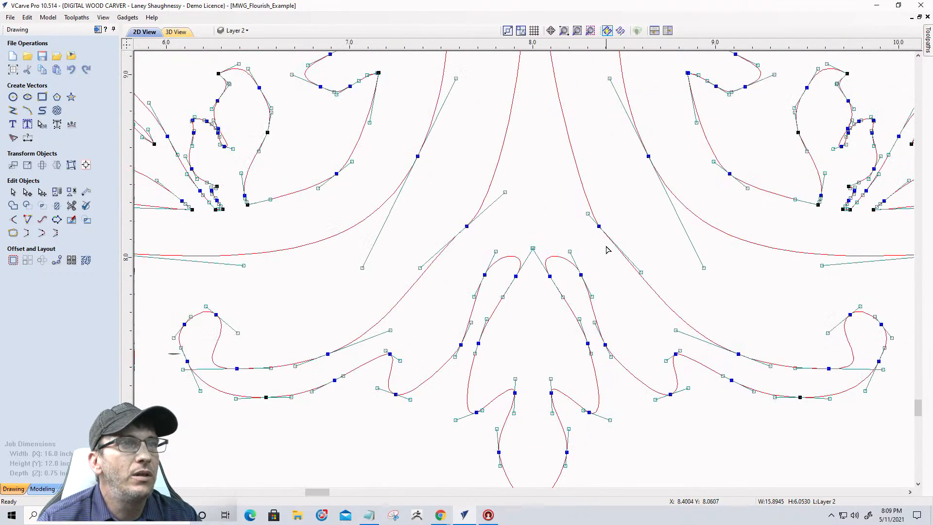
pyautogui.scroll(2, 606, 250)
pyautogui.rightClick(593, 212)
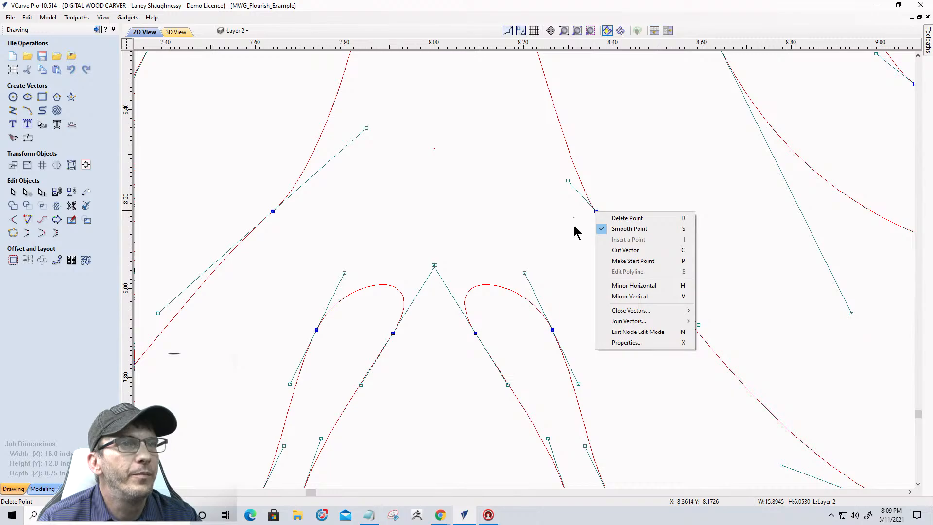
pyautogui.click(577, 229)
pyautogui.click(611, 228)
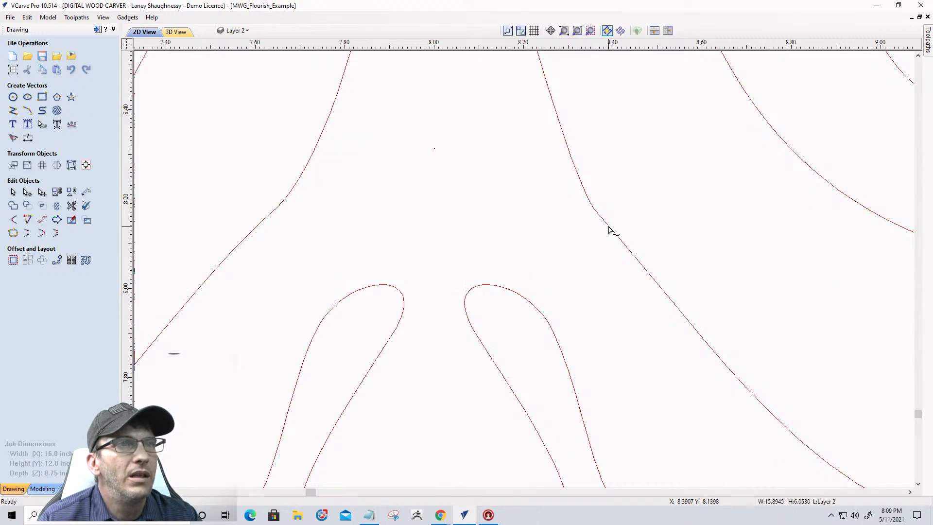
pyautogui.scroll(-2, 611, 228)
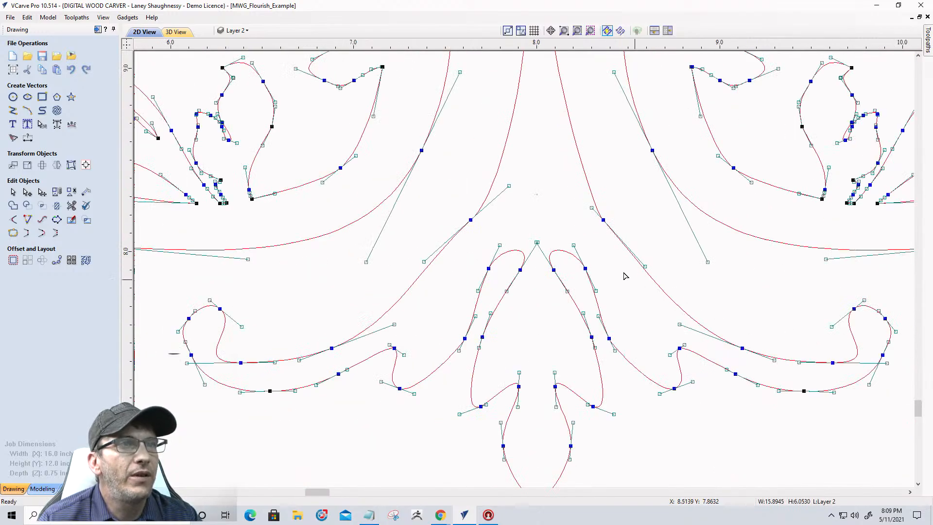
pyautogui.rightClick(601, 220)
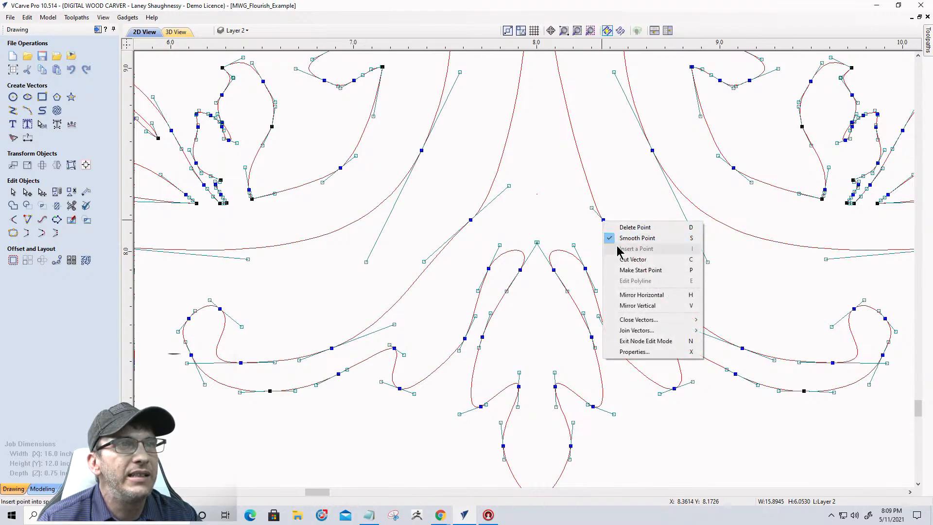
pyautogui.click(631, 227)
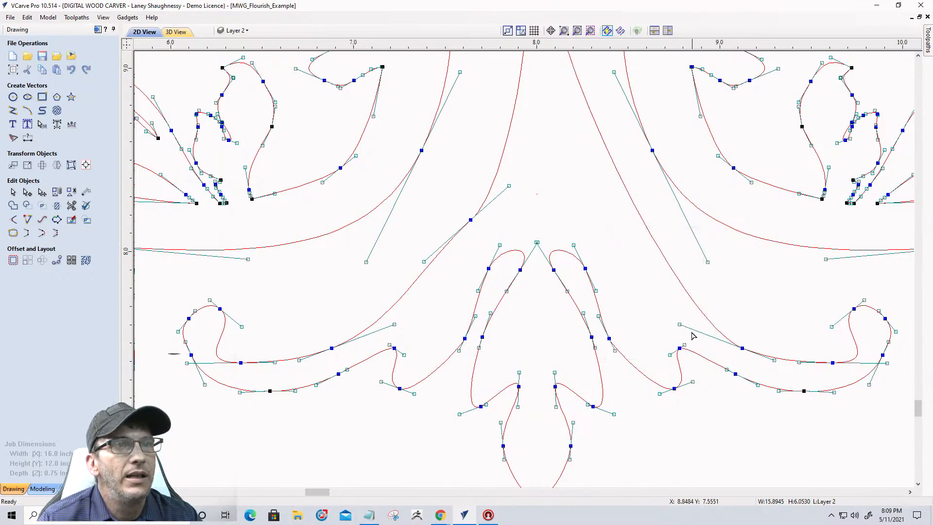
pyautogui.moveTo(675, 323); pyautogui.dragTo(617, 274)
pyautogui.scroll(-2, 630, 291)
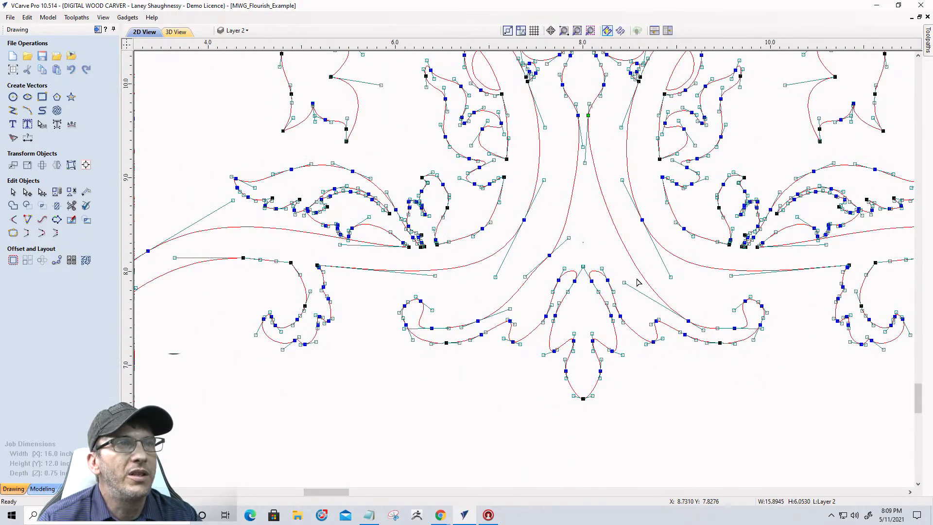
# - Delete the matching node on the left stem and extend the lower scroll node's handle to mirror the right curve
pyautogui.rightClick(548, 255)
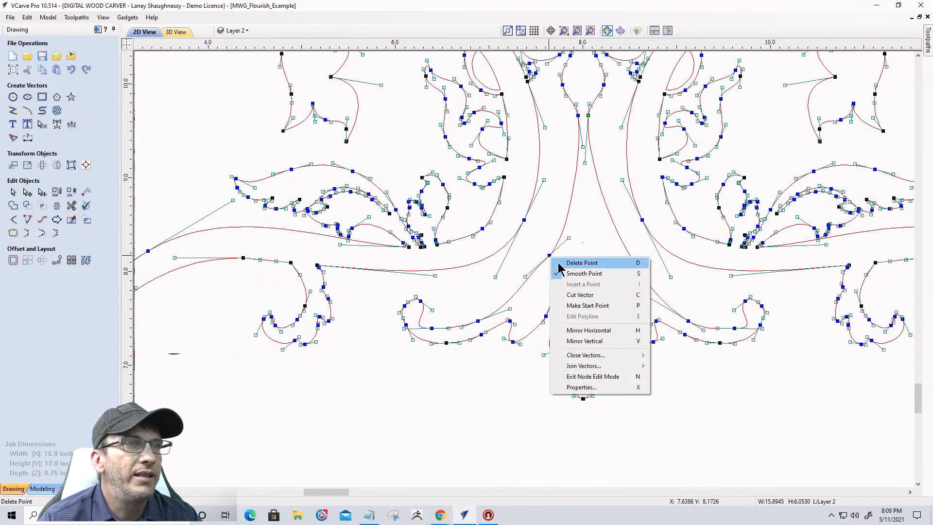
pyautogui.click(562, 270)
pyautogui.click(509, 310)
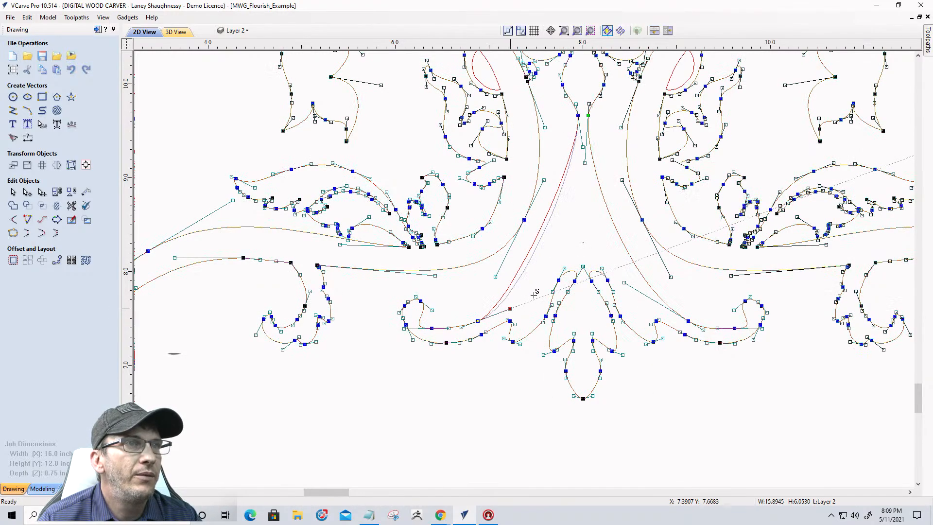
pyautogui.moveTo(542, 288); pyautogui.dragTo(542, 282)
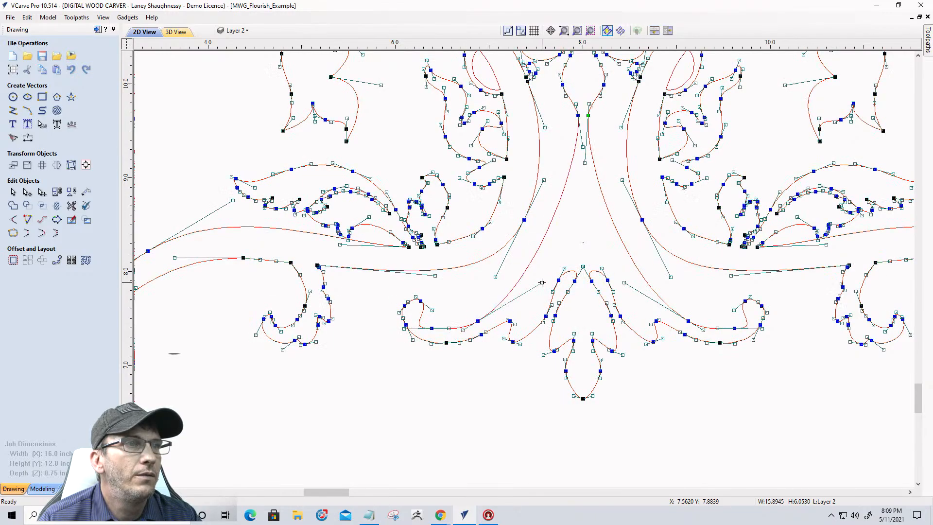
pyautogui.click(508, 266)
# - Select the complete flourish on the job, including its inner leaf shapes, and make it ready for interactive transforming
pyautogui.scroll(-6, 724, 323)
pyautogui.scroll(2, 689, 355)
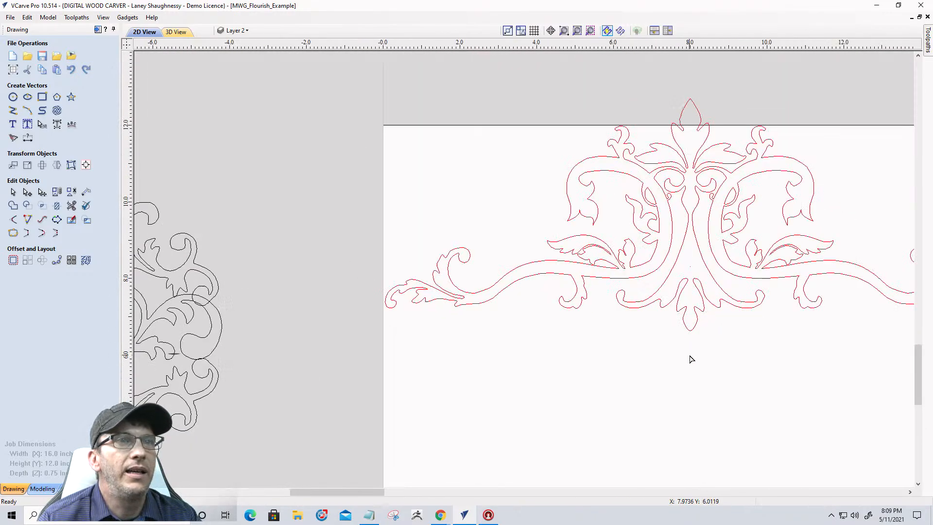
pyautogui.scroll(1, 690, 359)
pyautogui.scroll(-3, 690, 358)
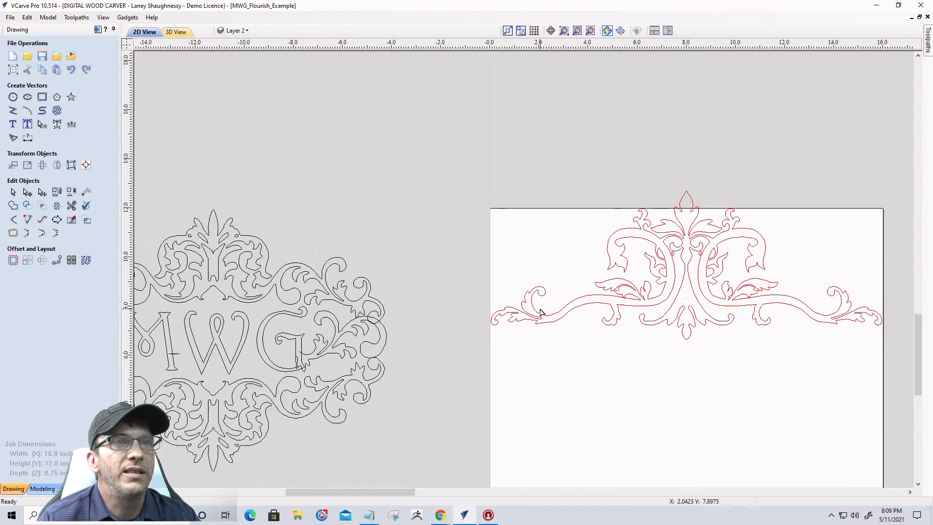
pyautogui.scroll(-1, 541, 313)
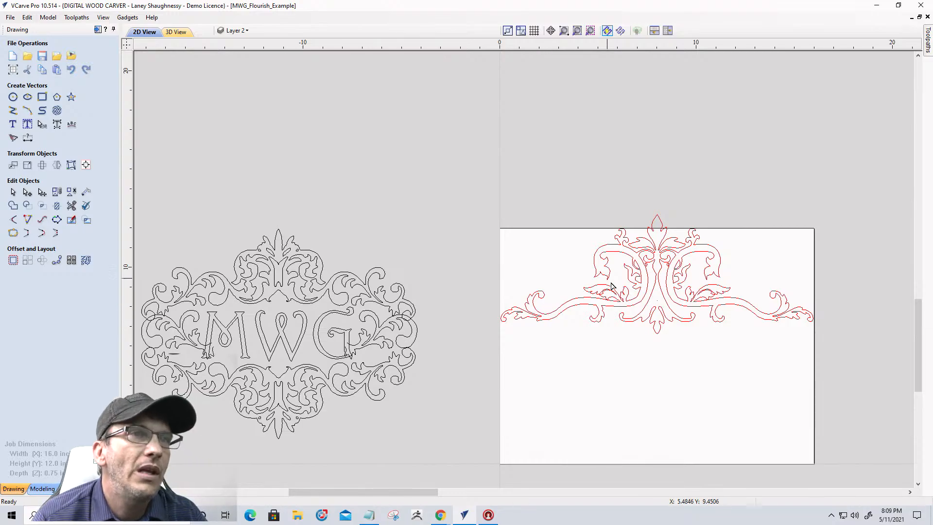
pyautogui.scroll(-2, 630, 303)
pyautogui.moveTo(509, 217); pyautogui.dragTo(772, 355)
pyautogui.click(12, 192)
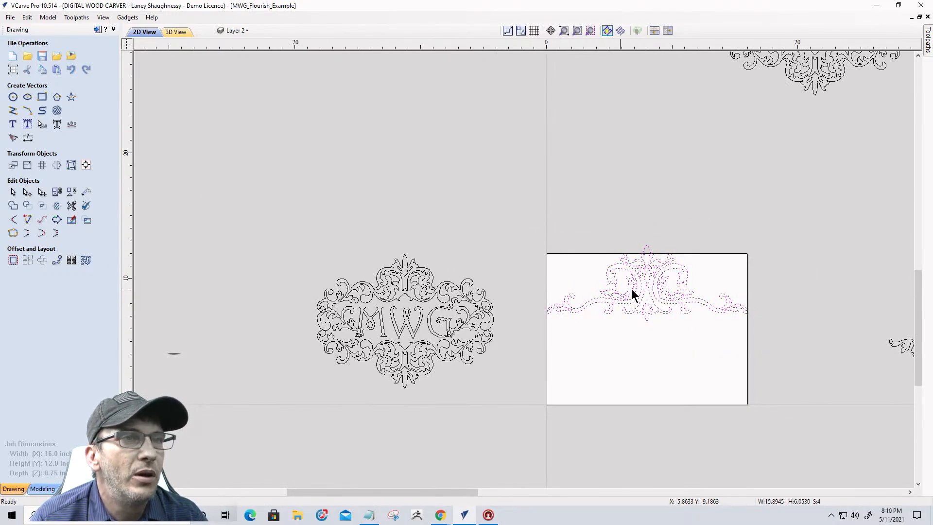
pyautogui.click(649, 283)
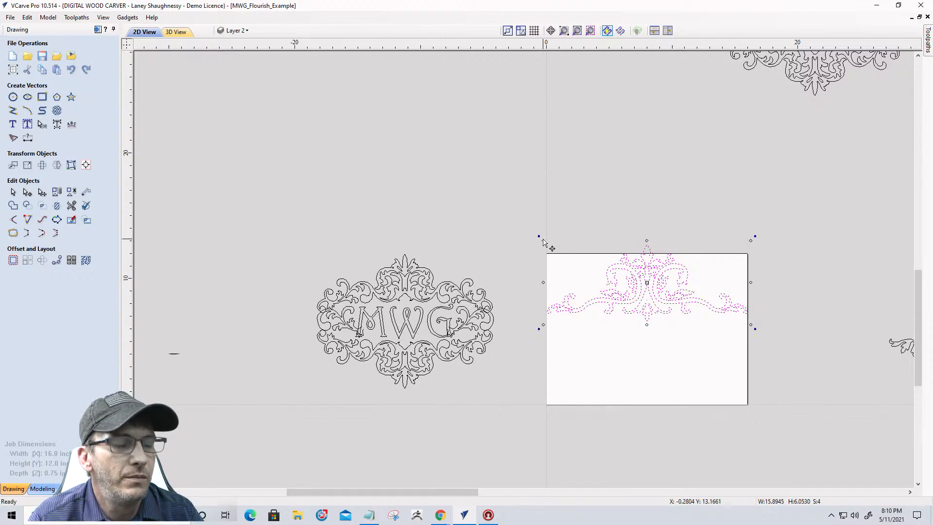
# - Try scaling the flourish down about its centre to about 12.47 by 4.75 inches, and undo the resize
pyautogui.moveTo(543, 241); pyautogui.dragTo(549, 248)
pyautogui.moveTo(550, 249); pyautogui.dragTo(554, 253)
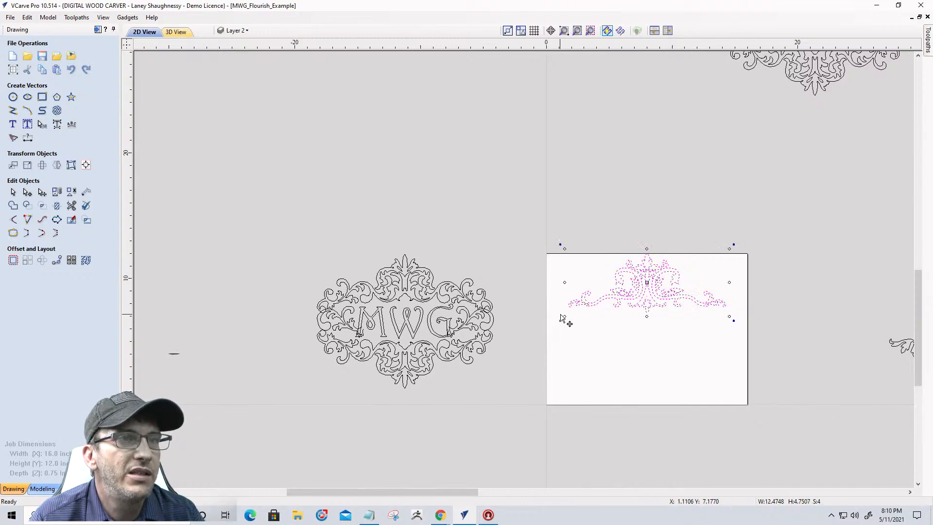
pyautogui.scroll(2, 563, 316)
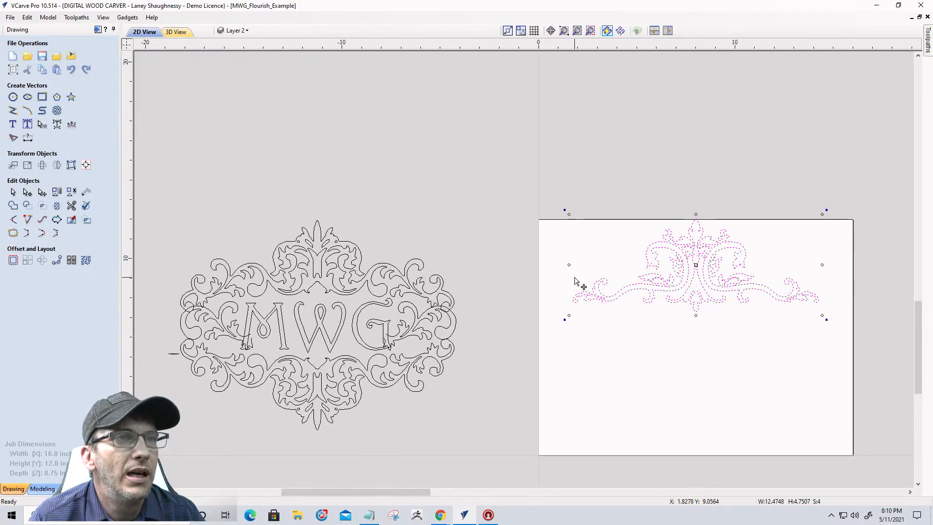
pyautogui.hotkey('ctrl', 'z')
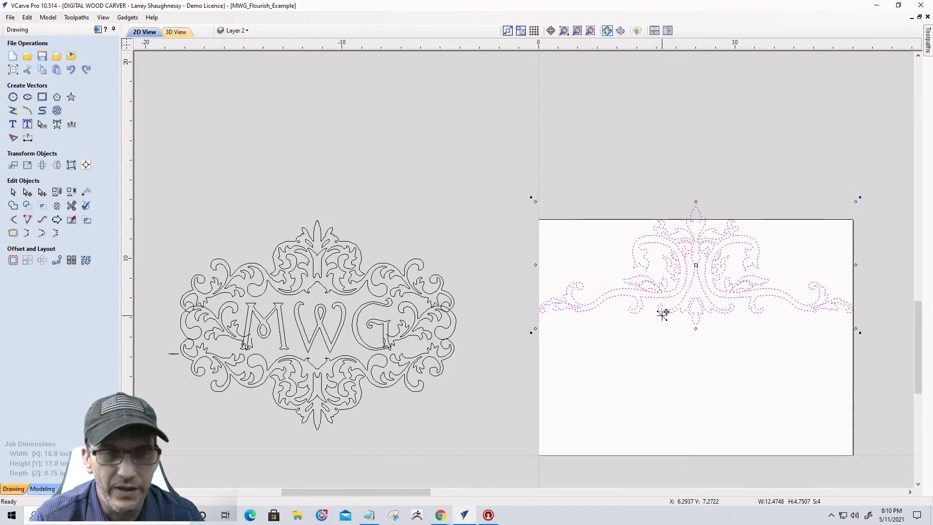
# - Nudge the full-size flourish straight down until its top tip sits just inside the job's upper edge, and deselect it
pyautogui.press('Down')
pyautogui.press('Down')
pyautogui.press('Down')
pyautogui.press('Down')
pyautogui.press('Down')
pyautogui.press('Down')
pyautogui.press('Down')
pyautogui.press('Down')
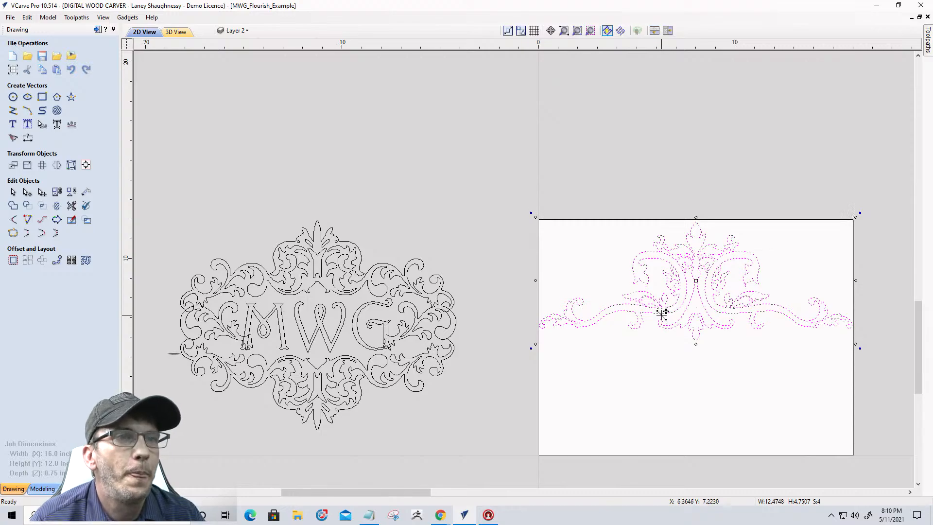
pyautogui.scroll(-1, 662, 313)
pyautogui.scroll(1, 687, 377)
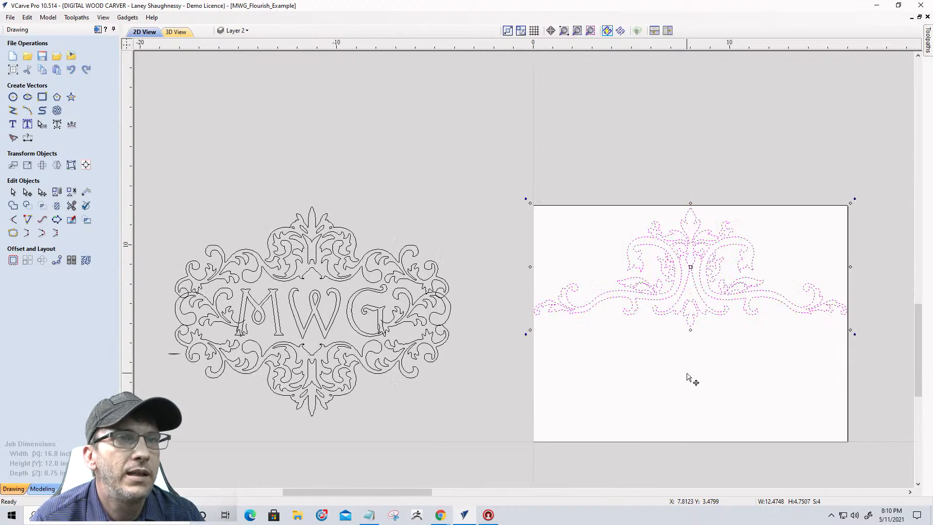
pyautogui.scroll(3, 754, 345)
pyautogui.click(755, 347)
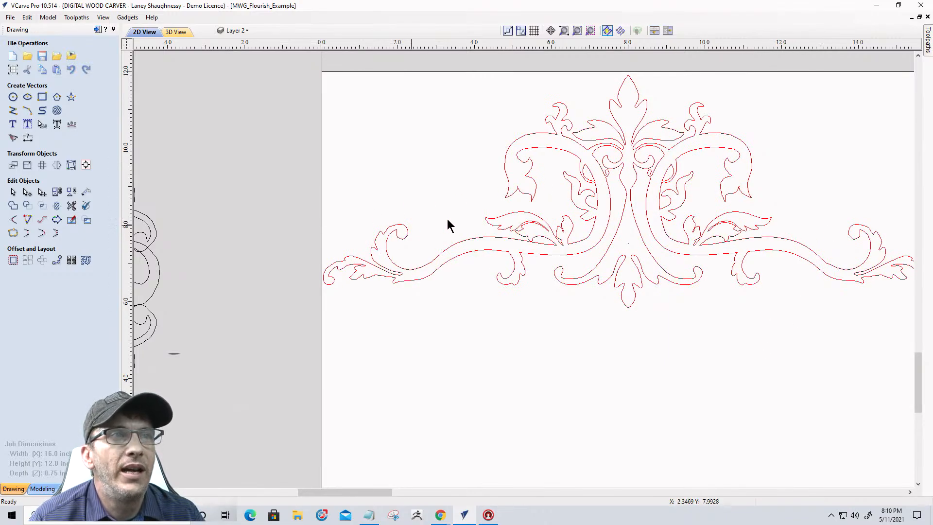
# - Mirror the flourish outline vertically about the job center as a copy, placing it on the lower half of the job
pyautogui.scroll(-2, 718, 214)
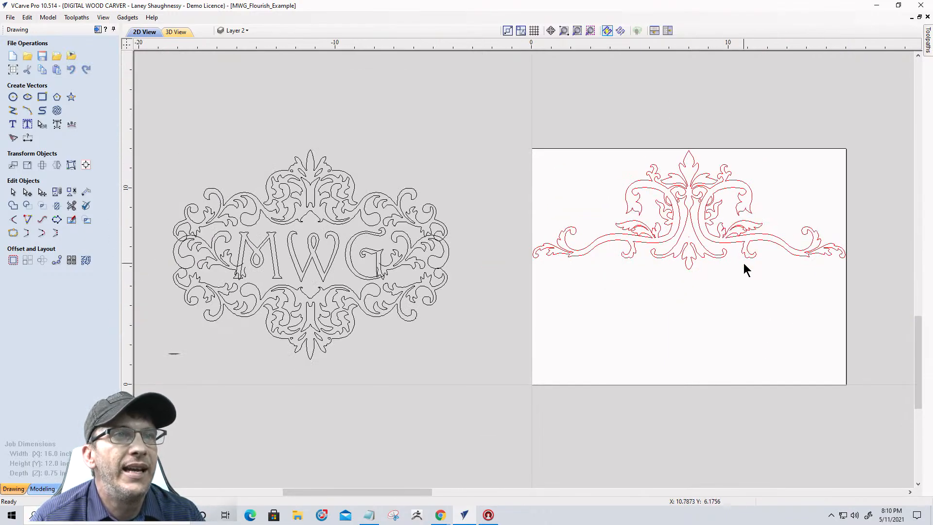
pyautogui.click(666, 232)
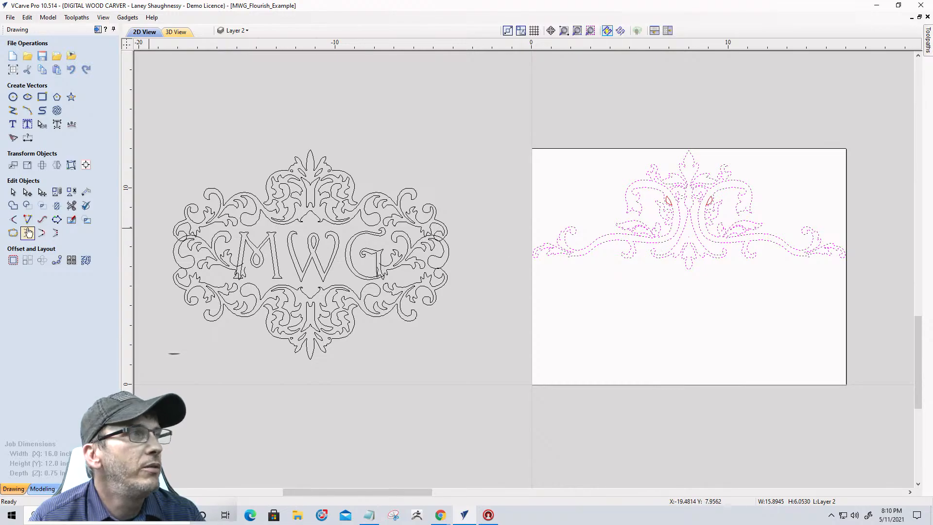
pyautogui.click(57, 165)
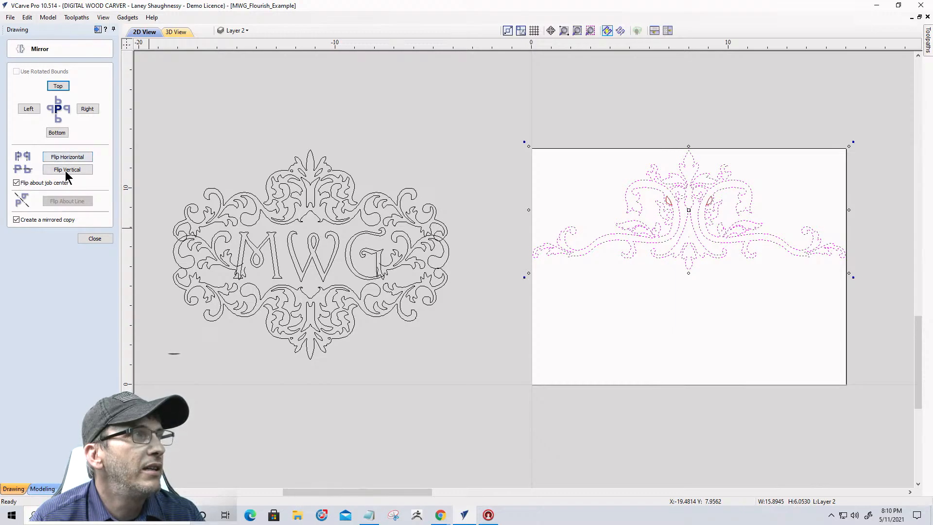
pyautogui.click(68, 169)
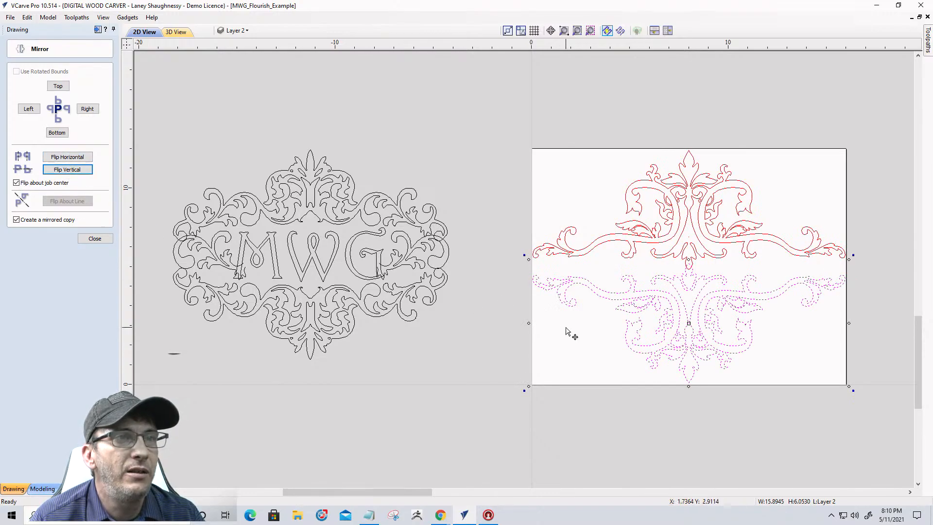
pyautogui.click(95, 238)
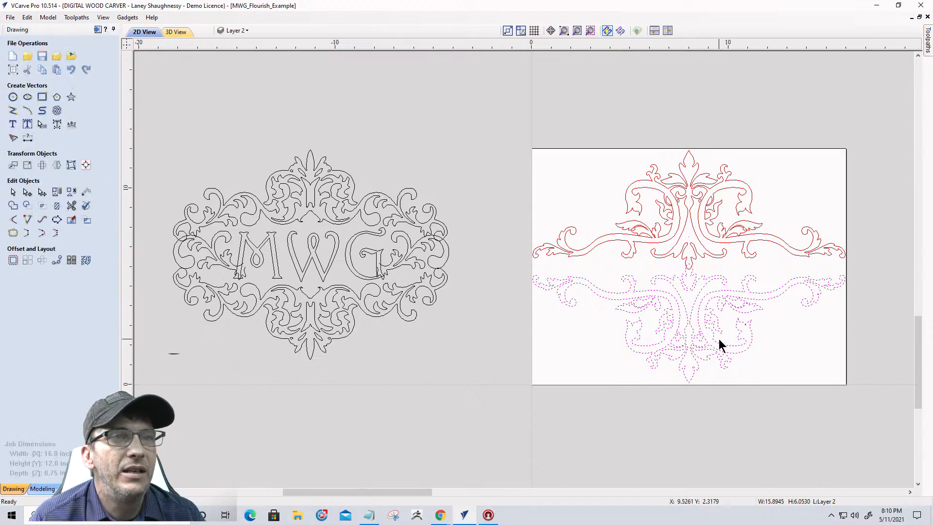
# - Resize the job to 24 inches wide by 16 inches high in the job setup
pyautogui.scroll(1, 718, 339)
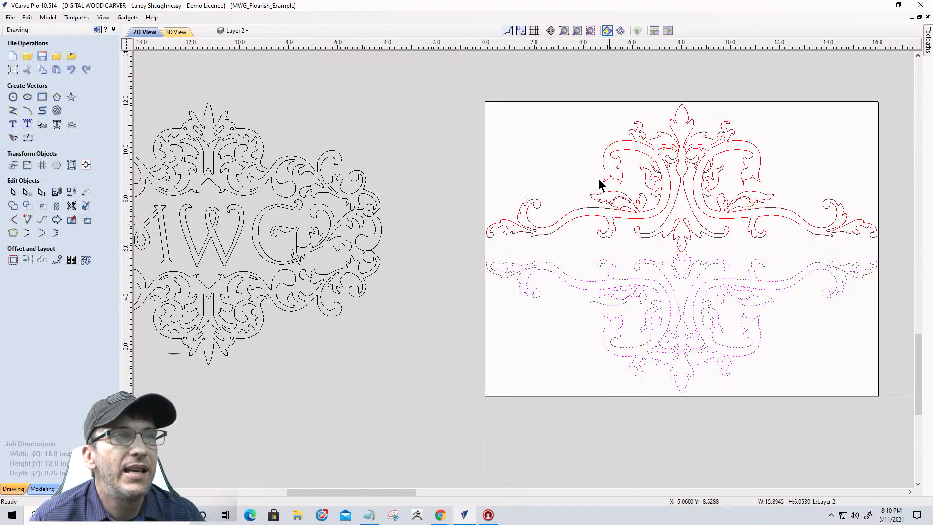
pyautogui.click(41, 488)
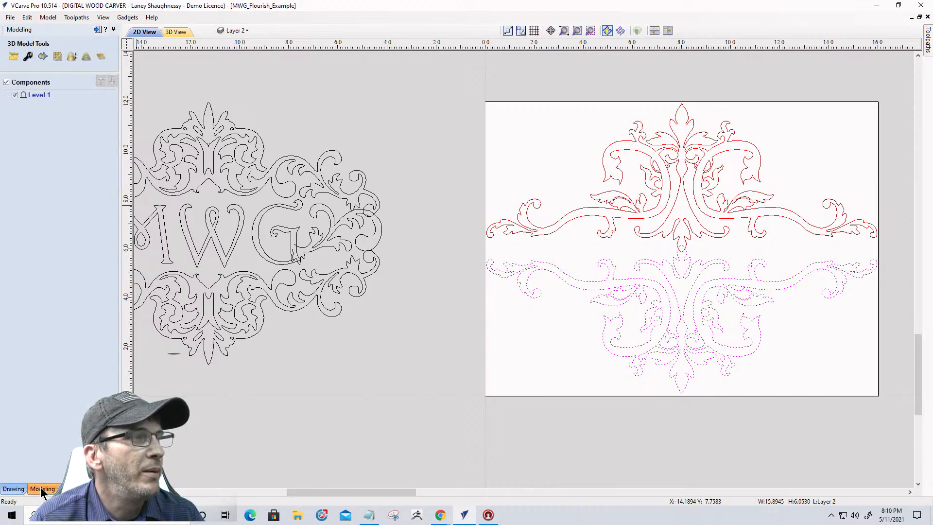
pyautogui.click(13, 489)
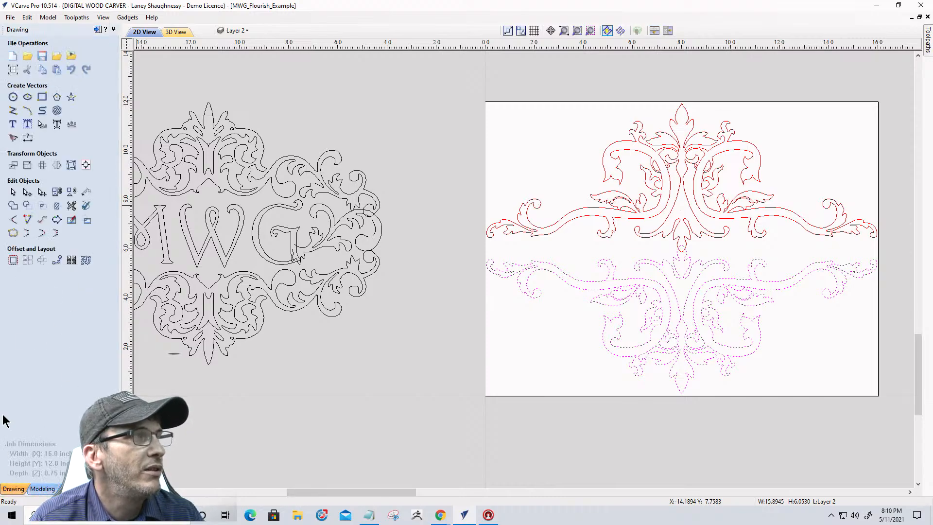
pyautogui.click(13, 70)
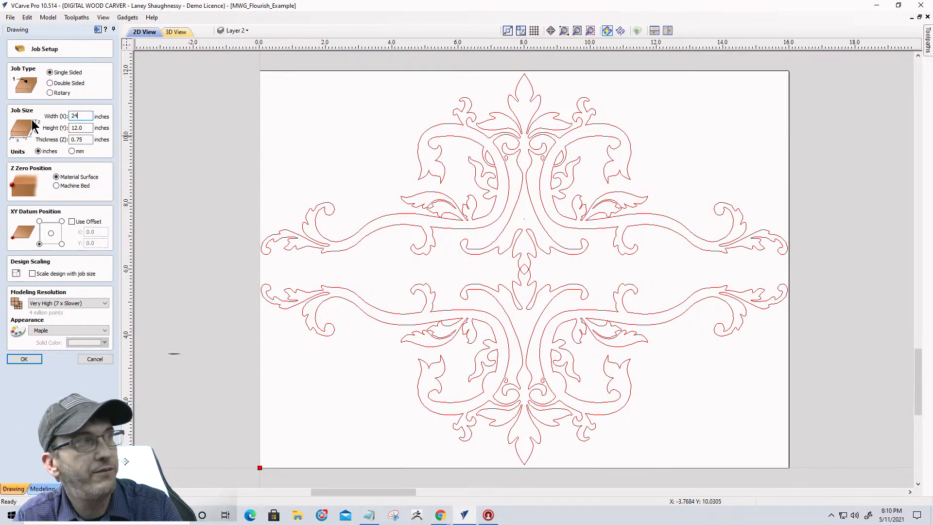
pyautogui.write('24')
pyautogui.press('Tab')
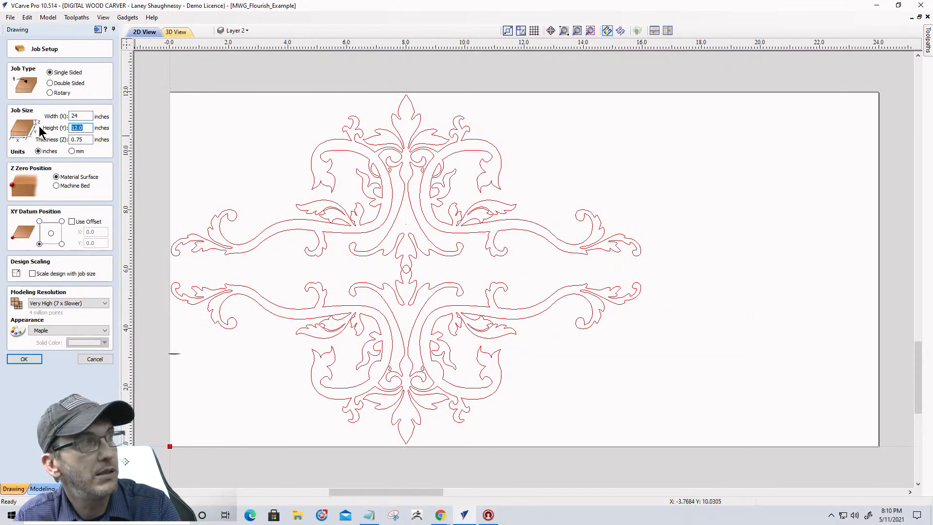
pyautogui.write('16')
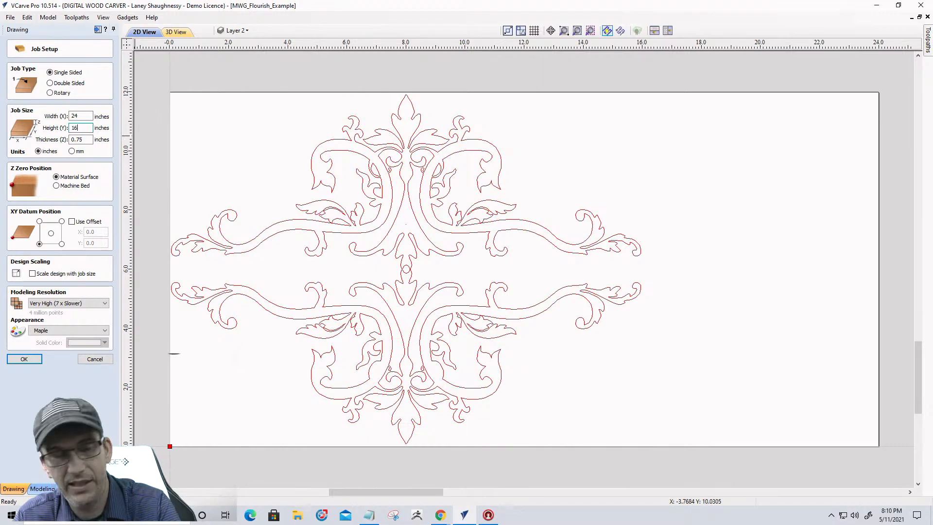
pyautogui.click(21, 358)
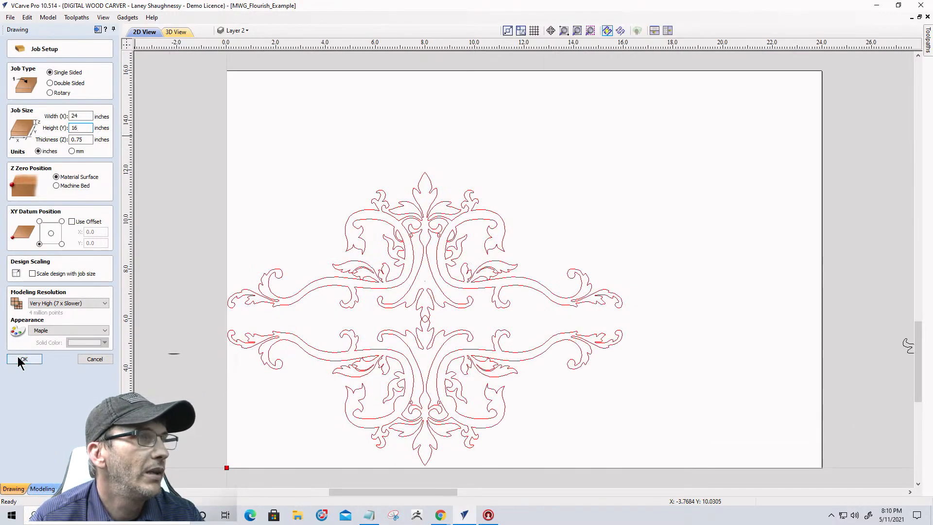
pyautogui.click(19, 361)
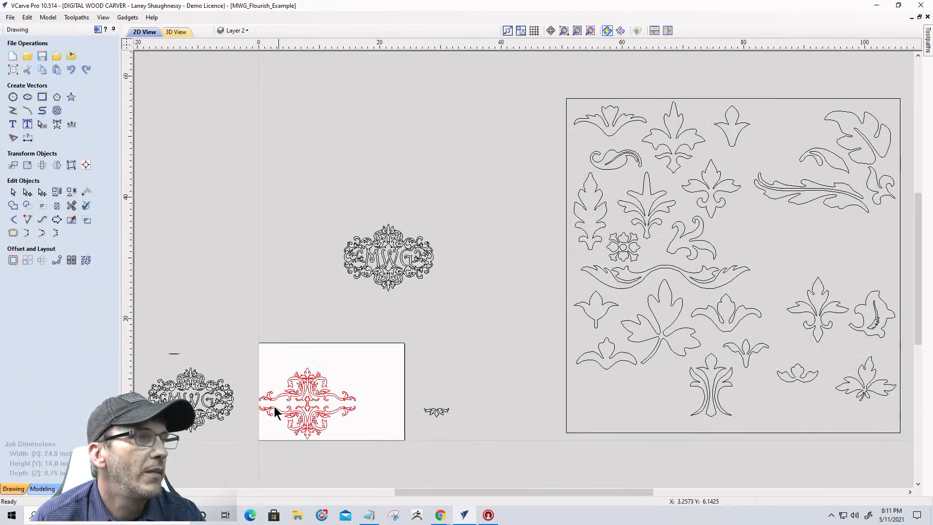
# - Select both the upper flourish and its mirrored copy and centre them together on the material in both directions
pyautogui.scroll(5, 279, 422)
pyautogui.click(523, 277)
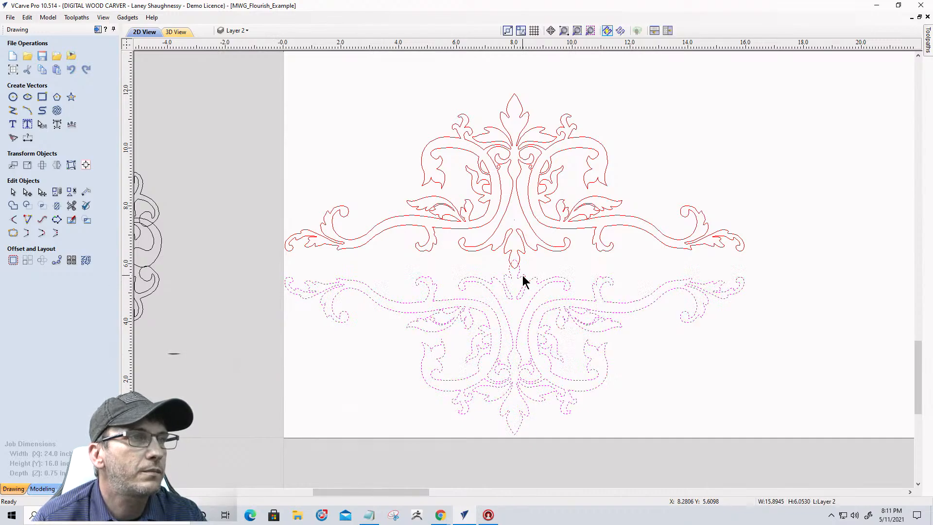
pyautogui.scroll(-5, 523, 277)
pyautogui.keyDown('shift'); pyautogui.click(529, 259); pyautogui.keyUp('shift')
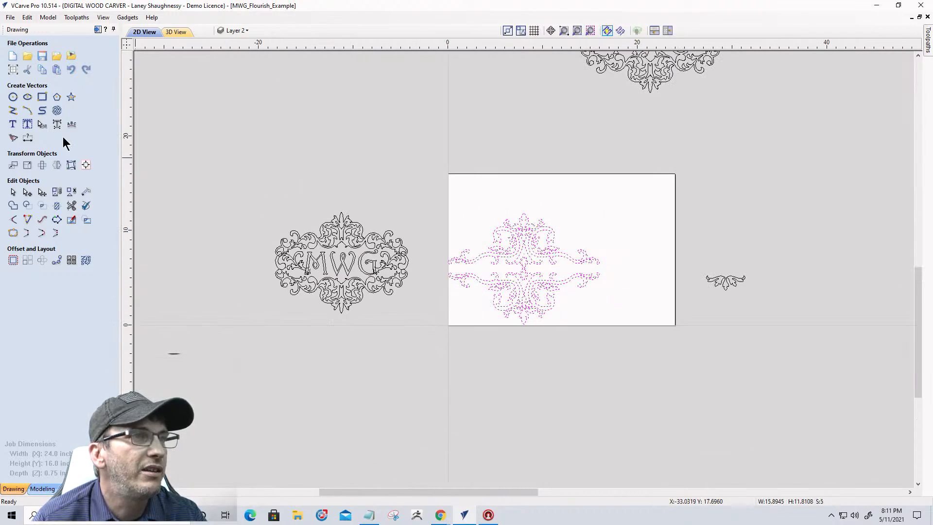
pyautogui.click(86, 164)
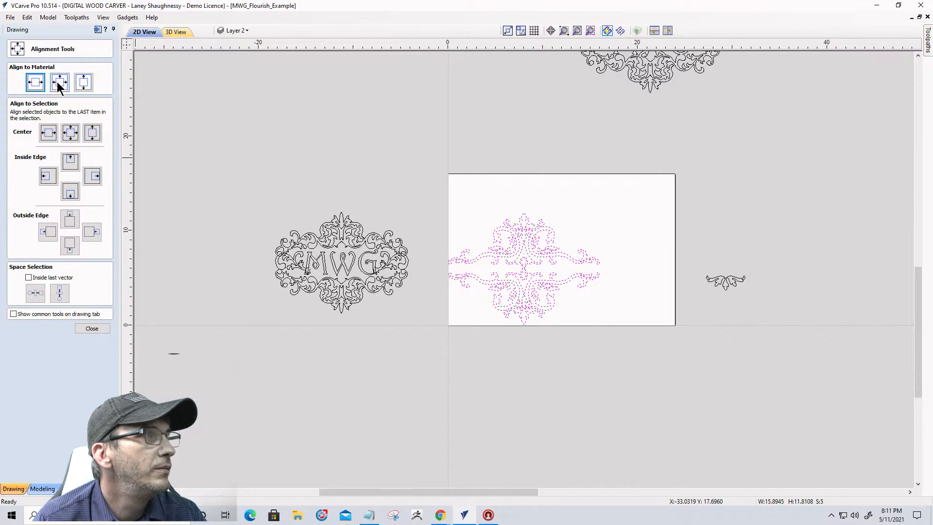
pyautogui.click(58, 83)
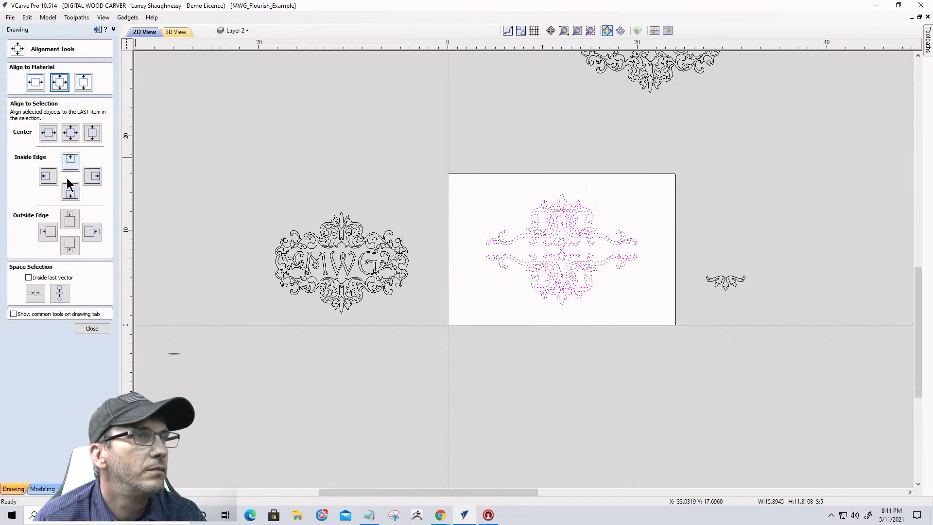
pyautogui.click(91, 328)
# - Scale both flourishes up together about their centre to about 20.02 by 14.88 inches, and deselect them
pyautogui.click(514, 238)
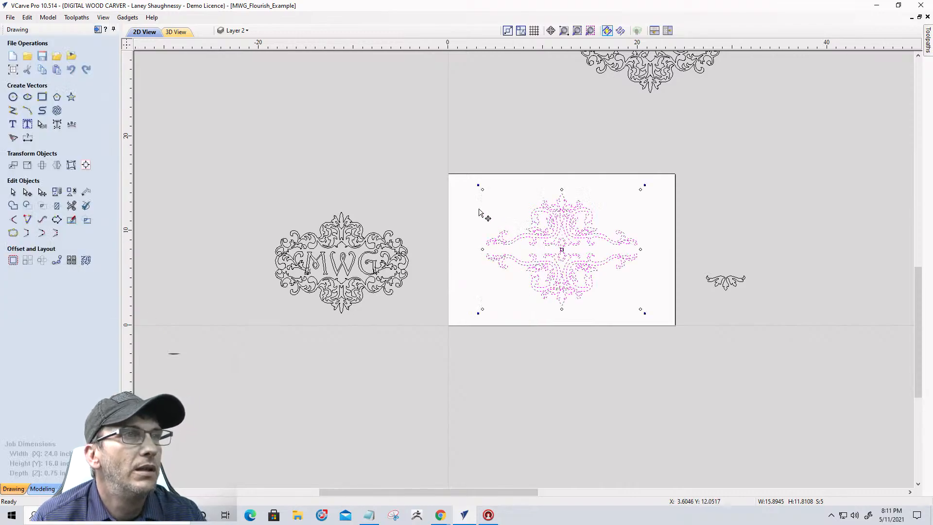
pyautogui.moveTo(481, 189); pyautogui.dragTo(462, 180)
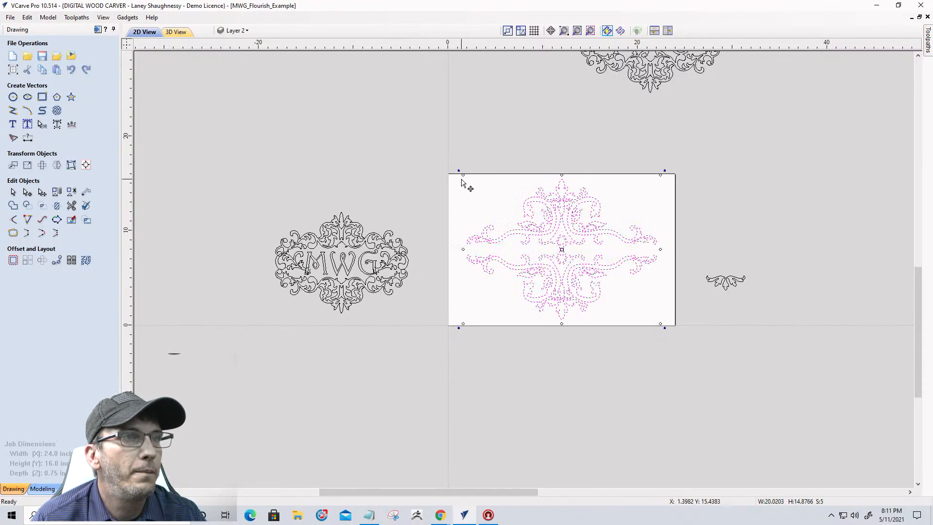
pyautogui.click(537, 254)
# - Nudge the lower flourish outline straight down until its tip sits just inside the job's lower edge
pyautogui.click(556, 272)
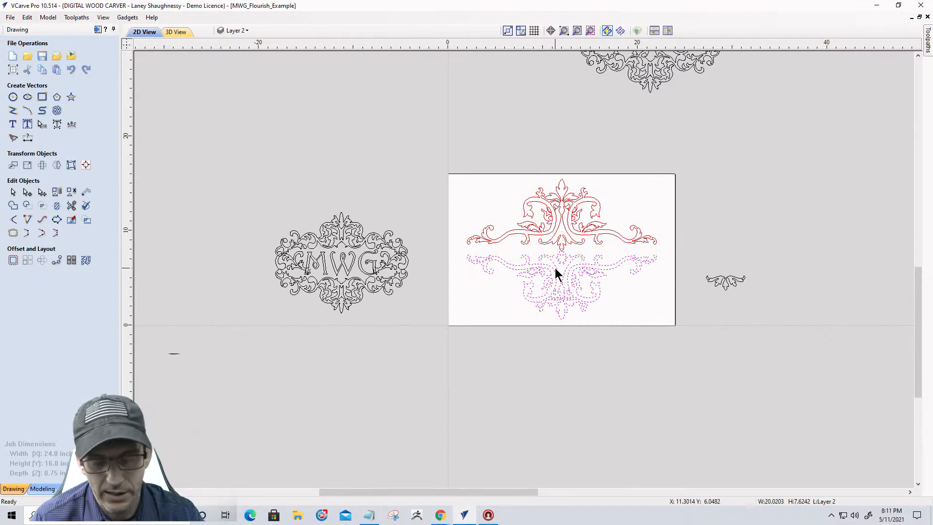
pyautogui.press('Down')
pyautogui.press('Down')
pyautogui.press('Down')
pyautogui.press('Down')
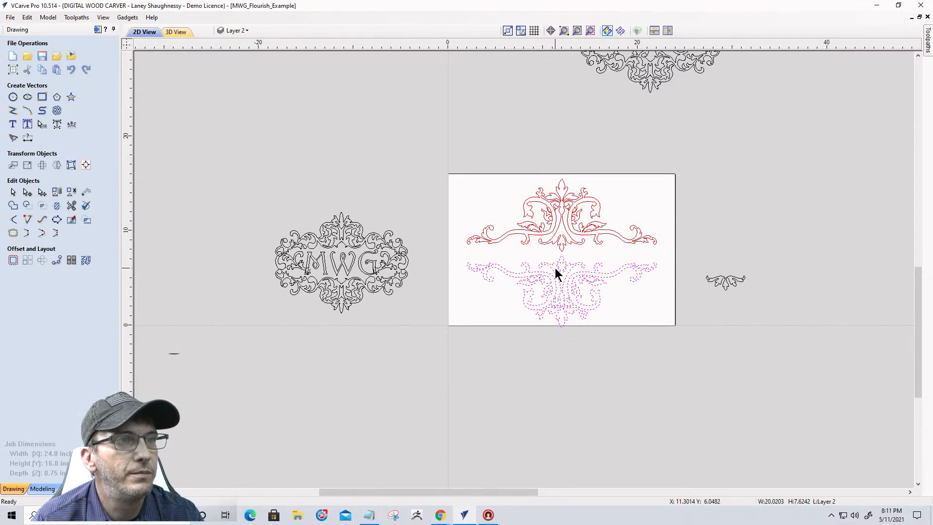
pyautogui.press('Up')
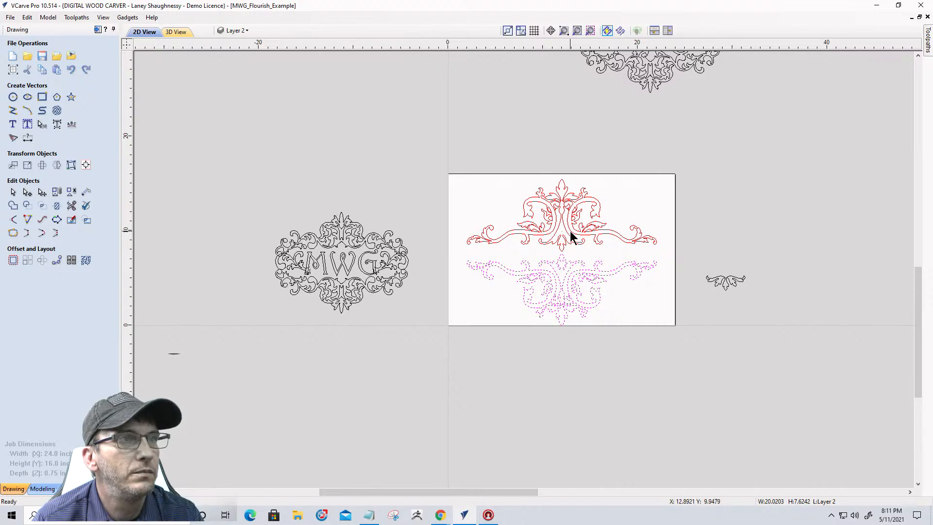
# - Select the small inner shapes of the upper flourish and examine both halves for matching inner leaf details
pyautogui.click(555, 205)
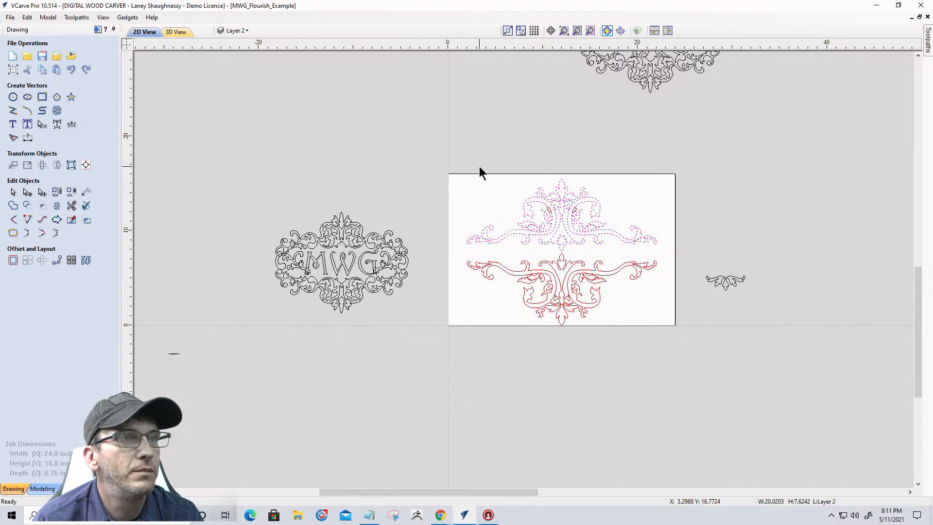
pyautogui.moveTo(461, 153); pyautogui.dragTo(650, 273)
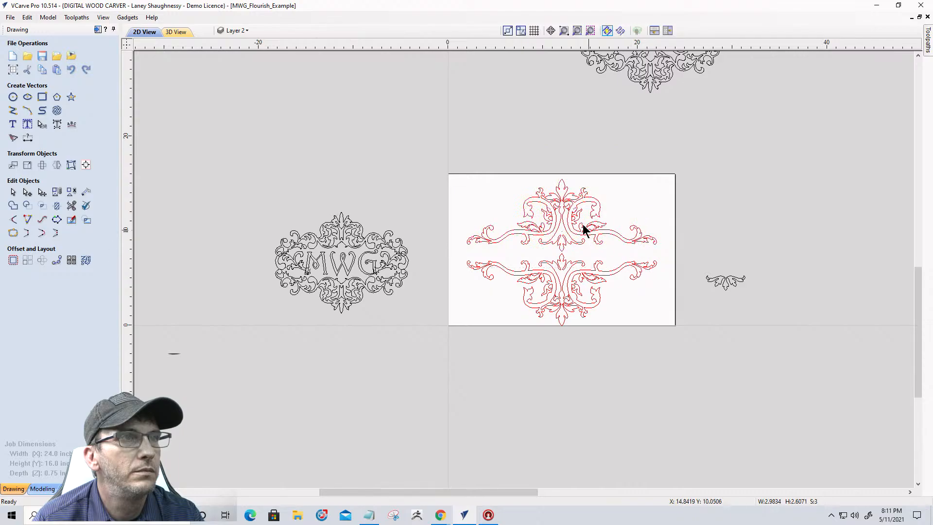
pyautogui.scroll(8, 583, 224)
pyautogui.scroll(-8, 586, 230)
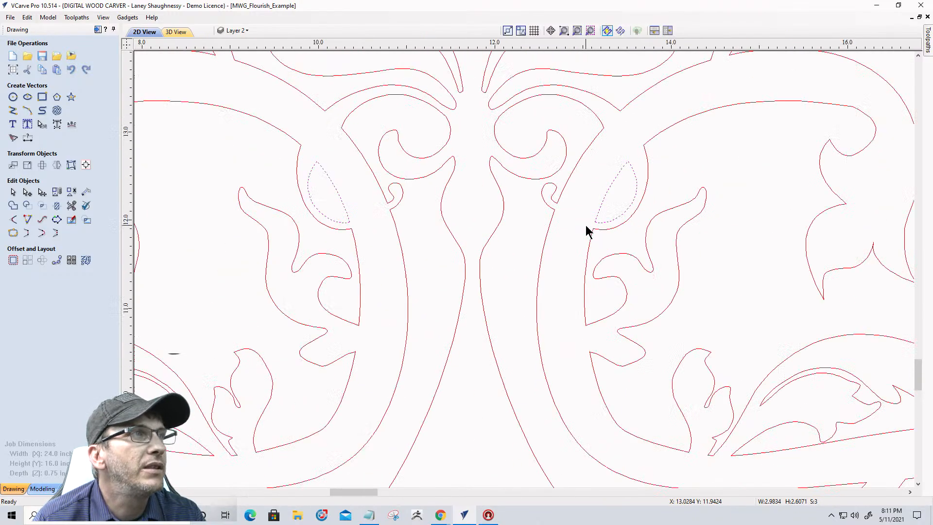
pyautogui.scroll(2, 571, 411)
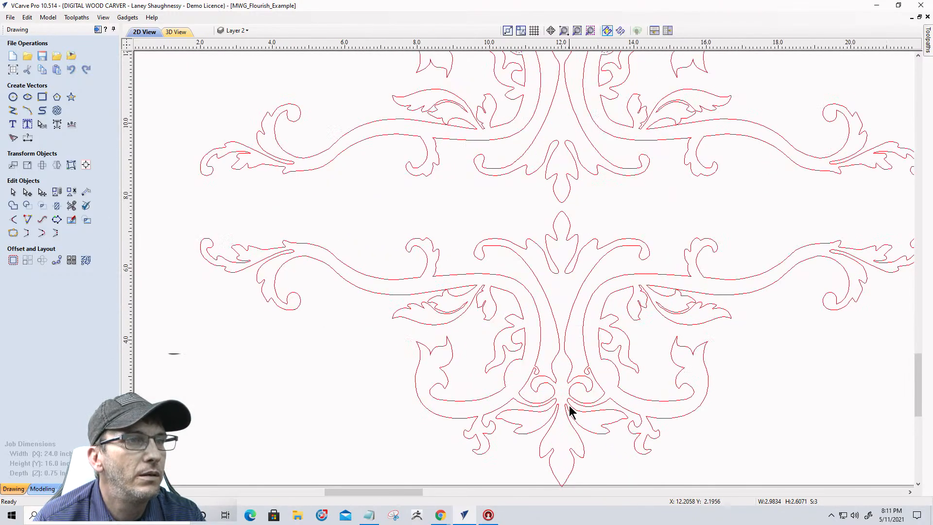
pyautogui.scroll(1, 529, 386)
pyautogui.scroll(3, 513, 381)
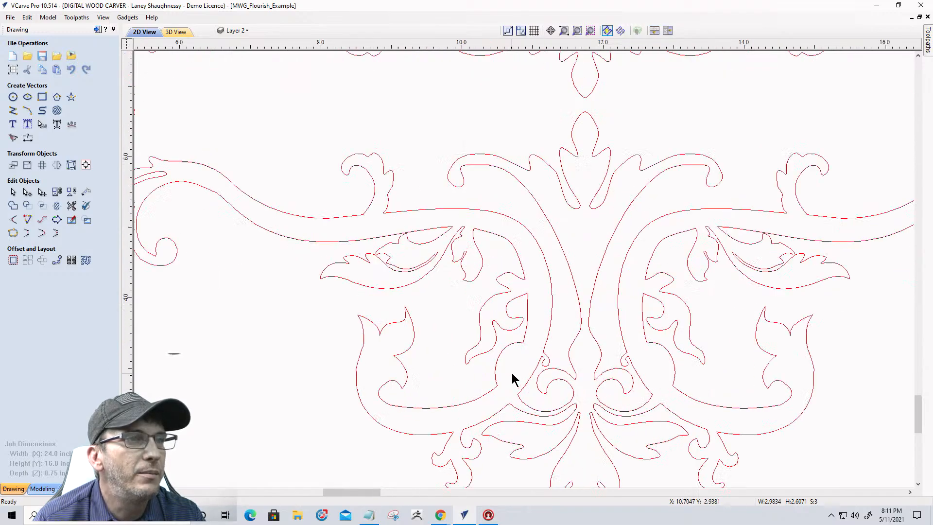
pyautogui.scroll(-5, 513, 331)
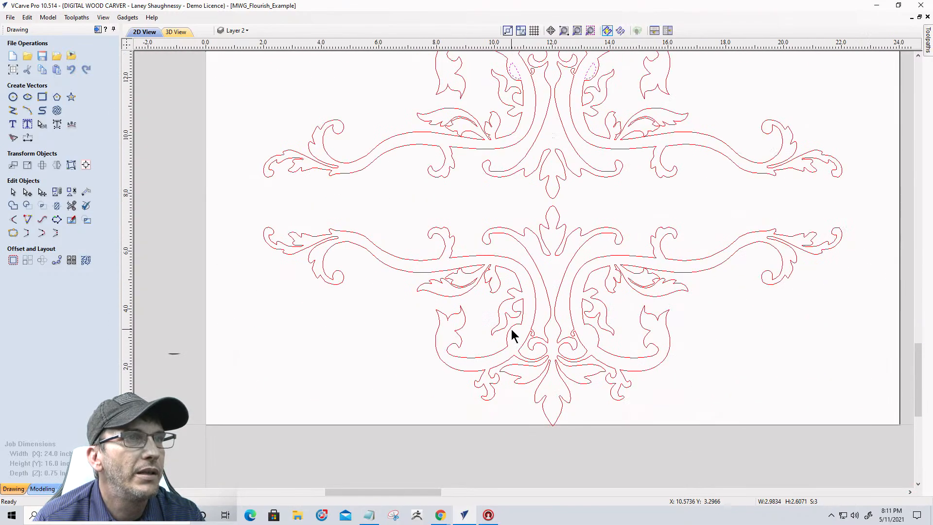
# - Delete the mirrored flourish outline from the lower half of the job
pyautogui.click(487, 242)
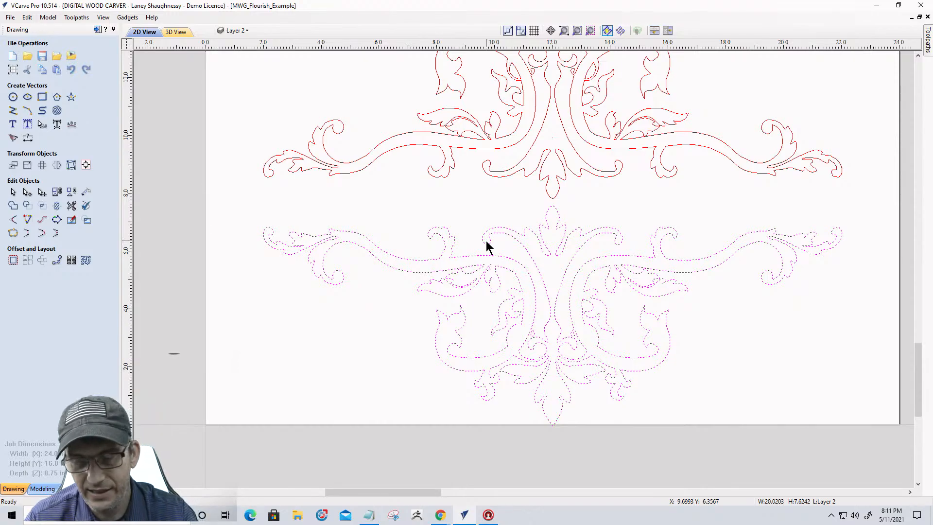
pyautogui.press('Delete')
pyautogui.scroll(-3, 523, 276)
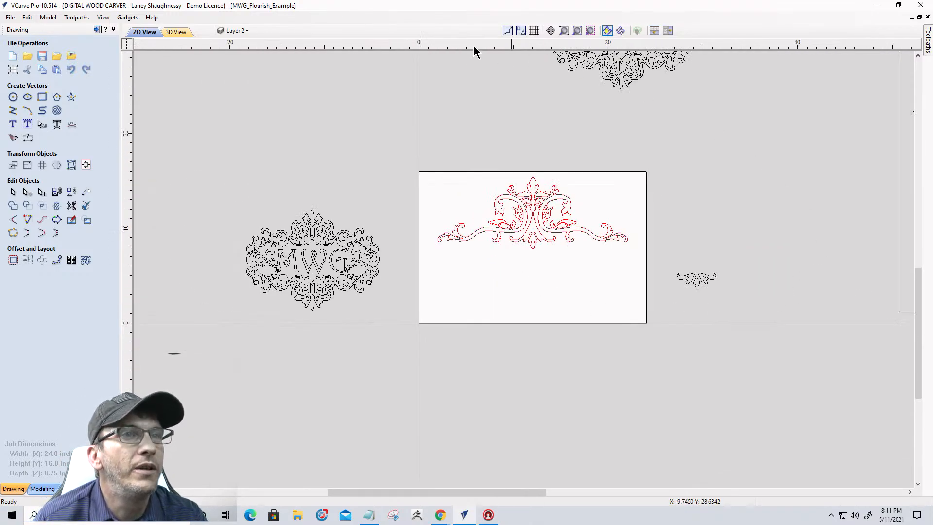
# - Select the complete upper flourish with its inner shapes and mirror it vertically about the job center as a copy
pyautogui.scroll(4, 489, 218)
pyautogui.scroll(-2, 448, 165)
pyautogui.moveTo(337, 112); pyautogui.dragTo(722, 292)
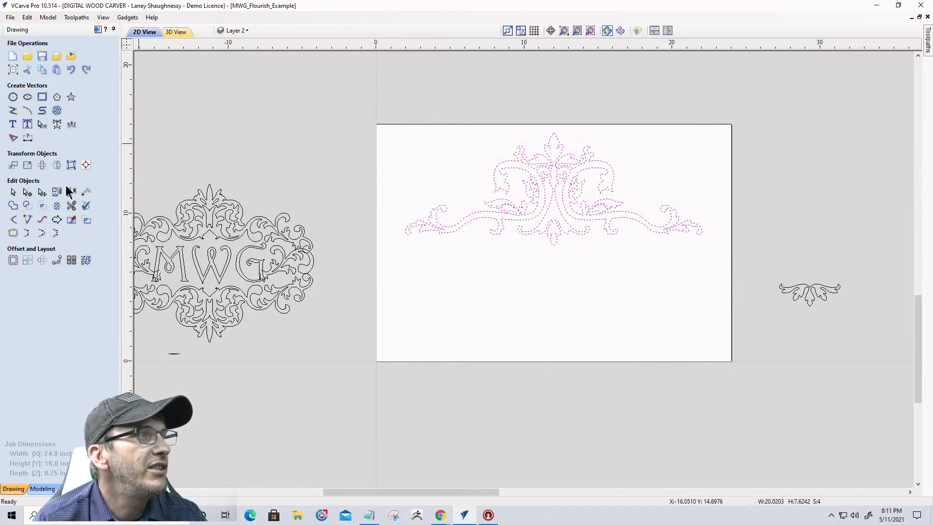
pyautogui.click(56, 166)
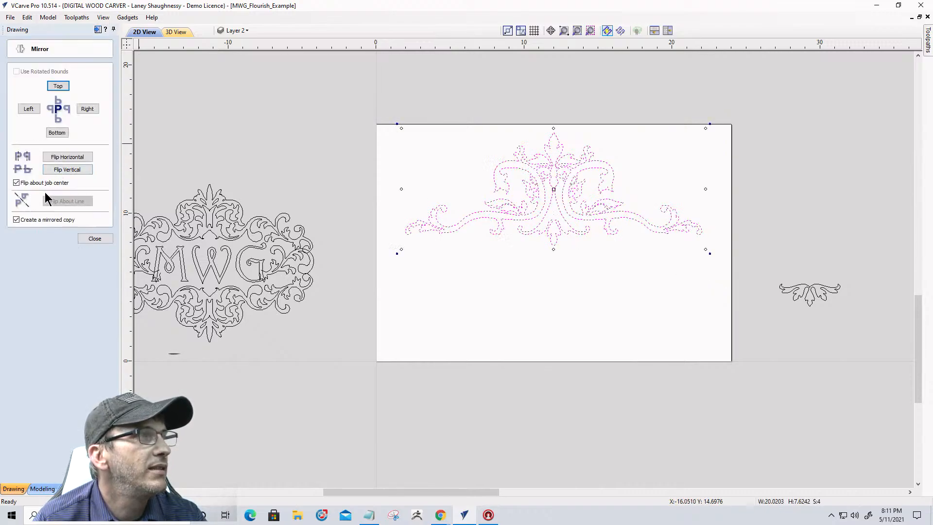
pyautogui.click(66, 170)
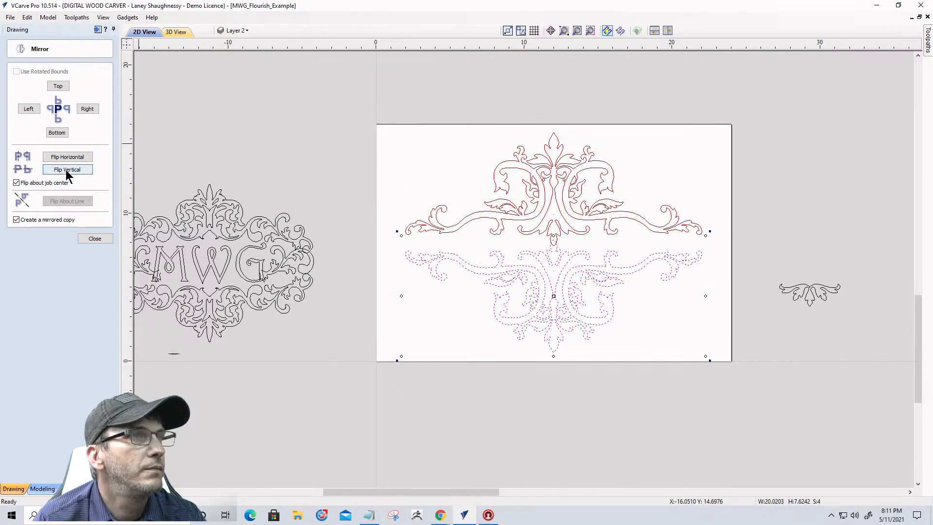
pyautogui.click(93, 239)
# - Select only the complete upper flourish and nudge it straight up until its tip reaches the job's upper edge
pyautogui.keyDown('shift'); pyautogui.moveTo(595, 235); pyautogui.dragTo(481, 121); pyautogui.keyUp('shift')
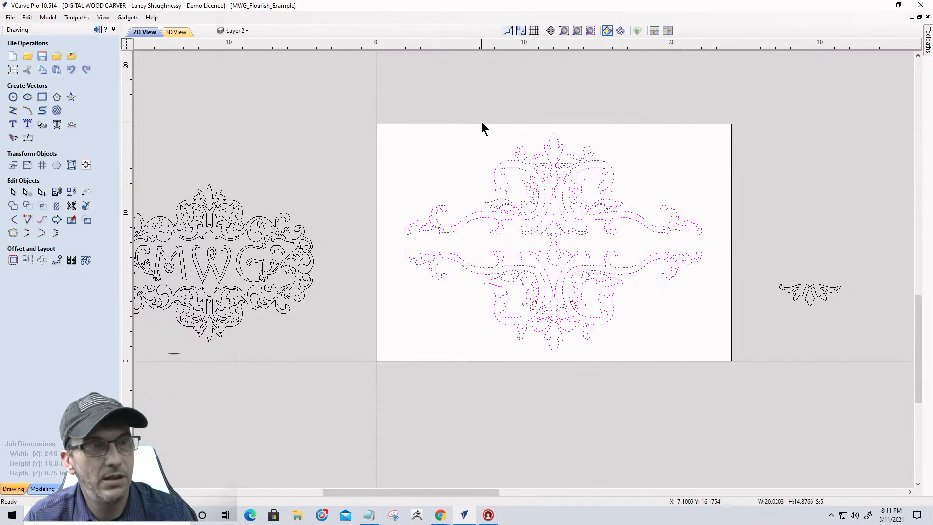
pyautogui.keyDown('ctrl'); pyautogui.click(558, 257); pyautogui.keyUp('ctrl')
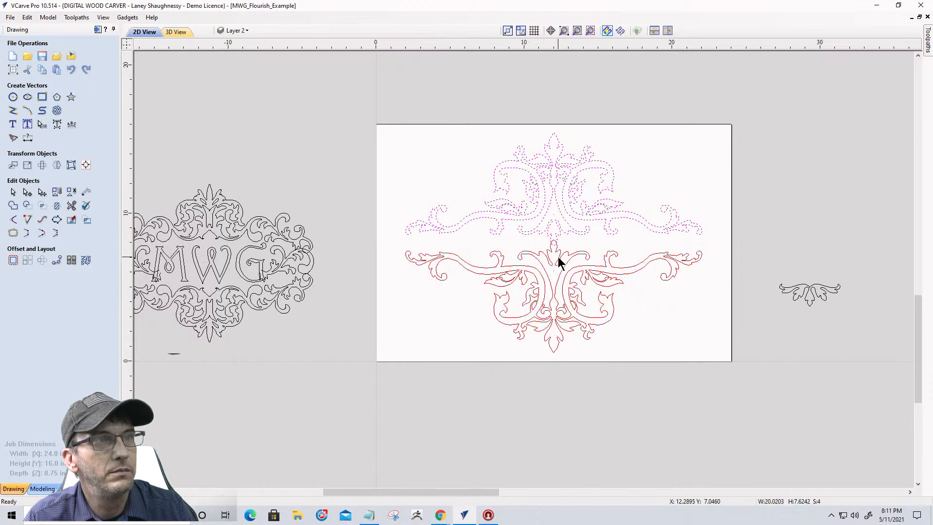
pyautogui.press('Up')
pyautogui.press('Up')
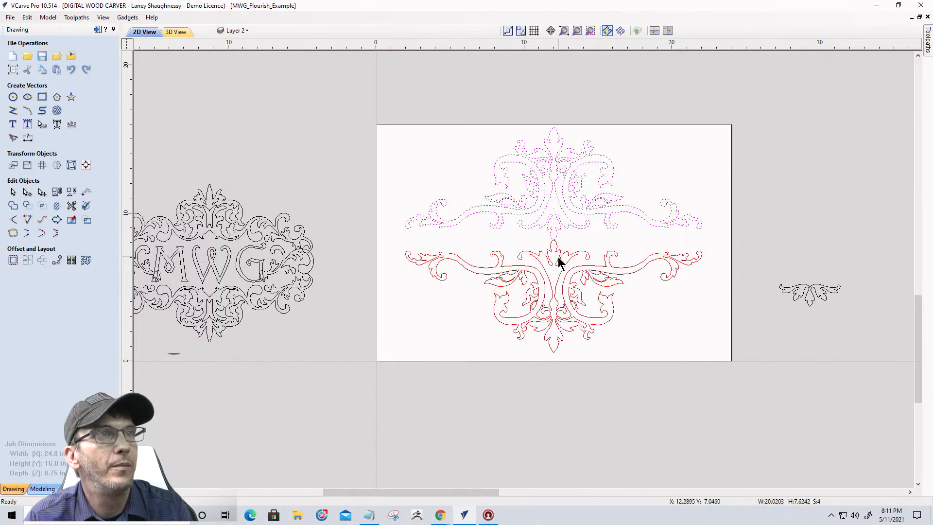
pyautogui.press('Up')
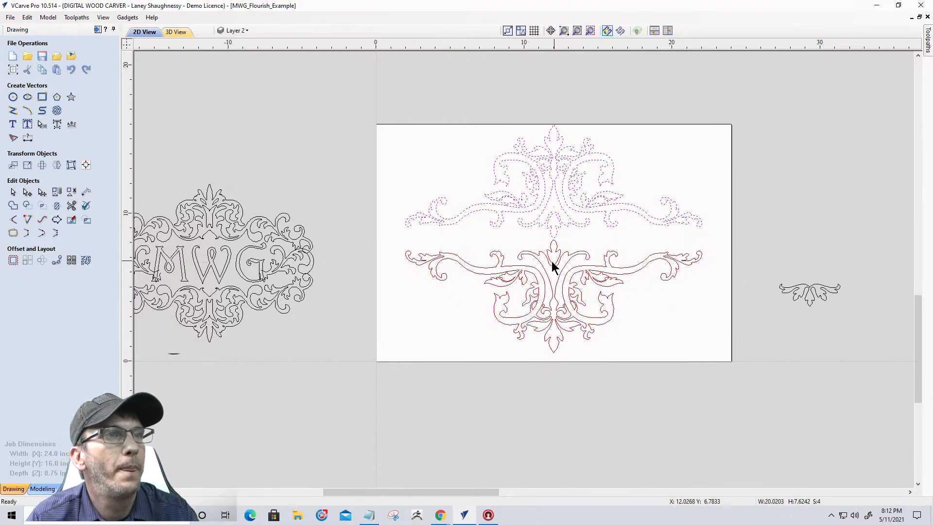
# - Select the complete lower flourish, nudge it straight down until its tip reaches the job's lower edge, and deselect it
pyautogui.moveTo(388, 235); pyautogui.dragTo(731, 374)
pyautogui.press('Down')
pyautogui.press('Down')
pyautogui.press('Down')
pyautogui.press('Down')
pyautogui.press('Down')
pyautogui.press('Down')
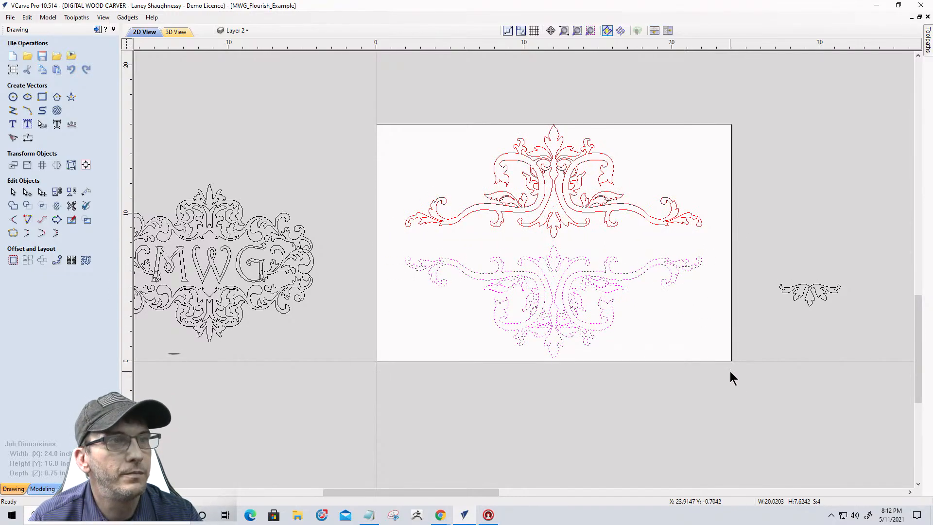
pyautogui.click(576, 243)
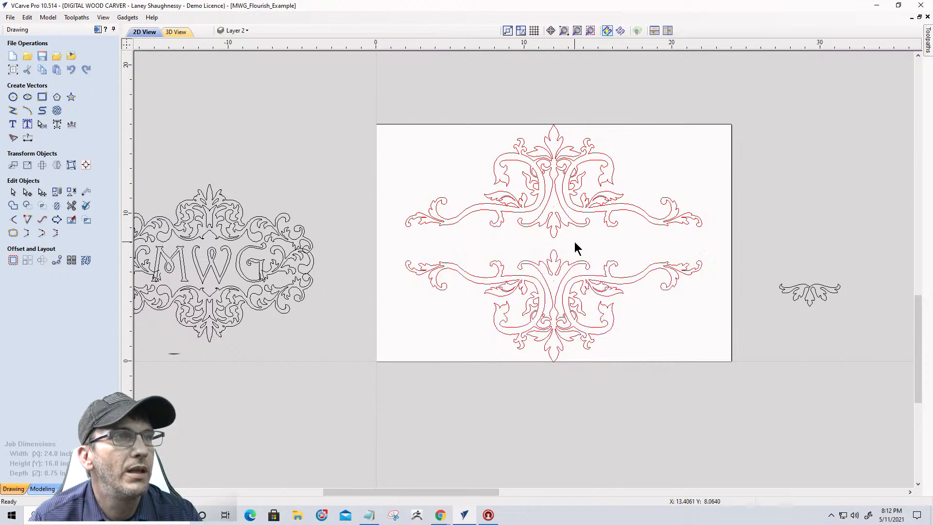
pyautogui.scroll(3, 547, 254)
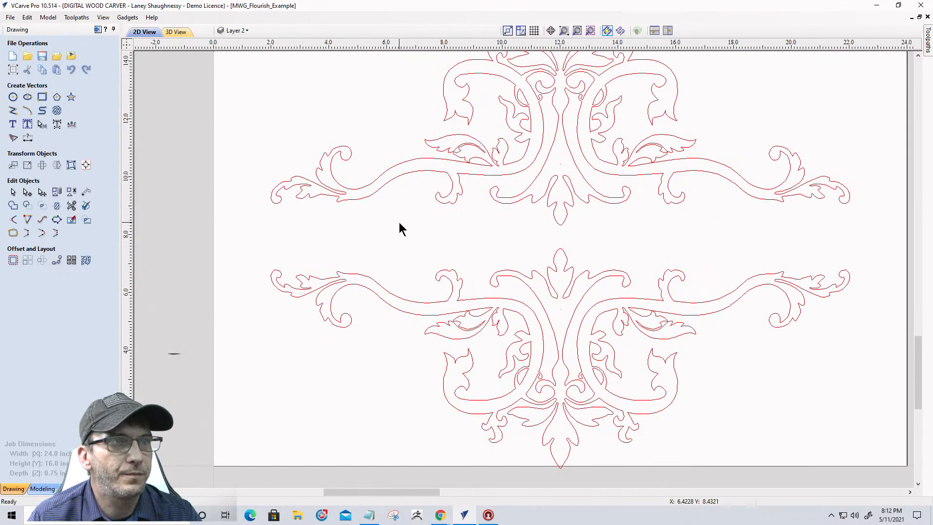
# - Create the centre-aligned text "WDS" in capital letters, using the Harrington TrueType font at a height of 2.3591 inches
pyautogui.scroll(-4, 399, 223)
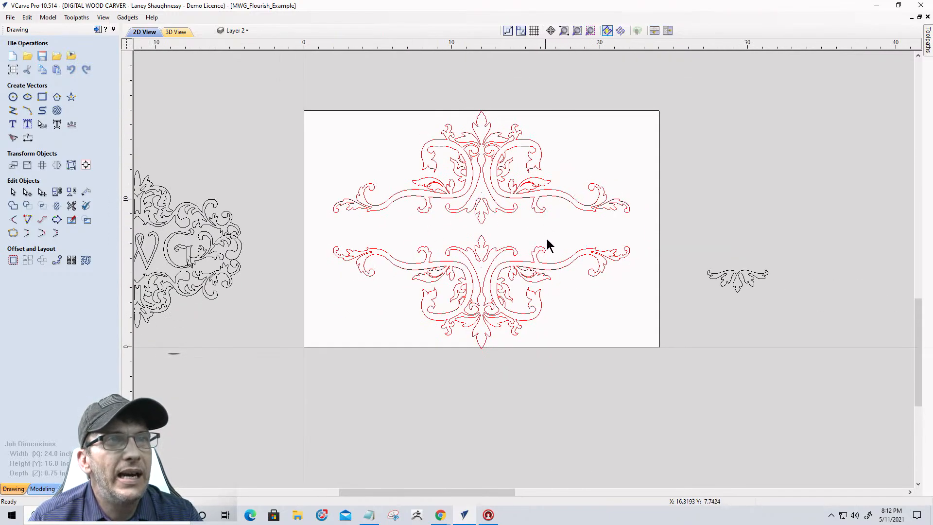
pyautogui.scroll(5, 610, 242)
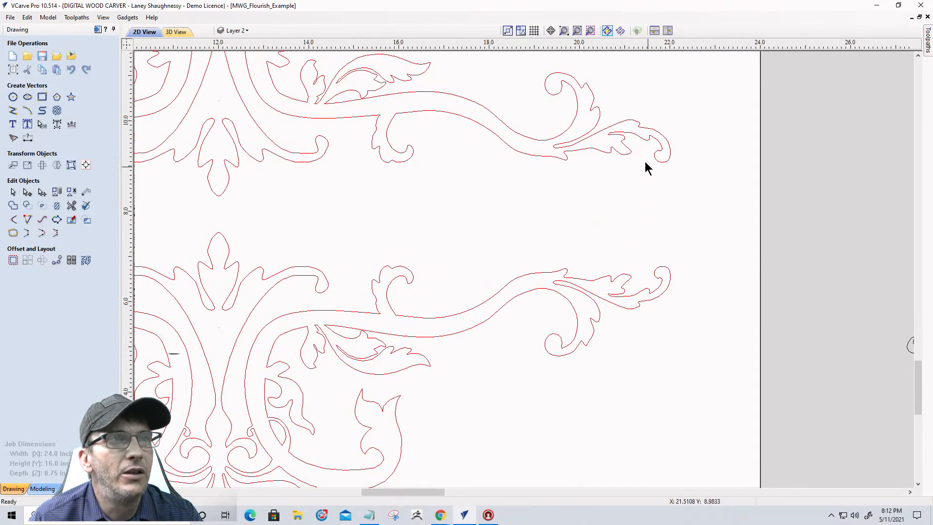
pyautogui.scroll(-5, 700, 232)
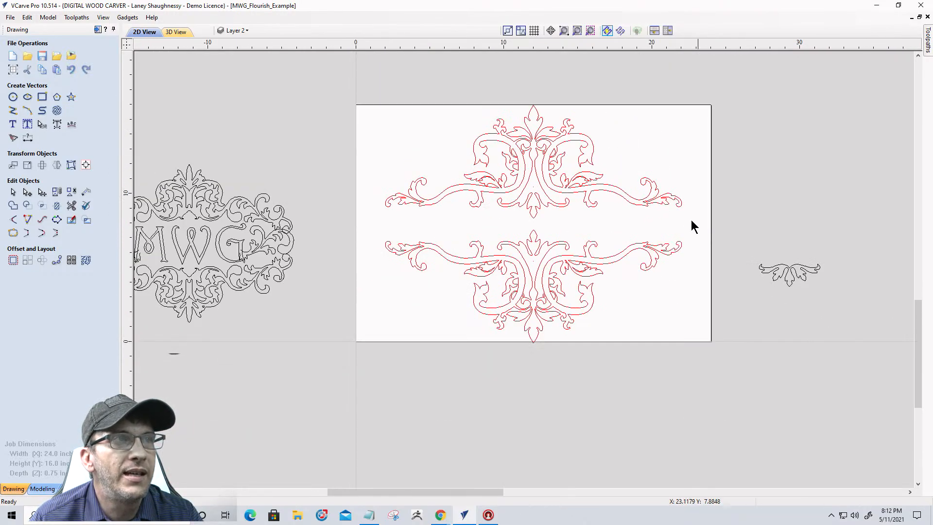
pyautogui.scroll(6, 403, 230)
pyautogui.scroll(-4, 357, 221)
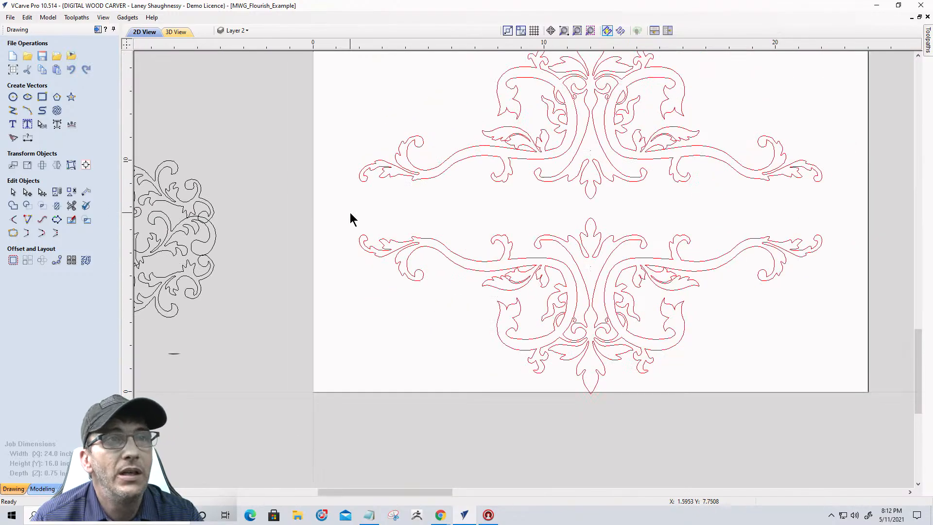
pyautogui.click(12, 126)
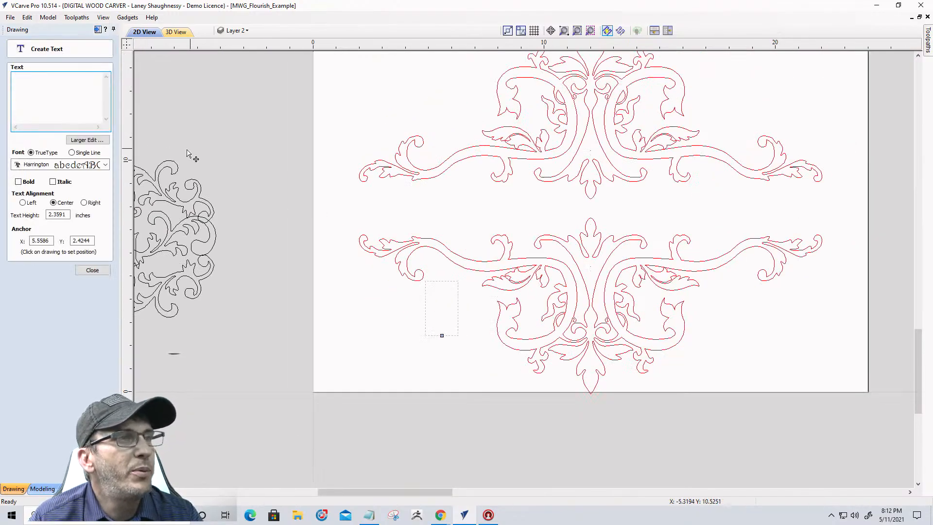
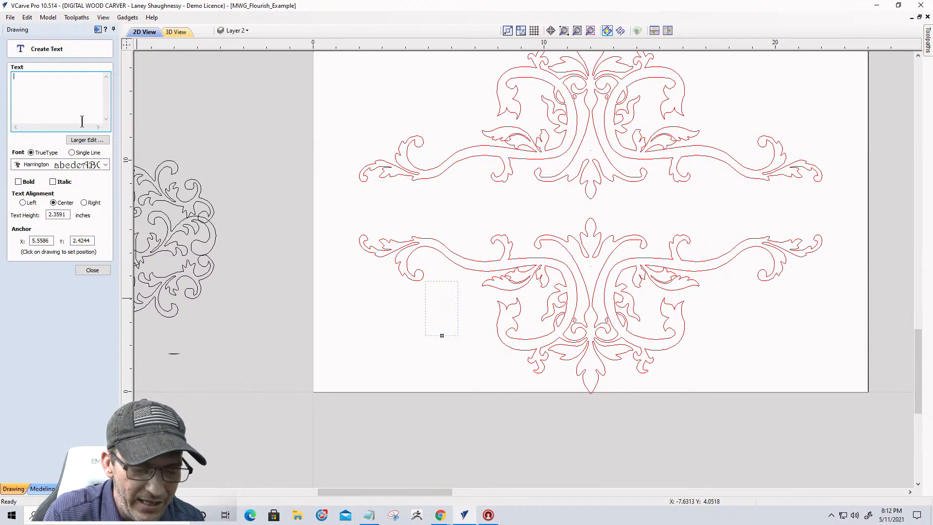
pyautogui.write('wds')
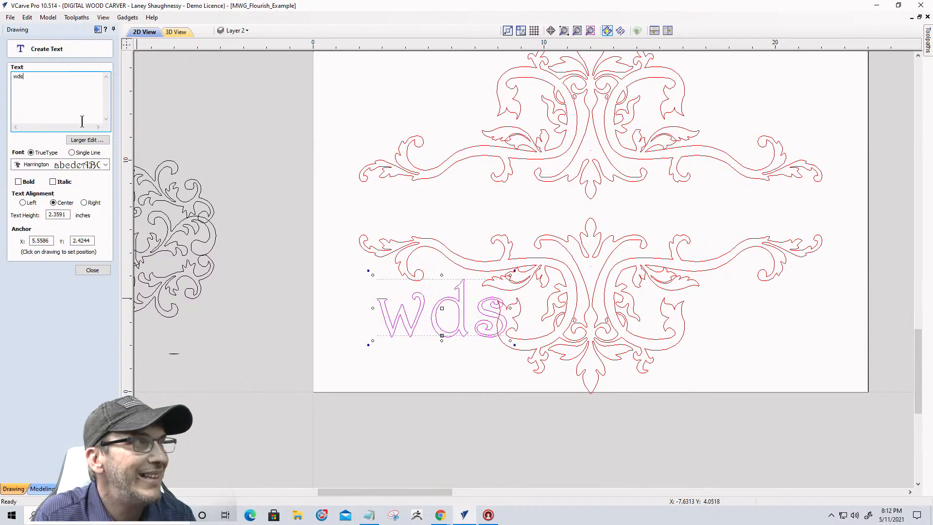
pyautogui.click(104, 165)
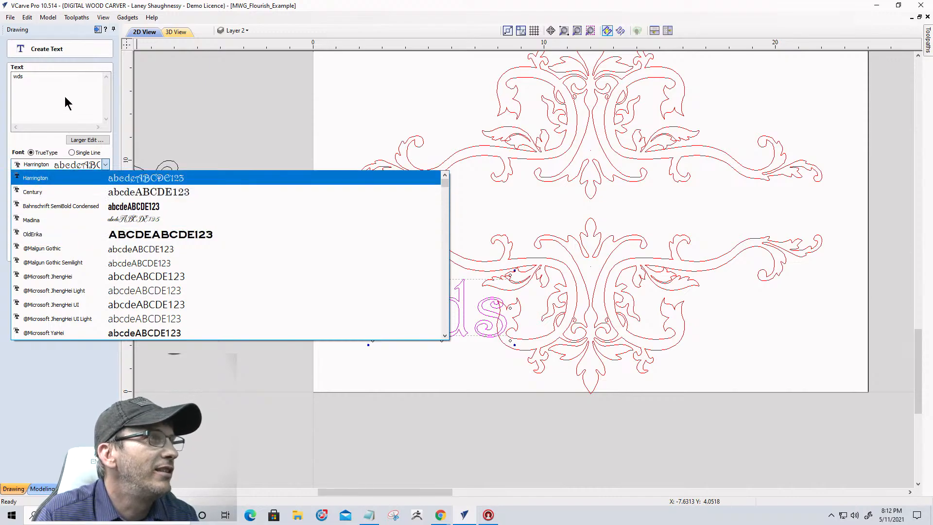
pyautogui.click(45, 73)
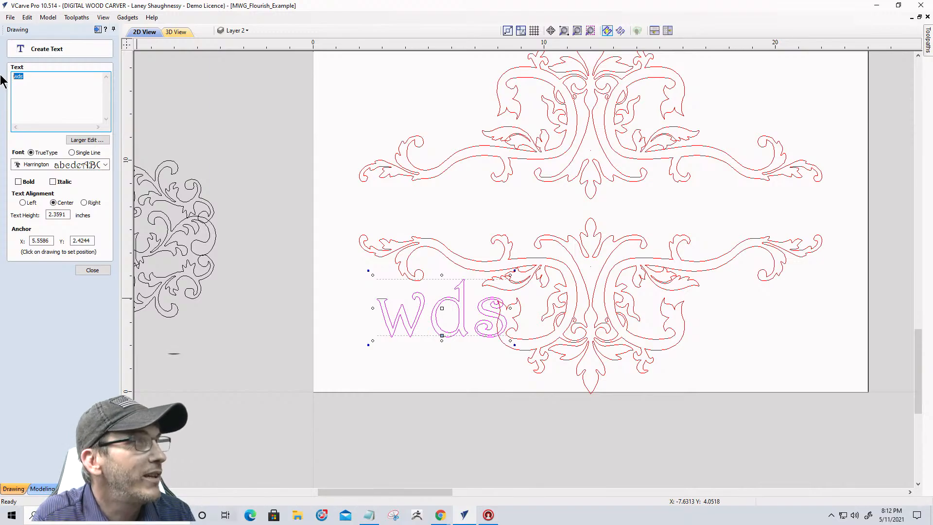
pyautogui.write('W')
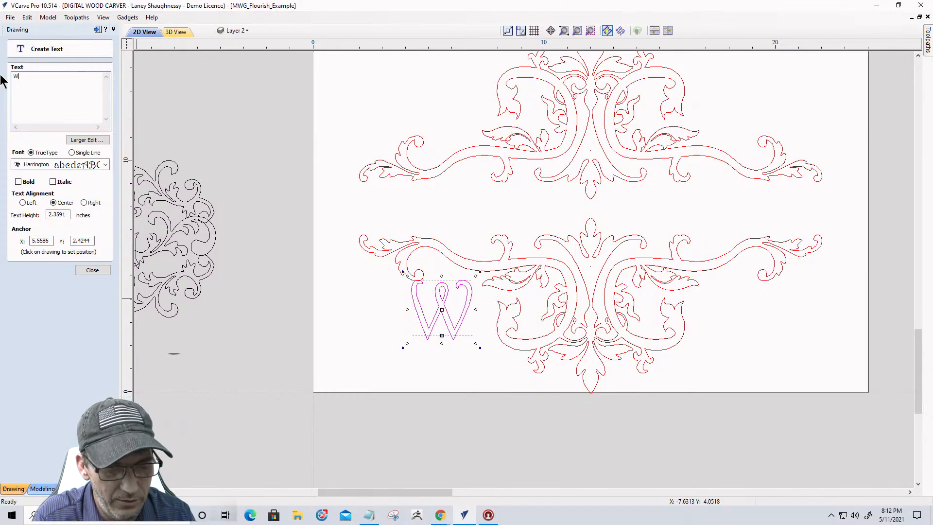
pyautogui.write('DS')
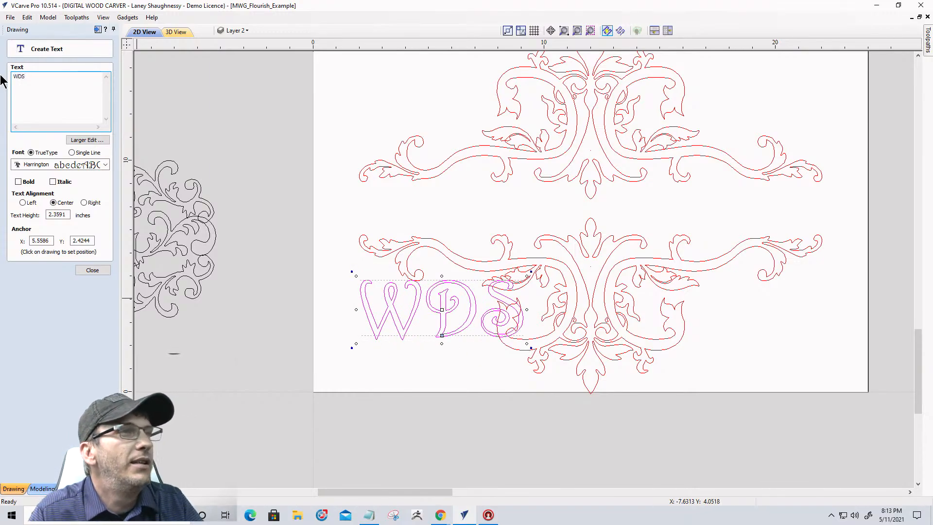
# - Move the WDS text into the gap between the two flourishes, with its anchor at X 12.0, and finish the text
pyautogui.moveTo(442, 308); pyautogui.dragTo(592, 209)
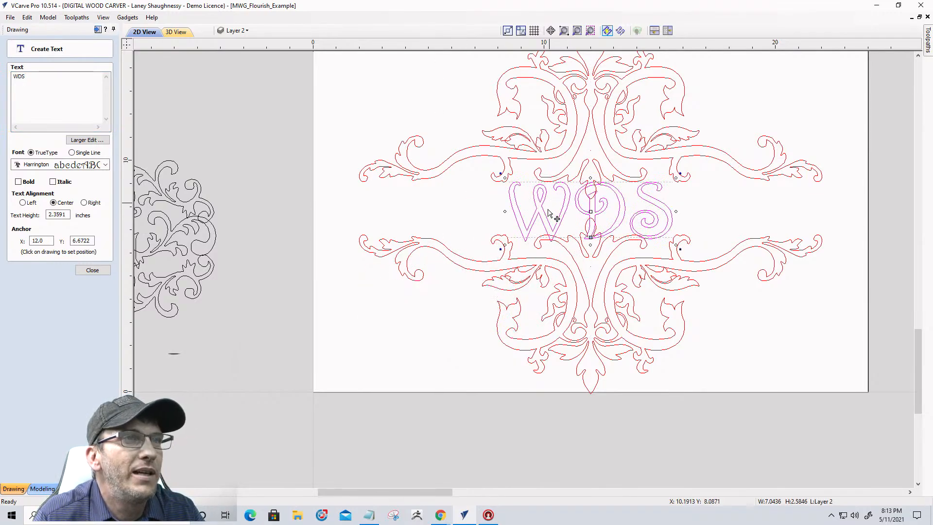
pyautogui.scroll(4, 550, 212)
pyautogui.scroll(-2, 499, 208)
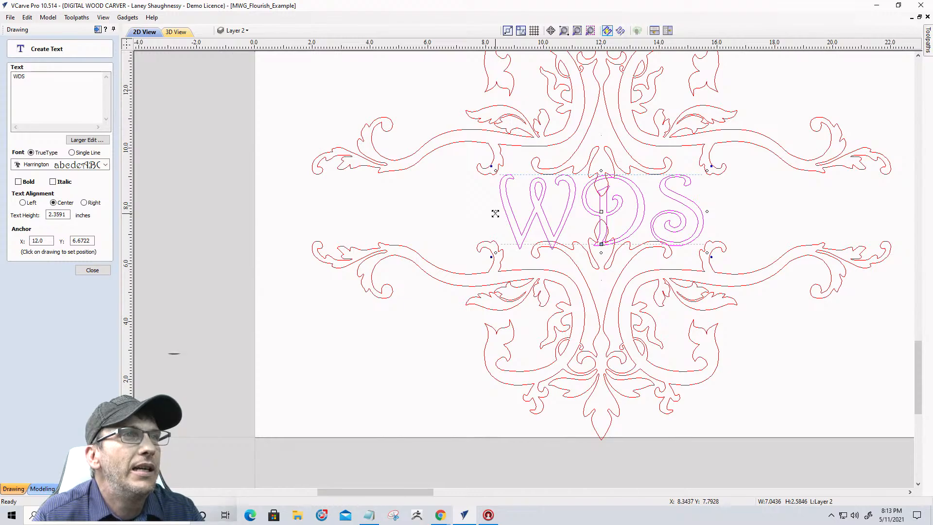
pyautogui.scroll(-4, 495, 213)
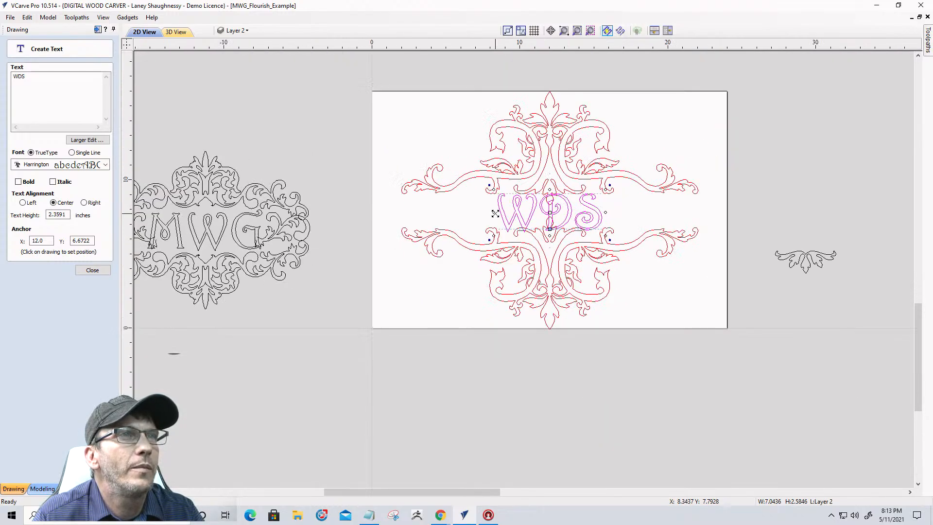
pyautogui.scroll(3, 495, 213)
pyautogui.scroll(-2, 498, 210)
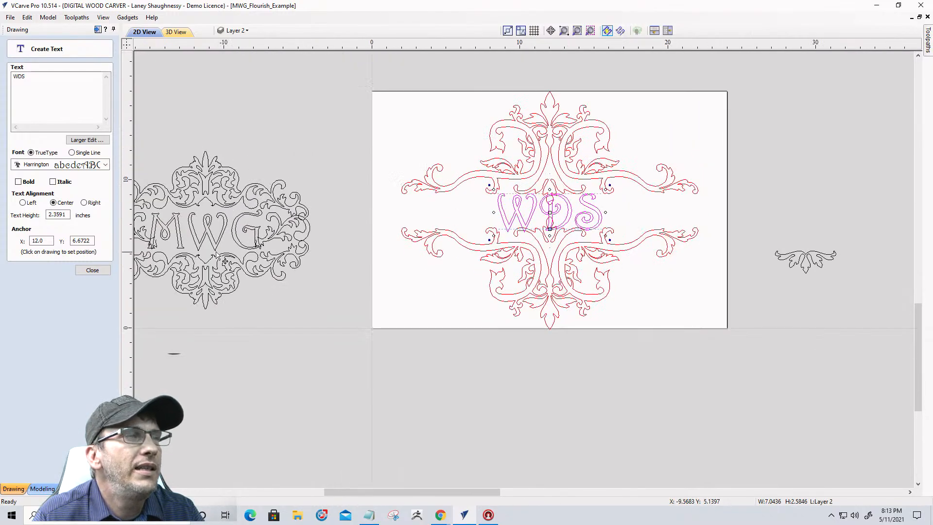
pyautogui.click(105, 271)
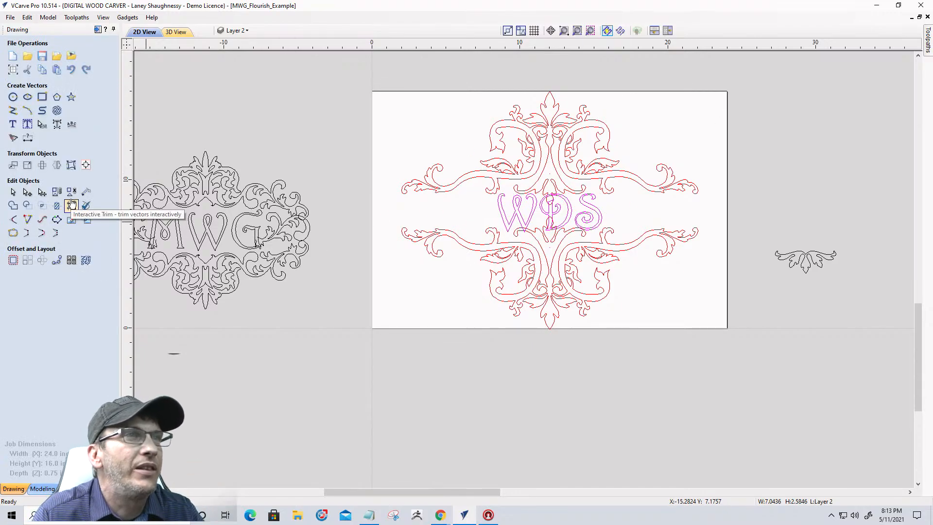
# - Change the job height to 24 inches without scaling the design
pyautogui.click(13, 70)
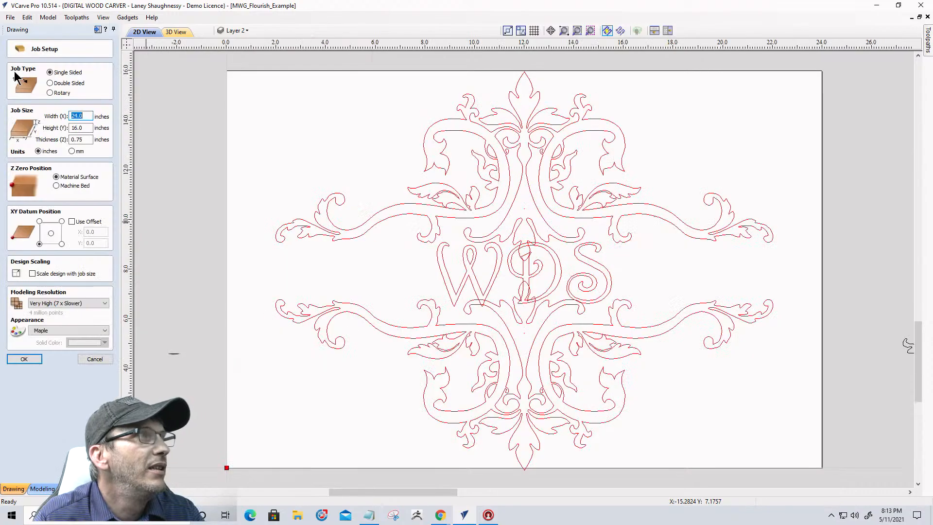
pyautogui.press('Tab')
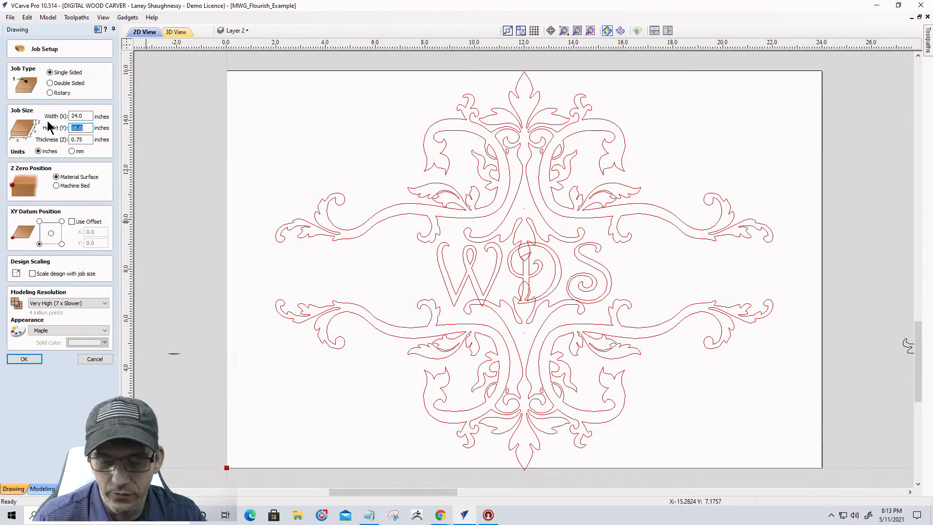
pyautogui.write('24')
pyautogui.click(17, 360)
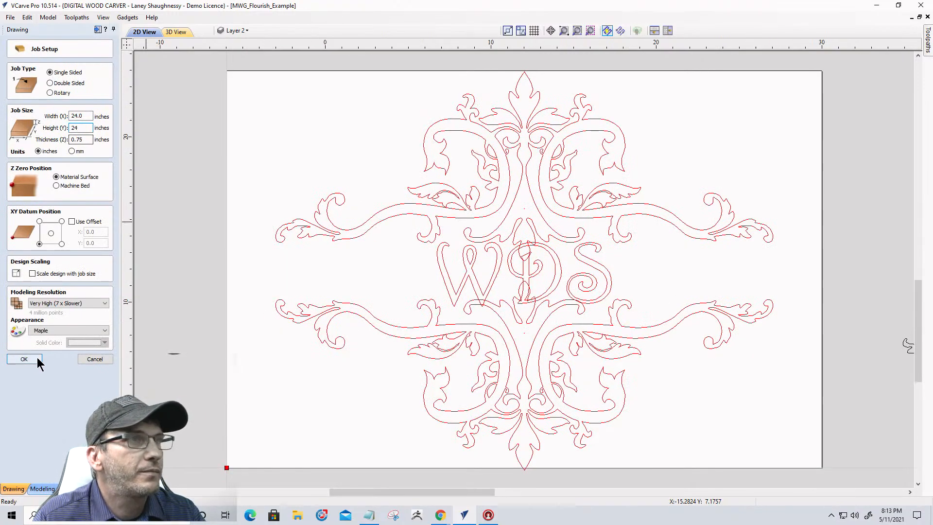
# - Select the complete upper flourish and nudge it straight up until it is well clear of the WDS text
pyautogui.scroll(-2, 388, 354)
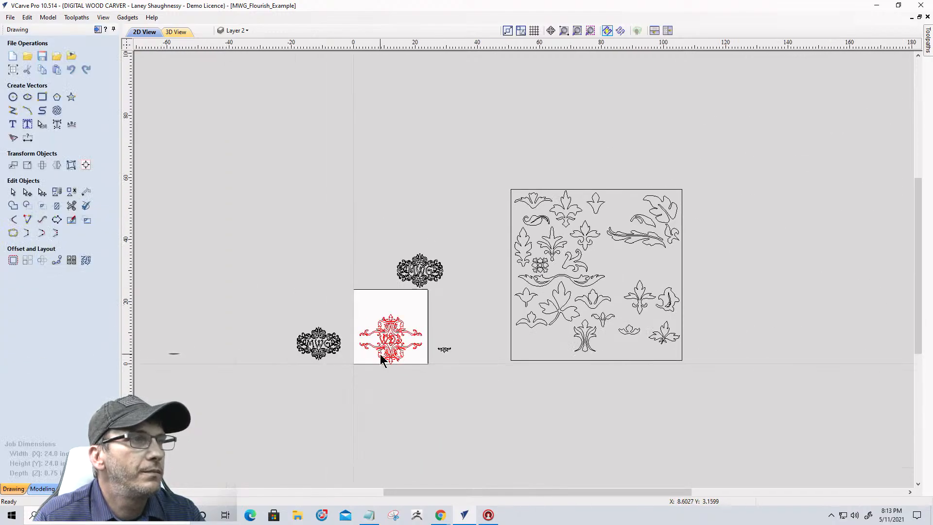
pyautogui.scroll(5, 399, 291)
pyautogui.click(404, 263)
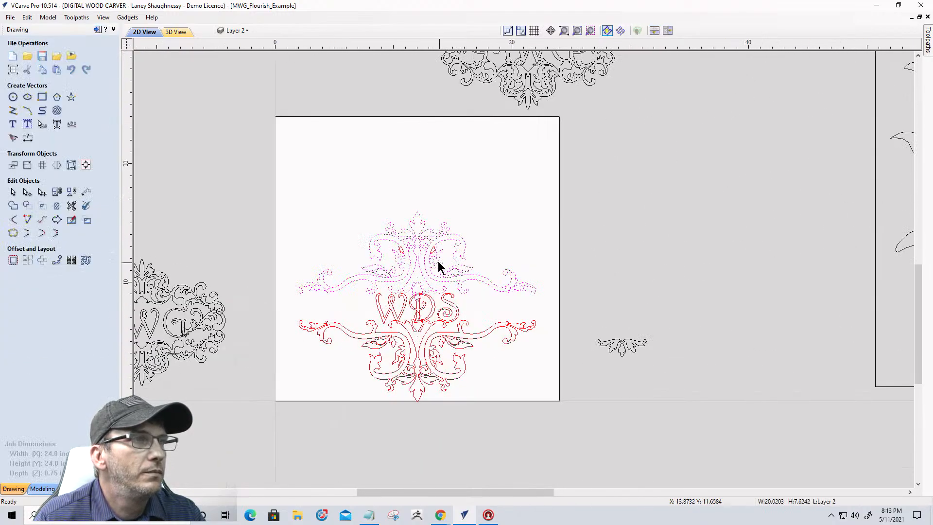
pyautogui.press('Up')
pyautogui.press('Up')
pyautogui.press('Up')
pyautogui.press('Up')
pyautogui.press('Up')
pyautogui.press('Up')
pyautogui.press('Up')
pyautogui.press('Up')
pyautogui.press('Up')
pyautogui.press('Up')
pyautogui.press('Up')
pyautogui.press('Up')
pyautogui.press('Up')
pyautogui.press('Up')
pyautogui.press('Up')
pyautogui.press('Up')
pyautogui.press('Up')
pyautogui.press('Up')
pyautogui.press('Up')
pyautogui.press('Up')
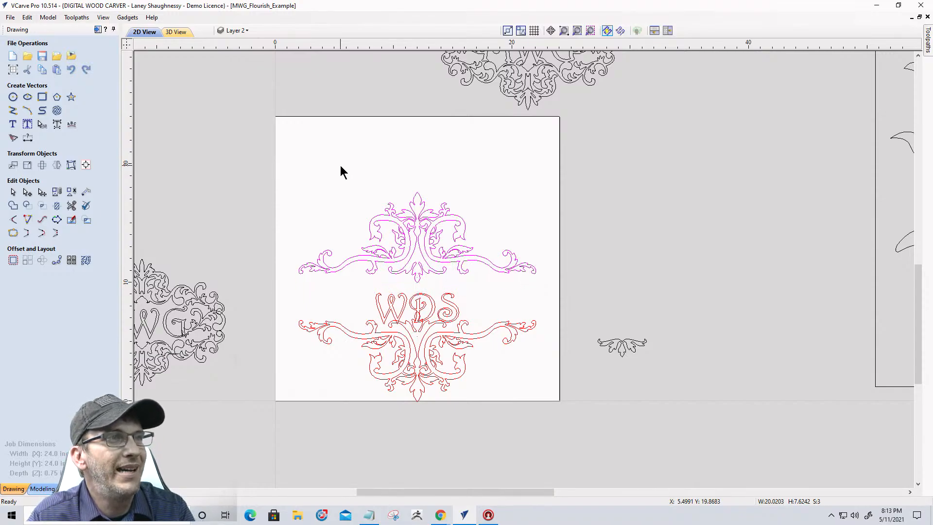
# - Make the WDS text bold
pyautogui.scroll(3, 394, 340)
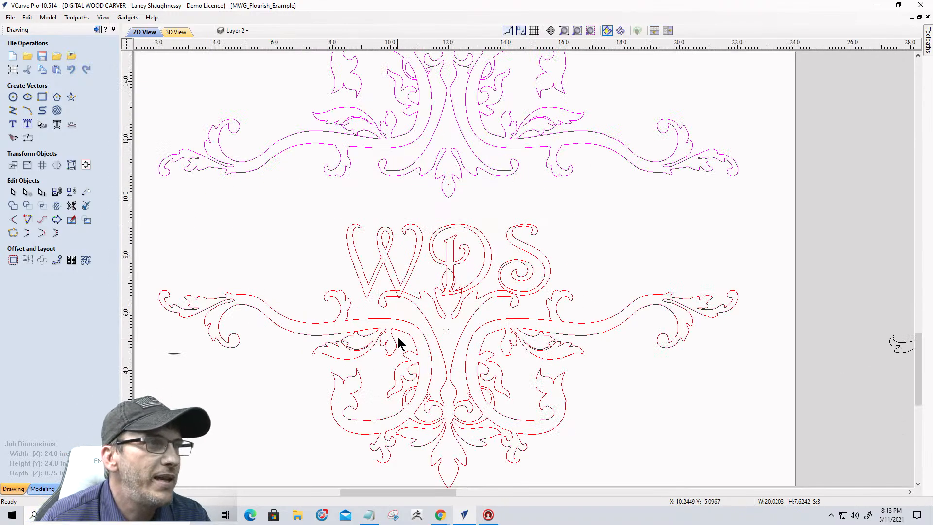
pyautogui.click(414, 244)
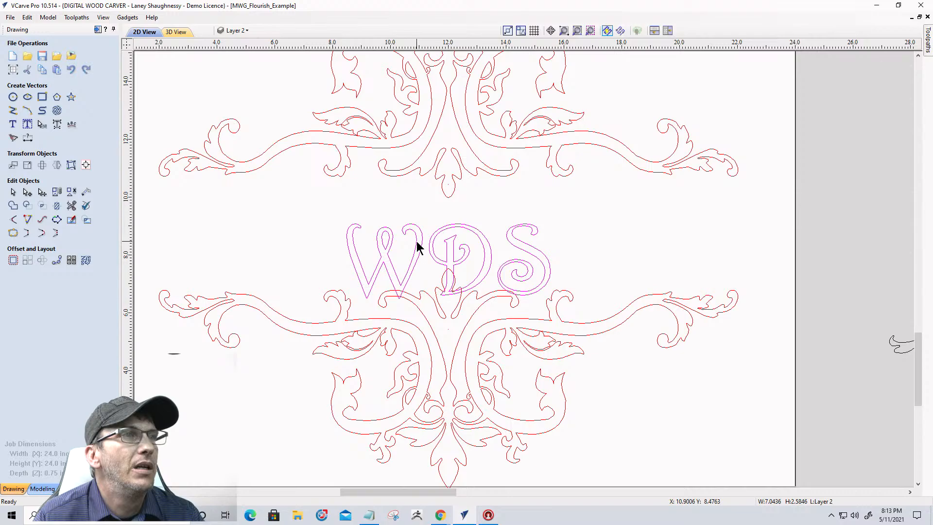
pyautogui.click(12, 124)
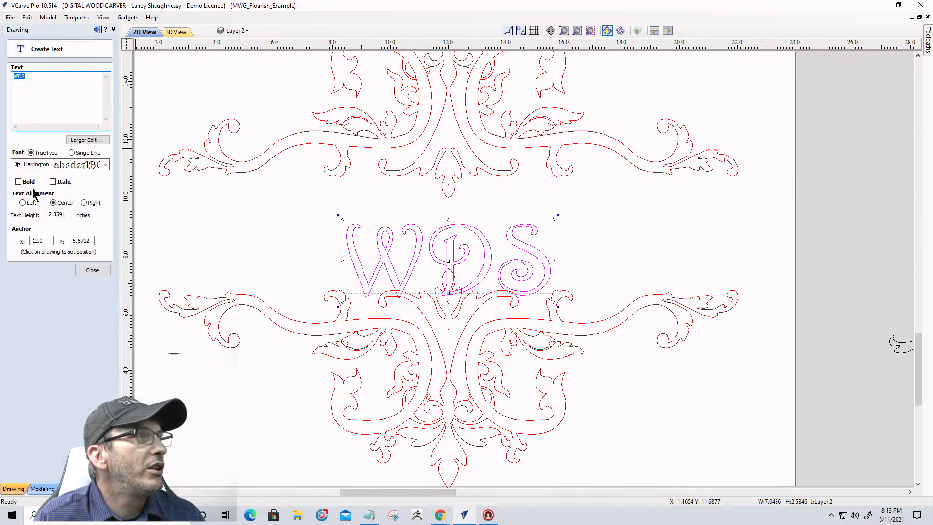
pyautogui.click(19, 182)
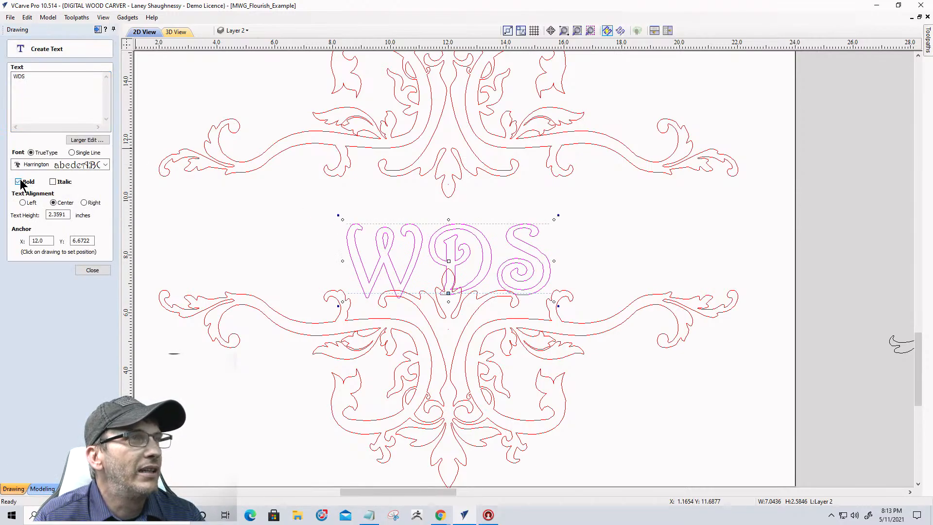
pyautogui.click(92, 270)
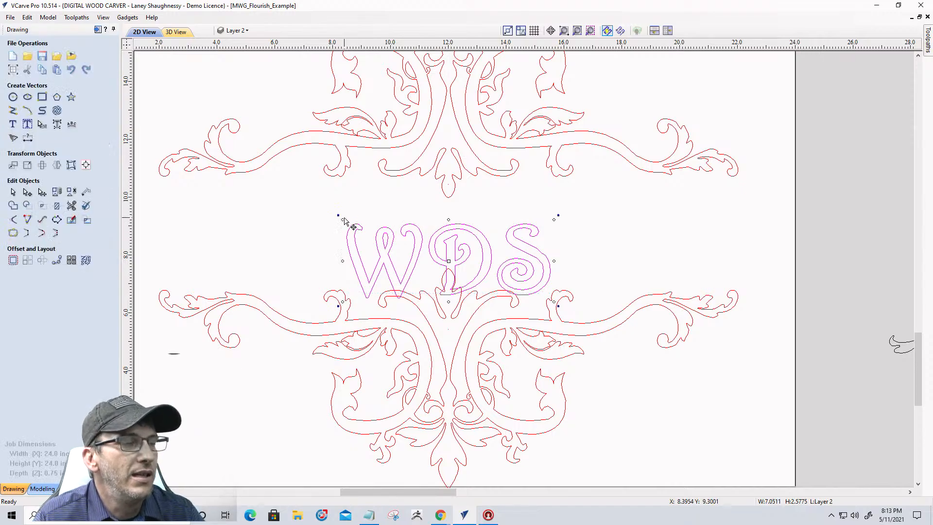
# - Enlarge the WDS text proportionally to about 12.5 by 4.6 inches and centre it on the material in both directions
pyautogui.moveTo(339, 216); pyautogui.dragTo(322, 195)
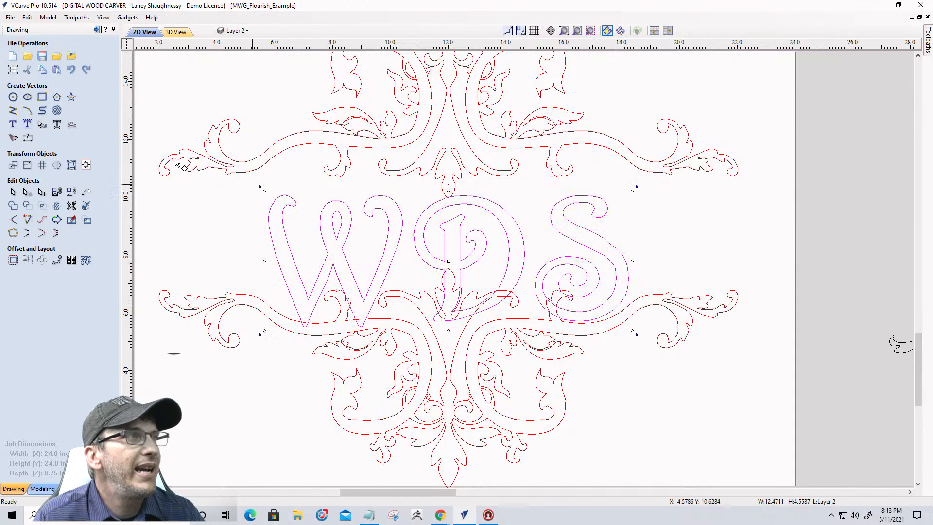
pyautogui.click(86, 165)
pyautogui.click(59, 83)
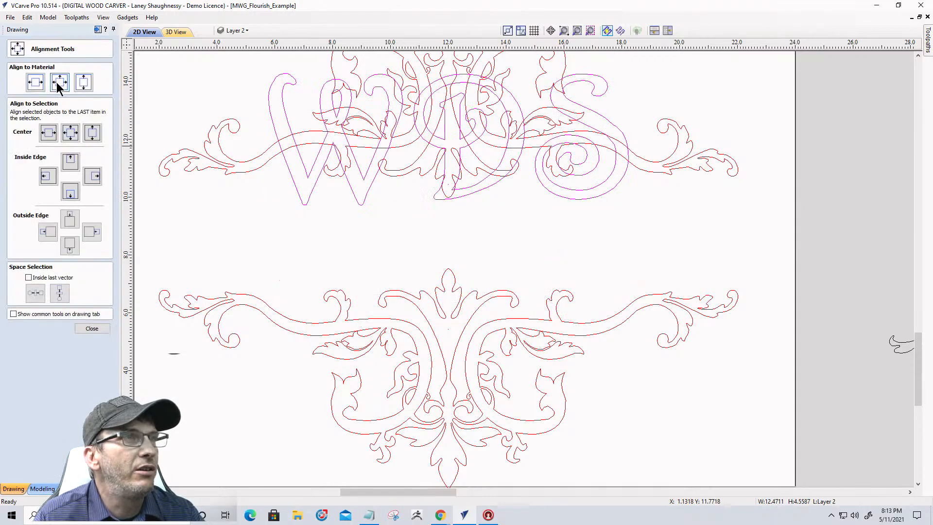
# - Select the complete upper flourish and nudge it straight up until its lowest tip sits just above the enlarged WDS letters
pyautogui.scroll(-3, 450, 381)
pyautogui.scroll(2, 374, 320)
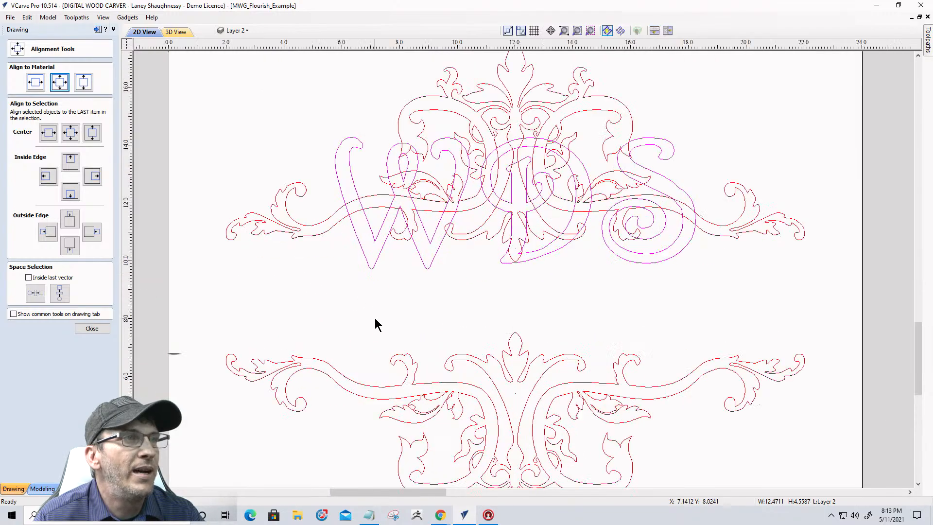
pyautogui.scroll(-2, 378, 323)
pyautogui.scroll(1, 386, 301)
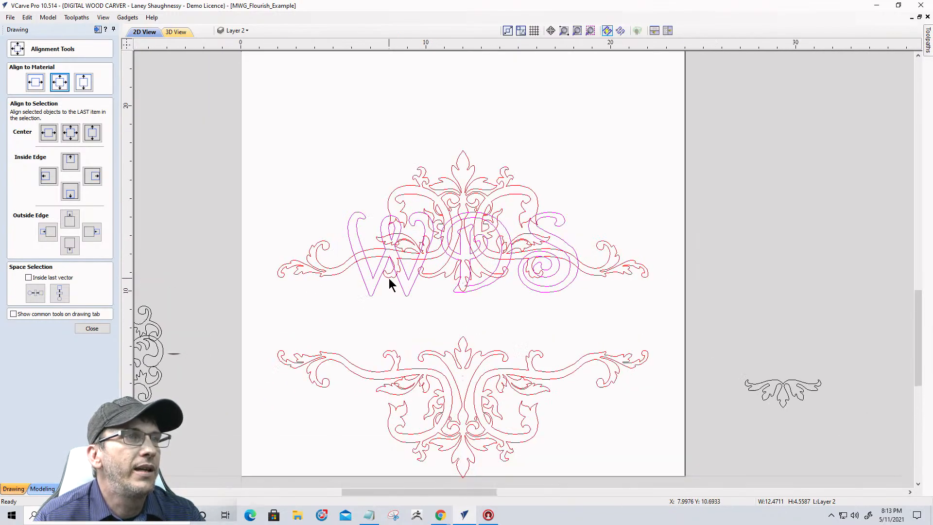
pyautogui.click(469, 190)
pyautogui.press('Up')
pyautogui.press('Up')
pyautogui.press('Up')
pyautogui.press('Up')
pyautogui.press('Up')
pyautogui.press('Up')
pyautogui.press('Up')
pyautogui.press('Up')
pyautogui.press('Up')
pyautogui.press('Up')
pyautogui.press('Up')
pyautogui.press('Up')
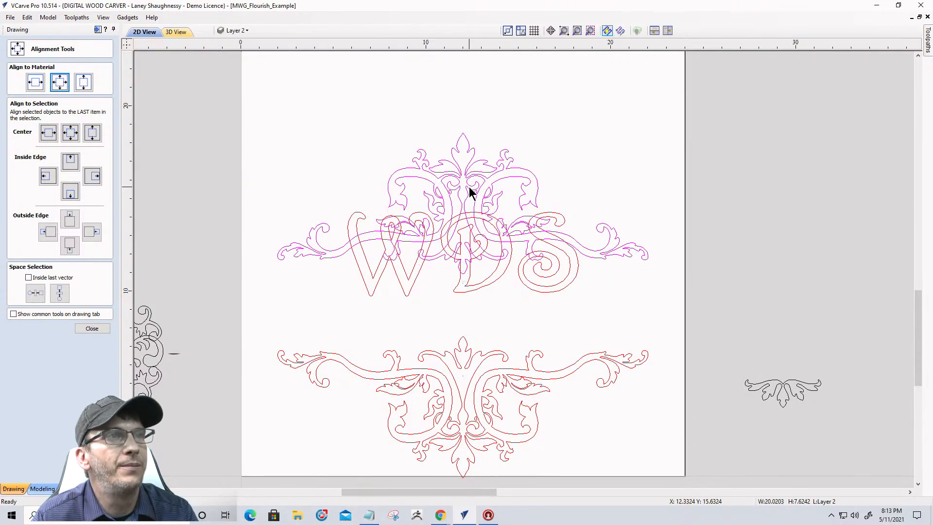
pyautogui.press('Up')
pyautogui.press('Up')
pyautogui.press('Up')
pyautogui.press('Up')
pyautogui.press('Up')
pyautogui.press('Up')
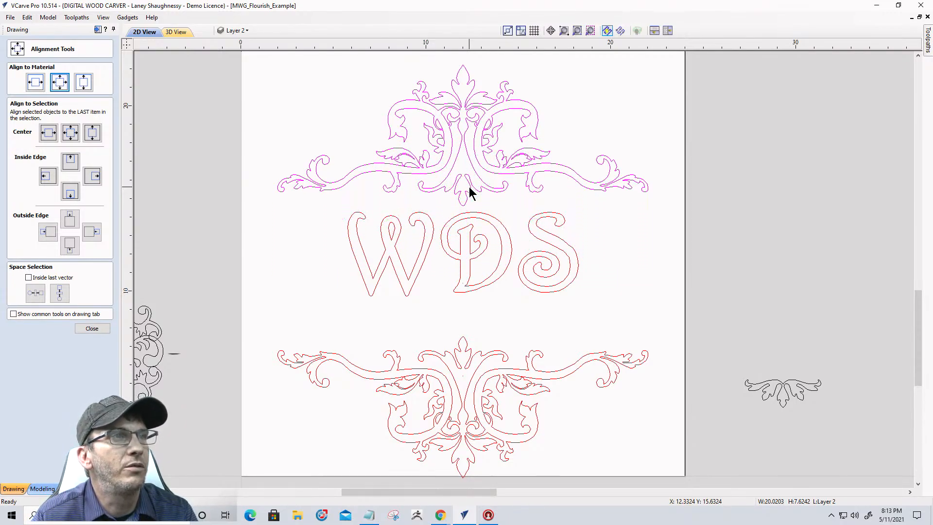
pyautogui.press('Down')
pyautogui.press('Down')
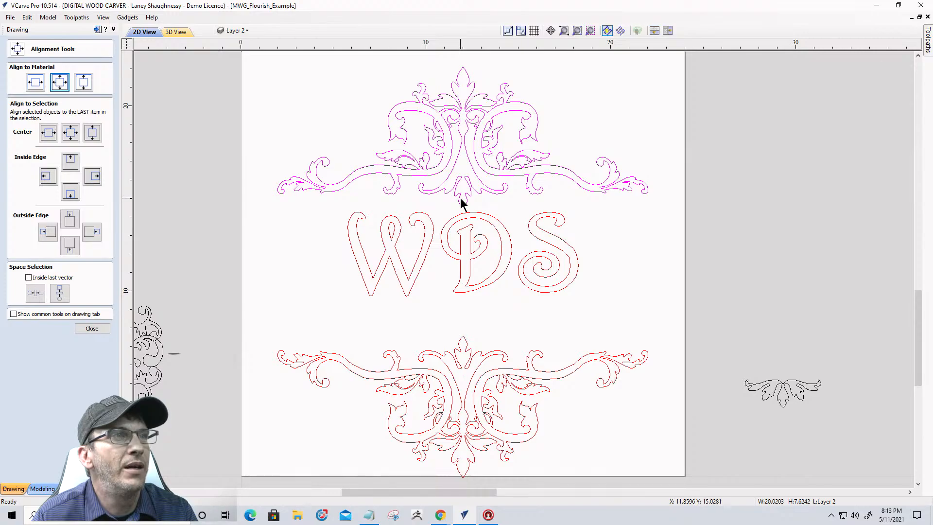
# - Delete the complete lower flourish beneath the WDS text
pyautogui.click(462, 351)
pyautogui.press('Delete')
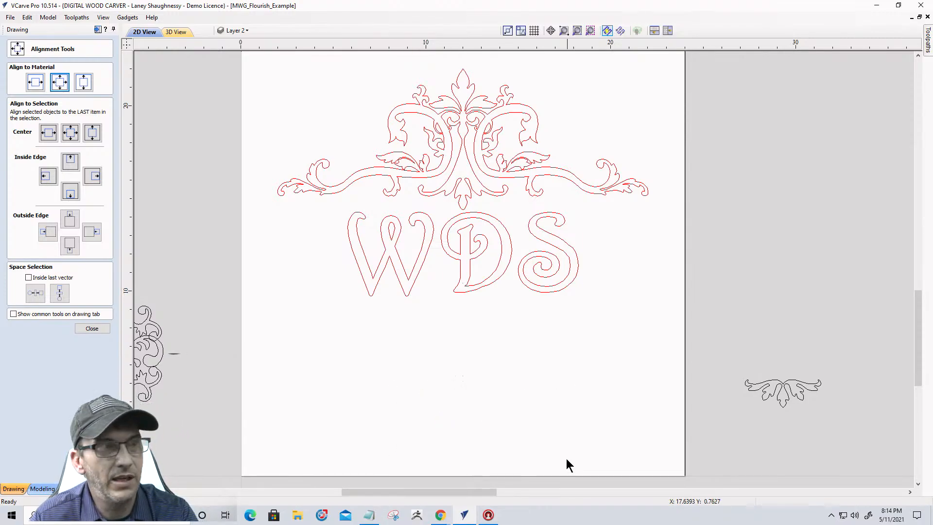
# - Mirror a copy of the complete upper flourish vertically about the job centre, placing it beneath the WDS text
pyautogui.click(450, 150)
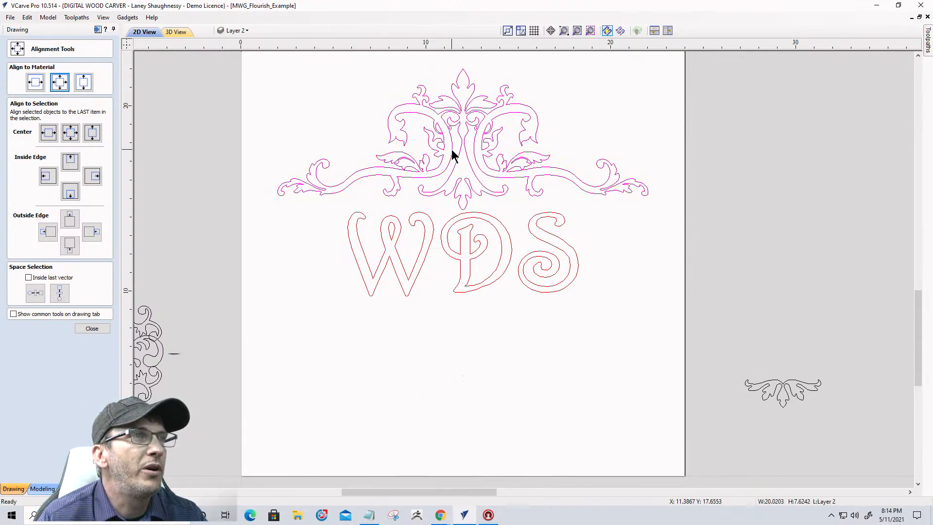
pyautogui.click(92, 328)
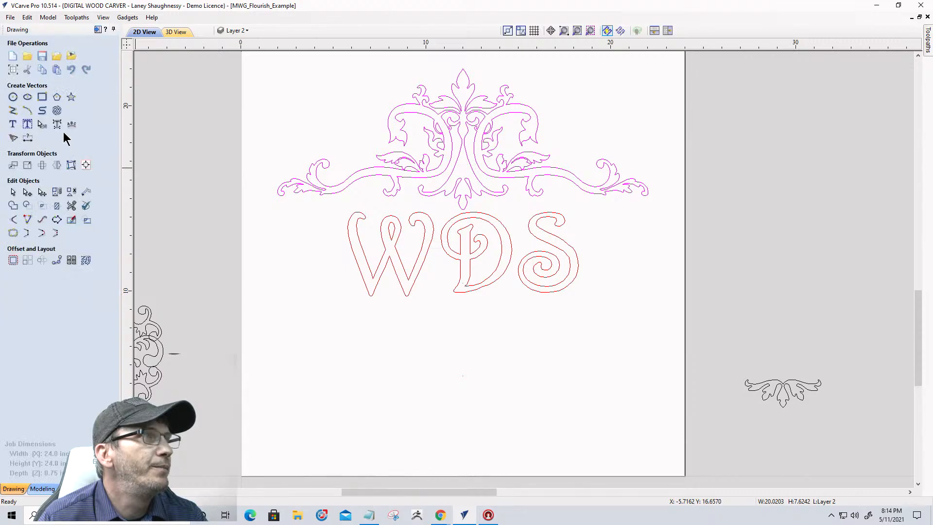
pyautogui.click(53, 164)
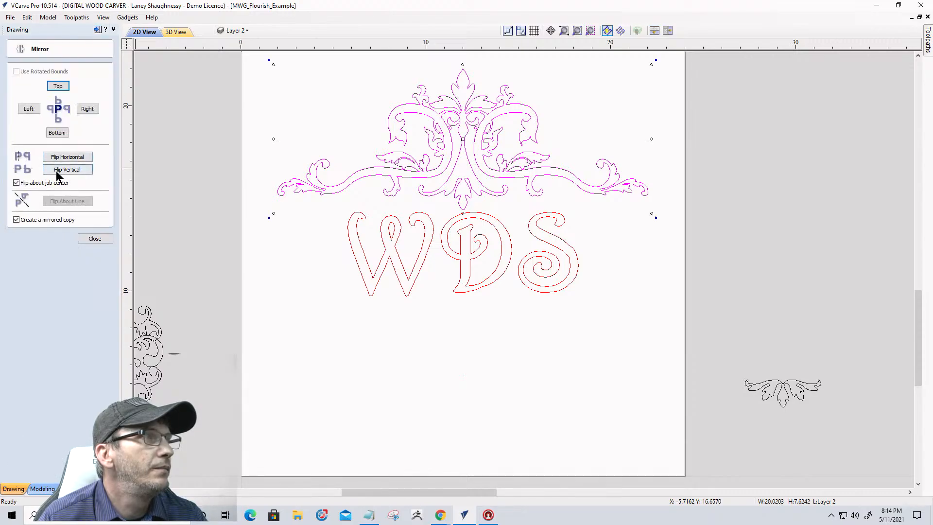
pyautogui.click(57, 170)
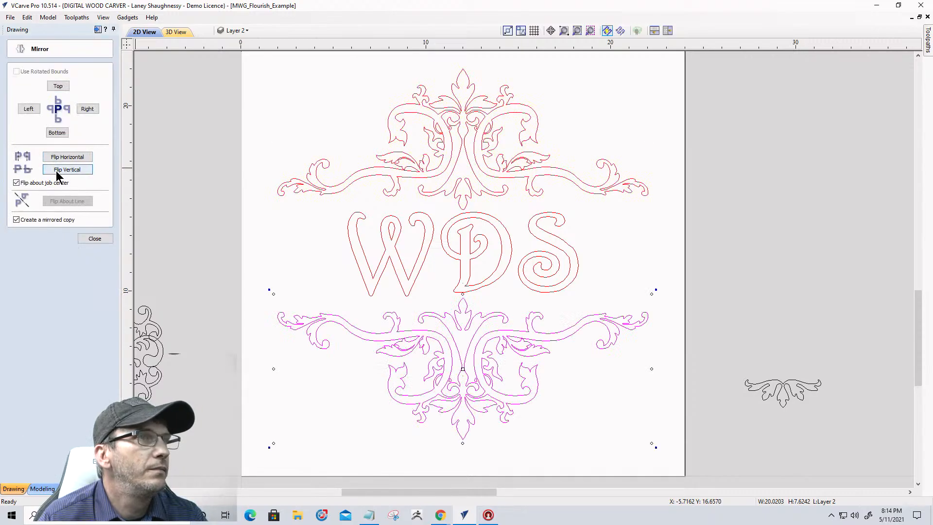
pyautogui.click(90, 240)
pyautogui.click(297, 247)
# - Examine the mirrored composition and the long leaf motifs in the ornament collection as candidates for a side piece
pyautogui.scroll(-2, 549, 333)
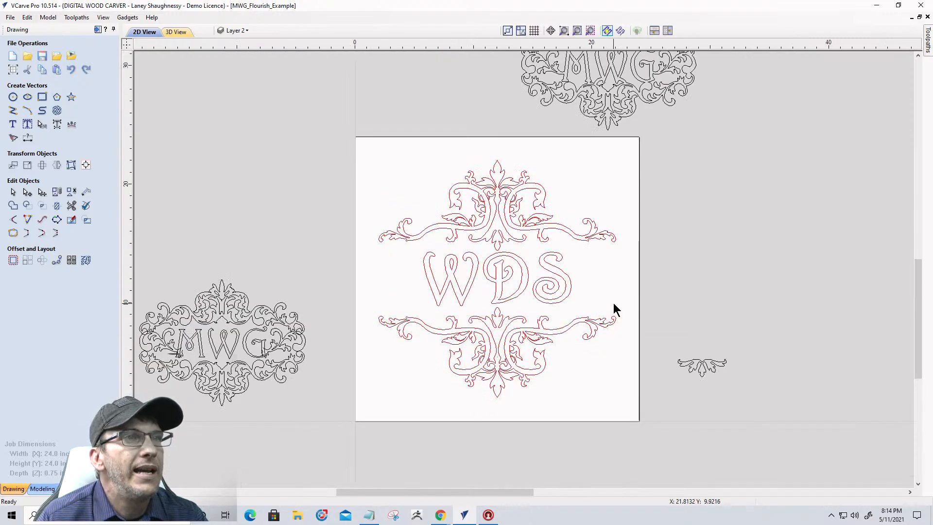
pyautogui.scroll(3, 615, 310)
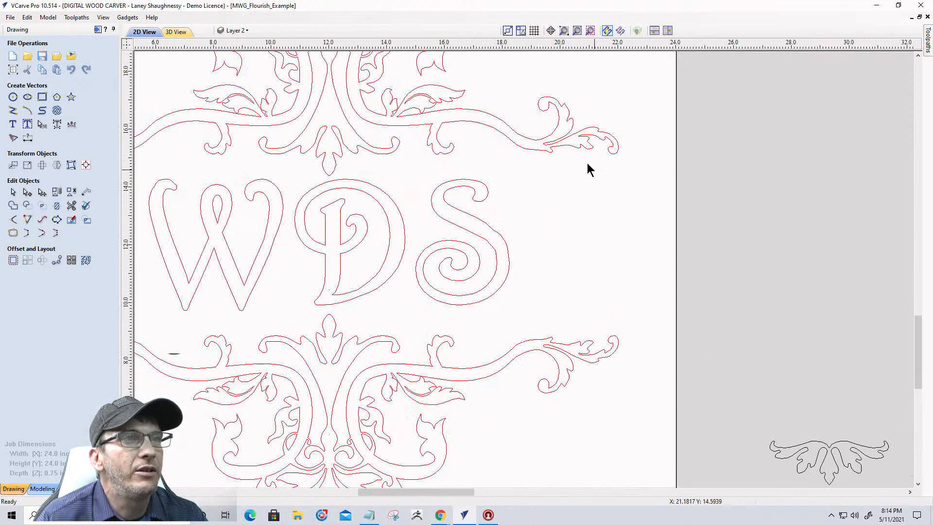
pyautogui.scroll(-2, 621, 286)
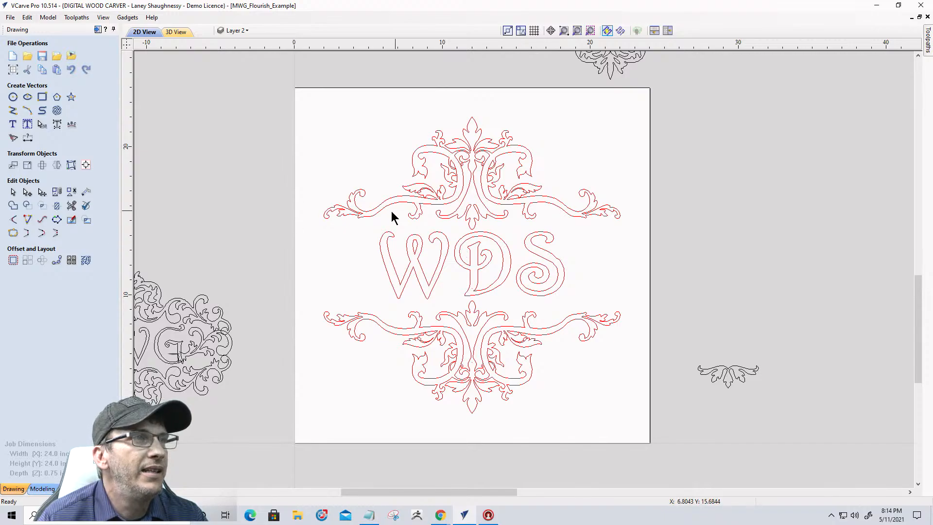
pyautogui.scroll(-5, 361, 240)
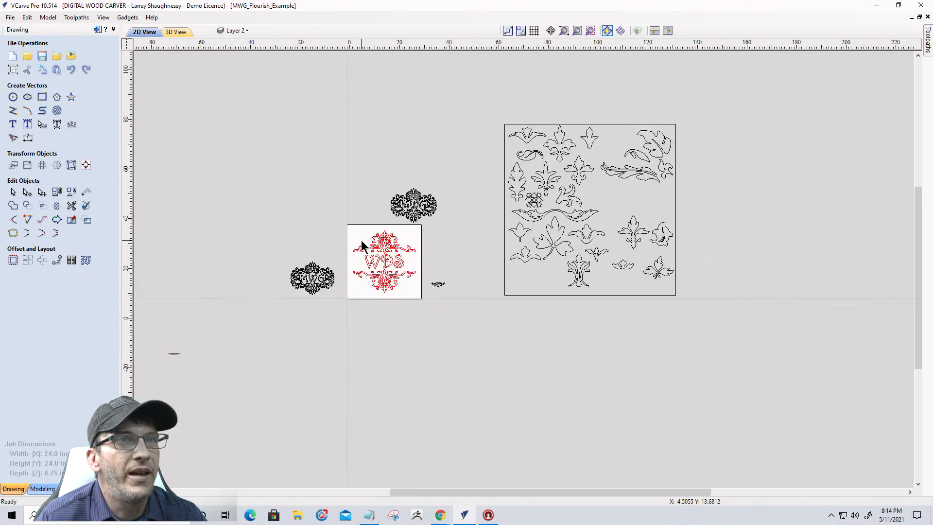
pyautogui.scroll(2, 413, 246)
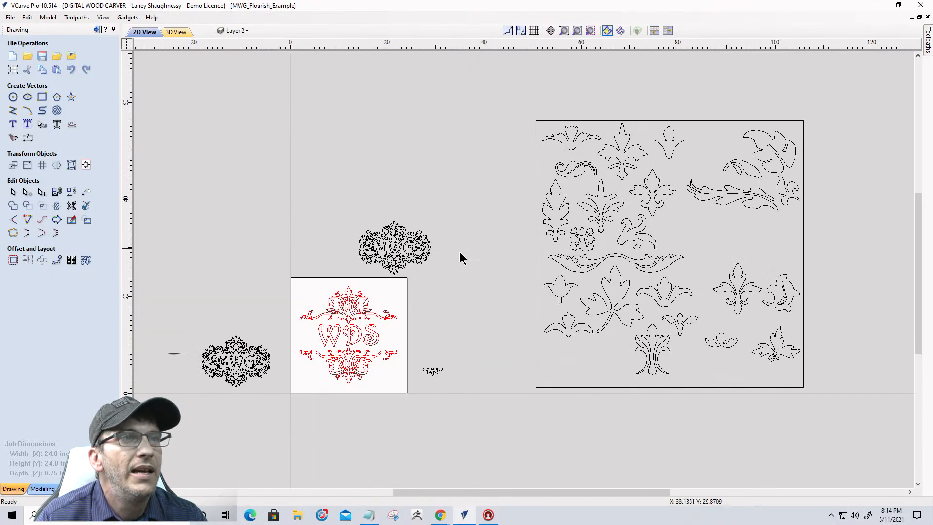
pyautogui.click(613, 261)
pyautogui.click(737, 191)
pyautogui.scroll(3, 738, 191)
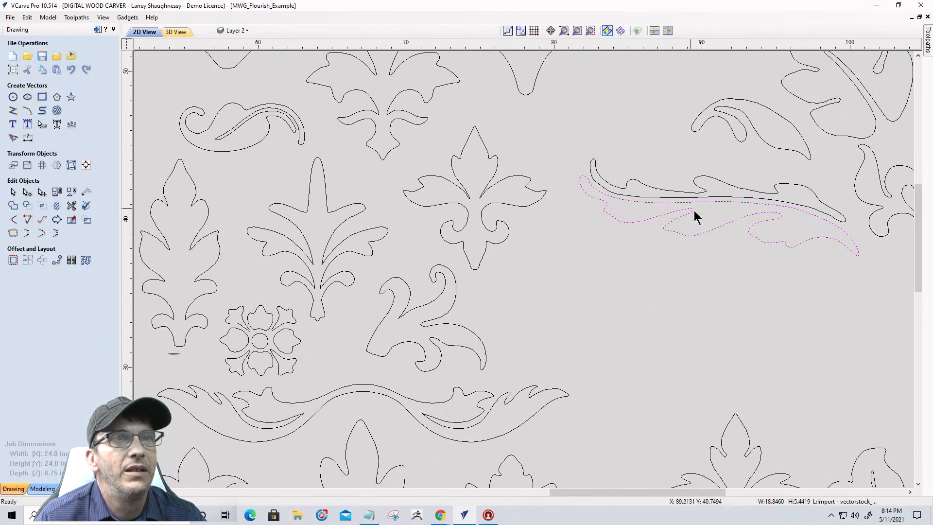
pyautogui.keyDown('shift'); pyautogui.click(644, 189); pyautogui.keyUp('shift')
pyautogui.scroll(-2, 643, 188)
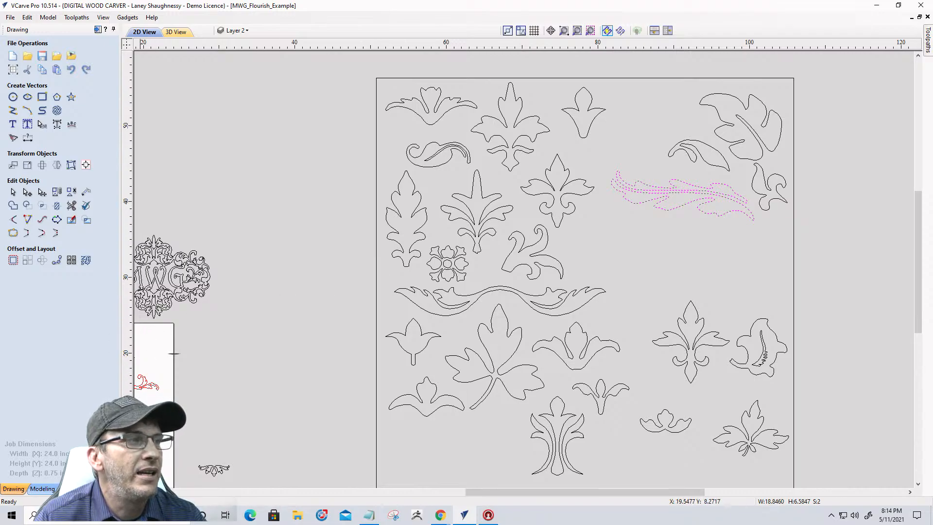
# - Move the wide symmetrical wavy scroll from the ornament collection to the right edge of the job, level with the WDS text
pyautogui.click(491, 286)
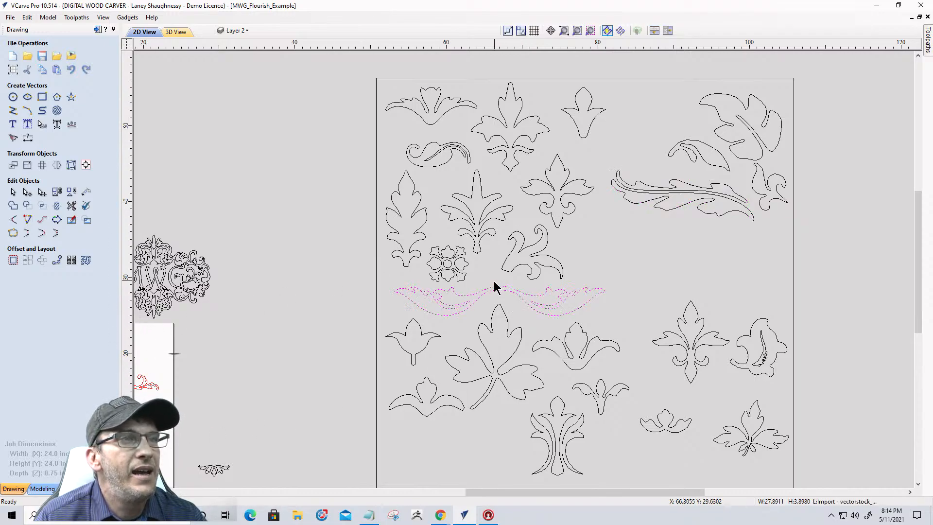
pyautogui.scroll(4, 487, 285)
pyautogui.scroll(-3, 559, 248)
pyautogui.scroll(-3, 636, 224)
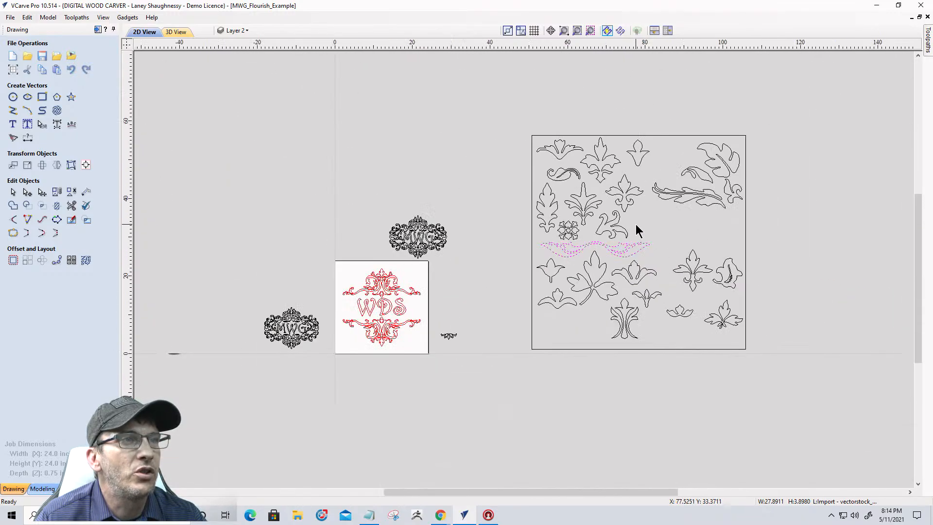
pyautogui.scroll(4, 400, 330)
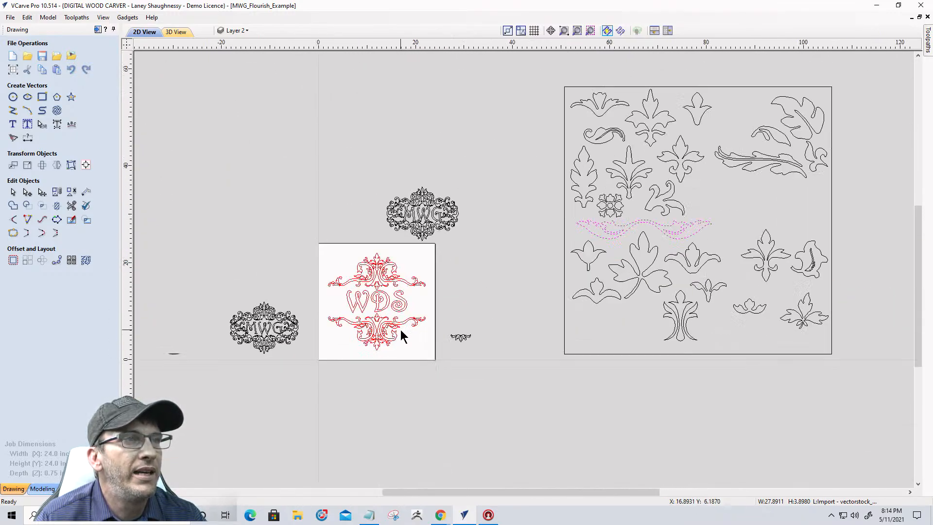
pyautogui.scroll(-2, 442, 312)
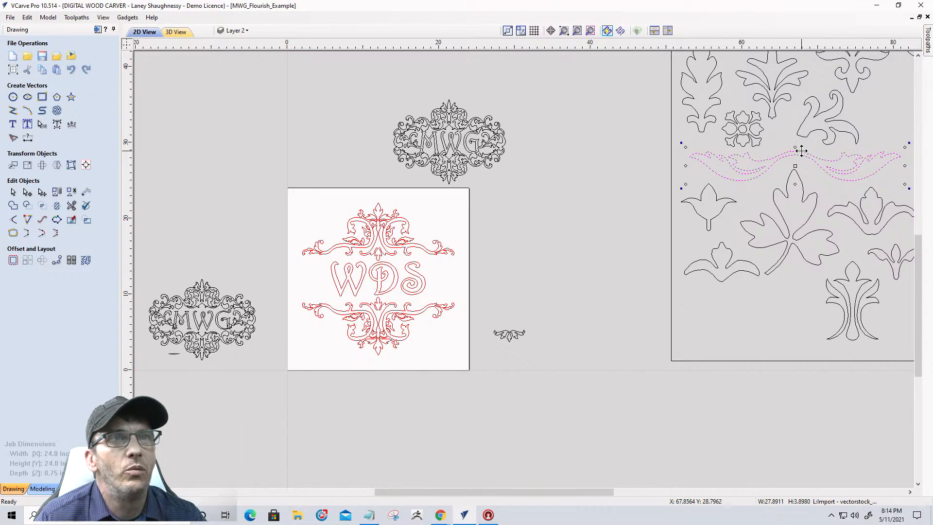
pyautogui.moveTo(801, 151); pyautogui.dragTo(515, 254)
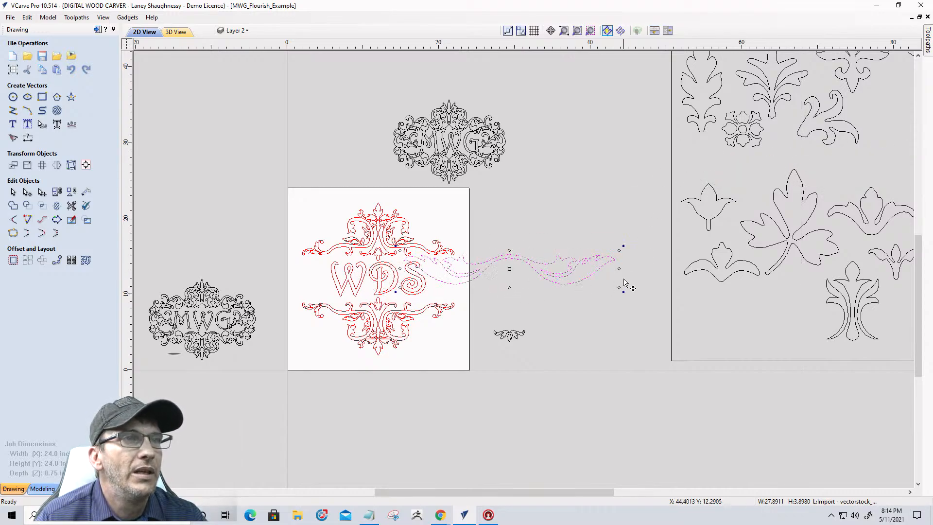
# - Rotate the wavy scroll about its centre until it stands upright
pyautogui.press('9')
pyautogui.press('9')
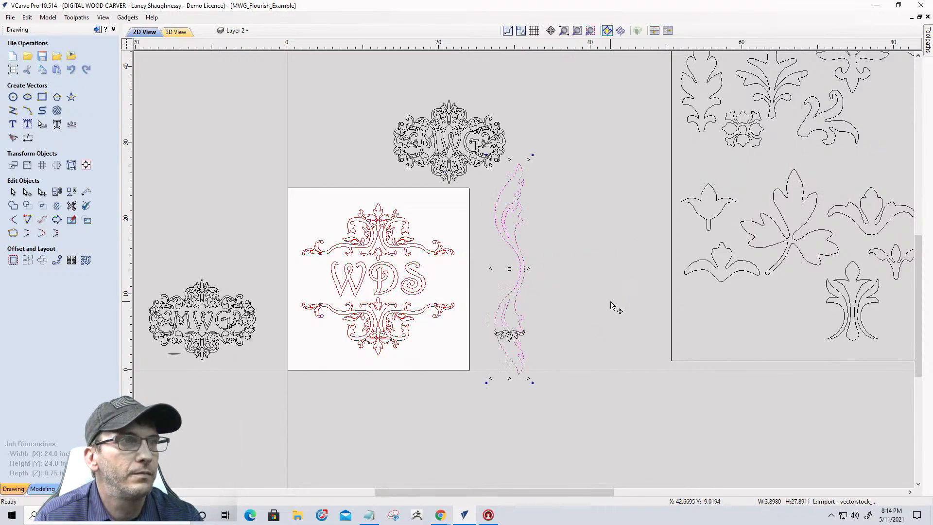
pyautogui.press('9')
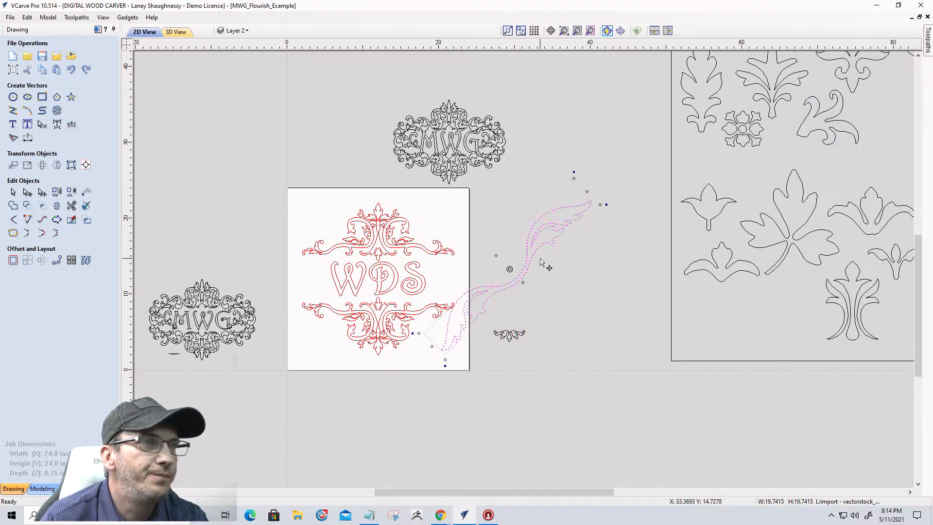
pyautogui.press('9')
pyautogui.press('9')
pyautogui.press('9')
pyautogui.press('9')
pyautogui.press('9')
pyautogui.press('9')
pyautogui.press('9')
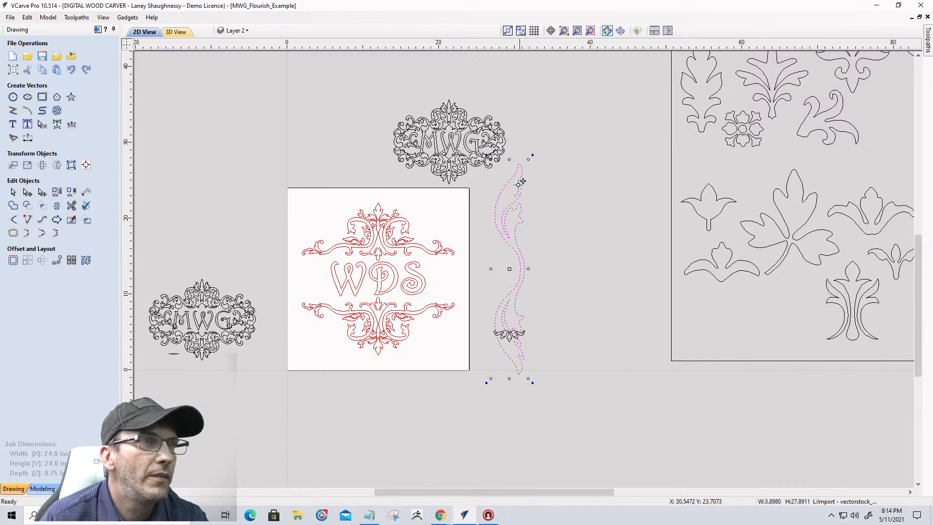
# - Shrink the upright wavy scroll to about 0.91 by 6.53 inches and fit it between the right-hand tips of the upper and lower flourishes
pyautogui.moveTo(533, 154); pyautogui.dragTo(518, 254)
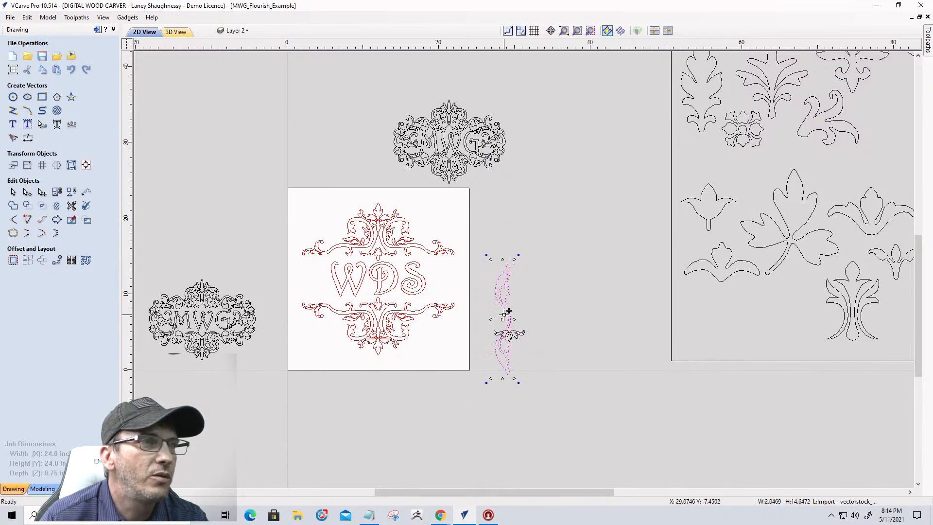
pyautogui.moveTo(504, 316); pyautogui.dragTo(443, 276)
pyautogui.moveTo(431, 219)
pyautogui.mouseDown()
pyautogui.moveTo(453, 256)
pyautogui.moveTo(445, 208)
pyautogui.mouseUp()
pyautogui.moveTo(445, 294); pyautogui.dragTo(444, 277)
pyautogui.scroll(6, 444, 279)
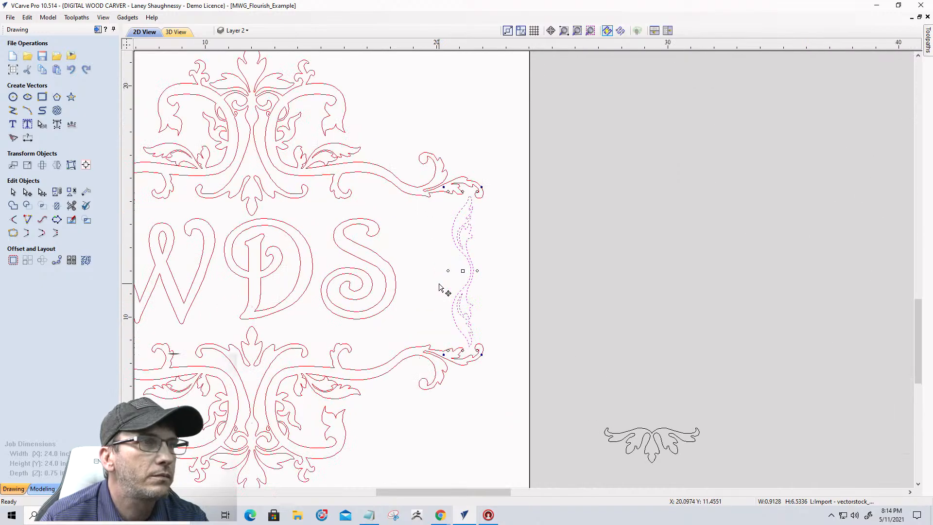
pyautogui.scroll(-6, 475, 292)
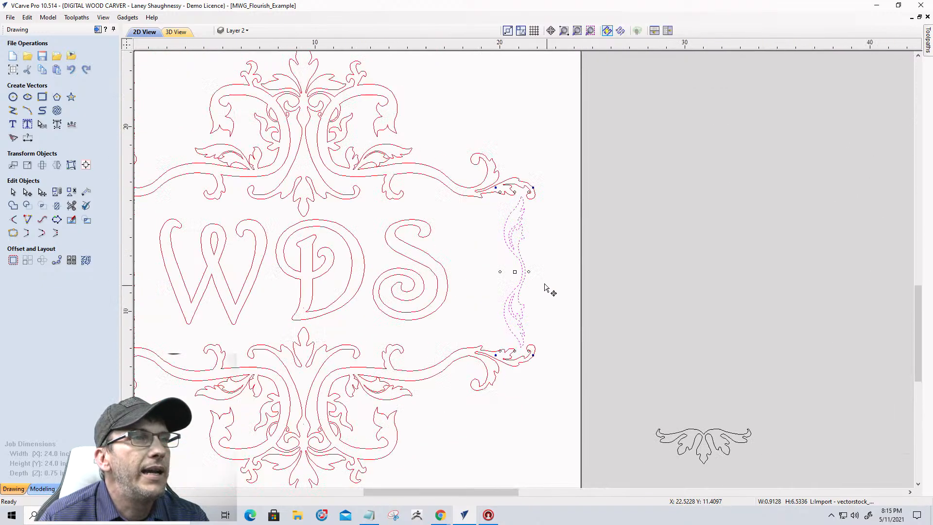
pyautogui.scroll(6, 533, 286)
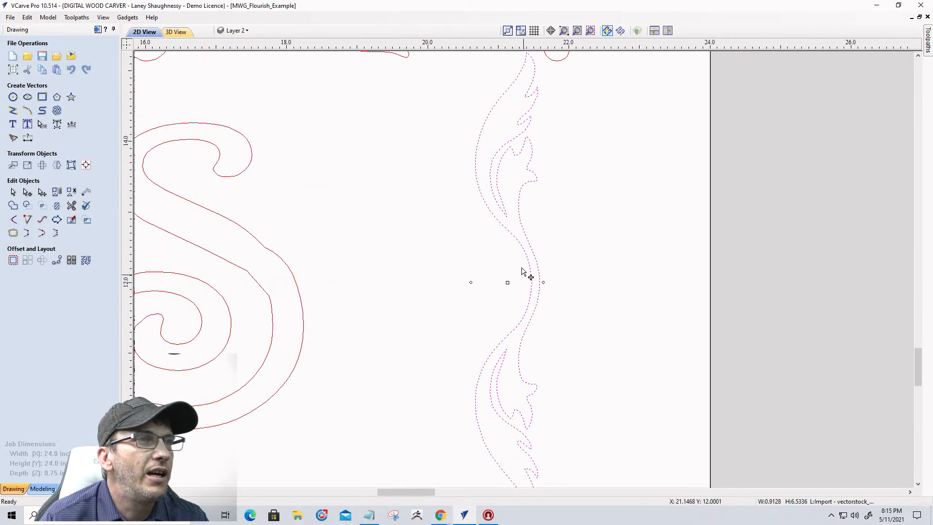
pyautogui.scroll(-8, 475, 287)
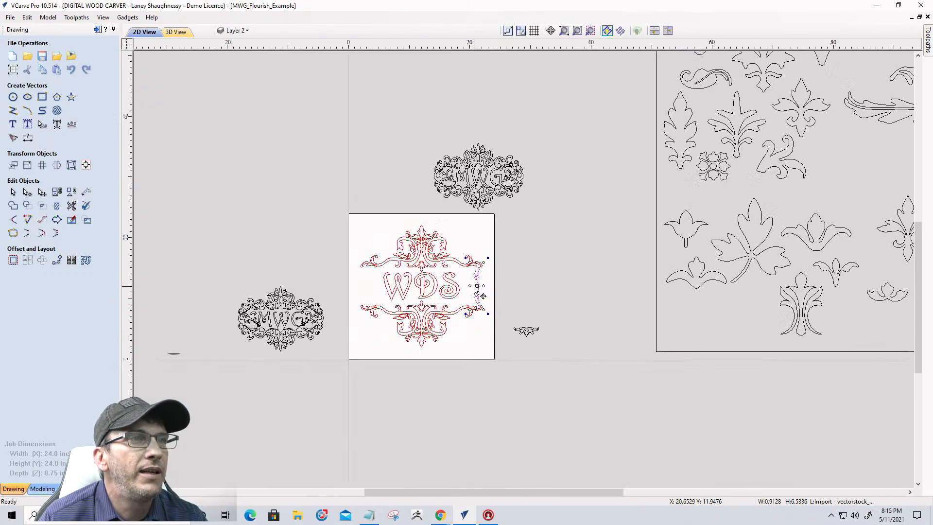
pyautogui.scroll(-1, 828, 272)
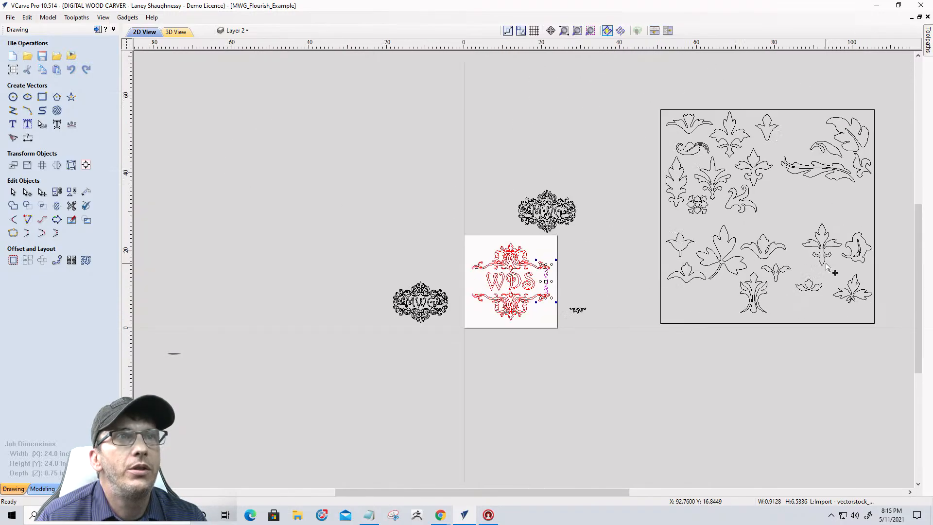
# - Move the spreading leaf motif with the notched centre petal from the collection to the right flourish tips and rotate it 90 degrees, centre petal facing the lettering
pyautogui.click(683, 130)
pyautogui.scroll(5, 681, 130)
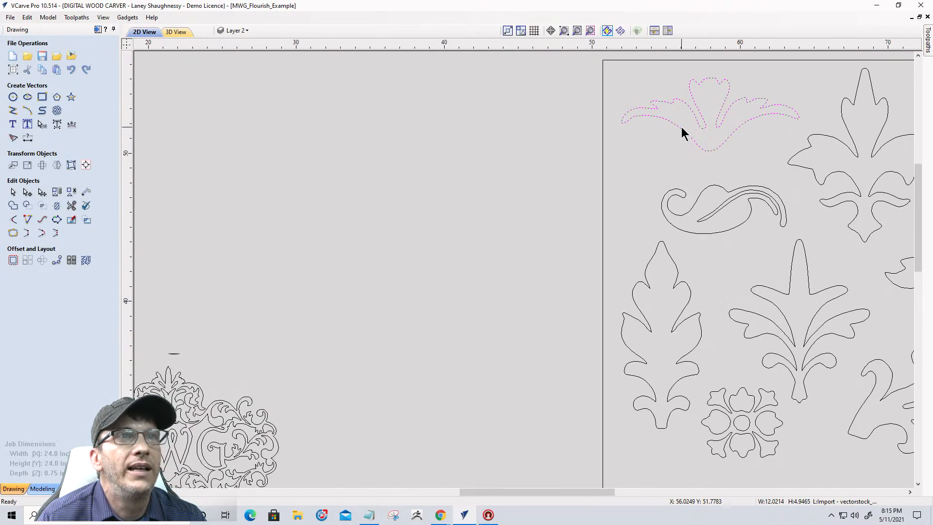
pyautogui.scroll(-5, 681, 129)
pyautogui.click(760, 139)
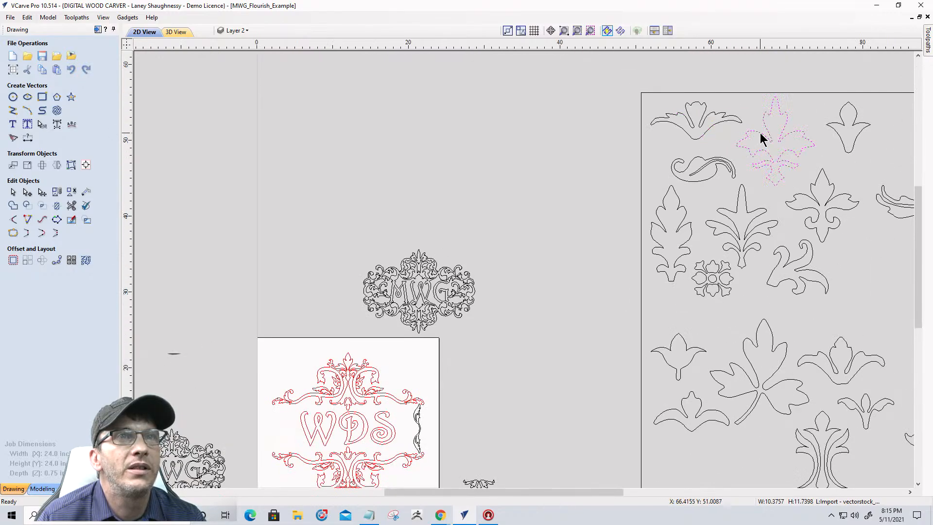
pyautogui.scroll(5, 760, 139)
pyautogui.scroll(-3, 760, 139)
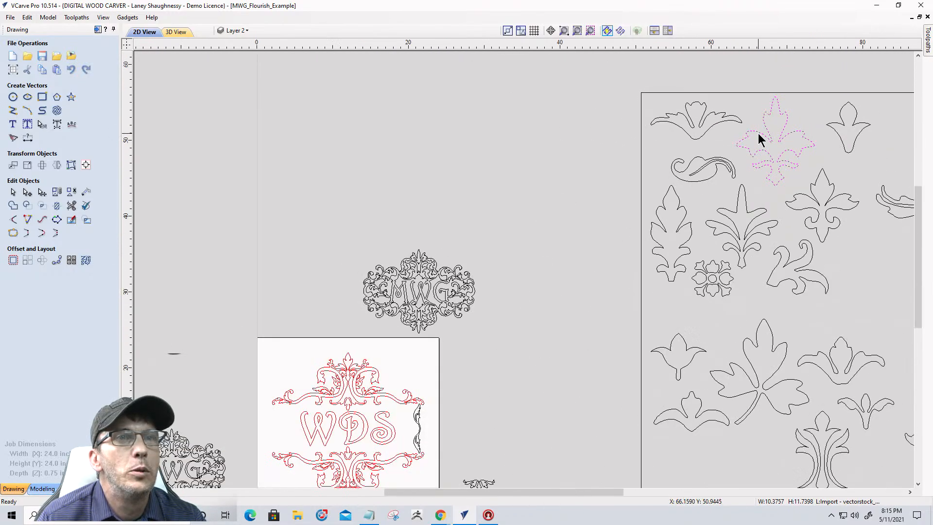
pyautogui.click(690, 126)
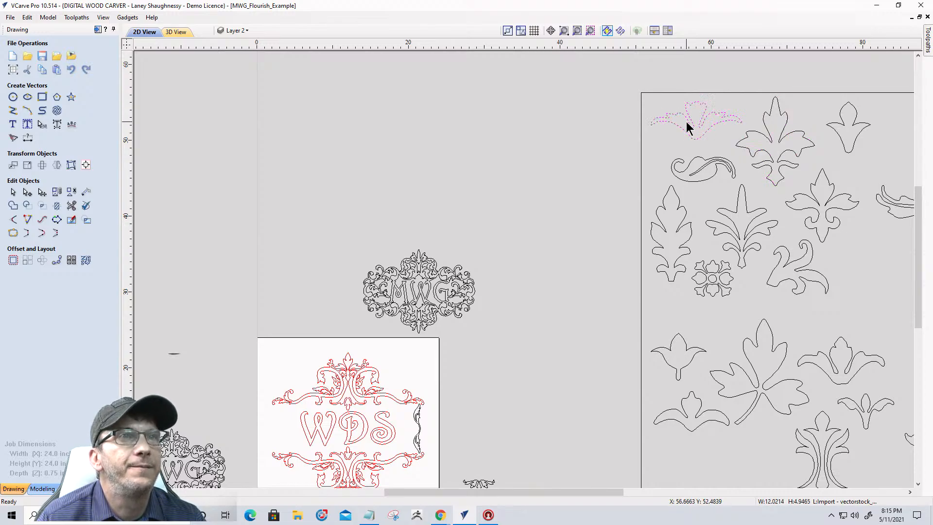
pyautogui.click(690, 115)
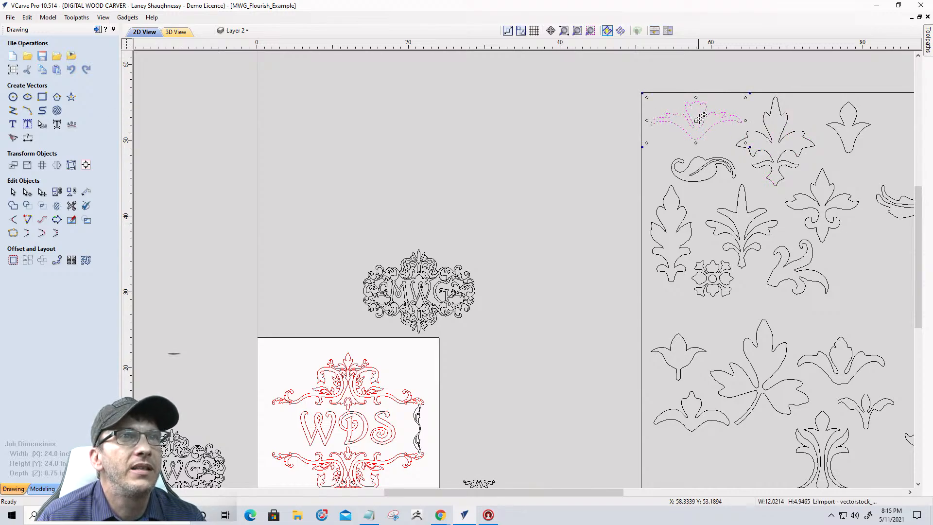
pyautogui.moveTo(698, 120); pyautogui.dragTo(412, 411)
pyautogui.scroll(3, 416, 427)
pyautogui.press('9')
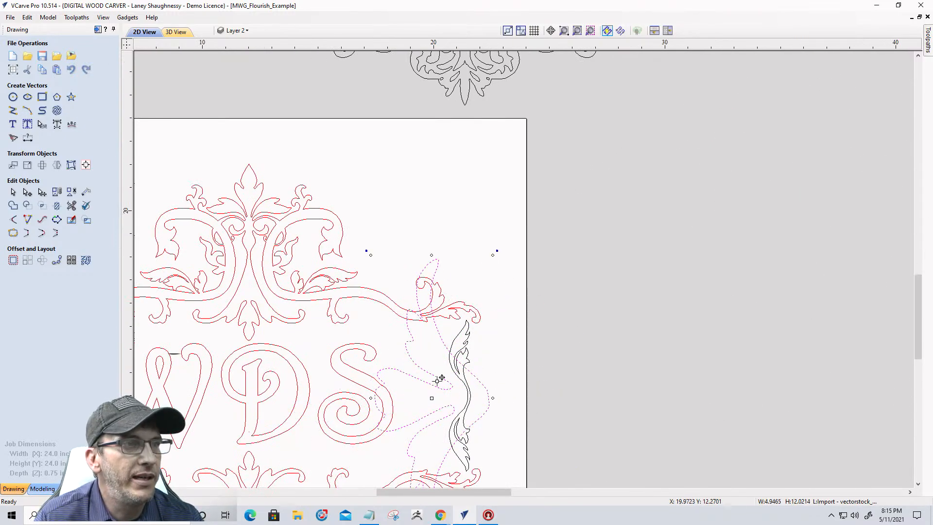
# - Shrink the rotated leaf motif to about 2.17 by 5.26 inches and nudge its back against the middle of the wavy scroll
pyautogui.moveTo(371, 255); pyautogui.dragTo(439, 382)
pyautogui.moveTo(448, 467); pyautogui.dragTo(425, 385)
pyautogui.scroll(3, 441, 395)
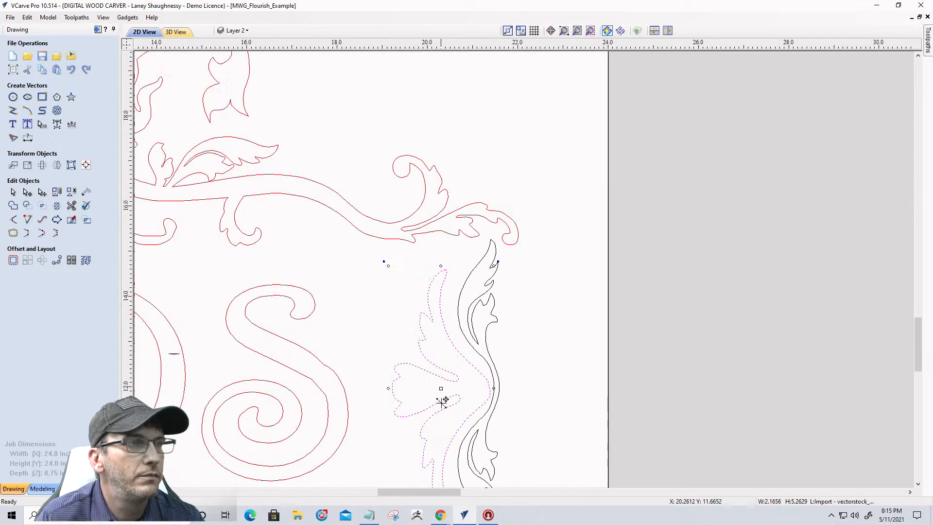
pyautogui.press('Right')
pyautogui.press('Right')
pyautogui.press('Right')
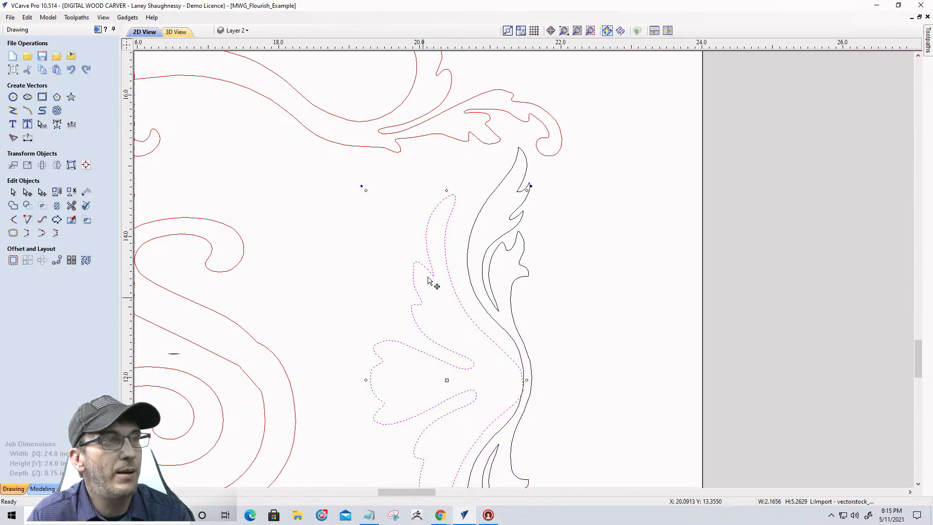
# - Centre the wavy scroll and the leaf motif at the right side vertically on the material, one after the other
pyautogui.scroll(-3, 507, 279)
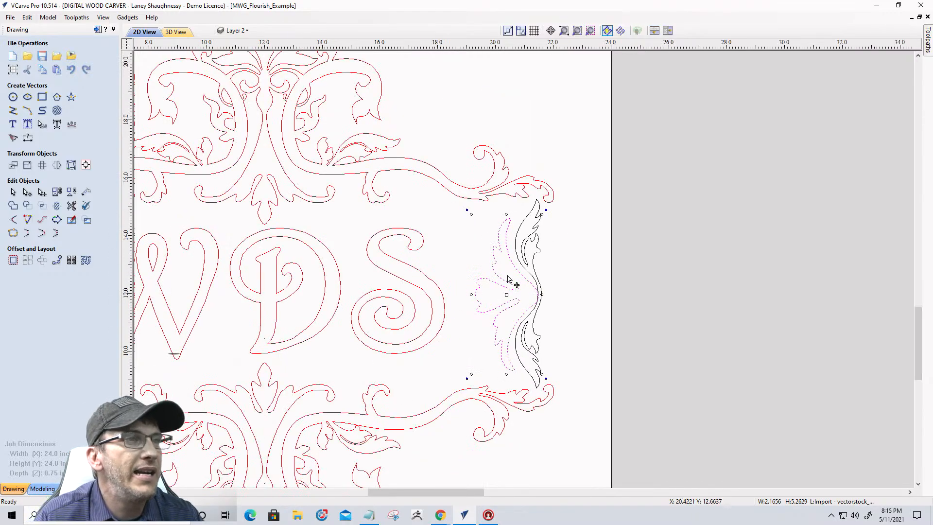
pyautogui.click(531, 254)
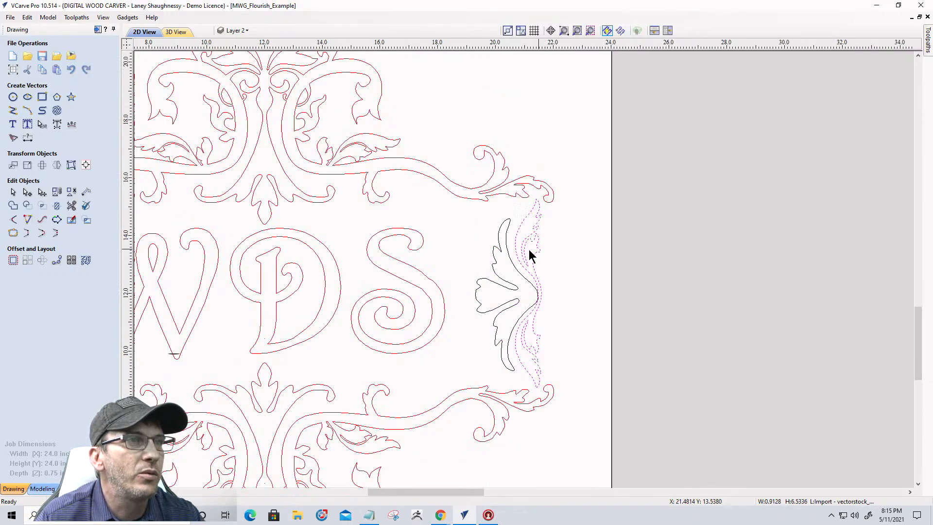
pyautogui.click(85, 164)
pyautogui.click(81, 85)
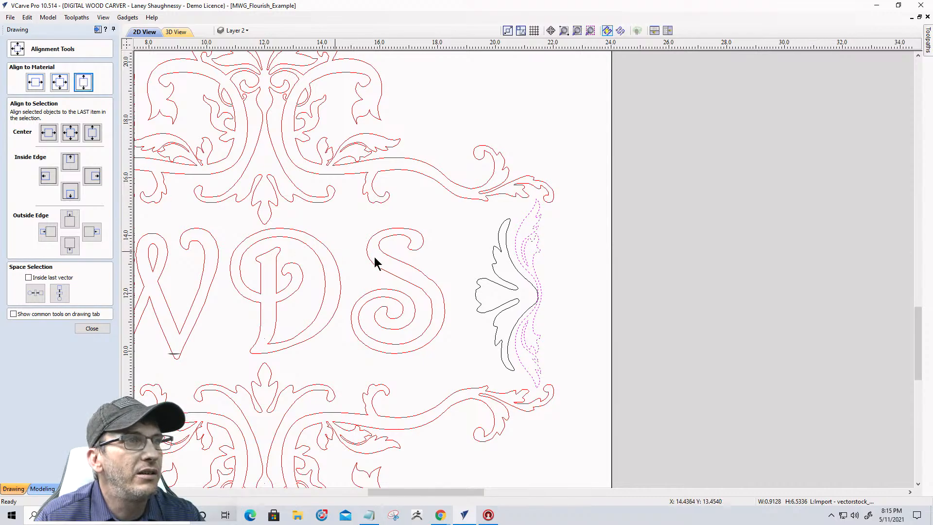
pyautogui.click(481, 277)
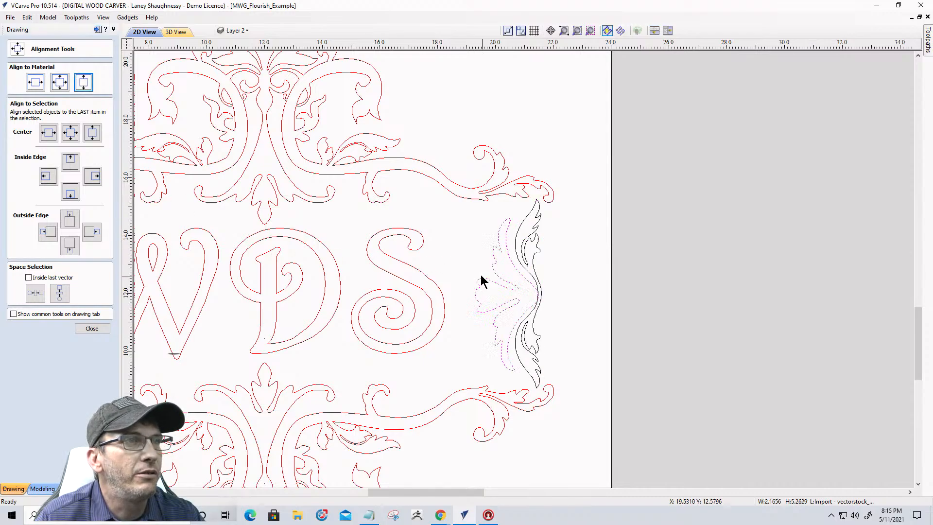
pyautogui.click(85, 84)
pyautogui.click(92, 328)
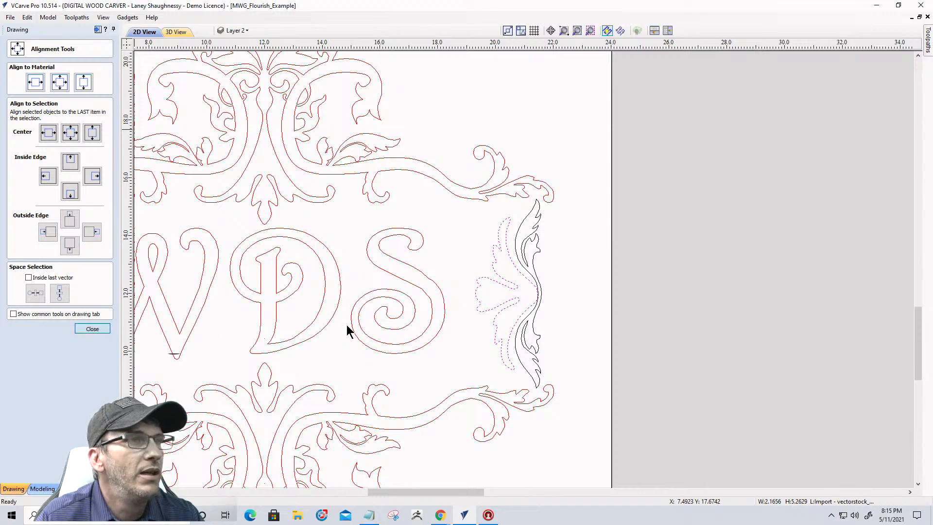
# - Nudge the leaf motif slightly right so its back overlaps the inner curve of the wavy scroll
pyautogui.scroll(5, 537, 302)
pyautogui.scroll(2, 538, 282)
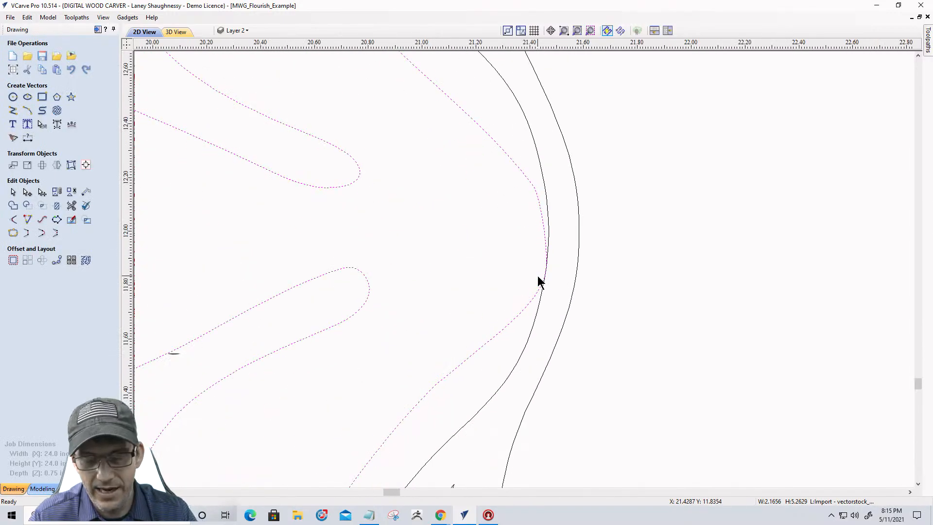
pyautogui.press('Right')
pyautogui.press('Right')
pyautogui.press('Right')
pyautogui.press('Right')
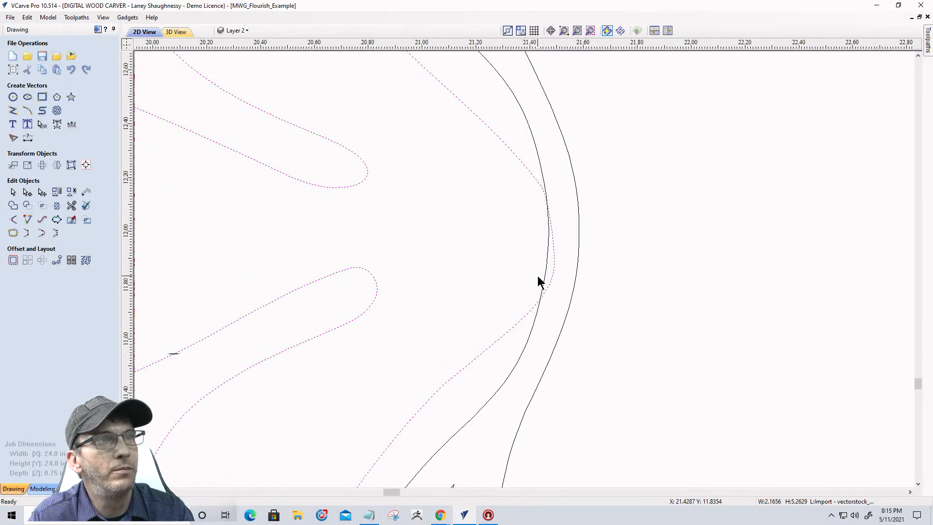
# - Trim away the overlapping curve sections where the leaf motif's back crosses the wavy scroll, with trimmed sections rejoined automatically
pyautogui.scroll(-3, 538, 281)
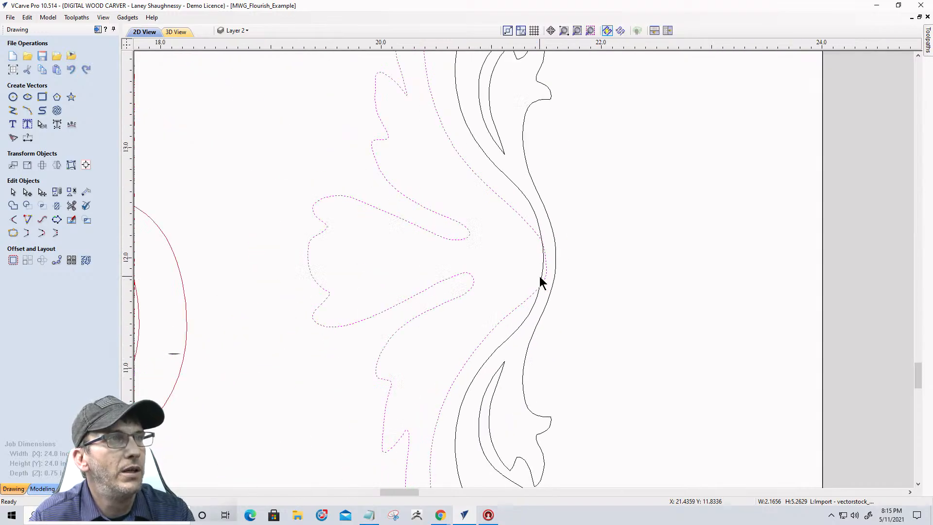
pyautogui.scroll(-2, 540, 276)
pyautogui.scroll(3, 485, 262)
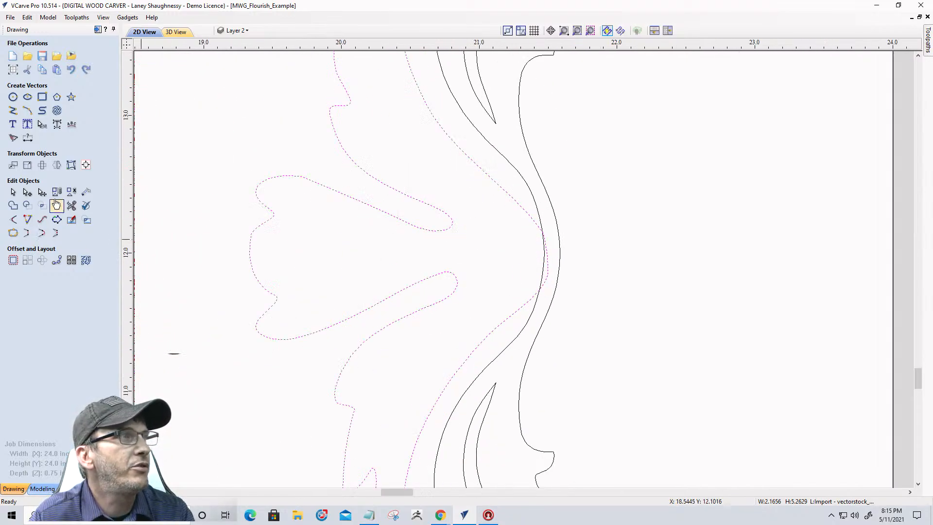
pyautogui.click(71, 206)
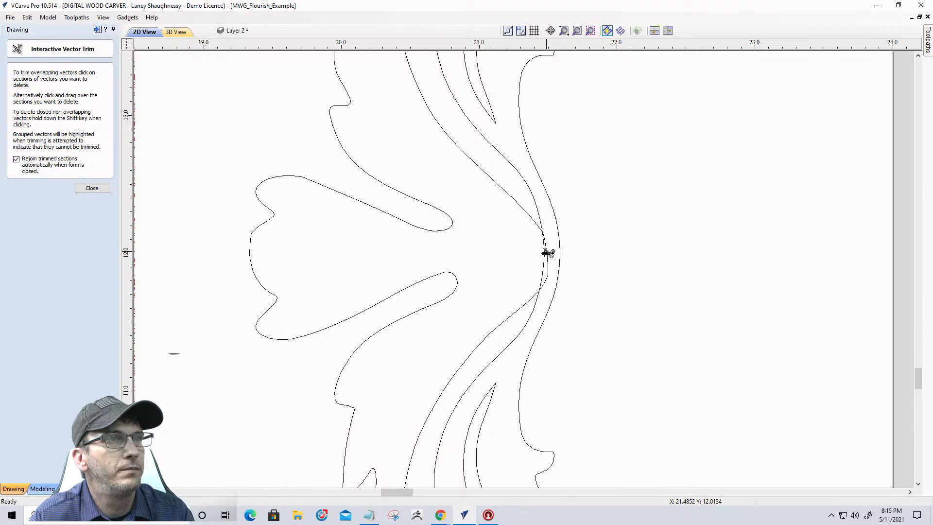
pyautogui.click(547, 253)
pyautogui.scroll(-6, 604, 252)
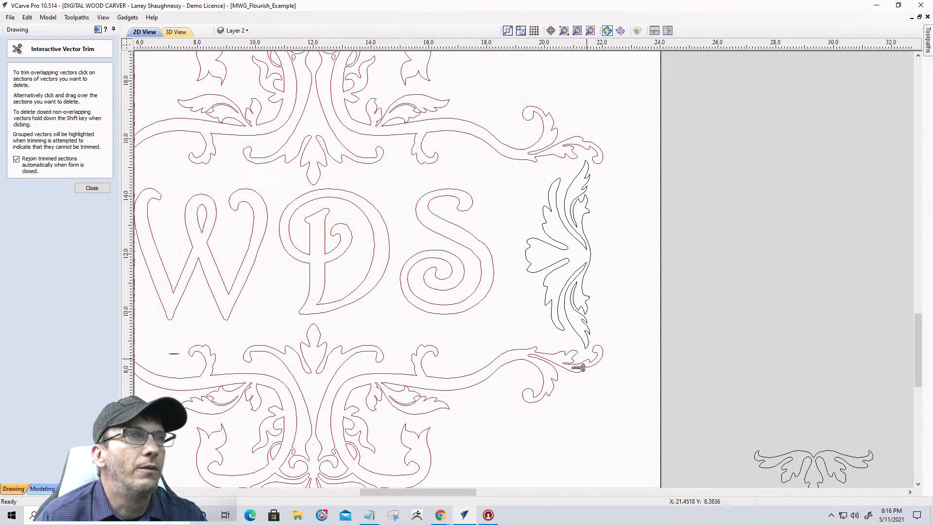
pyautogui.click(92, 188)
pyautogui.scroll(-3, 647, 258)
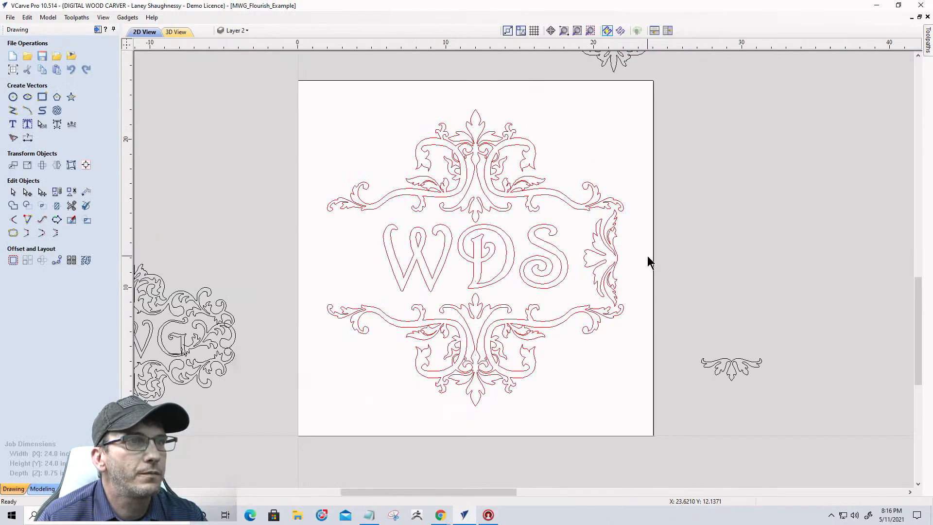
# - Nudge the combined scroll-and-leaf ornament left, in from the right-hand flourish tips towards the S
pyautogui.scroll(3, 632, 284)
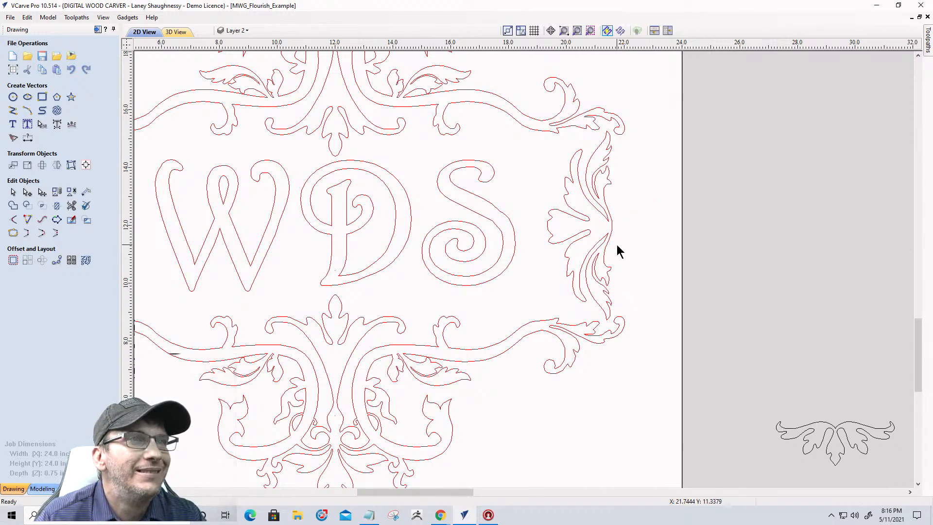
pyautogui.scroll(-3, 638, 250)
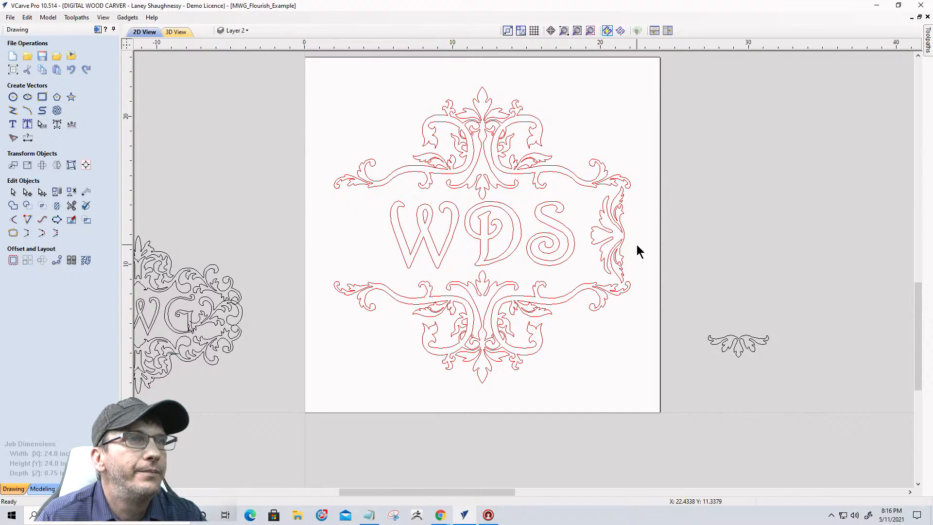
pyautogui.scroll(2, 636, 244)
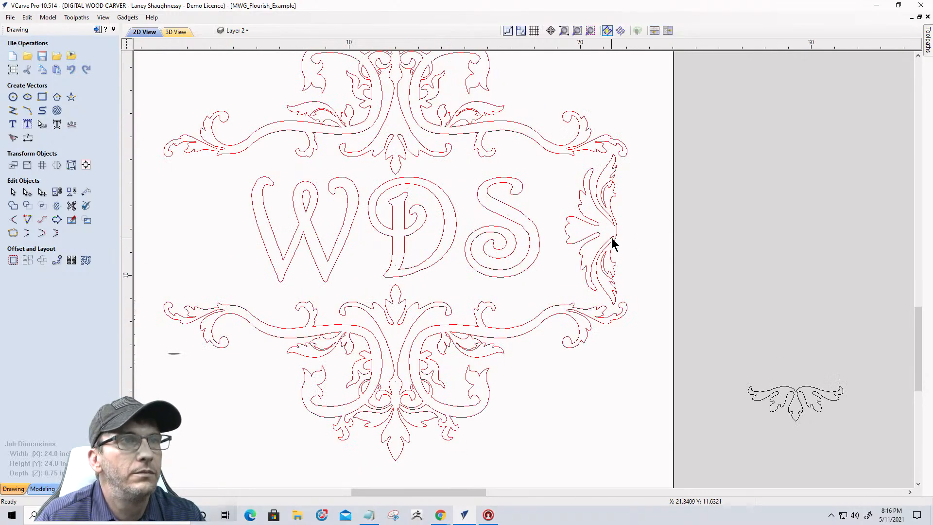
pyautogui.click(613, 238)
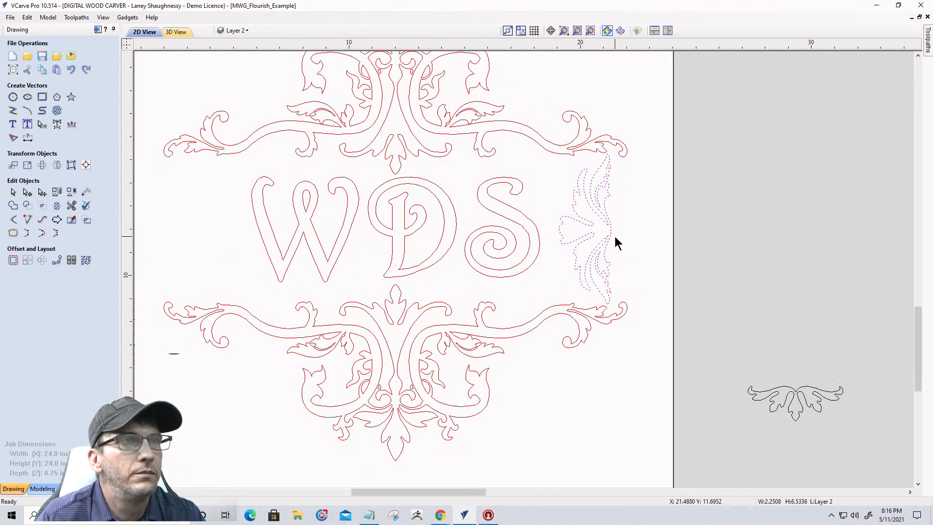
pyautogui.press('Left')
pyautogui.press('Left')
pyautogui.press('Left')
pyautogui.press('Left')
pyautogui.press('Left')
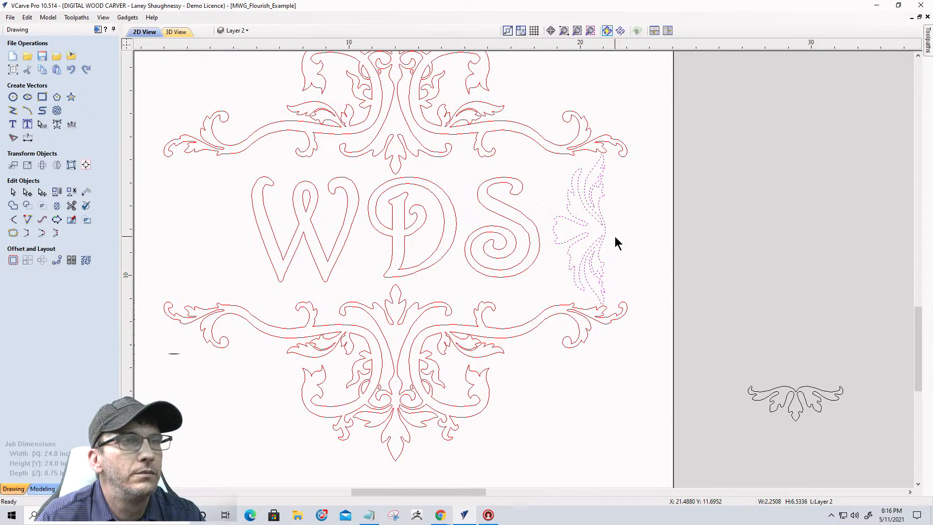
pyautogui.press('Left')
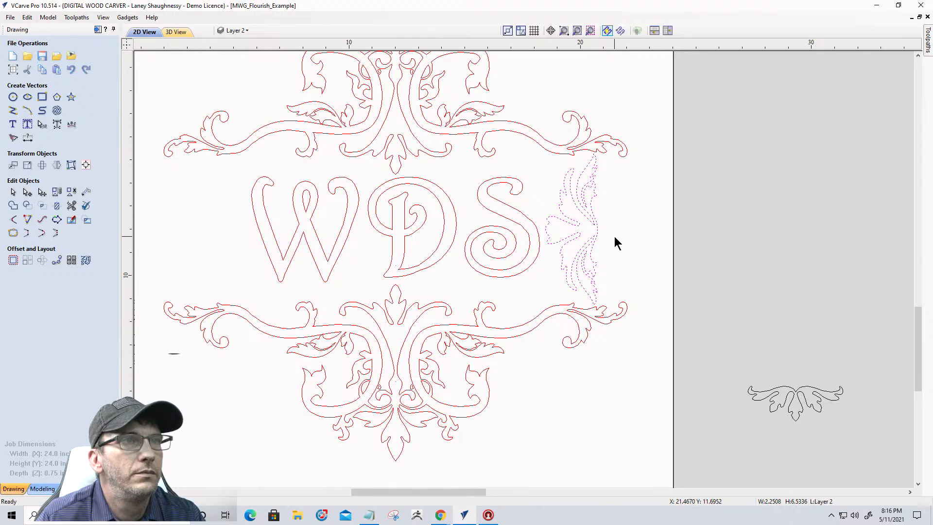
# - Flip the scroll-and-leaf ornament horizontally so its petals face outward, and nudge it right between the right-hand flourish ends
pyautogui.press('h')
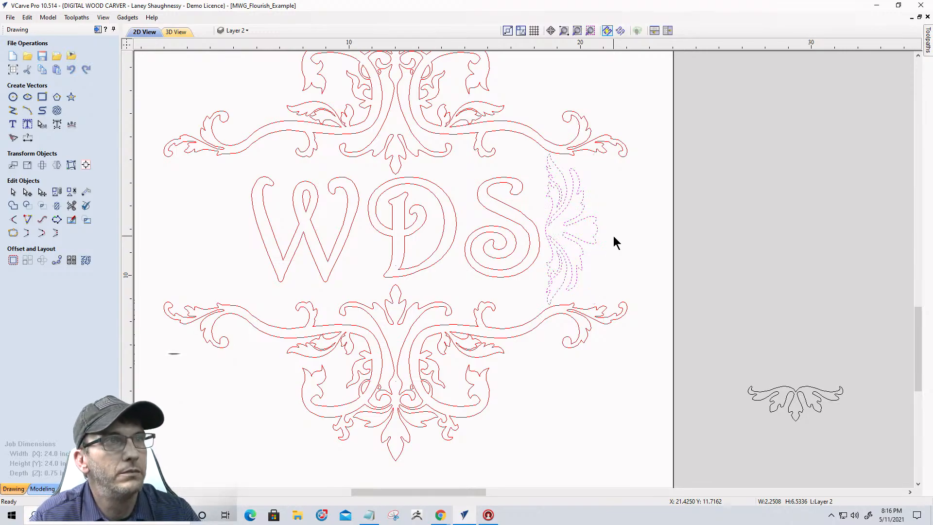
pyautogui.press('Right')
pyautogui.press('Right')
pyautogui.press('Right')
pyautogui.press('Right')
pyautogui.press('Right')
pyautogui.press('Right')
pyautogui.press('Right')
pyautogui.press('Right')
pyautogui.press('Right')
pyautogui.press('Right')
pyautogui.press('Right')
pyautogui.press('Right')
pyautogui.press('Right')
pyautogui.press('Right')
pyautogui.press('Right')
pyautogui.press('Right')
pyautogui.press('Right')
pyautogui.press('Right')
pyautogui.press('Right')
pyautogui.press('Right')
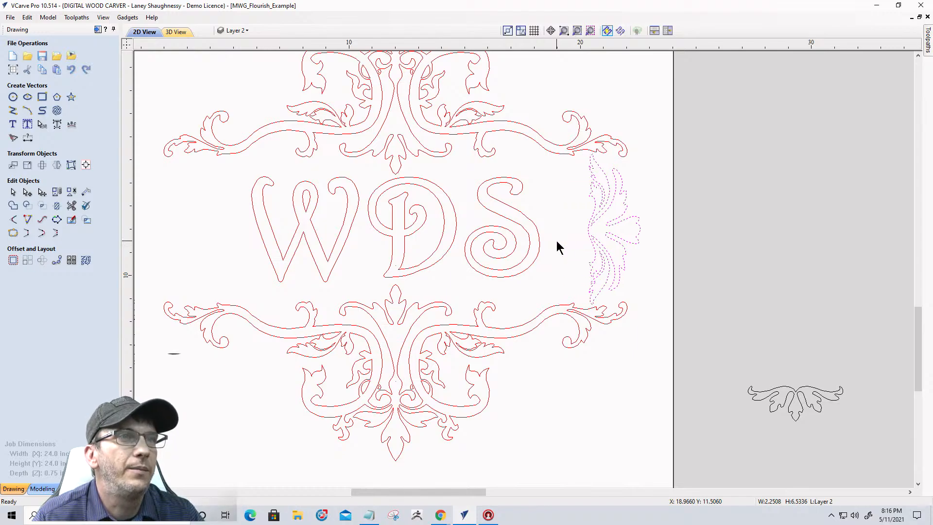
pyautogui.press('Left')
pyautogui.press('Left')
pyautogui.press('Left')
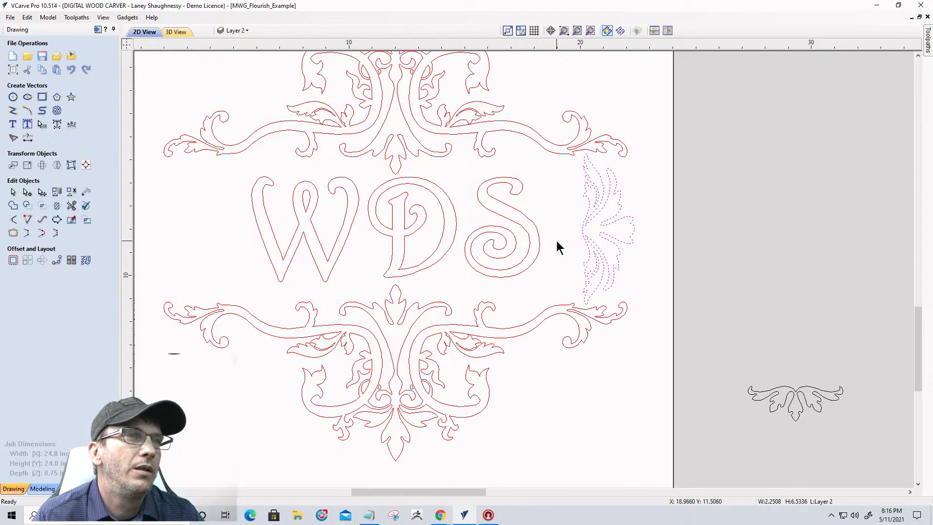
pyautogui.click(567, 242)
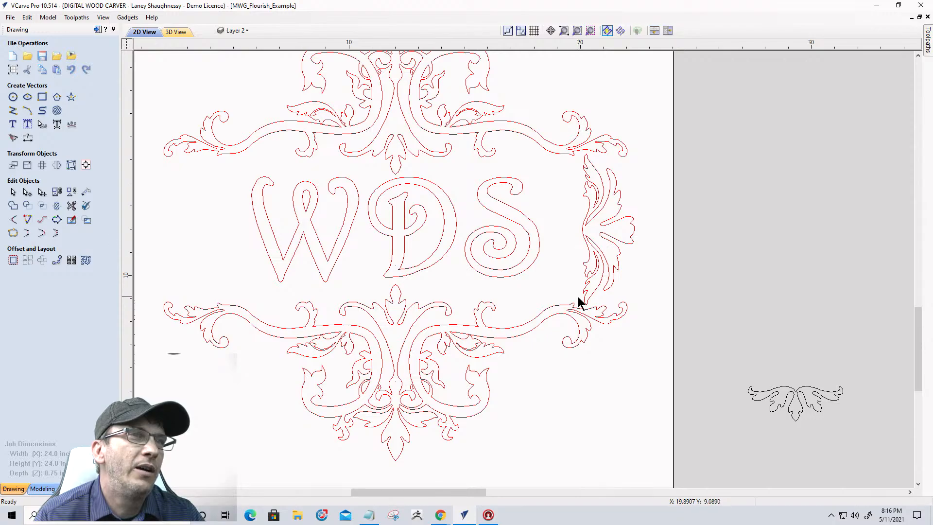
# - Create a mirrored copy of the right-hand scroll-and-leaf ornament, flipped horizontally about the job centre
pyautogui.scroll(-2, 578, 299)
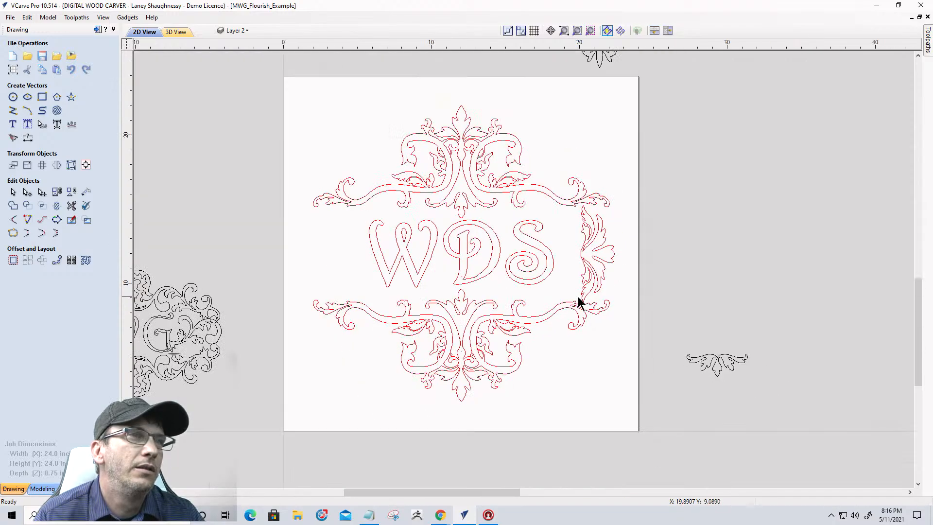
pyautogui.scroll(1, 578, 301)
pyautogui.scroll(-2, 578, 298)
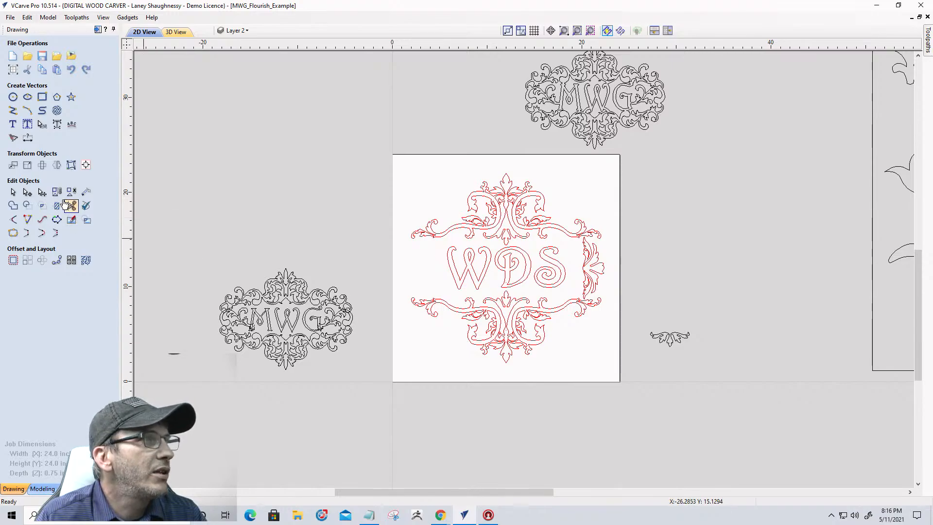
pyautogui.click(56, 165)
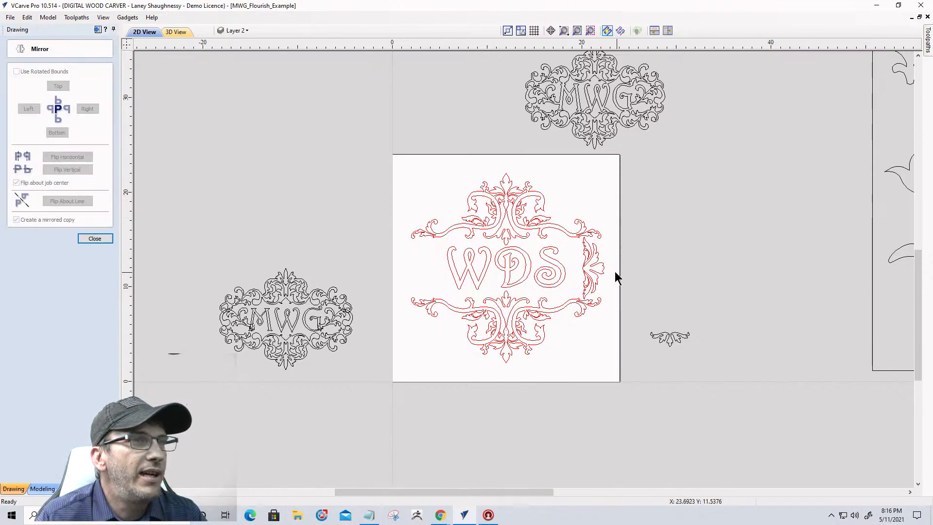
pyautogui.click(591, 266)
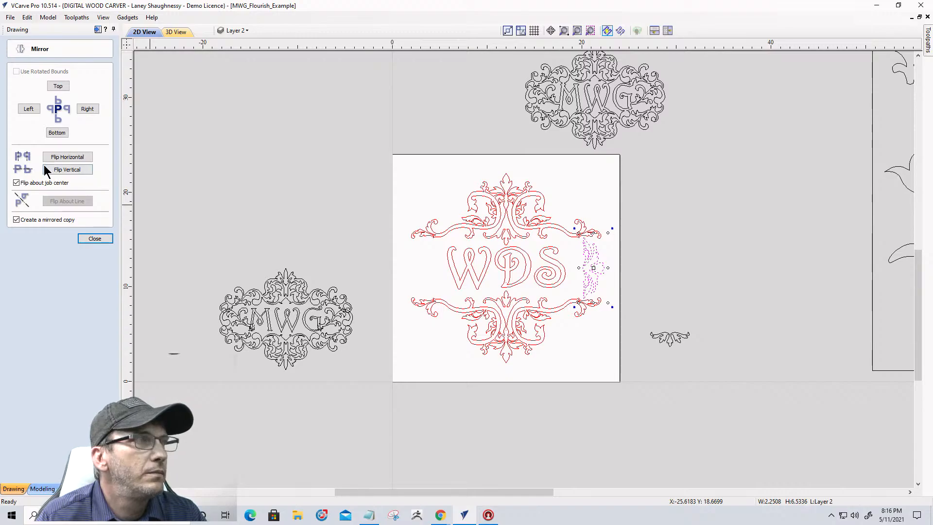
pyautogui.click(62, 154)
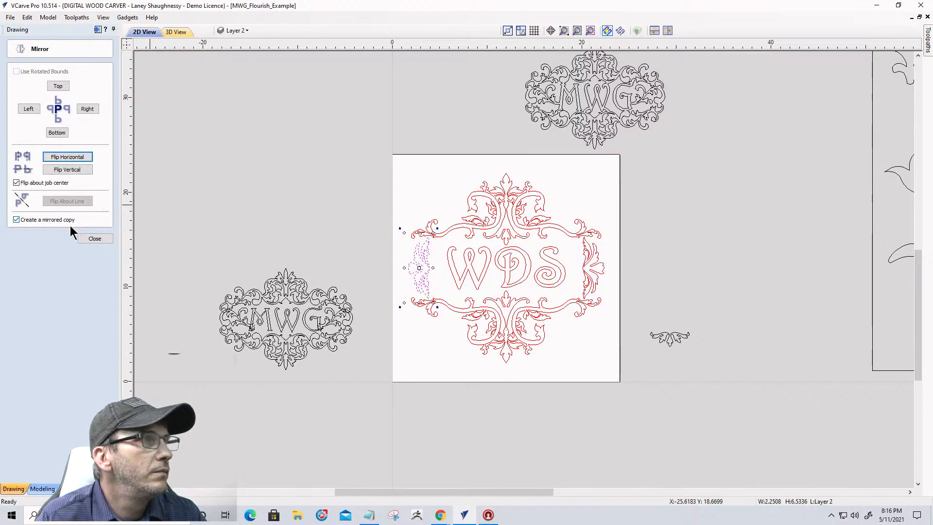
pyautogui.click(93, 238)
# - Compare the framed WDS design with the MWG example monogram beside the job, checking lettering size and flourish spacing
pyautogui.scroll(3, 379, 284)
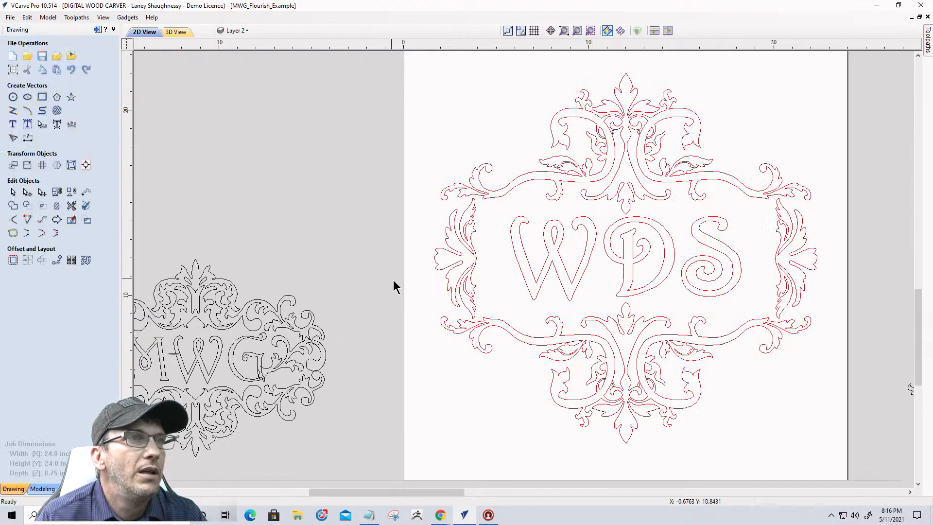
pyautogui.scroll(2, 718, 321)
pyautogui.scroll(-2, 725, 317)
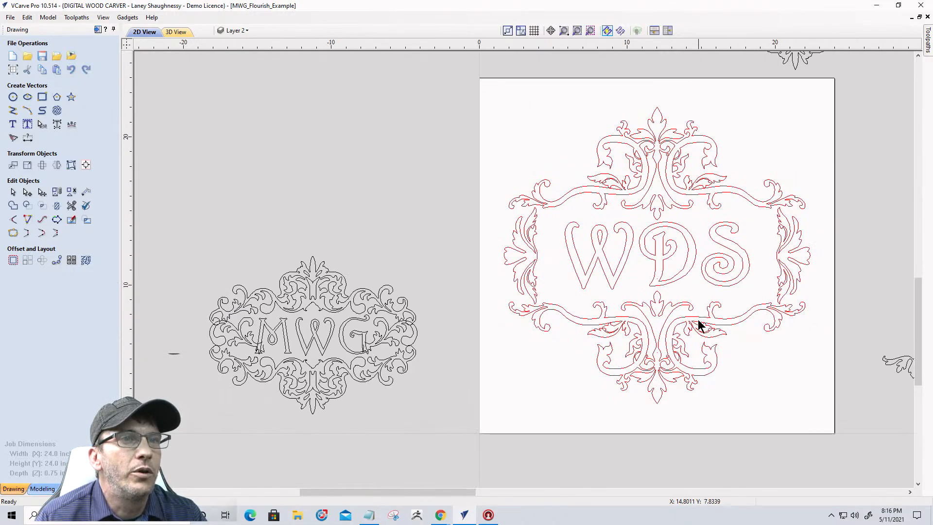
pyautogui.scroll(3, 323, 406)
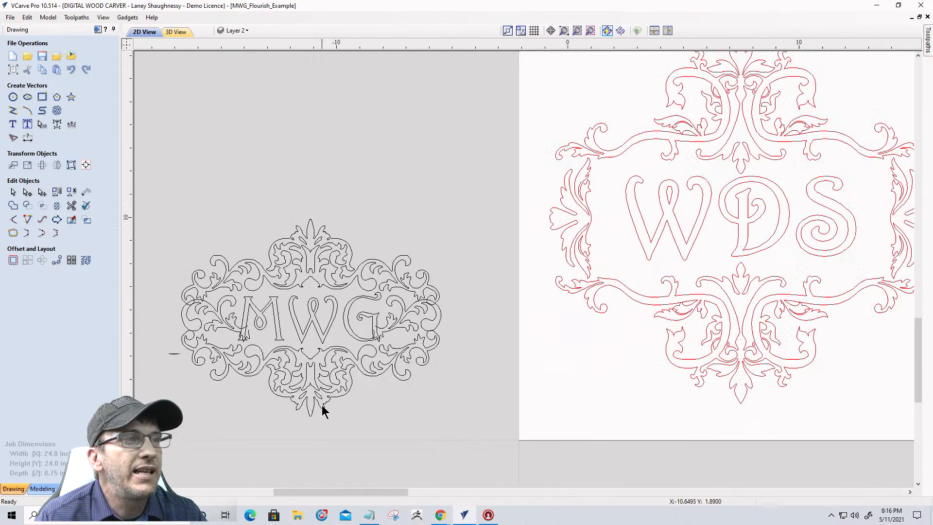
pyautogui.scroll(3, 258, 377)
pyautogui.scroll(-6, 486, 272)
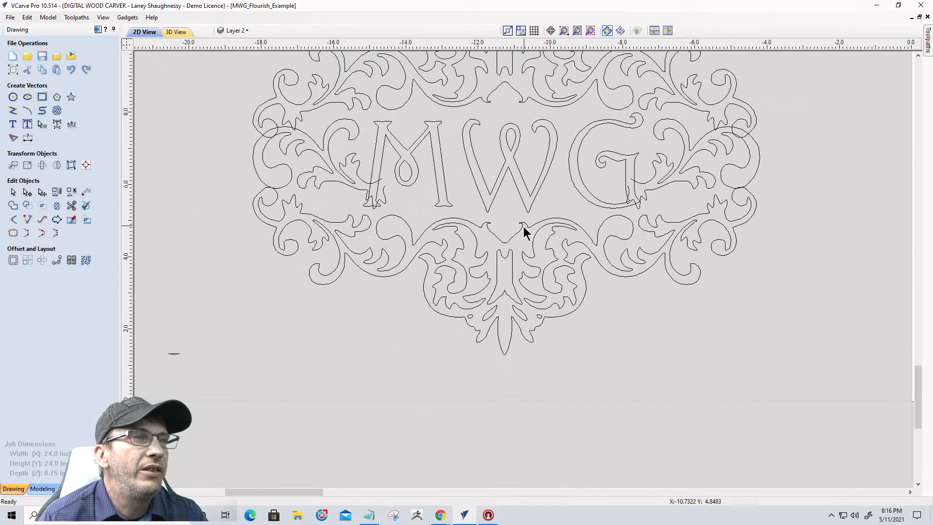
pyautogui.scroll(-2, 479, 238)
pyautogui.scroll(4, 718, 205)
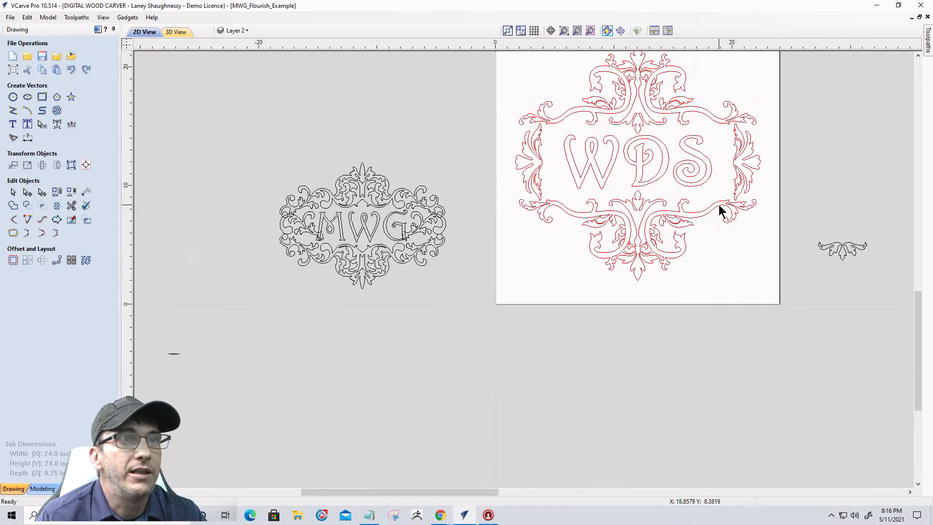
# - Enlarge the WDS lettering about its centre to about 15.02 by 5.49 inches, filling the space between the side ornaments
pyautogui.click(653, 183)
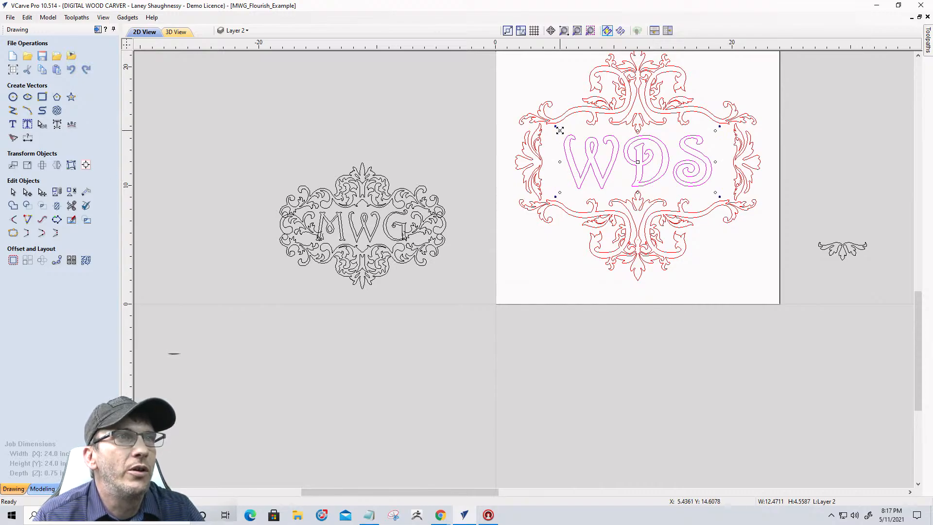
pyautogui.moveTo(560, 130); pyautogui.dragTo(559, 129)
pyautogui.scroll(3, 654, 111)
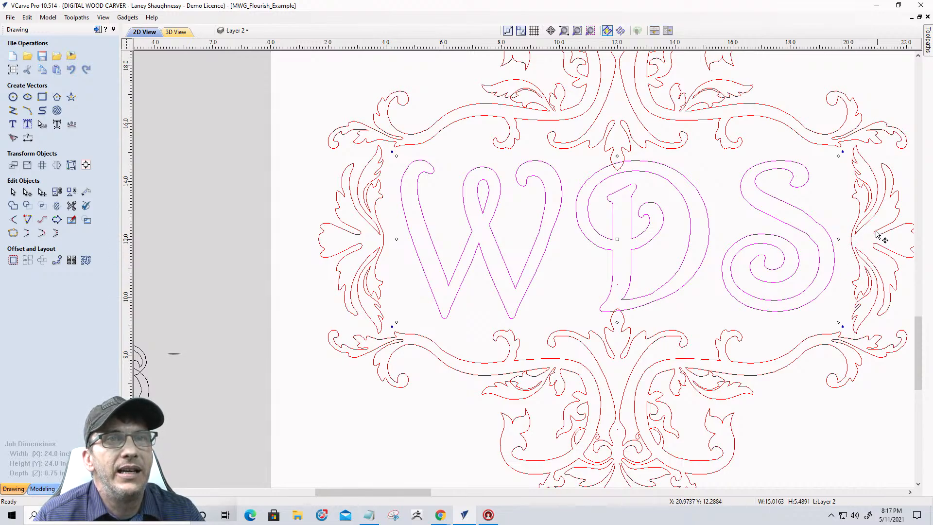
pyautogui.scroll(2, 866, 239)
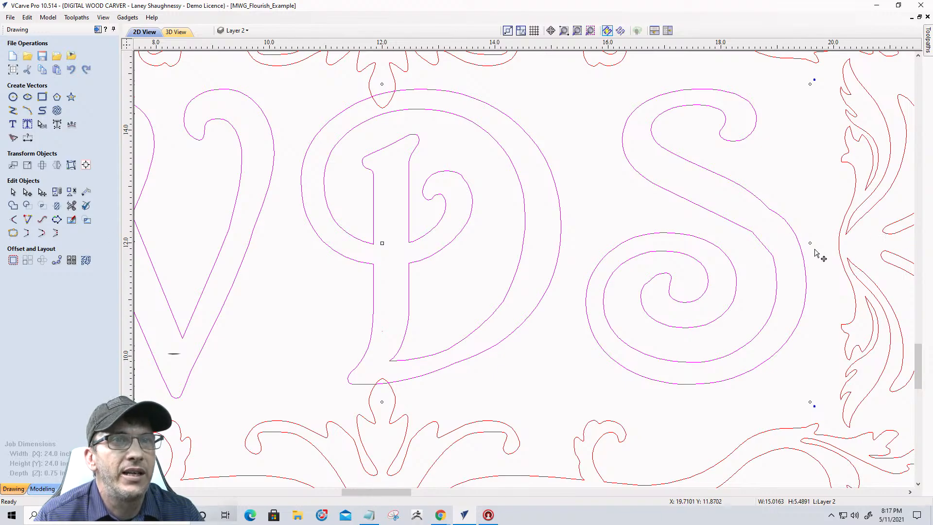
# - Examine the spacing between the enlarged WDS lettering, the side ornaments and the upper and lower flourishes
pyautogui.scroll(-5, 857, 239)
pyautogui.scroll(5, 649, 233)
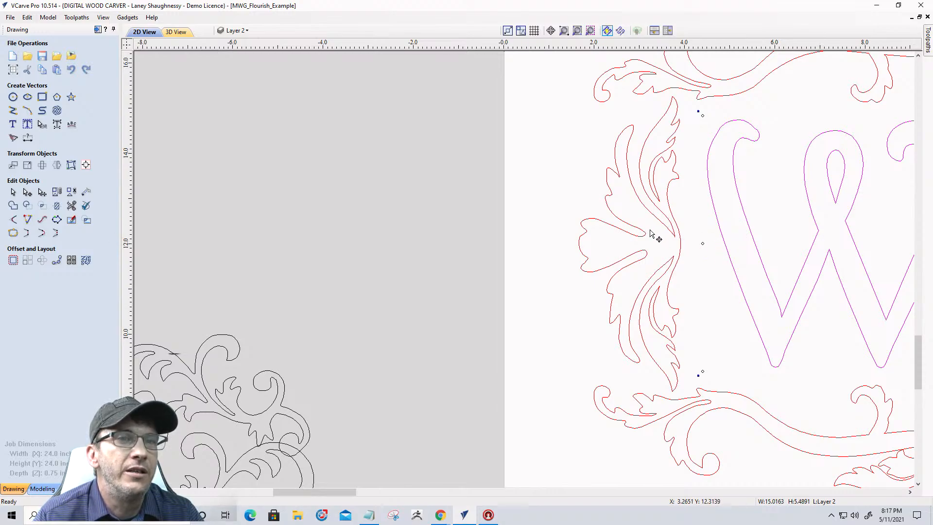
pyautogui.scroll(-3, 649, 233)
pyautogui.scroll(4, 776, 302)
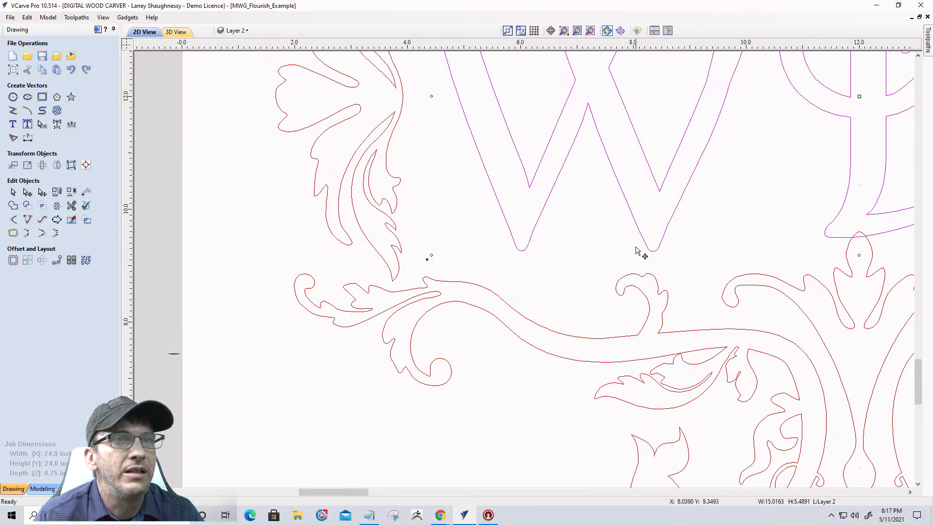
pyautogui.scroll(-4, 631, 272)
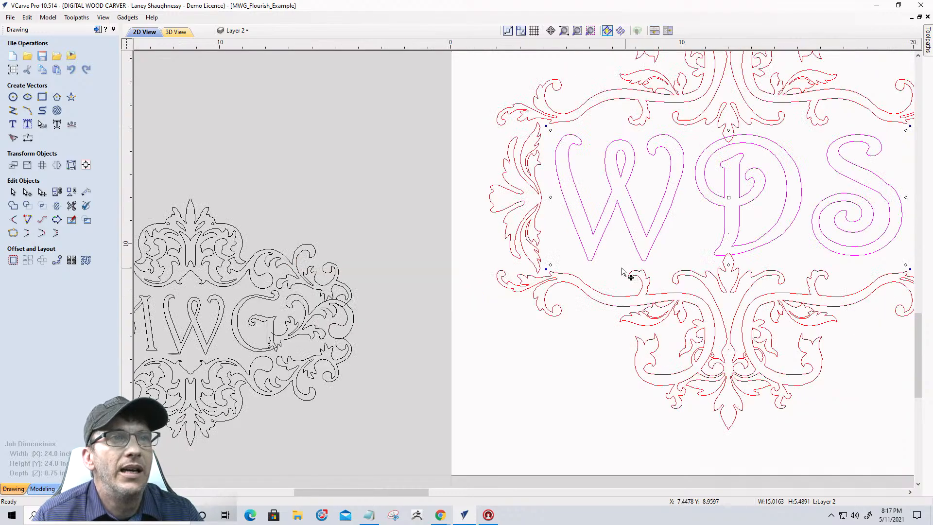
pyautogui.scroll(-1, 621, 272)
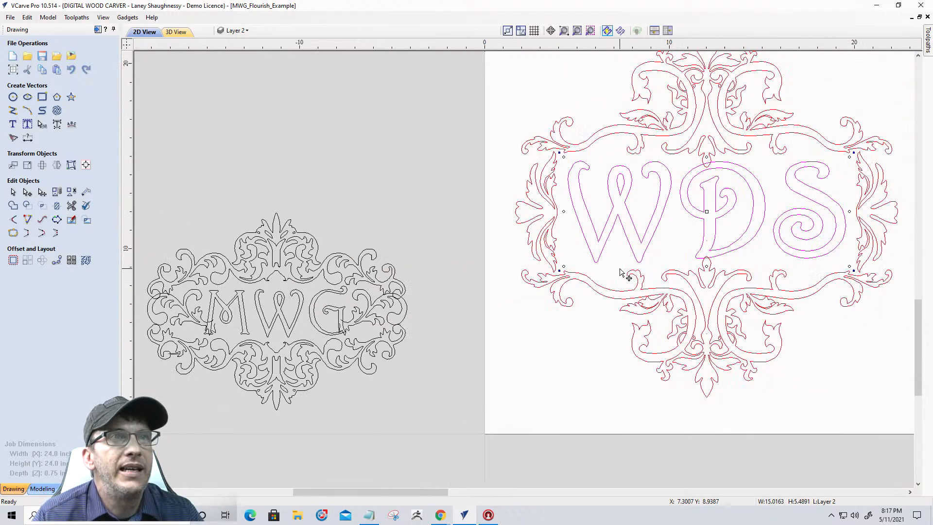
# - Ungroup the upper and lower flourishes, and convert the WDS lettering to separate curve vectors for editing
pyautogui.click(71, 206)
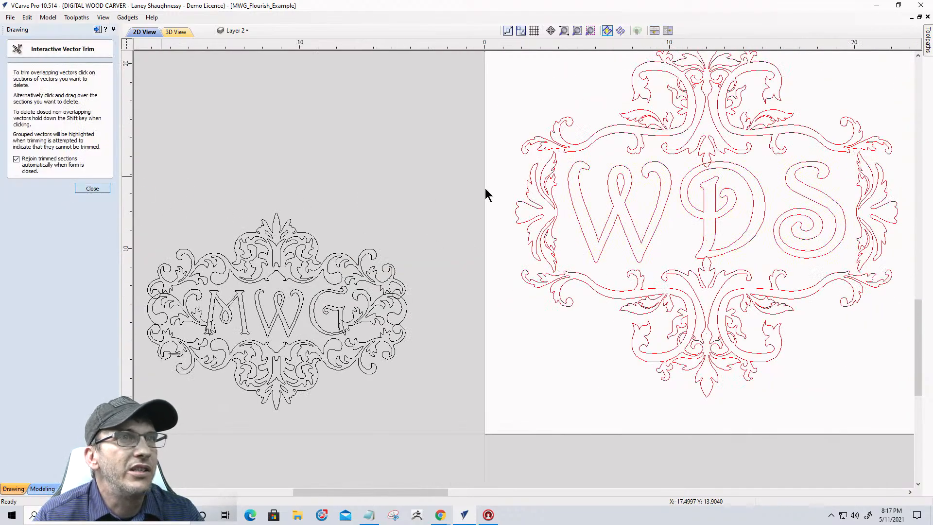
pyautogui.press('Escape')
pyautogui.click(699, 125)
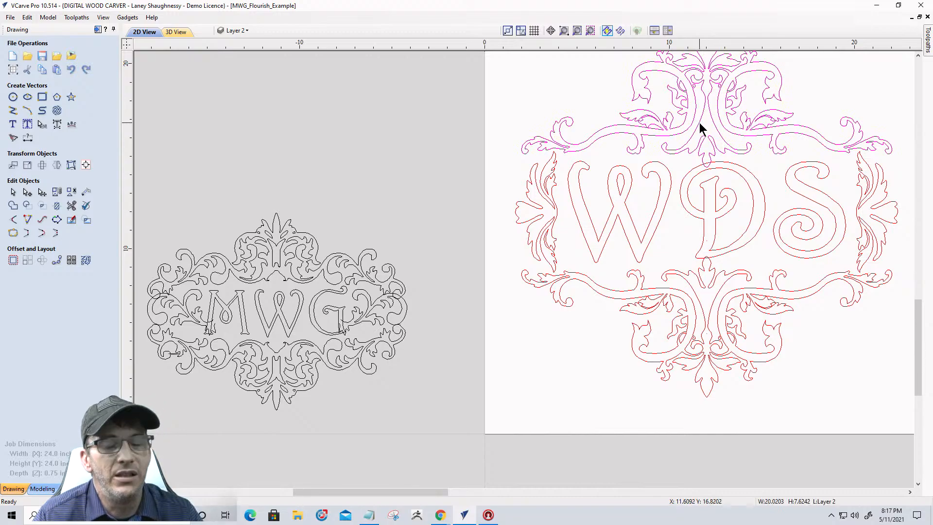
pyautogui.click(672, 289)
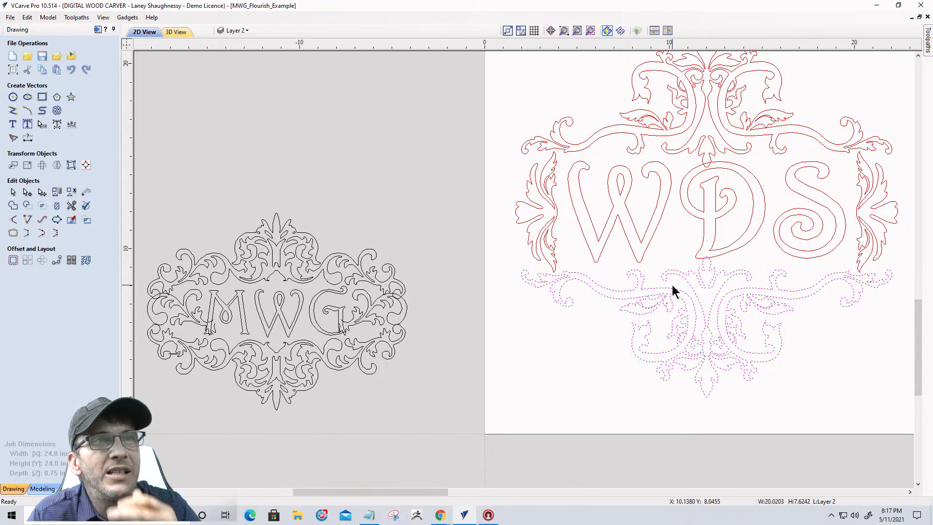
pyautogui.click(633, 256)
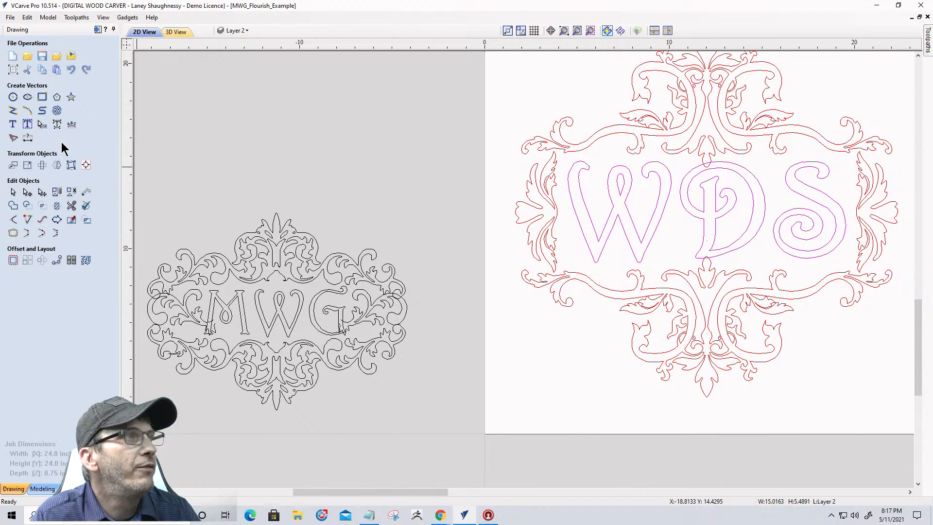
pyautogui.click(58, 128)
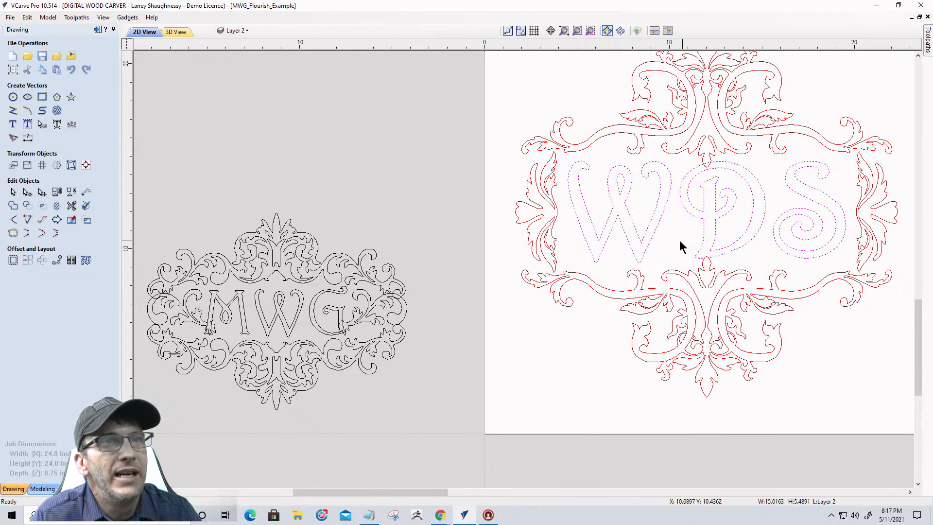
# - Try stretching the W, its inner loop and the S vertically about their centre to about 6.44 inches tall, then undo the stretch
pyautogui.click(658, 233)
pyautogui.click(656, 228)
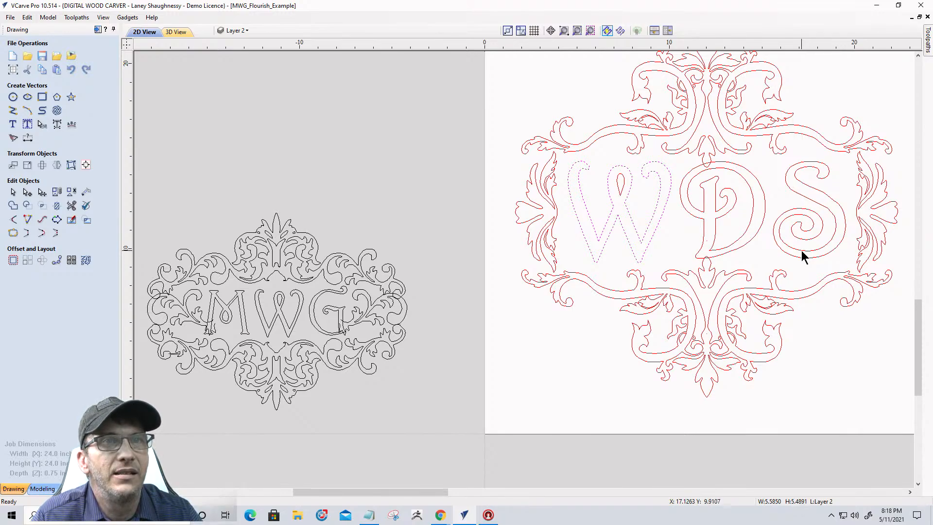
pyautogui.keyDown('shift'); pyautogui.click(802, 253); pyautogui.keyUp('shift')
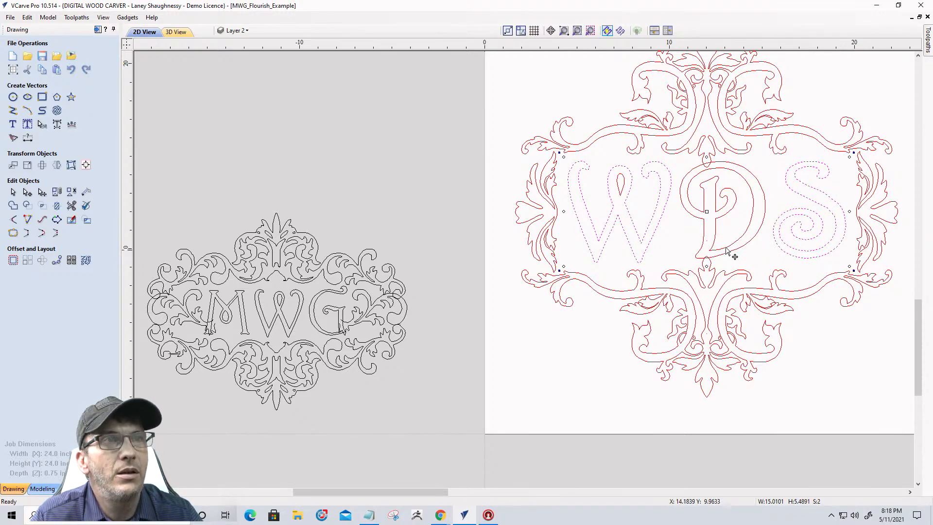
pyautogui.keyDown('shift'); pyautogui.click(622, 190); pyautogui.keyUp('shift')
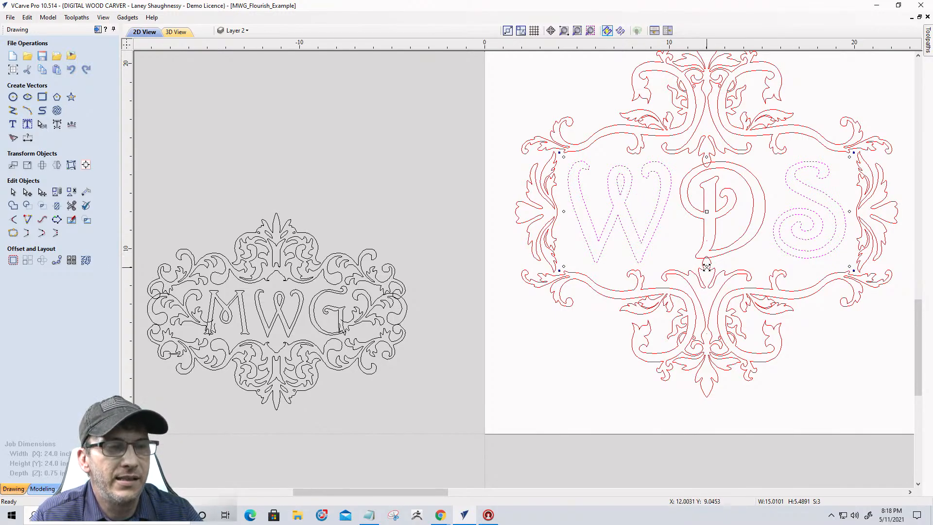
pyautogui.moveTo(706, 266); pyautogui.dragTo(704, 273)
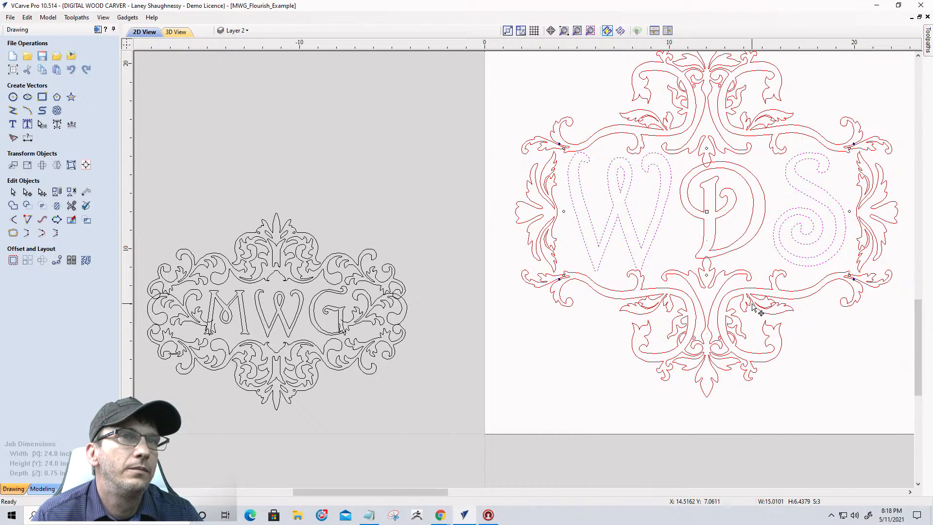
pyautogui.hotkey('ctrl', 'z')
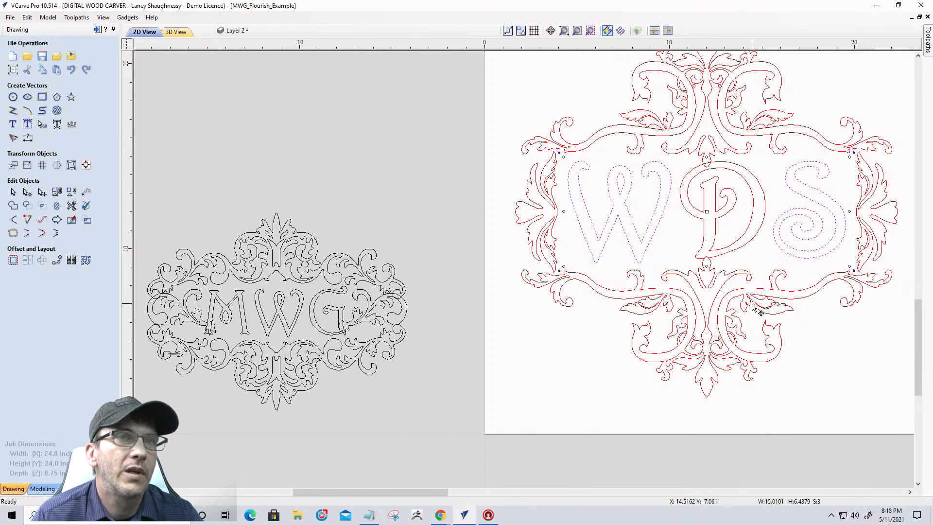
pyautogui.hotkey('ctrl', 'y')
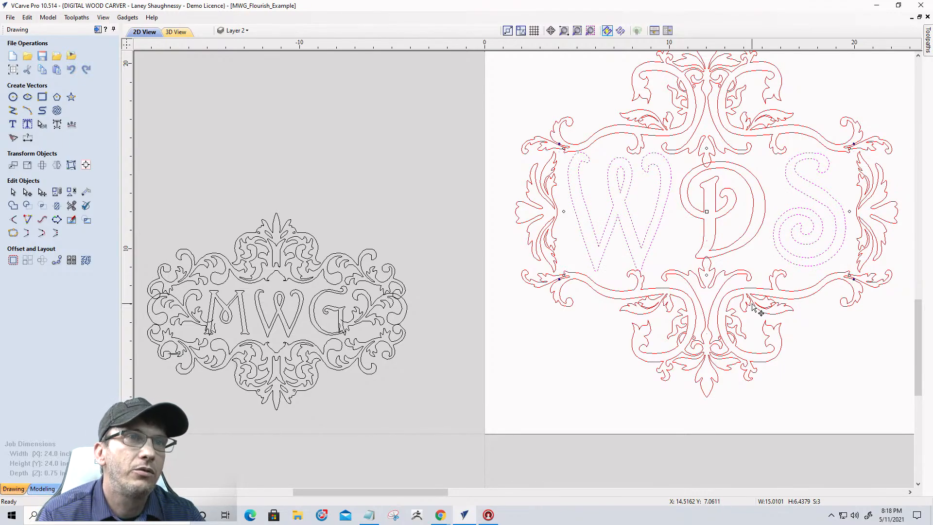
pyautogui.hotkey('ctrl', 'z')
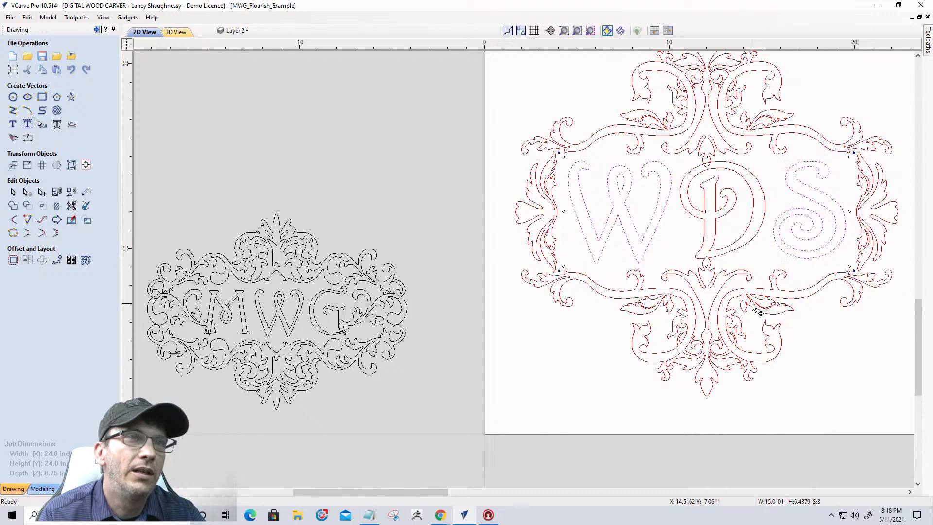
pyautogui.hotkey('ctrl', 'y')
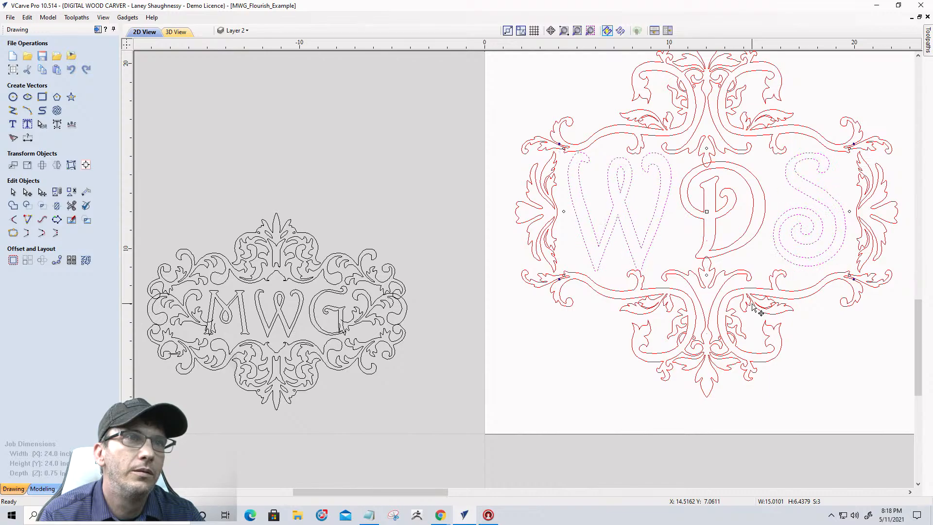
pyautogui.hotkey('ctrl', 'z')
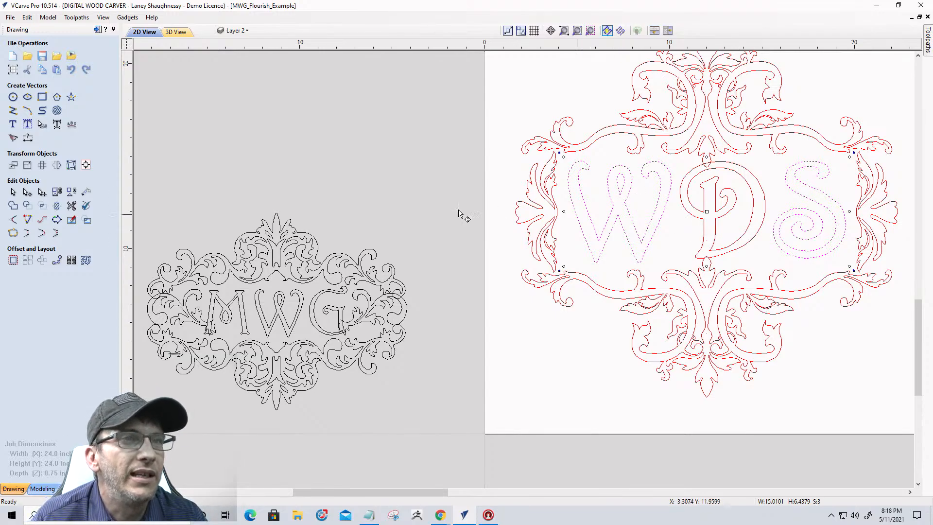
# - Trim the overlap between the upper flourish's centre petal and the top of the D, merging both outlines
pyautogui.click(72, 205)
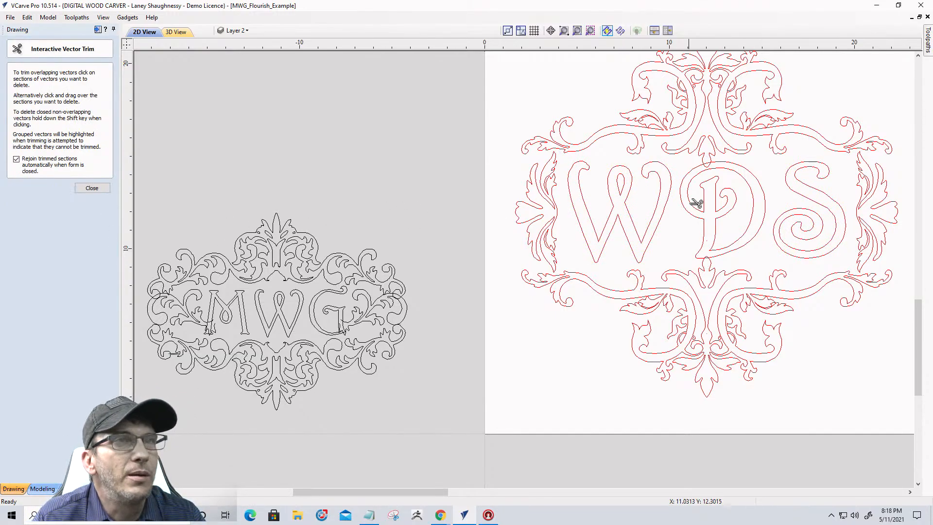
pyautogui.scroll(3, 705, 199)
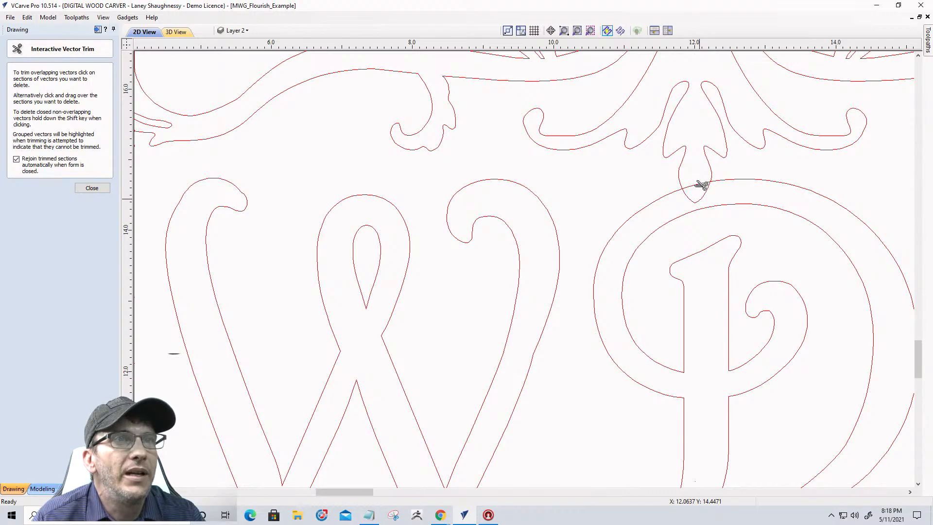
pyautogui.click(92, 189)
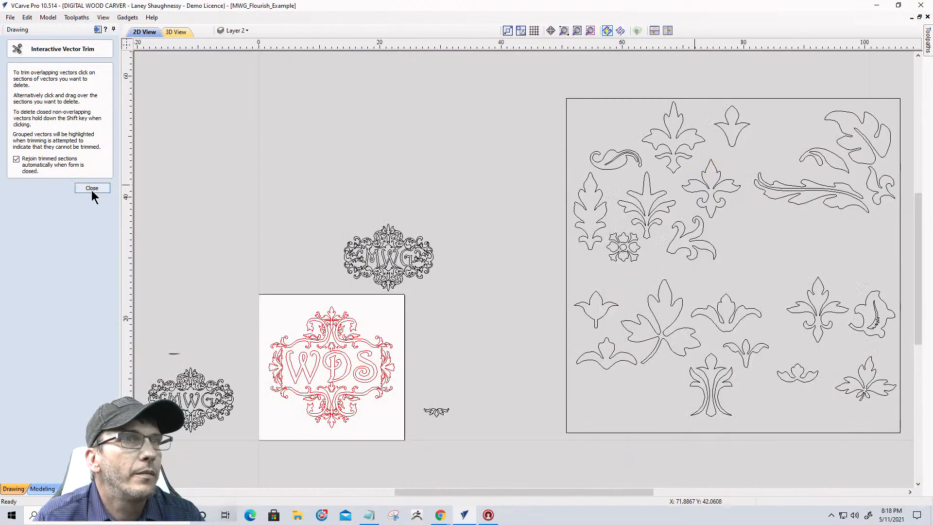
pyautogui.scroll(7, 287, 370)
pyautogui.scroll(4, 484, 312)
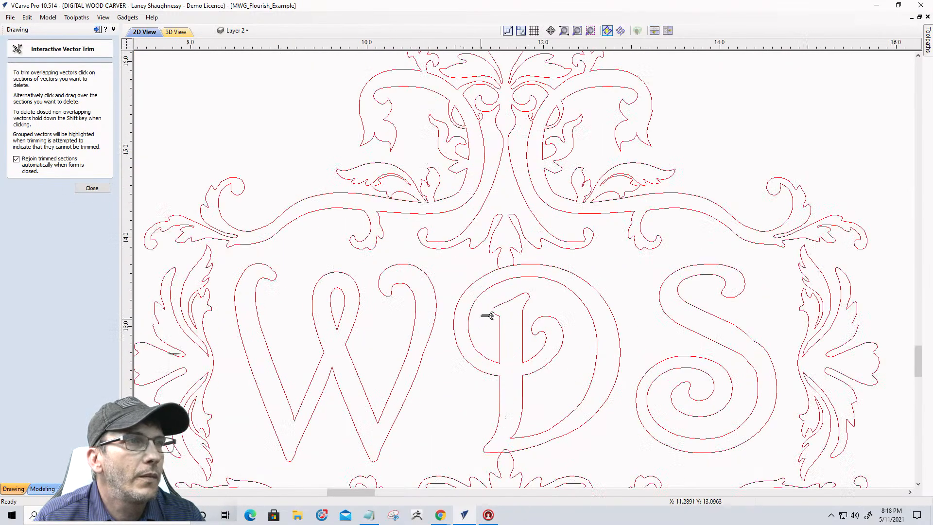
pyautogui.scroll(-4, 548, 241)
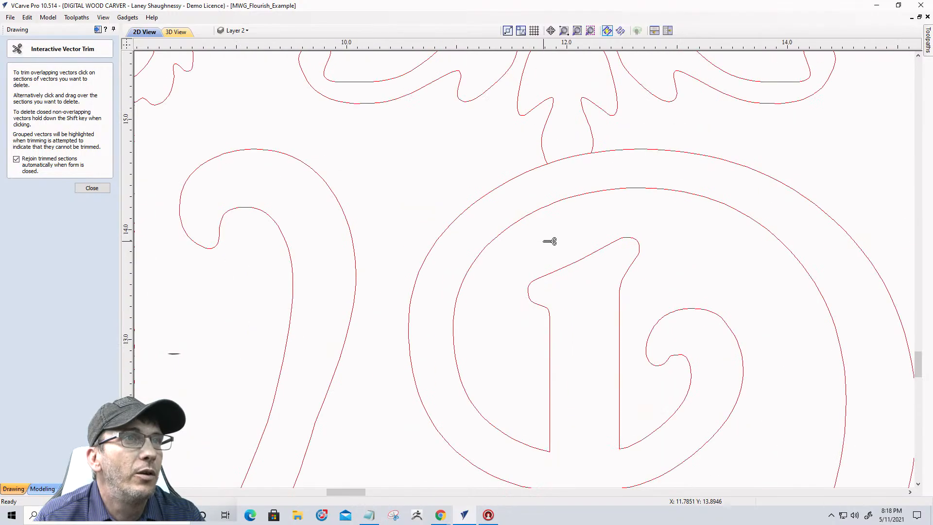
pyautogui.scroll(6, 571, 180)
pyautogui.scroll(-5, 573, 188)
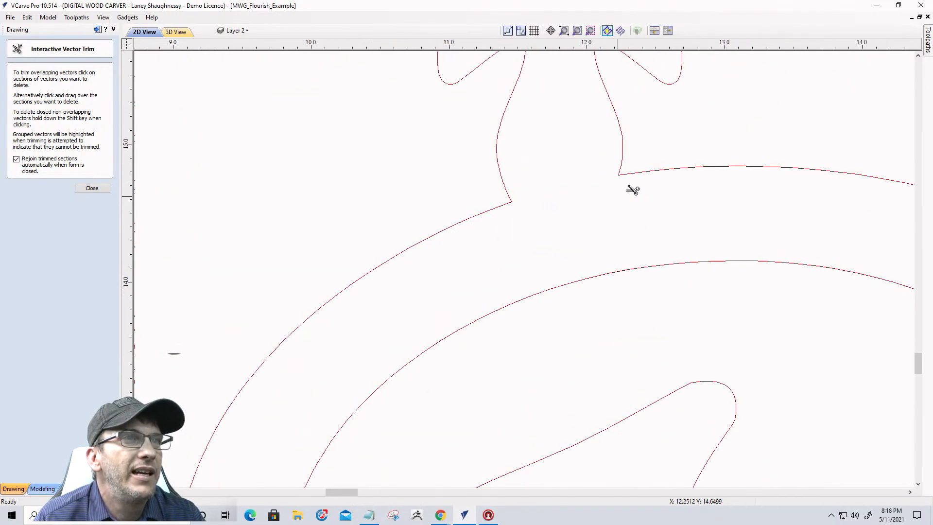
# - Trim the overlap between the lower flourish's centre petal and the foot of the D, merging both outlines
pyautogui.scroll(4, 632, 380)
pyautogui.scroll(2, 632, 381)
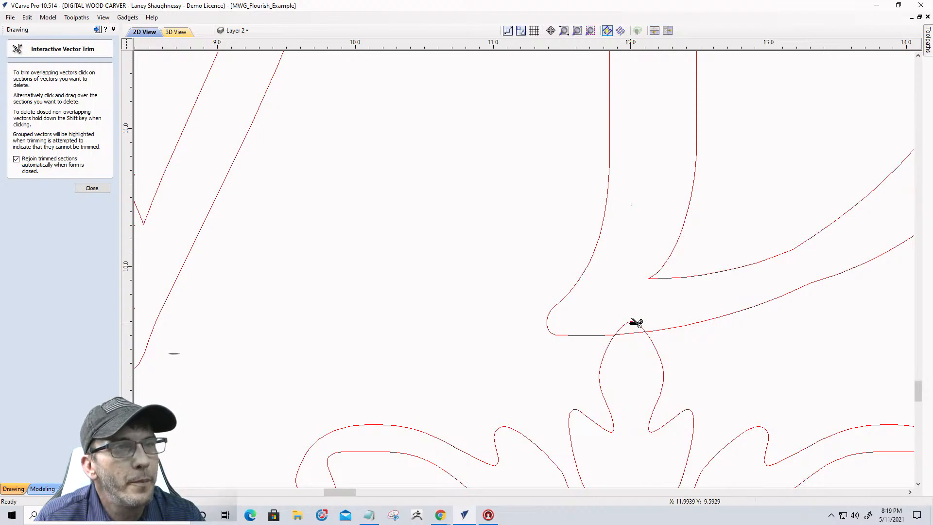
pyautogui.click(633, 321)
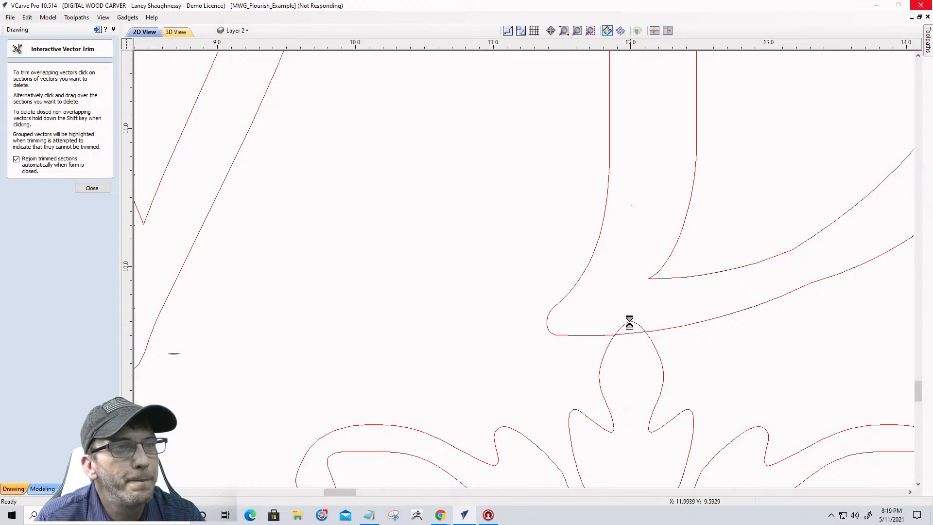
pyautogui.scroll(-8, 635, 321)
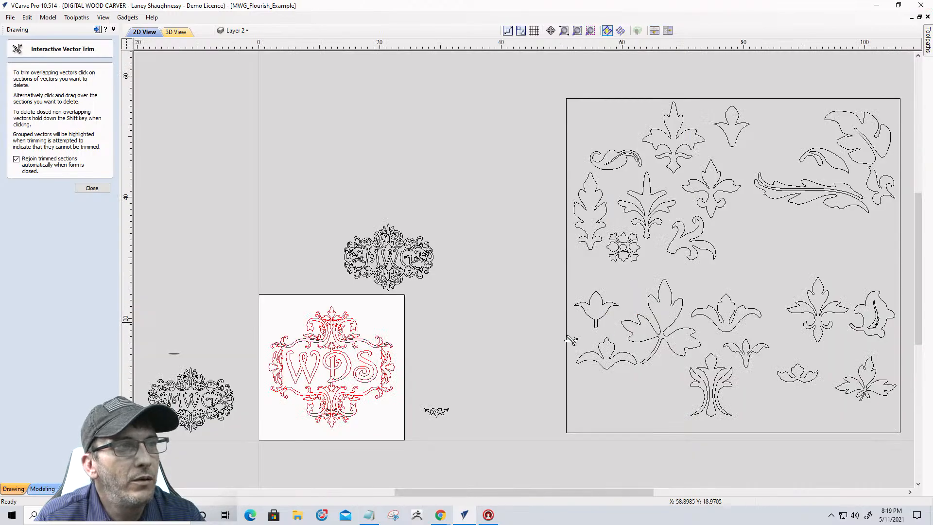
pyautogui.scroll(5, 462, 400)
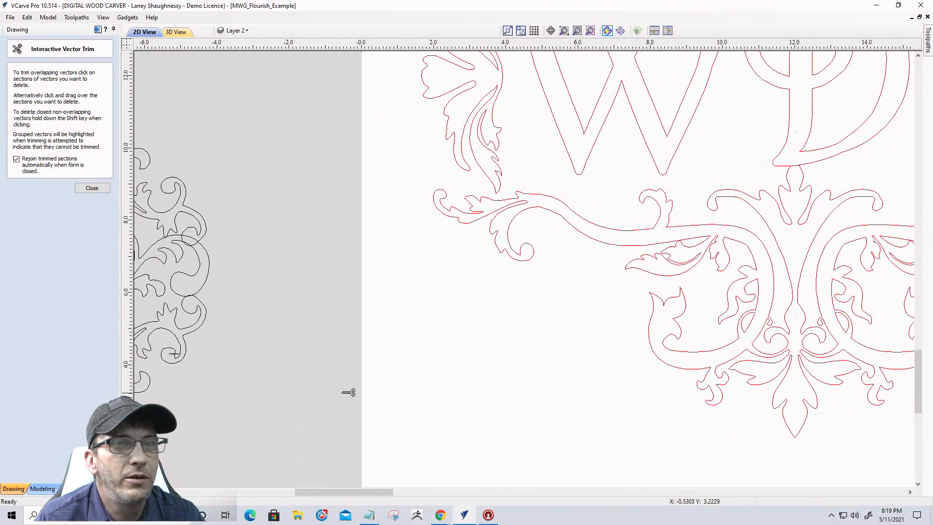
pyautogui.scroll(4, 627, 267)
pyautogui.scroll(-3, 623, 258)
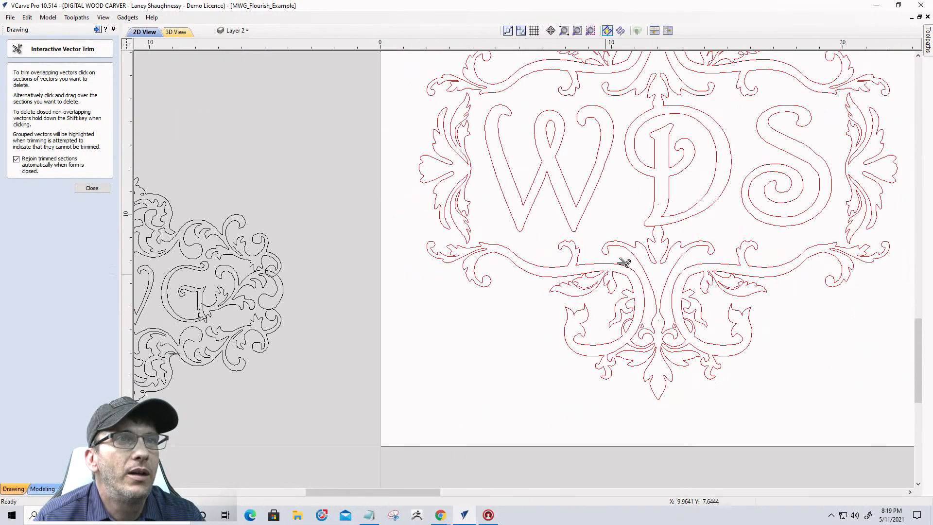
pyautogui.scroll(3, 682, 212)
pyautogui.scroll(5, 589, 301)
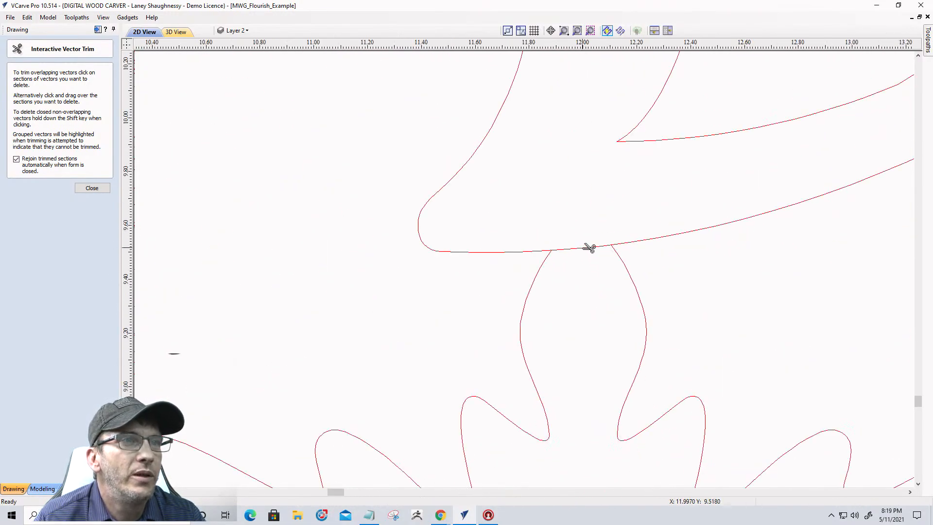
pyautogui.scroll(-6, 590, 266)
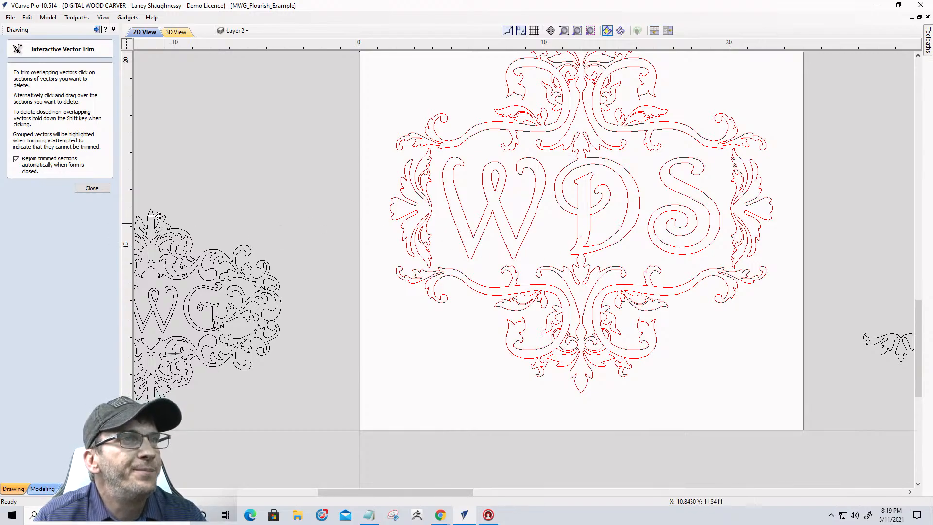
pyautogui.click(93, 189)
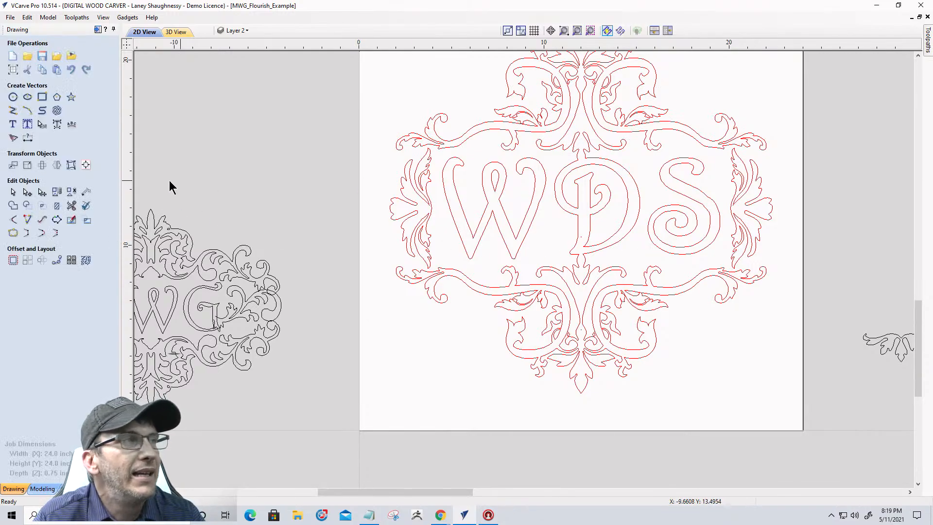
pyautogui.click(27, 110)
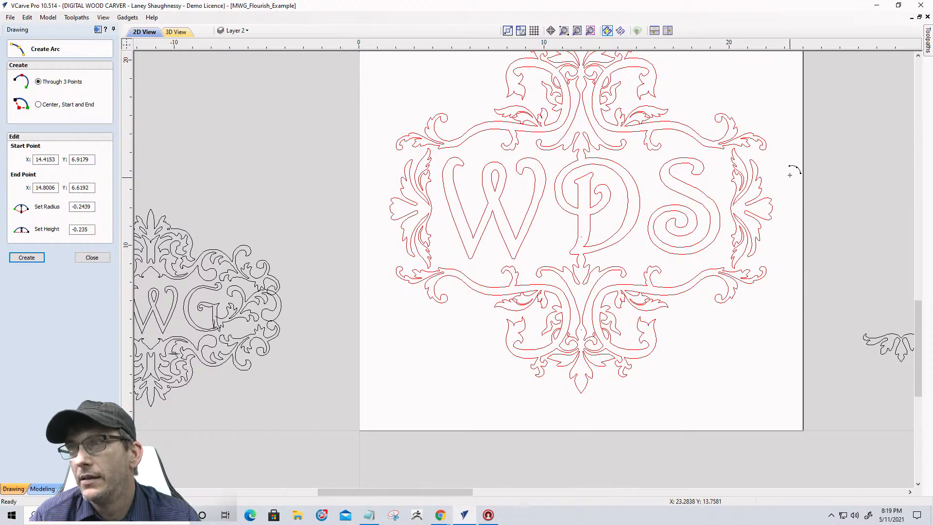
pyautogui.scroll(3, 720, 213)
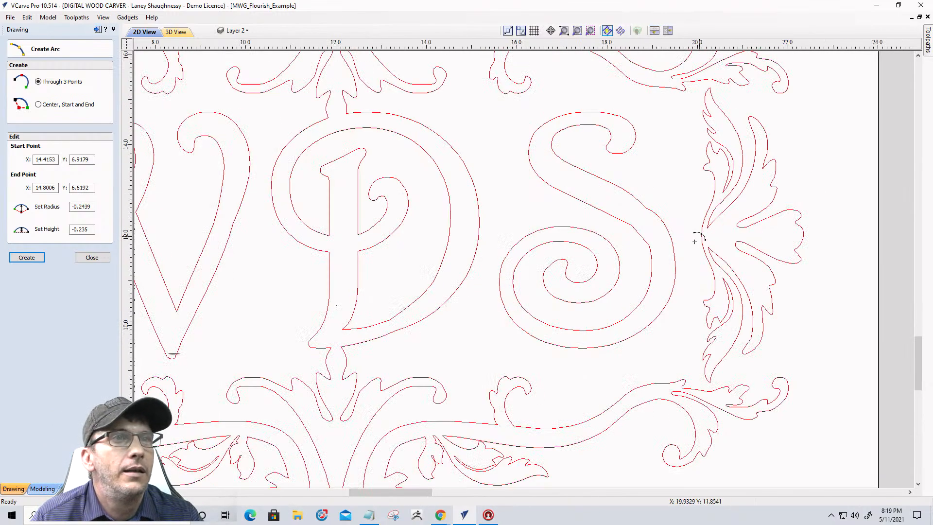
pyautogui.scroll(2, 695, 242)
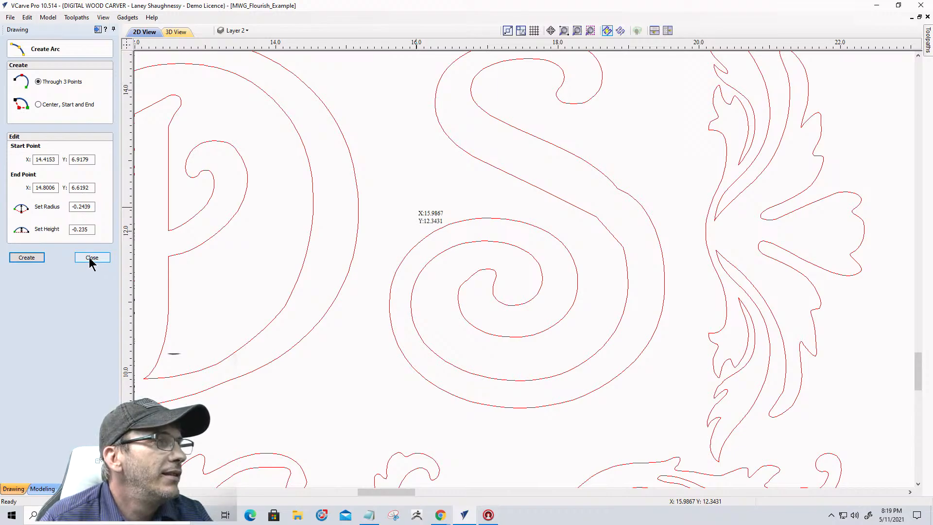
pyautogui.scroll(-1, 422, 254)
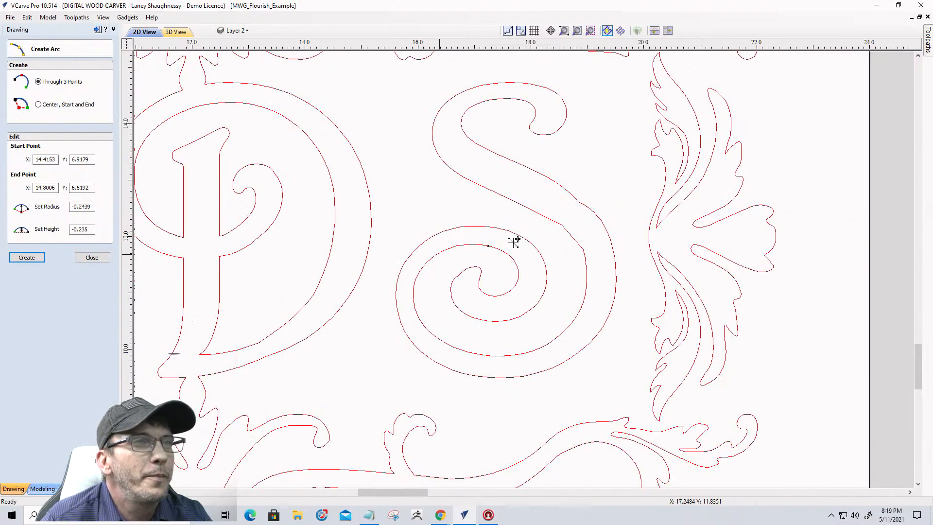
pyautogui.scroll(2, 591, 247)
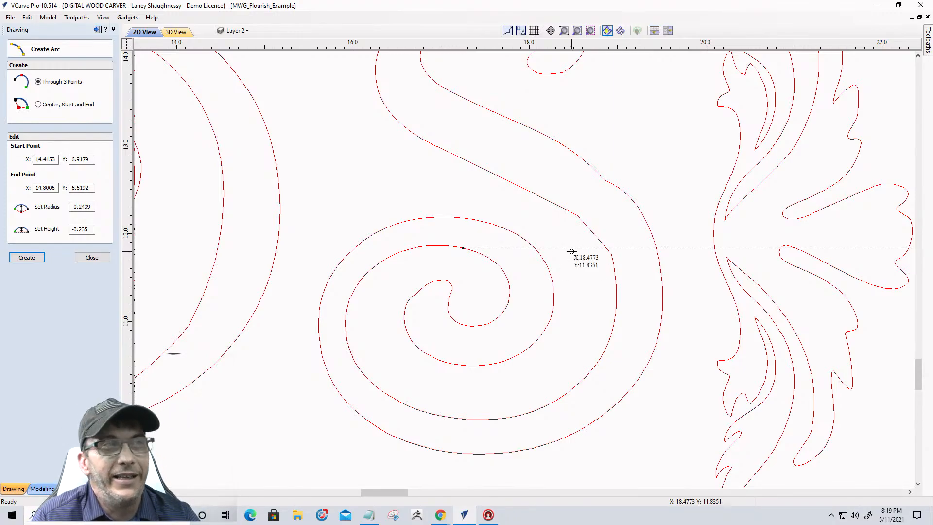
pyautogui.click(91, 257)
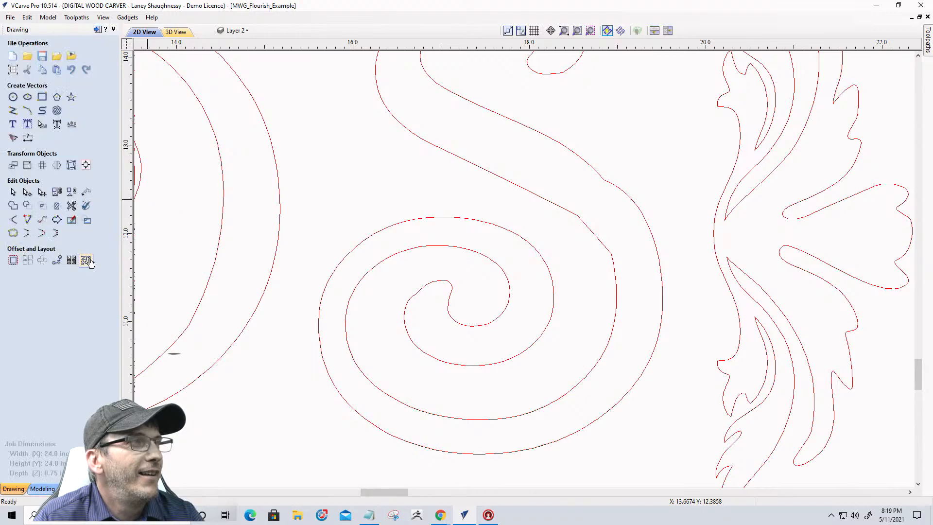
# - Examine the gap between the S and the adjacent side ornament, comparing it with the rest of the monogram layout
pyautogui.scroll(-3, 382, 254)
pyautogui.scroll(3, 462, 250)
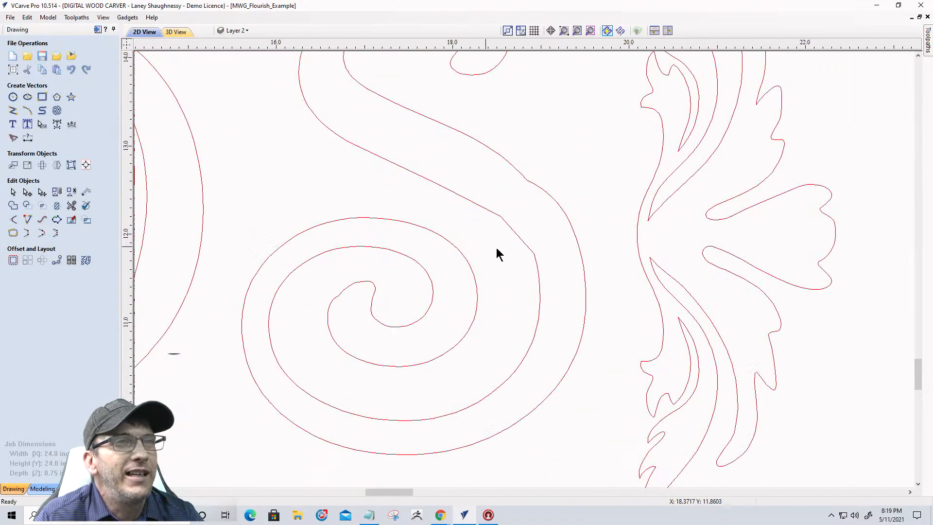
pyautogui.scroll(-2, 578, 238)
pyautogui.scroll(2, 515, 163)
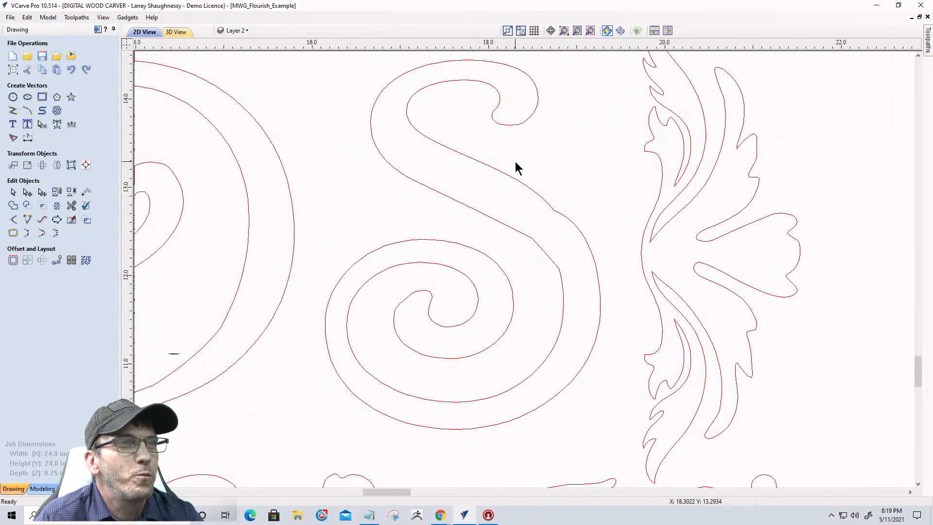
pyautogui.scroll(-2, 631, 221)
pyautogui.scroll(2, 656, 221)
pyautogui.scroll(-2, 655, 224)
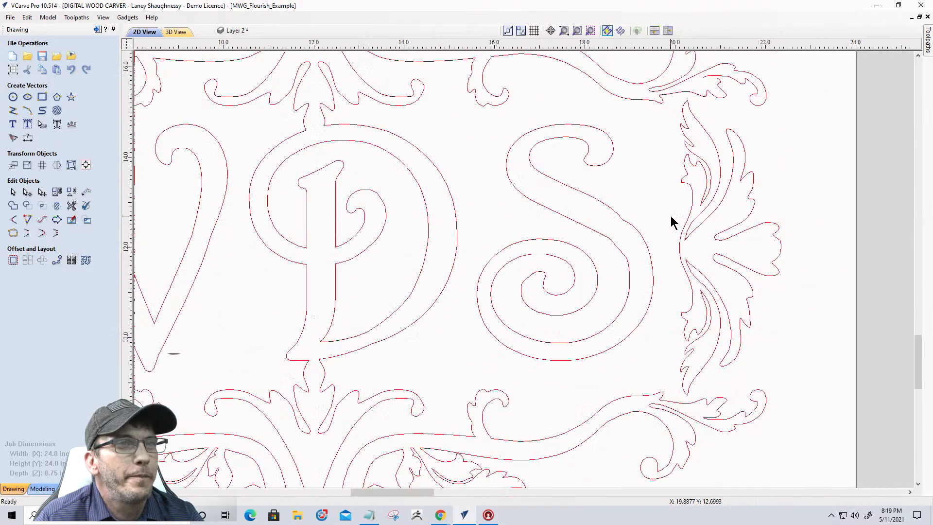
pyautogui.scroll(2, 658, 215)
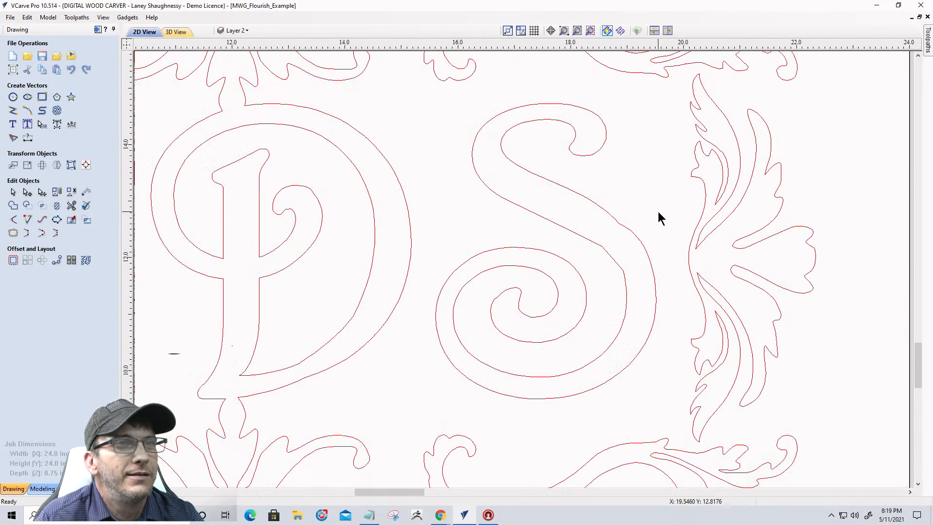
pyautogui.scroll(-3, 661, 217)
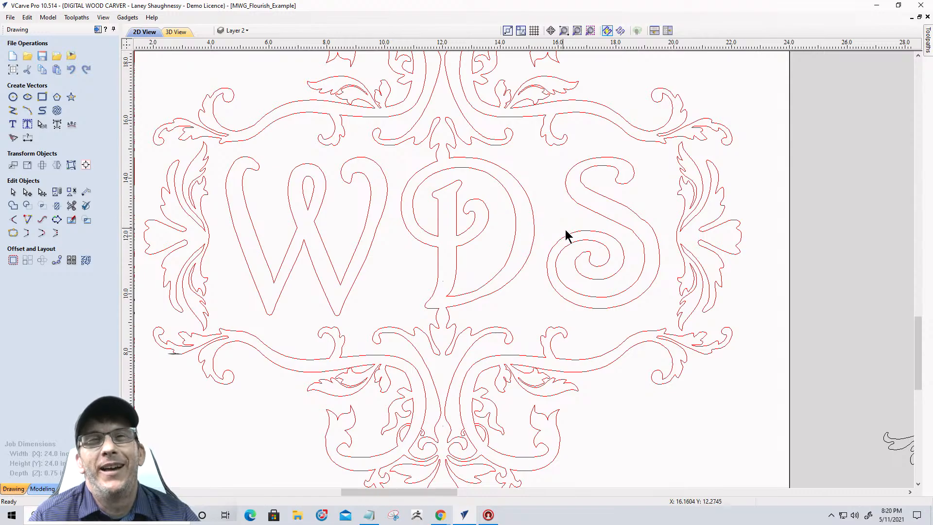
pyautogui.scroll(4, 684, 239)
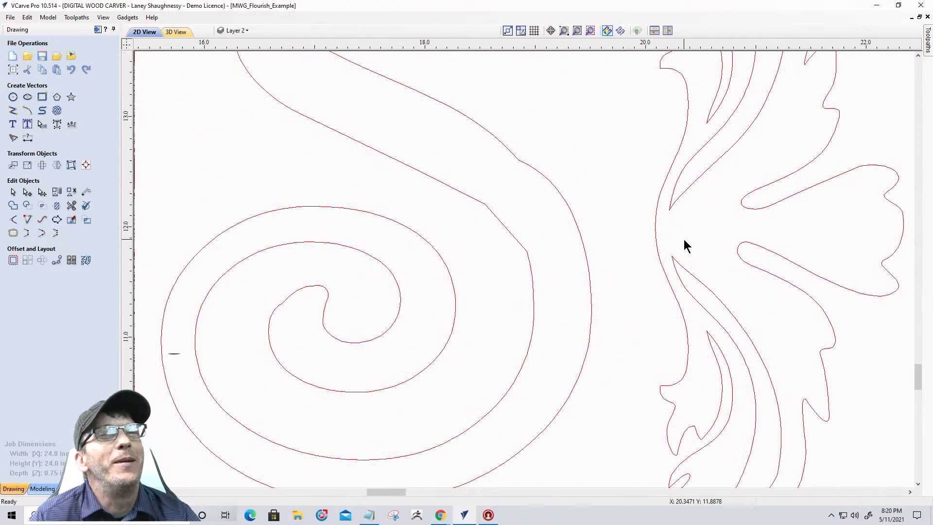
pyautogui.scroll(-3, 655, 241)
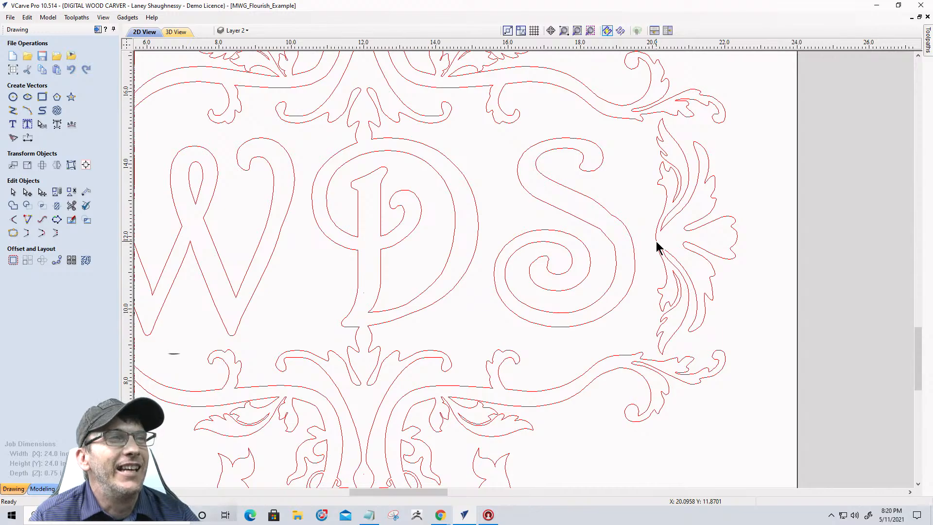
pyautogui.scroll(2, 659, 244)
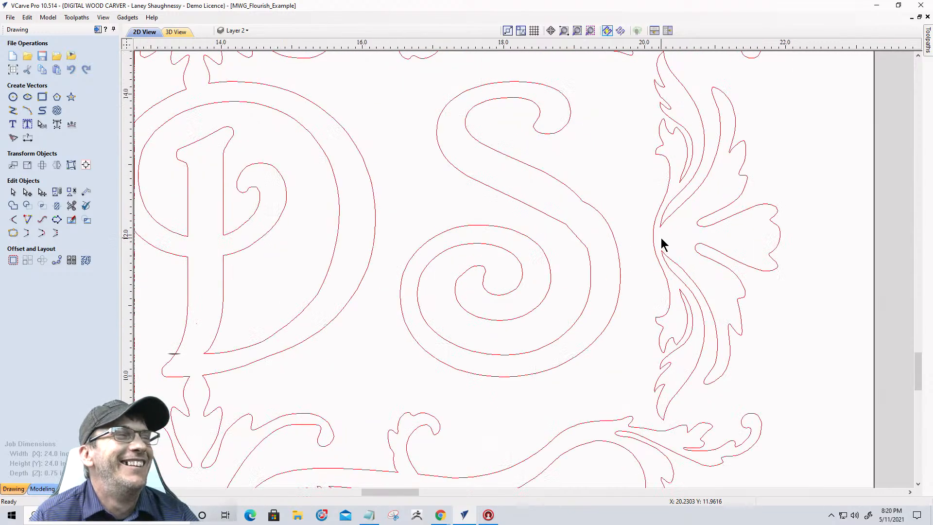
pyautogui.scroll(-2, 646, 243)
pyautogui.scroll(4, 666, 234)
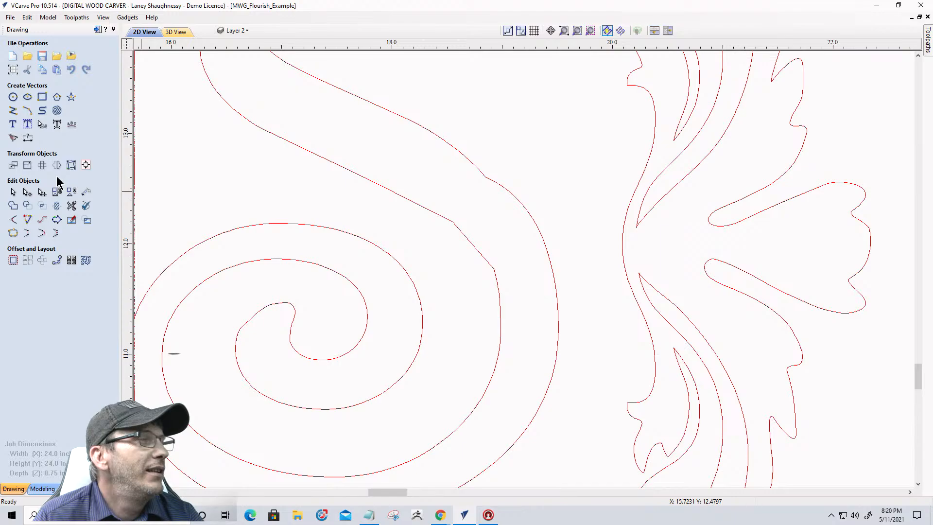
pyautogui.scroll(2, 634, 256)
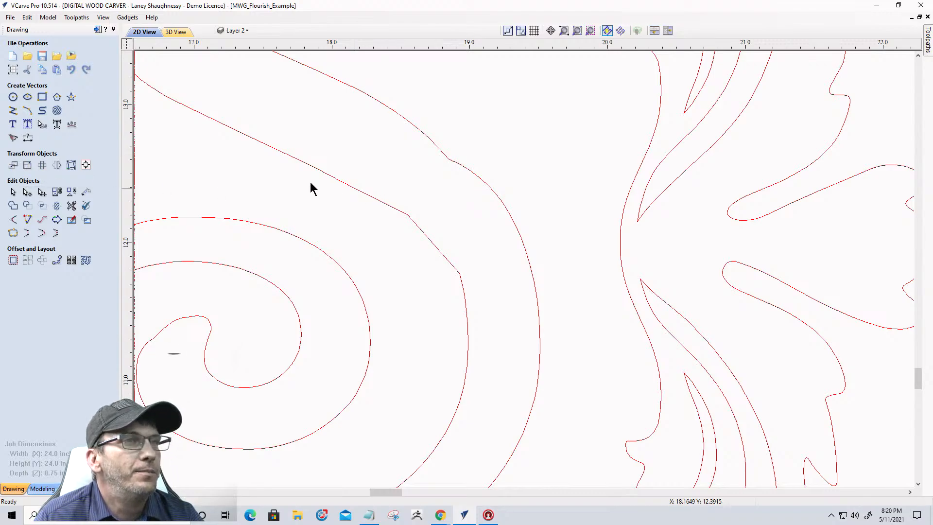
# - Draw a three-point arc of about 0.76 inch radius from the side ornament's inner edge to the upper outer curve of the S
pyautogui.click(28, 110)
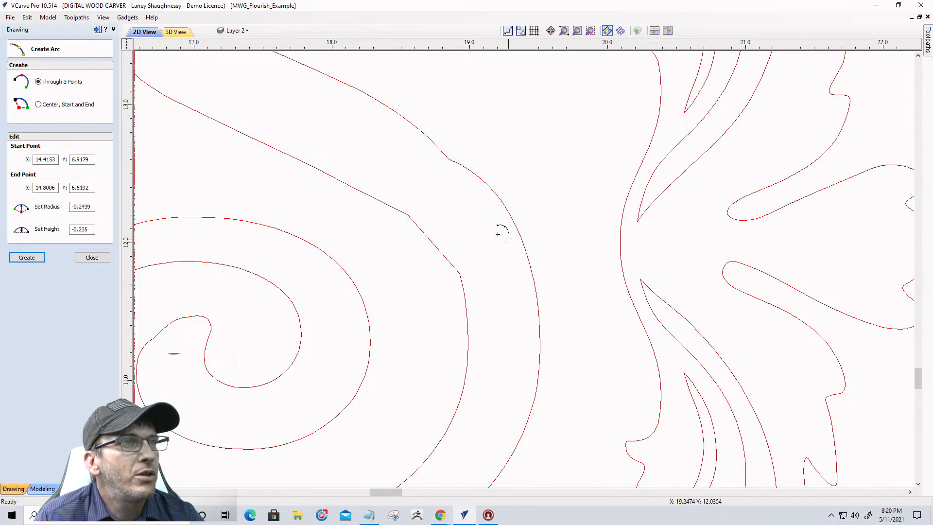
pyautogui.click(621, 218)
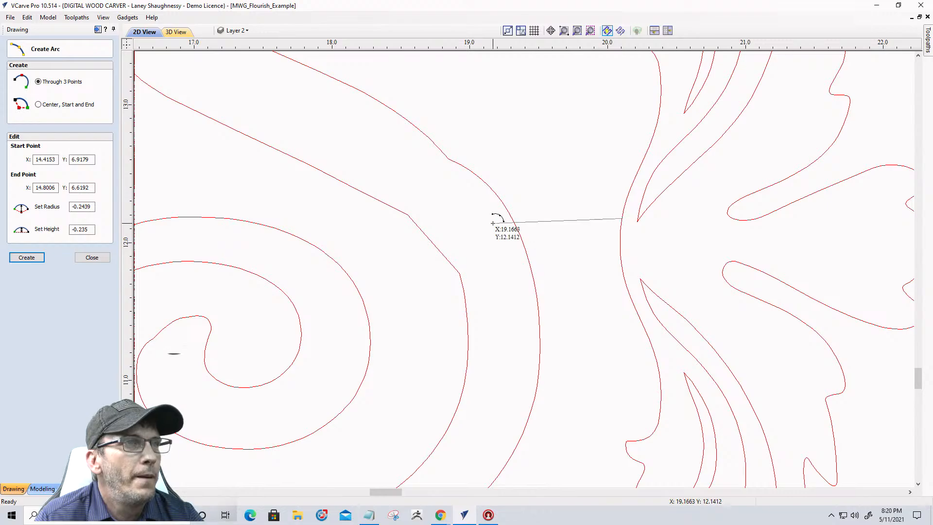
pyautogui.press('Escape')
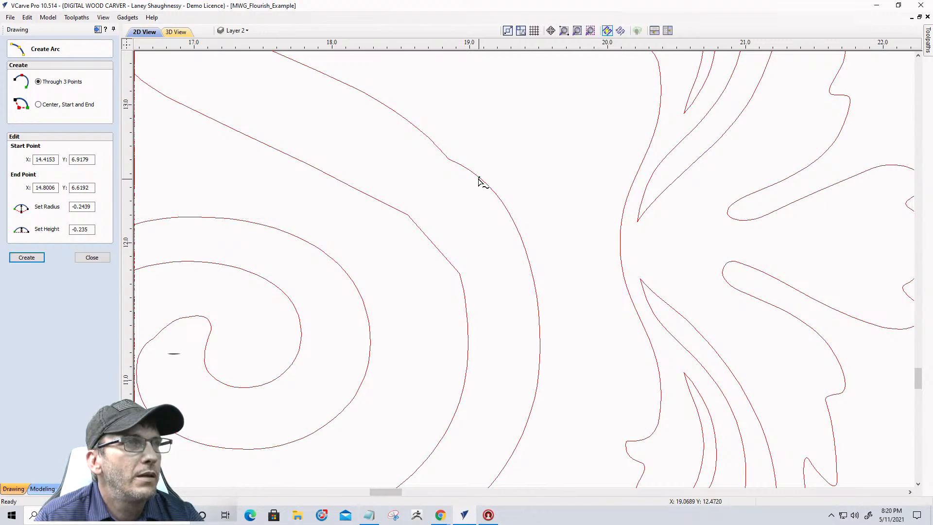
pyautogui.click(479, 179)
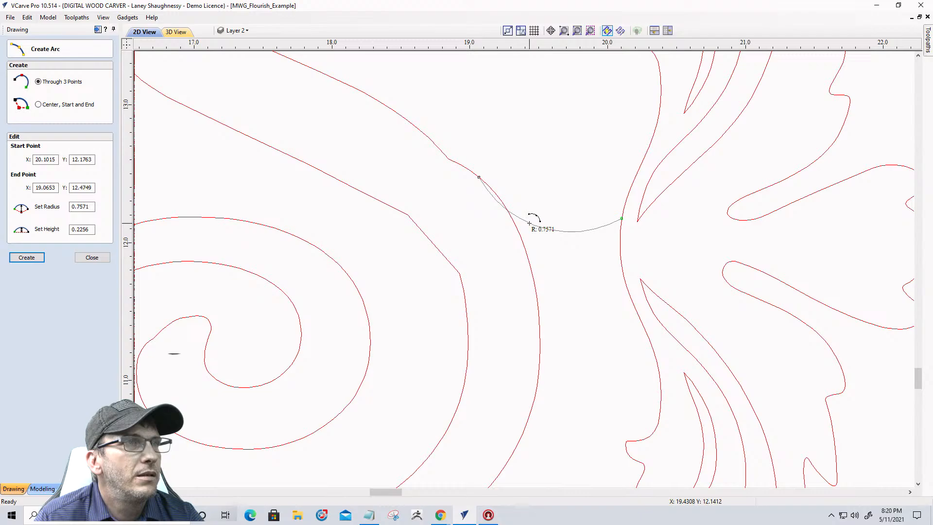
pyautogui.click(529, 223)
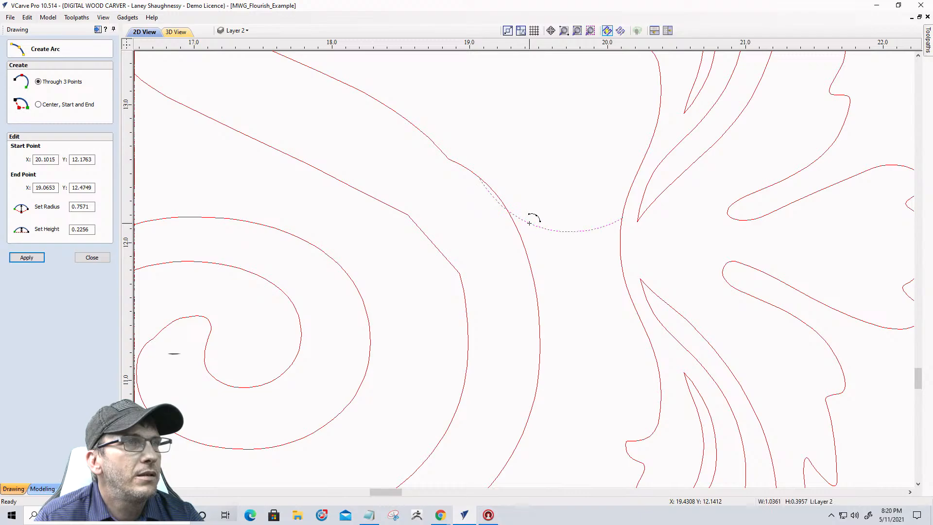
# - Draw a second three-point arc of about 1.24 inch radius below the first, running from the ornament across the outer edge of the S
pyautogui.click(625, 282)
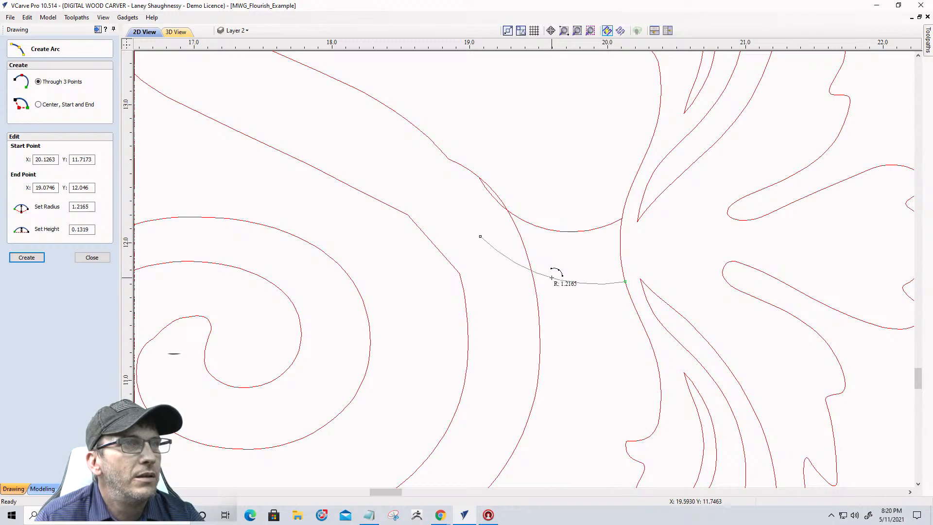
pyautogui.click(551, 276)
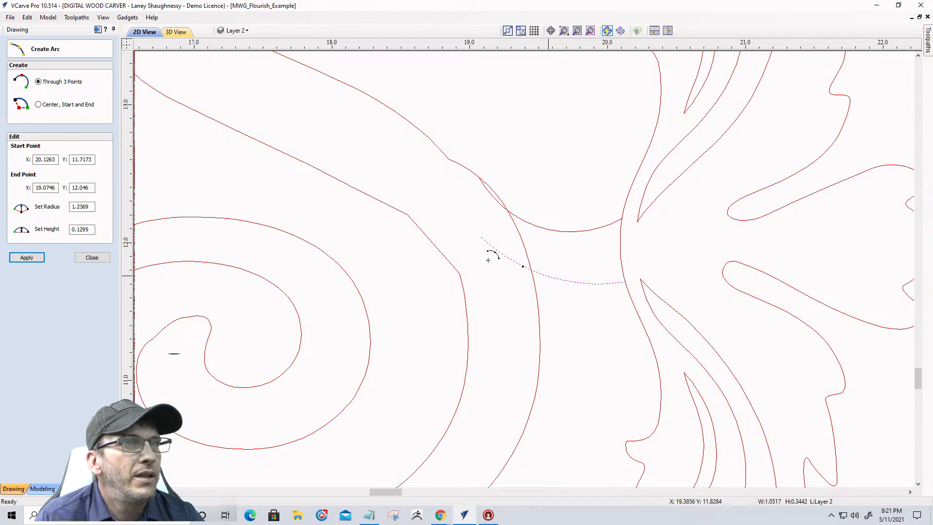
pyautogui.click(90, 258)
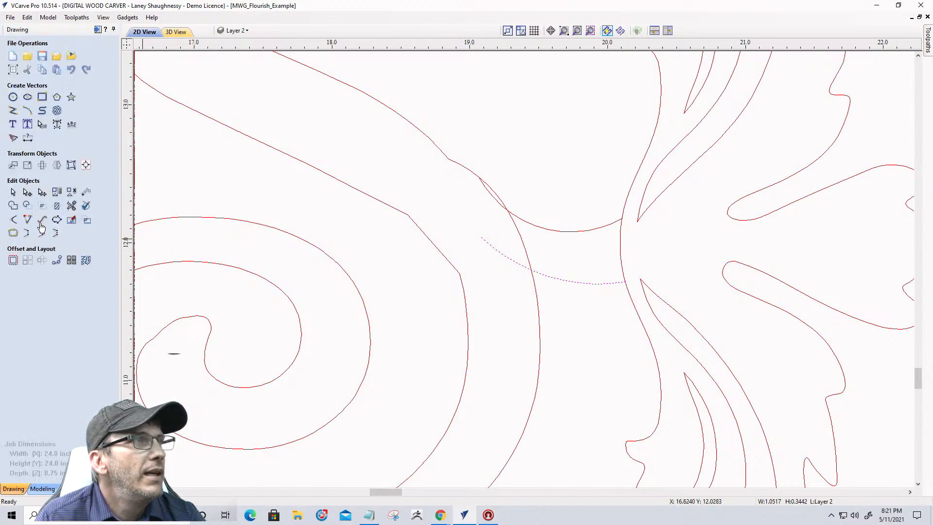
# - Trim the arc ends inside the S and the outline sections between both arcs, joining the S to the side ornament
pyautogui.click(72, 206)
pyautogui.scroll(3, 555, 221)
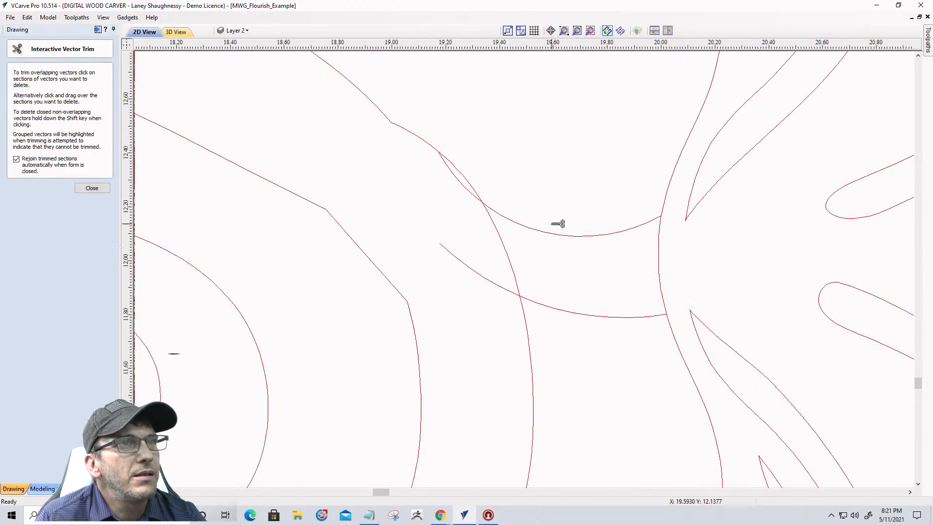
pyautogui.click(442, 174)
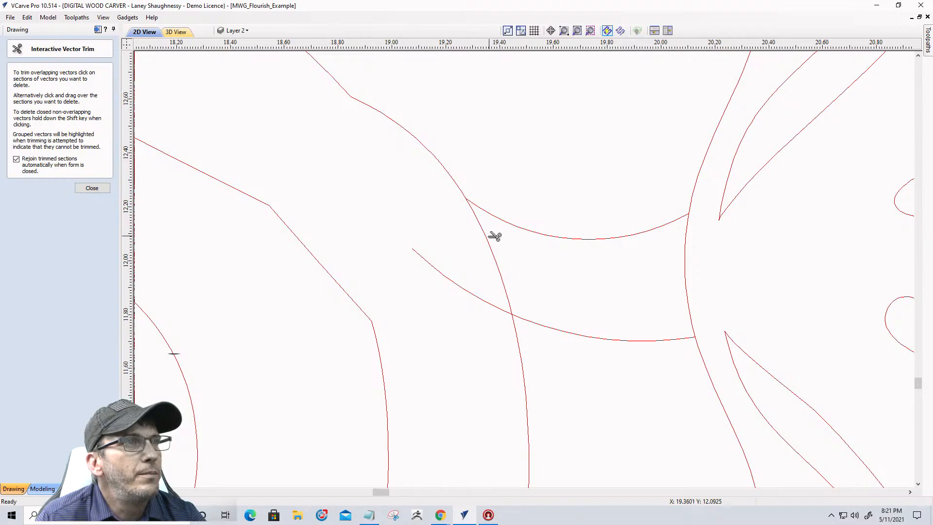
pyautogui.click(493, 248)
pyautogui.click(472, 291)
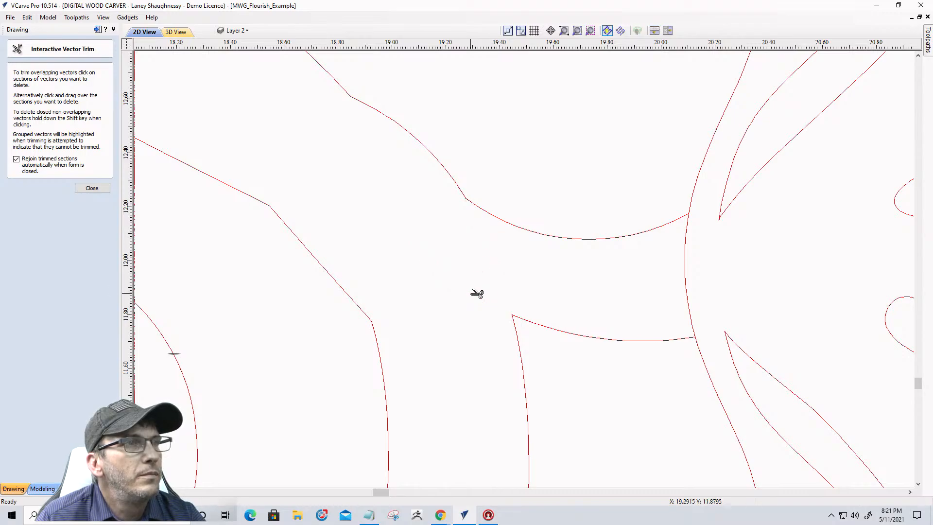
pyautogui.click(685, 286)
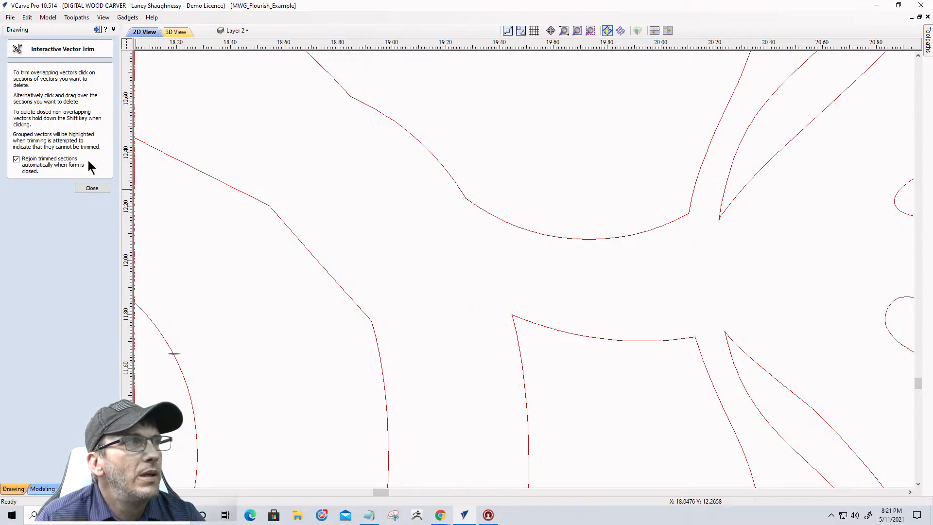
pyautogui.click(88, 188)
# - Examine the S joint within the full monogram and the gap between the W and the neighbouring side ornament
pyautogui.scroll(-3, 494, 188)
pyautogui.scroll(-3, 558, 225)
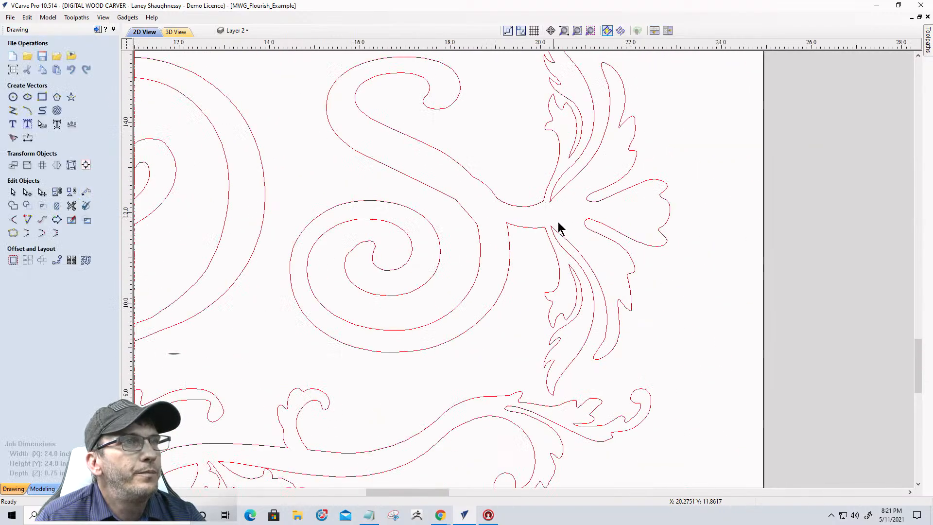
pyautogui.scroll(-3, 421, 178)
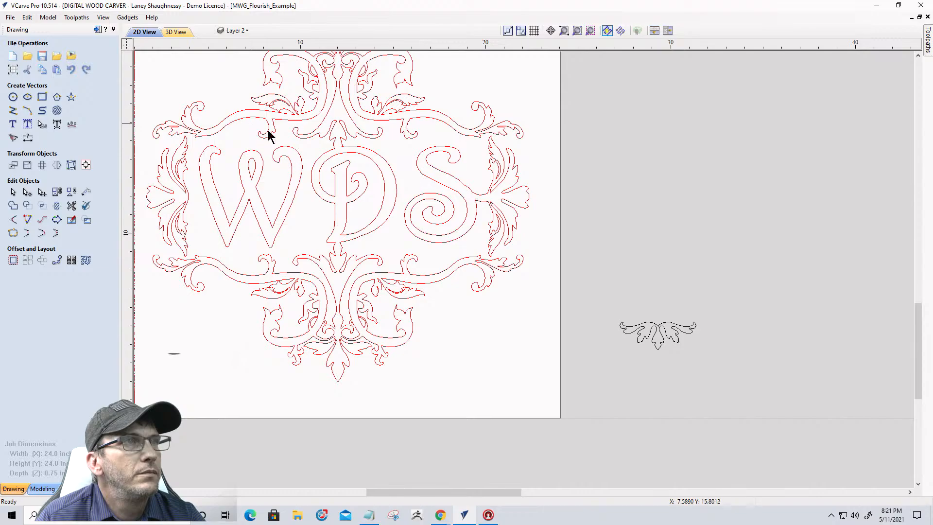
pyautogui.scroll(4, 469, 129)
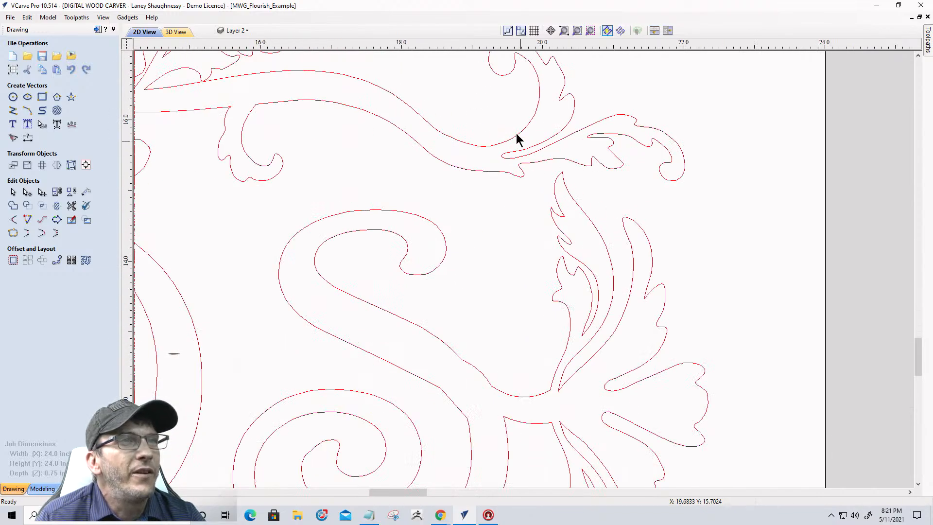
pyautogui.scroll(-4, 562, 166)
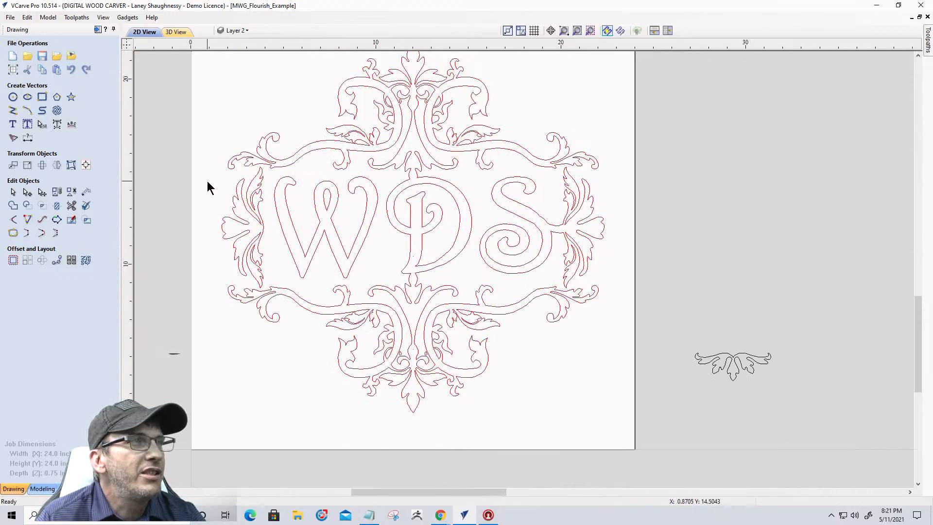
pyautogui.scroll(5, 213, 188)
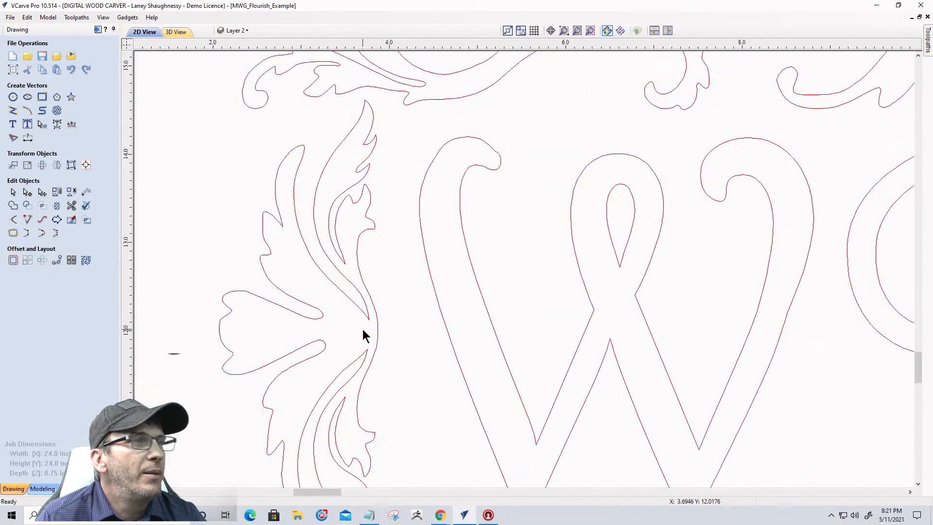
pyautogui.scroll(1, 350, 282)
pyautogui.scroll(-2, 345, 287)
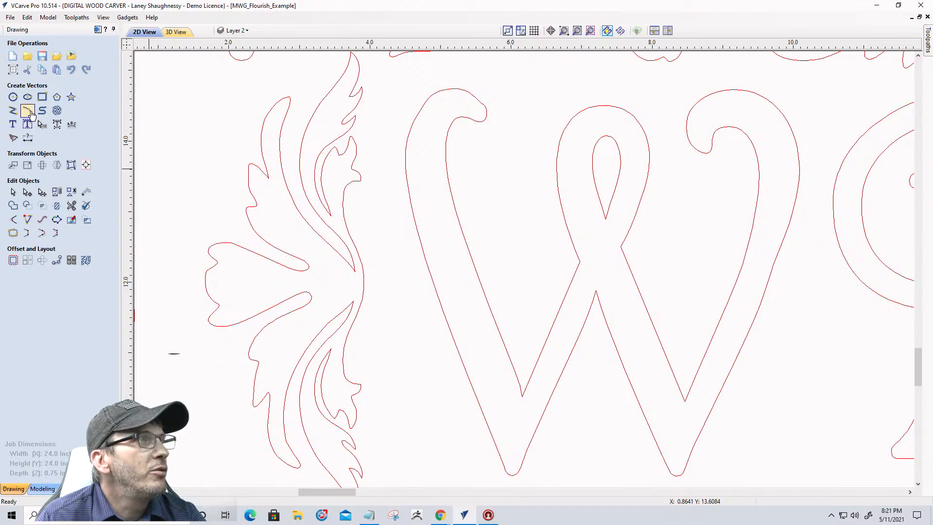
# - Draw a three-point arc of about 0.74 inch radius from the side ornament's inner edge into the W's outer stroke
pyautogui.click(27, 111)
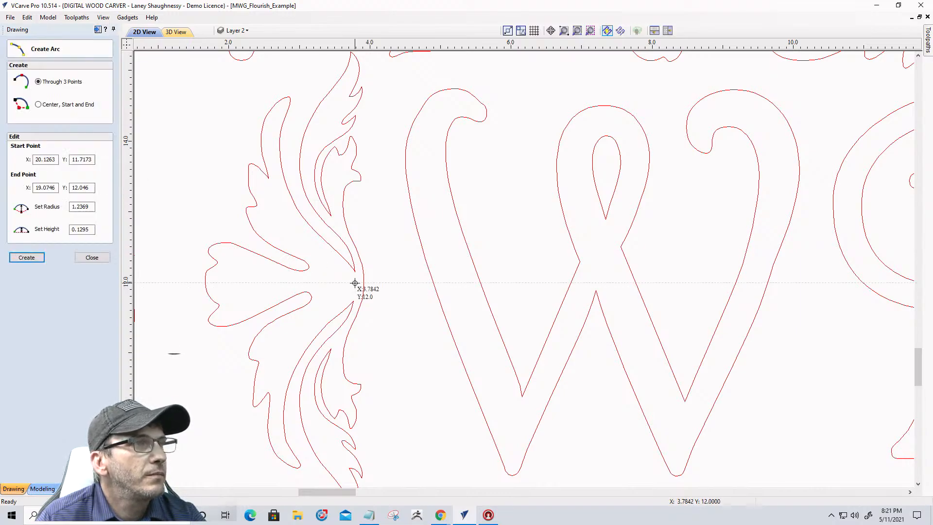
pyautogui.scroll(3, 355, 283)
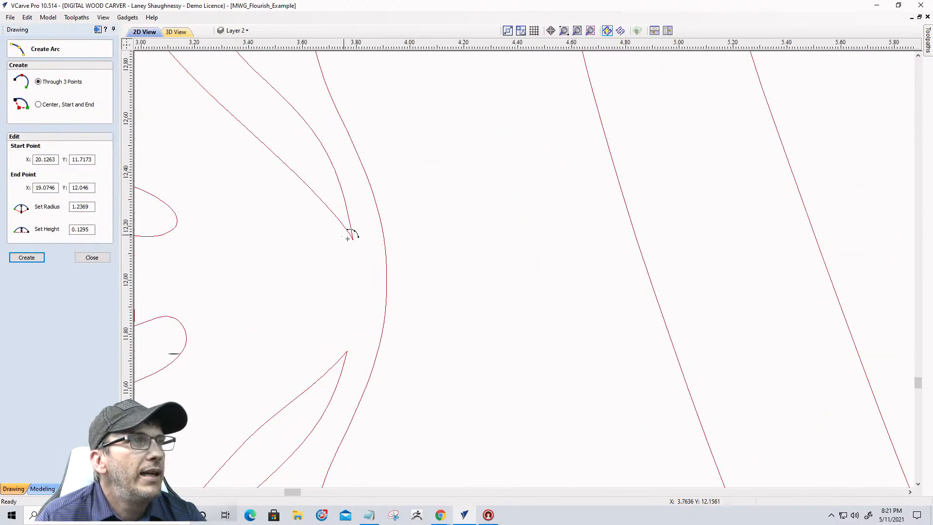
pyautogui.click(384, 236)
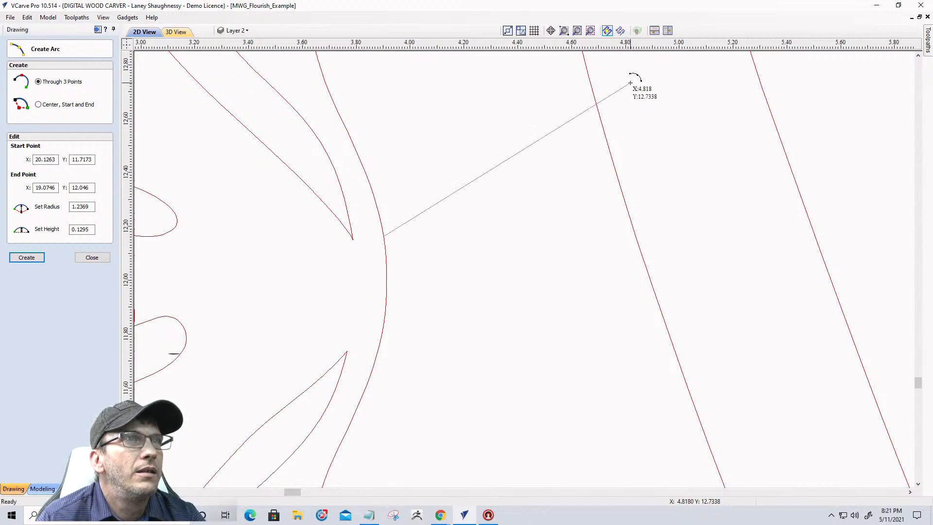
pyautogui.click(630, 83)
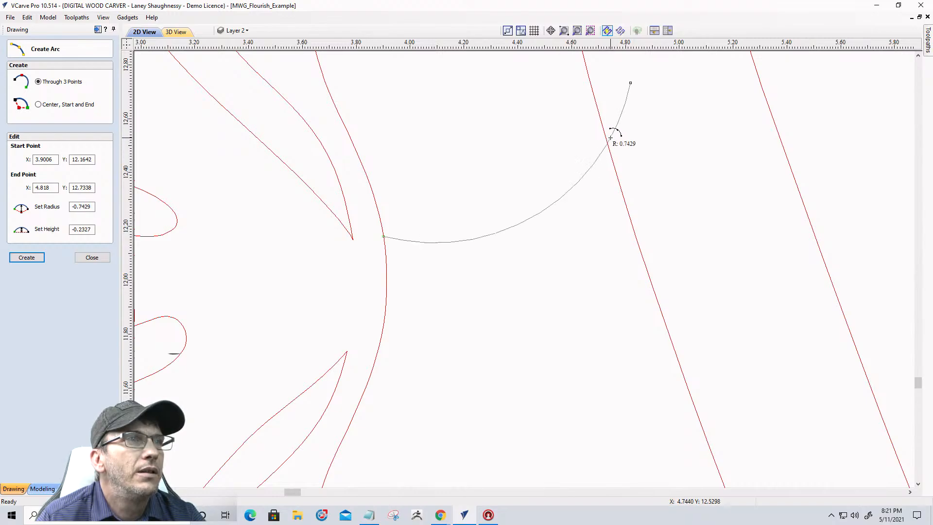
pyautogui.click(610, 138)
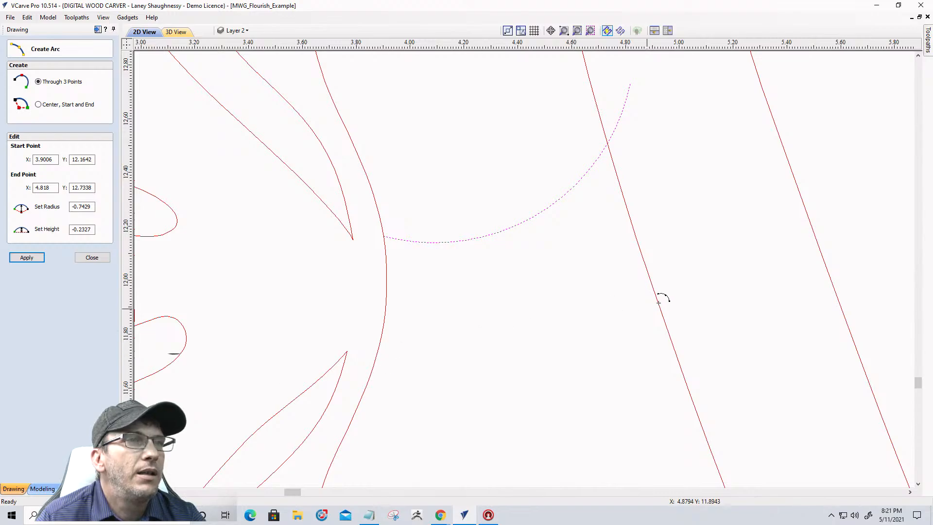
# - Draw a second three-point arc below the first, about 1.34 by 0.78 inch, from the ornament's inner edge into the W's outer stroke
pyautogui.click(738, 149)
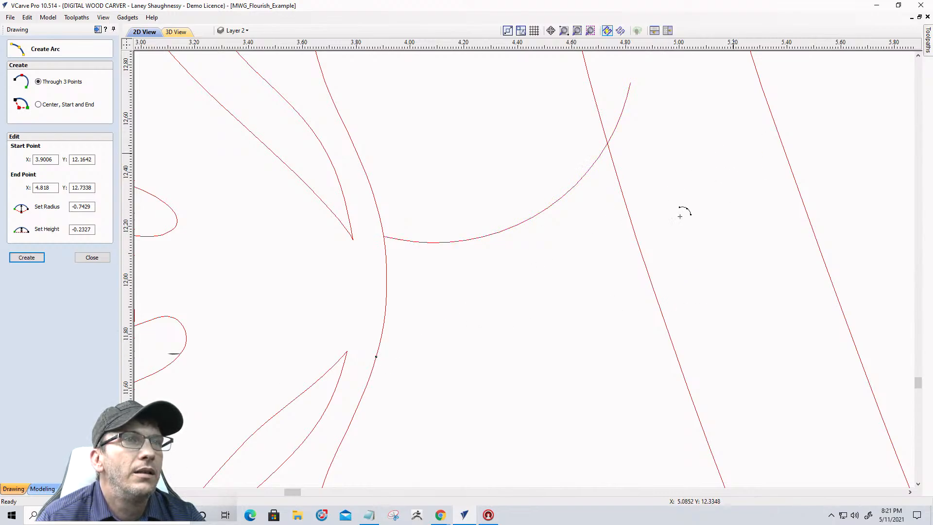
pyautogui.click(621, 281)
pyautogui.click(85, 257)
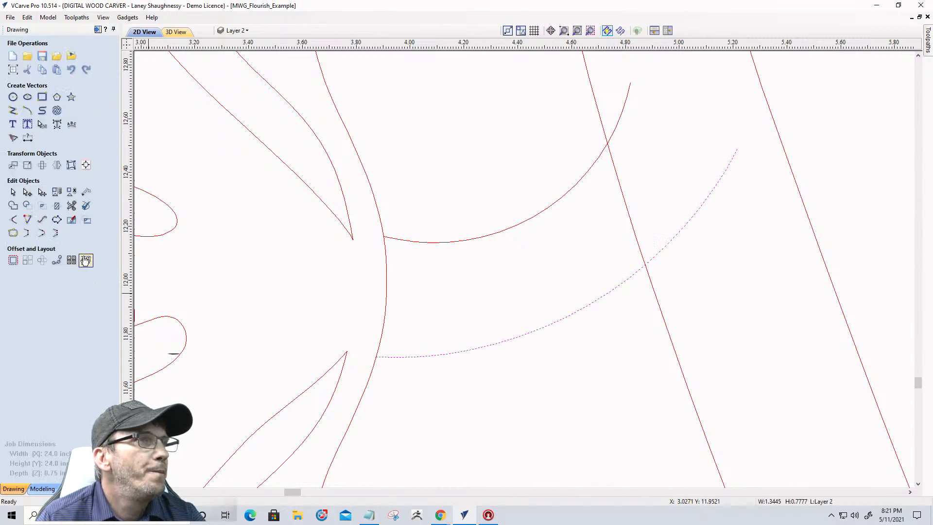
# - Trim the arc ends inside the W and the outline sections between both arcs, joining the W to the side ornament
pyautogui.click(77, 205)
pyautogui.click(624, 108)
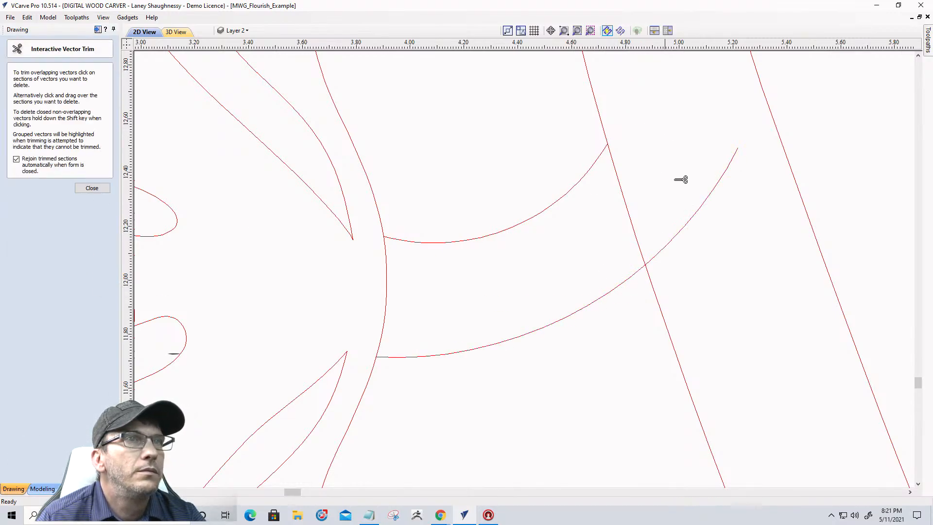
pyautogui.click(684, 208)
pyautogui.click(631, 211)
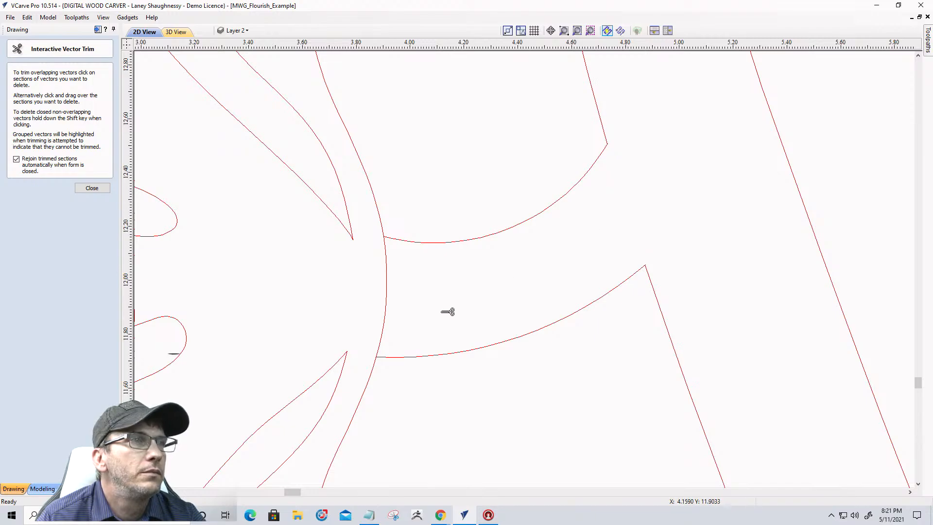
pyautogui.click(388, 294)
pyautogui.scroll(-5, 350, 293)
pyautogui.scroll(-3, 339, 293)
pyautogui.scroll(3, 845, 301)
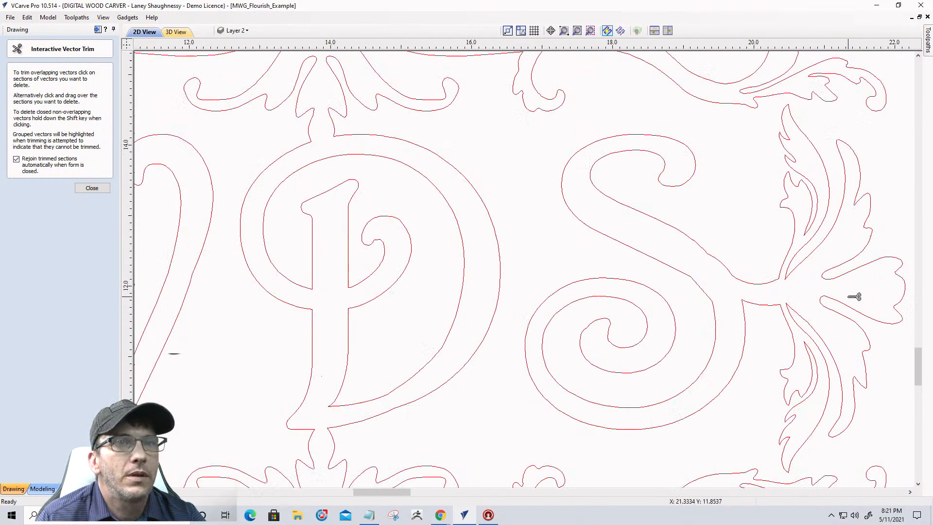
pyautogui.scroll(-5, 828, 276)
pyautogui.scroll(1, 822, 272)
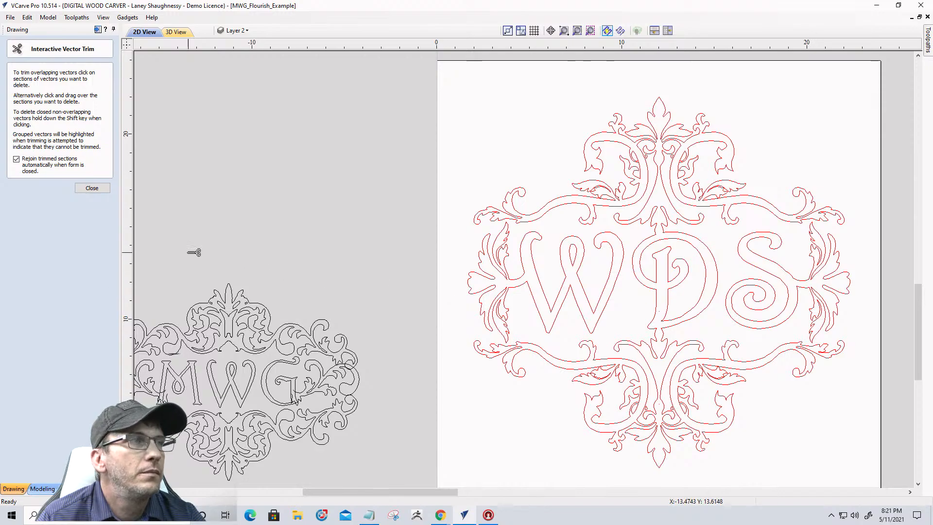
pyautogui.click(94, 188)
# - Examine the whole WDS monogram, checking the letters' joints with the side ornaments and surrounding flourishes
pyautogui.scroll(-1, 556, 257)
pyautogui.scroll(4, 607, 323)
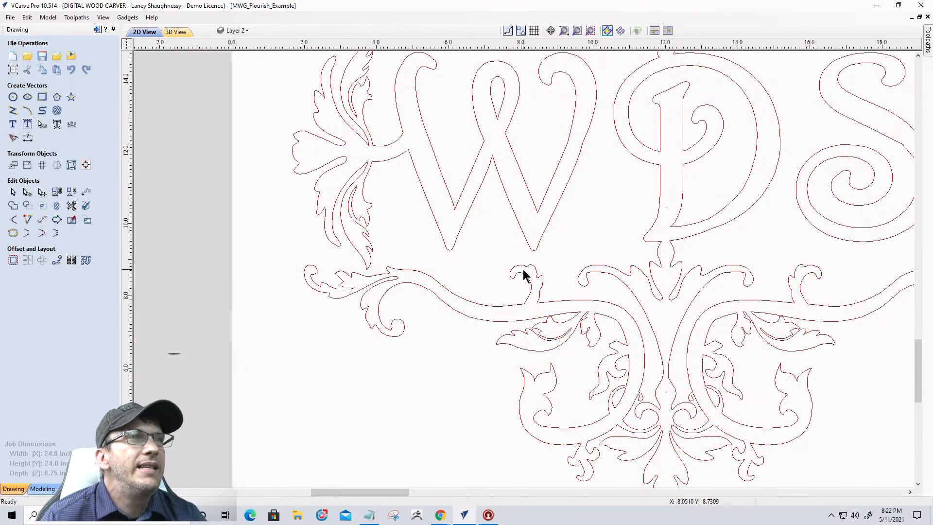
pyautogui.scroll(-1, 522, 272)
pyautogui.scroll(1, 505, 251)
pyautogui.scroll(-1, 407, 190)
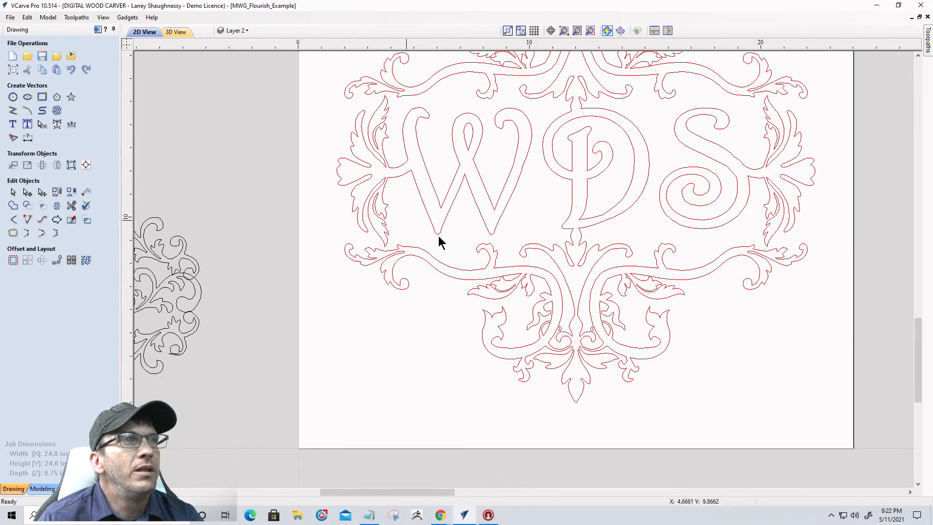
pyautogui.scroll(-2, 719, 217)
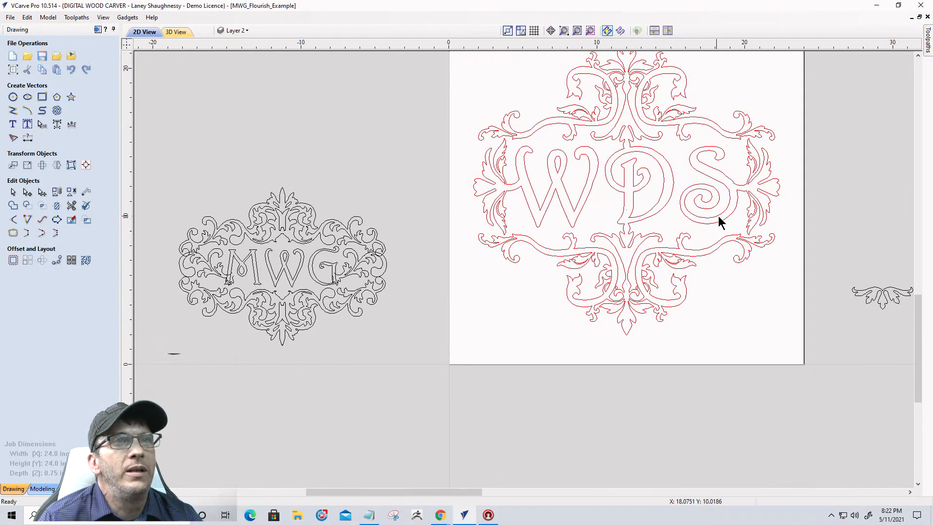
pyautogui.scroll(3, 761, 125)
pyautogui.scroll(1, 762, 125)
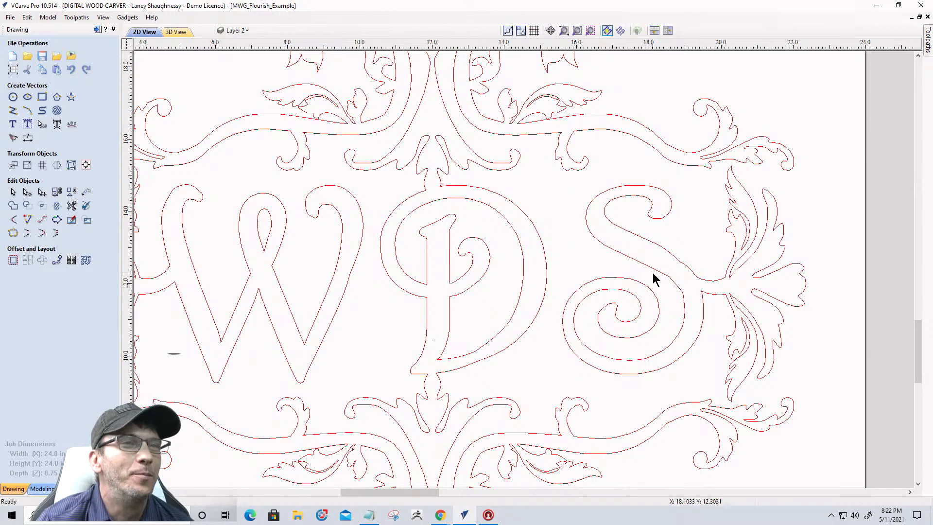
# - In node editing, smooth the corner point on the upper edge of the S's diagonal near the joint and shift it slightly outward
pyautogui.scroll(2, 669, 277)
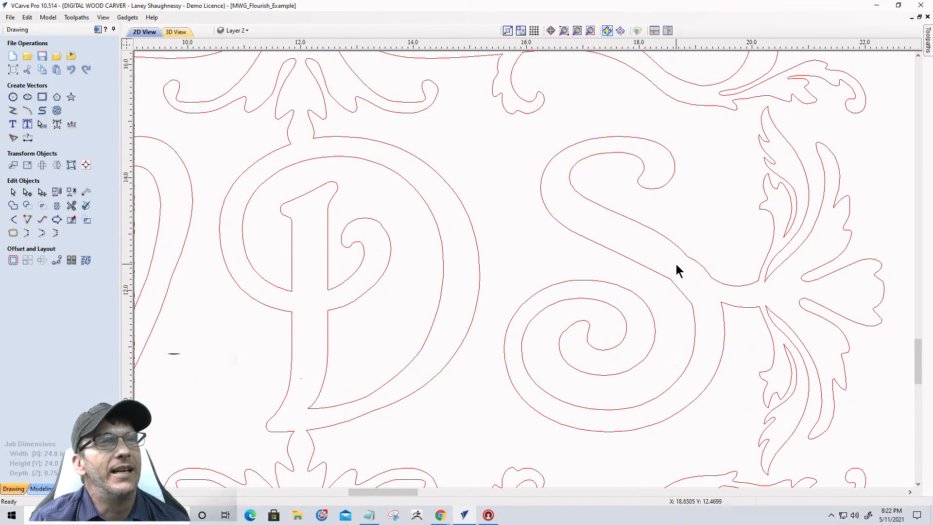
pyautogui.click(687, 259)
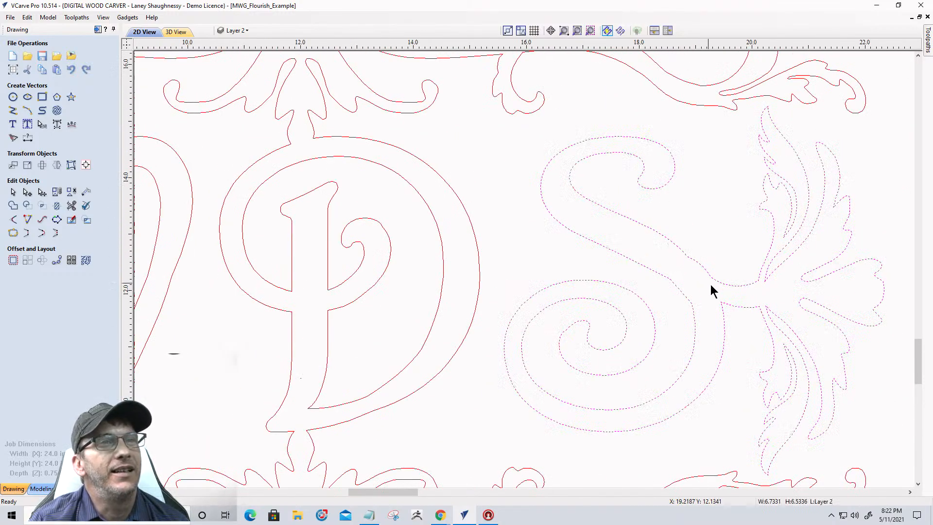
pyautogui.scroll(3, 695, 267)
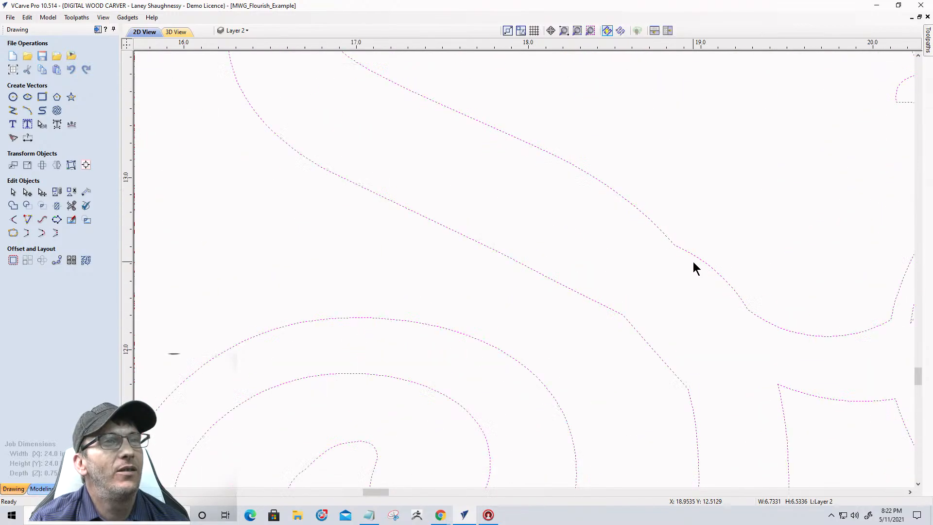
pyautogui.scroll(-4, 666, 250)
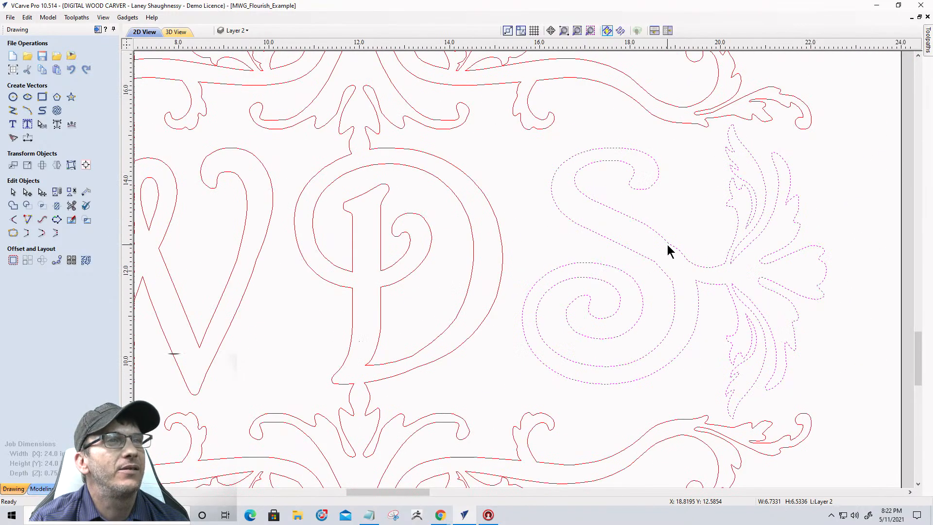
pyautogui.scroll(3, 216, 295)
pyautogui.scroll(-2, 216, 296)
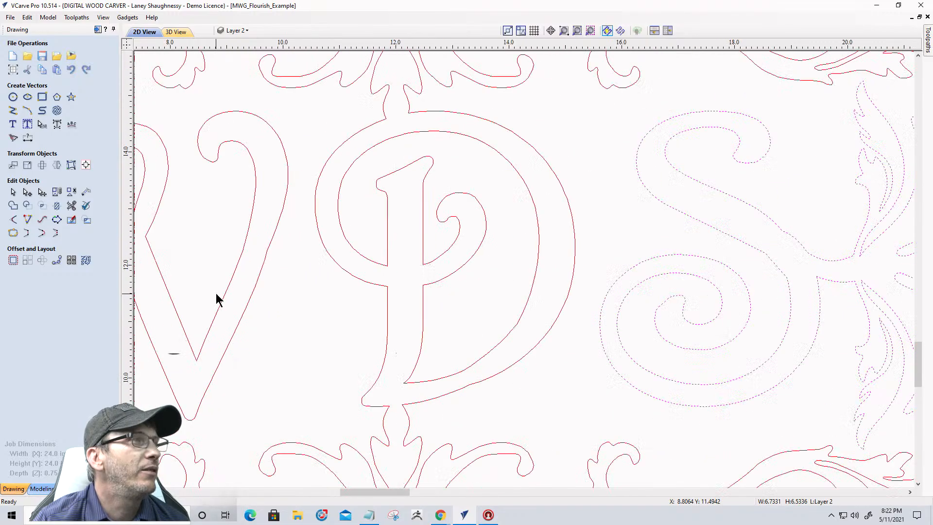
pyautogui.click(27, 191)
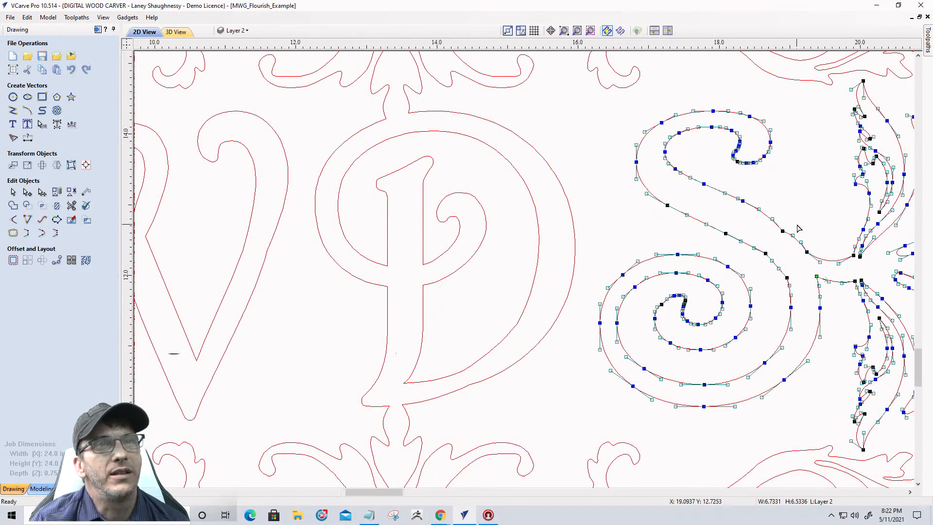
pyautogui.scroll(2, 798, 228)
pyautogui.rightClick(753, 245)
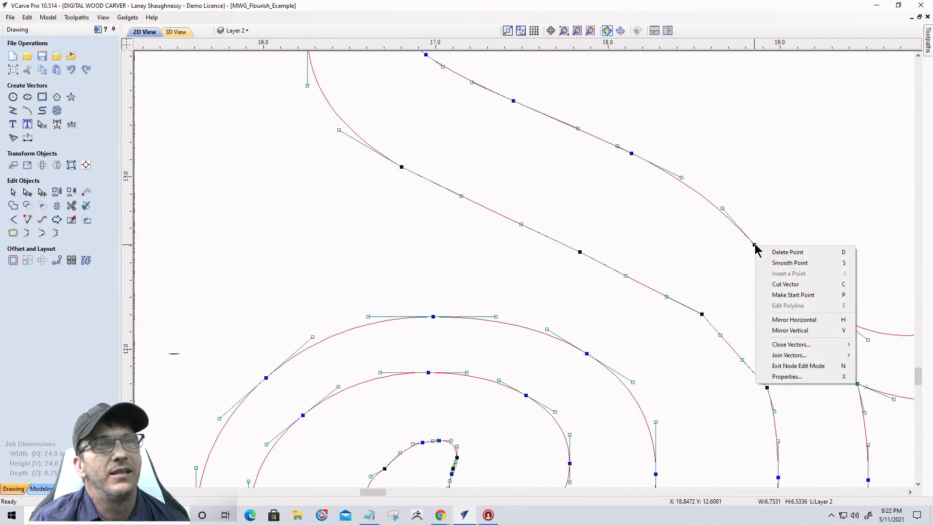
pyautogui.click(773, 262)
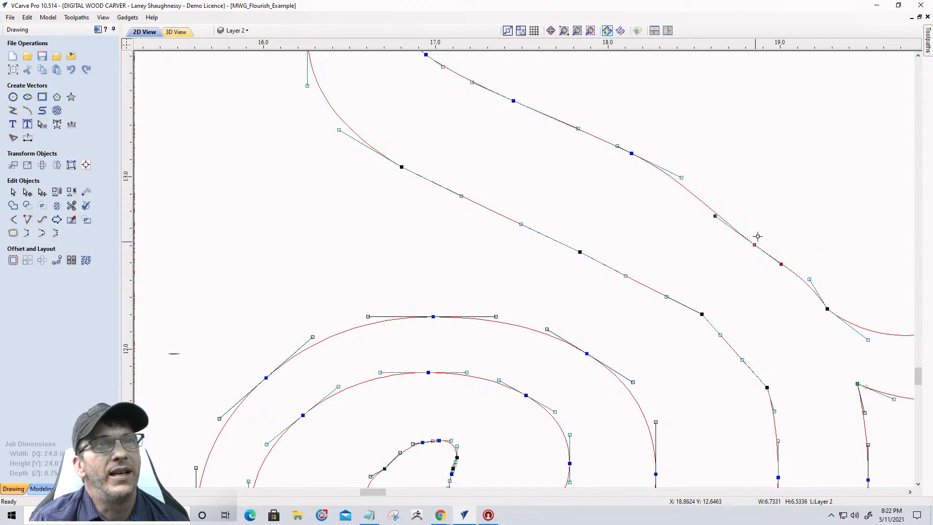
pyautogui.moveTo(753, 244); pyautogui.dragTo(760, 235)
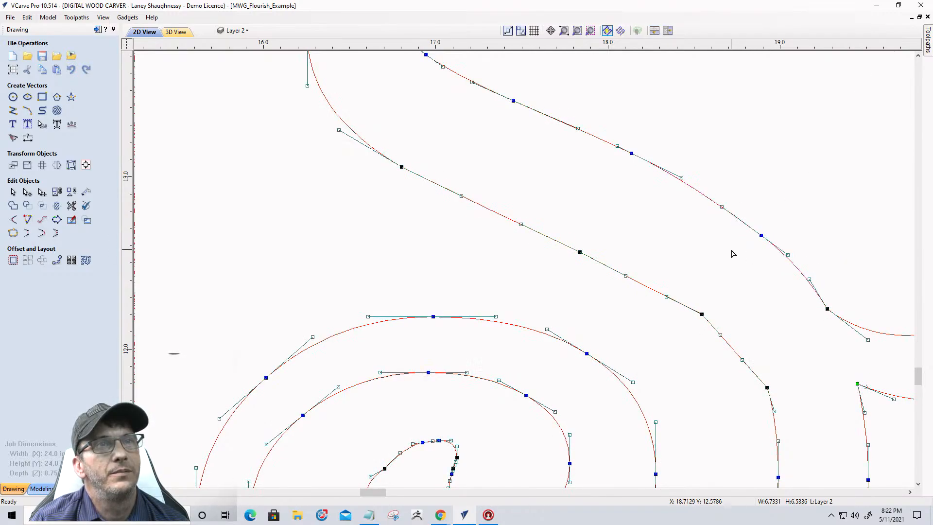
# - Smooth the two corner points on the lower edge of the S's diagonal where it bends into the spiral, and deselect the vector
pyautogui.click(727, 255)
pyautogui.click(696, 315)
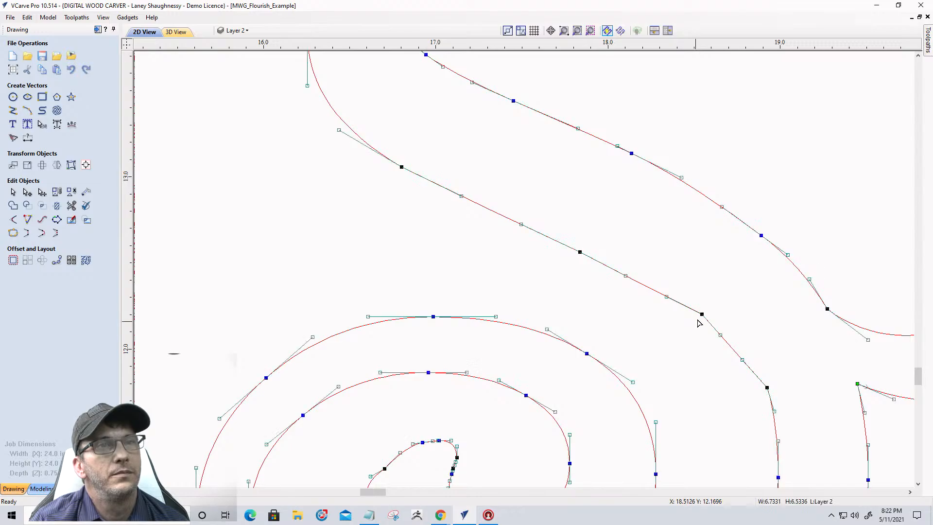
pyautogui.rightClick(703, 312)
pyautogui.click(718, 329)
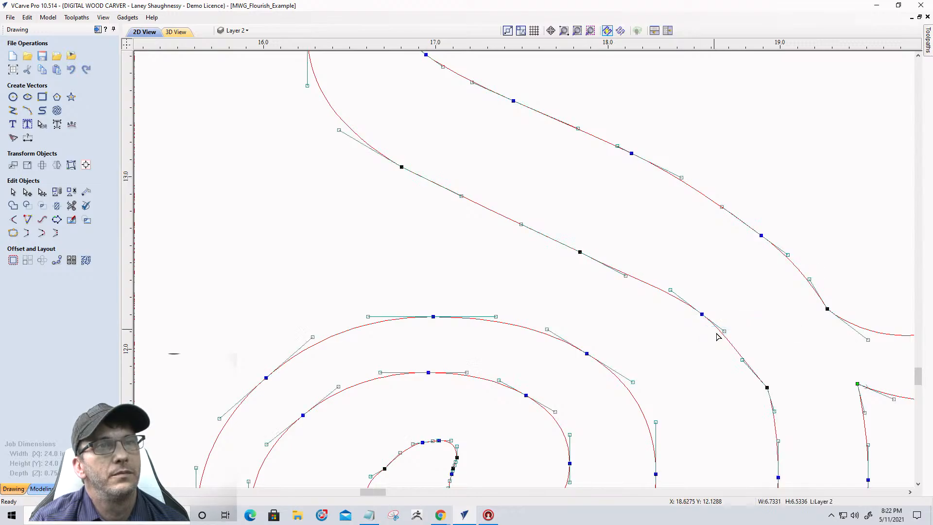
pyautogui.rightClick(768, 386)
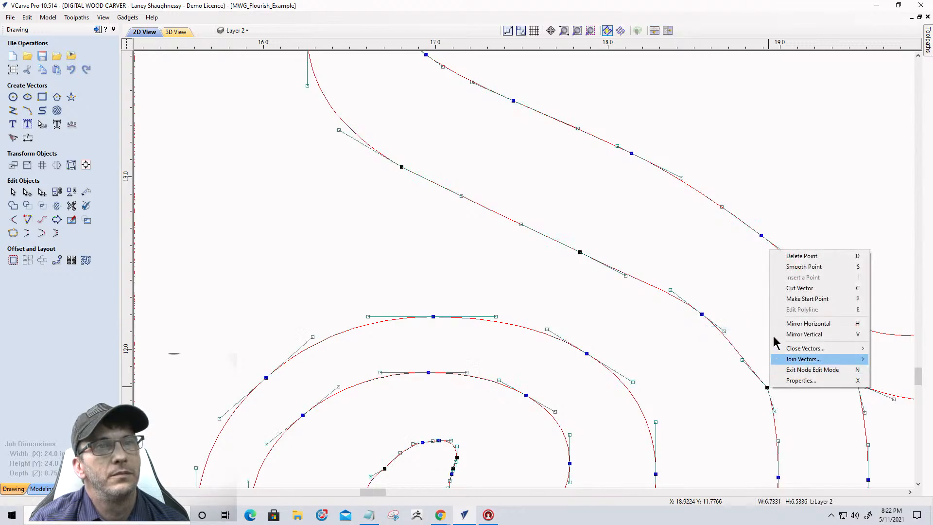
pyautogui.click(789, 269)
pyautogui.click(788, 314)
pyautogui.scroll(-3, 779, 302)
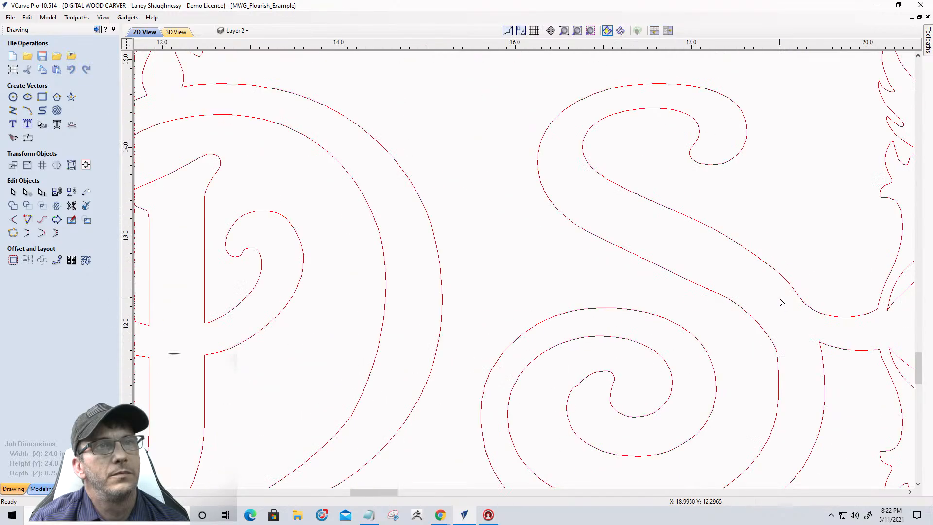
pyautogui.scroll(-5, 801, 399)
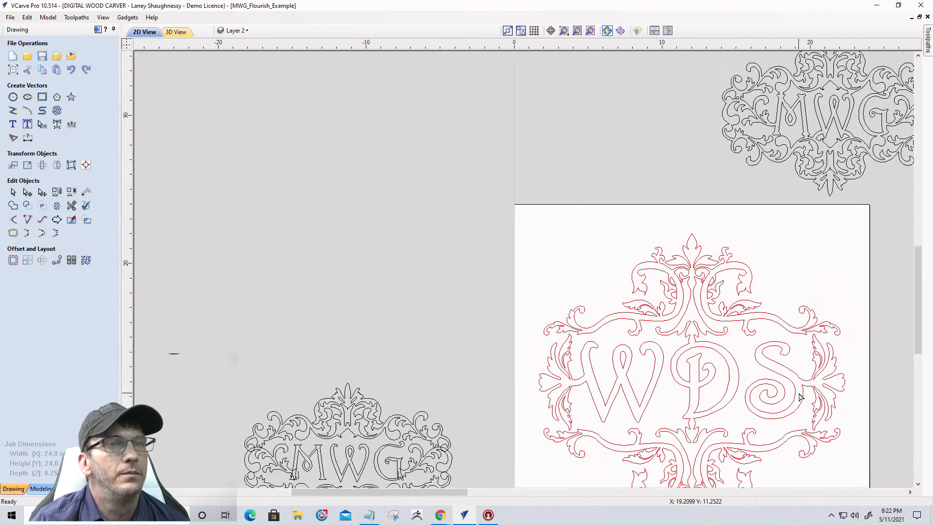
# - Examine the joints between the WDS letters, the top centre flourish and the side ornaments for places to connect
pyautogui.scroll(5, 577, 415)
pyautogui.scroll(-4, 597, 360)
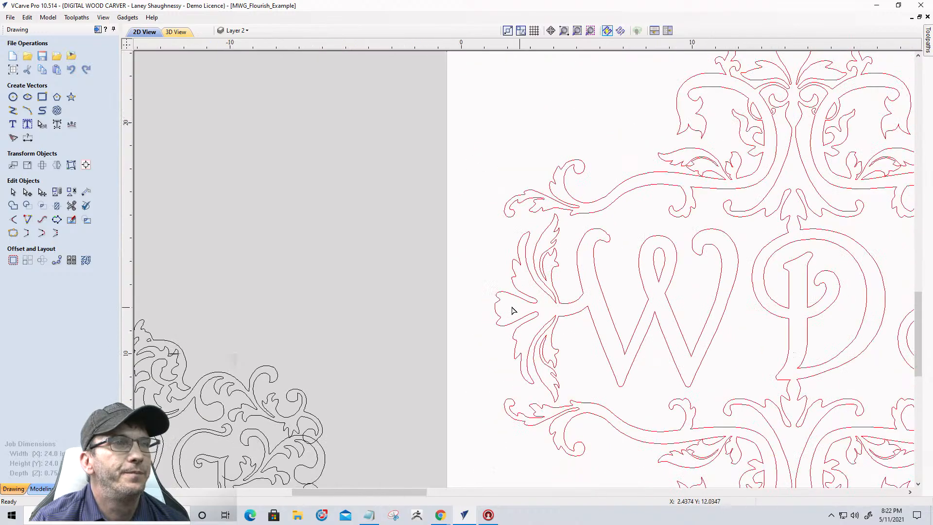
pyautogui.scroll(2, 576, 360)
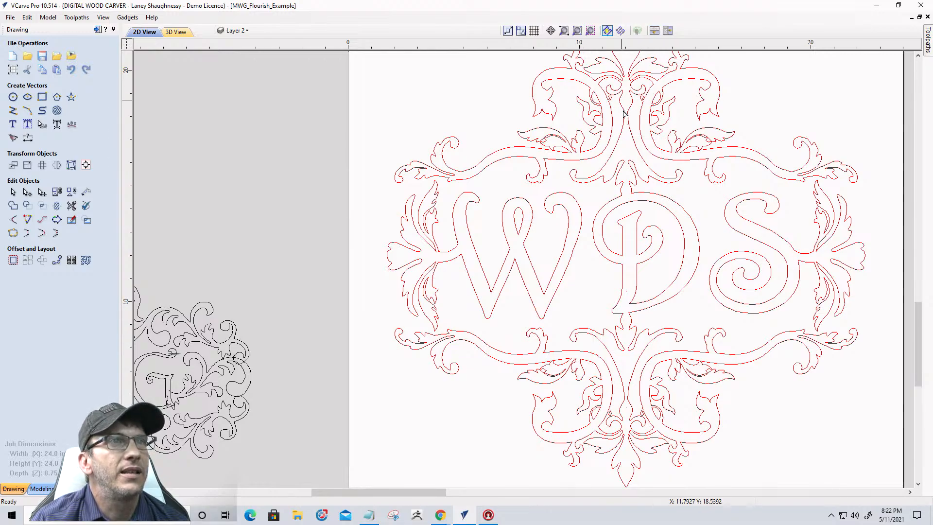
pyautogui.scroll(5, 646, 97)
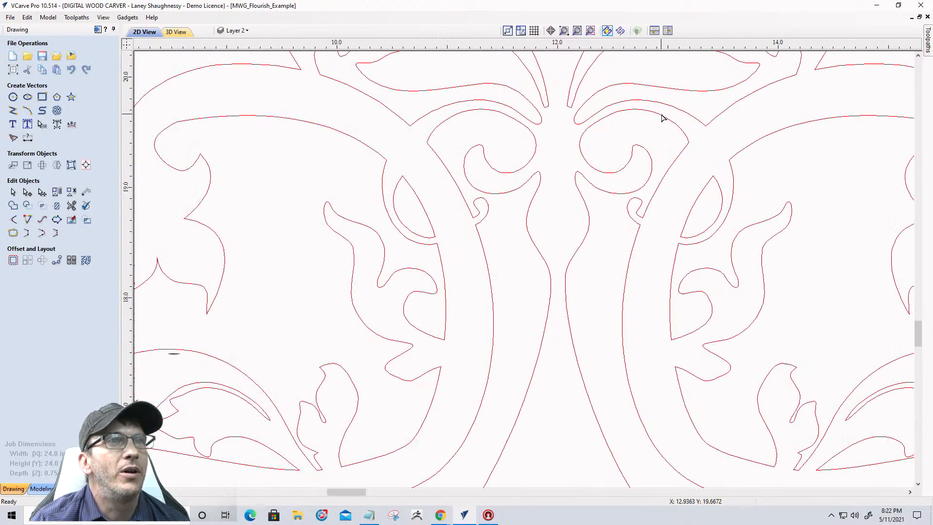
pyautogui.scroll(-2, 624, 206)
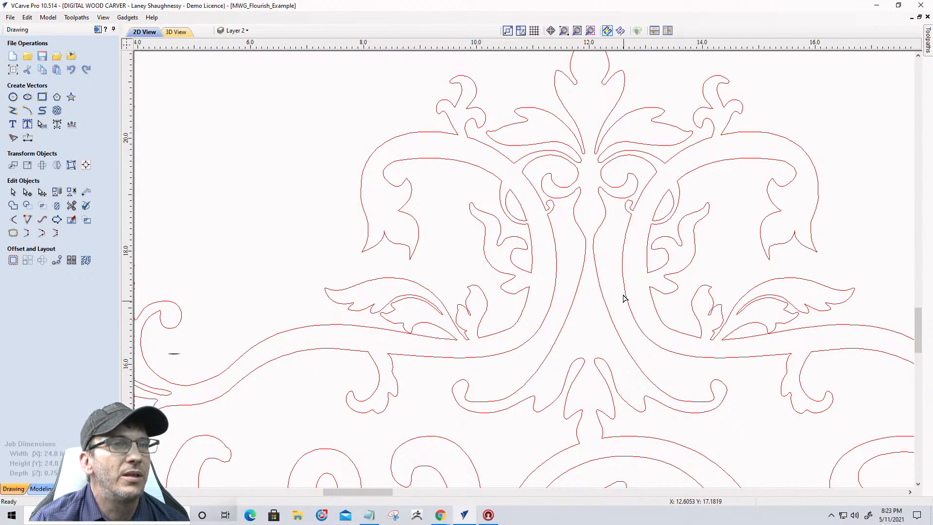
pyautogui.scroll(-4, 624, 298)
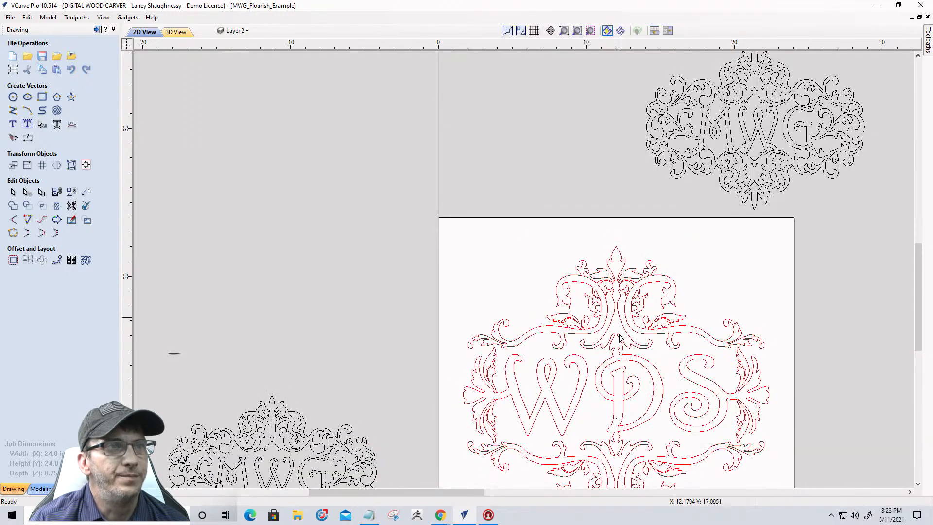
pyautogui.scroll(2, 616, 390)
pyautogui.scroll(-2, 556, 266)
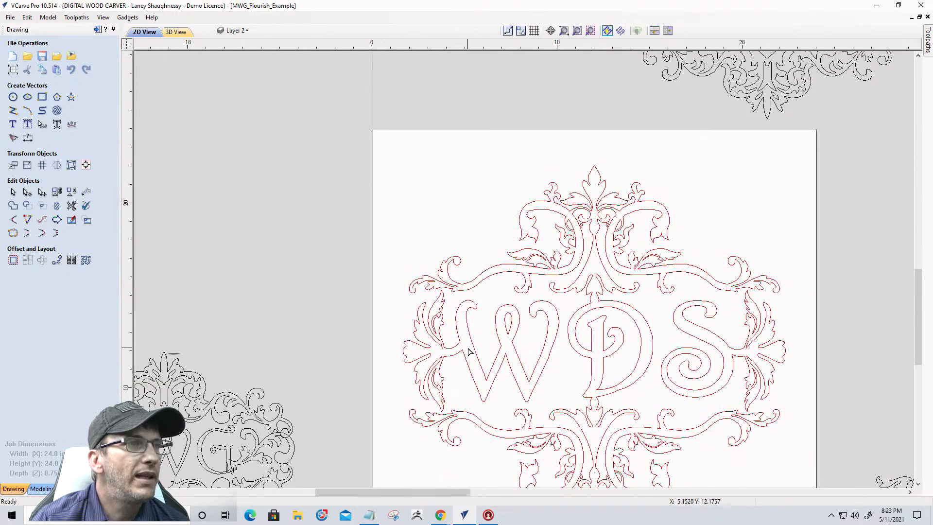
pyautogui.scroll(1, 469, 351)
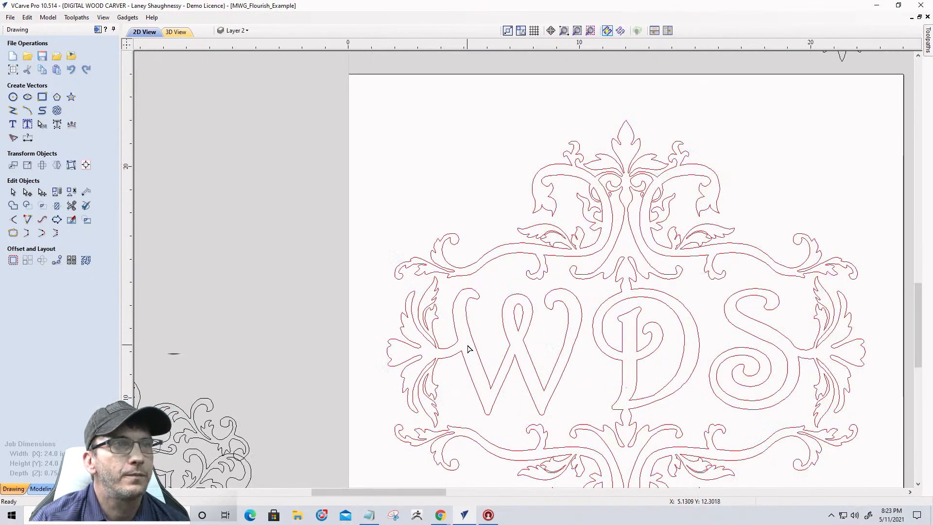
pyautogui.scroll(2, 467, 348)
pyautogui.scroll(1, 462, 345)
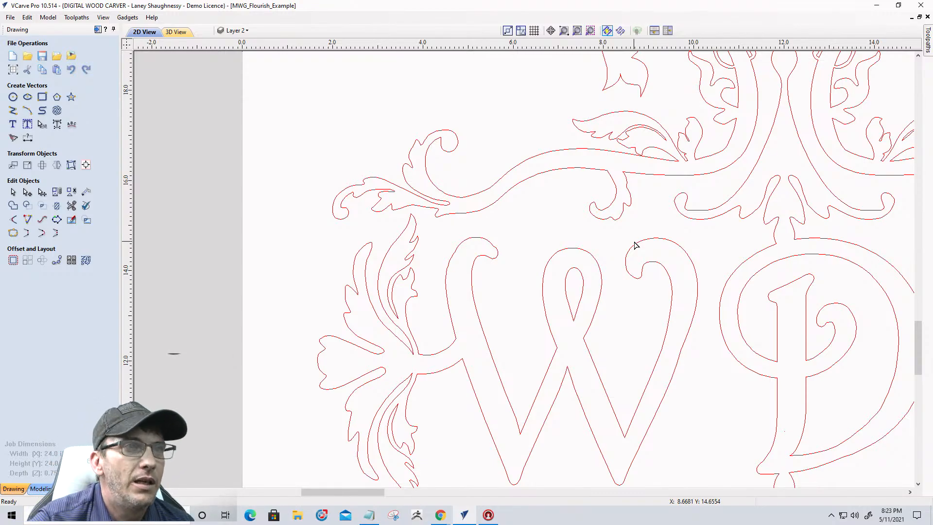
# - In node editing, stretch the lower node of the small hanging curl above the W down onto the W's upper right curl
pyautogui.click(616, 222)
pyautogui.scroll(2, 616, 222)
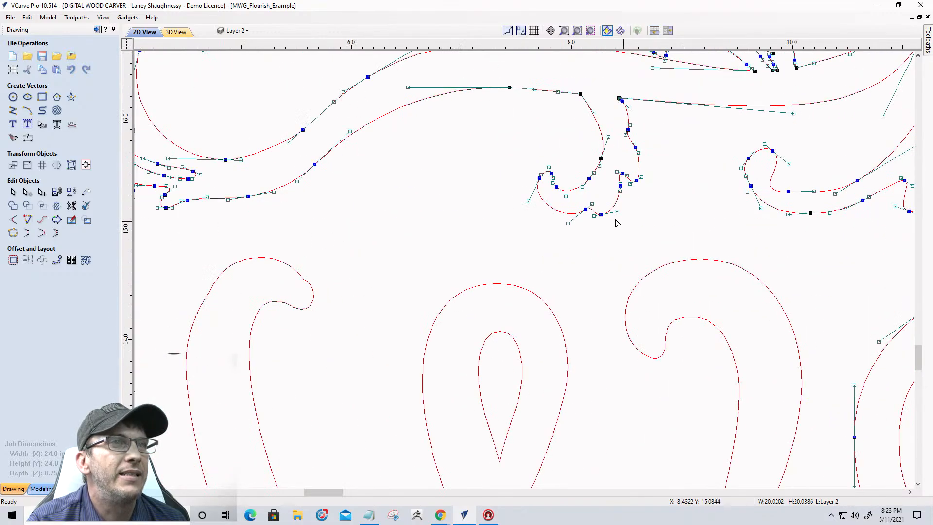
pyautogui.moveTo(606, 224); pyautogui.dragTo(628, 285)
pyautogui.moveTo(627, 297); pyautogui.dragTo(627, 301)
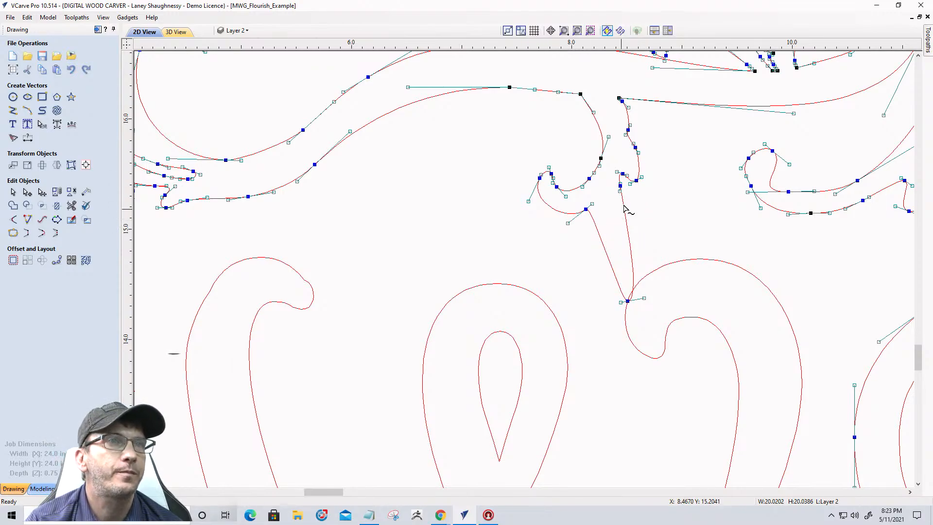
# - Move the connector's right-side nodes outward, bow its right edge, and shift its tip further into the W, making it a corner point
pyautogui.scroll(2, 624, 176)
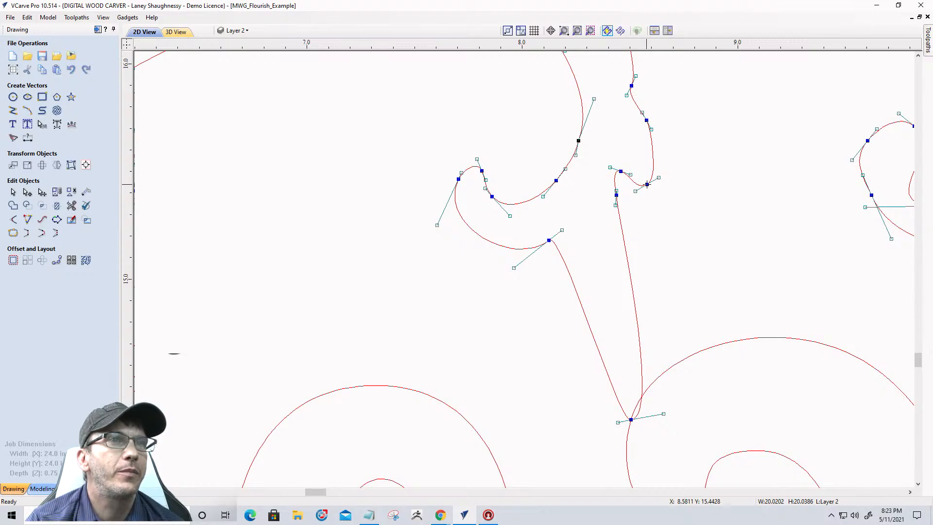
pyautogui.moveTo(673, 182); pyautogui.dragTo(689, 191)
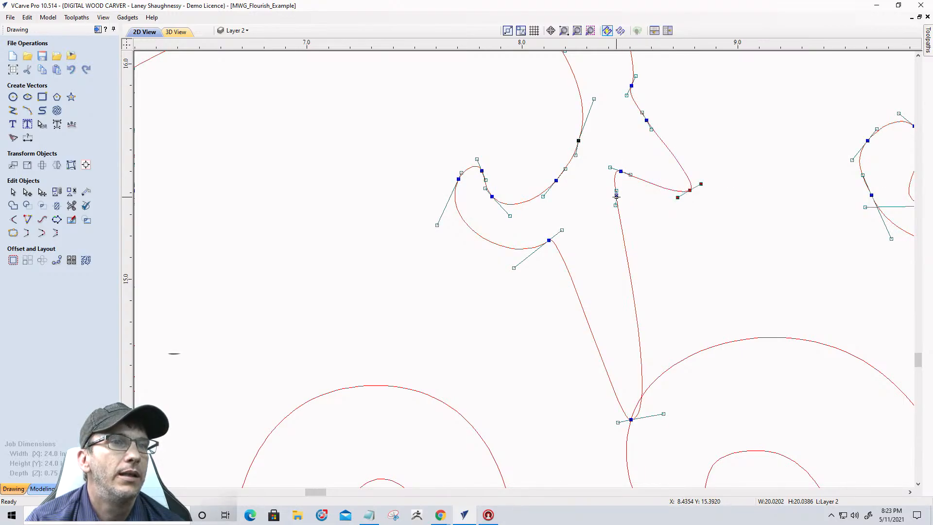
pyautogui.moveTo(624, 196); pyautogui.dragTo(629, 196)
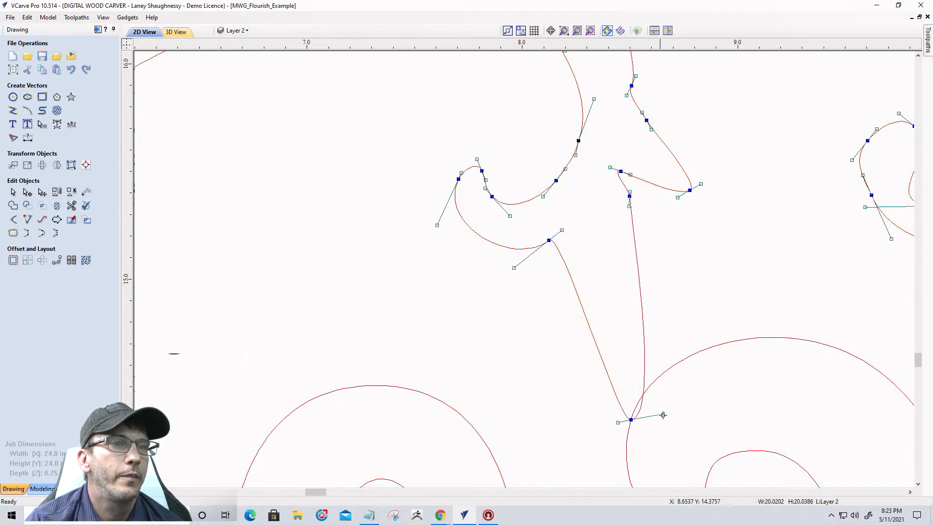
pyautogui.moveTo(663, 415); pyautogui.dragTo(711, 358)
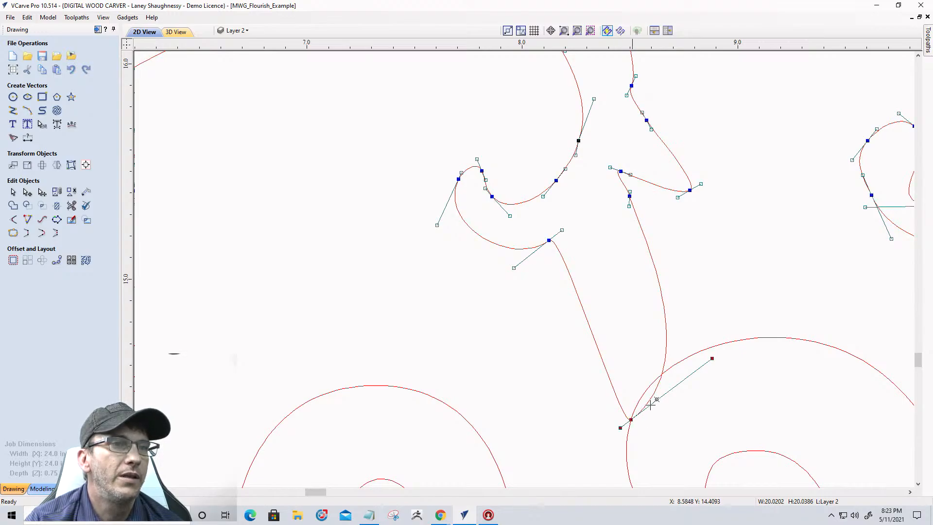
pyautogui.moveTo(651, 395)
pyautogui.mouseDown()
pyautogui.moveTo(653, 407)
pyautogui.moveTo(648, 402)
pyautogui.mouseUp()
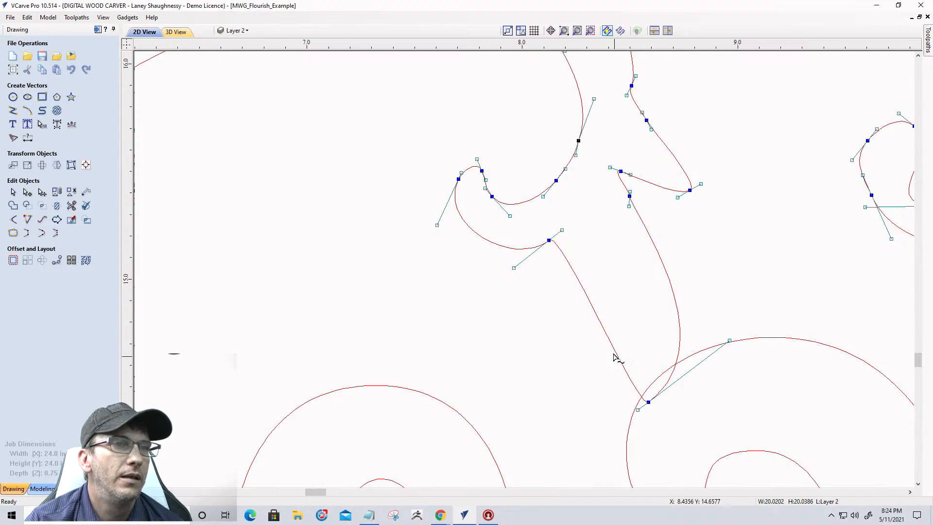
pyautogui.rightClick(649, 402)
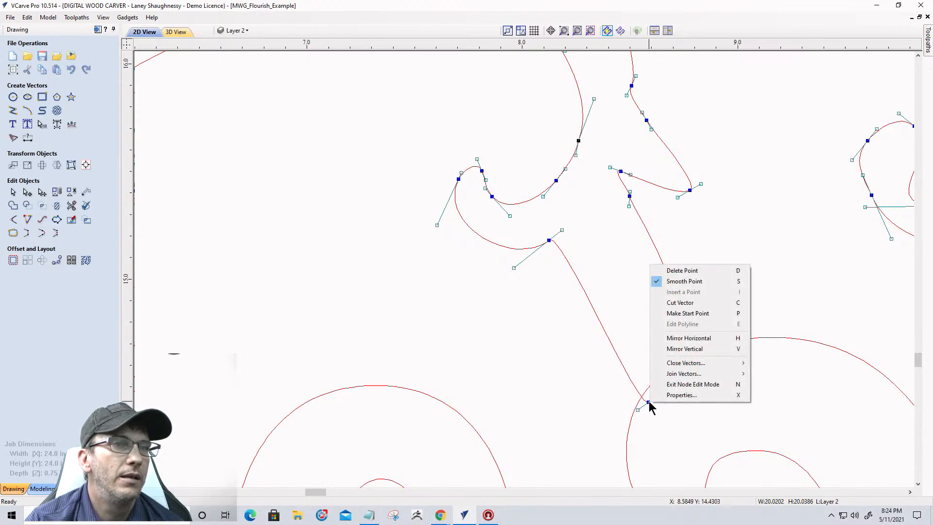
pyautogui.click(674, 282)
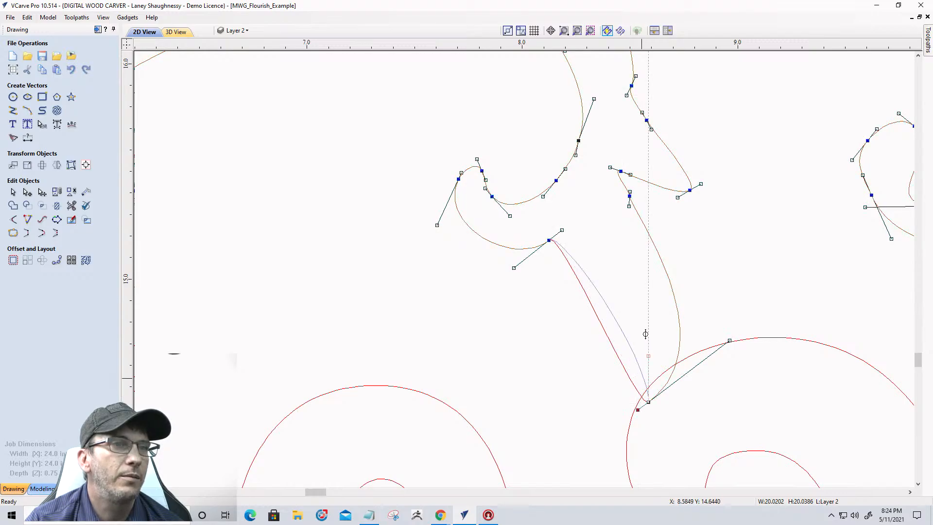
# - Curve both edges of the connector into the W's upper right curl and trim the overlap between the two vectors
pyautogui.moveTo(620, 276); pyautogui.dragTo(600, 217)
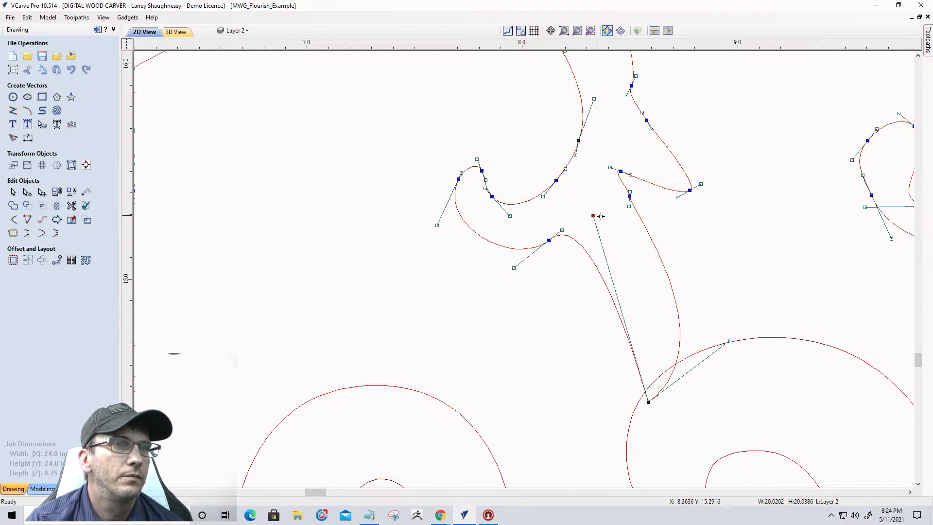
pyautogui.click(629, 206)
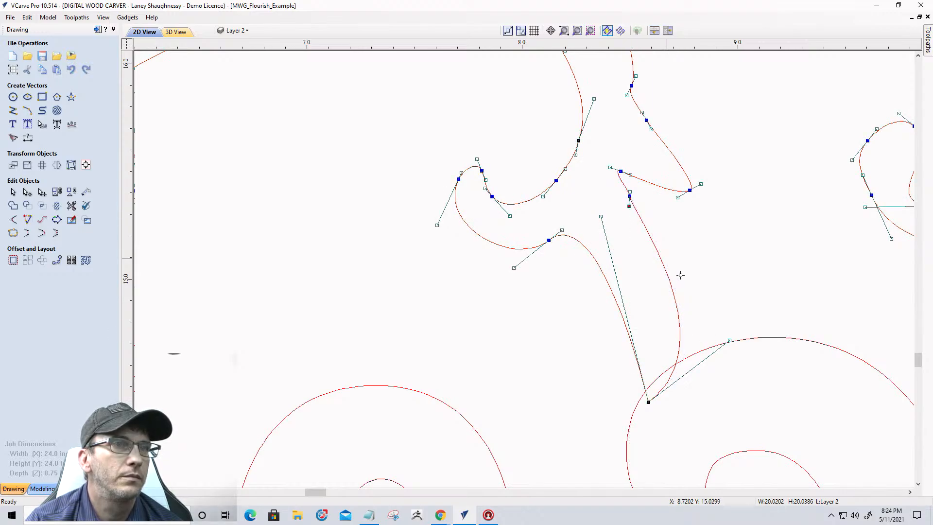
pyautogui.moveTo(695, 284); pyautogui.dragTo(702, 322)
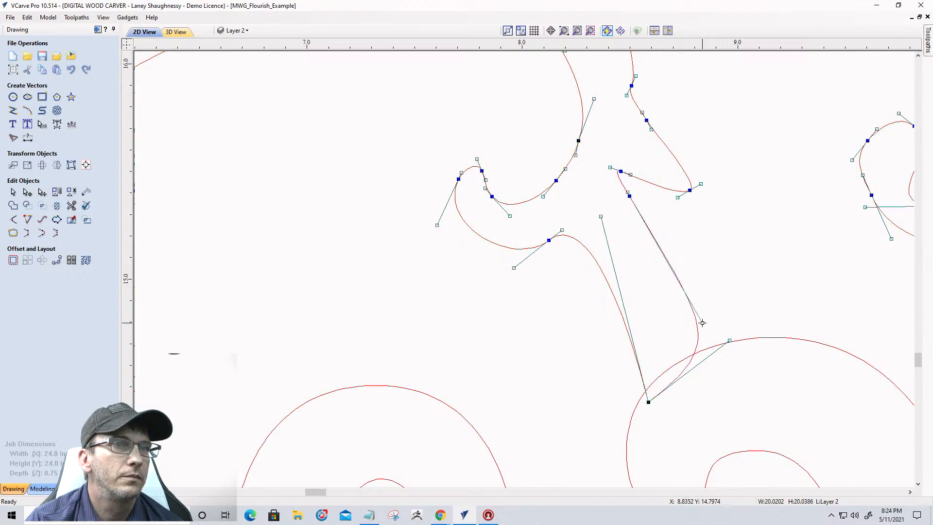
pyautogui.click(72, 205)
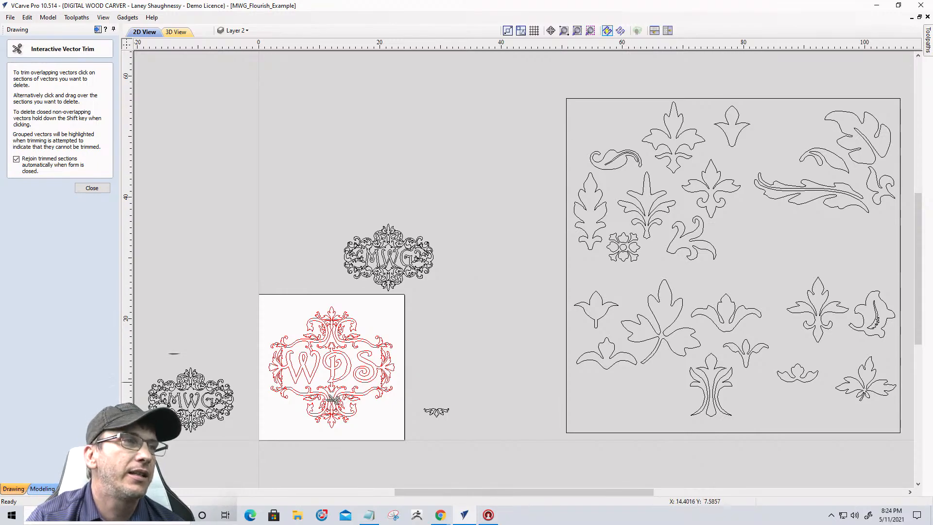
# - Examine the whole WDS monogram with the W joined to the flourish above, checking its overall balance
pyautogui.scroll(5, 267, 386)
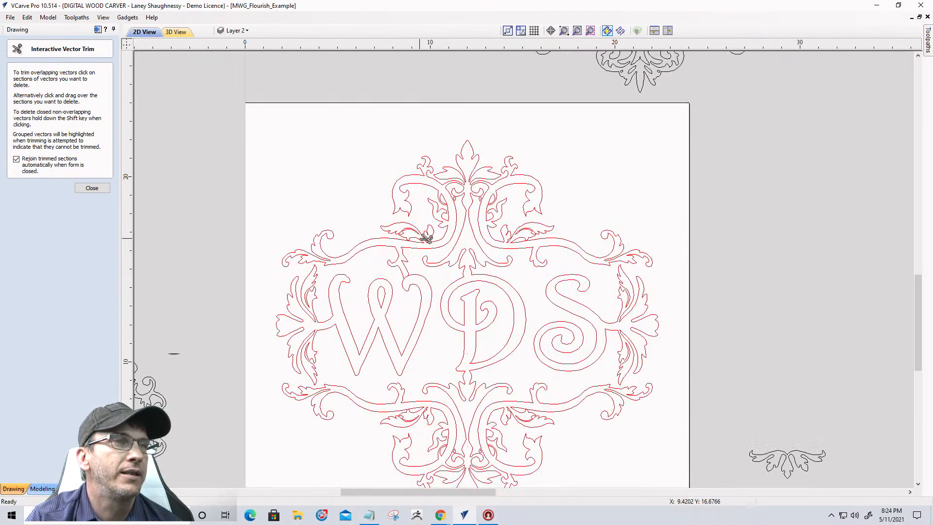
pyautogui.scroll(3, 439, 333)
pyautogui.scroll(-3, 500, 179)
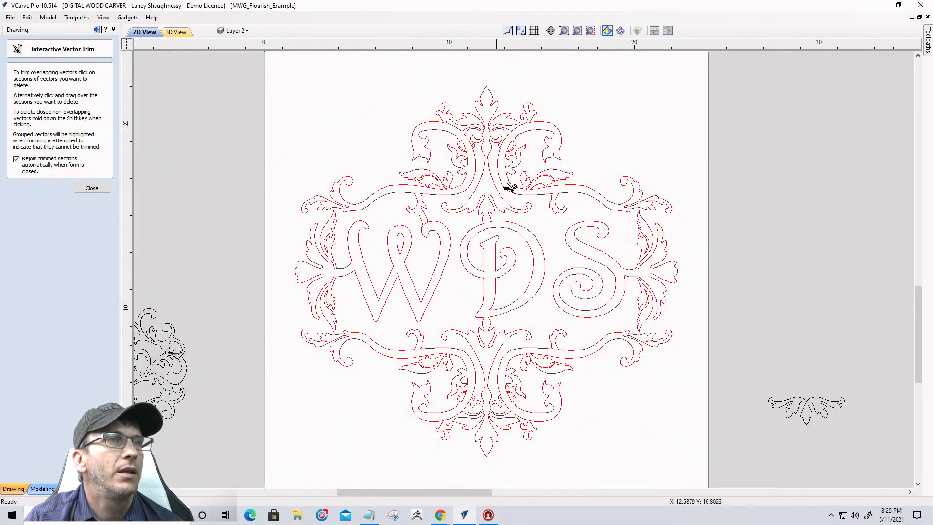
pyautogui.scroll(-2, 650, 214)
pyautogui.scroll(-1, 839, 246)
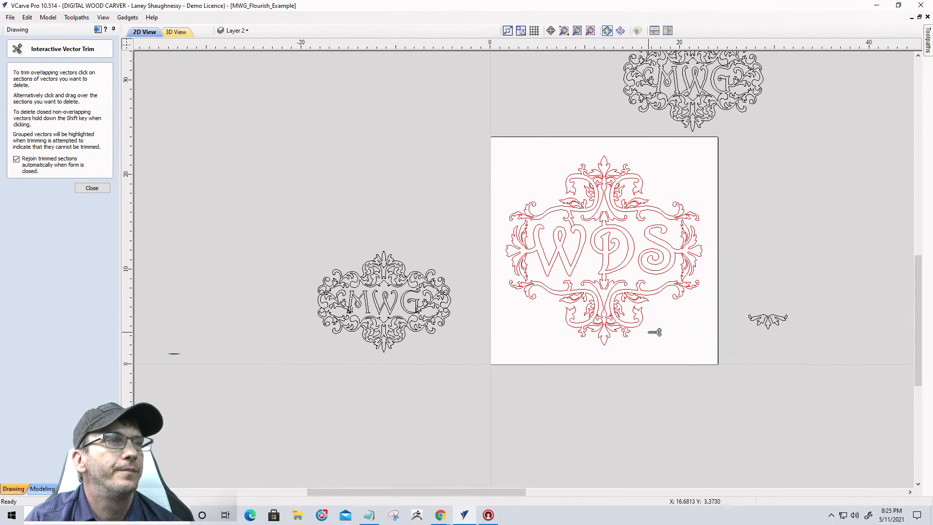
pyautogui.scroll(2, 655, 332)
pyautogui.scroll(-3, 604, 179)
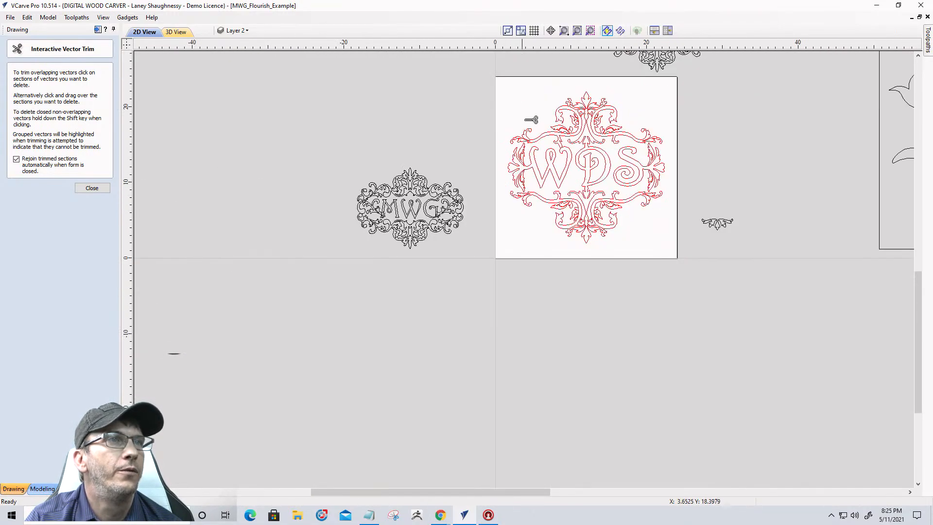
pyautogui.scroll(4, 597, 129)
pyautogui.scroll(-3, 505, 197)
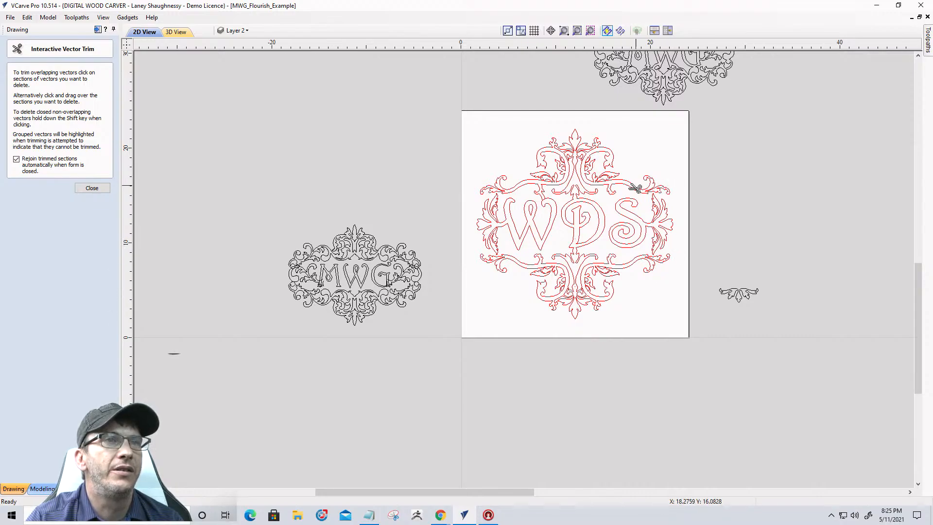
# - Examine the collection of leaf and flourish vectors beside the job and compare them with the monograms
pyautogui.scroll(-6, 671, 229)
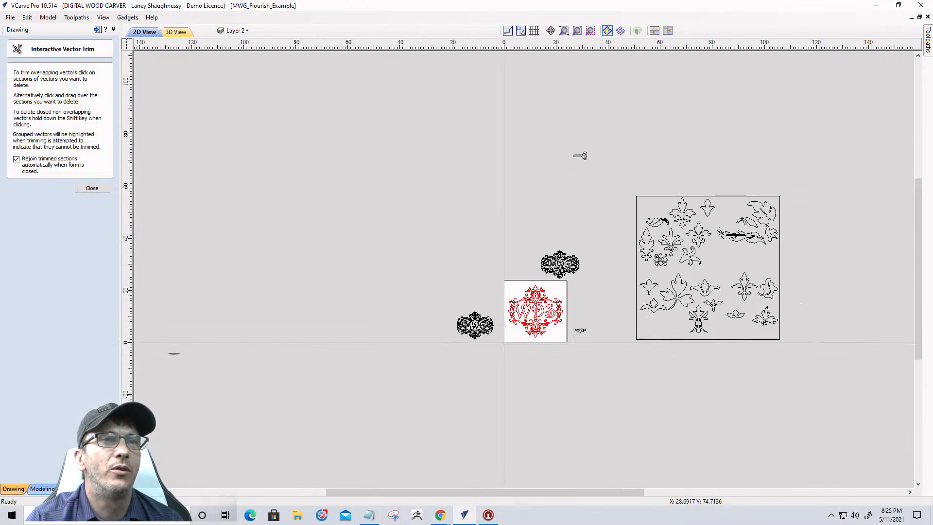
pyautogui.scroll(5, 777, 302)
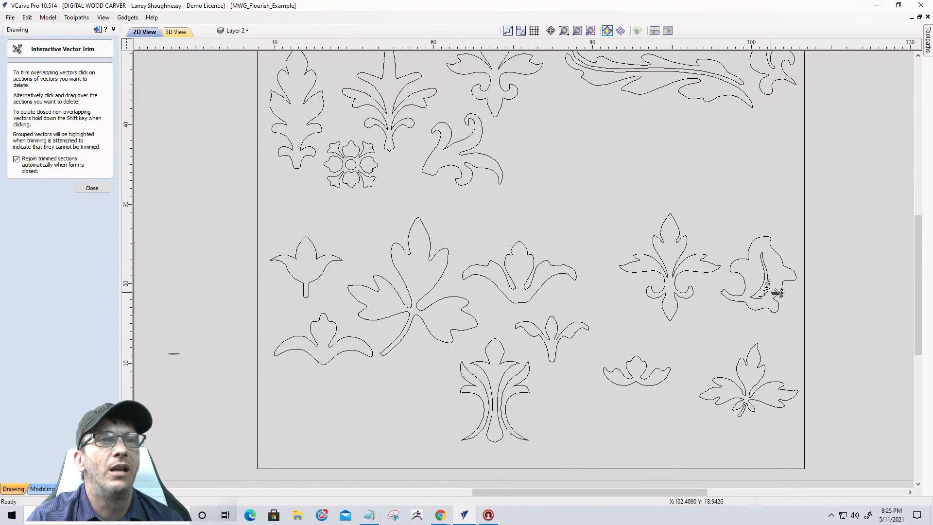
pyautogui.scroll(-2, 775, 292)
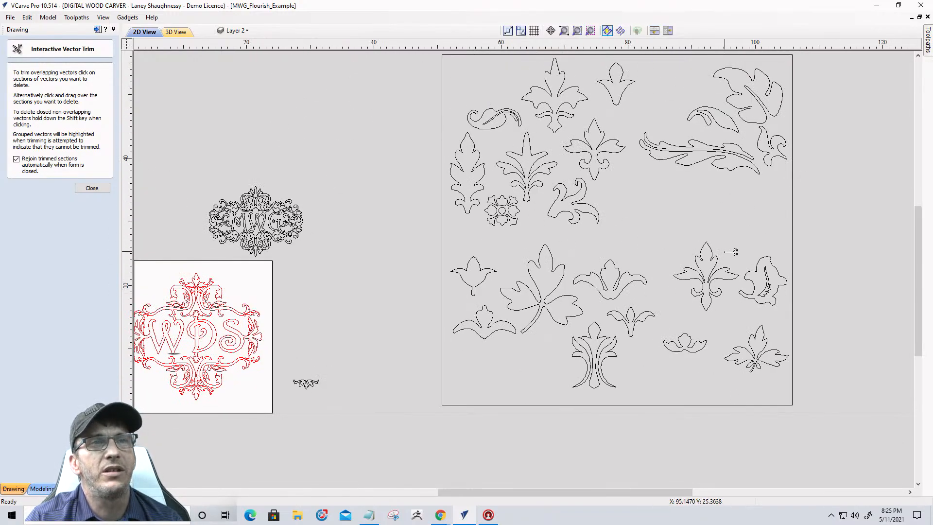
pyautogui.scroll(-2, 730, 252)
pyautogui.scroll(-2, 713, 230)
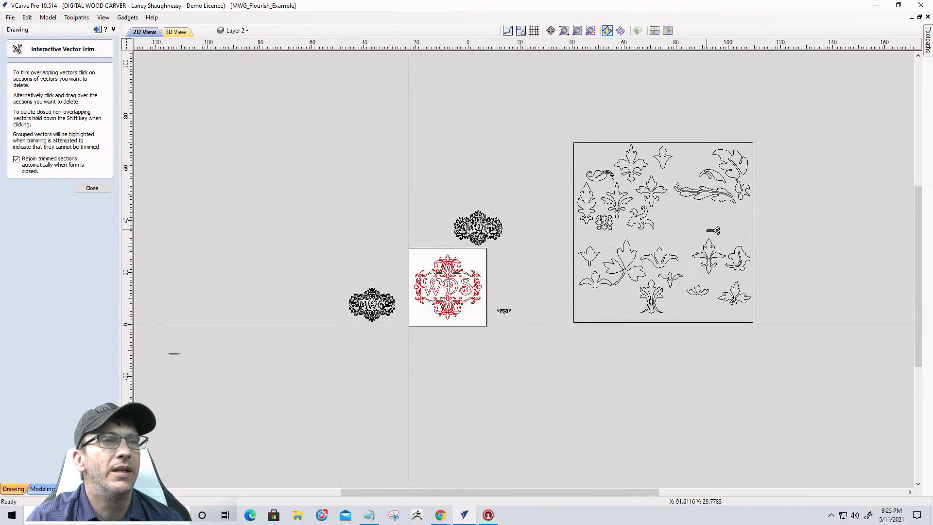
pyautogui.scroll(-1, 713, 230)
pyautogui.scroll(5, 652, 235)
pyautogui.scroll(-3, 620, 240)
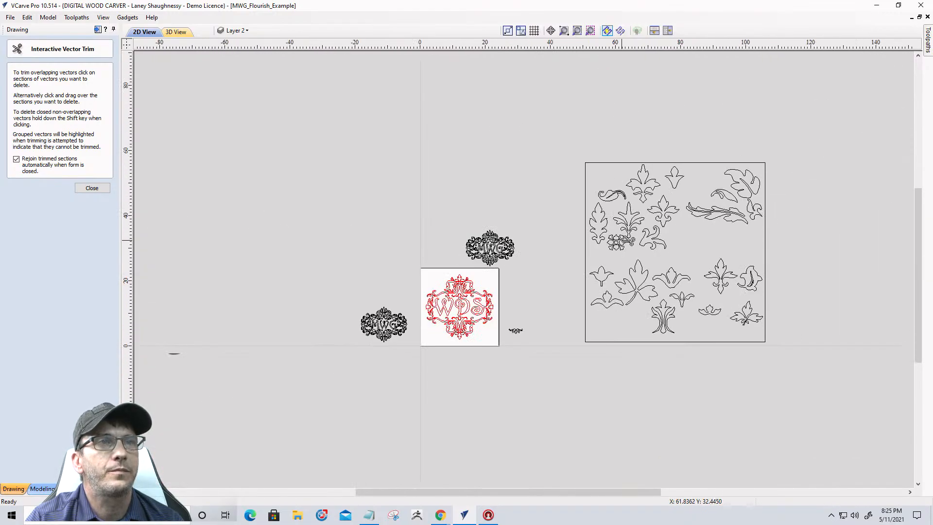
pyautogui.scroll(3, 713, 223)
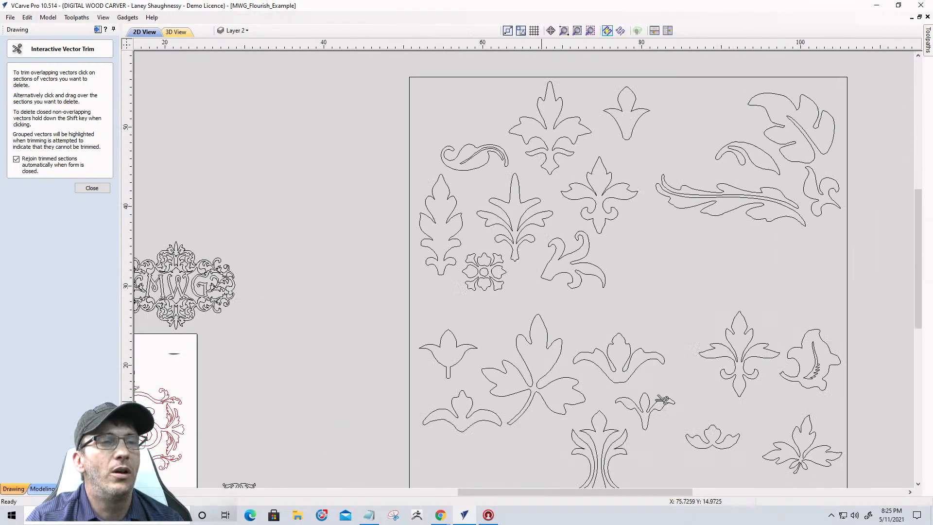
pyautogui.scroll(-3, 819, 204)
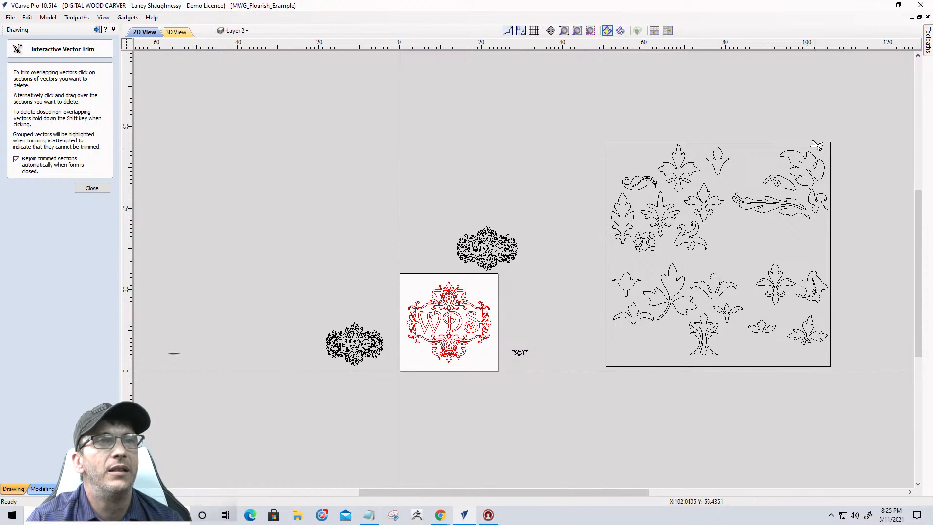
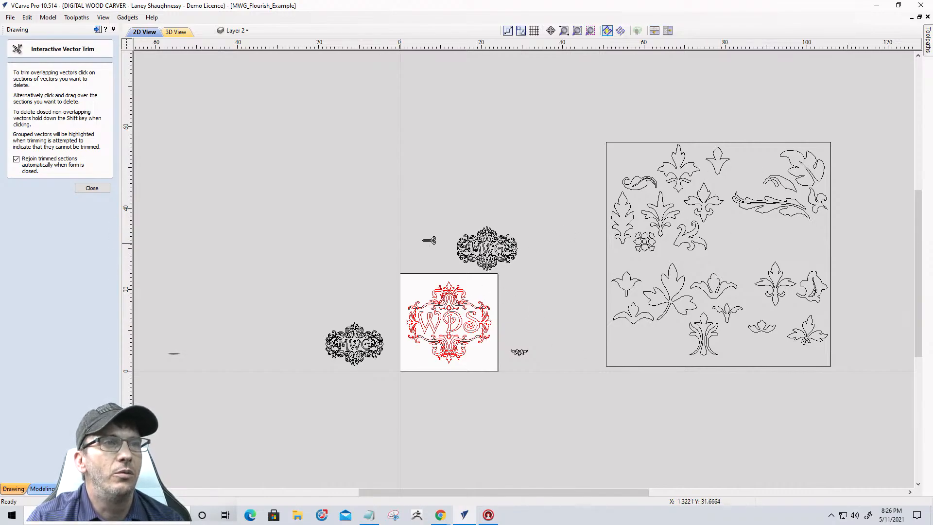
pyautogui.scroll(3, 695, 240)
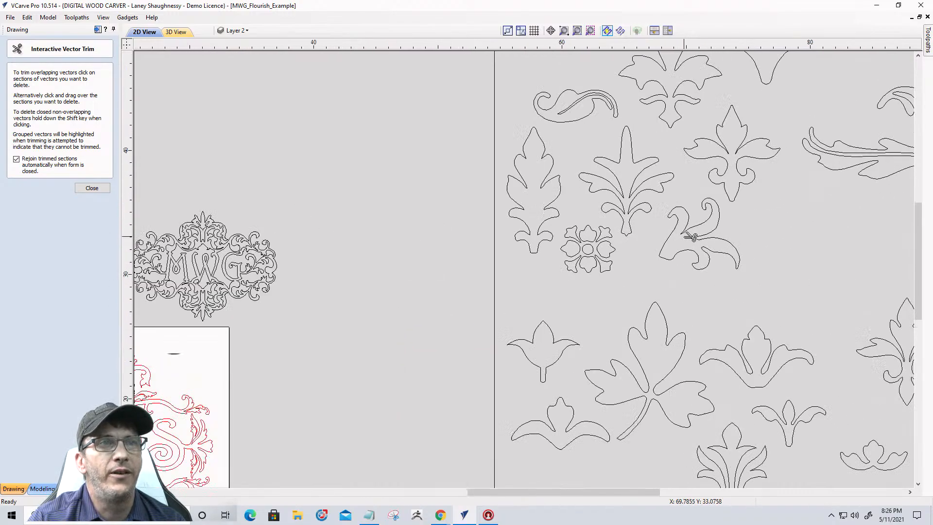
# - Examine the WDS lettering within its frame, checking the spacing between the letters and the surrounding flourishes
pyautogui.scroll(-3, 704, 243)
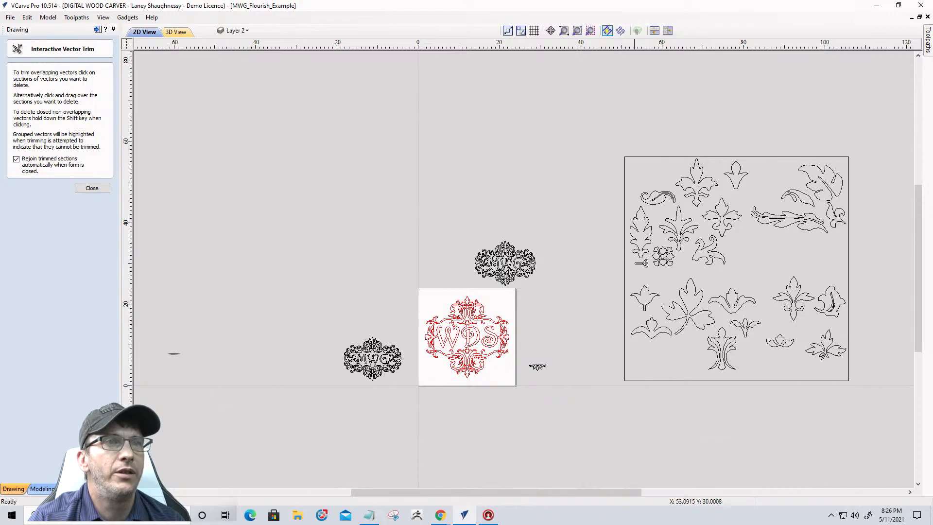
pyautogui.scroll(2, 642, 263)
pyautogui.scroll(-4, 690, 263)
pyautogui.scroll(3, 541, 322)
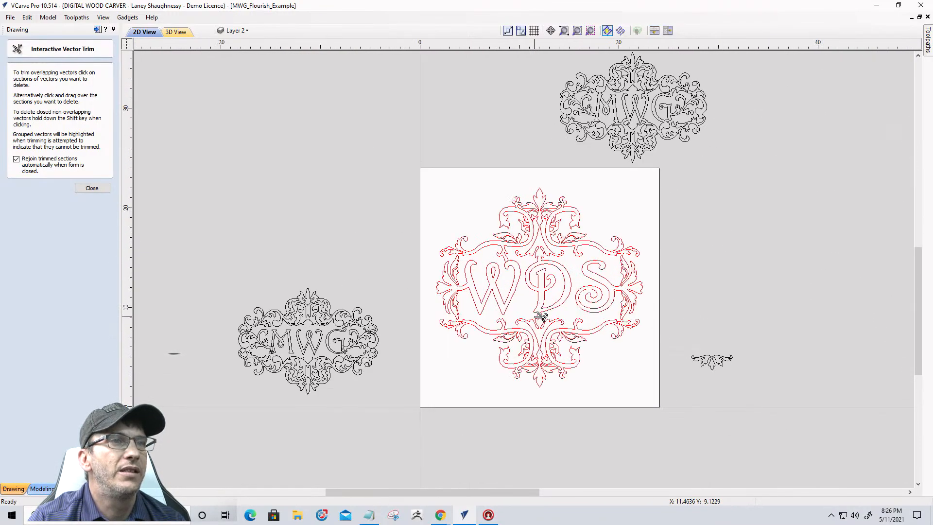
pyautogui.scroll(4, 607, 242)
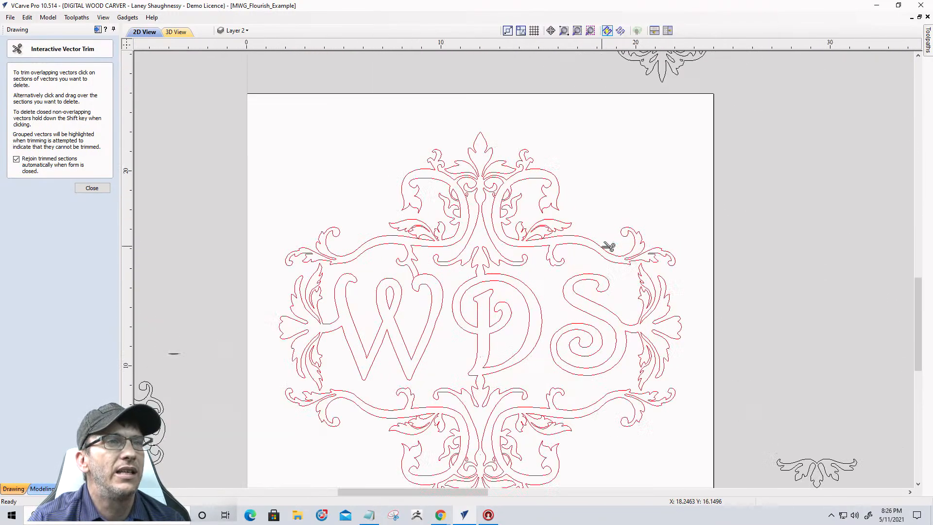
pyautogui.scroll(-3, 604, 246)
pyautogui.scroll(2, 568, 313)
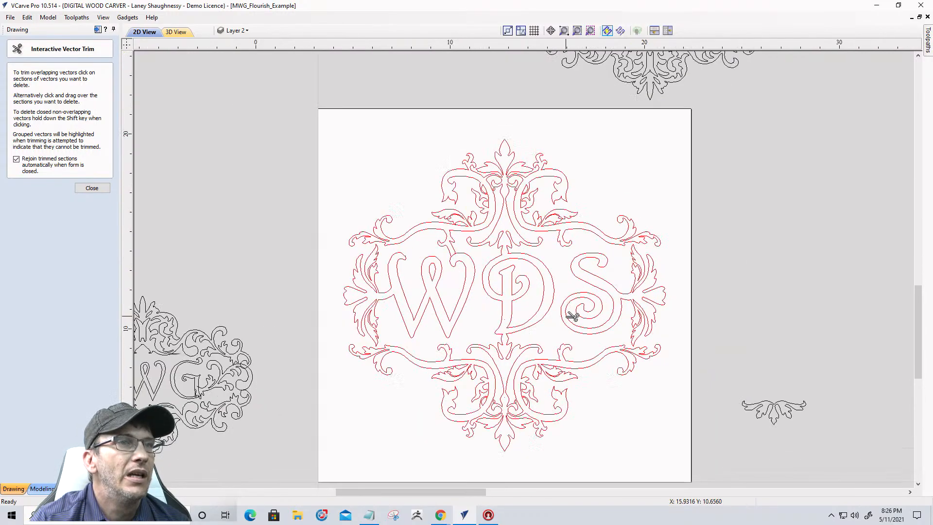
pyautogui.scroll(-2, 578, 296)
pyautogui.scroll(3, 601, 263)
pyautogui.scroll(-3, 598, 263)
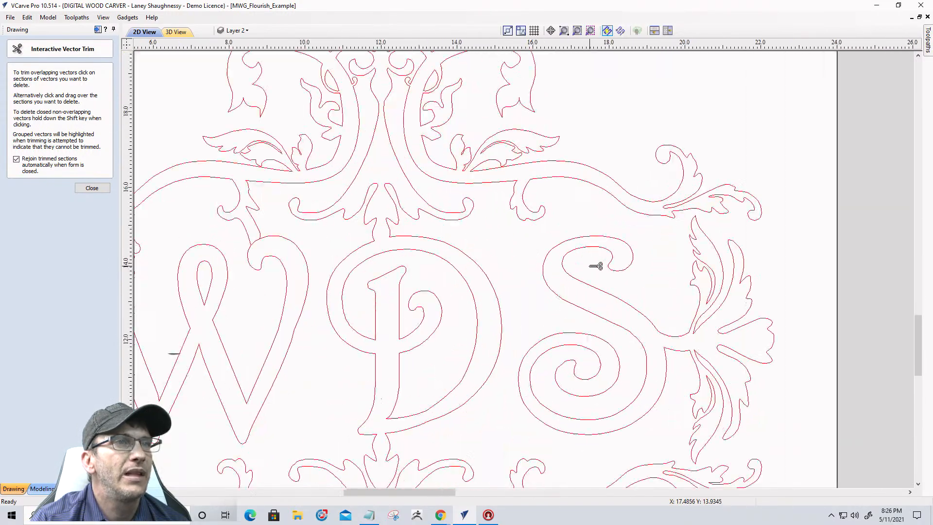
# - Trim the section of the W's upper right curl that crosses the connector, opening the two shapes into one outline
pyautogui.scroll(5, 299, 228)
pyautogui.scroll(3, 299, 227)
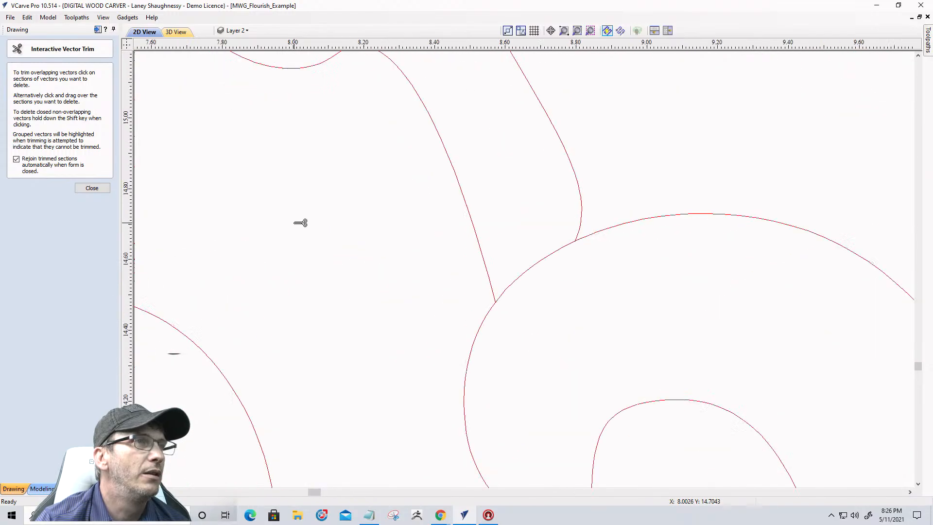
pyautogui.click(532, 268)
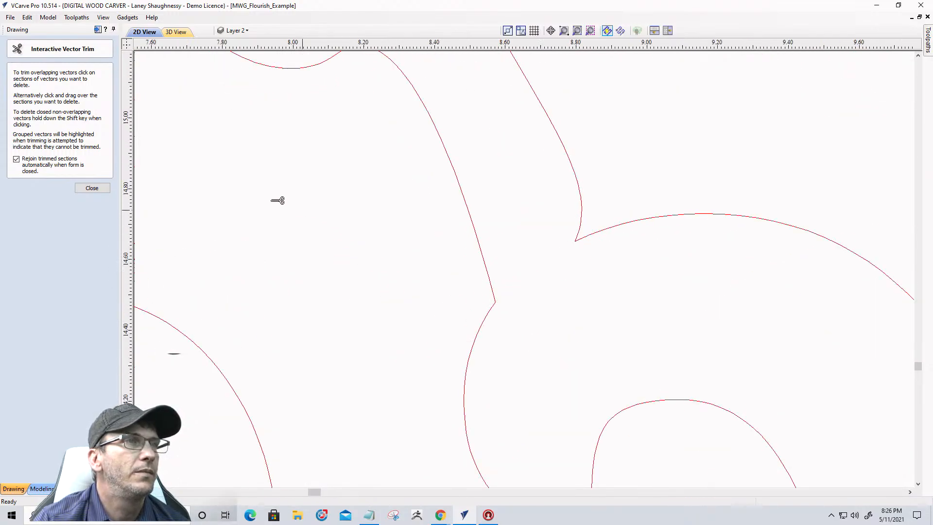
pyautogui.click(92, 188)
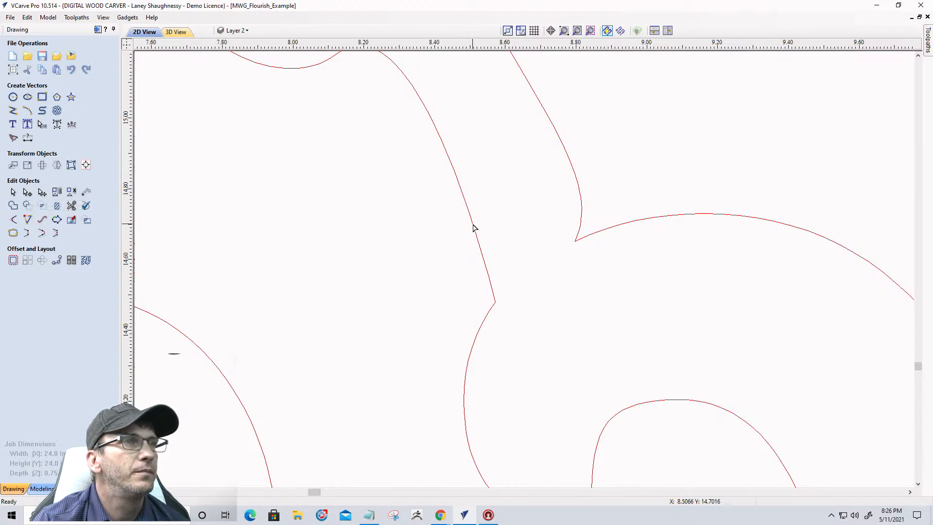
# - Bow both edges of the upper connector outward to the right so it flows in a curve into the W's upper right curl
pyautogui.doubleClick(474, 227)
pyautogui.scroll(-3, 486, 242)
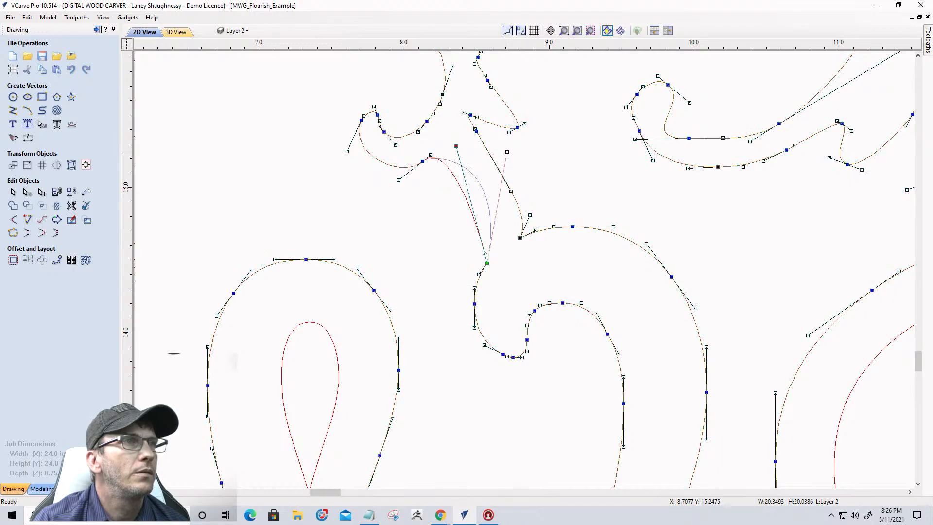
pyautogui.moveTo(508, 151); pyautogui.dragTo(507, 151)
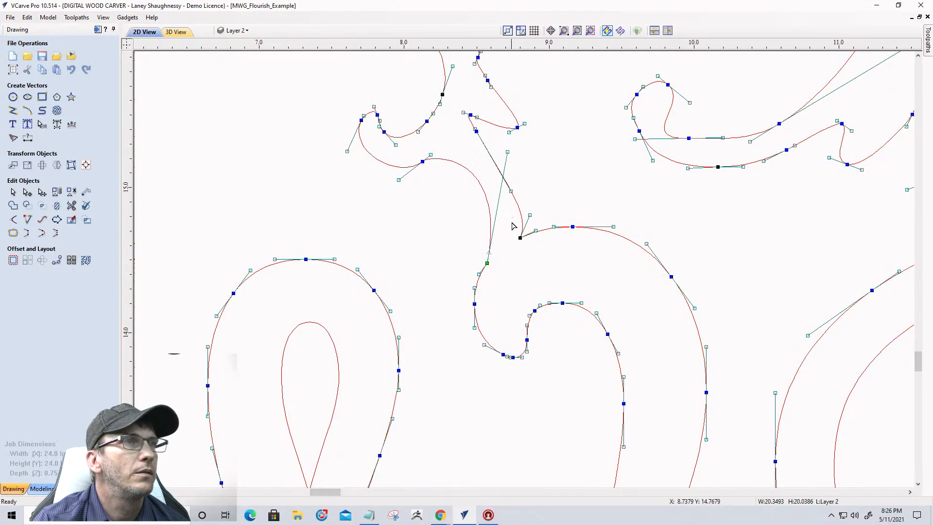
pyautogui.moveTo(510, 191); pyautogui.dragTo(555, 166)
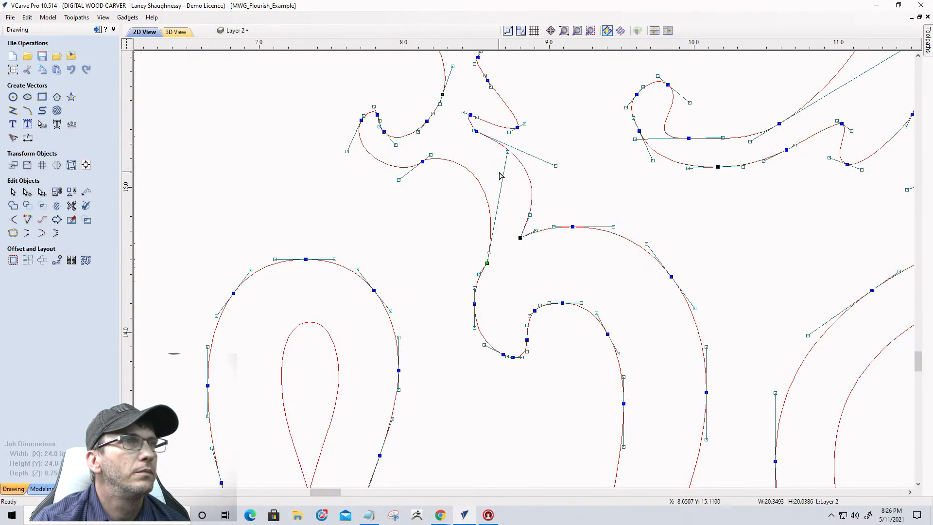
pyautogui.click(508, 152)
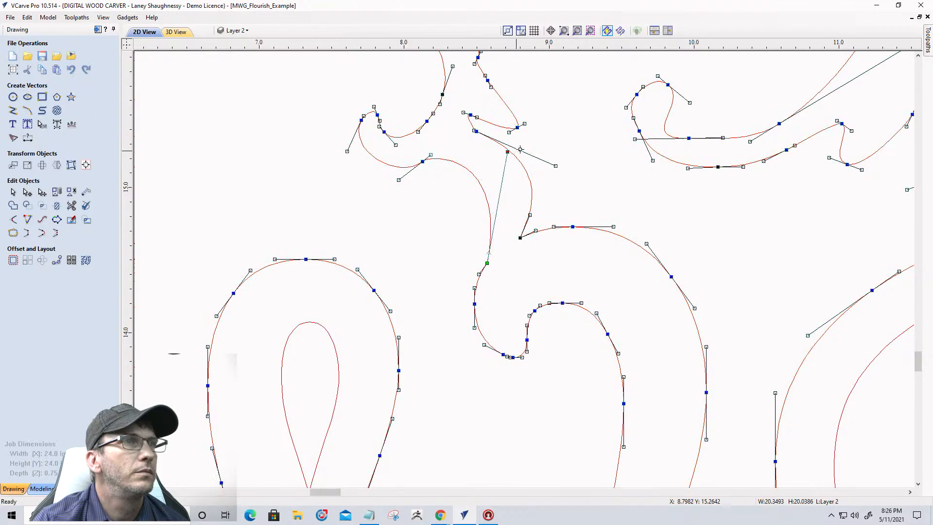
pyautogui.moveTo(531, 145); pyautogui.dragTo(535, 143)
pyautogui.scroll(-6, 627, 226)
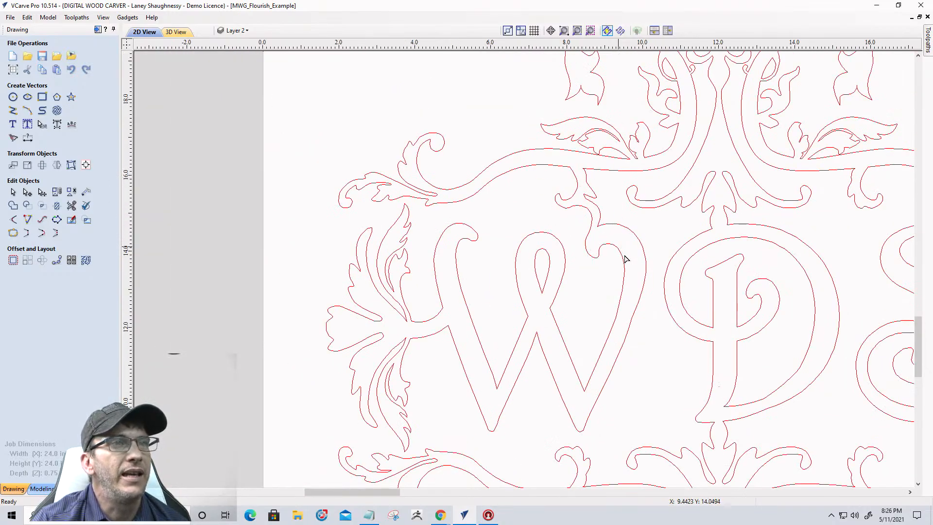
pyautogui.scroll(-3, 508, 358)
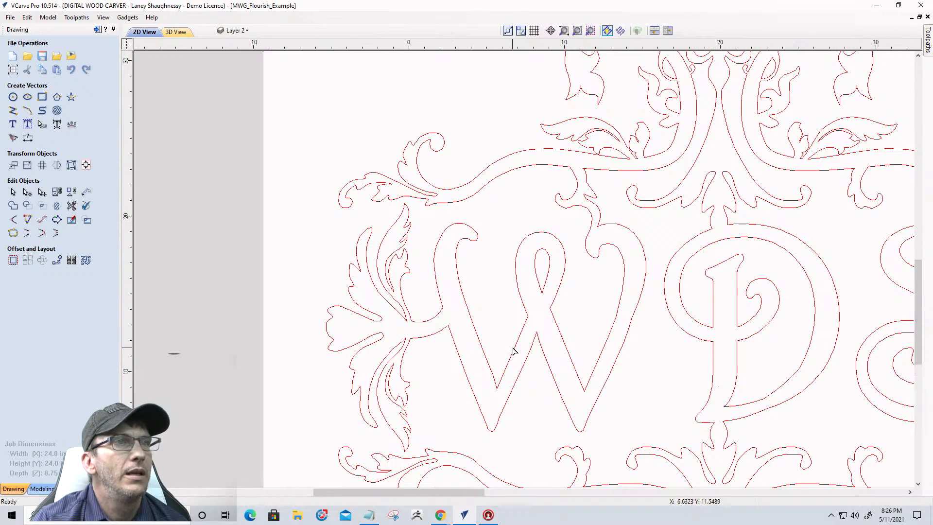
# - Stretch the lower flourish's curl node up into the W's lower right point, pull its side leaf tip outward, and curve the new connector's edges
pyautogui.scroll(5, 534, 428)
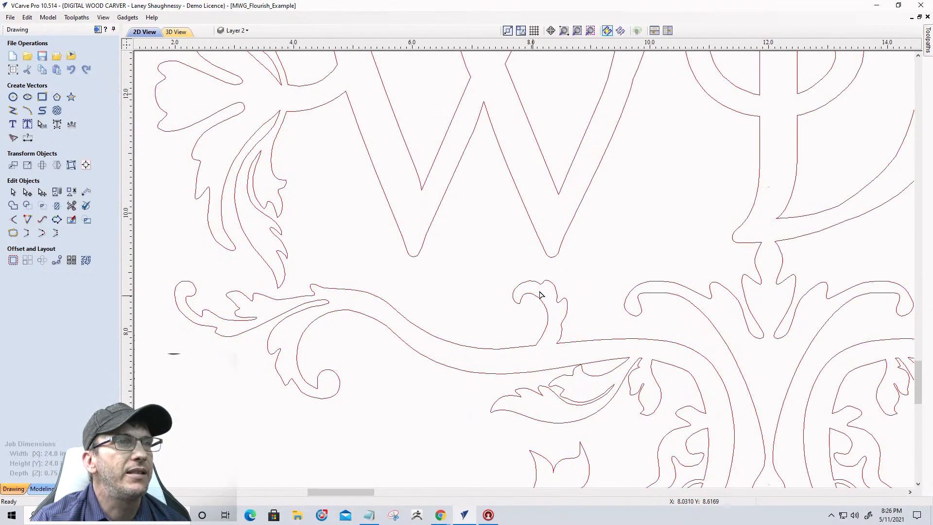
pyautogui.scroll(3, 541, 292)
pyautogui.hotkey('ctrl', 'a')
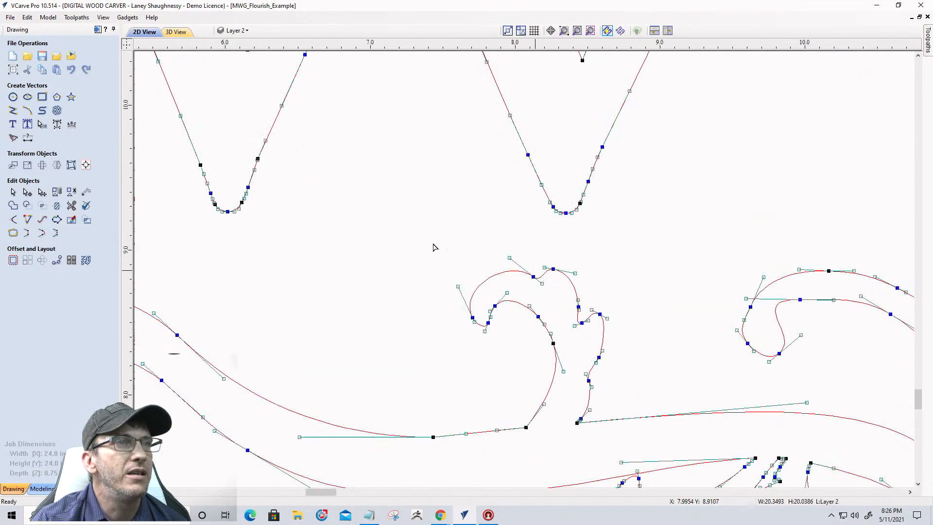
pyautogui.moveTo(554, 269); pyautogui.dragTo(565, 166)
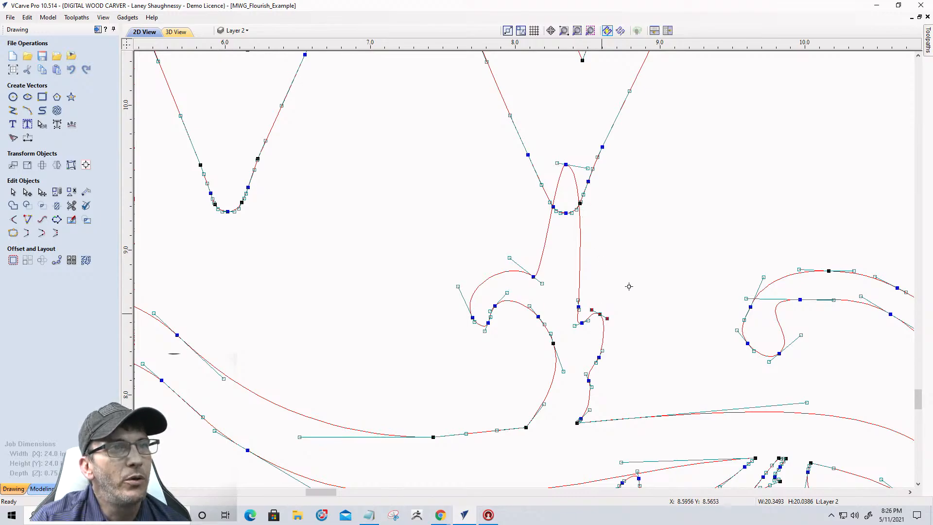
pyautogui.moveTo(628, 286); pyautogui.dragTo(636, 282)
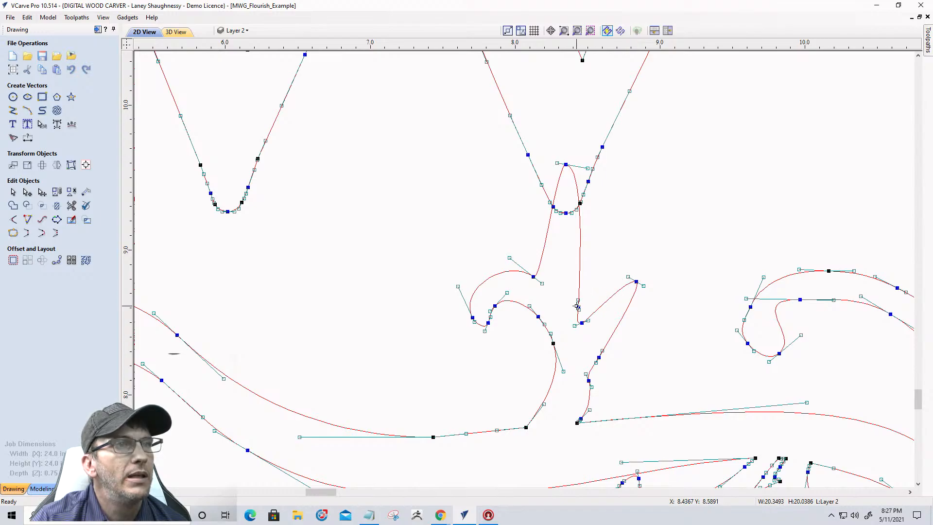
pyautogui.moveTo(578, 301); pyautogui.dragTo(610, 214)
pyautogui.moveTo(542, 283); pyautogui.dragTo(569, 298)
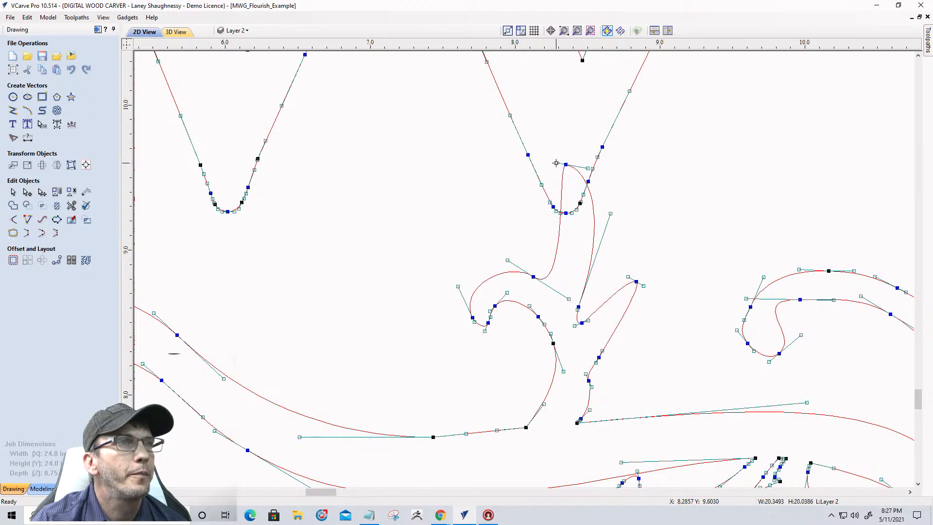
pyautogui.moveTo(556, 162); pyautogui.dragTo(534, 145)
# - Trim the overlapping outlines where the lower connector meets the W's lower right point, rejoin the vectors, and save the file
pyautogui.click(59, 206)
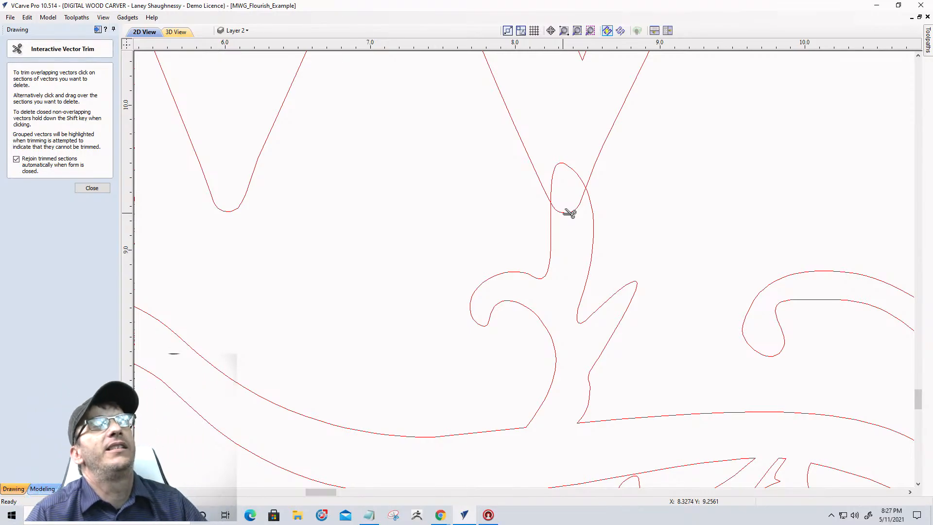
pyautogui.click(564, 213)
pyautogui.scroll(-10, 564, 213)
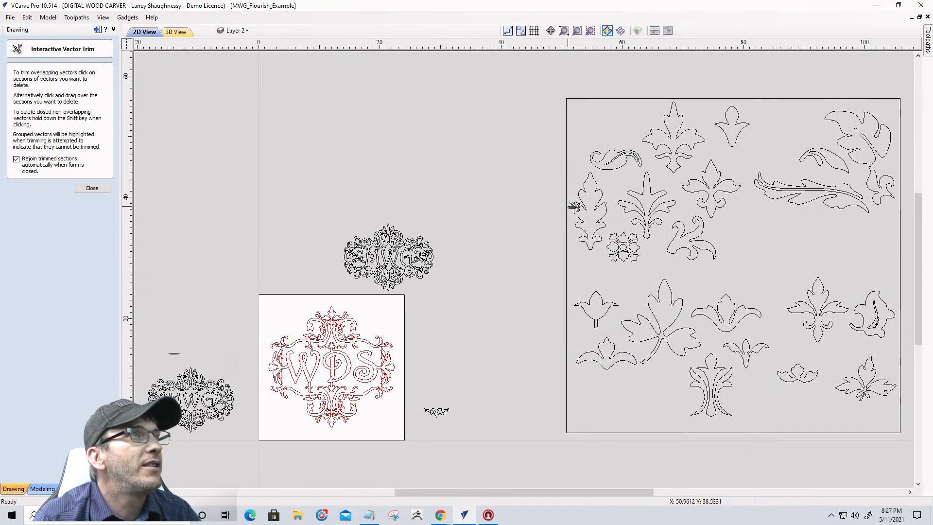
pyautogui.scroll(4, 276, 376)
pyautogui.scroll(2, 275, 376)
pyautogui.scroll(2, 466, 291)
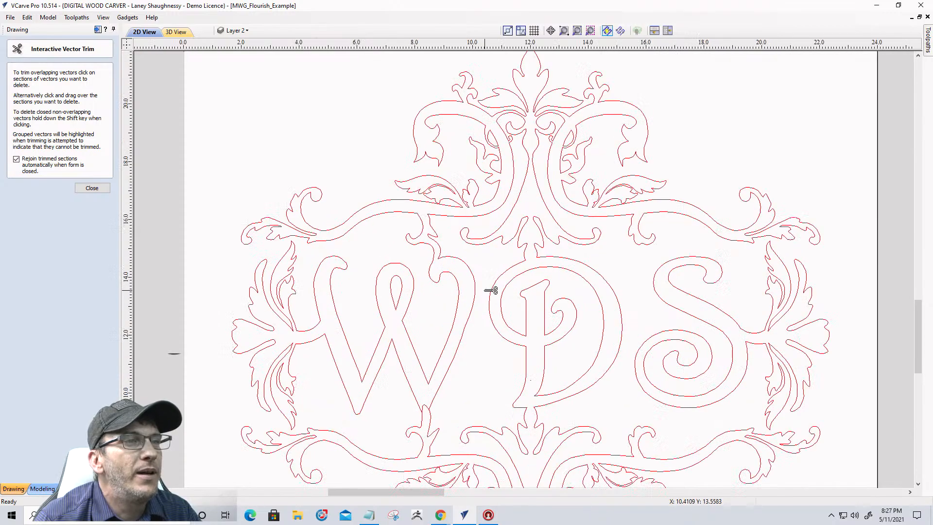
pyautogui.scroll(3, 415, 423)
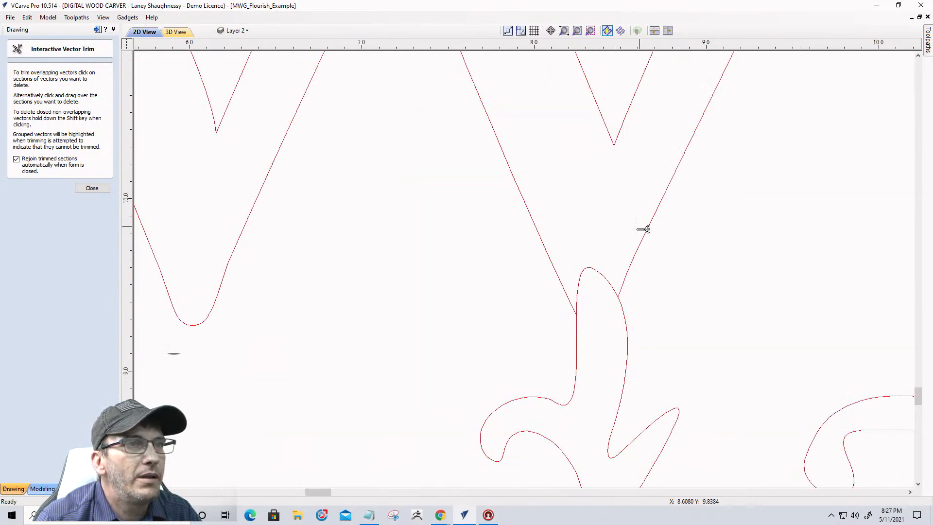
pyautogui.click(588, 267)
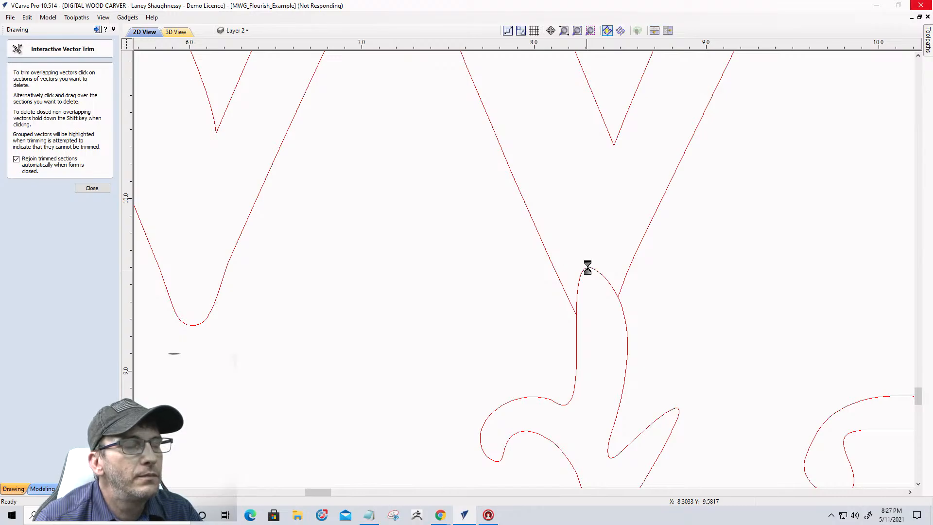
pyautogui.scroll(-14, 587, 267)
pyautogui.scroll(5, 226, 450)
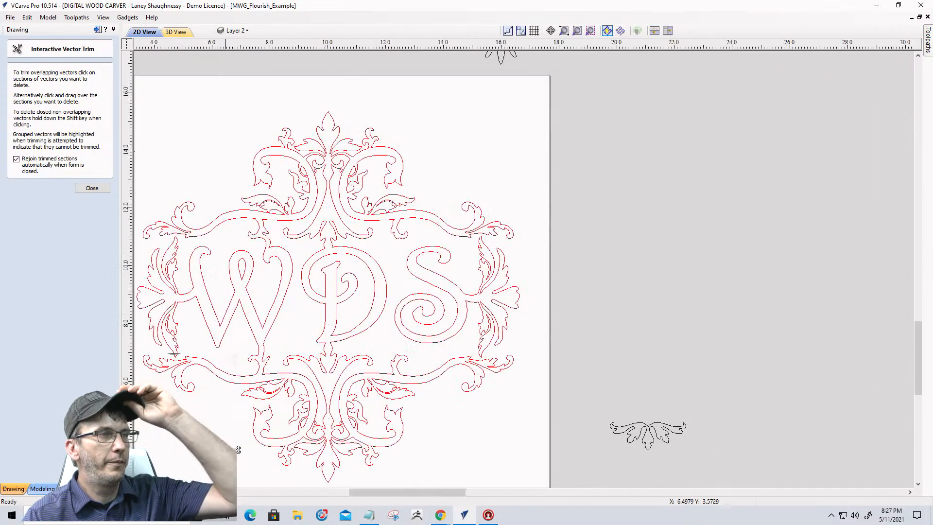
pyautogui.scroll(5, 237, 450)
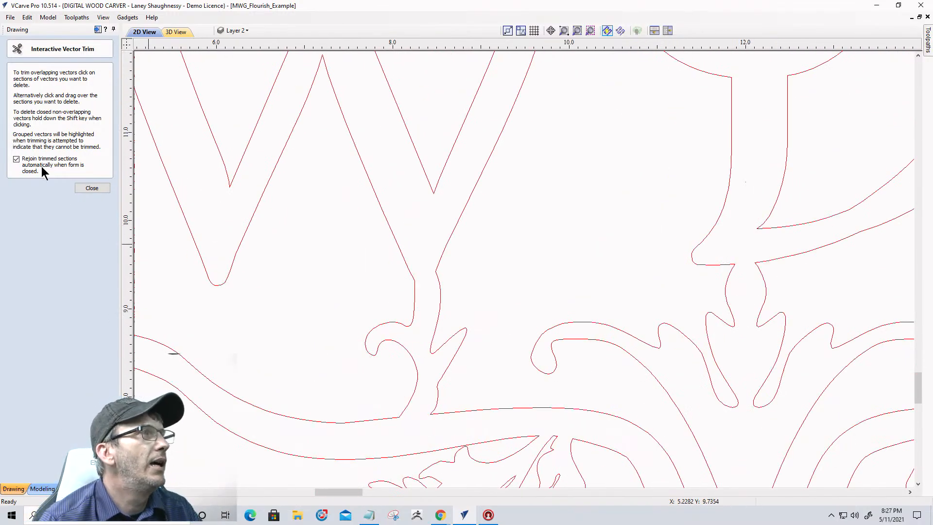
pyautogui.click(92, 188)
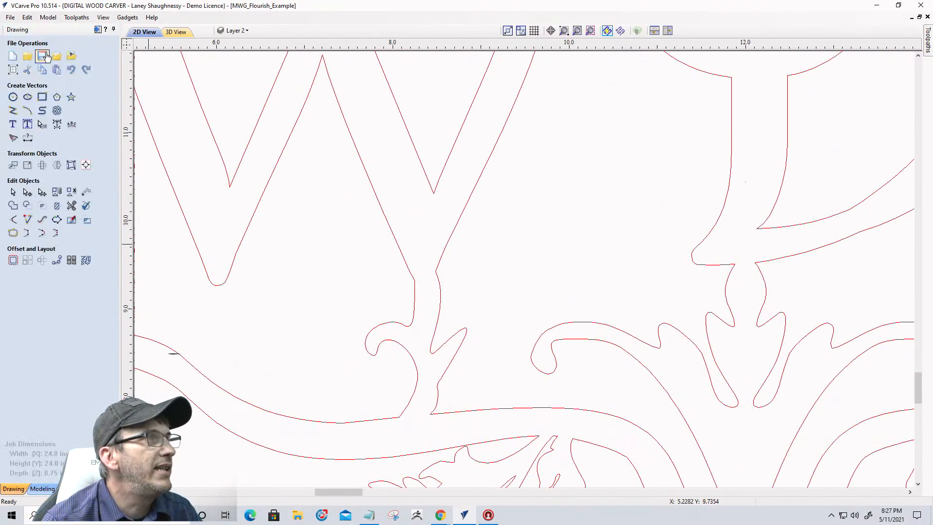
pyautogui.click(44, 57)
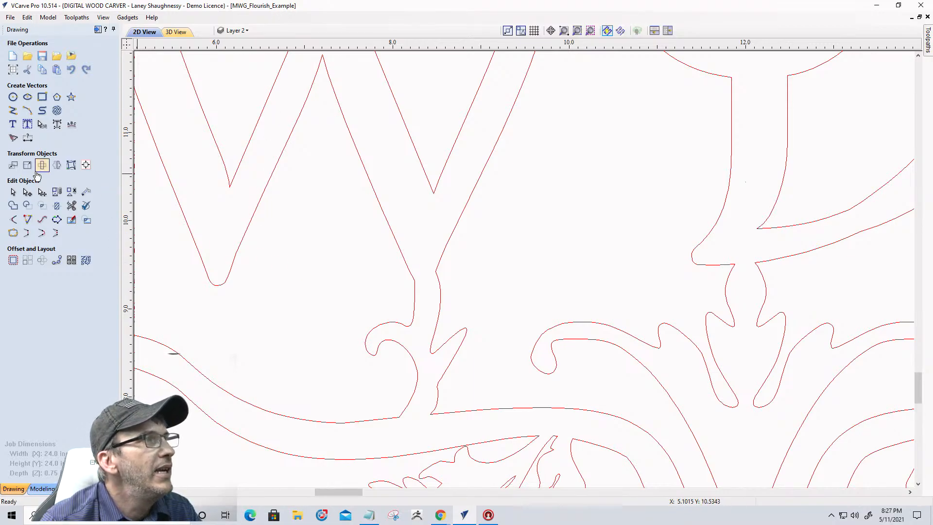
# - Bow the lower connector's left edge inward from the W and shift the right edge's corner node slightly down and left
pyautogui.scroll(3, 384, 309)
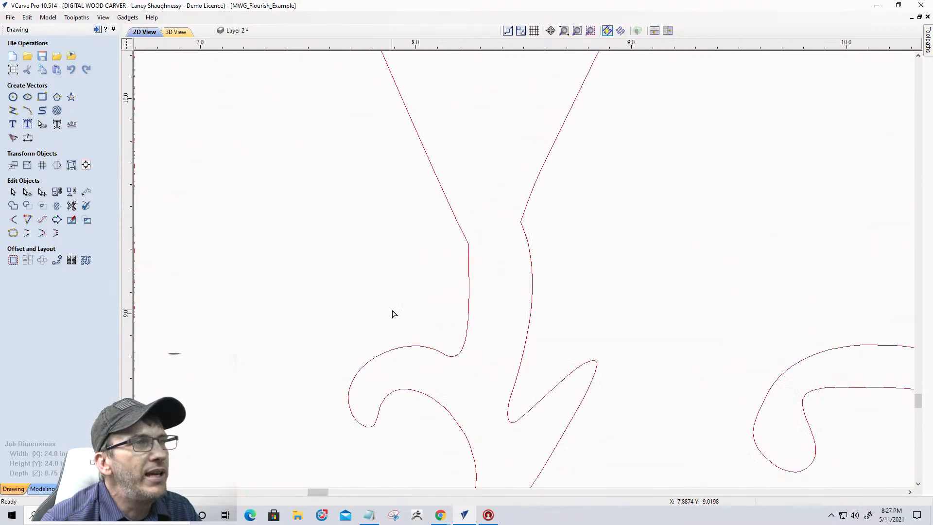
pyautogui.doubleClick(468, 301)
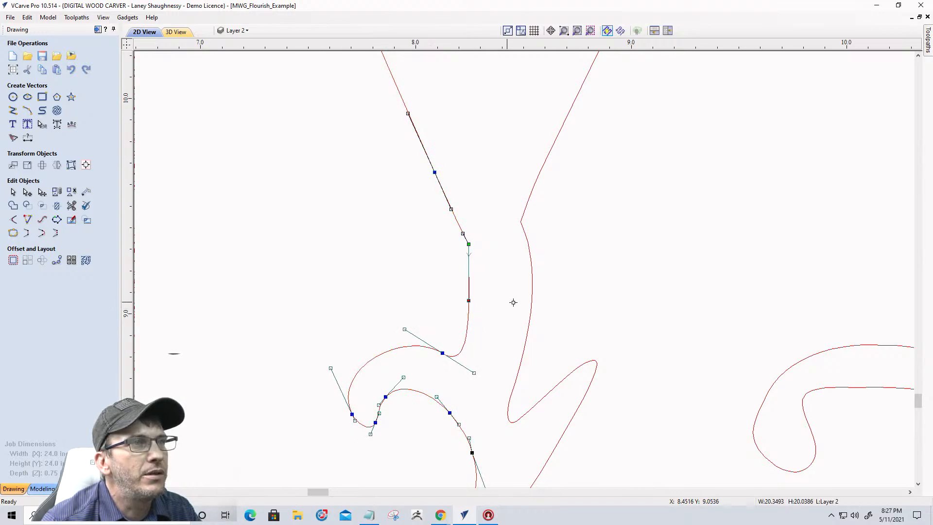
pyautogui.moveTo(516, 302); pyautogui.dragTo(514, 309)
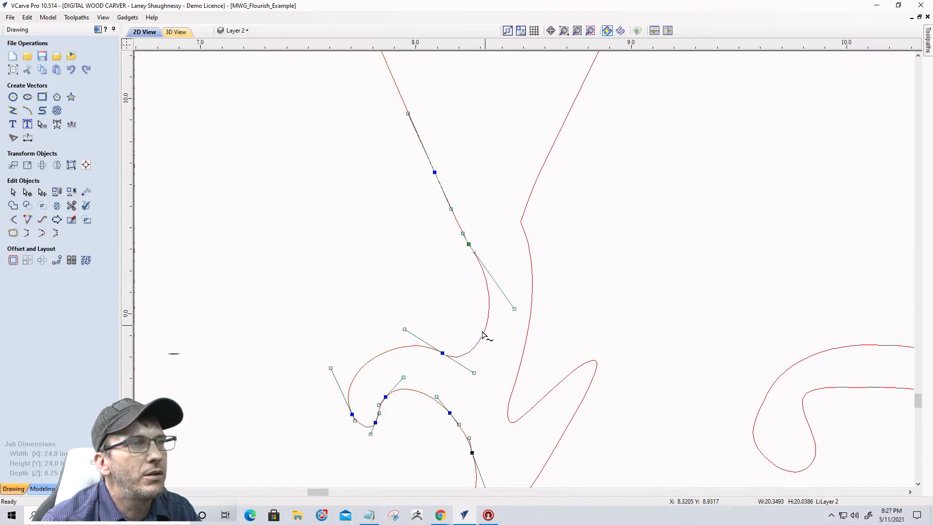
pyautogui.click(521, 226)
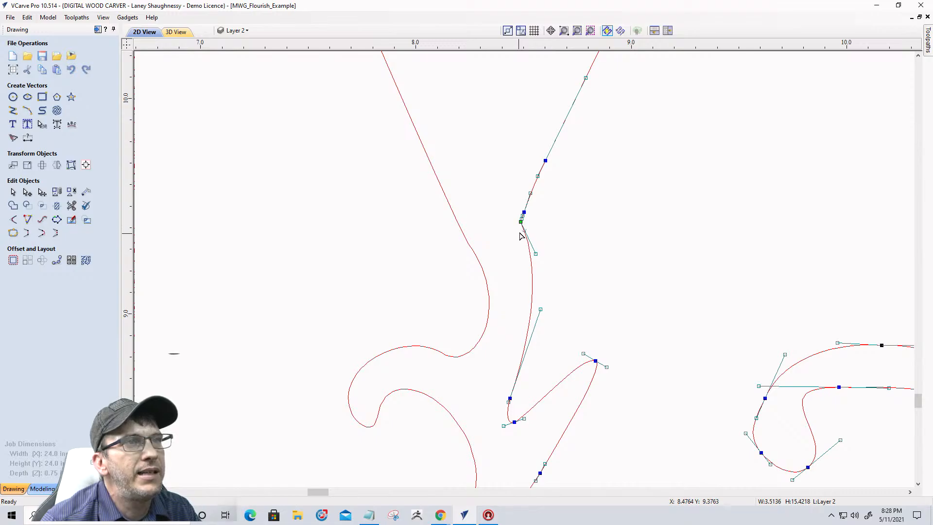
pyautogui.click(521, 222)
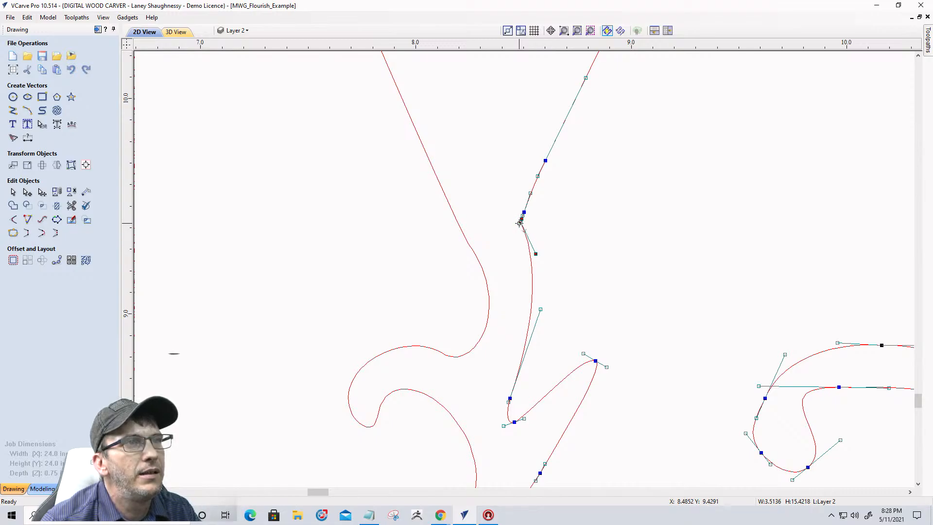
pyautogui.moveTo(520, 221)
pyautogui.mouseDown()
pyautogui.moveTo(513, 237)
pyautogui.moveTo(516, 230)
pyautogui.mouseUp()
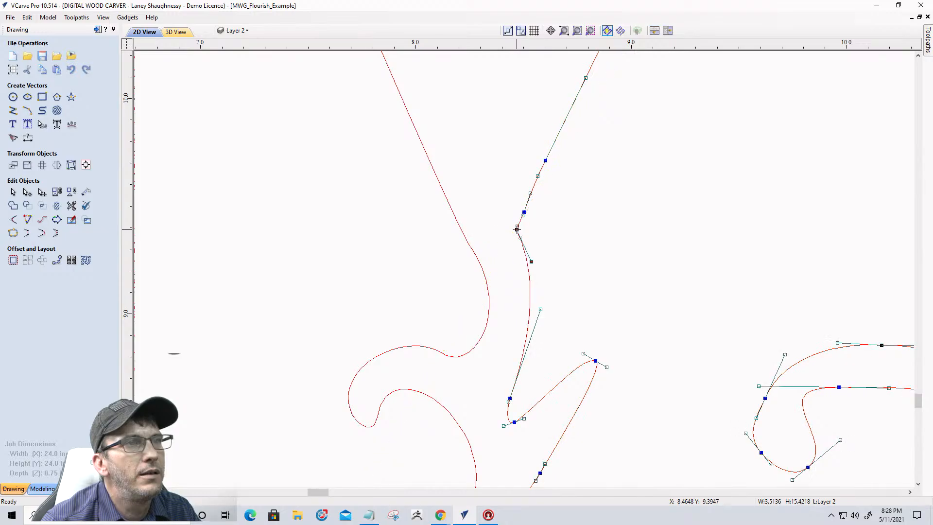
pyautogui.click(542, 316)
pyautogui.scroll(-6, 589, 250)
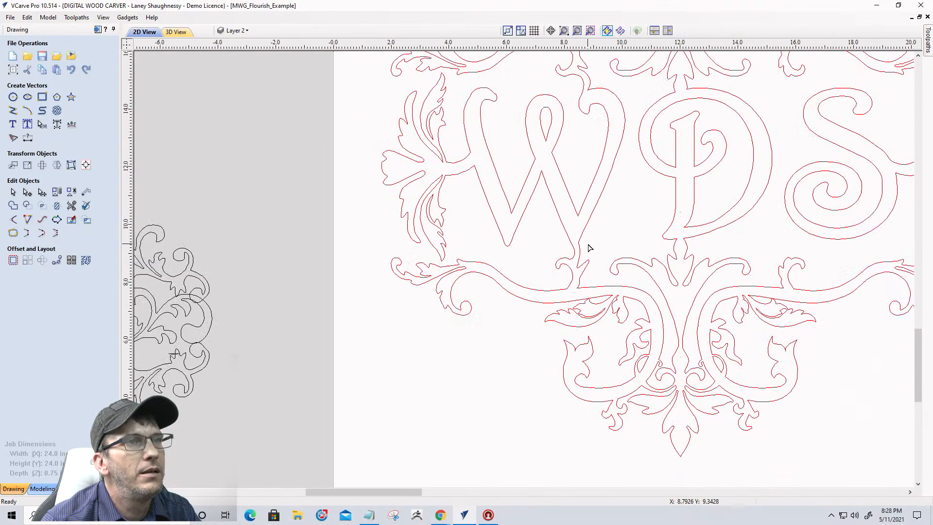
# - Inspect the W's joins to the side ornament and flourishes, and the gap between the S and the lower flourish's curl
pyautogui.scroll(-2, 567, 307)
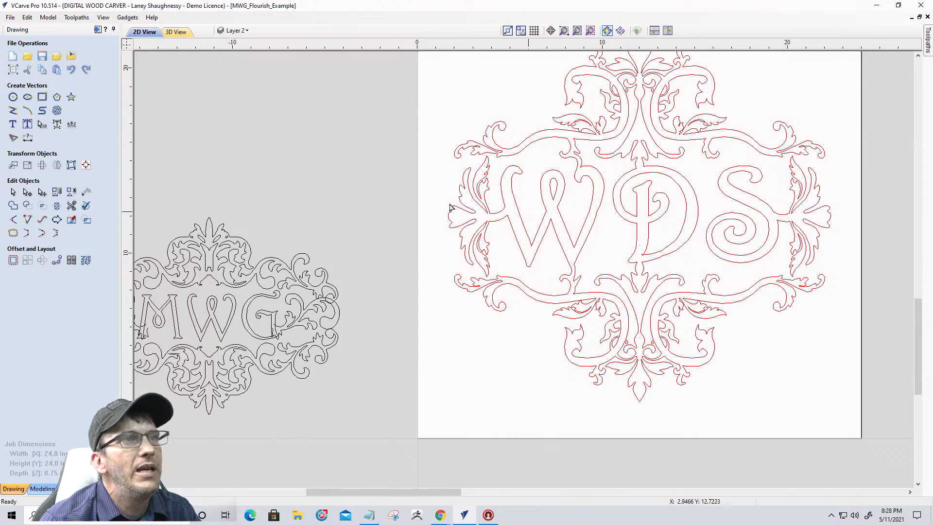
pyautogui.scroll(3, 480, 178)
pyautogui.scroll(3, 480, 178)
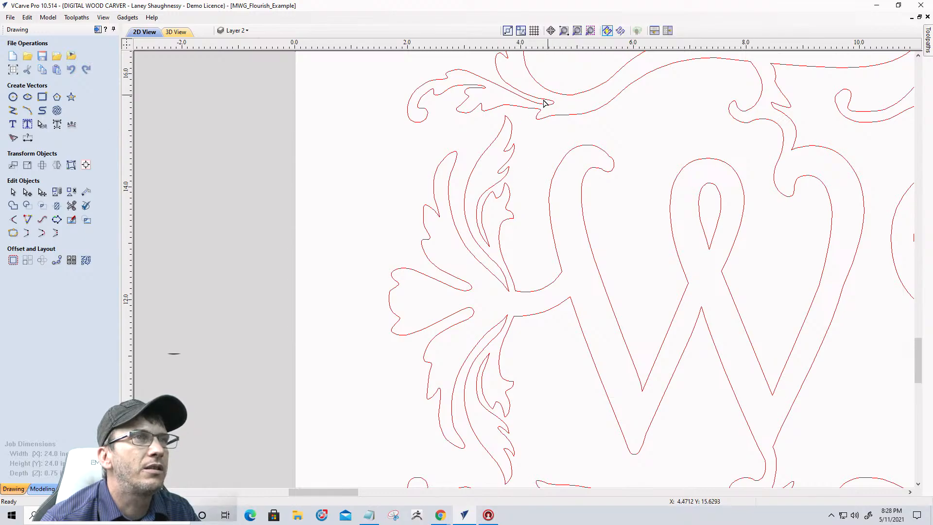
pyautogui.scroll(-3, 389, 175)
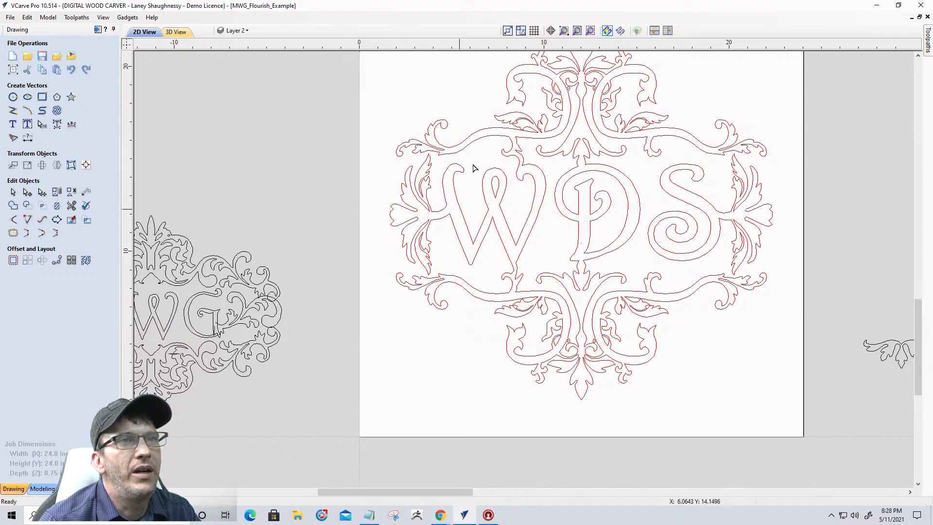
pyautogui.scroll(2, 682, 270)
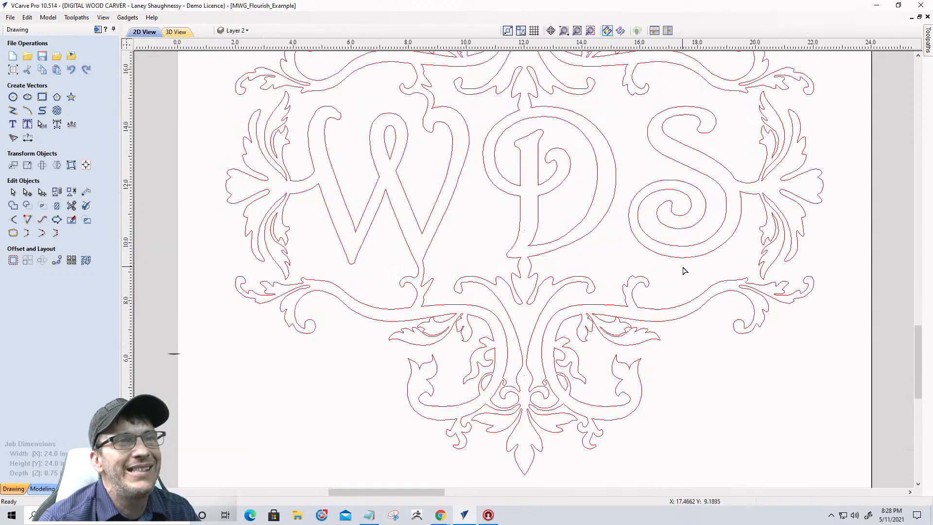
pyautogui.scroll(1, 682, 269)
pyautogui.scroll(-2, 663, 281)
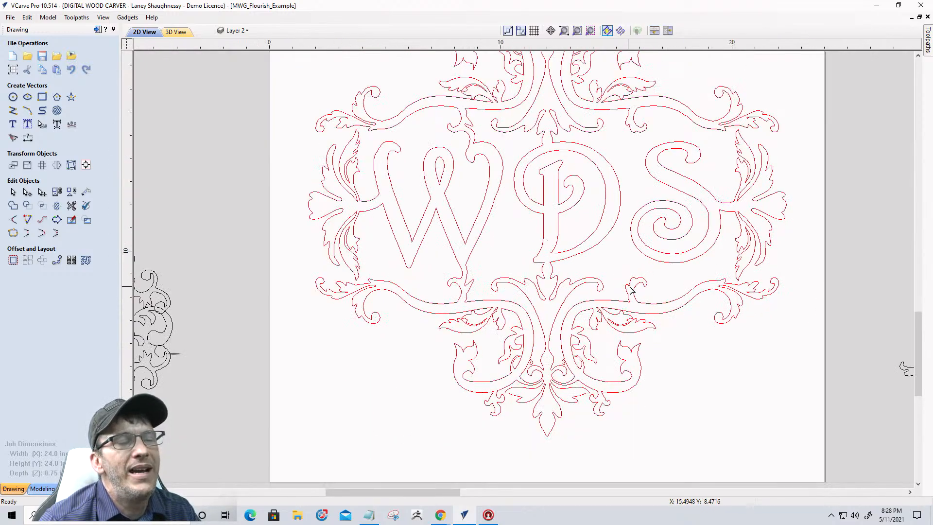
pyautogui.scroll(2, 630, 290)
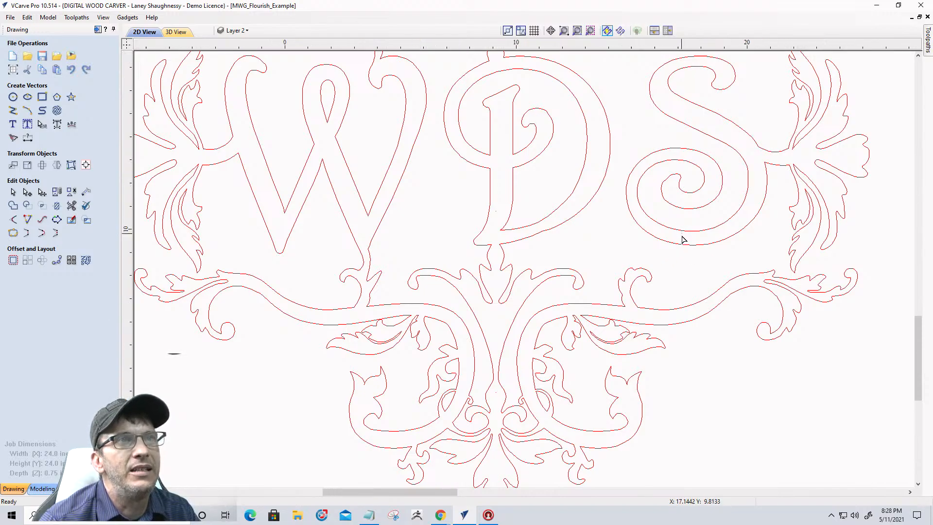
pyautogui.scroll(-1, 680, 238)
pyautogui.scroll(1, 657, 90)
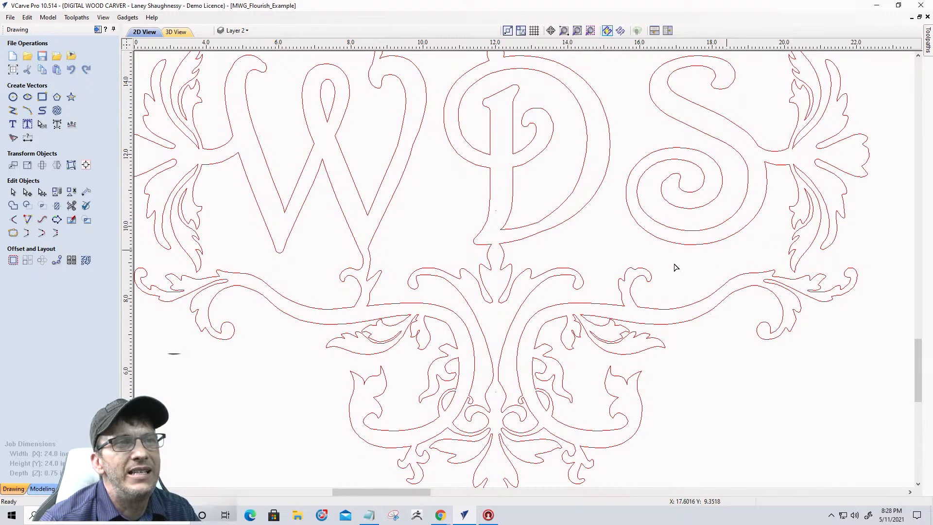
# - Examine the WDS monogram design and its lower flourishes, especially the gap between the S and the small scroll beneath it
pyautogui.scroll(3, 612, 359)
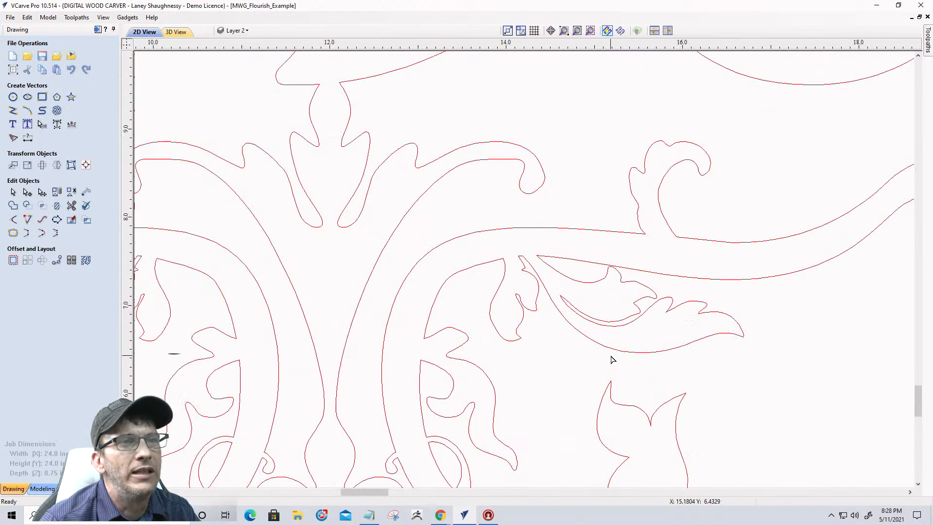
pyautogui.scroll(-2, 577, 300)
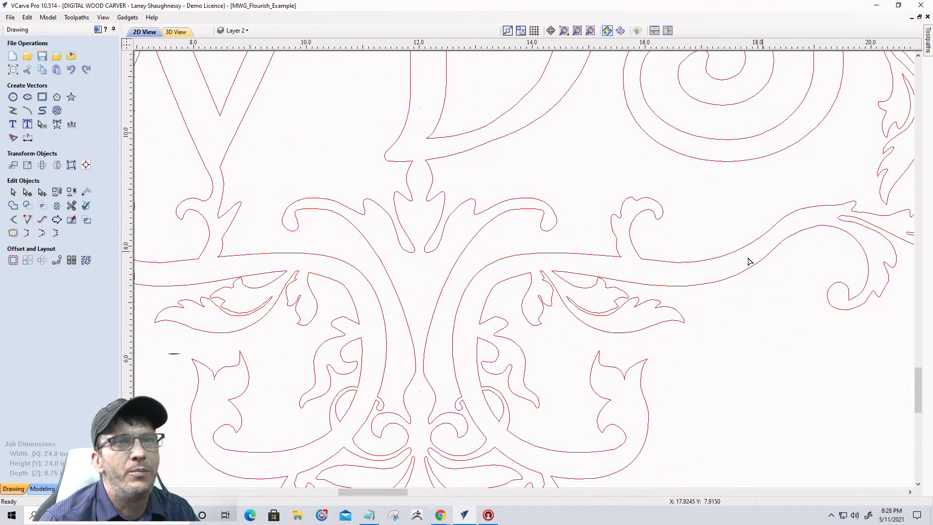
pyautogui.scroll(-5, 801, 272)
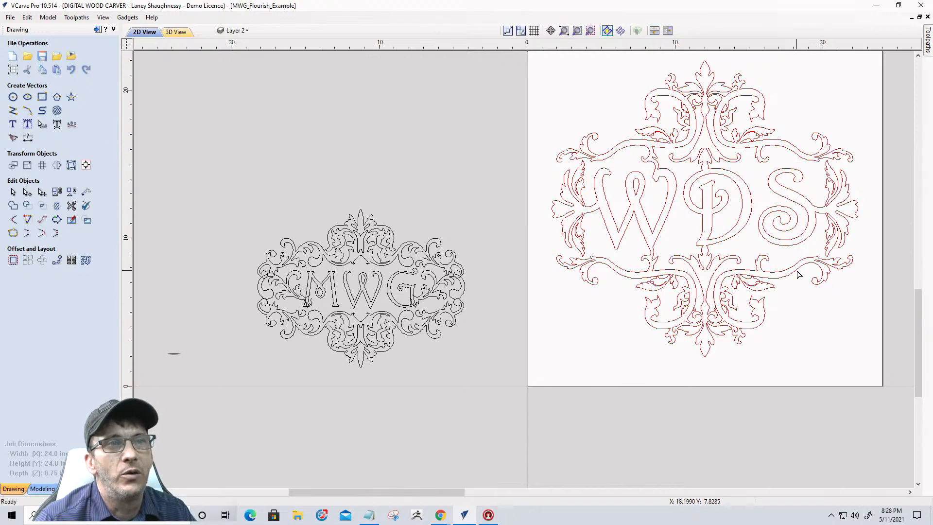
pyautogui.scroll(3, 792, 194)
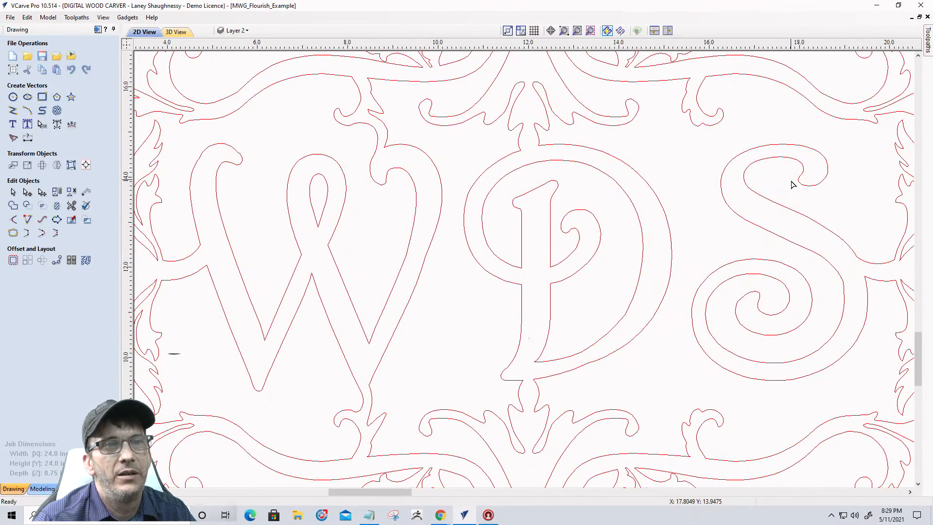
pyautogui.scroll(-1, 757, 398)
pyautogui.scroll(2, 752, 406)
pyautogui.scroll(-1, 741, 397)
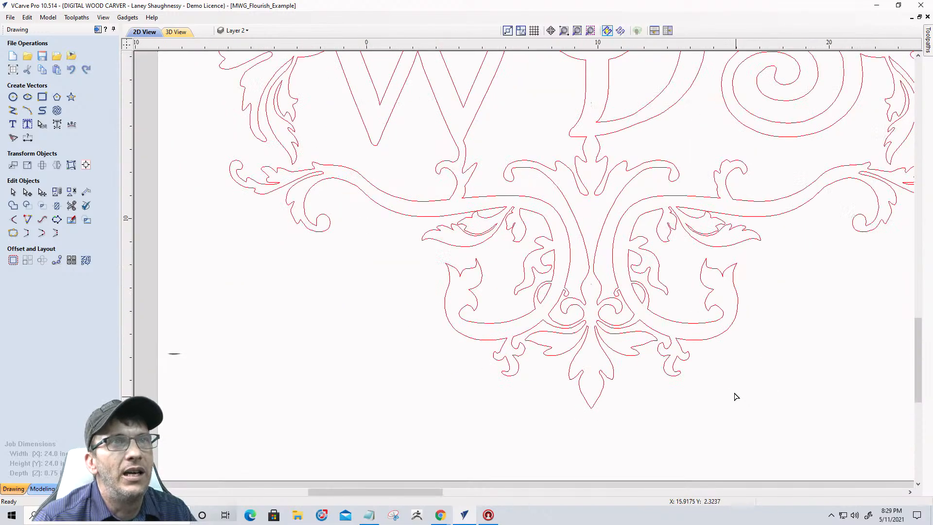
pyautogui.moveTo(766, 97); pyautogui.dragTo(754, 210, button='middle')
pyautogui.scroll(1, 766, 102)
pyautogui.scroll(2, 729, 325)
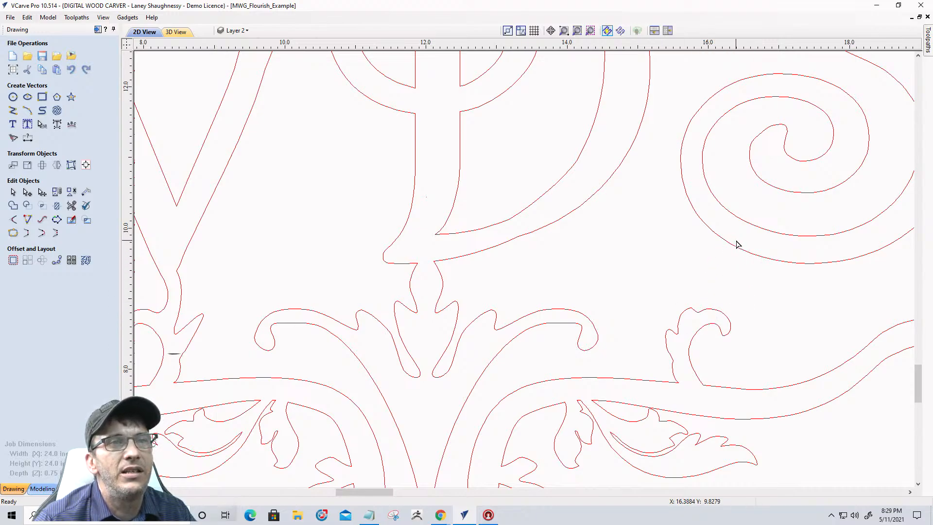
pyautogui.click(693, 367)
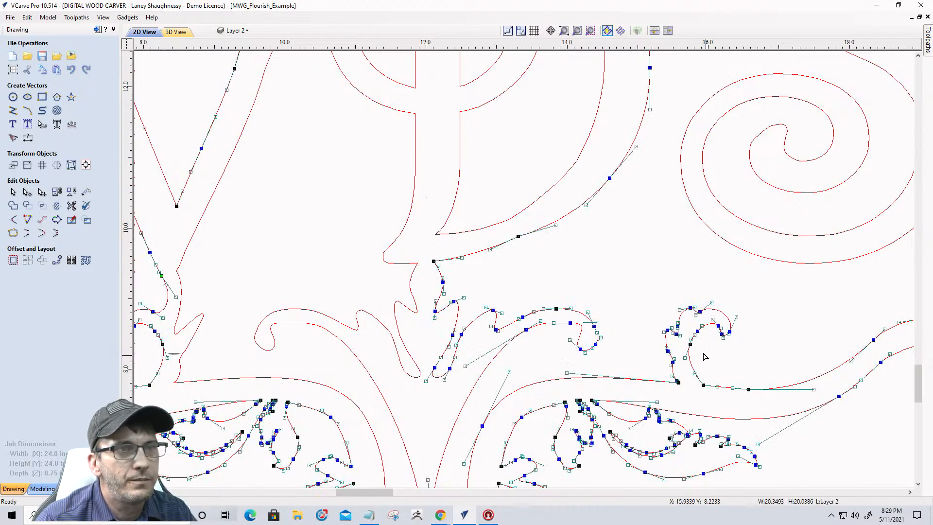
pyautogui.scroll(-1, 703, 353)
pyautogui.click(623, 300)
pyautogui.scroll(-8, 635, 292)
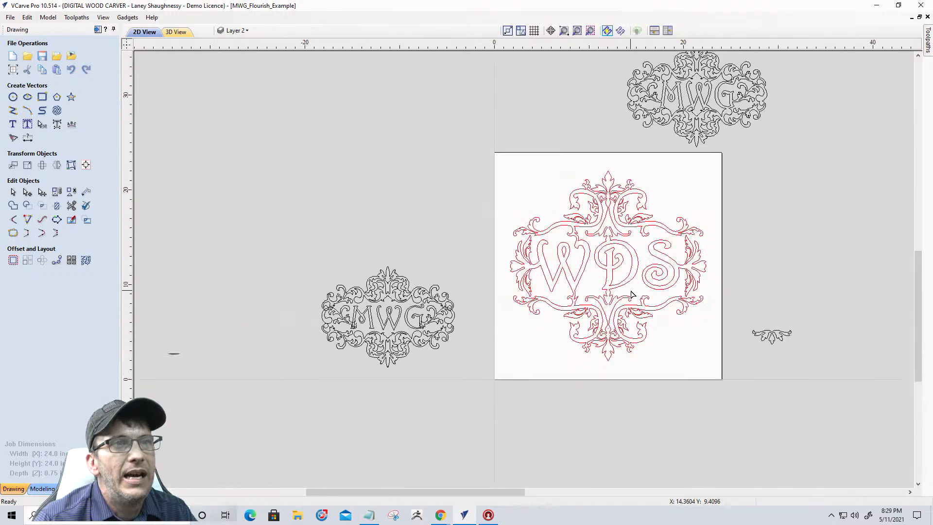
pyautogui.scroll(-6, 631, 294)
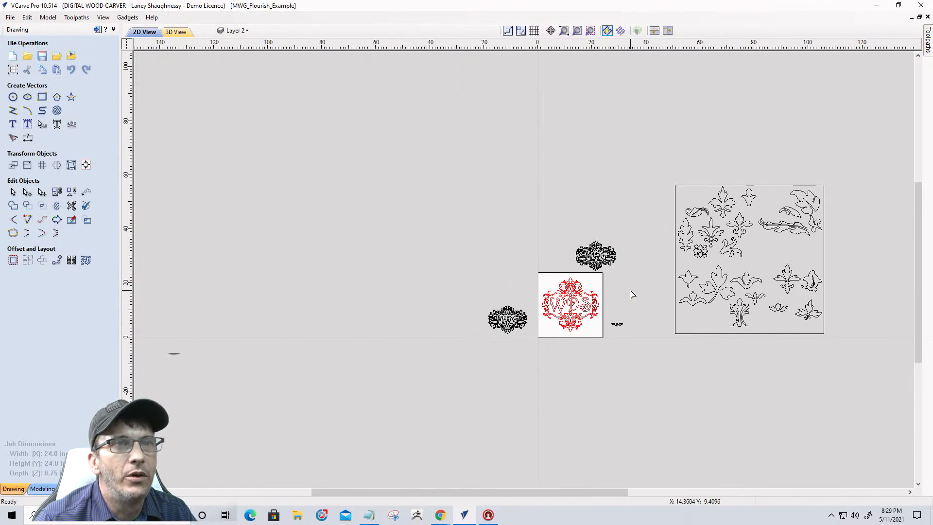
pyautogui.scroll(7, 595, 316)
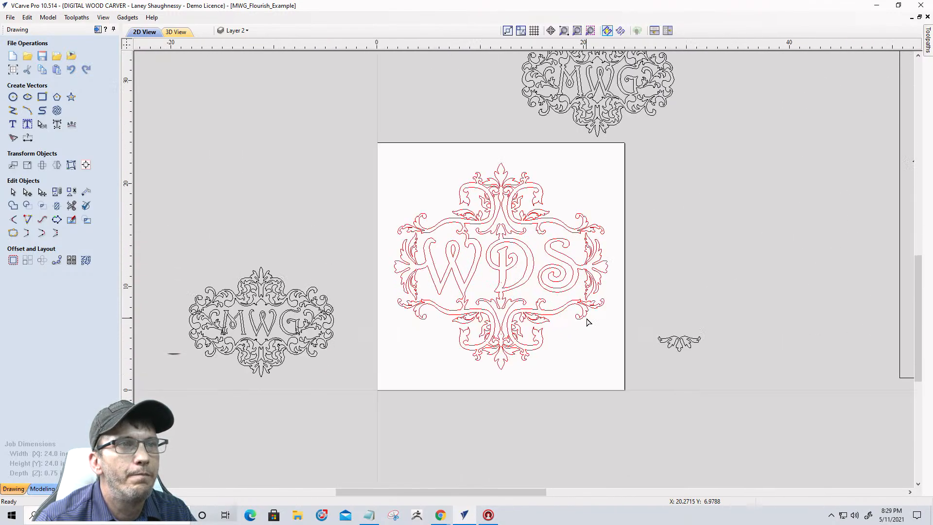
pyautogui.scroll(4, 542, 286)
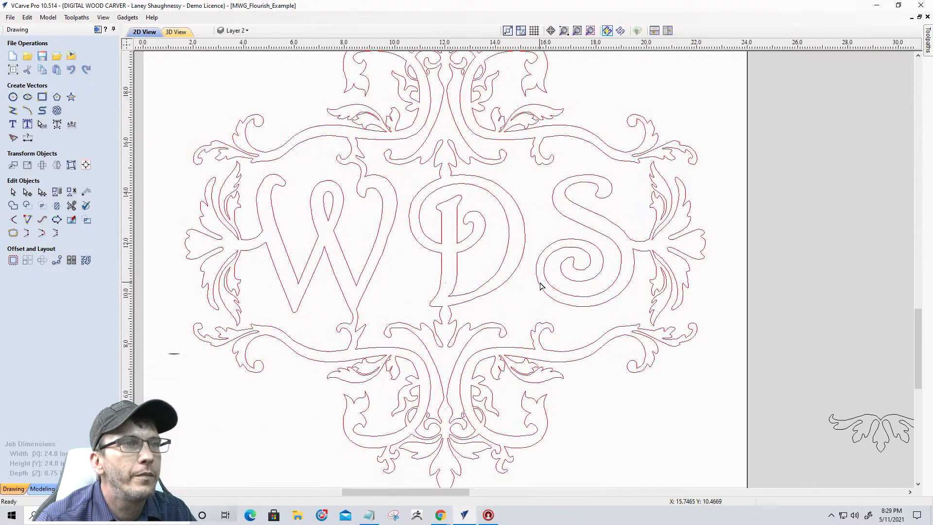
pyautogui.scroll(4, 530, 372)
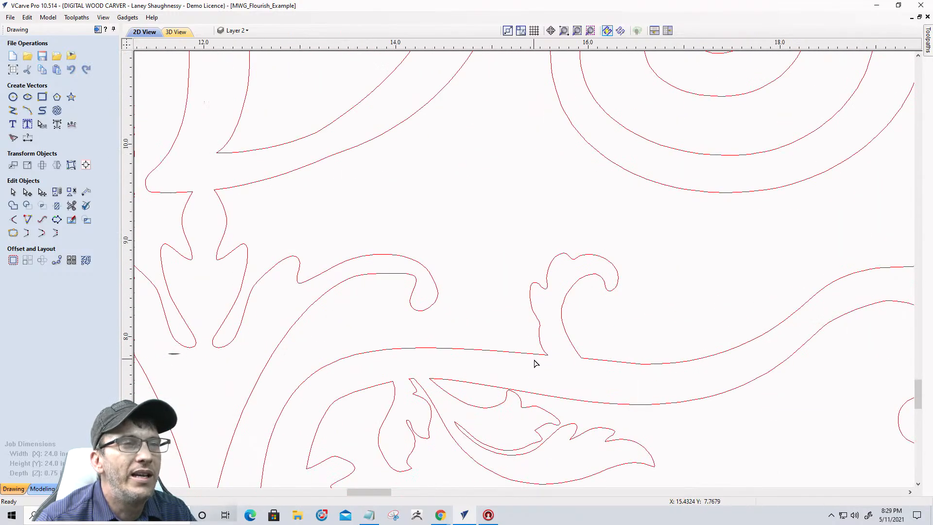
# - Move the curl nodes of the small scroll beneath the S straight up toward the letter, keeping the scroll's base nodes in place
pyautogui.click(541, 323)
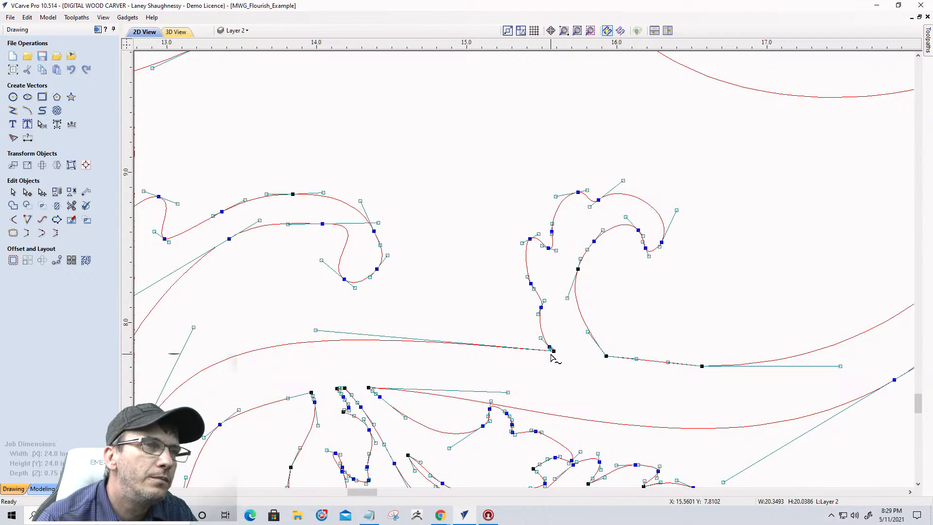
pyautogui.moveTo(441, 115)
pyautogui.mouseDown()
pyautogui.moveTo(569, 210)
pyautogui.moveTo(715, 296)
pyautogui.moveTo(724, 319)
pyautogui.mouseUp()
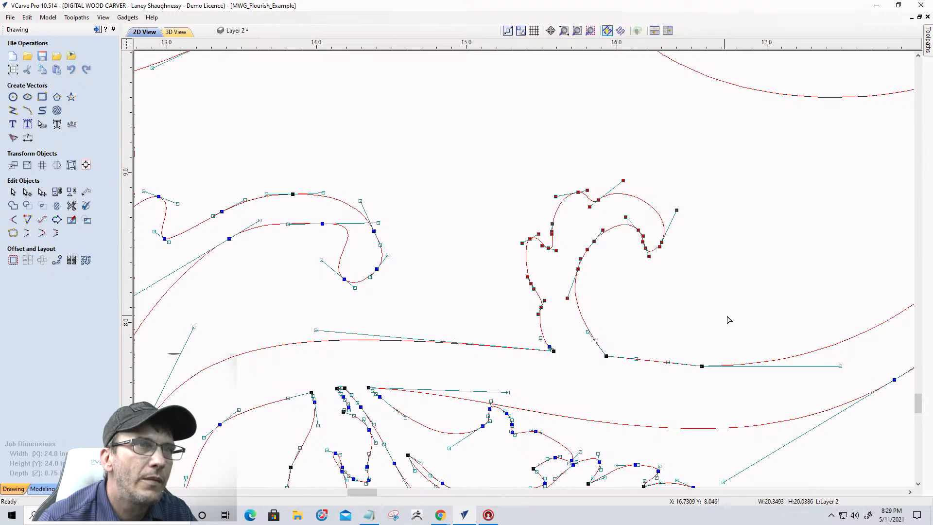
pyautogui.press('Up')
pyautogui.press('Up')
pyautogui.press('Up')
pyautogui.press('Up')
pyautogui.press('Up')
pyautogui.press('Up')
pyautogui.press('Up')
pyautogui.press('Up')
pyautogui.press('Up')
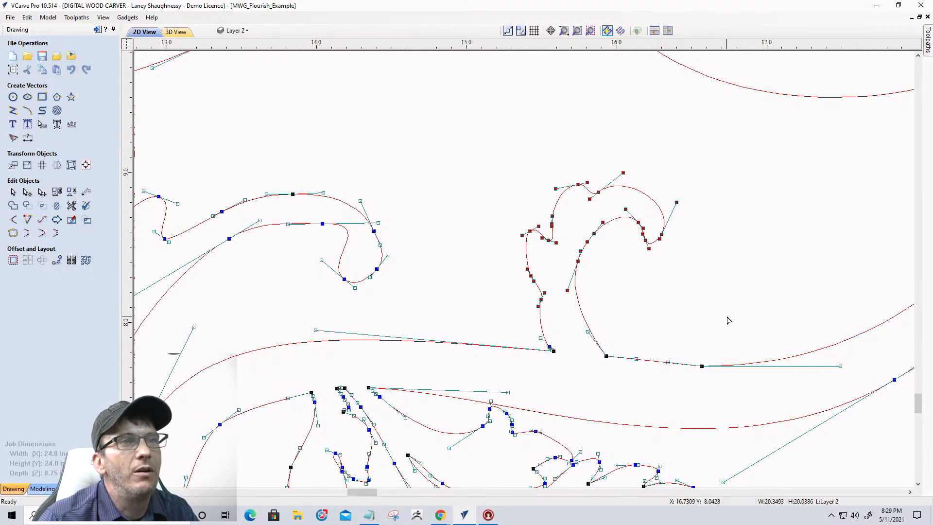
pyautogui.press('Up')
pyautogui.press('Up')
pyautogui.press('Up')
pyautogui.press('Up')
pyautogui.press('Up')
pyautogui.press('Up')
pyautogui.press('Up')
pyautogui.press('Up')
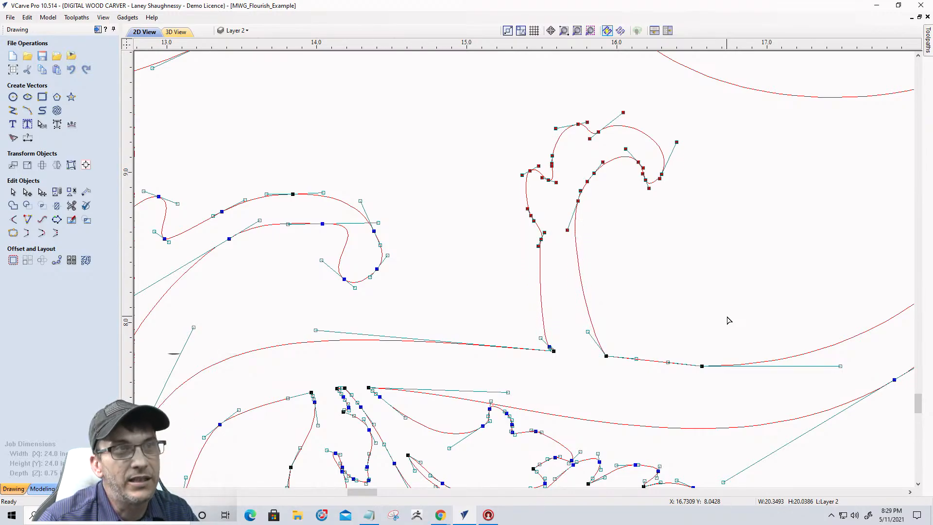
# - Shift the selected curl nodes right and further up until the curl reaches the lower edge of the S
pyautogui.press('Right')
pyautogui.press('Right')
pyautogui.press('Right')
pyautogui.press('Right')
pyautogui.press('Right')
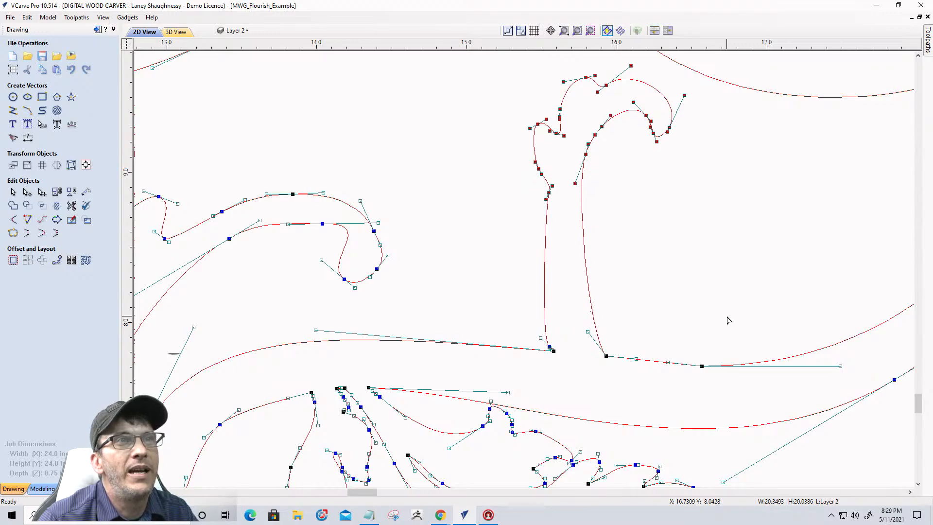
pyautogui.press('Up')
pyautogui.press('Up')
pyautogui.press('Up')
pyautogui.press('Up')
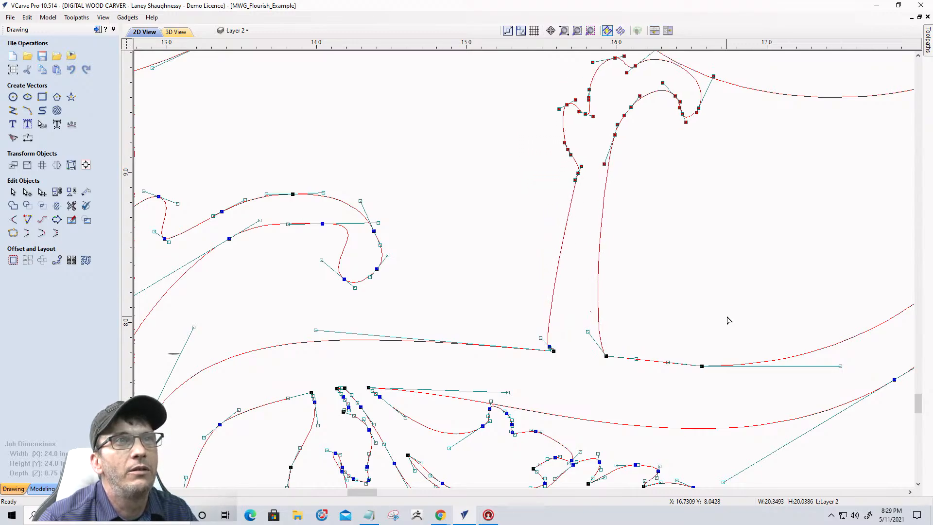
# - Fine-tune the curl's position slightly left and up so that it overlaps the lower outline of the S
pyautogui.scroll(-2, 686, 418)
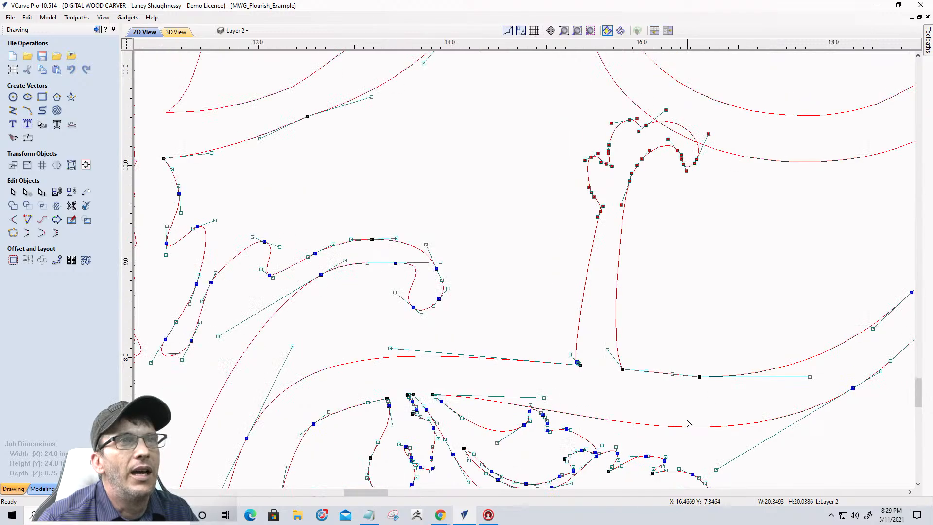
pyautogui.press('Up')
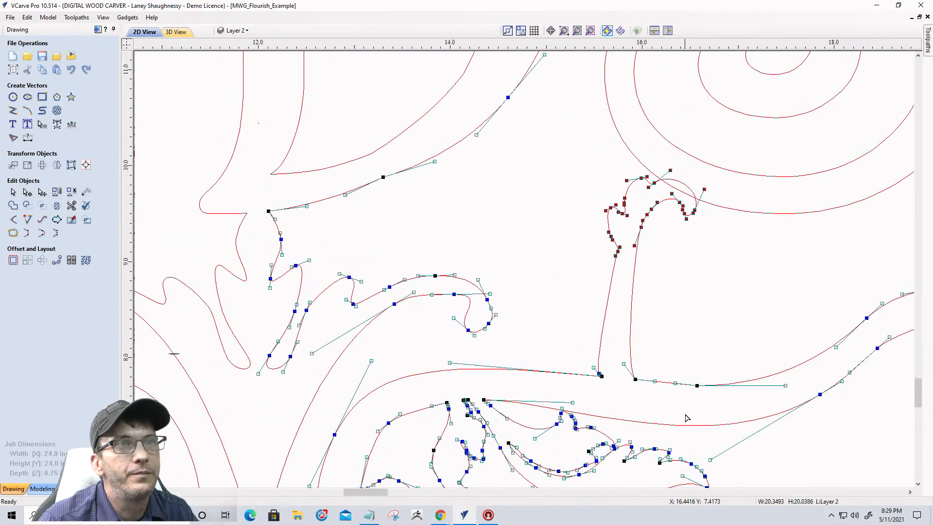
pyautogui.press('Left')
pyautogui.press('Up')
pyautogui.press('Up')
pyautogui.press('Left')
pyautogui.press('Left')
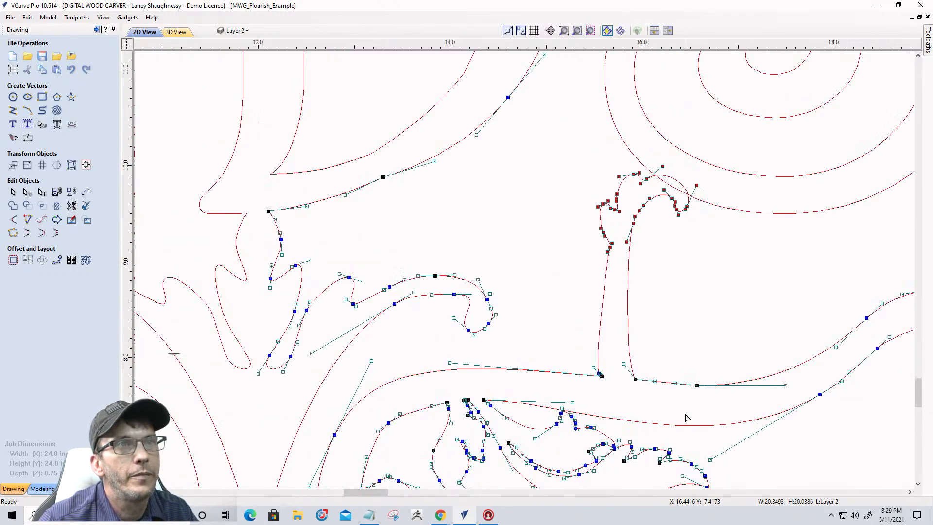
pyautogui.press('Up')
pyautogui.press('Up')
pyautogui.press('Up')
pyautogui.press('Left')
pyautogui.press('Left')
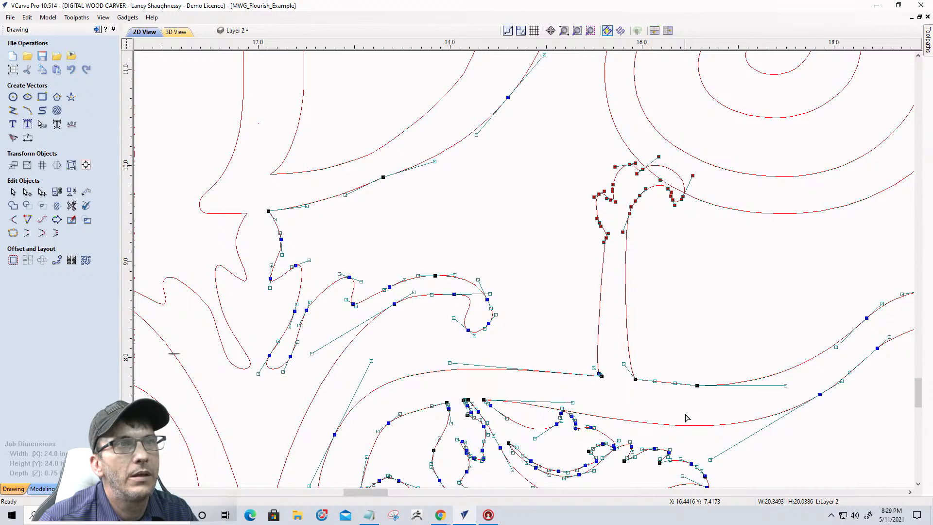
pyautogui.press('Down')
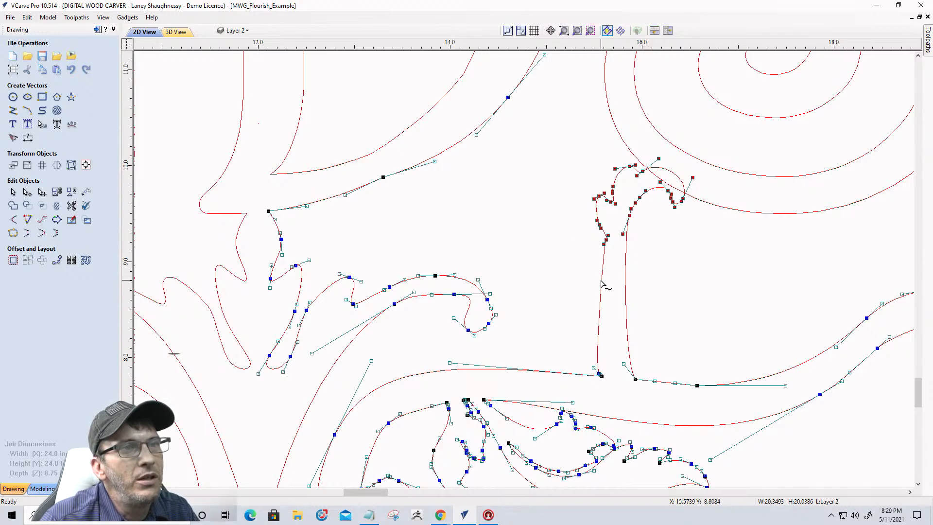
# - Deselect the curl nodes and insert three points along the left edge of the lengthened scroll stem
pyautogui.click(578, 209)
pyautogui.click(602, 259)
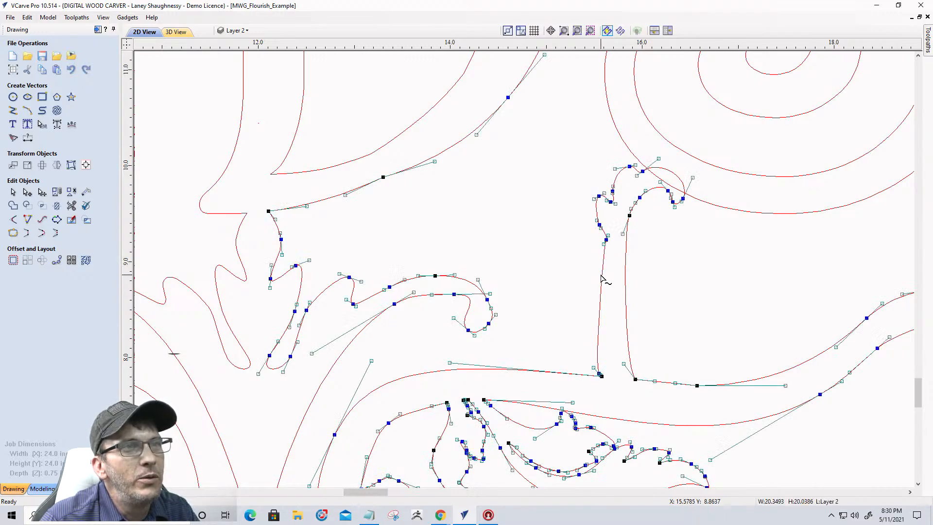
pyautogui.rightClick(601, 278)
pyautogui.click(631, 314)
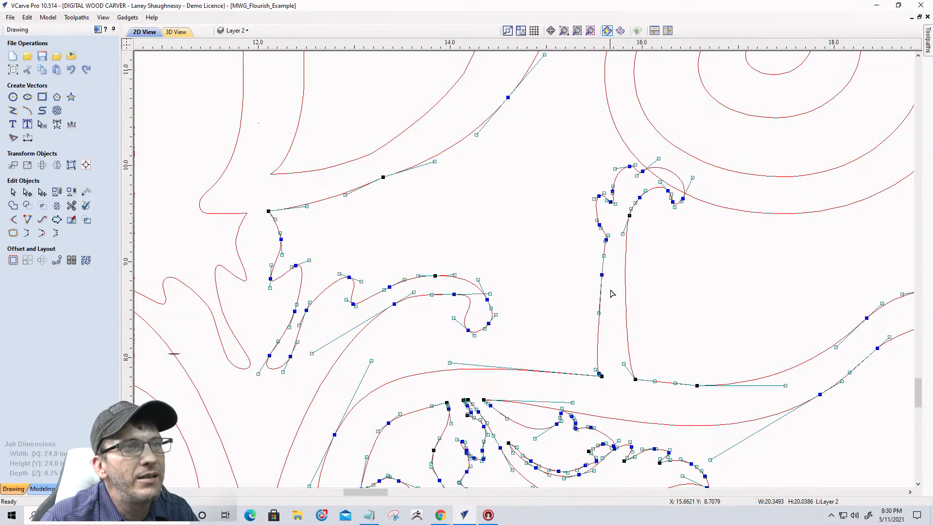
pyautogui.rightClick(601, 294)
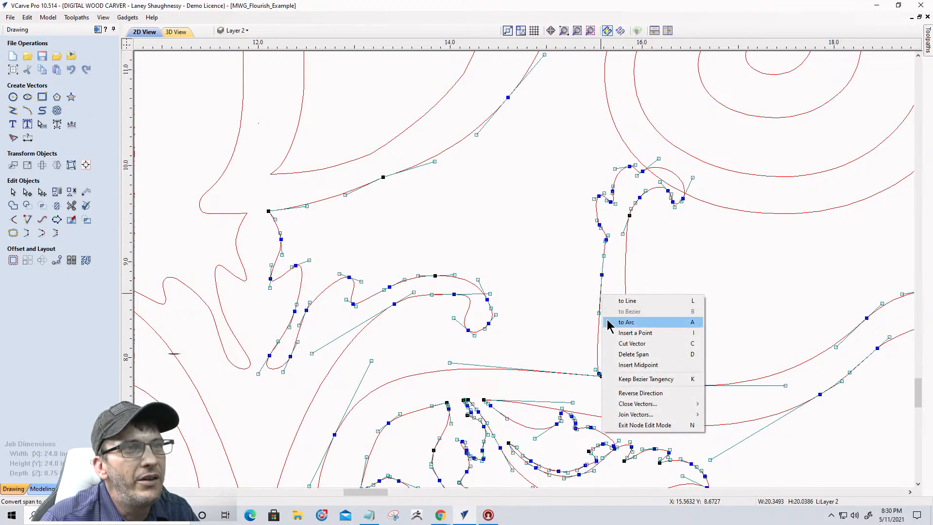
pyautogui.click(632, 333)
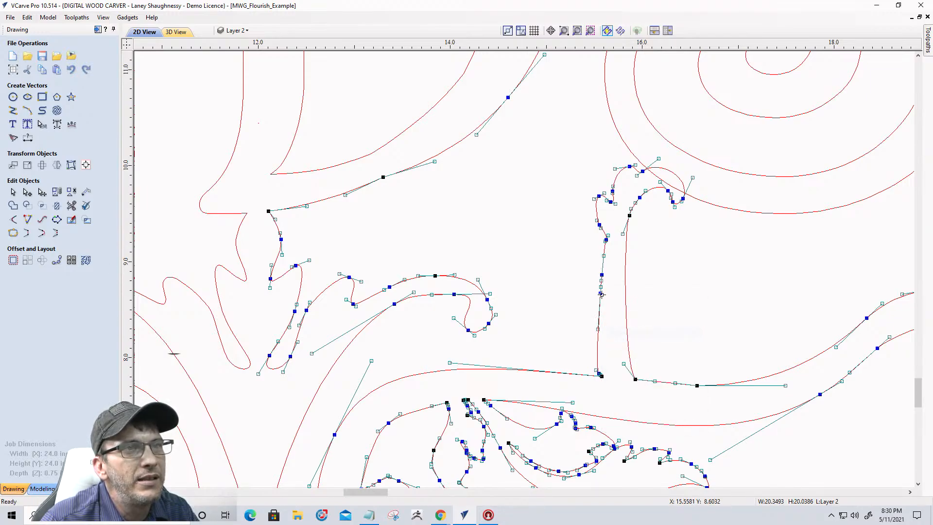
pyautogui.scroll(4, 603, 269)
pyautogui.rightClick(604, 269)
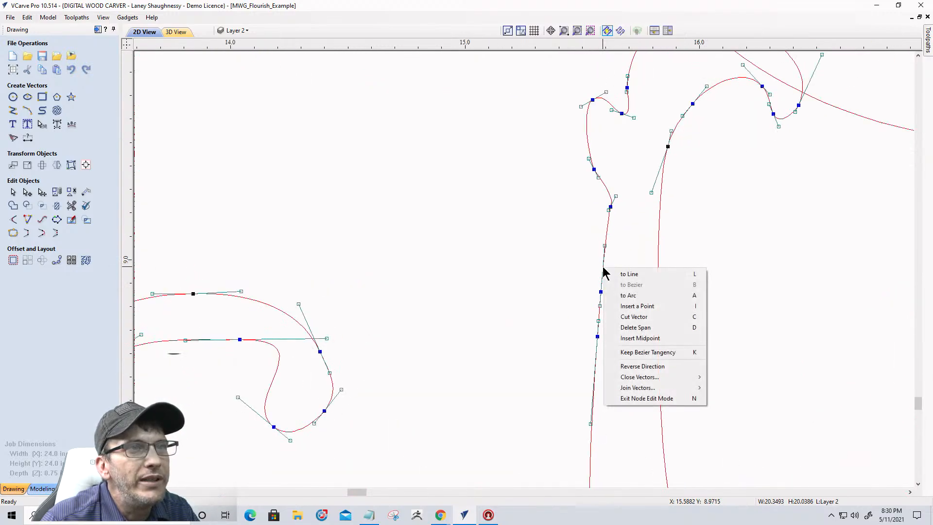
pyautogui.click(615, 307)
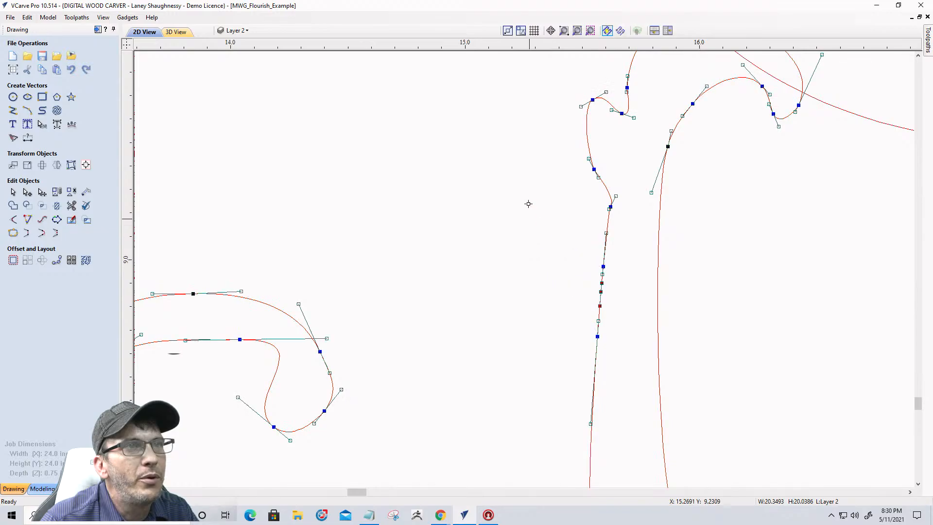
# - Pull the middle new point out to the upper left as a leaf tip, curving its lower base and unsmoothing the upper base point
pyautogui.moveTo(529, 204); pyautogui.dragTo(528, 195)
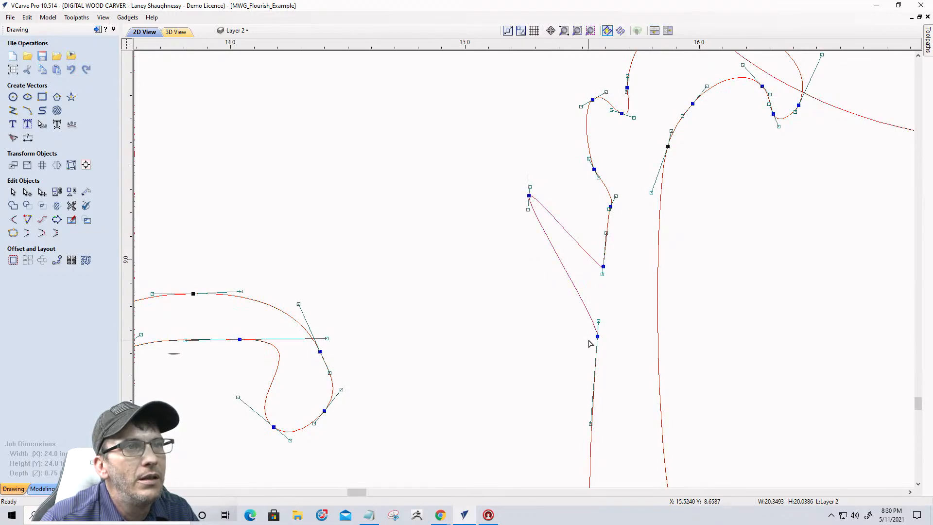
pyautogui.moveTo(596, 321); pyautogui.dragTo(591, 293)
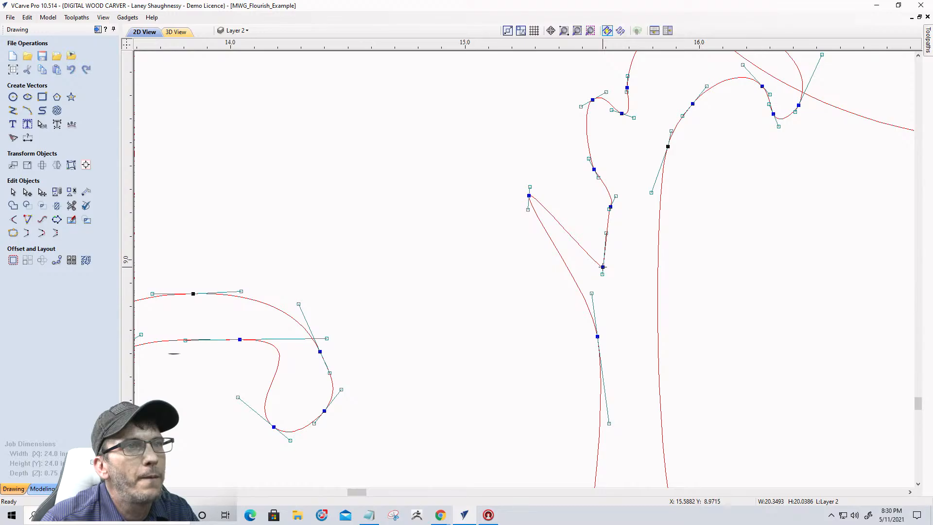
pyautogui.rightClick(603, 266)
pyautogui.click(613, 283)
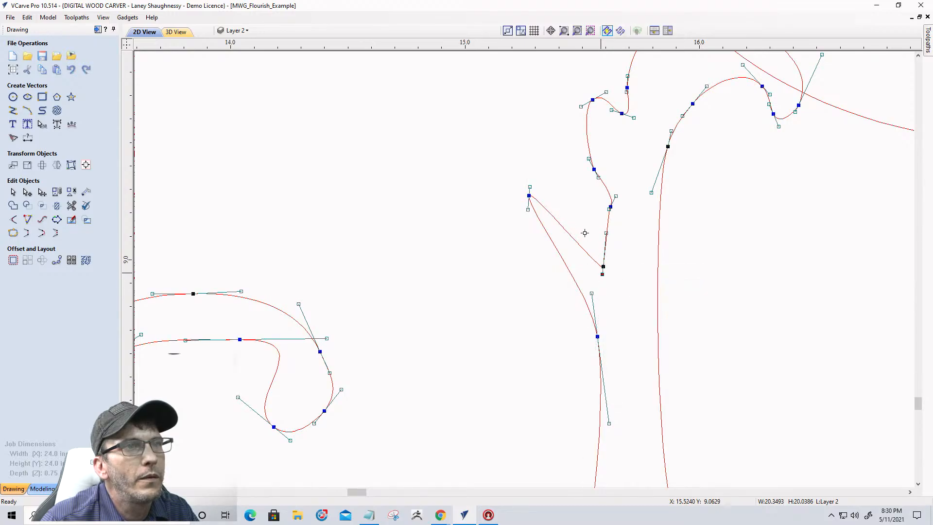
# - Reshape the leaf with its Bezier handles, bowing the upper and lower edges and nudging the tip slightly right
pyautogui.moveTo(584, 233)
pyautogui.mouseDown()
pyautogui.moveTo(572, 182)
pyautogui.moveTo(556, 206)
pyautogui.moveTo(520, 223)
pyautogui.moveTo(506, 264)
pyautogui.mouseUp()
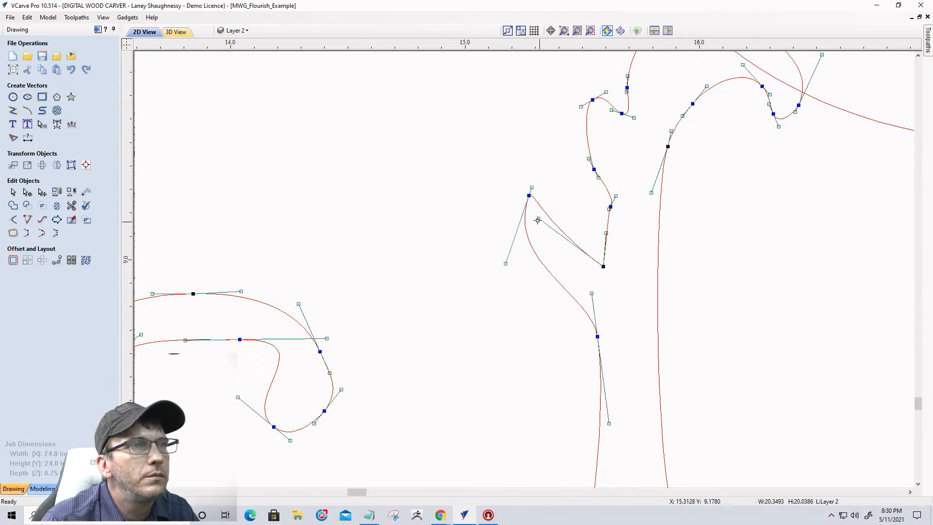
pyautogui.moveTo(537, 220); pyautogui.dragTo(536, 198)
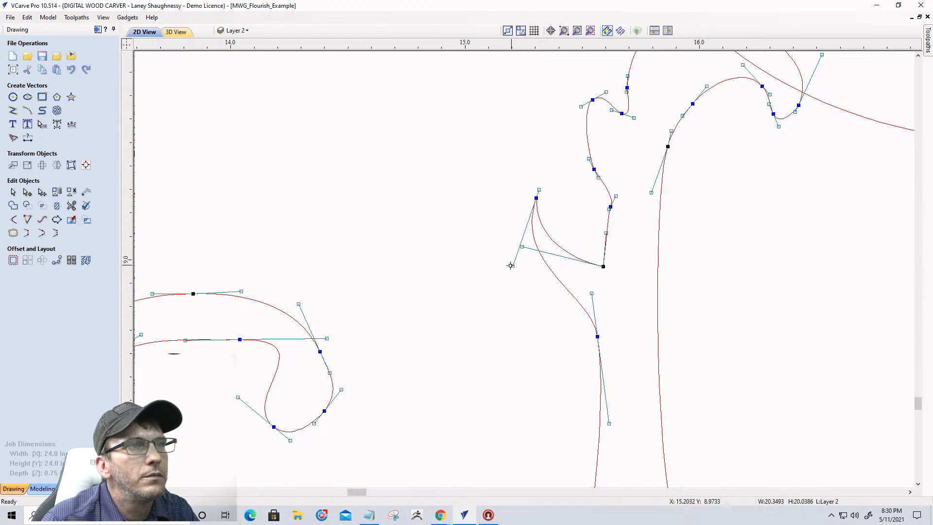
pyautogui.moveTo(510, 265); pyautogui.dragTo(507, 282)
pyautogui.scroll(-1, 709, 306)
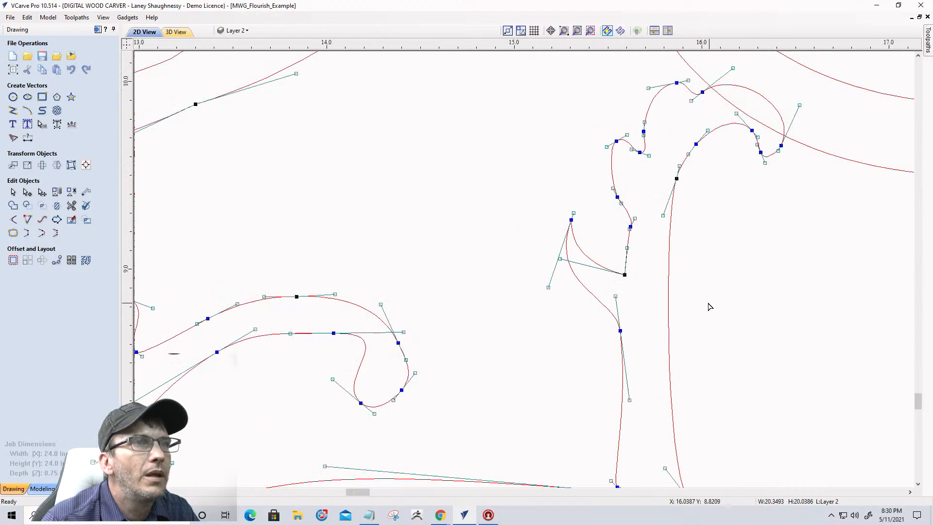
# - Insert three points along the left edge of the scroll stem, between the leaf and the stem's base
pyautogui.click(652, 320)
pyautogui.scroll(-3, 672, 261)
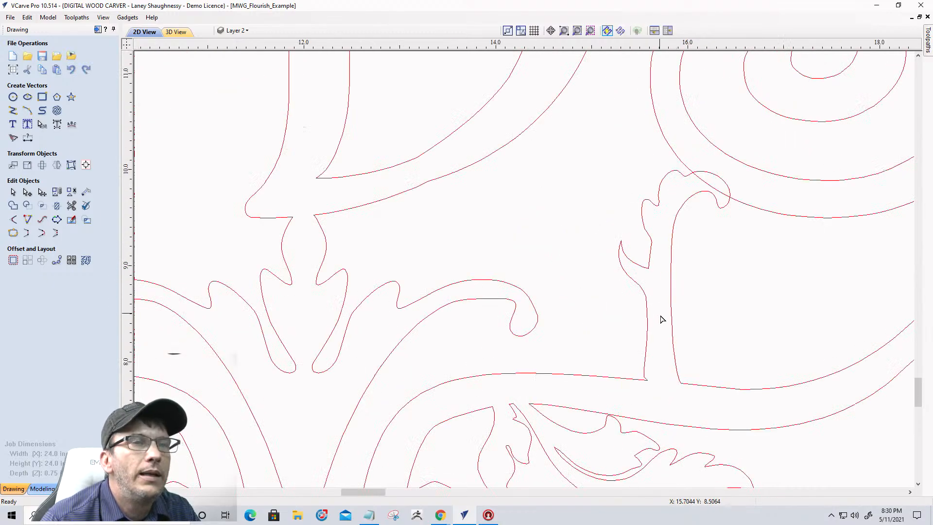
pyautogui.scroll(1, 660, 319)
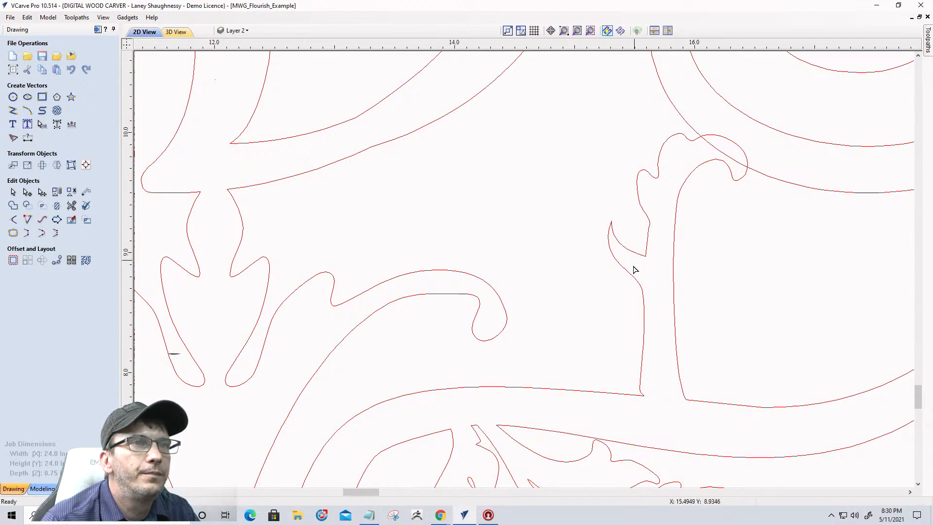
pyautogui.click(645, 321)
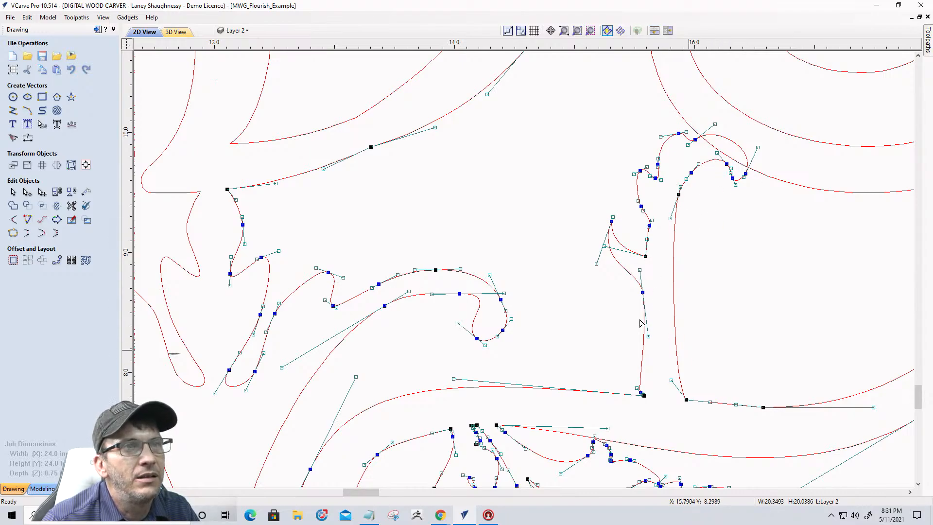
pyautogui.scroll(2, 645, 339)
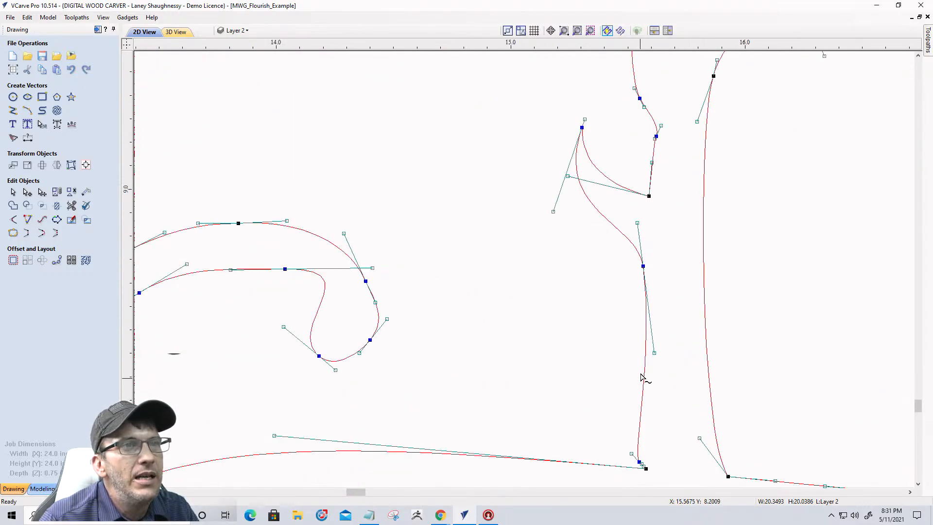
pyautogui.rightClick(645, 314)
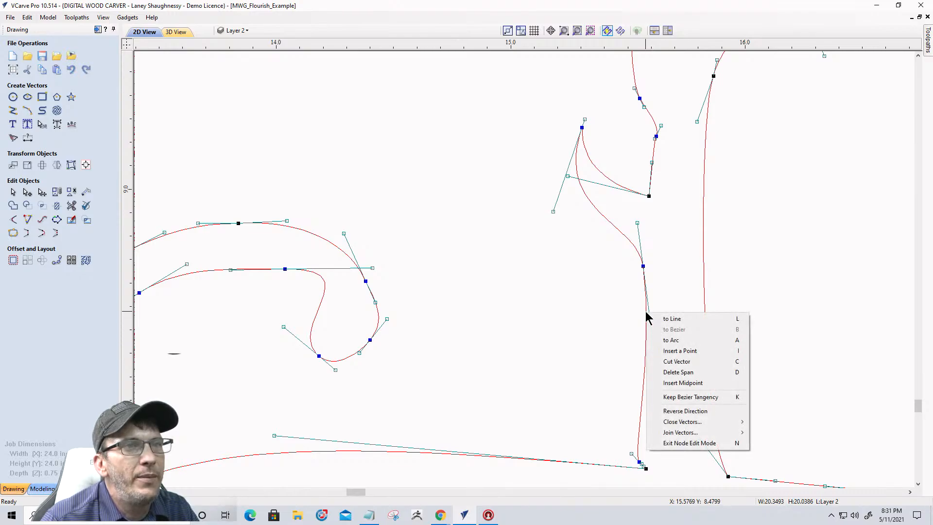
pyautogui.click(659, 351)
pyautogui.rightClick(645, 350)
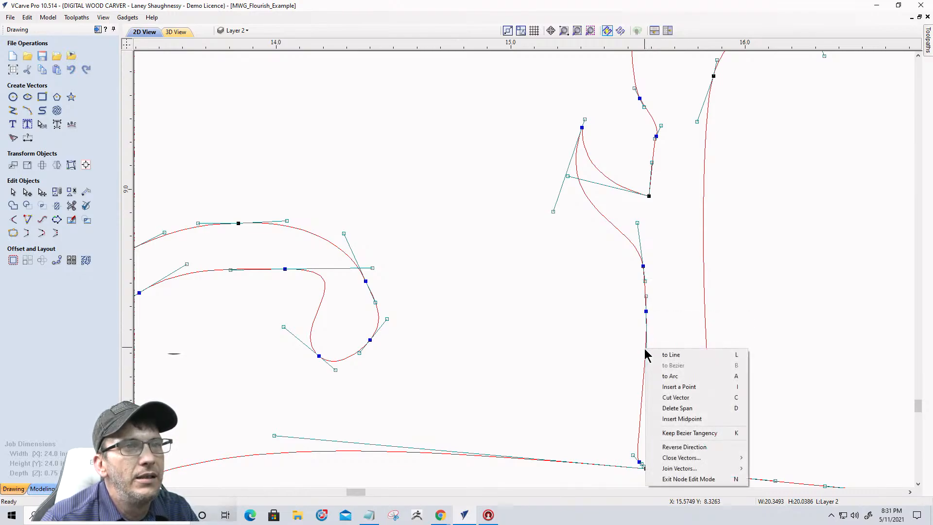
pyautogui.click(650, 387)
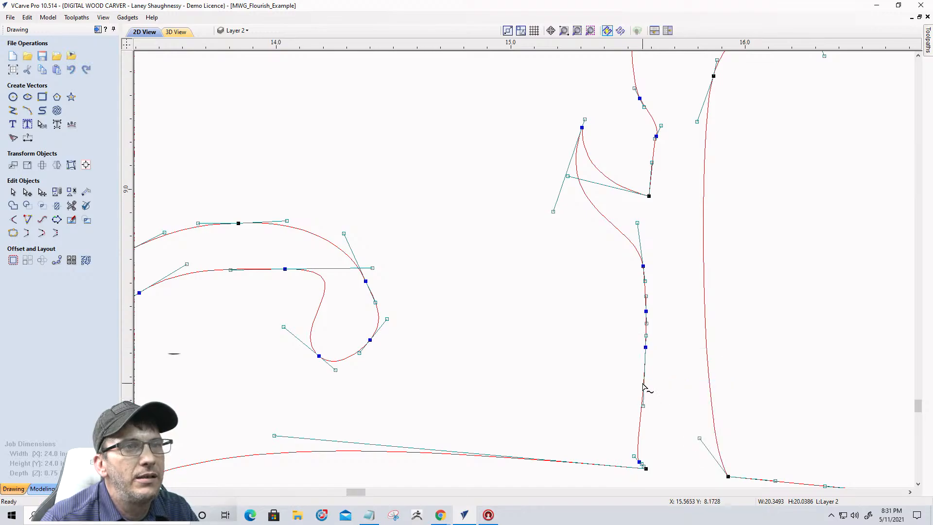
pyautogui.rightClick(643, 385)
pyautogui.click(666, 289)
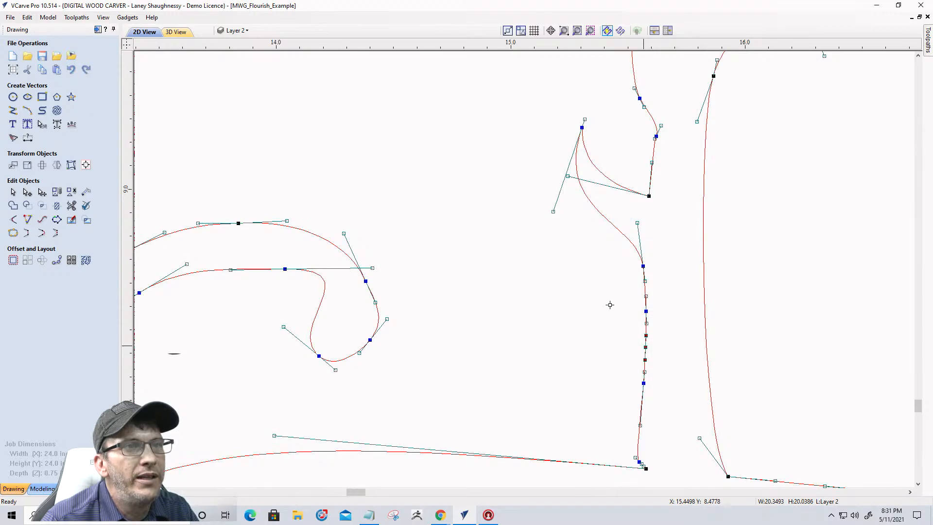
# - Pull the middle new point out to the upper left as a second, smaller leaf and bow its edges with the Bezier handles
pyautogui.moveTo(558, 244); pyautogui.dragTo(605, 262)
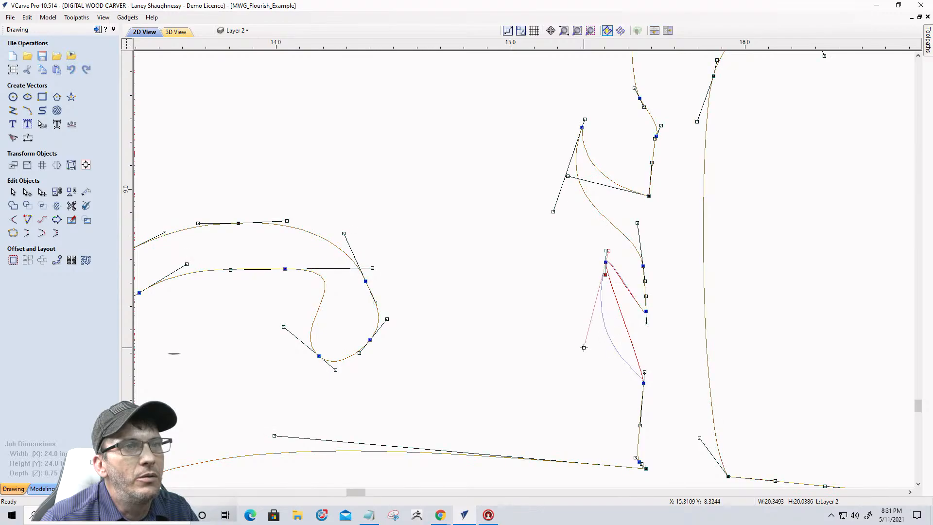
pyautogui.moveTo(605, 274); pyautogui.dragTo(583, 351)
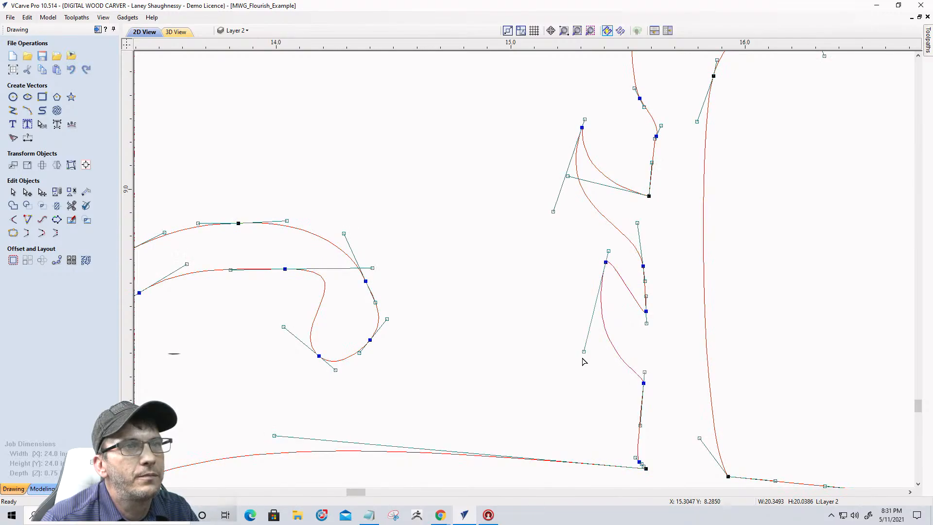
pyautogui.moveTo(646, 324); pyautogui.dragTo(647, 345)
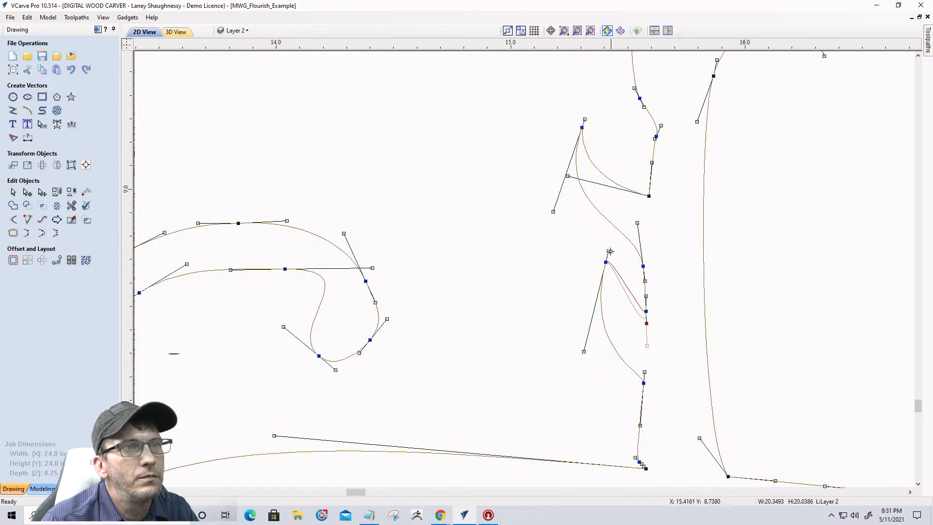
pyautogui.moveTo(608, 251)
pyautogui.mouseDown()
pyautogui.moveTo(537, 322)
pyautogui.moveTo(613, 248)
pyautogui.mouseUp()
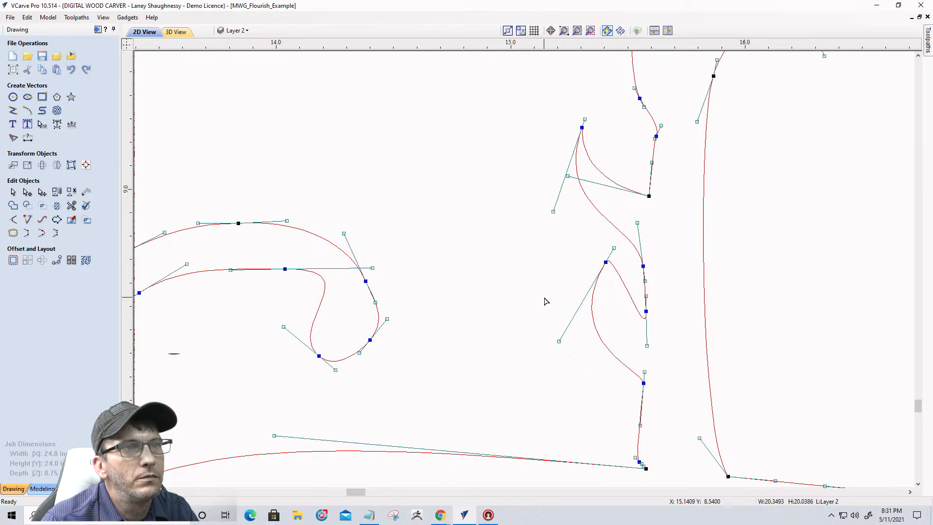
pyautogui.scroll(-4, 541, 299)
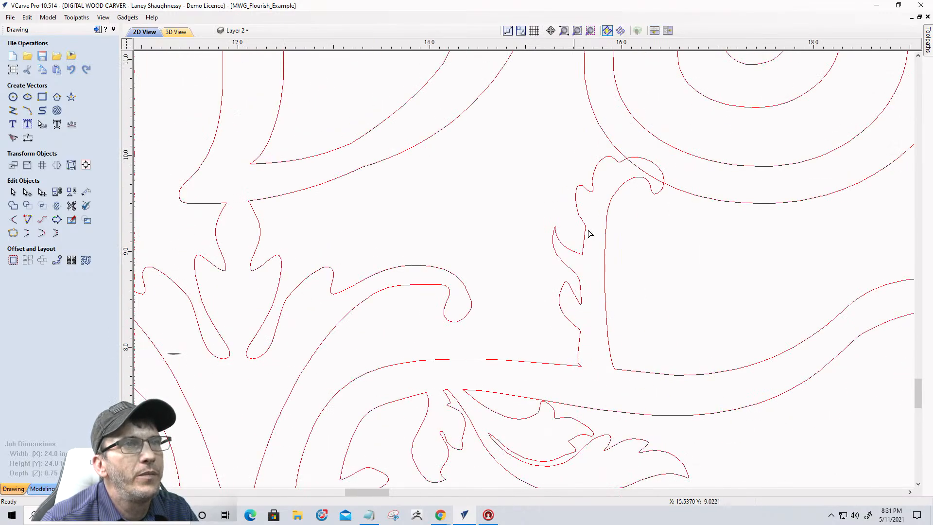
# - Bow the right edge of the scroll stem to the left by adjusting its Bezier handles
pyautogui.click(607, 217)
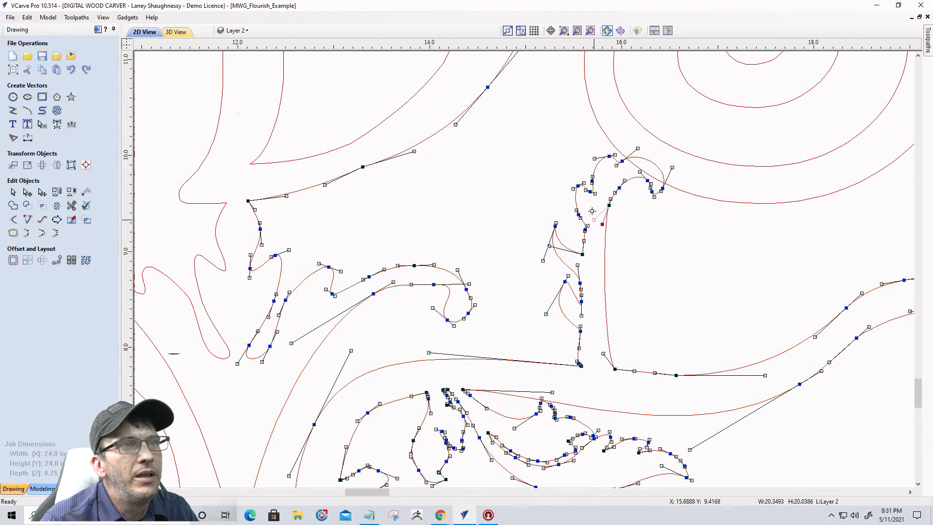
pyautogui.moveTo(600, 225); pyautogui.dragTo(587, 248)
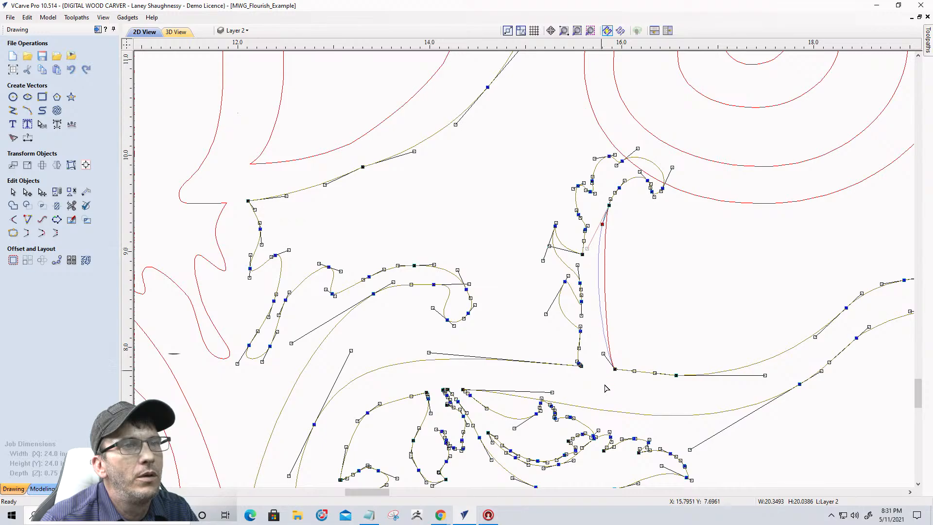
pyautogui.moveTo(606, 388); pyautogui.dragTo(607, 366)
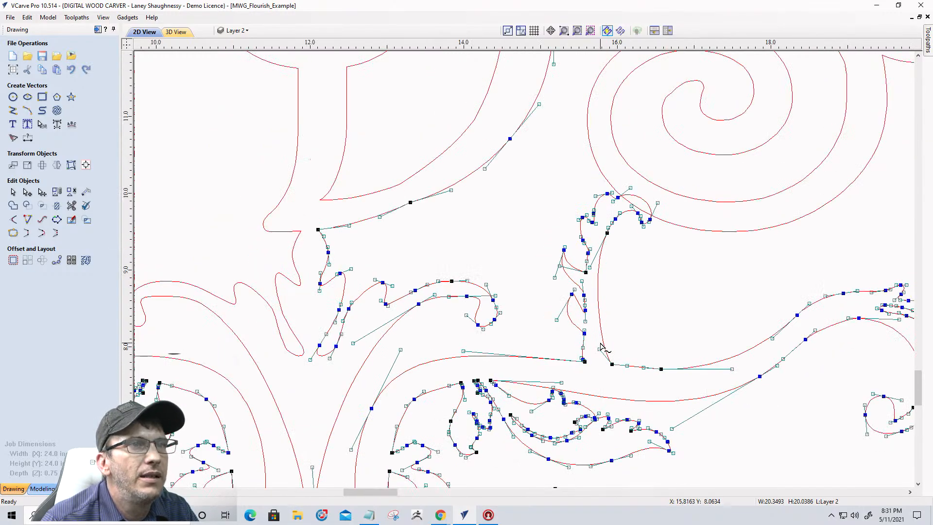
pyautogui.scroll(-1, 600, 349)
pyautogui.scroll(2, 602, 340)
pyautogui.scroll(-3, 584, 336)
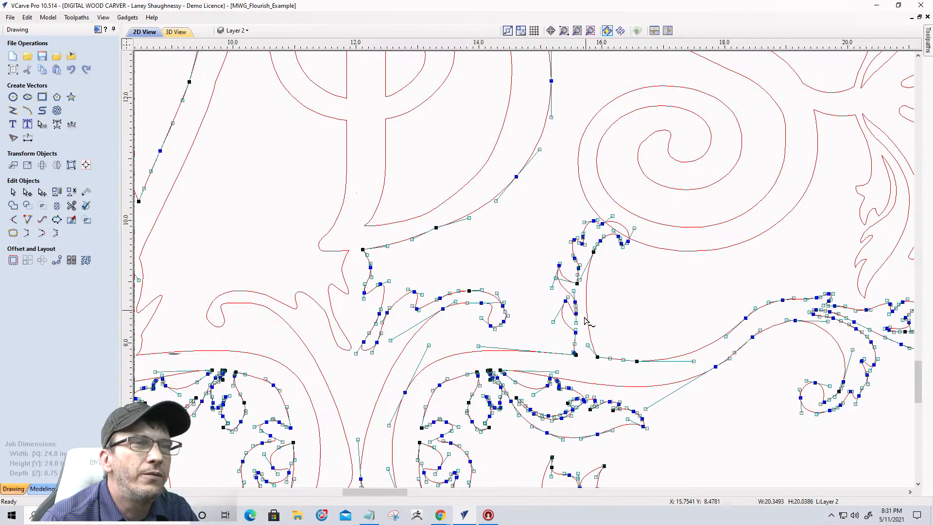
# - Bring the small three-lobed leaf ornament with a stem from the ornament sheet onto the lower part of the S
pyautogui.scroll(-10, 631, 325)
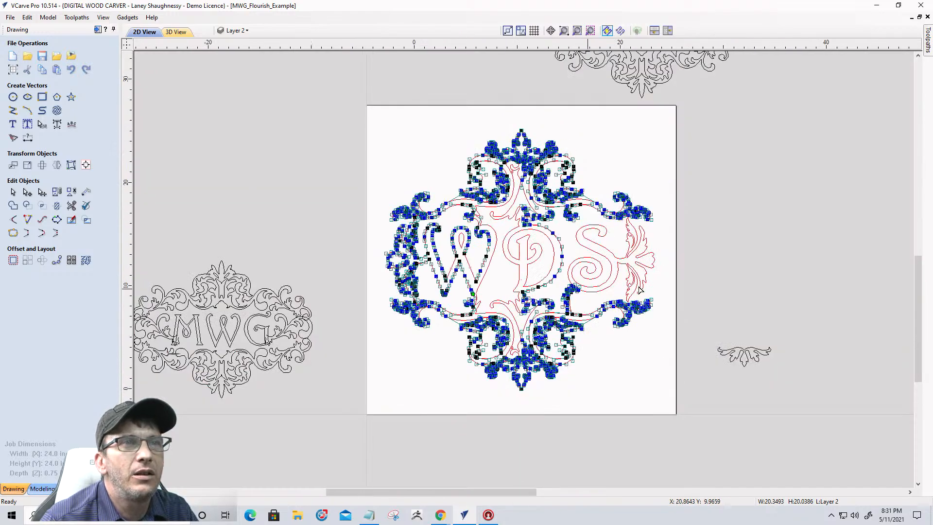
pyautogui.scroll(-3, 713, 225)
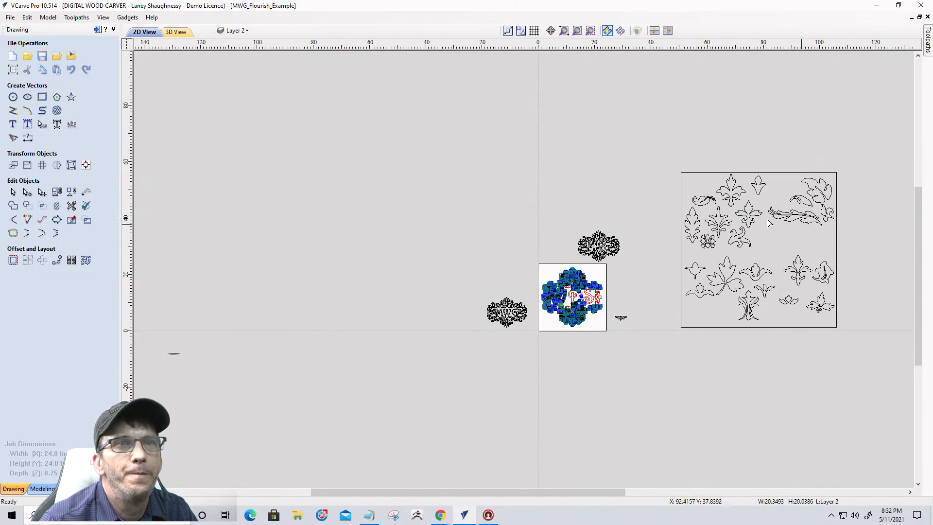
pyautogui.scroll(4, 768, 222)
pyautogui.scroll(1, 737, 296)
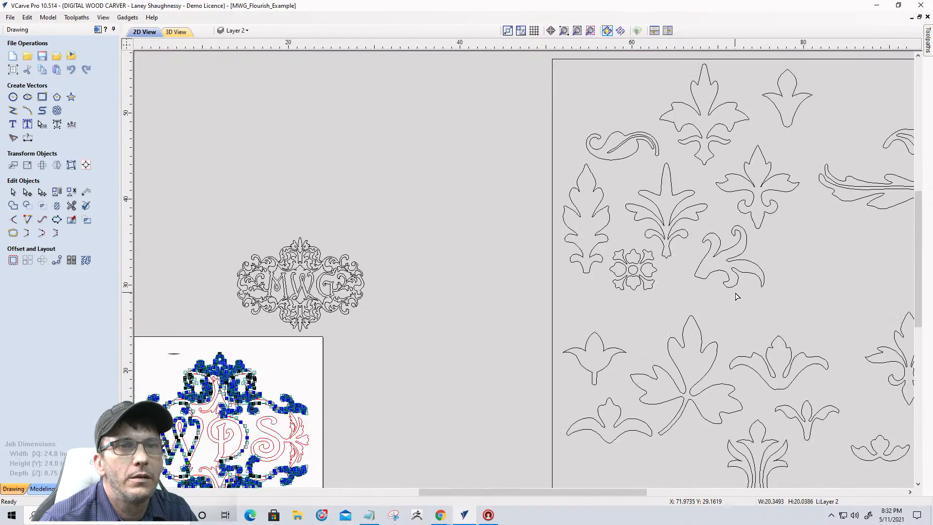
pyautogui.scroll(-2, 736, 296)
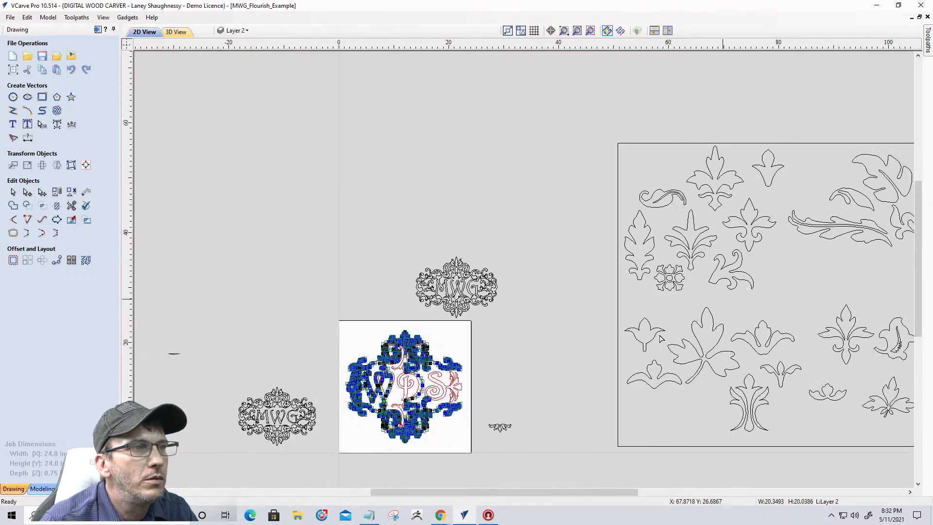
pyautogui.scroll(7, 398, 404)
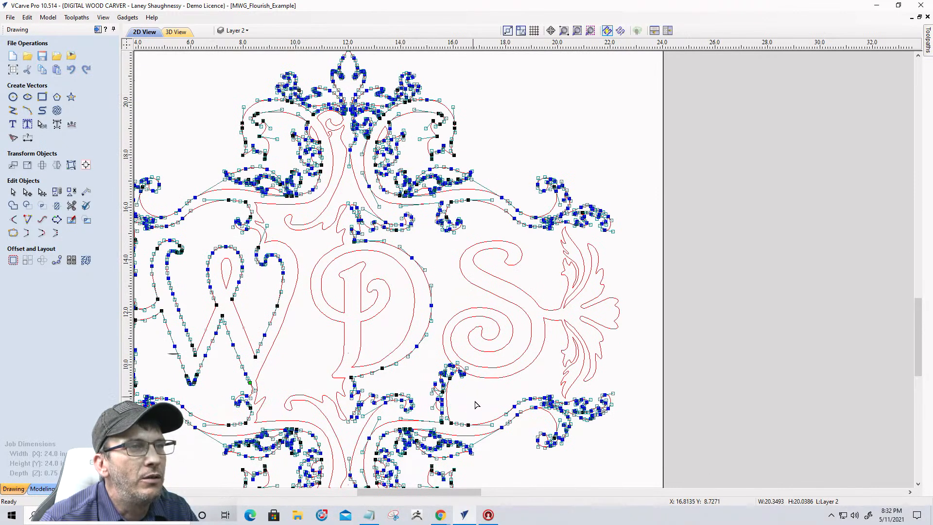
pyautogui.scroll(-7, 469, 402)
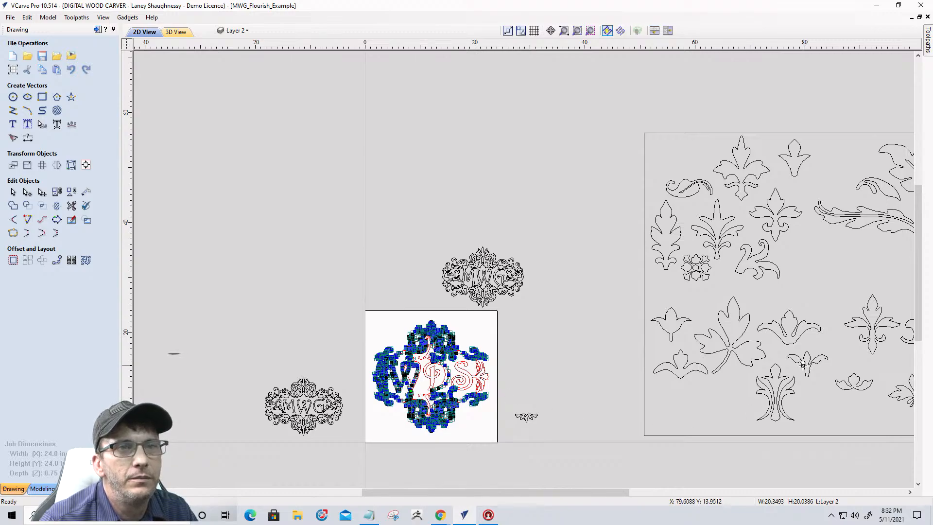
pyautogui.click(802, 365)
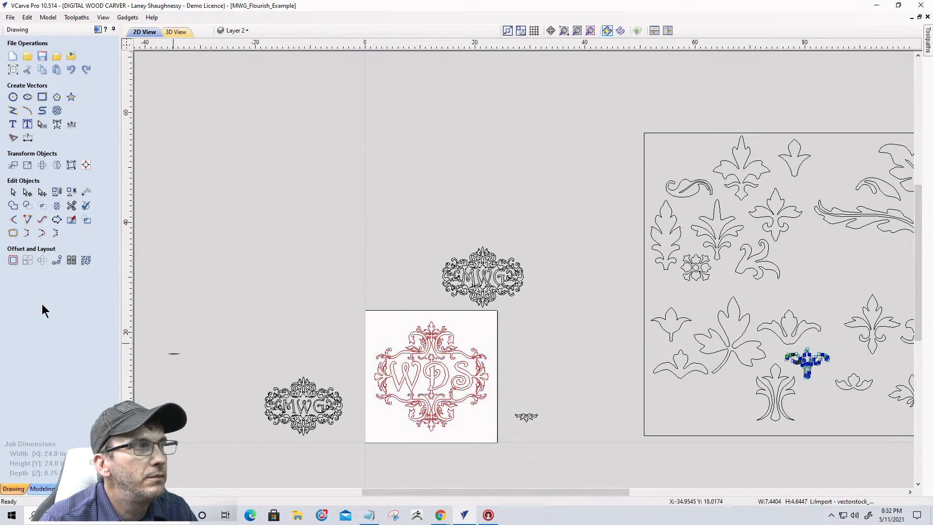
pyautogui.click(13, 192)
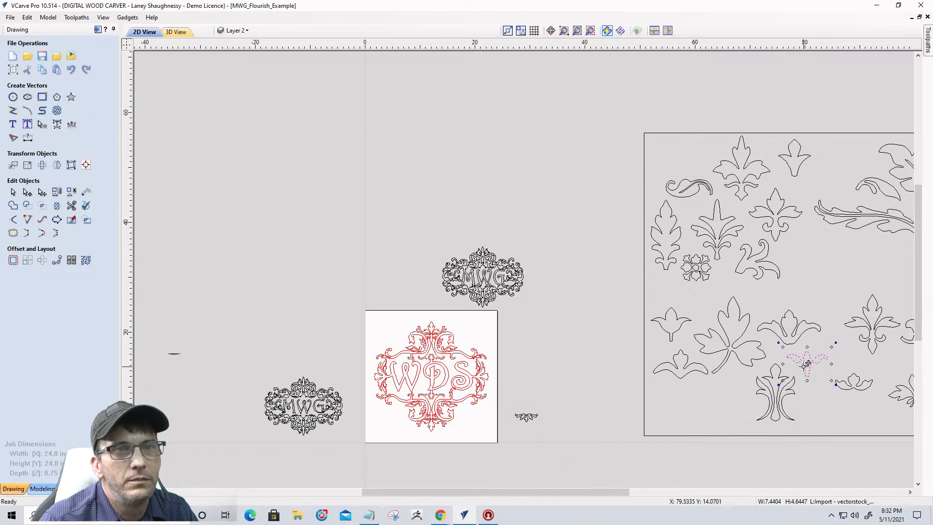
pyautogui.moveTo(806, 360); pyautogui.dragTo(460, 387)
pyautogui.scroll(9, 455, 403)
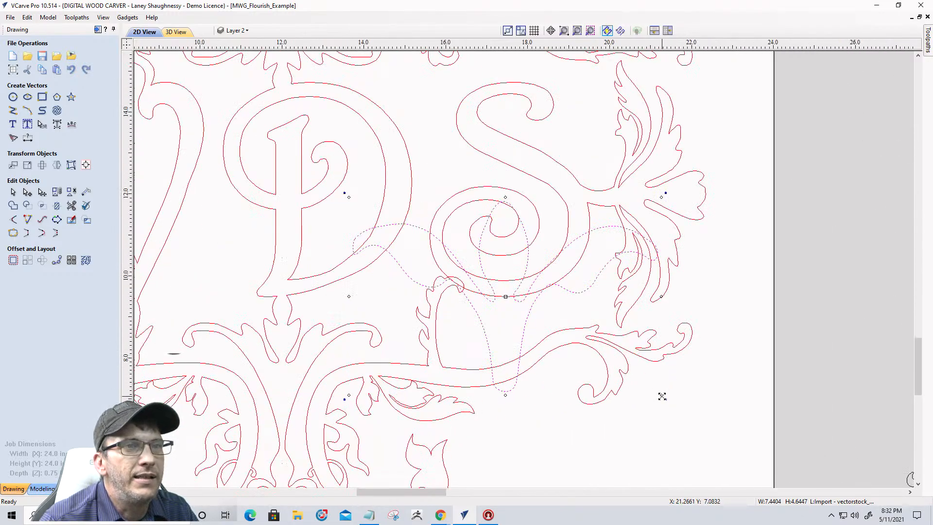
# - Shrink and tilt the ornament to about 1.09 by 1.14 in and place it between the scroll stem, the S and the lower flourish
pyautogui.moveTo(662, 394); pyautogui.dragTo(426, 300)
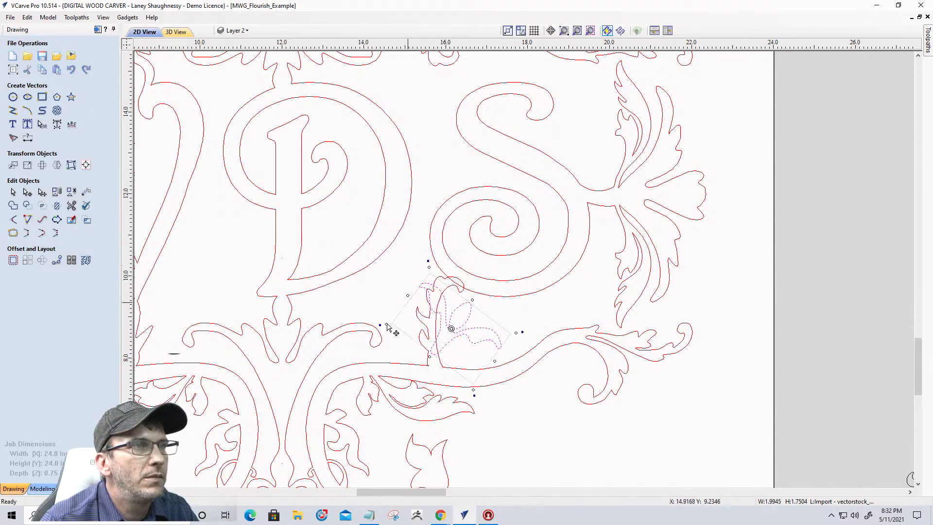
pyautogui.moveTo(386, 322); pyautogui.dragTo(425, 329)
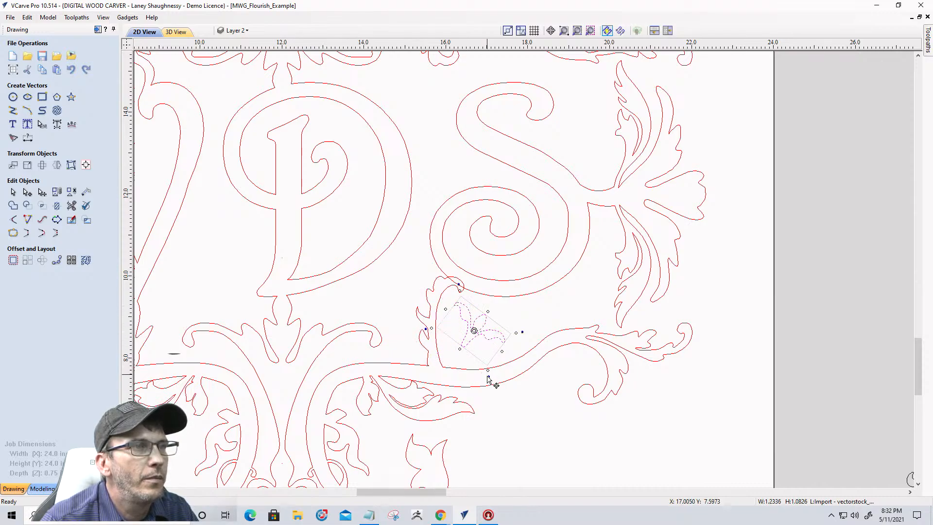
pyautogui.moveTo(488, 379); pyautogui.dragTo(480, 375)
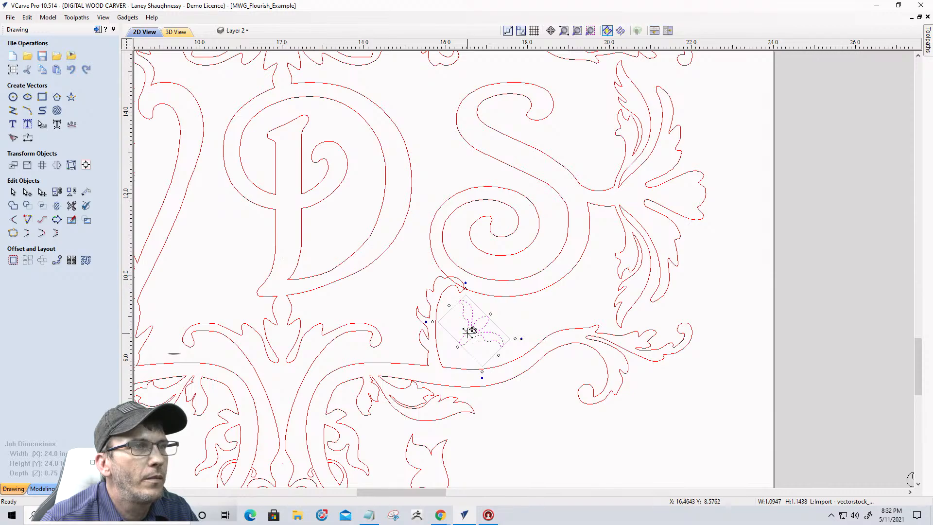
pyautogui.moveTo(469, 332); pyautogui.dragTo(454, 332)
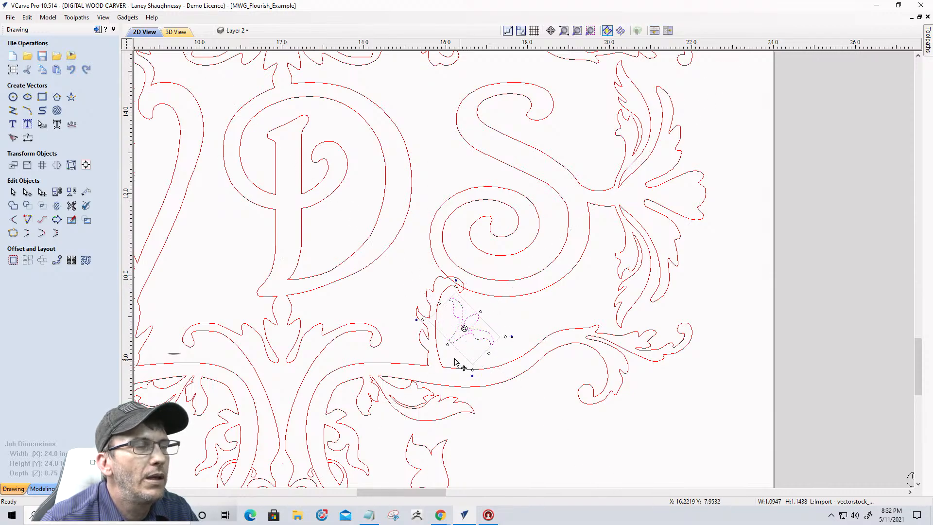
pyautogui.scroll(2, 454, 362)
pyautogui.scroll(1, 400, 349)
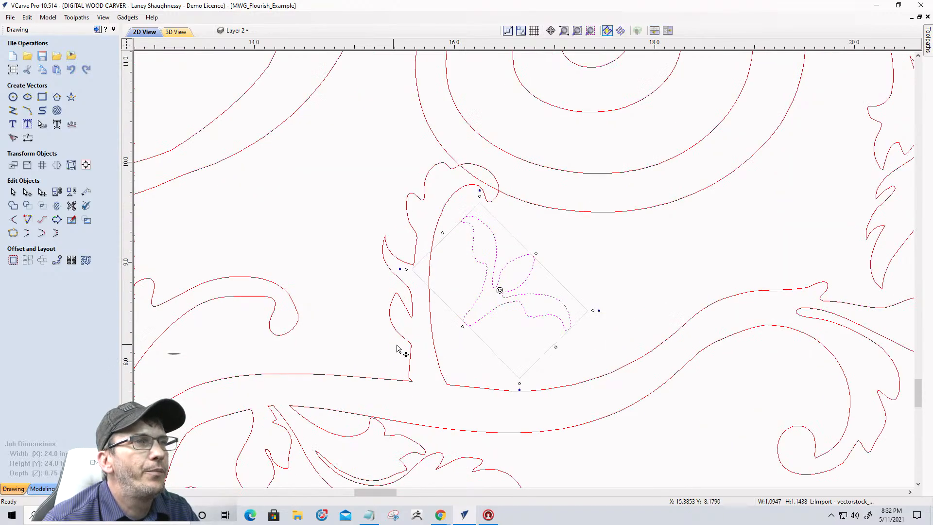
# - Draw a three-point arc with a radius of about 1.17 in from the ornament's stem base across the right edge of the scroll stem
pyautogui.click(28, 110)
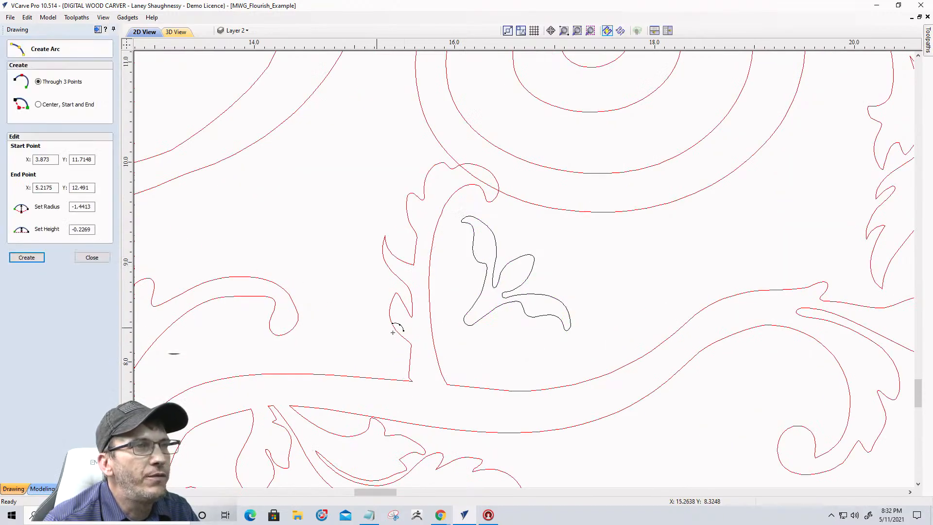
pyautogui.scroll(1, 408, 329)
pyautogui.scroll(2, 477, 318)
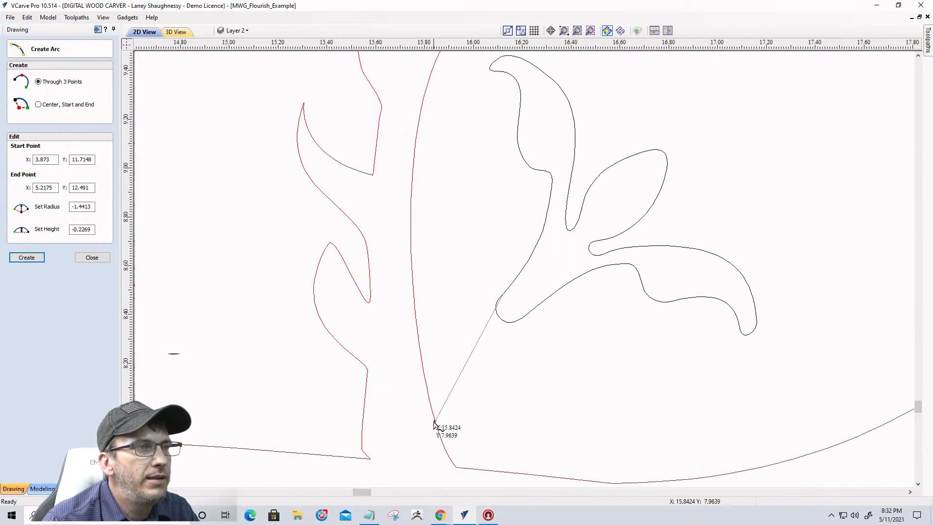
pyautogui.click(404, 434)
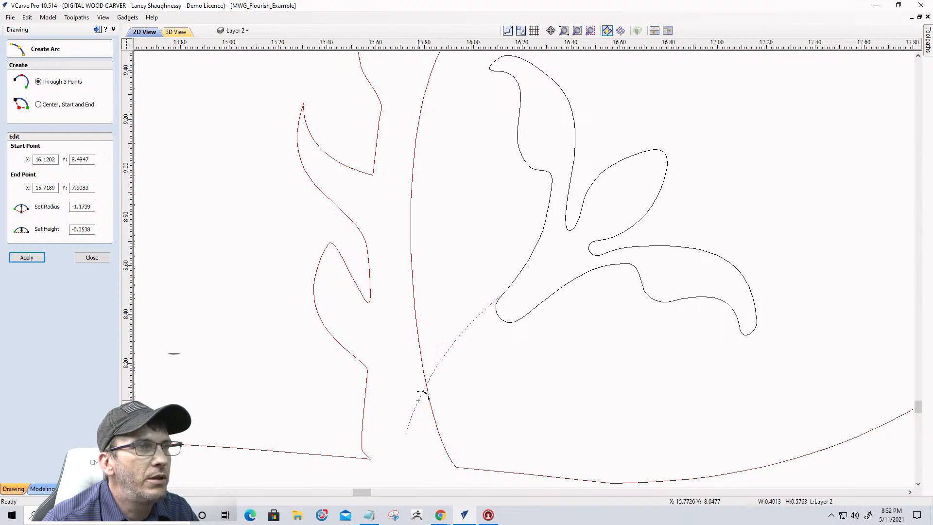
pyautogui.click(418, 399)
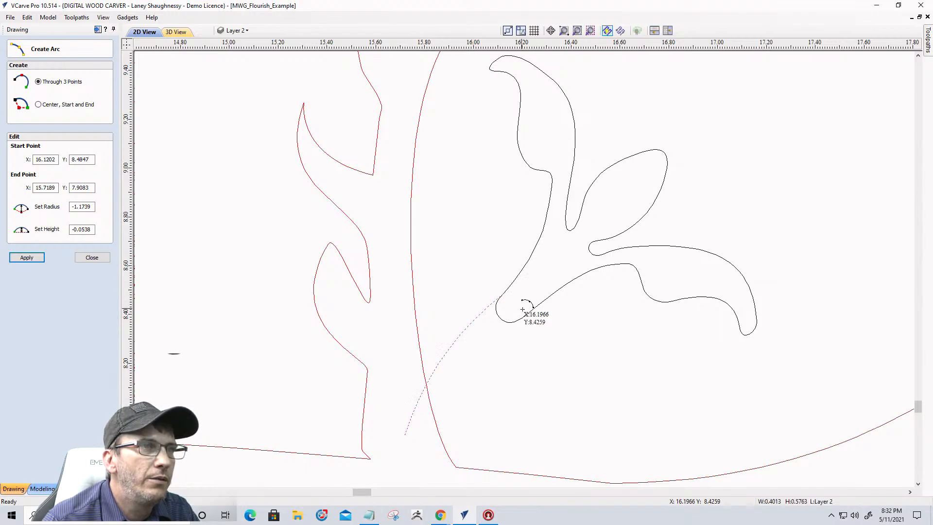
# - Draw a second three-point arc with a radius of about 0.72 in from the ornament's stem base across the scroll stem's right edge
pyautogui.click(435, 432)
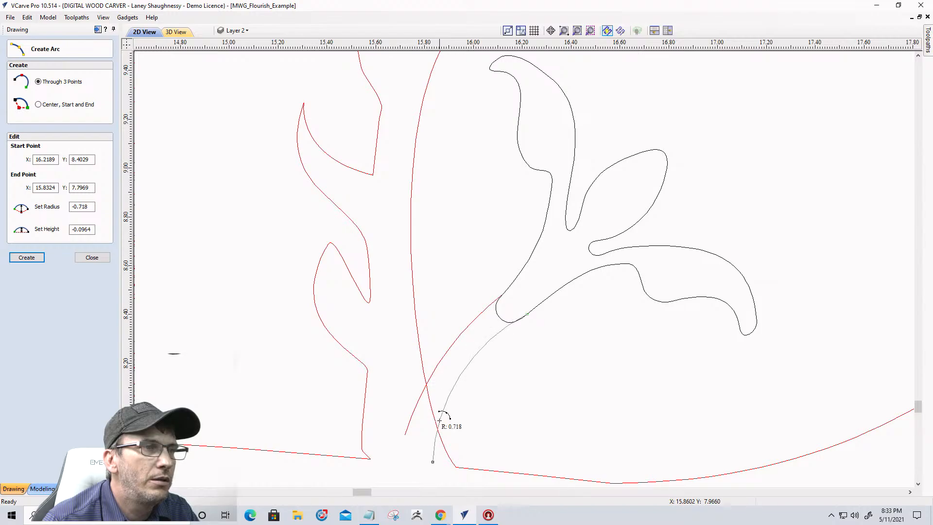
pyautogui.click(439, 420)
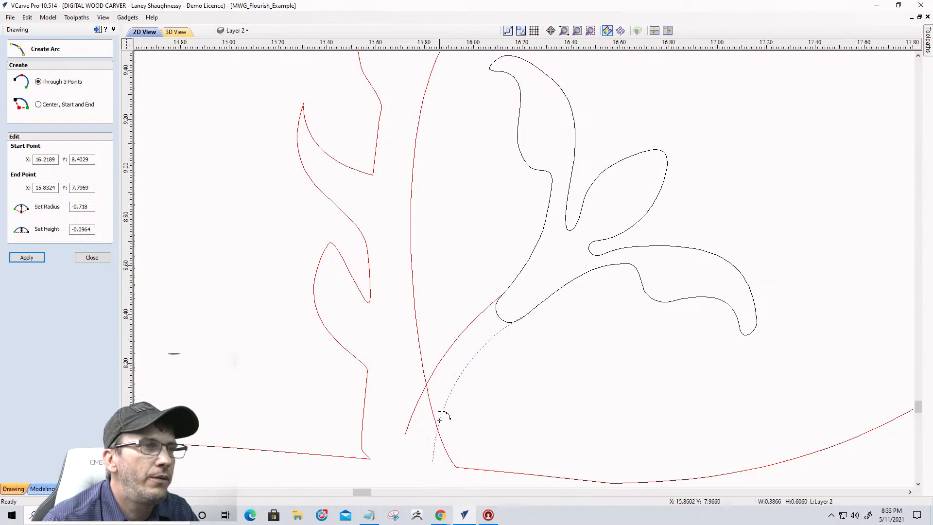
pyautogui.click(92, 259)
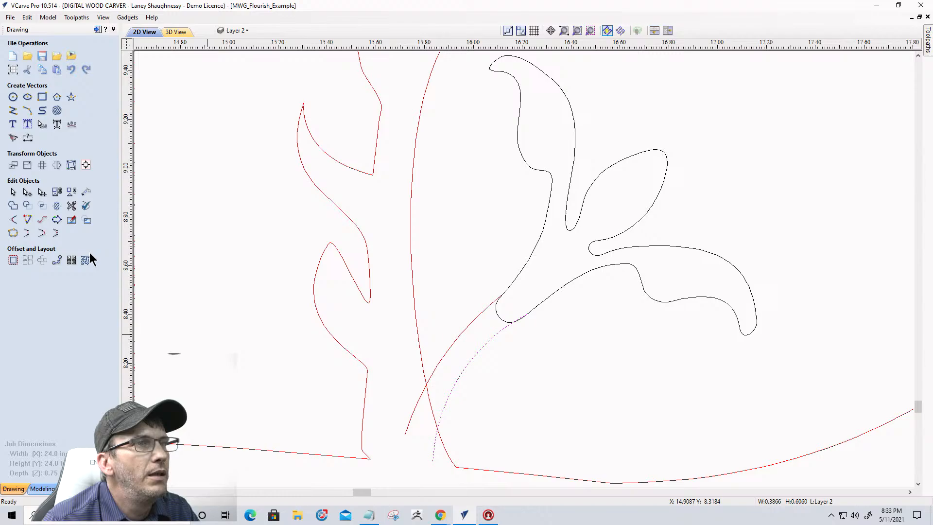
# - Trim the two arc tails inside the scroll stem and the stem edge between the arcs
pyautogui.click(71, 205)
pyautogui.click(415, 413)
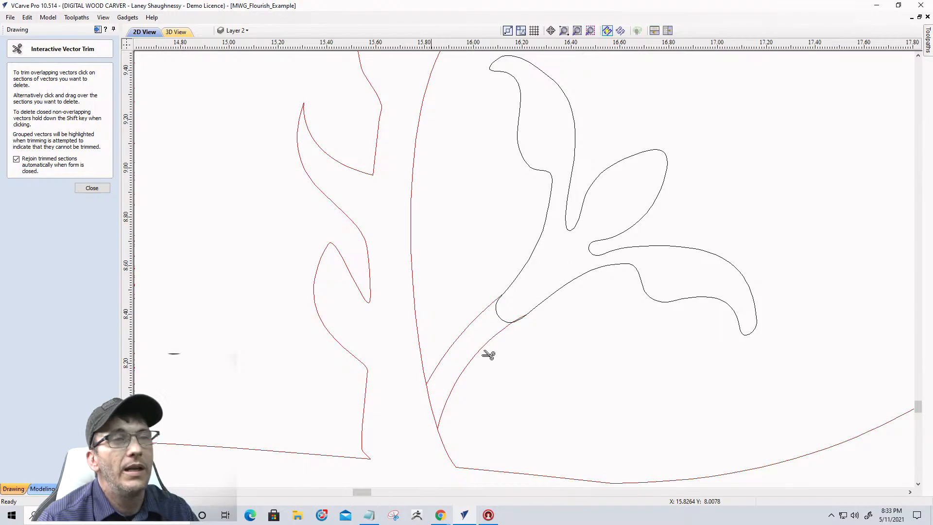
pyautogui.click(473, 348)
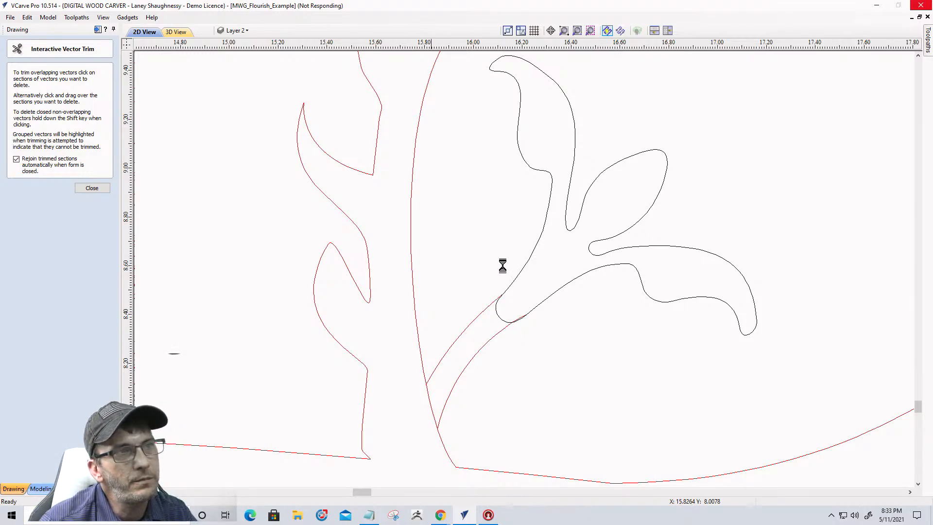
pyautogui.scroll(-10, 502, 266)
pyautogui.scroll(7, 321, 422)
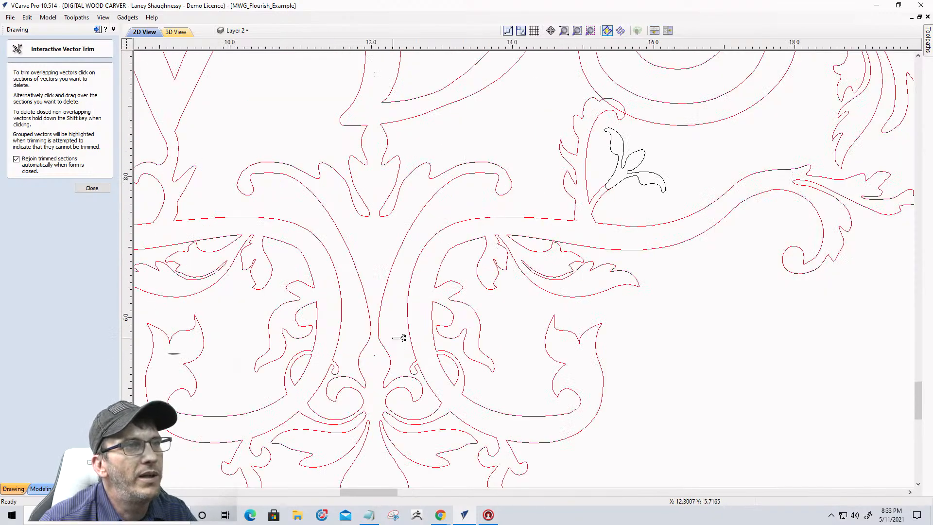
pyautogui.scroll(-2, 544, 291)
pyautogui.scroll(1, 646, 158)
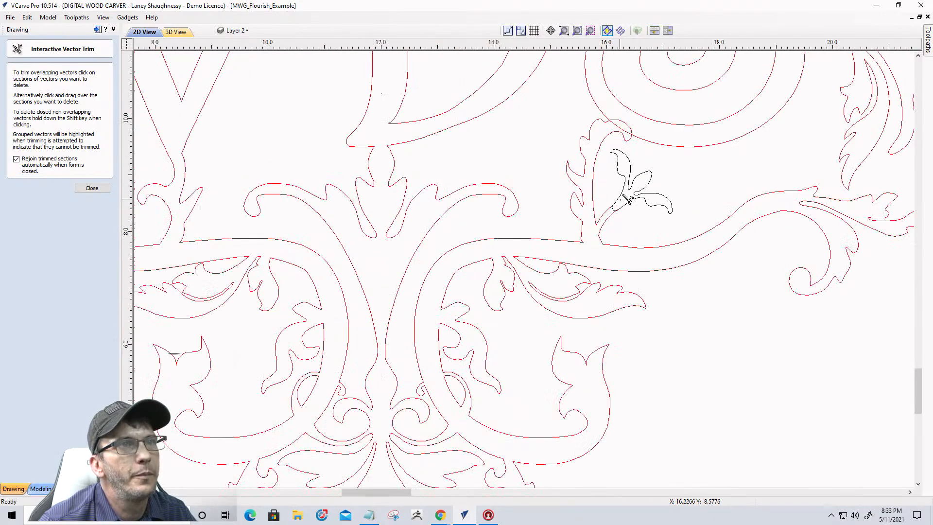
# - Trim the ornament's rounded stem end between the two arcs and rejoin the trimmed sections
pyautogui.scroll(6, 627, 199)
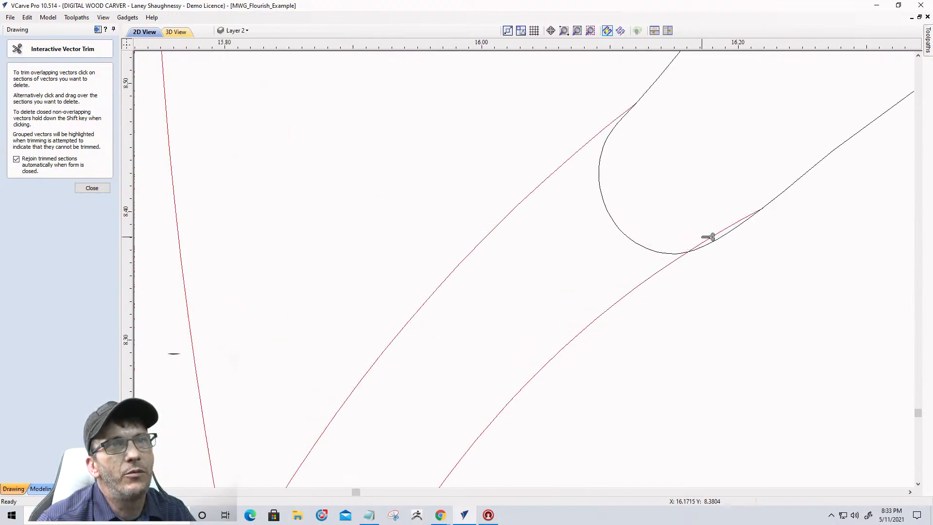
pyautogui.click(741, 231)
pyautogui.click(669, 250)
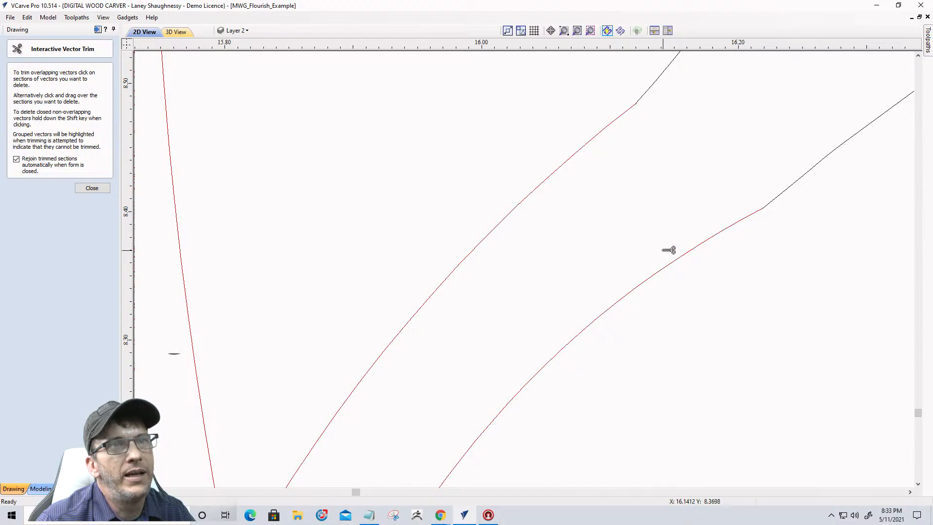
pyautogui.click(87, 187)
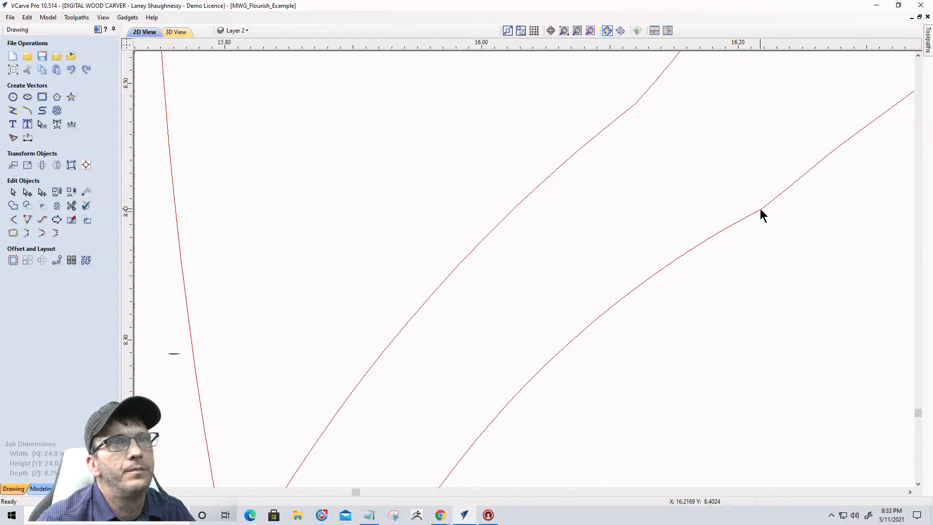
# - Trim the overlap between the scroll stem's curled tip and the S outline so the two shapes open into each other
pyautogui.scroll(-6, 662, 253)
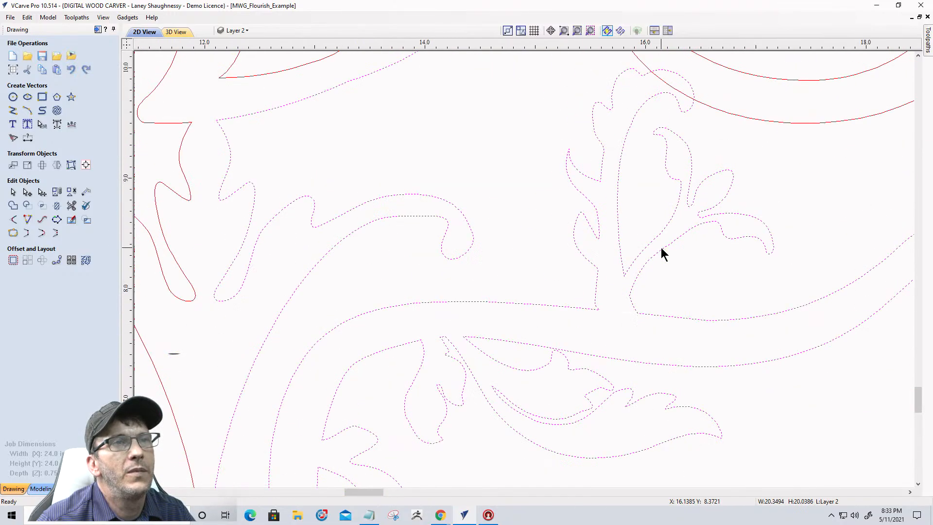
pyautogui.scroll(-2, 667, 280)
pyautogui.scroll(1, 666, 278)
pyautogui.scroll(2, 709, 62)
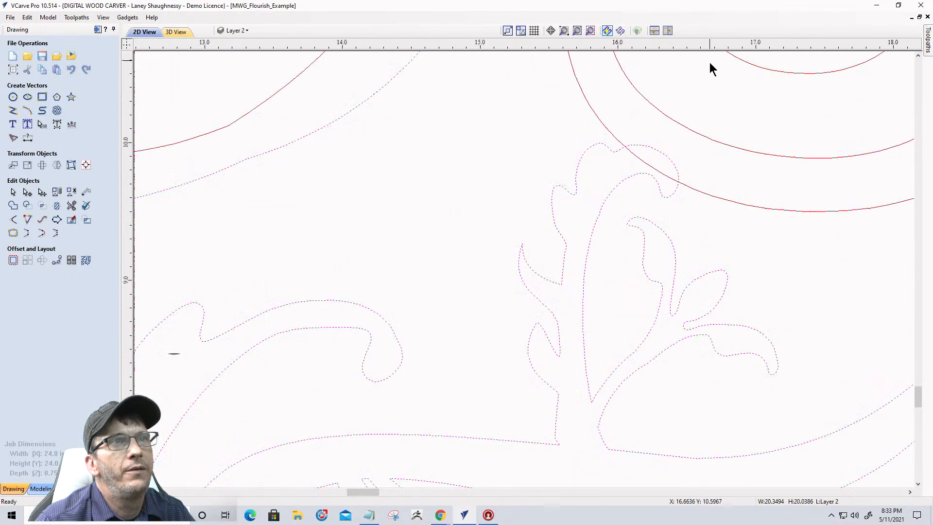
pyautogui.scroll(2, 709, 63)
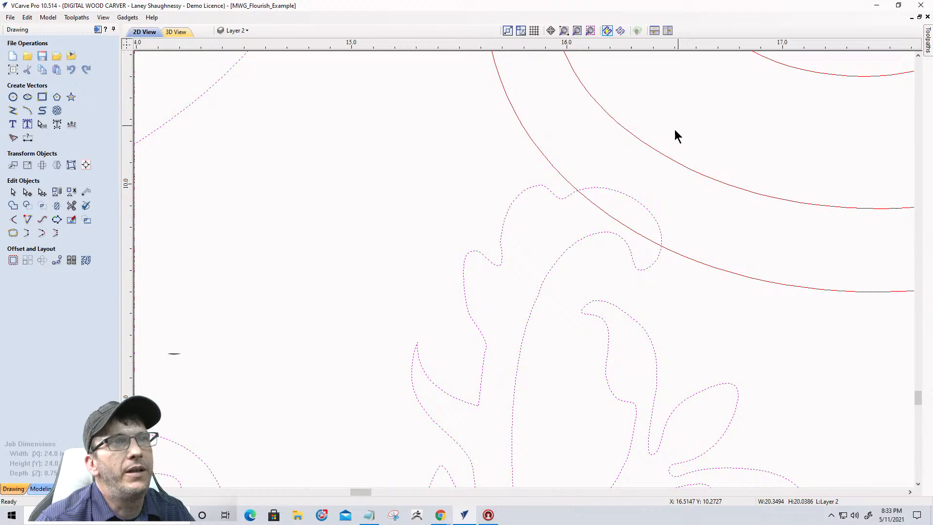
pyautogui.click(71, 205)
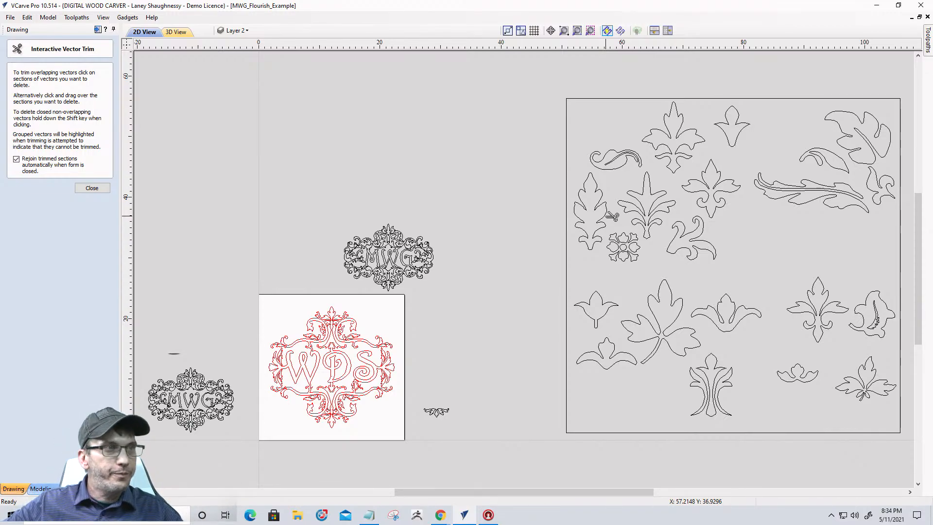
pyautogui.scroll(5, 327, 400)
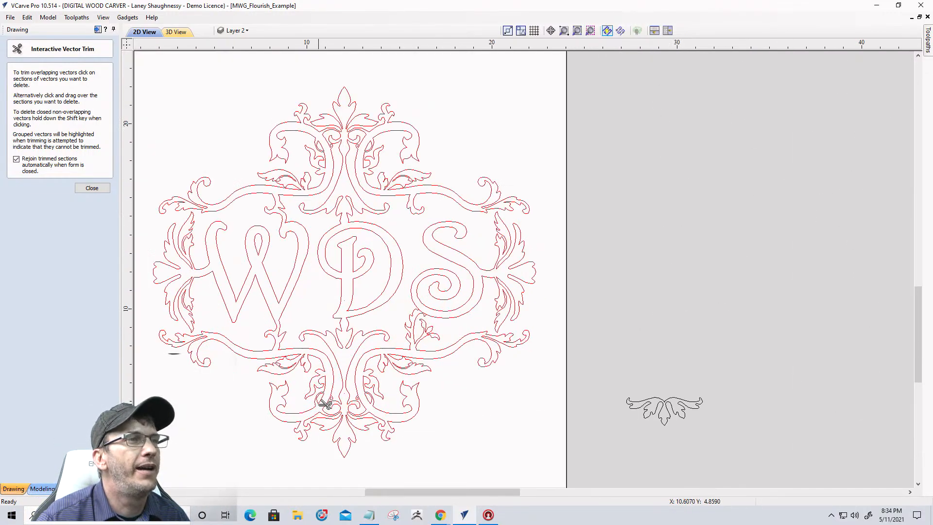
pyautogui.scroll(2, 345, 377)
pyautogui.scroll(3, 537, 212)
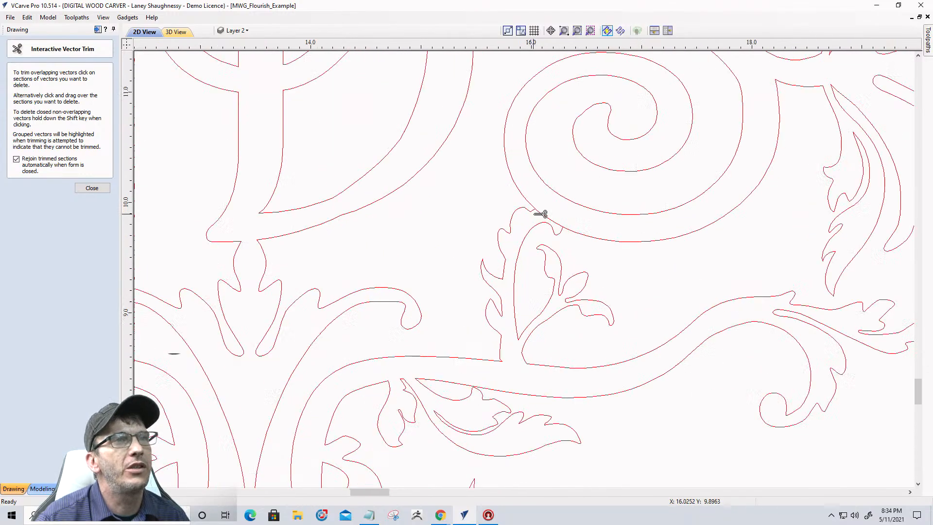
pyautogui.click(567, 223)
pyautogui.scroll(-5, 531, 218)
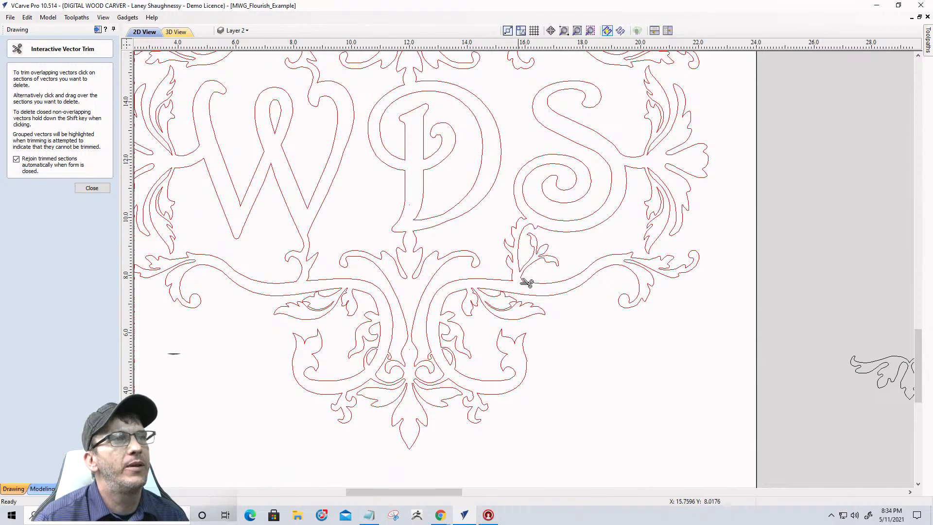
# - Check the connection between the S and the lower flourish against the whole monogram, and finish trimming with the cut sections rejoined
pyautogui.scroll(3, 508, 264)
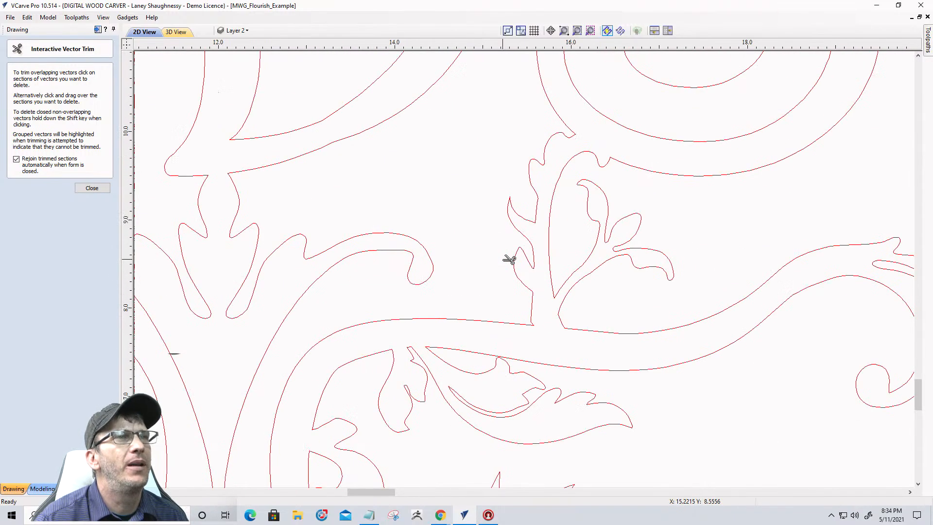
pyautogui.scroll(-2, 509, 259)
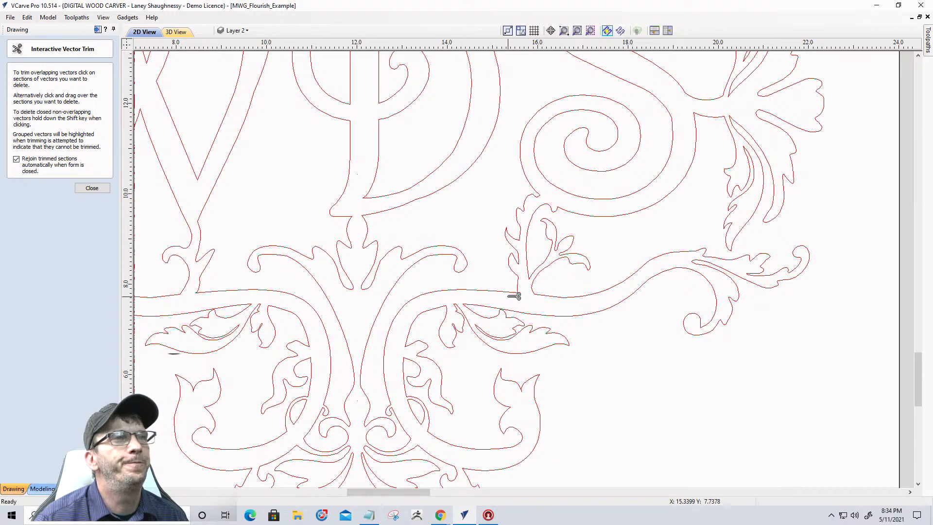
pyautogui.scroll(3, 514, 296)
pyautogui.scroll(-2, 515, 295)
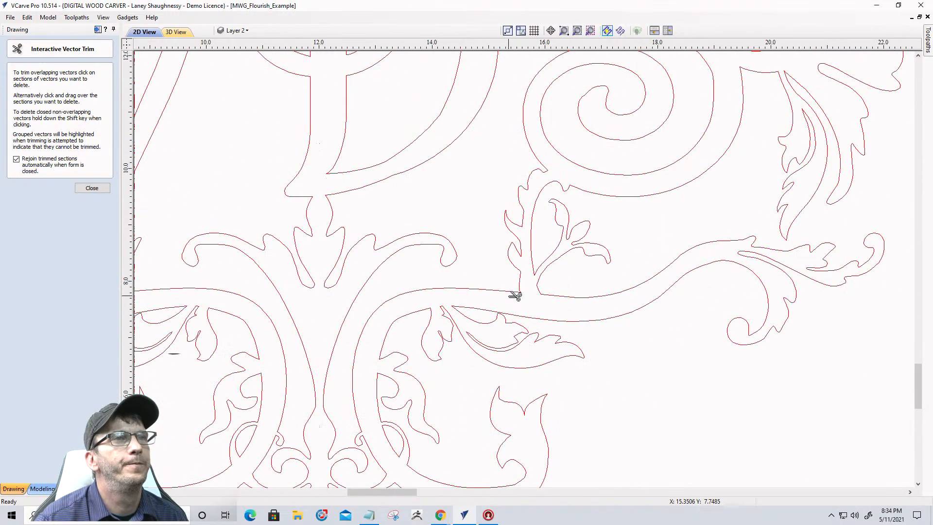
pyautogui.scroll(-2, 515, 295)
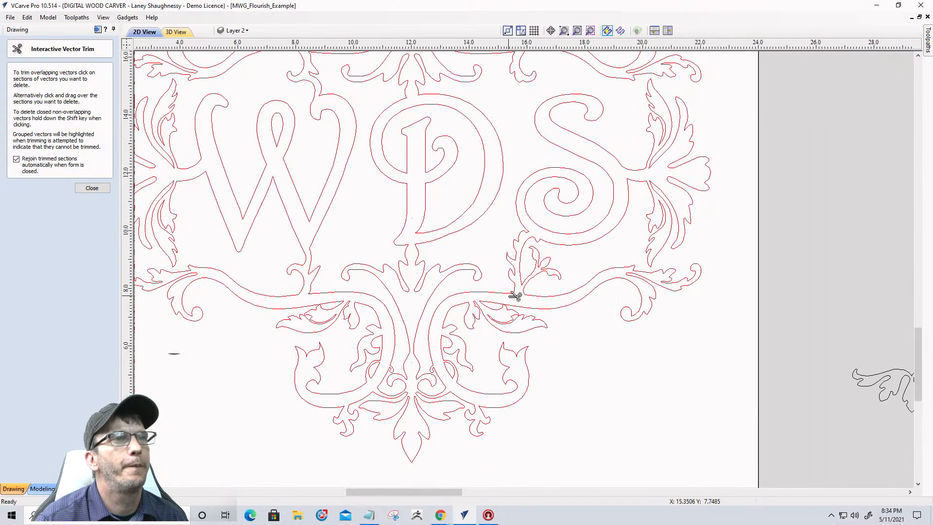
pyautogui.scroll(2, 515, 295)
pyautogui.scroll(-1, 513, 294)
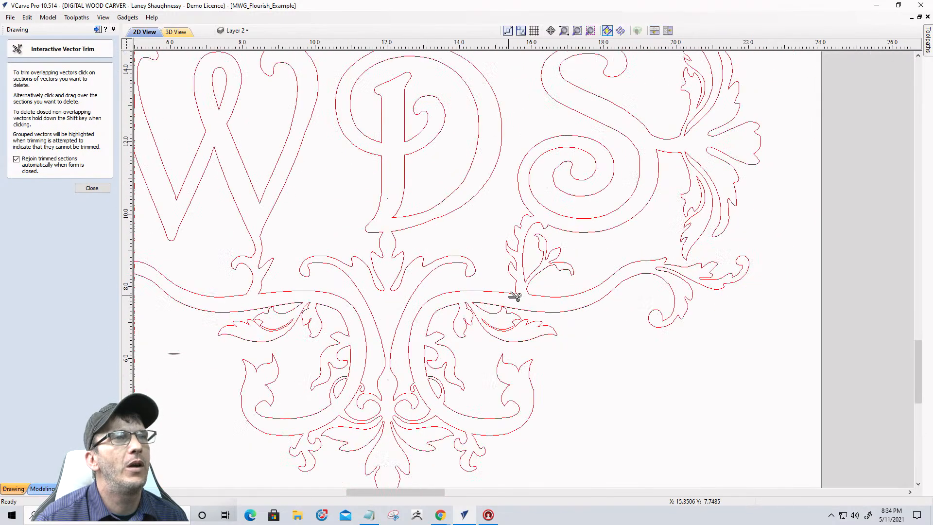
pyautogui.scroll(-1, 513, 286)
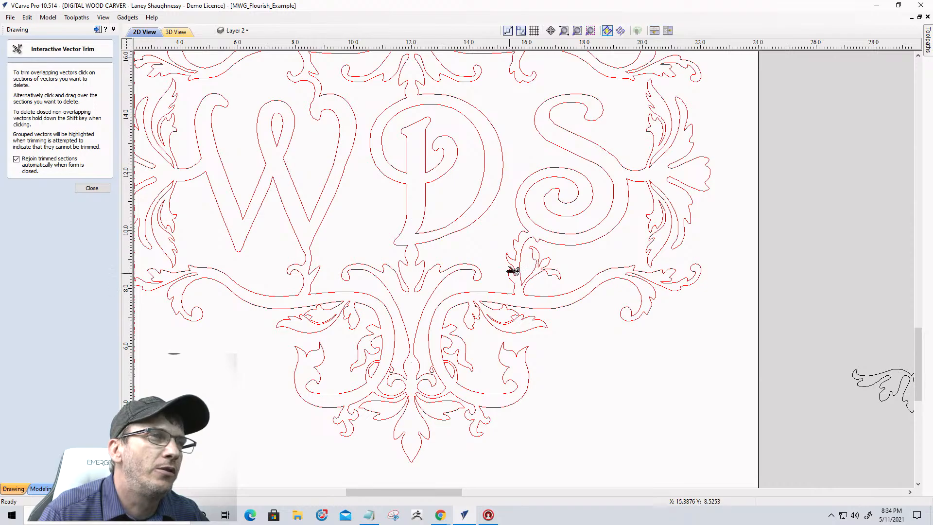
pyautogui.scroll(3, 535, 259)
pyautogui.scroll(-3, 534, 259)
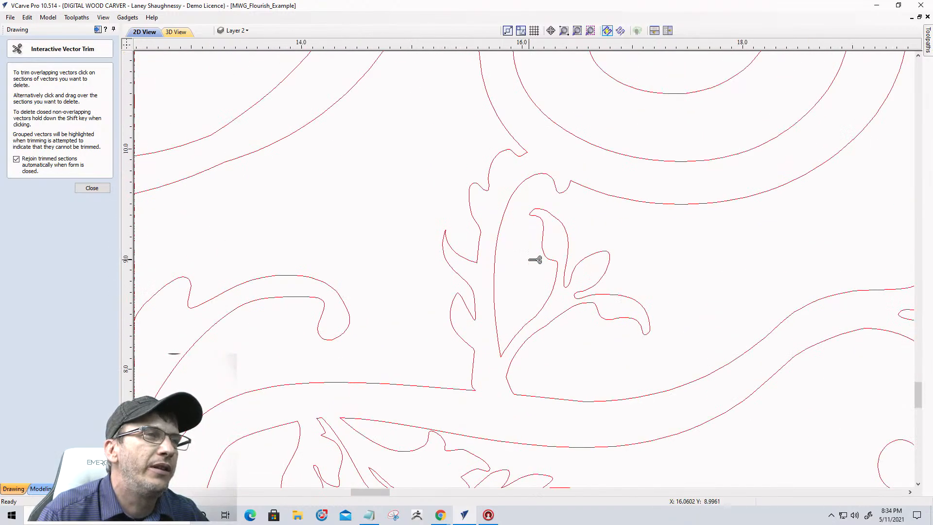
pyautogui.scroll(3, 535, 259)
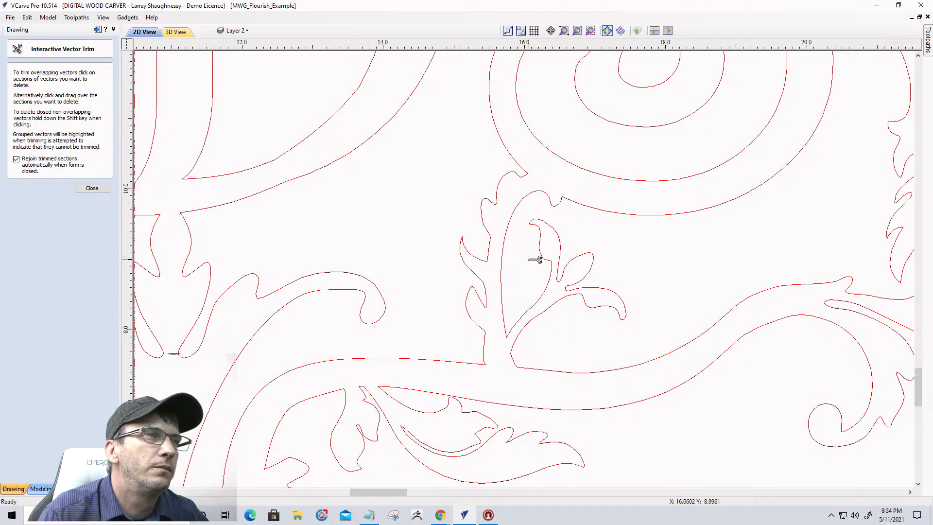
pyautogui.scroll(-5, 534, 259)
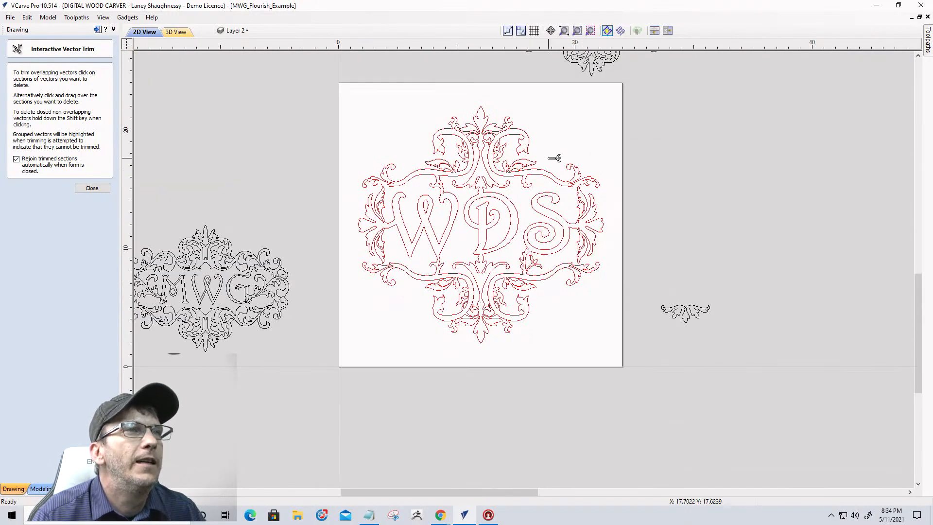
pyautogui.scroll(3, 554, 158)
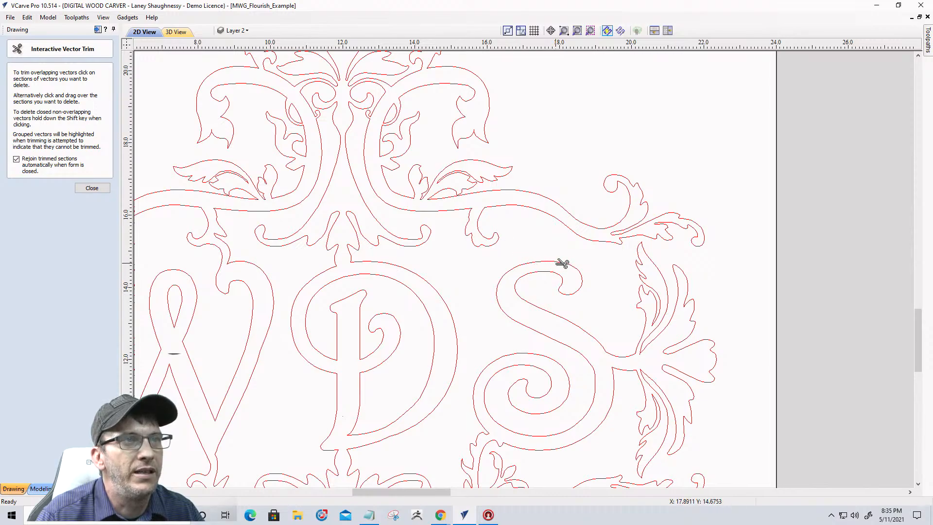
pyautogui.click(91, 188)
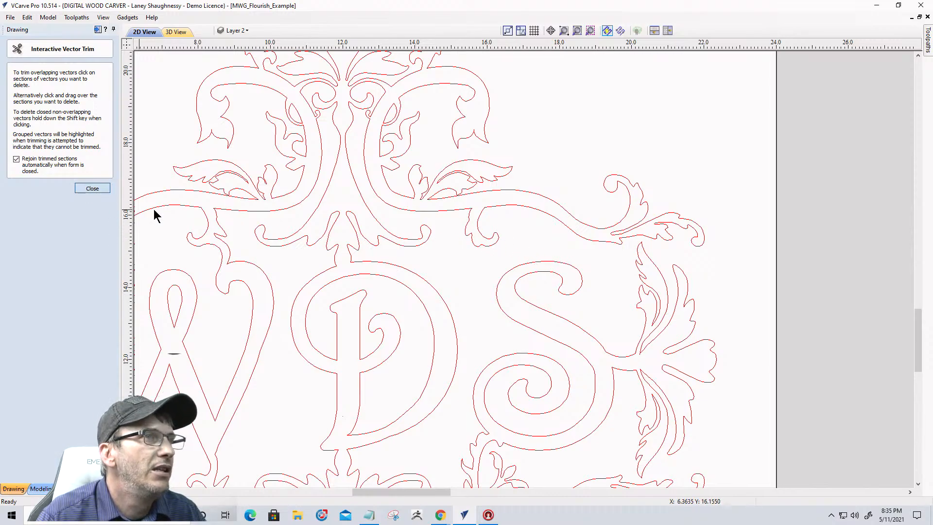
# - Select the joined monogram outline and examine the gap between the top of the S, the upper flourish and the right side leaves
pyautogui.click(485, 246)
pyautogui.scroll(2, 484, 246)
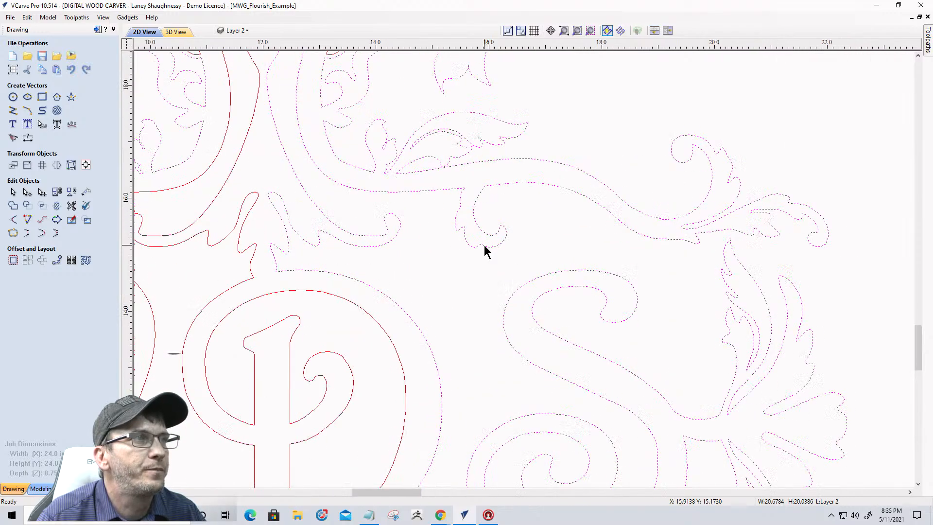
pyautogui.scroll(-2, 494, 234)
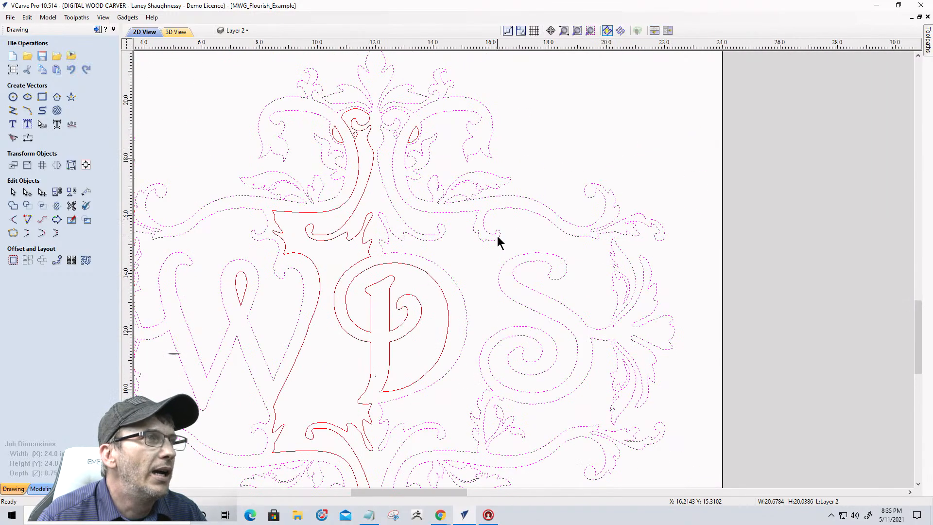
pyautogui.scroll(2, 497, 235)
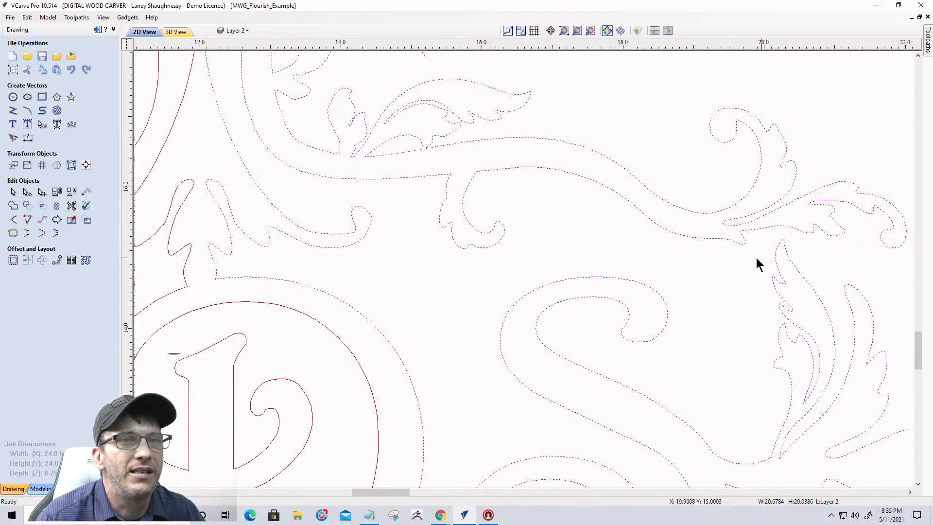
pyautogui.scroll(-2, 727, 243)
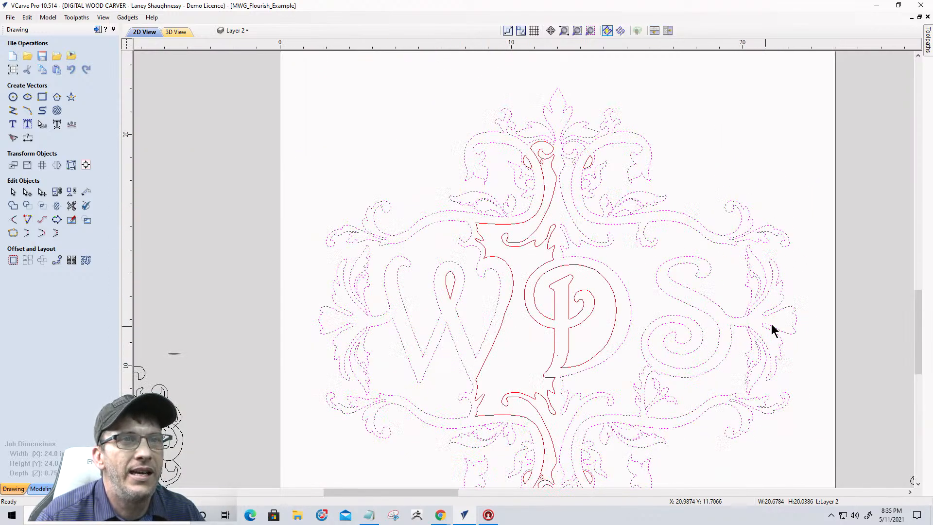
pyautogui.scroll(2, 753, 252)
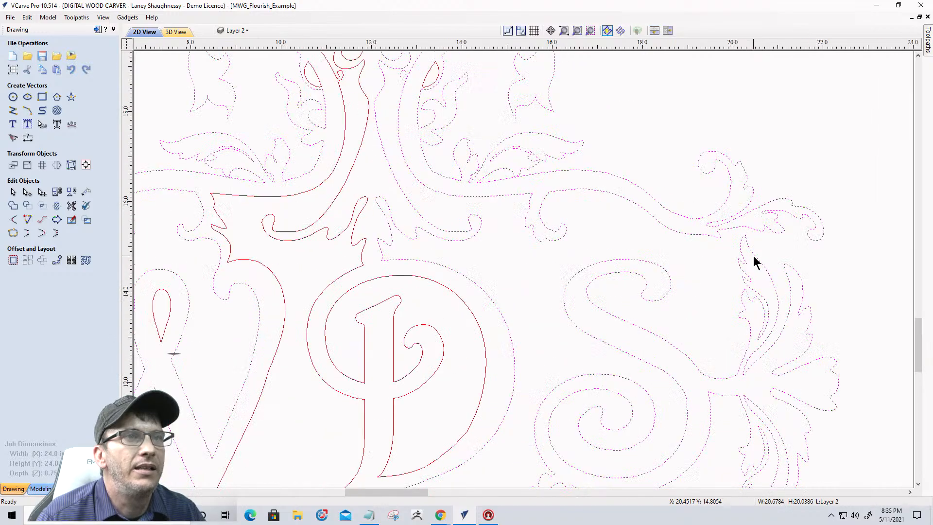
pyautogui.scroll(-2, 753, 255)
pyautogui.scroll(1, 646, 409)
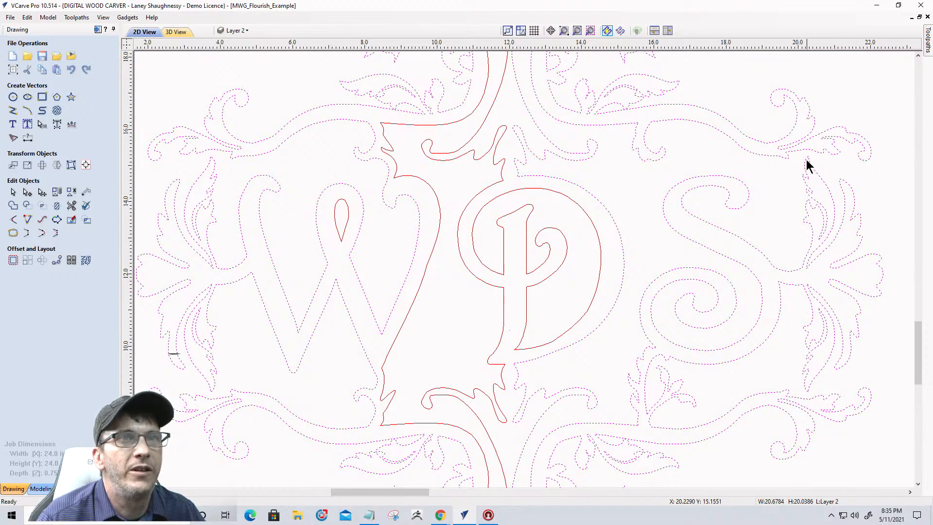
pyautogui.scroll(5, 807, 163)
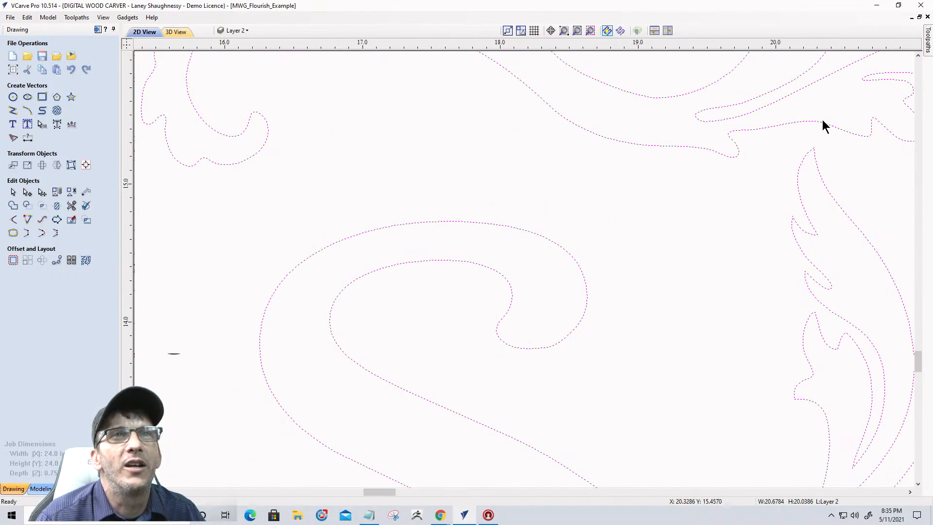
# - Open the monogram outline for node editing and move the hanging curl's nodes below the right upper flourish down toward the S
pyautogui.scroll(-8, 803, 138)
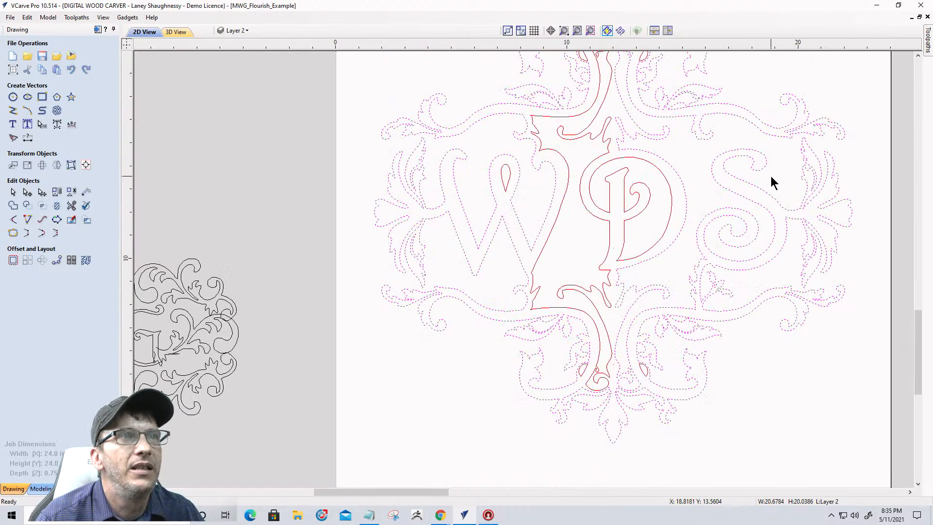
pyautogui.scroll(-3, 770, 176)
pyautogui.scroll(4, 736, 163)
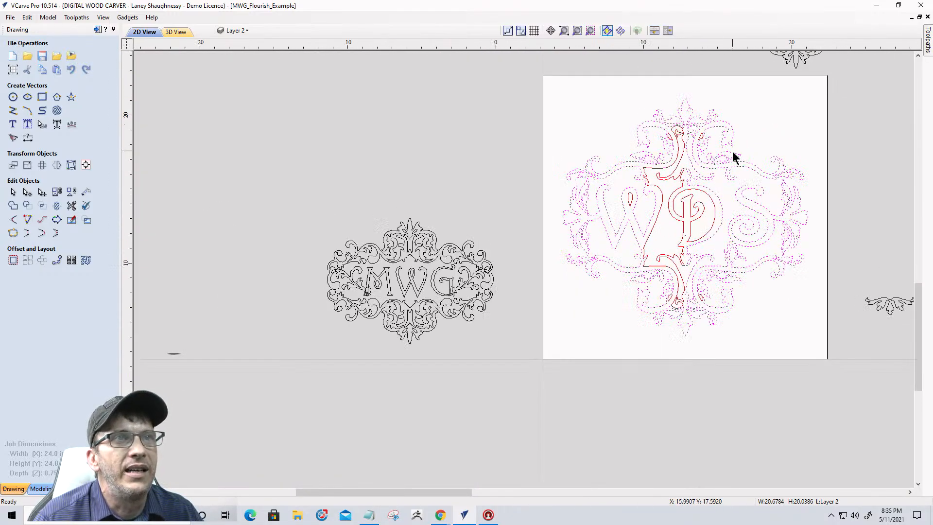
pyautogui.scroll(2, 758, 234)
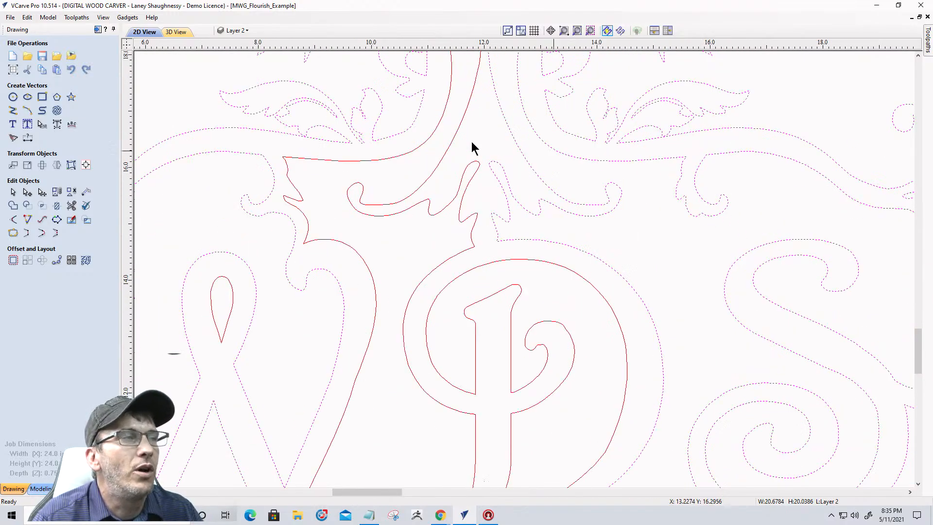
pyautogui.click(27, 192)
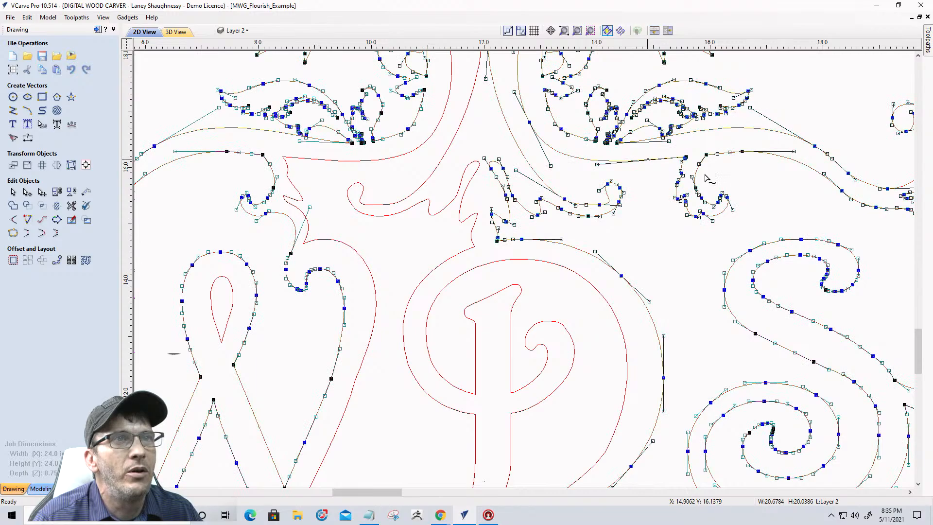
pyautogui.moveTo(730, 182); pyautogui.dragTo(732, 185)
pyautogui.hotkey('ctrl', 'z')
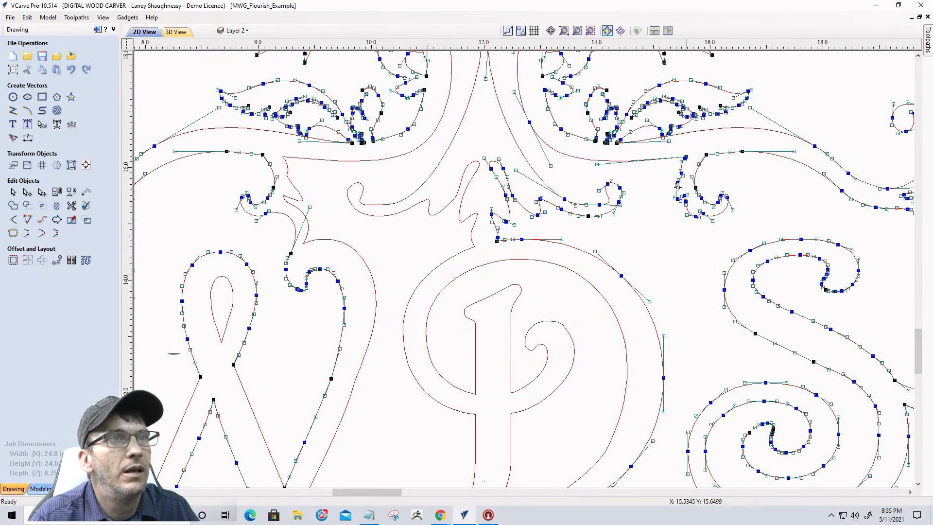
pyautogui.moveTo(654, 167); pyautogui.dragTo(744, 238)
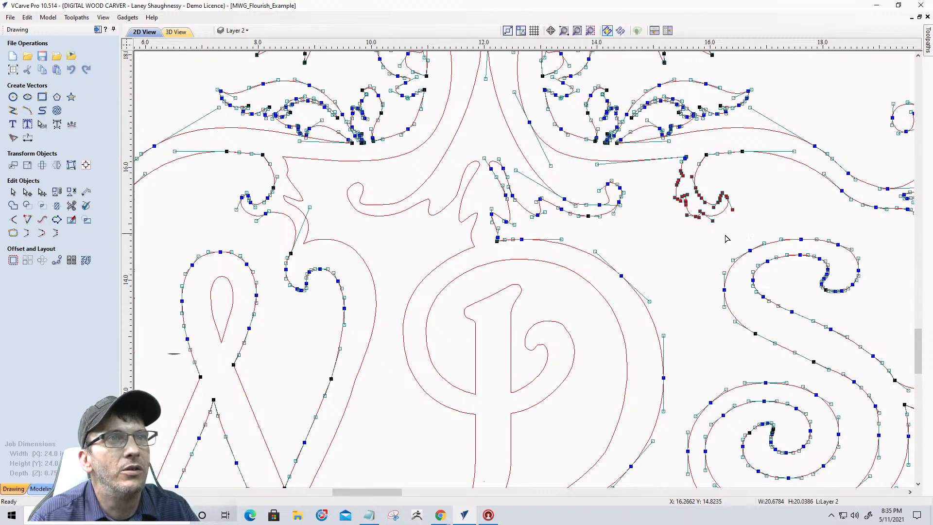
pyautogui.press('Down')
pyautogui.press('Down')
pyautogui.press('Down')
pyautogui.press('Down')
pyautogui.press('Down')
pyautogui.press('Down')
pyautogui.press('Down')
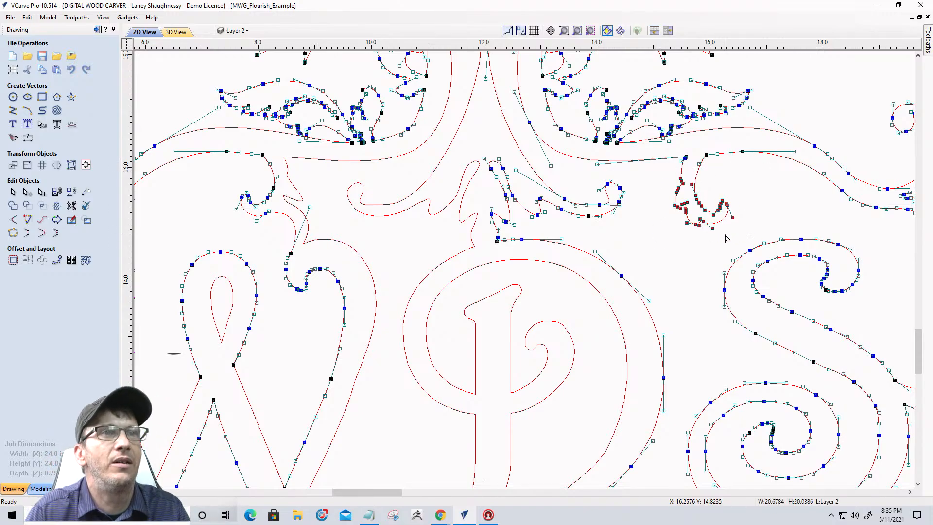
pyautogui.press('Down')
pyautogui.press('Down')
pyautogui.press('Down')
pyautogui.press('Down')
pyautogui.press('Down')
pyautogui.press('Down')
pyautogui.press('Down')
pyautogui.press('Down')
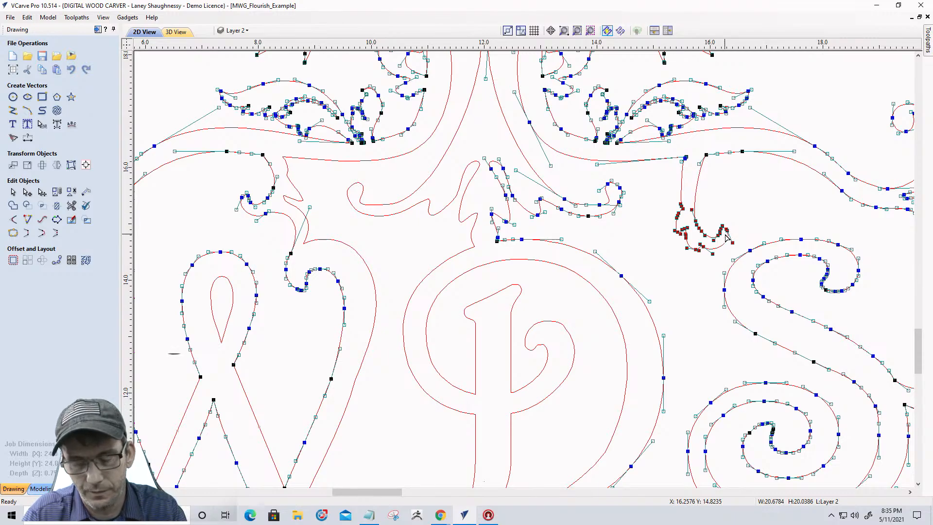
# - Shift the selected curl nodes sideways until the curl lies over the top of the S
pyautogui.press('Right')
pyautogui.press('Right')
pyautogui.press('Right')
pyautogui.press('Right')
pyautogui.press('Right')
pyautogui.press('Right')
pyautogui.press('Right')
pyautogui.press('Right')
pyautogui.press('Right')
pyautogui.press('Right')
pyautogui.press('Right')
pyautogui.press('Right')
pyautogui.press('Right')
pyautogui.press('Right')
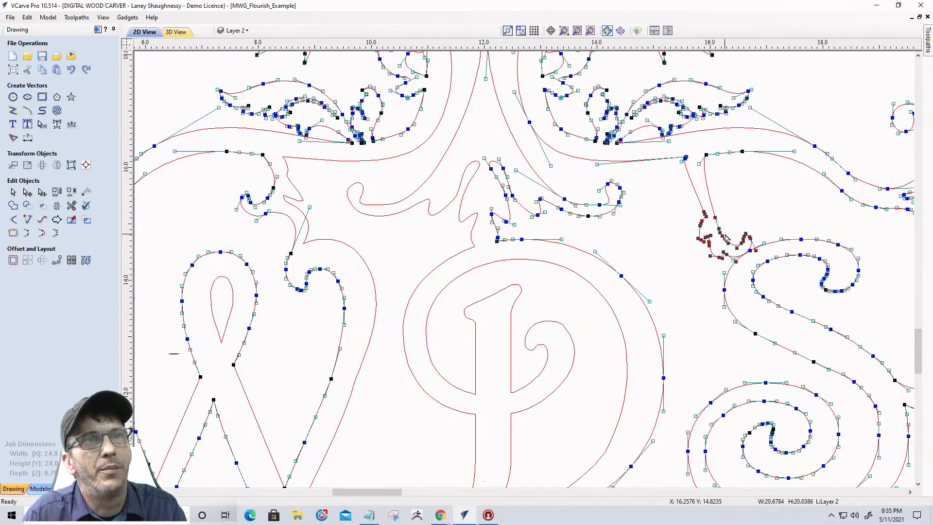
pyautogui.press('Right')
pyautogui.press('Right')
pyautogui.press('Right')
pyautogui.press('Right')
pyautogui.press('Right')
pyautogui.press('Right')
pyautogui.press('Right')
pyautogui.press('Right')
pyautogui.press('Right')
pyautogui.press('Right')
pyautogui.press('Right')
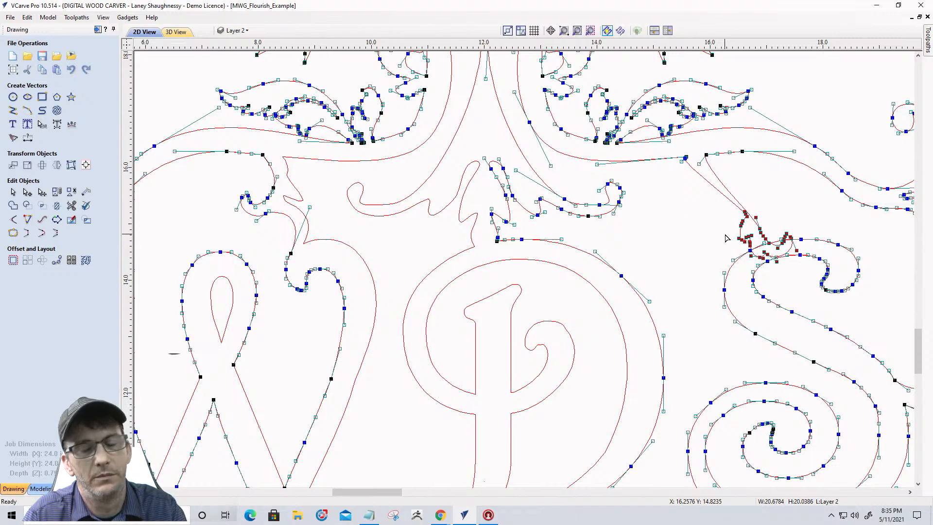
# - Fine-tune the curl's position slightly up and to the left so its tip just overlaps the S's upper arc
pyautogui.press('Up')
pyautogui.press('Up')
pyautogui.press('Up')
pyautogui.press('Up')
pyautogui.press('Up')
pyautogui.press('Left')
pyautogui.press('Left')
pyautogui.press('Left')
pyautogui.press('Left')
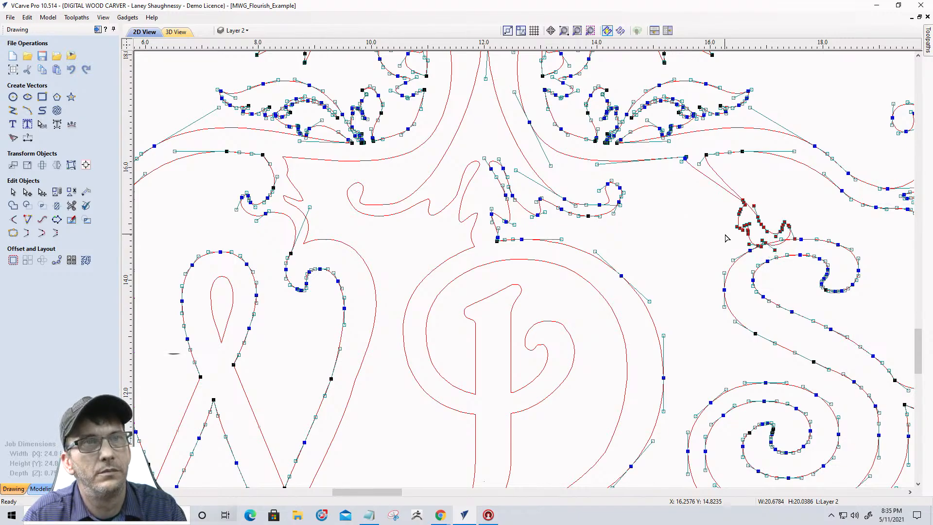
pyautogui.press('Left')
pyautogui.press('Down')
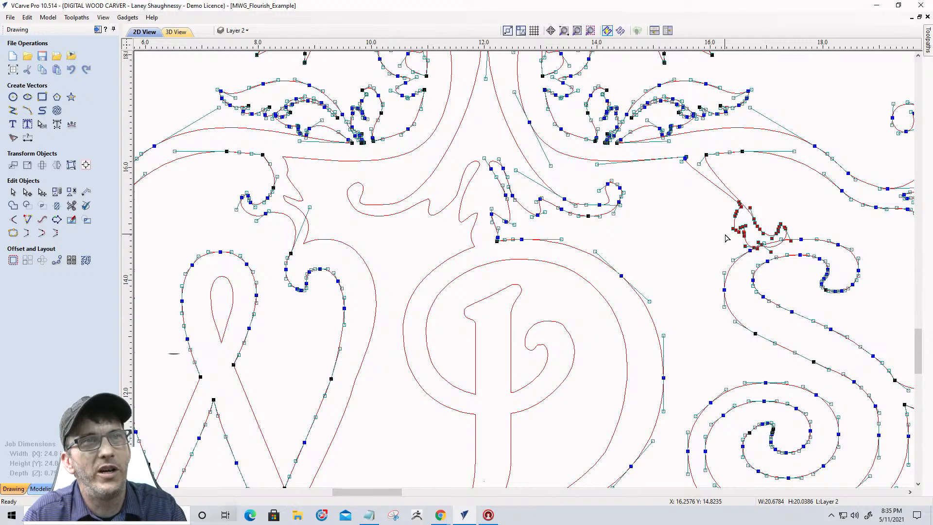
pyautogui.press('Left')
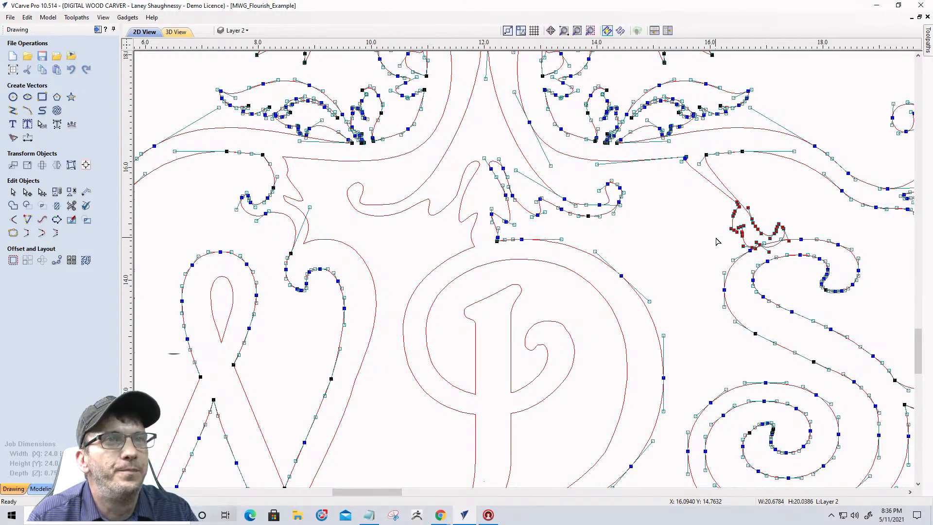
pyautogui.press('Escape')
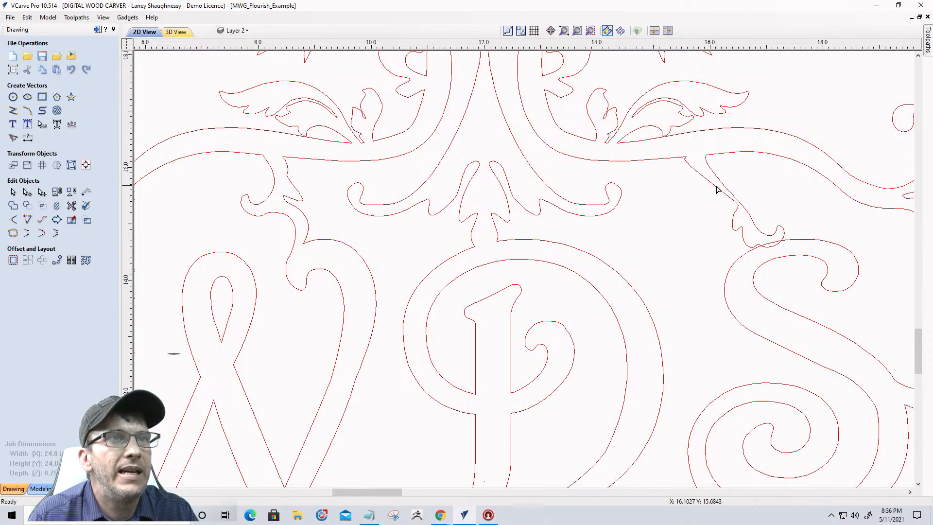
# - Bow the stem's outer edge outward and delete its leafy notch nodes, shaping the edge into one smooth sweep down to the S
pyautogui.hotkey('ctrl', 'a')
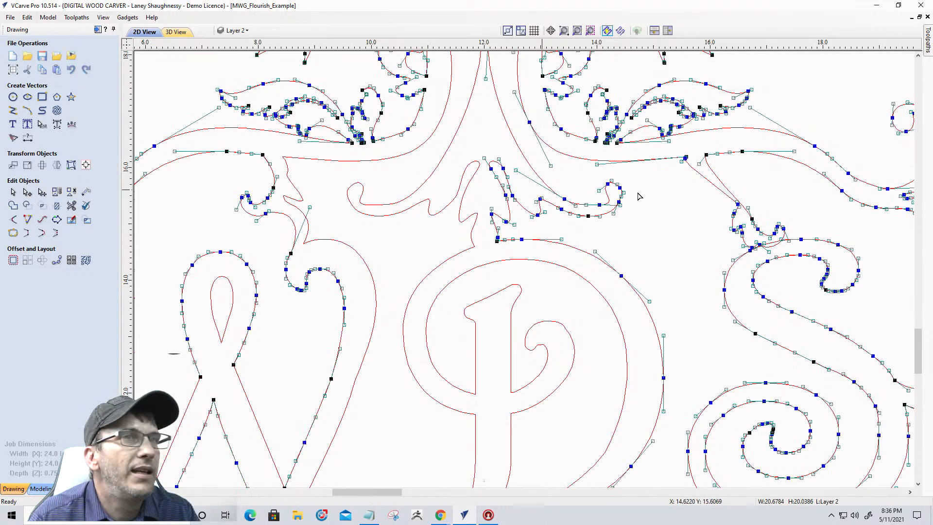
pyautogui.moveTo(680, 161); pyautogui.dragTo(632, 253)
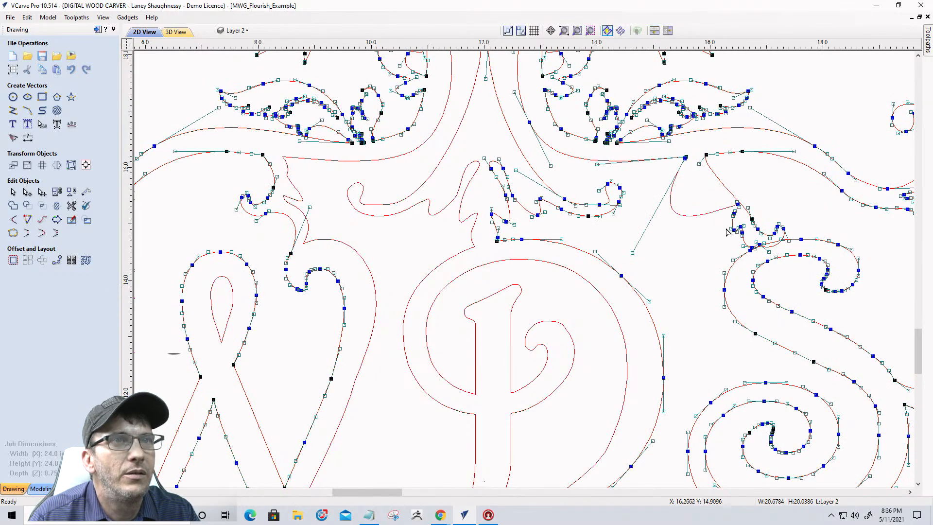
pyautogui.scroll(3, 733, 195)
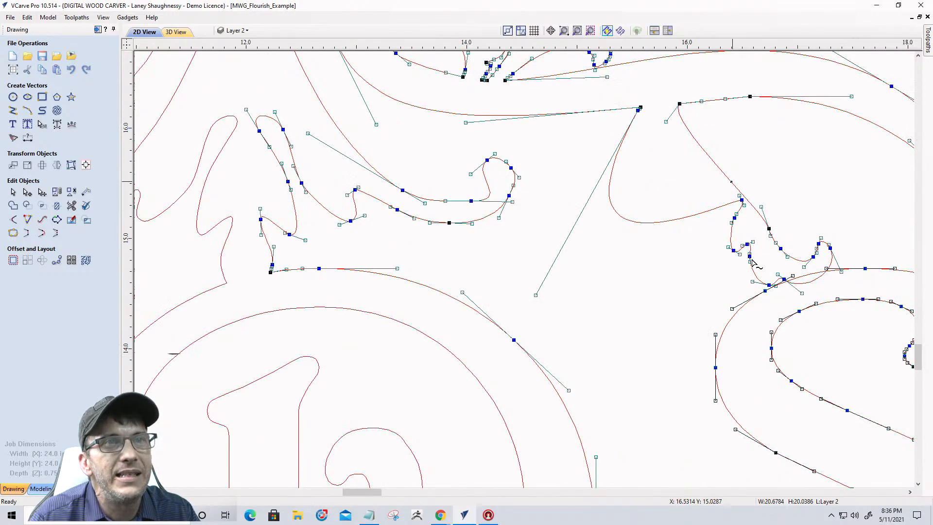
pyautogui.moveTo(740, 208); pyautogui.dragTo(755, 270)
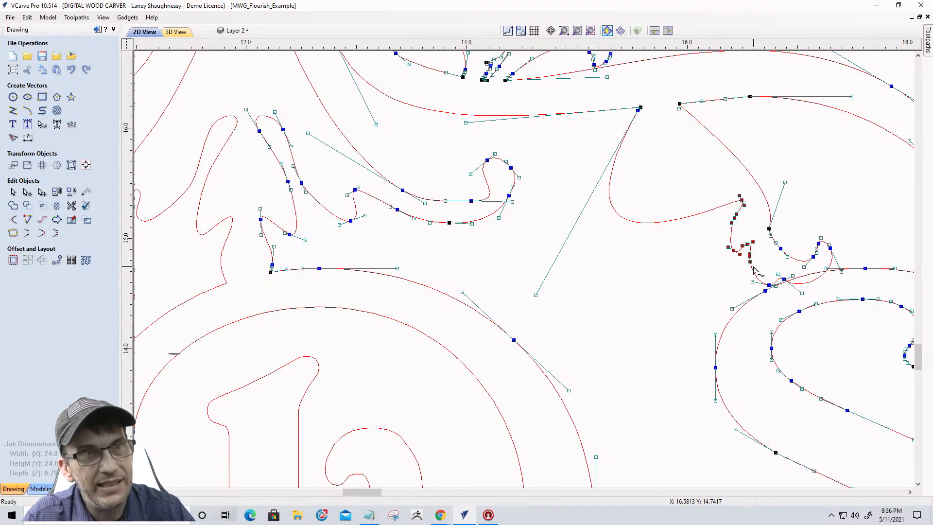
pyautogui.press('Delete')
pyautogui.rightClick(741, 200)
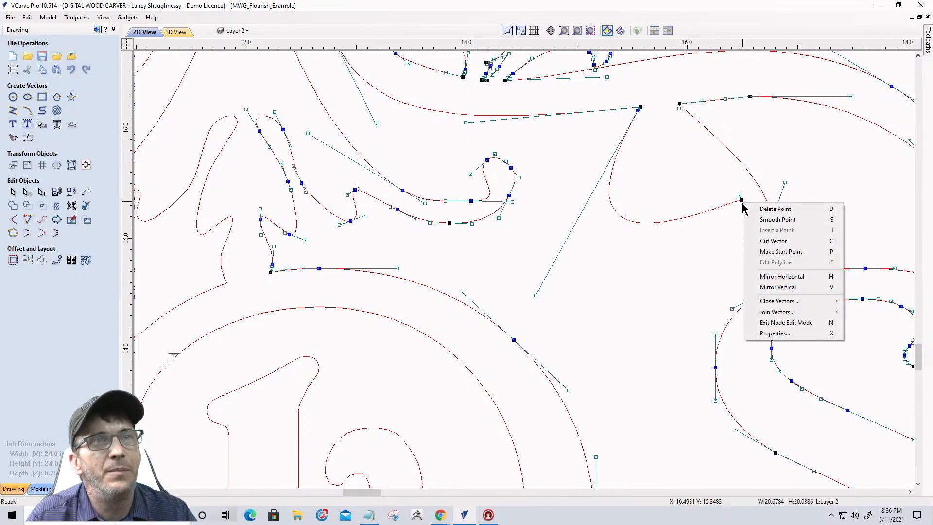
pyautogui.click(763, 209)
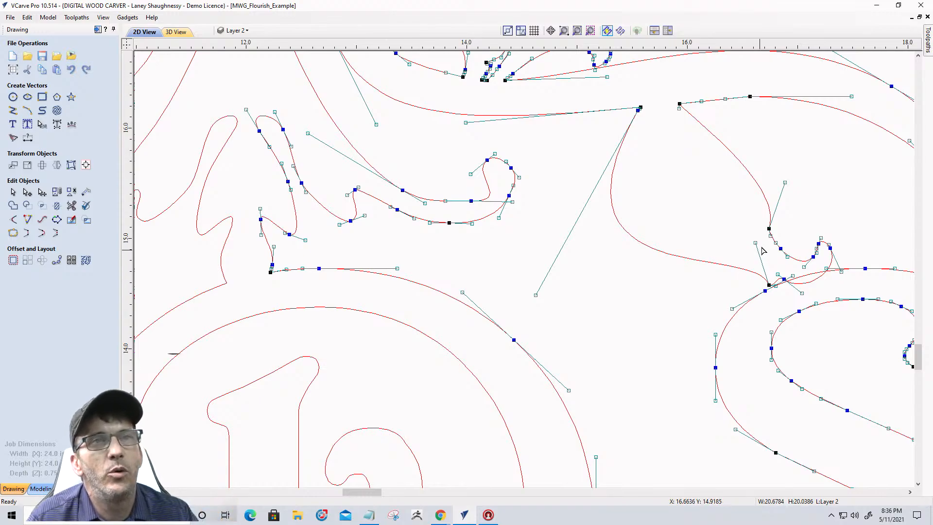
pyautogui.moveTo(754, 241); pyautogui.dragTo(682, 285)
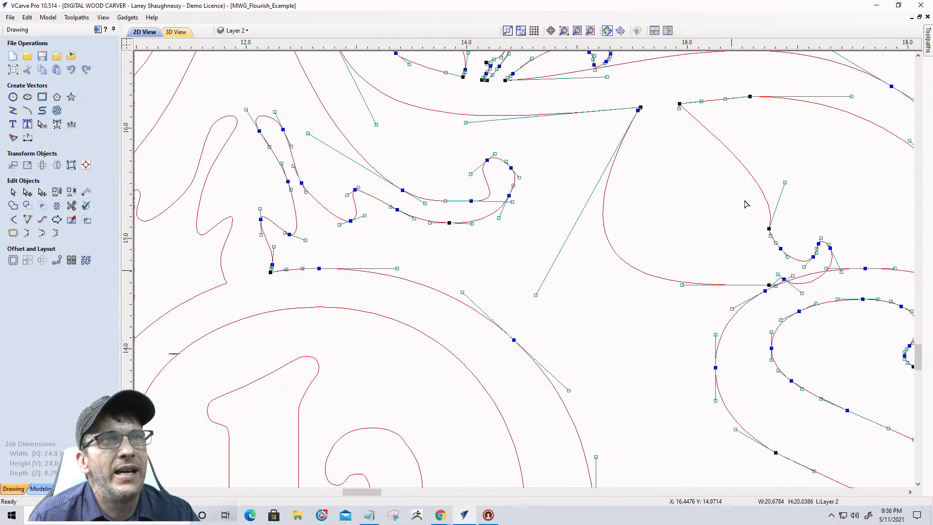
# - Delete the surplus nodes on the stem's inner edge and bow it into a curve that follows the outer edge down to the curl
pyautogui.click(783, 181)
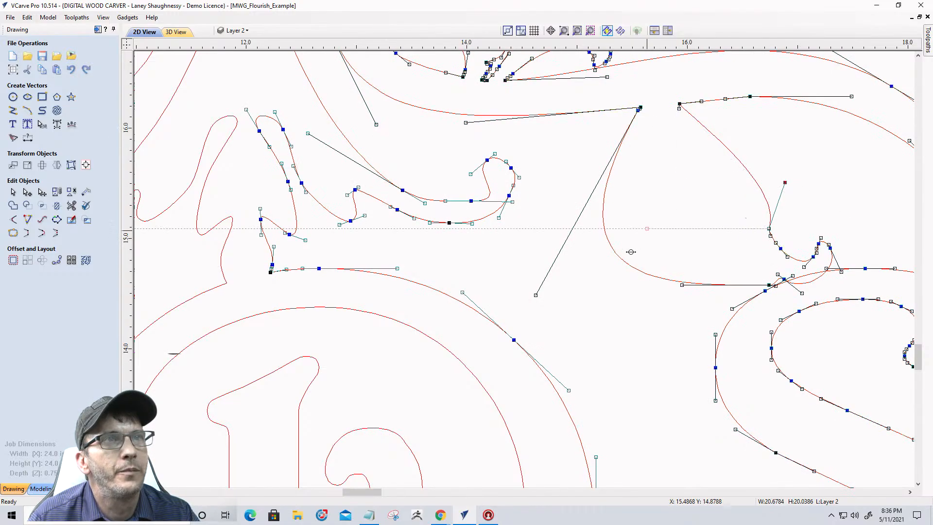
pyautogui.moveTo(589, 262); pyautogui.dragTo(587, 263)
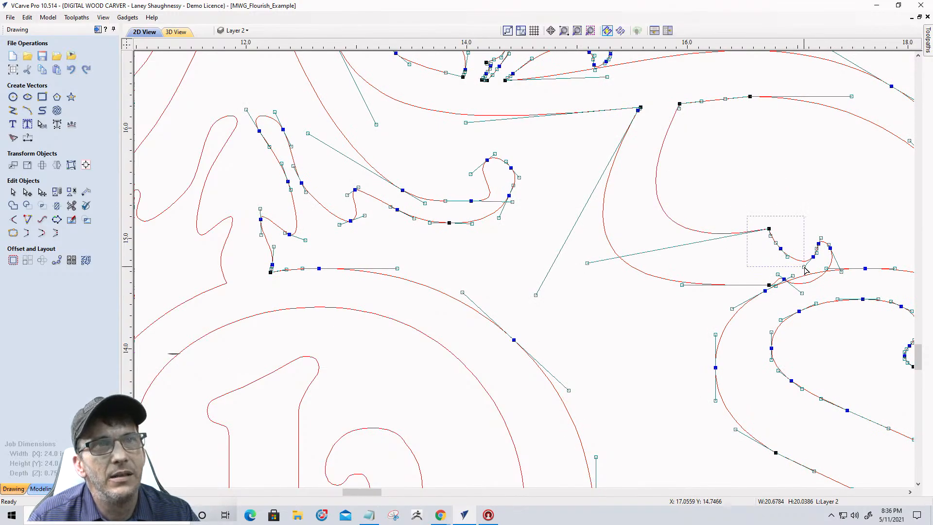
pyautogui.hotkey('ctrl', 'z')
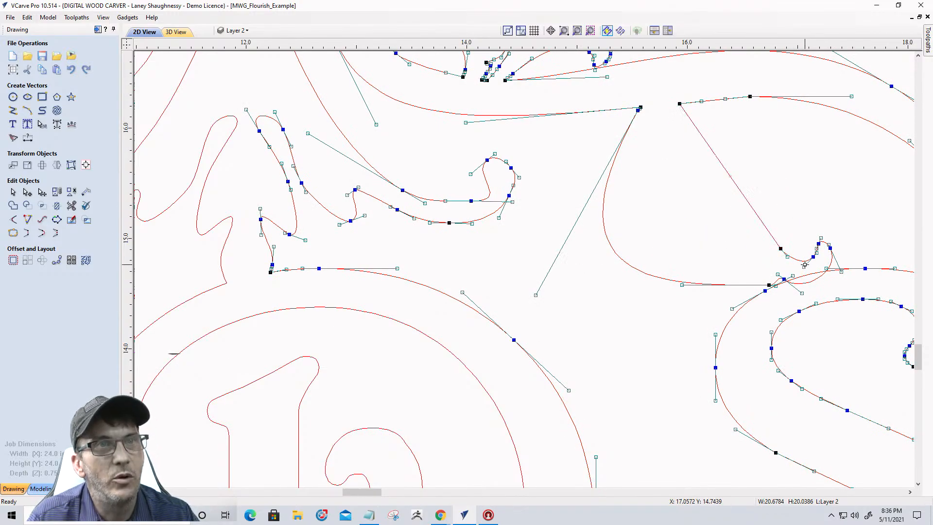
pyautogui.rightClick(779, 249)
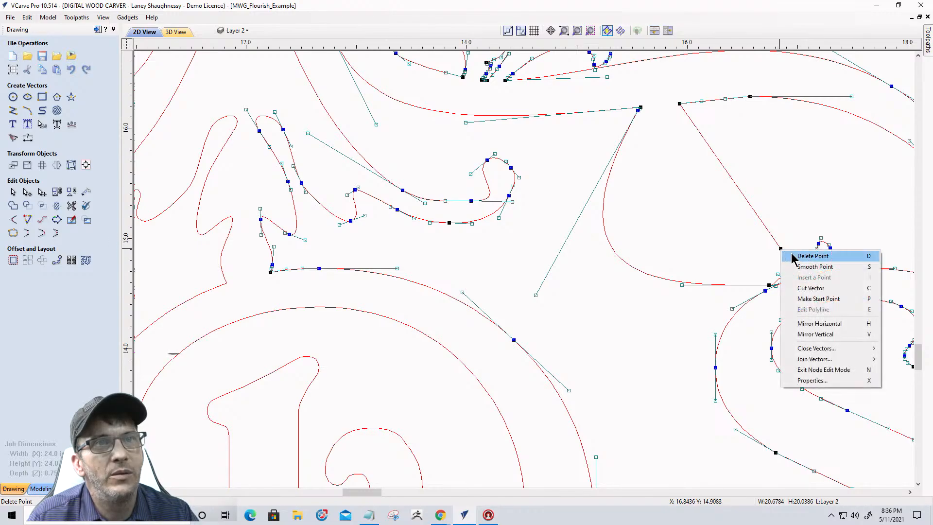
pyautogui.click(813, 256)
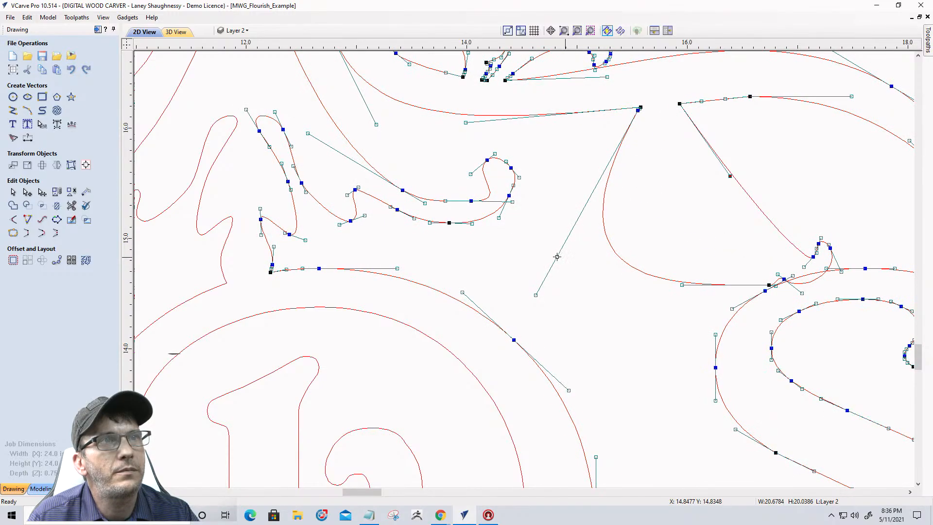
pyautogui.moveTo(558, 256); pyautogui.dragTo(553, 255)
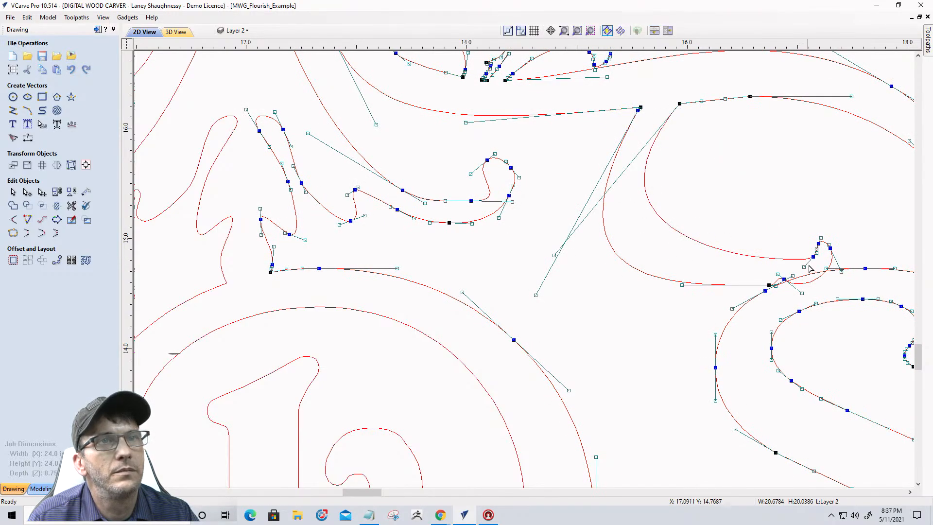
# - Try to nudge the stem's lower end nodes downward together with the adjacent node on the S outline
pyautogui.scroll(2, 810, 269)
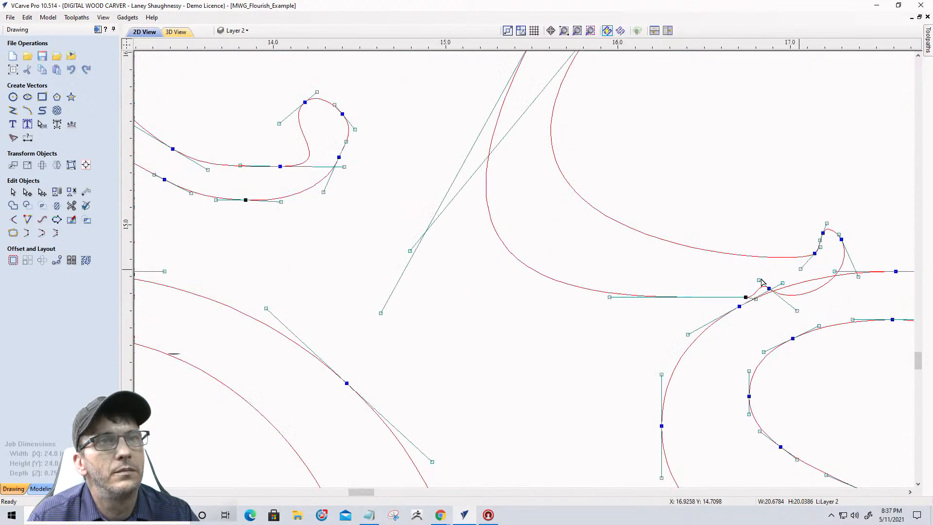
pyautogui.scroll(2, 745, 305)
pyautogui.scroll(2, 711, 240)
pyautogui.moveTo(704, 233); pyautogui.dragTo(820, 317)
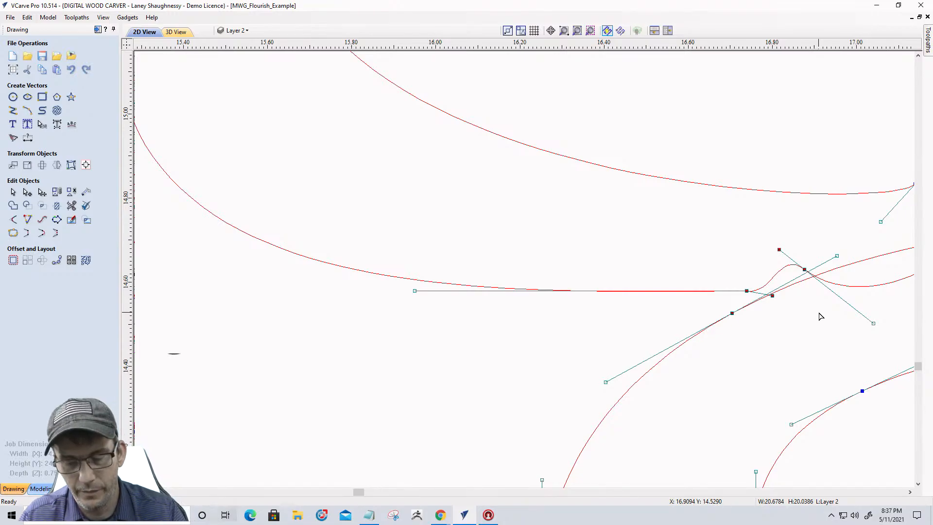
pyautogui.press('Down')
pyautogui.press('Down')
pyautogui.press('Down')
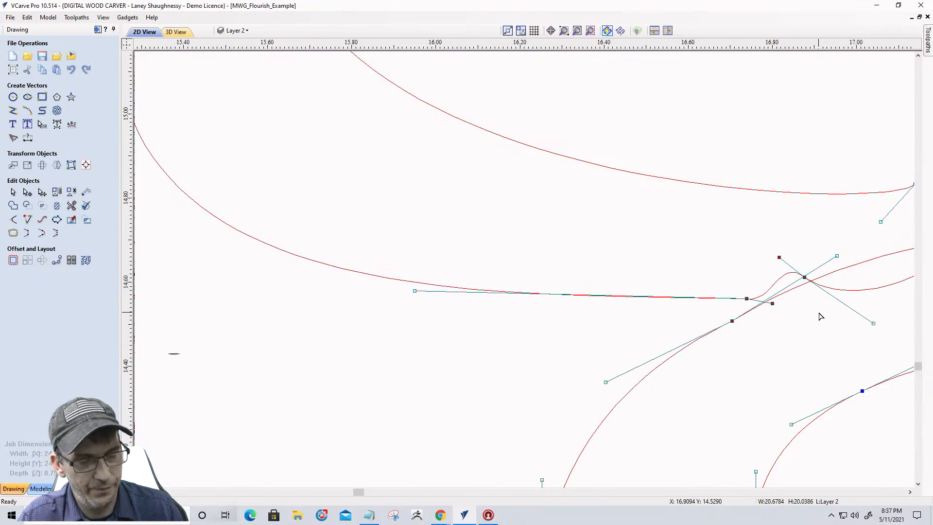
pyautogui.hotkey('ctrl', 'z')
pyautogui.hotkey('ctrl', 'z')
pyautogui.hotkey('ctrl', 'z')
pyautogui.hotkey('ctrl', 'z')
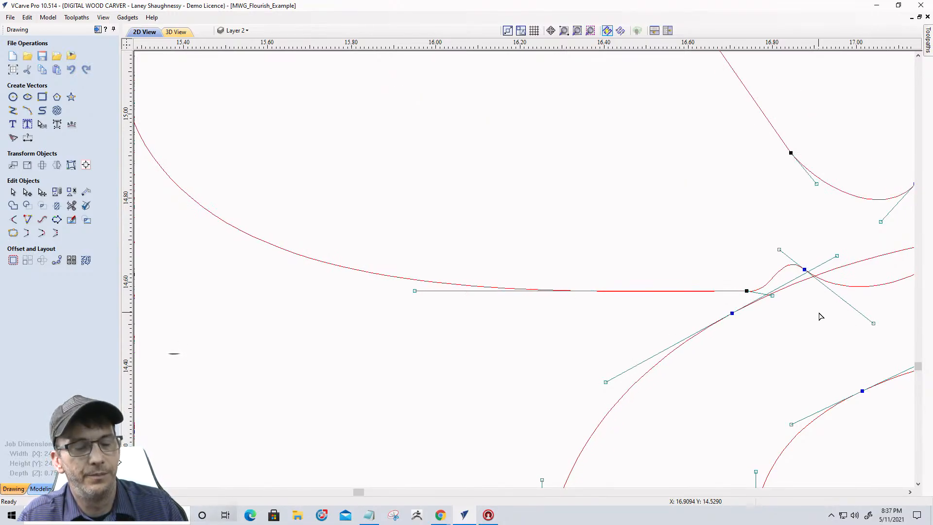
pyautogui.hotkey('ctrl', 'z')
pyautogui.hotkey('ctrl', 'z')
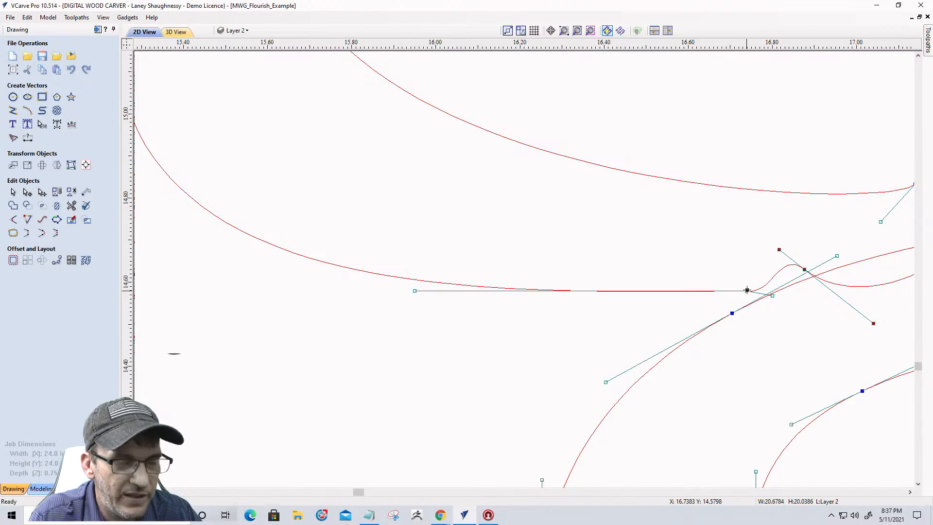
# - Nudge only the stem's two lower end nodes downward so its outer edge meets the S outline
pyautogui.press('Down')
pyautogui.press('Down')
pyautogui.press('Down')
pyautogui.press('Down')
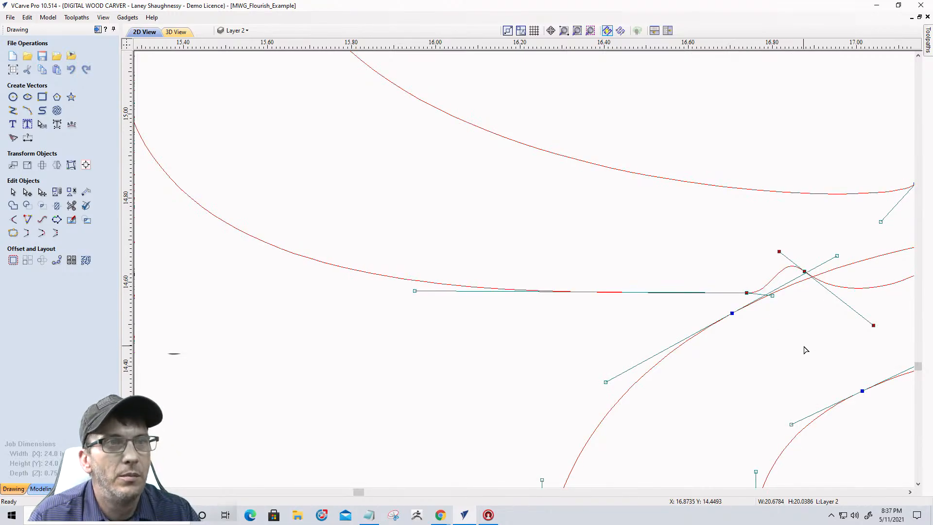
pyautogui.press('Down')
pyautogui.press('Down')
pyautogui.press('Down')
pyautogui.press('Down')
pyautogui.press('Down')
pyautogui.press('Down')
pyautogui.press('Down')
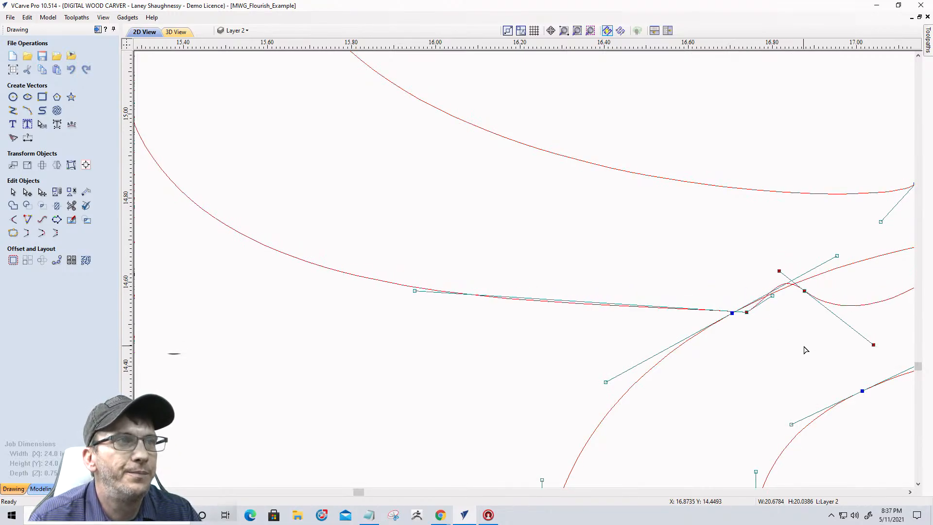
pyautogui.scroll(-3, 805, 350)
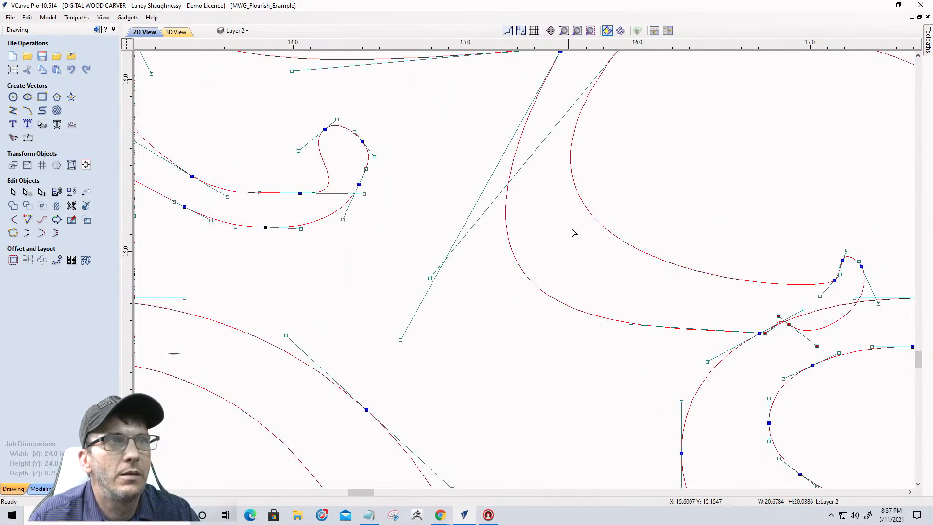
# - Select the nodes around the curl tip at the stem's lower end and nudge them upward, raising the tip above the S
pyautogui.moveTo(815, 231); pyautogui.dragTo(885, 292)
pyautogui.press('Up')
pyautogui.press('Up')
pyautogui.press('Up')
pyautogui.press('Up')
pyautogui.press('Up')
pyautogui.press('Up')
pyautogui.press('Up')
pyautogui.press('Up')
pyautogui.press('Up')
pyautogui.press('Up')
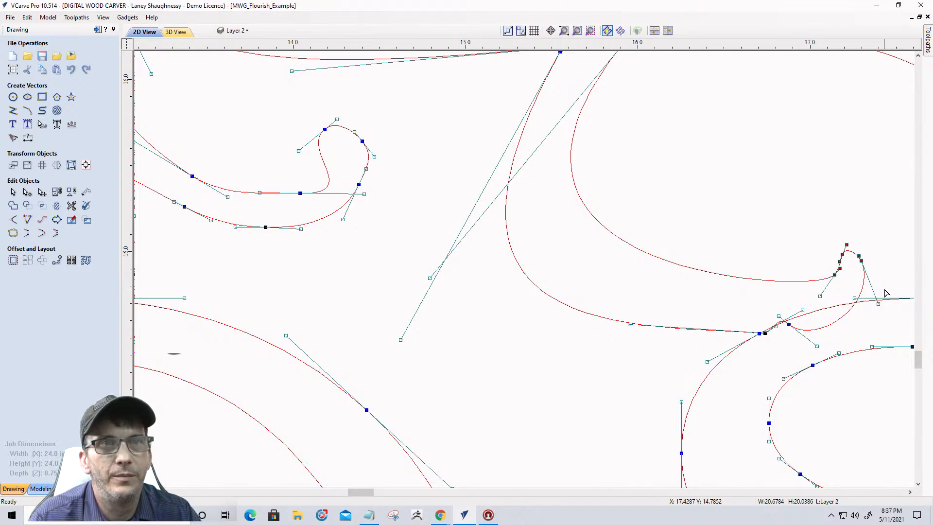
pyautogui.press('Up')
pyautogui.press('Up')
pyautogui.press('Up')
pyautogui.press('Up')
pyautogui.press('Up')
pyautogui.press('Up')
pyautogui.press('Up')
pyautogui.press('Up')
pyautogui.press('Up')
pyautogui.press('Up')
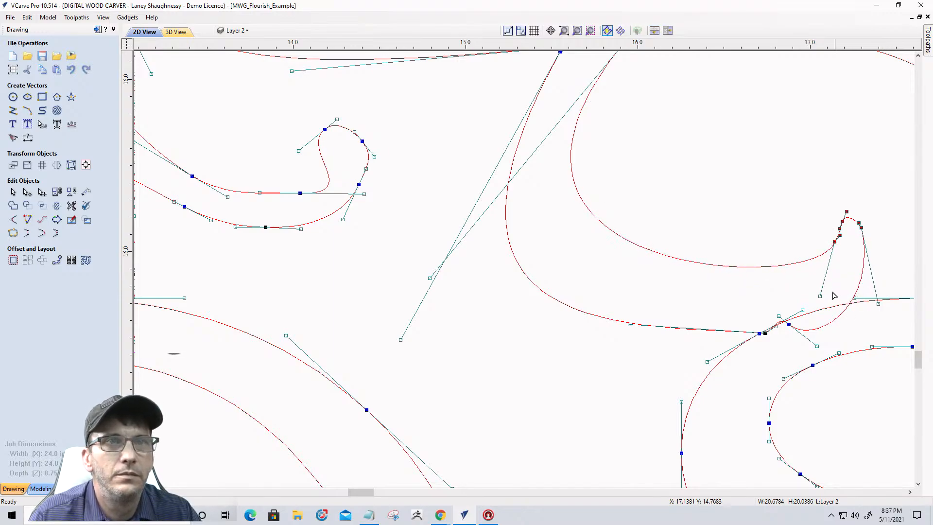
# - Reshape the stem's inner and outer edges with their curve handles, deepening the inner bowl and narrowing the outer sweep to a more even width
pyautogui.moveTo(820, 297); pyautogui.dragTo(836, 310)
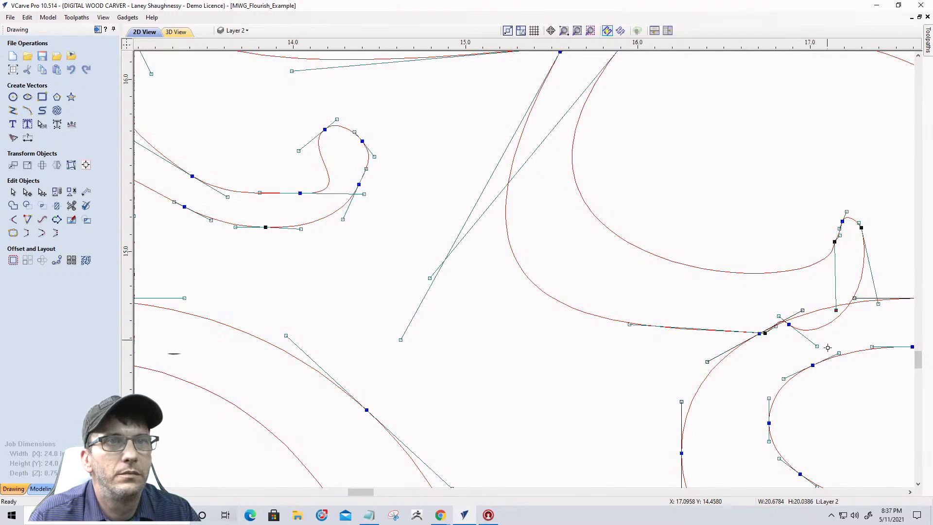
pyautogui.moveTo(829, 361); pyautogui.dragTo(782, 381)
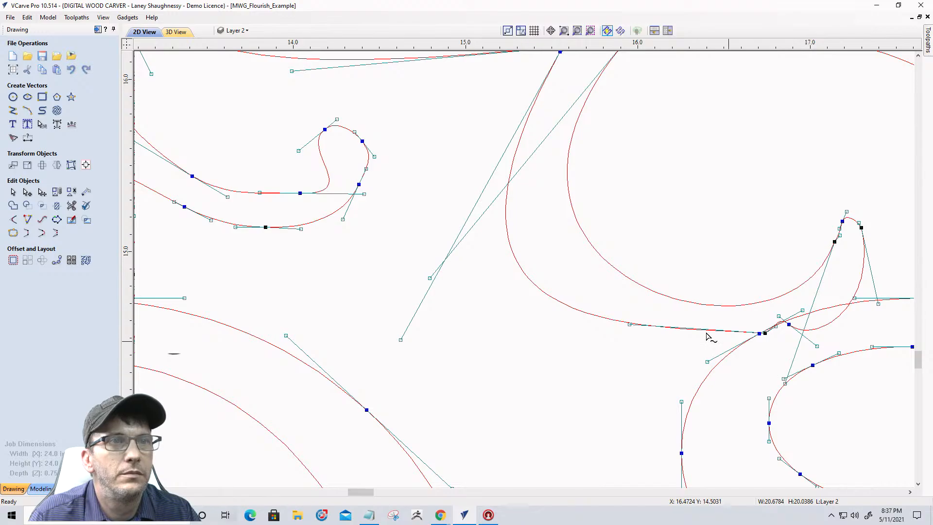
pyautogui.click(628, 323)
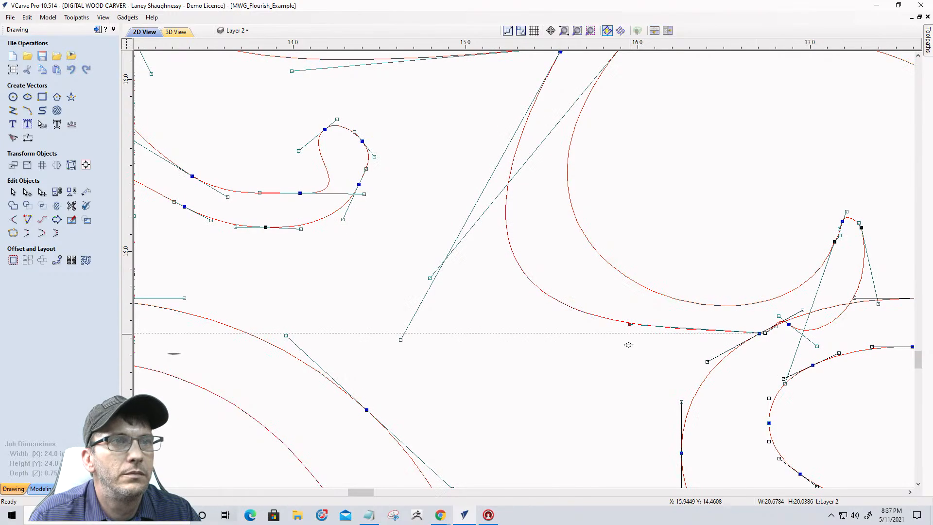
pyautogui.moveTo(625, 353); pyautogui.dragTo(625, 354)
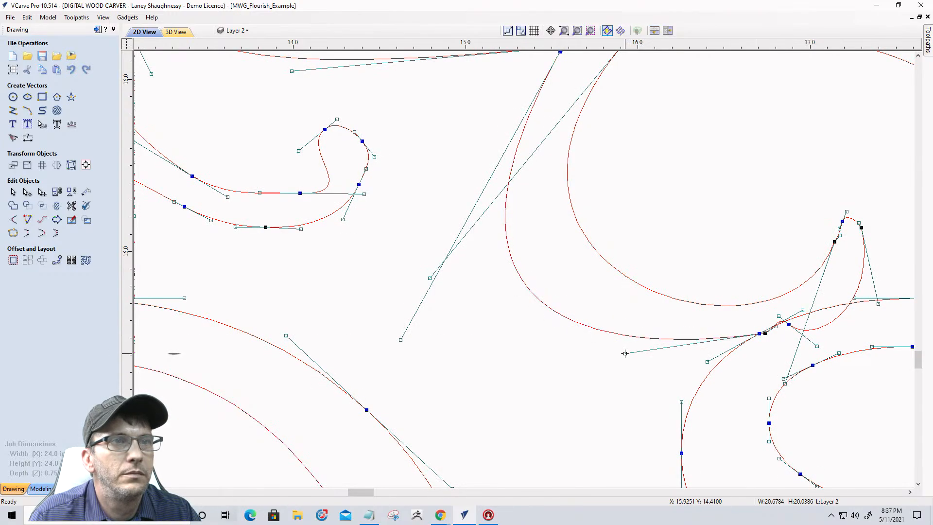
pyautogui.moveTo(400, 340); pyautogui.dragTo(437, 297)
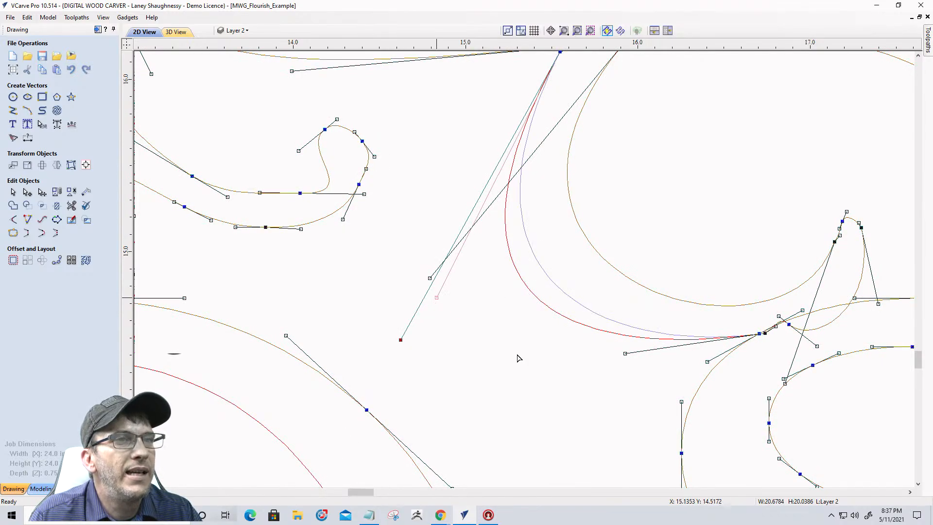
# - Trim away the part of the stem's outline that overlaps the inside of the S's upper stroke
pyautogui.click(69, 207)
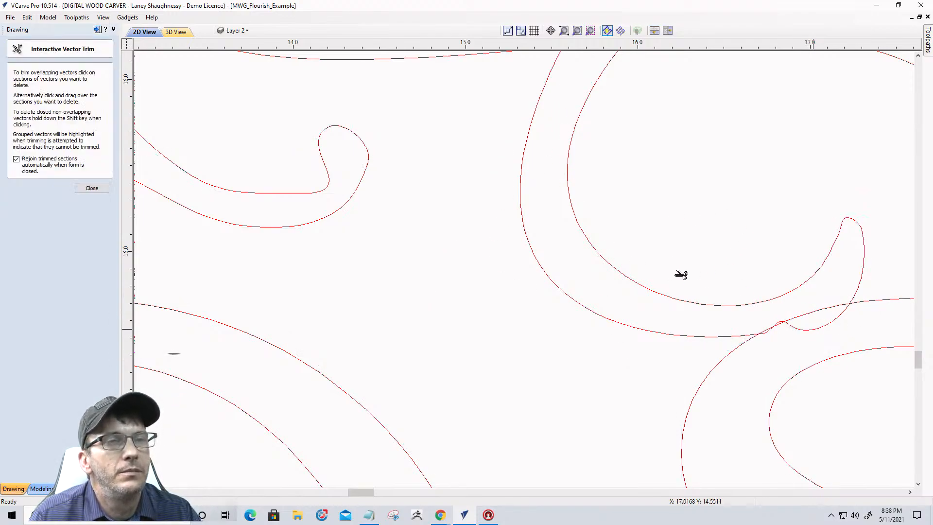
pyautogui.click(808, 315)
pyautogui.scroll(-1, 808, 316)
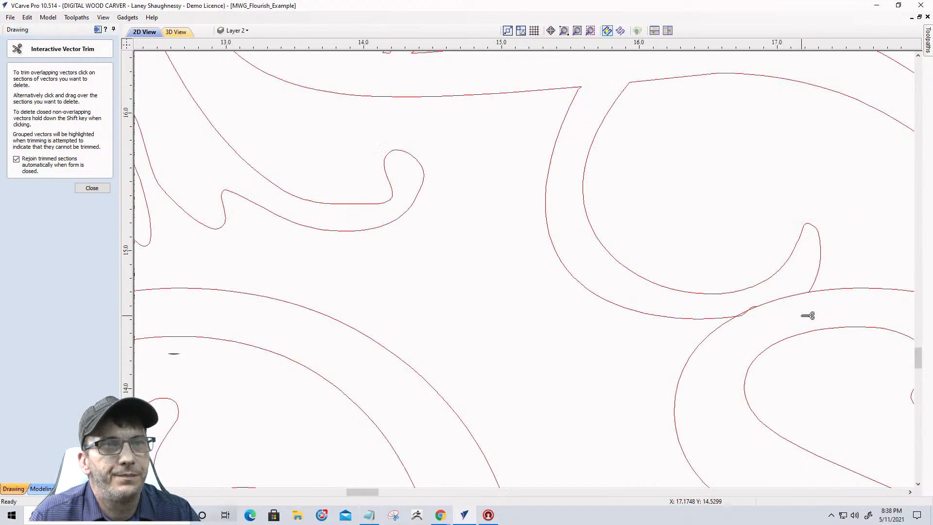
pyautogui.click(761, 310)
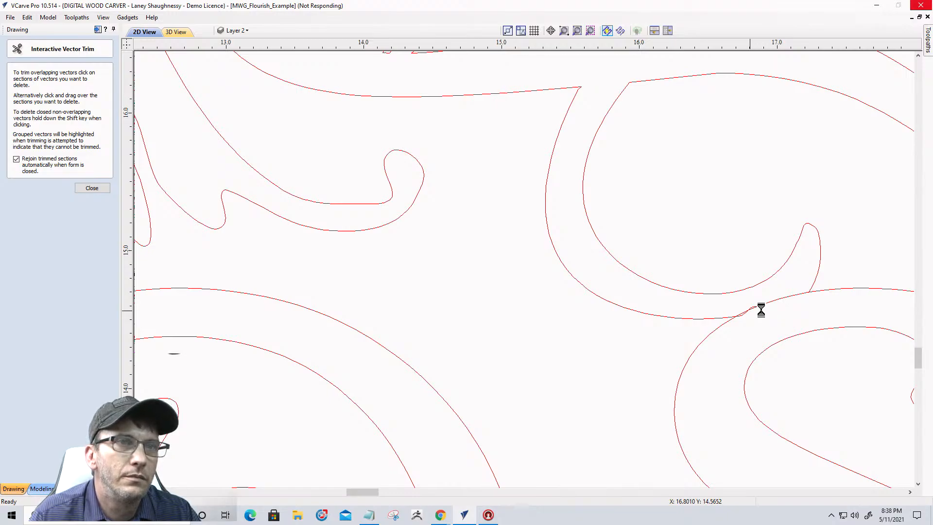
# - Trim the leftover crossing segments and the S outline between the stem's outer edge and curl, opening the stem into the letter
pyautogui.scroll(-10, 766, 310)
pyautogui.scroll(-2, 424, 360)
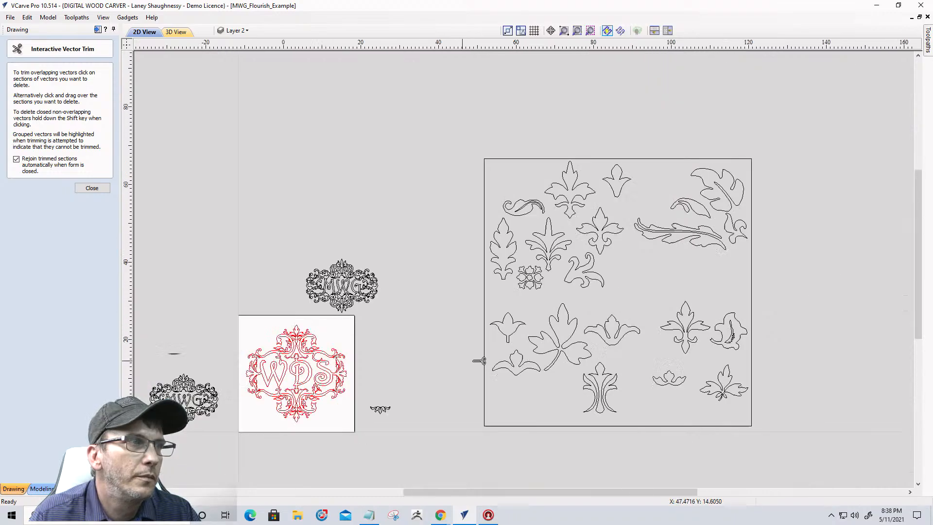
pyautogui.scroll(8, 306, 374)
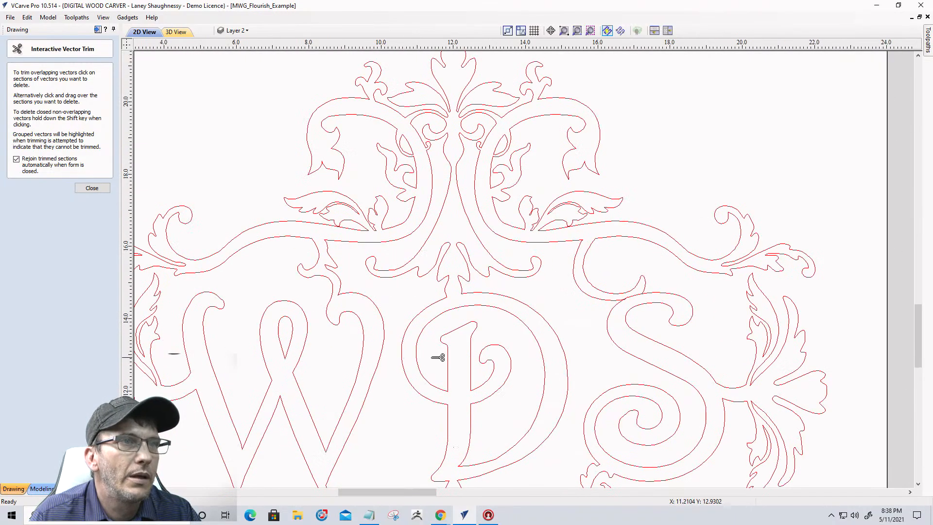
pyautogui.scroll(5, 616, 303)
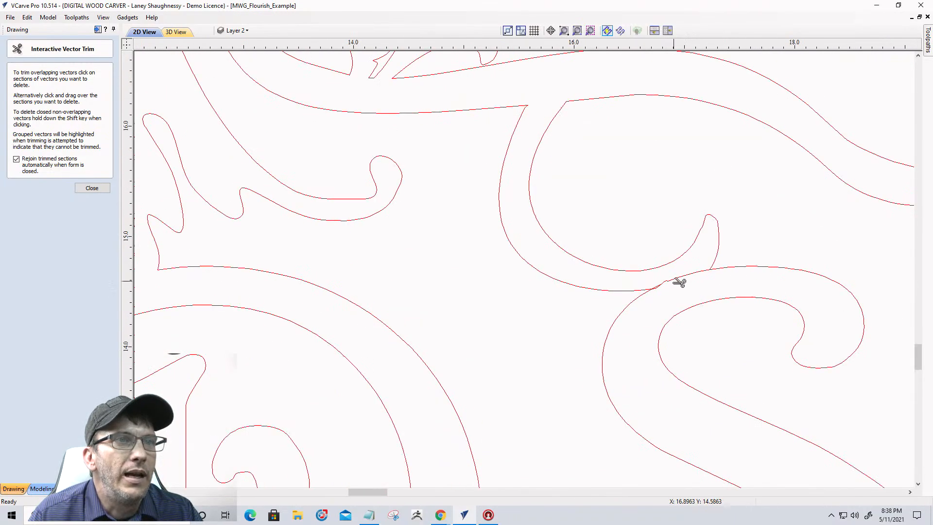
pyautogui.scroll(10, 679, 282)
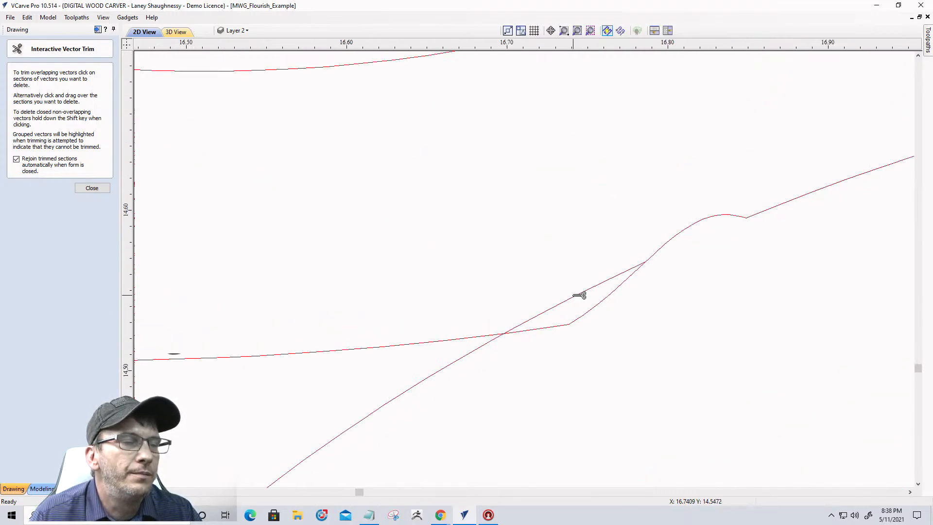
pyautogui.click(579, 294)
pyautogui.click(591, 312)
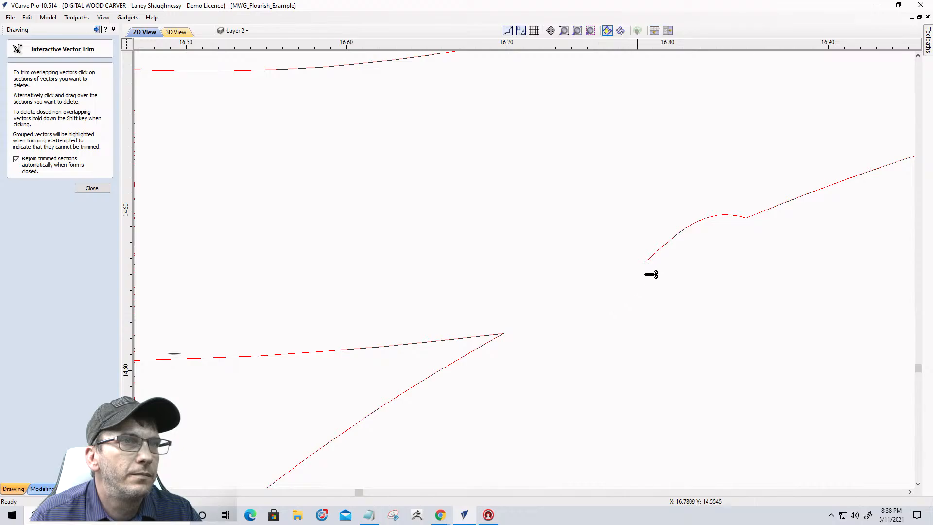
pyautogui.click(700, 224)
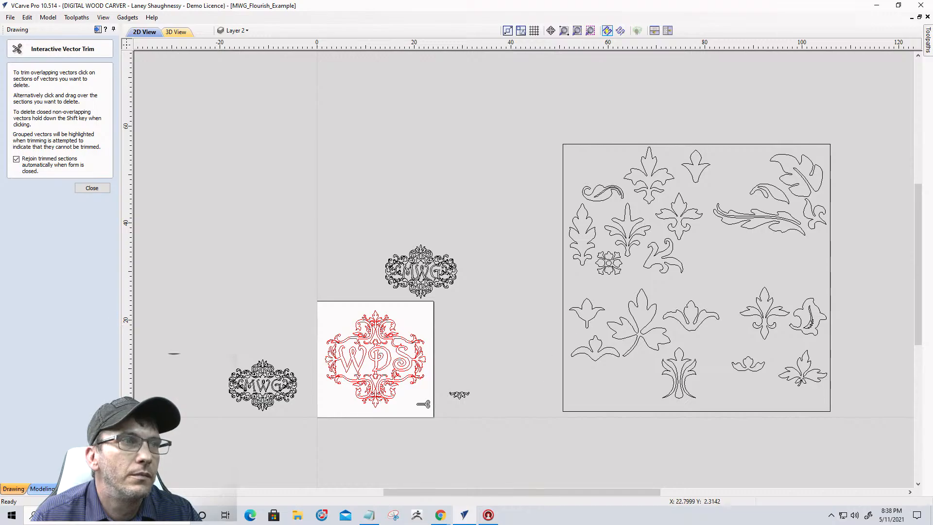
# - Examine the new S connection, the overall balance of the WDS monogram, and the ornament sheet for further leafy pieces
pyautogui.scroll(4, 381, 366)
pyautogui.scroll(3, 459, 316)
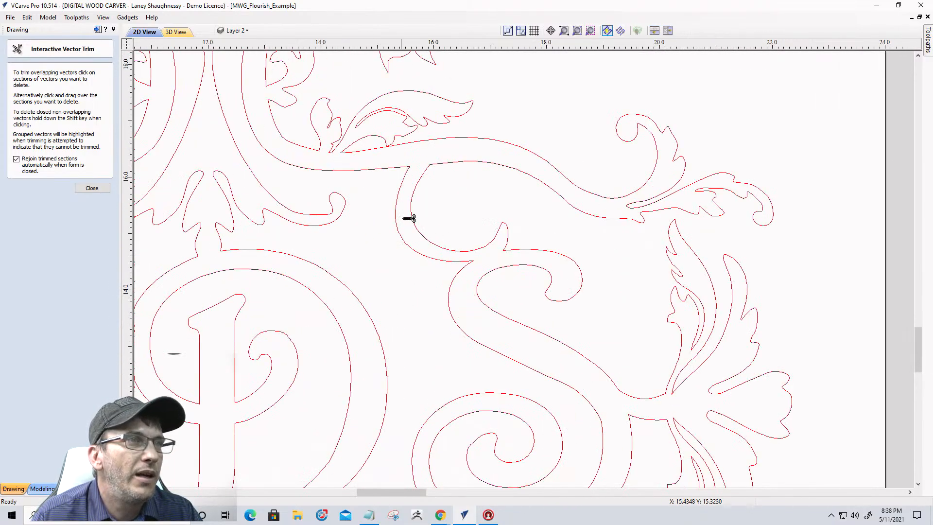
pyautogui.scroll(4, 408, 219)
pyautogui.scroll(-5, 417, 224)
pyautogui.scroll(-4, 532, 229)
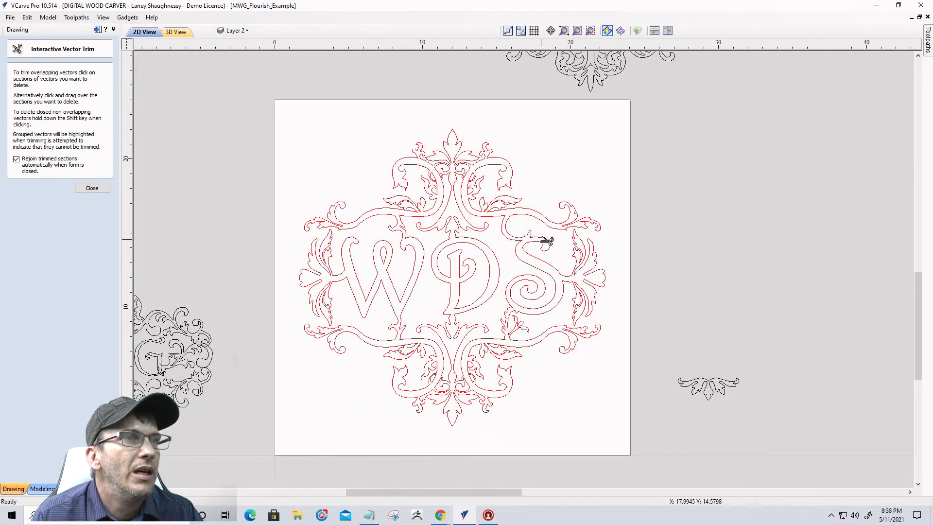
pyautogui.scroll(3, 539, 233)
pyautogui.scroll(1, 535, 191)
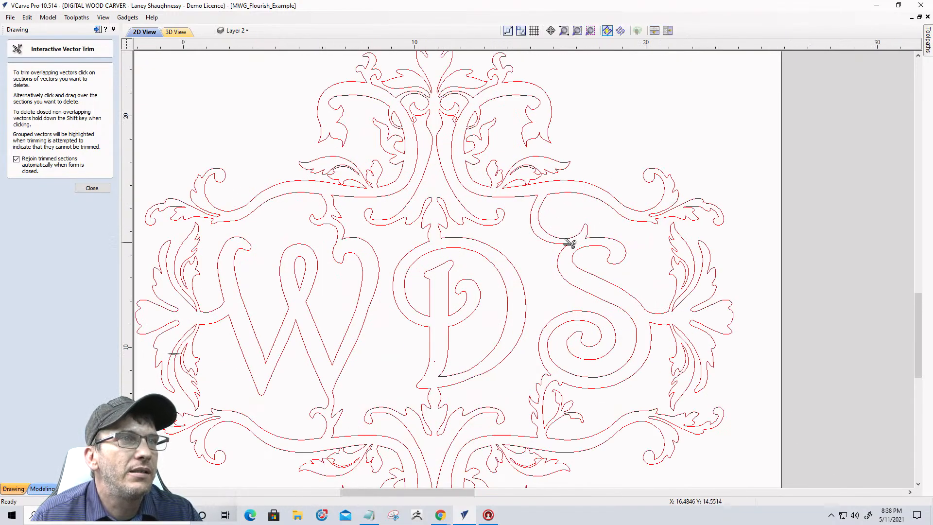
pyautogui.scroll(-5, 565, 243)
pyautogui.scroll(-1, 685, 337)
pyautogui.scroll(3, 664, 327)
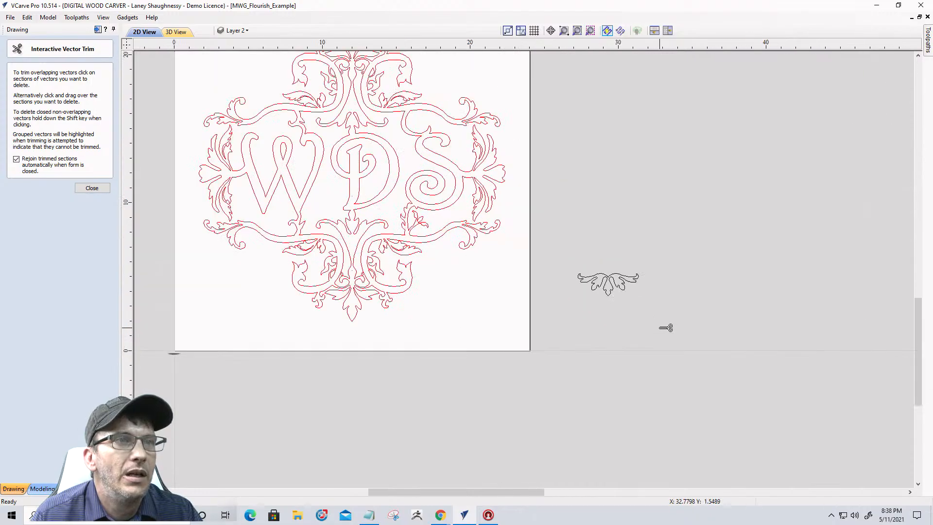
pyautogui.scroll(-5, 625, 312)
pyautogui.scroll(1, 763, 314)
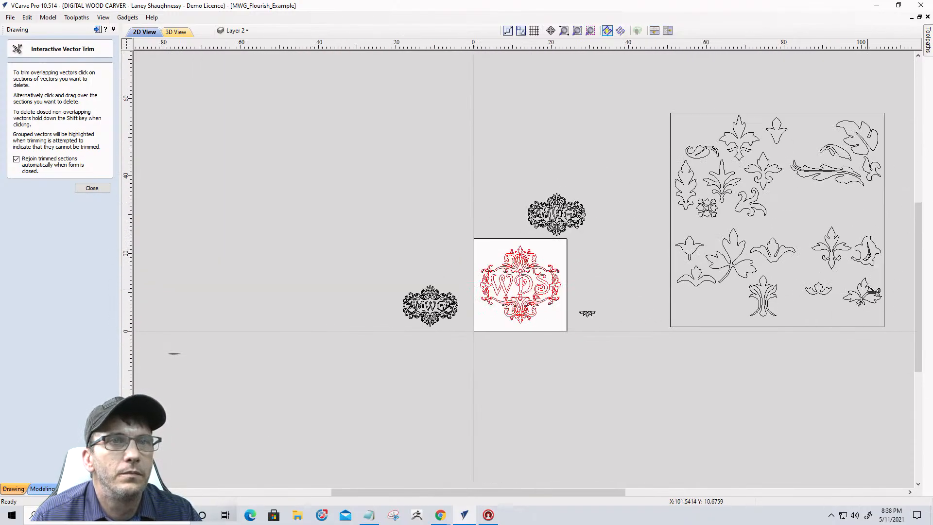
pyautogui.scroll(1, 869, 291)
pyautogui.scroll(-1, 866, 291)
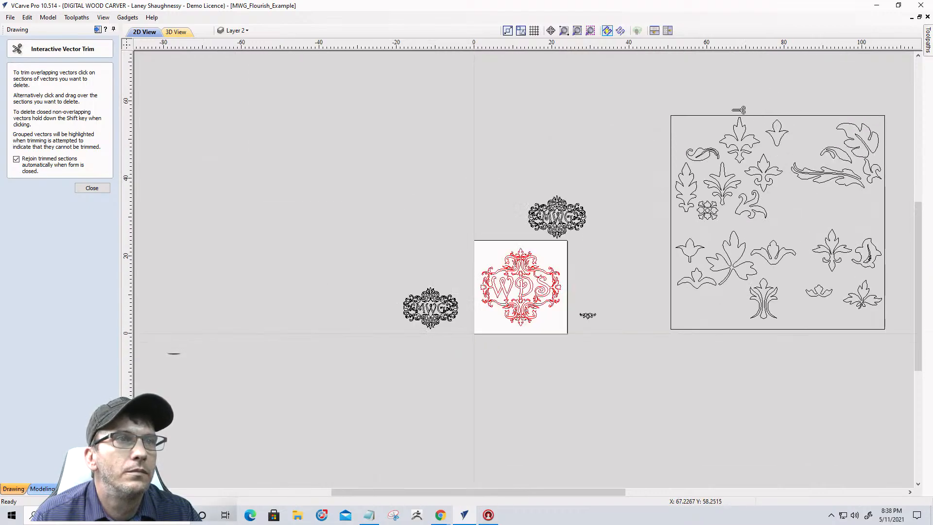
pyautogui.scroll(5, 576, 314)
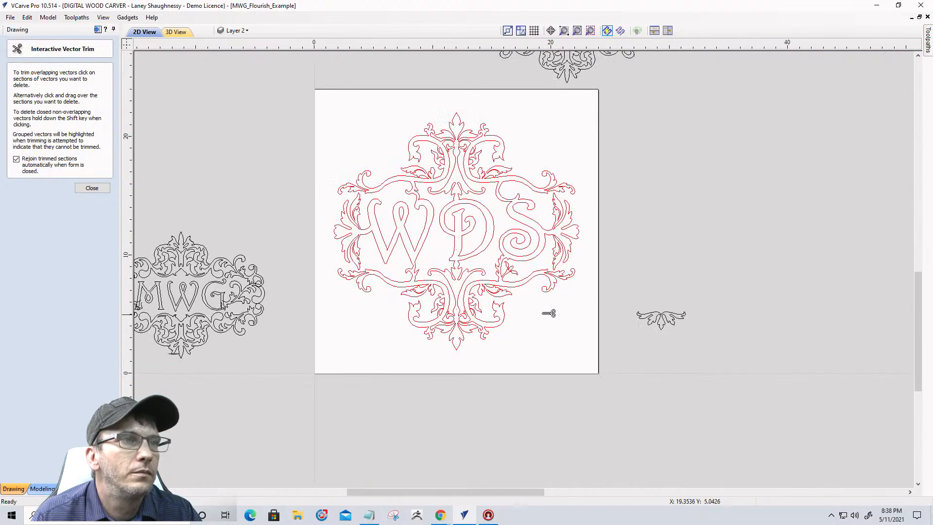
pyautogui.scroll(-4, 505, 285)
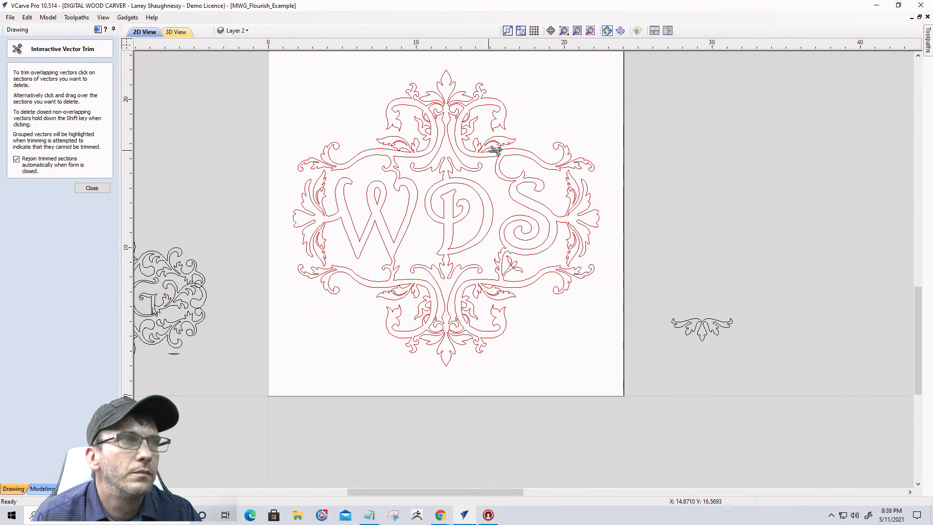
pyautogui.scroll(2, 493, 146)
pyautogui.scroll(-5, 493, 146)
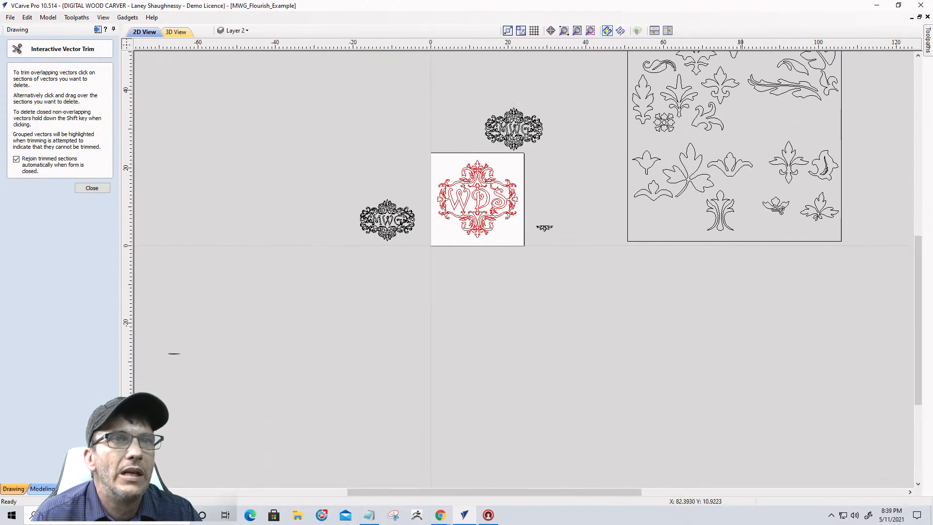
pyautogui.scroll(-1, 796, 202)
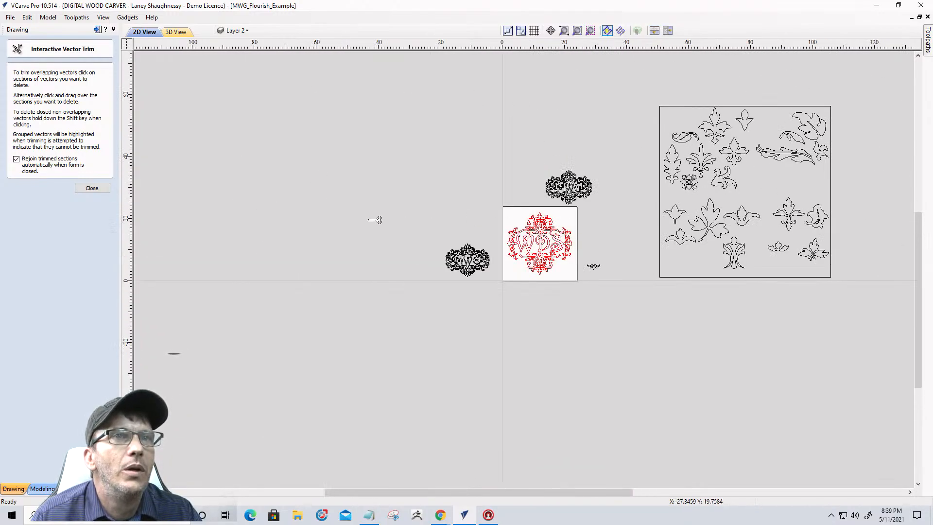
# - Close the trim tool and move the curled leaf sprig and the small three-pointed bud from the ornament sheet to beside the WDS monogram
pyautogui.click(92, 188)
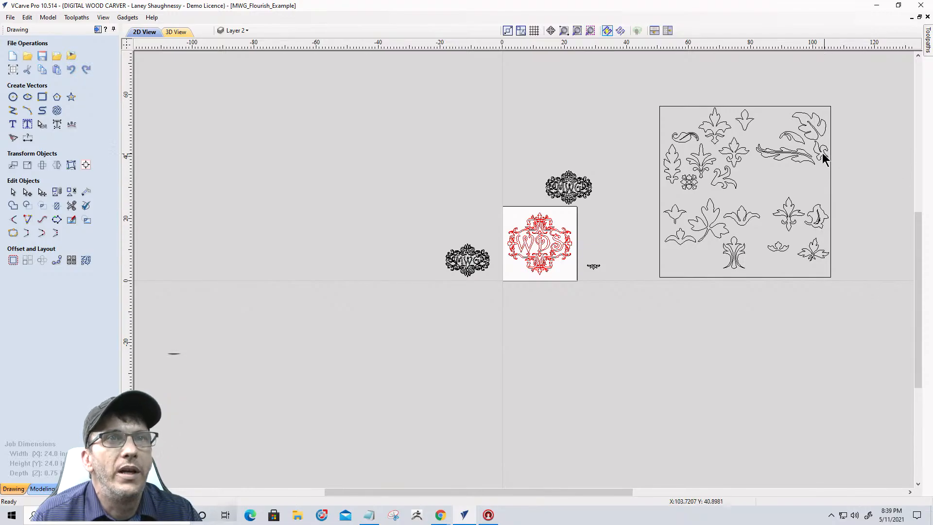
pyautogui.moveTo(822, 158); pyautogui.dragTo(597, 233)
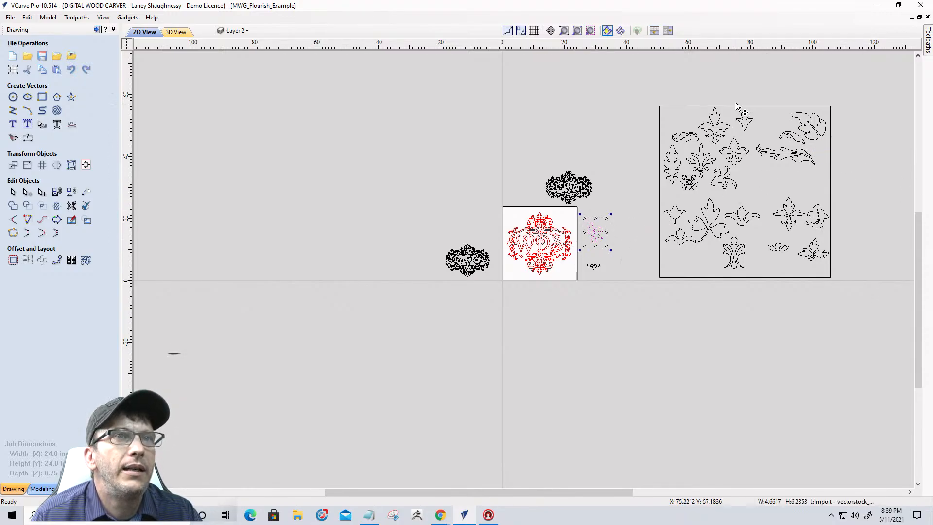
pyautogui.scroll(3, 736, 106)
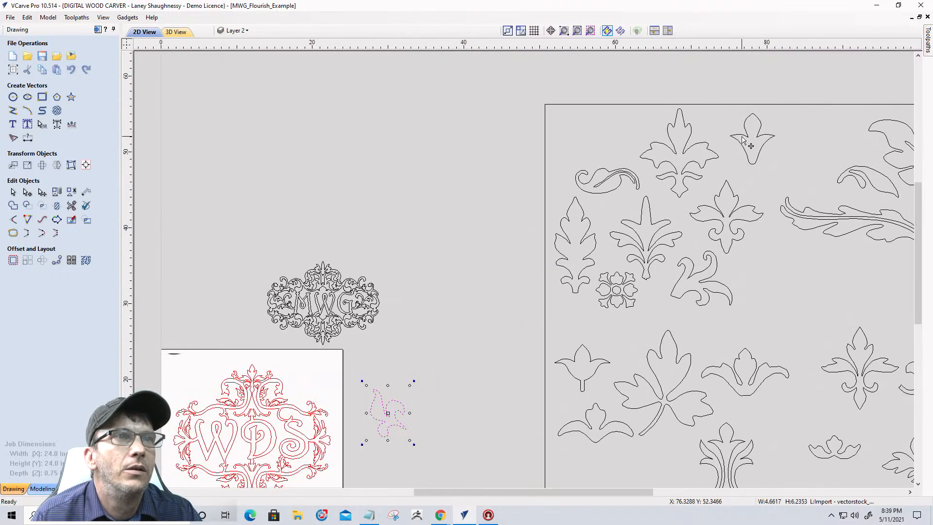
pyautogui.click(742, 140)
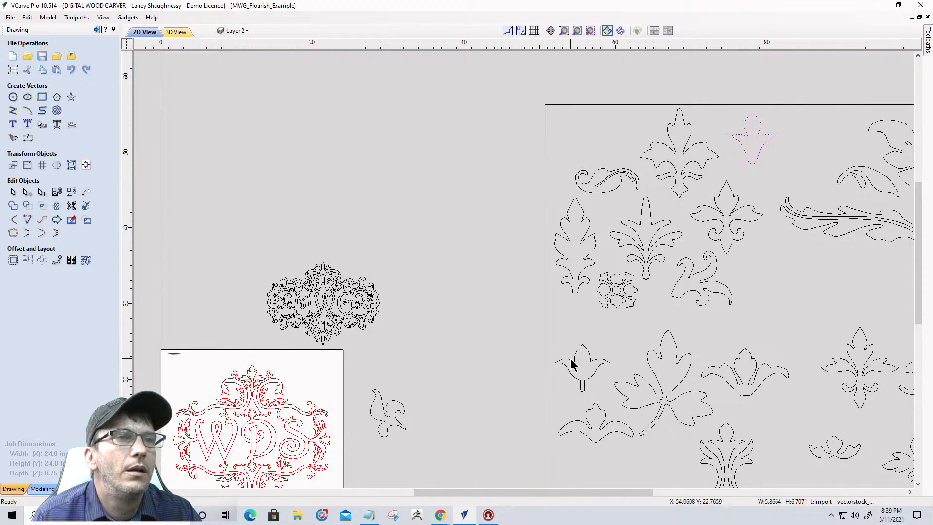
pyautogui.moveTo(746, 151); pyautogui.dragTo(348, 448)
# - Examine the WDS monogram alongside the MWG reference designs and the ornaments placed beside it
pyautogui.scroll(-1, 354, 452)
pyautogui.scroll(-4, 509, 393)
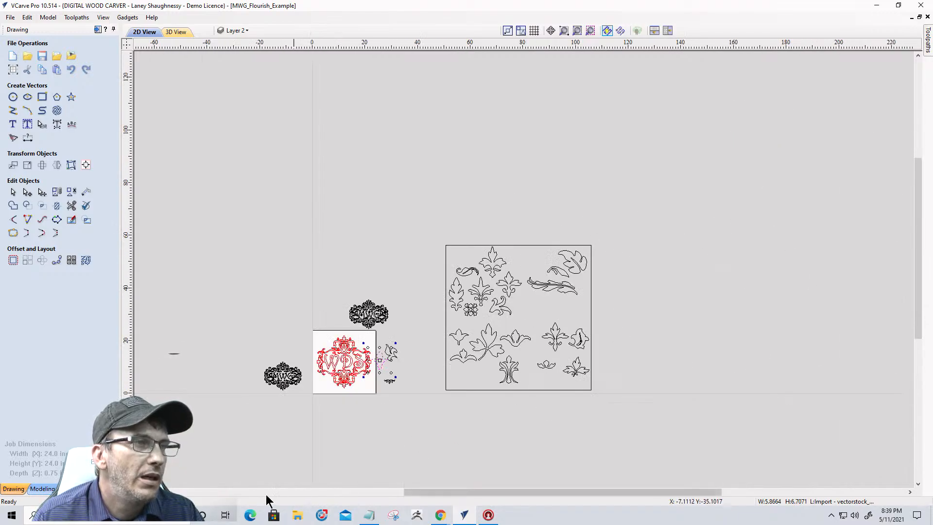
pyautogui.scroll(6, 327, 327)
pyautogui.scroll(-2, 384, 353)
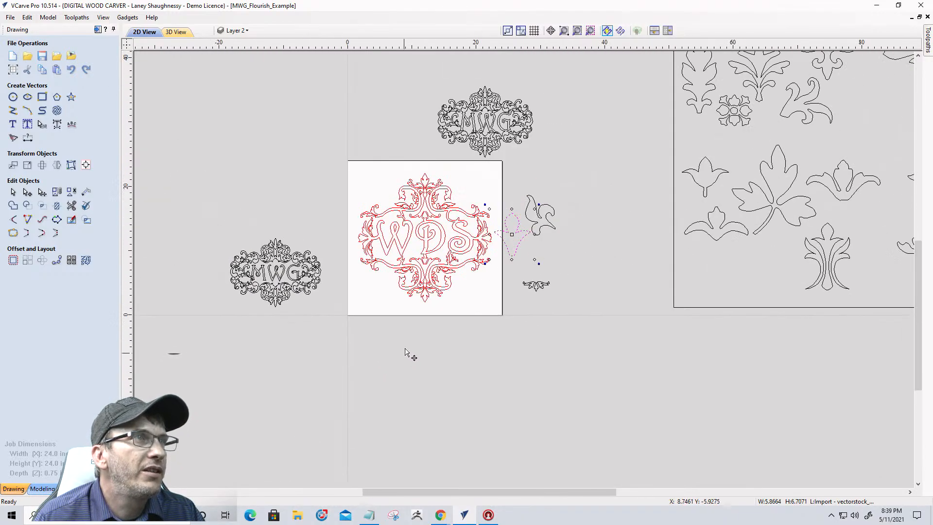
pyautogui.scroll(5, 403, 243)
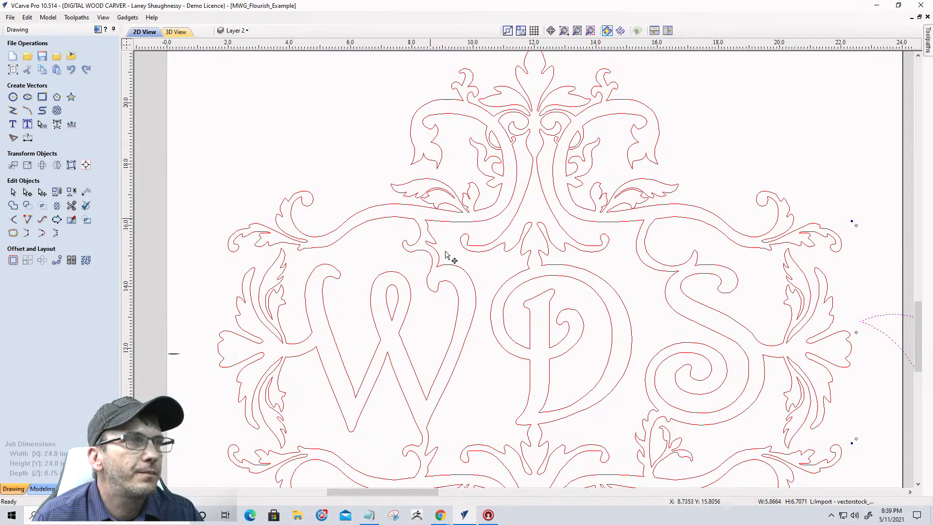
pyautogui.scroll(-3, 673, 286)
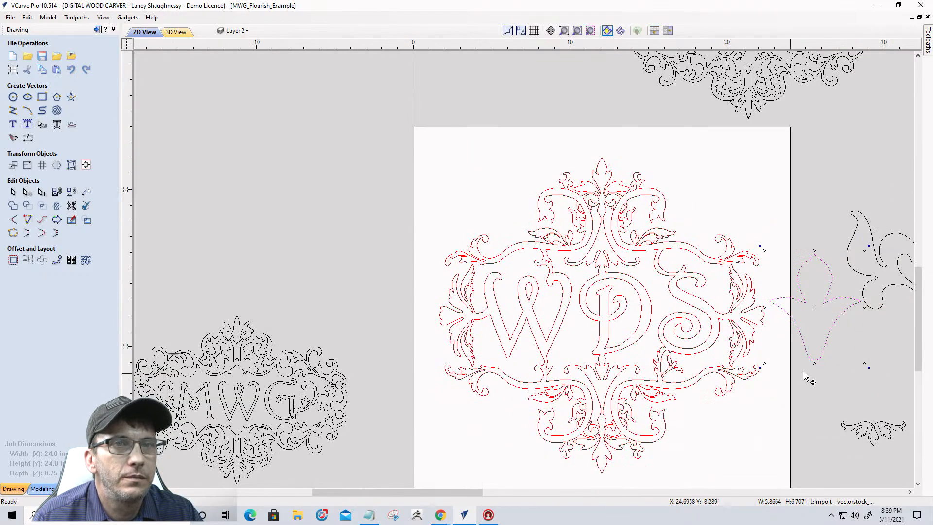
pyautogui.scroll(-1, 806, 316)
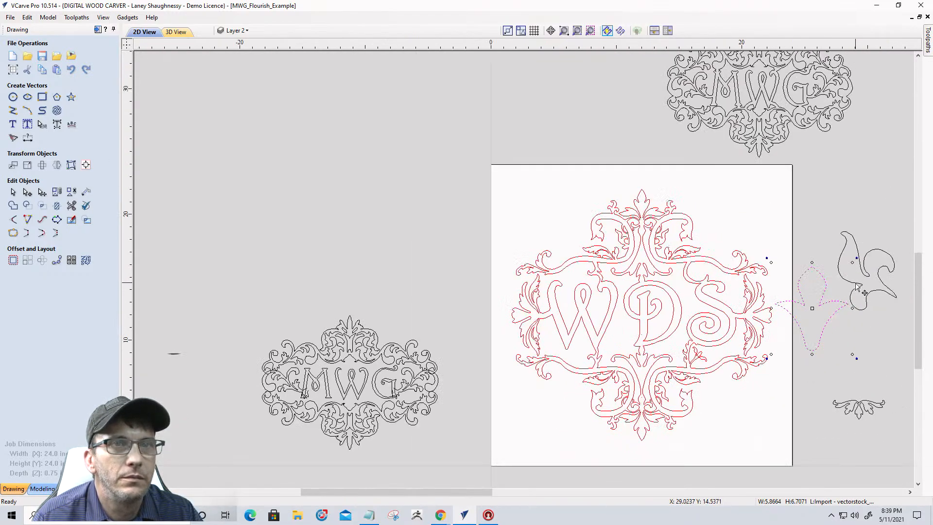
# - Shrink the curled leaf sprig to about 1.69 by 2.26 inches and move it between the D and the S stem
pyautogui.click(855, 287)
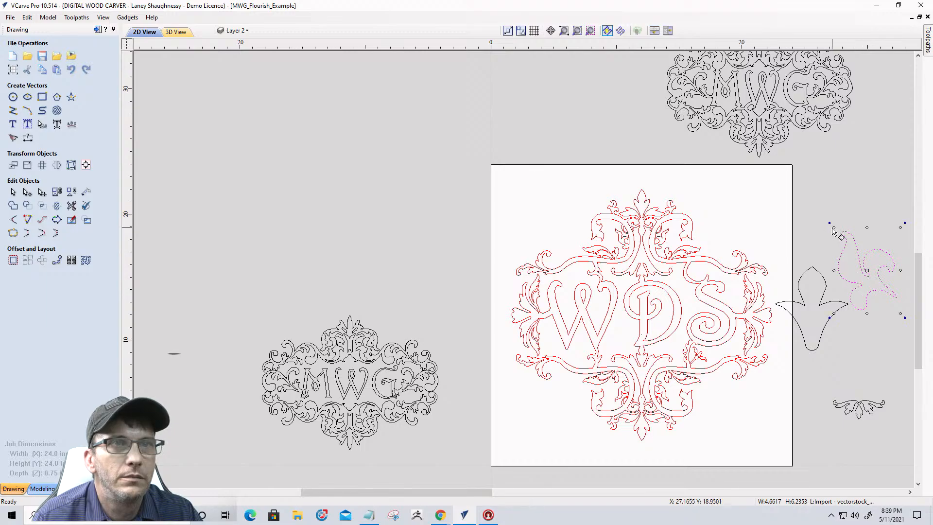
pyautogui.moveTo(831, 230); pyautogui.dragTo(671, 270)
pyautogui.scroll(6, 680, 284)
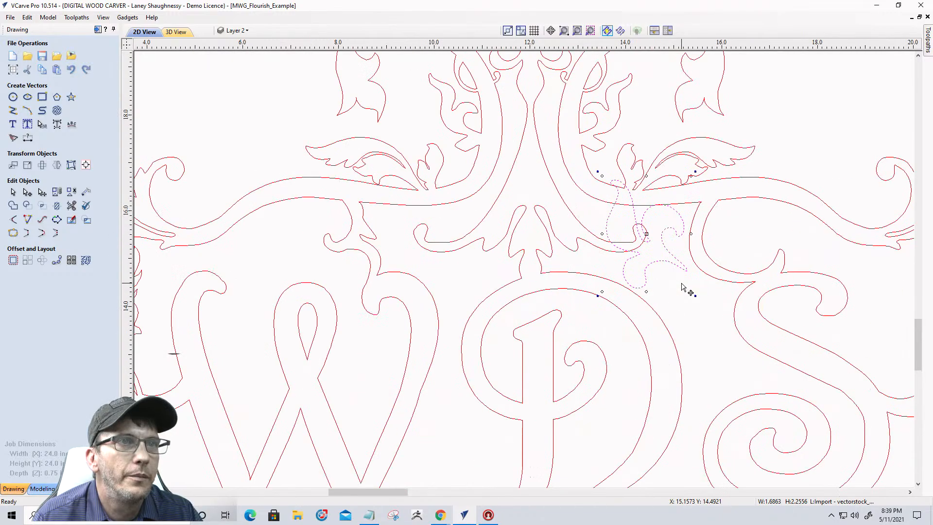
# - Mirror, rotate and shrink the sprig to about 0.92 by 1.36 inches, placing its tip across the S stem's outer edge
pyautogui.moveTo(599, 296); pyautogui.dragTo(697, 327)
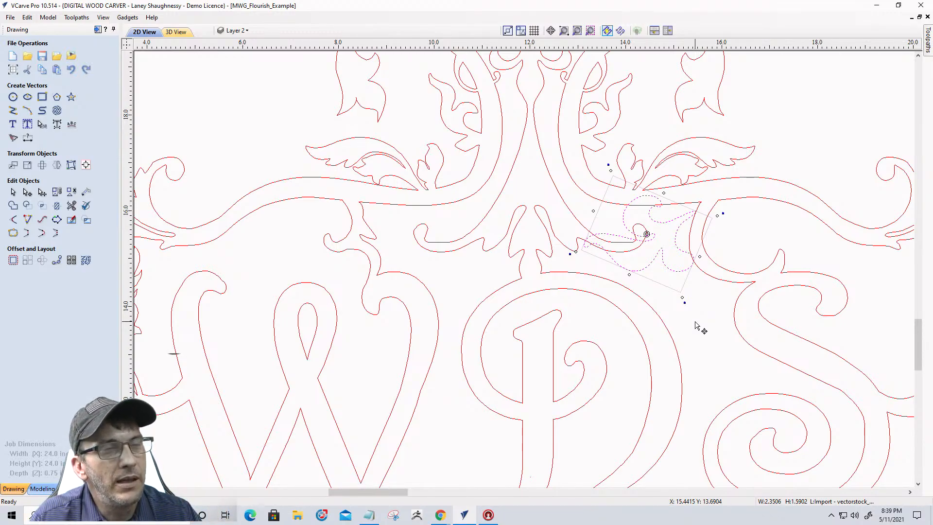
pyautogui.moveTo(695, 325); pyautogui.dragTo(631, 271)
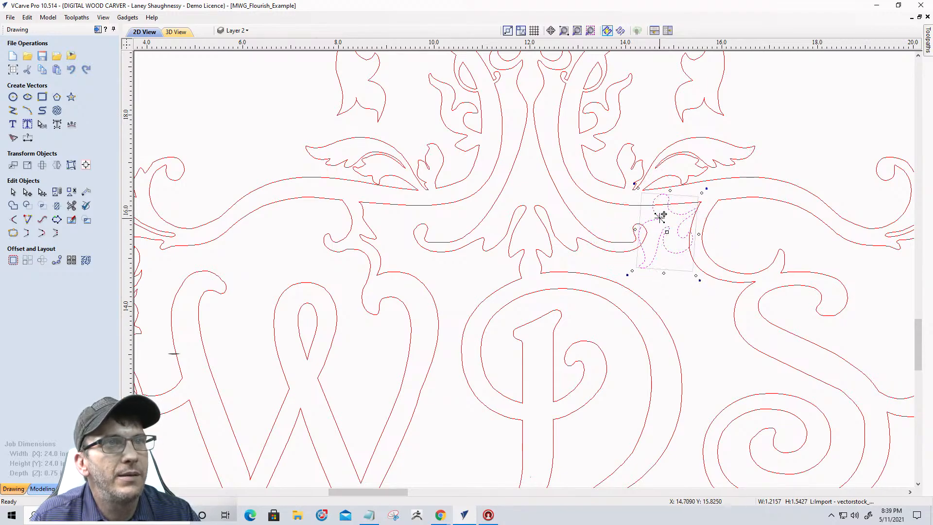
pyautogui.moveTo(657, 219); pyautogui.dragTo(664, 266)
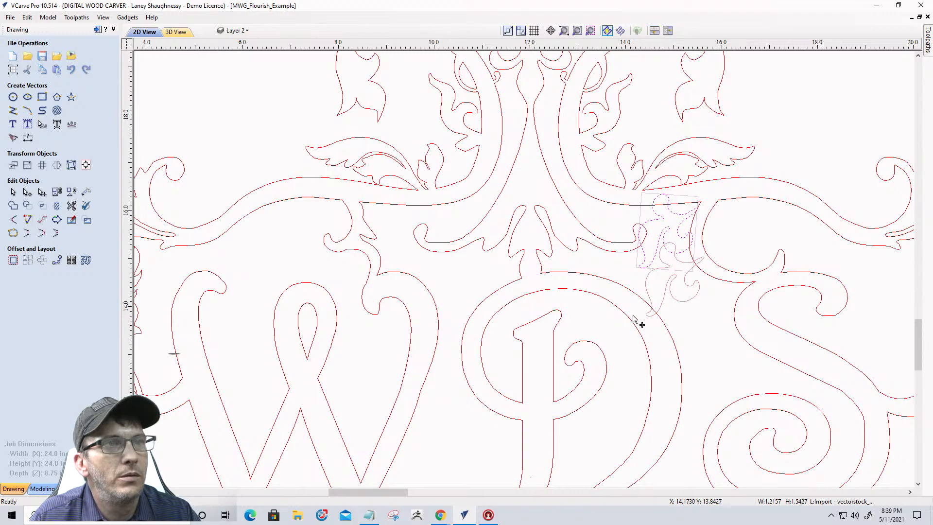
pyautogui.moveTo(645, 235); pyautogui.dragTo(678, 261)
pyautogui.moveTo(678, 261); pyautogui.dragTo(677, 274)
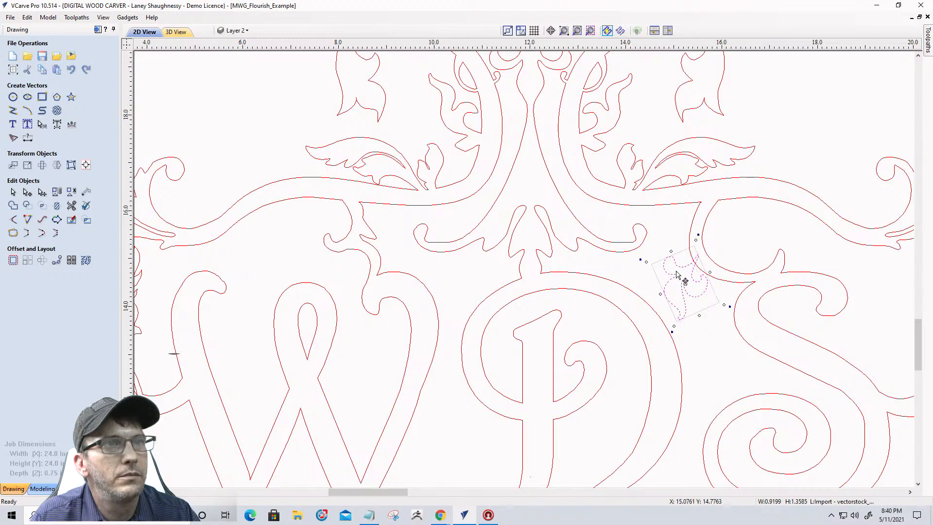
# - Try trimming the sprig's overlapping tip and the stem edge between its sides, opening the sprig into the S stem
pyautogui.scroll(3, 678, 275)
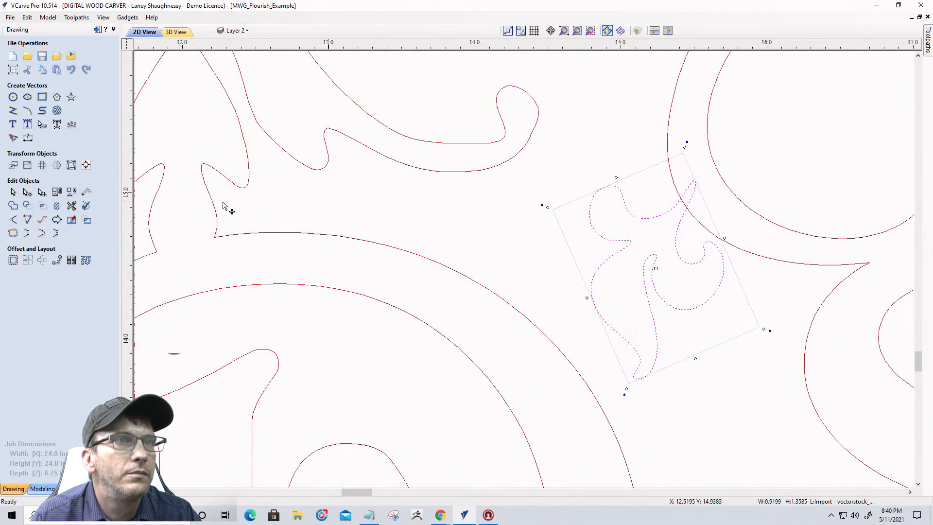
pyautogui.click(71, 206)
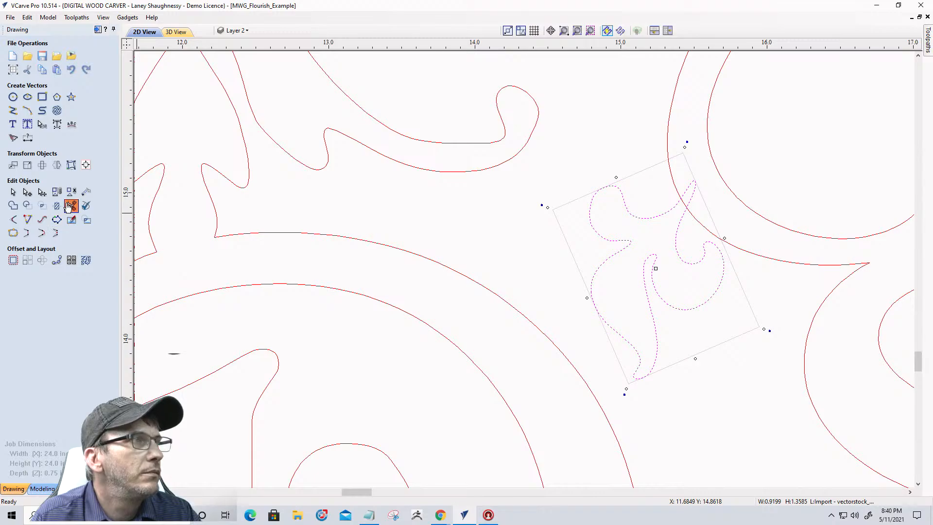
pyautogui.click(693, 192)
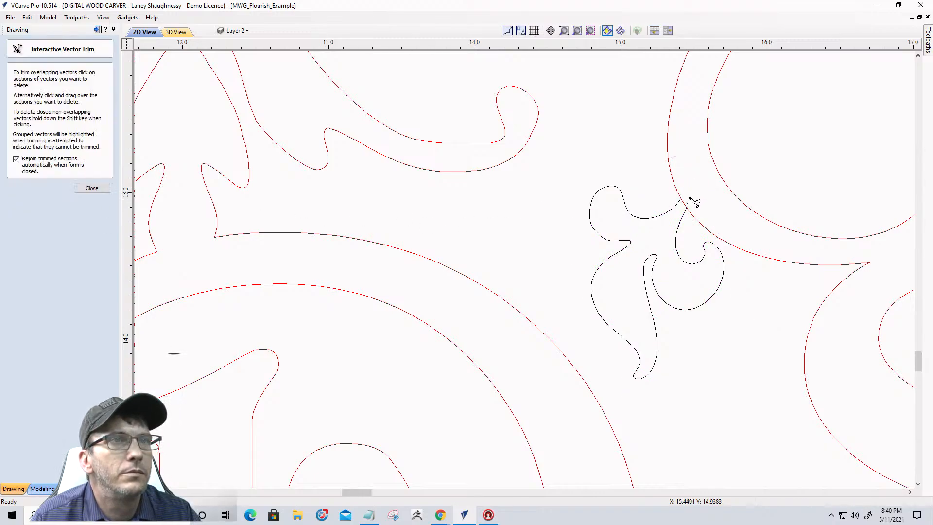
pyautogui.scroll(3, 690, 207)
pyautogui.scroll(-7, 688, 211)
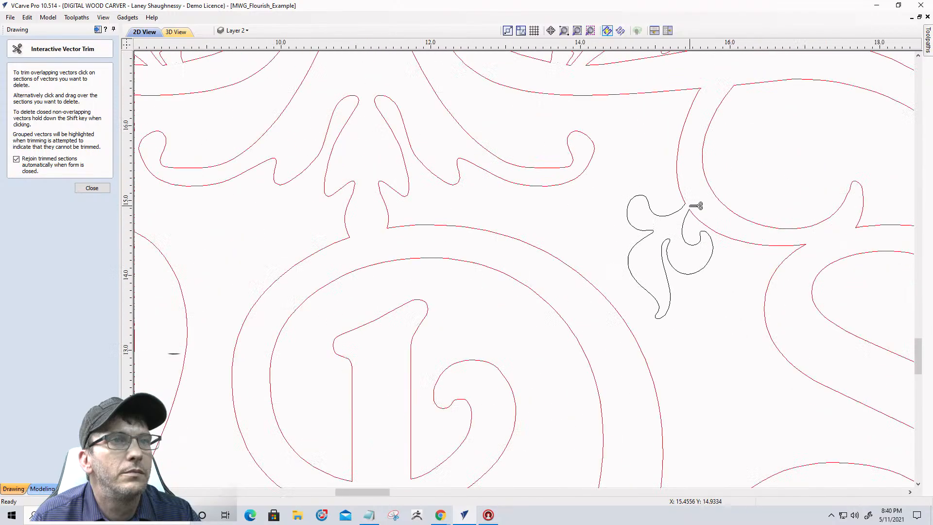
pyautogui.click(92, 188)
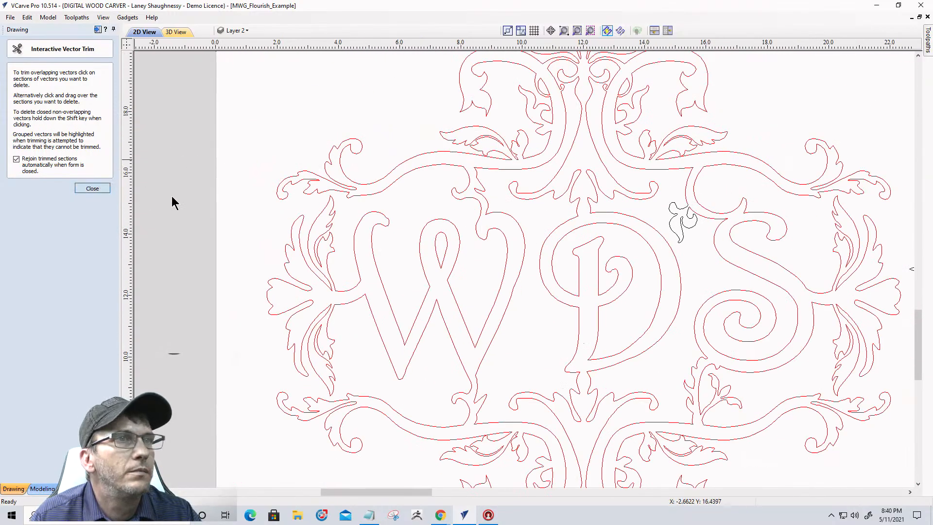
pyautogui.scroll(-3, 693, 262)
pyautogui.scroll(6, 735, 198)
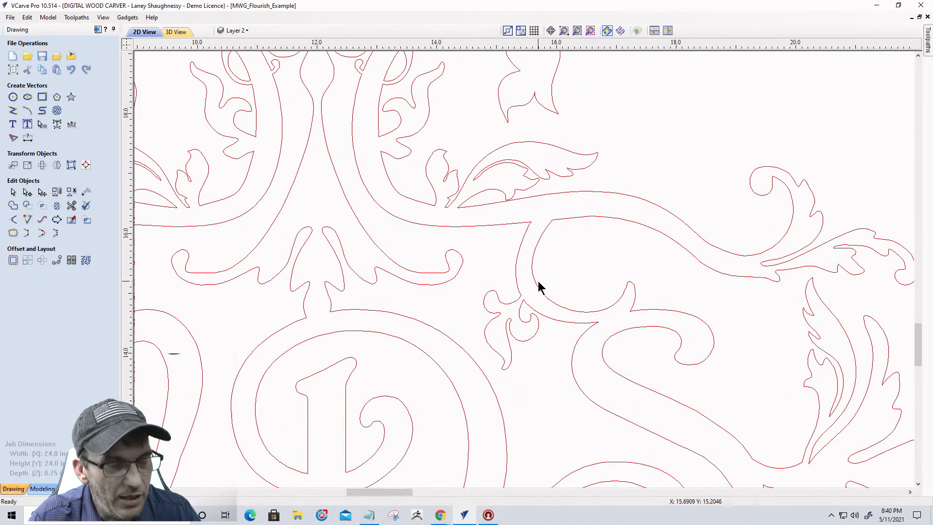
# - Place a copy of the untrimmed leaf sprig inside the S stem's curl
pyautogui.click(502, 308)
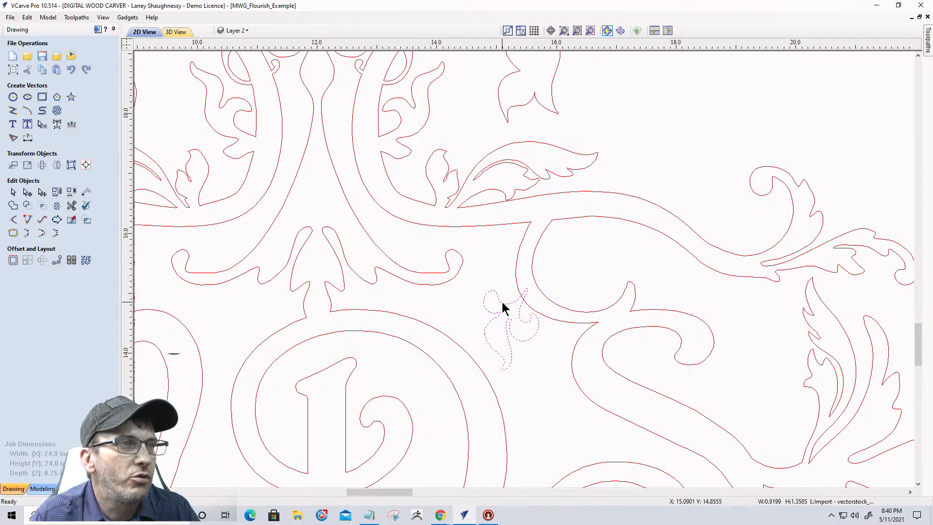
pyautogui.click(502, 311)
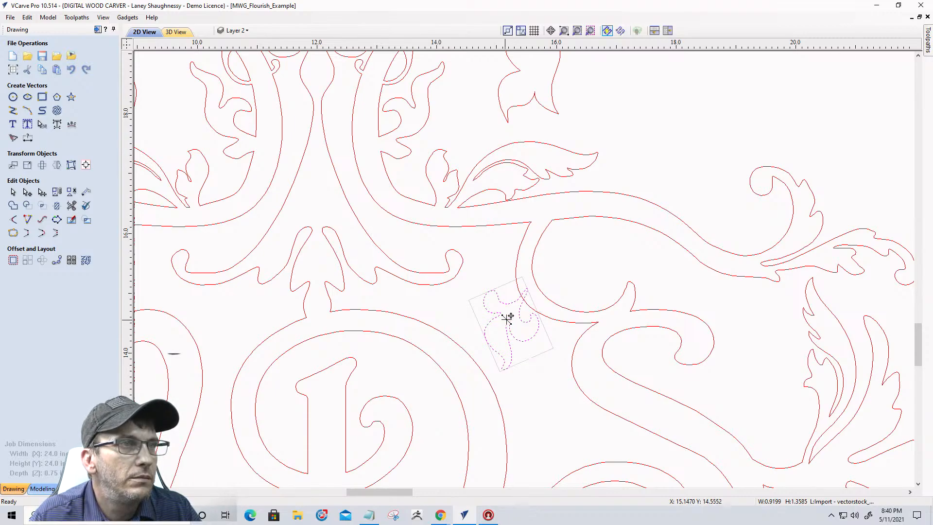
pyautogui.moveTo(507, 319); pyautogui.dragTo(583, 257)
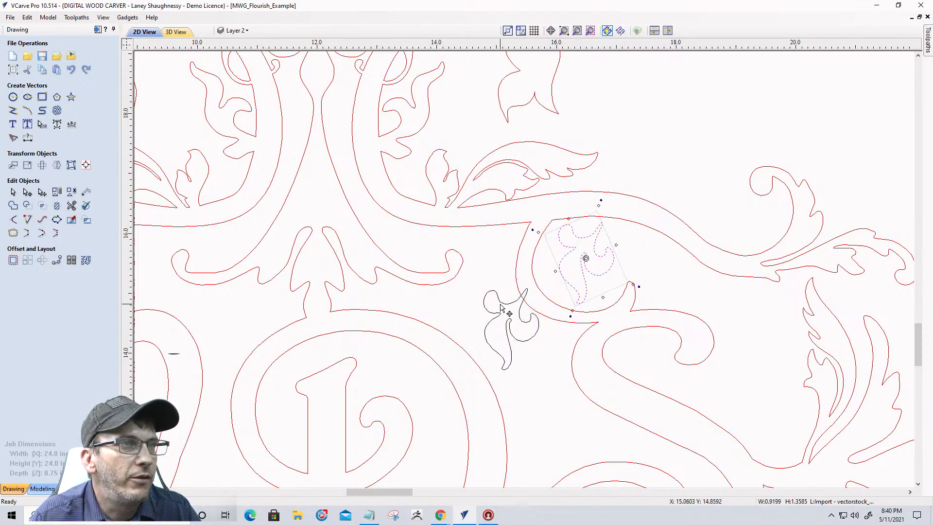
# - Trim the original sprig's overlapping tip and the stem edge crossing it so the sprig opens into the S stem
pyautogui.click(71, 205)
pyautogui.scroll(5, 535, 291)
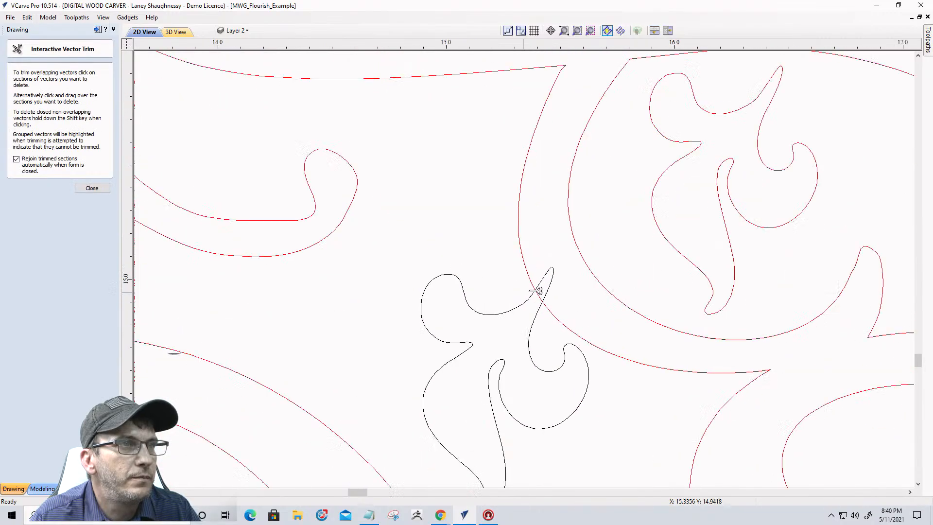
pyautogui.scroll(5, 537, 291)
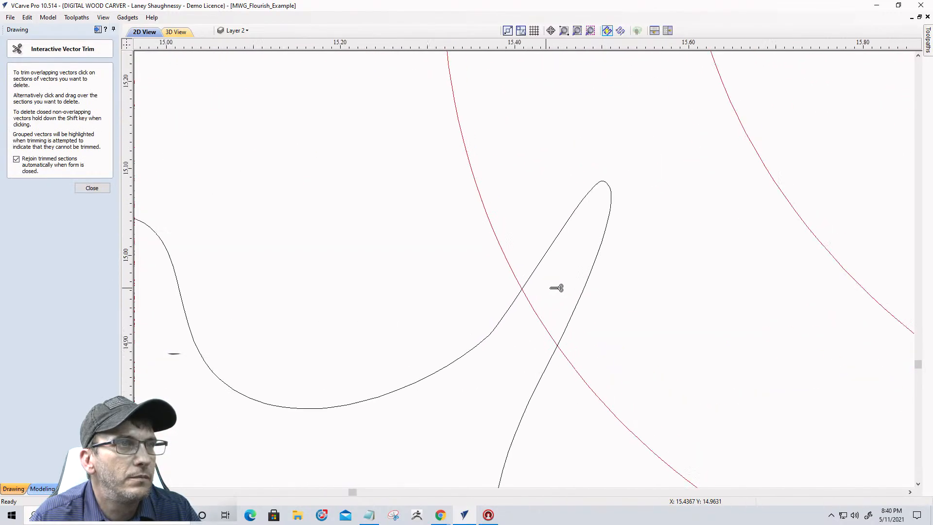
pyautogui.click(549, 321)
pyautogui.scroll(-8, 534, 325)
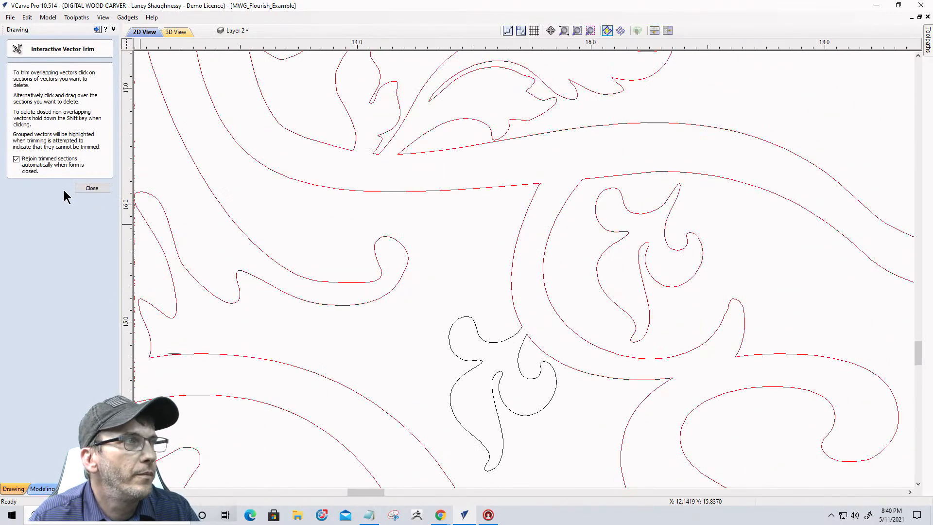
pyautogui.click(91, 189)
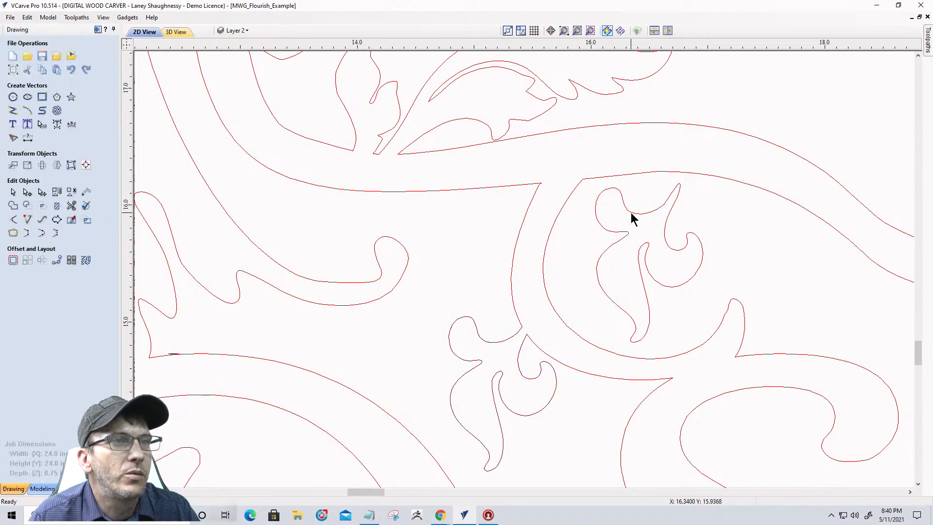
# - Delete the spare leaf sprig inside the S stem's curl
pyautogui.click(633, 218)
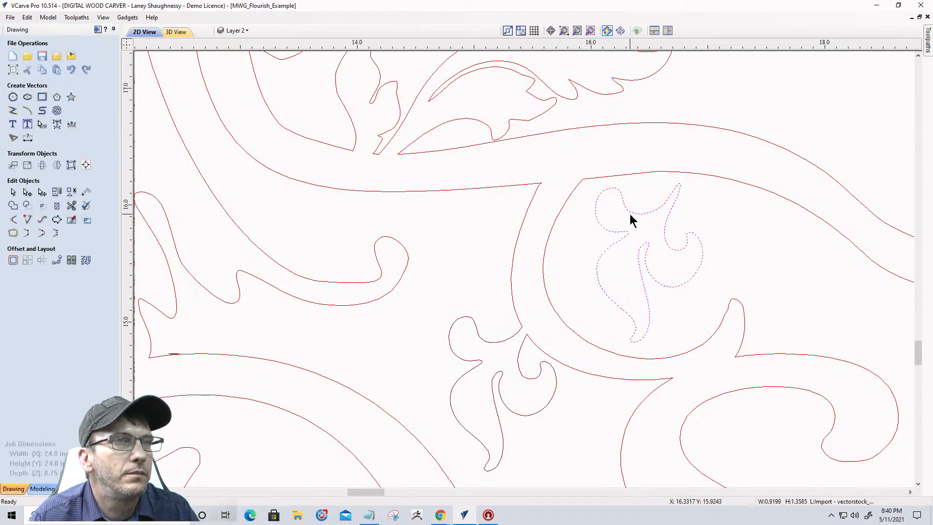
pyautogui.scroll(-2, 631, 220)
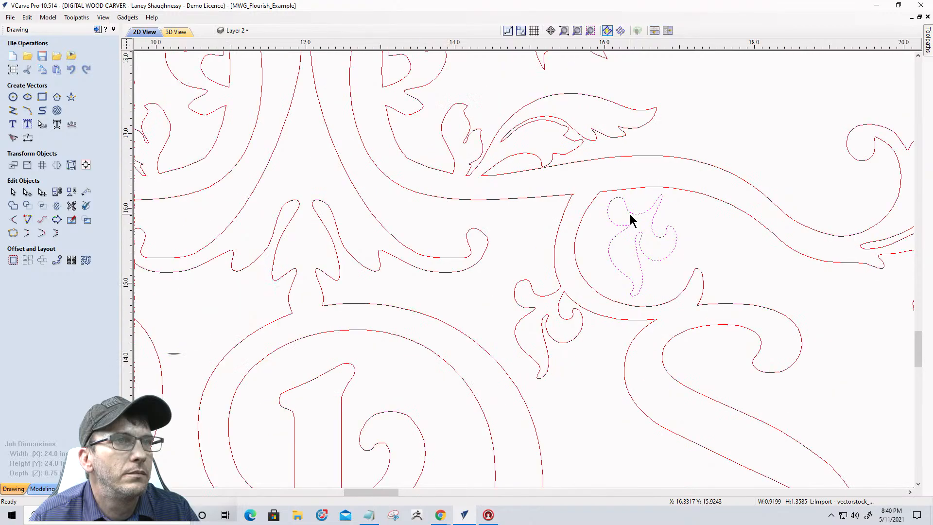
pyautogui.scroll(-1, 630, 219)
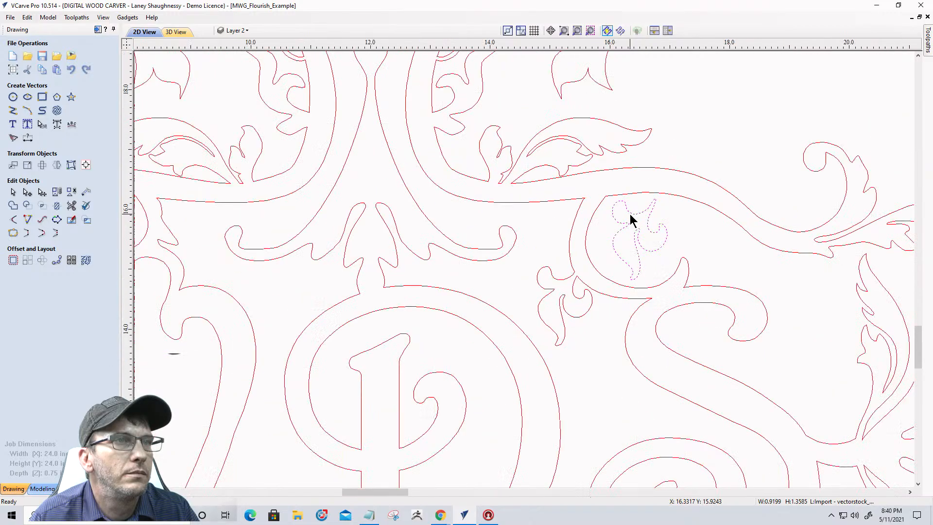
pyautogui.press('Delete')
pyautogui.scroll(-2, 624, 223)
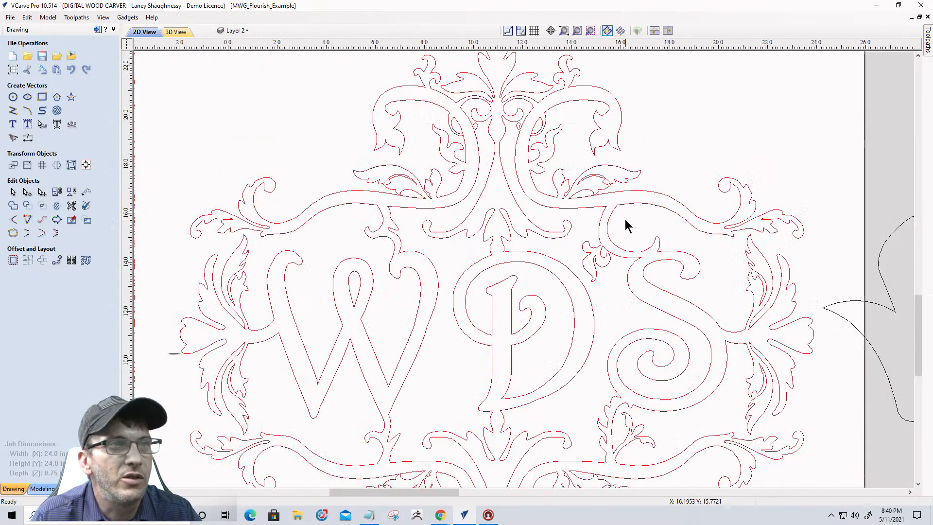
pyautogui.scroll(-2, 629, 248)
pyautogui.scroll(4, 684, 271)
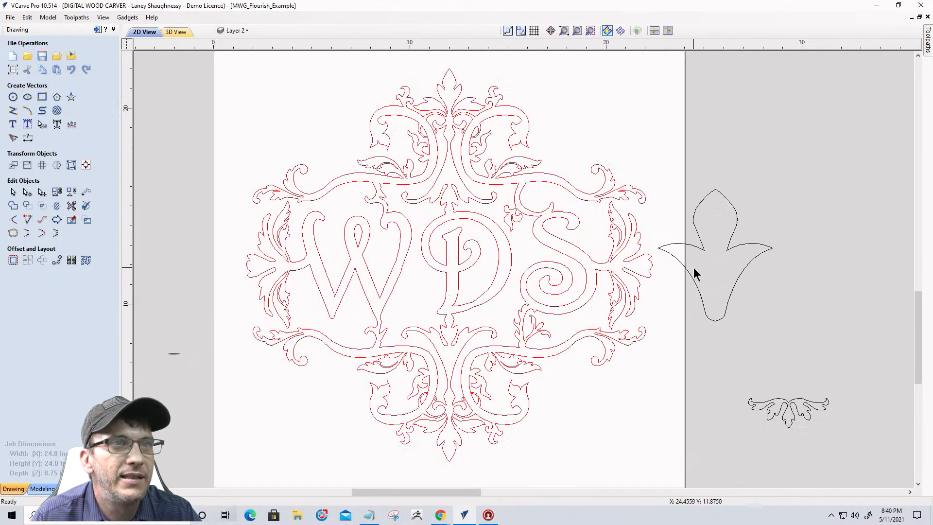
# - Shrink the three-pointed bud to about 0.76 by 0.88 inches and tilt it inside the S stem's curl, rounded end toward the flourish
pyautogui.click(691, 246)
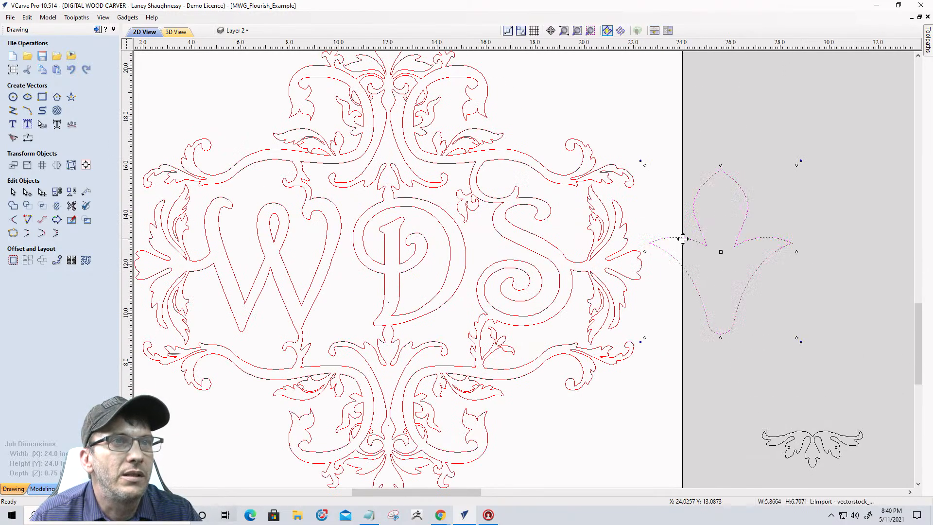
pyautogui.moveTo(644, 165); pyautogui.dragTo(756, 310)
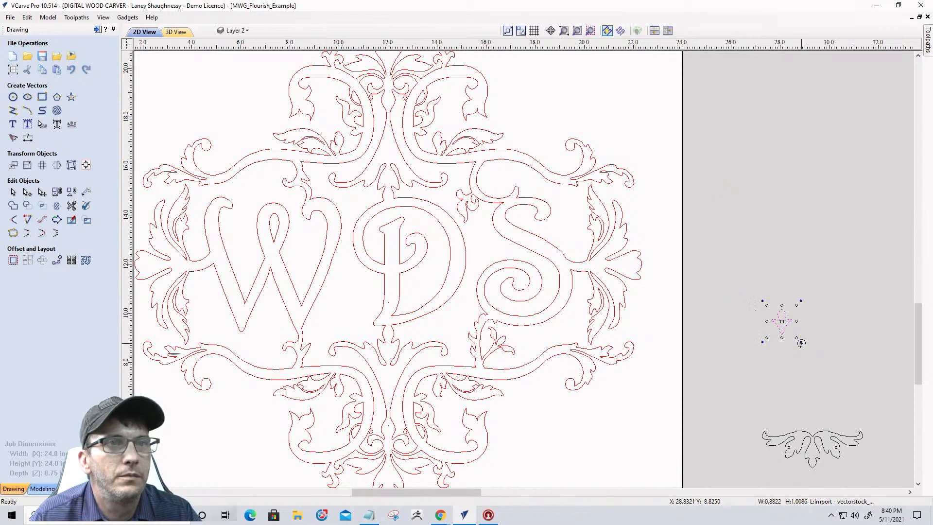
pyautogui.moveTo(801, 343); pyautogui.dragTo(489, 168)
pyautogui.scroll(4, 488, 170)
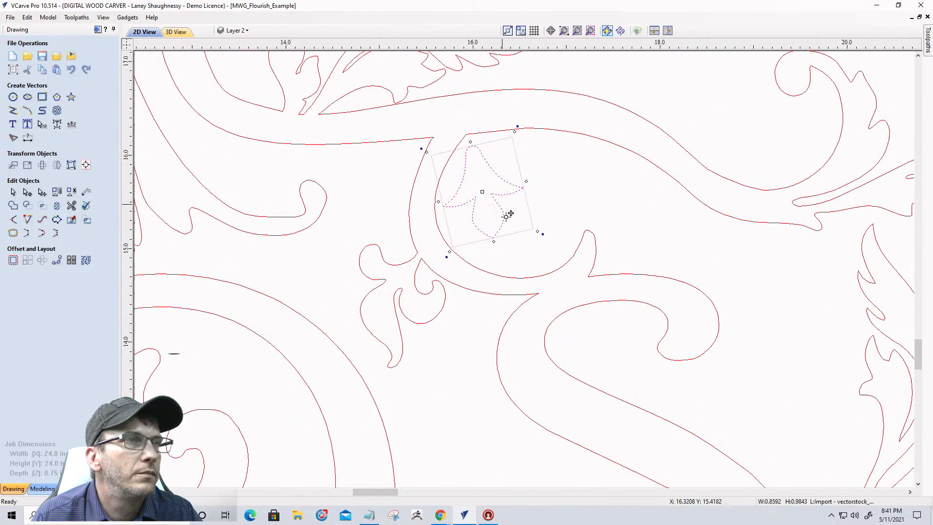
pyautogui.moveTo(499, 227); pyautogui.dragTo(510, 225)
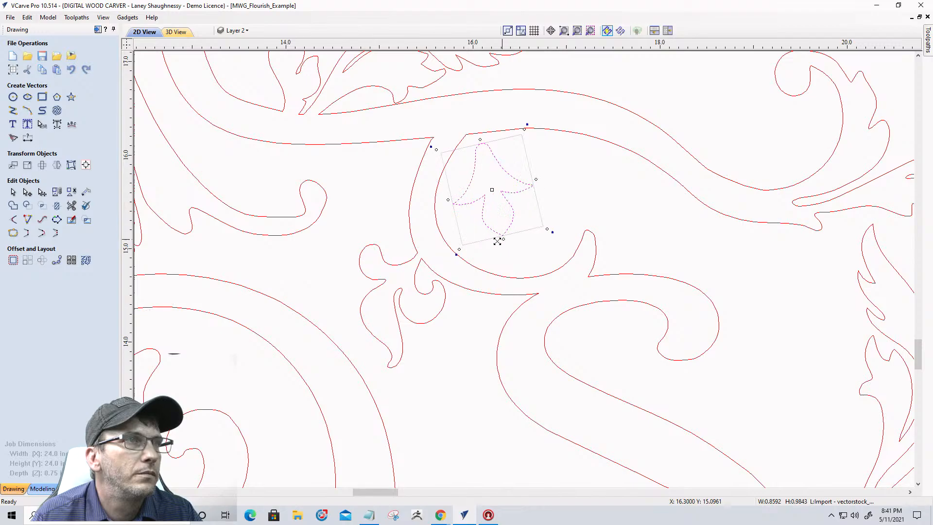
pyautogui.moveTo(459, 249); pyautogui.dragTo(467, 254)
pyautogui.moveTo(527, 125); pyautogui.dragTo(511, 125)
pyautogui.scroll(3, 483, 135)
pyautogui.scroll(4, 480, 141)
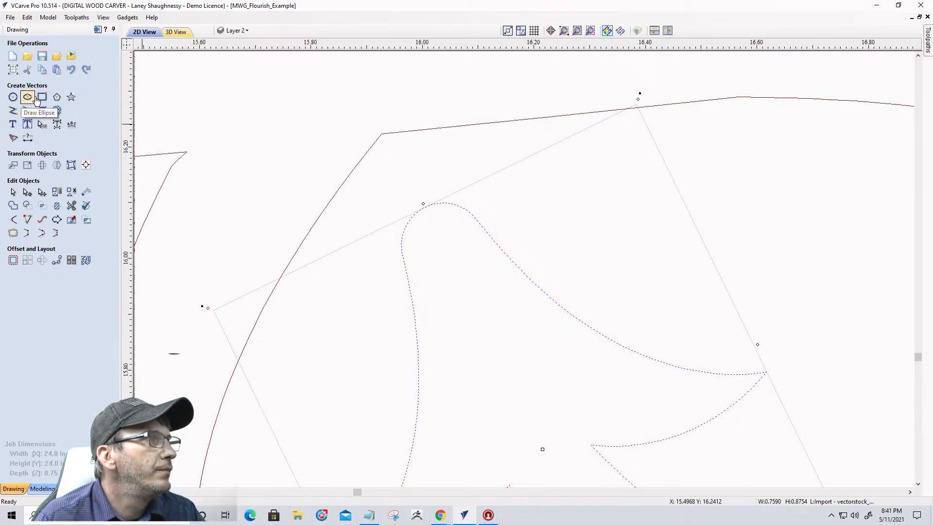
pyautogui.click(41, 110)
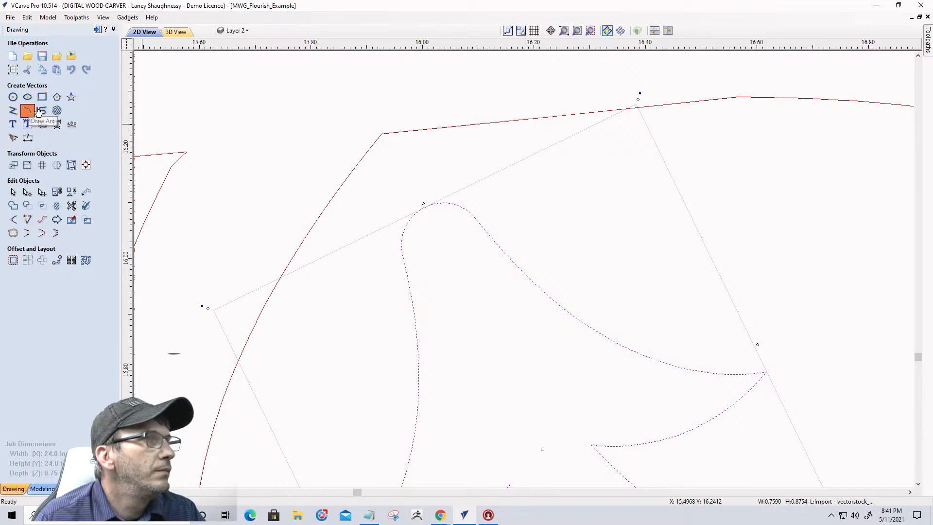
pyautogui.click(478, 221)
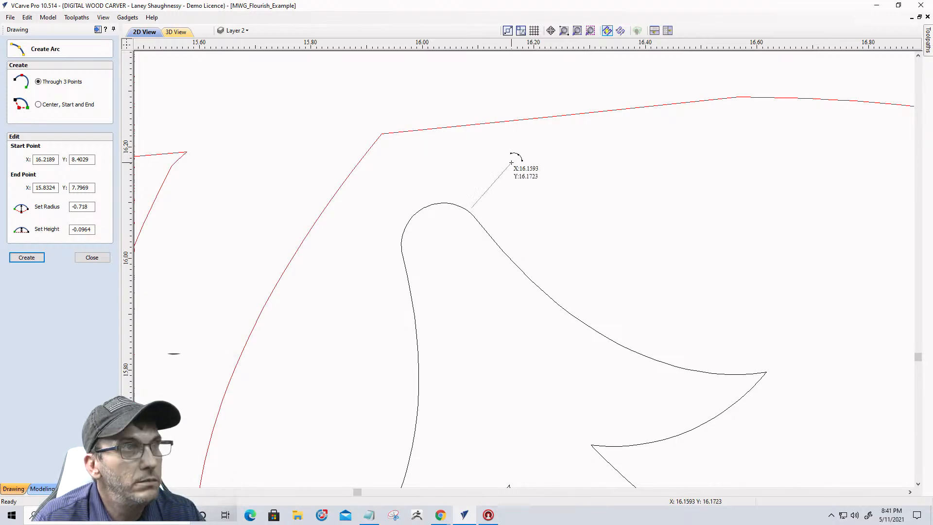
pyautogui.press('Escape')
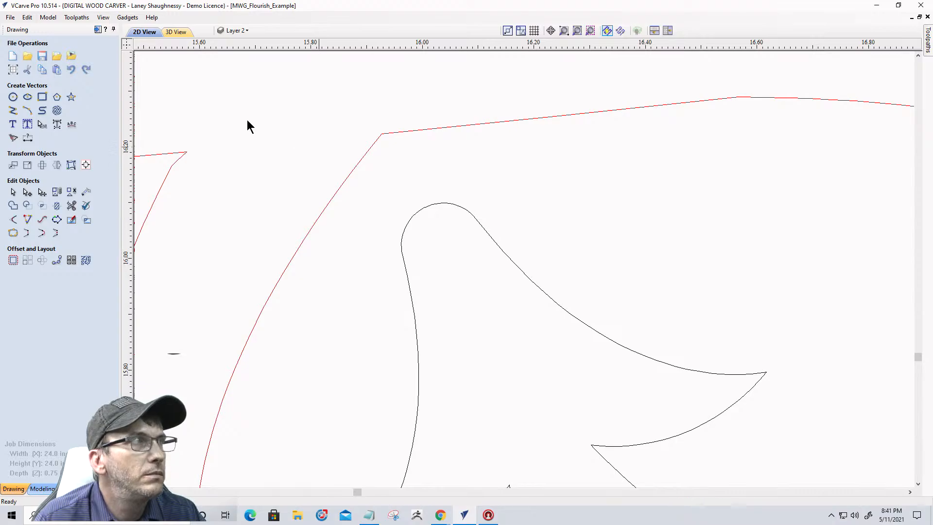
# - Draw two three-point arcs from the sides of the bud's rounded end across the flourish edge, with radii of about 0.62 and 0.45 inches
pyautogui.click(27, 111)
pyautogui.scroll(3, 460, 164)
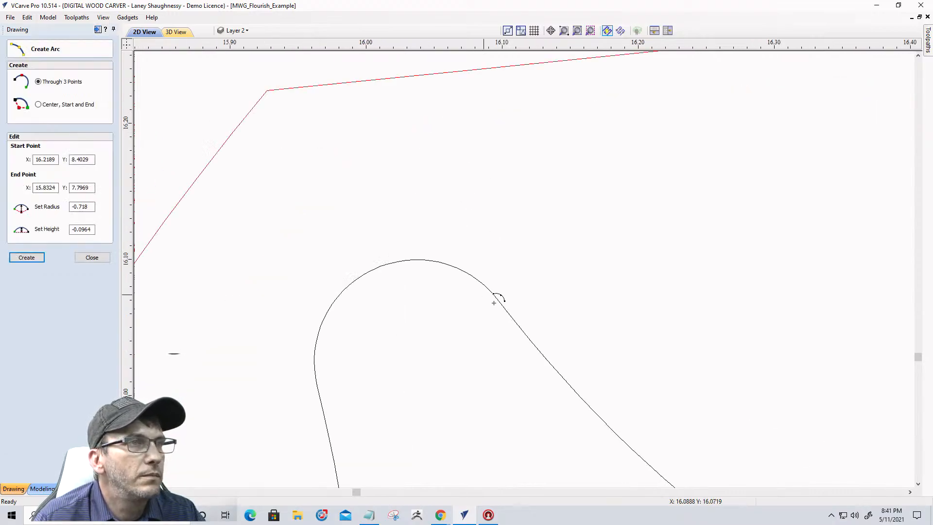
pyautogui.scroll(-5, 360, 112)
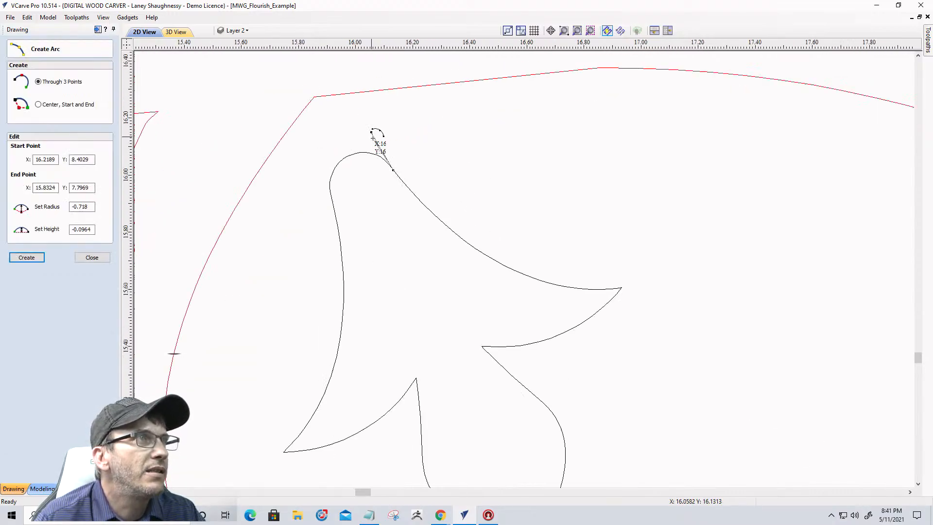
pyautogui.click(382, 154)
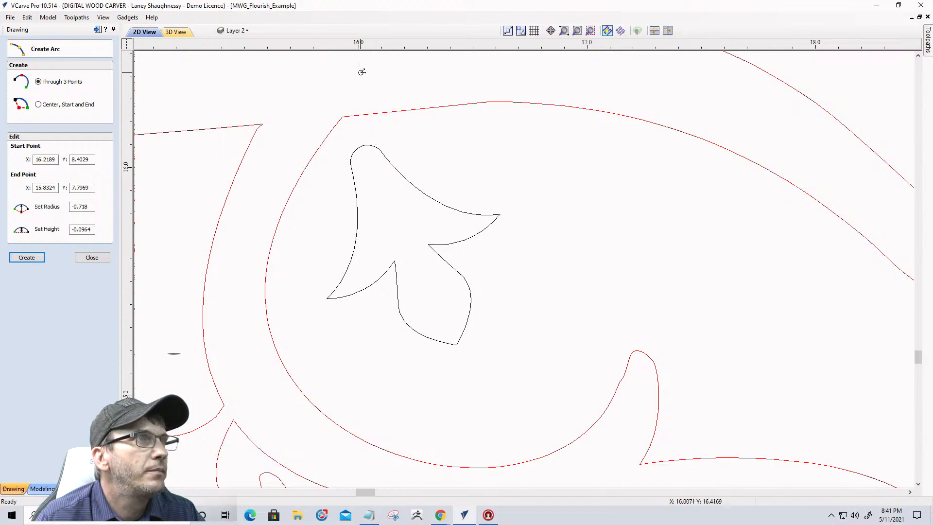
pyautogui.click(347, 66)
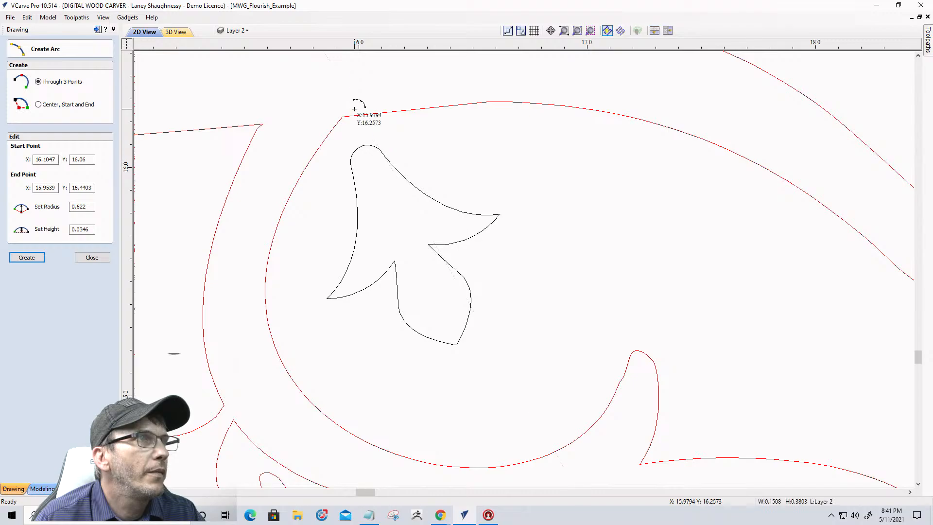
pyautogui.click(359, 109)
pyautogui.click(352, 173)
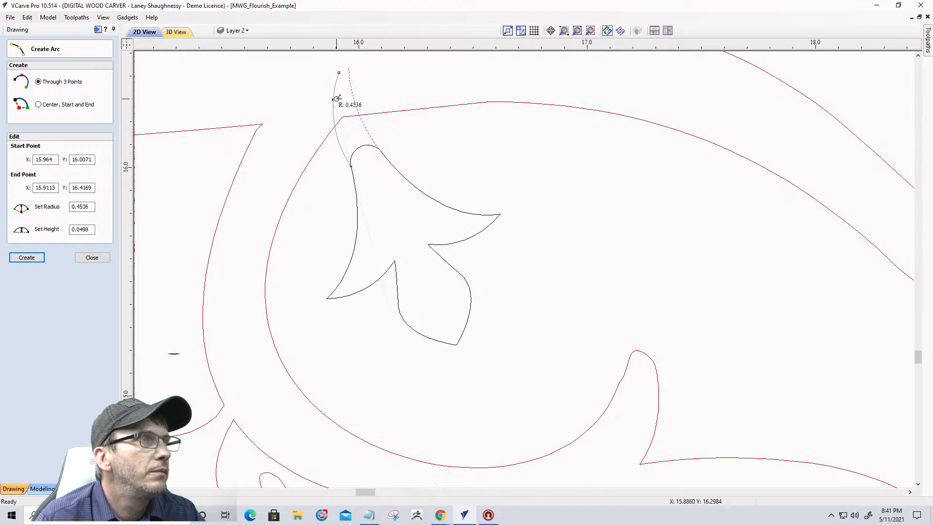
pyautogui.click(336, 98)
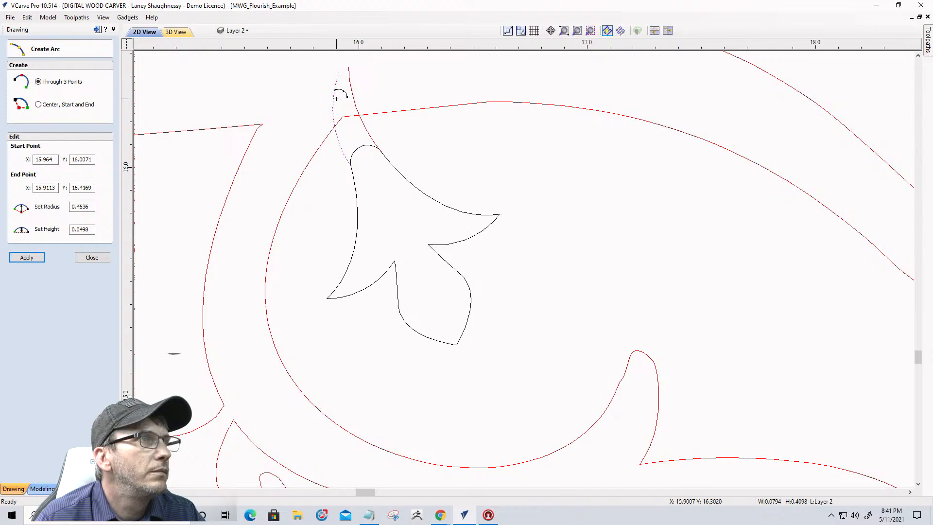
pyautogui.click(92, 258)
# - Trim the two arcs' ends beyond the flourish edge and the edge segment between them
pyautogui.scroll(2, 334, 125)
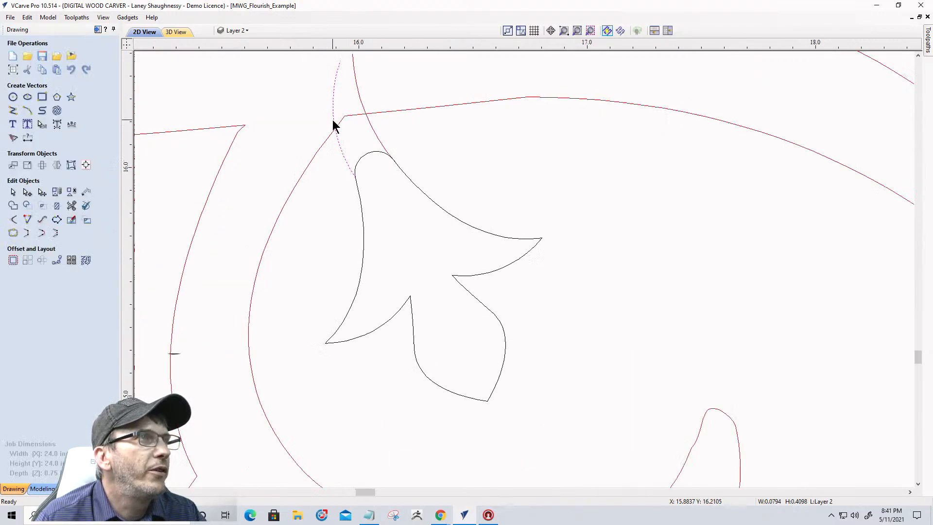
pyautogui.scroll(-2, 333, 125)
pyautogui.scroll(4, 333, 125)
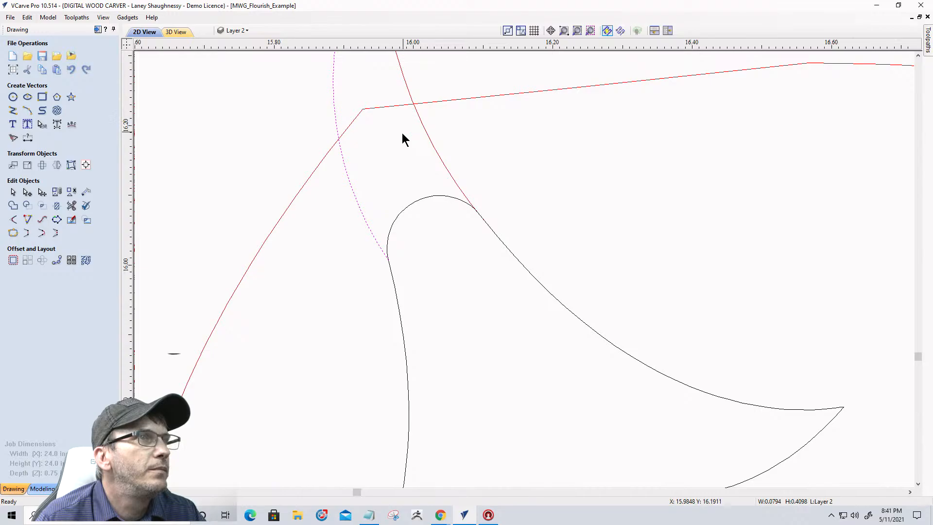
pyautogui.scroll(-4, 403, 139)
pyautogui.click(71, 206)
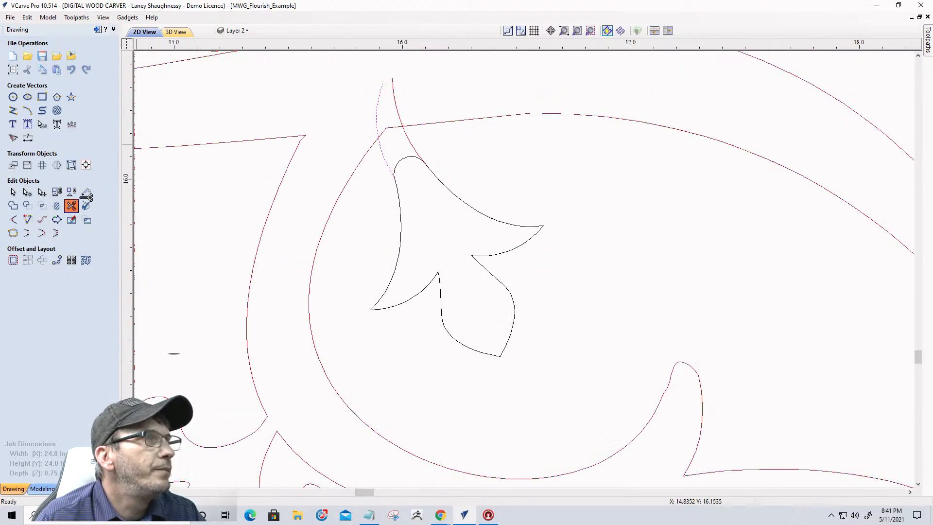
pyautogui.click(398, 102)
pyautogui.click(378, 112)
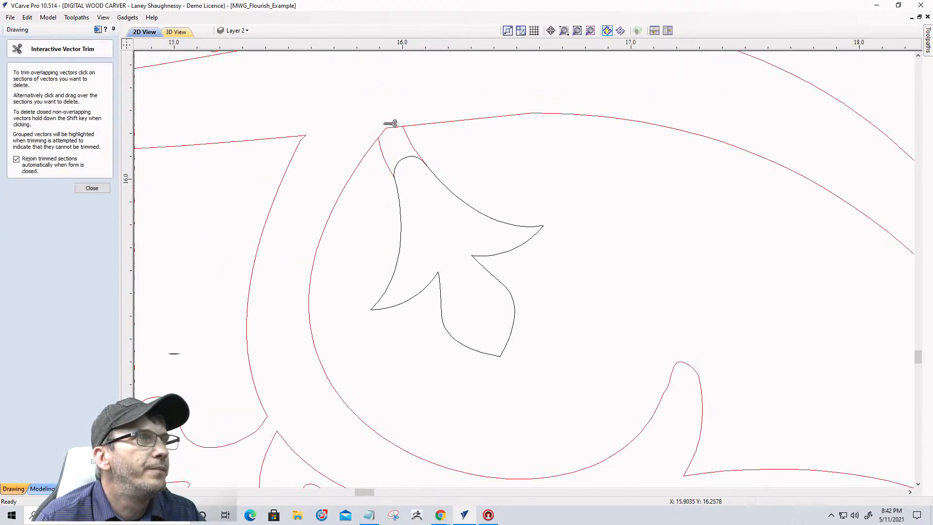
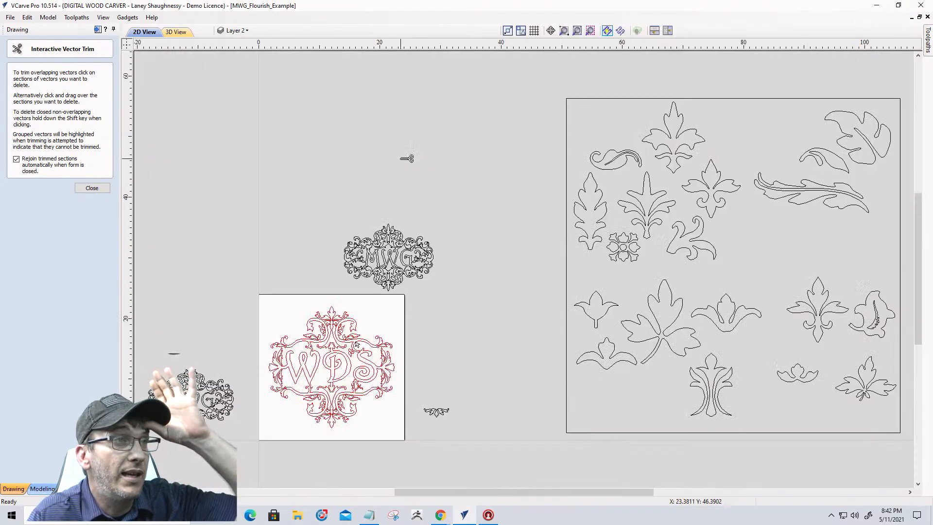
pyautogui.scroll(5, 209, 359)
pyautogui.scroll(-6, 485, 272)
pyautogui.scroll(5, 342, 344)
pyautogui.scroll(-5, 437, 300)
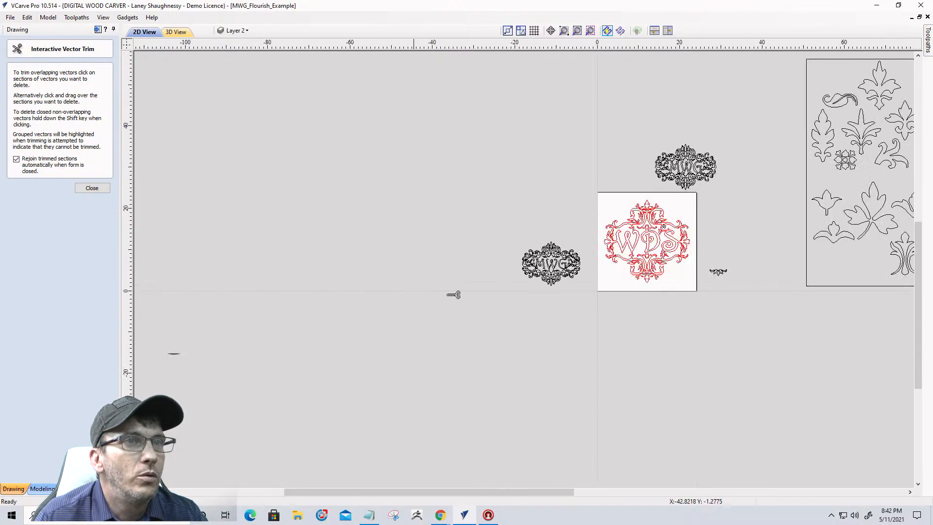
pyautogui.scroll(10, 707, 216)
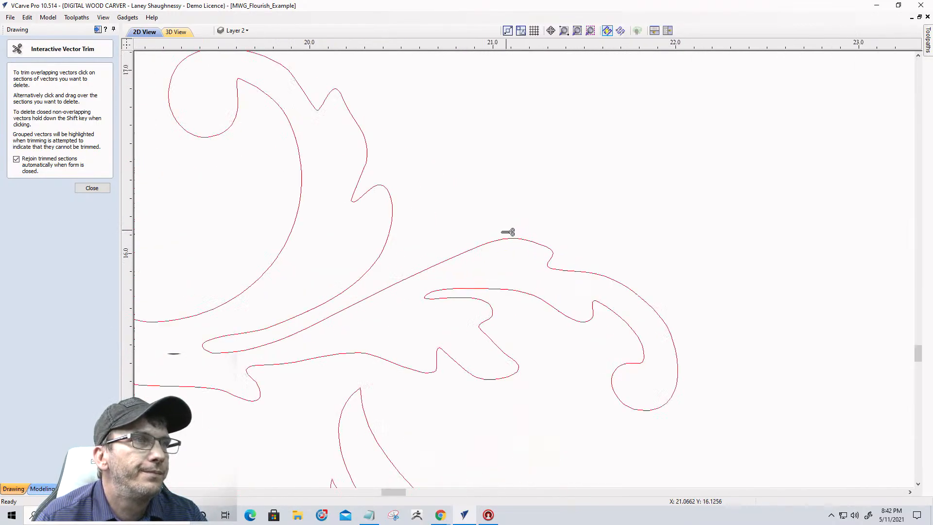
pyautogui.scroll(-3, 502, 237)
# - Trim away the bud's rounded end and the leftover sliver beside the arc, rejoining the bud outline with the flourish
pyautogui.scroll(10, 291, 233)
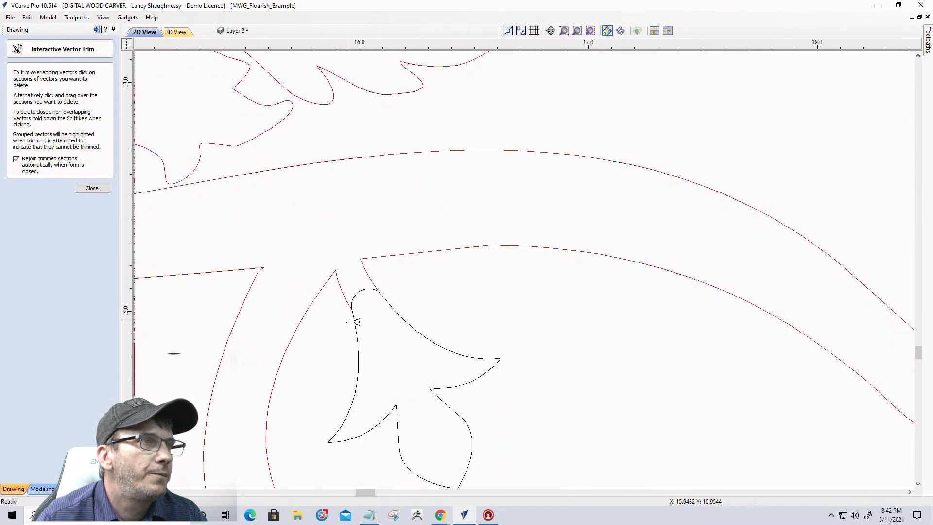
pyautogui.click(400, 204)
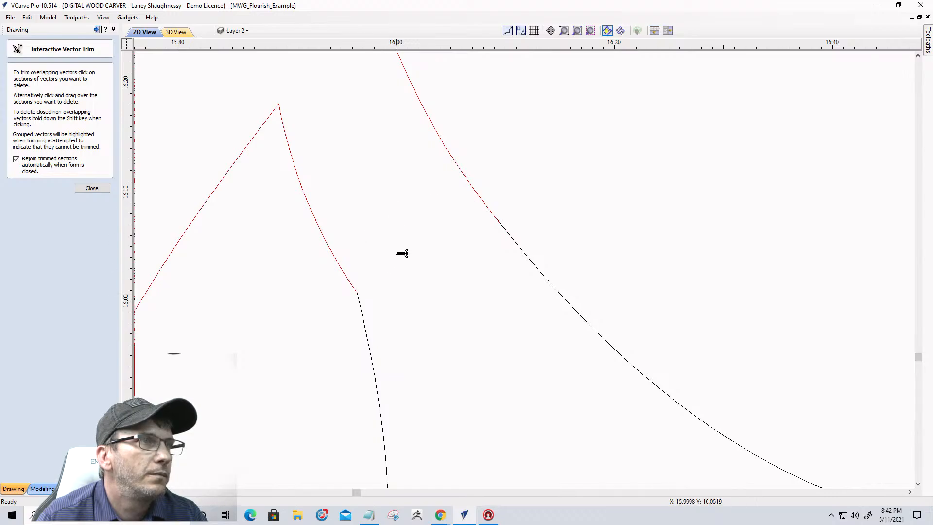
pyautogui.scroll(3, 439, 267)
pyautogui.scroll(5, 558, 200)
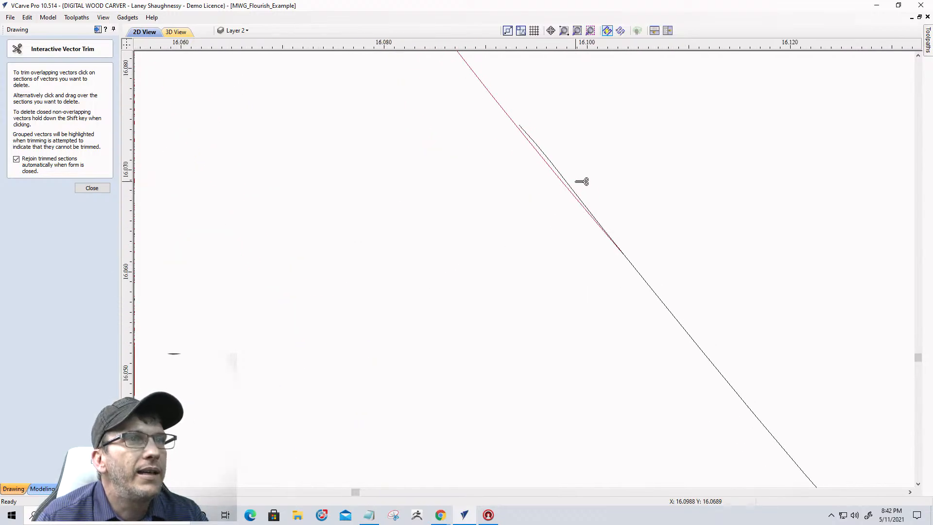
pyautogui.click(559, 168)
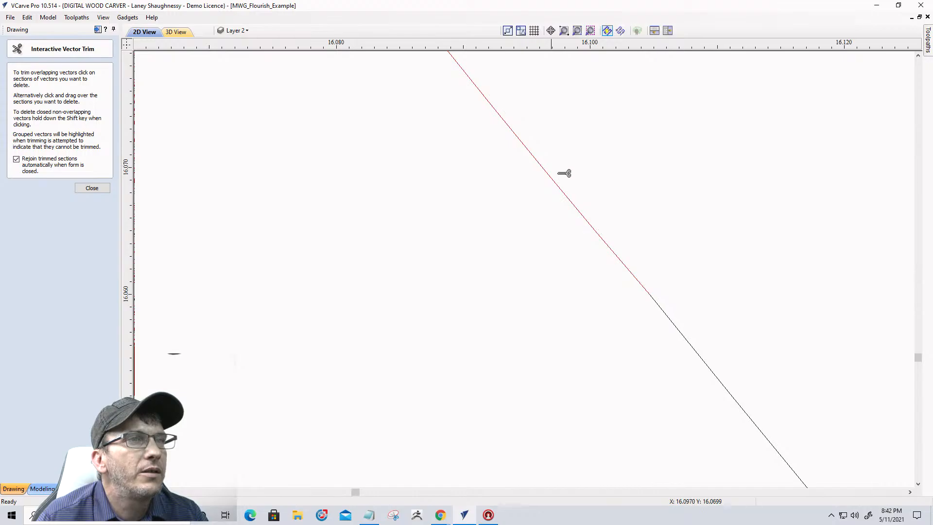
pyautogui.scroll(-6, 584, 180)
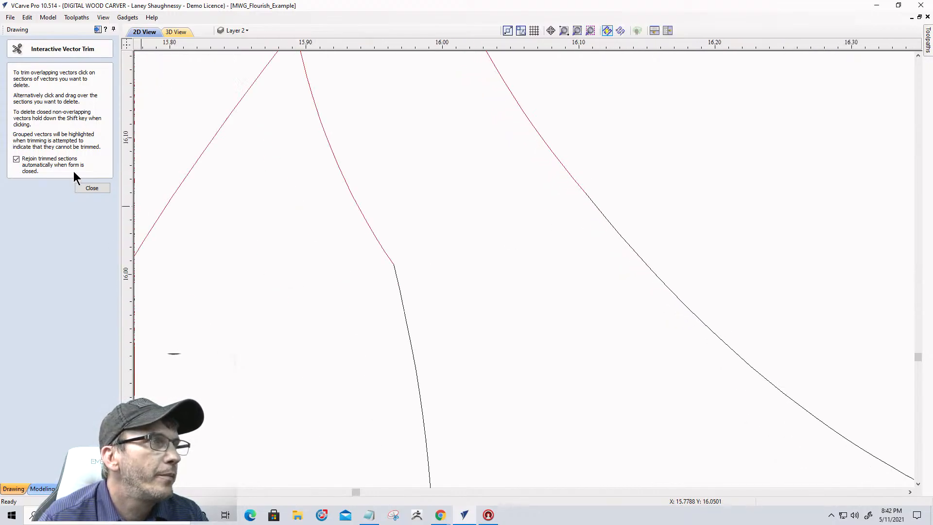
pyautogui.click(92, 188)
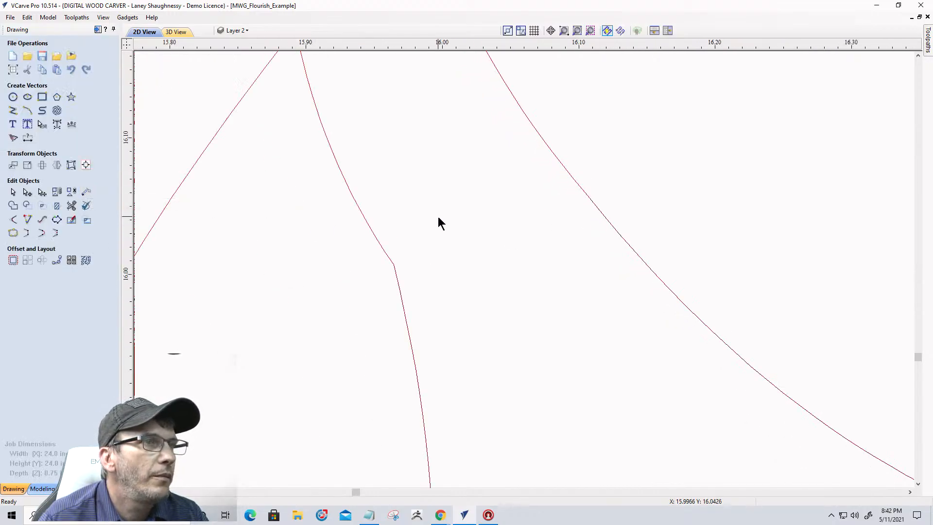
# - Examine the whole WDS monogram and the area around the W for places that still need ornaments
pyautogui.scroll(-8, 438, 213)
pyautogui.scroll(-5, 538, 238)
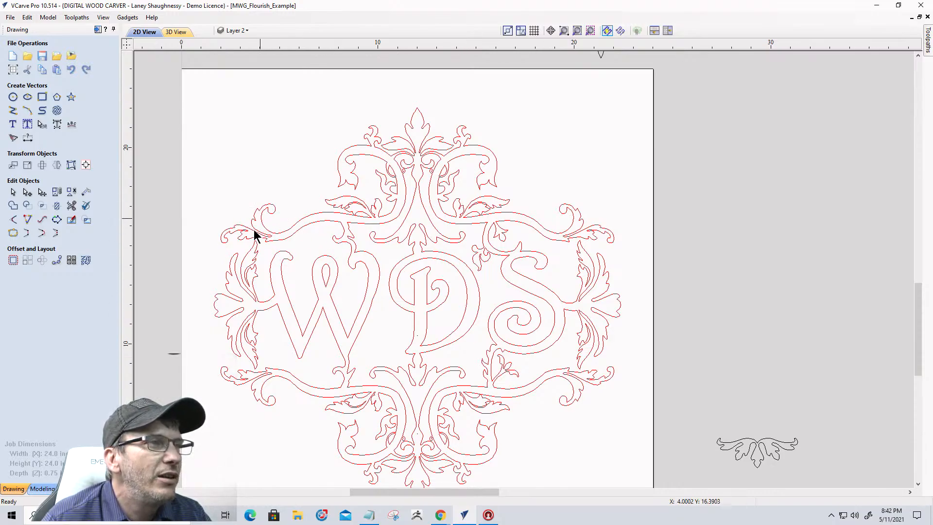
pyautogui.scroll(-1, 271, 231)
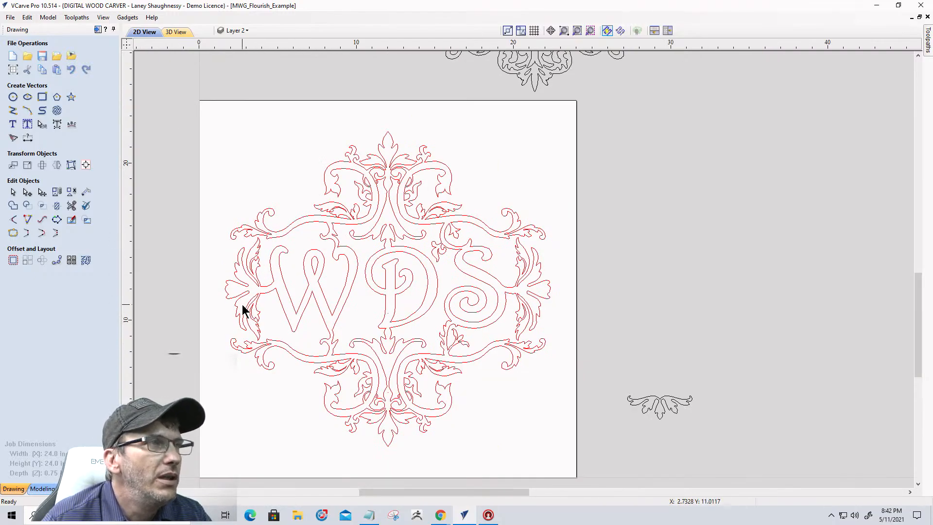
pyautogui.scroll(2, 242, 309)
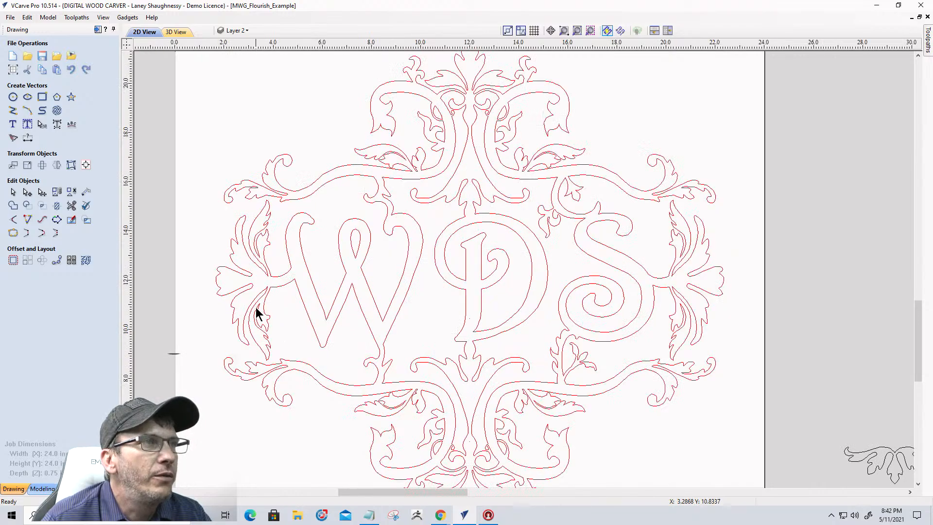
pyautogui.scroll(3, 374, 196)
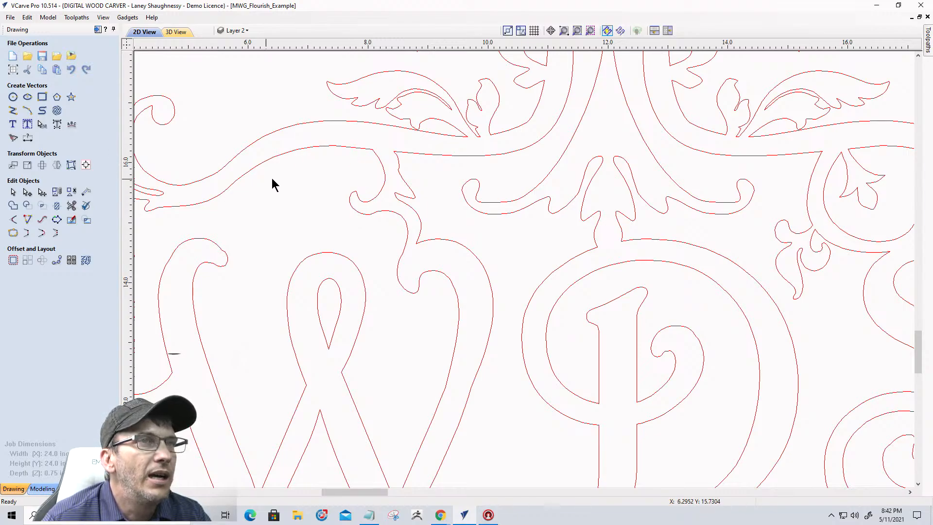
pyautogui.scroll(-4, 312, 206)
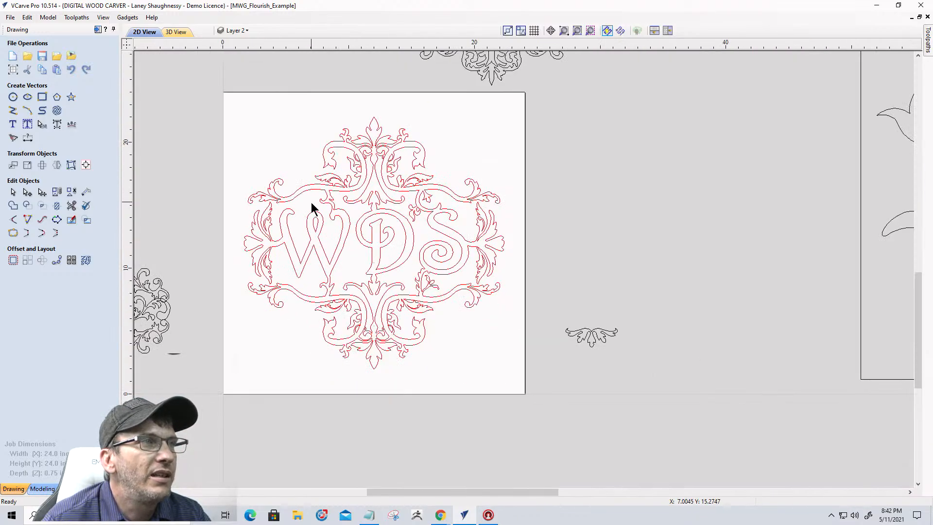
pyautogui.scroll(1, 302, 208)
pyautogui.scroll(-3, 305, 210)
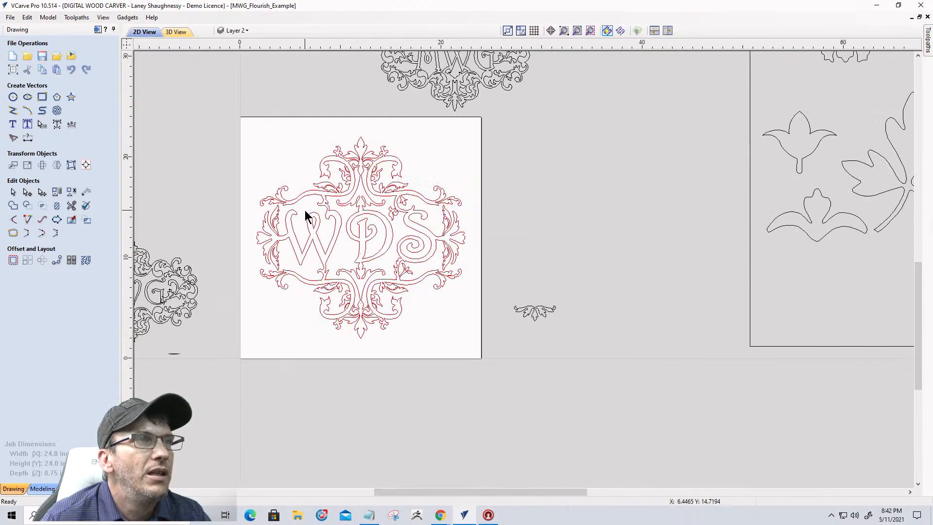
pyautogui.scroll(3, 274, 196)
pyautogui.scroll(2, 275, 195)
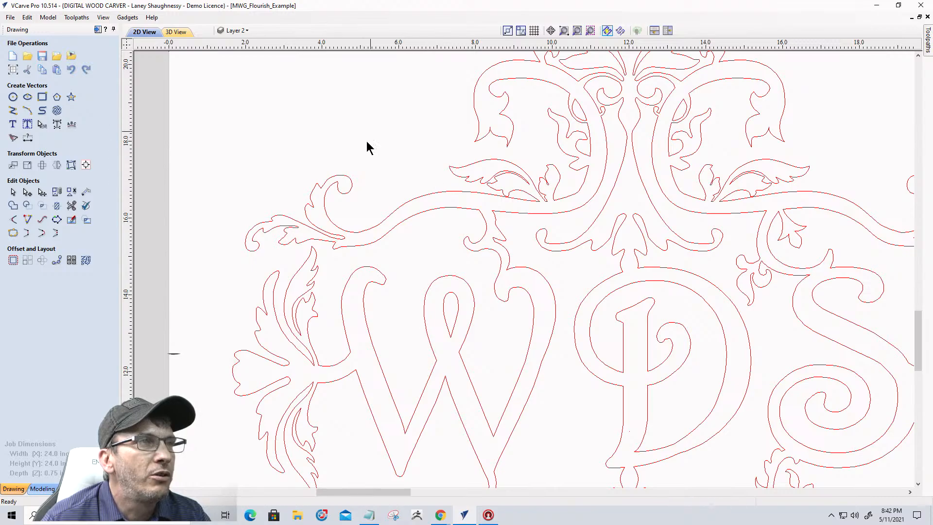
pyautogui.scroll(-3, 382, 170)
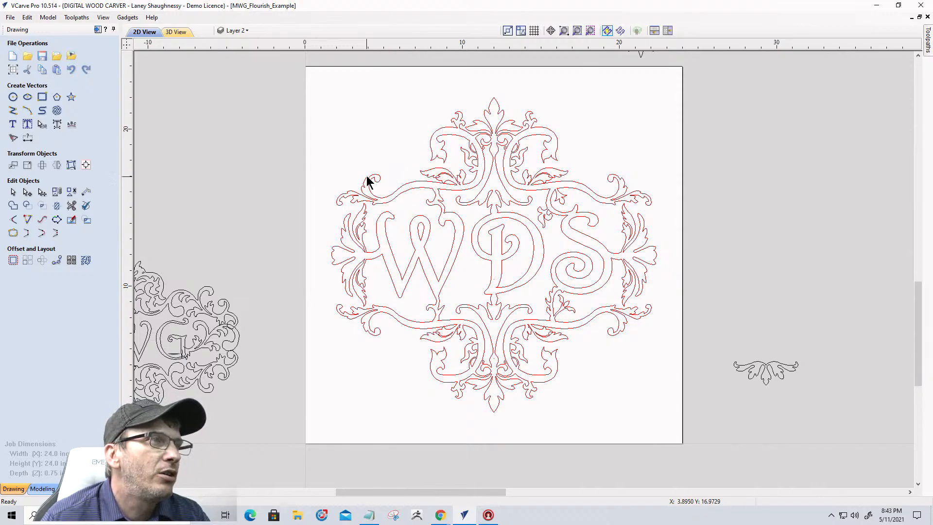
# - Delete the bordered sheet of loose leaf and flourish ornaments beside the job area
pyautogui.scroll(-7, 370, 177)
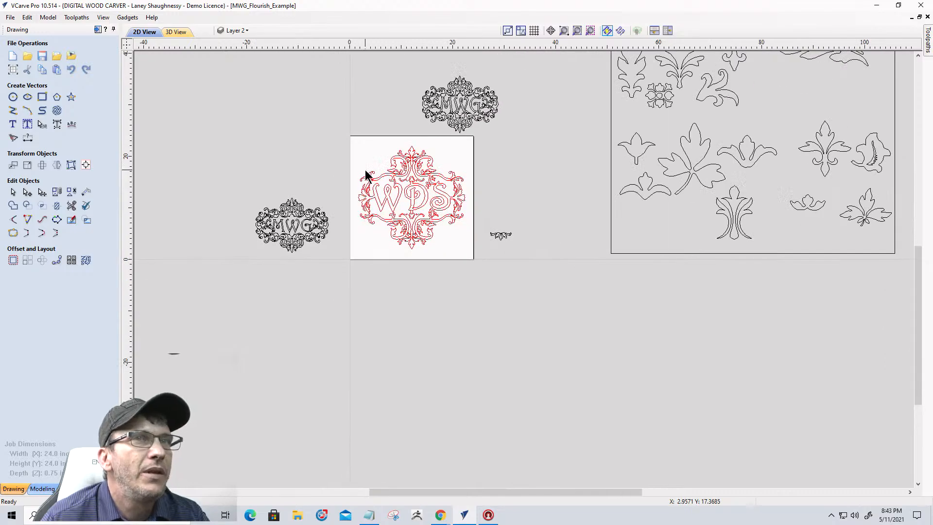
pyautogui.scroll(4, 580, 179)
pyautogui.scroll(1, 580, 179)
pyautogui.scroll(-4, 612, 245)
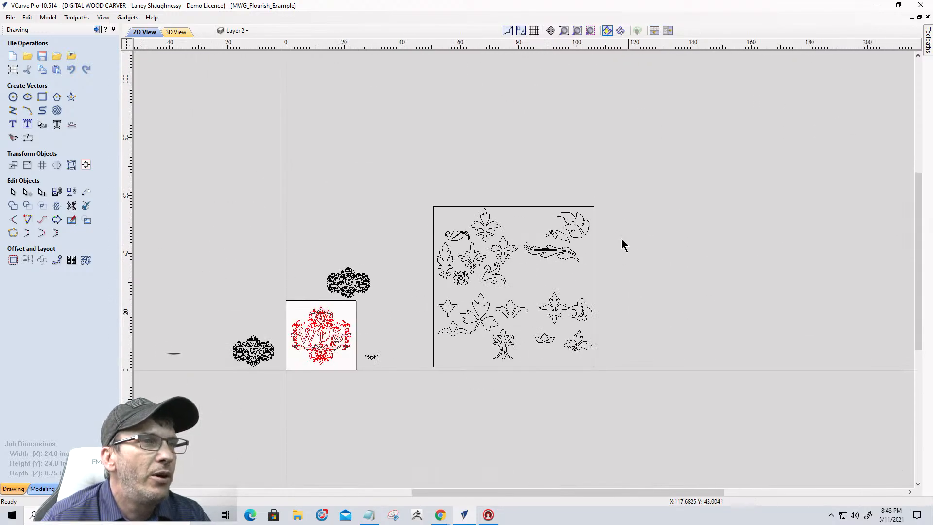
pyautogui.moveTo(407, 182); pyautogui.dragTo(638, 427)
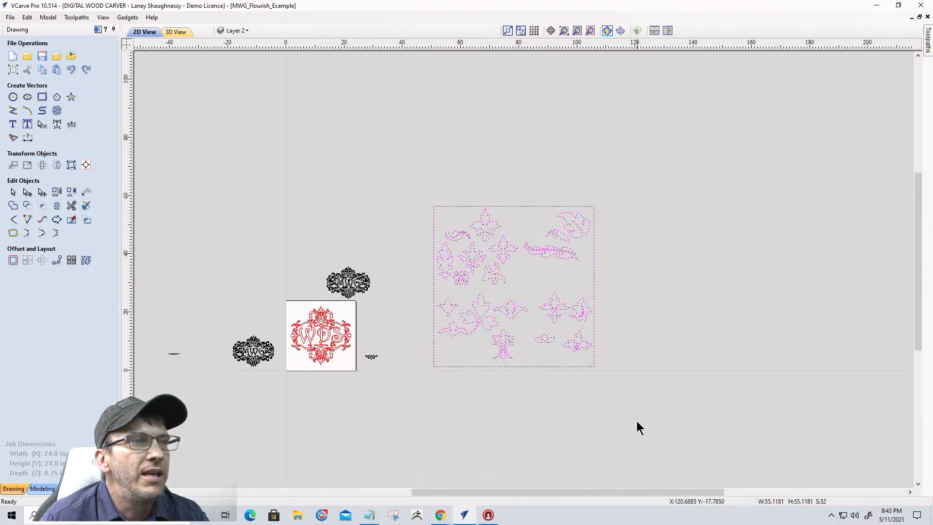
pyautogui.press('Delete')
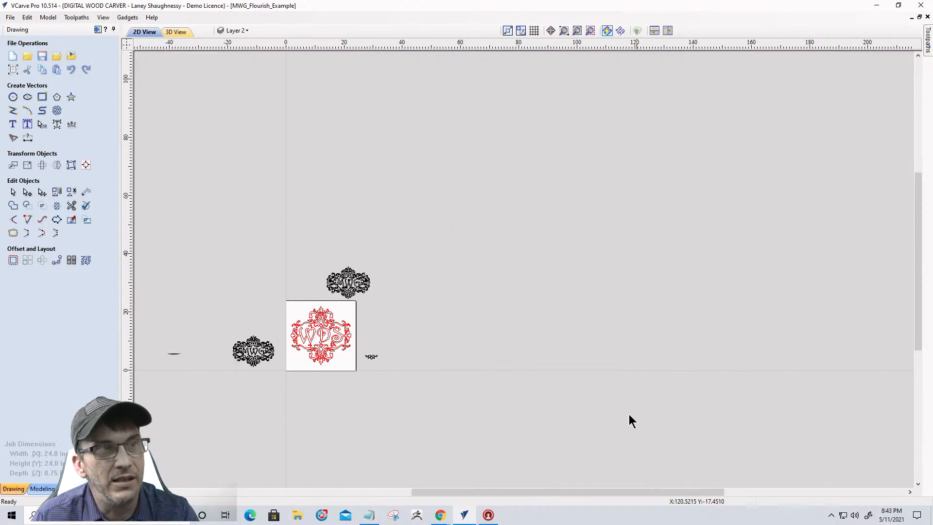
# - Import the vectors from the PDF file vectorstock_15524251
pyautogui.click(71, 56)
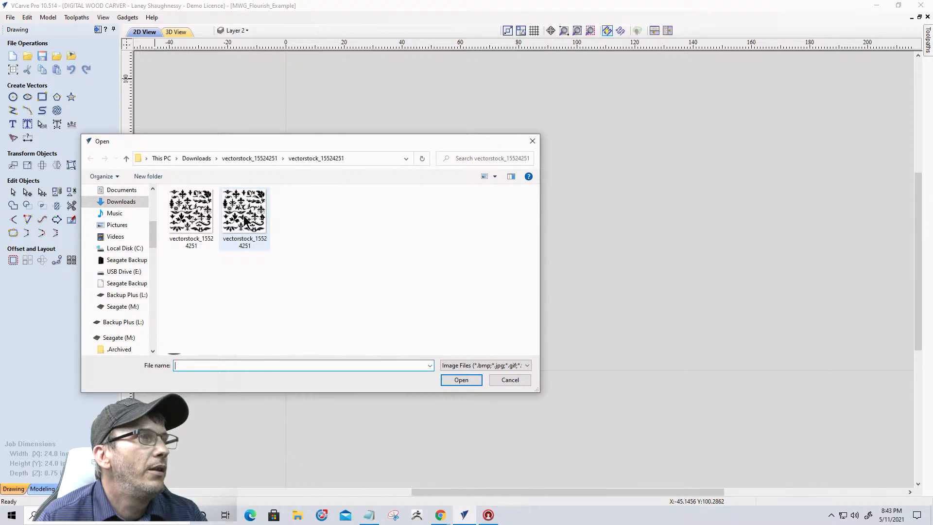
pyautogui.click(505, 381)
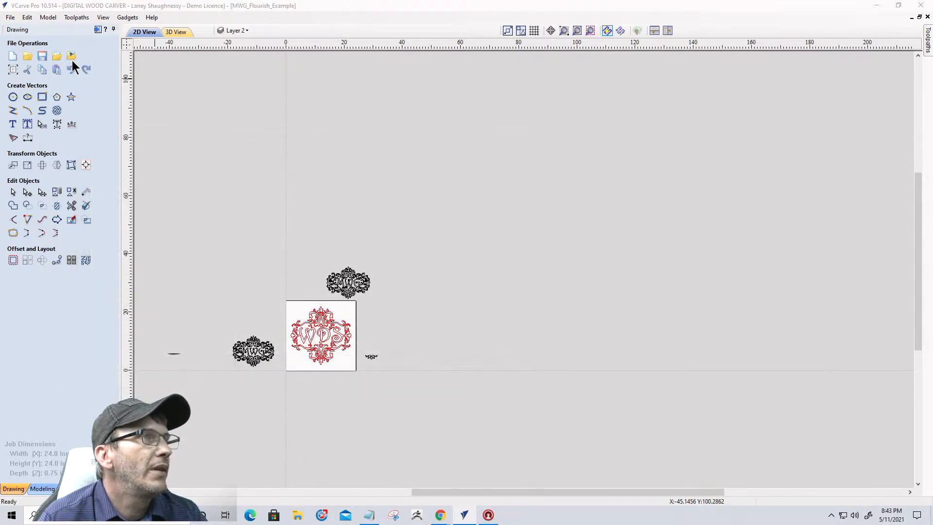
pyautogui.click(71, 60)
pyautogui.click(298, 218)
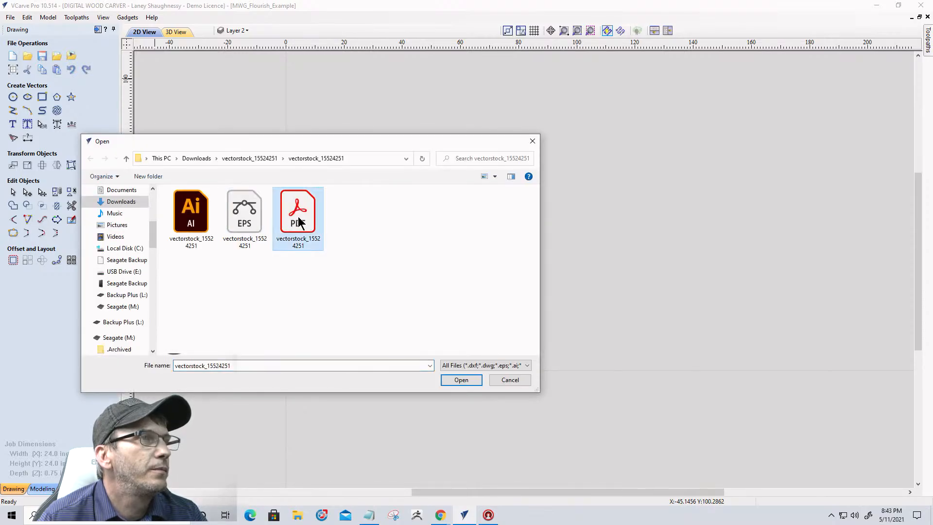
pyautogui.click(459, 380)
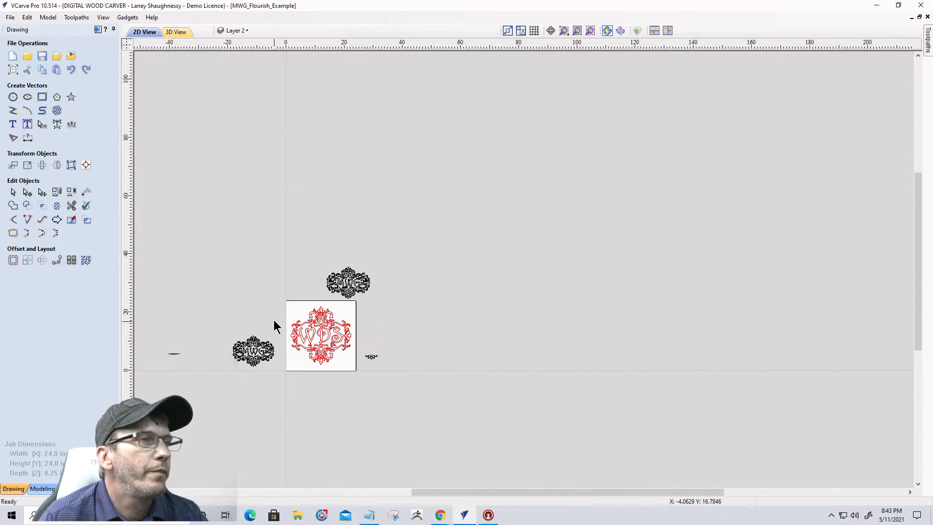
# - Move the imported sheet of ornaments clear of the job area, to the empty space on its right side
pyautogui.click(293, 208)
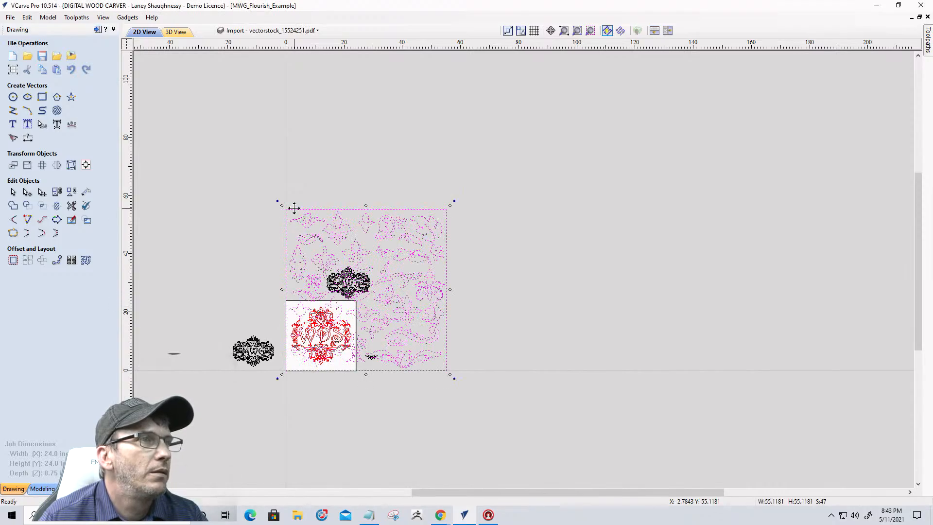
pyautogui.moveTo(293, 208); pyautogui.dragTo(431, 204)
pyautogui.scroll(6, 509, 308)
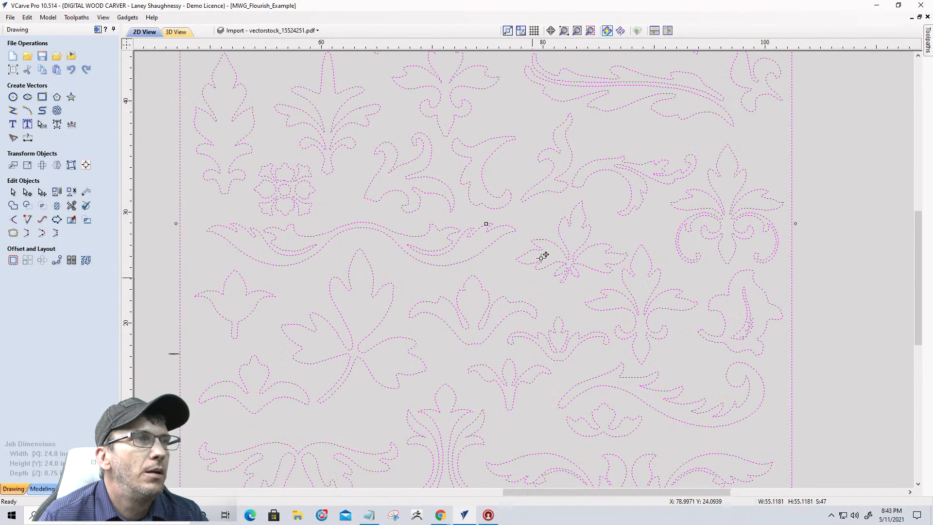
pyautogui.scroll(-2, 547, 255)
pyautogui.scroll(-2, 550, 377)
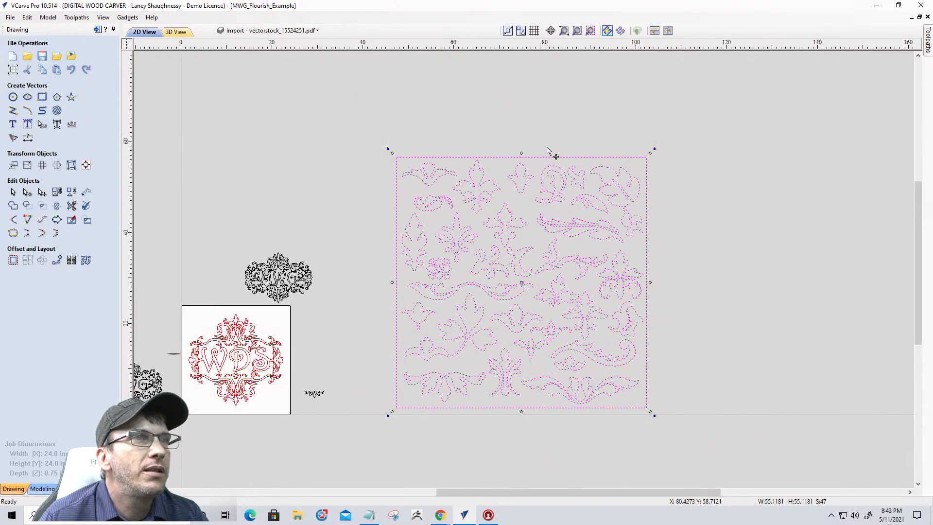
# - Take the D-shaped curled leaf ornament out of the imported sheet and place it in the empty space left of the job area
pyautogui.scroll(5, 554, 160)
pyautogui.click(510, 178)
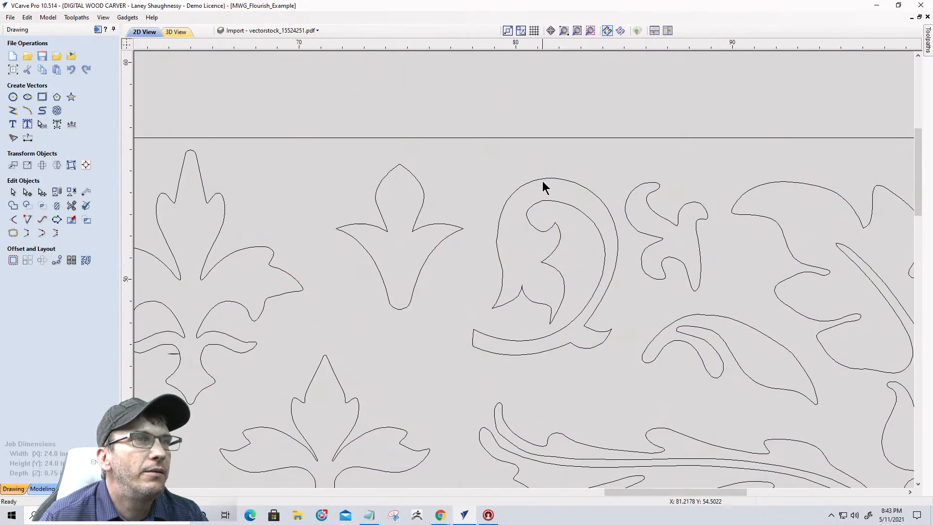
pyautogui.click(542, 180)
pyautogui.scroll(-5, 553, 182)
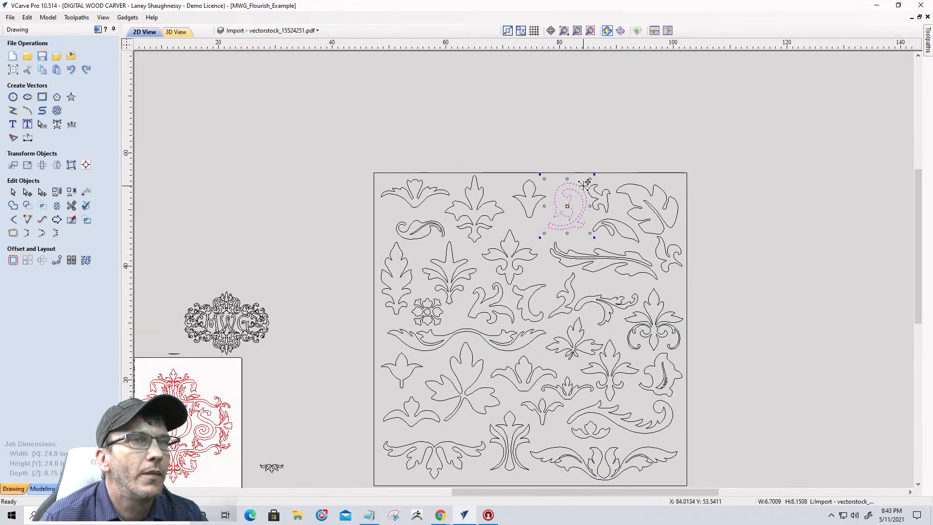
pyautogui.moveTo(581, 190); pyautogui.dragTo(326, 279)
pyautogui.scroll(3, 300, 303)
pyautogui.scroll(4, 301, 307)
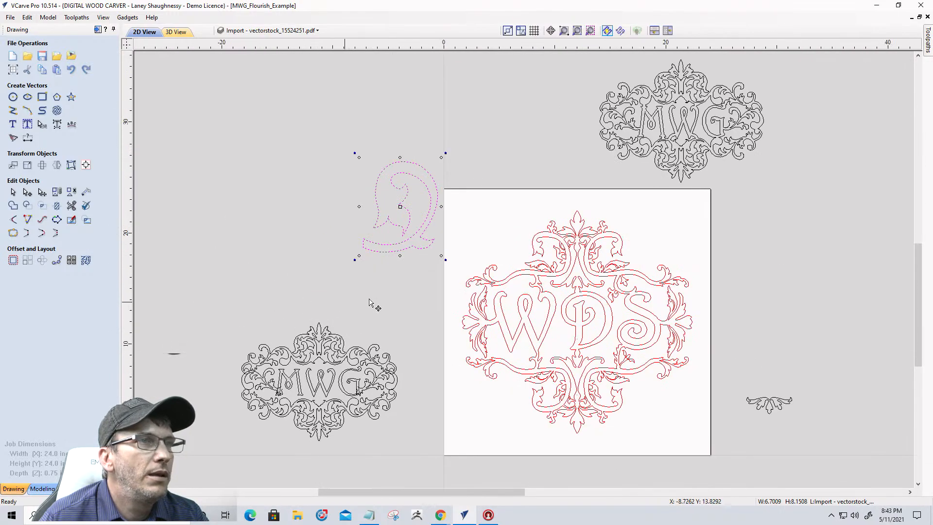
pyautogui.scroll(-3, 402, 292)
pyautogui.scroll(5, 407, 290)
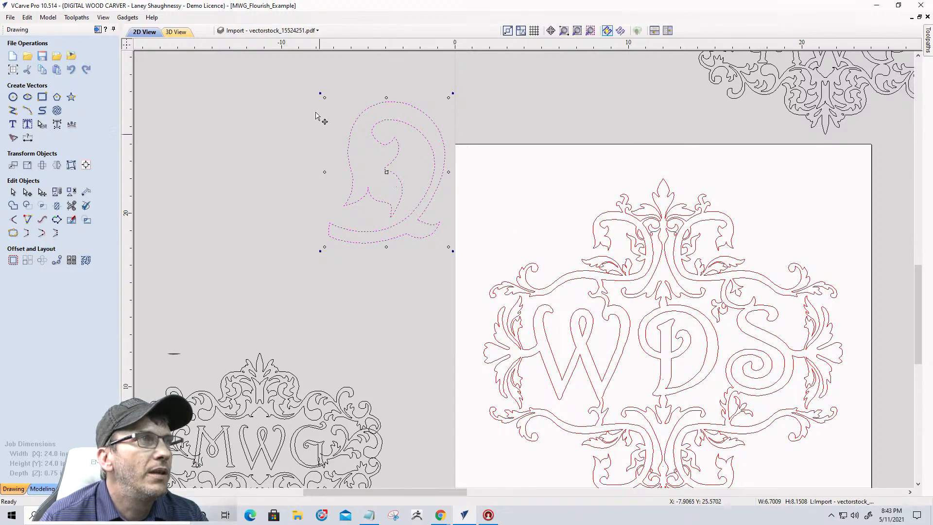
# - Shrink the curled ornament to about 2.43 by 2.96 inches above the monogram's upper-right scroll stem and tilt it clockwise
pyautogui.moveTo(324, 98); pyautogui.dragTo(773, 252)
pyautogui.scroll(3, 791, 263)
pyautogui.scroll(1, 791, 262)
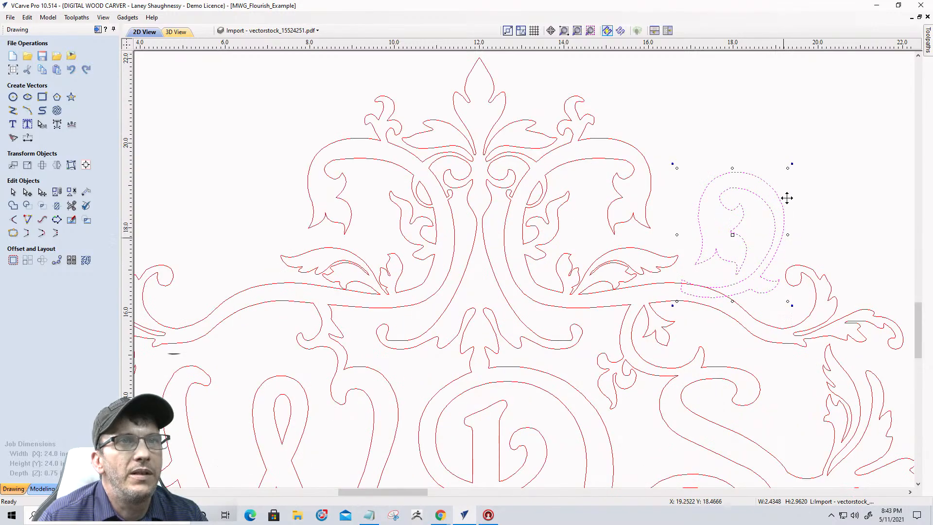
pyautogui.moveTo(792, 165); pyautogui.dragTo(794, 195)
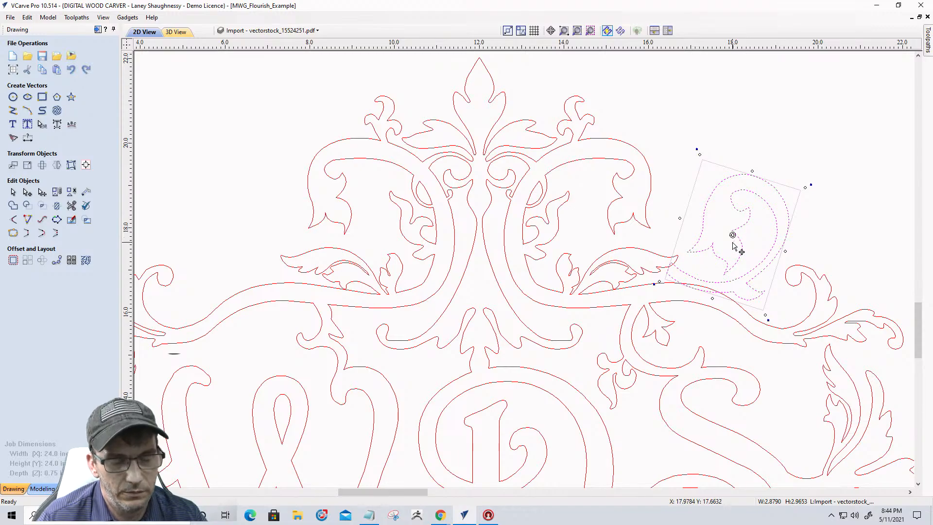
# - Try the curled ornament mirrored horizontally, ending in its original orientation
pyautogui.press('h')
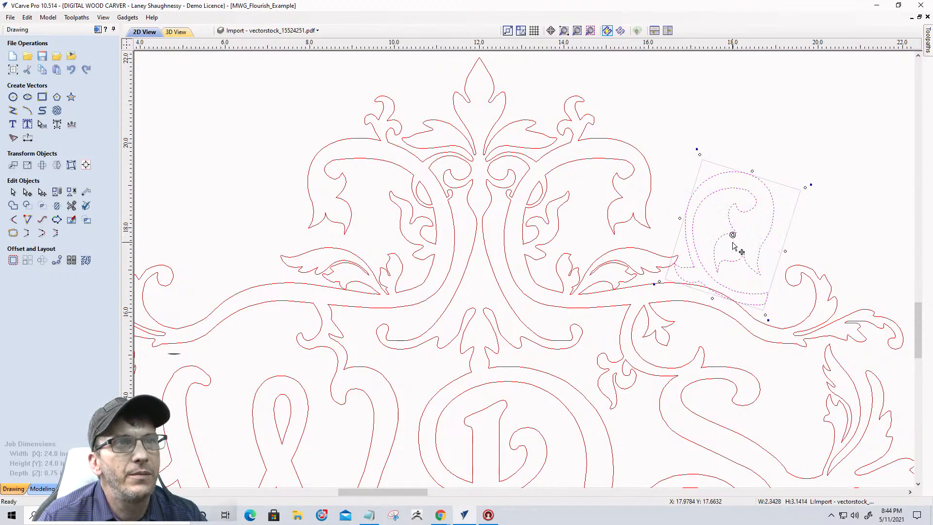
pyautogui.press('h')
pyautogui.press('h')
pyautogui.press('h')
pyautogui.press('h')
pyautogui.press('h')
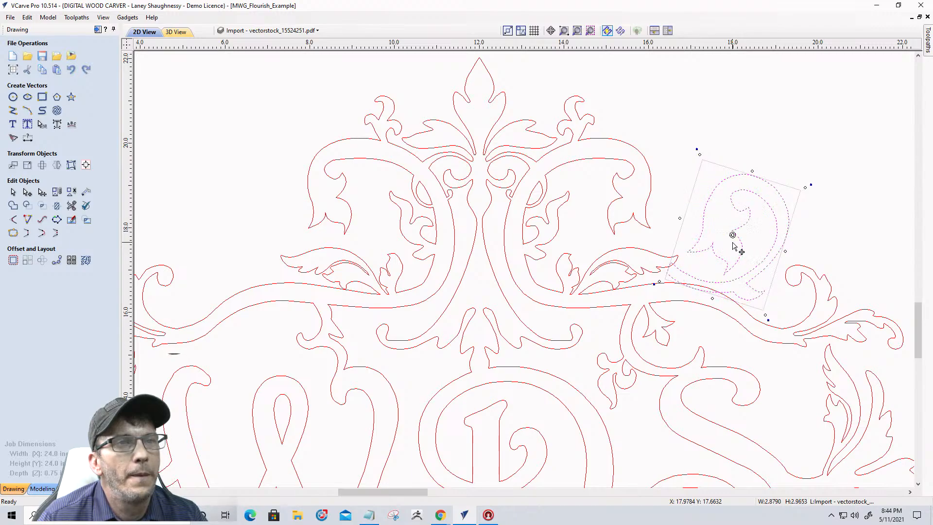
# - Reduce the curled ornament to about 1.37 by 1.62 inches and turn it upright so its base overlaps the upper-right scroll stem
pyautogui.moveTo(700, 154); pyautogui.dragTo(726, 227)
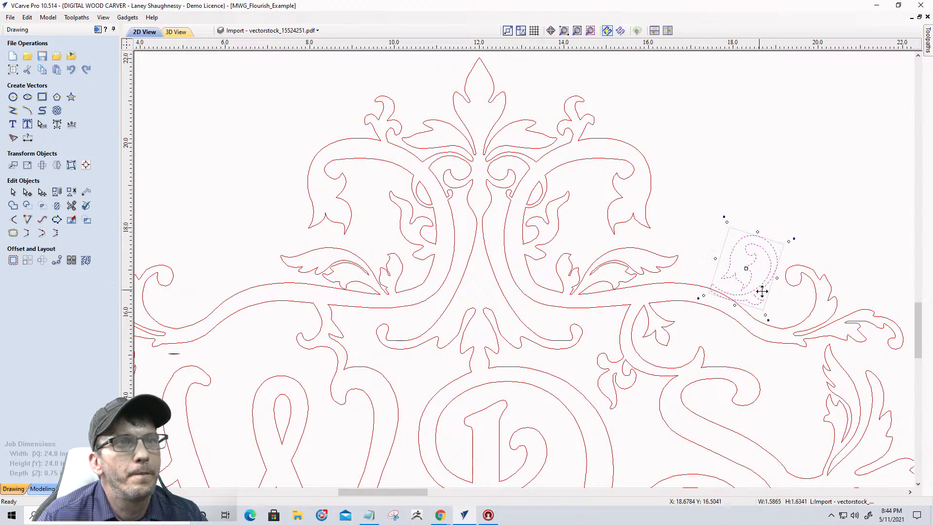
pyautogui.moveTo(756, 286); pyautogui.dragTo(731, 280)
pyautogui.moveTo(768, 235); pyautogui.dragTo(765, 229)
pyautogui.scroll(2, 714, 294)
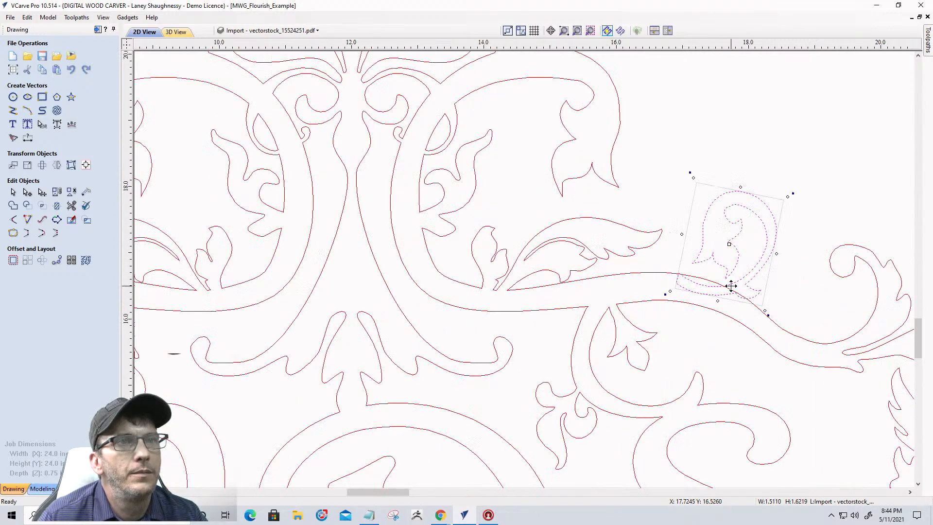
pyautogui.moveTo(730, 287); pyautogui.dragTo(734, 279)
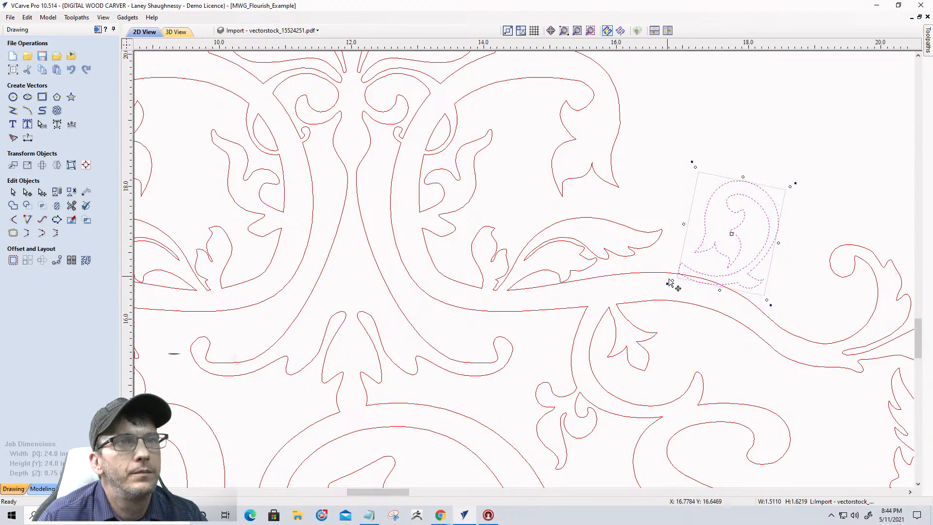
pyautogui.moveTo(667, 283); pyautogui.dragTo(673, 299)
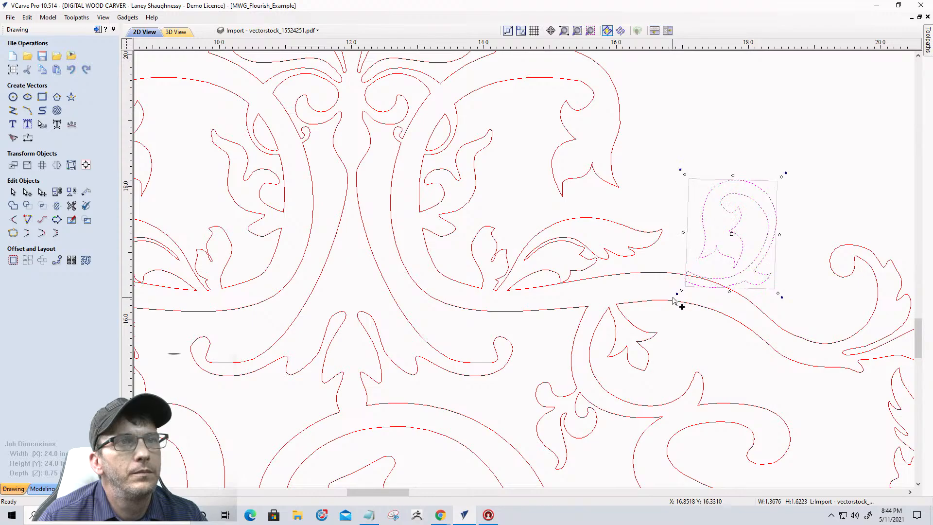
pyautogui.press('Down')
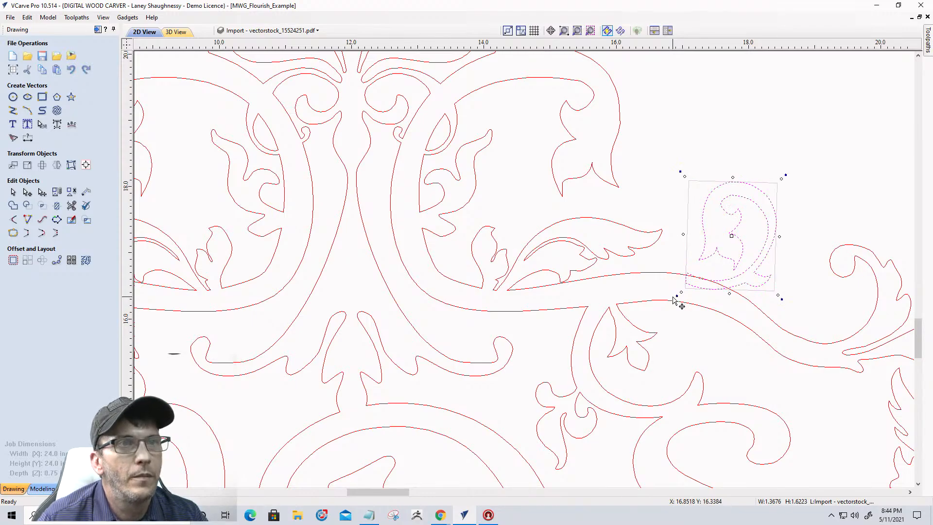
pyautogui.press('Down')
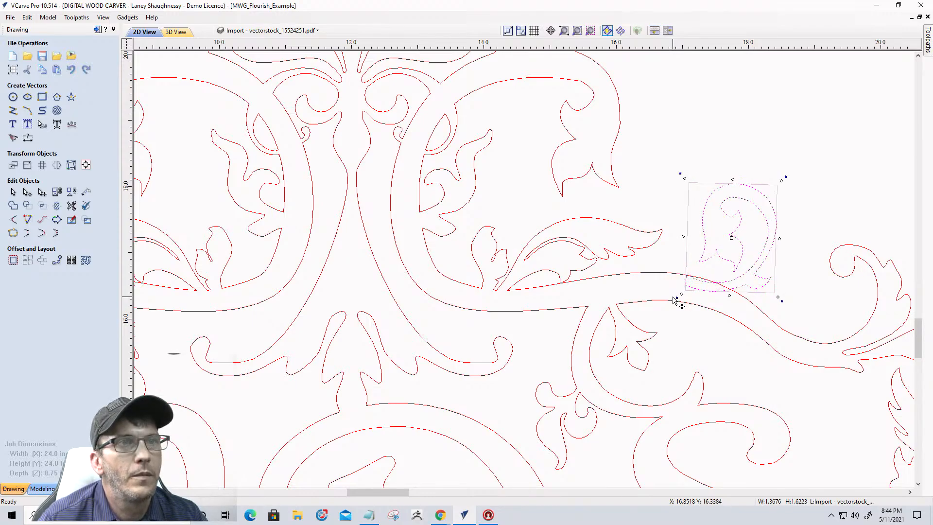
# - Nudge the curled ornament along the upper-right scroll stem toward the leafy spray and tilt it slightly counterclockwise
pyautogui.click(709, 129)
pyautogui.scroll(-5, 713, 130)
pyautogui.scroll(-2, 713, 129)
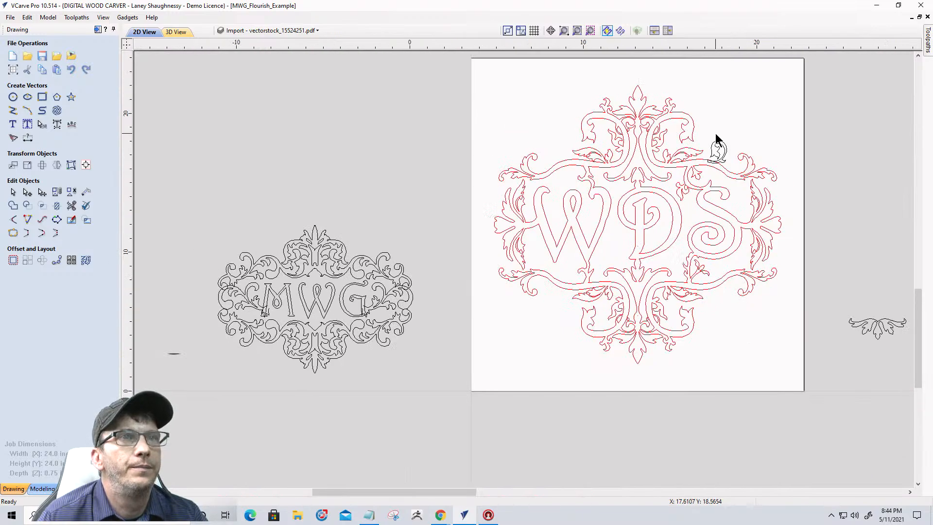
pyautogui.scroll(6, 715, 133)
pyautogui.scroll(-3, 710, 164)
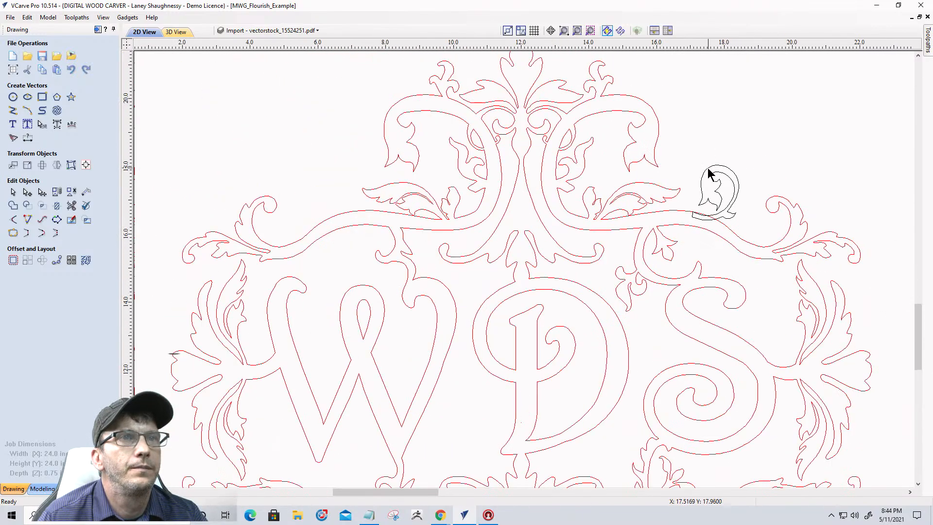
pyautogui.click(708, 169)
pyautogui.scroll(3, 742, 176)
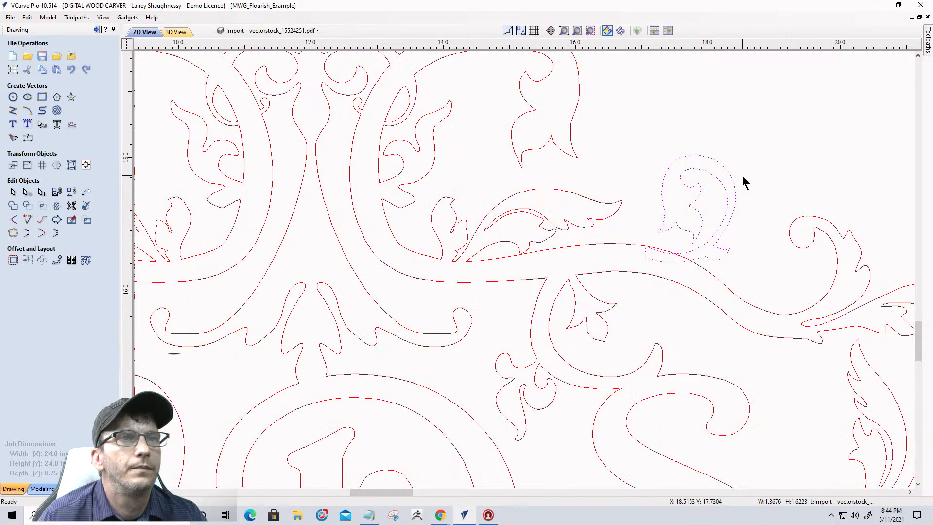
pyautogui.press('Left')
pyautogui.press('Left')
pyautogui.press('Left')
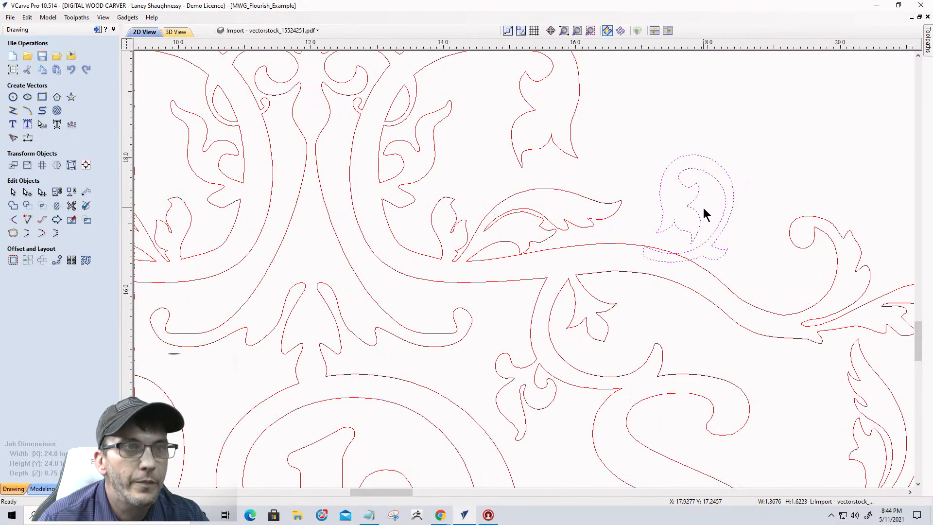
pyautogui.press('Up')
pyautogui.press('Up')
pyautogui.press('Up')
pyautogui.press('Up')
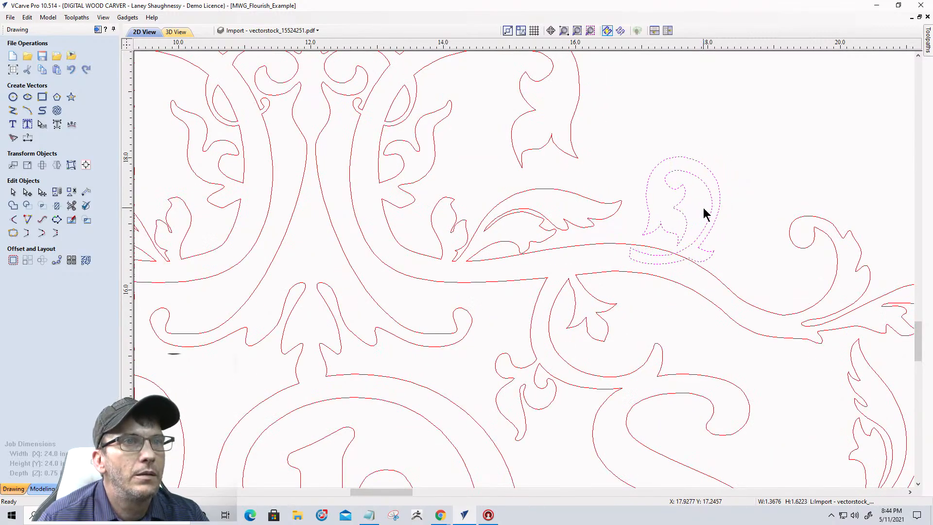
pyautogui.press('Left')
pyautogui.press('Left')
pyautogui.press('Left')
pyautogui.press('Left')
pyautogui.press('Left')
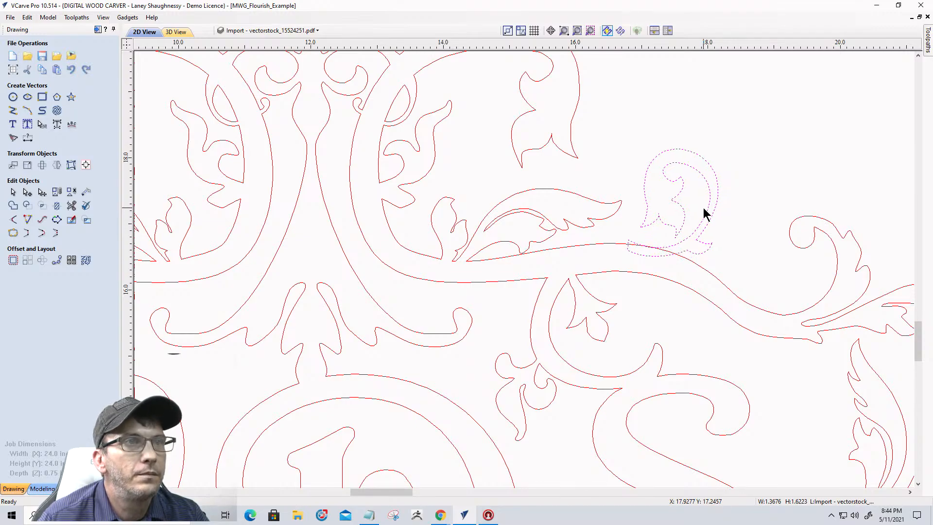
pyautogui.press('Down')
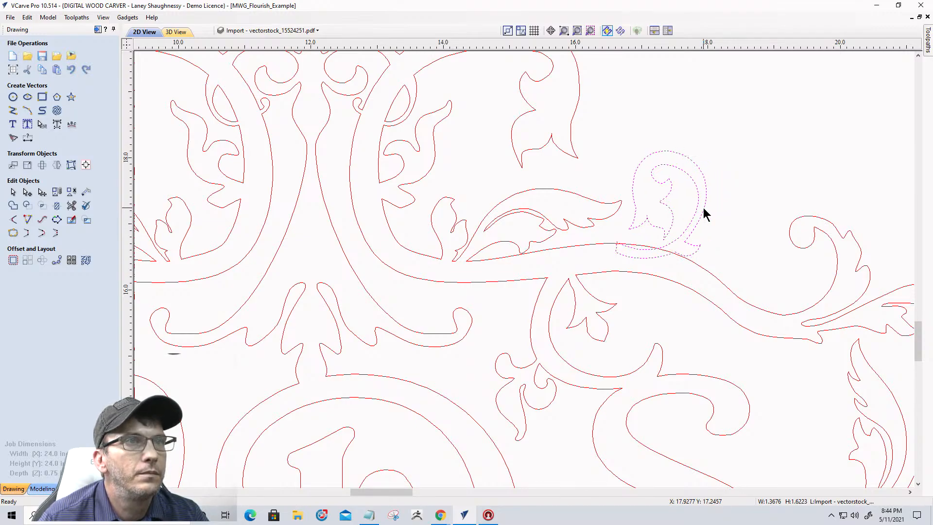
pyautogui.press('Right')
pyautogui.press('Down')
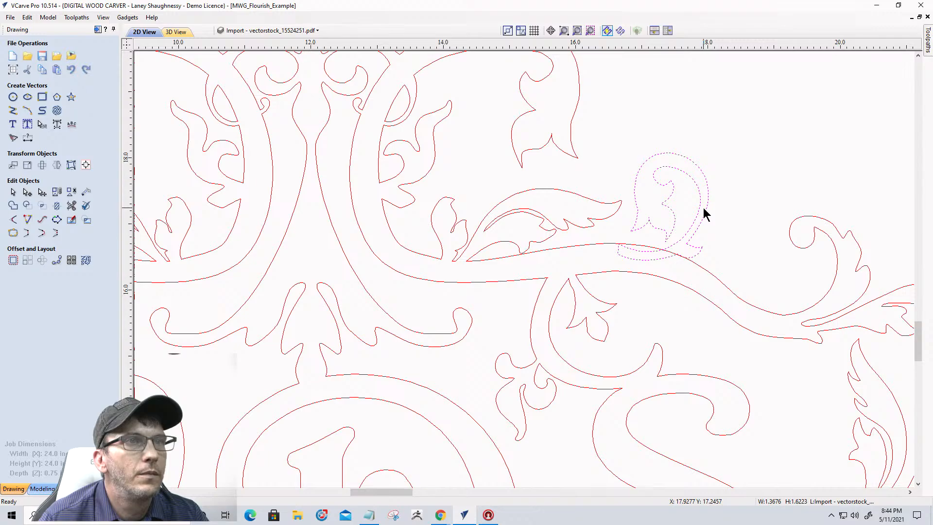
pyautogui.click(707, 196)
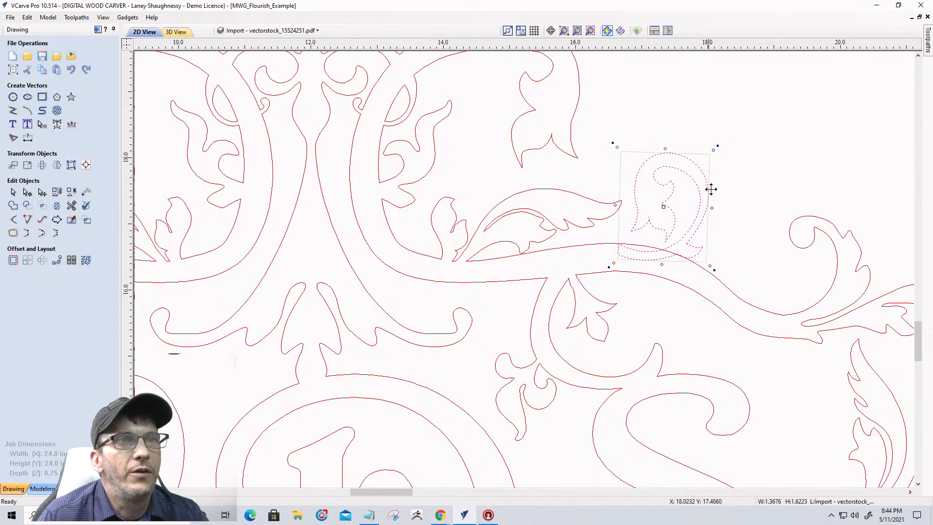
pyautogui.moveTo(713, 145)
pyautogui.mouseDown()
pyautogui.moveTo(707, 135)
pyautogui.moveTo(714, 141)
pyautogui.mouseUp()
# - Examine the sheet of imported ornaments for another piece to place beside the curled ornament on the scroll stem
pyautogui.scroll(-4, 681, 148)
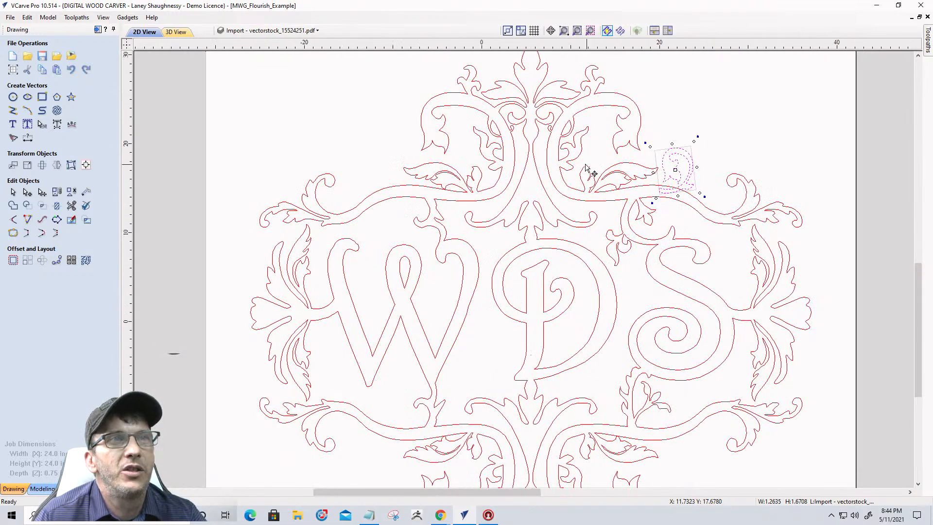
pyautogui.scroll(-6, 607, 180)
pyautogui.scroll(2, 811, 126)
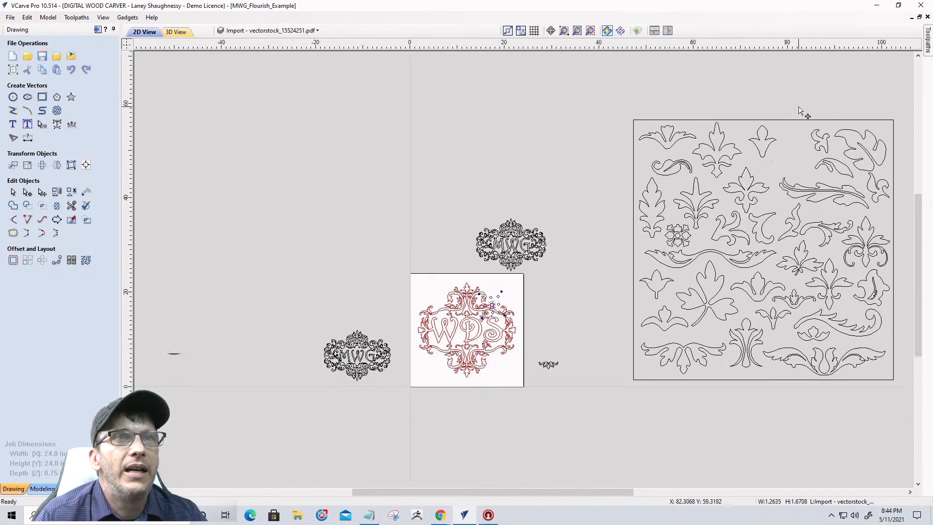
pyautogui.scroll(-2, 792, 117)
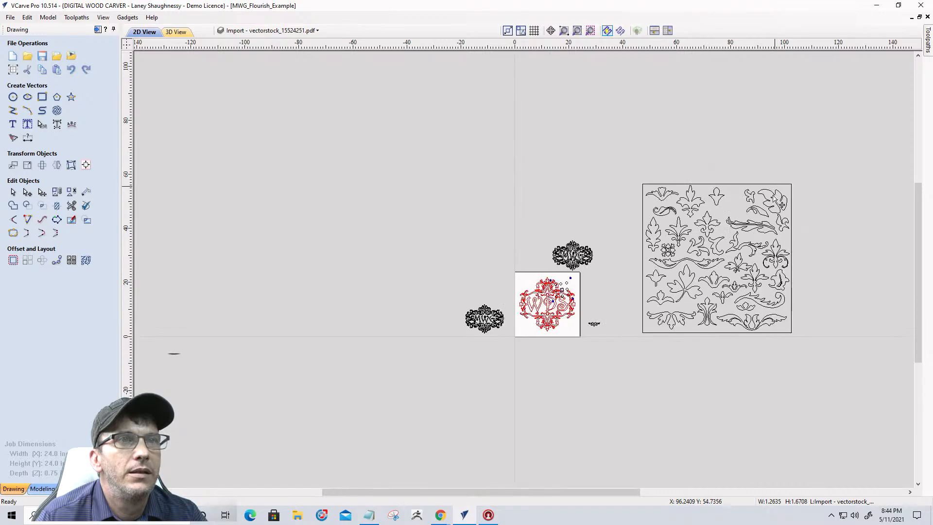
pyautogui.scroll(3, 682, 267)
pyautogui.scroll(-3, 712, 265)
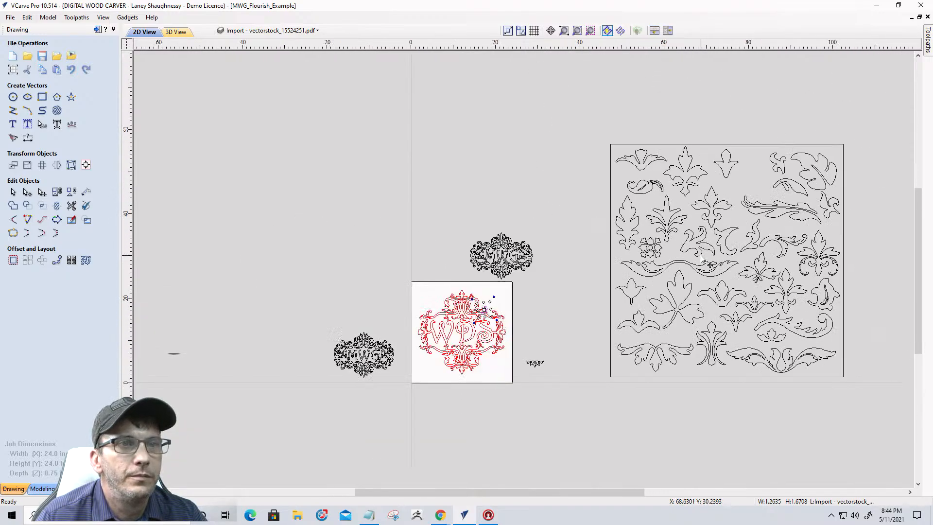
pyautogui.scroll(2, 741, 334)
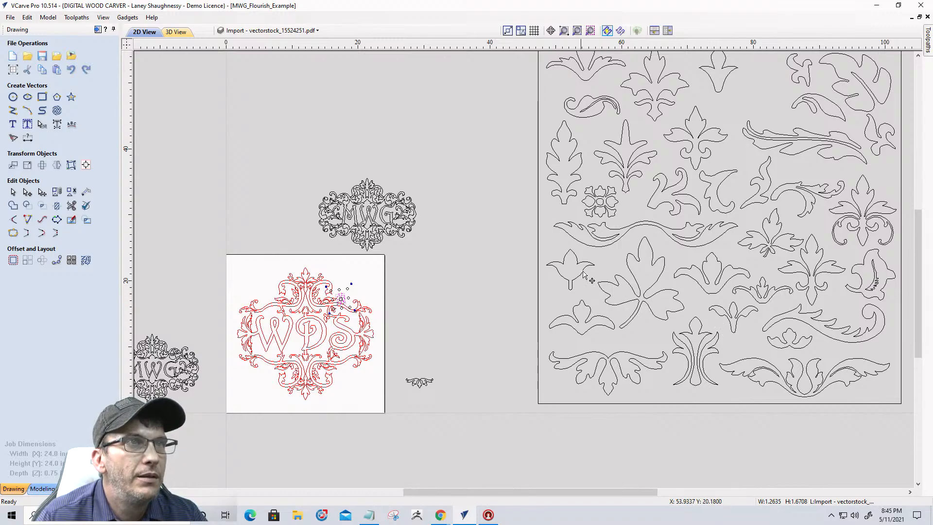
pyautogui.scroll(-2, 581, 150)
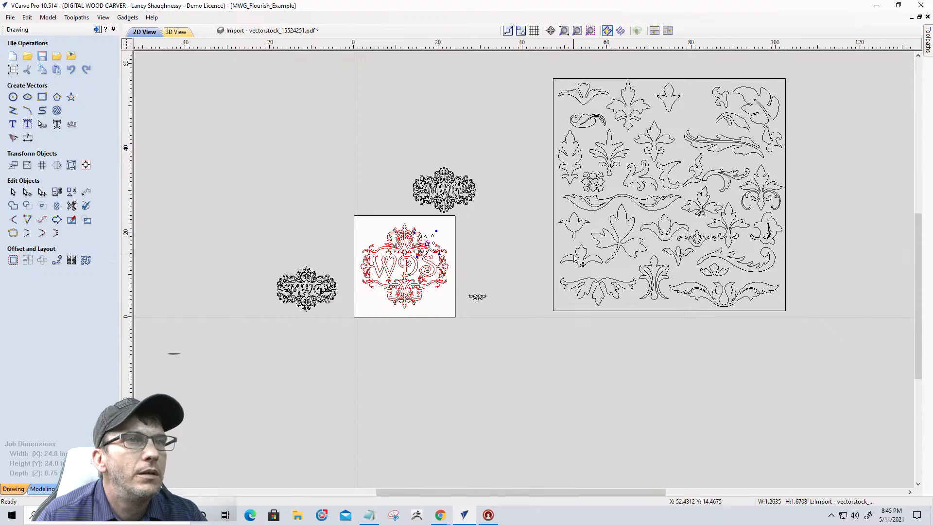
# - Move the small three-petal ornament from the sheet to the gap beside the curled ornament, shrinking and tilting it to about 0.61 by 0.79 inches
pyautogui.click(670, 257)
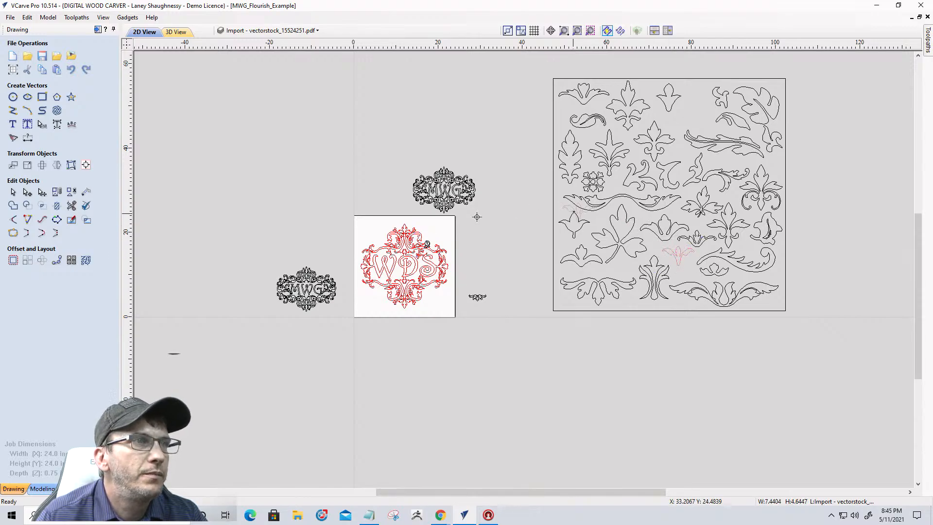
pyautogui.moveTo(476, 217); pyautogui.dragTo(435, 243)
pyautogui.scroll(11, 434, 242)
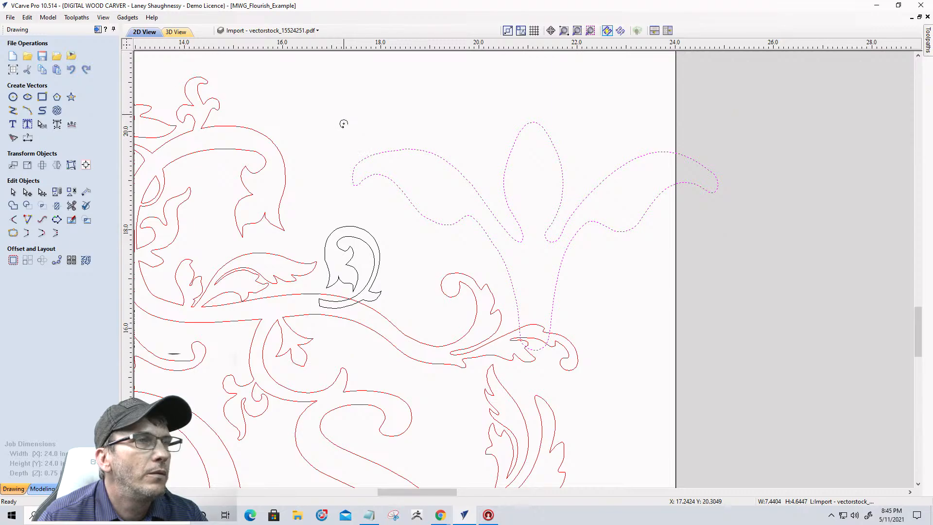
pyautogui.moveTo(343, 123); pyautogui.dragTo(400, 287)
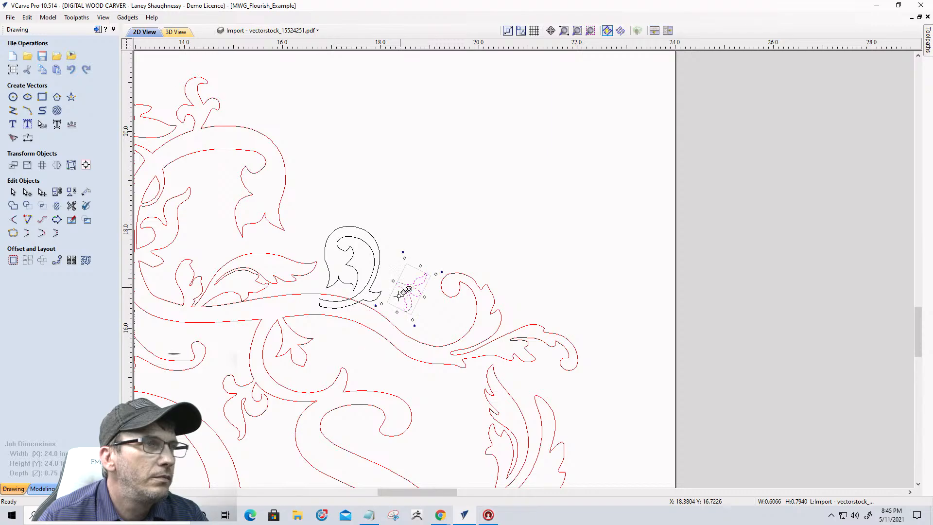
# - Tilt the small three-petal ornament further clockwise and enlarge it to about 1.00 by 0.85 inches above the upper-right scroll stem
pyautogui.click(413, 323)
pyautogui.click(419, 290)
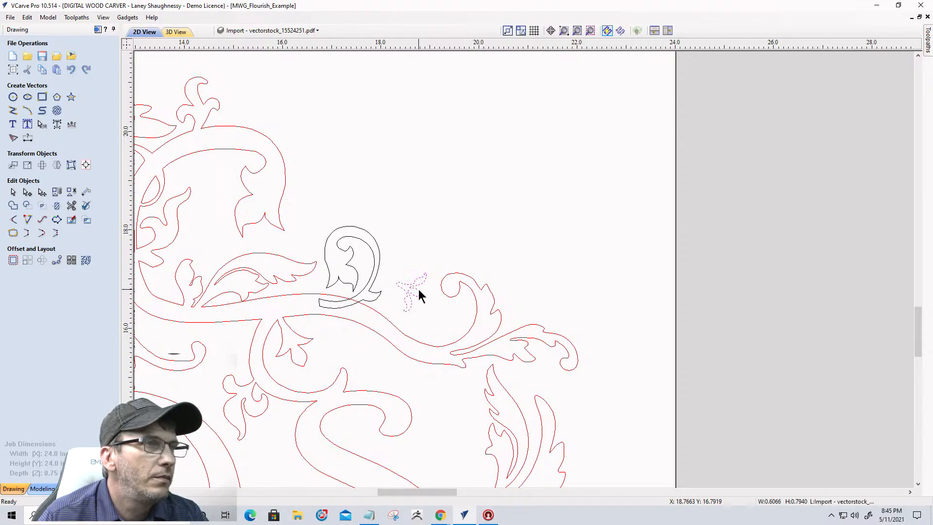
pyautogui.click(425, 279)
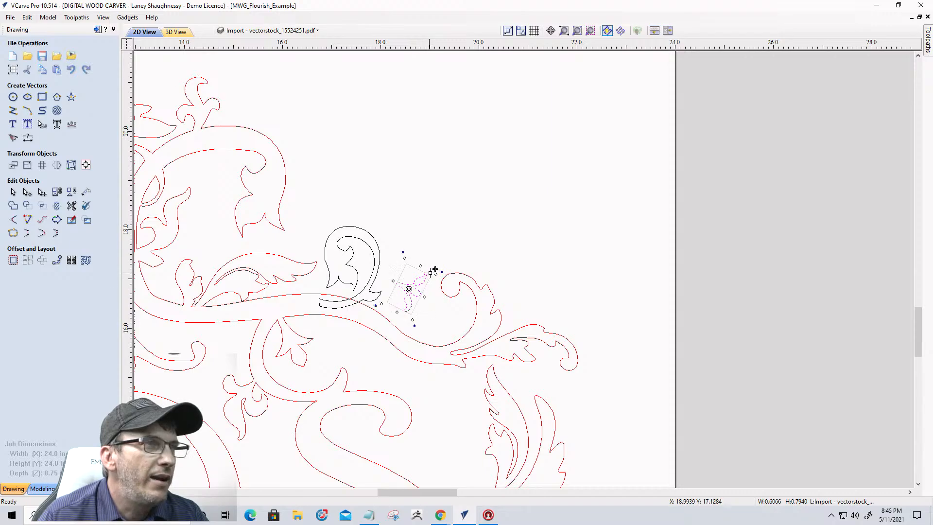
pyautogui.moveTo(442, 272); pyautogui.dragTo(441, 287)
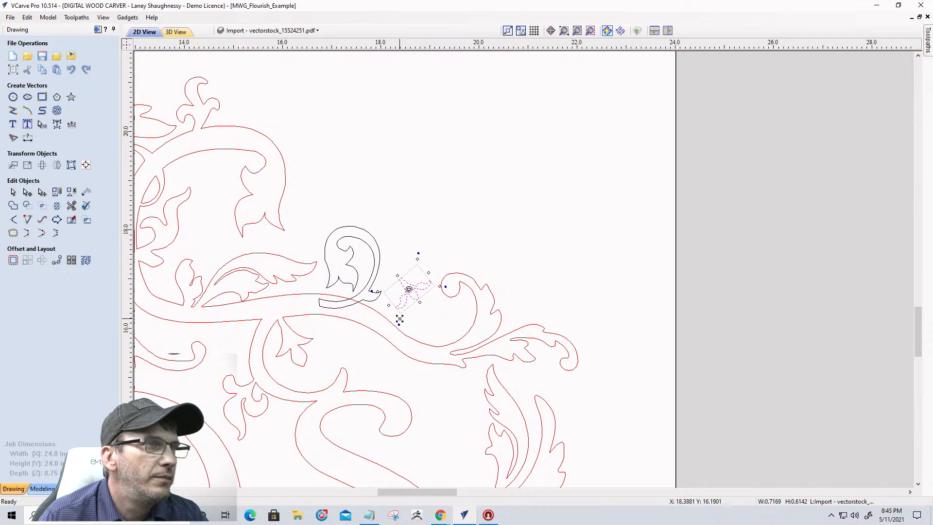
pyautogui.moveTo(399, 319); pyautogui.dragTo(397, 325)
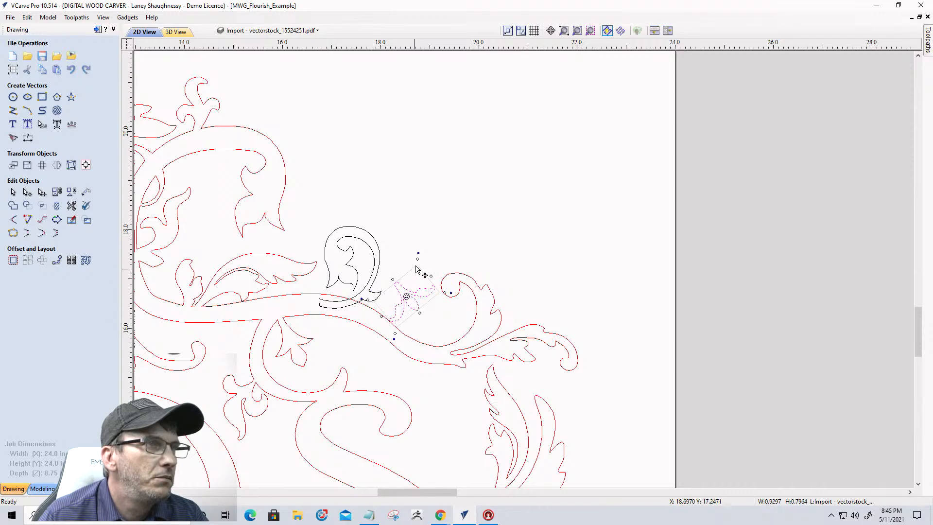
pyautogui.moveTo(417, 261); pyautogui.dragTo(418, 254)
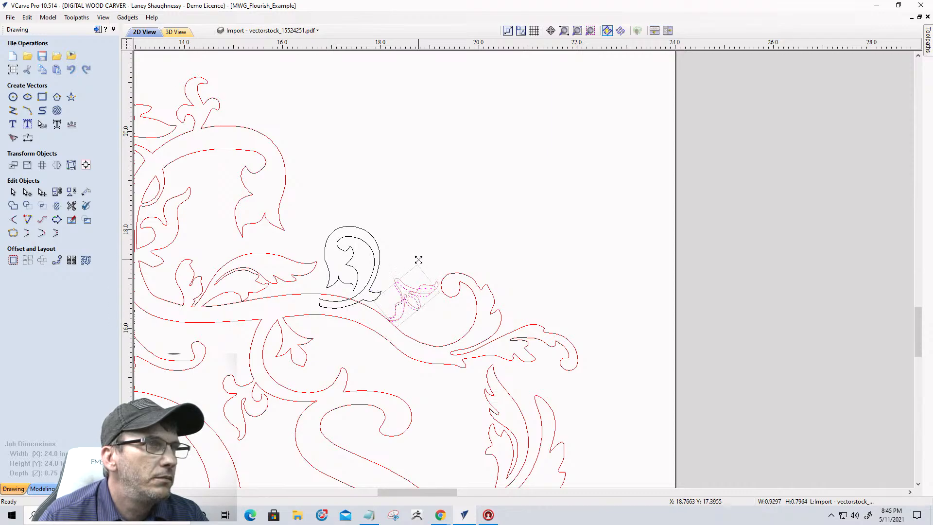
pyautogui.scroll(3, 407, 294)
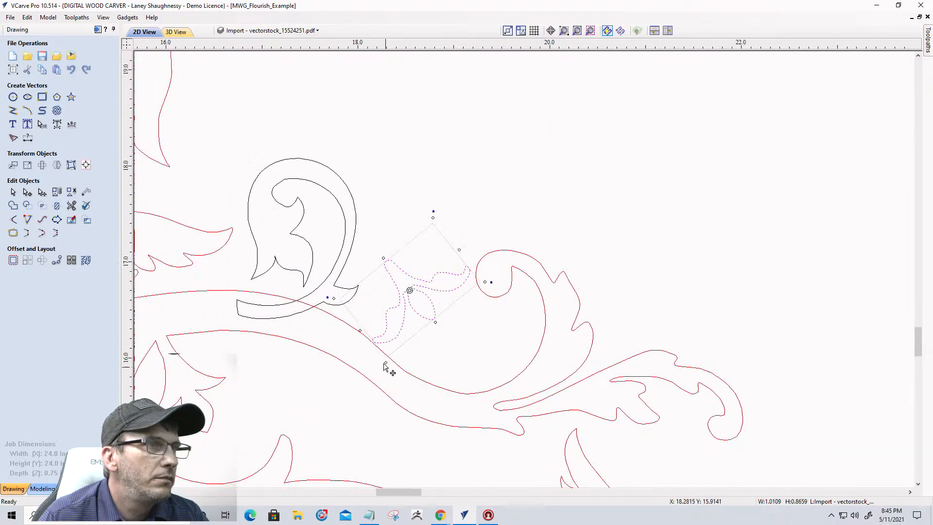
pyautogui.moveTo(385, 363); pyautogui.dragTo(389, 358)
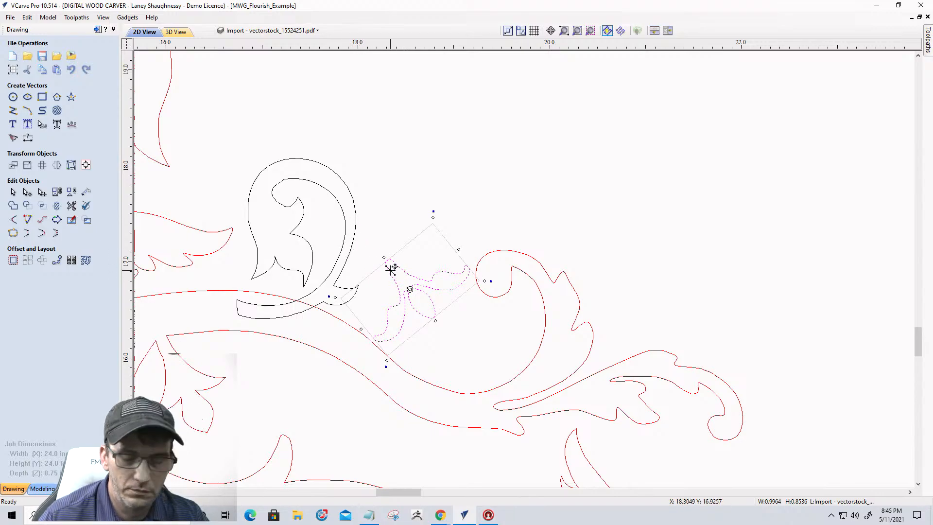
# - Nudge the three-petal ornament up and left so it sits just clear of the scroll stem, closer to the curled ornament
pyautogui.press('Left')
pyautogui.press('Left')
pyautogui.press('Left')
pyautogui.press('Up')
pyautogui.press('Up')
pyautogui.press('Up')
pyautogui.press('Up')
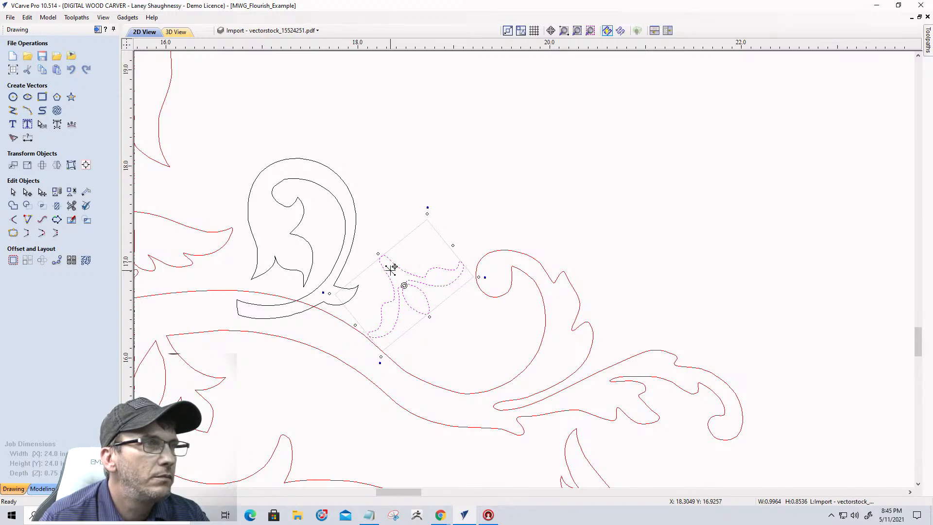
pyautogui.press('Left')
pyautogui.press('Left')
pyautogui.press('Up')
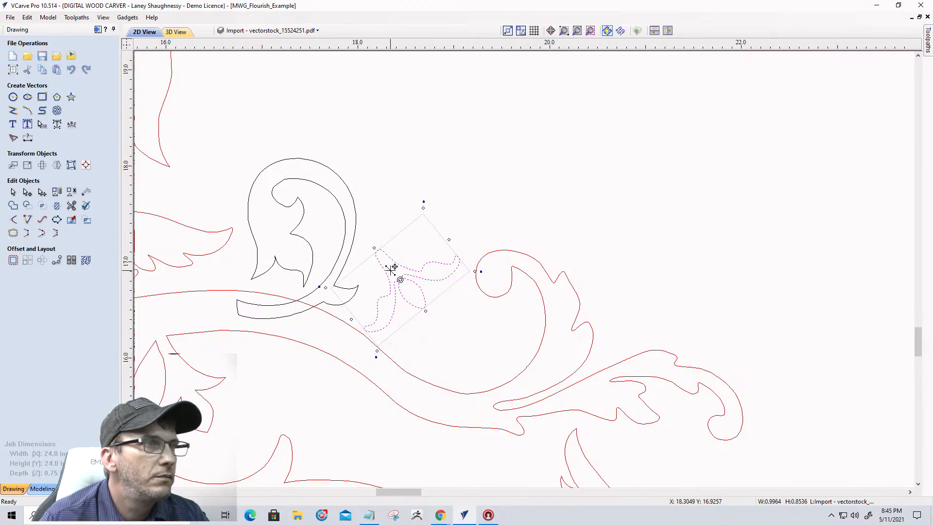
pyautogui.press('Left')
pyautogui.press('Up')
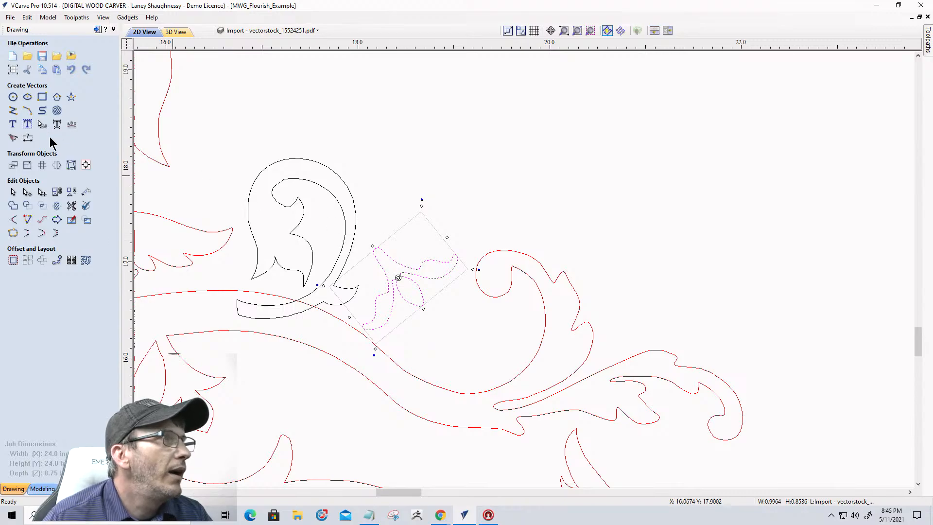
# - Draw a three-point arc of about 0.89 inch radius from the three-petal ornament's stem end to the curled ornament's outer edge
pyautogui.click(30, 112)
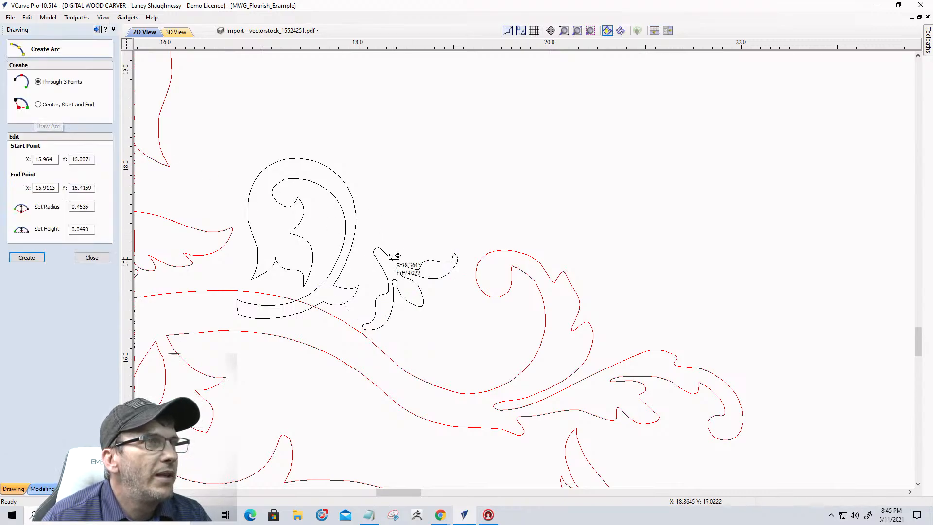
pyautogui.click(351, 195)
pyautogui.click(356, 214)
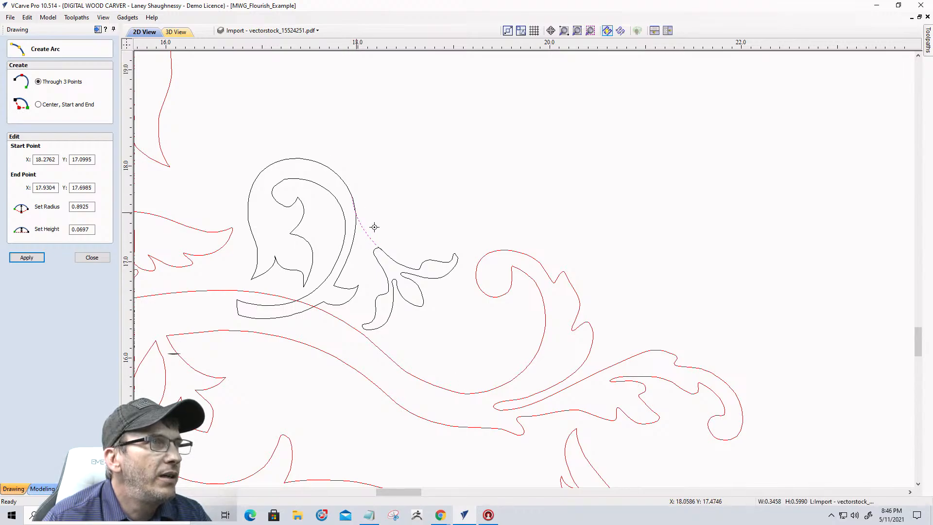
pyautogui.click(376, 256)
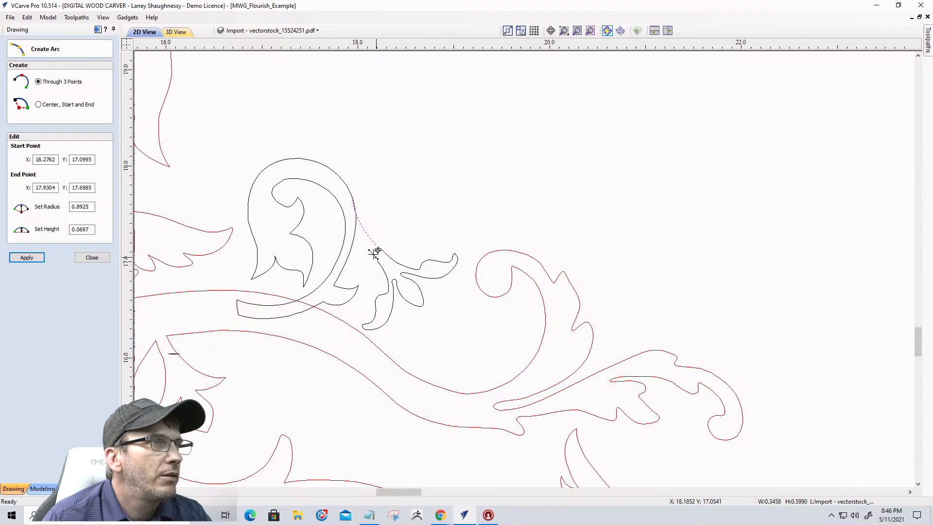
# - Draw a second three-point arc of about 1.39 inch radius below the first, running from the petal stem into the curled ornament
pyautogui.click(346, 203)
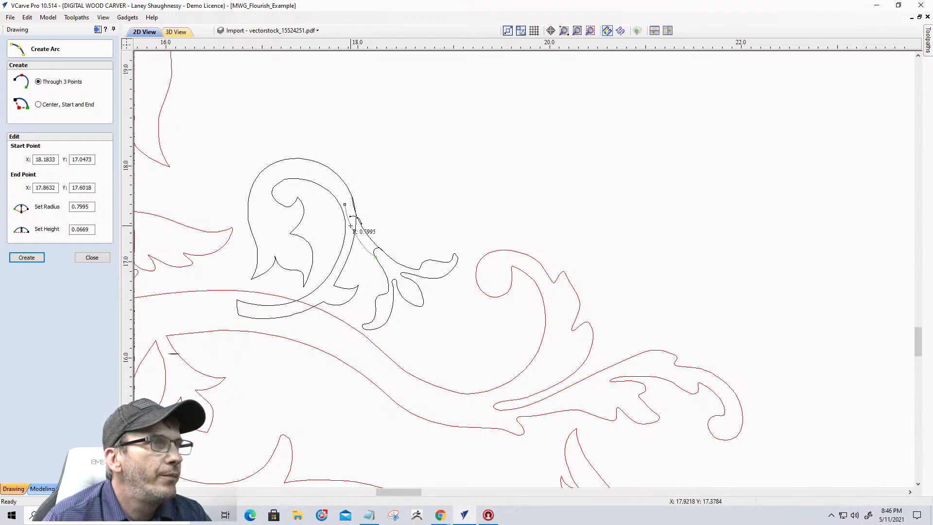
pyautogui.scroll(2, 350, 224)
pyautogui.scroll(2, 350, 225)
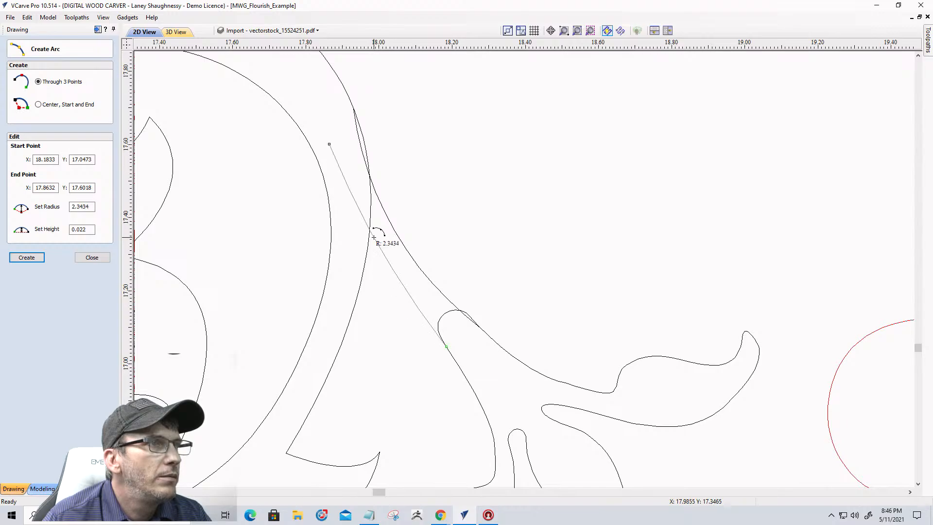
pyautogui.click(373, 237)
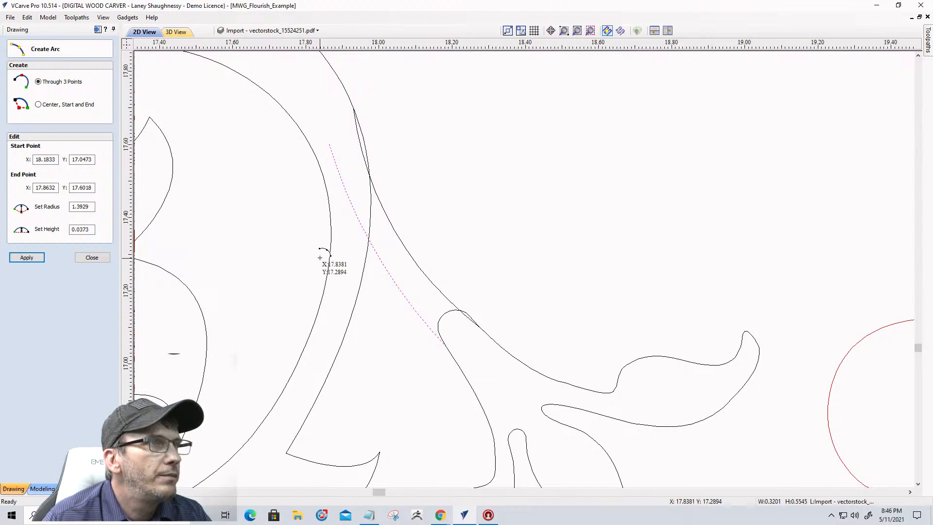
pyautogui.scroll(-2, 322, 255)
pyautogui.click(91, 257)
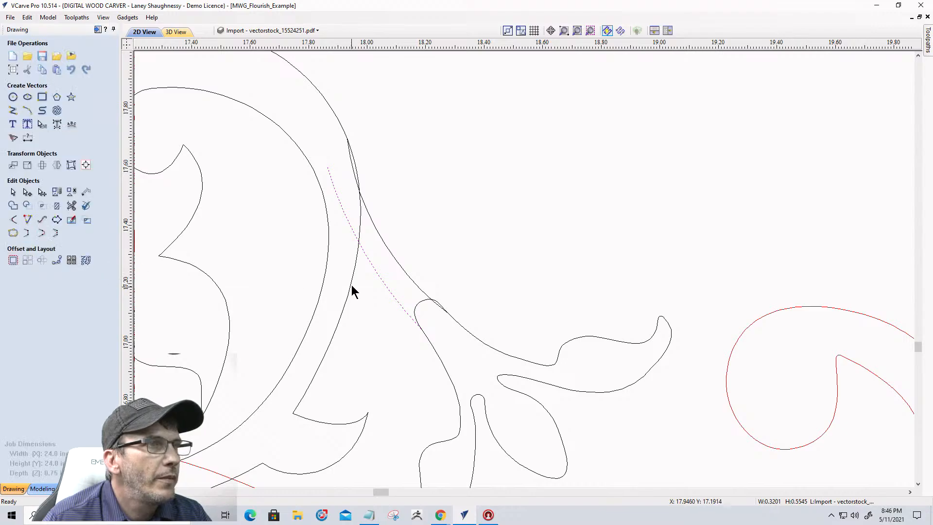
# - Trim the arc ends overlapping the curled ornament and the piece of its outline lying between the two arcs
pyautogui.click(72, 206)
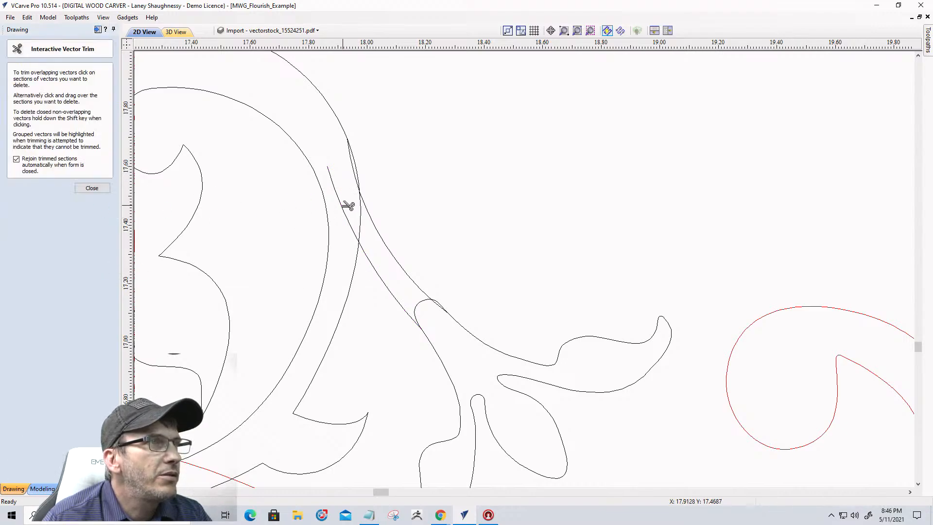
pyautogui.scroll(2, 357, 183)
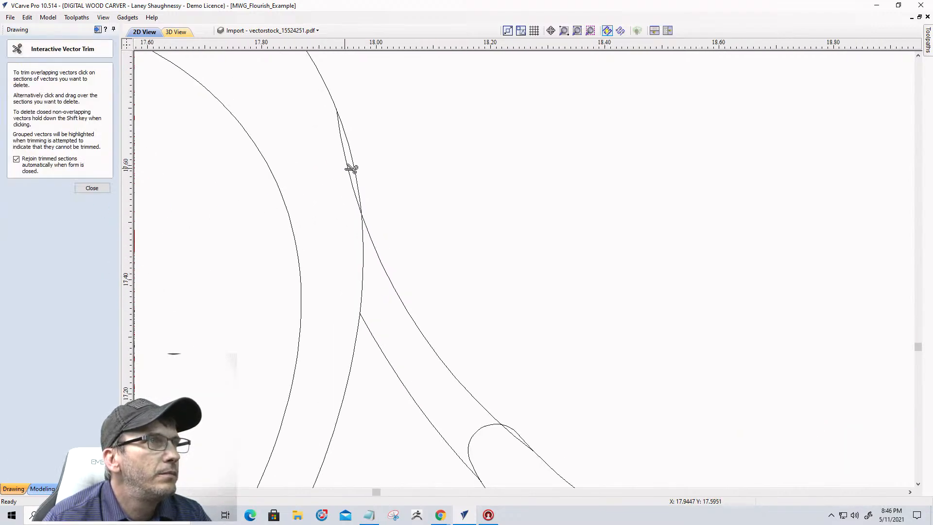
pyautogui.click(351, 168)
pyautogui.click(365, 257)
pyautogui.scroll(-3, 368, 256)
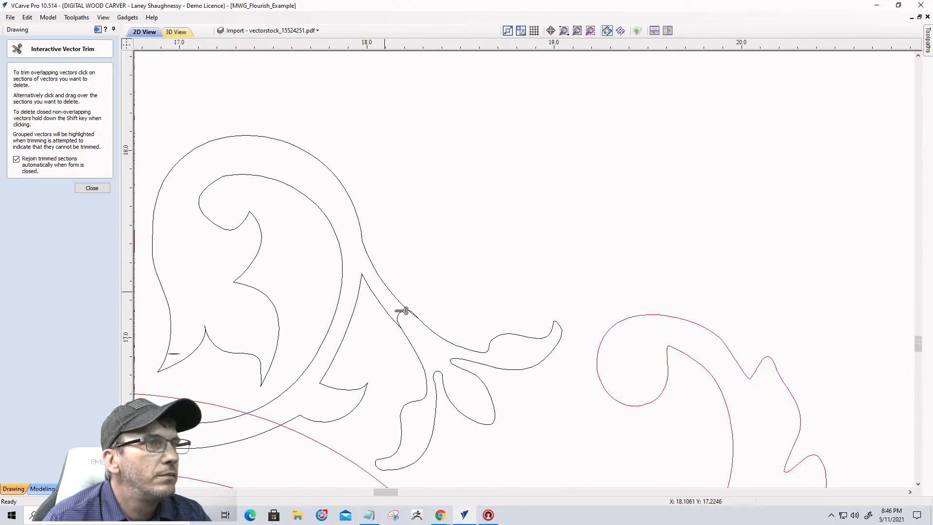
# - Trim away the three-petal ornament's rounded stem end and the overlap where the arcs meet it
pyautogui.scroll(4, 402, 310)
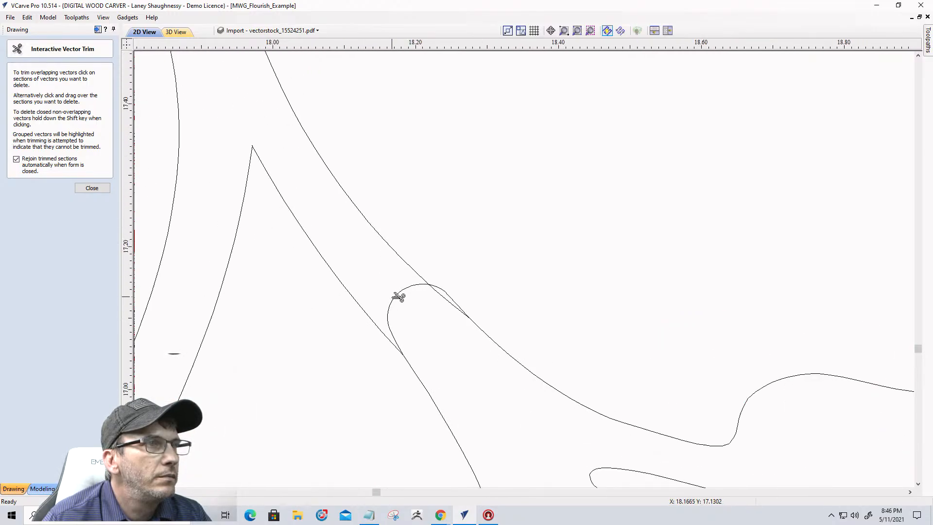
pyautogui.click(398, 296)
pyautogui.click(451, 293)
pyautogui.scroll(-2, 501, 279)
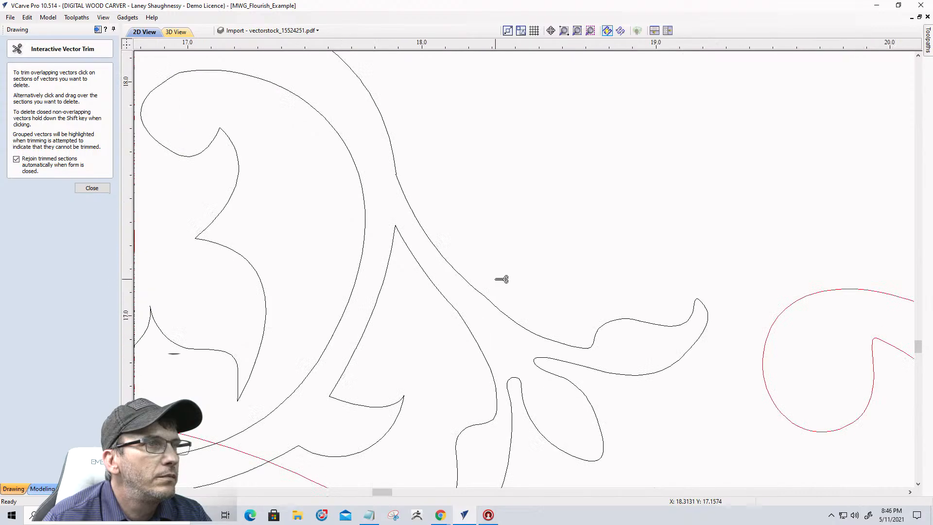
# - Examine how the joined ornament sits on the scroll stem within the whole WDS monogram
pyautogui.scroll(-3, 501, 279)
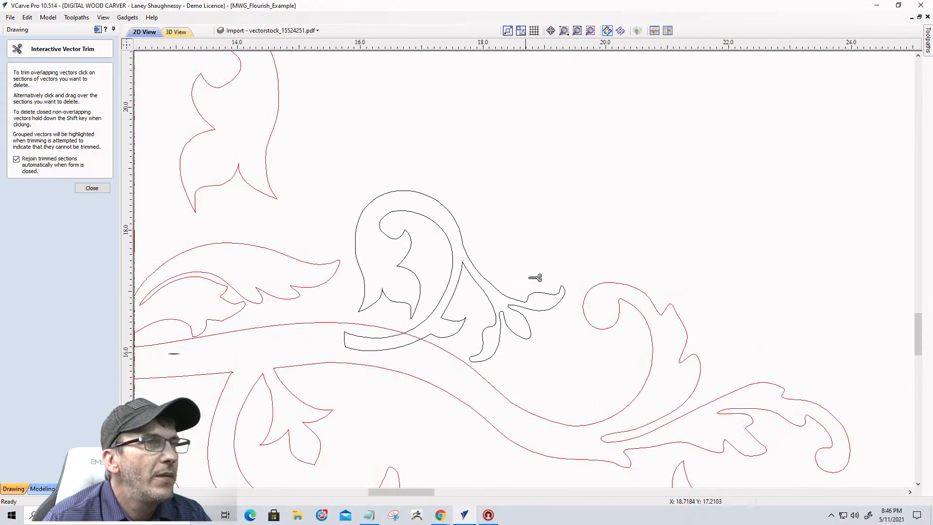
pyautogui.scroll(-2, 534, 278)
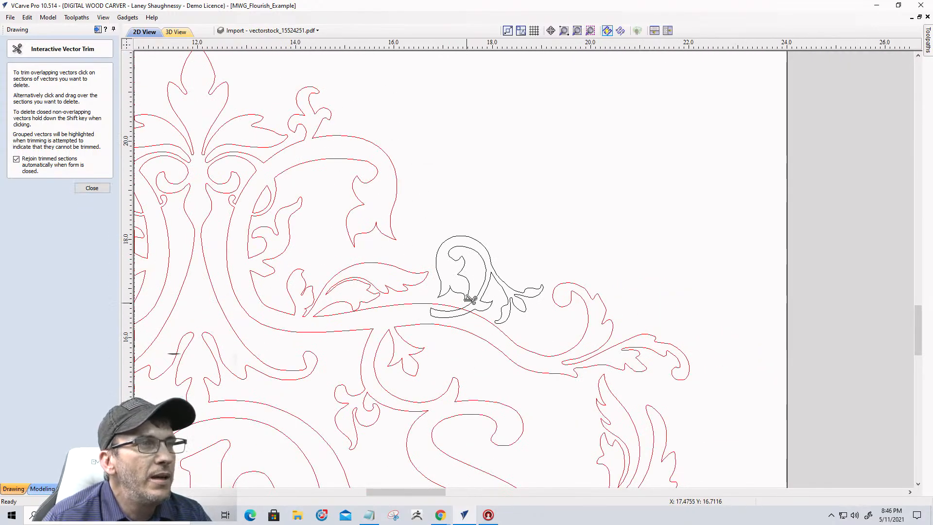
pyautogui.scroll(-3, 469, 299)
pyautogui.scroll(3, 500, 327)
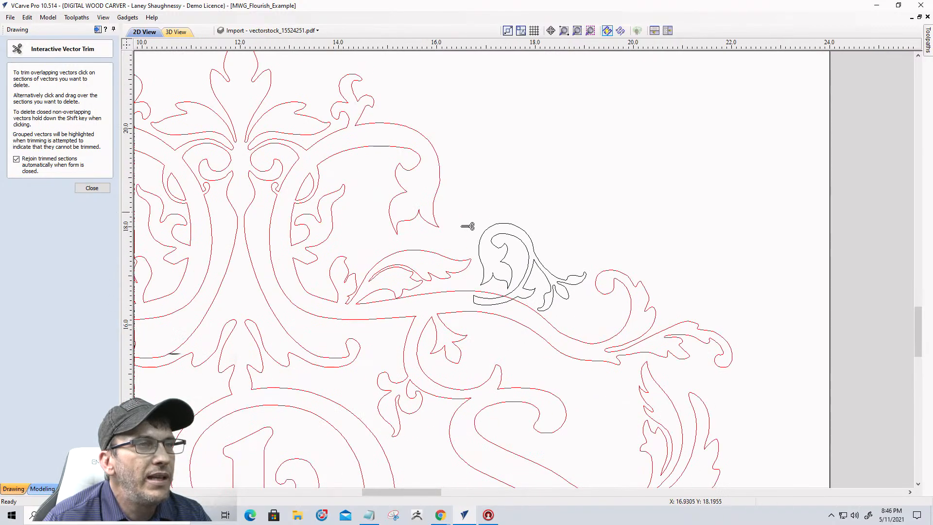
pyautogui.scroll(-2, 535, 307)
pyautogui.scroll(-2, 468, 340)
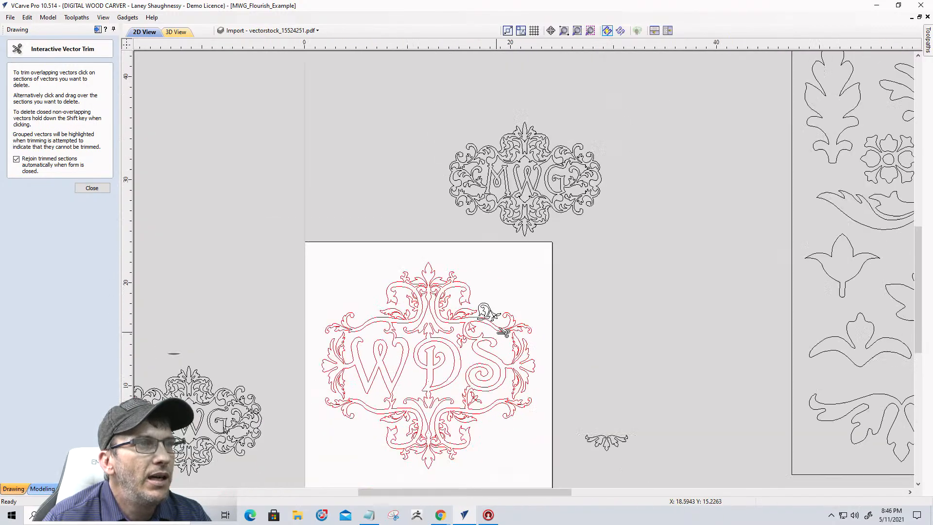
pyautogui.scroll(-1, 502, 331)
pyautogui.scroll(3, 348, 358)
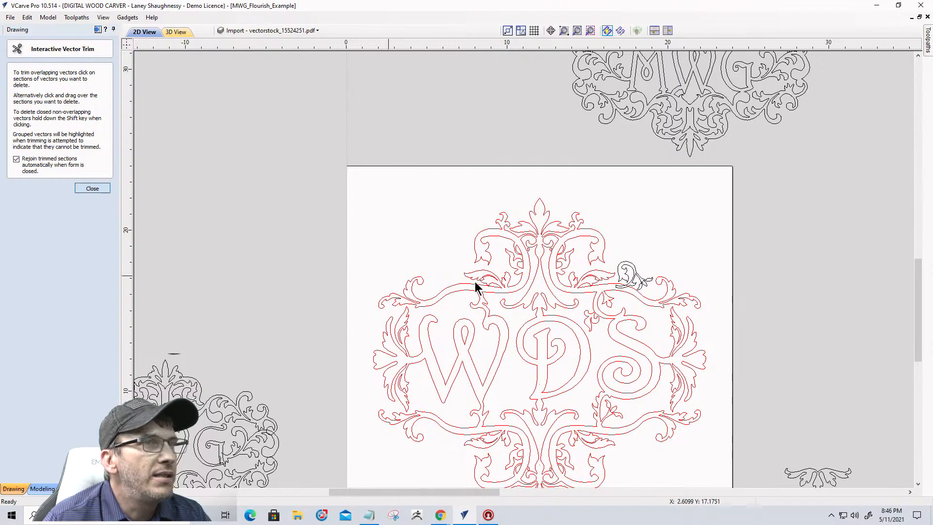
# - Finish trimming and mirror copies of the joined ornament horizontally and vertically about the job center onto the other three scroll stems
pyautogui.press('Escape')
pyautogui.click(634, 269)
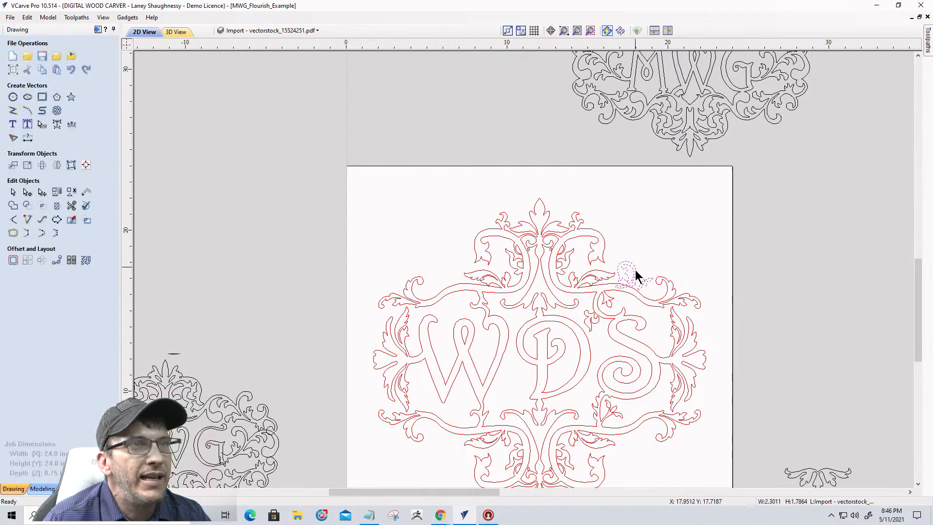
pyautogui.click(57, 165)
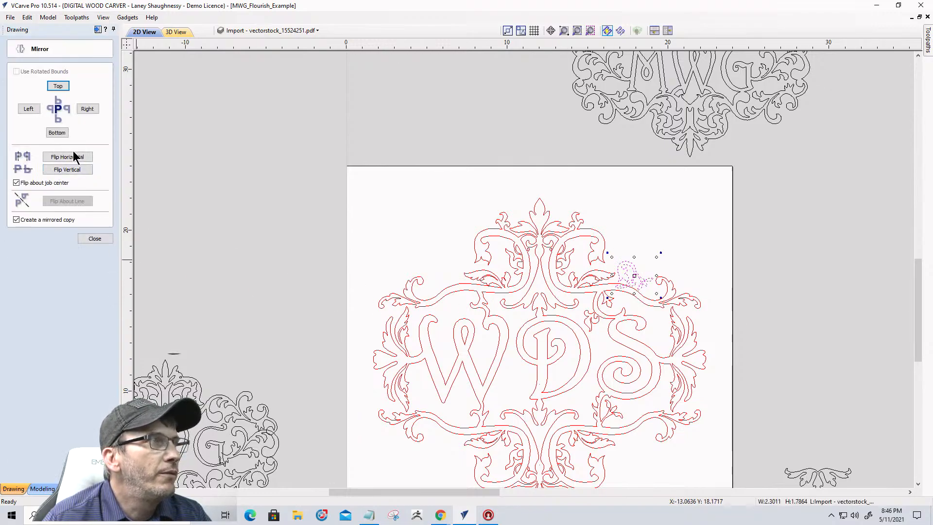
pyautogui.click(60, 156)
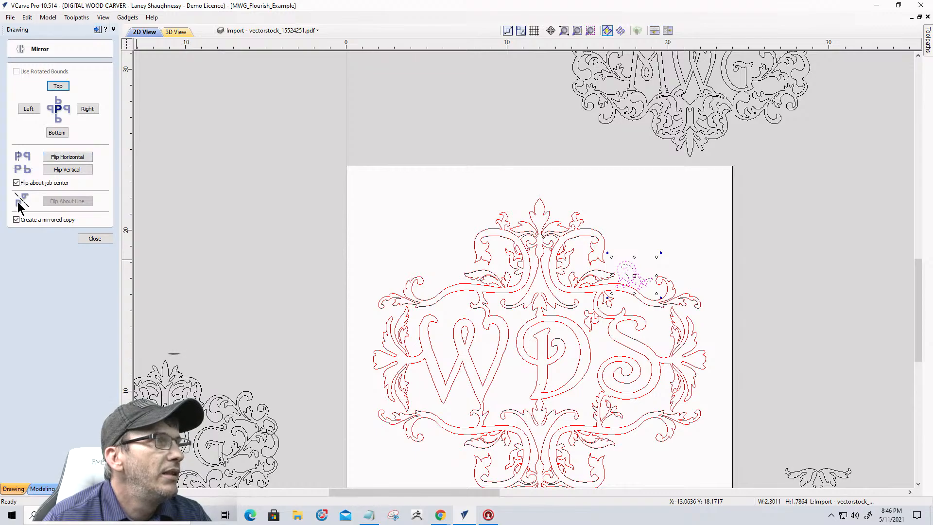
pyautogui.click(68, 170)
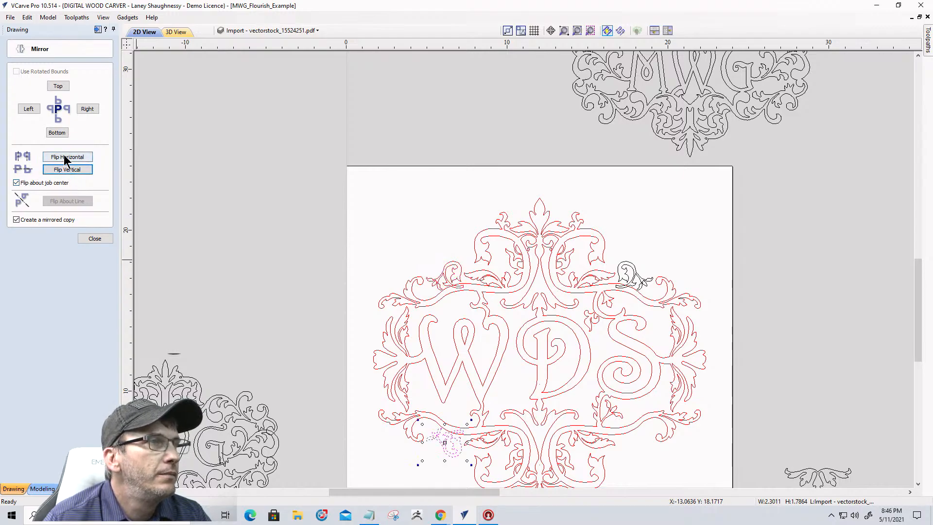
pyautogui.click(65, 157)
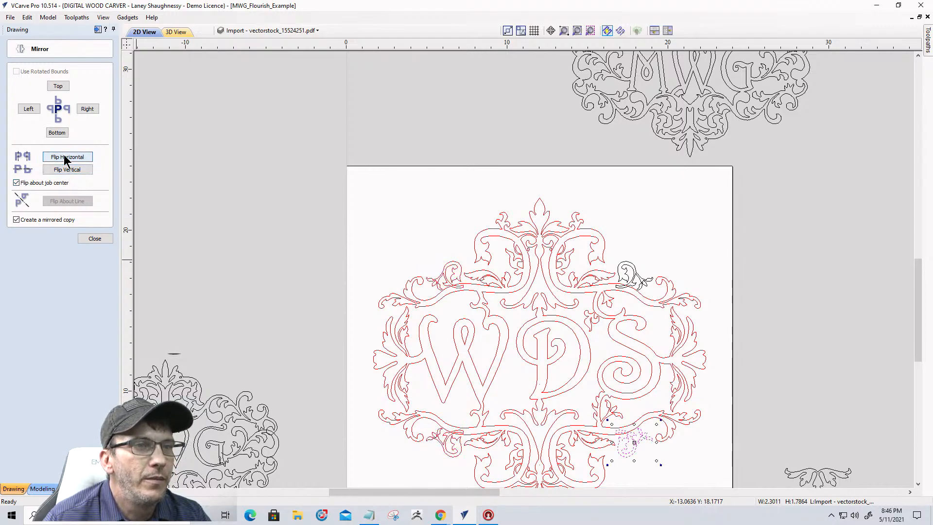
pyautogui.scroll(2, 642, 461)
pyautogui.scroll(2, 646, 458)
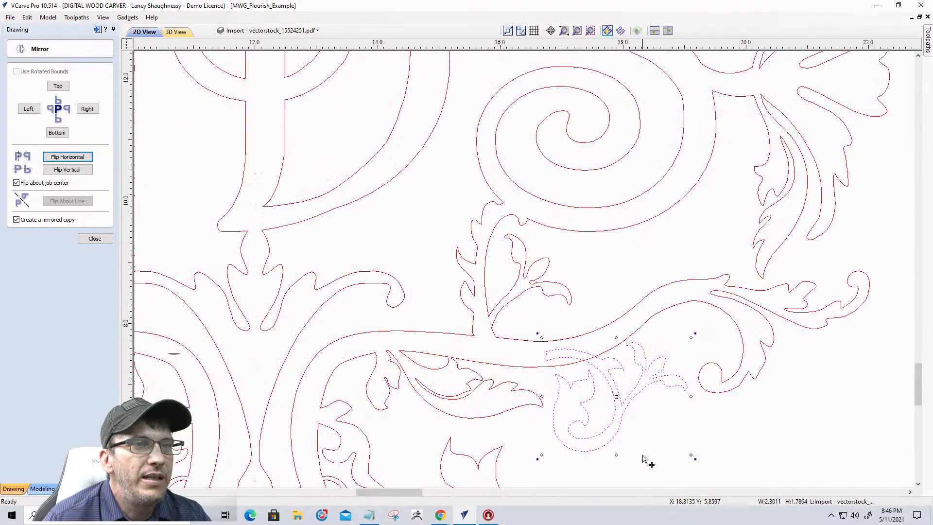
pyautogui.scroll(-4, 656, 398)
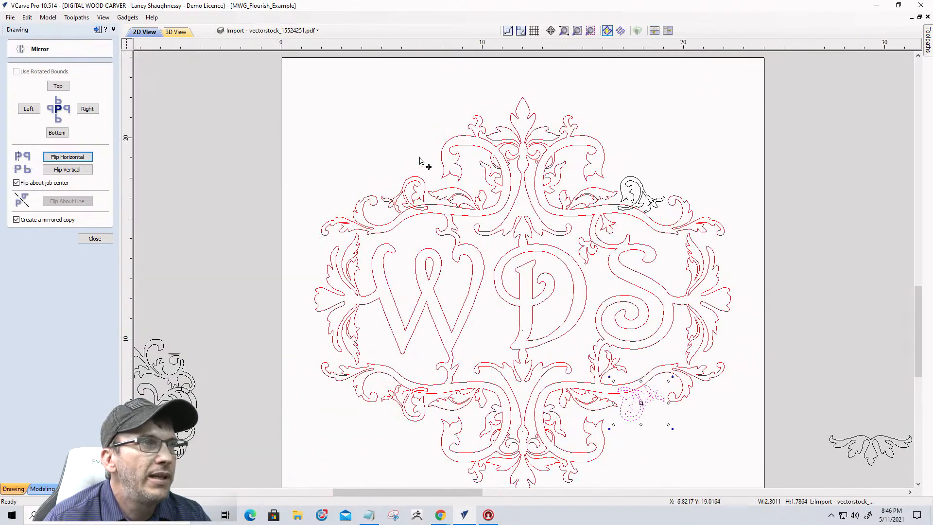
pyautogui.click(95, 238)
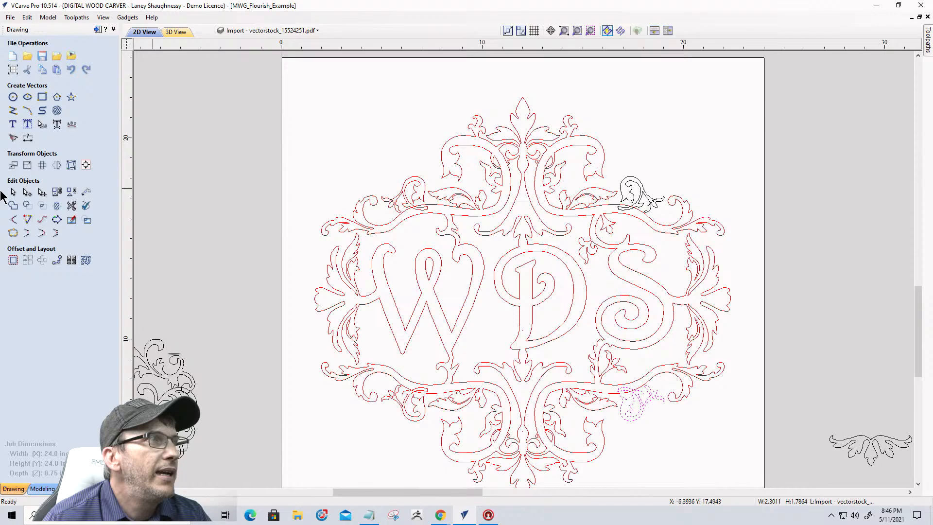
# - Trim the stem end of the upper-left mirrored ornament and the scroll segment it overlaps so their outlines merge
pyautogui.click(71, 205)
pyautogui.scroll(5, 438, 204)
pyautogui.scroll(1, 460, 202)
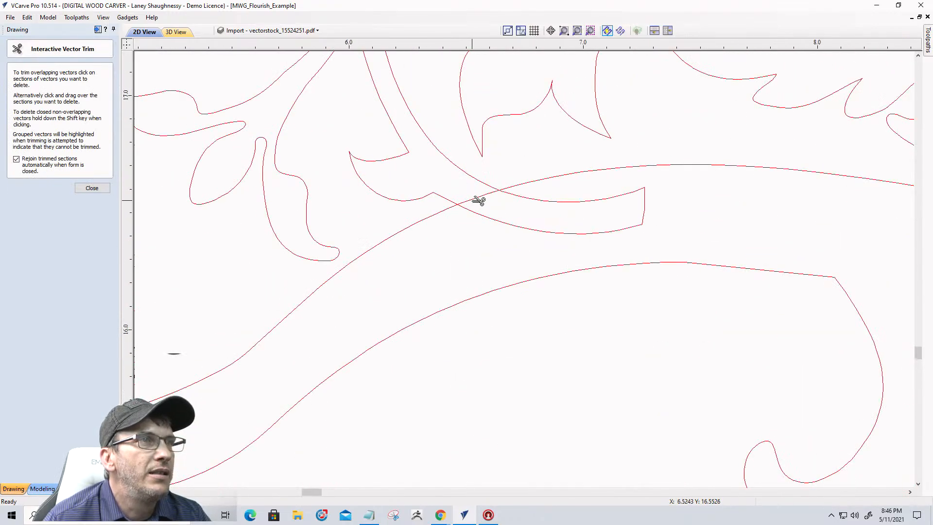
pyautogui.click(533, 229)
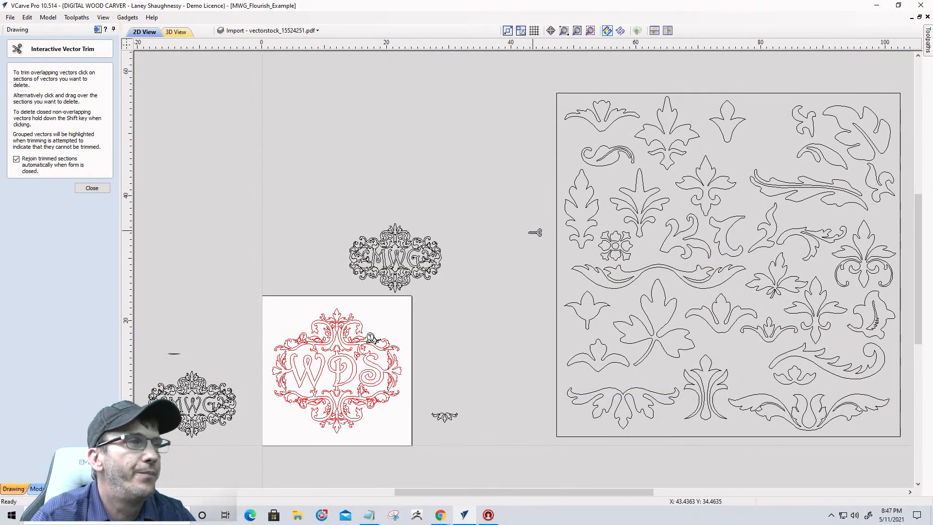
pyautogui.scroll(6, 244, 405)
pyautogui.scroll(1, 457, 157)
pyautogui.scroll(3, 463, 156)
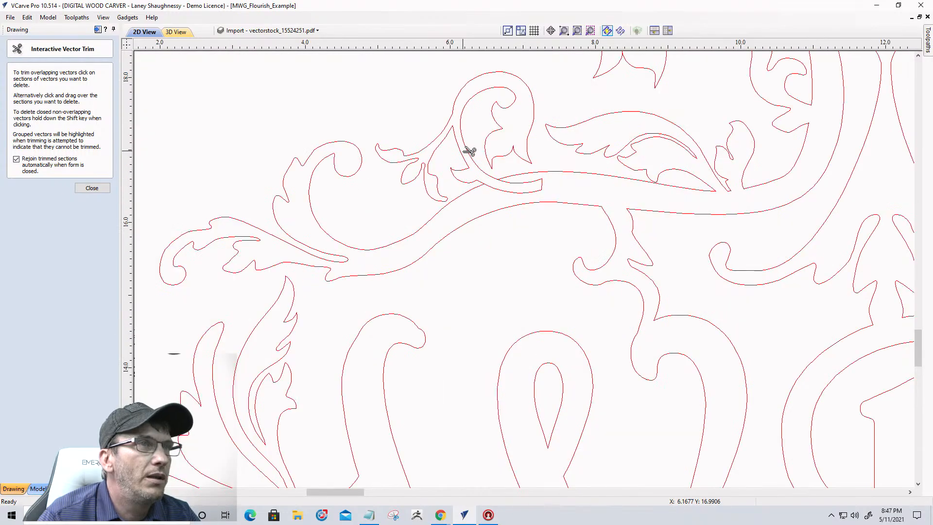
pyautogui.scroll(2, 516, 183)
pyautogui.click(512, 190)
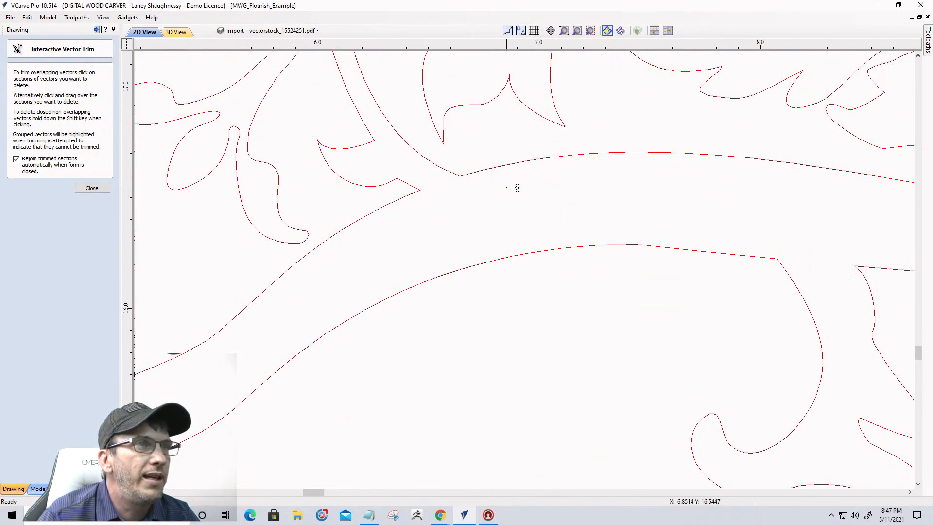
# - Trim the upper-right ornament's stem end inside the scroll and the piece of scroll edge between the two crossings
pyautogui.scroll(-10, 480, 194)
pyautogui.scroll(10, 579, 193)
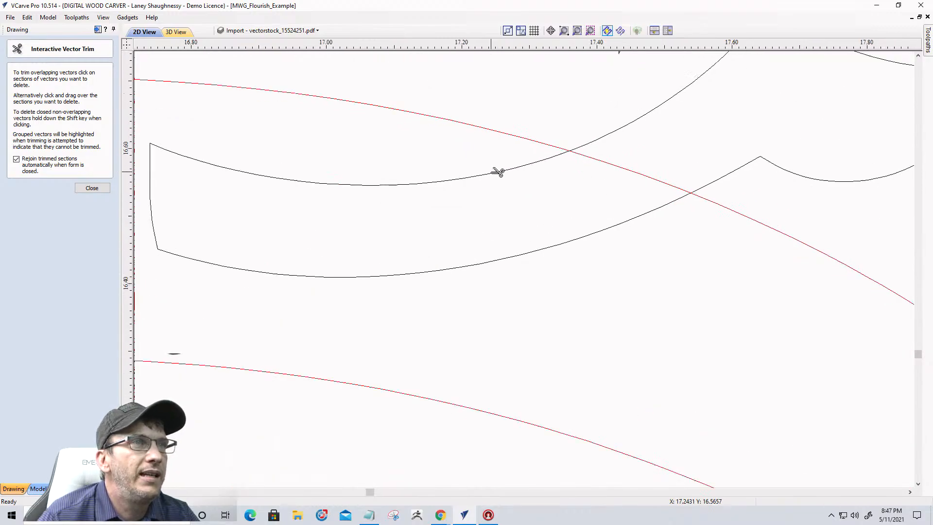
pyautogui.click(497, 172)
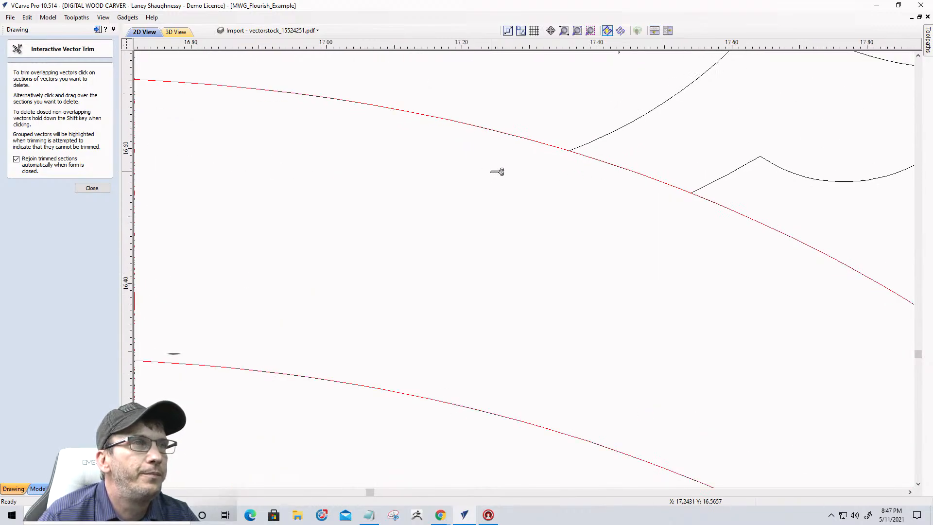
pyautogui.click(641, 178)
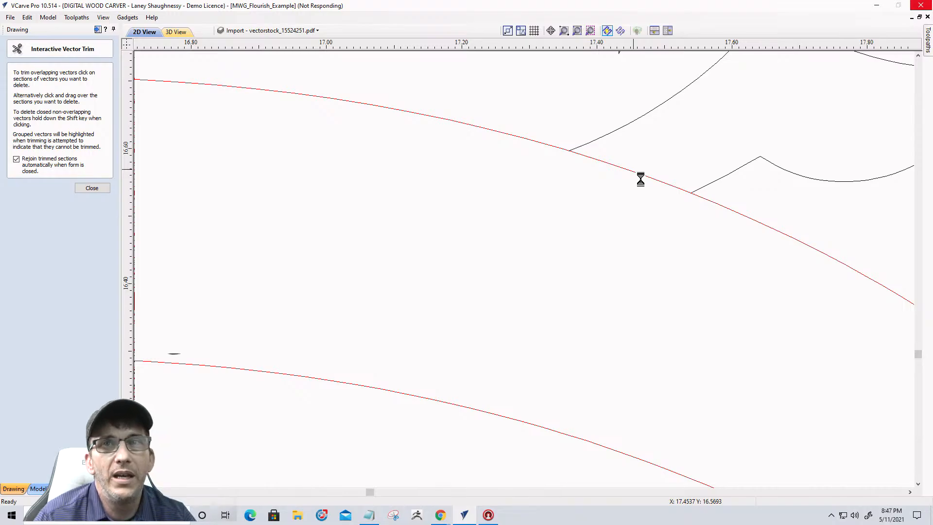
# - Trim the lower-right ornament's stem end and the scroll edge between its crossings to merge the outlines
pyautogui.scroll(-10, 630, 185)
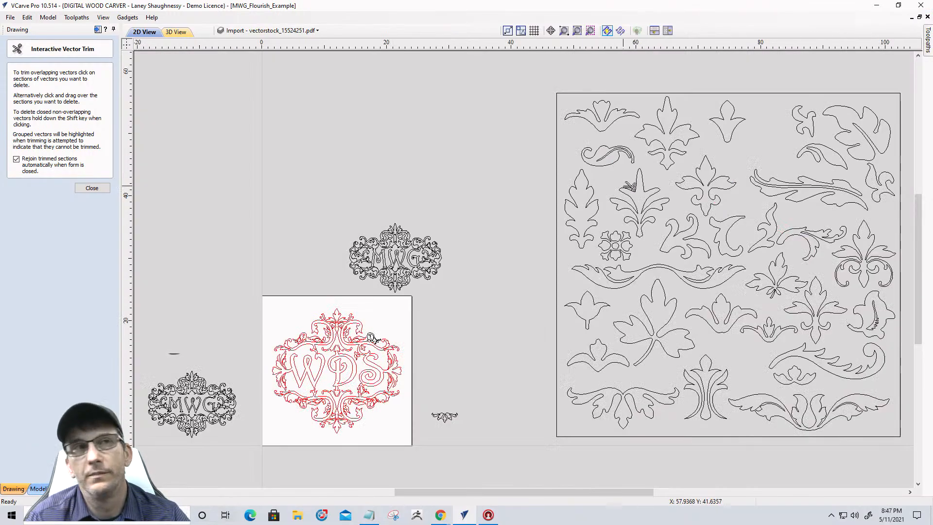
pyautogui.scroll(5, 370, 338)
pyautogui.scroll(-3, 402, 336)
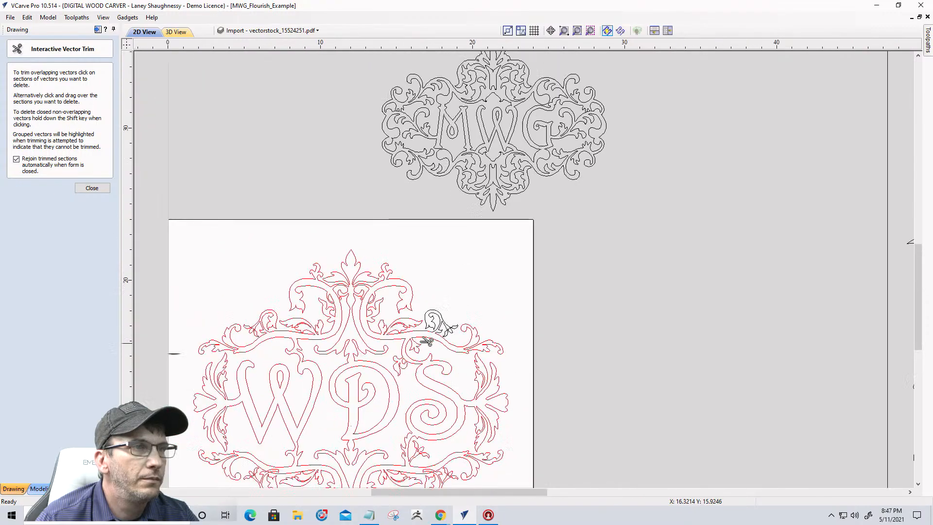
pyautogui.scroll(3, 446, 323)
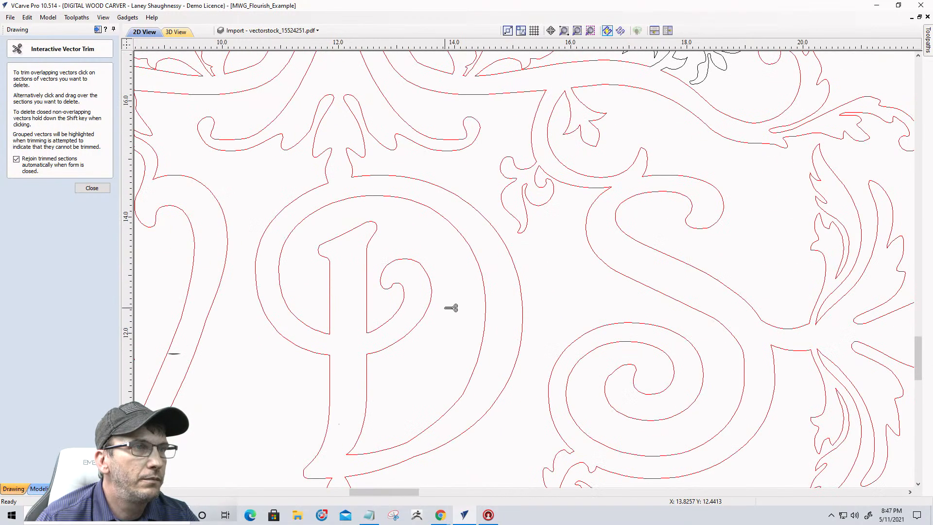
pyautogui.scroll(-4, 450, 308)
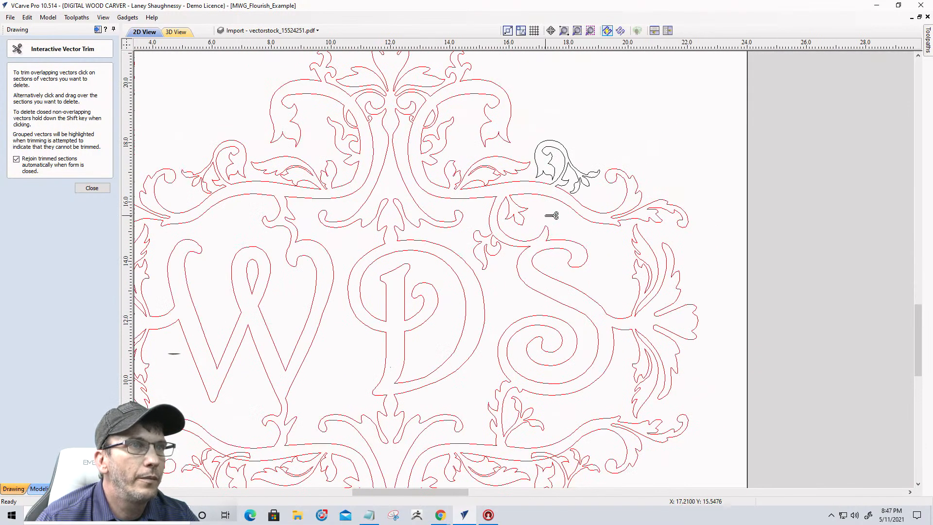
pyautogui.scroll(-3, 551, 215)
pyautogui.scroll(6, 568, 243)
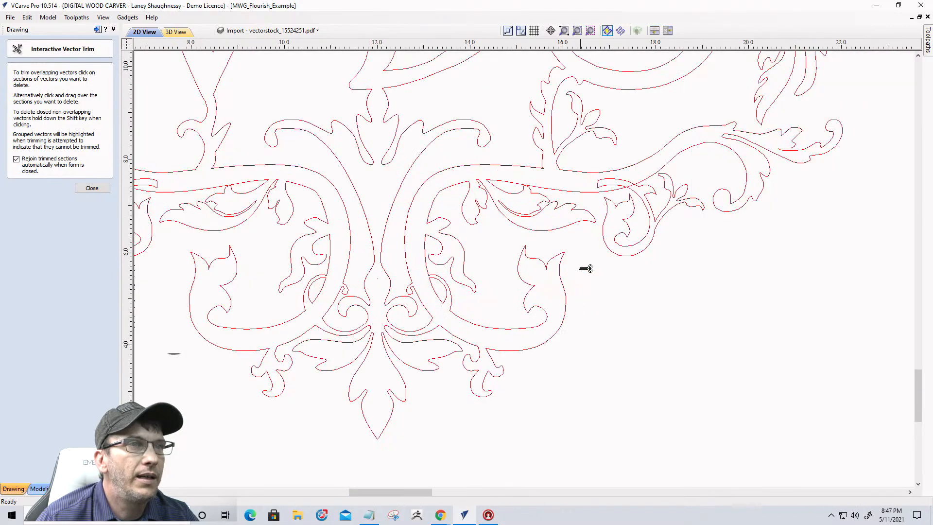
pyautogui.scroll(5, 653, 130)
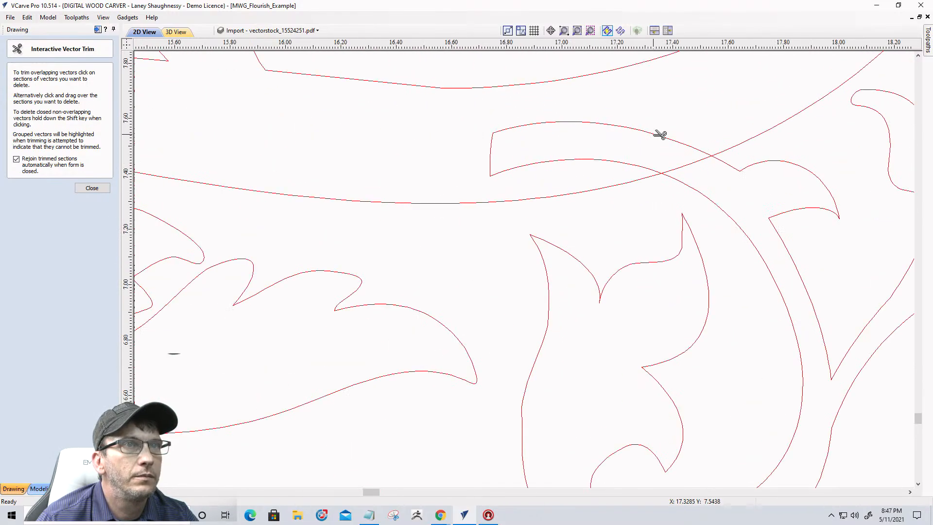
pyautogui.click(659, 134)
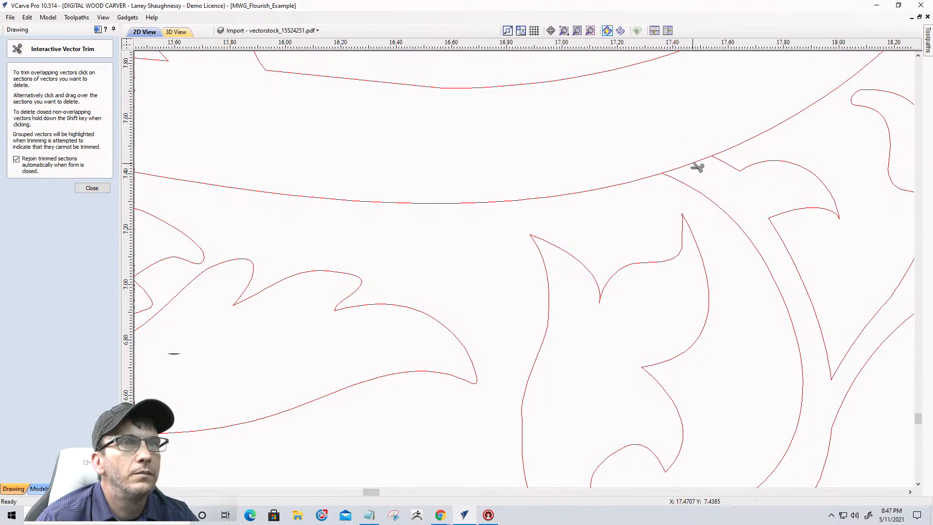
pyautogui.scroll(-10, 697, 163)
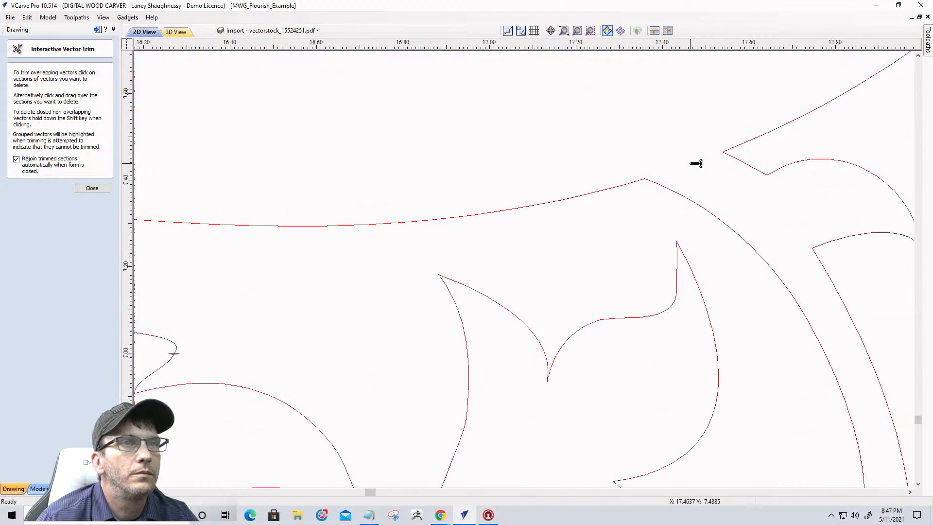
# - Trim the overlapping stem end and scroll edge at the lower-left ornament, then finish trimming so the sections rejoin
pyautogui.scroll(-5, 703, 173)
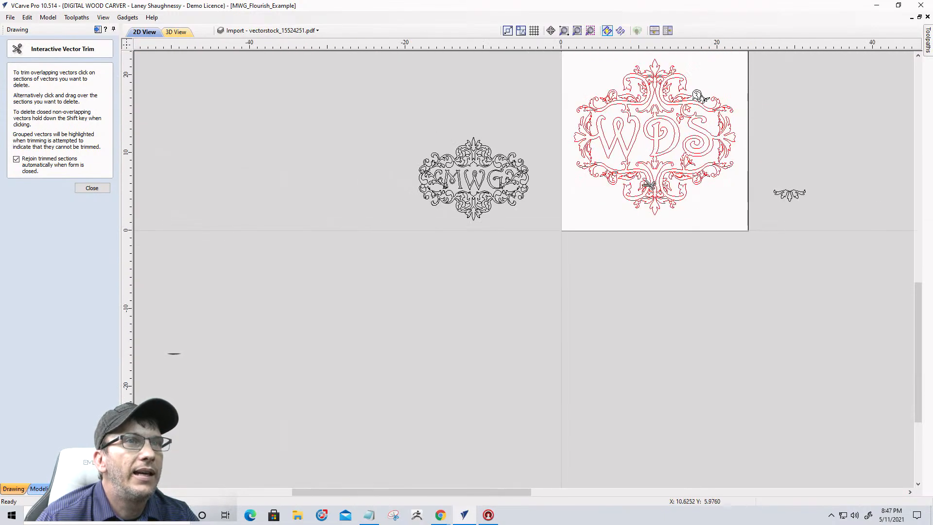
pyautogui.scroll(9, 609, 177)
pyautogui.scroll(8, 646, 164)
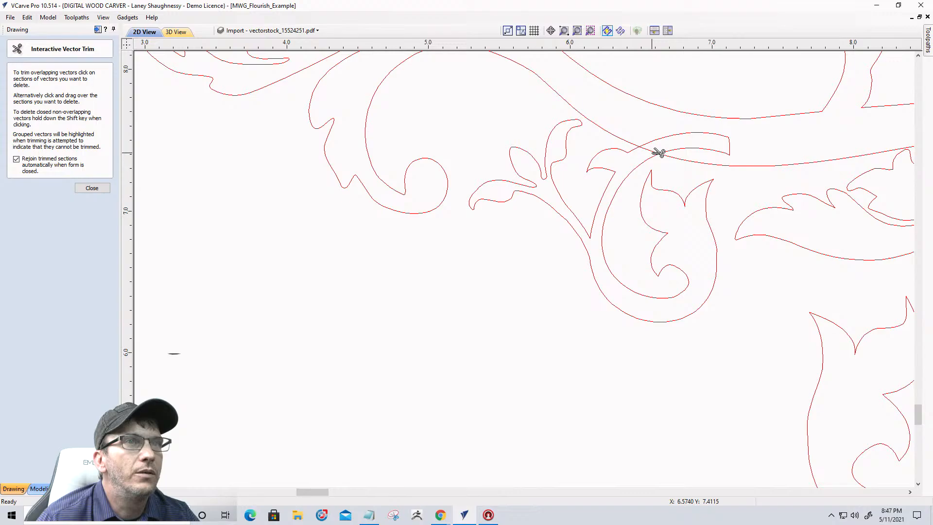
pyautogui.click(634, 141)
pyautogui.scroll(-10, 612, 145)
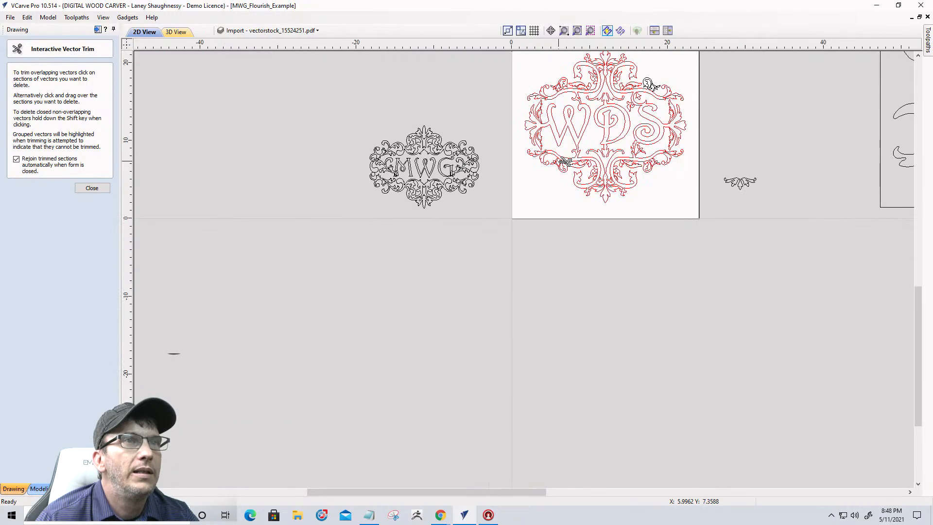
pyautogui.scroll(3, 680, 73)
pyautogui.scroll(3, 626, 114)
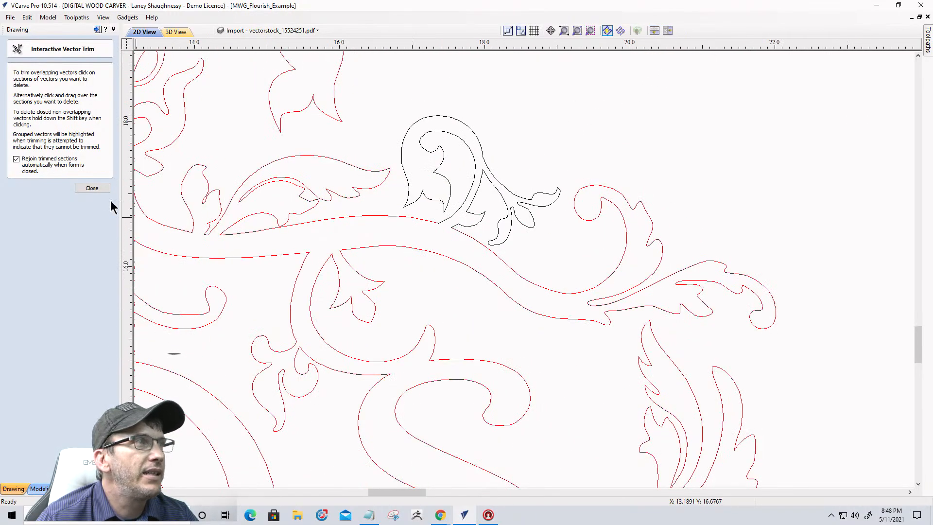
pyautogui.click(92, 187)
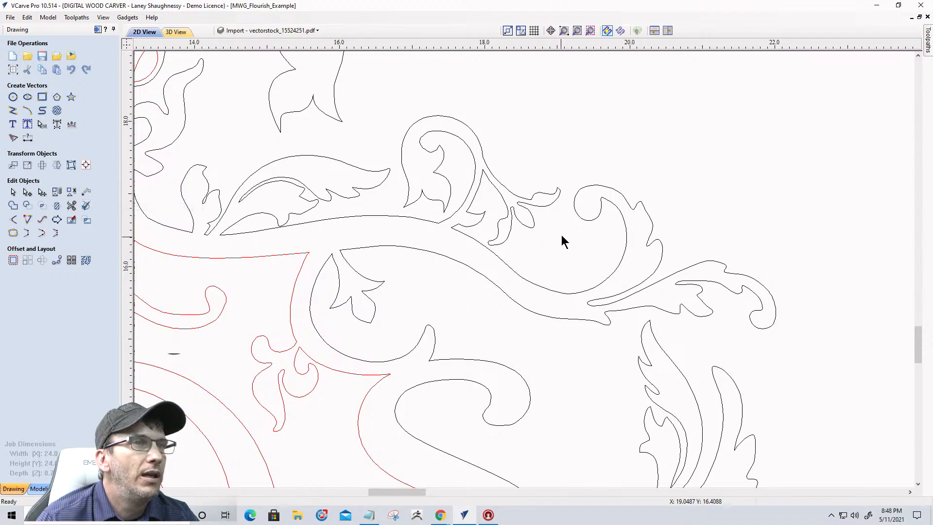
# - Select the monogram's outer outline to check that the added ornaments belong to it, and clear the selection
pyautogui.scroll(-3, 583, 208)
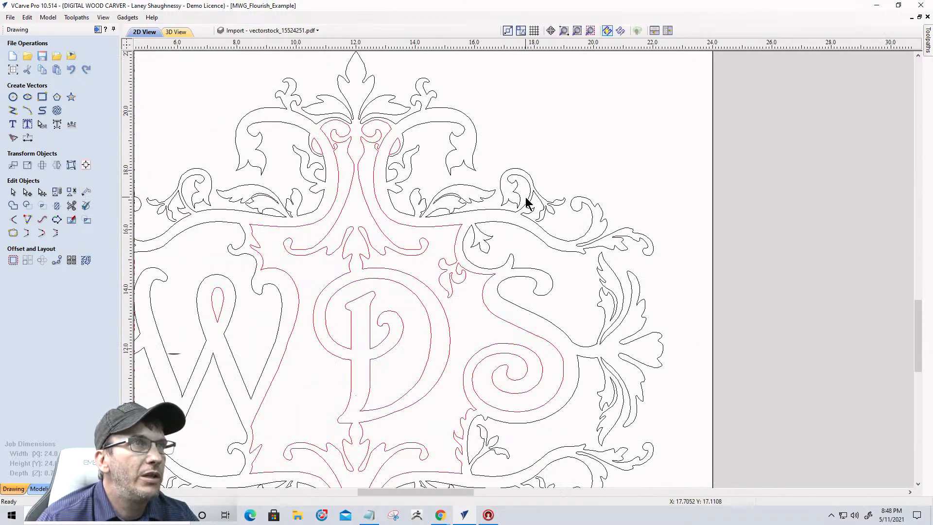
pyautogui.click(520, 170)
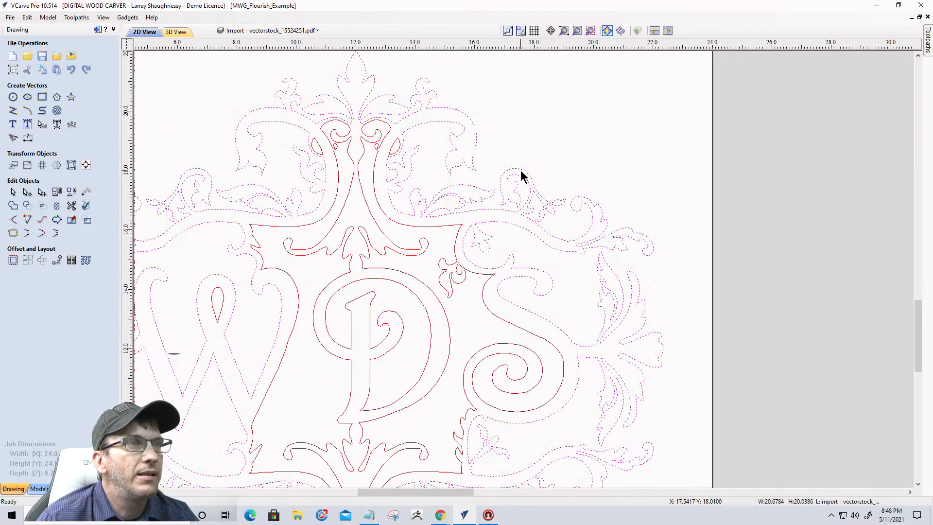
pyautogui.scroll(-2, 678, 253)
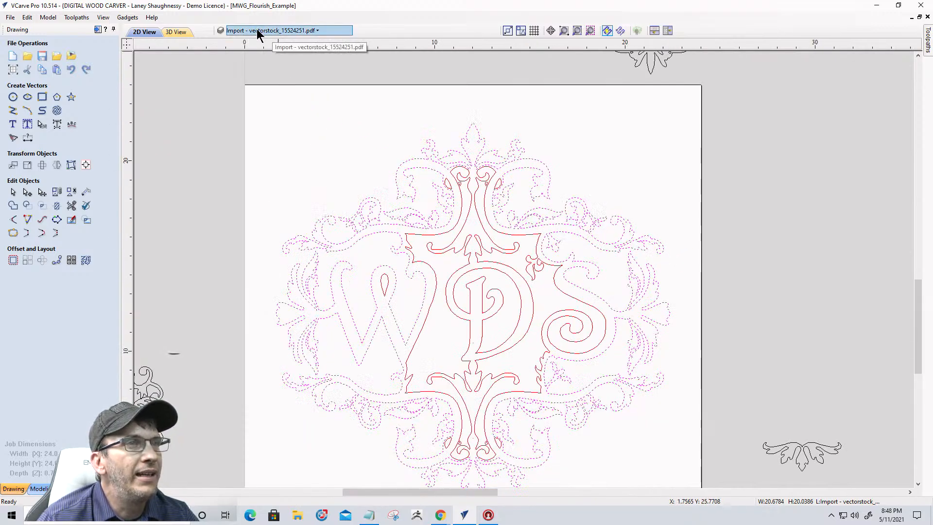
pyautogui.click(390, 133)
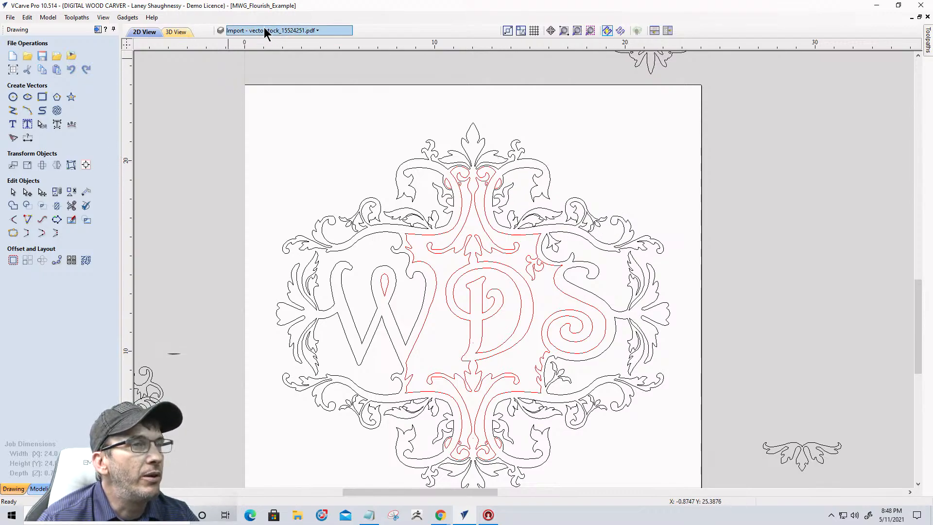
pyautogui.scroll(-2, 578, 199)
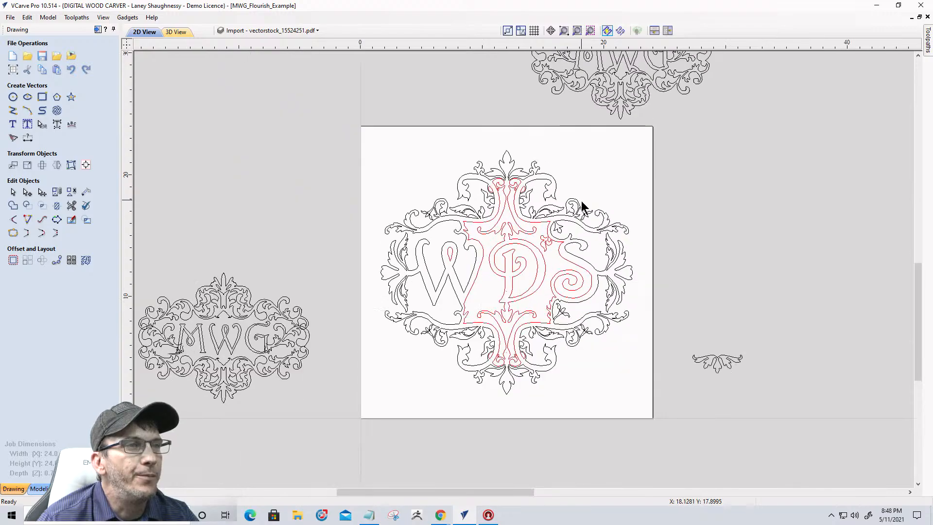
# - Draw a 24 x 24 inch square-cornered rectangle over the full job area
pyautogui.click(42, 97)
pyautogui.moveTo(364, 127); pyautogui.dragTo(652, 417)
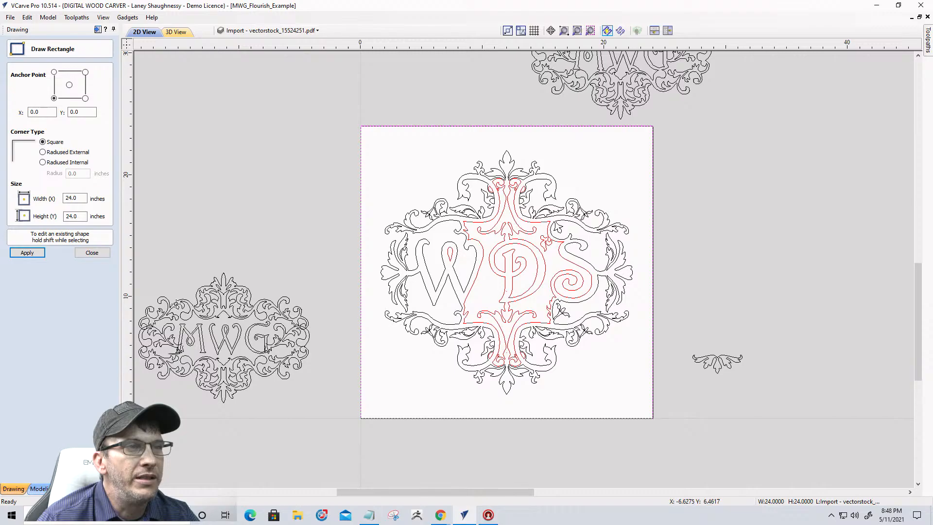
pyautogui.click(92, 253)
# - Try offsetting the 24-inch square inwards by 0.75 inches
pyautogui.click(13, 260)
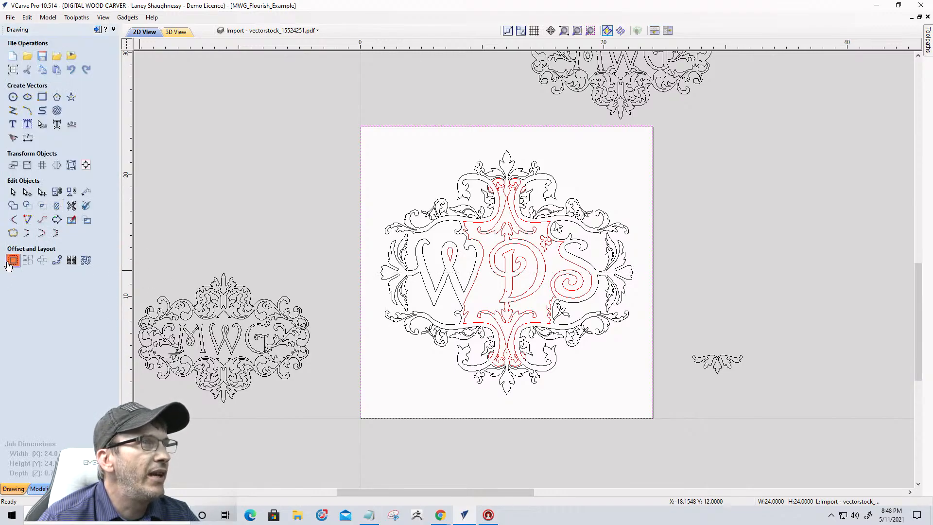
pyautogui.click(36, 90)
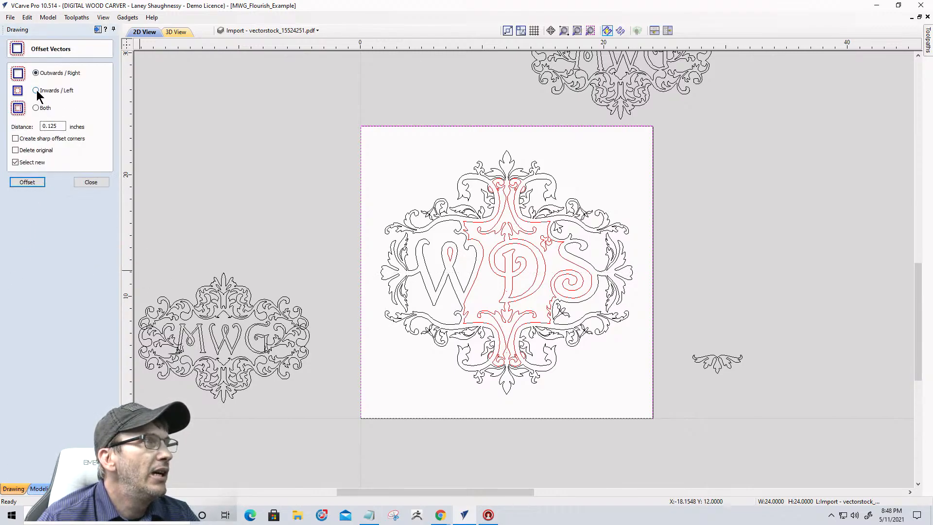
pyautogui.press('Tab')
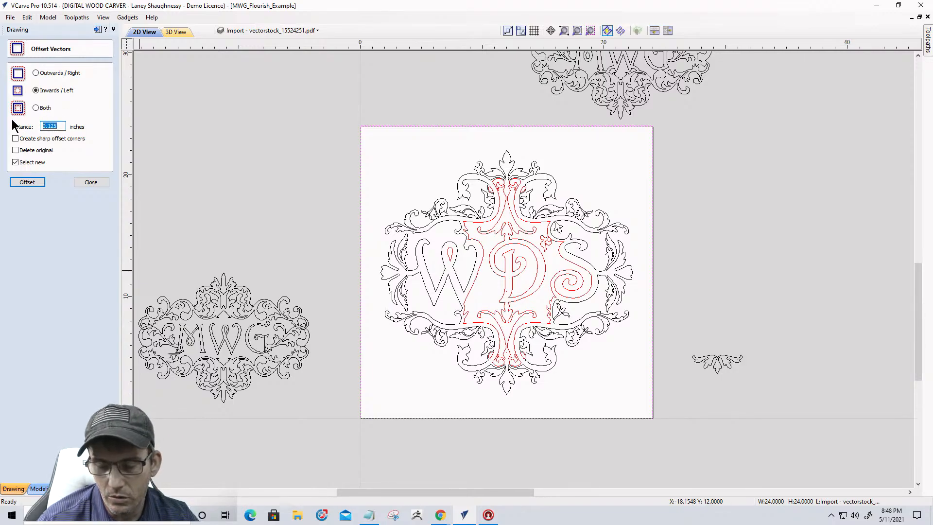
pyautogui.write('.75')
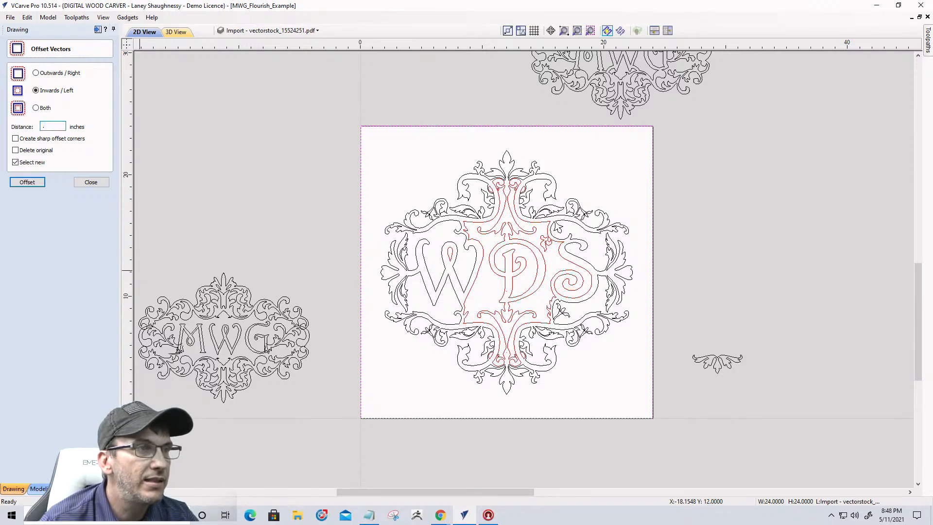
pyautogui.click(22, 182)
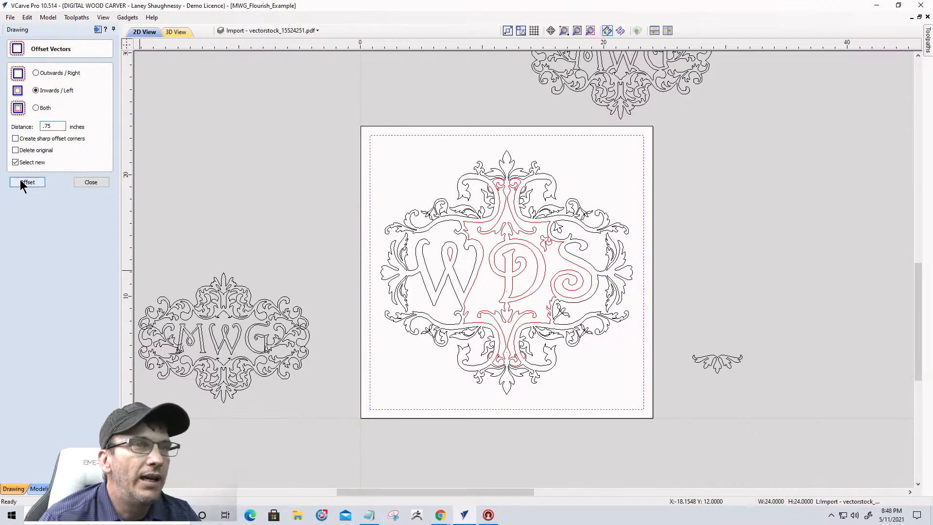
pyautogui.hotkey('ctrl', 'z')
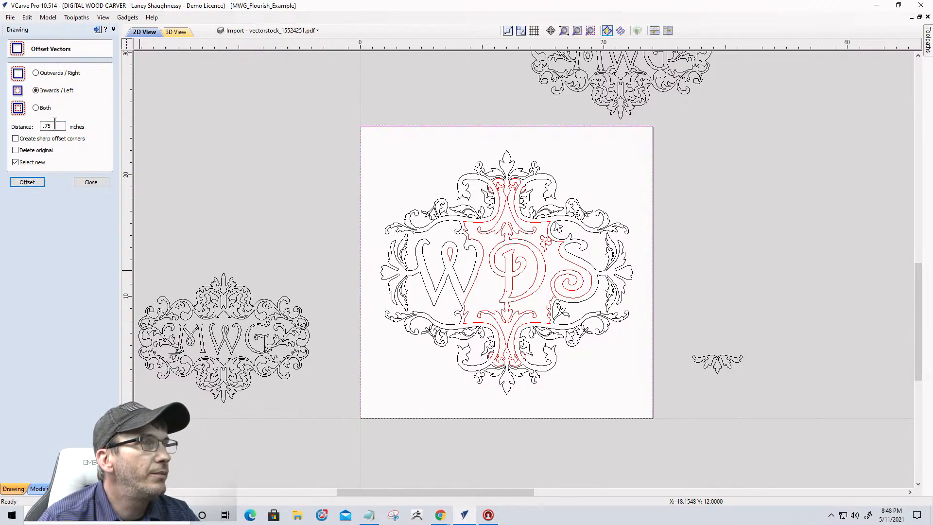
# - Offset the 24-inch square inwards by 1 inch, keeping the original
pyautogui.moveTo(55, 124); pyautogui.dragTo(14, 128)
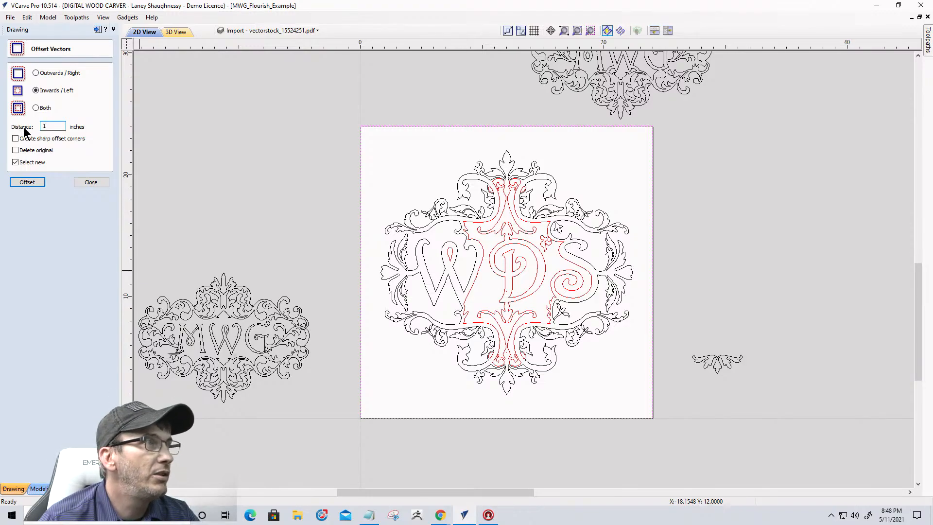
pyautogui.click(27, 183)
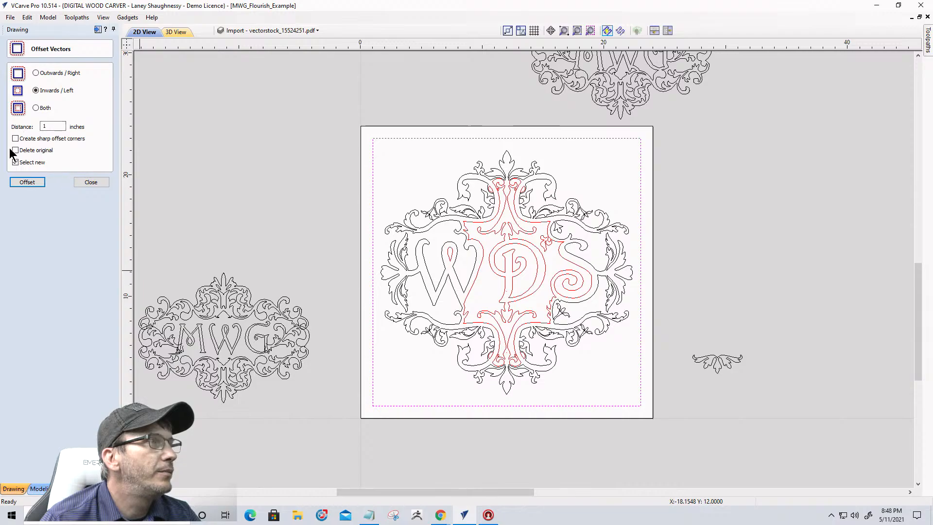
# - Undo the last offset and offset the border square 1 inch inwards with sharp corners, deleting the original
pyautogui.hotkey('ctrl', 'z')
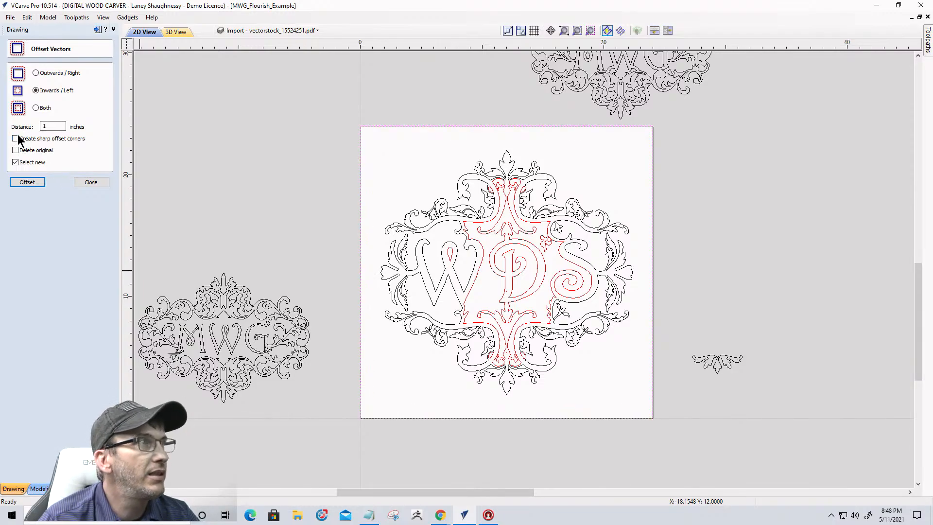
pyautogui.click(15, 139)
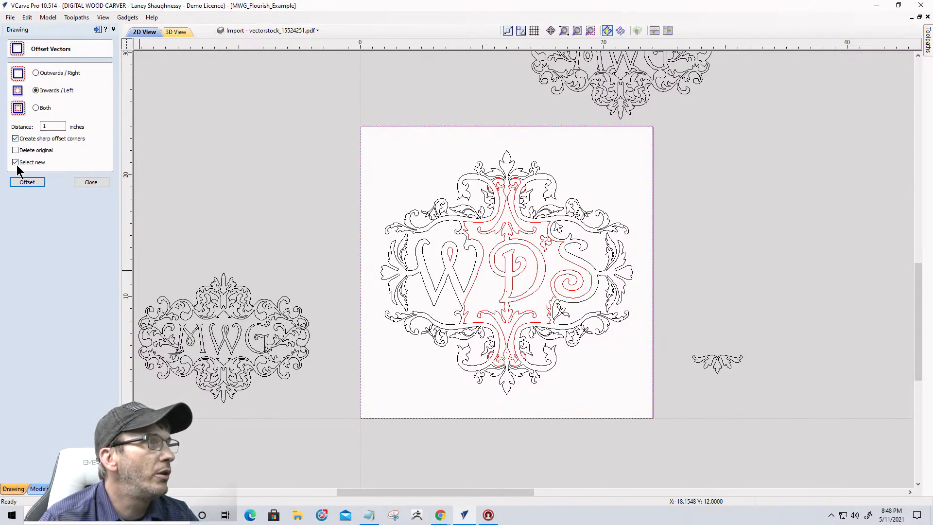
pyautogui.click(15, 150)
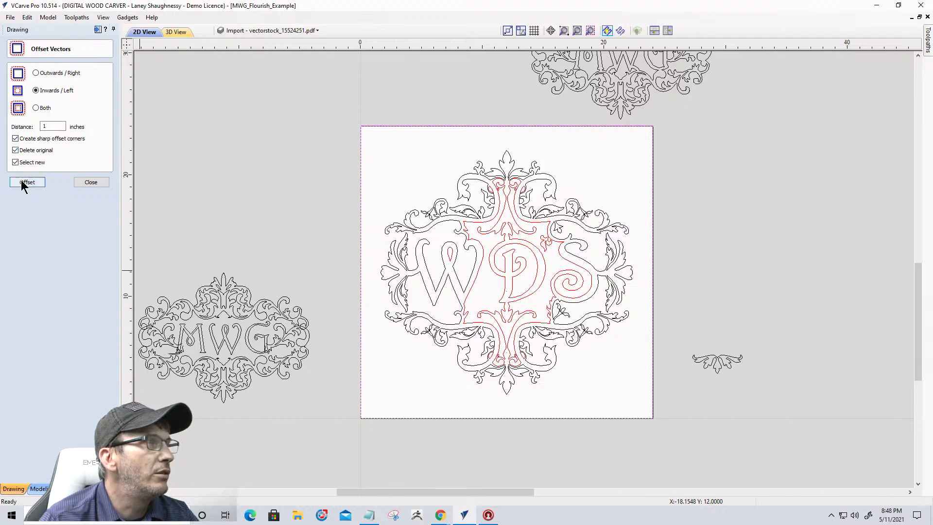
pyautogui.click(24, 183)
pyautogui.click(90, 182)
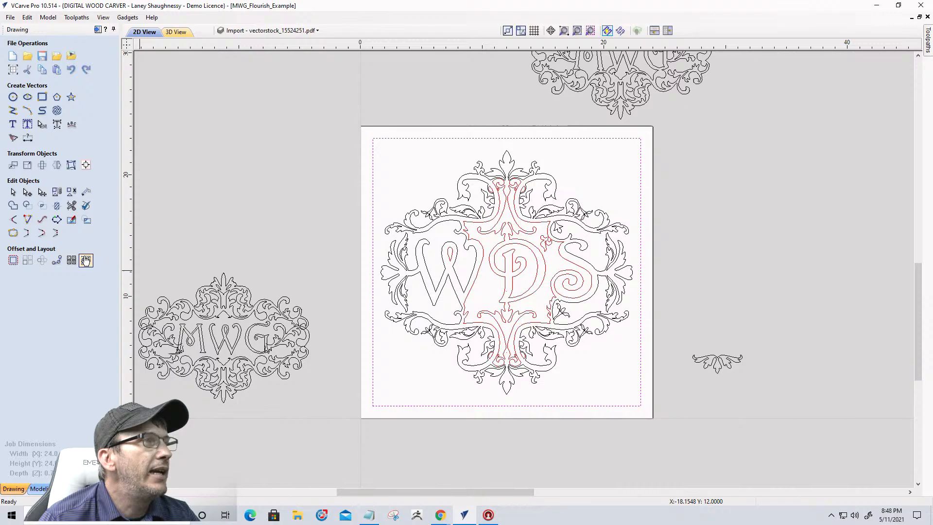
# - Give the inset border rectangle radiused internal corners with a 2.7-inch radius
pyautogui.click(42, 97)
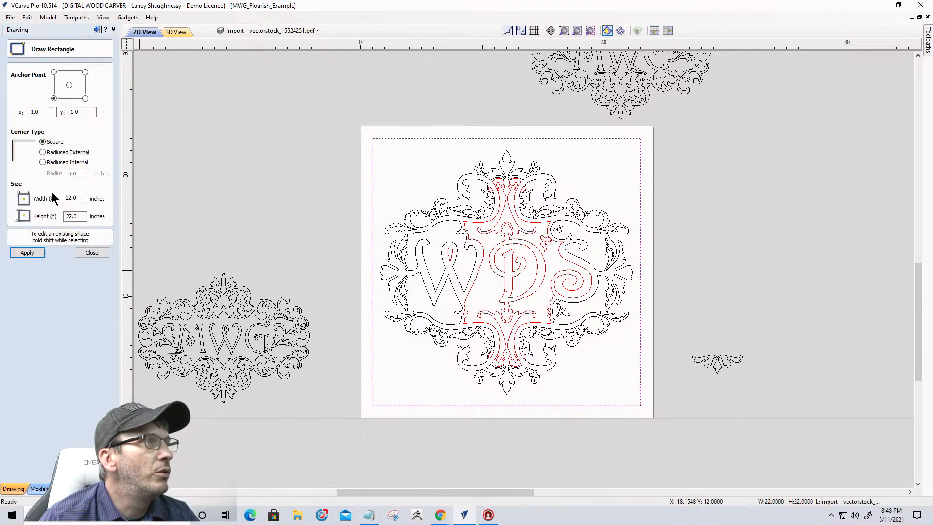
pyautogui.click(42, 151)
pyautogui.click(43, 162)
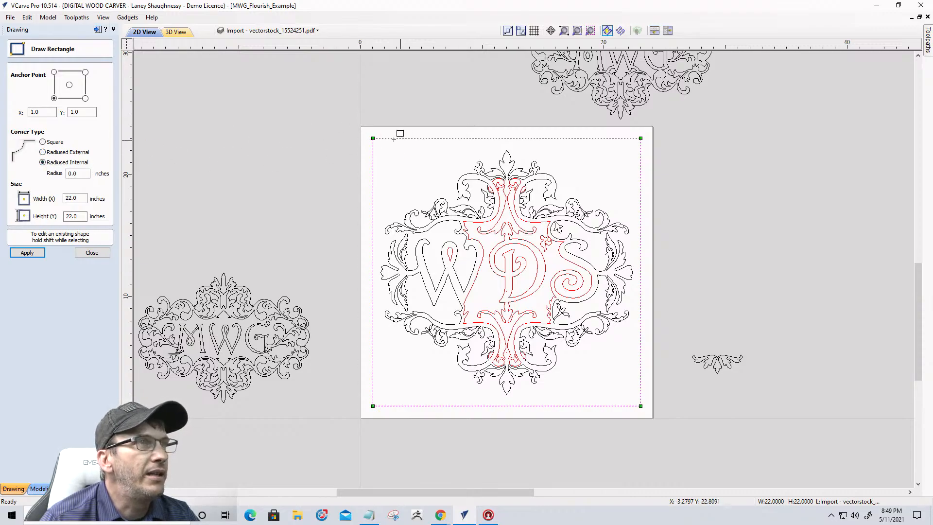
pyautogui.moveTo(373, 138); pyautogui.dragTo(356, 121)
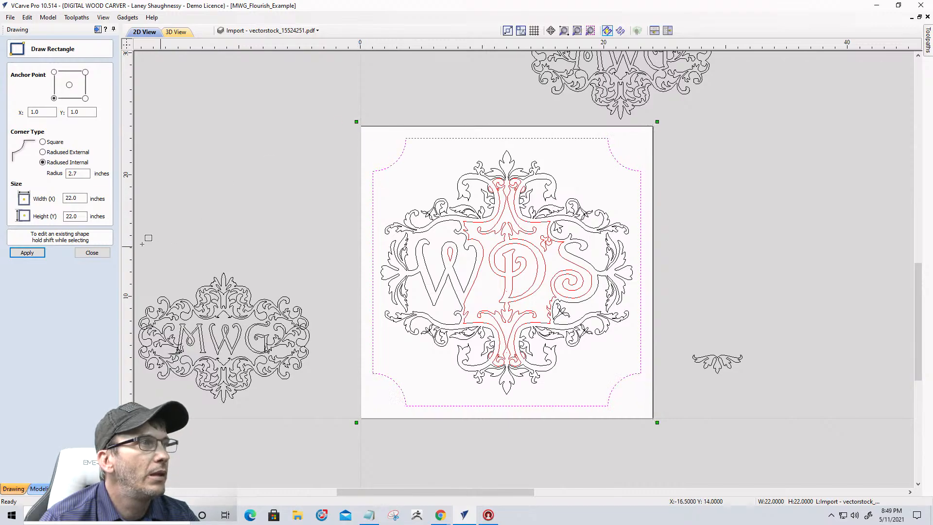
pyautogui.click(85, 252)
pyautogui.click(251, 190)
# - Select the WDS monogram with its border and set up a V-Carve toolpath with a flat depth of 0.125 inches
pyautogui.scroll(-2, 347, 190)
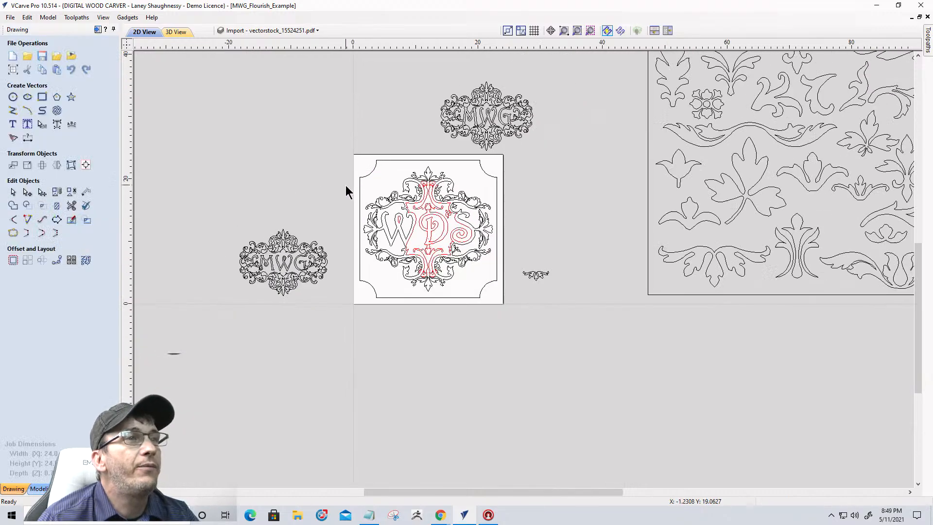
pyautogui.moveTo(331, 143); pyautogui.dragTo(509, 322)
pyautogui.scroll(3, 464, 209)
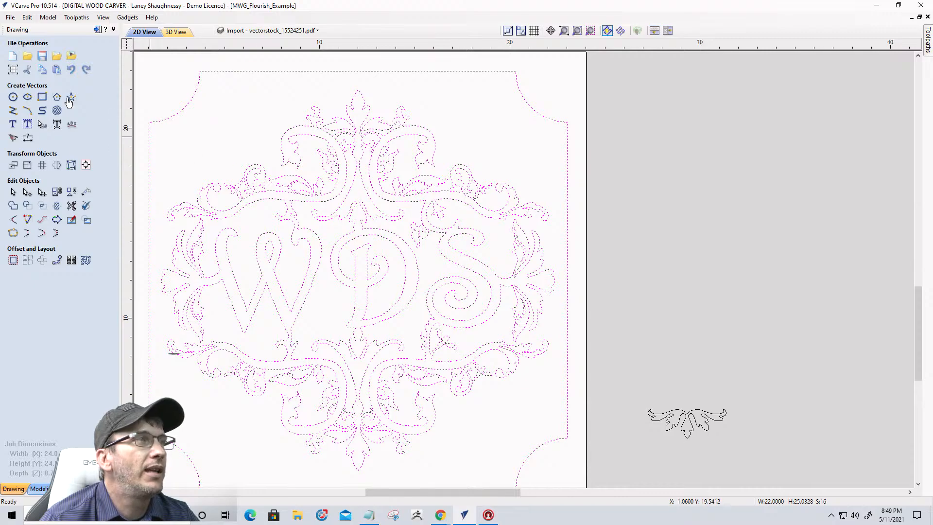
pyautogui.click(98, 31)
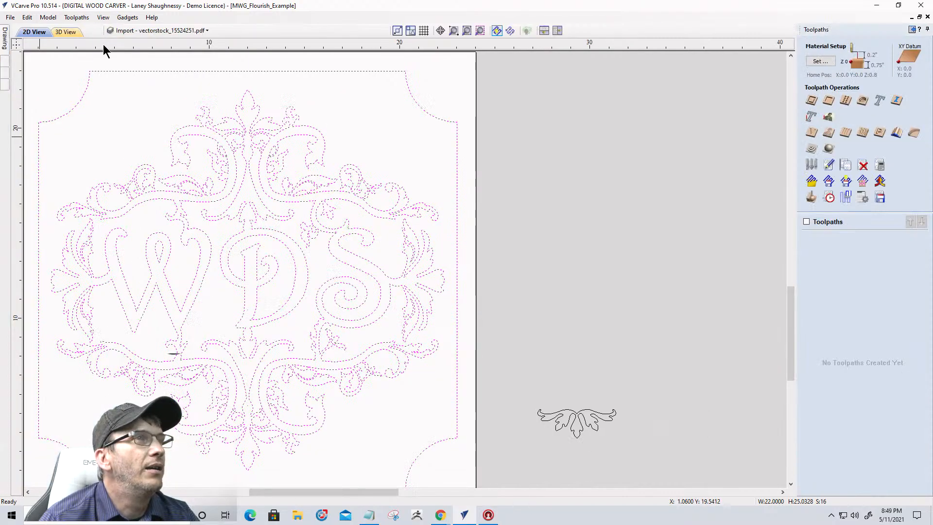
pyautogui.click(812, 133)
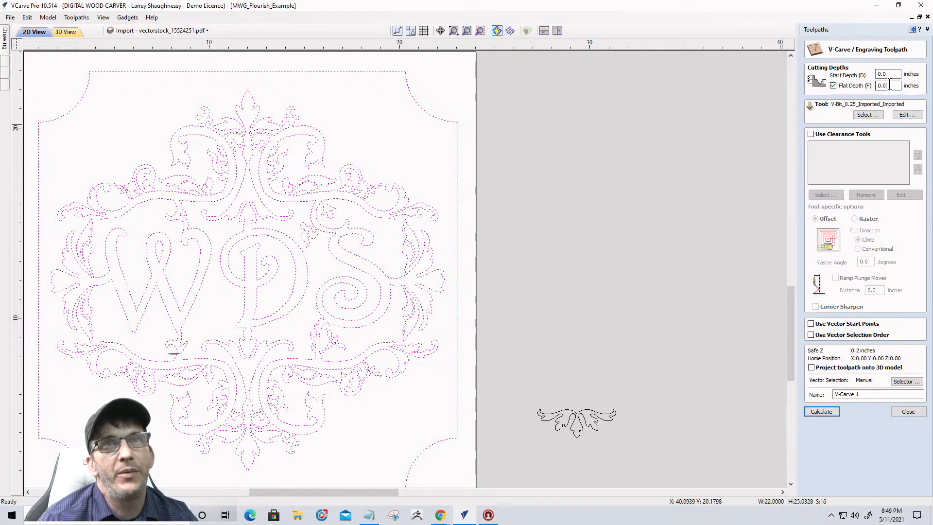
pyautogui.click(883, 86)
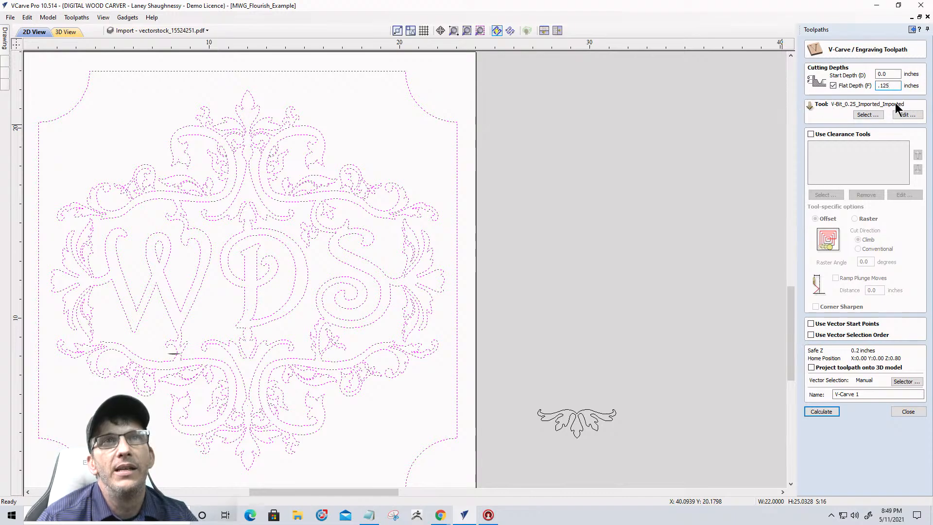
# - Enable clearance tools for the V-Carve toolpath and add the 0.25-inch and 0.125-inch end mills
pyautogui.click(811, 134)
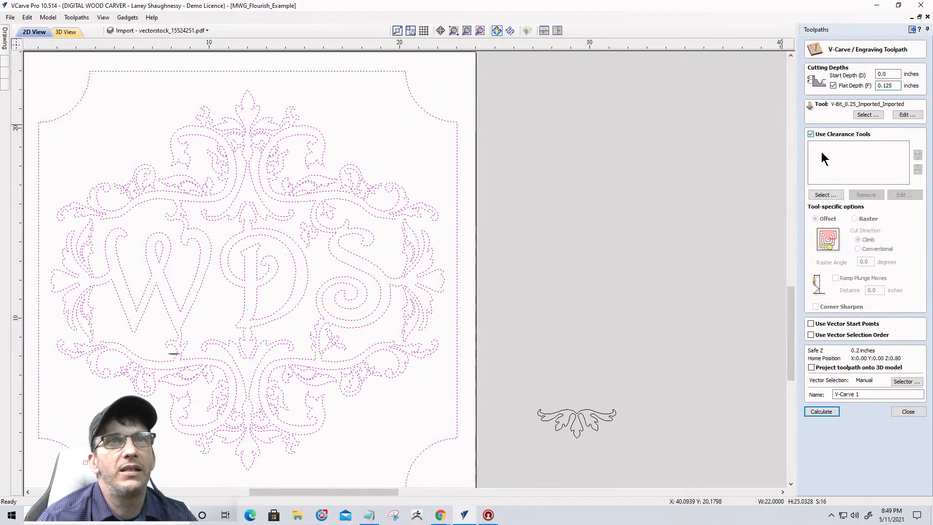
pyautogui.click(819, 194)
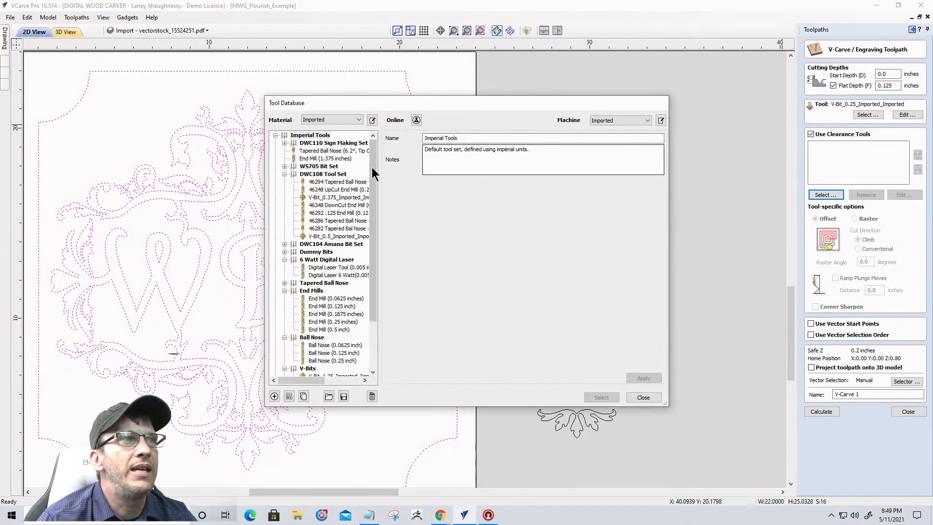
pyautogui.click(316, 321)
pyautogui.click(601, 396)
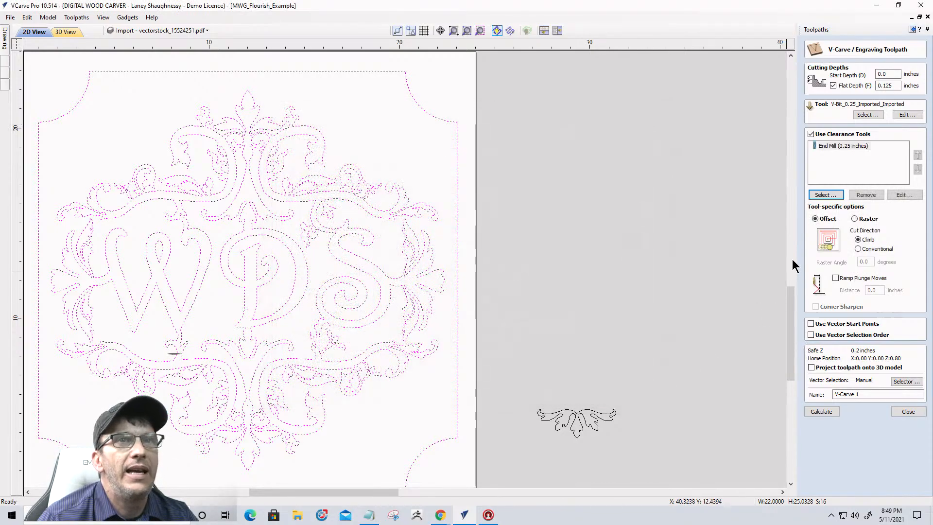
pyautogui.click(824, 195)
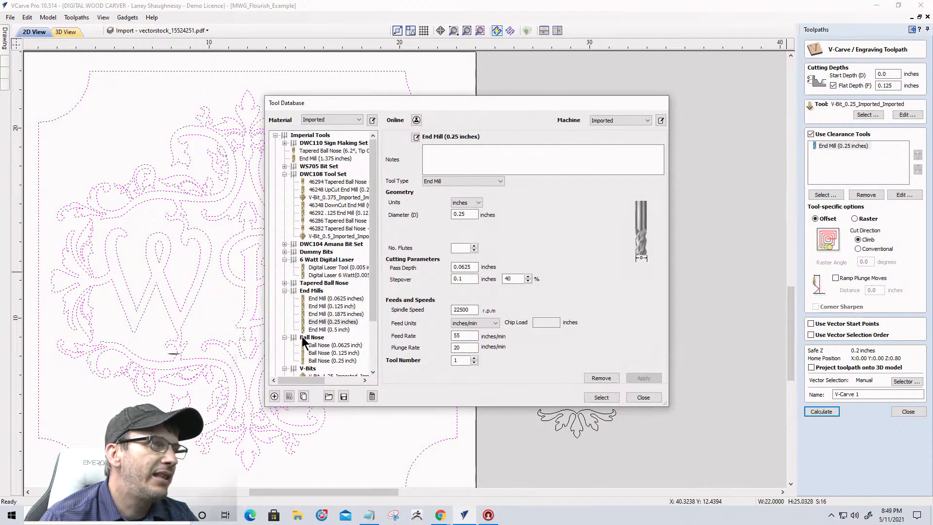
pyautogui.click(327, 307)
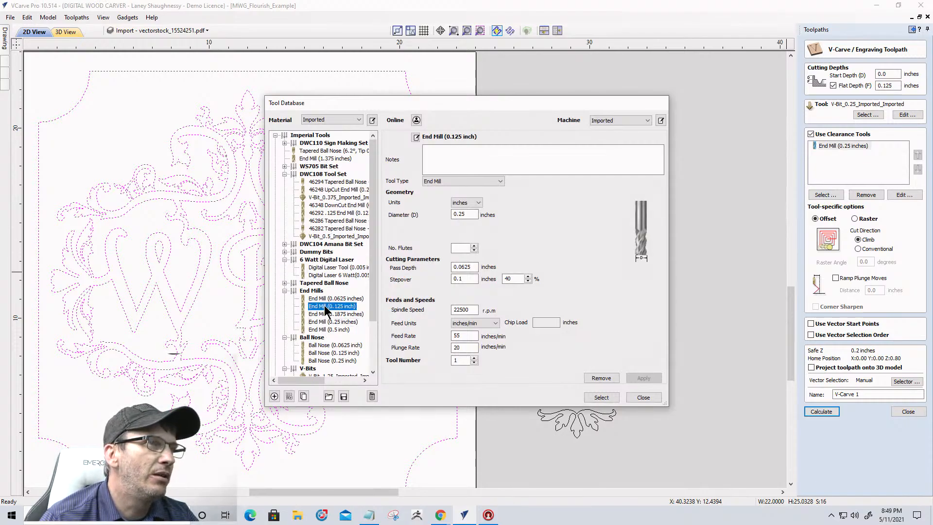
pyautogui.click(601, 396)
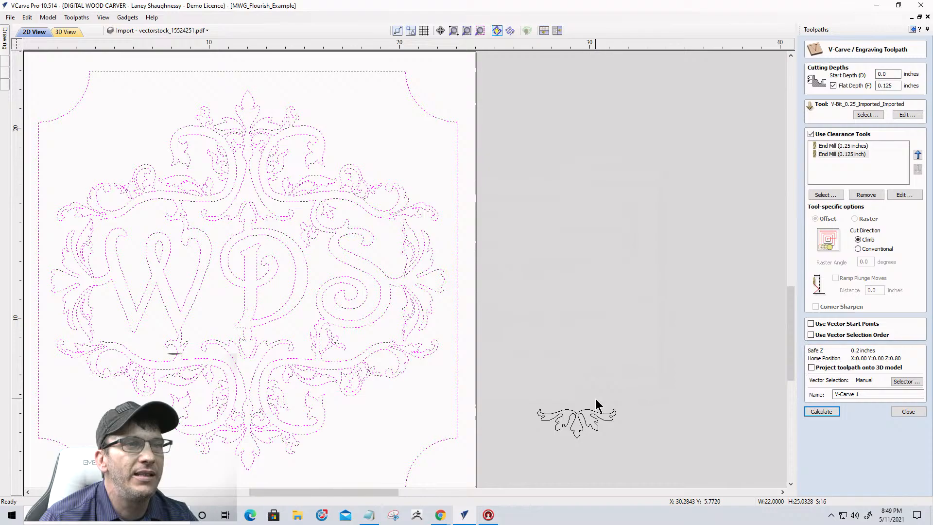
# - Attempt the toolpath calculation, check the selected vectors in the Vector Validator with V-Carving Mode, and inspect a marked issue up close
pyautogui.click(817, 410)
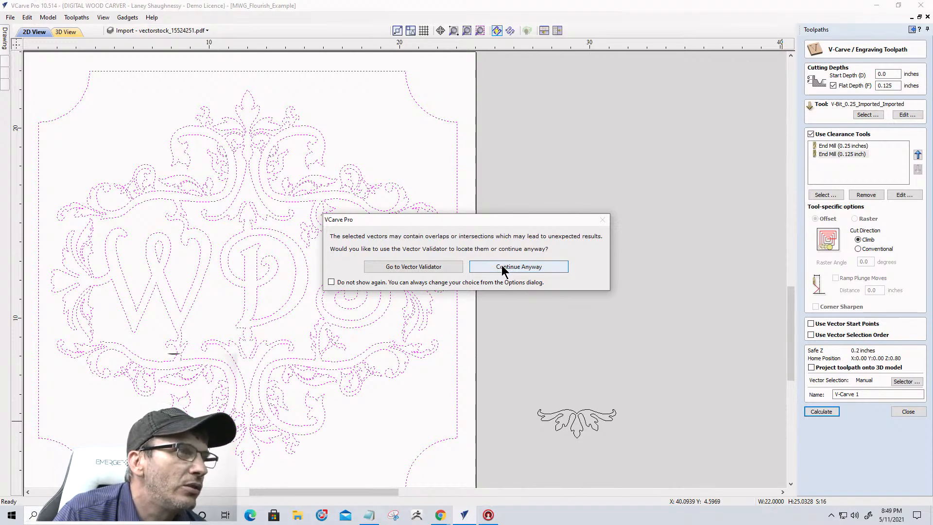
pyautogui.click(419, 267)
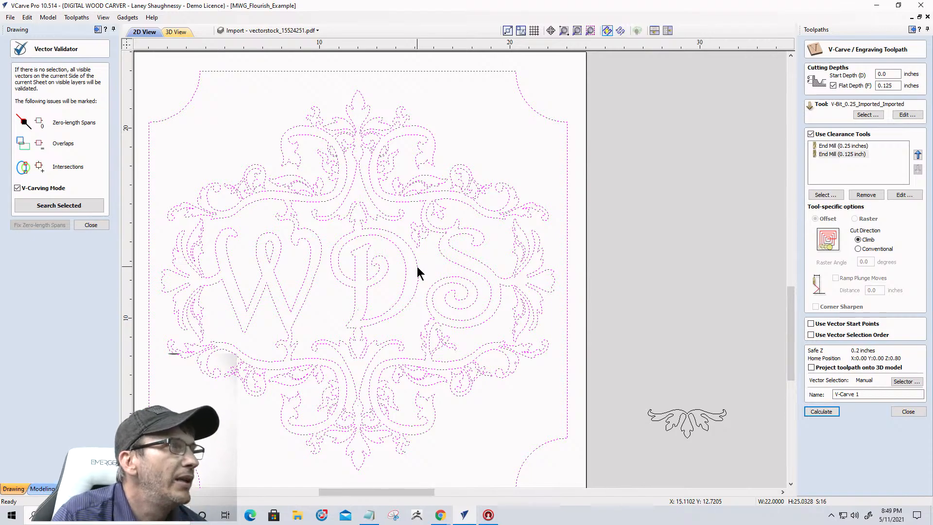
pyautogui.click(40, 206)
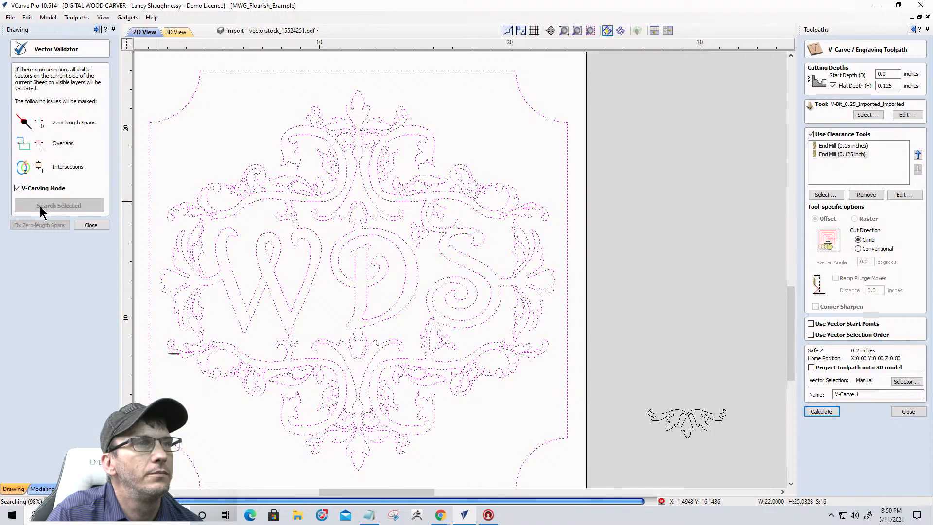
pyautogui.scroll(3, 429, 154)
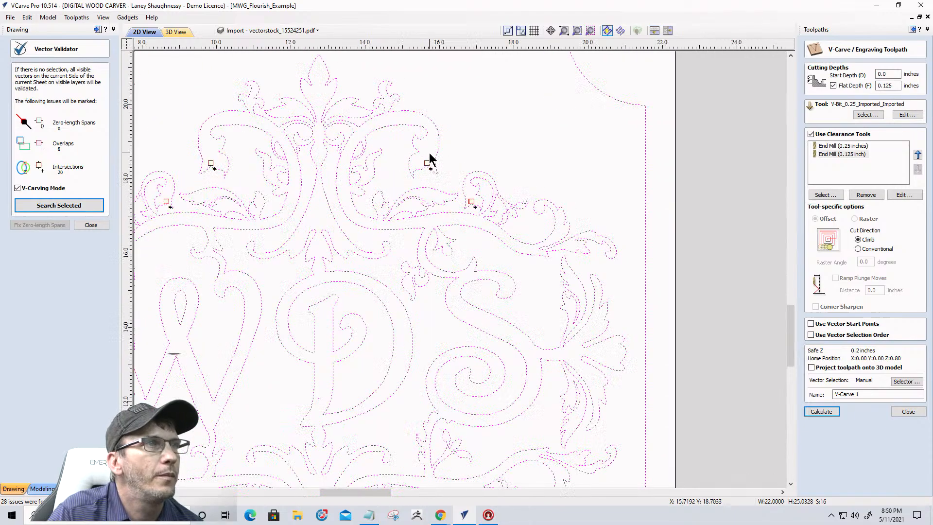
pyautogui.scroll(10, 429, 159)
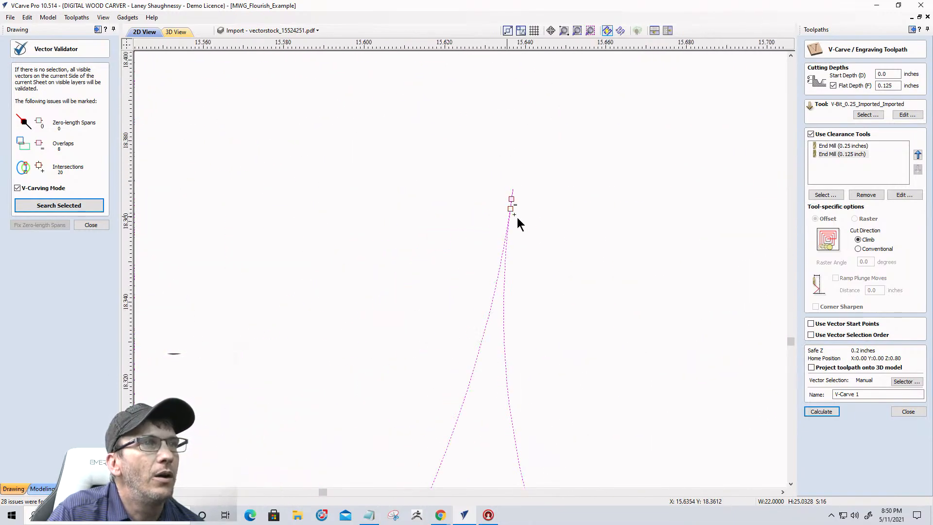
pyautogui.scroll(4, 517, 217)
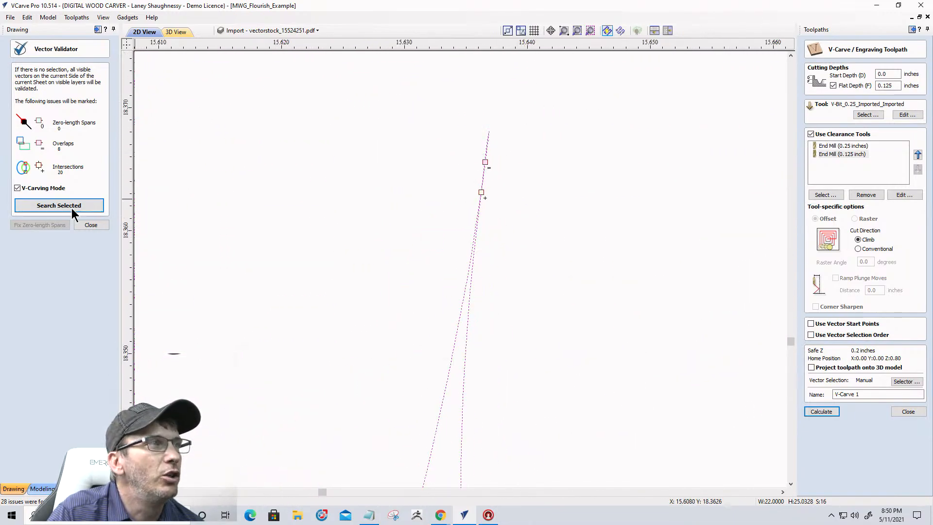
pyautogui.click(88, 224)
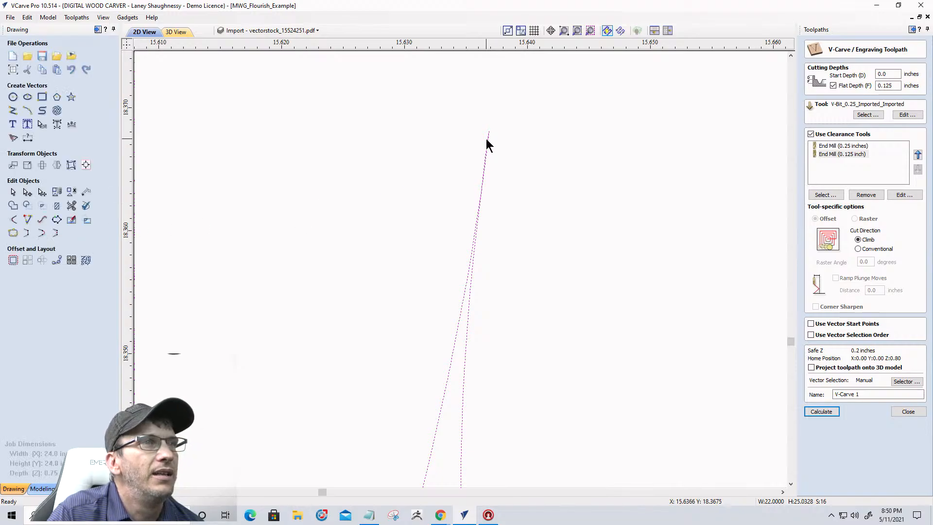
# - Try to trim the overlapping section at the sharp inner tip of the upper scroll with Interactive Vector Trim
pyautogui.click(71, 205)
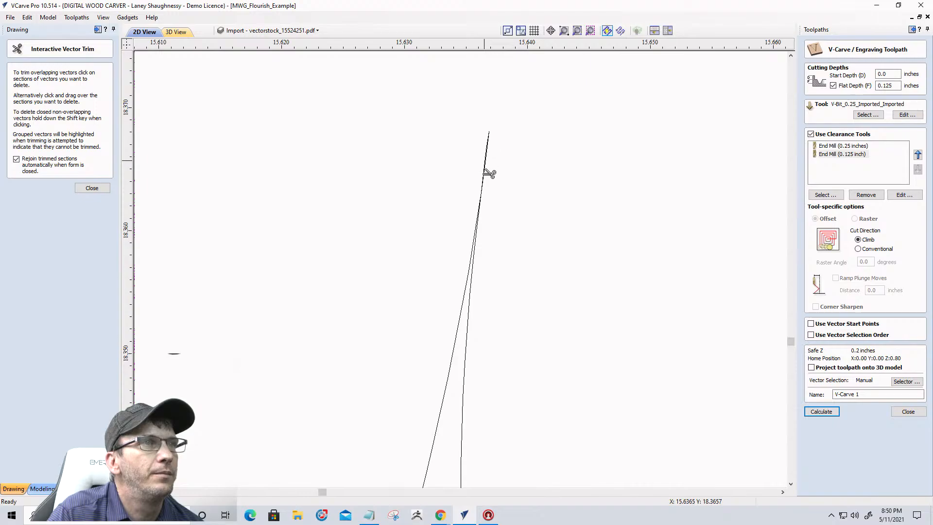
pyautogui.click(92, 189)
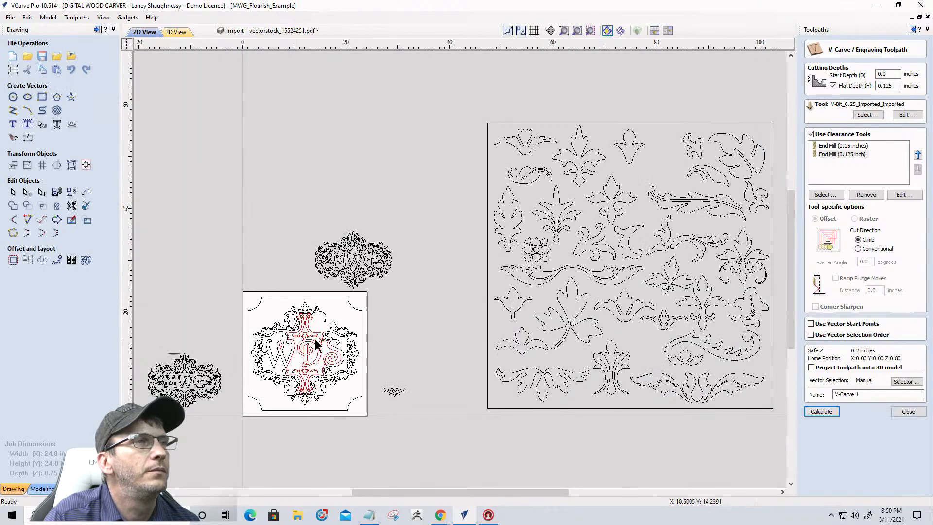
pyautogui.scroll(4, 330, 323)
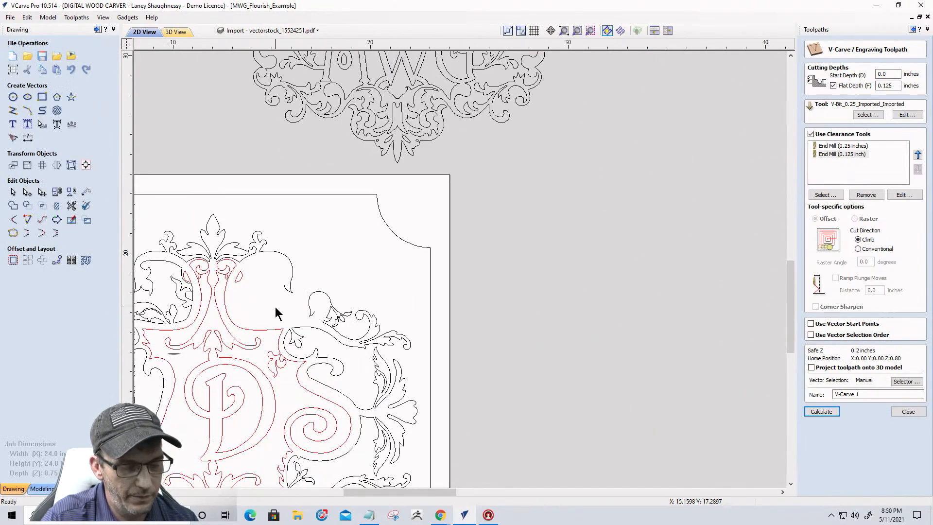
pyautogui.scroll(4, 304, 299)
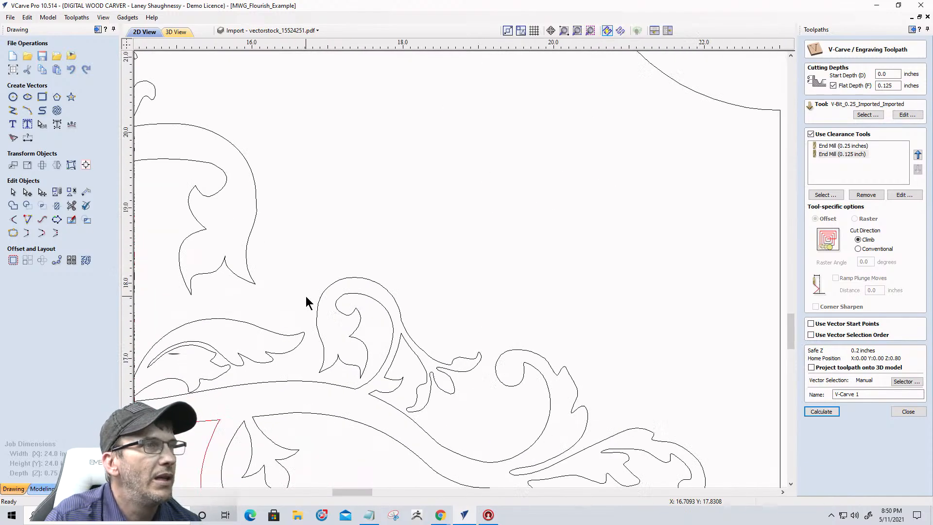
# - Examine the sharp inner tip of the smaller scroll beside the upper flourish for overlapping lines
pyautogui.scroll(5, 340, 347)
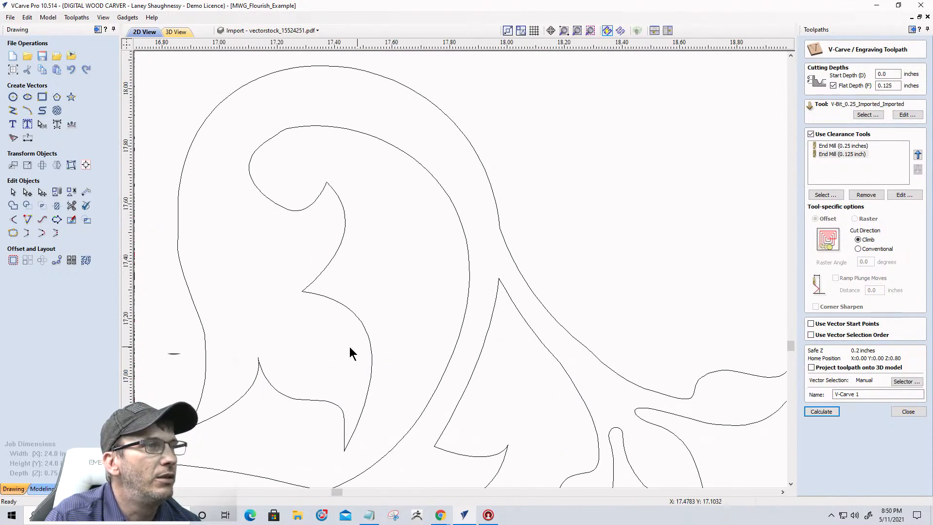
pyautogui.scroll(7, 252, 357)
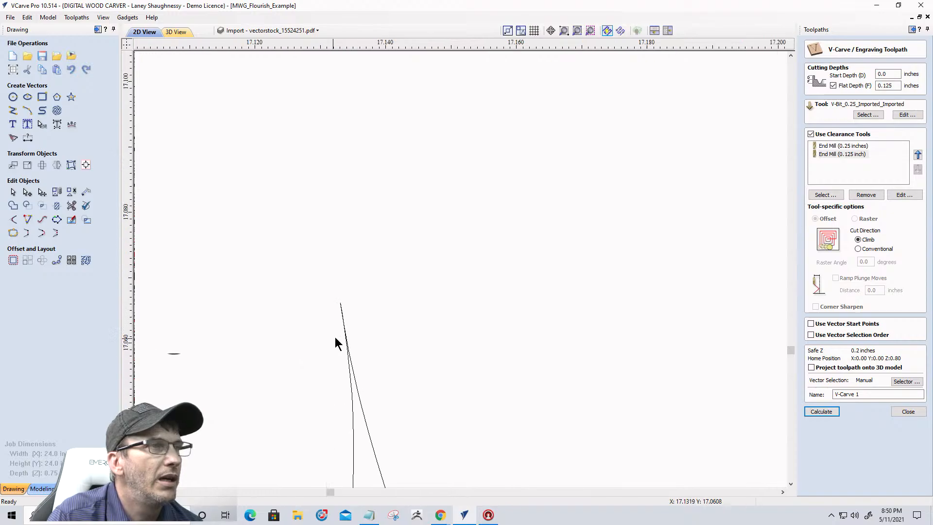
pyautogui.scroll(-9, 344, 325)
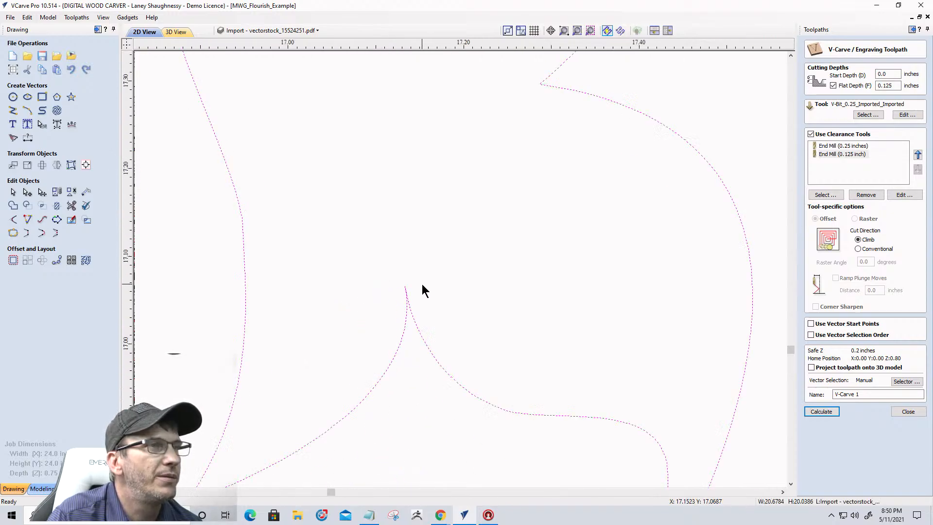
pyautogui.scroll(-3, 422, 295)
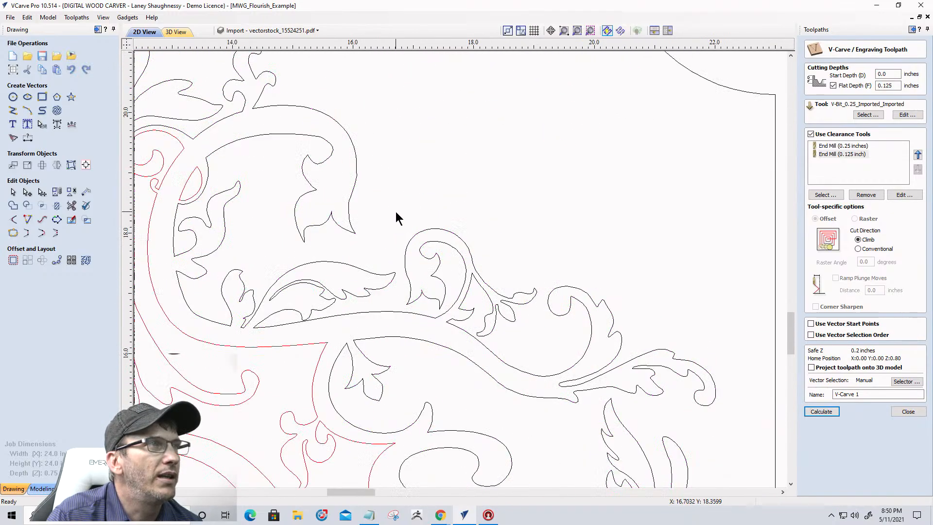
pyautogui.scroll(2, 394, 243)
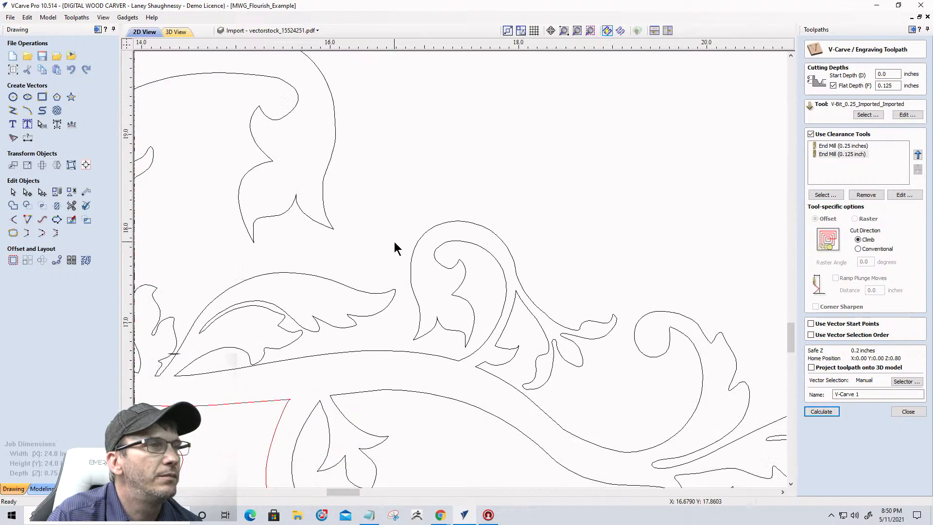
pyautogui.scroll(-5, 395, 248)
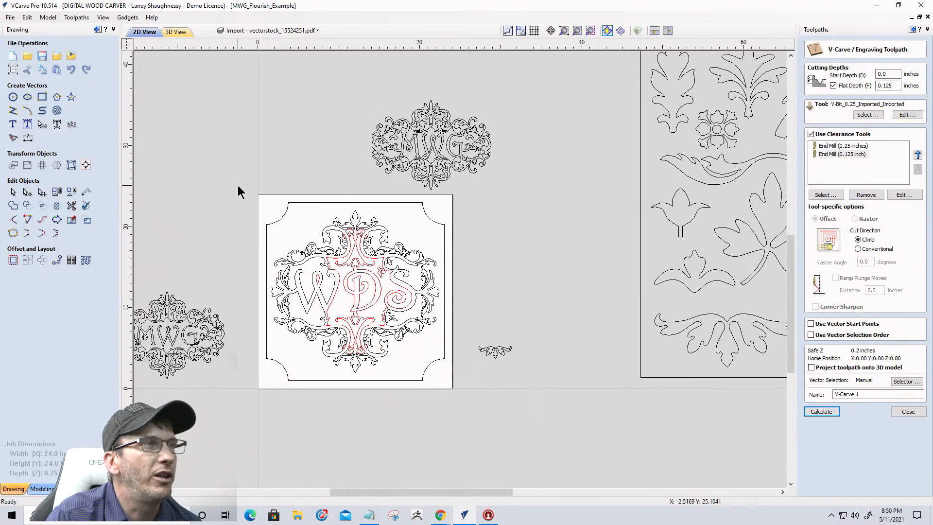
# - Try to calculate the V-Carve toolpath for the whole WDS monogram together with its border
pyautogui.moveTo(438, 364); pyautogui.dragTo(455, 395)
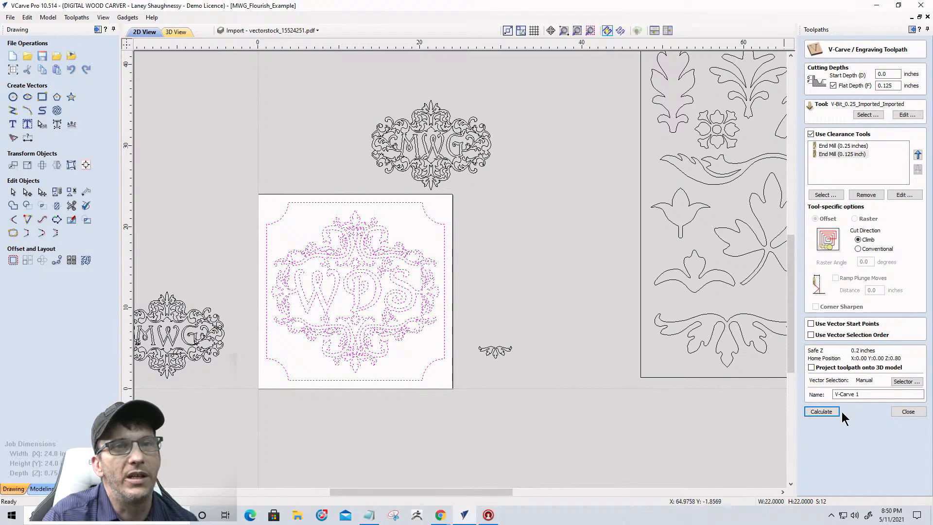
pyautogui.click(822, 411)
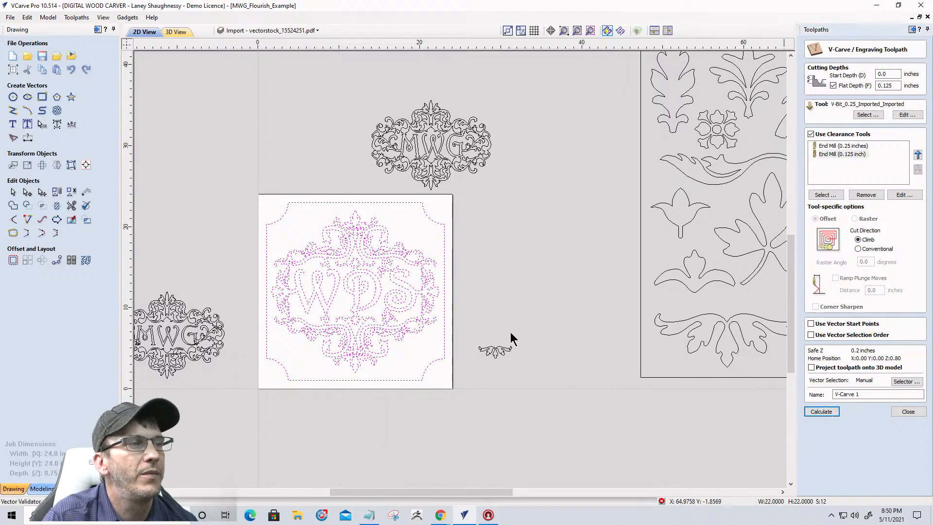
pyautogui.click(507, 268)
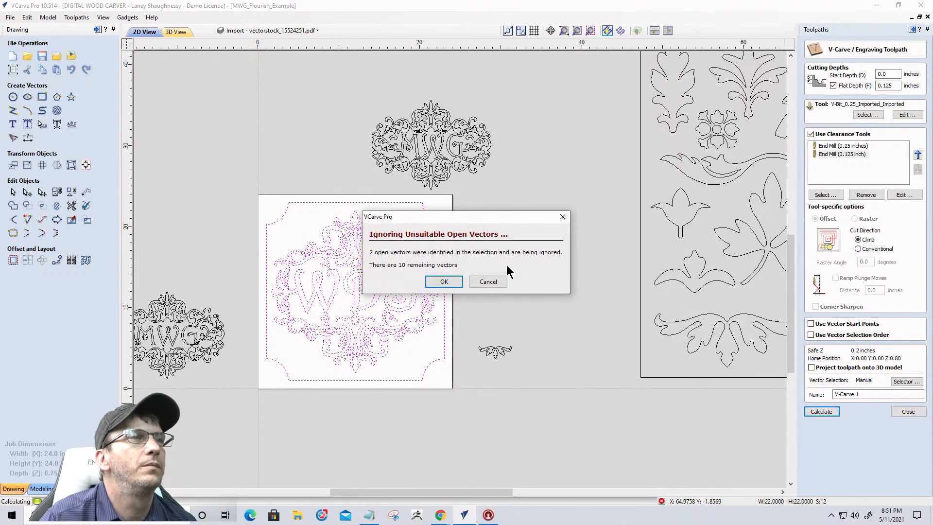
pyautogui.click(490, 285)
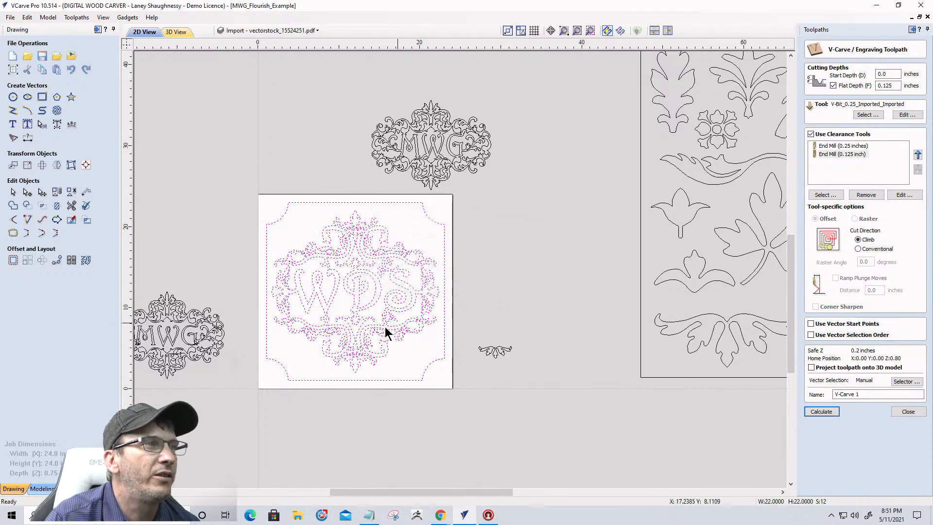
# - Select all open vectors in the drawing to see where they lie, and clear the selection
pyautogui.rightClick(374, 316)
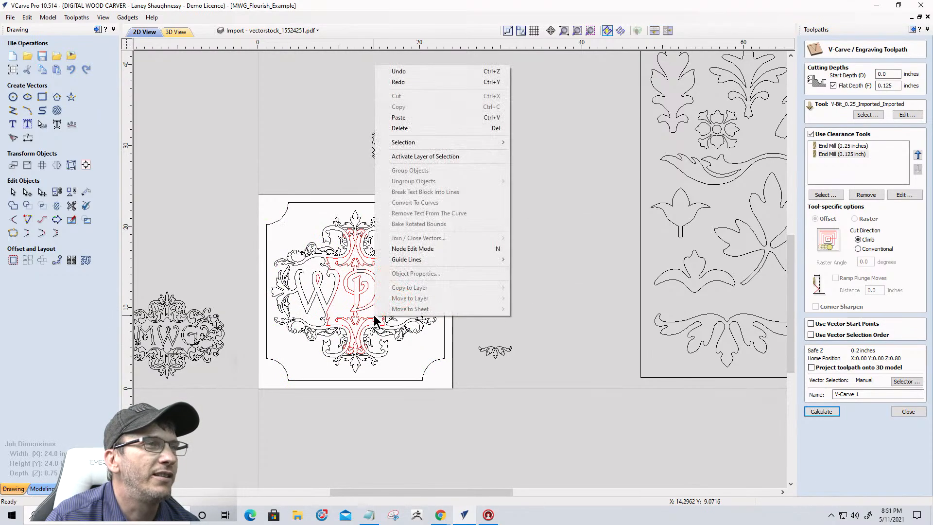
pyautogui.moveTo(483, 142)
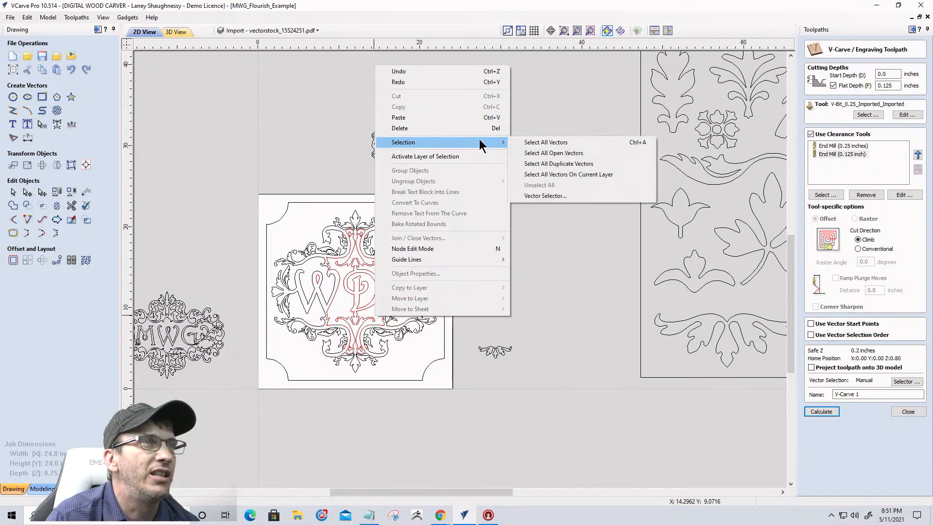
pyautogui.rightClick(329, 169)
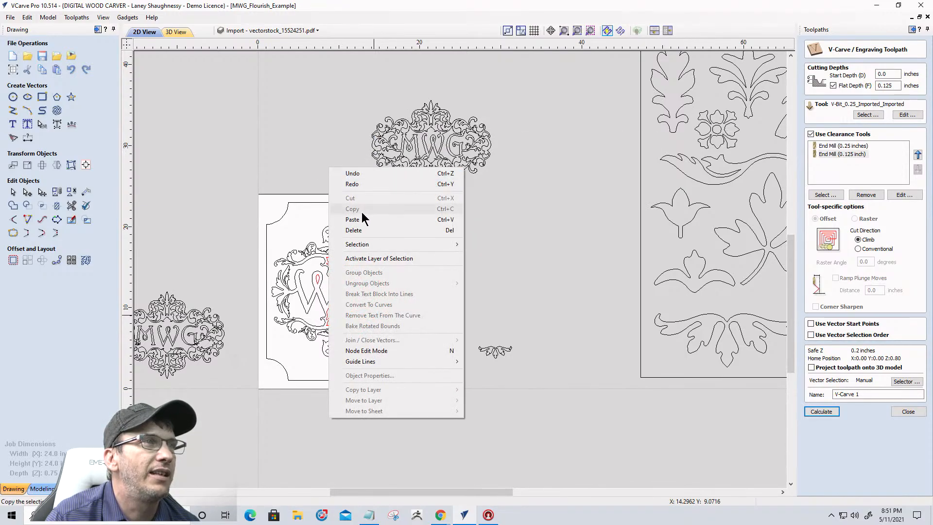
pyautogui.moveTo(368, 246)
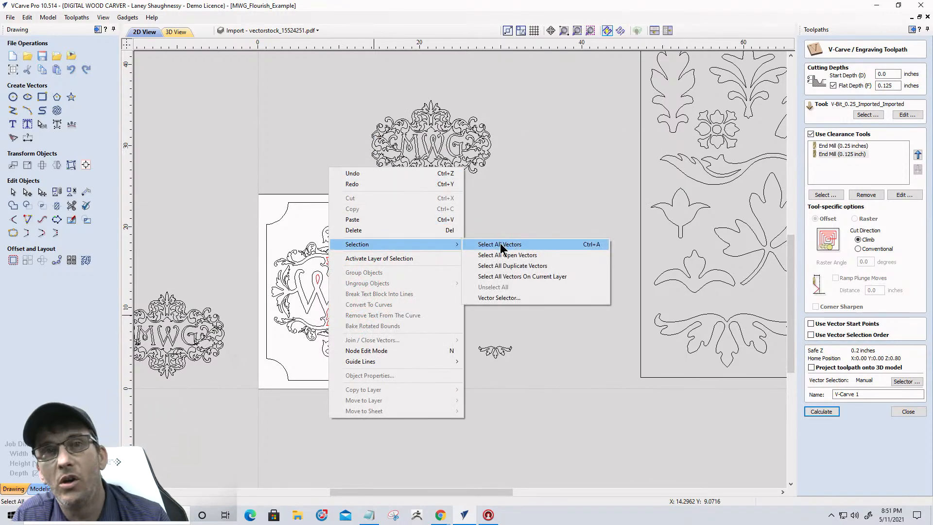
pyautogui.click(501, 257)
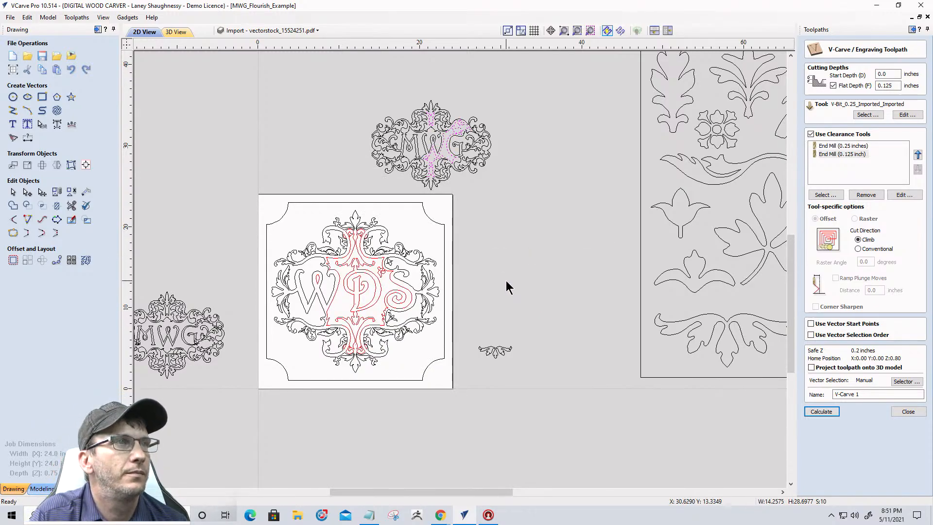
pyautogui.click(487, 219)
# - Move the MWG flourish design above the workpiece to Layer 1 and hide that layer
pyautogui.moveTo(326, 88); pyautogui.dragTo(525, 197)
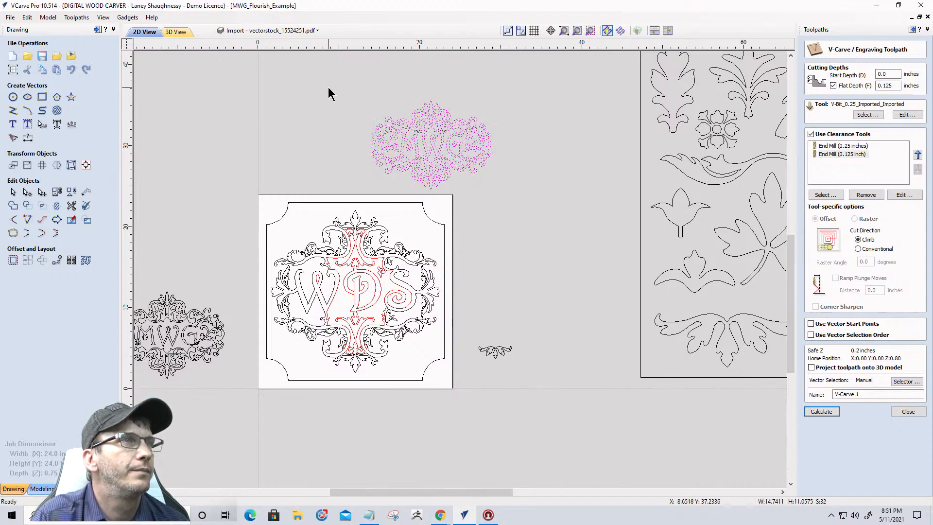
pyautogui.rightClick(406, 139)
pyautogui.moveTo(442, 371)
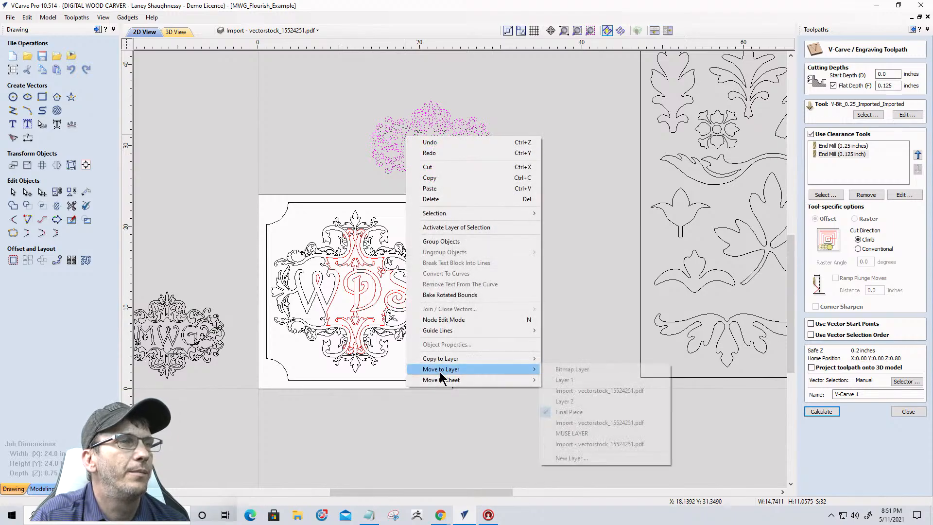
pyautogui.click(579, 378)
pyautogui.click(256, 29)
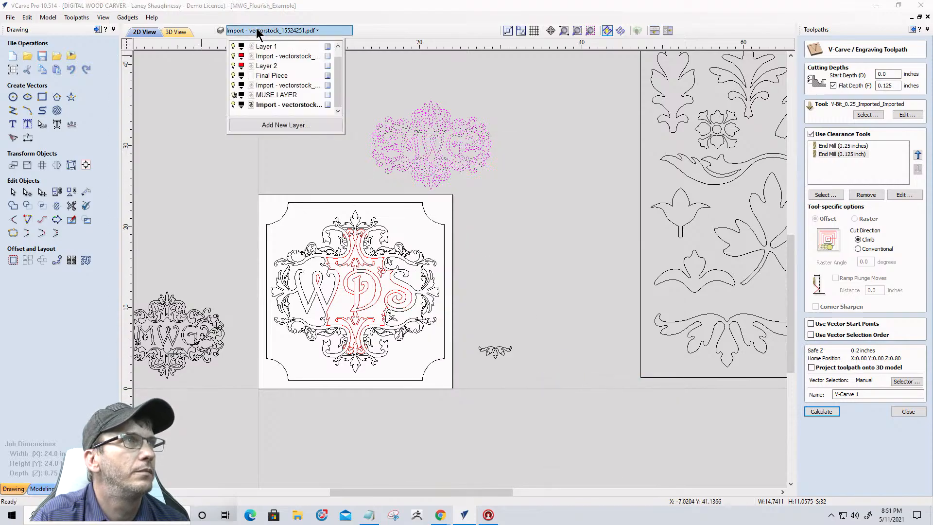
pyautogui.click(234, 46)
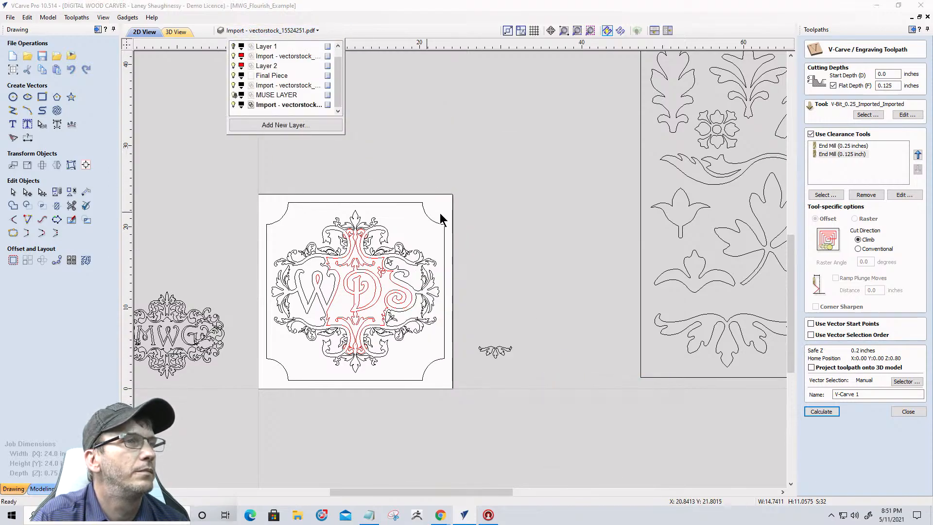
# - Select all open vectors on the visible layers and locate them within the WDS monogram
pyautogui.scroll(-4, 497, 229)
pyautogui.scroll(2, 403, 248)
pyautogui.scroll(2, 402, 250)
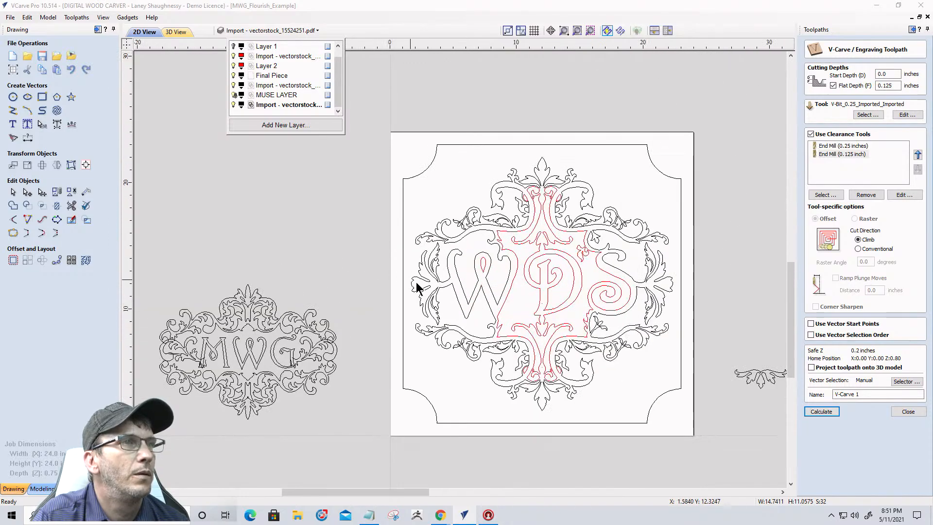
pyautogui.scroll(1, 468, 277)
pyautogui.scroll(-3, 391, 281)
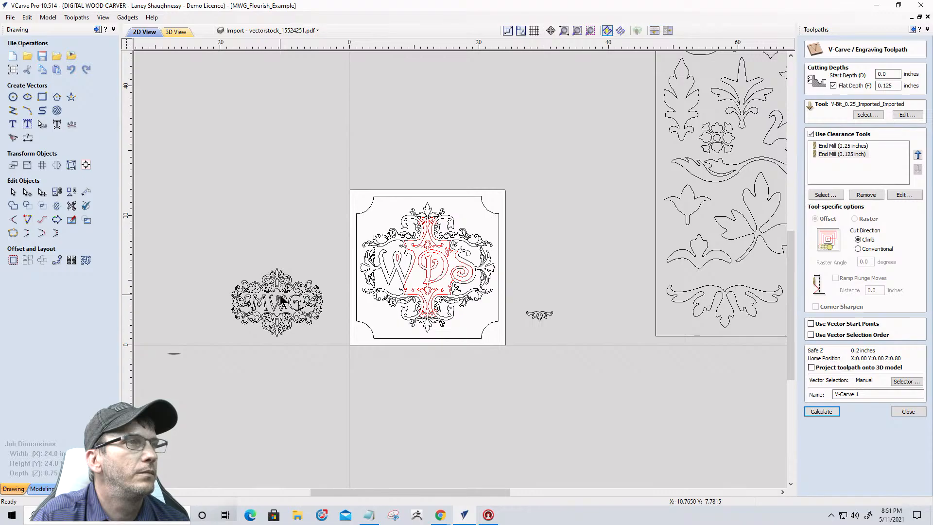
pyautogui.rightClick(334, 182)
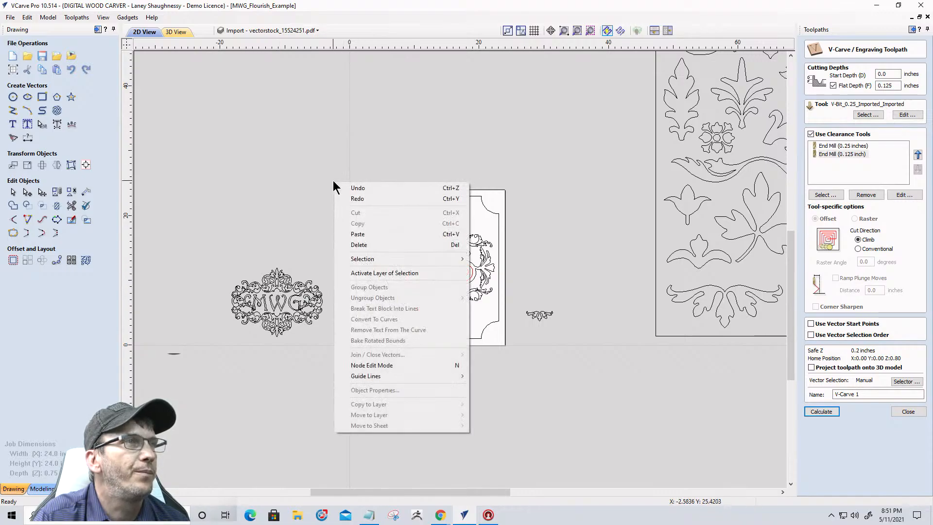
pyautogui.moveTo(348, 260)
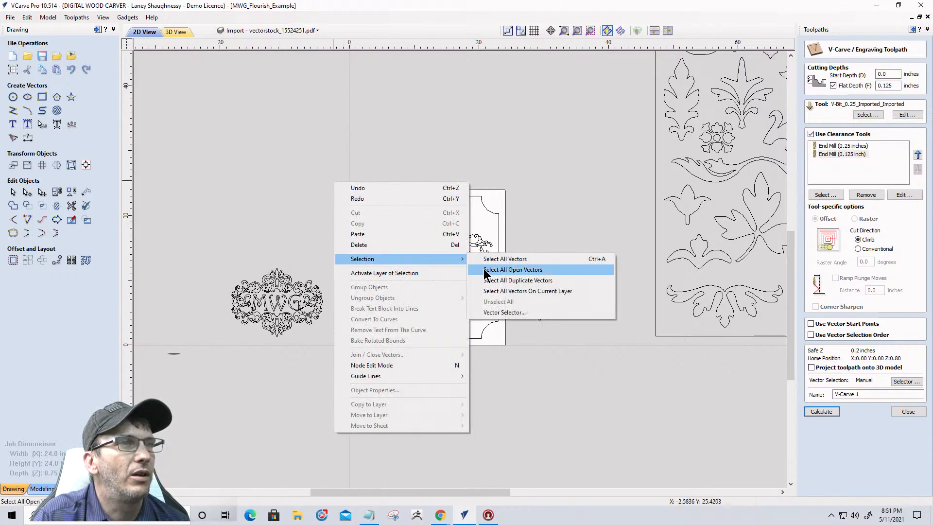
pyautogui.click(483, 272)
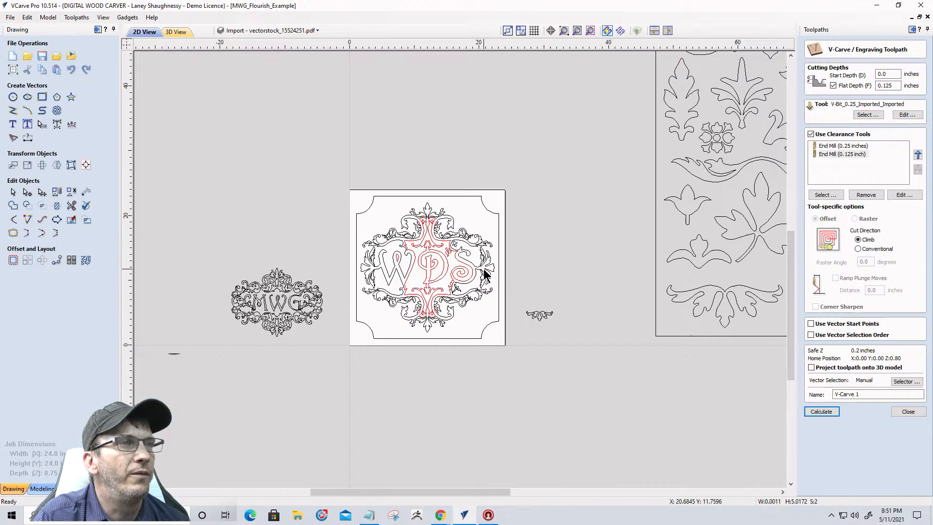
pyautogui.click(590, 30)
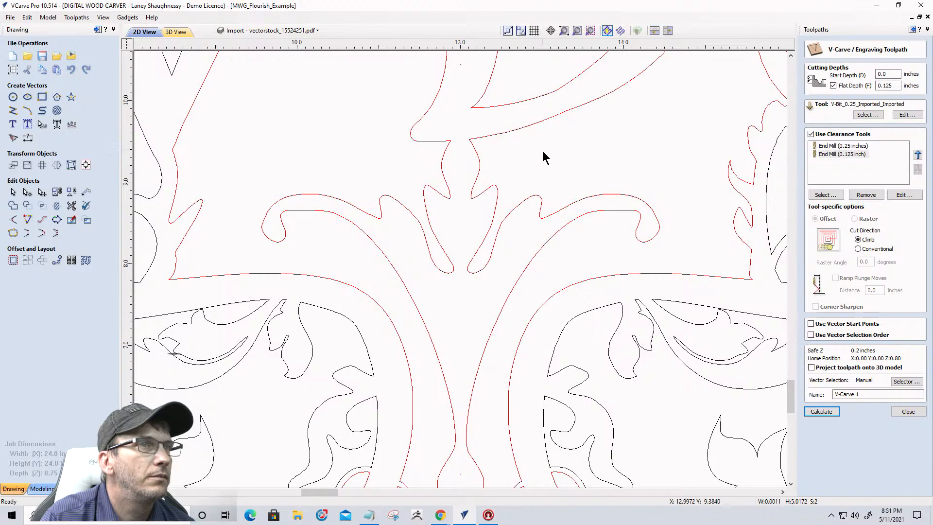
# - Check the two halves of the central flourish and the inner contour of the D for openings with Join Vectors
pyautogui.click(517, 207)
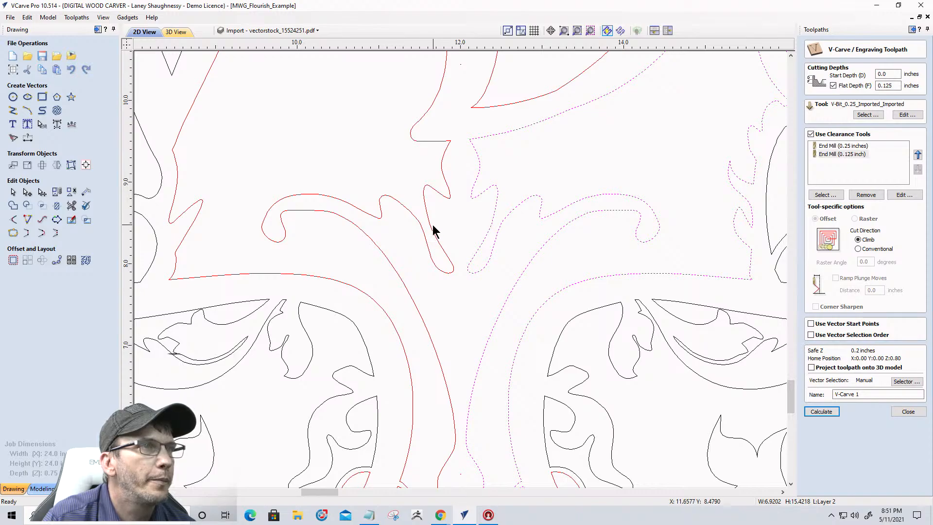
pyautogui.scroll(-3, 430, 228)
pyautogui.scroll(1, 431, 316)
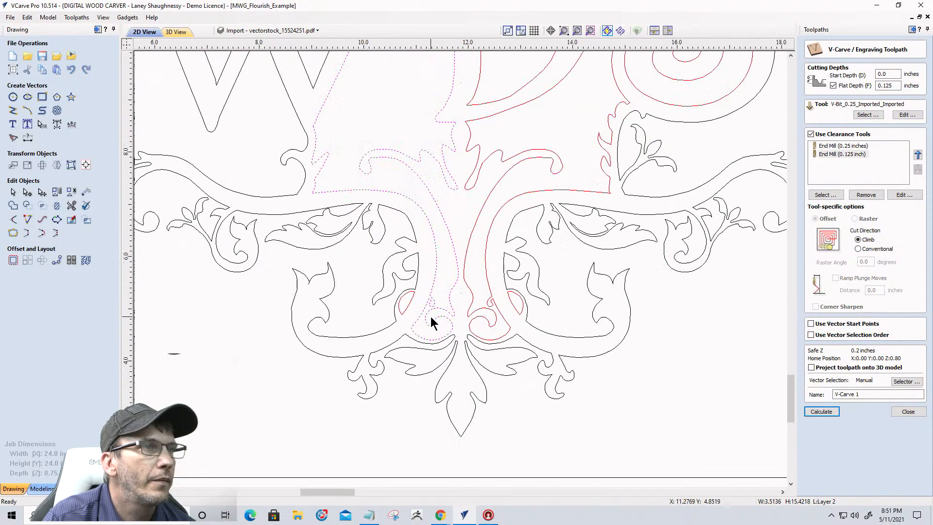
pyautogui.scroll(2, 431, 317)
pyautogui.scroll(-2, 438, 276)
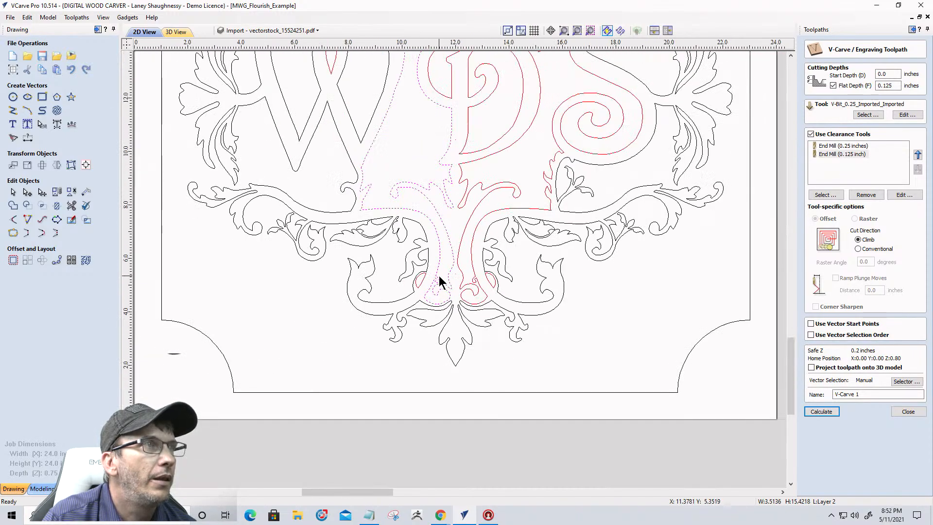
pyautogui.scroll(-1, 402, 219)
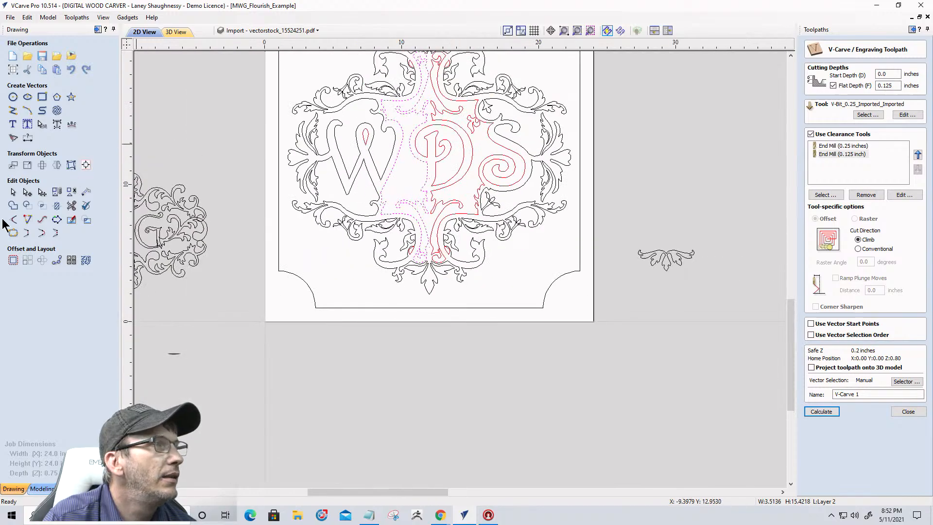
pyautogui.click(14, 233)
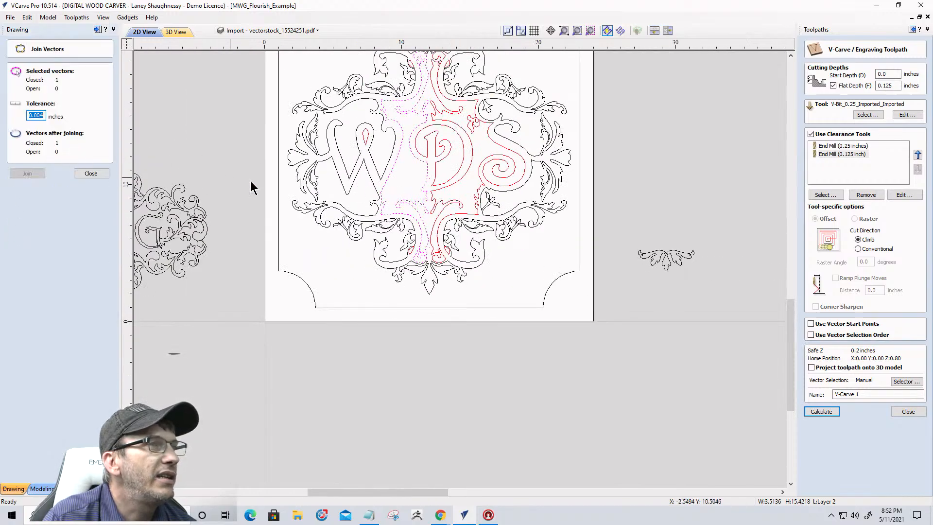
pyautogui.click(442, 205)
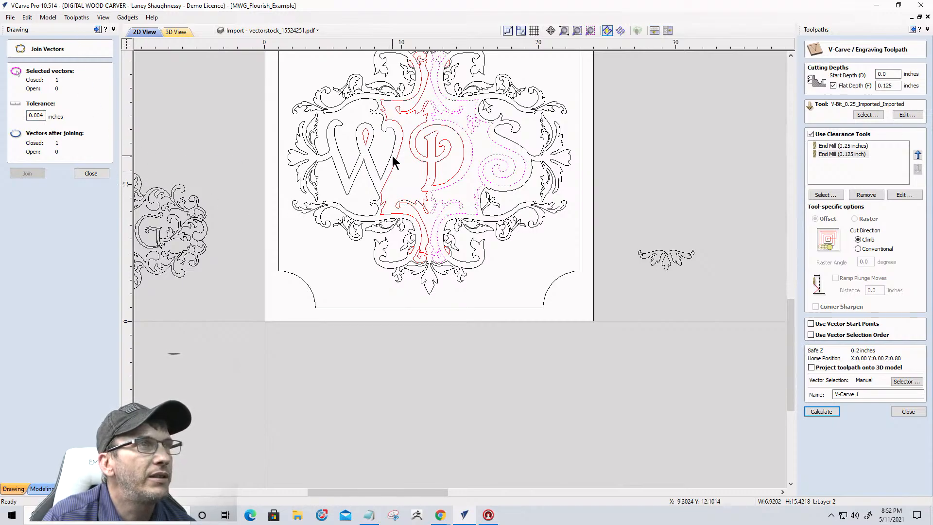
pyautogui.scroll(3, 404, 116)
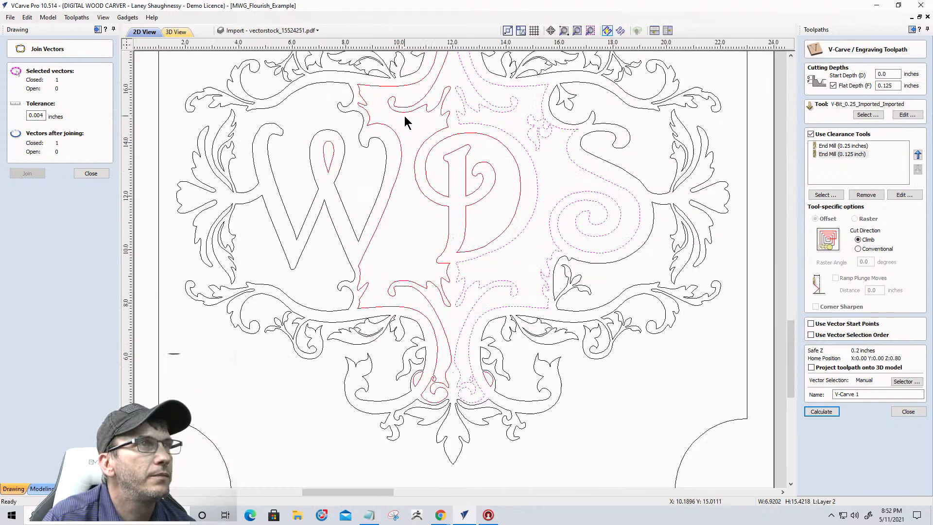
pyautogui.click(439, 142)
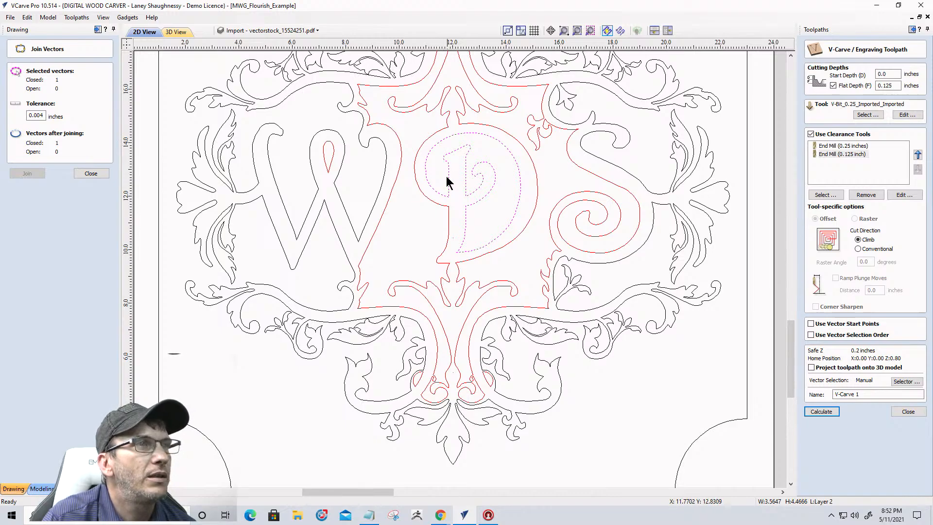
pyautogui.click(449, 223)
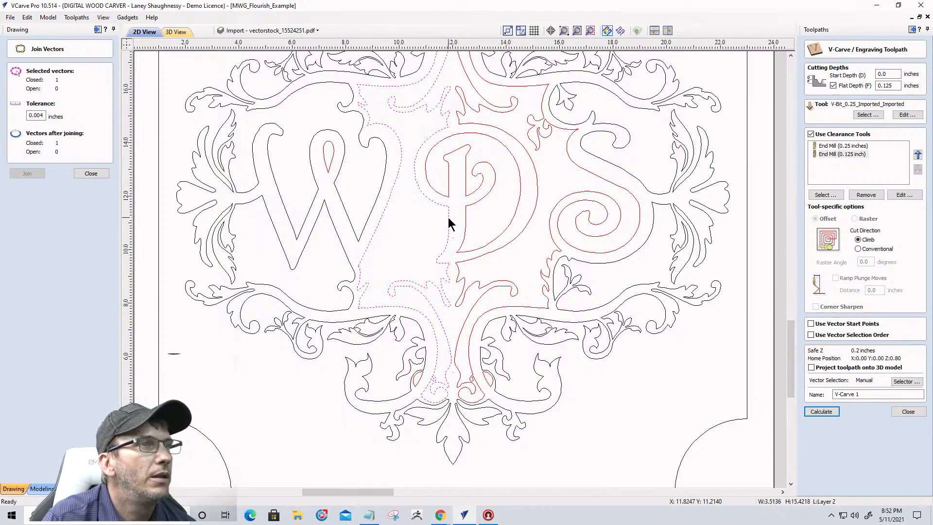
pyautogui.click(421, 234)
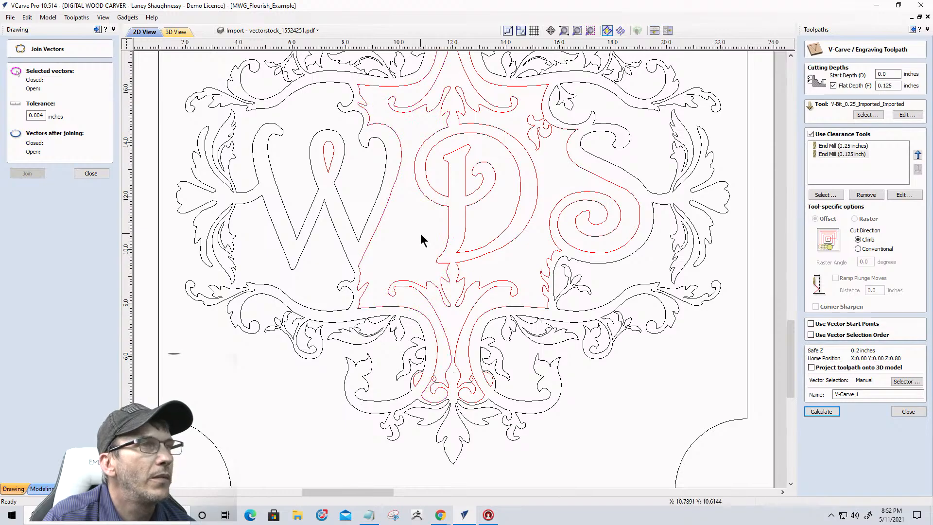
# - Select the tiny stray vector inside the lower stem of the D, inspect it up close, and delete it
pyautogui.scroll(6, 430, 241)
pyautogui.scroll(-2, 465, 222)
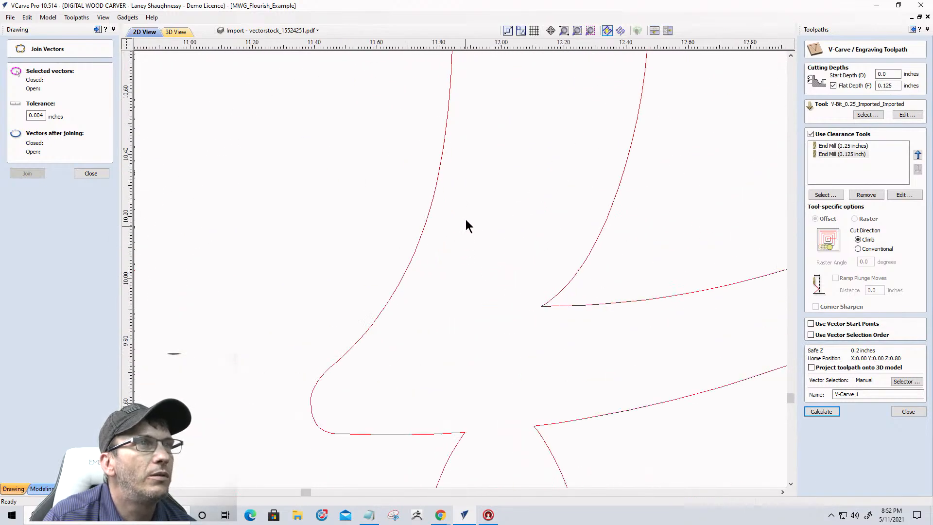
pyautogui.moveTo(437, 131); pyautogui.dragTo(539, 208)
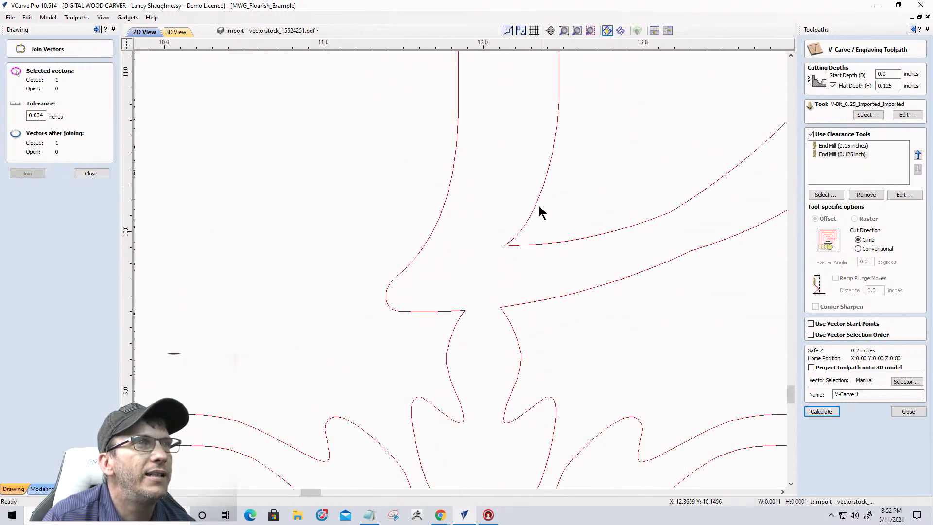
pyautogui.scroll(8, 481, 167)
pyautogui.scroll(6, 498, 160)
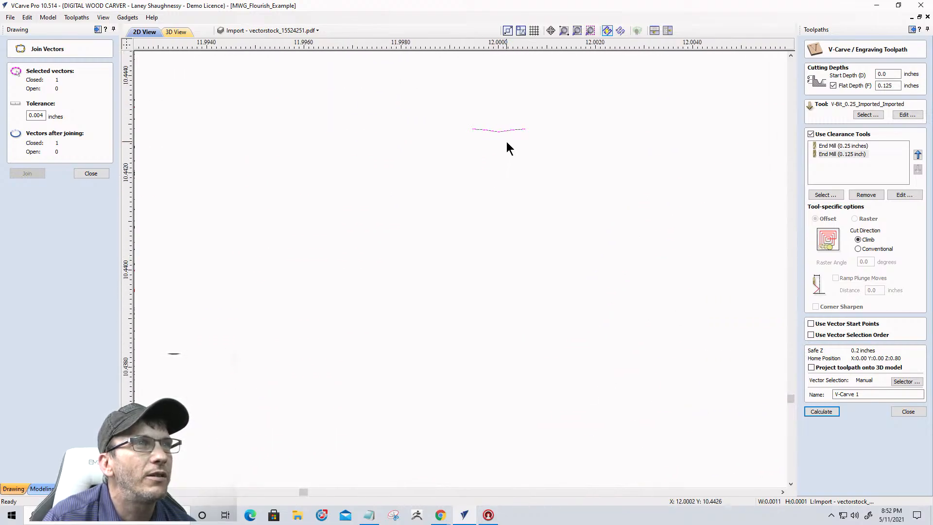
pyautogui.scroll(-9, 507, 141)
pyautogui.scroll(-10, 502, 161)
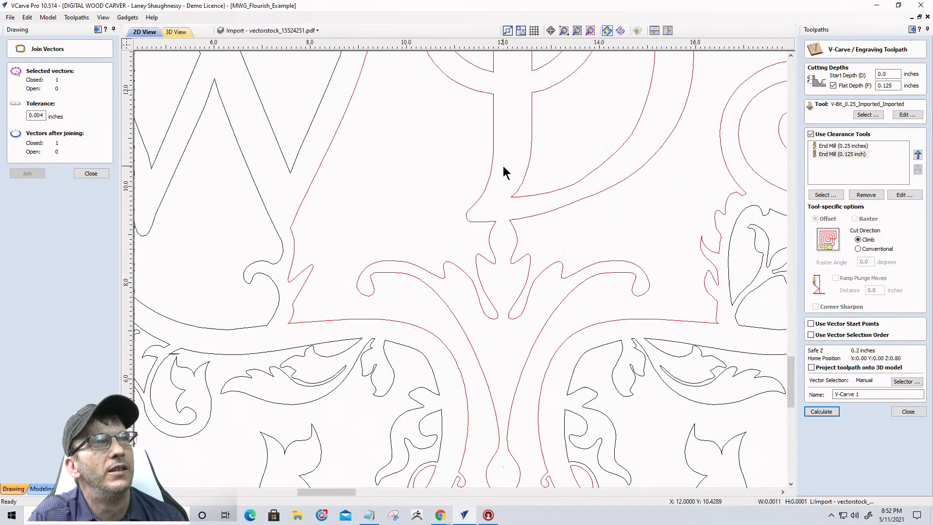
pyautogui.scroll(4, 502, 168)
pyautogui.click(501, 168)
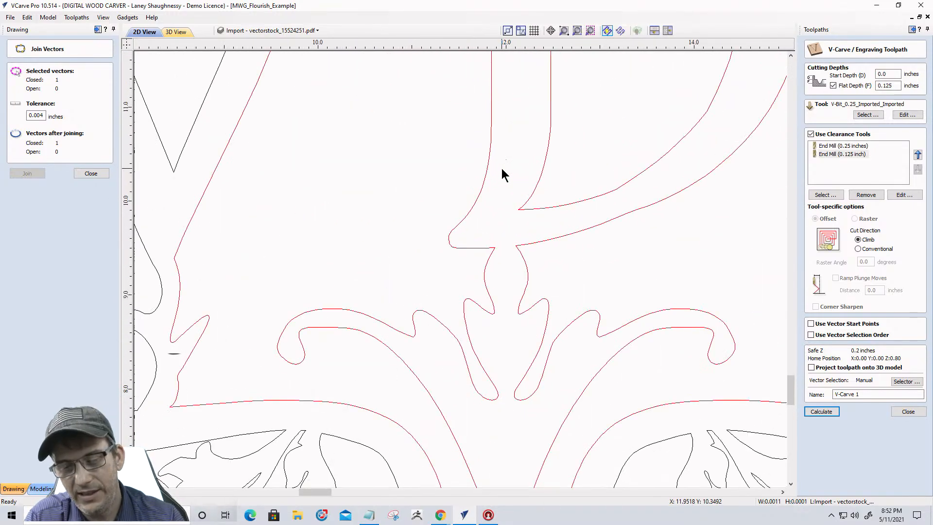
pyautogui.scroll(-7, 498, 175)
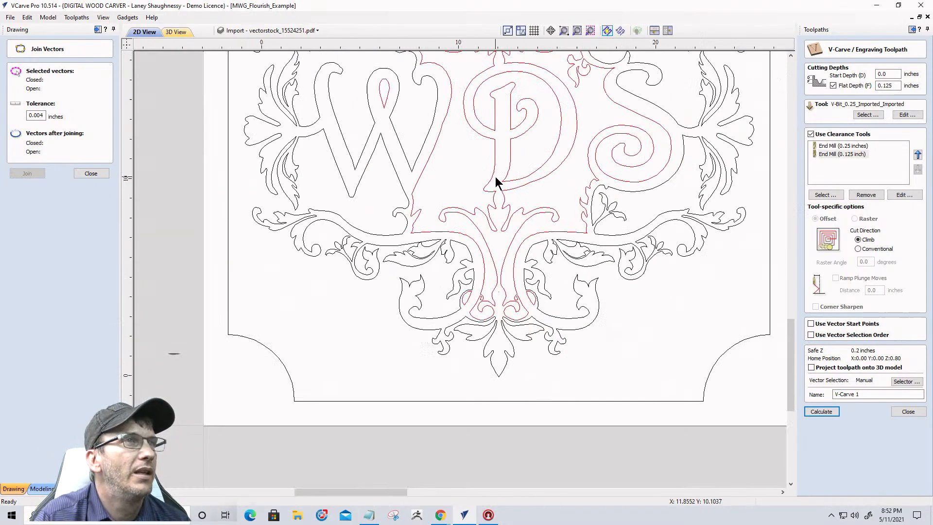
# - Select the remaining open vectors, locate the tiny stray one near the bottom centre of the monogram, and delete it
pyautogui.scroll(1, 495, 176)
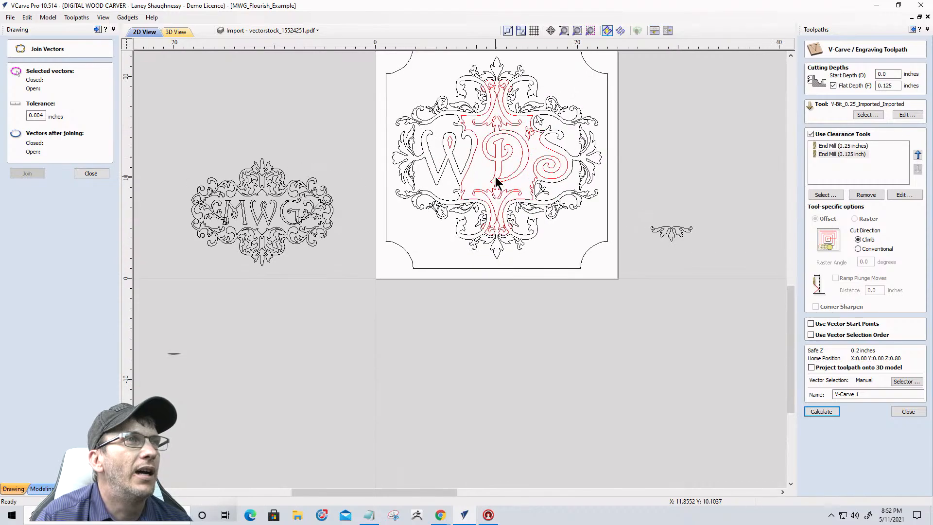
pyautogui.rightClick(474, 163)
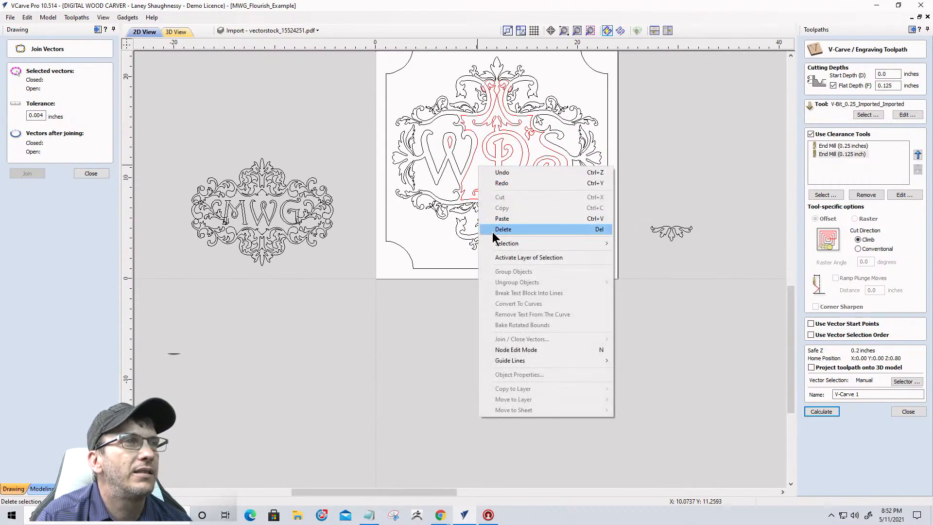
pyautogui.moveTo(499, 245)
pyautogui.click(639, 255)
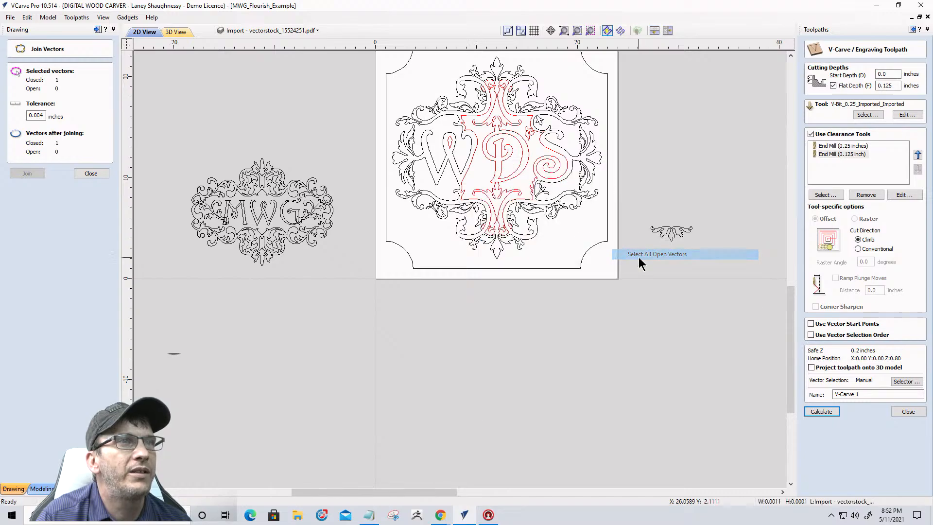
pyautogui.click(591, 30)
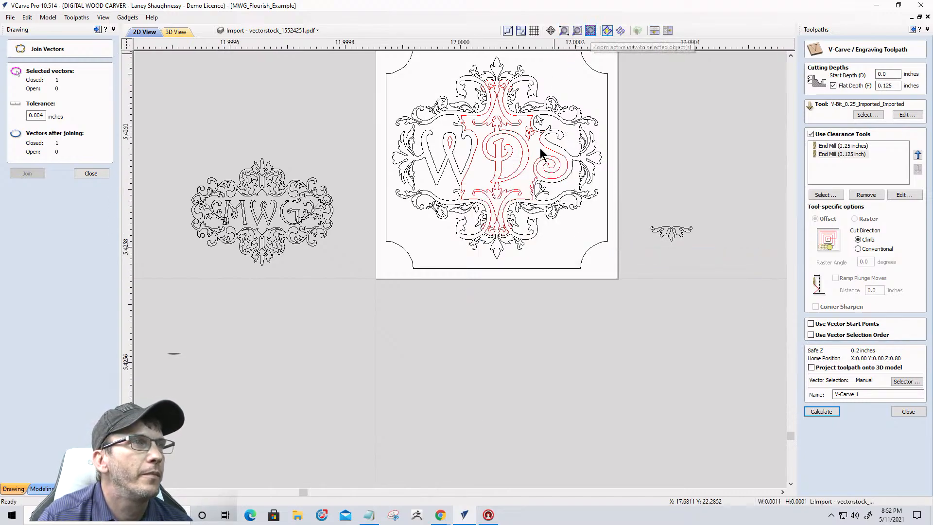
pyautogui.scroll(-5, 488, 204)
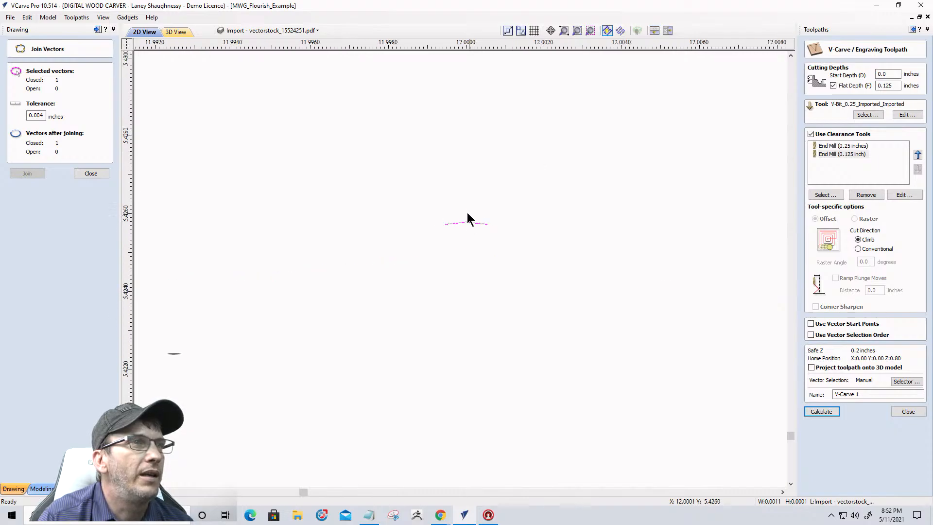
pyautogui.moveTo(377, 199); pyautogui.dragTo(542, 254)
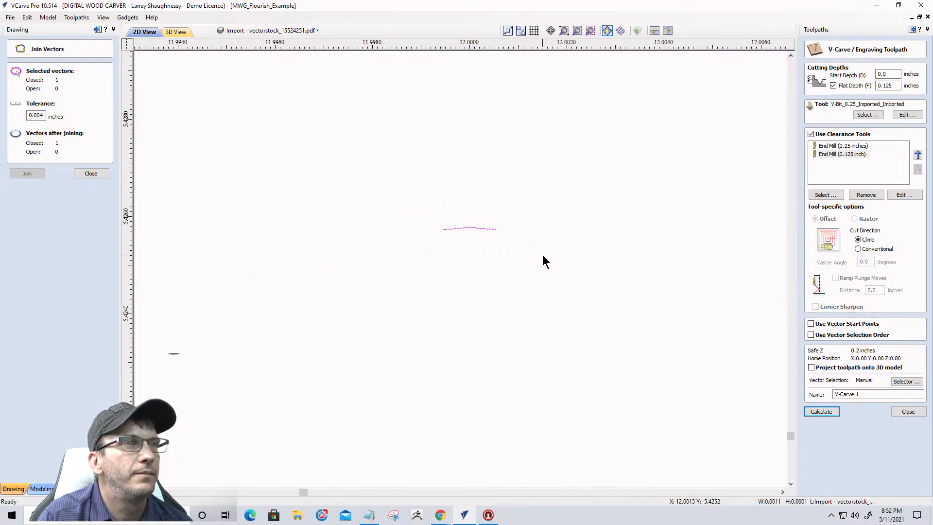
pyautogui.press('Delete')
pyautogui.scroll(-5, 467, 218)
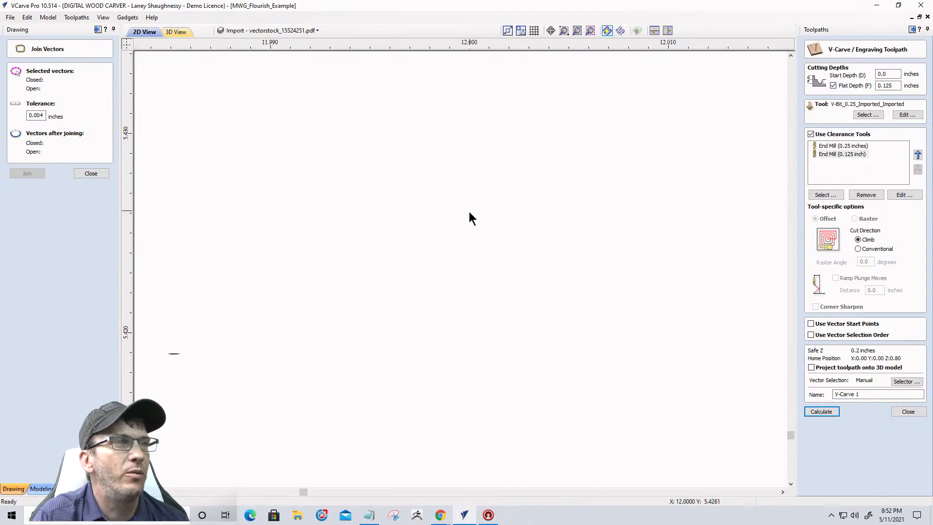
# - Calculate the V-Carve toolpath for the WDS monogram and its border, and simulate the visible toolpaths on a reset preview
pyautogui.scroll(-15, 465, 226)
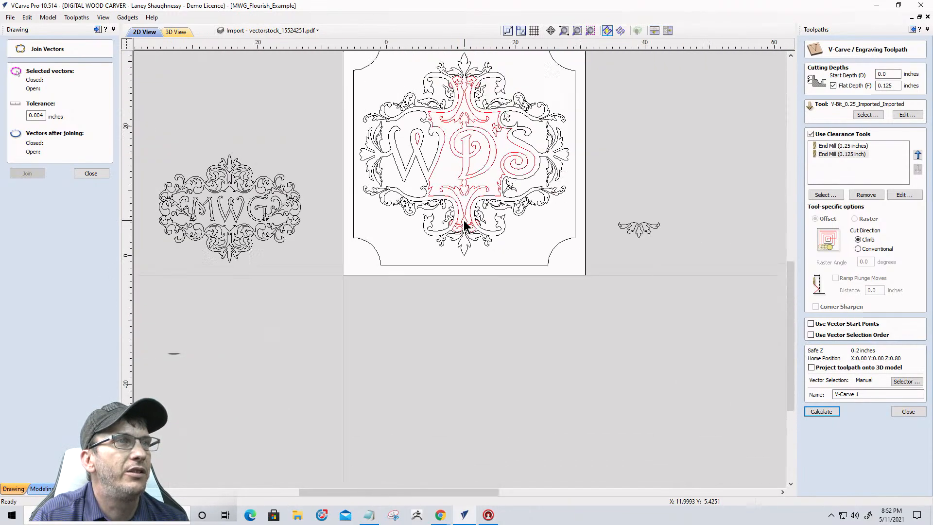
pyautogui.moveTo(379, 108); pyautogui.dragTo(527, 255)
pyautogui.click(822, 412)
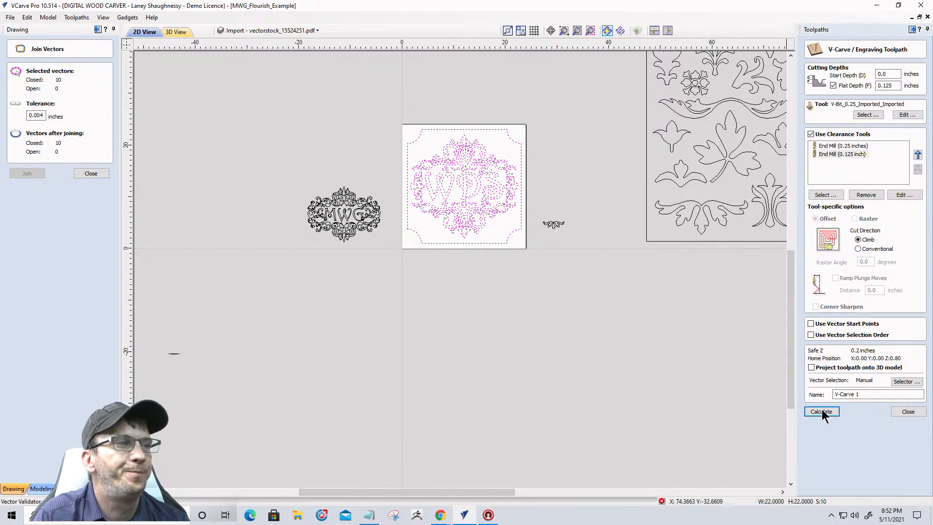
pyautogui.click(518, 267)
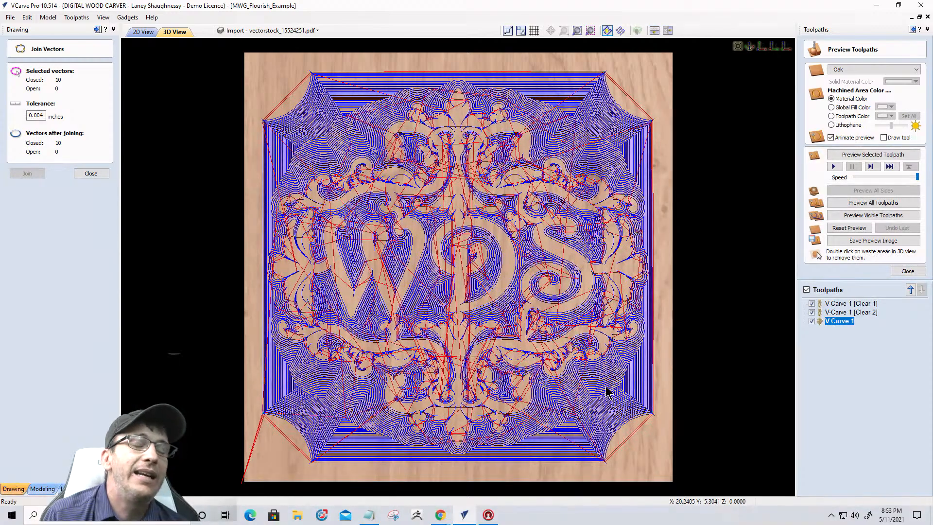
pyautogui.click(843, 231)
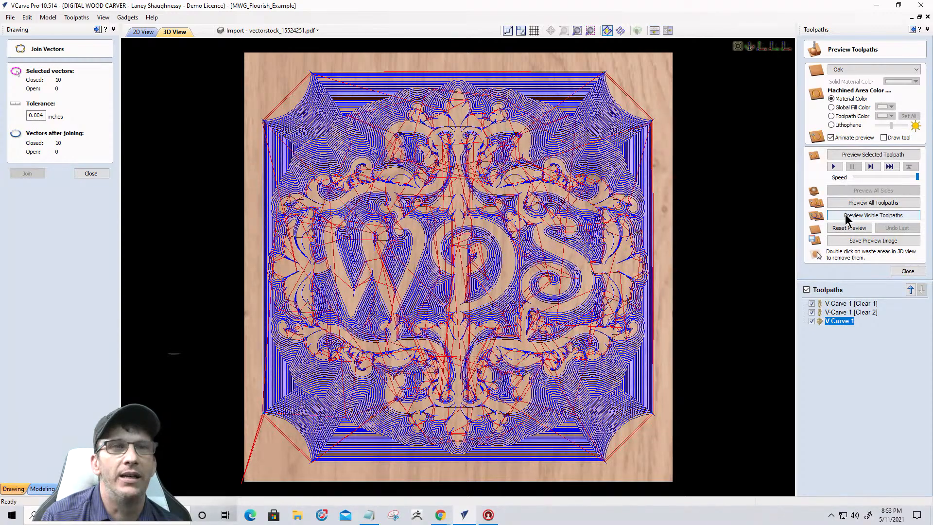
pyautogui.click(847, 217)
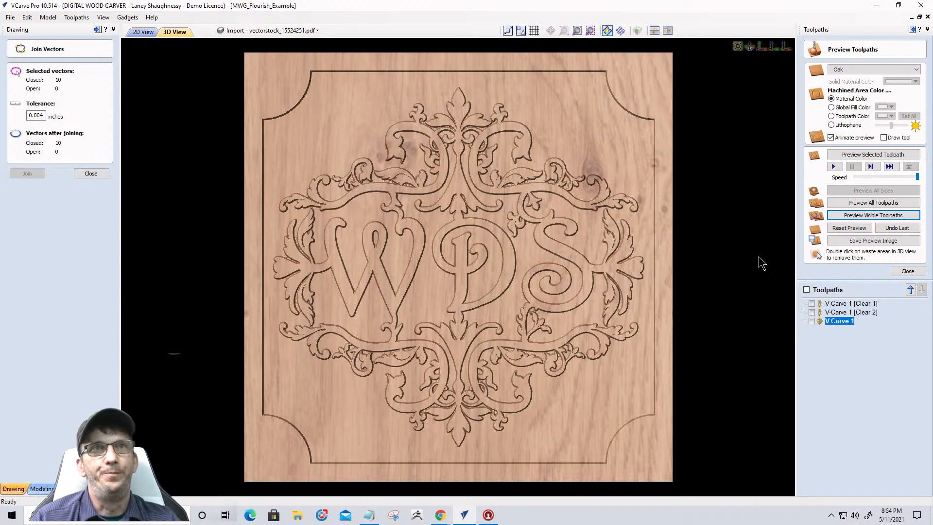
# - Set the preview material to Maple and inspect the carved monogram from an angled 3D view
pyautogui.click(841, 69)
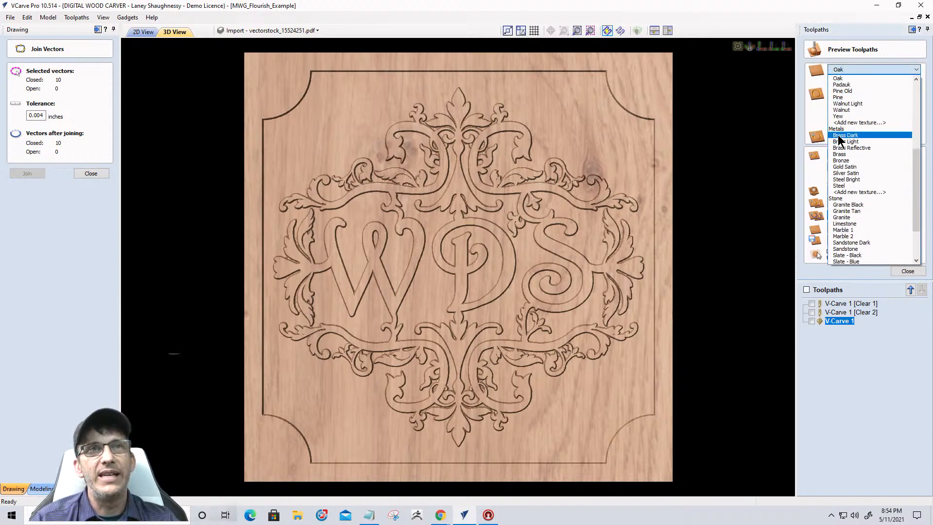
pyautogui.scroll(4, 837, 135)
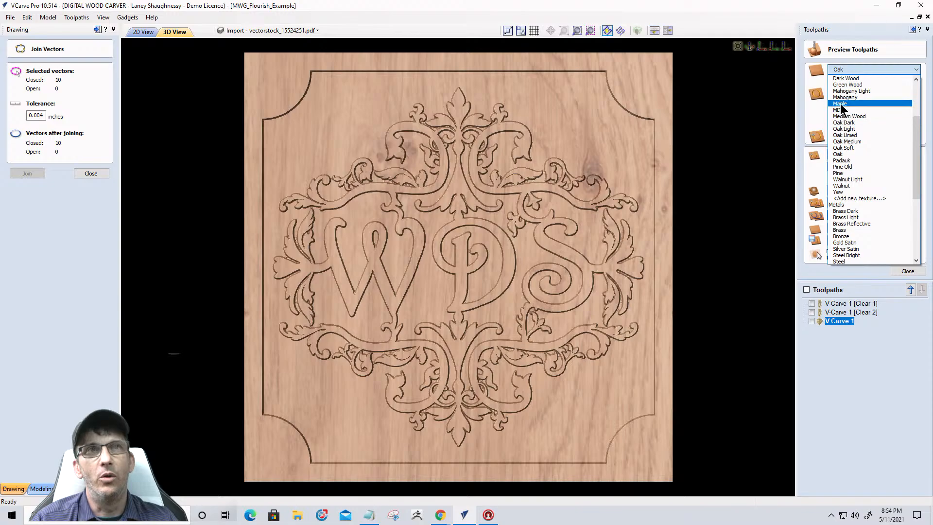
pyautogui.click(841, 104)
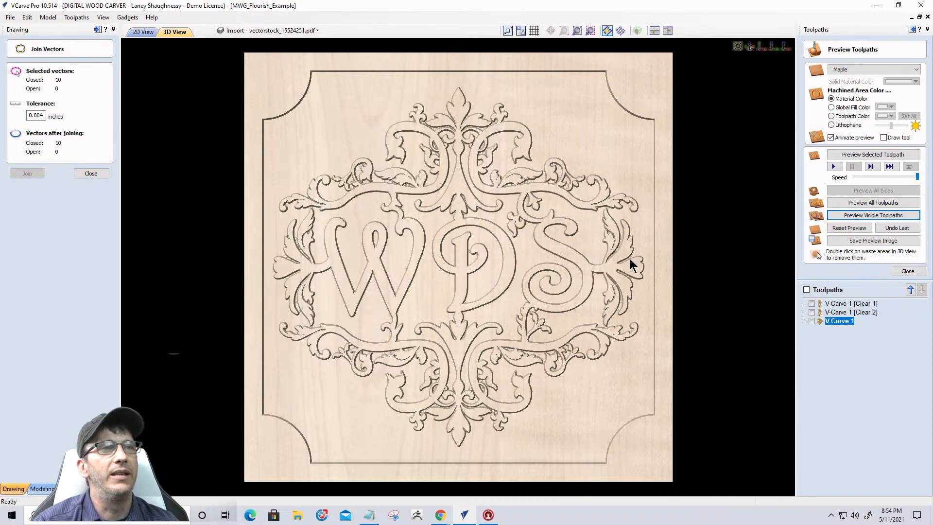
pyautogui.moveTo(468, 351); pyautogui.dragTo(537, 348)
pyautogui.scroll(3, 503, 315)
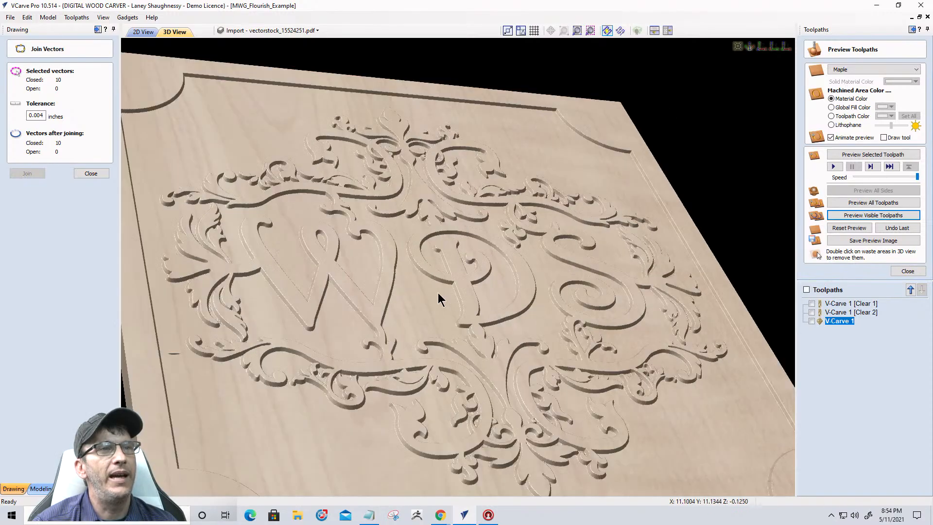
pyautogui.scroll(3, 327, 340)
pyautogui.scroll(-5, 326, 336)
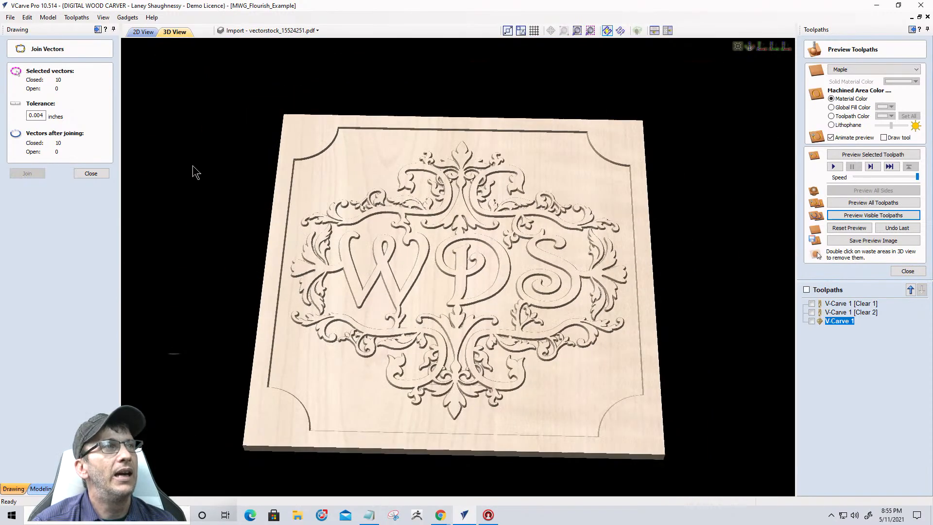
# - Calculate a Texture toolpath for the monogram and border with 0.125-inch start depth, 15-degree angle and 0.125-inch boundary vector offset
pyautogui.click(140, 32)
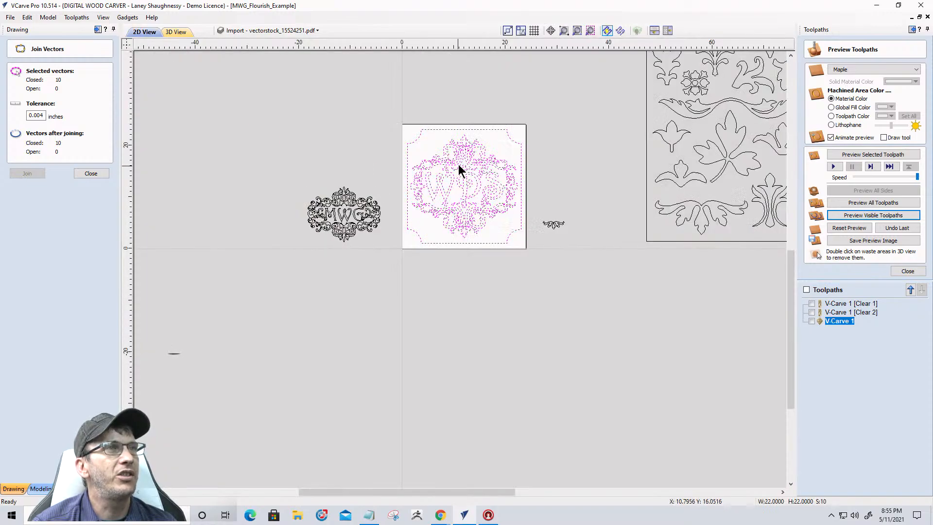
pyautogui.scroll(2, 458, 165)
pyautogui.scroll(2, 459, 164)
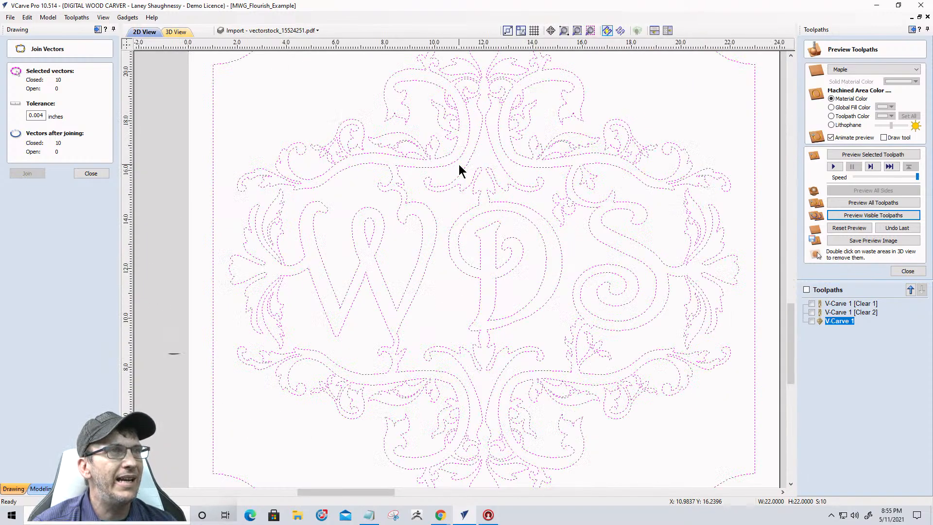
pyautogui.scroll(-2, 459, 165)
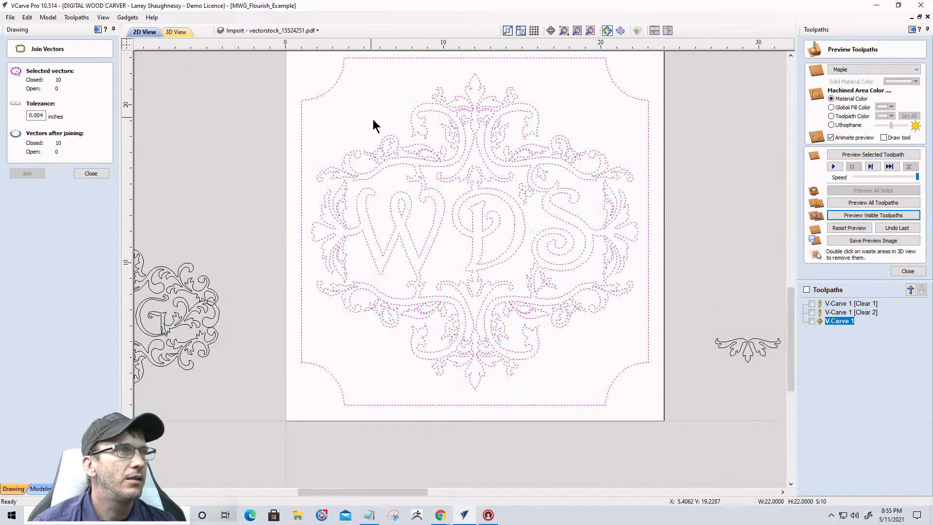
pyautogui.scroll(2, 373, 120)
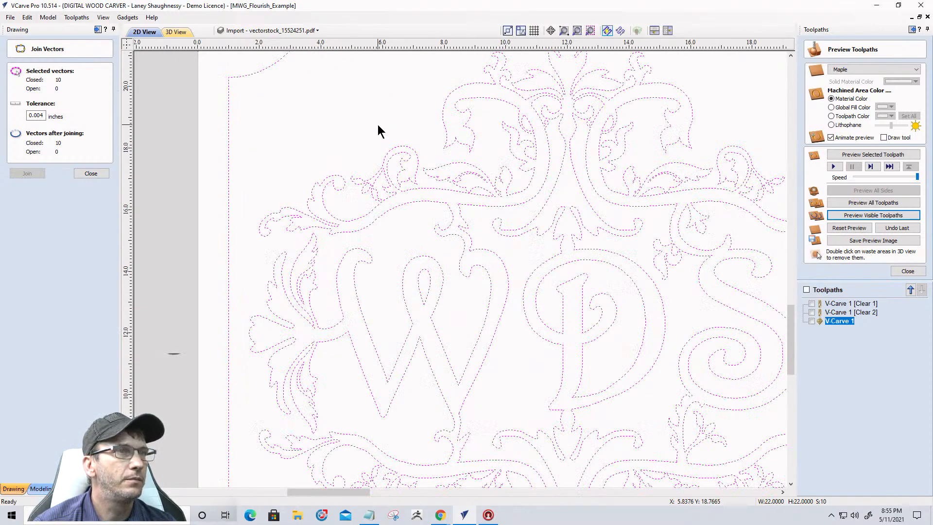
pyautogui.scroll(-2, 379, 127)
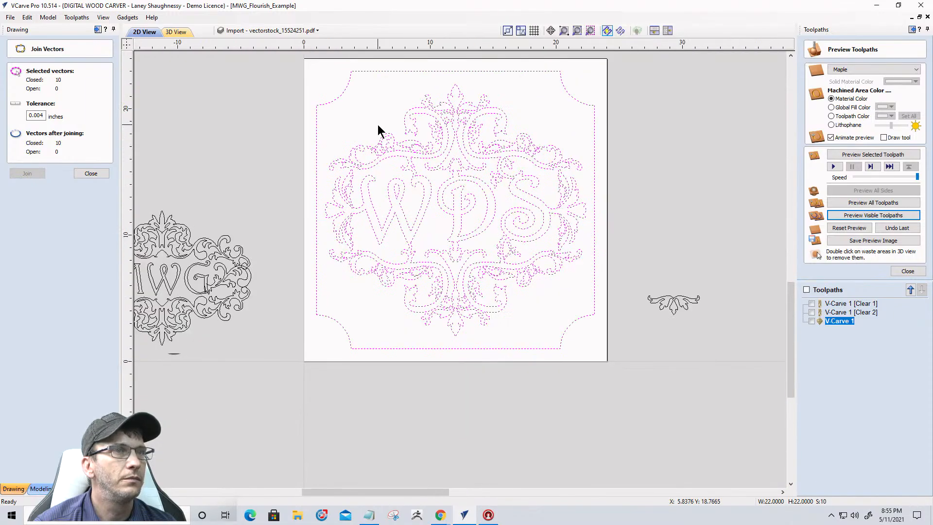
pyautogui.click(900, 272)
pyautogui.click(863, 134)
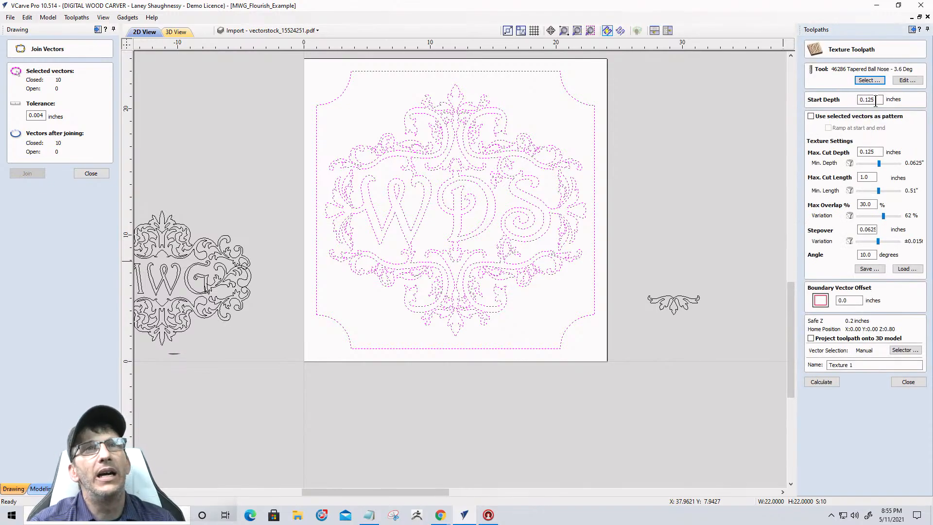
pyautogui.moveTo(876, 100); pyautogui.dragTo(836, 101)
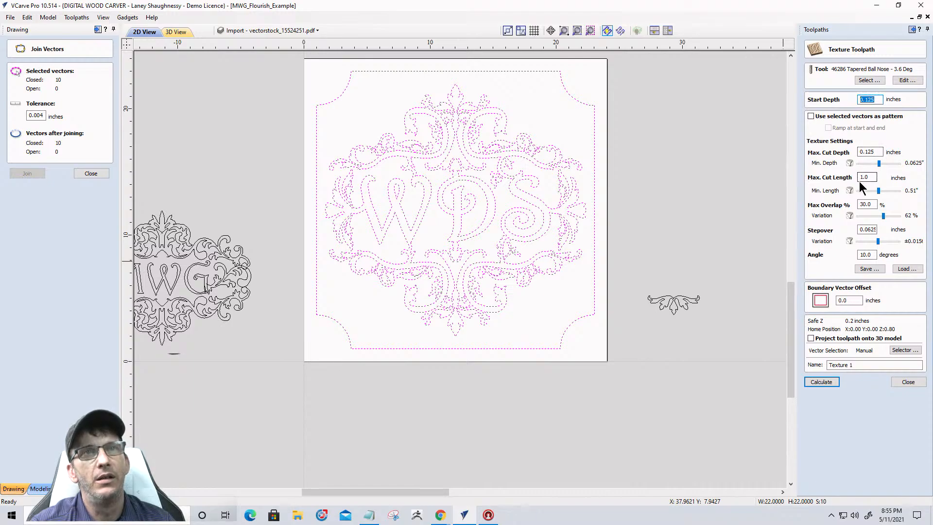
pyautogui.click(866, 255)
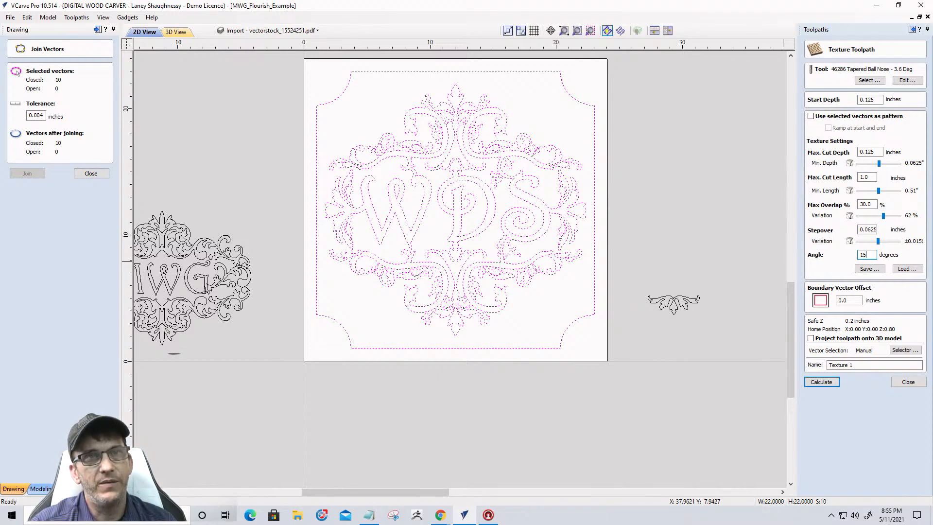
pyautogui.moveTo(850, 301); pyautogui.dragTo(828, 301)
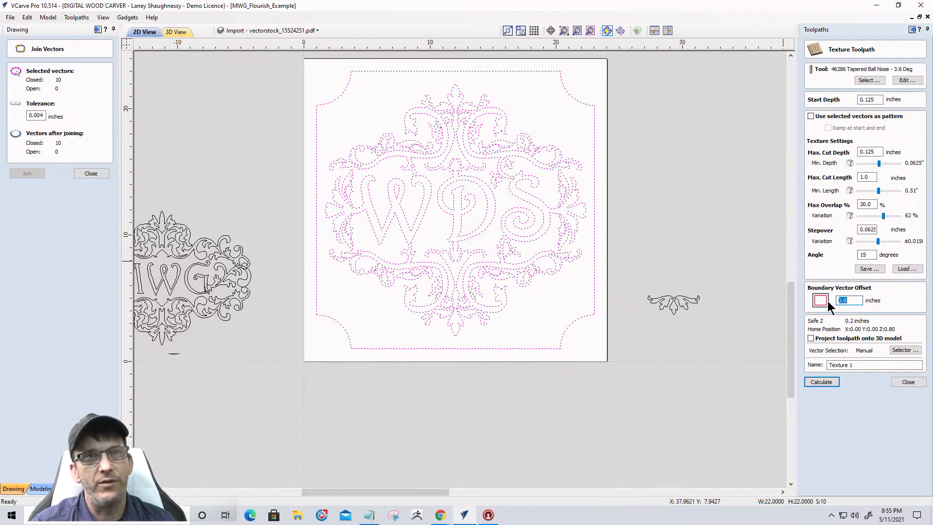
pyautogui.write('.125')
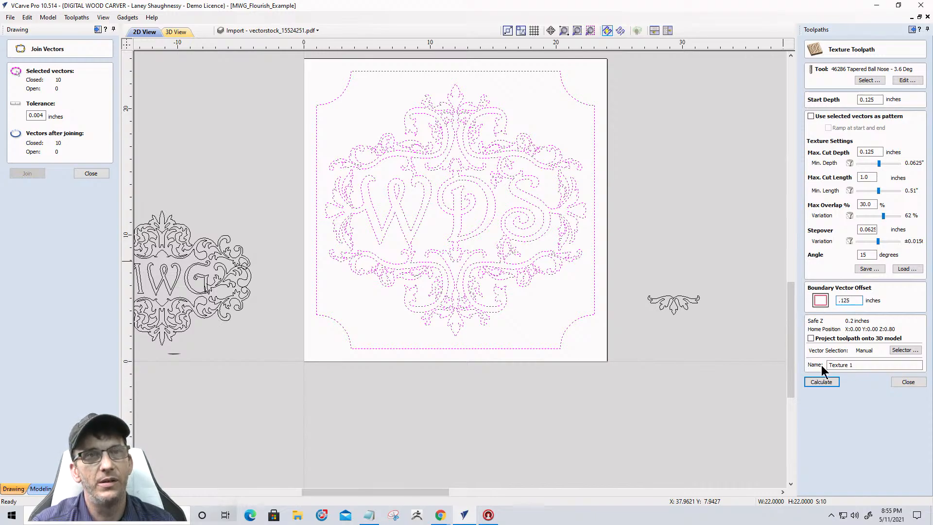
pyautogui.click(820, 382)
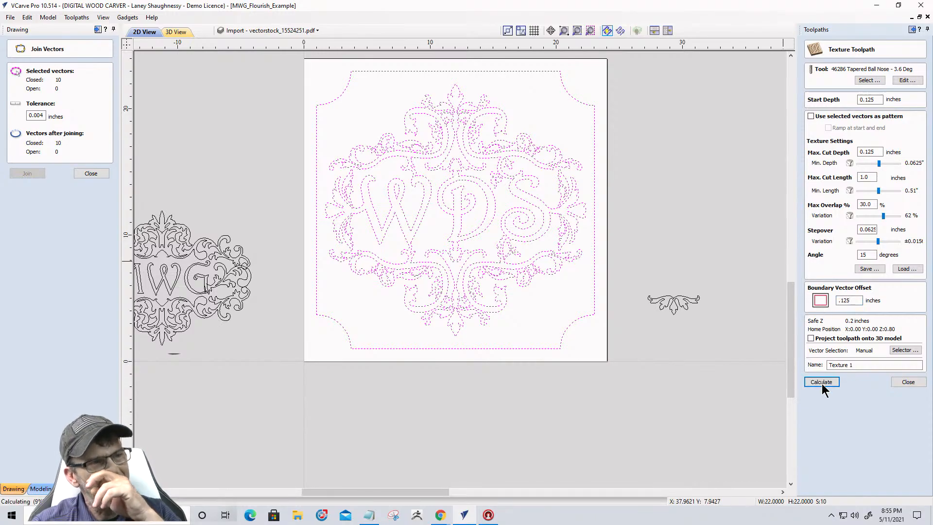
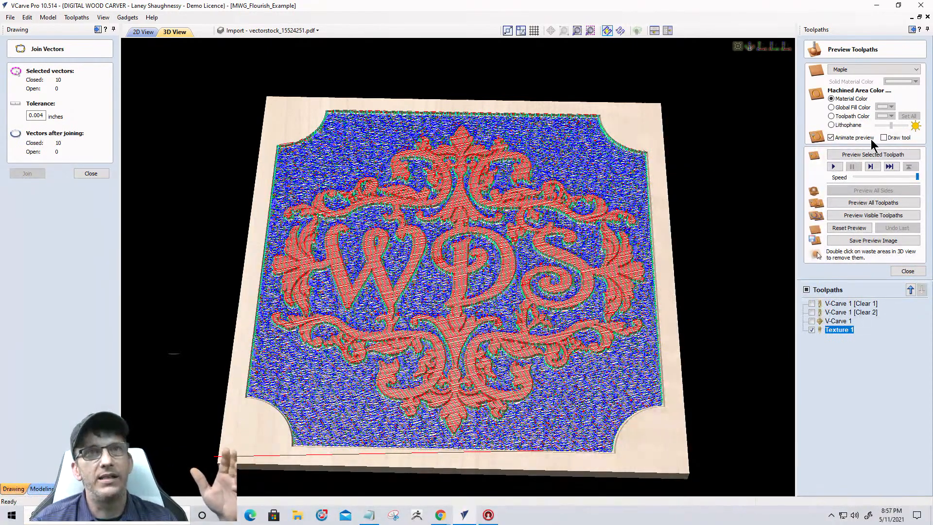
# - Simulate the Texture 1 toolpath on the carved preview and inspect the textured background from several angles and up close
pyautogui.click(878, 154)
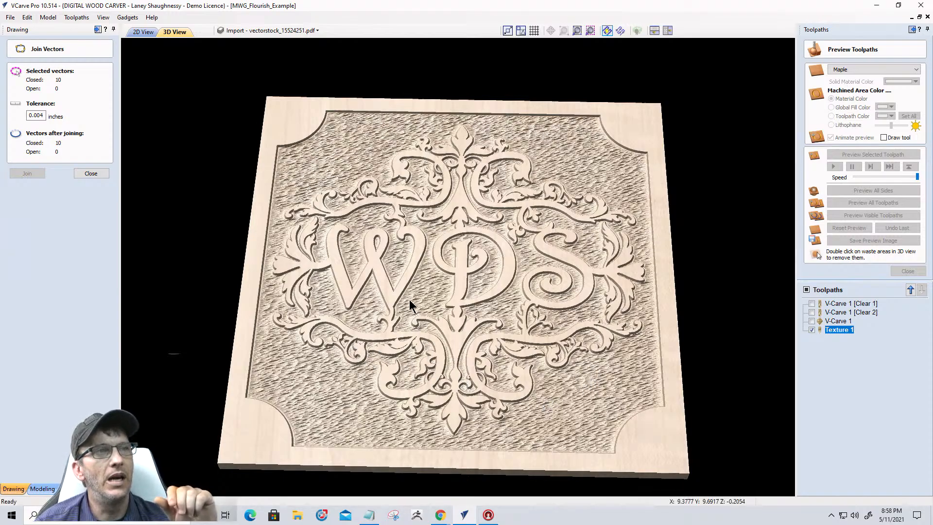
pyautogui.moveTo(437, 278); pyautogui.dragTo(660, 302)
pyautogui.moveTo(410, 285); pyautogui.dragTo(491, 296)
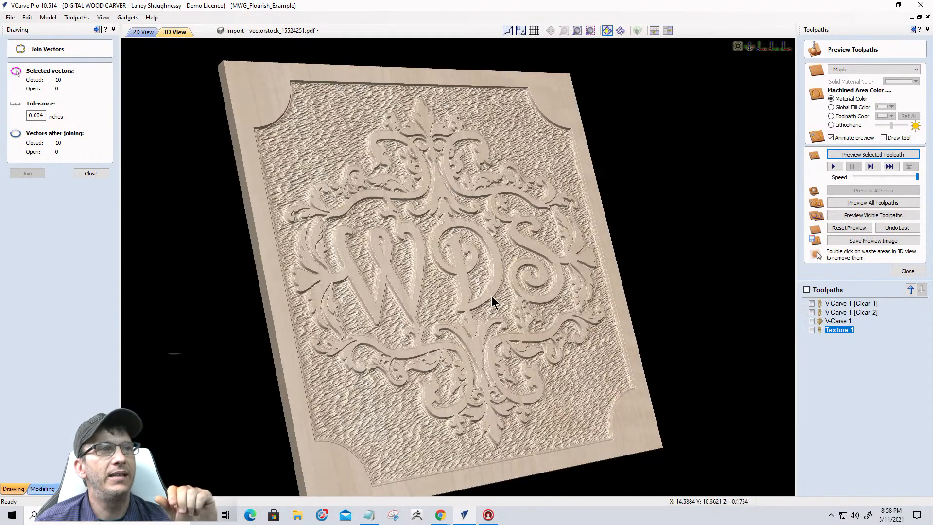
pyautogui.moveTo(372, 334); pyautogui.dragTo(479, 316)
pyautogui.scroll(3, 465, 331)
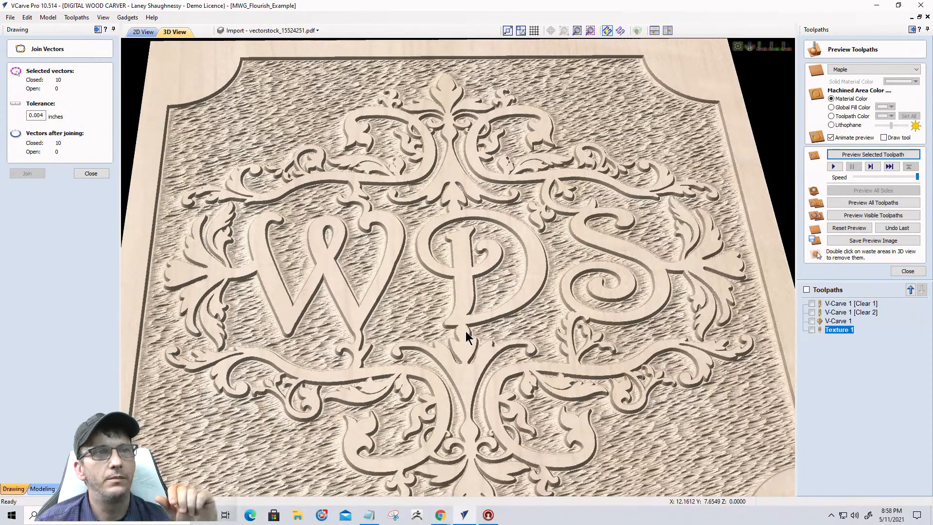
pyautogui.moveTo(439, 226); pyautogui.dragTo(441, 307)
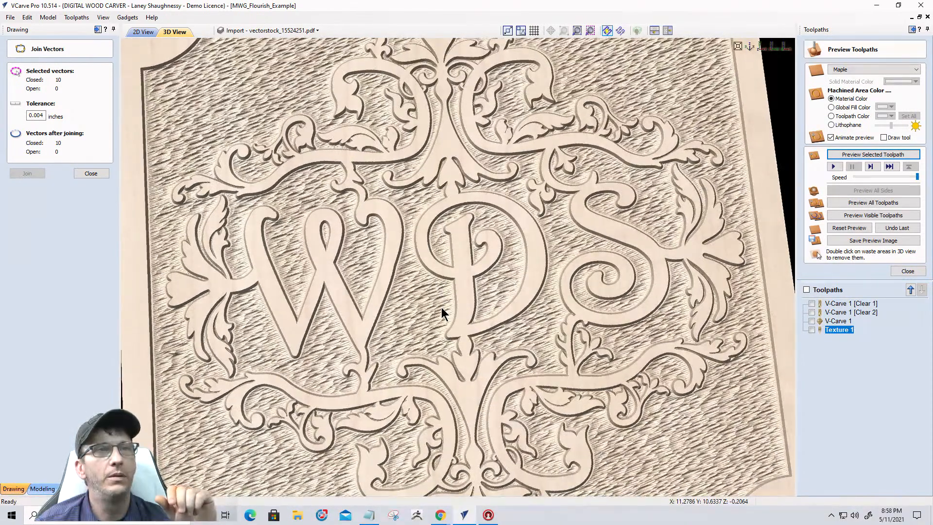
pyautogui.scroll(-2, 441, 307)
pyautogui.moveTo(332, 306); pyautogui.dragTo(442, 345)
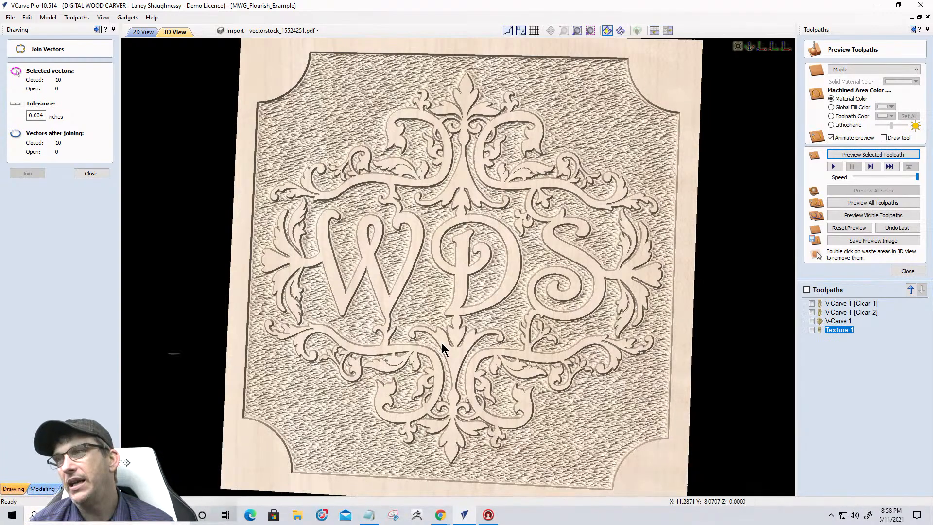
pyautogui.moveTo(421, 407); pyautogui.dragTo(465, 375)
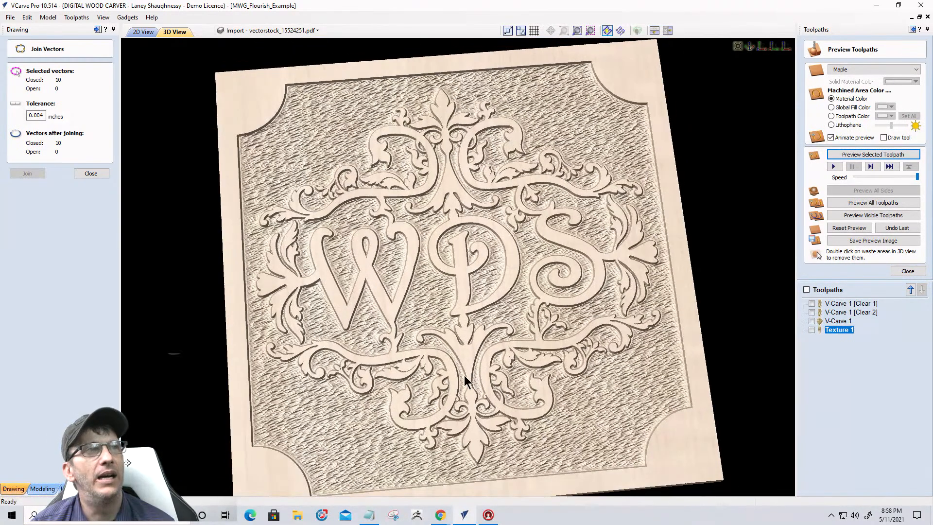
# - Examine the textured WDS carving at a lower tilt and close to the letters in the 3D preview
pyautogui.moveTo(360, 379); pyautogui.dragTo(337, 328)
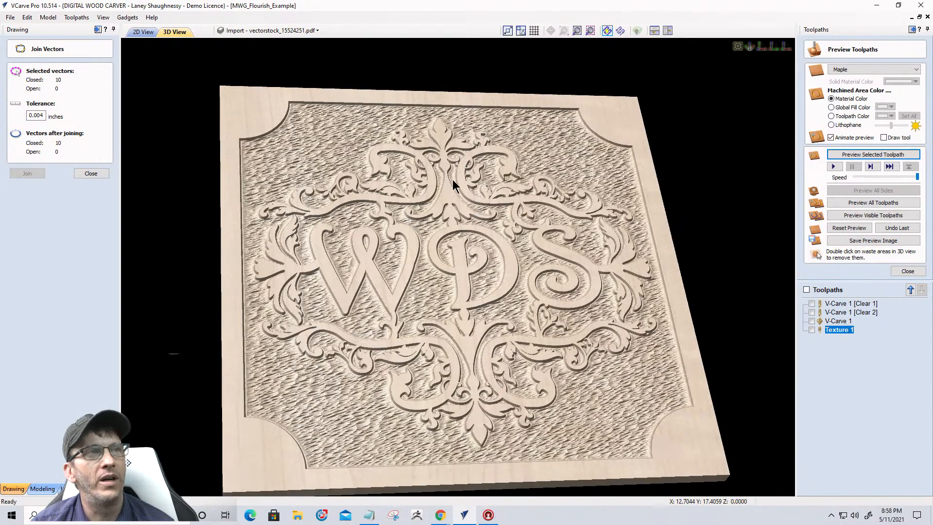
pyautogui.scroll(3, 458, 183)
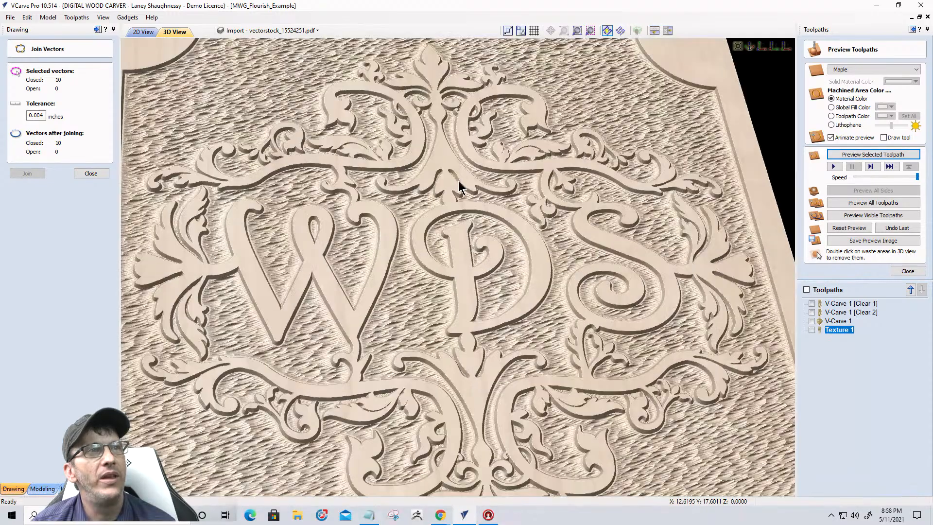
pyautogui.moveTo(456, 211); pyautogui.dragTo(434, 313)
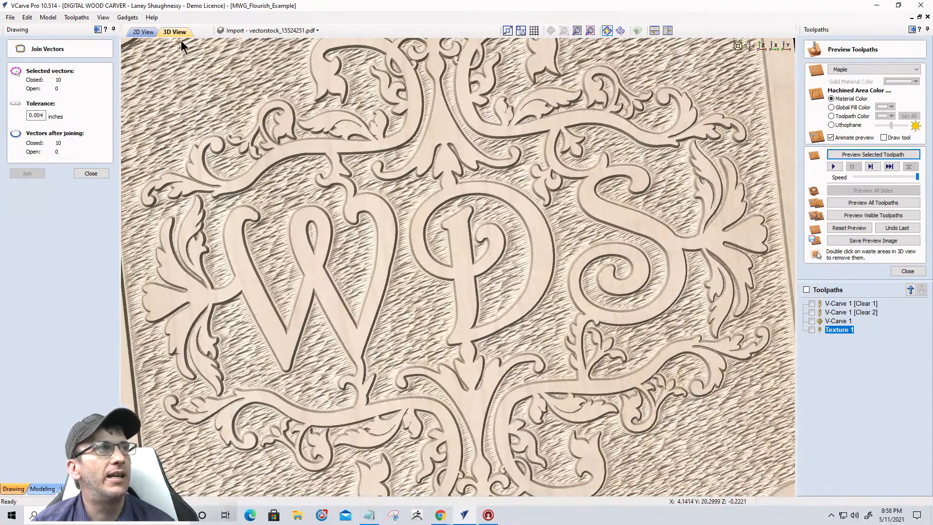
# - Examine the WDS flourish vectors in the 2D drawing for leaf tips that stand apart from the neighbouring scrollwork
pyautogui.click(142, 32)
pyautogui.scroll(4, 432, 100)
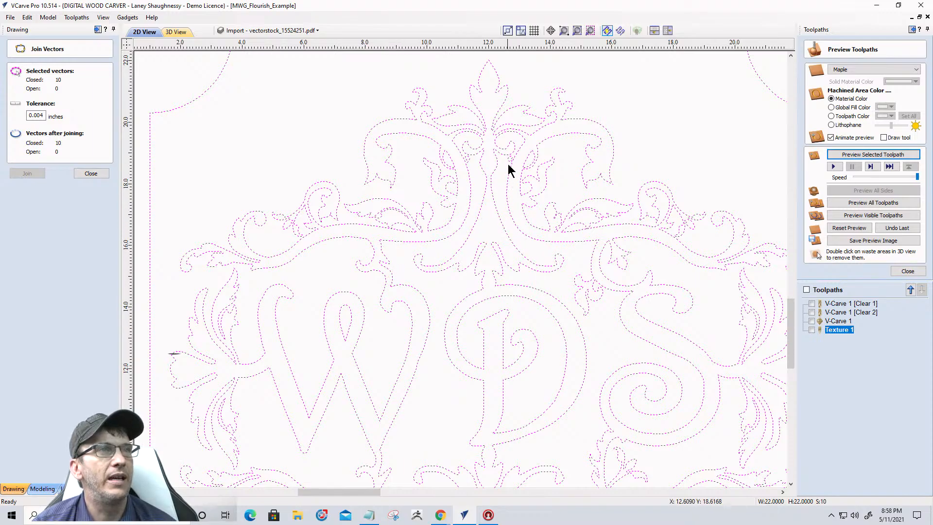
pyautogui.scroll(5, 500, 126)
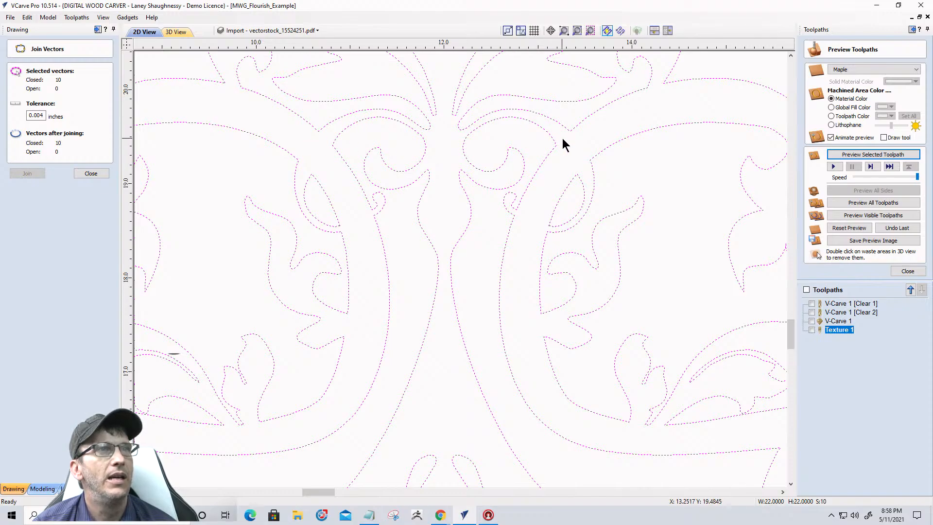
pyautogui.scroll(-8, 566, 141)
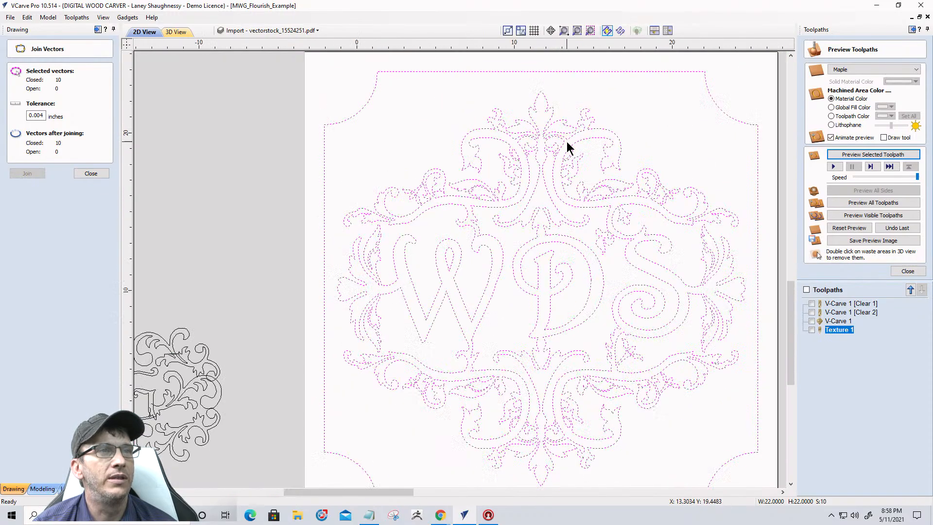
pyautogui.scroll(6, 556, 303)
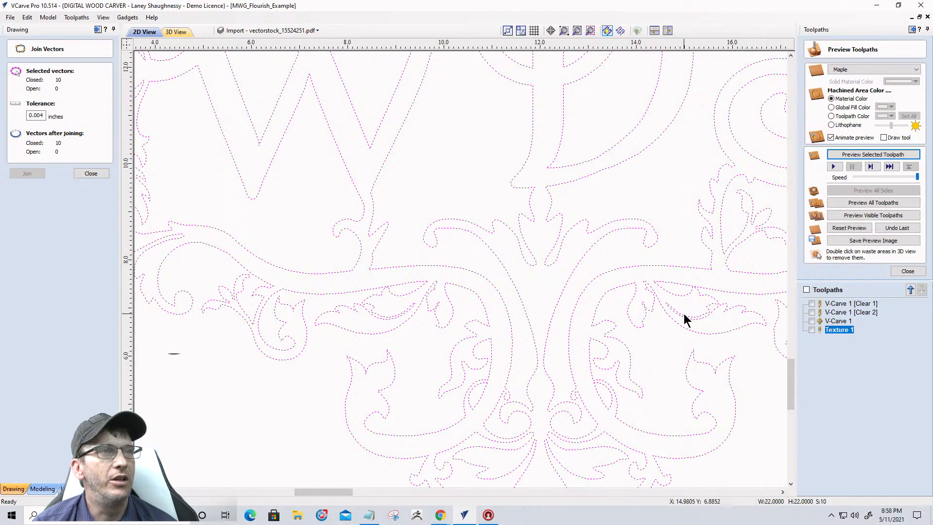
pyautogui.scroll(-6, 440, 381)
pyautogui.scroll(6, 318, 238)
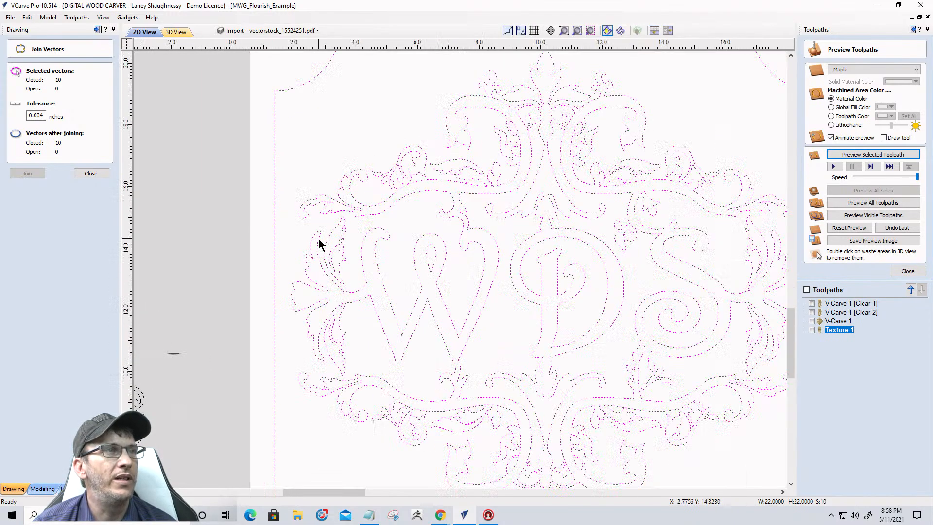
pyautogui.scroll(-5, 411, 158)
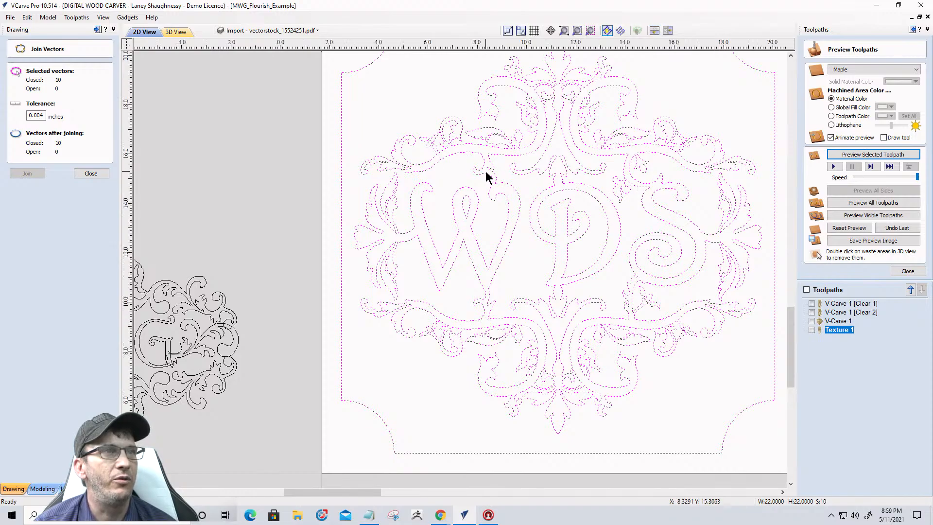
pyautogui.scroll(5, 487, 165)
pyautogui.scroll(-8, 601, 170)
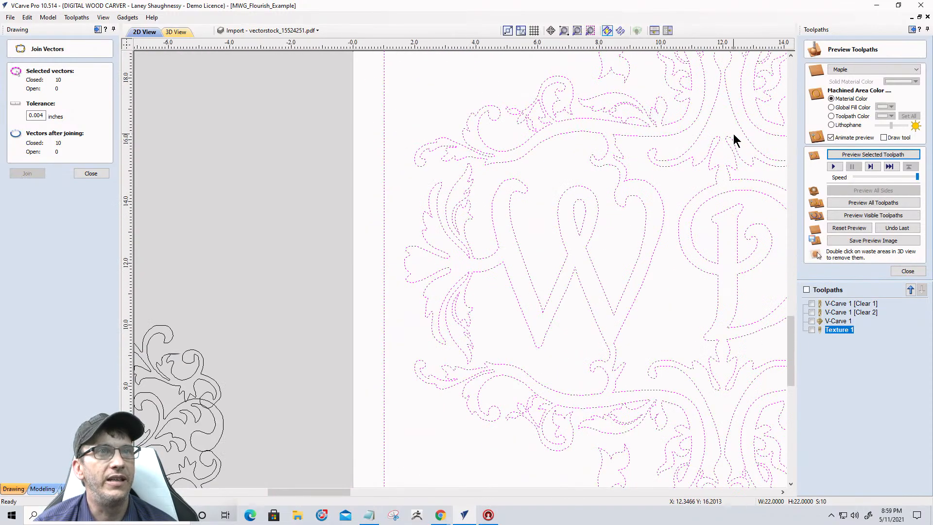
pyautogui.scroll(4, 769, 170)
pyautogui.scroll(-5, 616, 163)
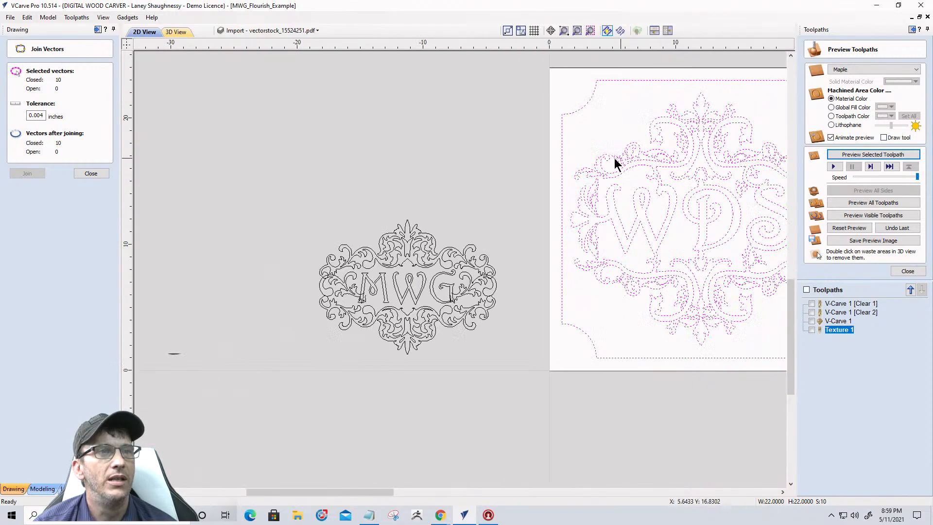
pyautogui.scroll(1, 735, 278)
pyautogui.scroll(-3, 590, 250)
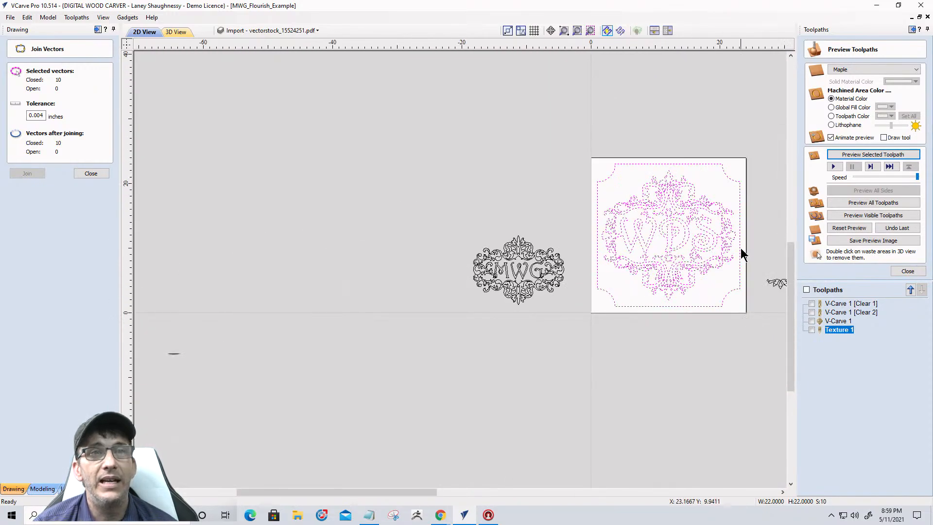
pyautogui.scroll(3, 740, 248)
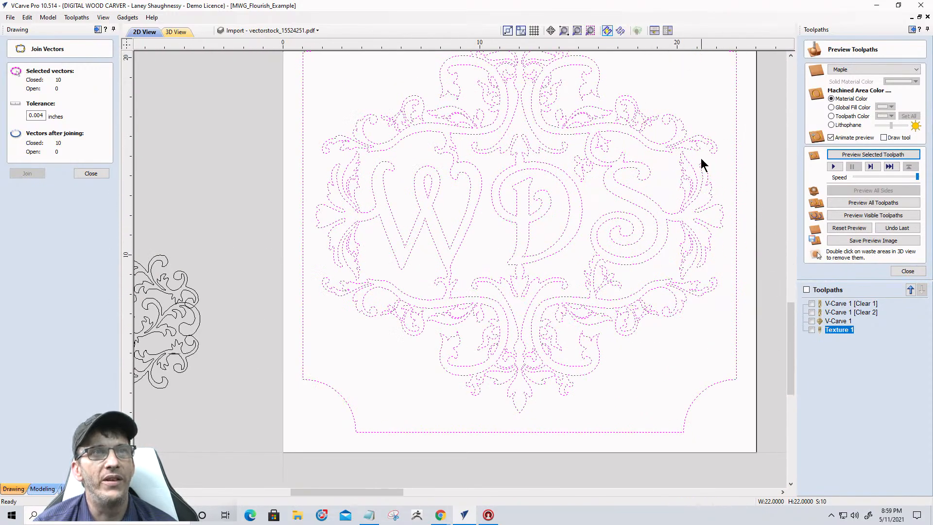
pyautogui.scroll(4, 699, 159)
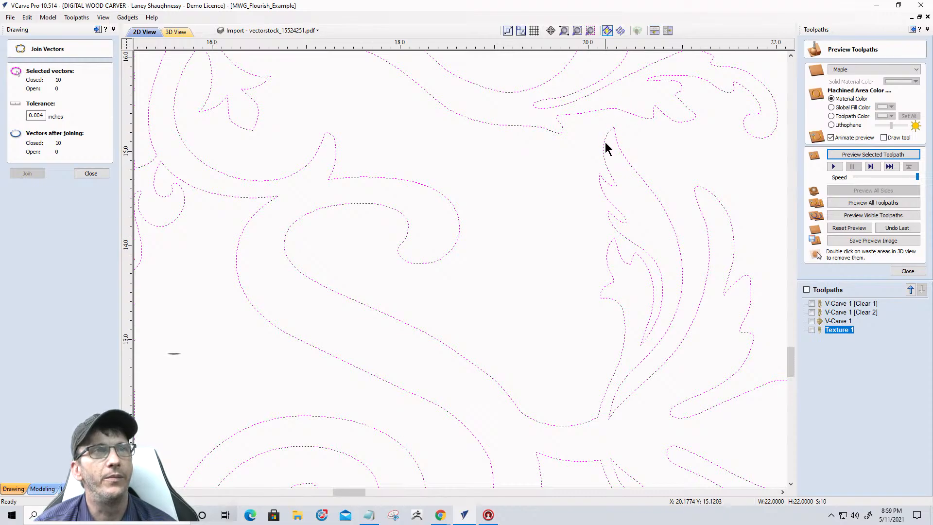
# - Node-edit the upper leaf beside the S, extending its tip across the scroll above and reshaping its curves
pyautogui.click(92, 173)
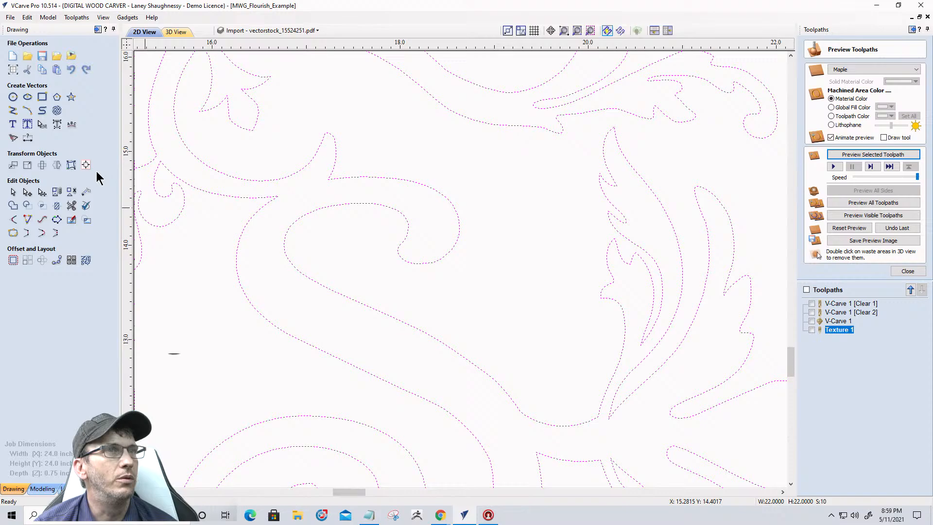
pyautogui.click(27, 191)
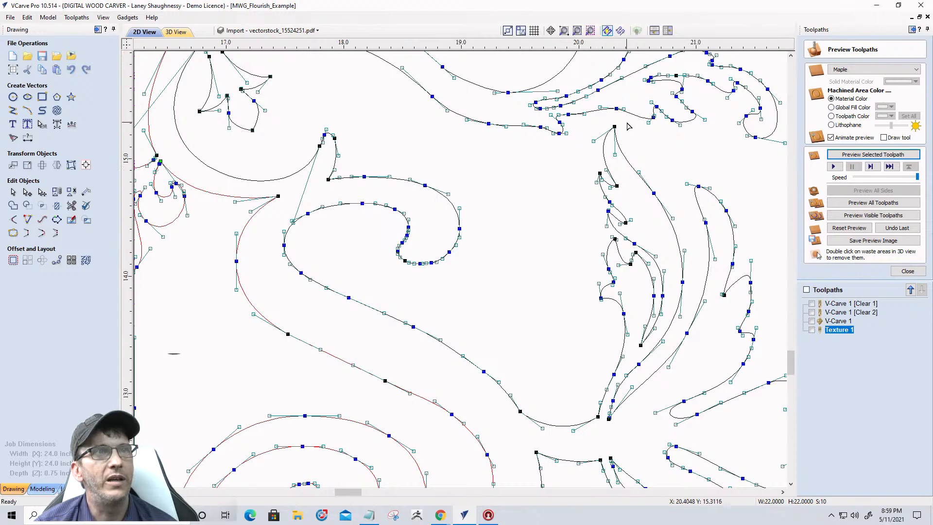
pyautogui.scroll(2, 627, 126)
pyautogui.moveTo(602, 128); pyautogui.dragTo(617, 86)
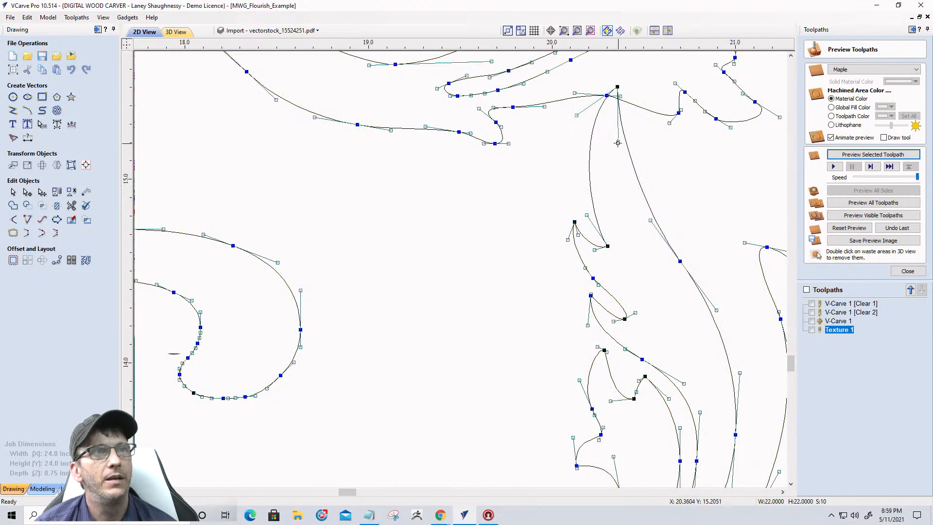
pyautogui.moveTo(618, 141); pyautogui.dragTo(641, 224)
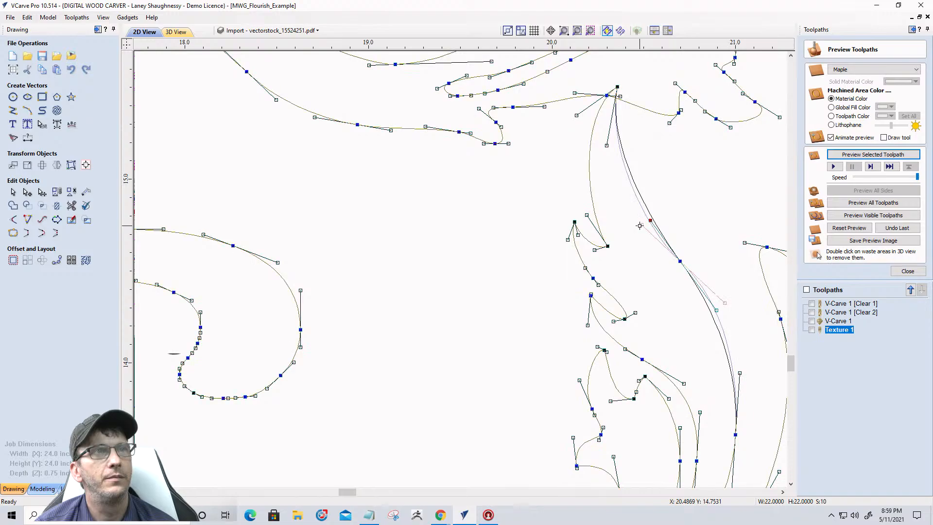
# - Trim the overlapping leaf tip and the scroll segment inside it so the upper leaf beside the S joins the scroll
pyautogui.click(71, 205)
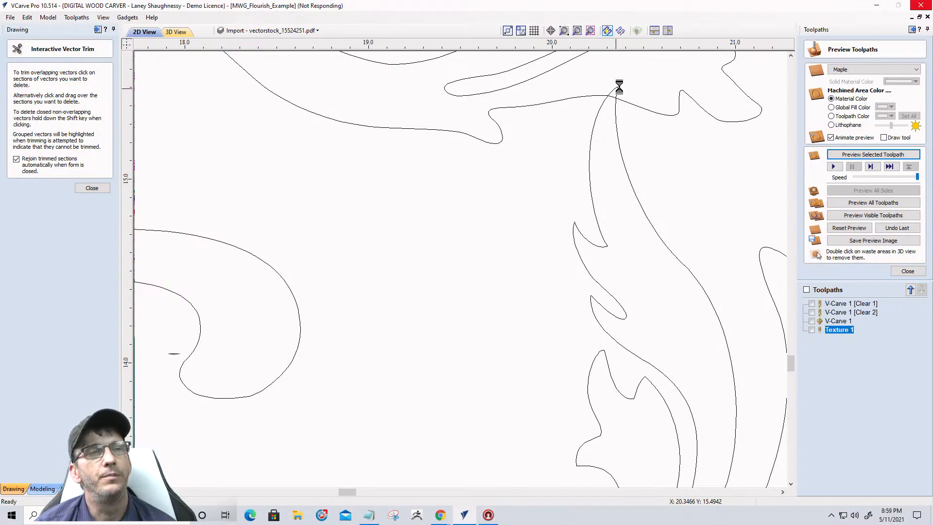
pyautogui.scroll(8, 226, 428)
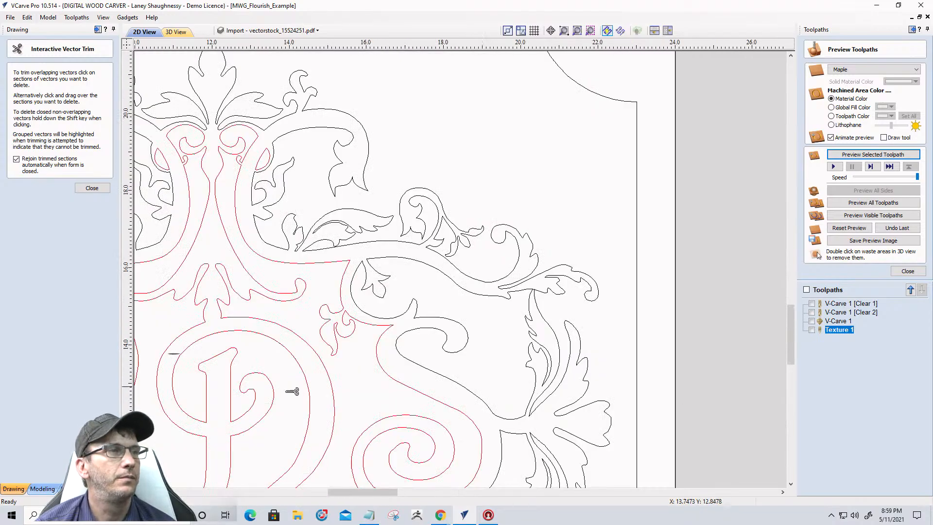
pyautogui.scroll(12, 510, 298)
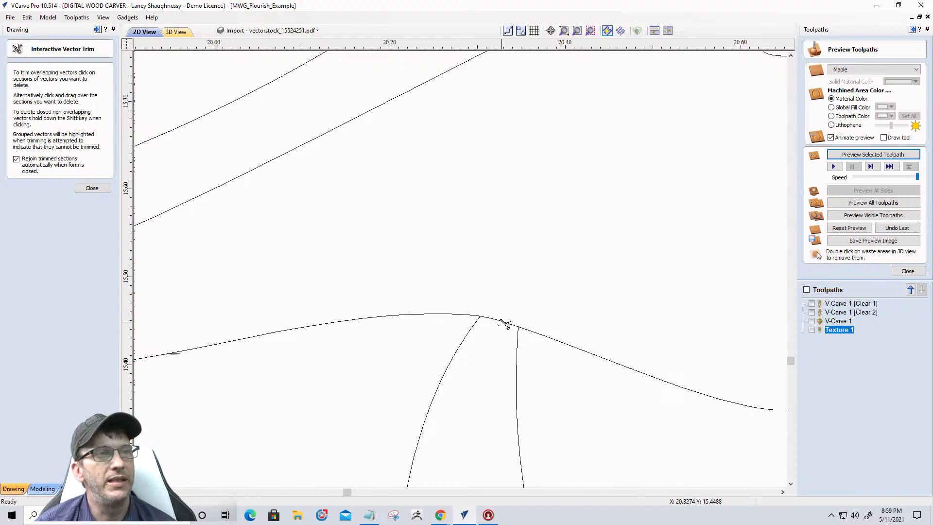
pyautogui.click(504, 321)
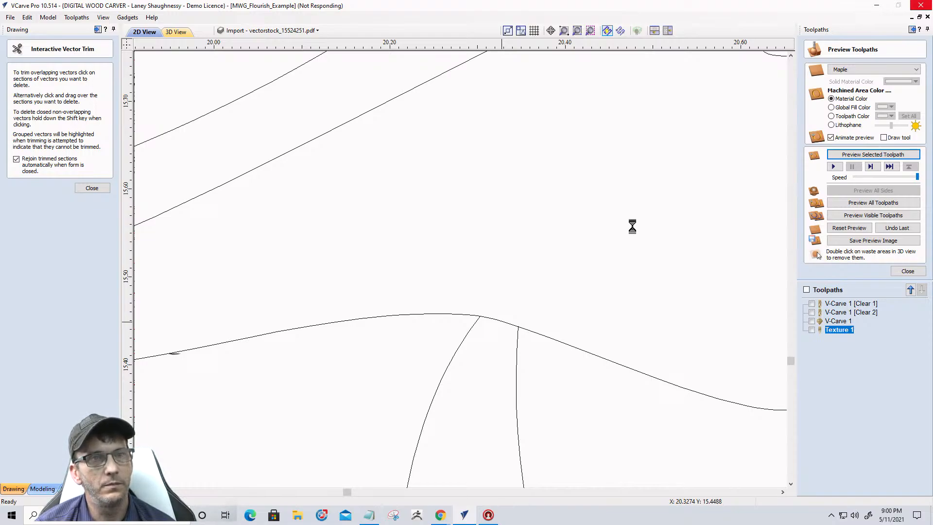
pyautogui.scroll(10, 480, 303)
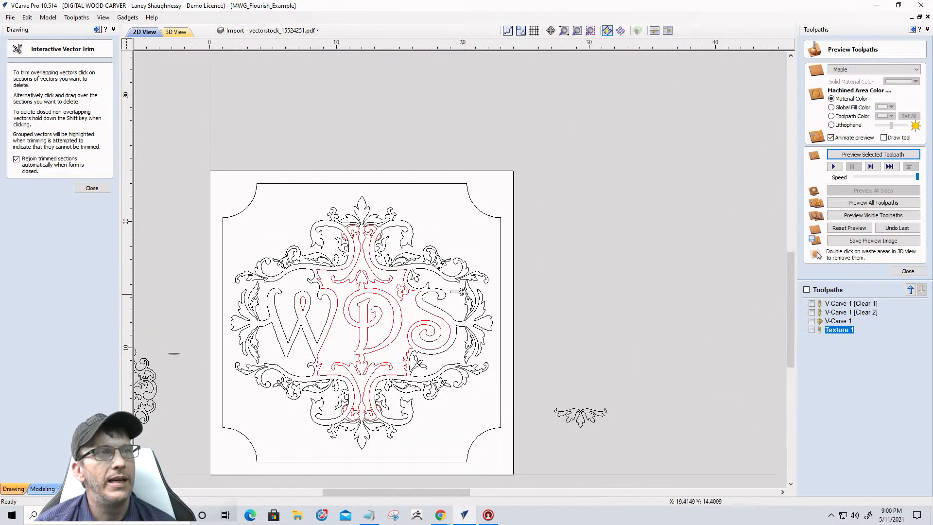
# - Compare the leaves around the WDS monogram with the MWG design to find more tips to connect to scrollwork
pyautogui.scroll(-10, 611, 230)
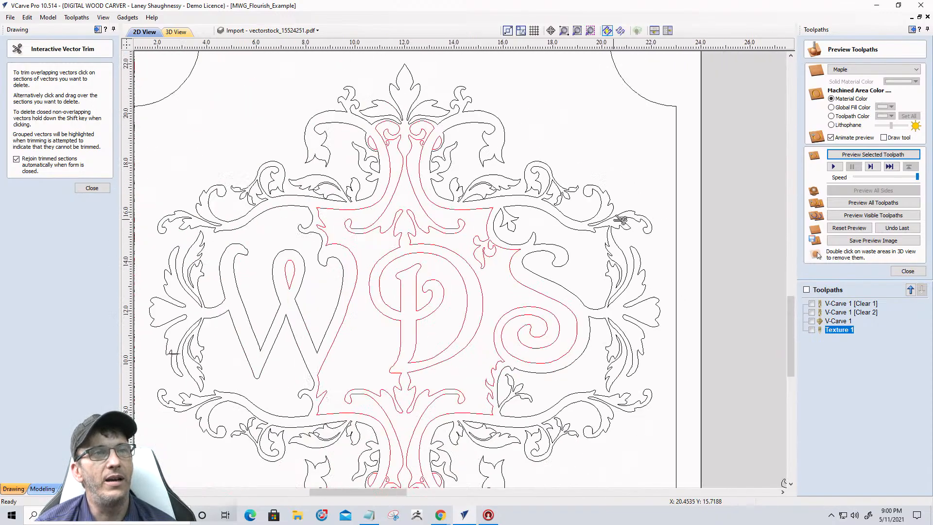
pyautogui.scroll(3, 619, 275)
pyautogui.scroll(-2, 627, 462)
pyautogui.scroll(2, 626, 461)
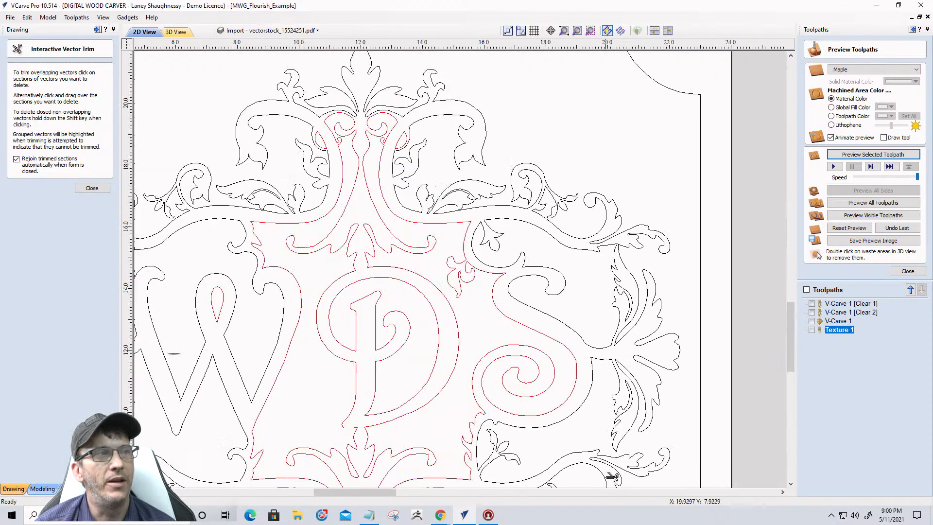
pyautogui.scroll(-5, 694, 385)
pyautogui.scroll(5, 528, 393)
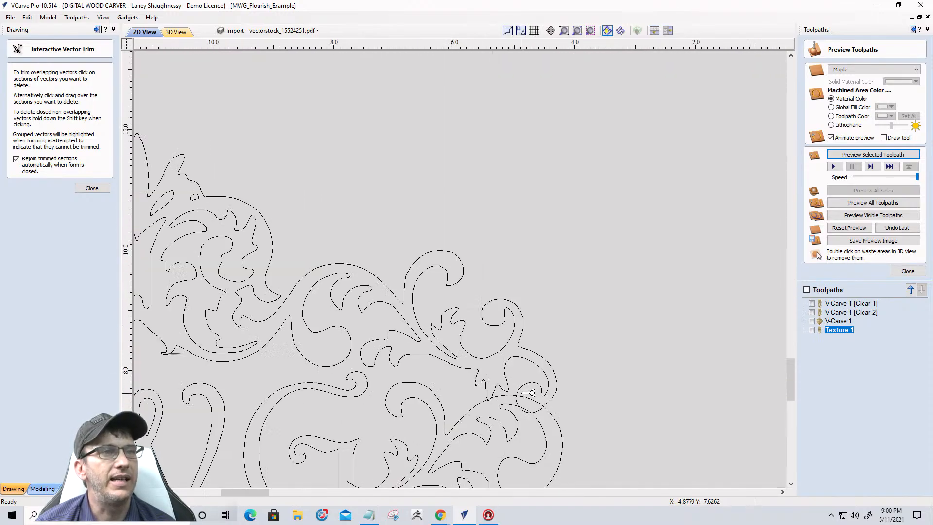
pyautogui.scroll(-6, 572, 368)
pyautogui.scroll(6, 593, 361)
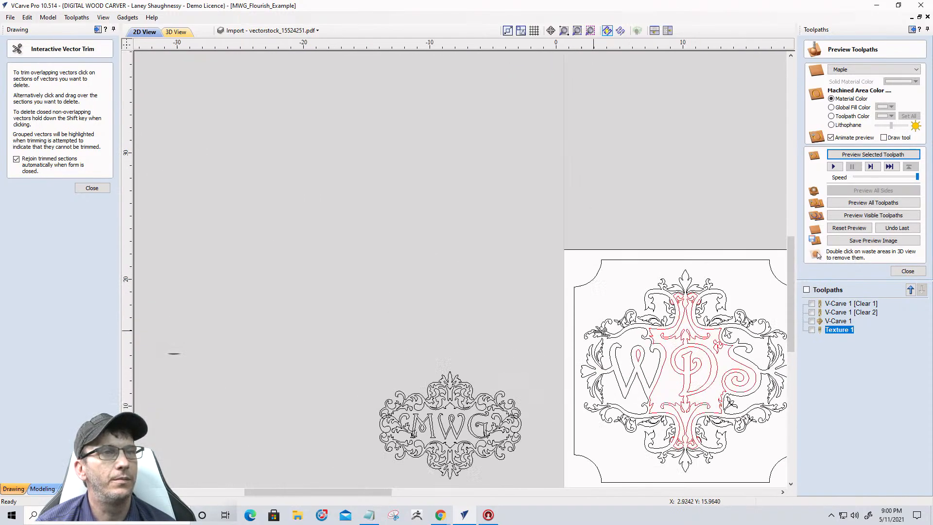
pyautogui.scroll(5, 623, 385)
pyautogui.scroll(-8, 628, 243)
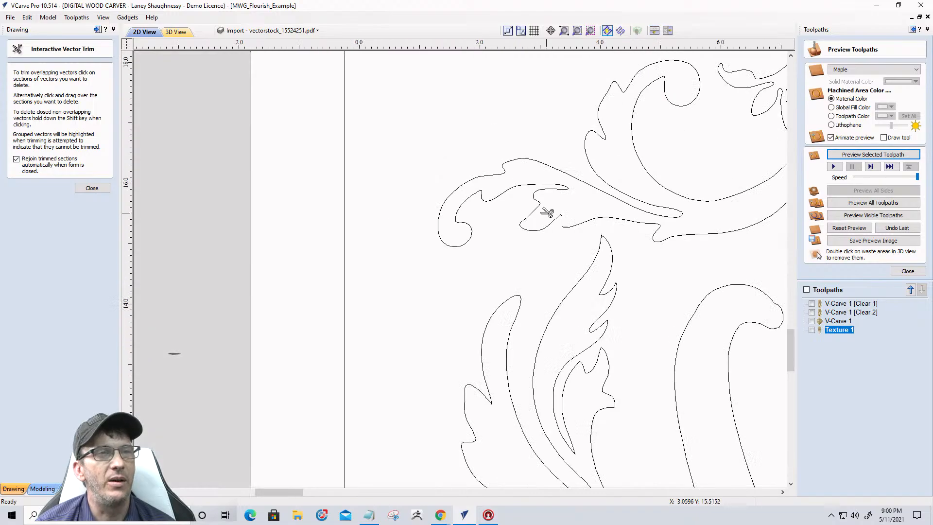
pyautogui.scroll(6, 556, 414)
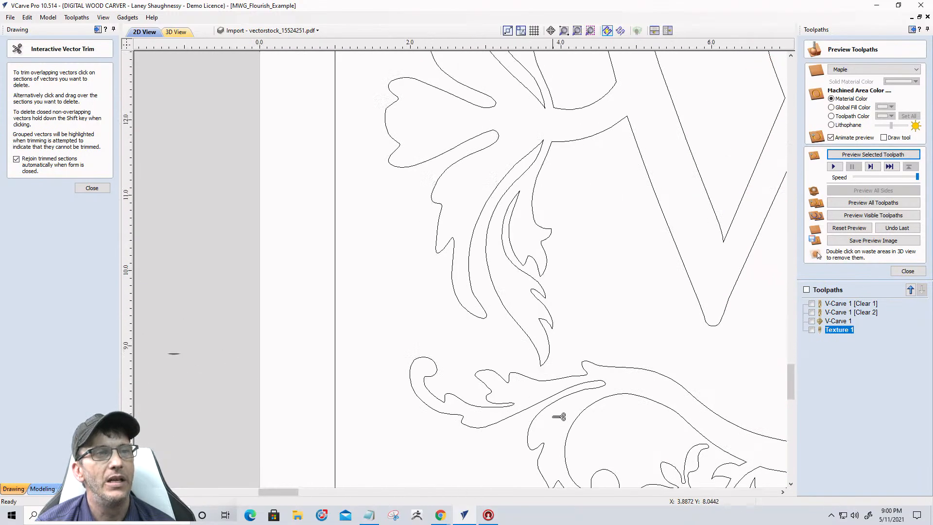
# - Leave the trim tool and extend the tip of the lower leaf beside the W across the scroll below using node editing
pyautogui.click(83, 189)
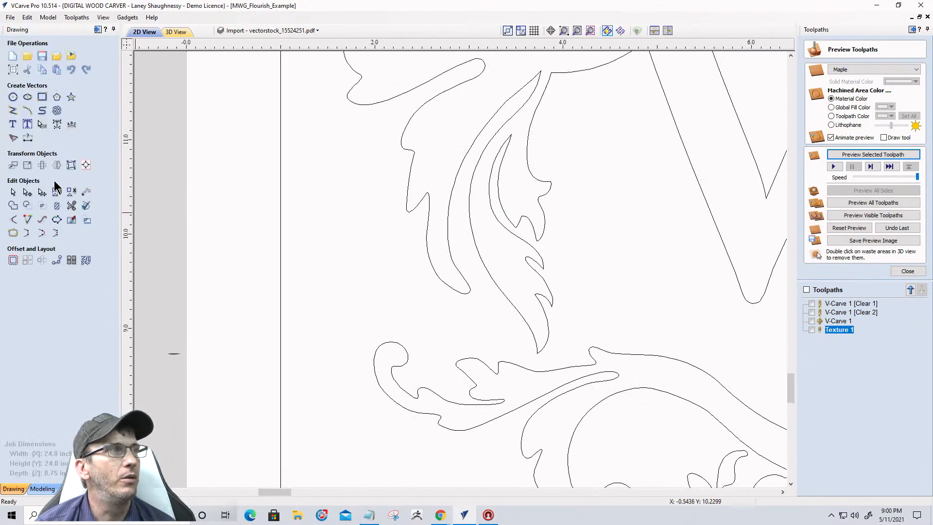
pyautogui.click(537, 356)
pyautogui.moveTo(532, 365); pyautogui.dragTo(524, 384)
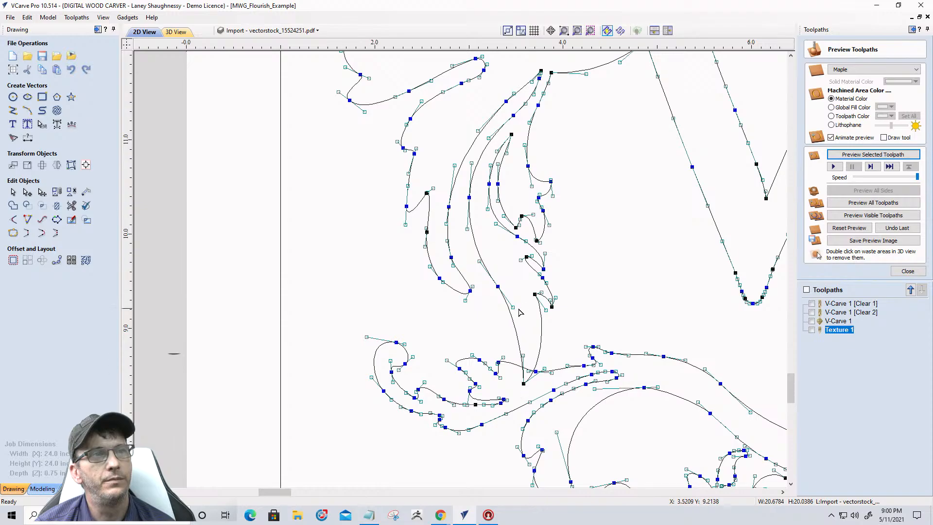
pyautogui.moveTo(512, 308); pyautogui.dragTo(521, 310)
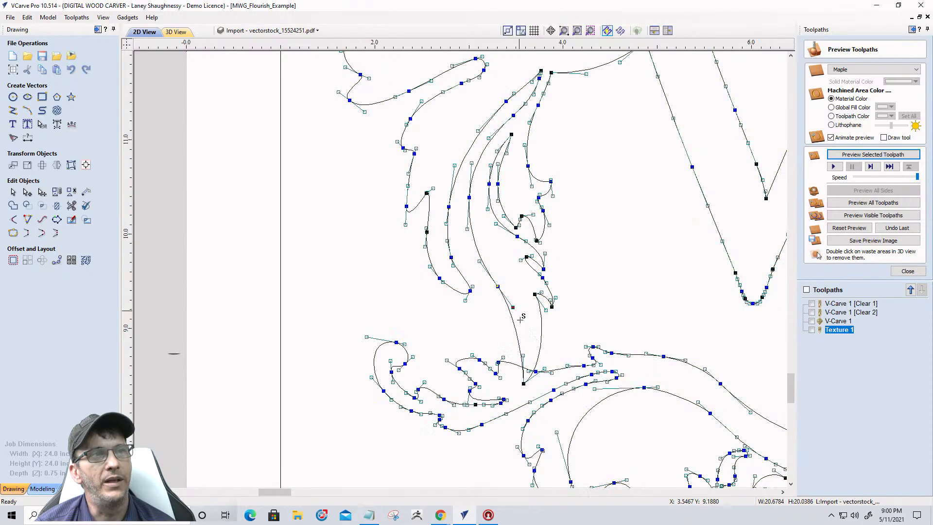
pyautogui.click(573, 345)
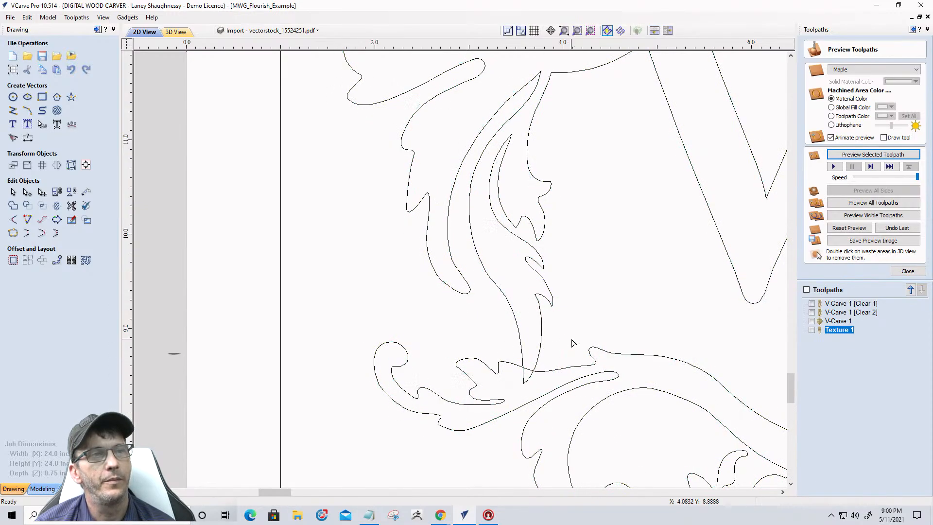
# - Extend the tip of the upper leaf beside the W across the scroll above with node editing and adjust its curve
pyautogui.scroll(-3, 572, 344)
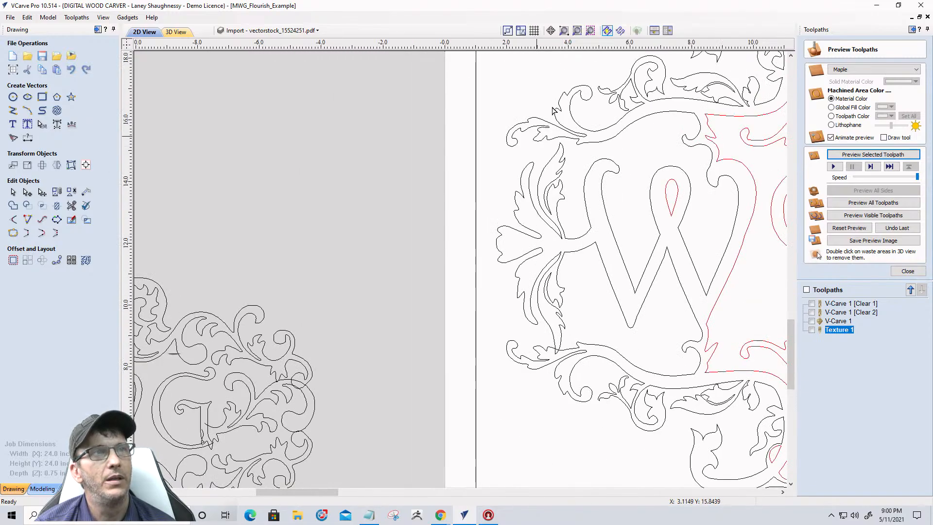
pyautogui.scroll(3, 572, 136)
pyautogui.click(534, 182)
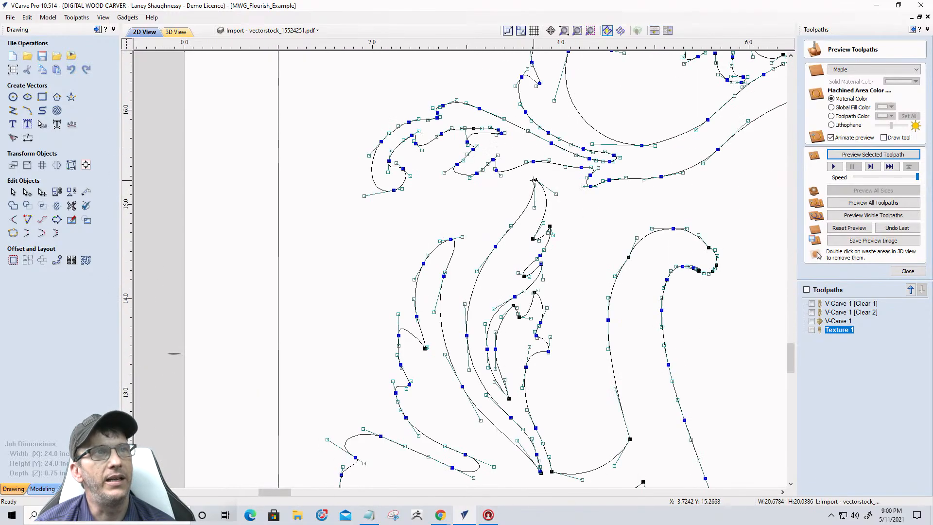
pyautogui.moveTo(535, 178); pyautogui.dragTo(541, 152)
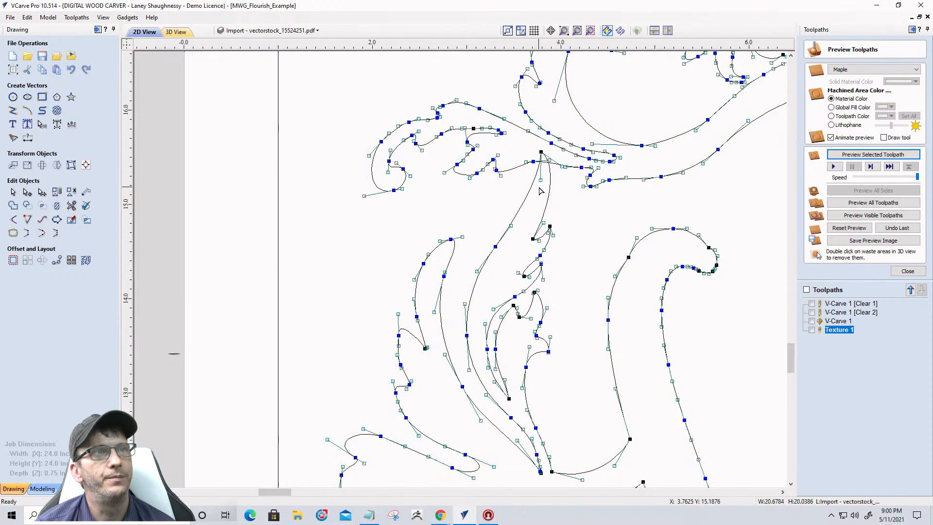
pyautogui.moveTo(540, 180); pyautogui.dragTo(544, 180)
pyautogui.click(569, 194)
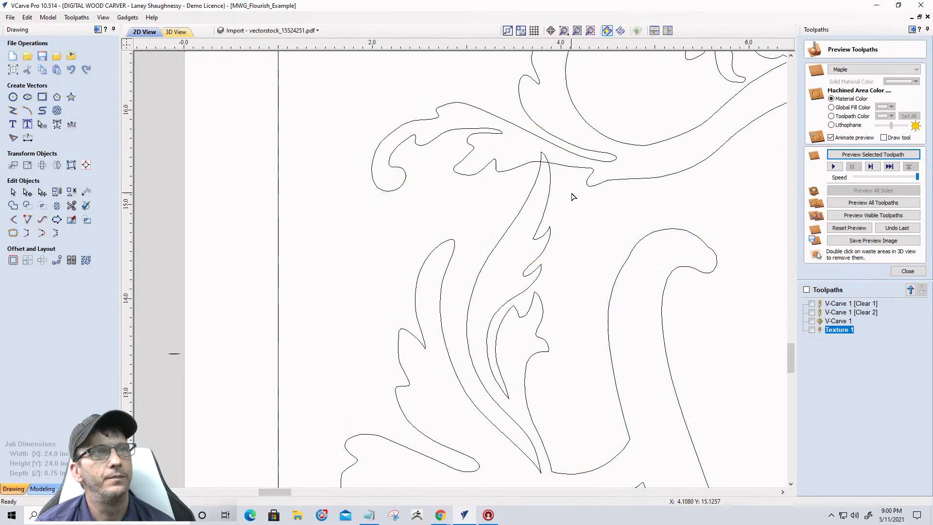
# - Trim the overlapping tip of the upper leaf beside the W and the scroll segment inside it to join them
pyautogui.scroll(-4, 559, 187)
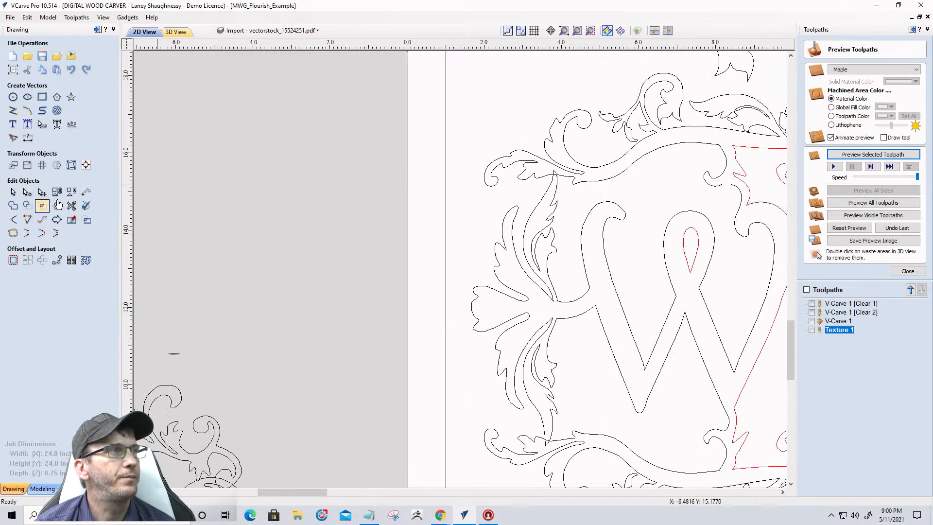
pyautogui.click(71, 206)
pyautogui.scroll(2, 564, 171)
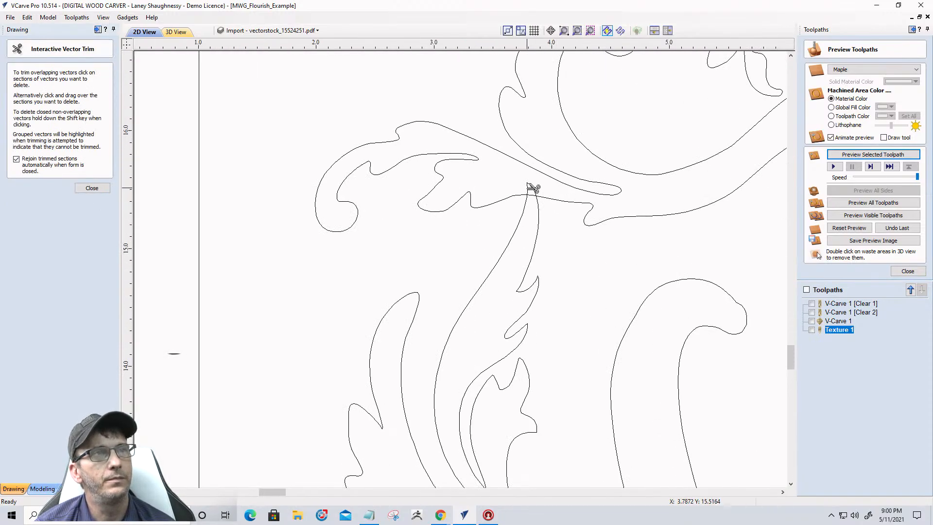
pyautogui.scroll(2, 533, 187)
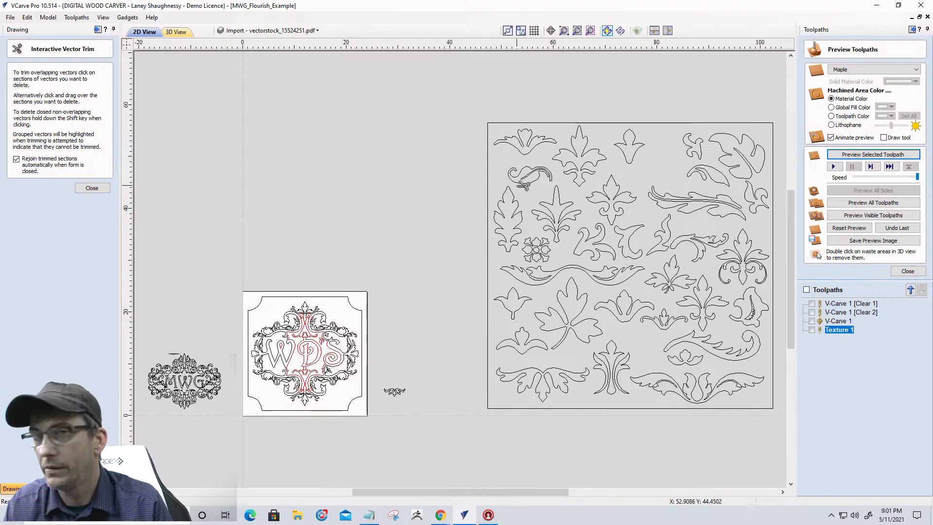
pyautogui.scroll(10, 258, 340)
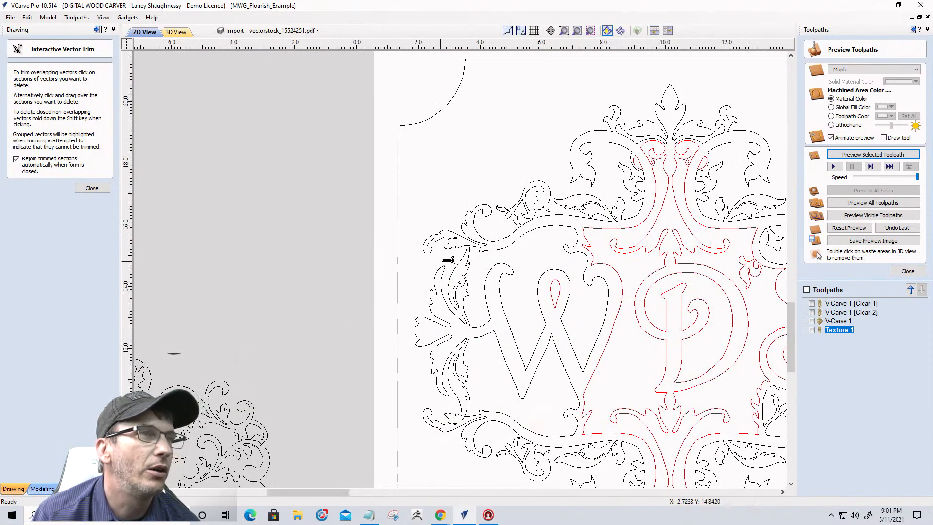
pyautogui.scroll(4, 578, 178)
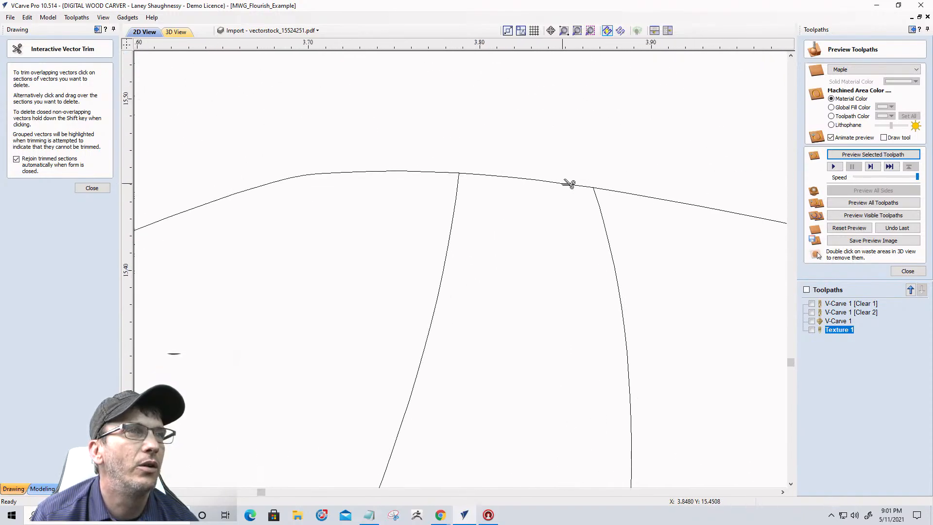
pyautogui.scroll(3, 567, 183)
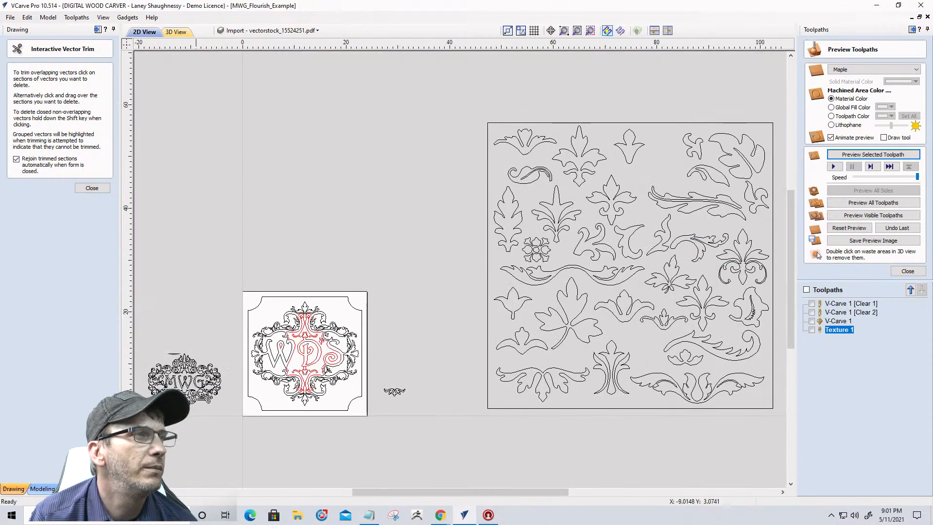
# - Trim the overlapping tip of the lower leaf beside the W and the scroll segment inside it to join them
pyautogui.scroll(7, 231, 391)
pyautogui.scroll(7, 397, 310)
pyautogui.scroll(10, 362, 313)
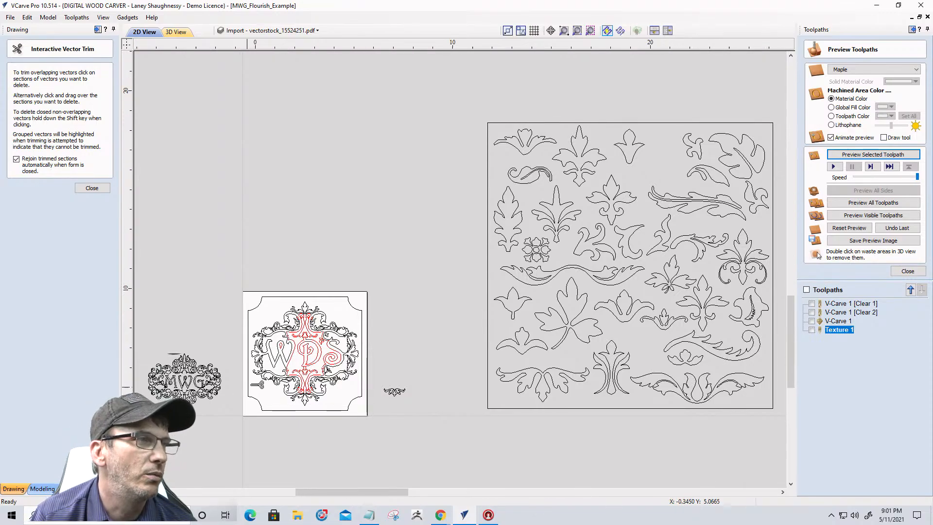
pyautogui.scroll(12, 365, 335)
pyautogui.scroll(5, 386, 276)
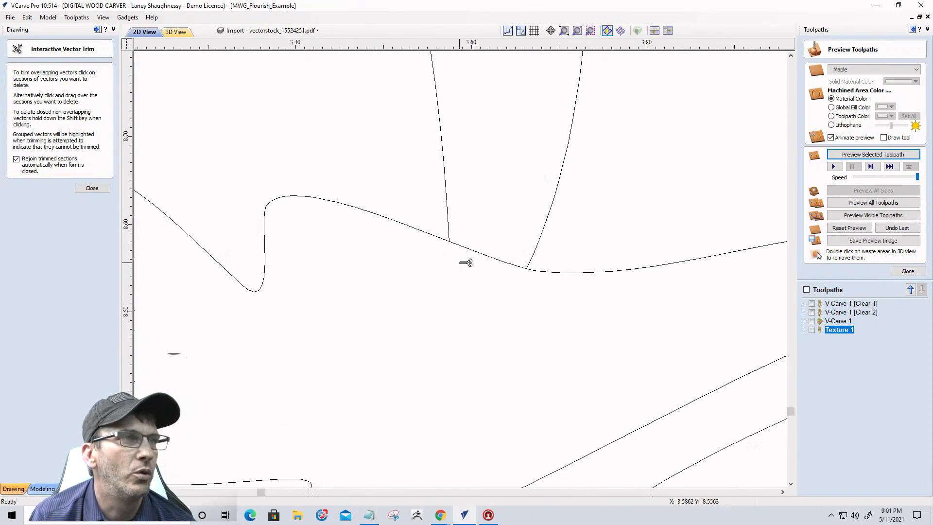
pyautogui.scroll(3, 529, 252)
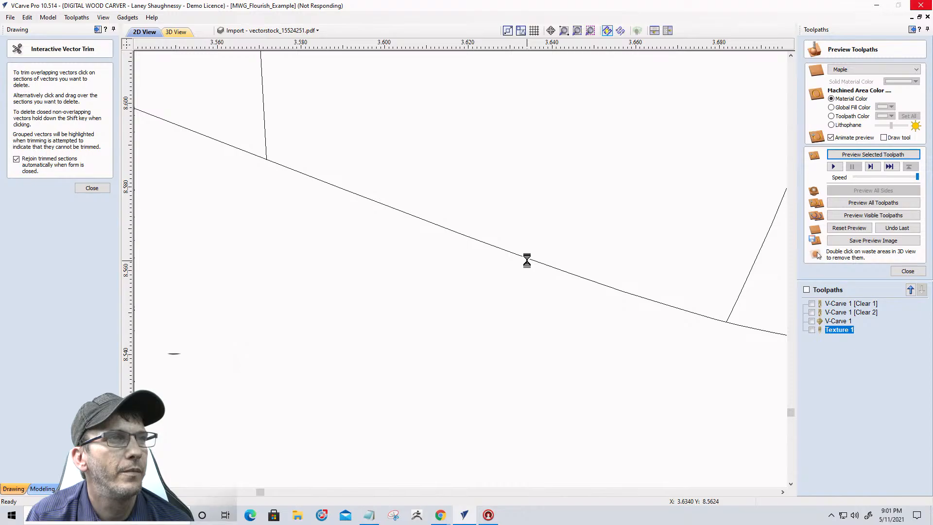
pyautogui.press('F6')
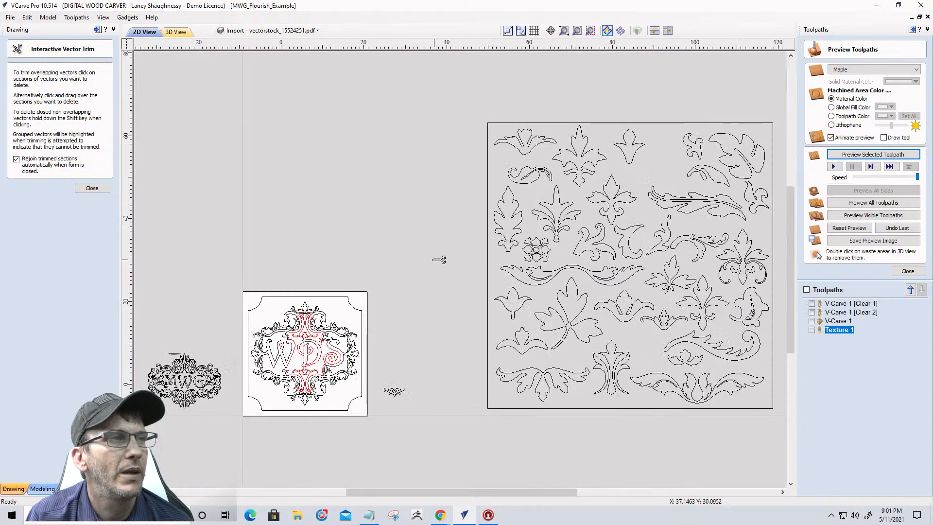
# - Leave the trim tool and node-edit the lower leaf beside the S, extending its tip across the scroll below
pyautogui.scroll(-3, 437, 261)
pyautogui.scroll(3, 346, 335)
pyautogui.scroll(3, 506, 271)
pyautogui.scroll(-2, 510, 266)
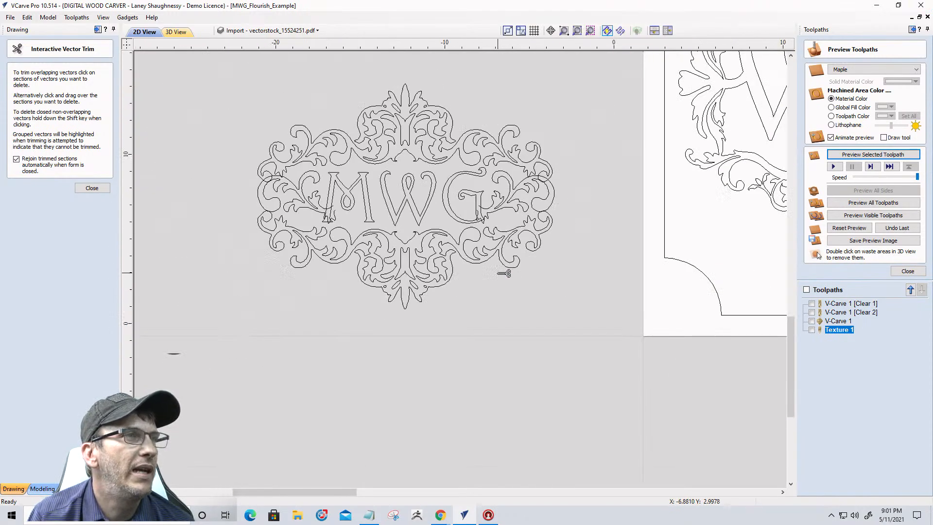
pyautogui.scroll(1, 616, 228)
pyautogui.scroll(-3, 583, 231)
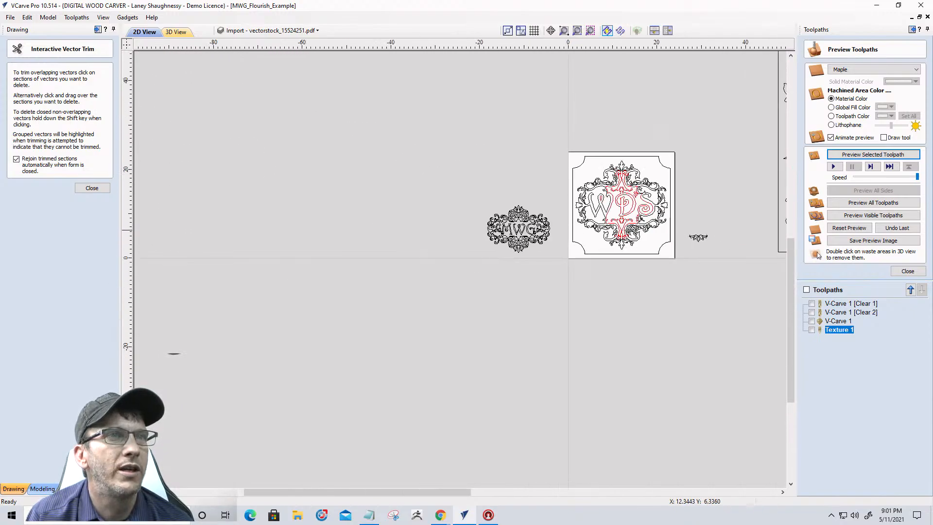
pyautogui.scroll(5, 699, 235)
pyautogui.scroll(1, 688, 191)
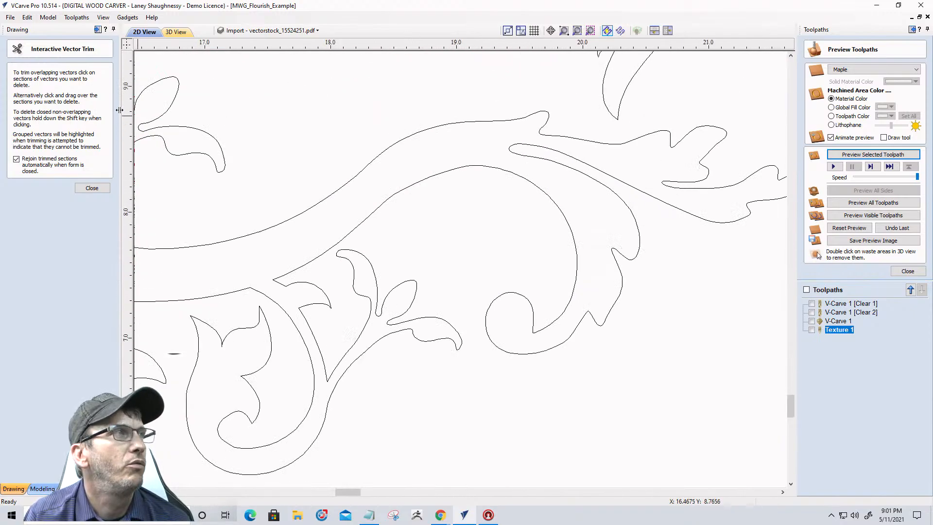
pyautogui.click(91, 188)
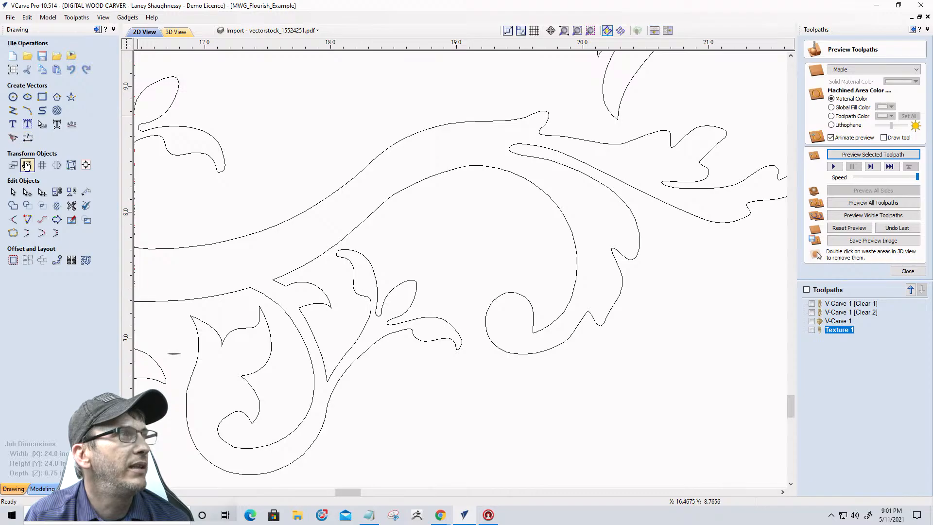
pyautogui.doubleClick(617, 121)
pyautogui.moveTo(631, 146); pyautogui.dragTo(638, 155)
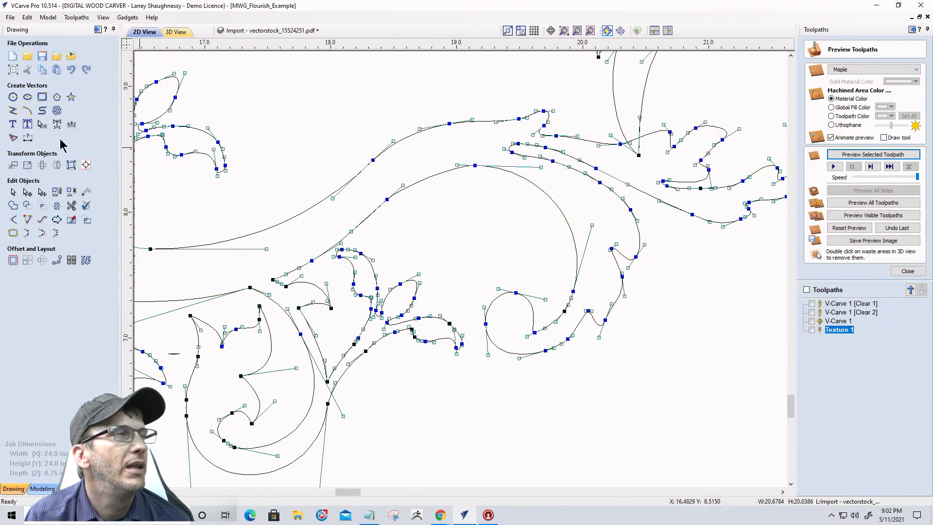
# - Trim the scroll segment inside the tip of the lower leaf beside the S
pyautogui.click(71, 205)
pyautogui.scroll(4, 646, 138)
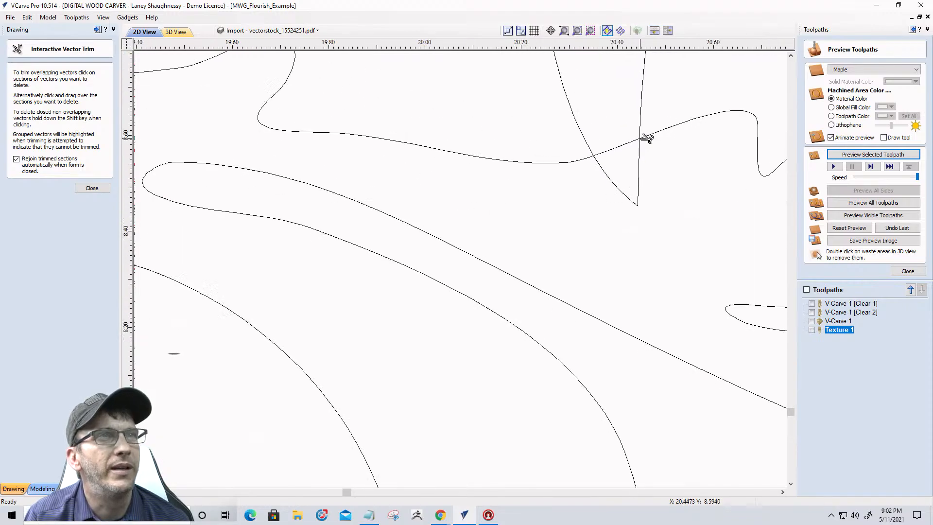
pyautogui.scroll(3, 646, 138)
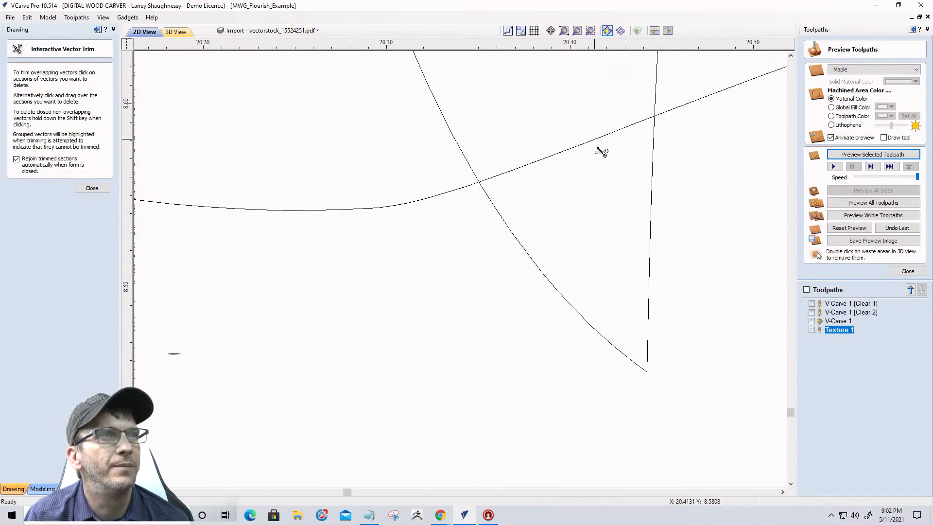
pyautogui.click(616, 348)
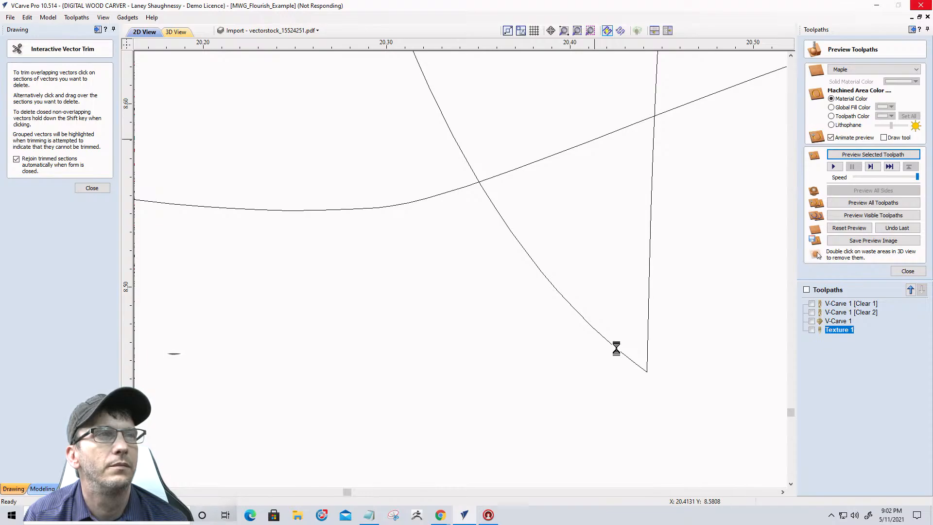
pyautogui.scroll(-20, 616, 347)
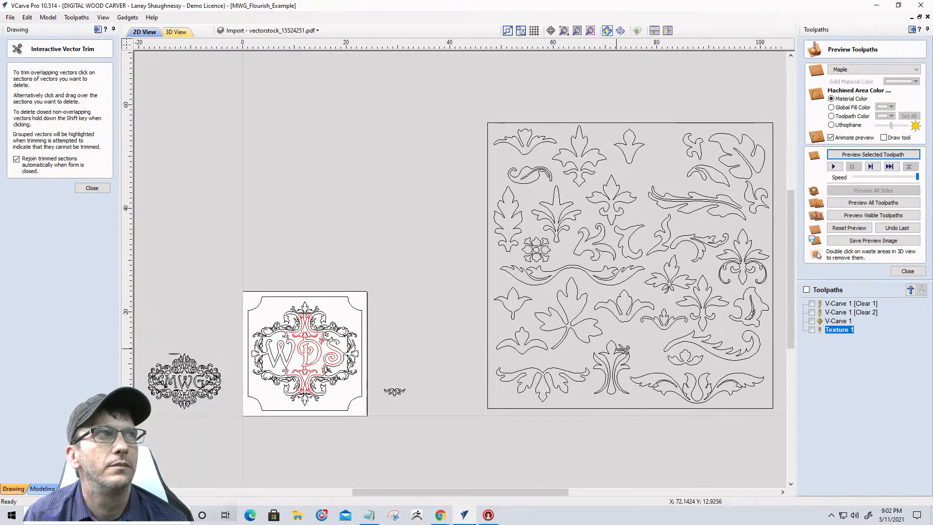
# - Trim away the leftover tip of the lower leaf beside the S to finish joining it to the scroll
pyautogui.scroll(7, 327, 347)
pyautogui.scroll(1, 334, 342)
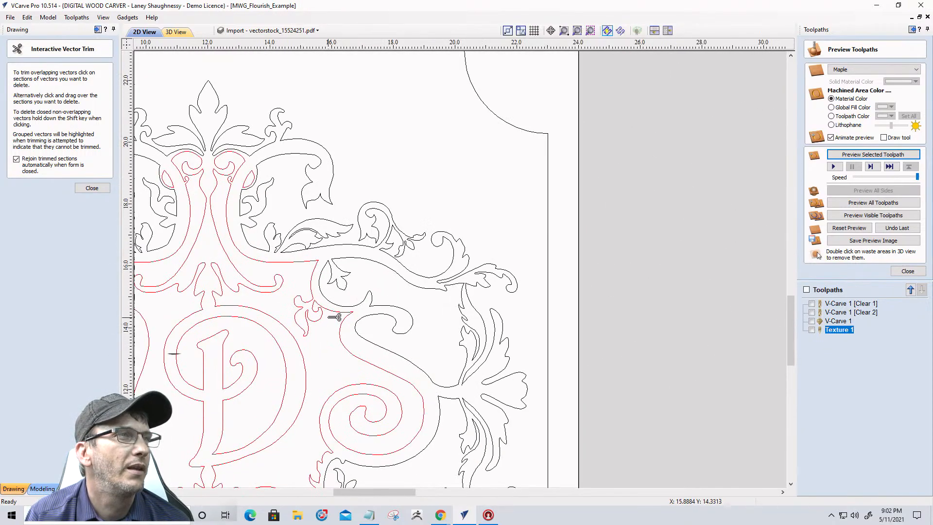
pyautogui.scroll(2, 360, 321)
pyautogui.scroll(-3, 360, 322)
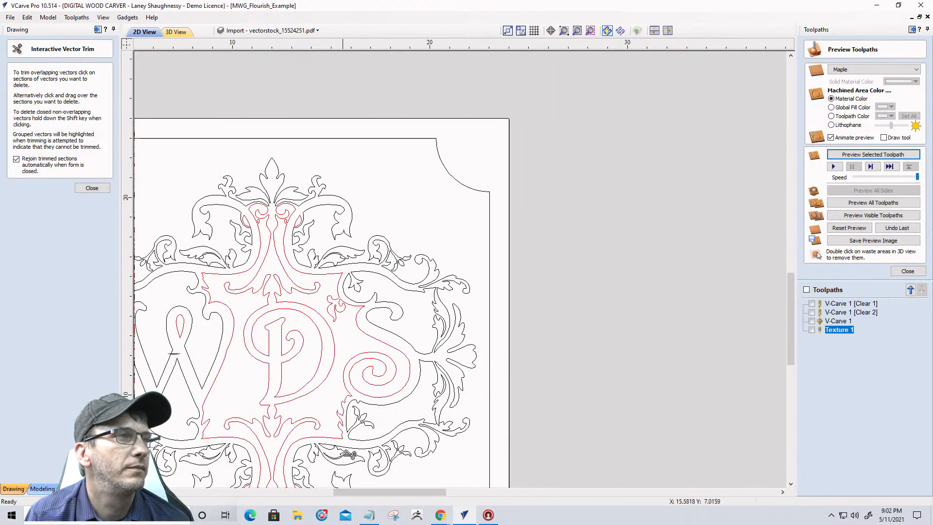
pyautogui.scroll(14, 445, 447)
pyautogui.scroll(-3, 446, 369)
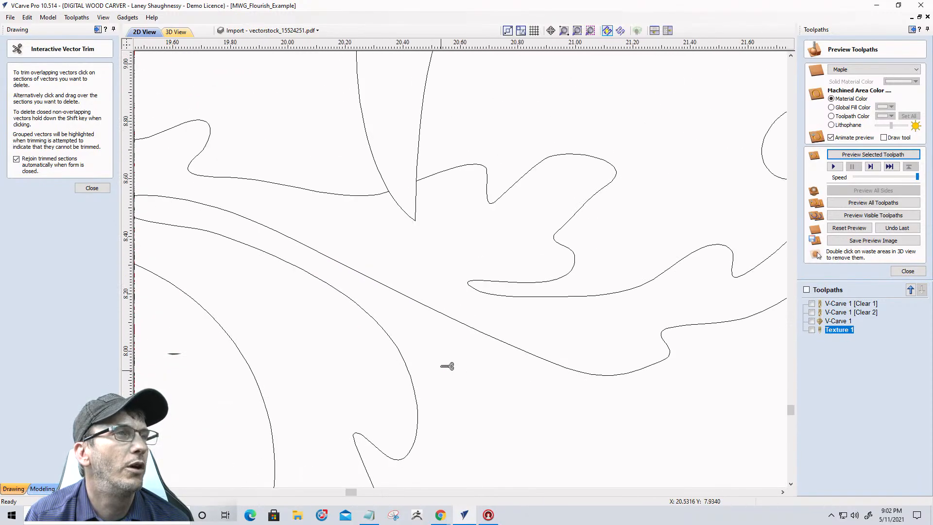
pyautogui.scroll(5, 427, 204)
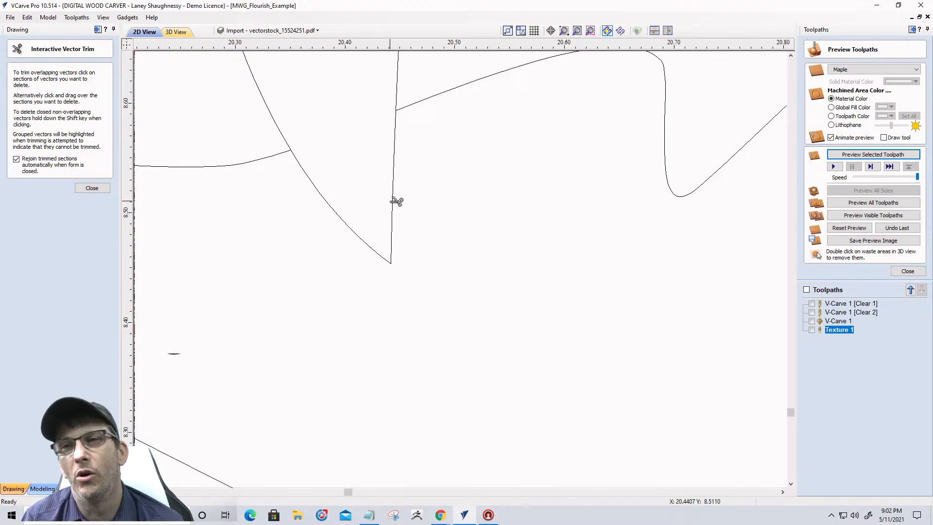
pyautogui.click(393, 200)
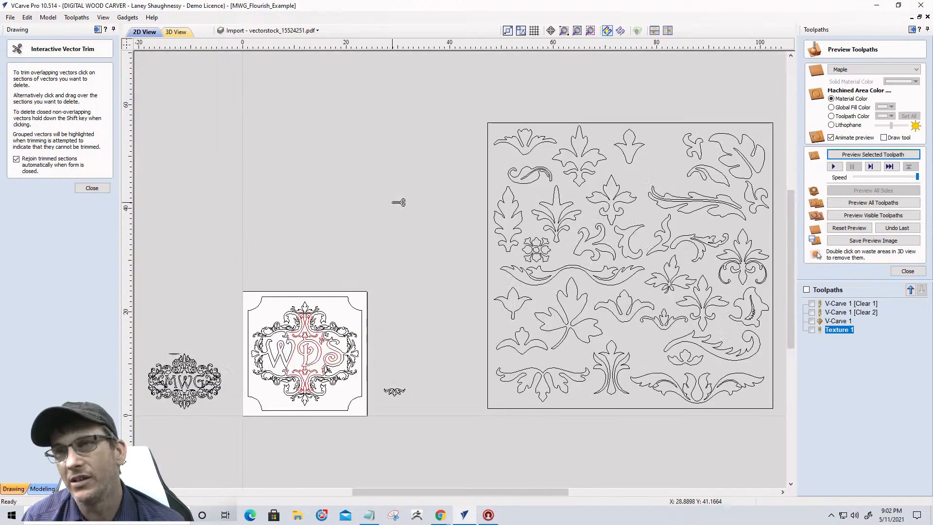
# - Close the trim tool and check the bordered WDS design for open vectors using the open-vector selection
pyautogui.scroll(5, 193, 412)
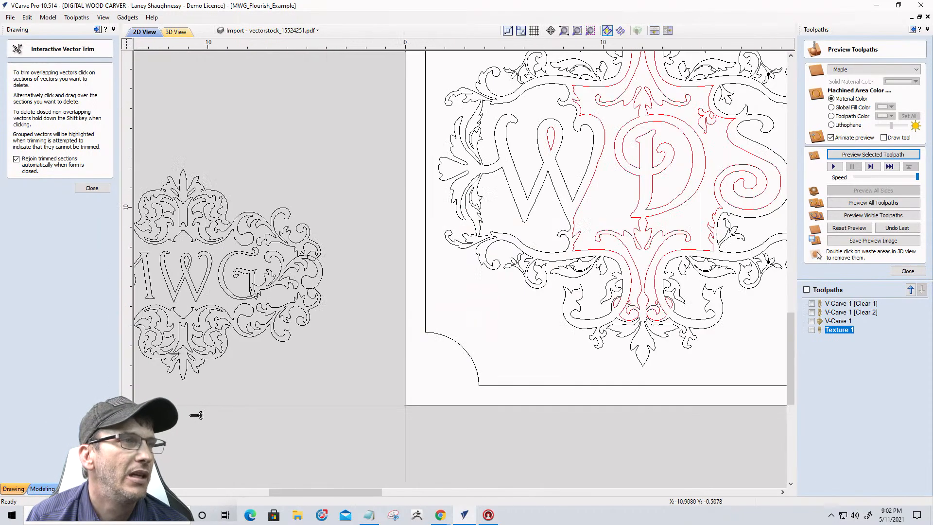
pyautogui.scroll(-2, 183, 412)
pyautogui.click(80, 188)
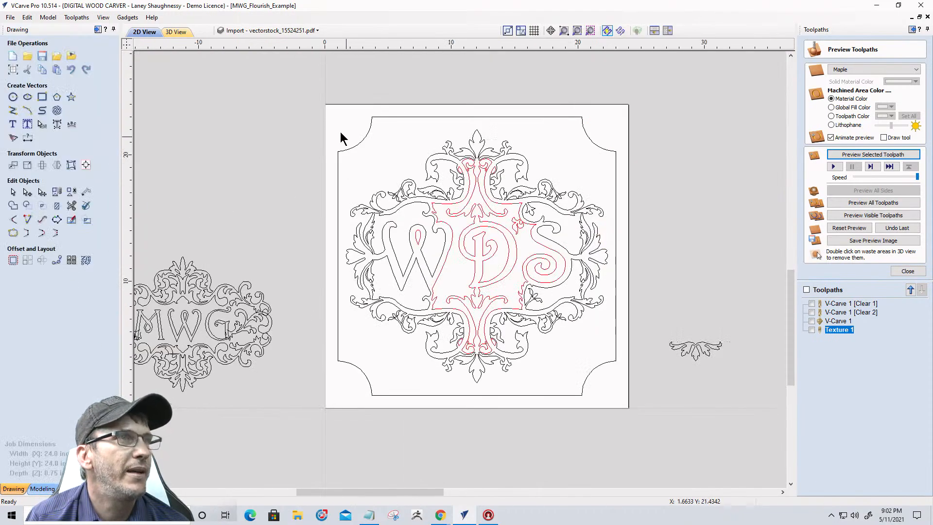
pyautogui.moveTo(340, 134)
pyautogui.mouseDown()
pyautogui.moveTo(523, 228)
pyautogui.moveTo(632, 397)
pyautogui.mouseUp()
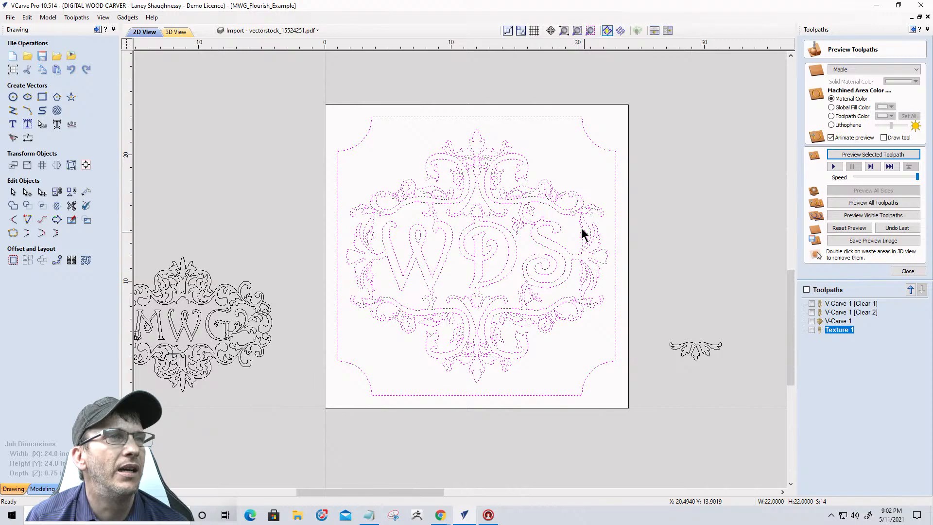
pyautogui.rightClick(561, 197)
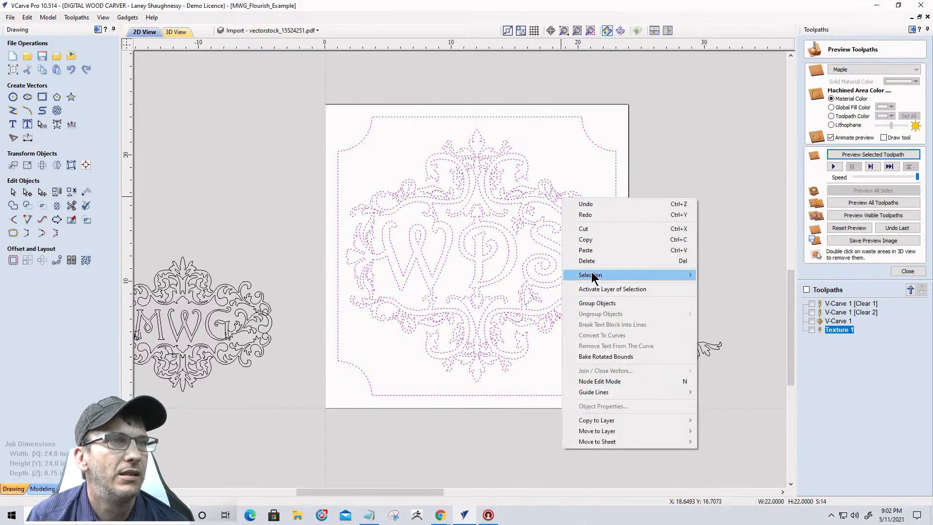
pyautogui.moveTo(590, 275)
pyautogui.click(739, 286)
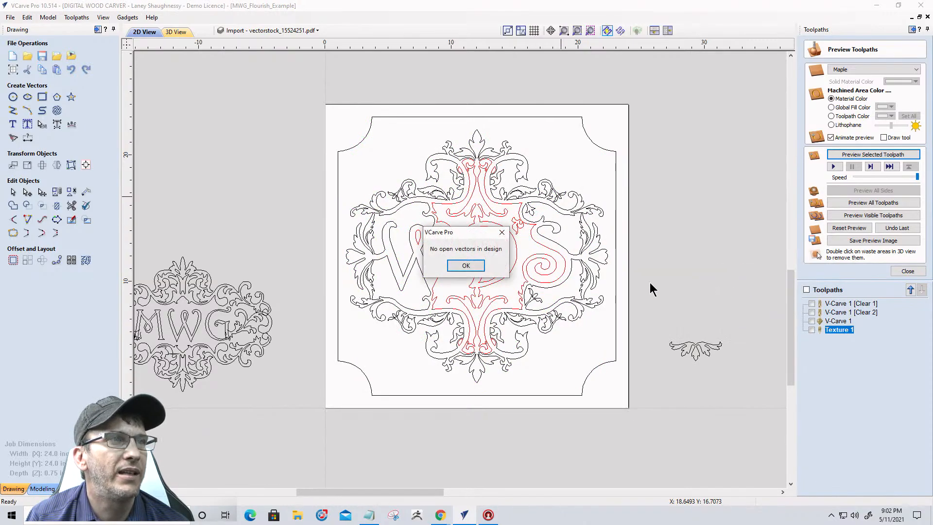
pyautogui.click(467, 265)
# - Select the WDS monogram and flourish vectors without the border, and close the toolpath preview
pyautogui.moveTo(315, 127); pyautogui.dragTo(636, 394)
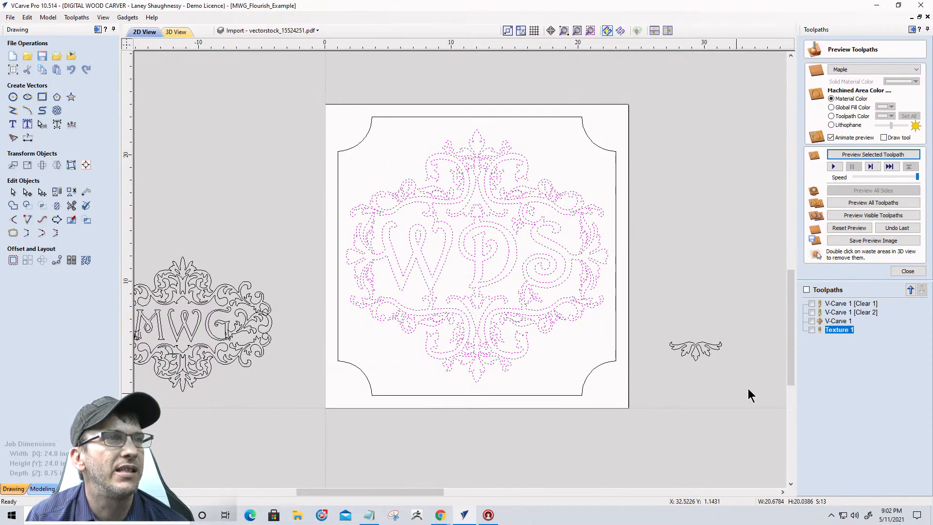
pyautogui.click(906, 270)
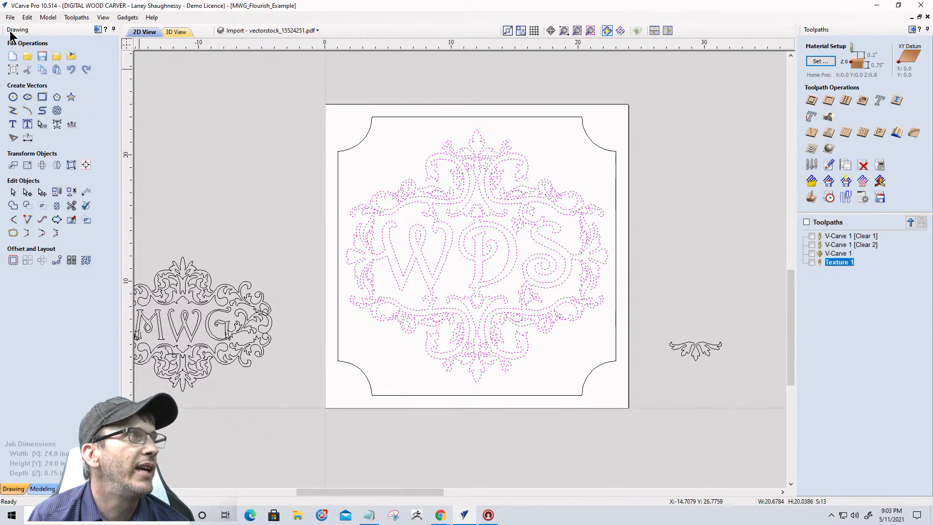
# - Inspect the textured WDS panel in 3D from several angles, and check its material setup without changing it
pyautogui.click(179, 31)
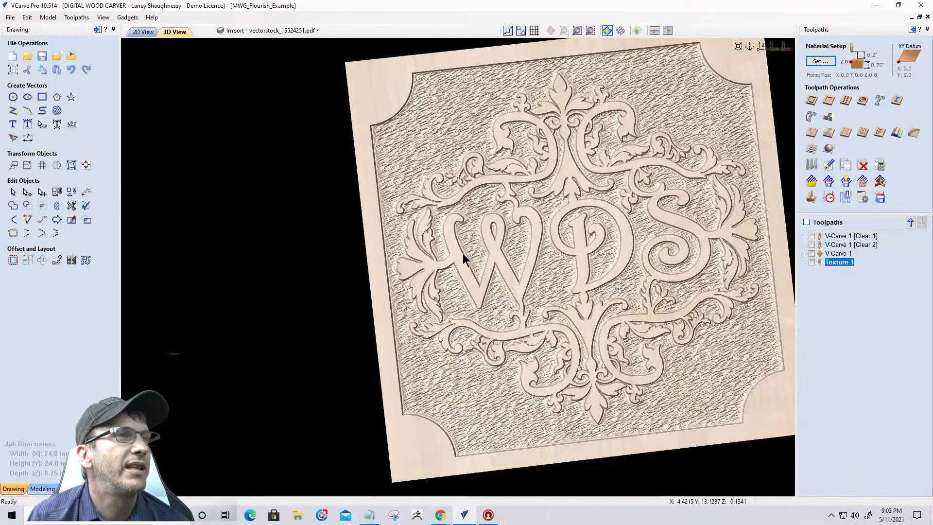
pyautogui.scroll(-5, 389, 222)
pyautogui.scroll(6, 469, 265)
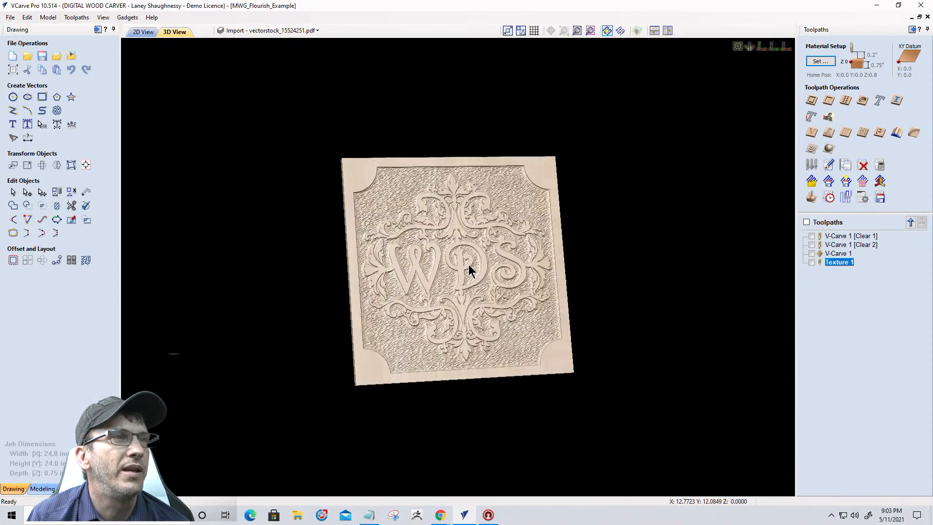
pyautogui.moveTo(408, 256); pyautogui.dragTo(532, 254)
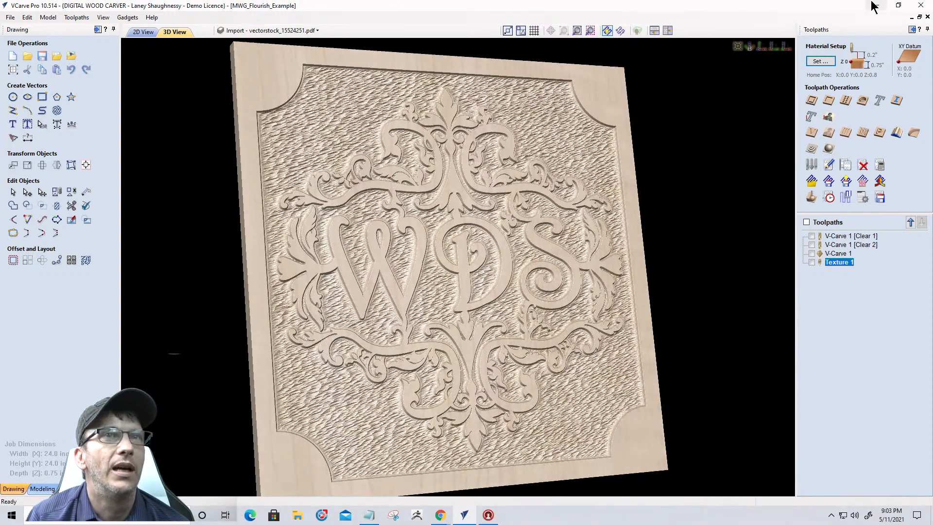
pyautogui.click(826, 62)
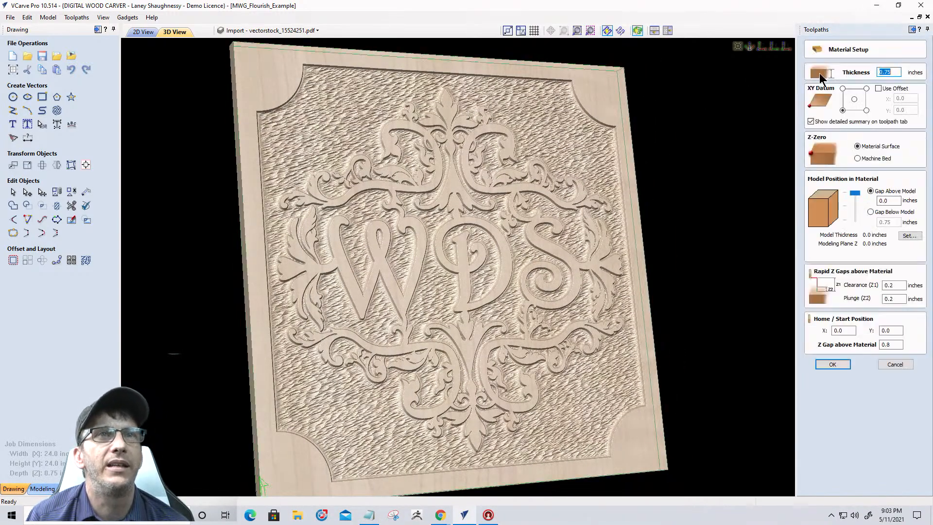
pyautogui.click(896, 365)
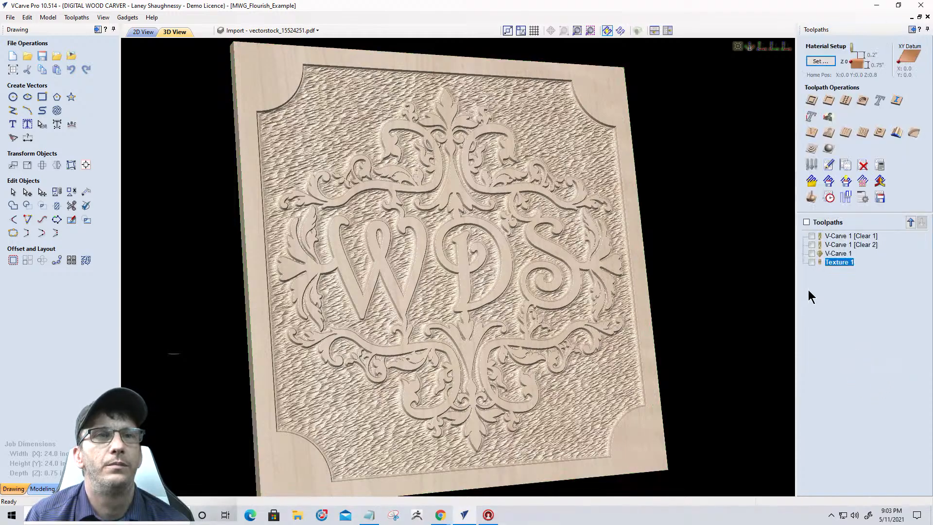
# - Set the toolpath preview material to Cherry and view the carved WDS panel from another angle
pyautogui.click(809, 197)
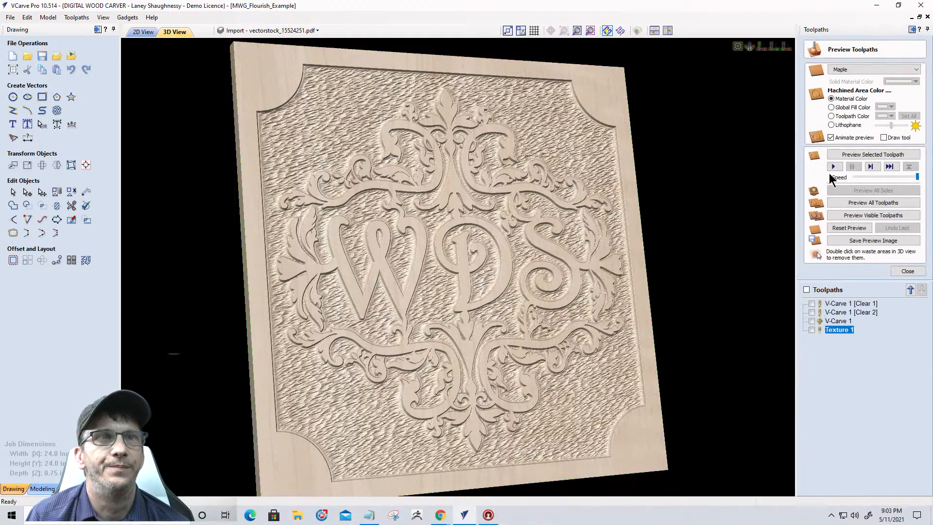
pyautogui.click(840, 71)
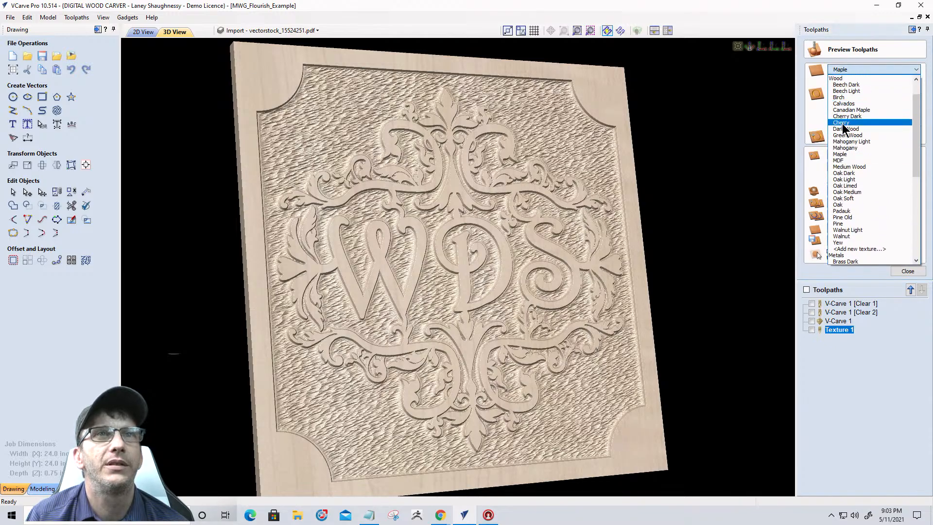
pyautogui.click(841, 123)
pyautogui.moveTo(419, 226); pyautogui.dragTo(288, 230)
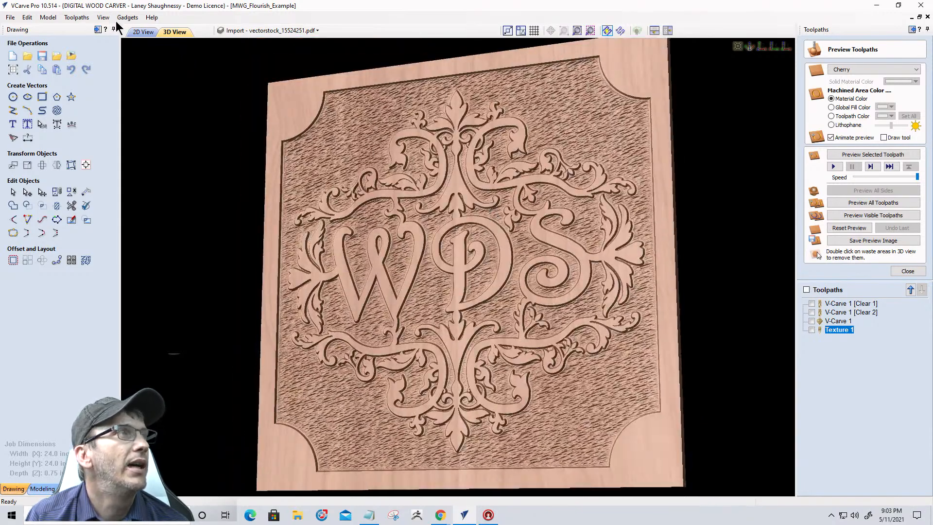
# - Try the Light Follows Viewer and Use Shaded Background display options while viewing the carved panel from different angles
pyautogui.click(101, 18)
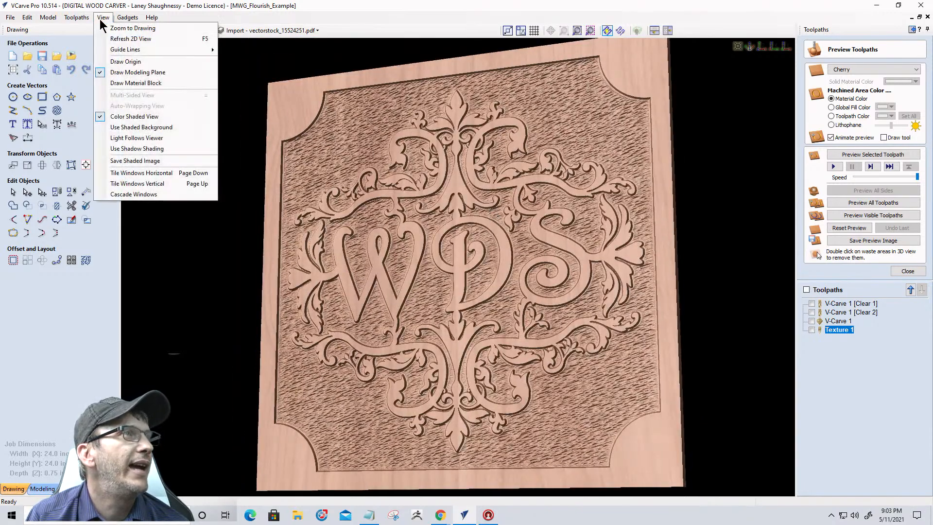
pyautogui.click(118, 136)
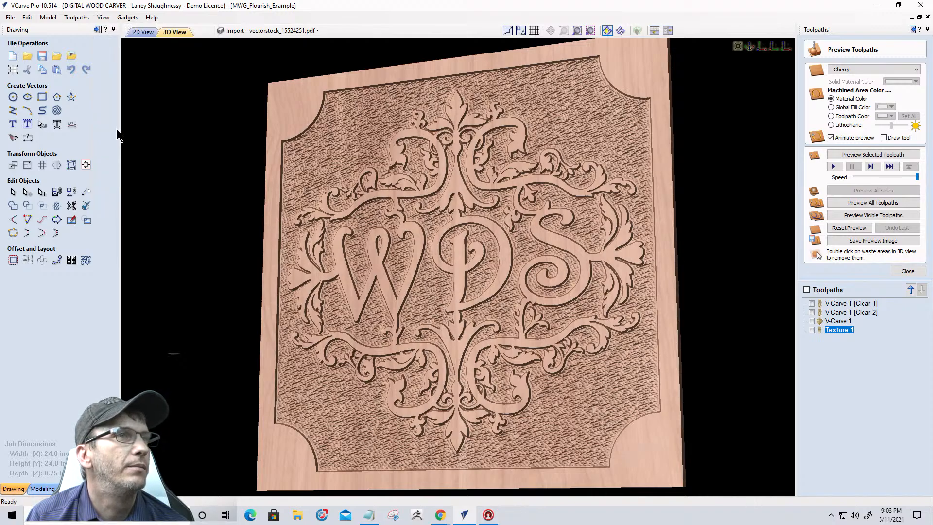
pyautogui.moveTo(379, 212); pyautogui.dragTo(434, 191)
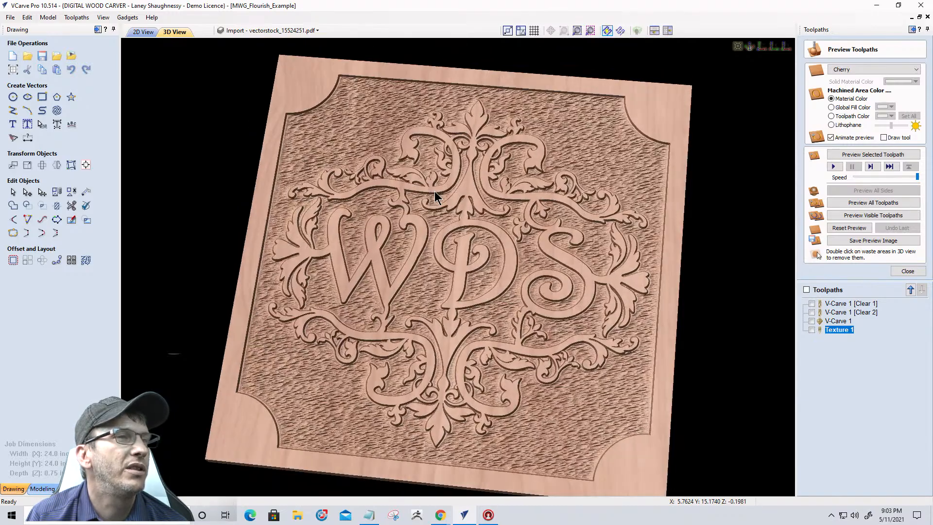
pyautogui.moveTo(467, 339)
pyautogui.mouseDown()
pyautogui.moveTo(510, 336)
pyautogui.moveTo(474, 334)
pyautogui.mouseUp()
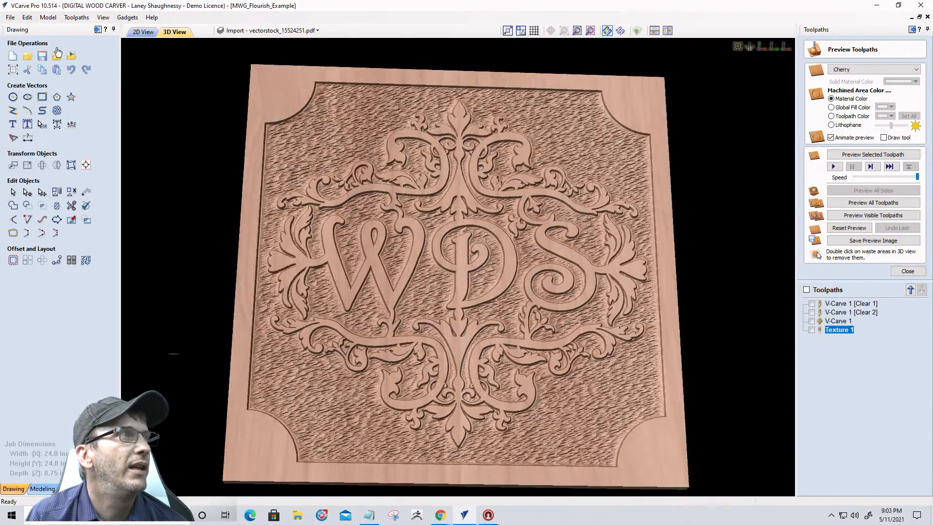
pyautogui.click(103, 17)
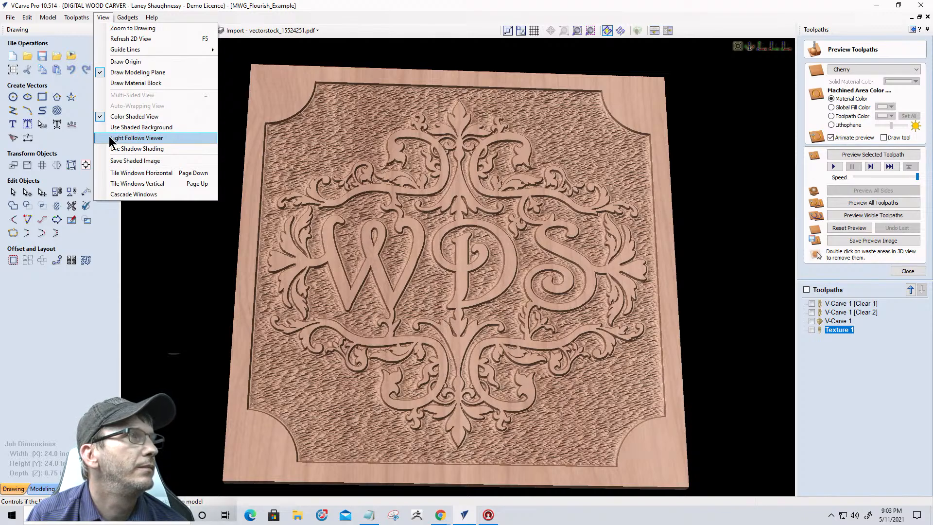
pyautogui.click(135, 128)
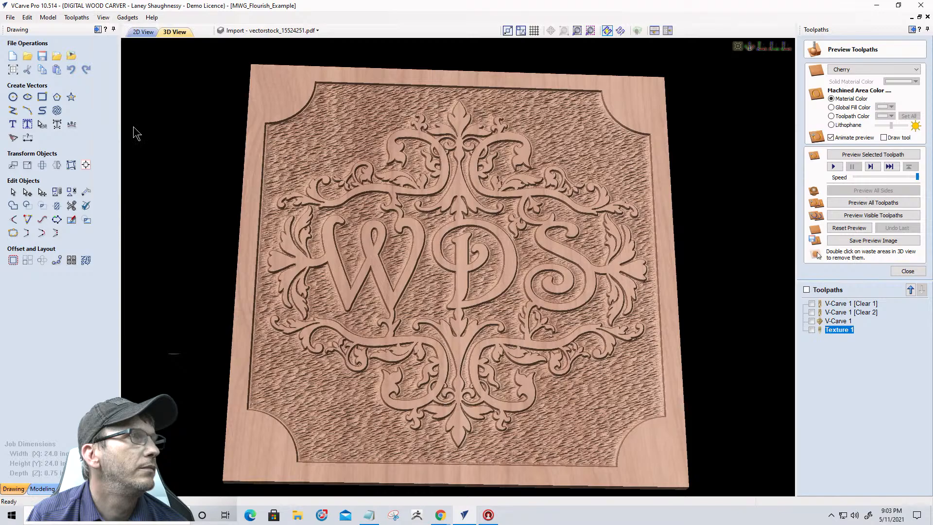
pyautogui.click(103, 17)
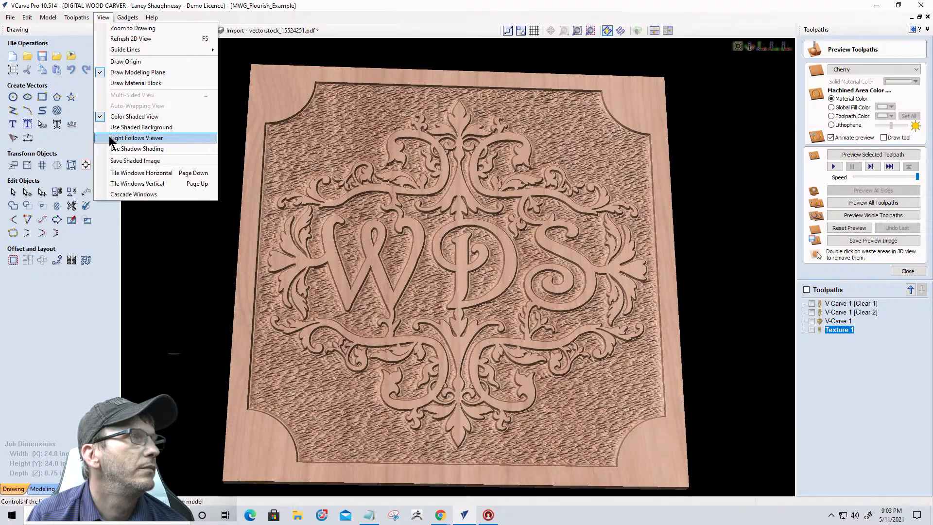
pyautogui.click(355, 17)
pyautogui.moveTo(498, 179); pyautogui.dragTo(464, 194)
# - Set the job's material thickness to .25 inches in the job setup
pyautogui.click(136, 33)
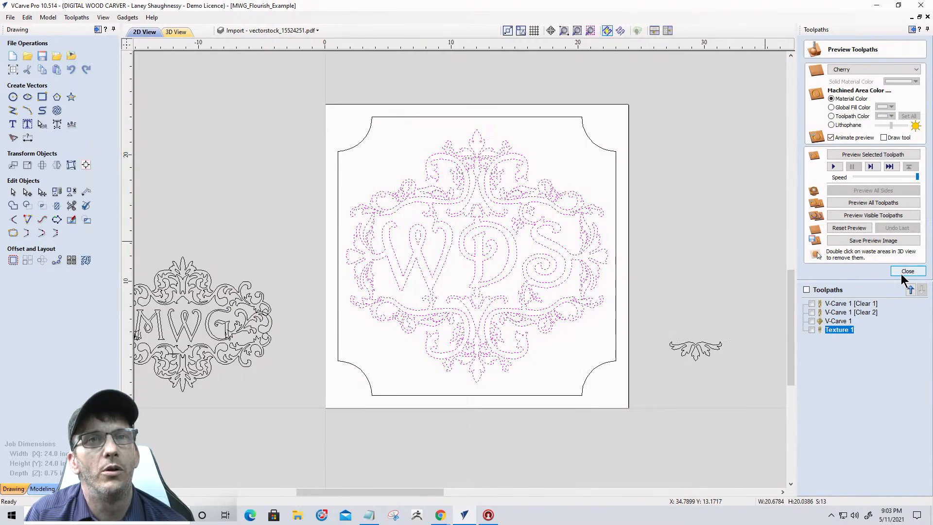
pyautogui.click(12, 70)
pyautogui.click(80, 140)
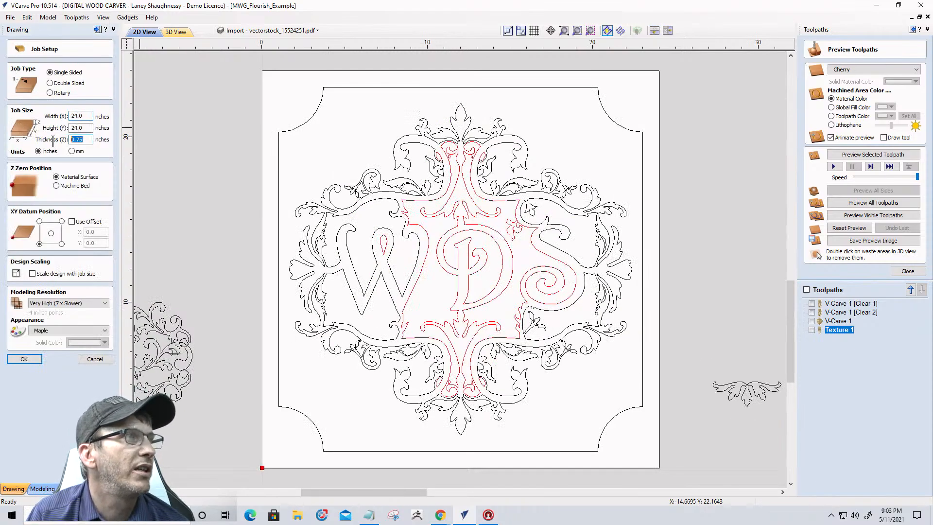
pyautogui.write('.')
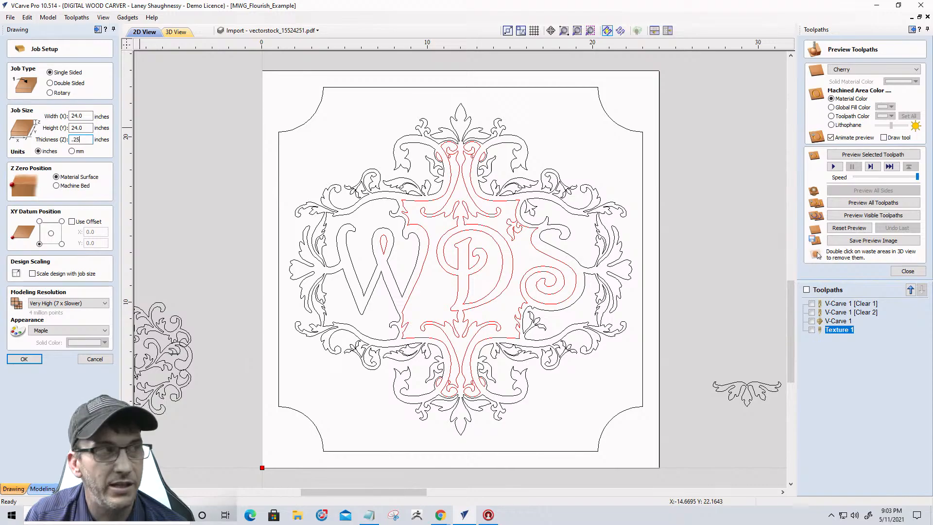
pyautogui.click(23, 360)
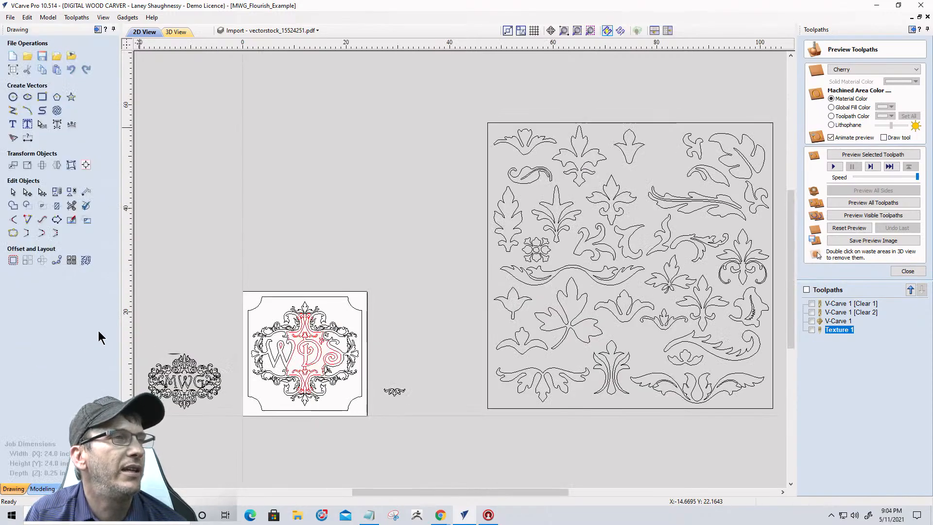
# - Select the WDS monogram and flourish vectors inside the border again and close the toolpath preview settings
pyautogui.scroll(5, 250, 365)
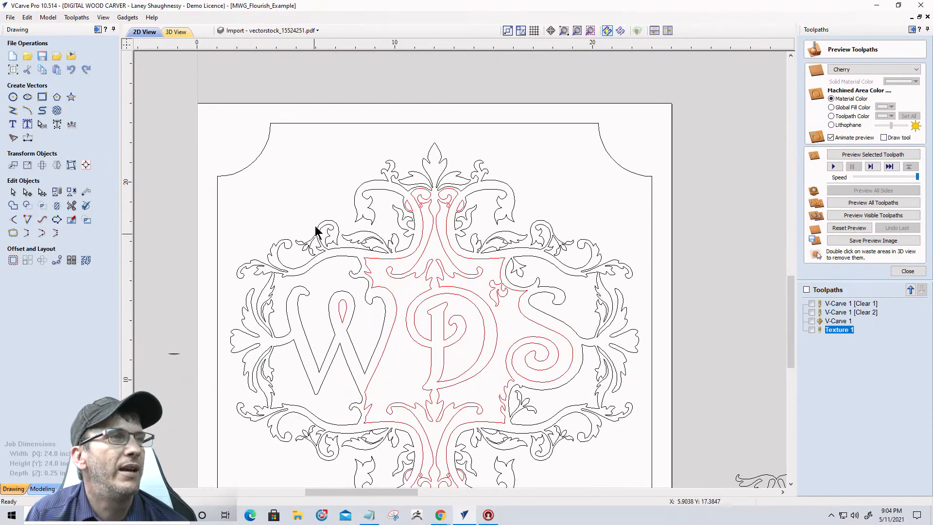
pyautogui.scroll(-3, 316, 231)
pyautogui.moveTo(301, 155); pyautogui.dragTo(466, 334)
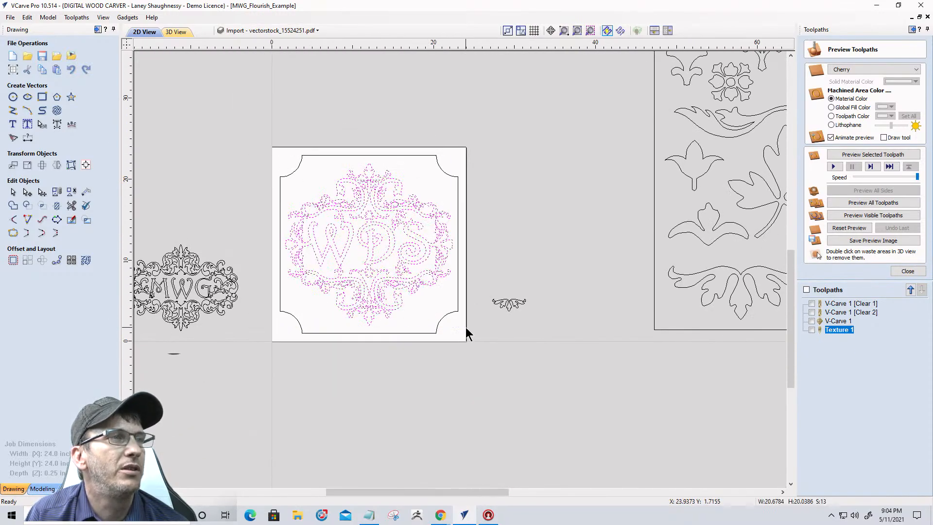
pyautogui.click(907, 271)
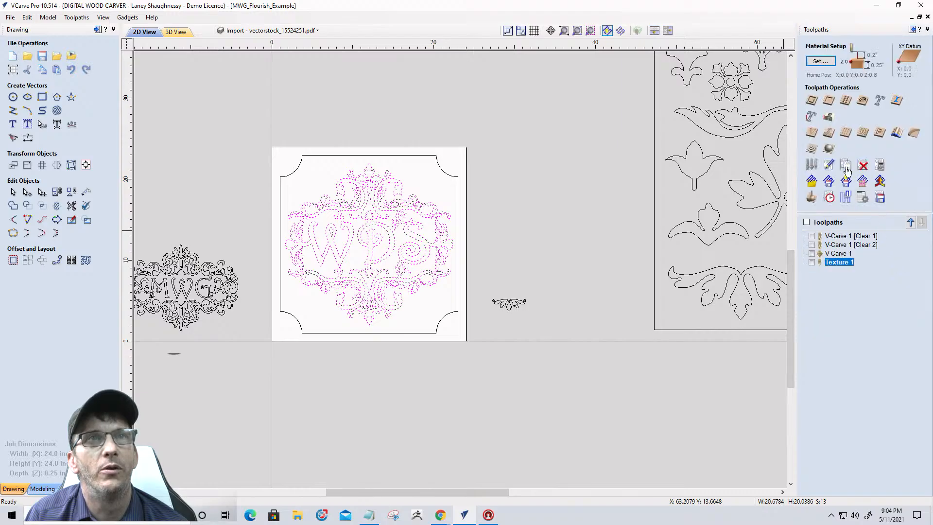
# - Set up a 2D profile toolpath with a .25 inch cut depth and the 0.0625 inch end mill
pyautogui.click(811, 100)
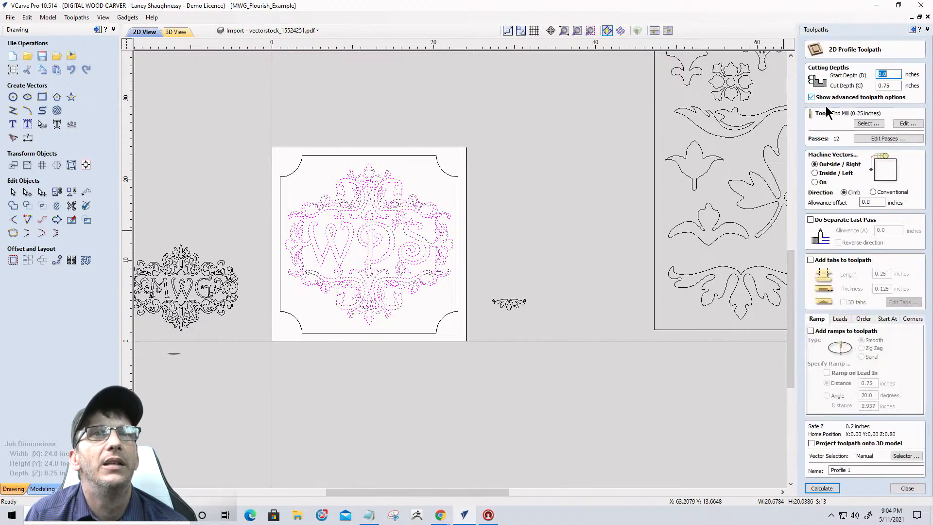
pyautogui.doubleClick(897, 84)
pyautogui.write('.2')
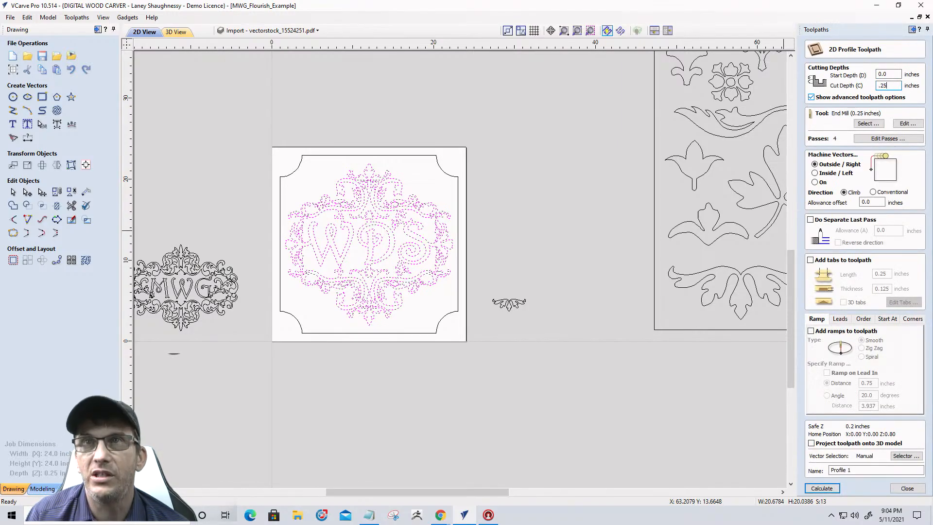
pyautogui.click(867, 124)
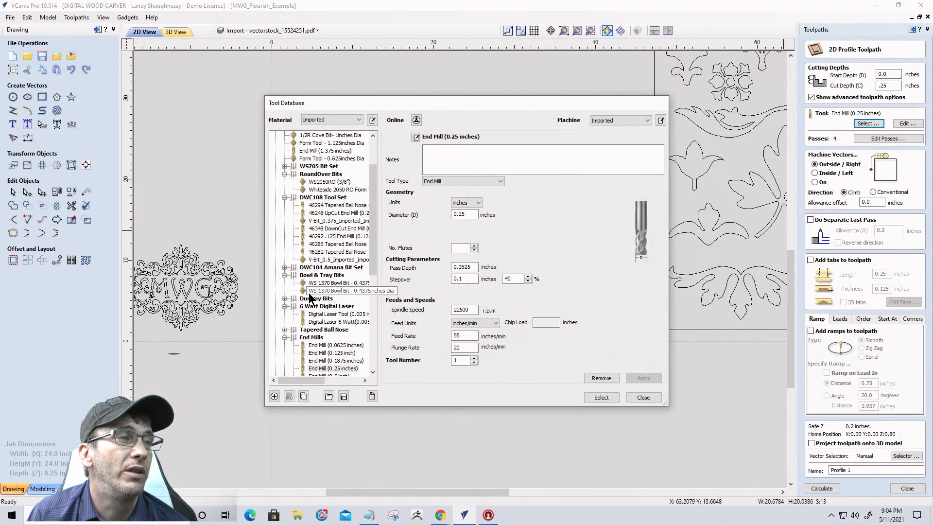
pyautogui.click(331, 345)
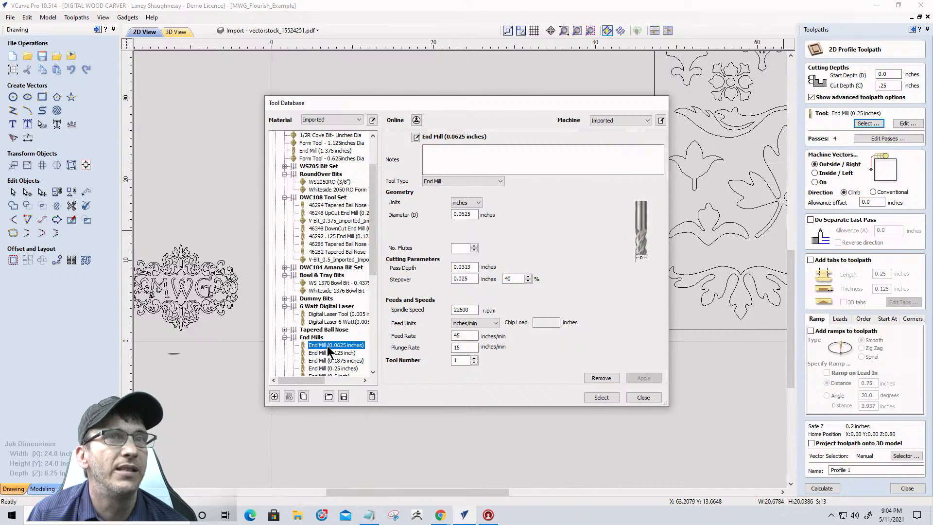
pyautogui.click(601, 398)
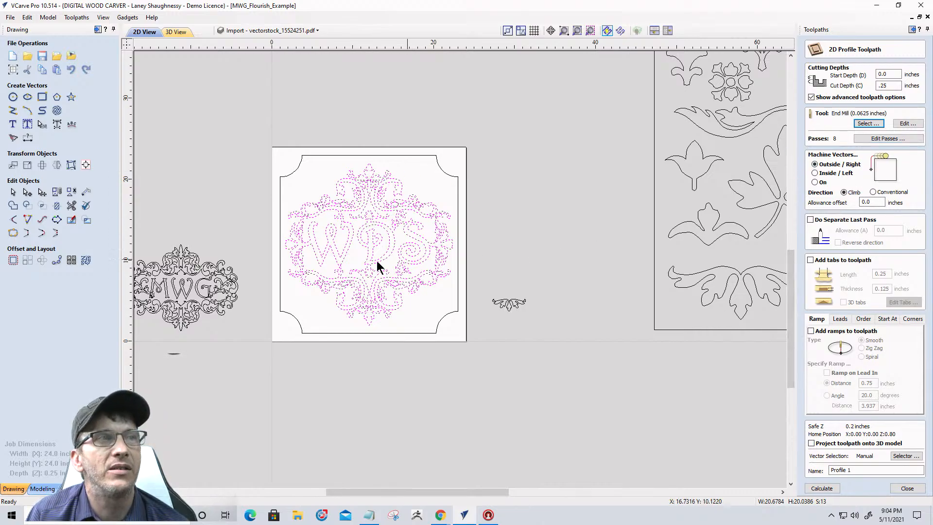
# - Calculate the profile toolpath outside the selected WDS vectors and preview its cut in the material
pyautogui.scroll(4, 369, 262)
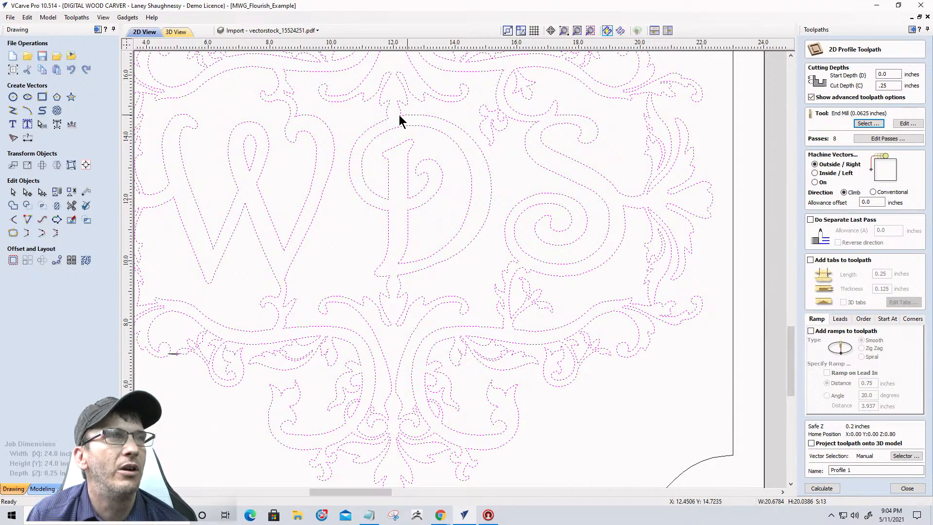
pyautogui.scroll(-5, 499, 243)
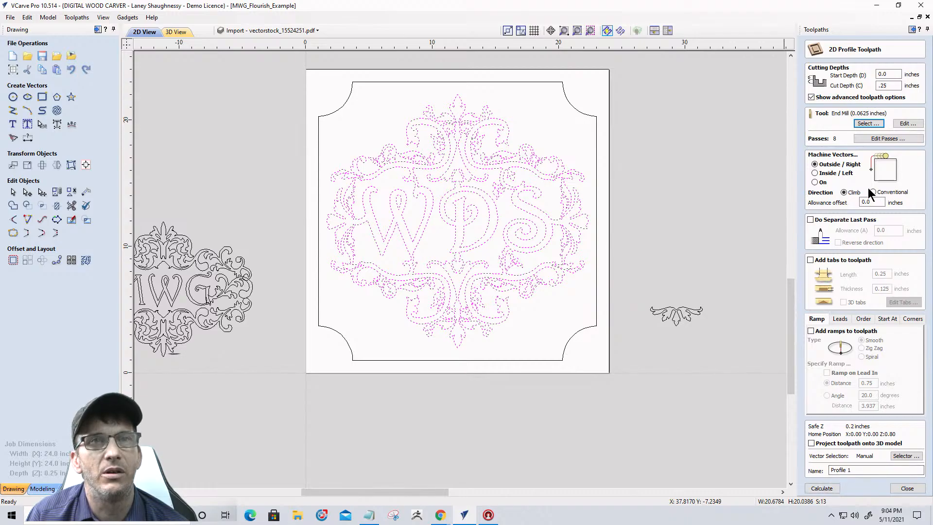
pyautogui.click(826, 492)
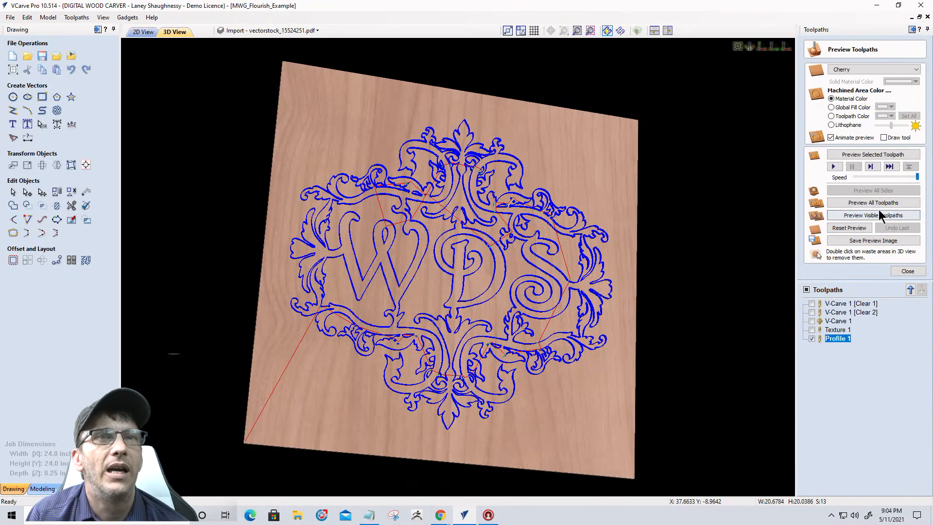
pyautogui.click(864, 155)
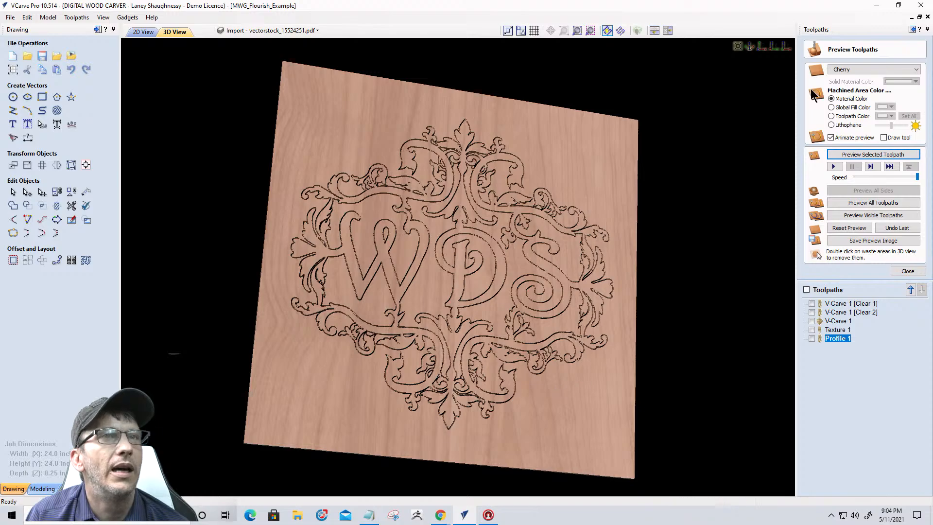
# - Set the preview material of the cut-out monogram to Maple
pyautogui.click(853, 71)
pyautogui.scroll(-5, 847, 92)
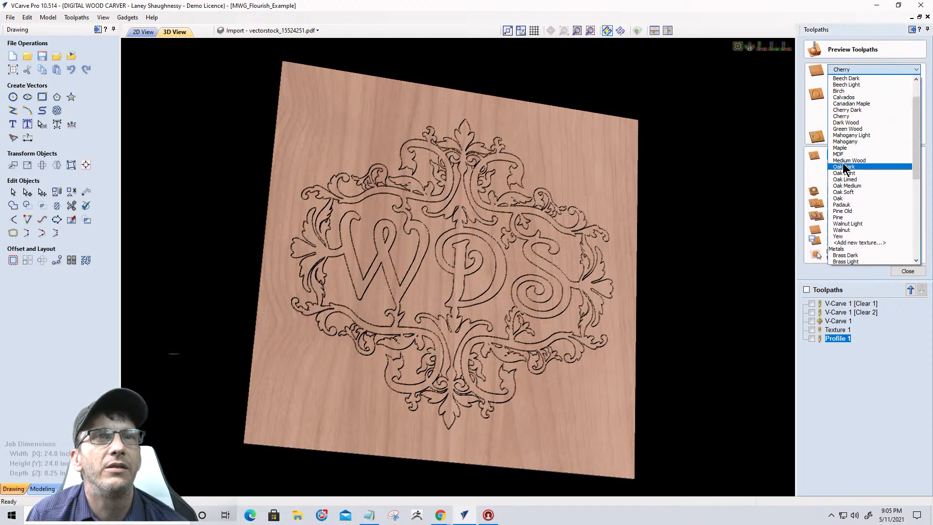
pyautogui.click(841, 147)
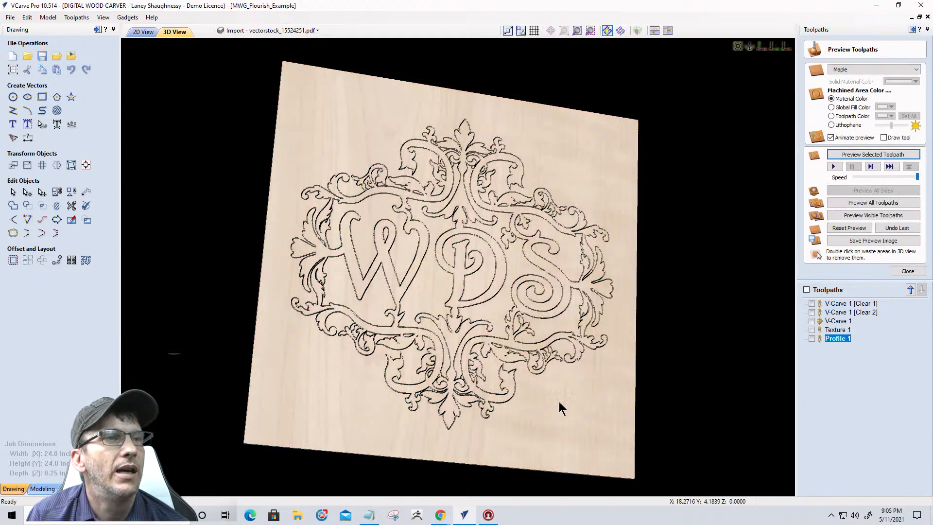
# - Remove the waste material outside the monogram border and around the letter S from the cut-out preview
pyautogui.doubleClick(578, 398)
pyautogui.scroll(5, 449, 351)
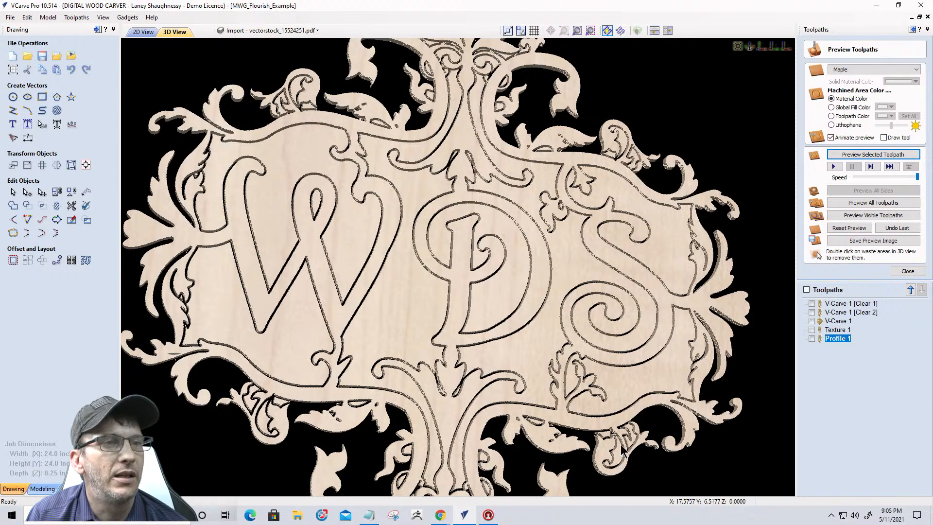
pyautogui.doubleClick(634, 388)
pyautogui.doubleClick(648, 315)
pyautogui.doubleClick(657, 258)
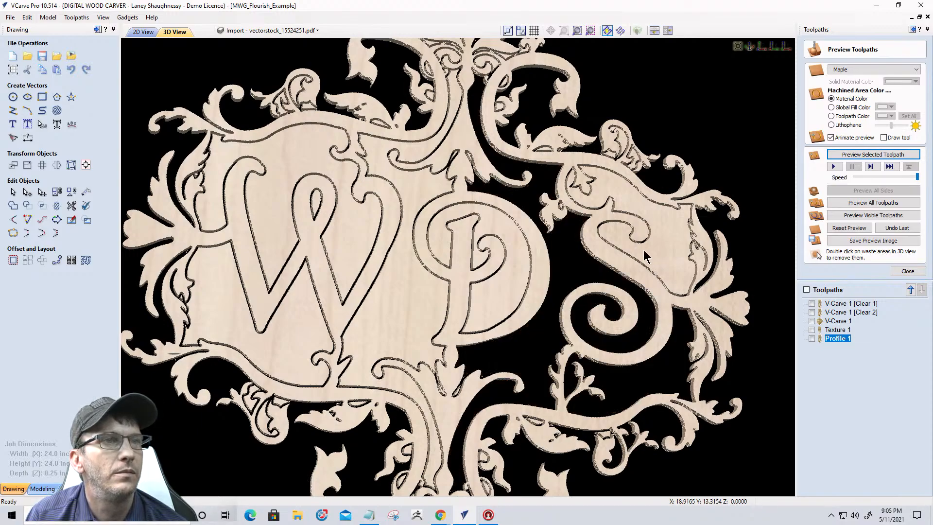
# - Remove the waste inside and around the letter D and in the small curl of the upper-right flourish
pyautogui.doubleClick(465, 205)
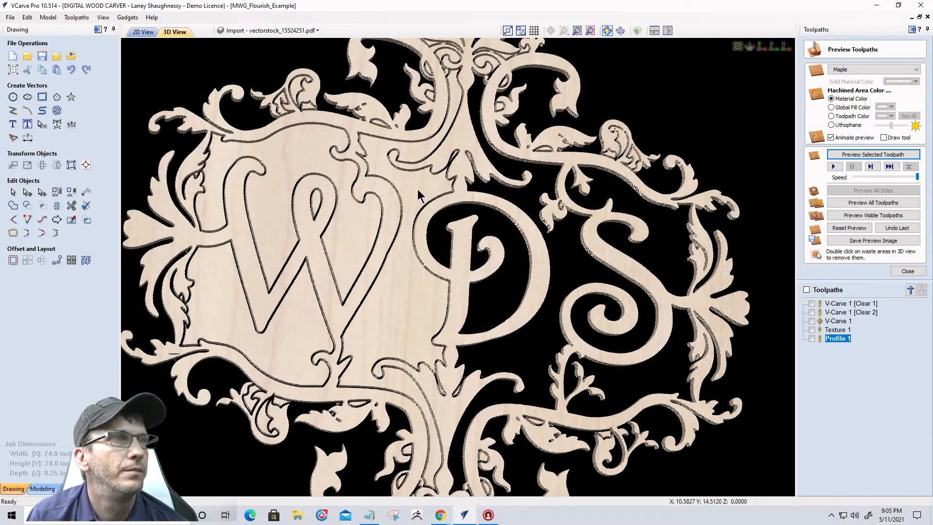
pyautogui.doubleClick(398, 151)
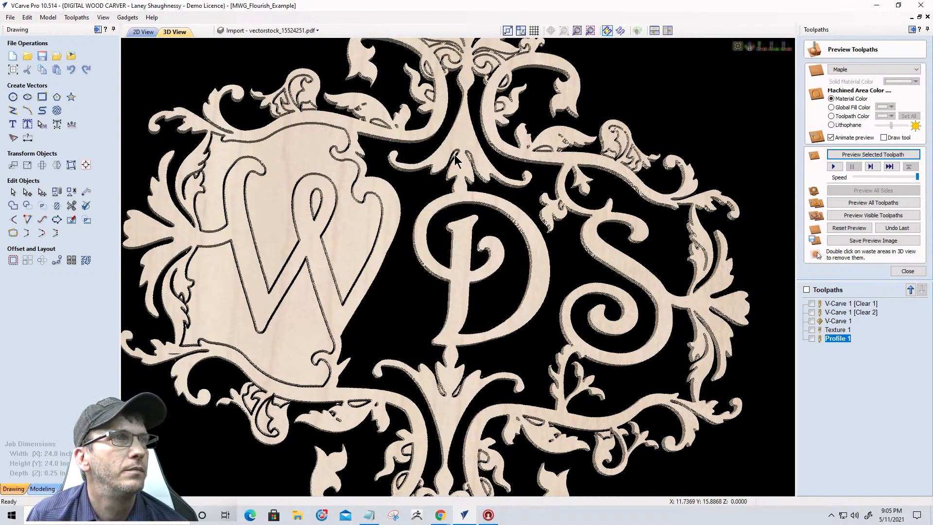
pyautogui.doubleClick(469, 157)
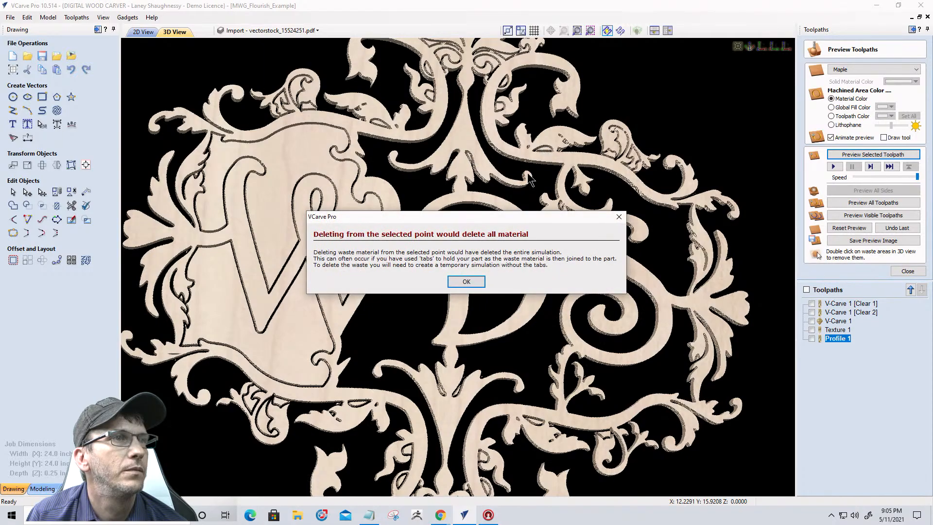
pyautogui.click(466, 288)
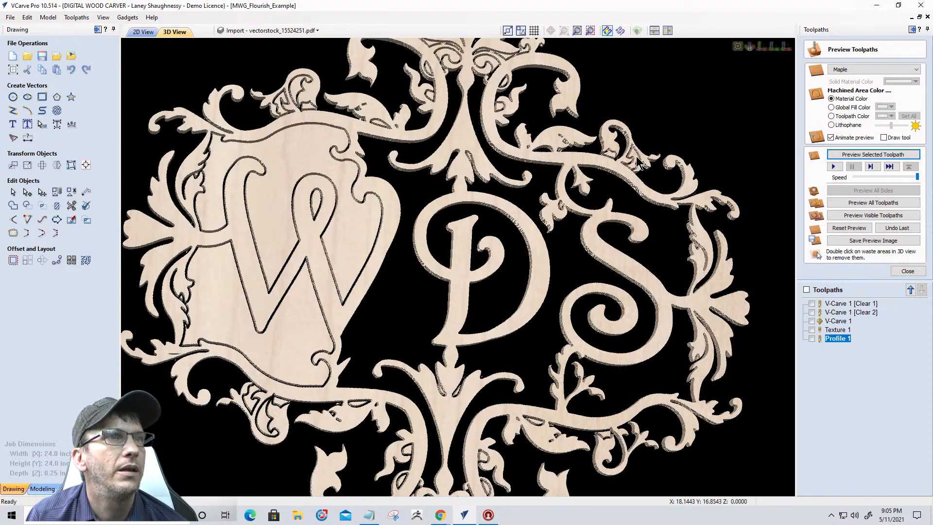
pyautogui.doubleClick(609, 156)
pyautogui.click(465, 282)
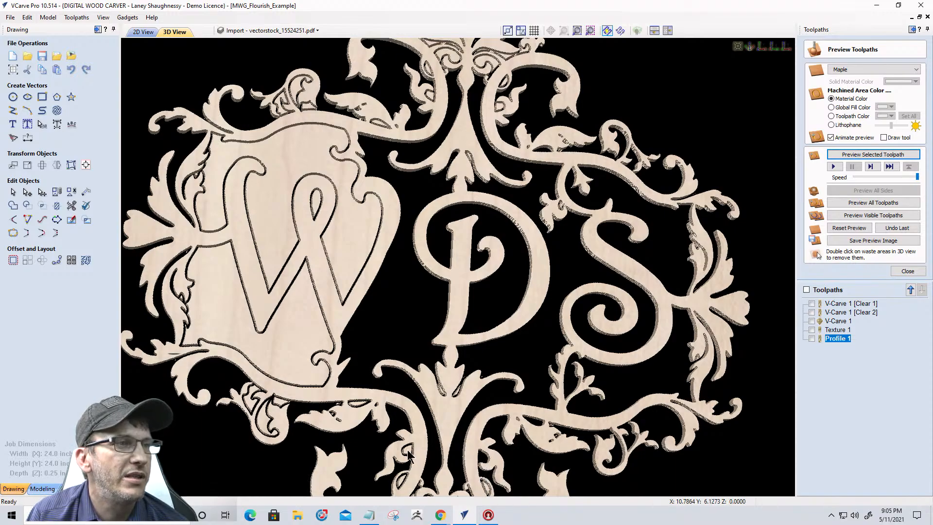
# - Remove the waste around the letter W and in the curl and leaf openings of the upper-left flourish
pyautogui.doubleClick(349, 253)
pyautogui.doubleClick(210, 319)
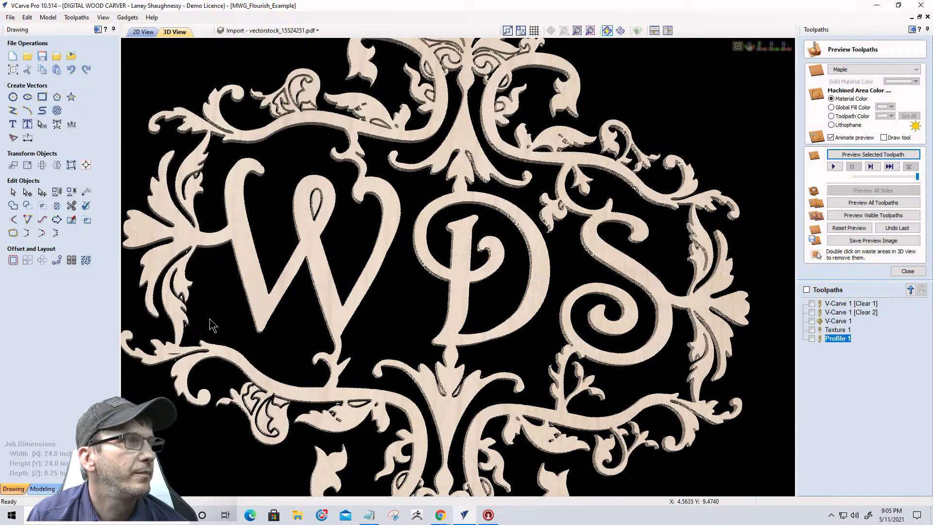
pyautogui.doubleClick(308, 106)
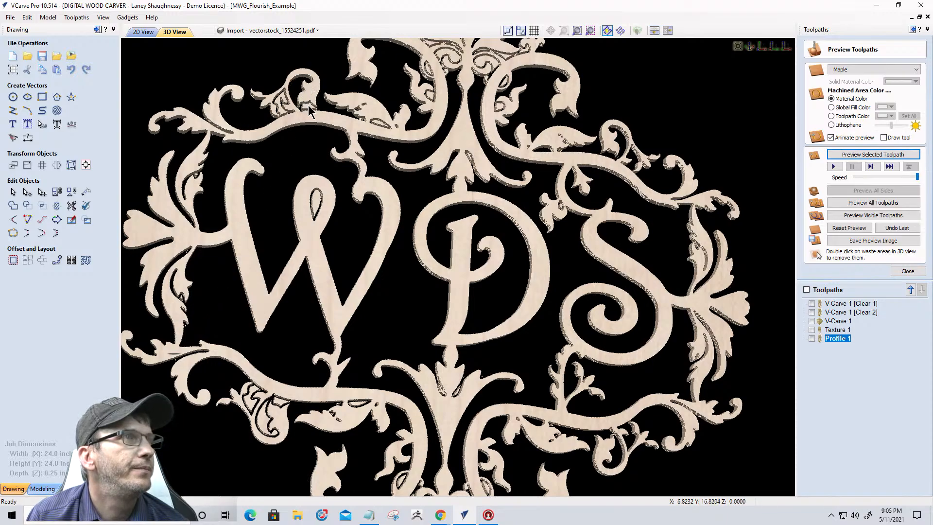
pyautogui.doubleClick(308, 105)
pyautogui.doubleClick(377, 122)
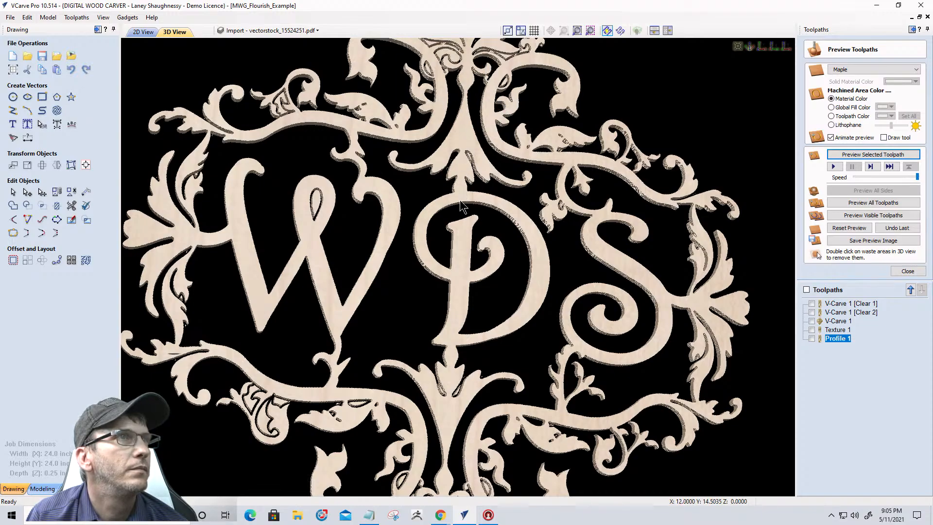
# - Remove the small waste pieces in the openings of the top center flourish
pyautogui.scroll(-3, 479, 66)
pyautogui.scroll(3, 464, 124)
pyautogui.scroll(3, 464, 124)
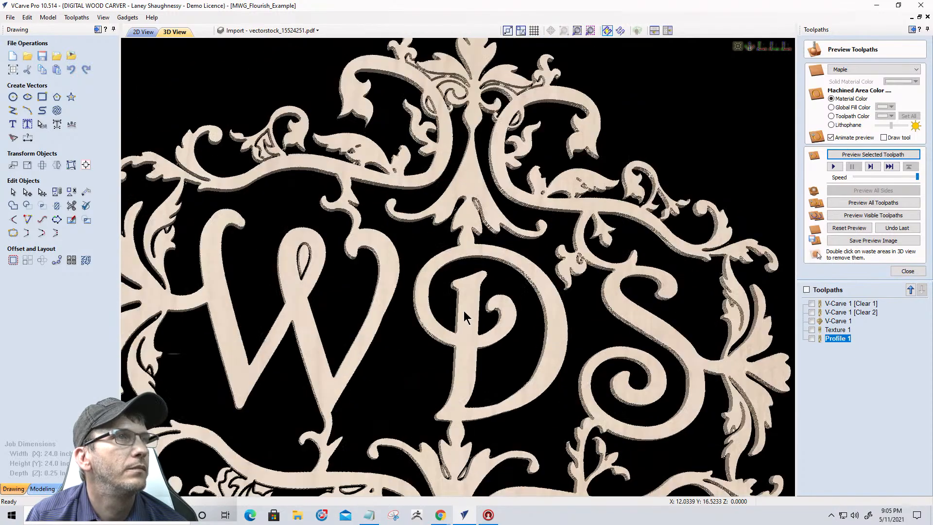
pyautogui.doubleClick(434, 253)
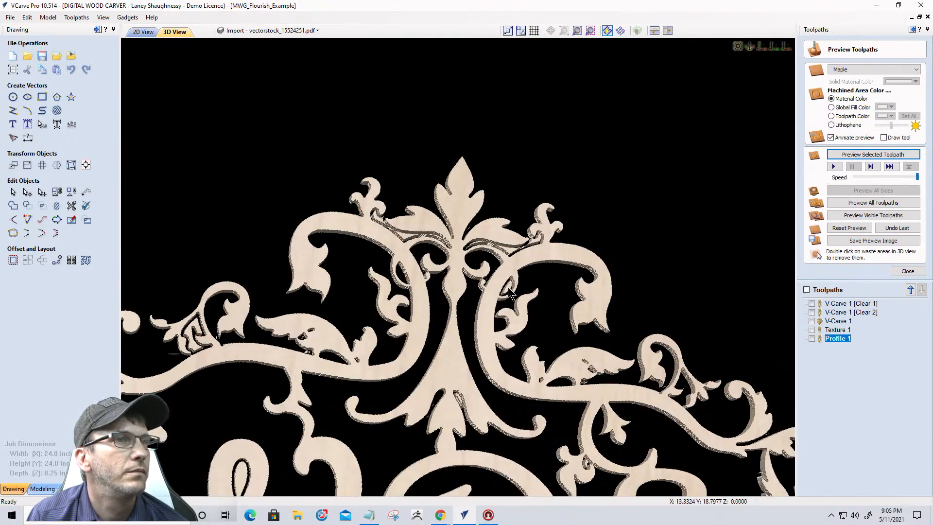
pyautogui.scroll(-5, 489, 199)
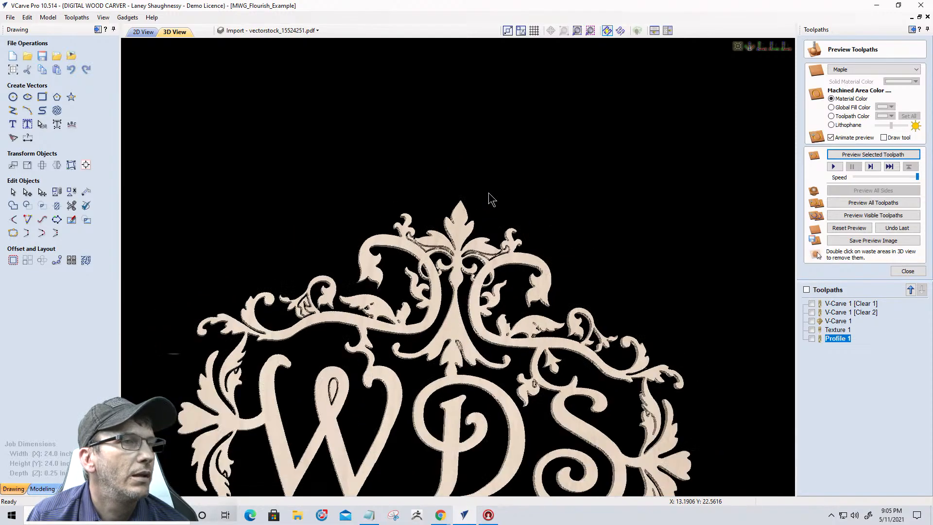
pyautogui.scroll(4, 461, 324)
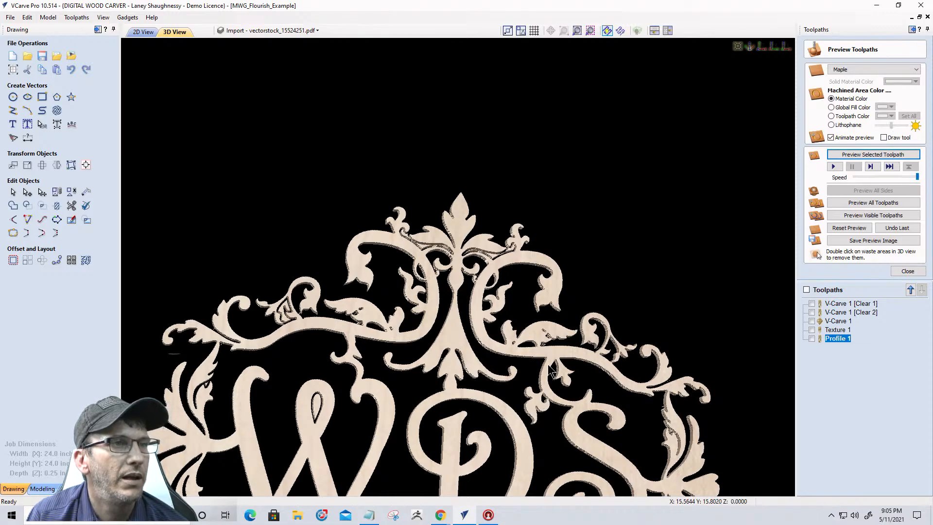
# - Remove the small waste pieces in the bottom center flourish and the lower-left curl
pyautogui.scroll(-3, 597, 275)
pyautogui.moveTo(474, 476); pyautogui.dragTo(515, 346, button='middle')
pyautogui.scroll(5, 491, 376)
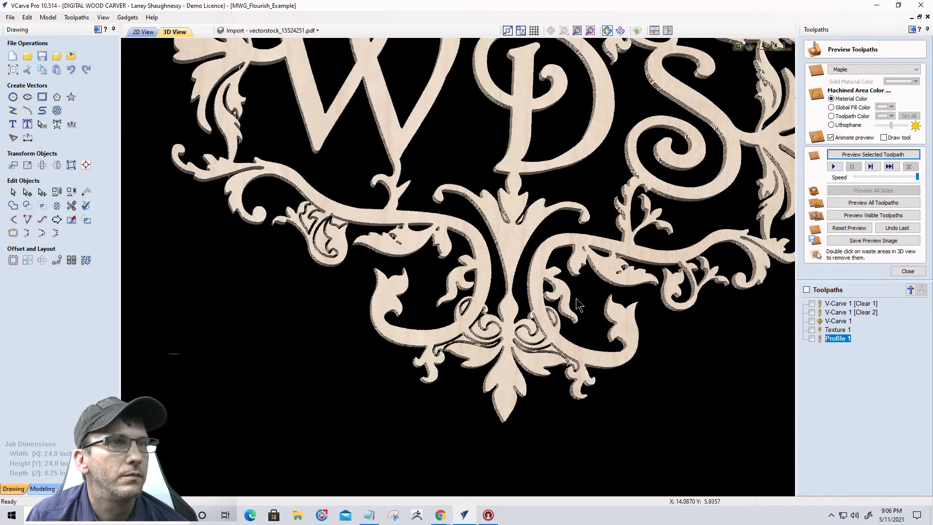
pyautogui.doubleClick(554, 322)
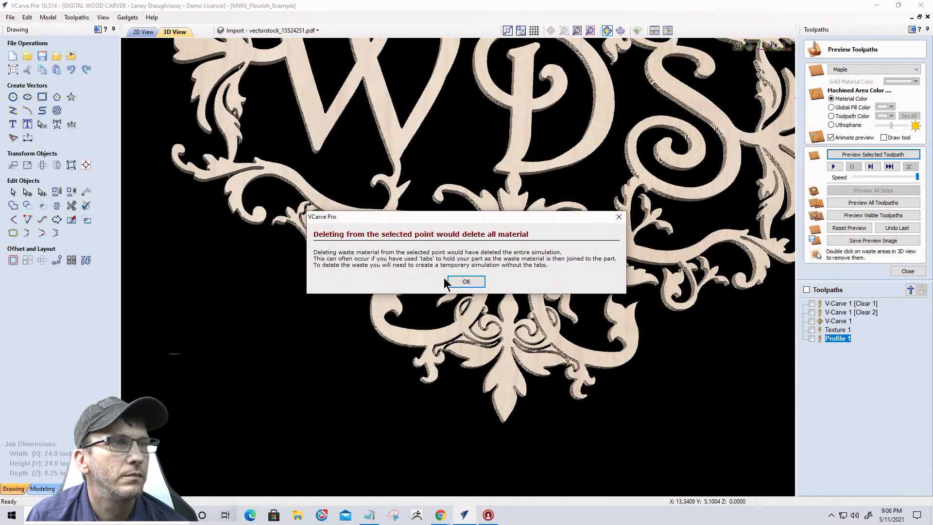
pyautogui.click(466, 282)
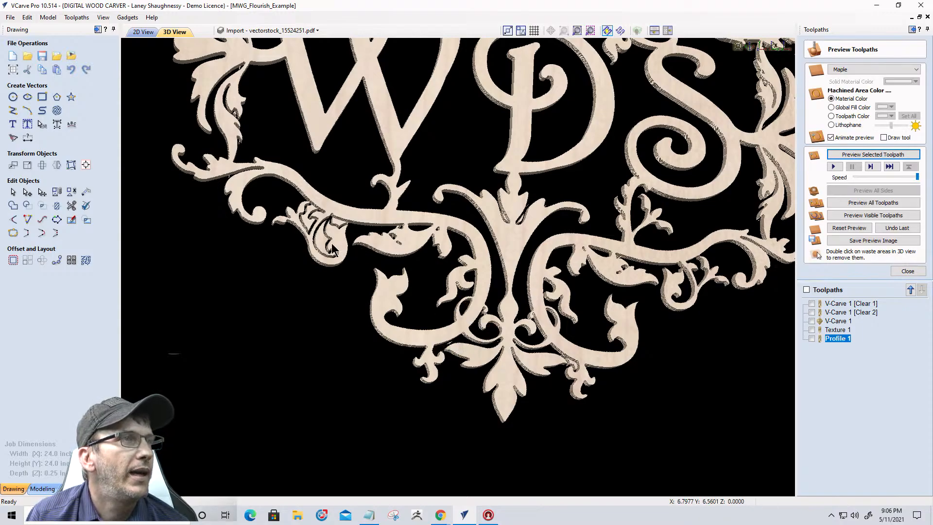
pyautogui.doubleClick(340, 227)
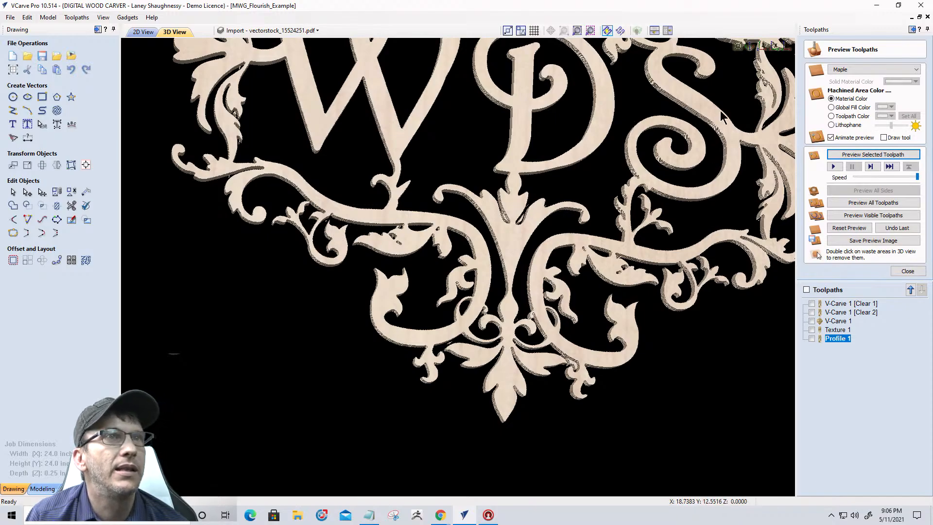
# - Remove the waste inside the W's loop and try to clear the narrow opening beside the top leaf
pyautogui.click(761, 47)
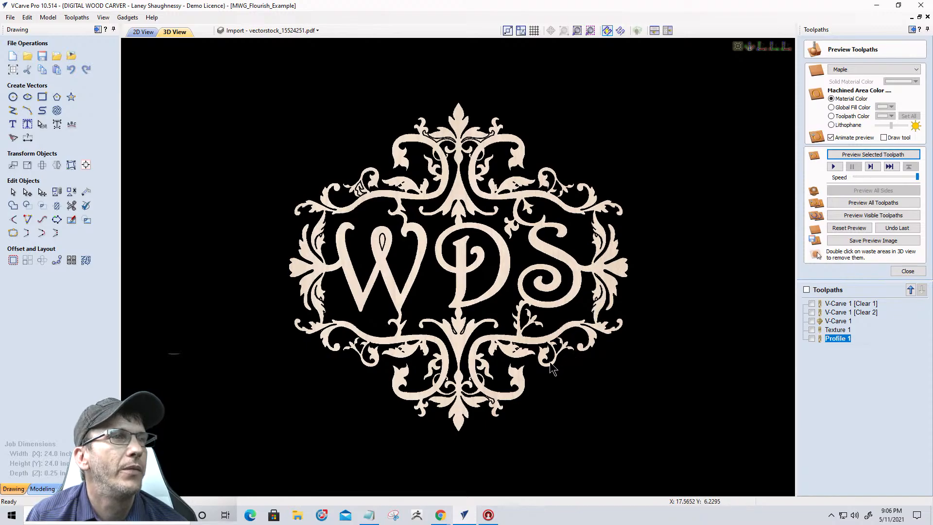
pyautogui.scroll(2, 549, 362)
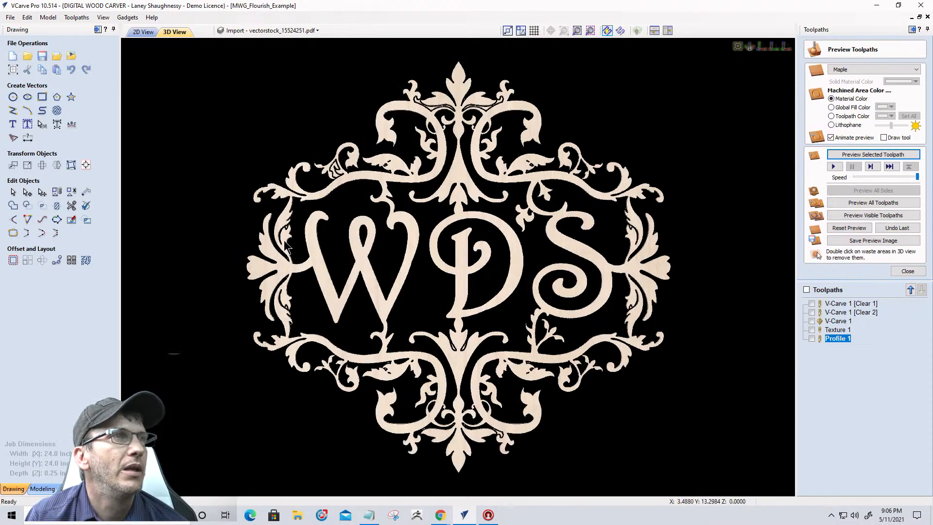
pyautogui.doubleClick(430, 111)
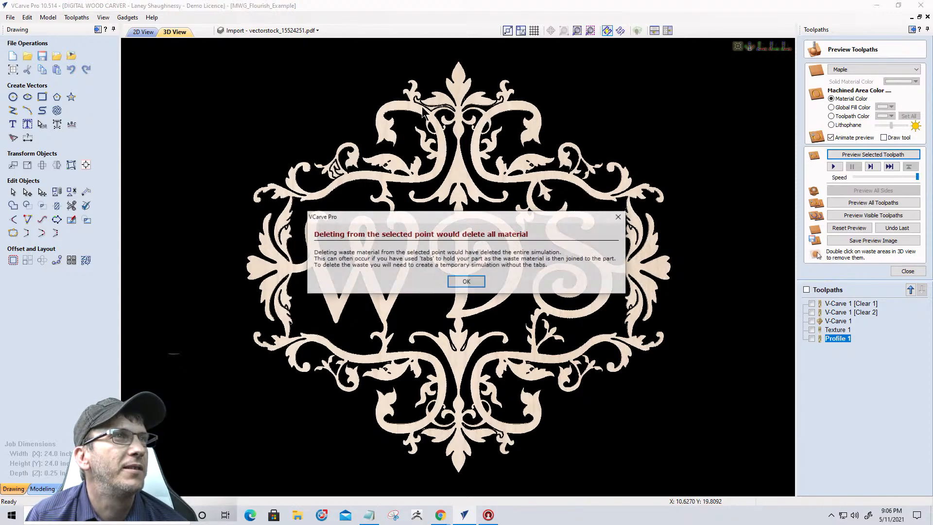
pyautogui.click(464, 282)
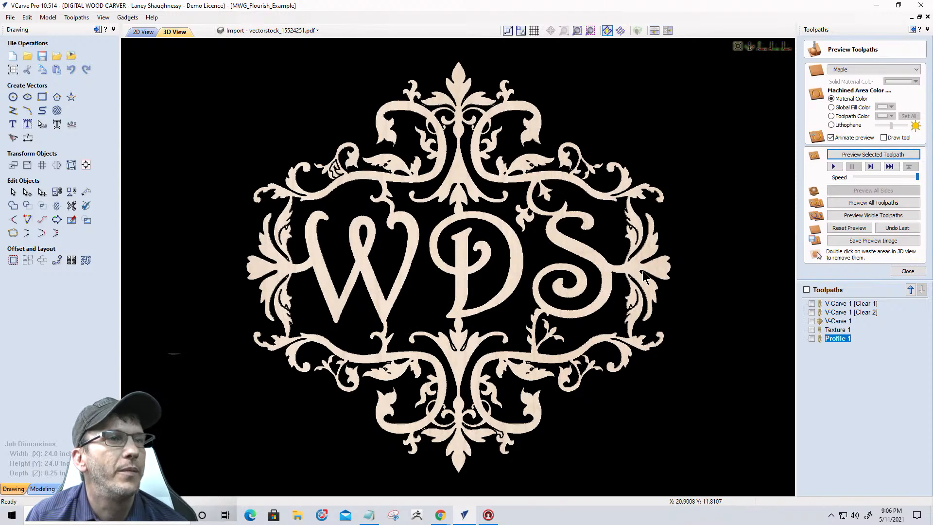
# - Examine the cut-out WDS monogram from several angles, checking where the letters and flourishes connect
pyautogui.moveTo(631, 269); pyautogui.dragTo(678, 269)
pyautogui.moveTo(303, 266); pyautogui.dragTo(558, 311)
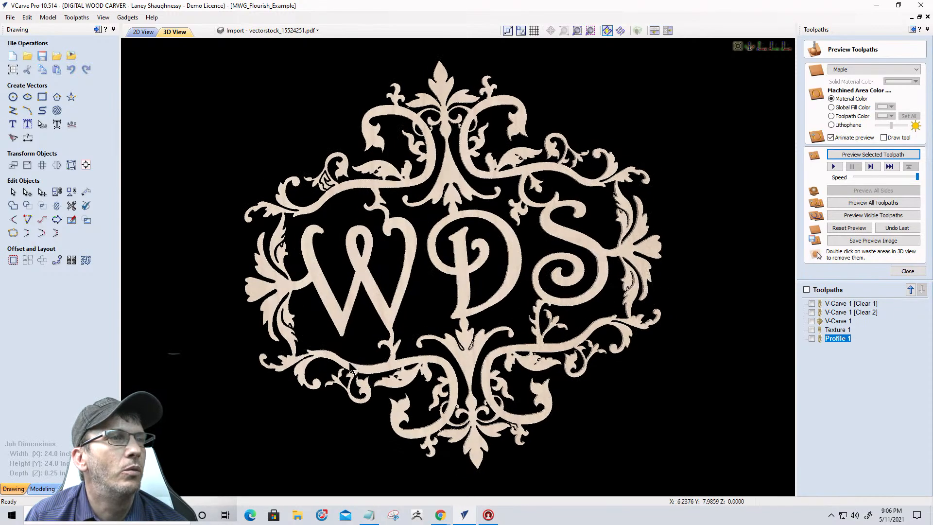
pyautogui.scroll(2, 466, 378)
pyautogui.scroll(1, 467, 378)
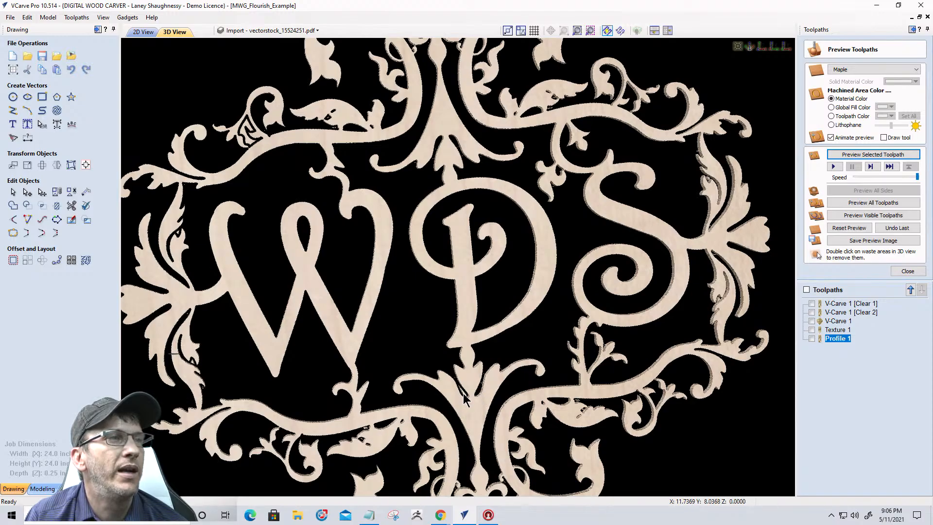
pyautogui.scroll(-5, 452, 253)
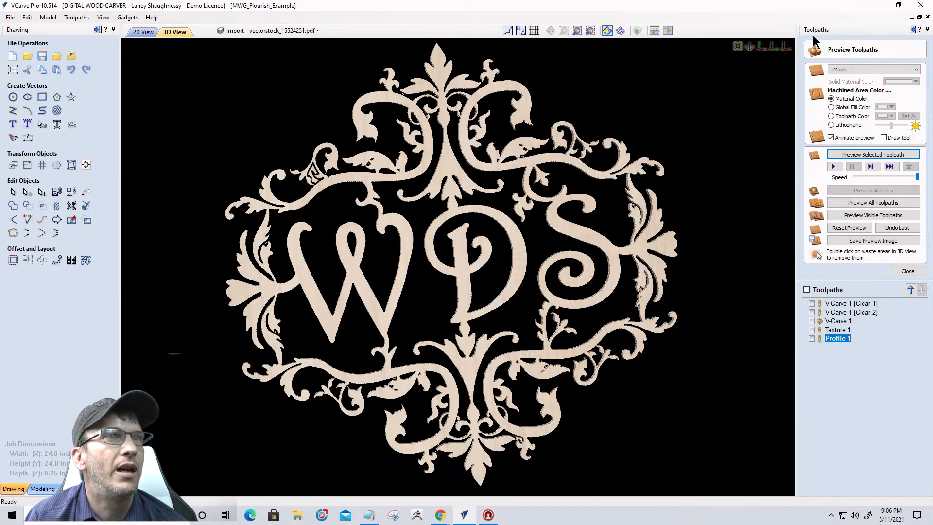
pyautogui.click(760, 47)
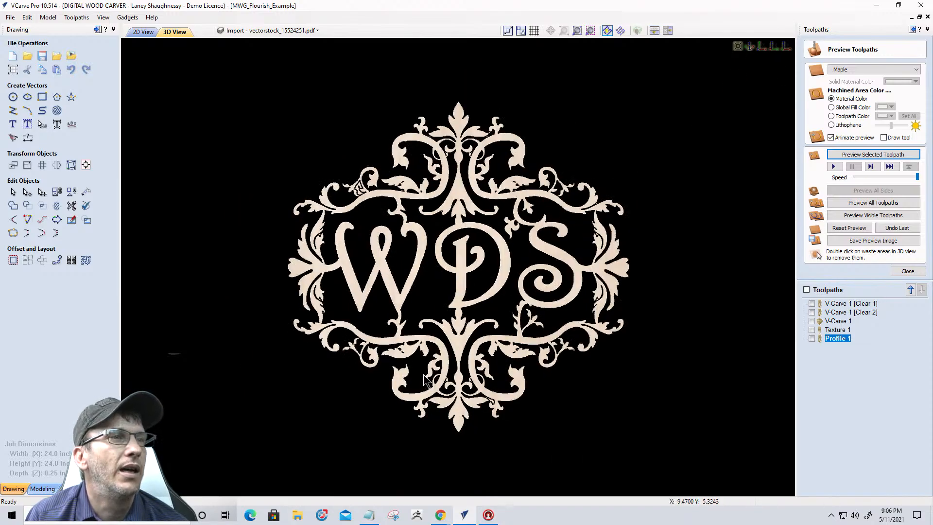
pyautogui.moveTo(424, 383); pyautogui.dragTo(505, 401)
pyautogui.scroll(2, 487, 304)
pyautogui.scroll(-2, 488, 304)
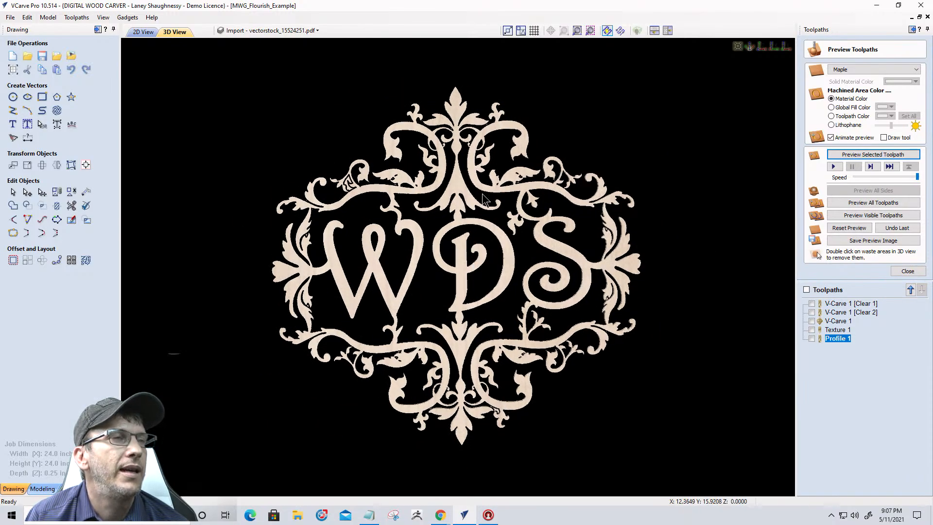
pyautogui.moveTo(483, 195); pyautogui.dragTo(458, 294)
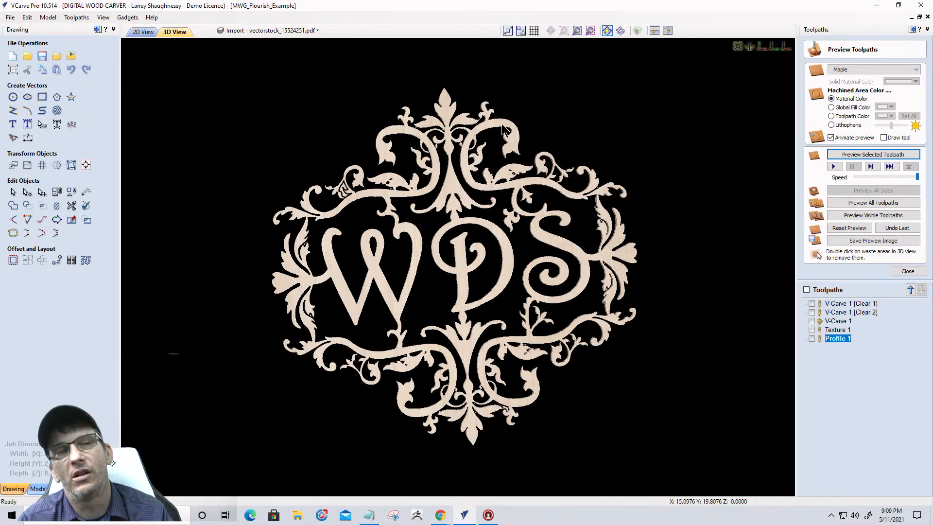
pyautogui.moveTo(465, 281); pyautogui.dragTo(478, 247)
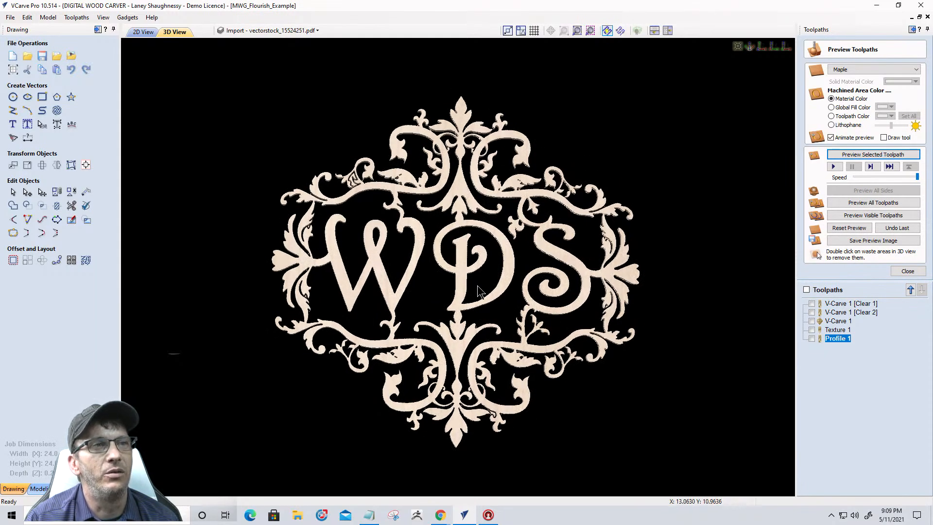
pyautogui.scroll(2, 477, 284)
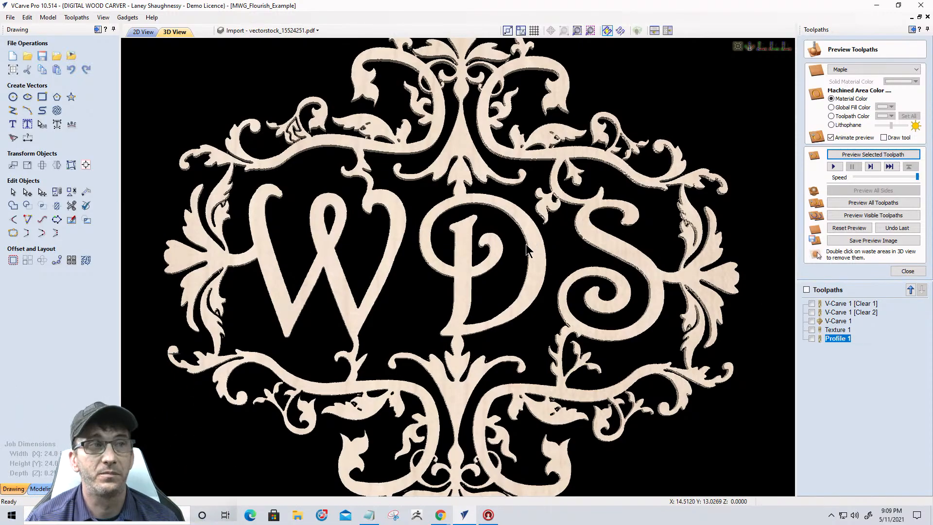
pyautogui.scroll(-2, 531, 245)
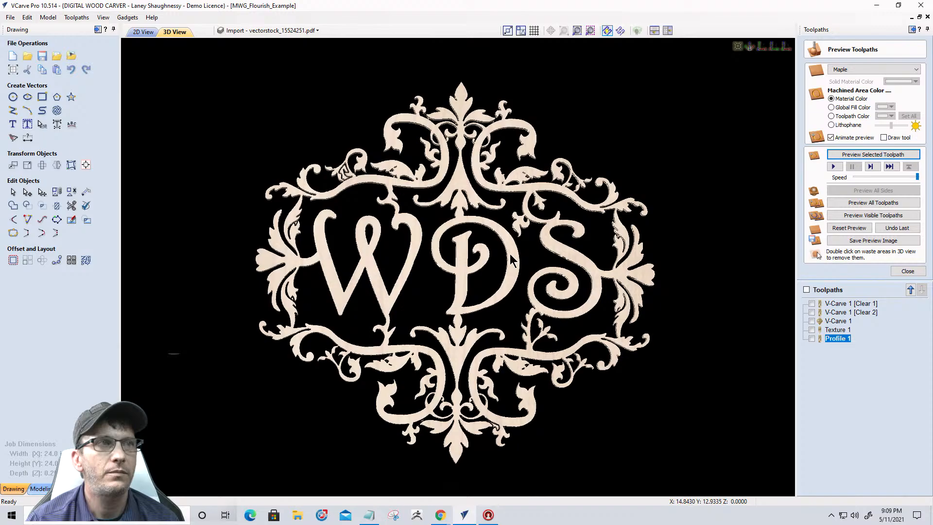
# - Check the estimated machining time of all toolpaths together in the toolpaths summary
pyautogui.click(907, 271)
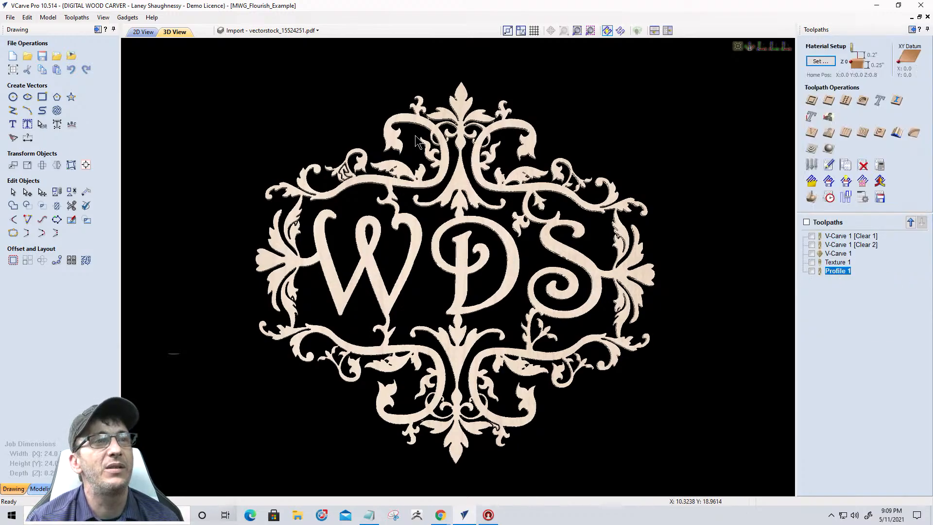
pyautogui.moveTo(520, 203)
pyautogui.mouseDown()
pyautogui.moveTo(541, 203)
pyautogui.moveTo(365, 156)
pyautogui.moveTo(403, 238)
pyautogui.mouseUp()
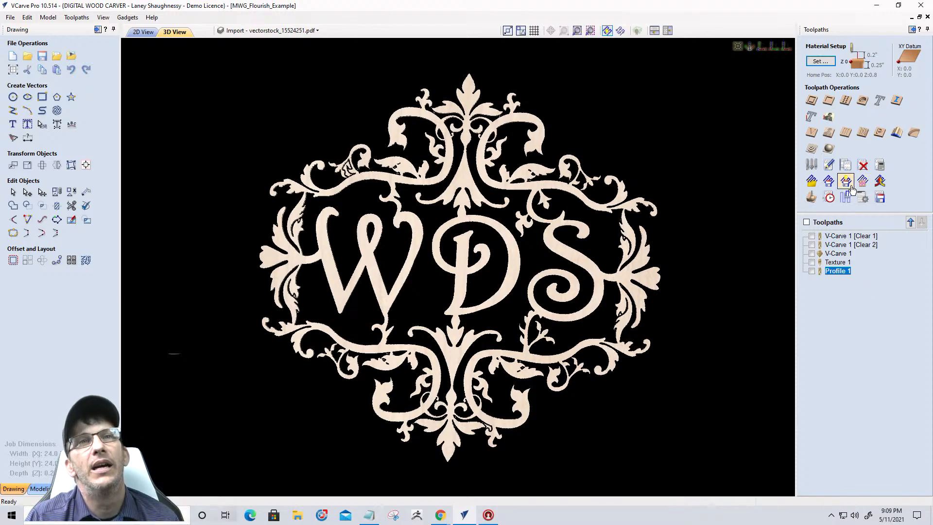
pyautogui.click(829, 203)
pyautogui.click(807, 299)
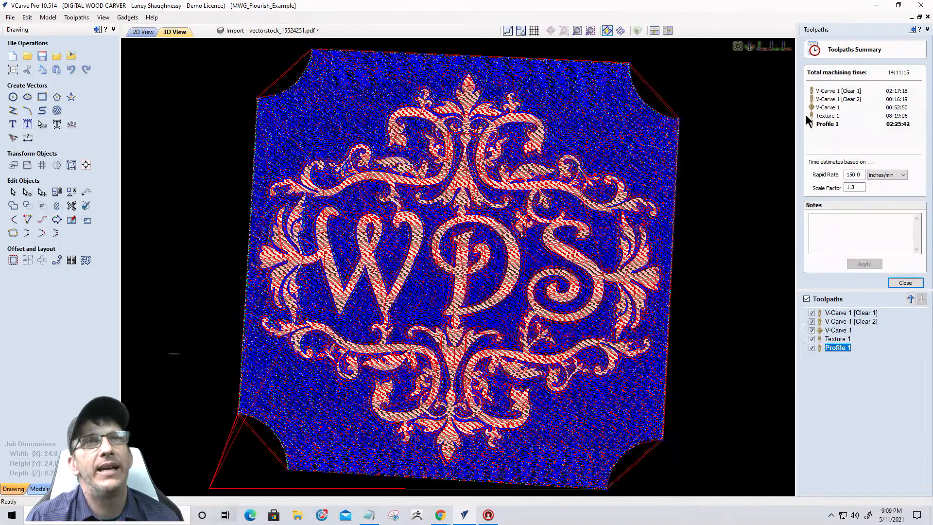
pyautogui.click(806, 298)
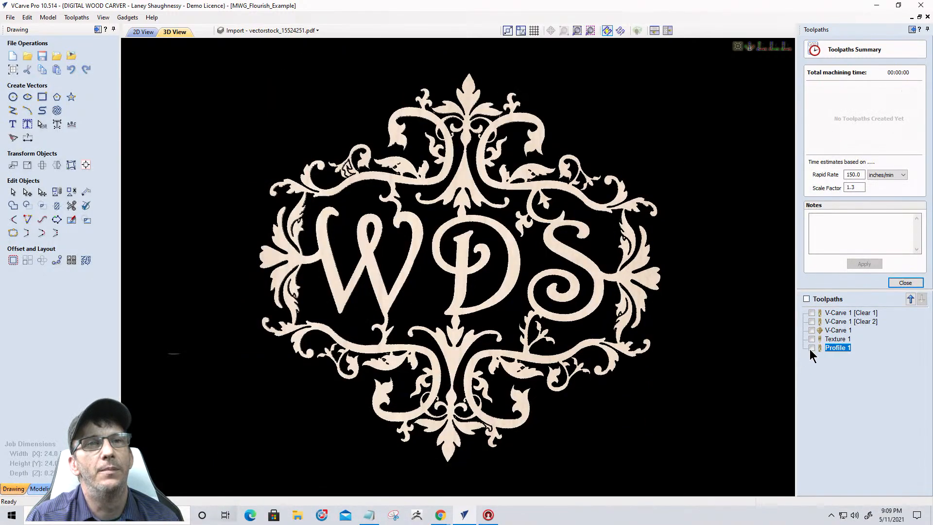
# - Check the estimated machining time and tool details of the Profile 1 toolpath alone
pyautogui.click(811, 348)
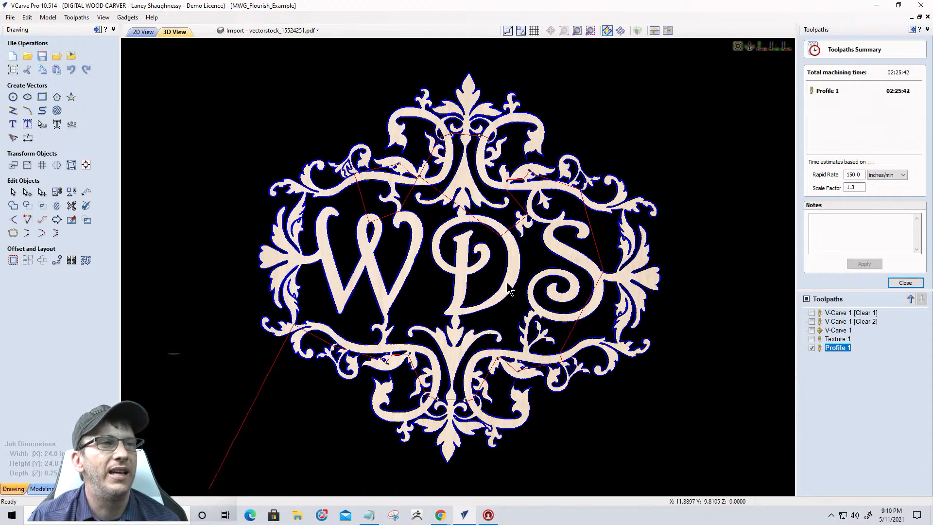
pyautogui.moveTo(507, 288); pyautogui.dragTo(528, 213)
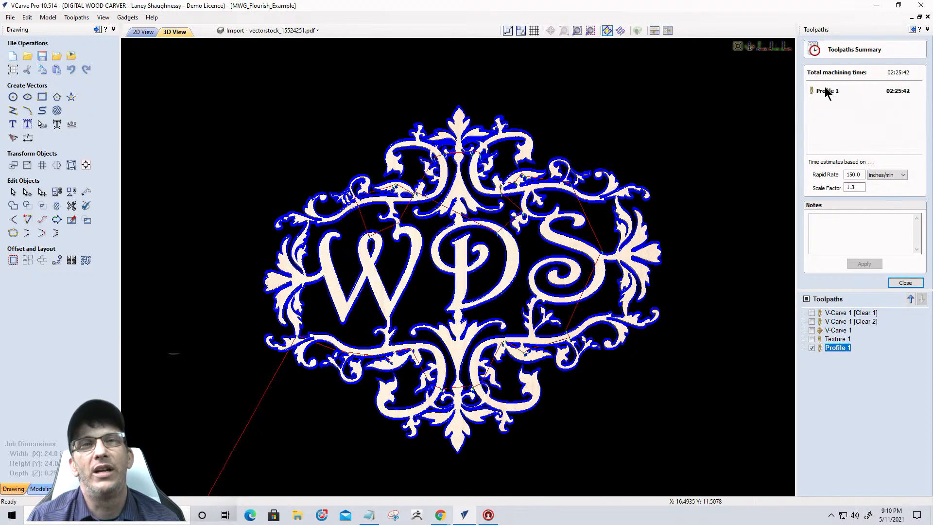
pyautogui.moveTo(826, 92)
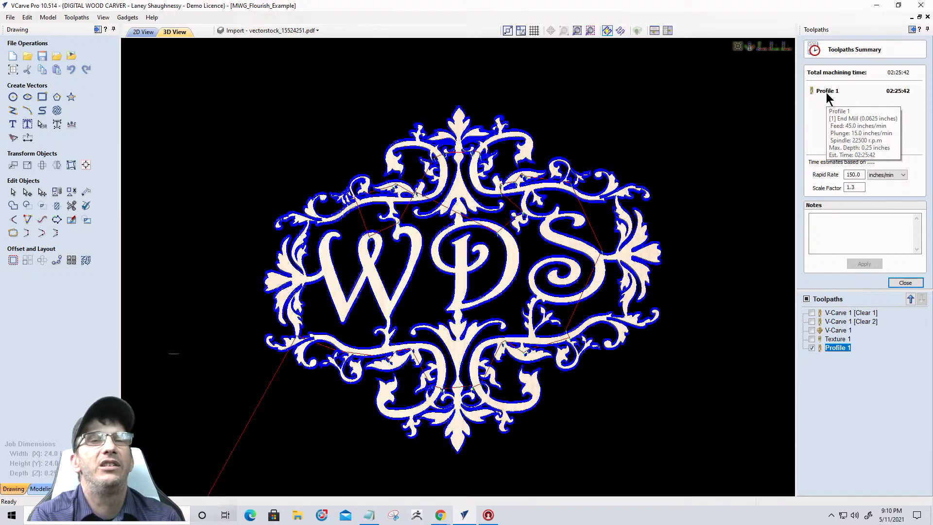
pyautogui.click(812, 348)
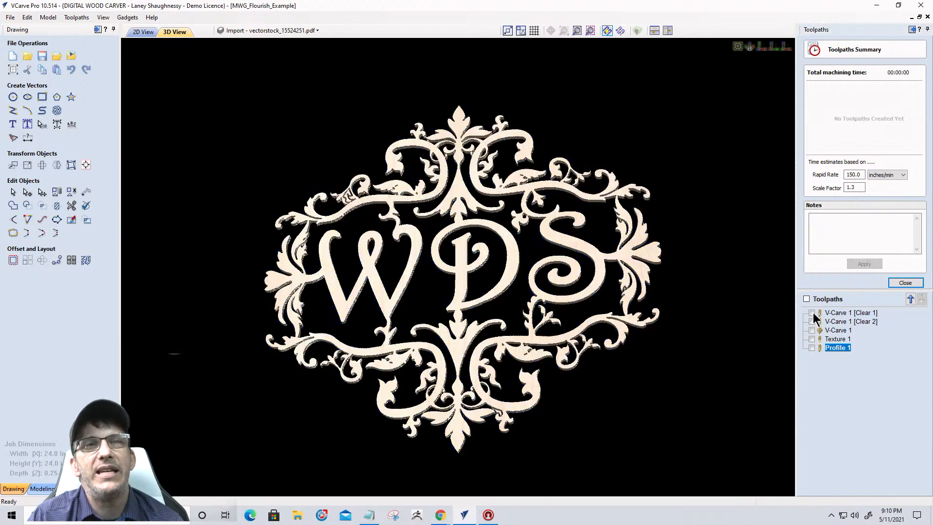
pyautogui.click(905, 283)
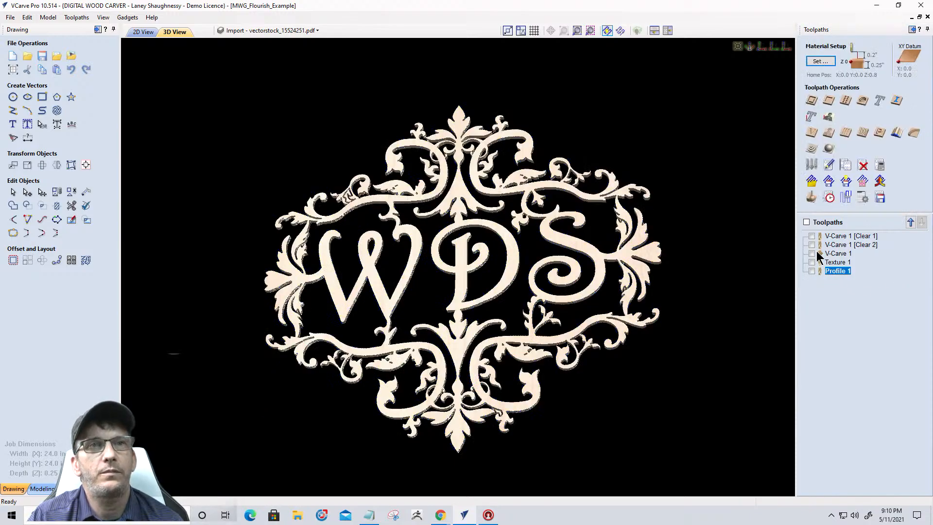
# - Reset the preview and simulate the V-Carve 1 [Clear 1], V-Carve 1 [Clear 2] and V-Carve 1 toolpaths
pyautogui.click(810, 197)
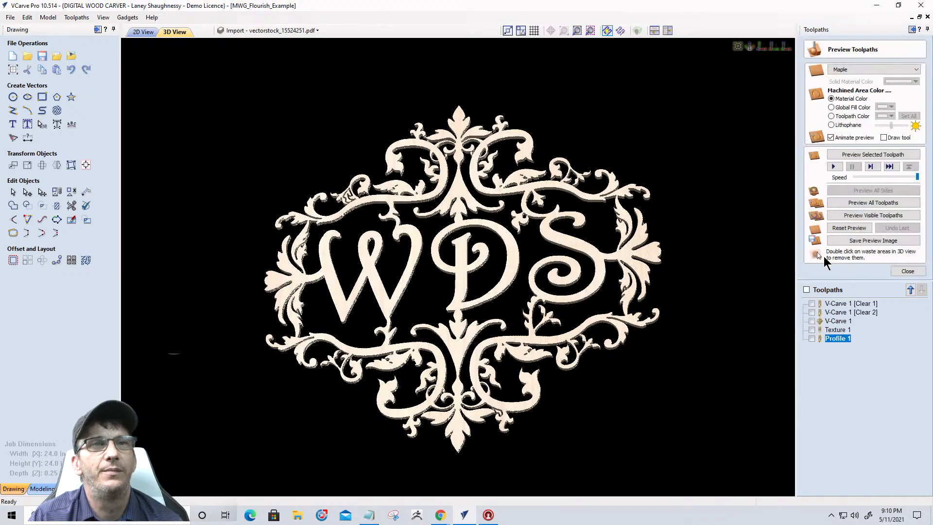
pyautogui.click(838, 229)
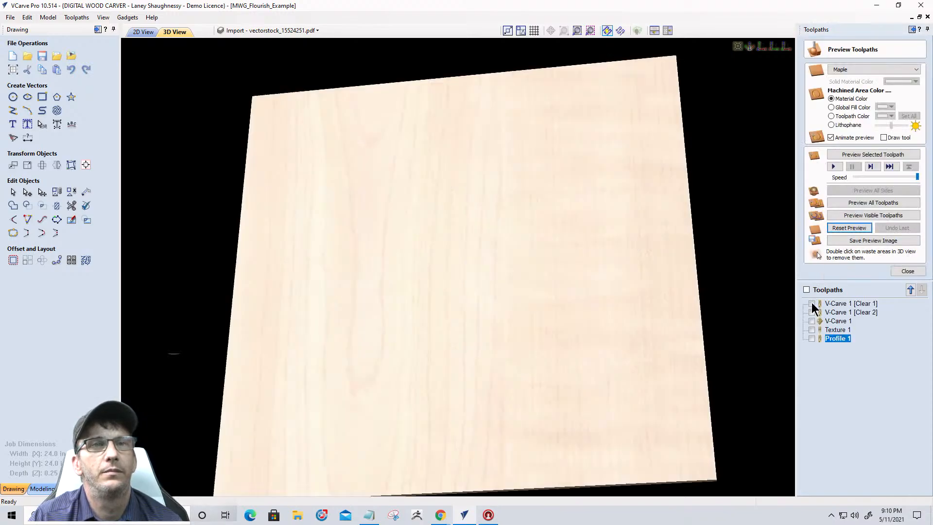
pyautogui.click(811, 303)
pyautogui.click(812, 311)
pyautogui.click(811, 321)
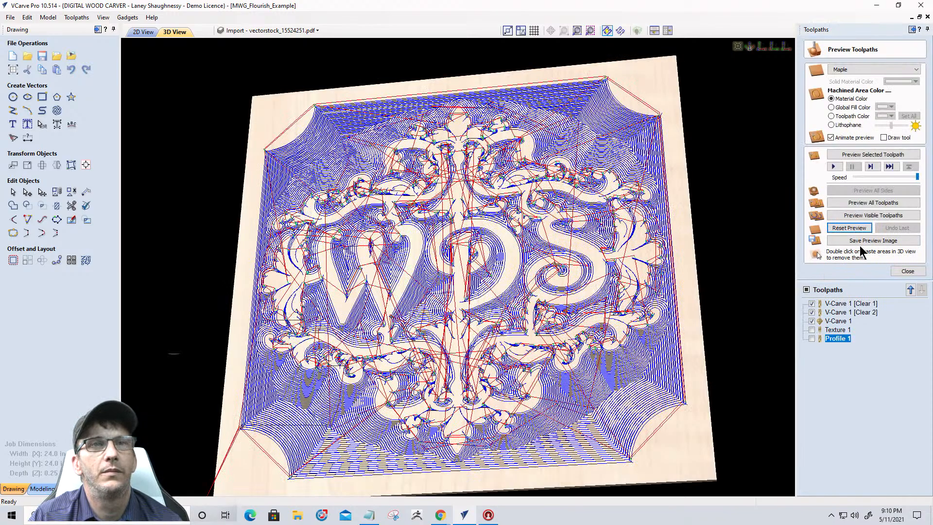
pyautogui.click(859, 216)
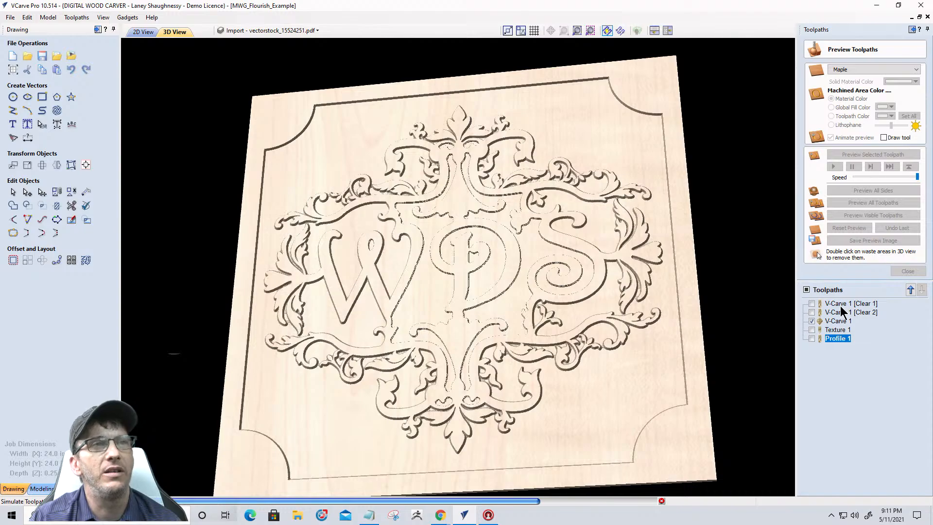
# - Check the combined machining time of the two V-Carve clearance toolpaths and the V-Carve 1 toolpath
pyautogui.click(811, 304)
pyautogui.click(812, 311)
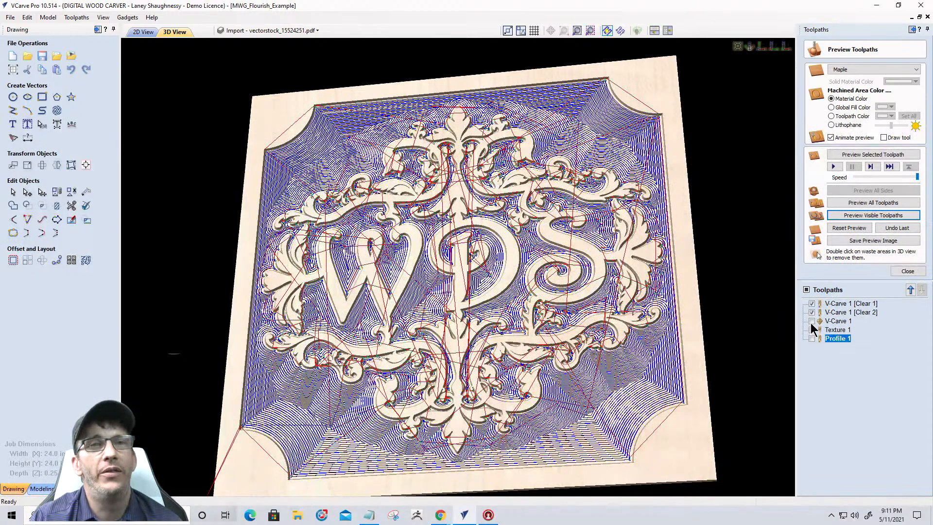
pyautogui.click(812, 320)
pyautogui.click(907, 271)
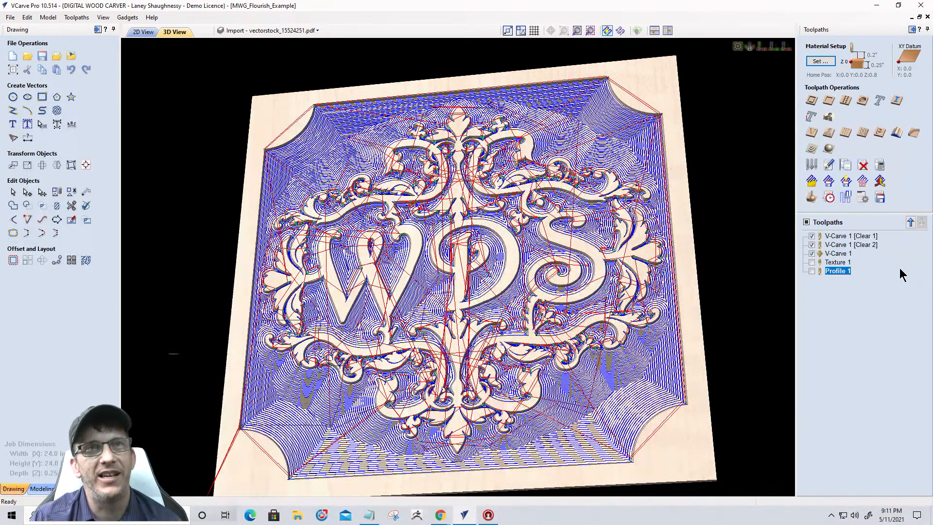
pyautogui.click(828, 198)
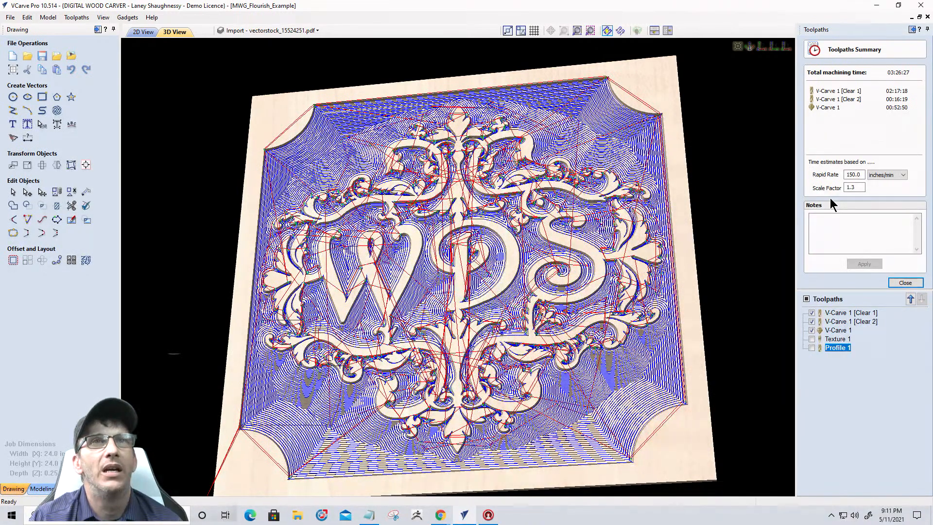
pyautogui.moveTo(580, 247); pyautogui.dragTo(664, 261)
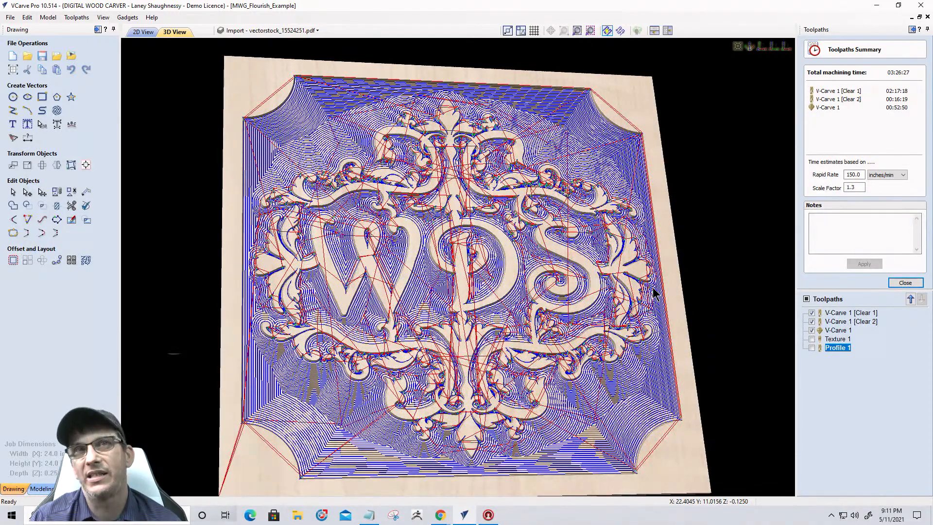
pyautogui.moveTo(566, 279); pyautogui.dragTo(525, 272)
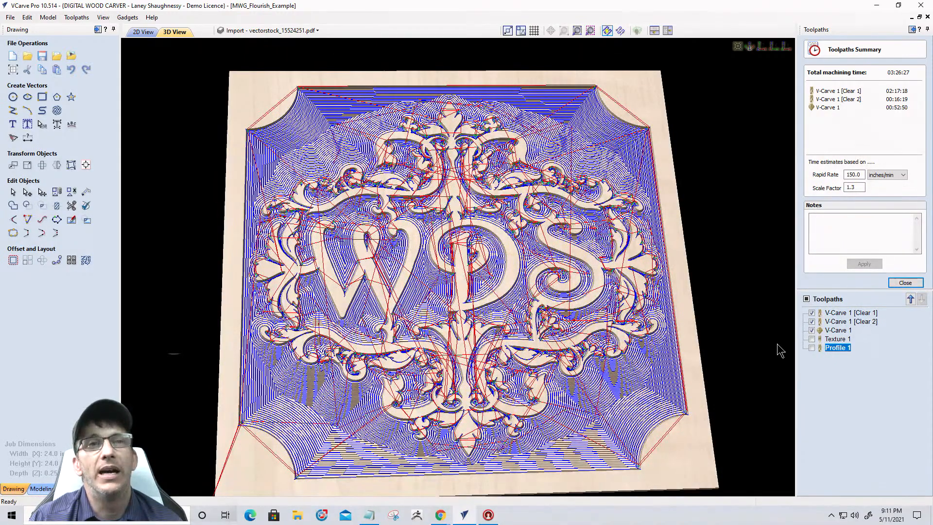
# - Compare the total machining time with Texture 1 included against the time of Texture 1 alone
pyautogui.click(811, 339)
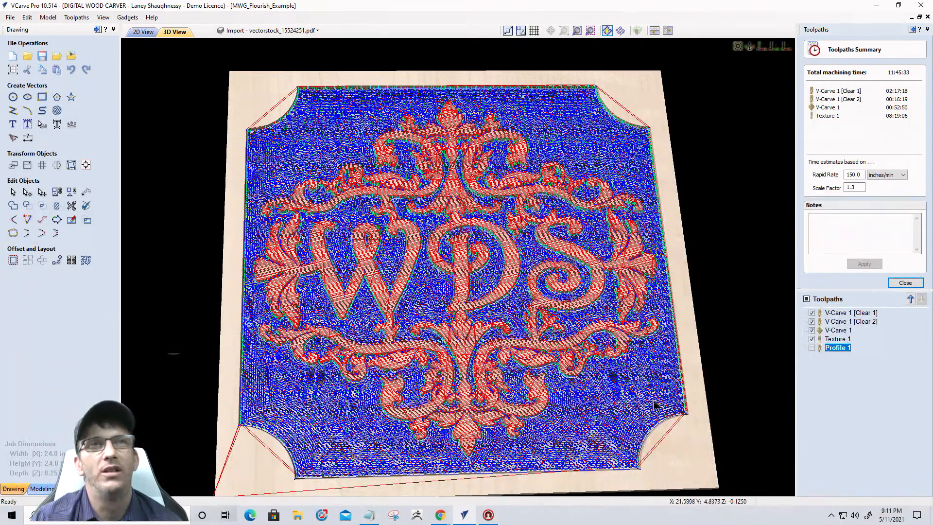
pyautogui.click(811, 330)
pyautogui.click(811, 322)
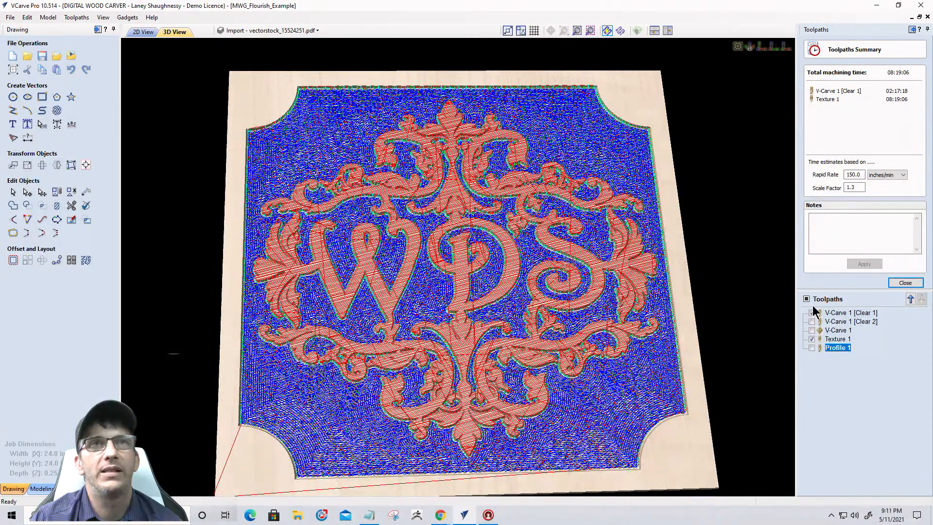
pyautogui.click(812, 312)
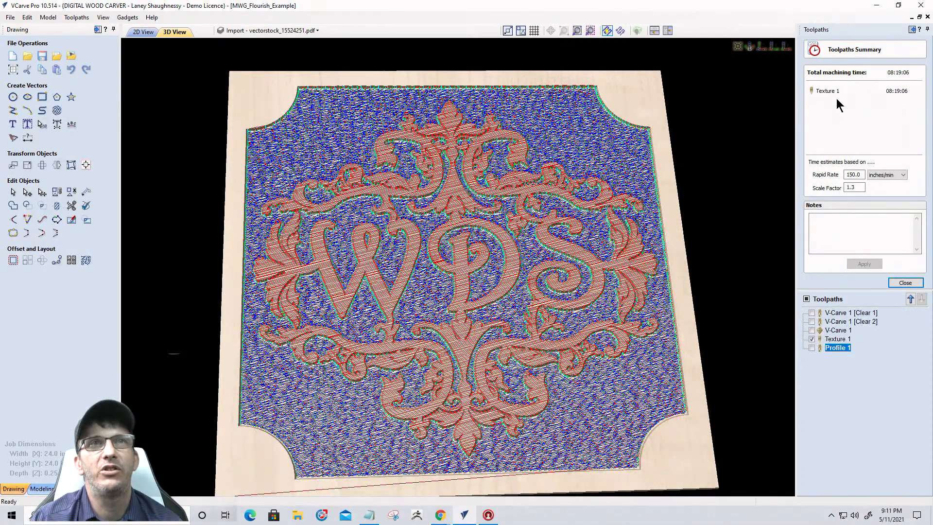
pyautogui.click(903, 283)
# - Review Texture 1's tapered ball nose tip radius, stepover and feed rate, along with the texture's maximum cut depth
pyautogui.doubleClick(837, 263)
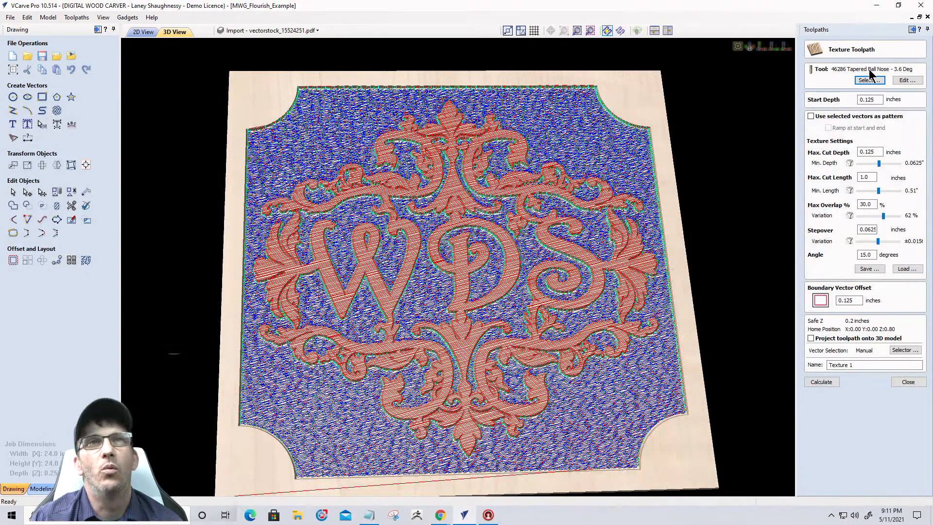
pyautogui.click(907, 80)
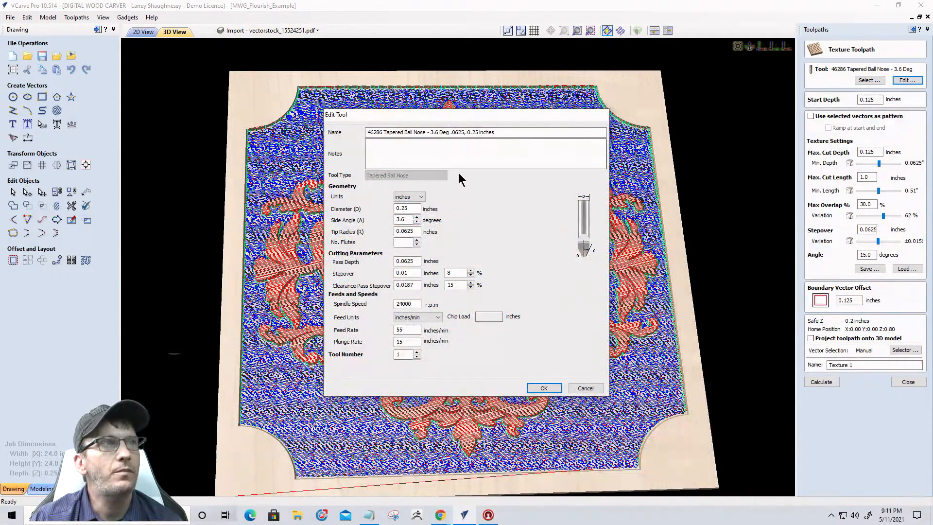
pyautogui.moveTo(451, 132); pyautogui.dragTo(464, 132)
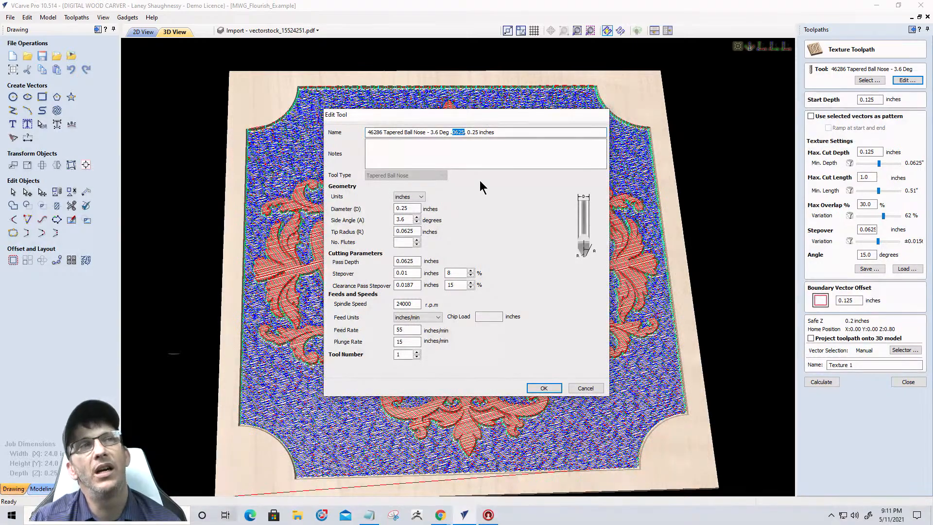
pyautogui.click(413, 231)
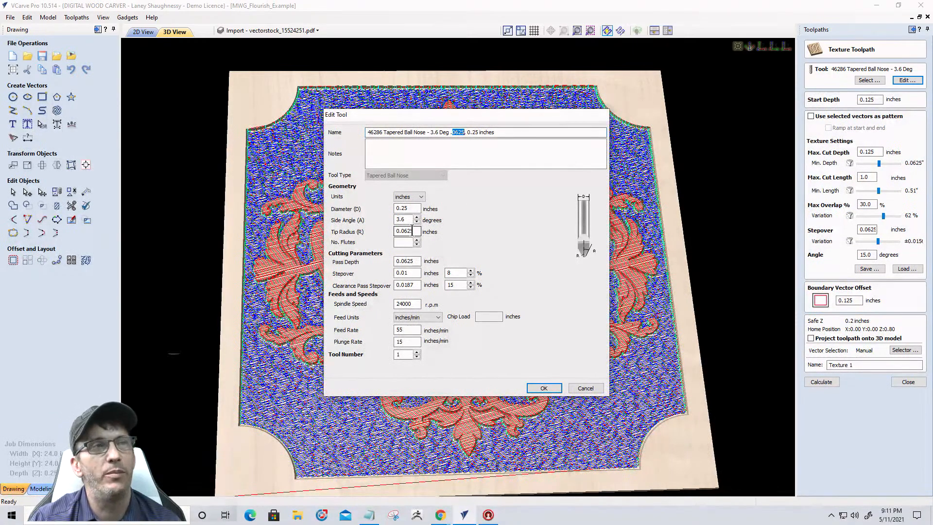
pyautogui.doubleClick(413, 231)
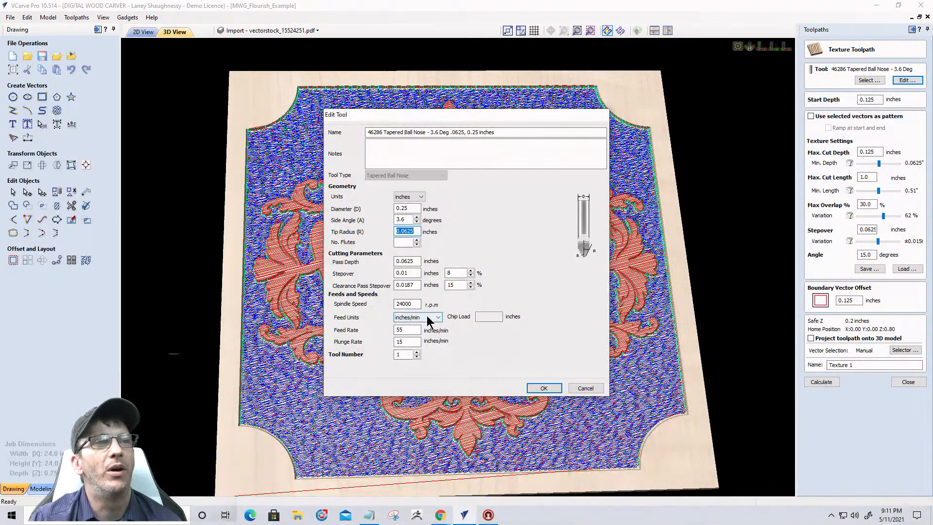
pyautogui.doubleClick(458, 273)
pyautogui.doubleClick(458, 284)
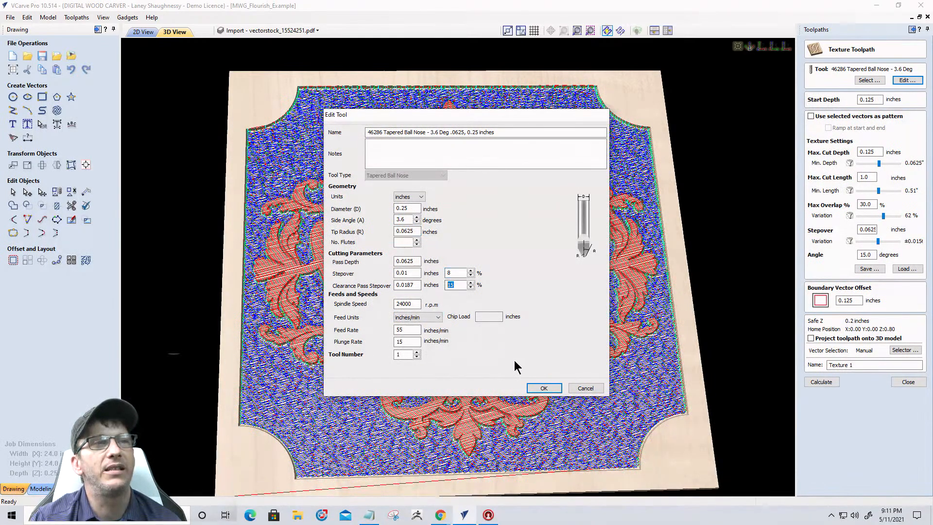
pyautogui.doubleClick(403, 329)
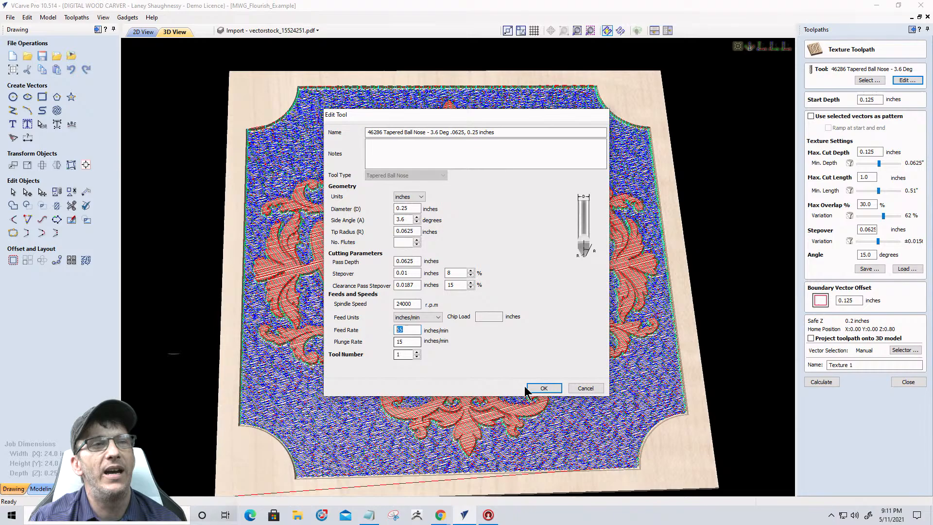
pyautogui.click(582, 385)
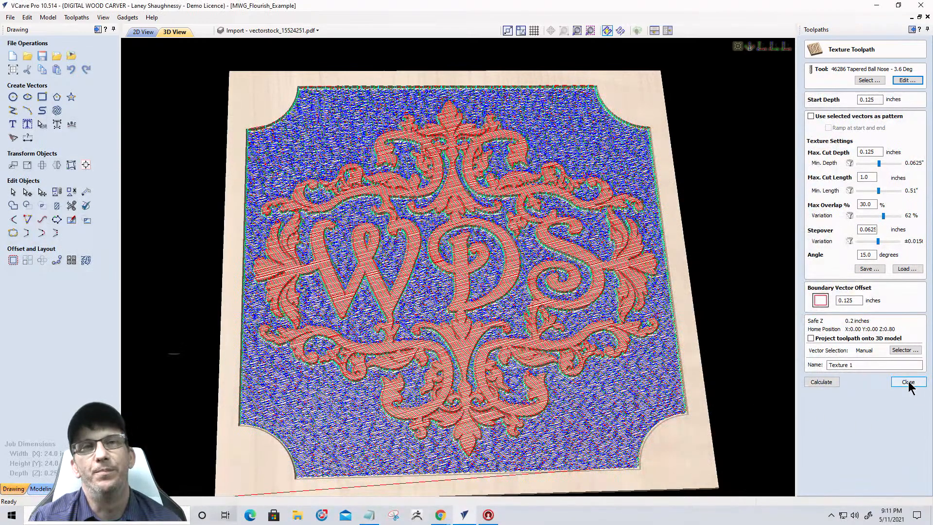
pyautogui.doubleClick(869, 152)
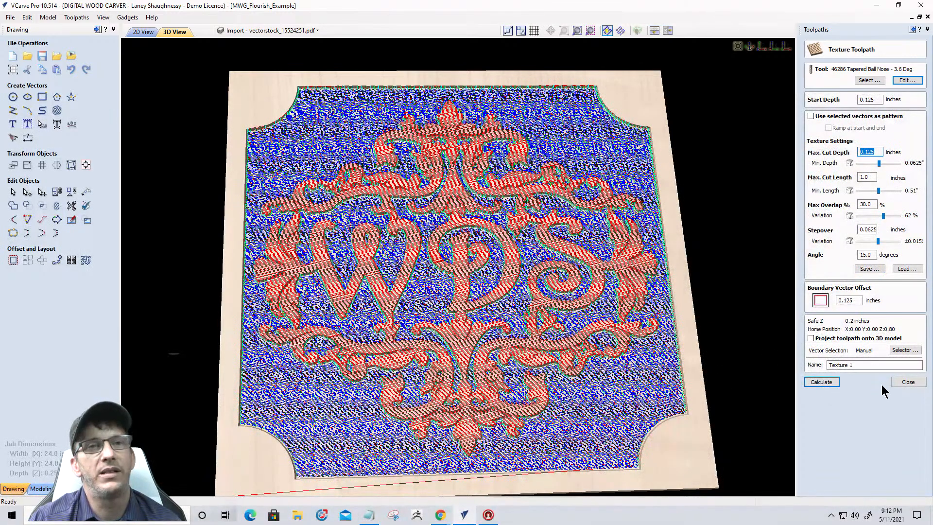
pyautogui.click(913, 383)
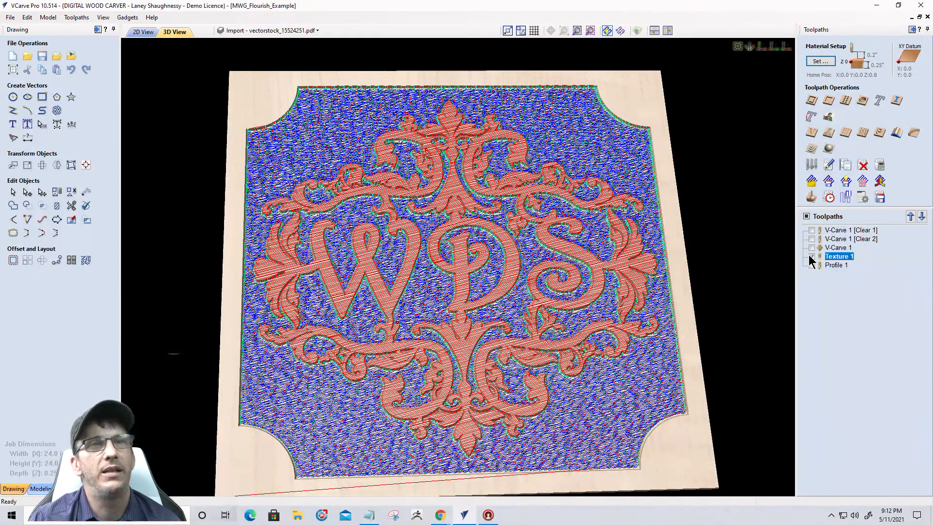
# - Simulate the Texture 1 toolpath on the V-carved panel and inspect the textured background from another angle
pyautogui.click(810, 256)
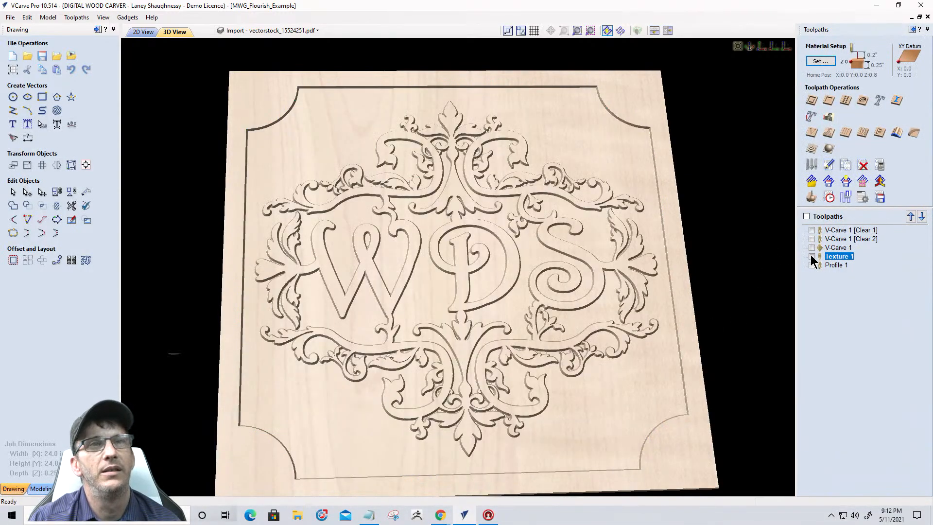
pyautogui.click(806, 216)
pyautogui.click(813, 201)
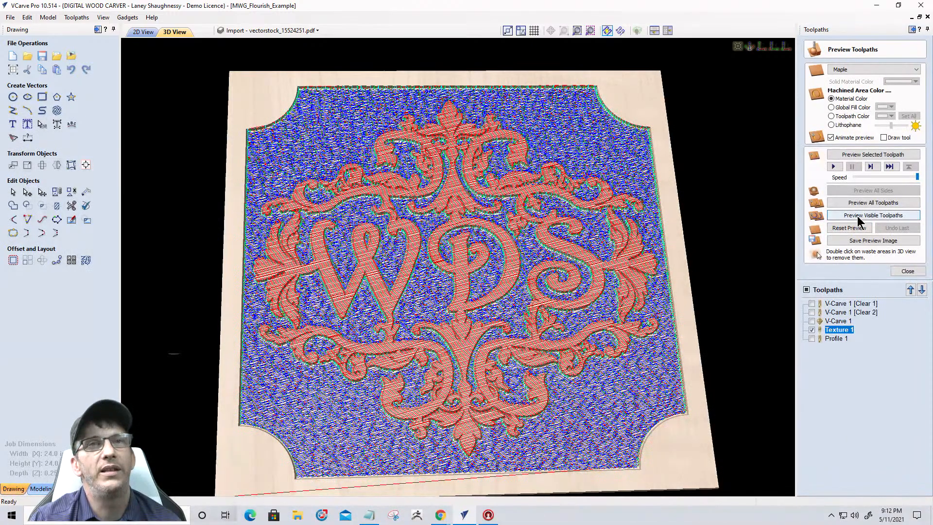
pyautogui.click(858, 217)
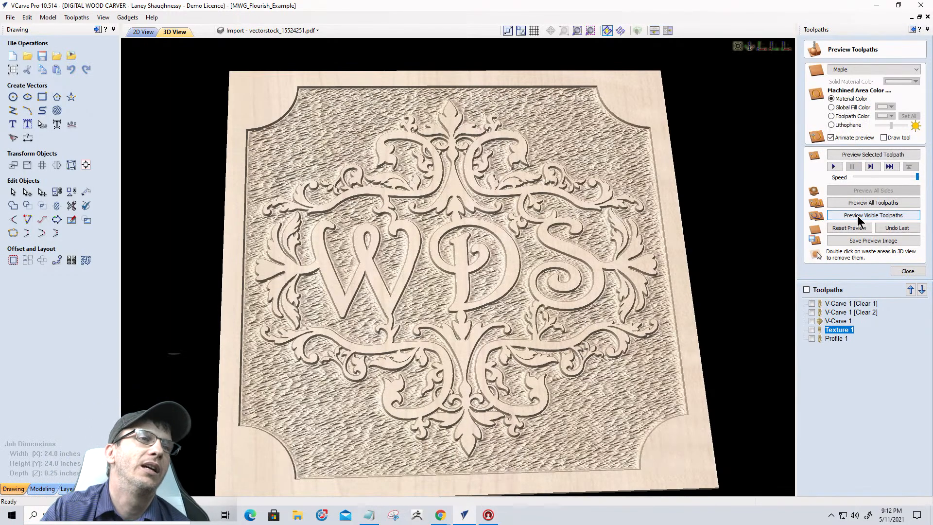
pyautogui.moveTo(351, 194); pyautogui.dragTo(281, 224)
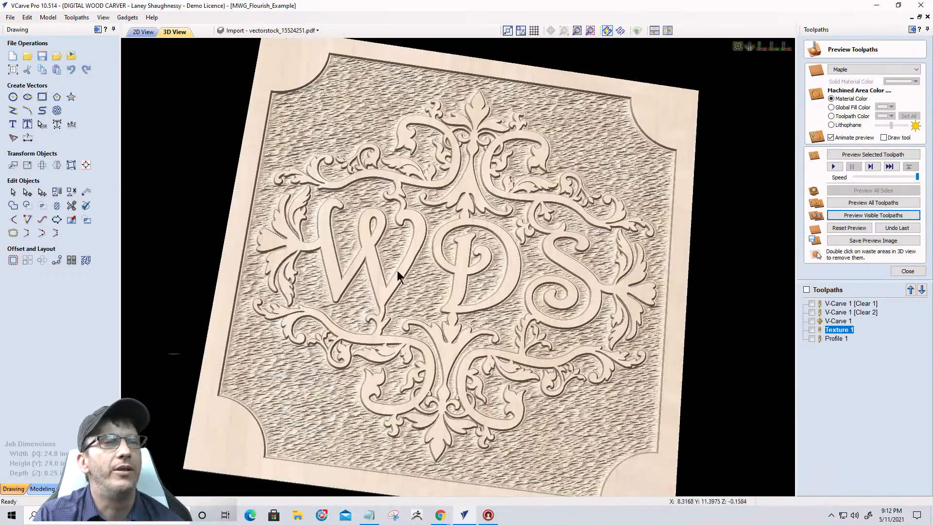
# - Inspect the carved panel's textured background around the WDS lettering from several viewing angles
pyautogui.moveTo(398, 270); pyautogui.dragTo(558, 270)
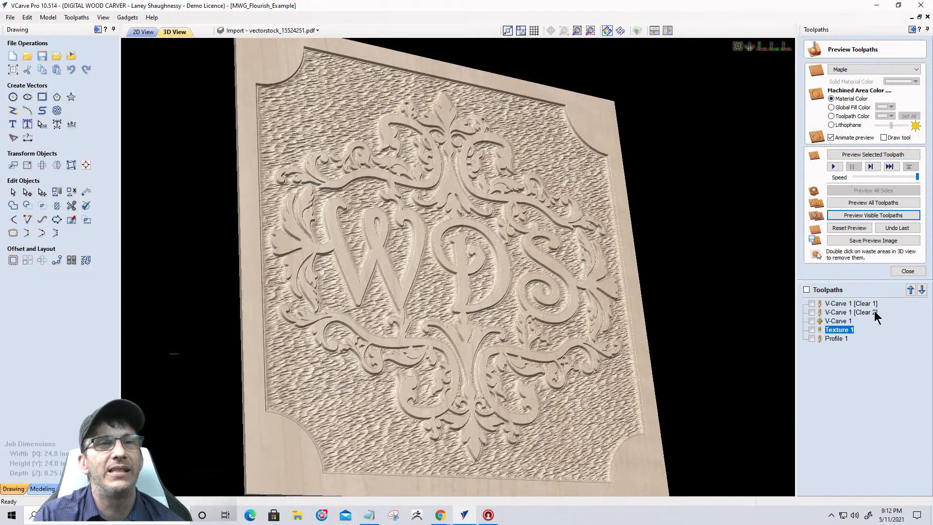
pyautogui.click(847, 215)
pyautogui.click(473, 264)
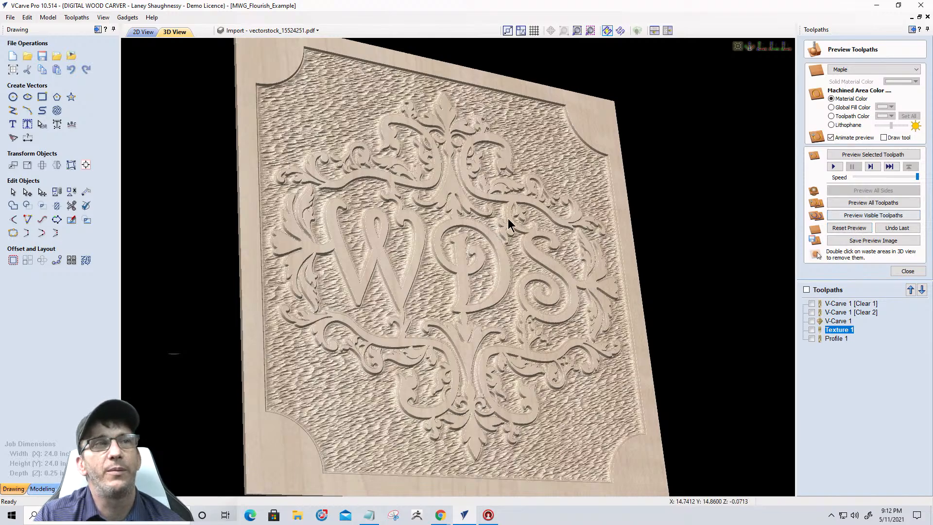
pyautogui.moveTo(411, 177); pyautogui.dragTo(363, 182)
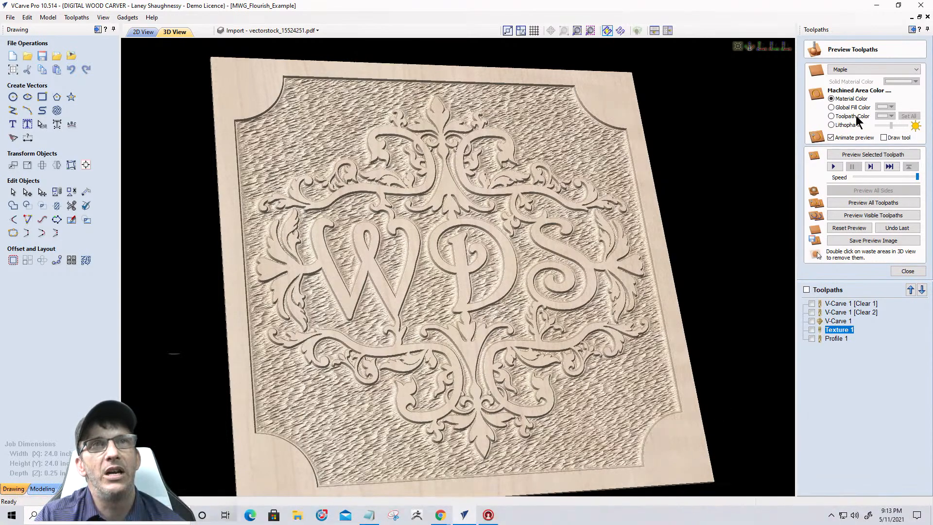
pyautogui.click(864, 68)
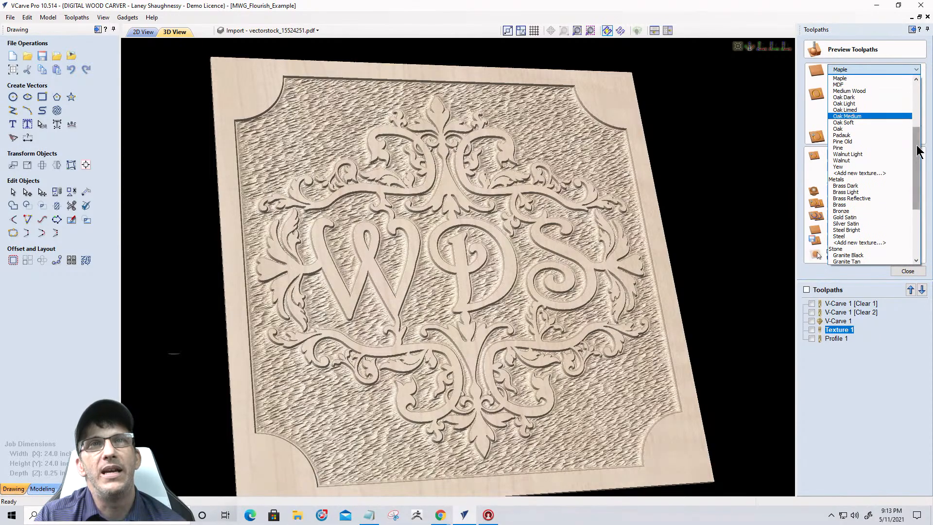
pyautogui.moveTo(916, 146); pyautogui.dragTo(916, 92)
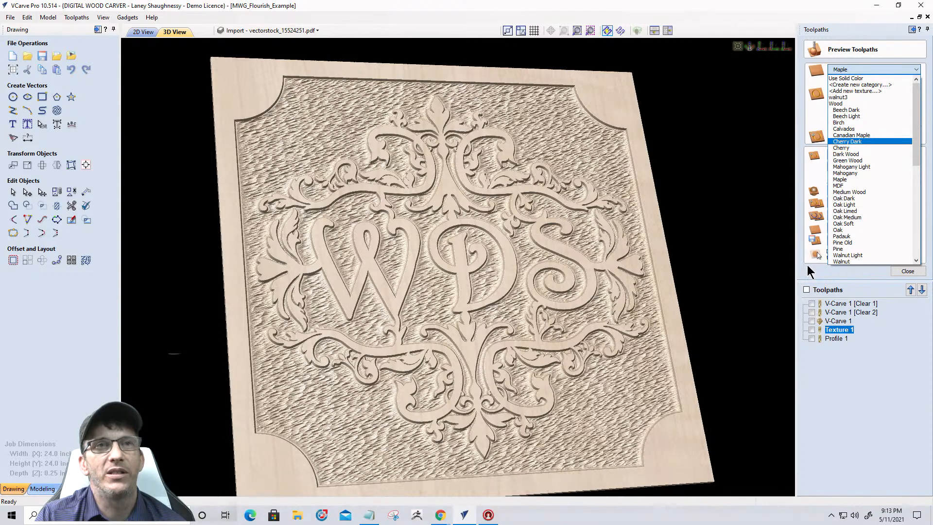
pyautogui.click(801, 263)
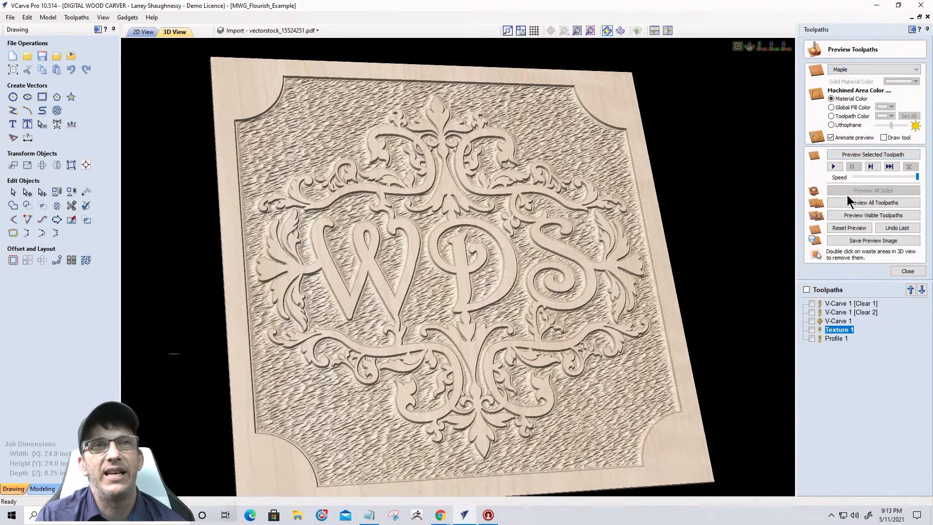
# - Reset the preview and simulate only the two V-Carve 1 clearance toolpaths and the V-Carve 1 toolpath, without the texture
pyautogui.click(848, 227)
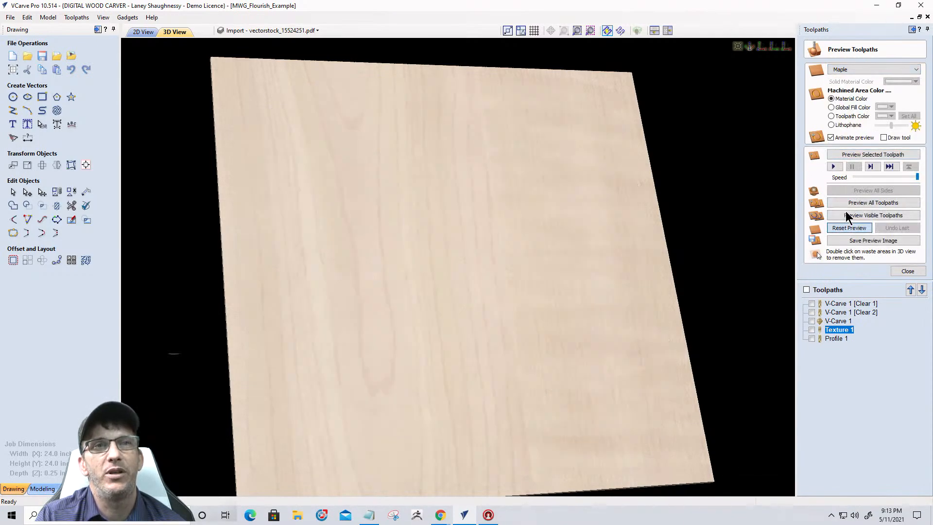
pyautogui.click(811, 312)
pyautogui.click(811, 303)
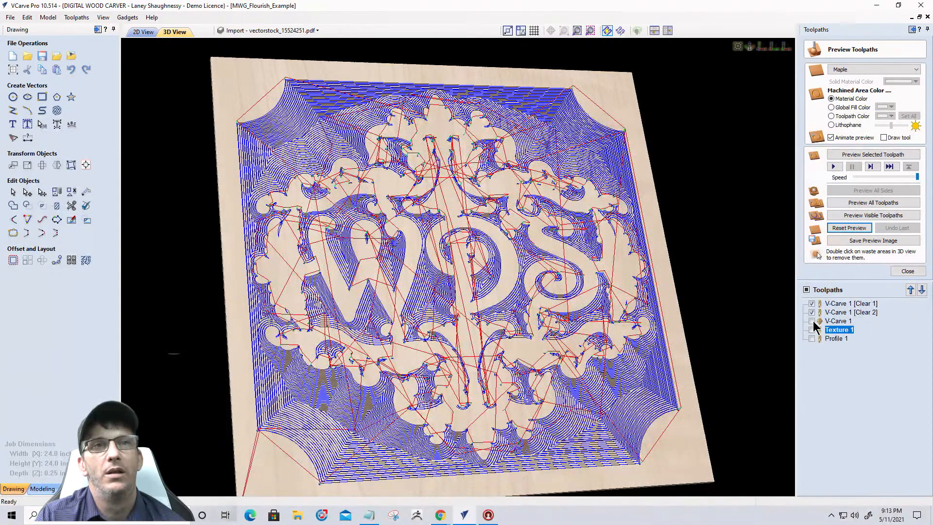
pyautogui.click(811, 320)
pyautogui.click(851, 215)
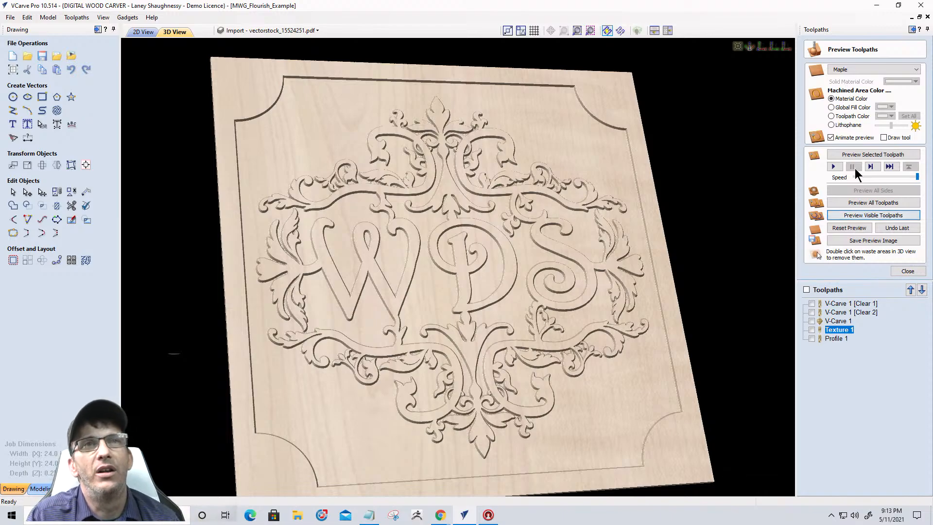
# - Switch the machined area color to a global fill of dark red and view the panel at a slight tilt
pyautogui.click(831, 106)
pyautogui.click(890, 107)
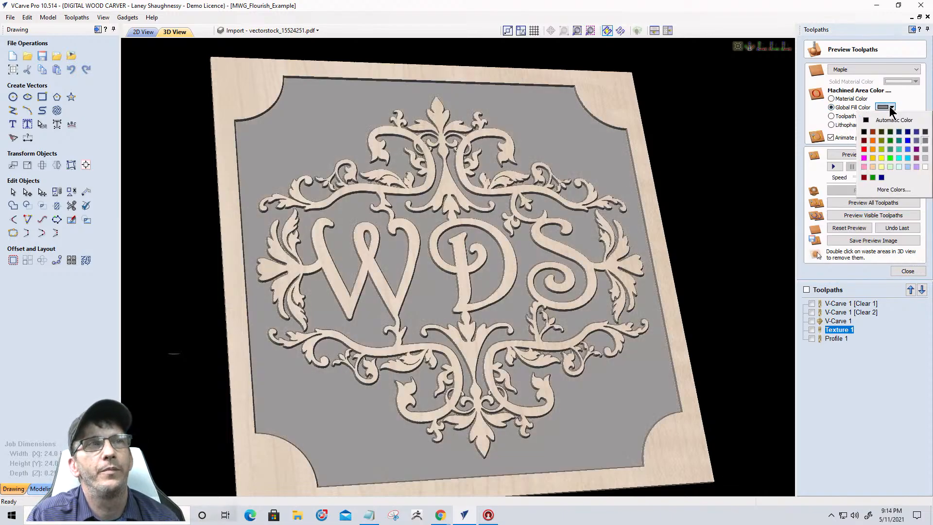
pyautogui.click(863, 141)
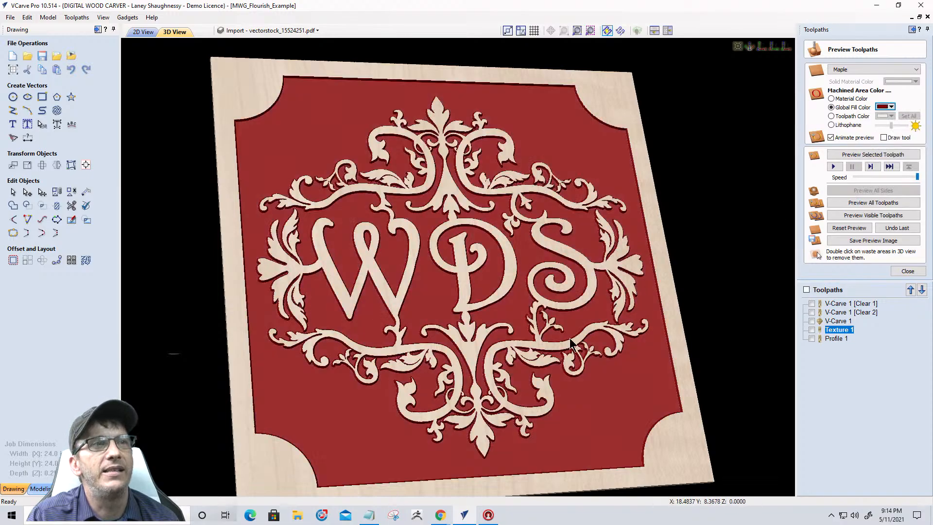
pyautogui.moveTo(547, 355); pyautogui.dragTo(554, 375)
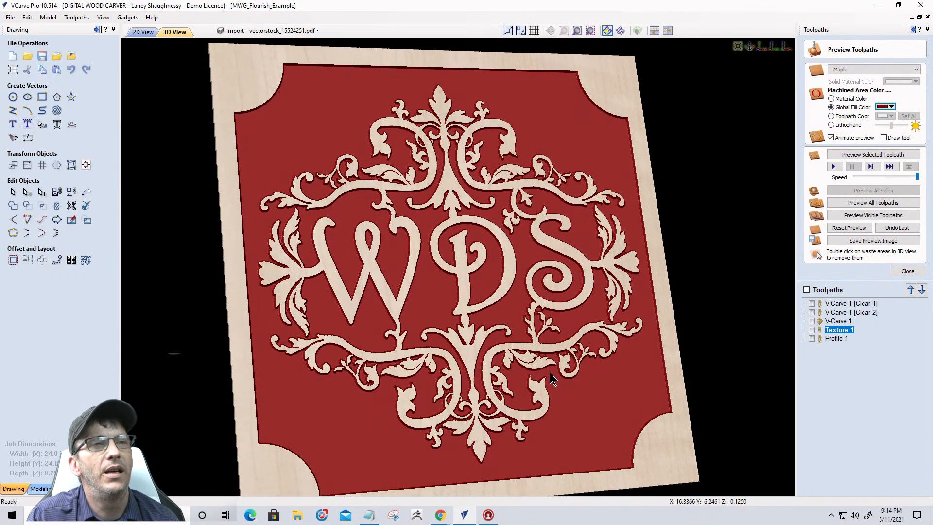
# - Try olive green, brown and dark gray as the global fill color of the machined areas
pyautogui.click(890, 107)
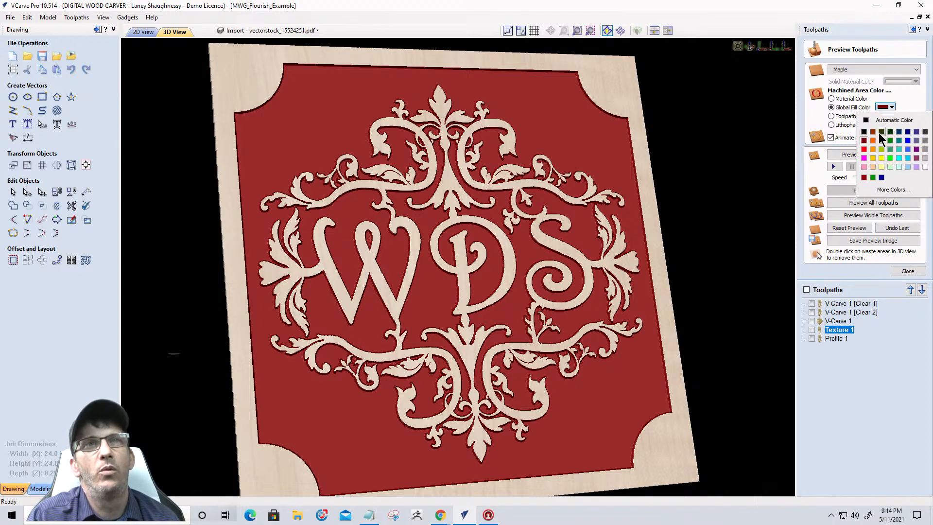
pyautogui.click(880, 132)
pyautogui.click(891, 106)
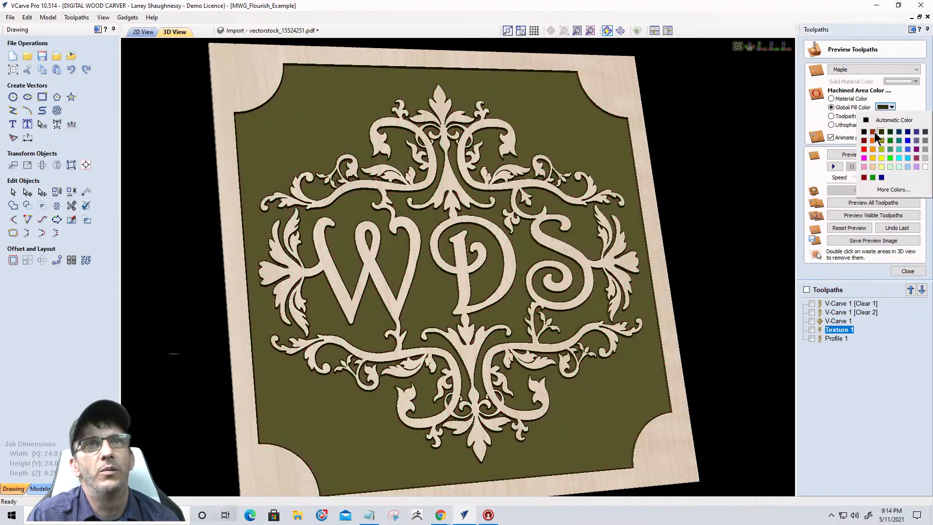
pyautogui.click(873, 133)
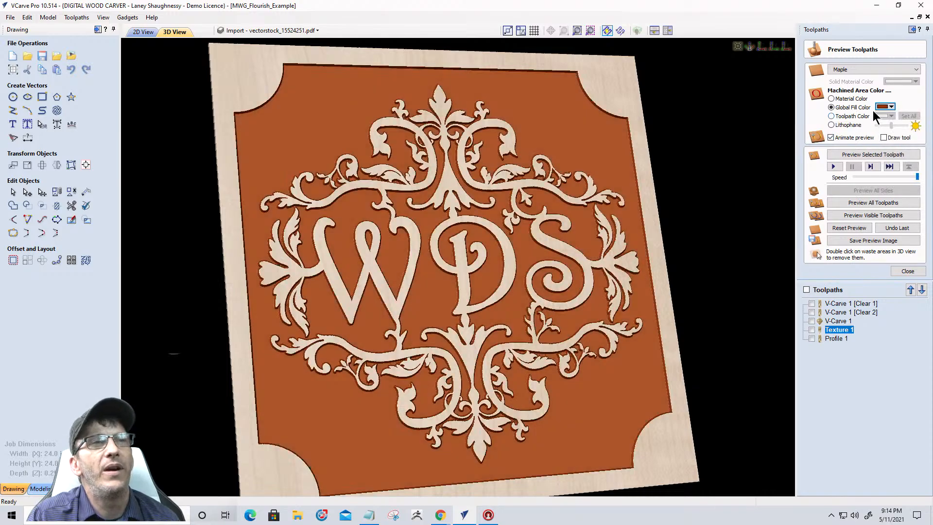
pyautogui.click(890, 107)
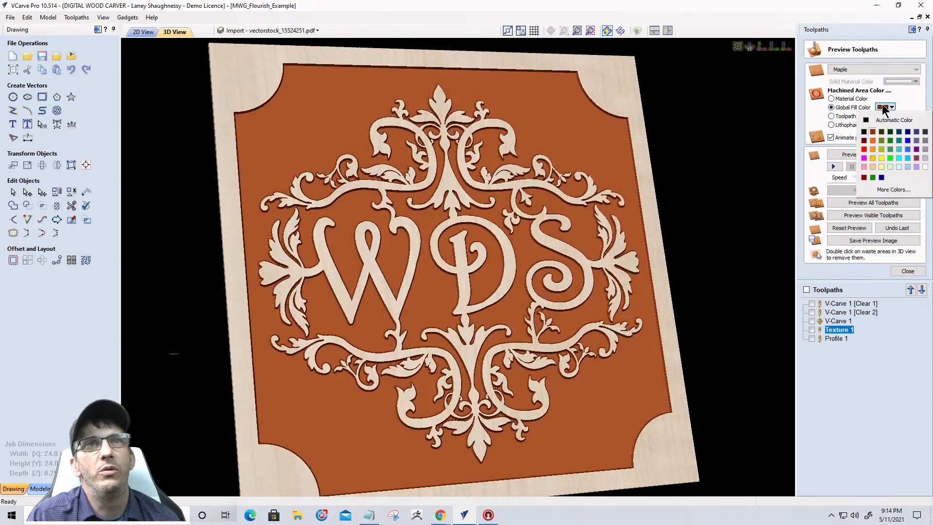
pyautogui.click(924, 131)
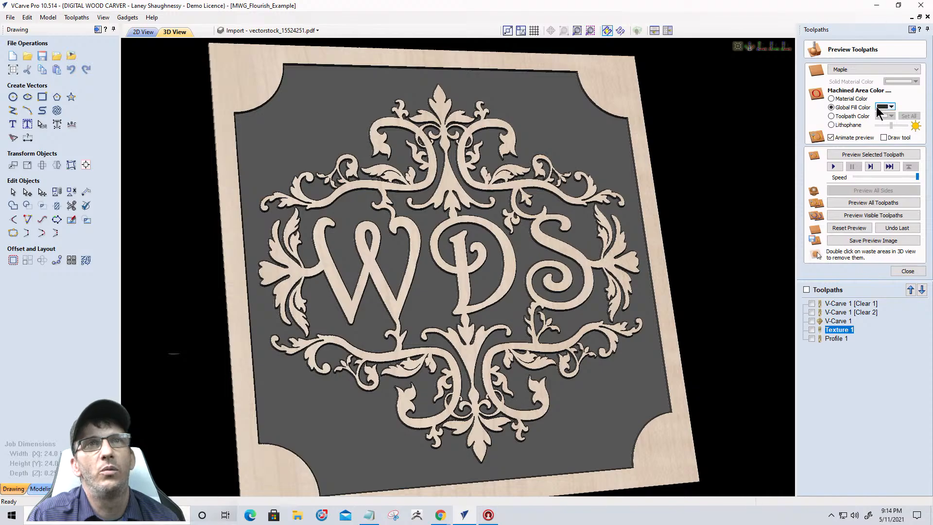
# - Set the global fill color to Dark Red and inspect the carved panel close up and from several angles
pyautogui.click(878, 108)
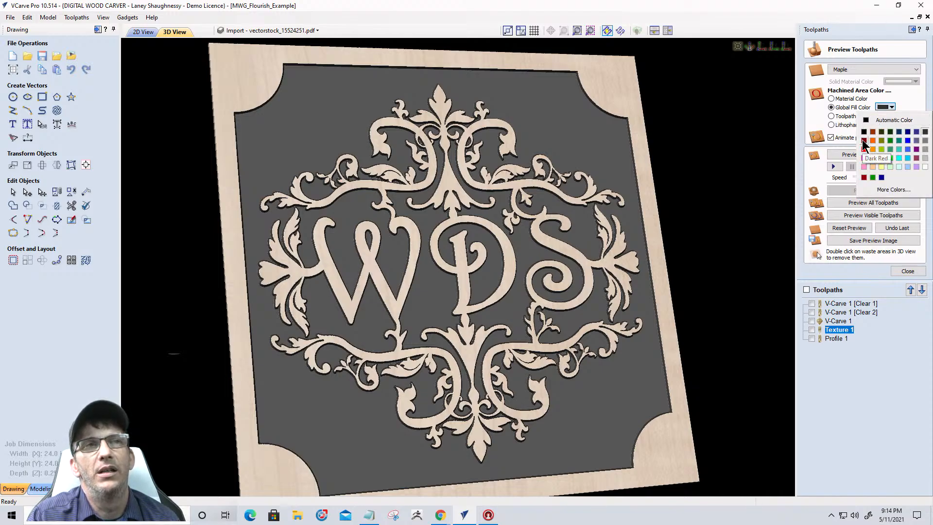
pyautogui.click(864, 141)
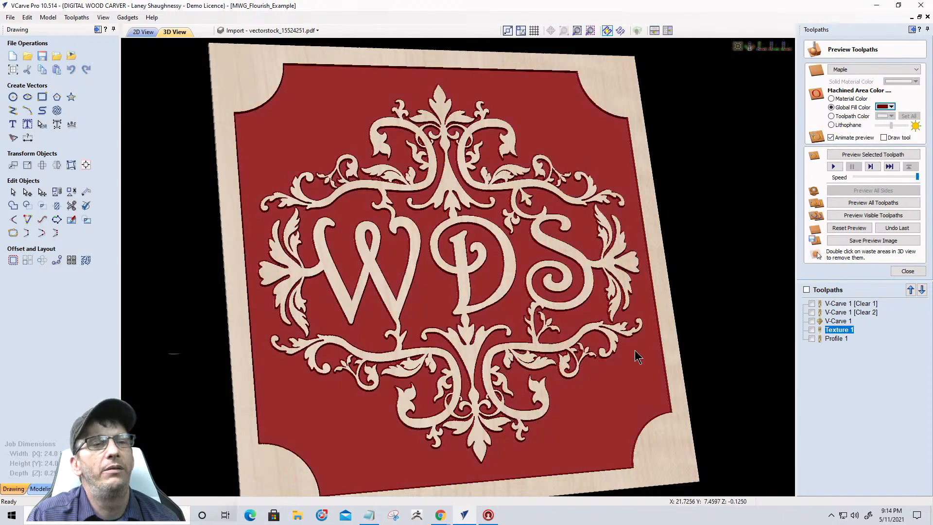
pyautogui.moveTo(409, 325); pyautogui.dragTo(468, 318)
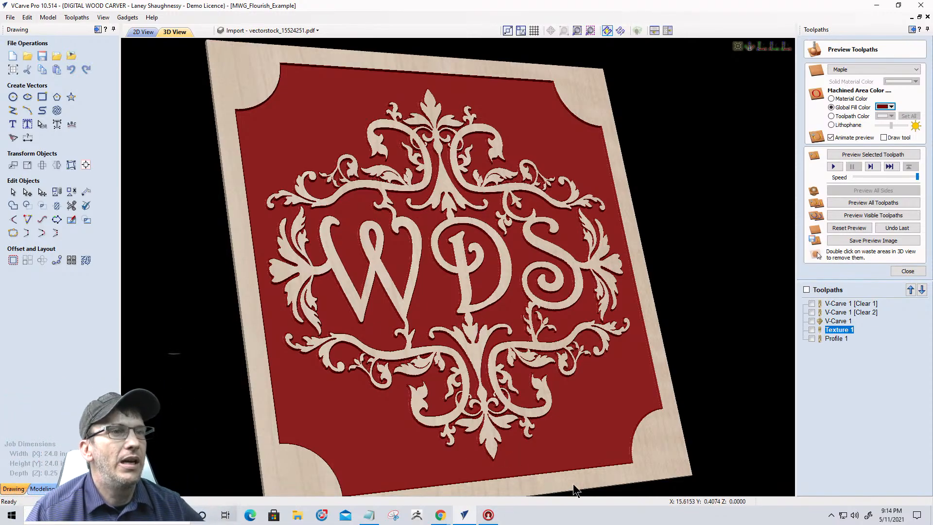
pyautogui.scroll(3, 603, 417)
pyautogui.scroll(-2, 602, 416)
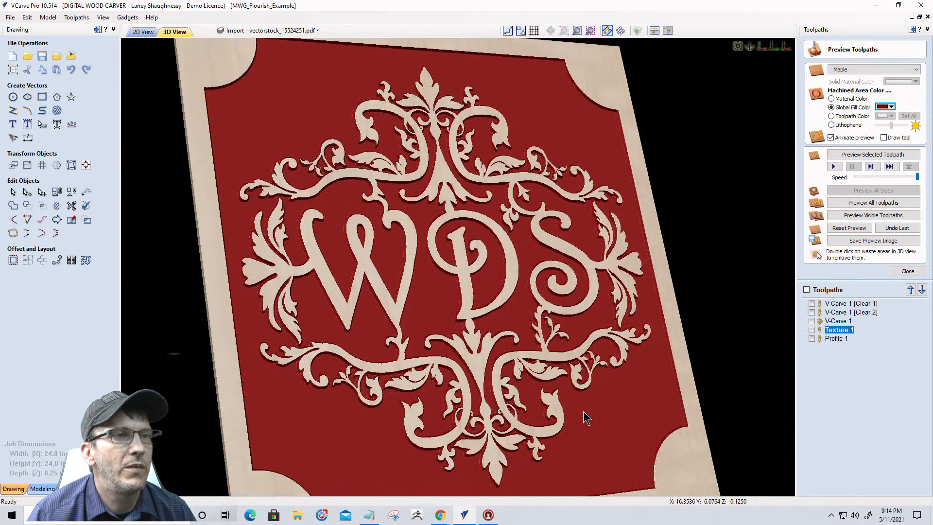
pyautogui.scroll(-1, 586, 418)
pyautogui.scroll(-1, 576, 410)
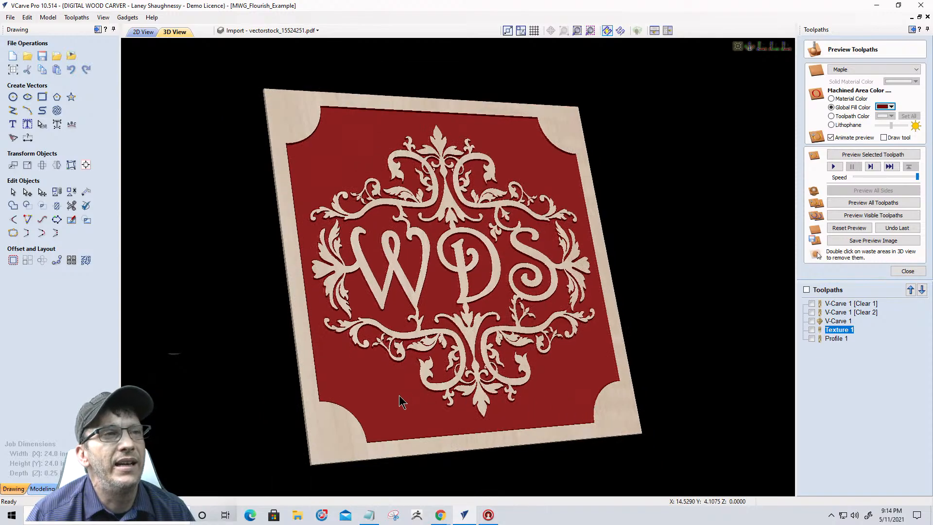
pyautogui.moveTo(400, 395); pyautogui.dragTo(325, 238)
pyautogui.scroll(3, 514, 251)
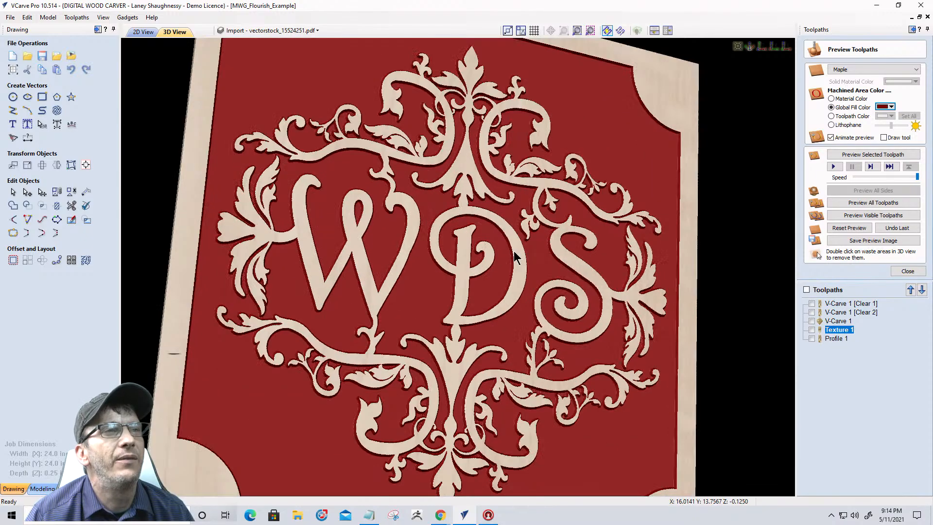
pyautogui.moveTo(480, 247); pyautogui.dragTo(638, 391)
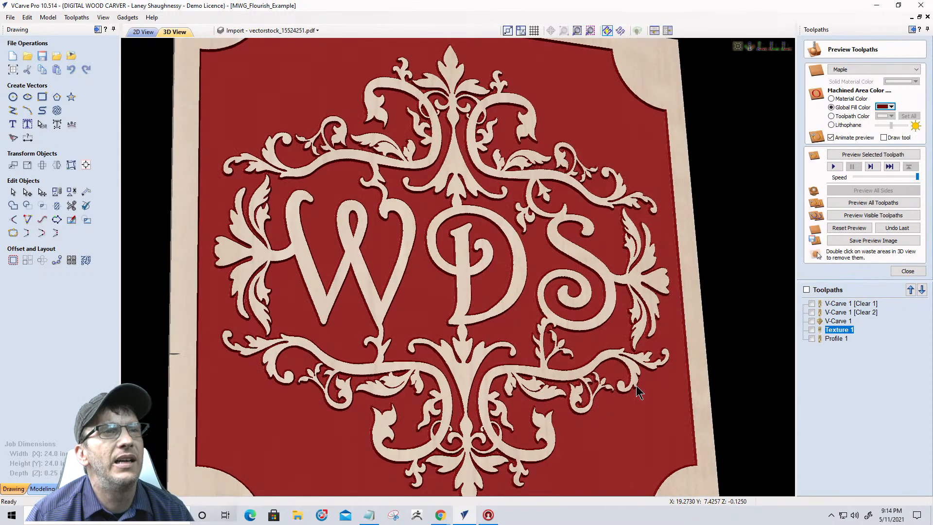
pyautogui.scroll(-2, 551, 309)
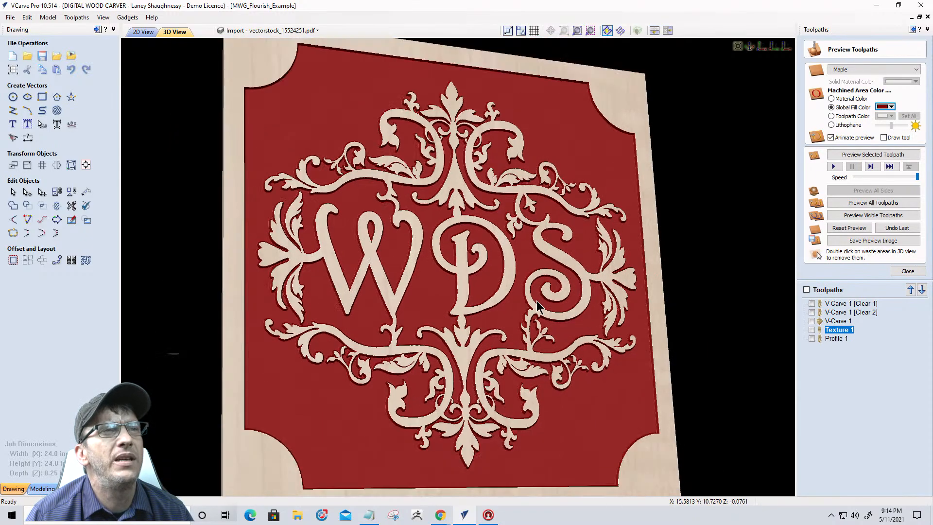
# - Change the preview material from Maple to the walnut3 texture
pyautogui.click(844, 69)
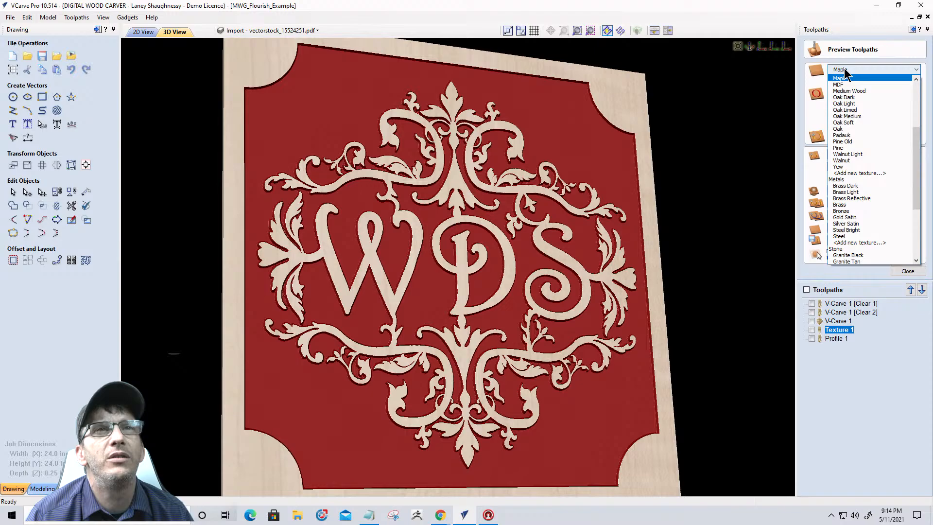
pyautogui.scroll(5, 846, 96)
pyautogui.click(840, 96)
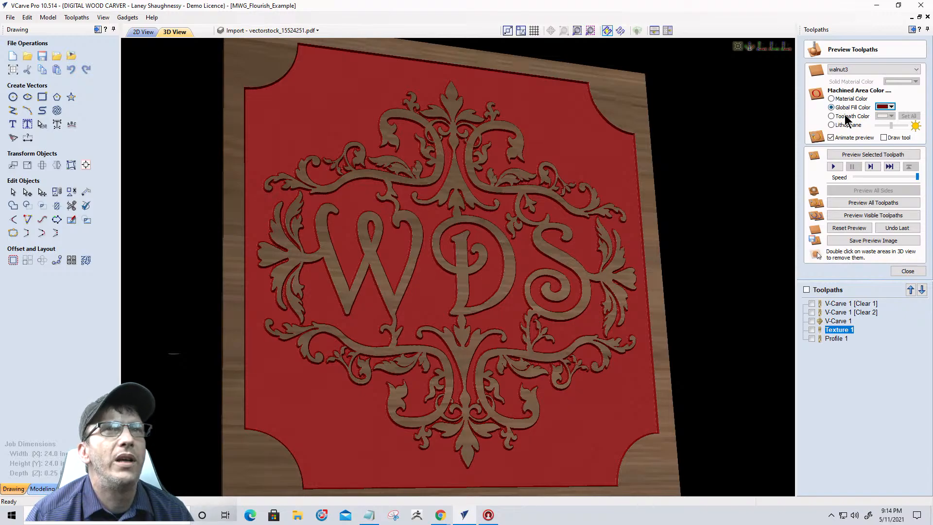
# - Try light gray, white and brown global fill colors against the walnut, and finish with a blue-violet fill
pyautogui.click(890, 106)
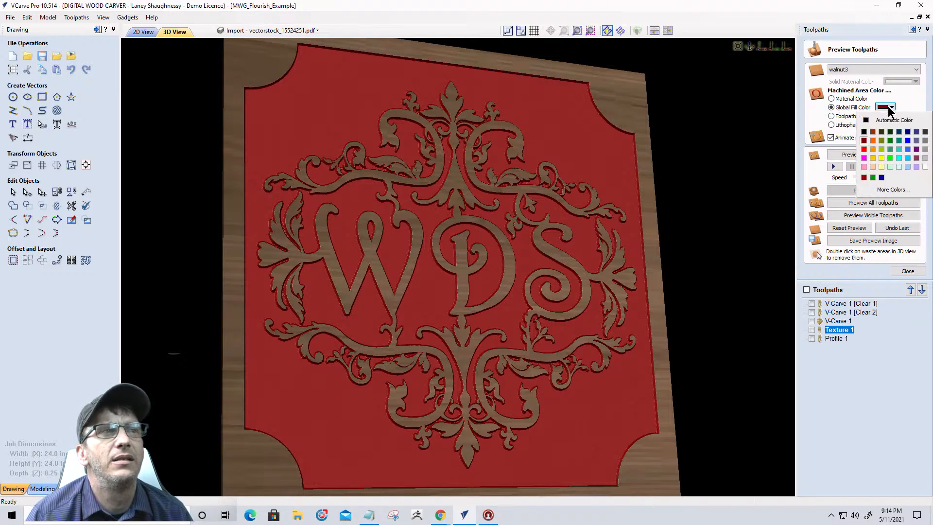
pyautogui.click(925, 157)
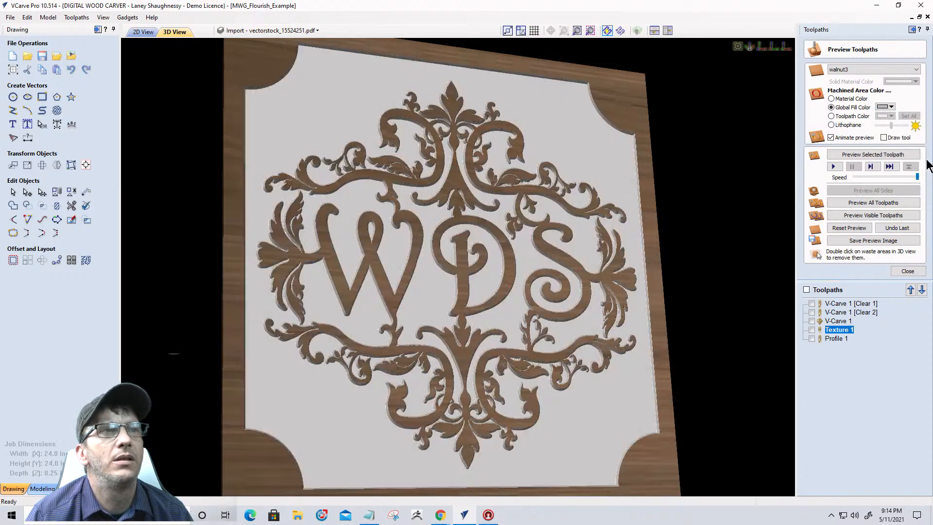
pyautogui.click(893, 107)
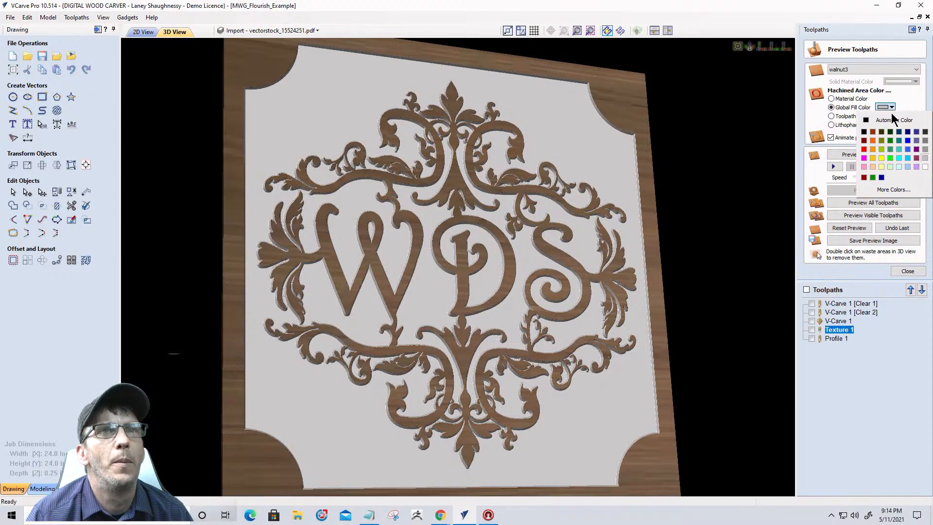
pyautogui.click(924, 167)
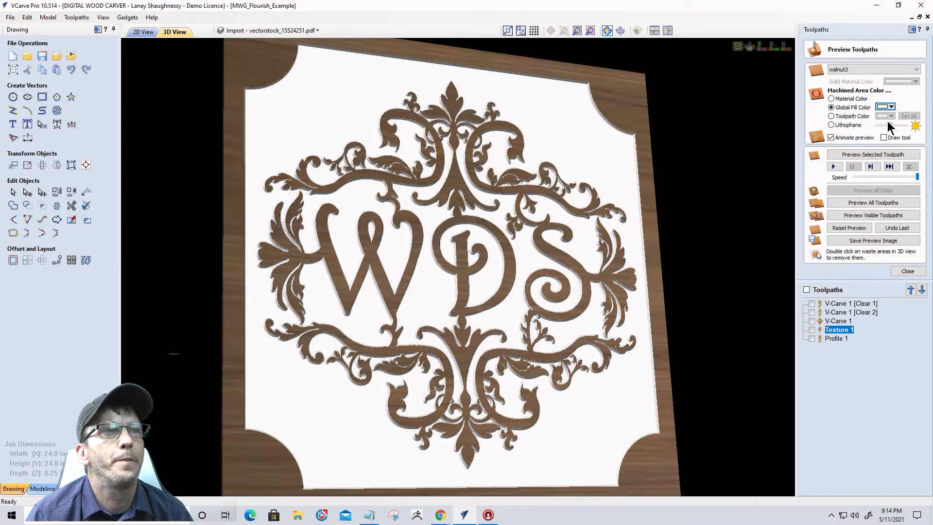
pyautogui.click(891, 107)
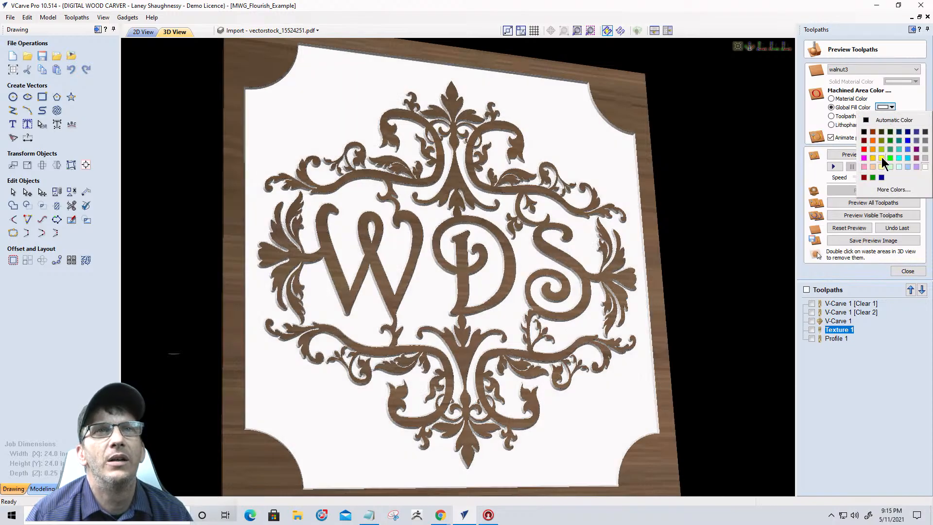
pyautogui.click(872, 132)
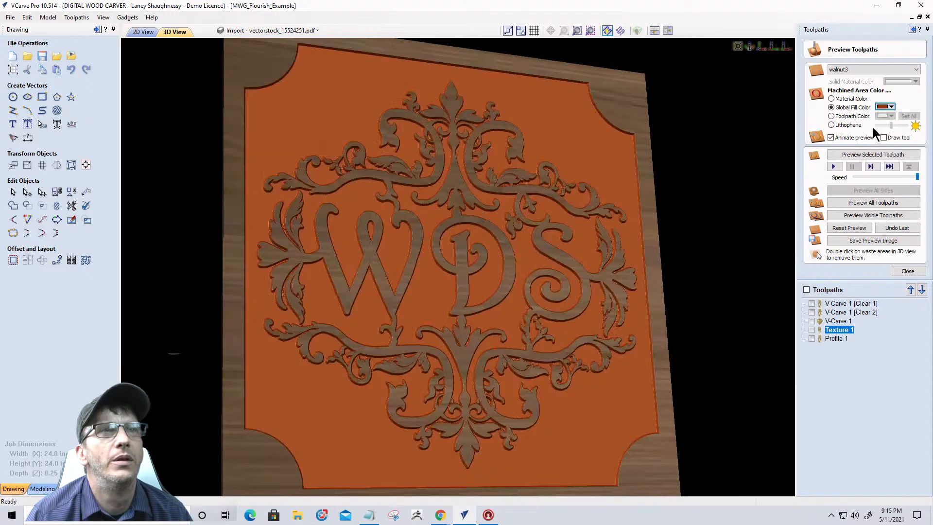
pyautogui.click(890, 107)
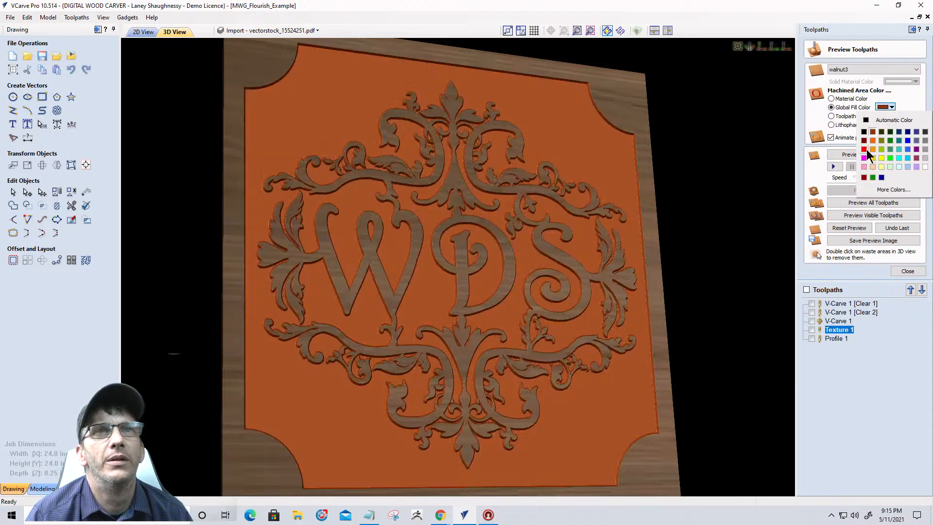
pyautogui.click(916, 132)
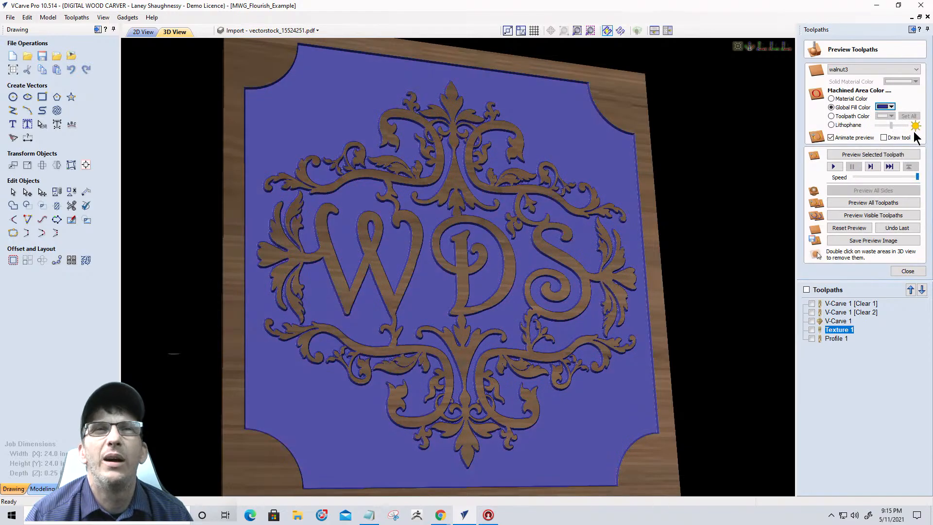
# - Set the global fill color to dark red and try the Cherry material on the monogram panel
pyautogui.click(892, 107)
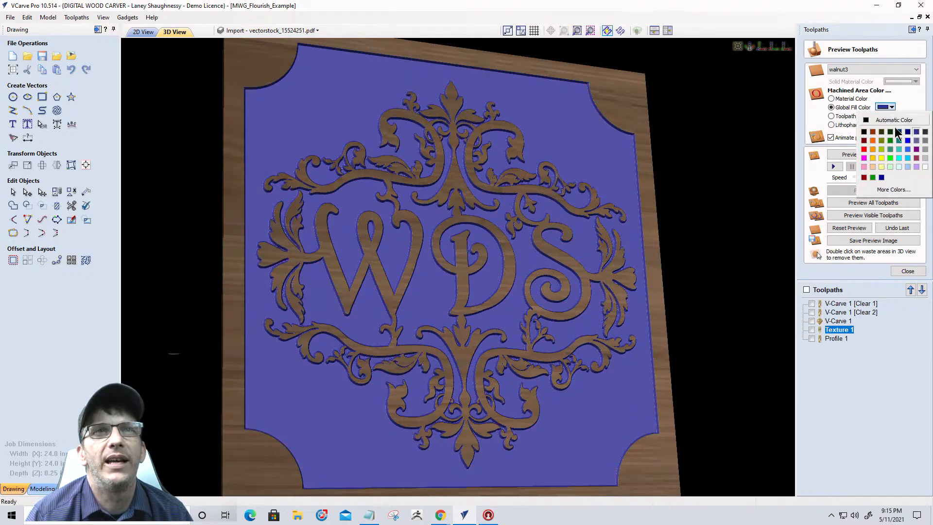
pyautogui.click(865, 141)
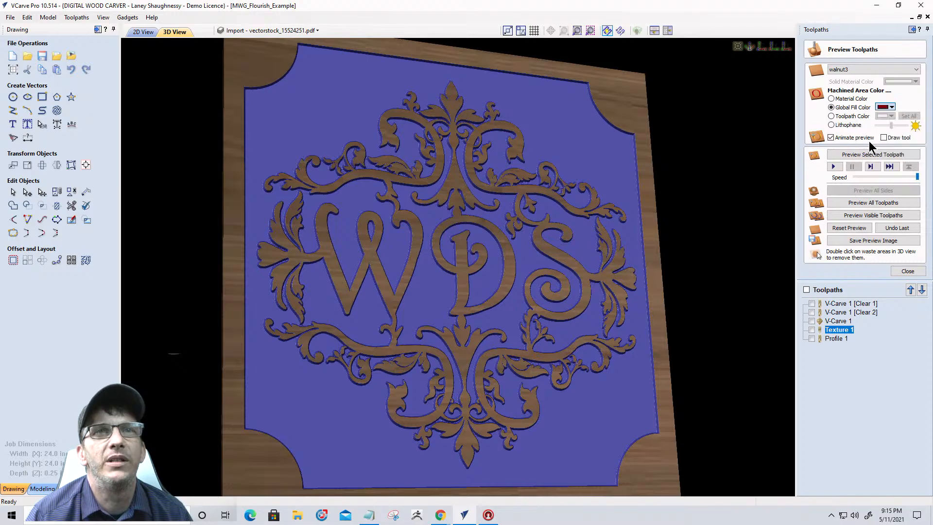
pyautogui.click(874, 71)
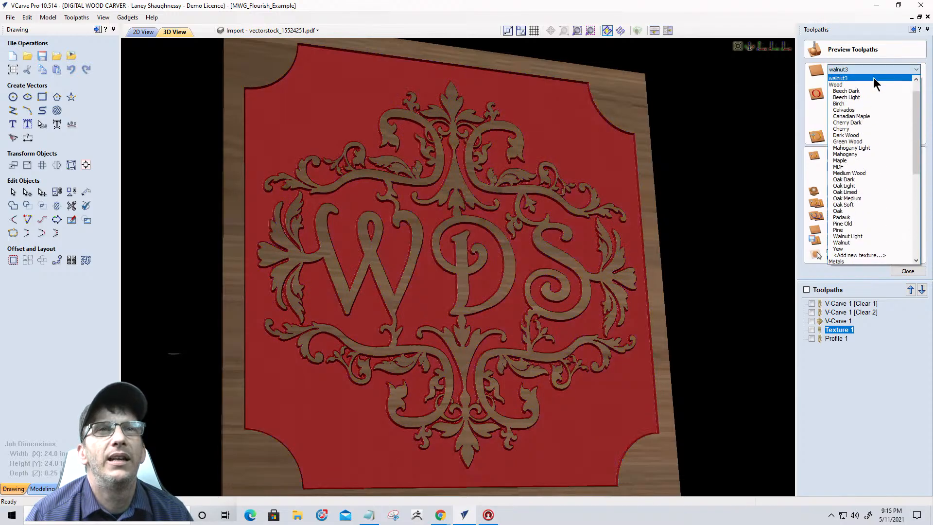
pyautogui.click(855, 128)
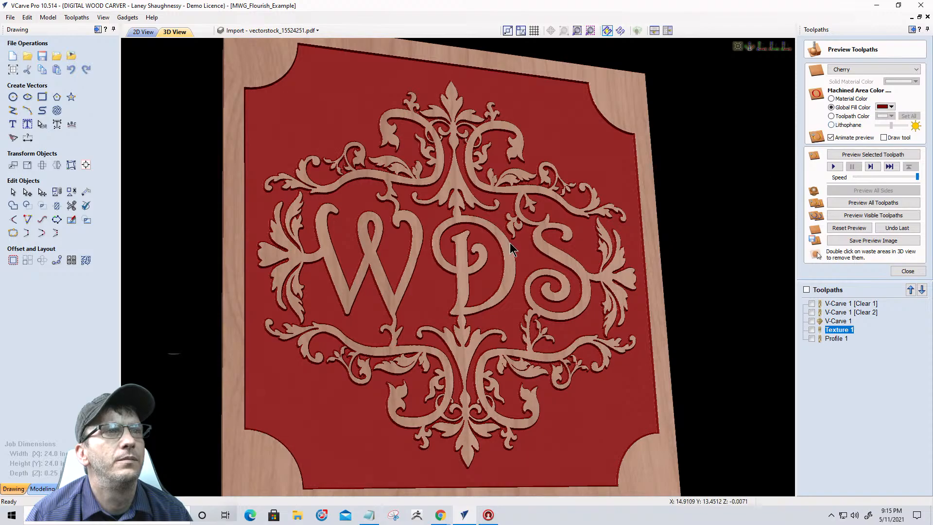
pyautogui.moveTo(510, 243); pyautogui.dragTo(448, 258)
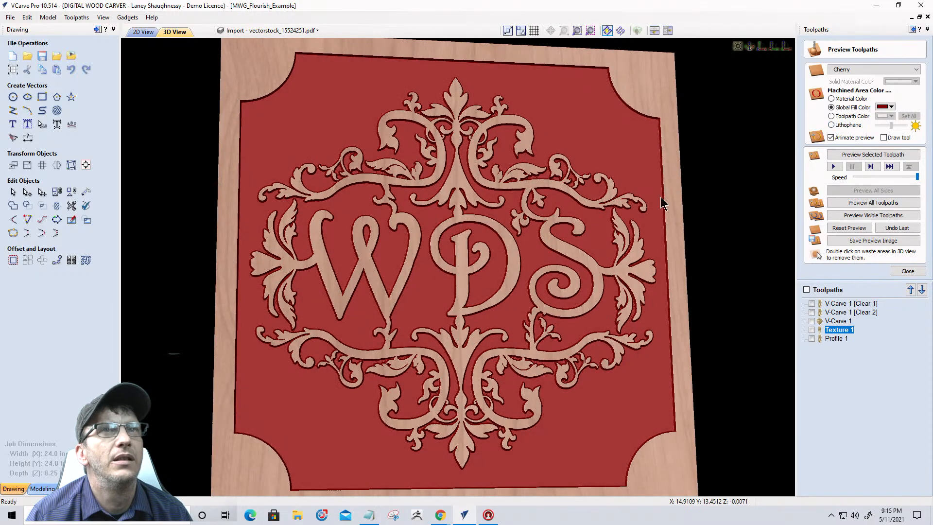
# - Change the preview material to Oak and view the whole panel
pyautogui.click(841, 71)
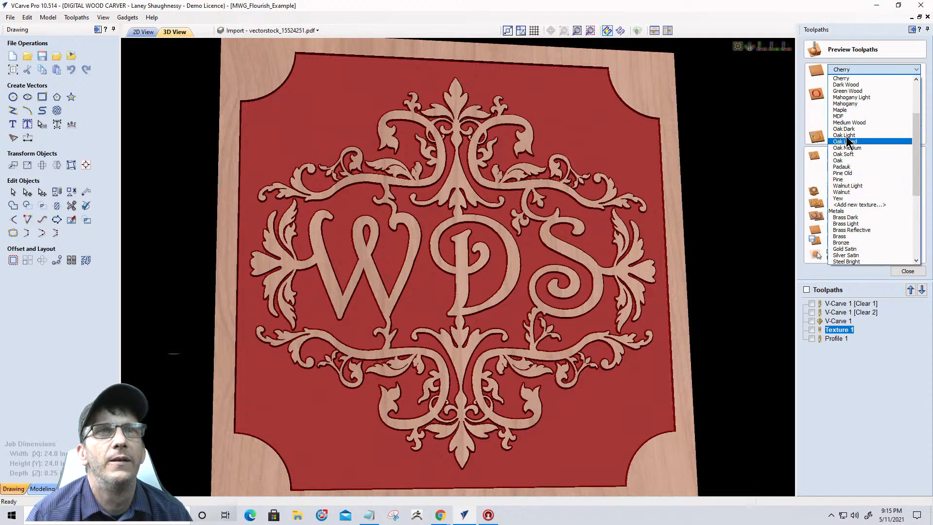
pyautogui.click(848, 162)
pyautogui.moveTo(498, 263); pyautogui.dragTo(517, 259)
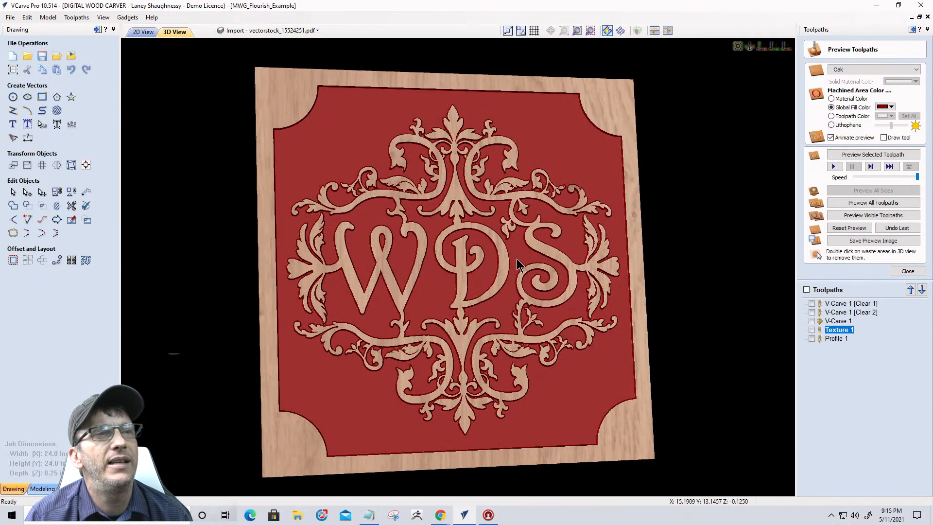
# - Open the job setup, check the Profile 1 toolpath's details and view the uncut panel from several angles
pyautogui.click(835, 339)
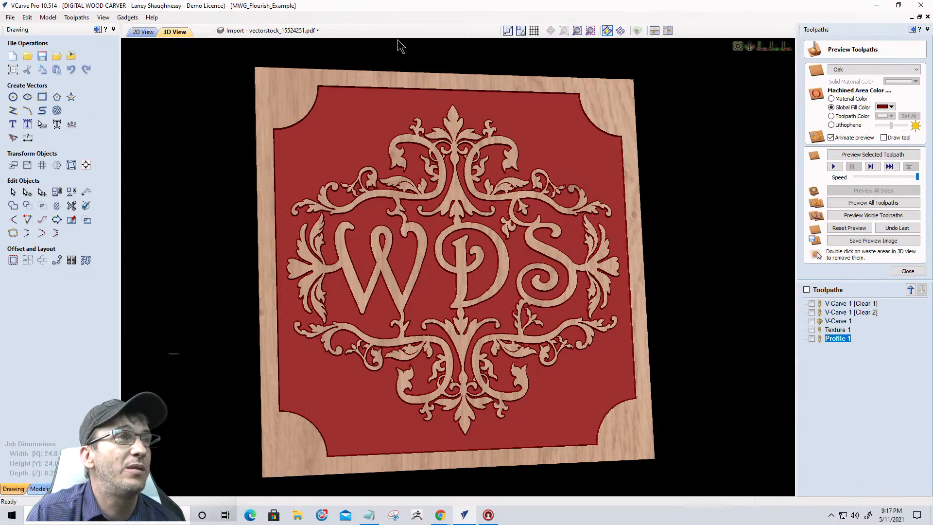
pyautogui.click(13, 71)
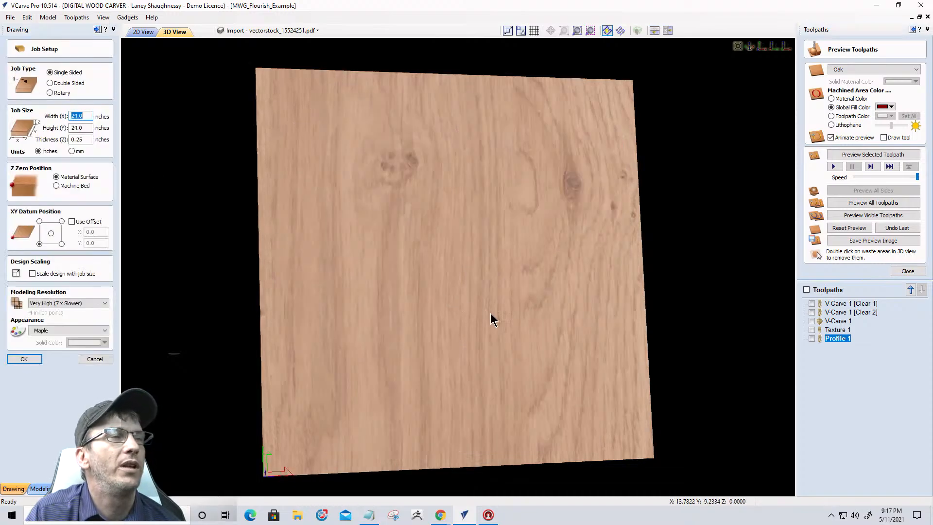
pyautogui.moveTo(490, 313); pyautogui.dragTo(459, 263)
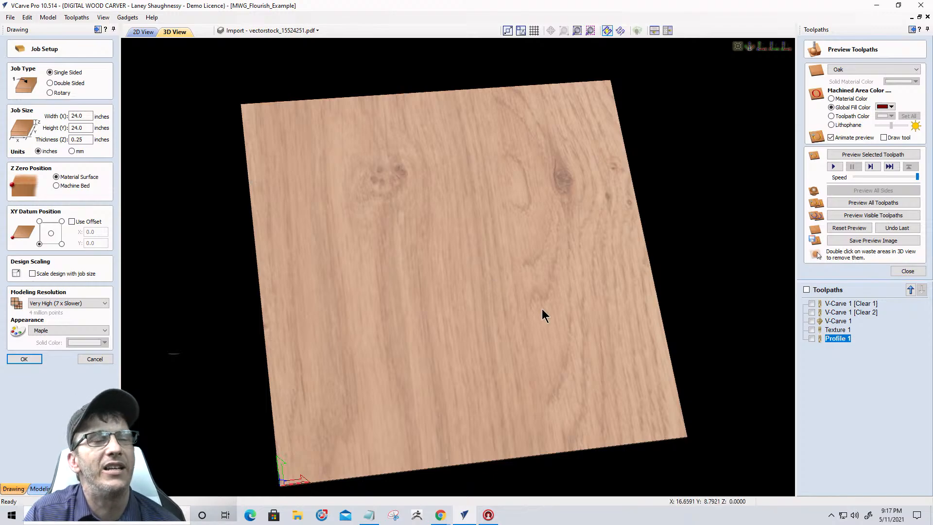
pyautogui.moveTo(542, 310); pyautogui.dragTo(840, 340)
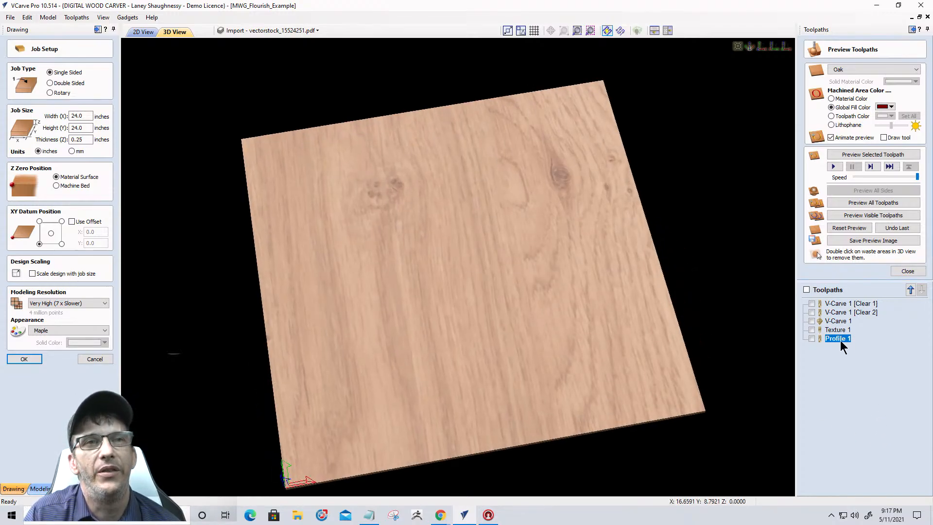
pyautogui.moveTo(840, 340)
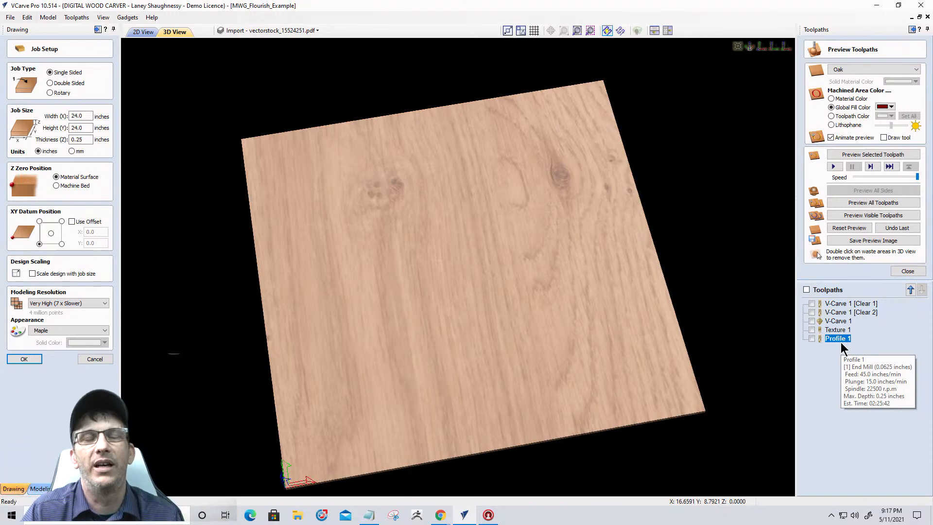
pyautogui.moveTo(418, 279); pyautogui.dragTo(344, 300)
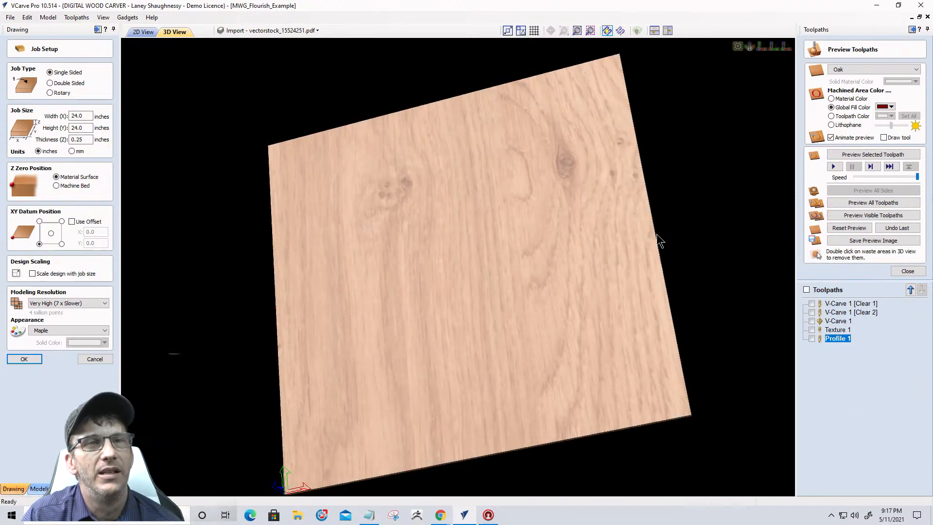
pyautogui.moveTo(482, 250); pyautogui.dragTo(681, 366)
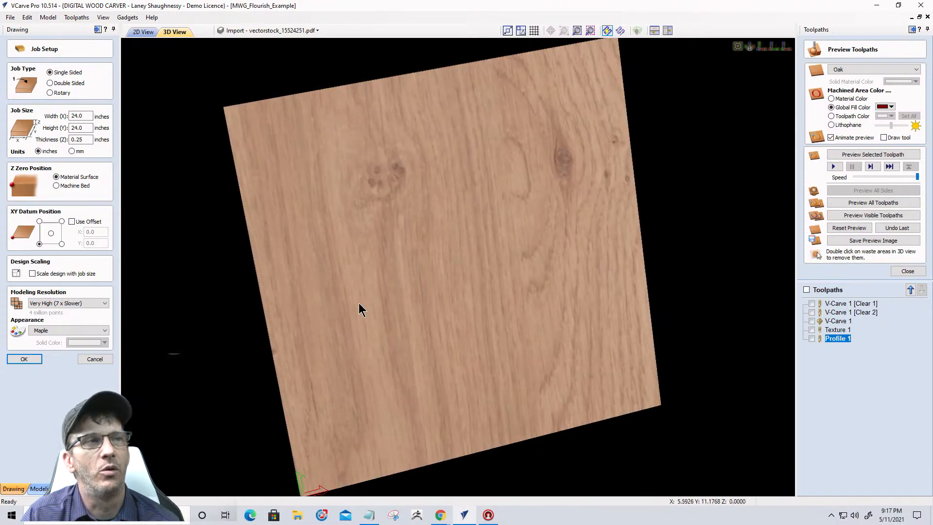
pyautogui.moveTo(359, 308); pyautogui.dragTo(186, 92)
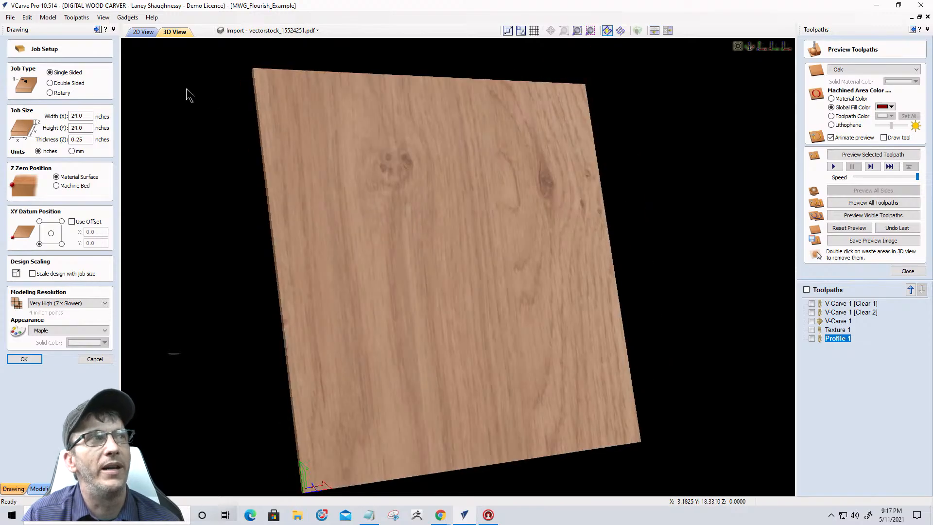
# - Switch to the 2D view and close the job setup without applying changes
pyautogui.click(141, 32)
pyautogui.scroll(-5, 540, 233)
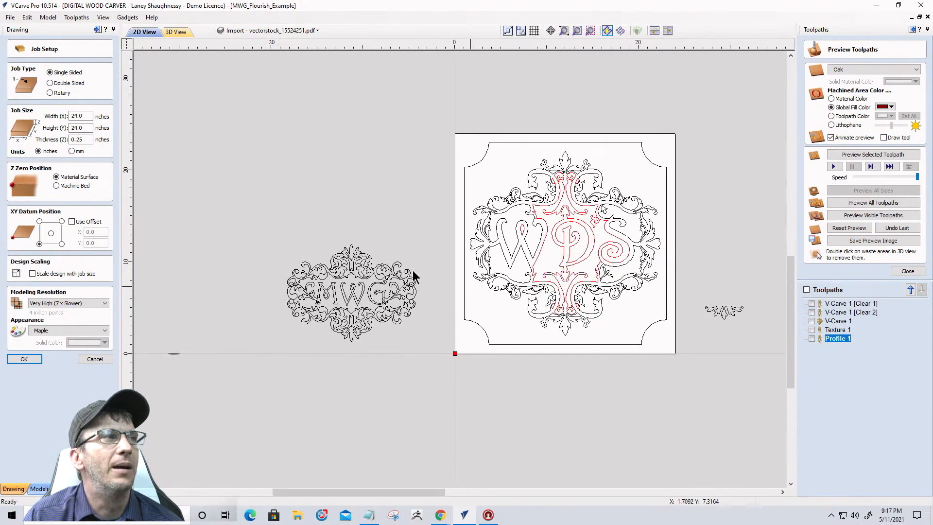
pyautogui.click(92, 358)
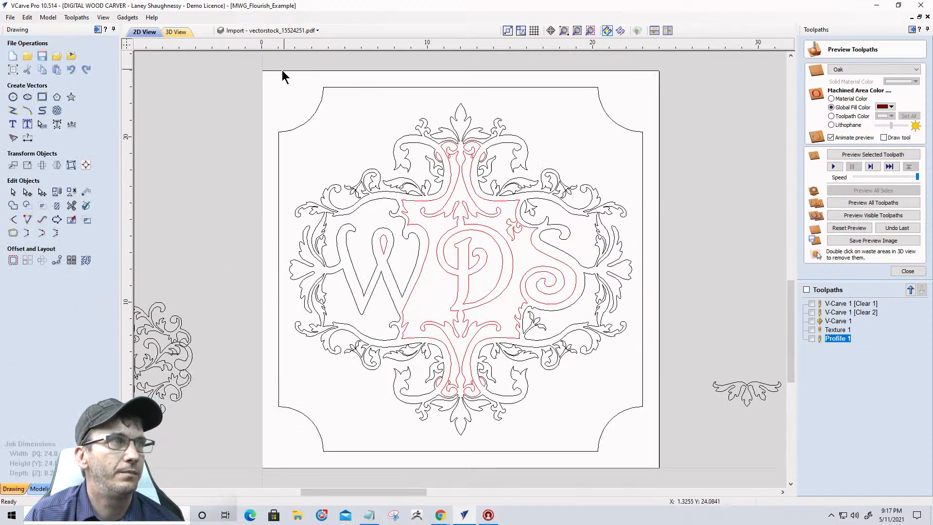
# - Select the WDS artwork with its border and scale it down to about 6.1 inches, followed by about 8.2 inches
pyautogui.scroll(-2, 282, 70)
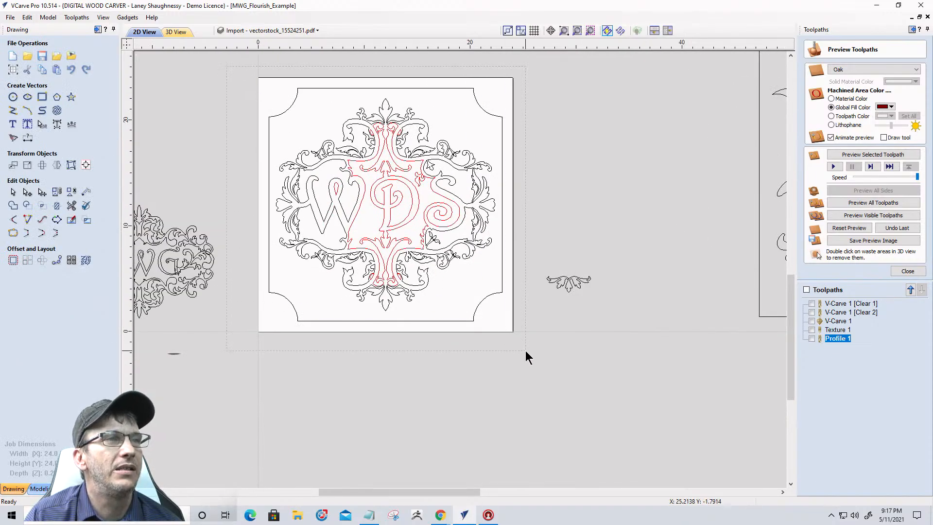
pyautogui.click(451, 320)
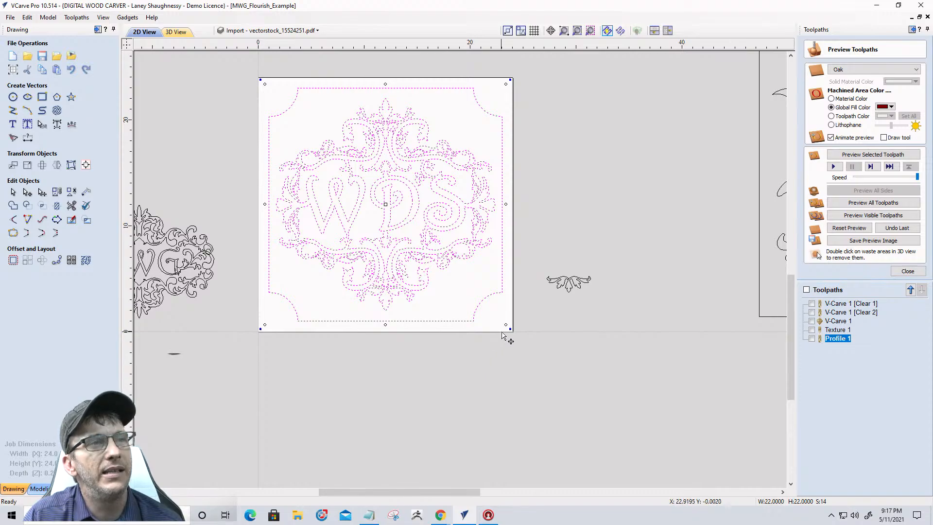
pyautogui.moveTo(506, 325); pyautogui.dragTo(421, 238)
pyautogui.scroll(3, 384, 201)
pyautogui.scroll(2, 384, 201)
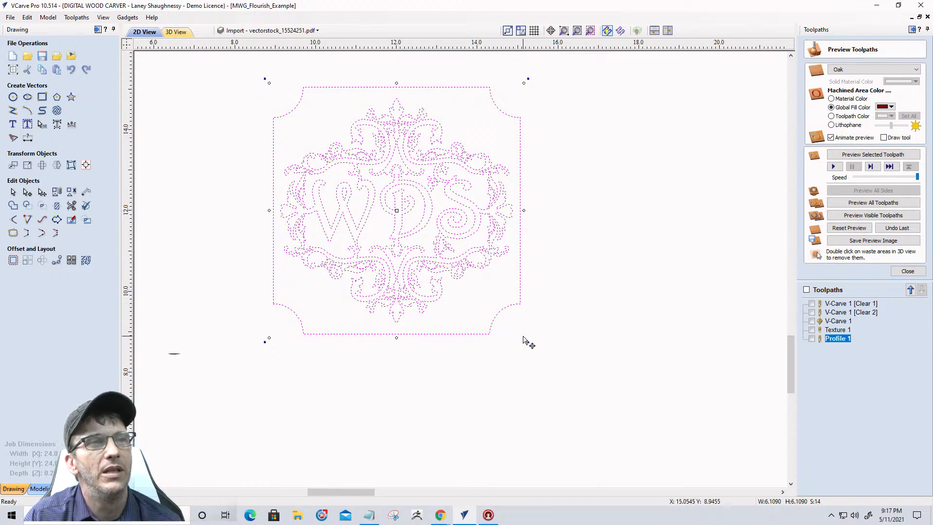
pyautogui.moveTo(526, 340); pyautogui.dragTo(604, 423)
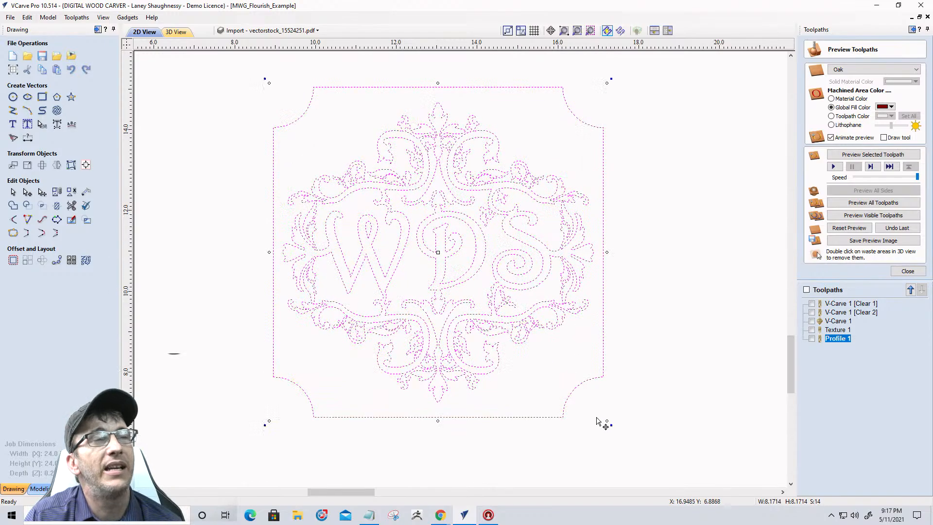
# - Enlarge the selected WDS artwork from its center to about 13.6 inches, followed by about 16.3 inches
pyautogui.scroll(-2, 598, 367)
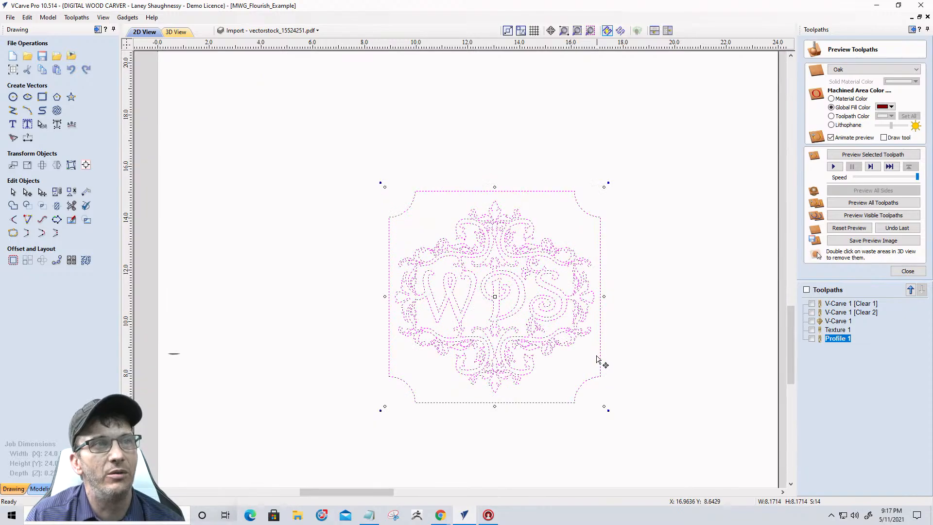
pyautogui.moveTo(381, 184); pyautogui.dragTo(315, 116)
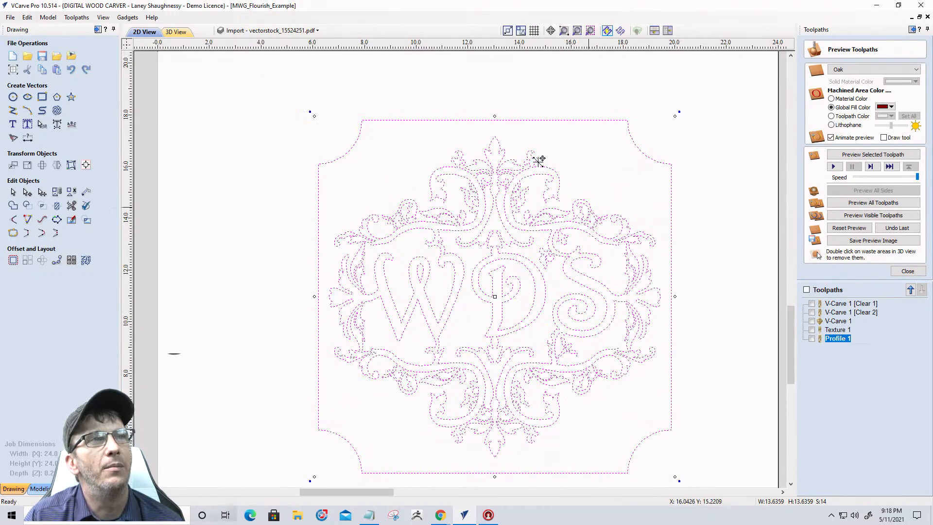
pyautogui.scroll(-2, 461, 236)
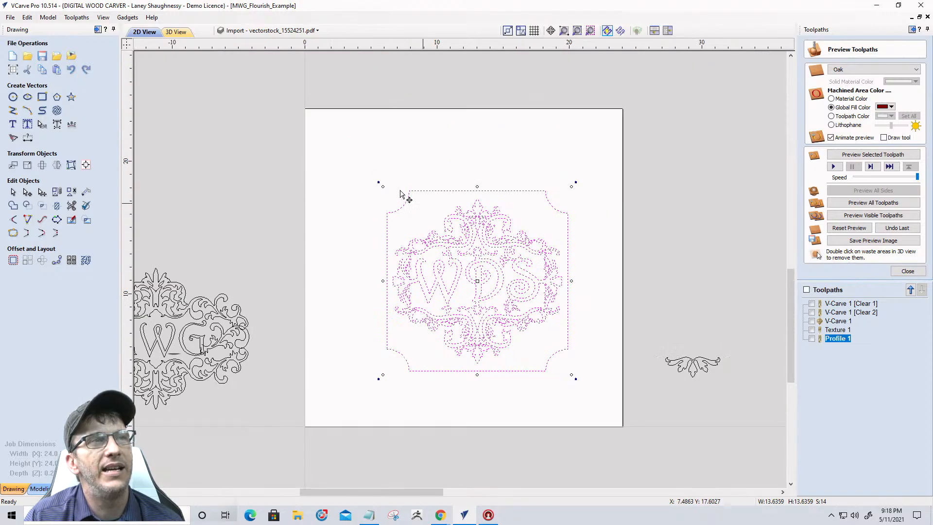
pyautogui.moveTo(383, 185); pyautogui.dragTo(334, 173)
# - Examine the fine flourish details and narrow gaps of the resized WDS artwork up close
pyautogui.scroll(2, 539, 268)
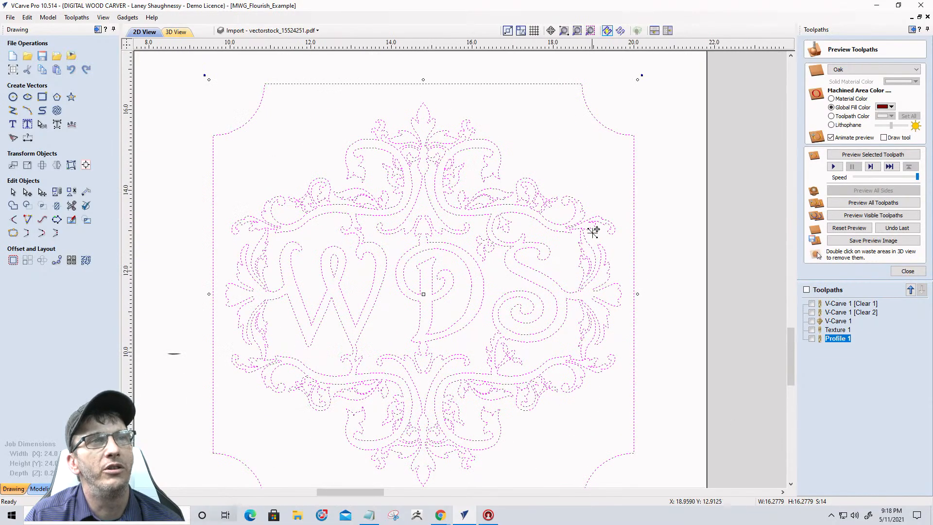
pyautogui.scroll(1, 593, 232)
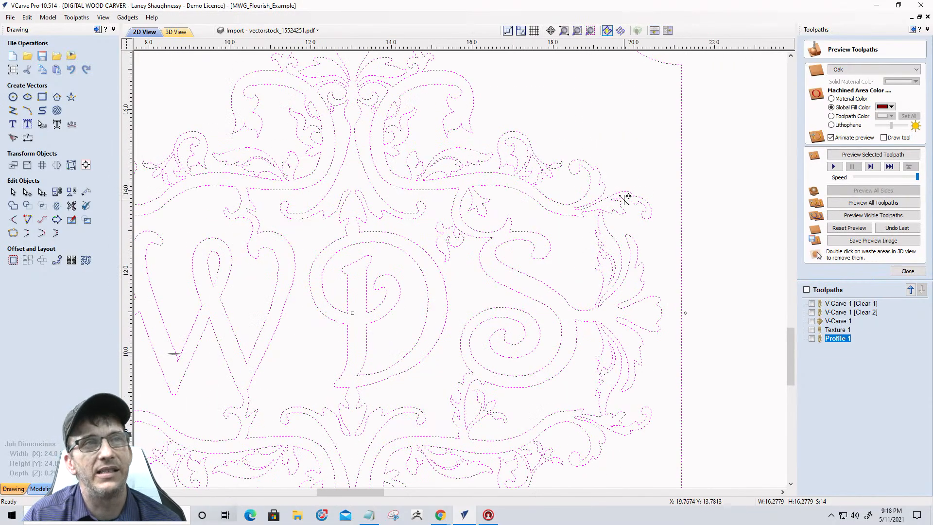
pyautogui.scroll(2, 623, 209)
pyautogui.scroll(4, 625, 217)
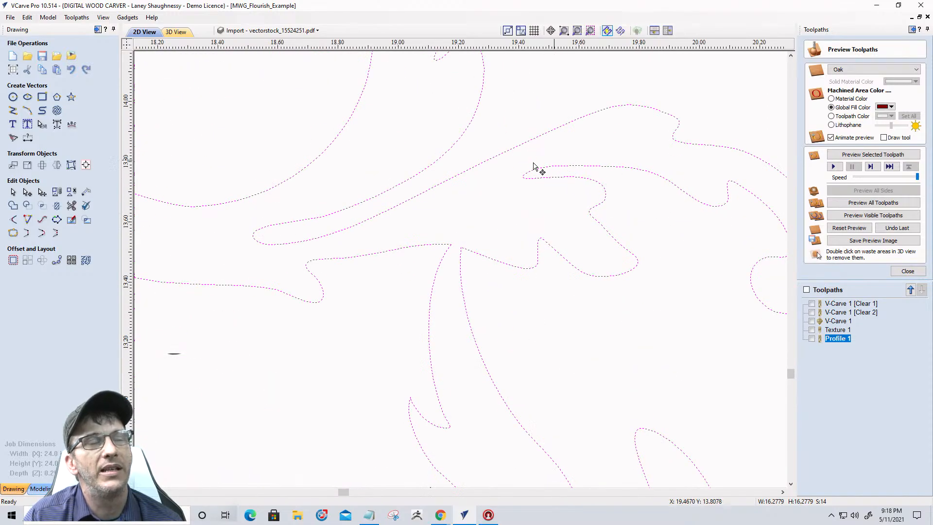
pyautogui.scroll(-5, 608, 275)
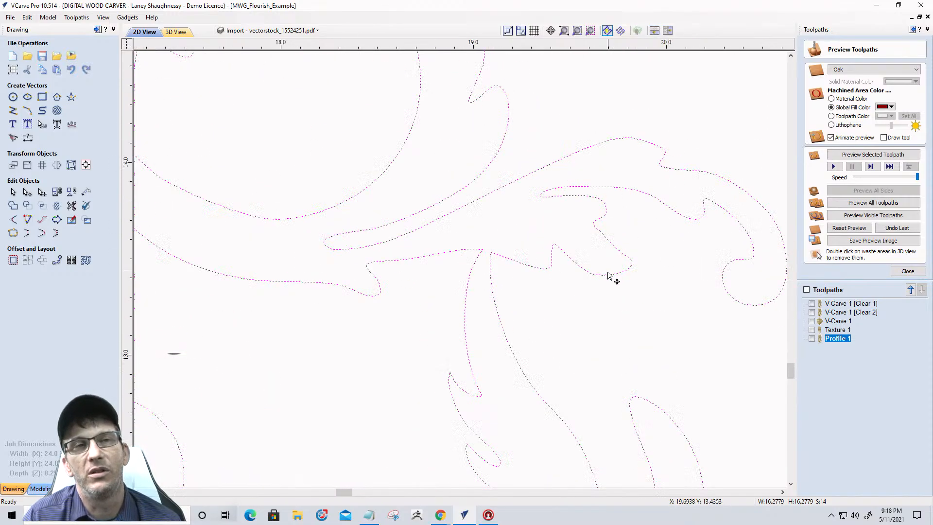
pyautogui.scroll(-3, 608, 272)
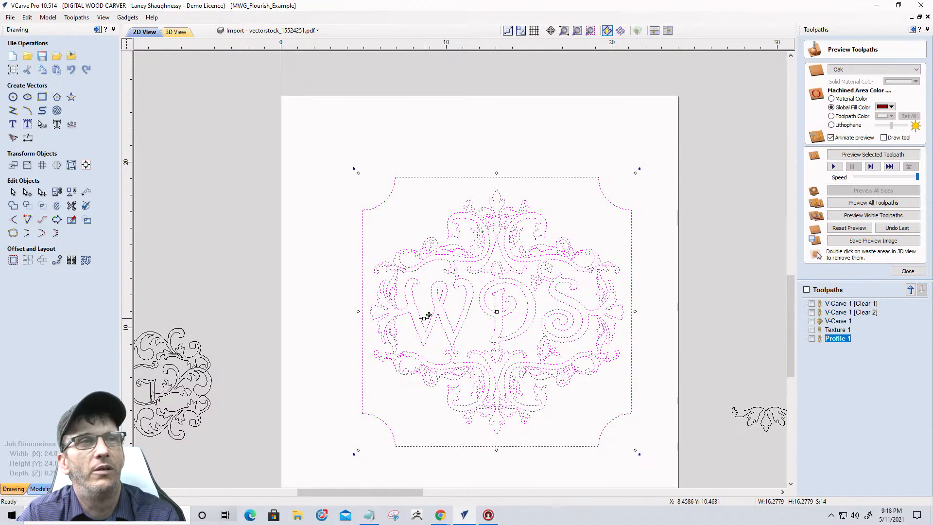
pyautogui.scroll(3, 503, 322)
pyautogui.scroll(-5, 432, 276)
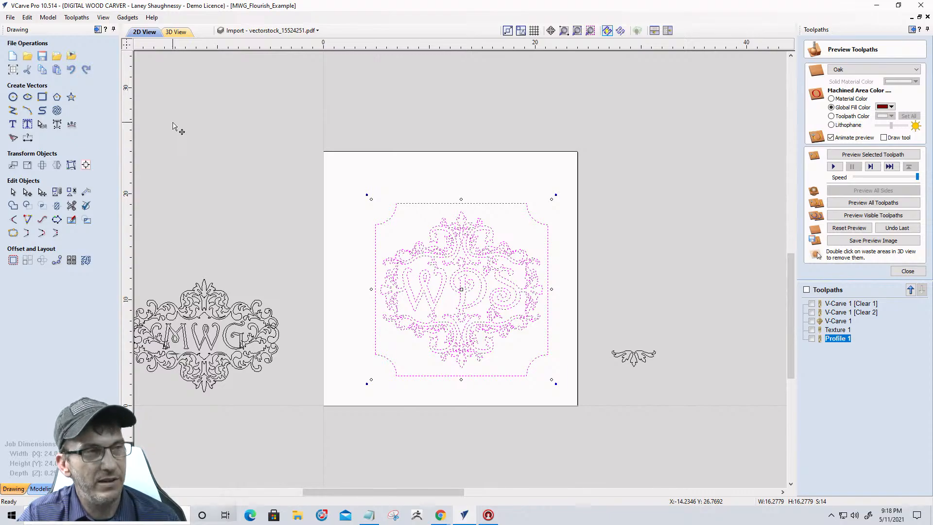
# - Undo all the scaling of the WDS artwork and clear the selection
pyautogui.hotkey('ctrl', 'z')
pyautogui.hotkey('ctrl', 'z')
pyautogui.hotkey('ctrl', 'z')
pyautogui.hotkey('ctrl', 'z')
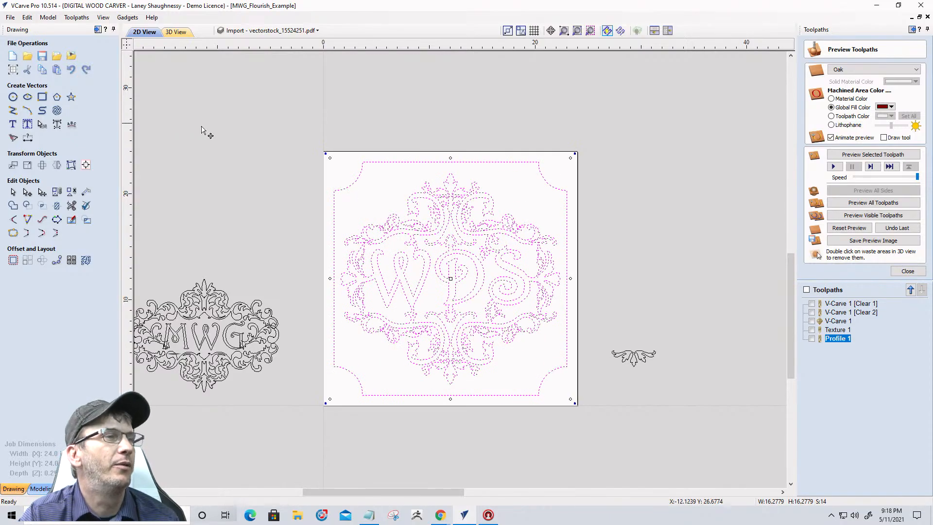
pyautogui.click(349, 139)
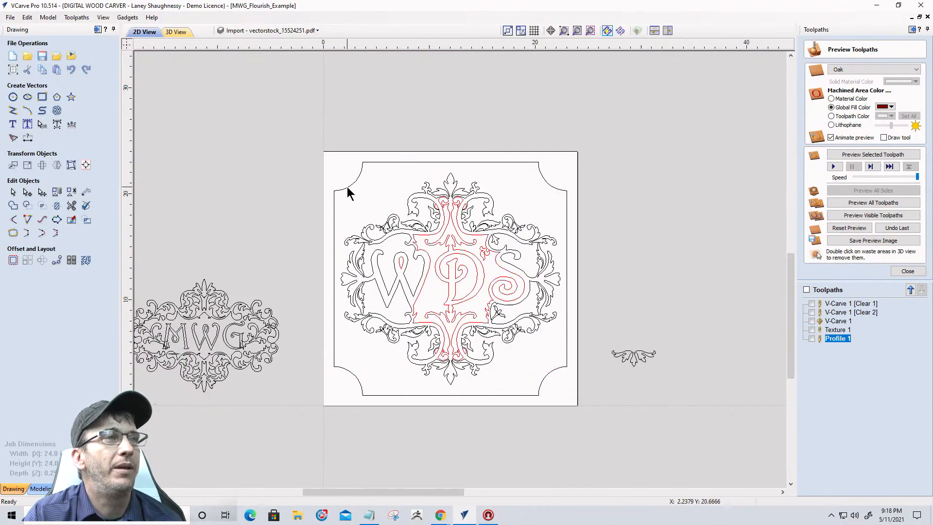
# - Select the outer flourish outline and examine how it surrounds the WDS letter vectors
pyautogui.click(388, 226)
pyautogui.scroll(5, 422, 271)
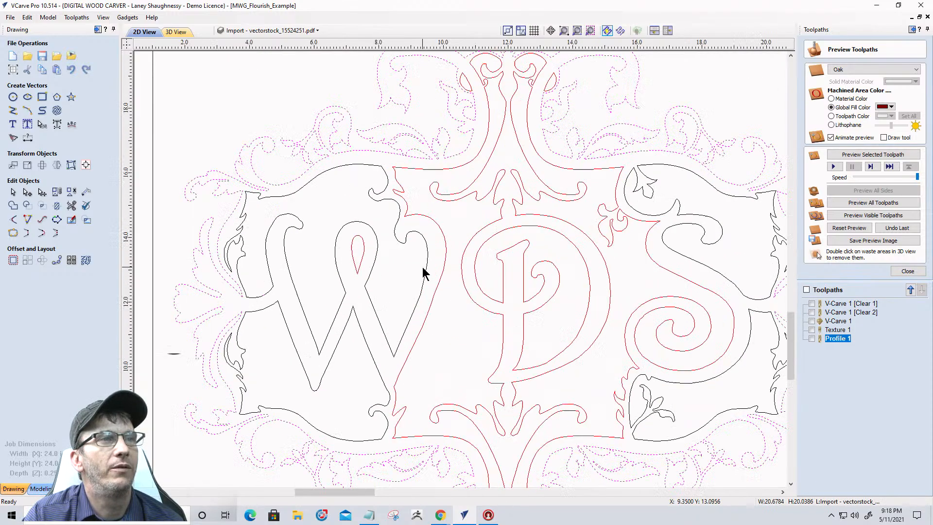
pyautogui.scroll(-4, 423, 272)
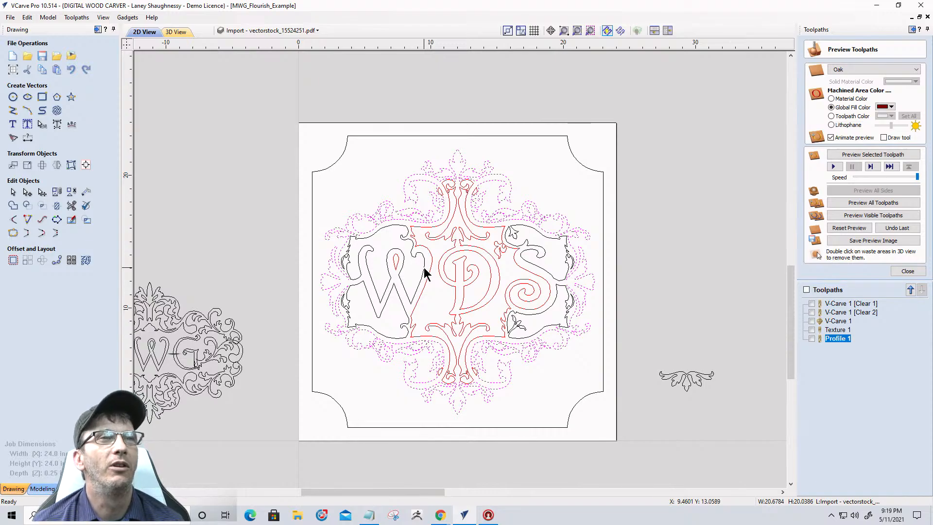
pyautogui.scroll(3, 418, 263)
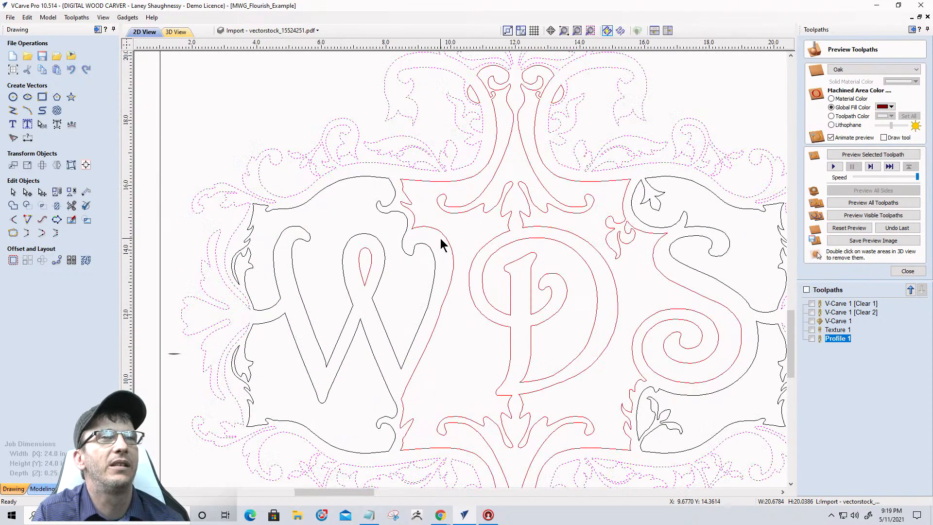
pyautogui.scroll(-1, 436, 241)
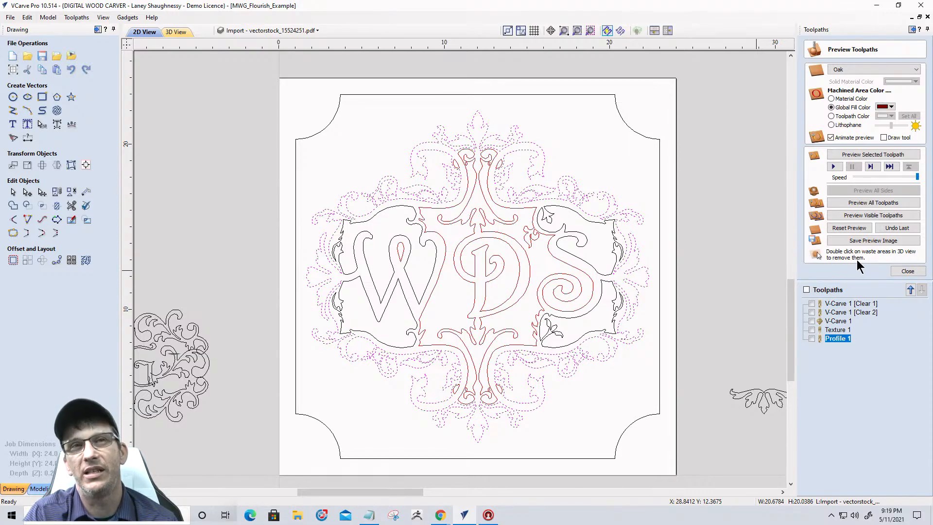
pyautogui.scroll(2, 742, 196)
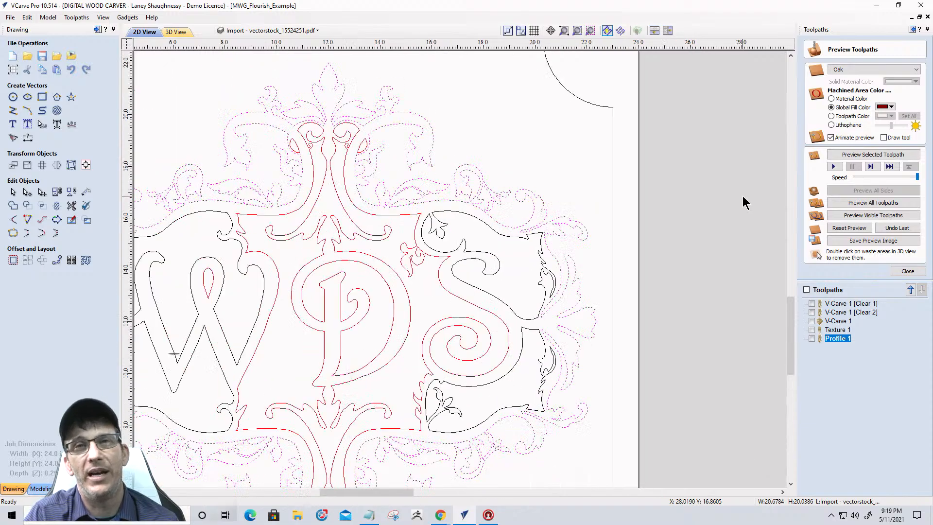
pyautogui.scroll(-2, 743, 197)
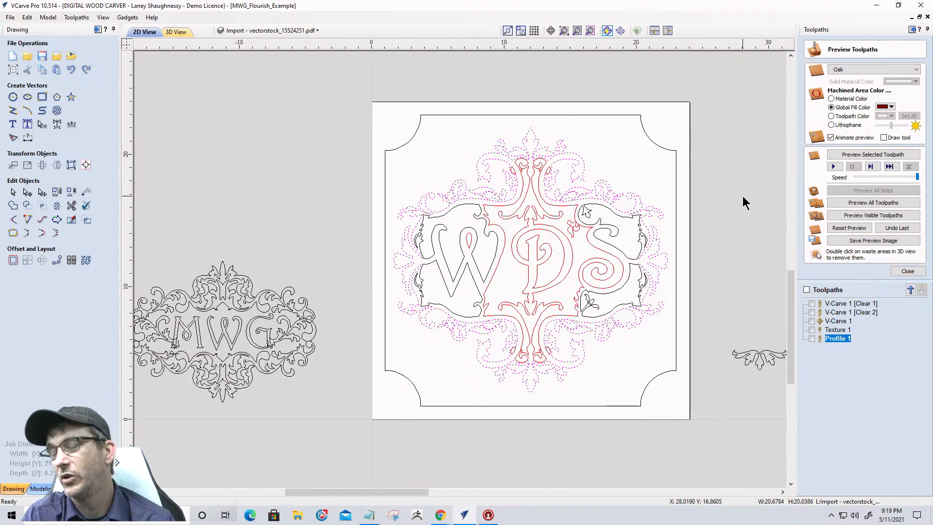